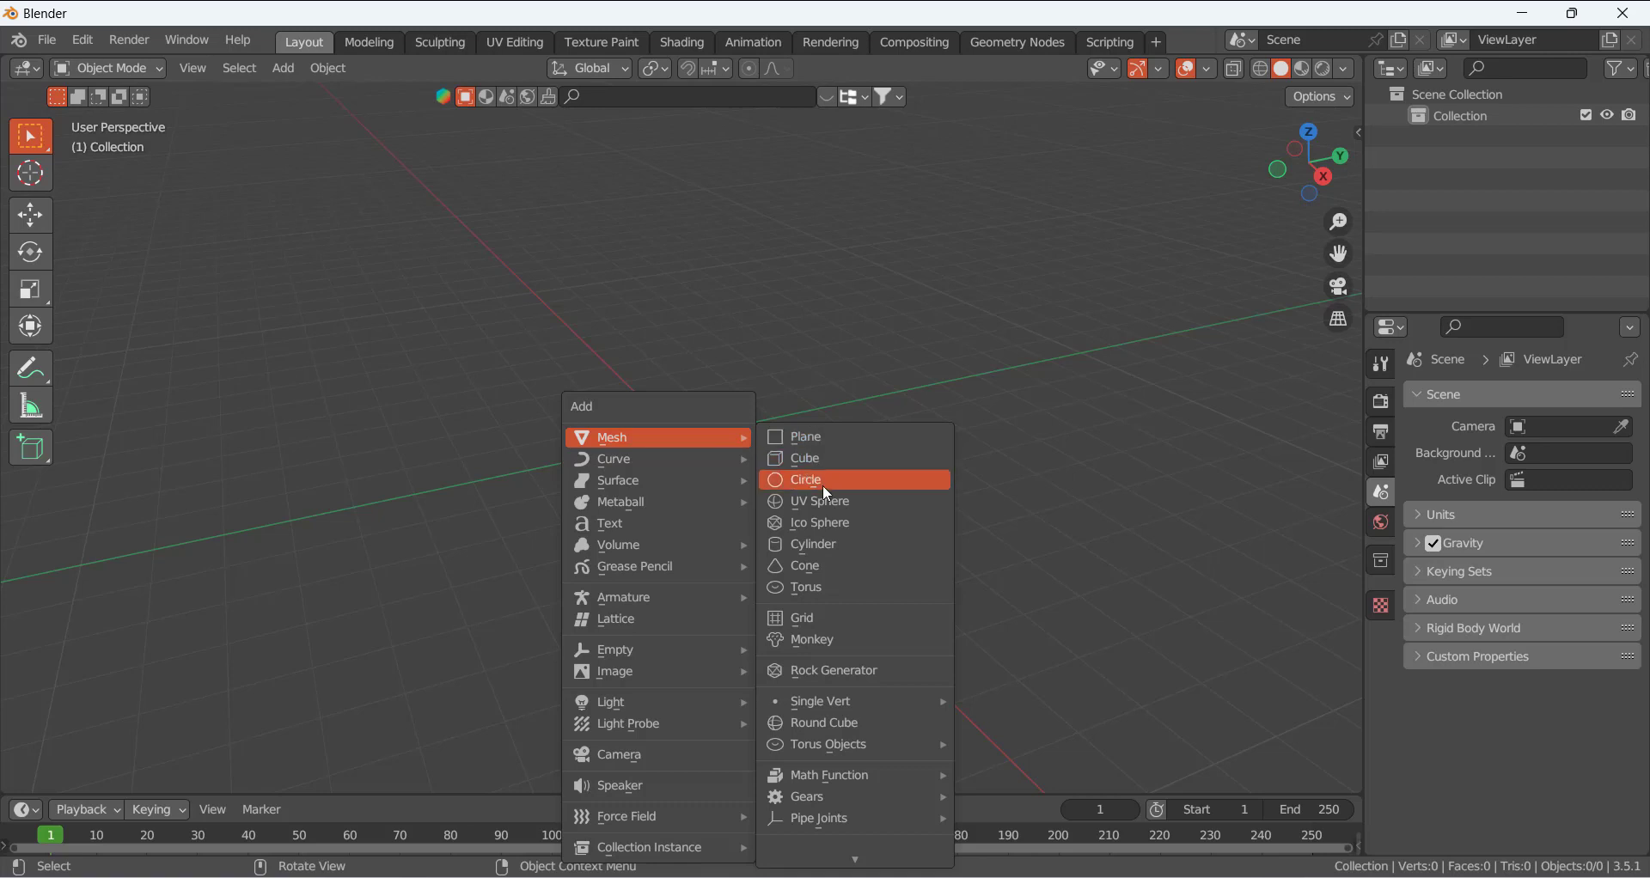
# - Add a mesh circle at the origin and fill it with a face in Edit Mode
pyautogui.click(823, 483)
pyautogui.scroll(6, 782, 463)
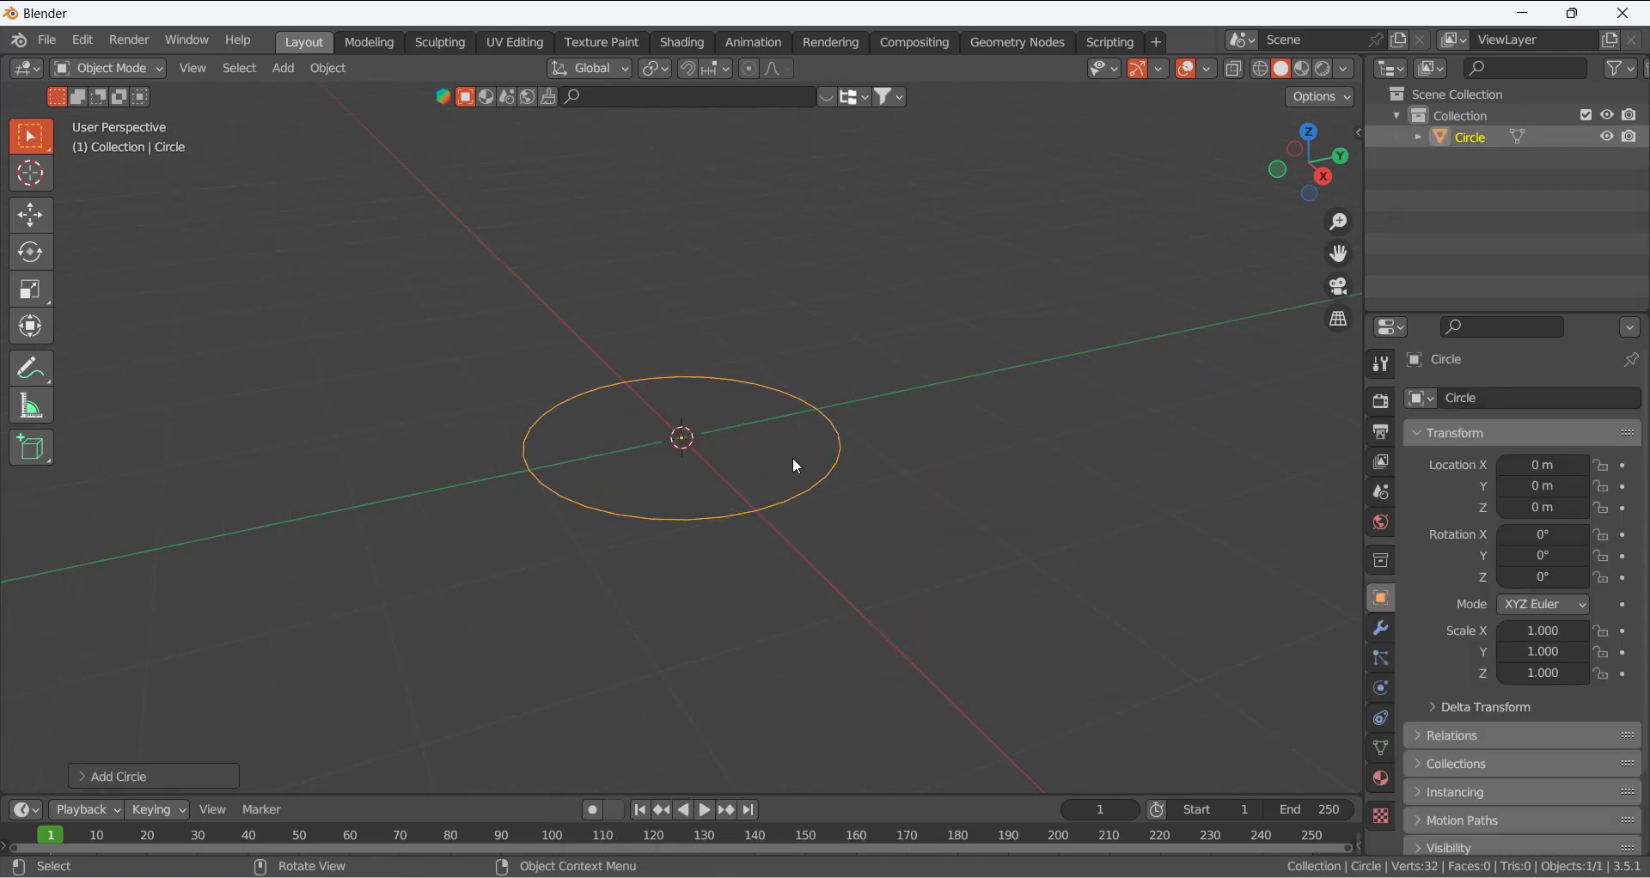
pyautogui.press('Tab')
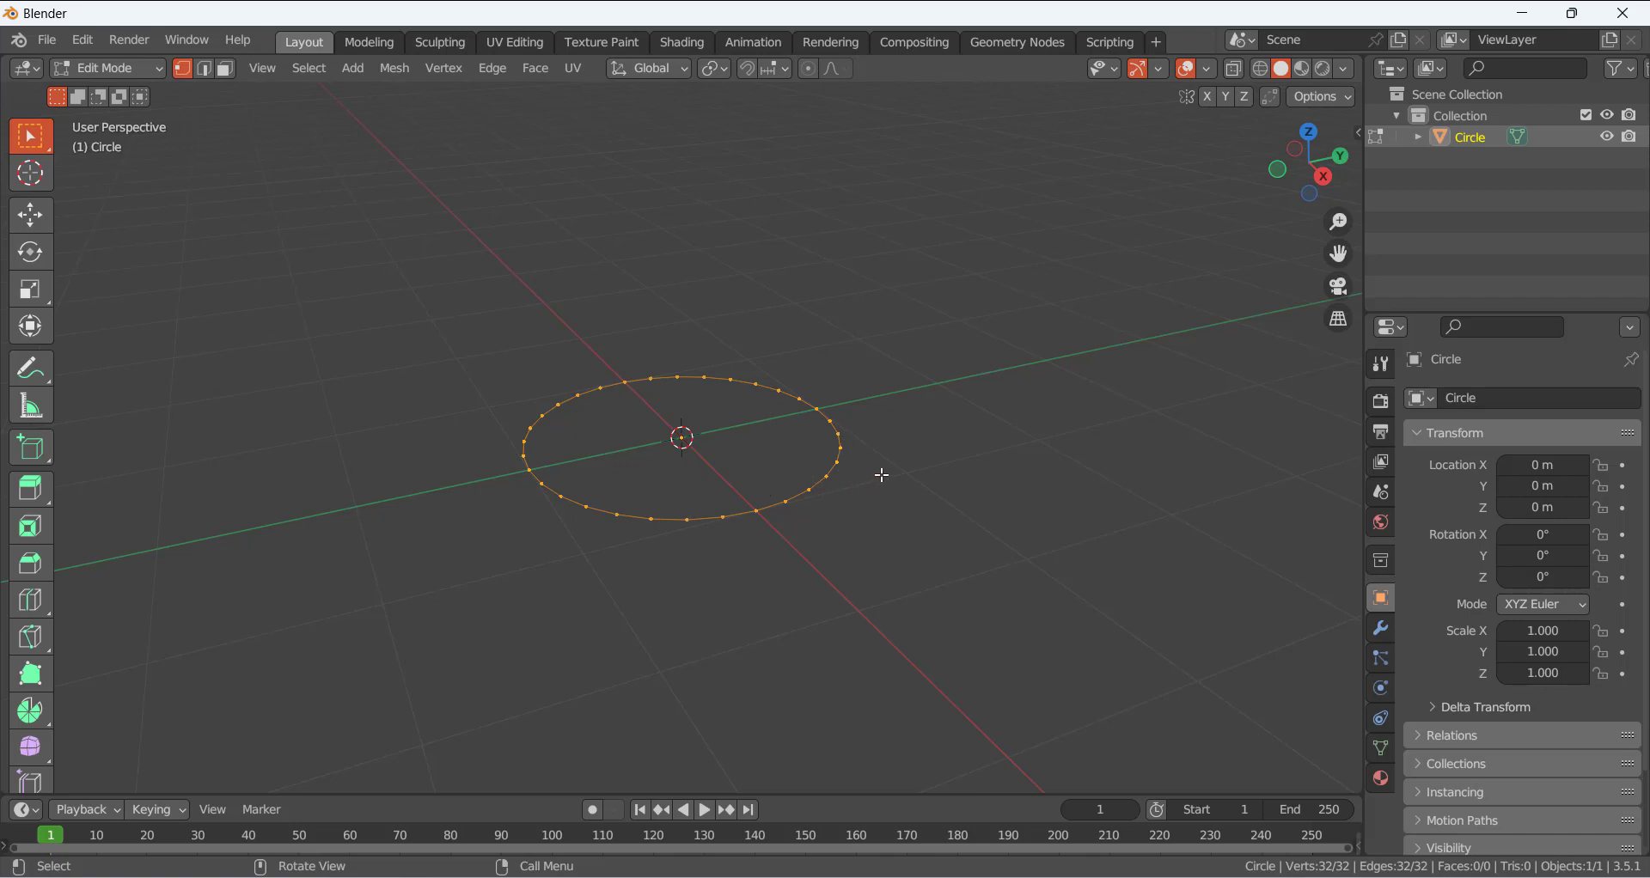
pyautogui.press('f')
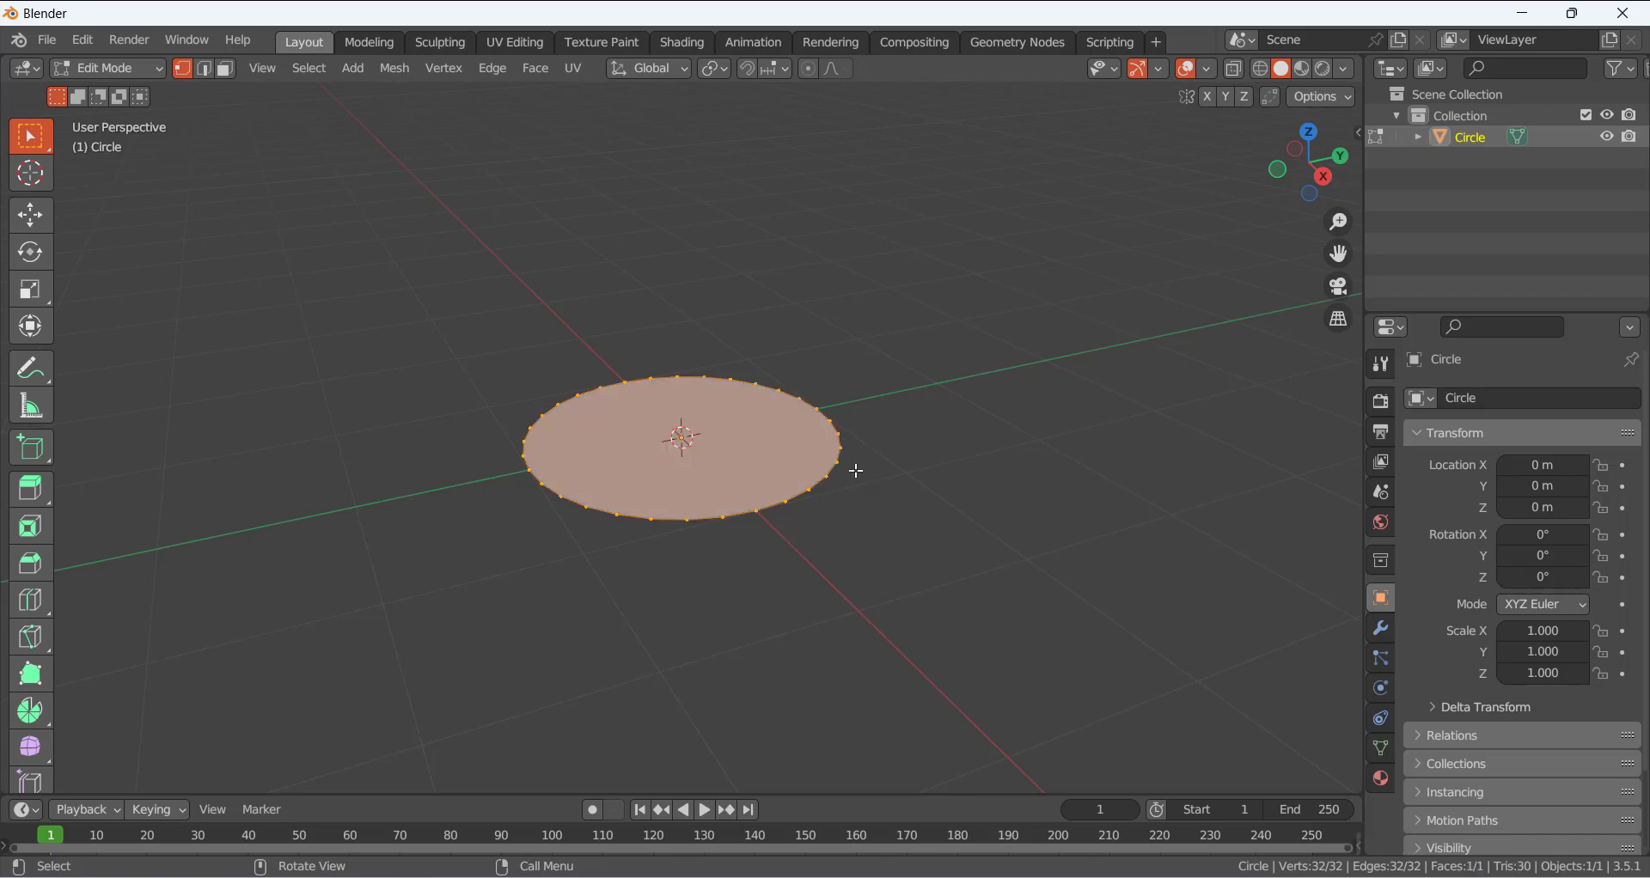
# - Select the filled circle face and extrude it upward about 0.4 m into a short cylinder
pyautogui.click(961, 527)
pyautogui.press('2')
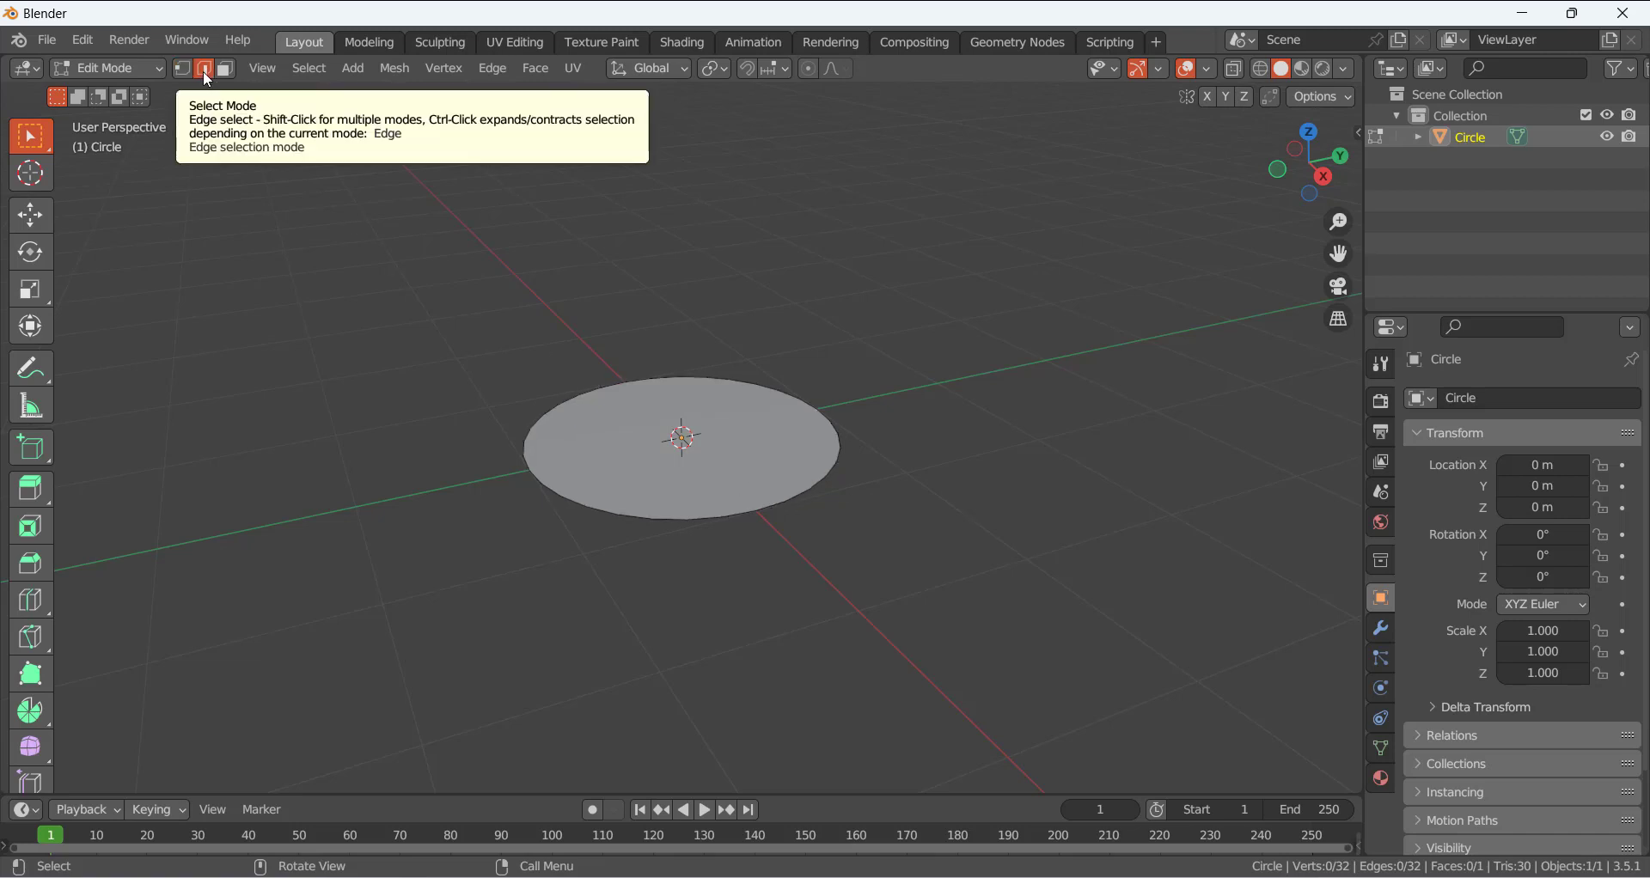
pyautogui.keyDown('alt'); pyautogui.click(647, 517); pyautogui.keyUp('alt')
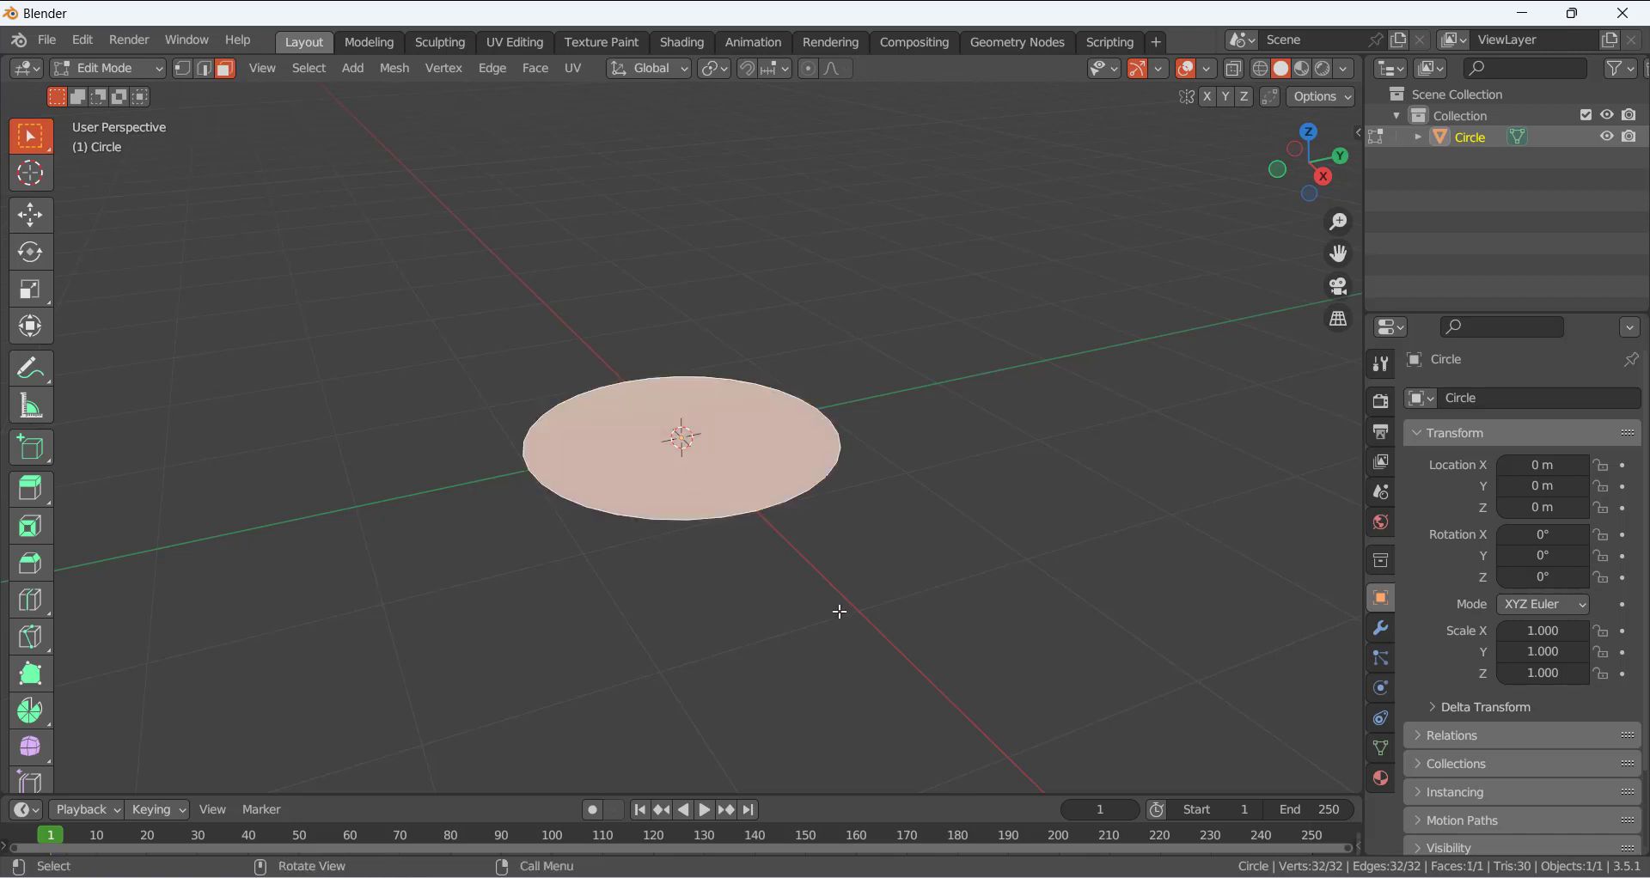
pyautogui.press('e')
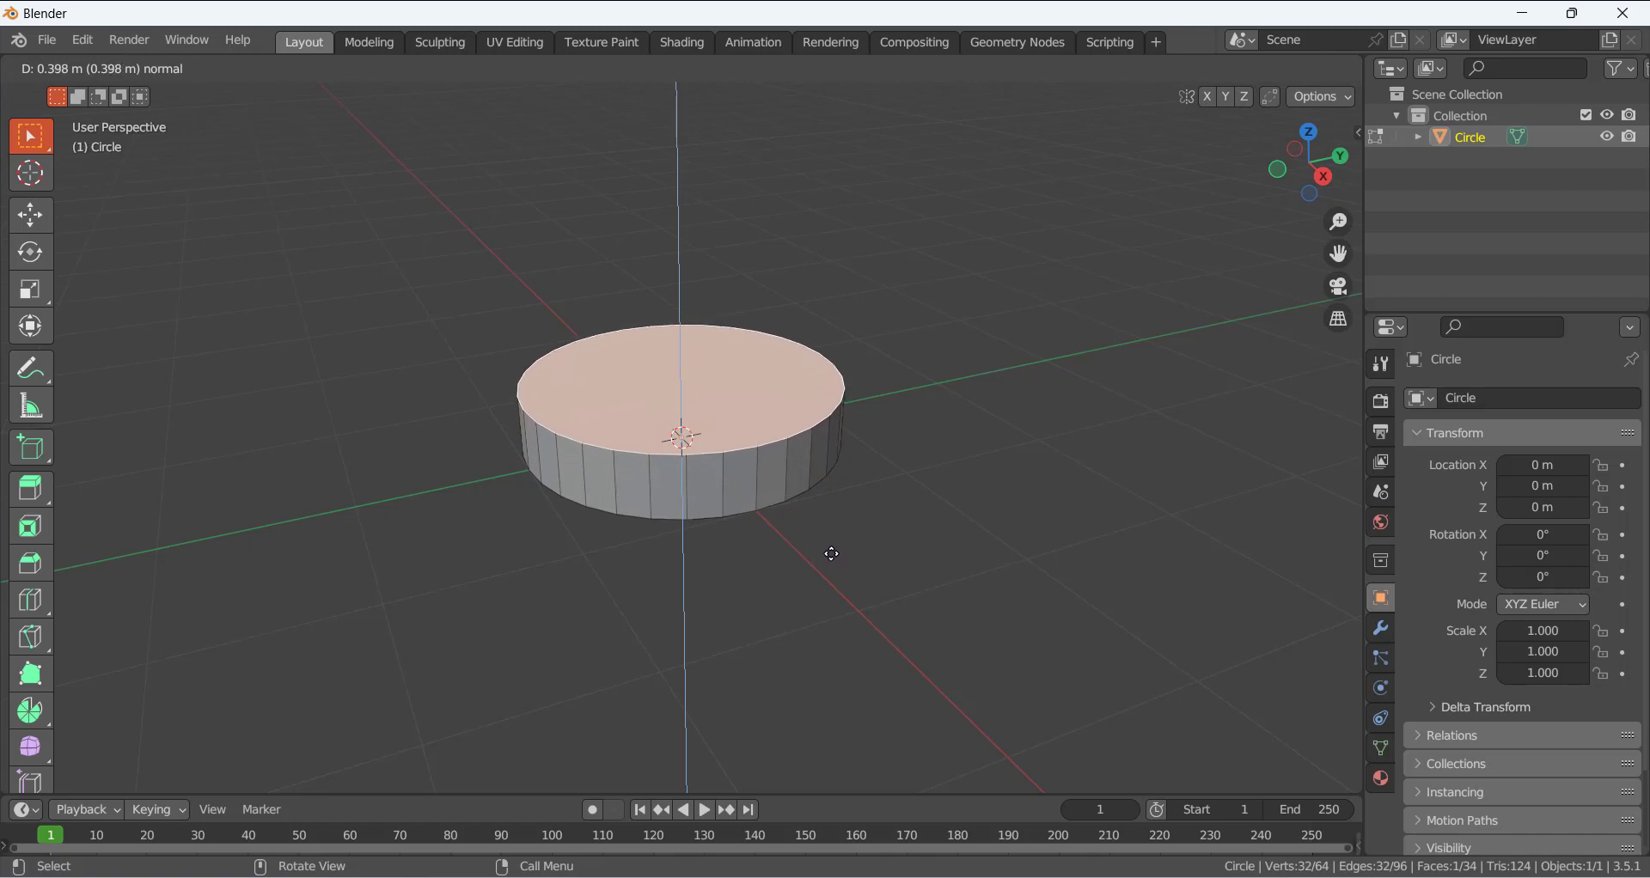
pyautogui.click(831, 556)
pyautogui.moveTo(785, 556); pyautogui.dragTo(663, 533, button='middle')
pyautogui.click(812, 594)
# - Move the cylinder's top face slightly upward along Z to make the base a little taller
pyautogui.moveTo(727, 415); pyautogui.dragTo(704, 420, button='middle')
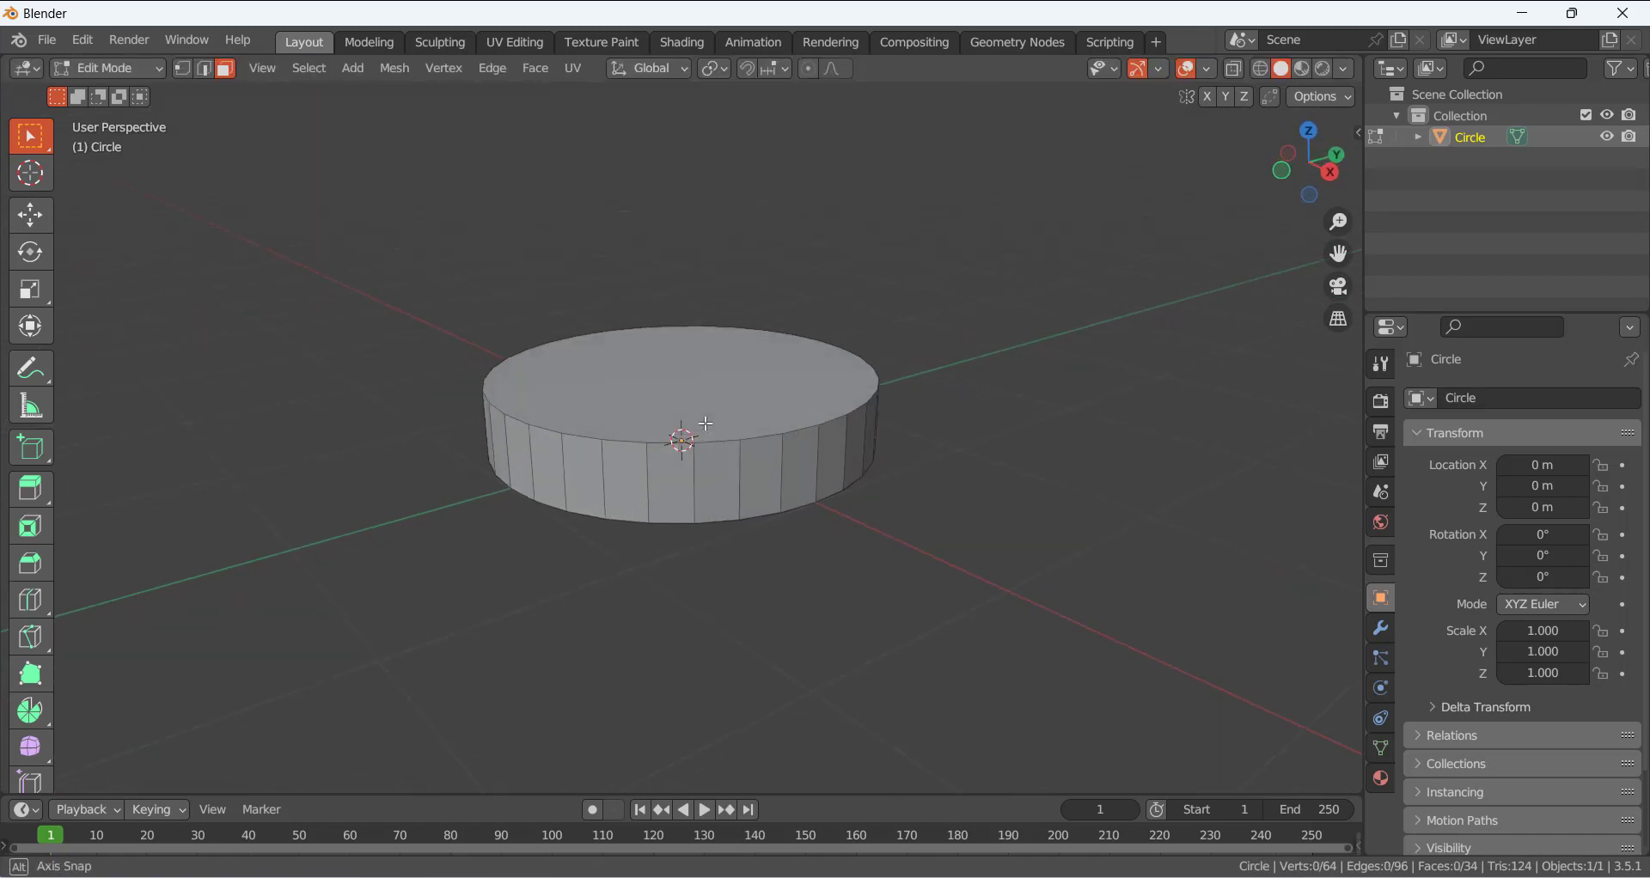
pyautogui.click(705, 418)
pyautogui.click(31, 215)
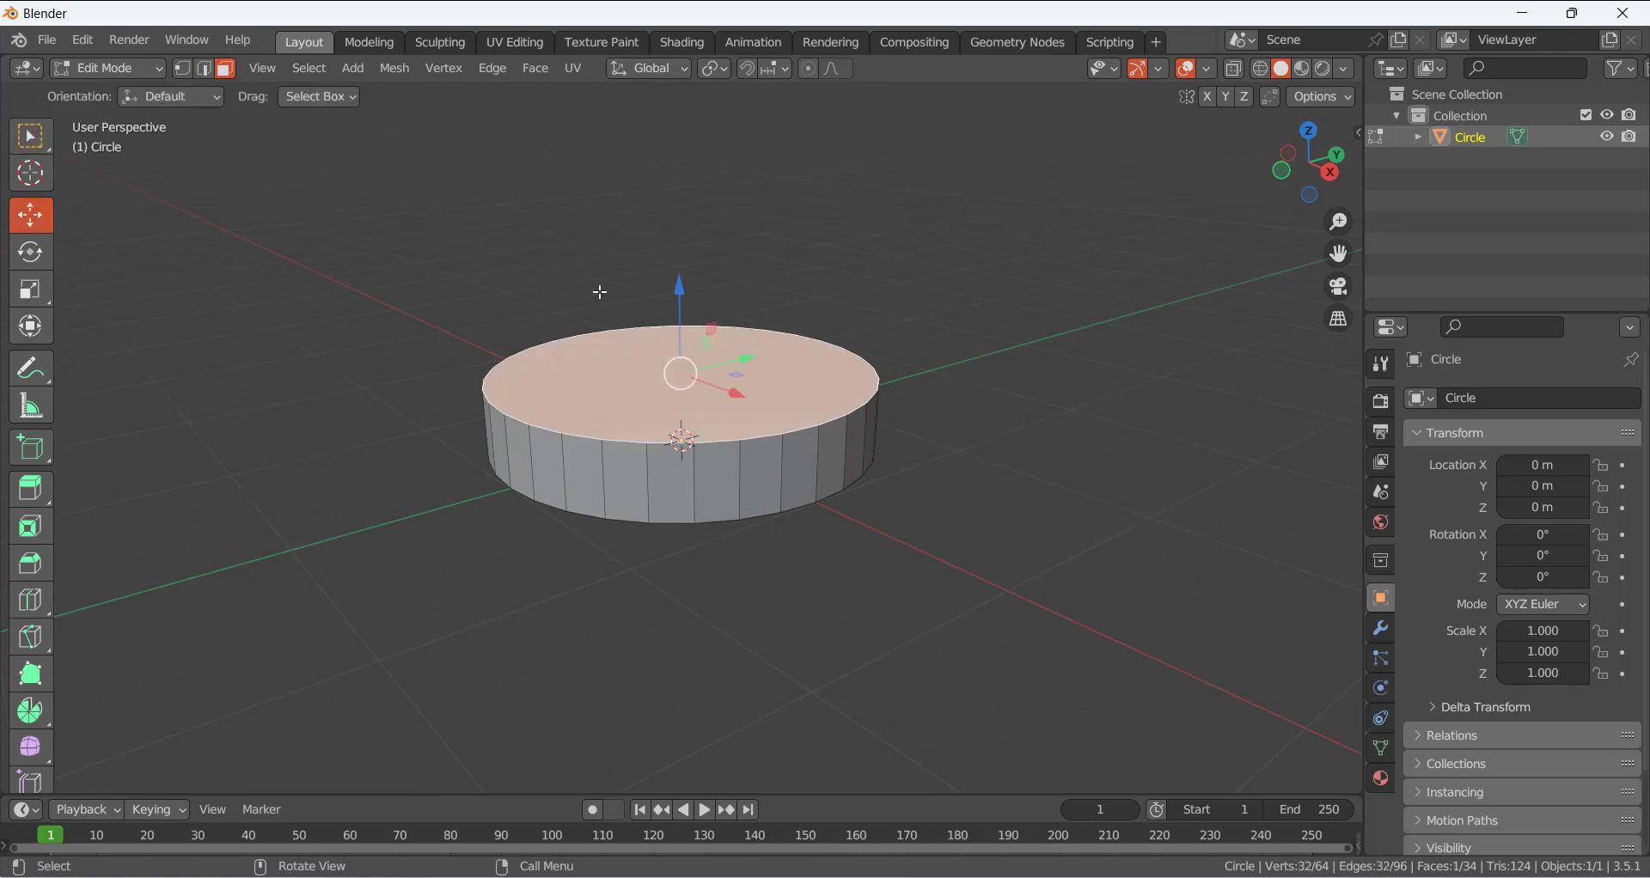
pyautogui.moveTo(680, 289); pyautogui.dragTo(682, 271)
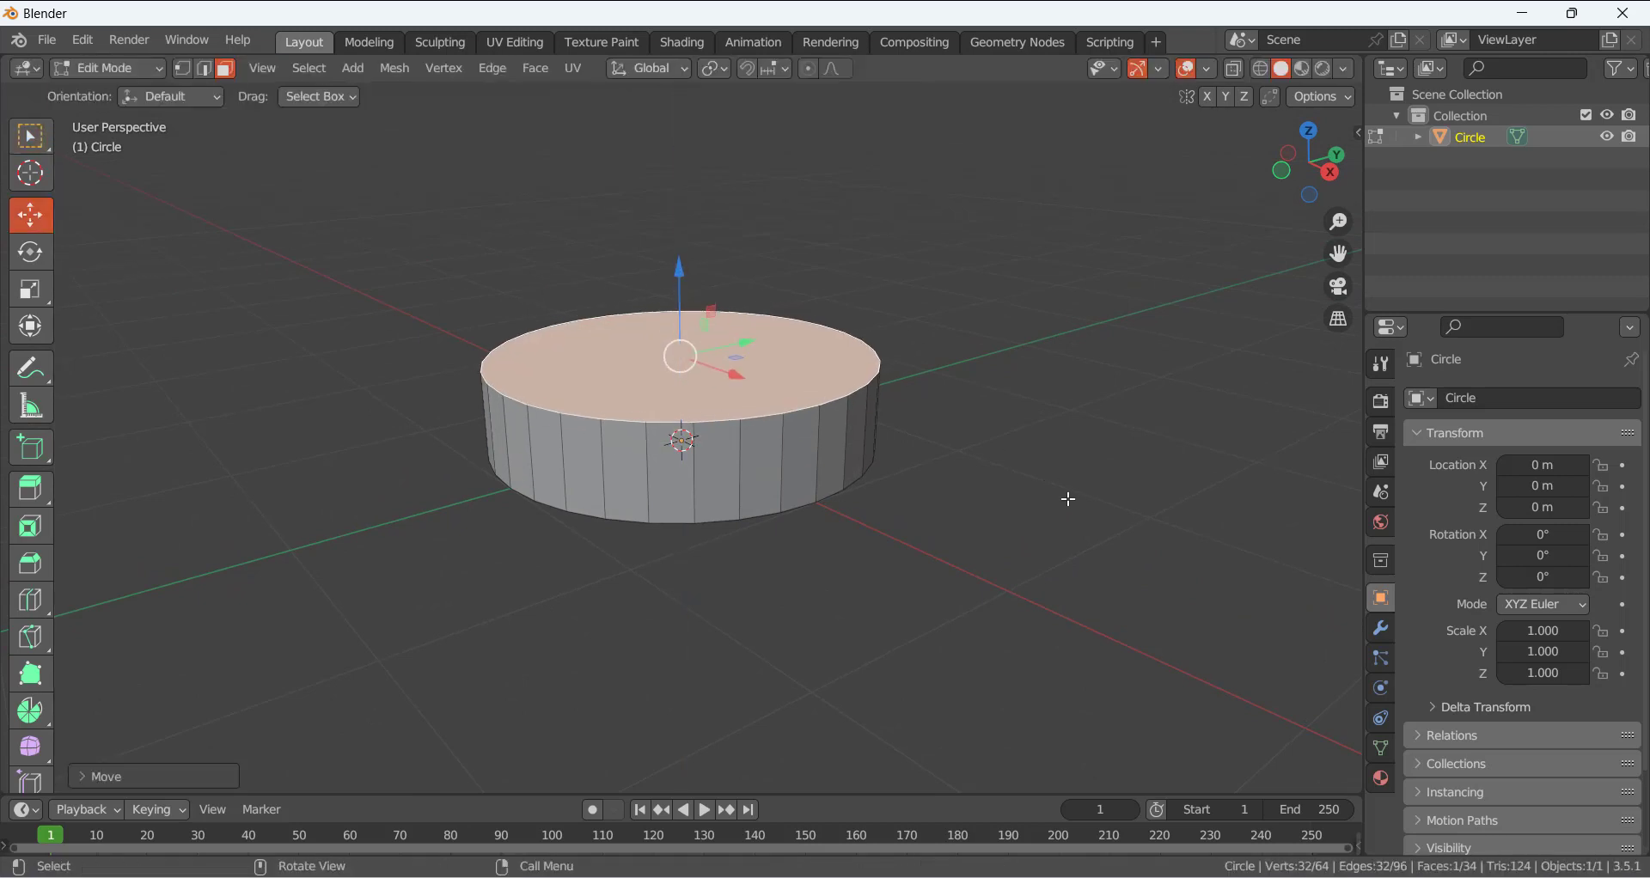
pyautogui.click(1068, 497)
# - Extrude the top face in place and scale it outward with Z locked to form an overhanging rim
pyautogui.click(738, 364)
pyautogui.press('e')
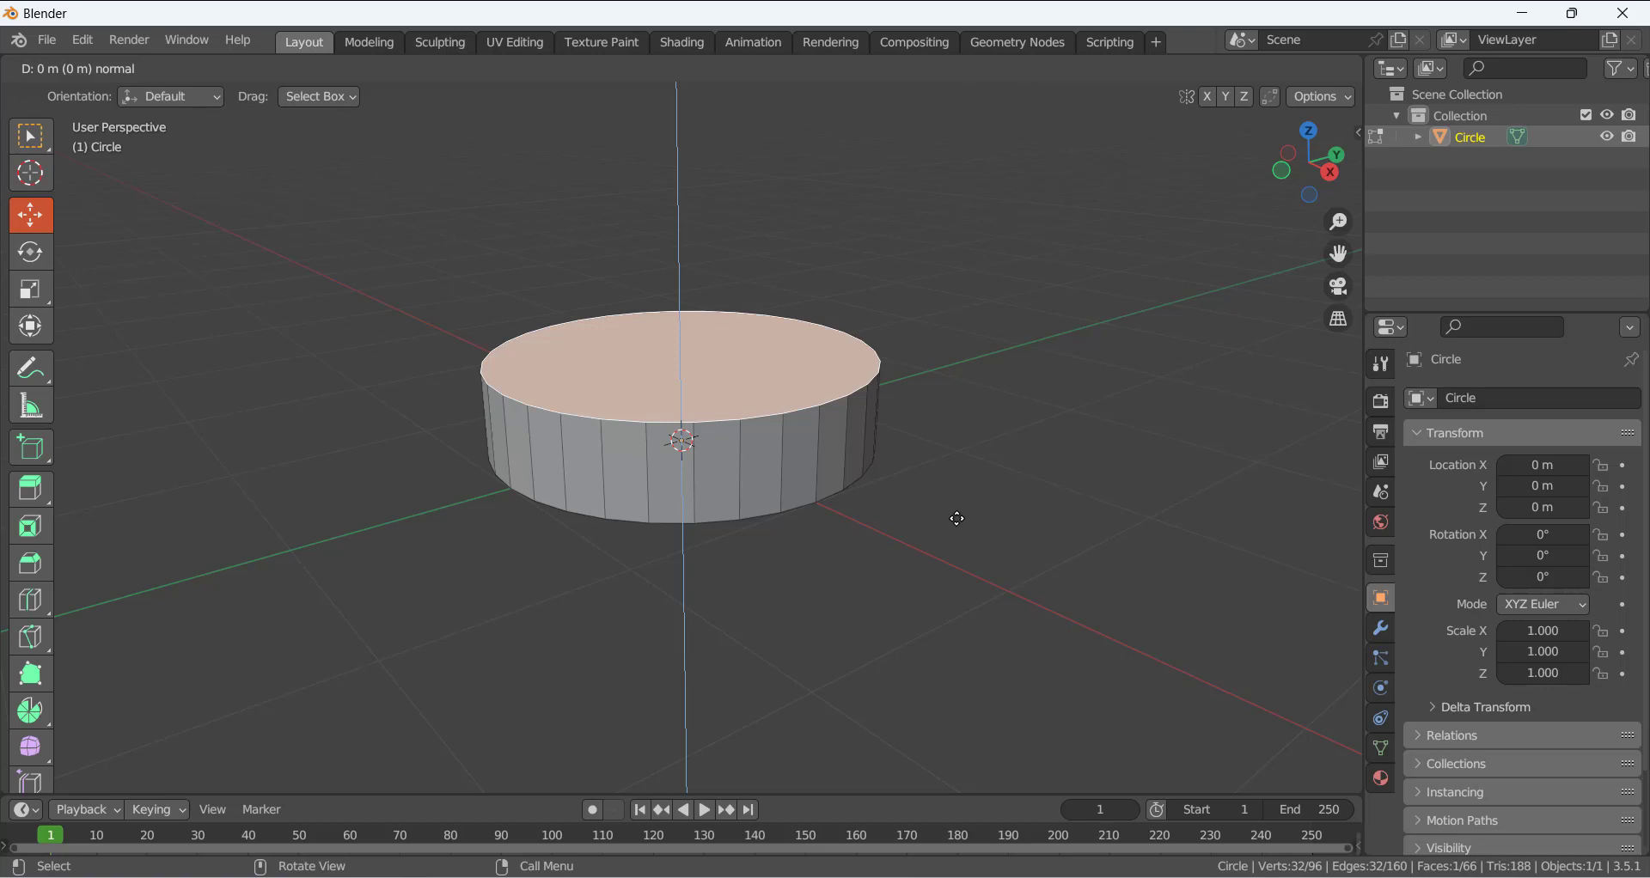
pyautogui.press('s')
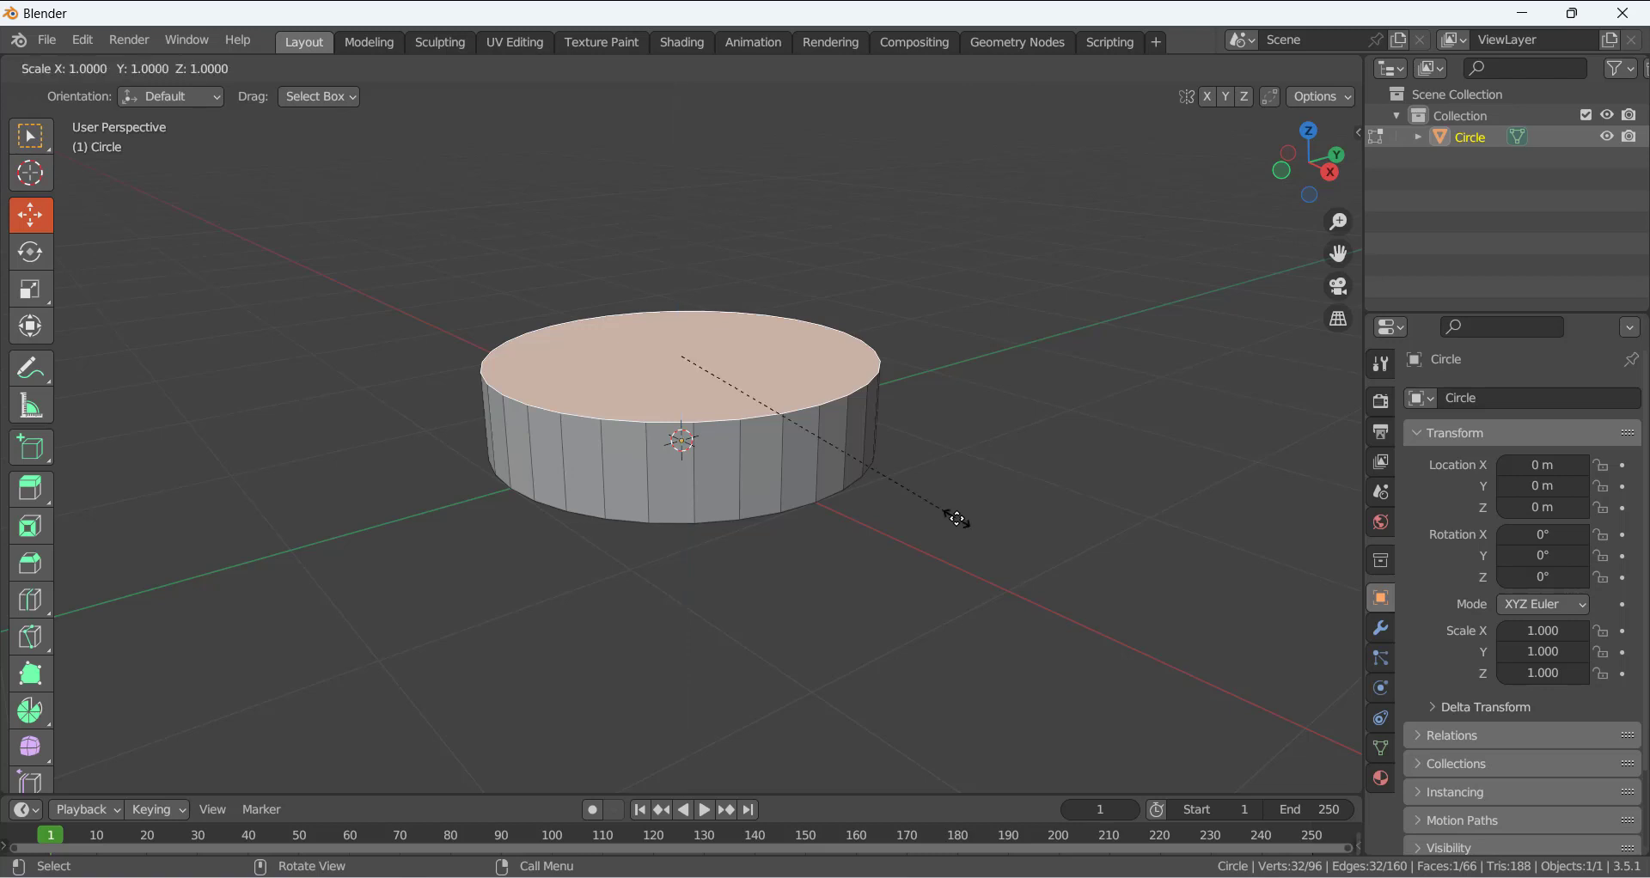
pyautogui.press('shift')
pyautogui.hotkey('shift', 'z')
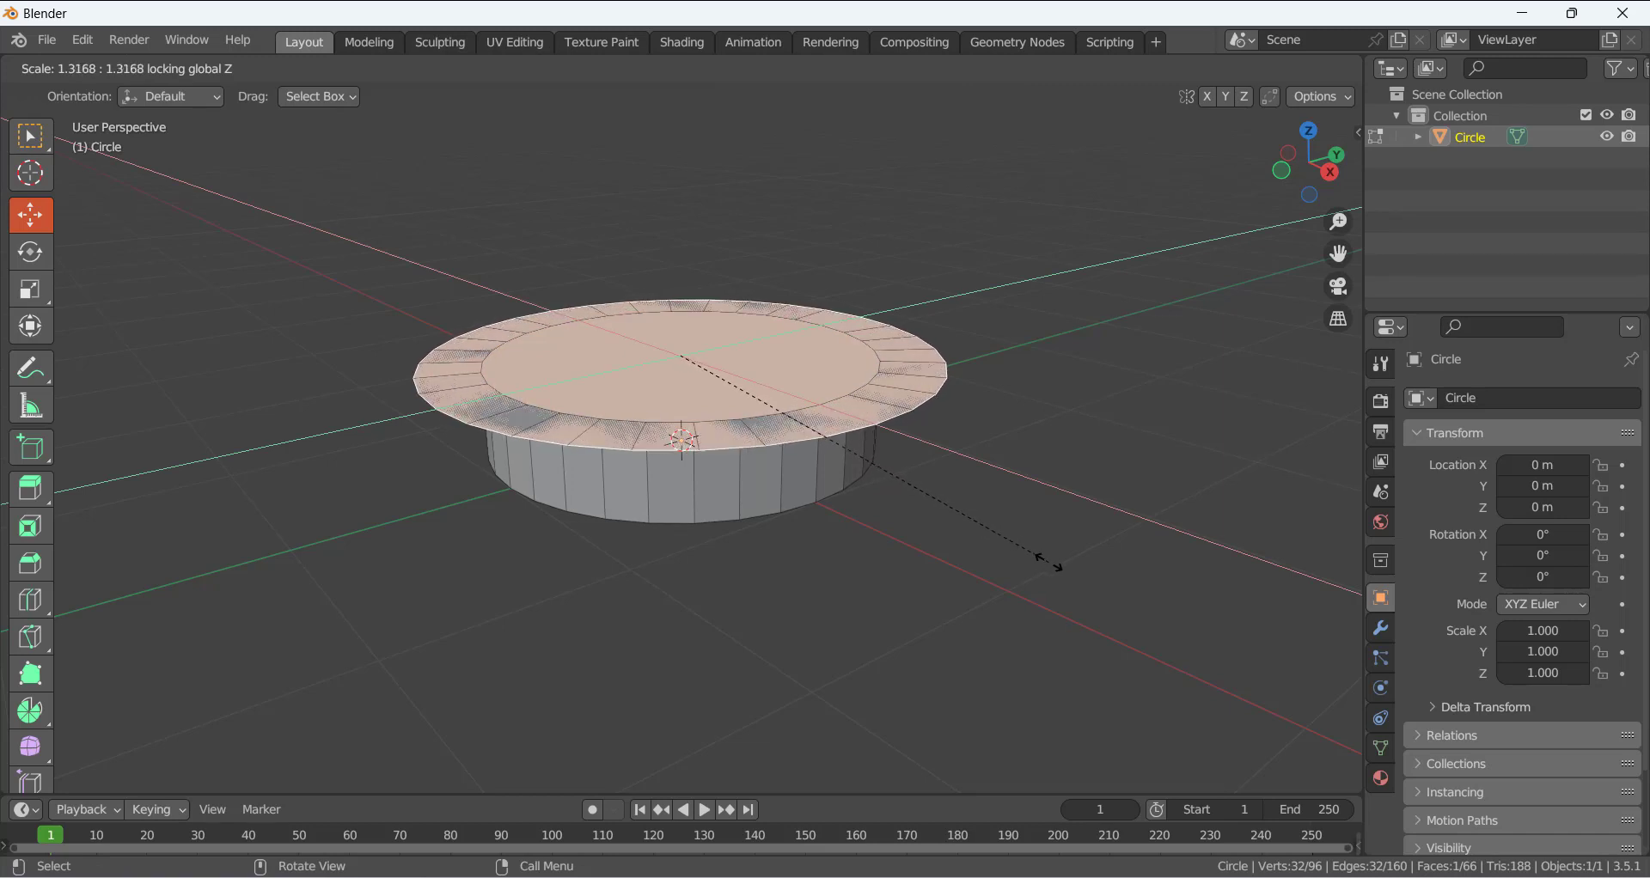
pyautogui.press('Escape')
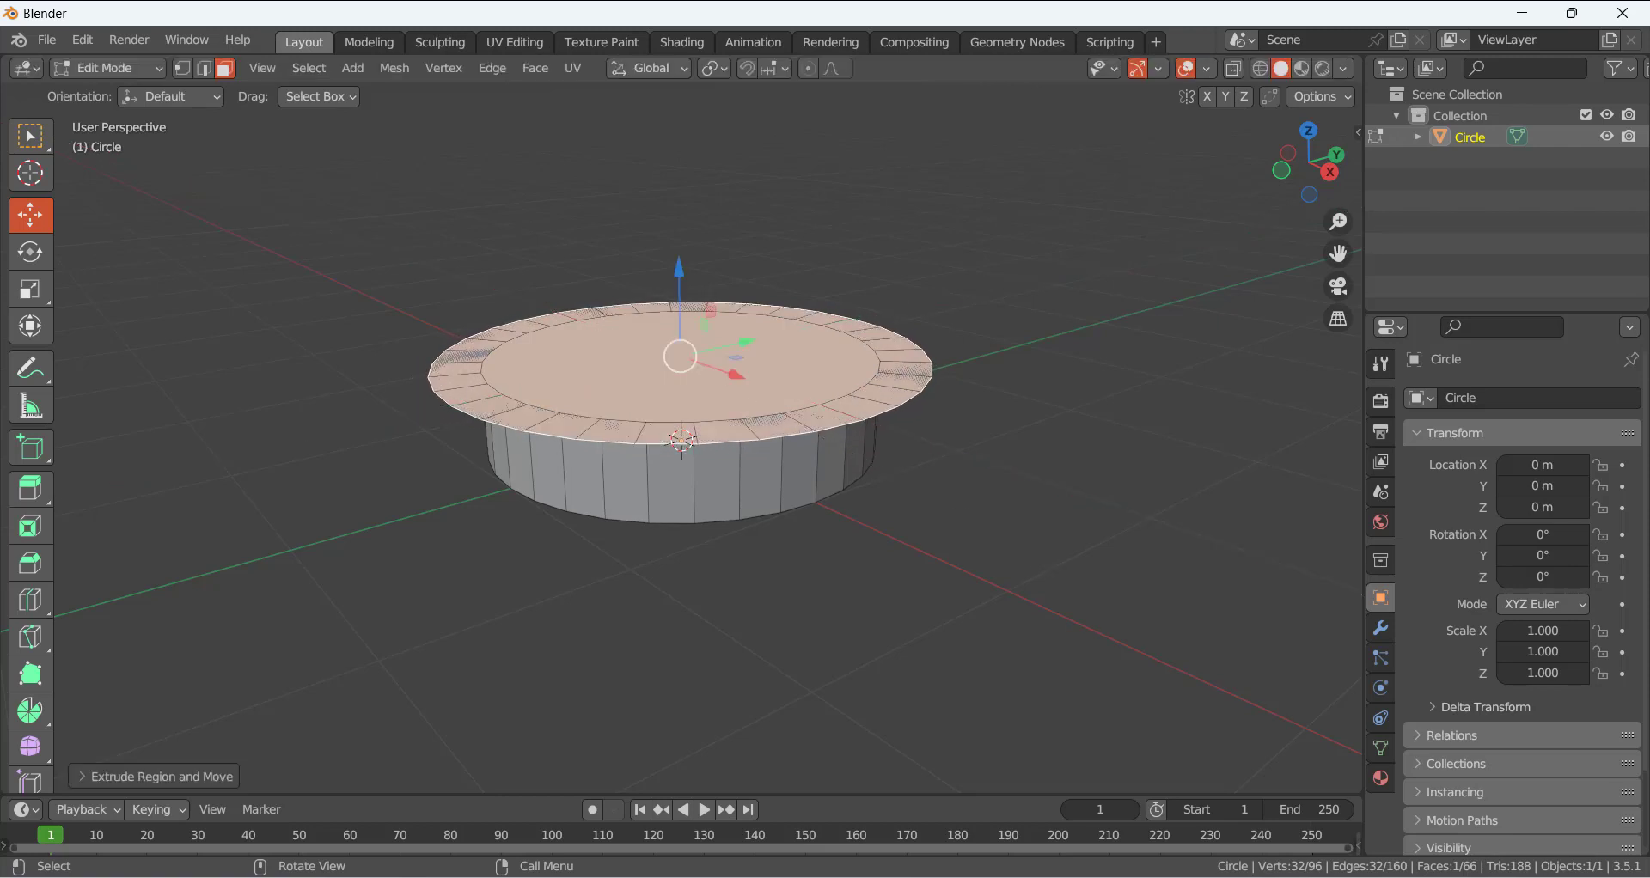
# - Extrude the widened top face upward about 0.41 m to form a broader upper section
pyautogui.press('e')
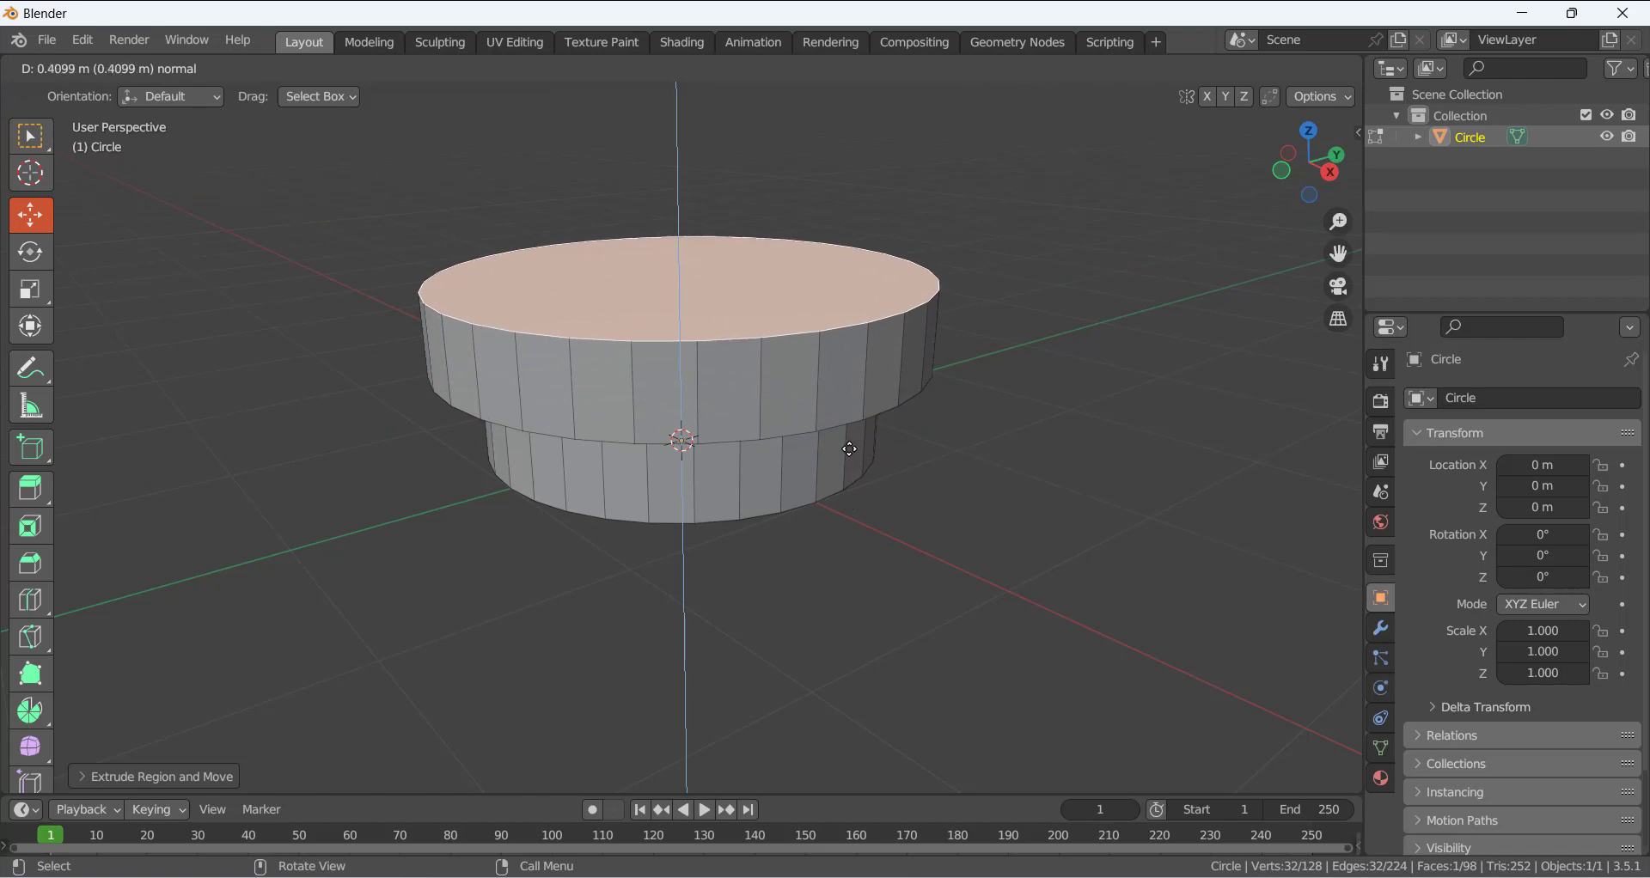
pyautogui.click(848, 448)
pyautogui.click(1009, 554)
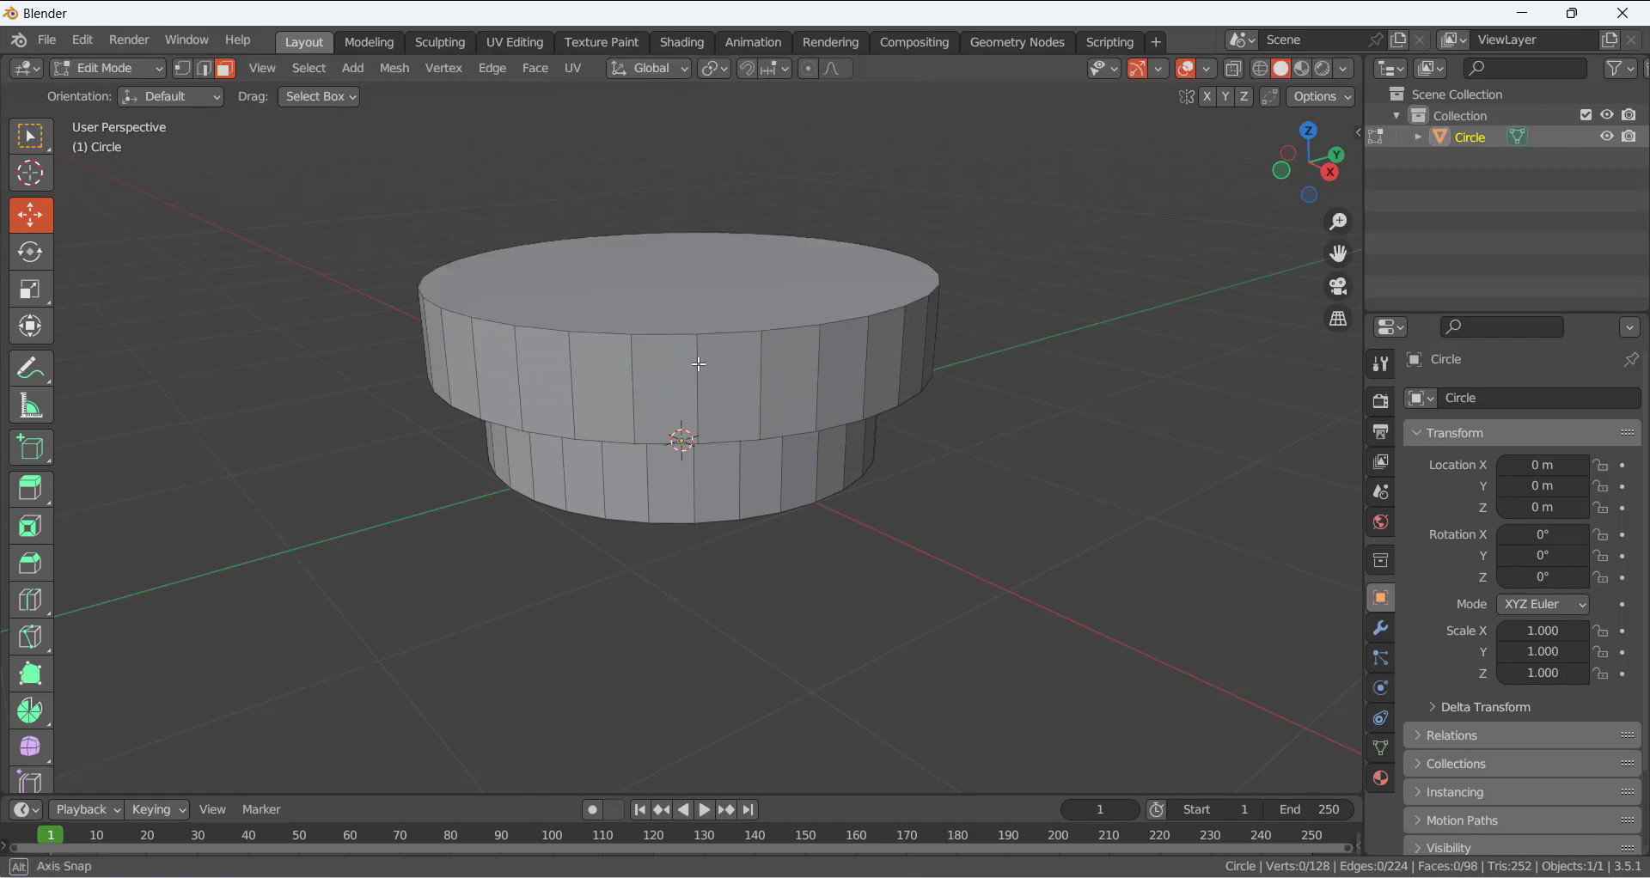
# - Add six evenly spaced horizontal loop cuts around the broader upper section
pyautogui.moveTo(699, 363); pyautogui.dragTo(756, 425, button='middle')
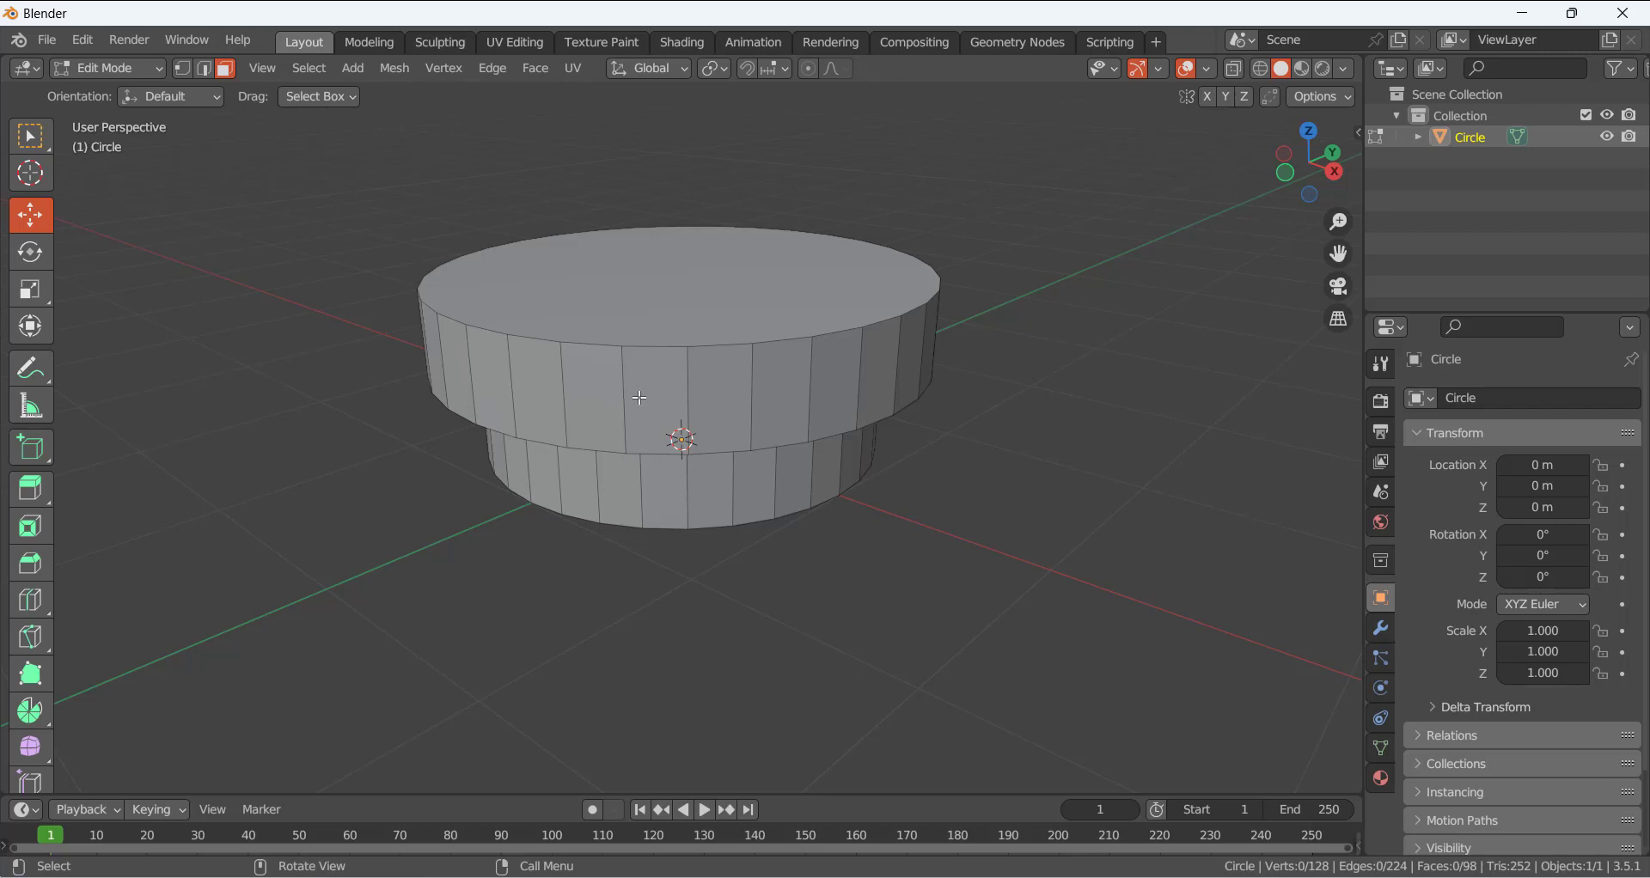
pyautogui.hotkey('ctrl', 'r')
pyautogui.scroll(5, 640, 397)
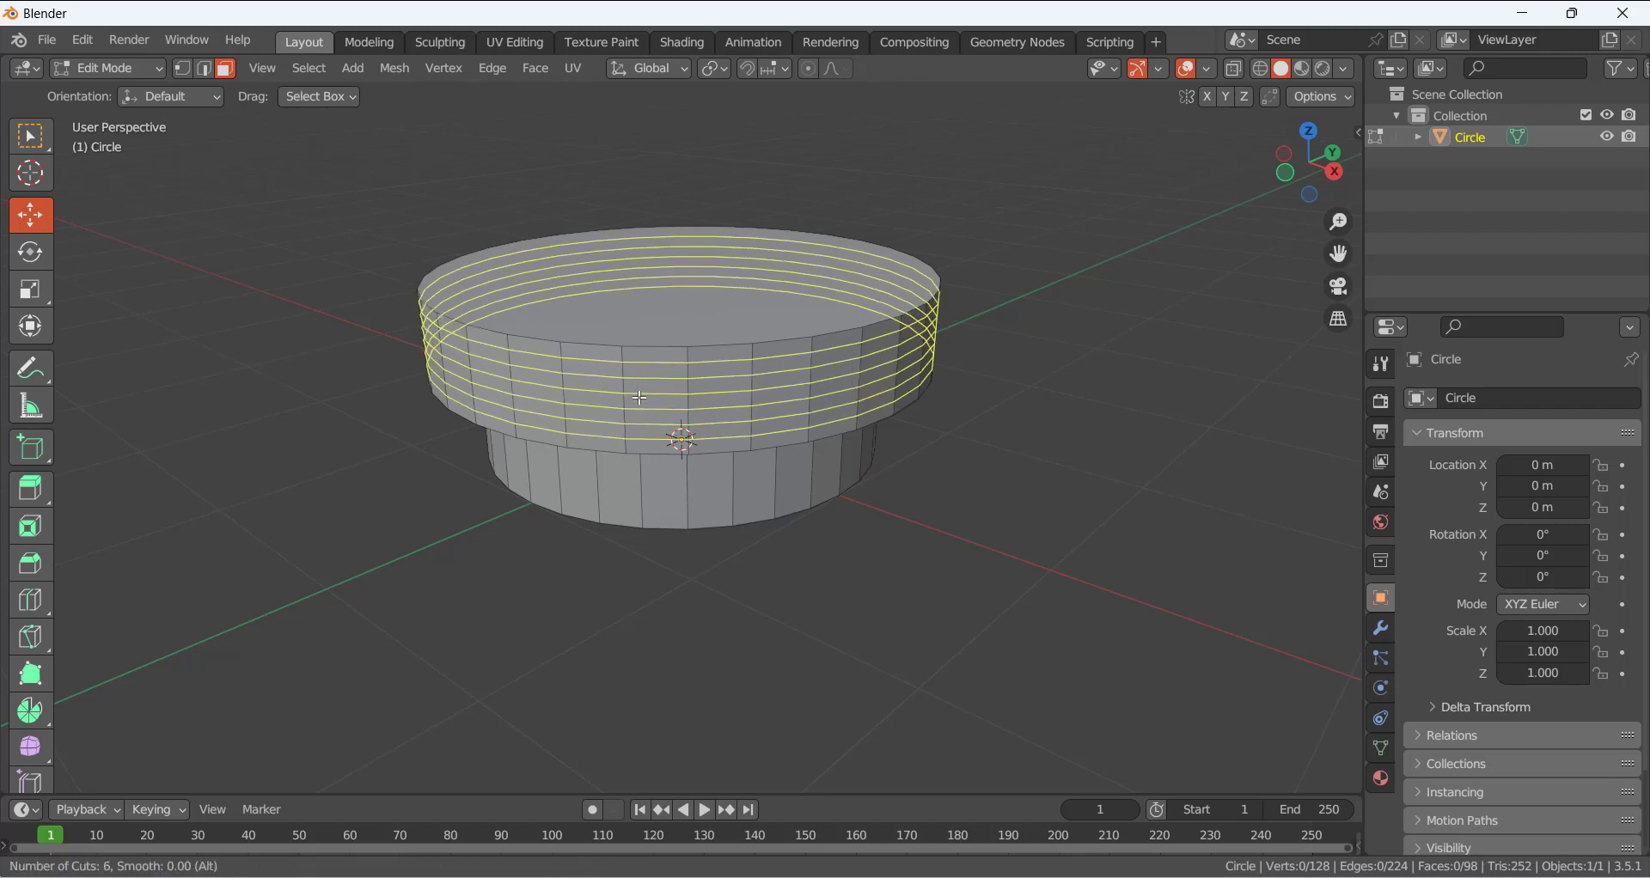
pyautogui.click(639, 397)
pyautogui.rightClick(639, 397)
pyautogui.moveTo(823, 519); pyautogui.dragTo(931, 542, button='middle')
pyautogui.hotkey('alt', 'a')
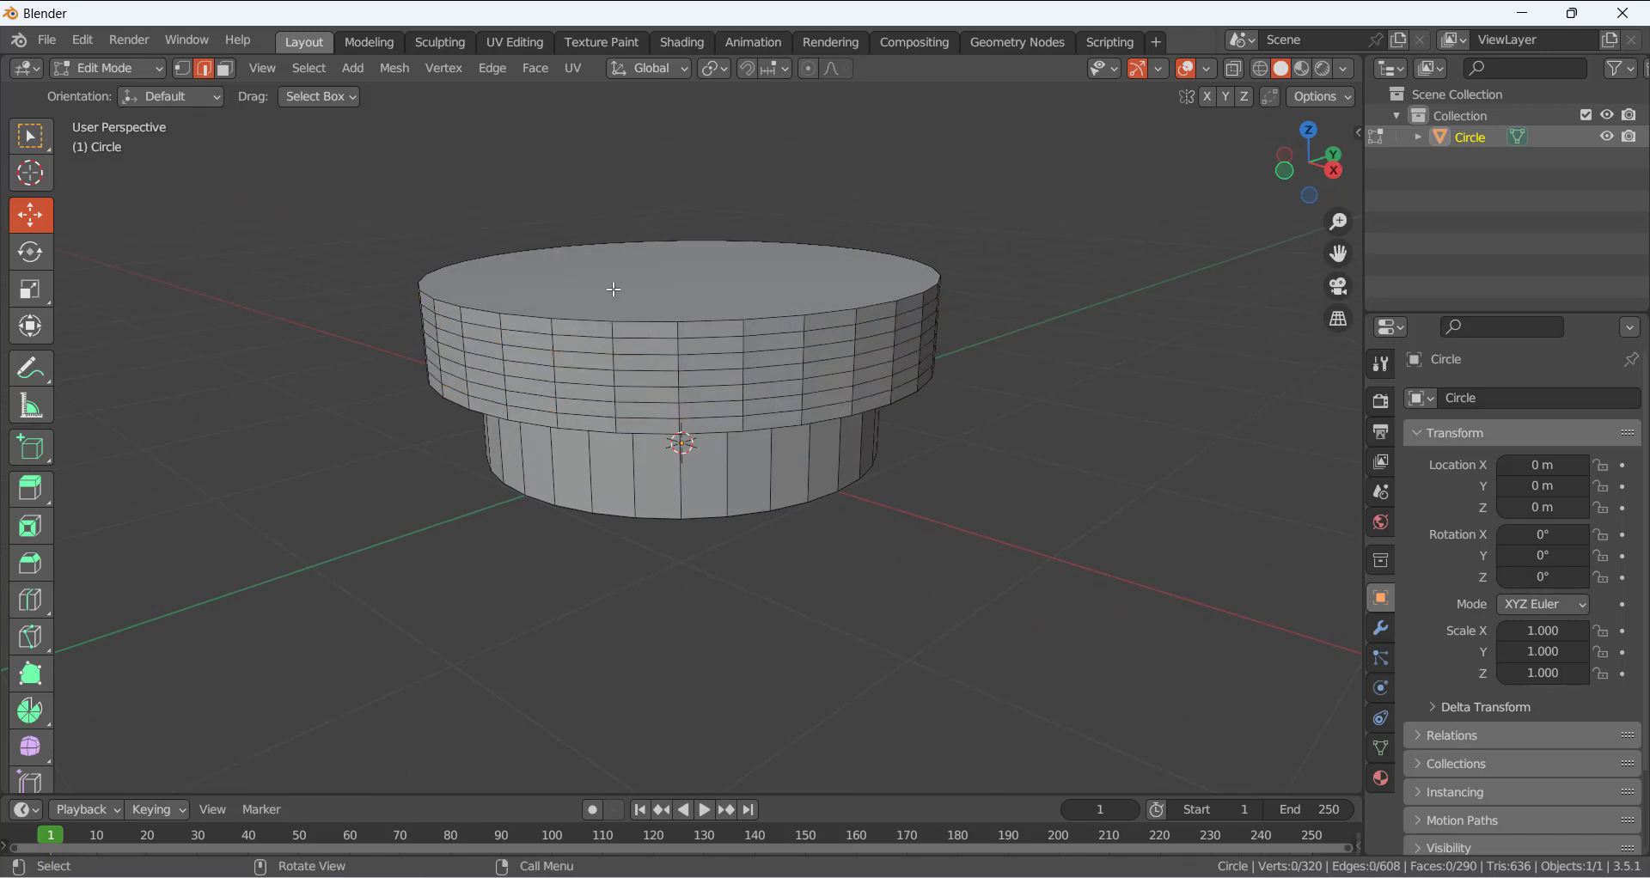
# - Select the top face and turn on proportional editing with Smooth falloff
pyautogui.click(614, 290)
pyautogui.press('3')
pyautogui.click(689, 270)
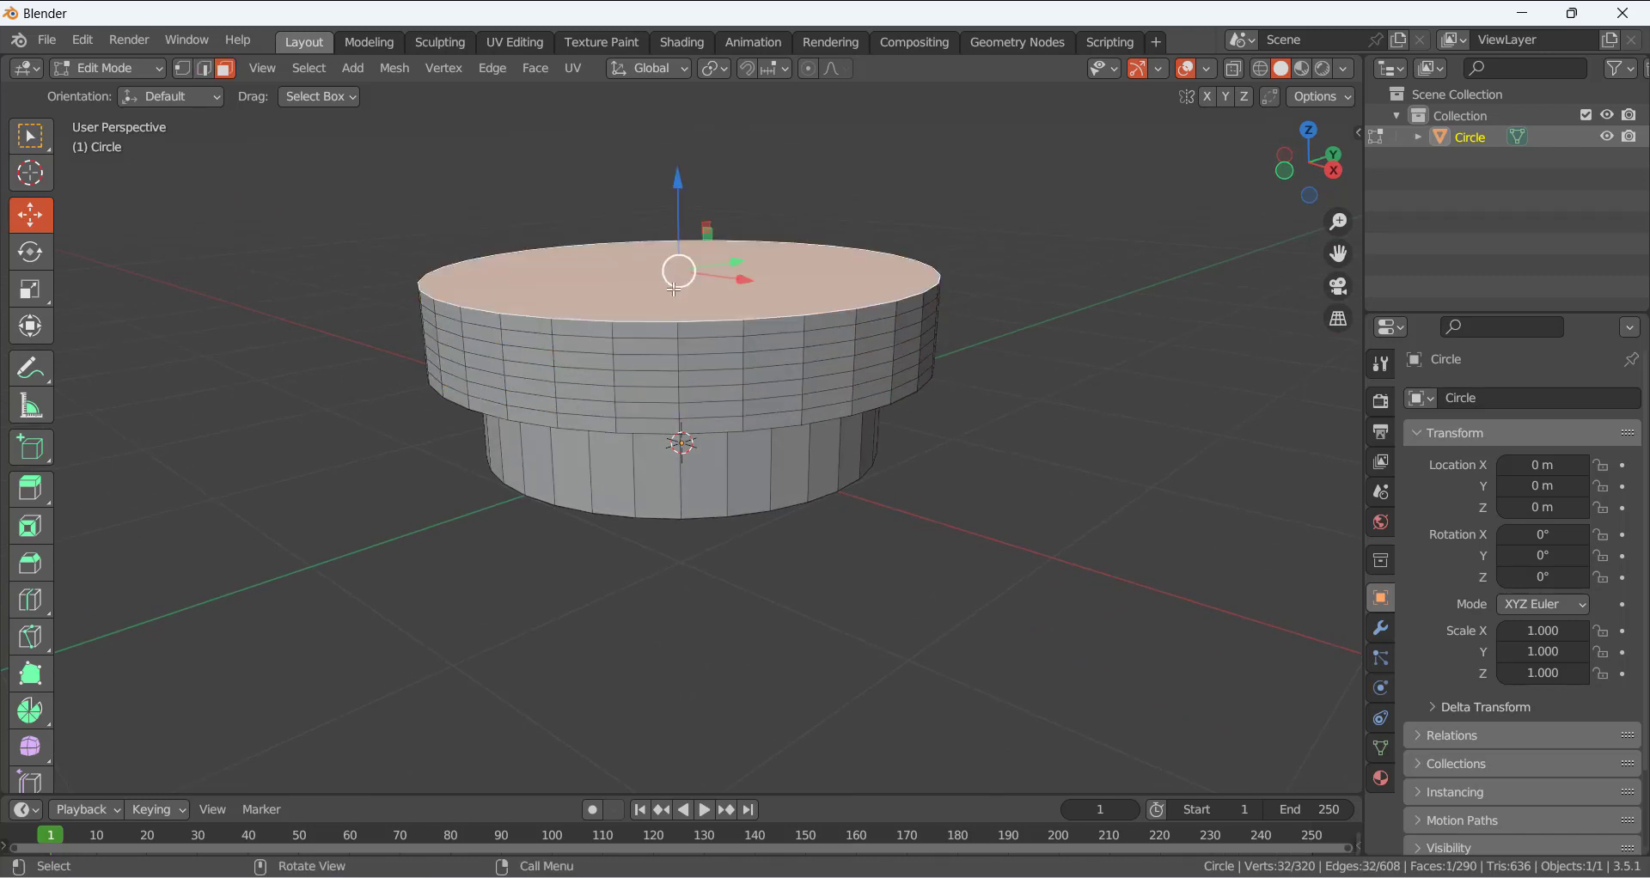
pyautogui.moveTo(689, 270); pyautogui.dragTo(792, 149, button='middle')
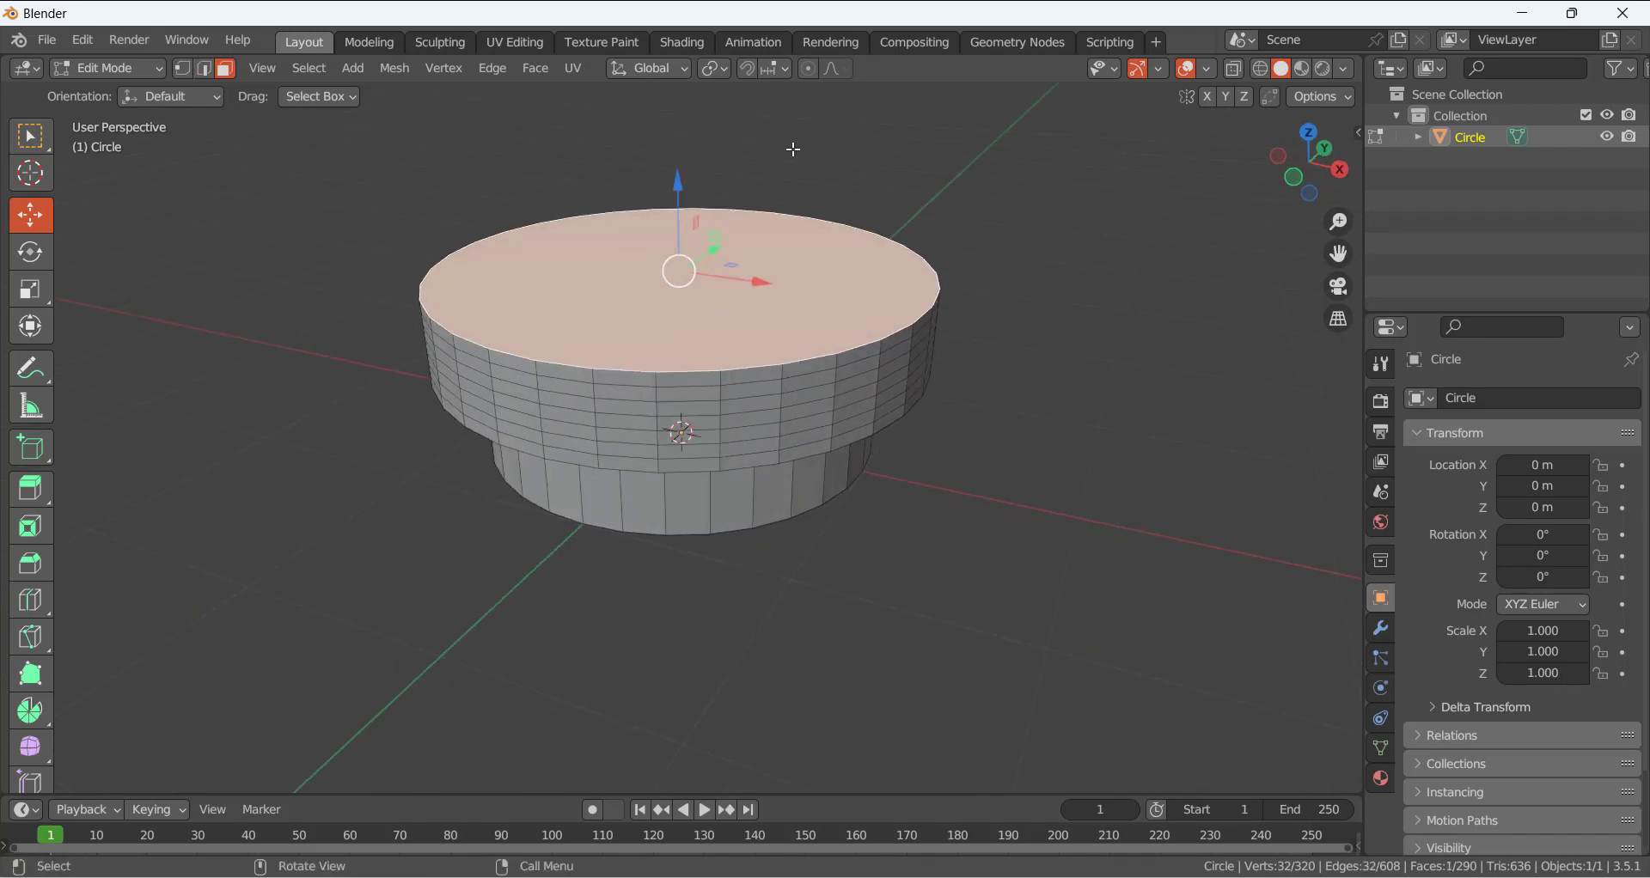
pyautogui.click(808, 69)
pyautogui.click(836, 70)
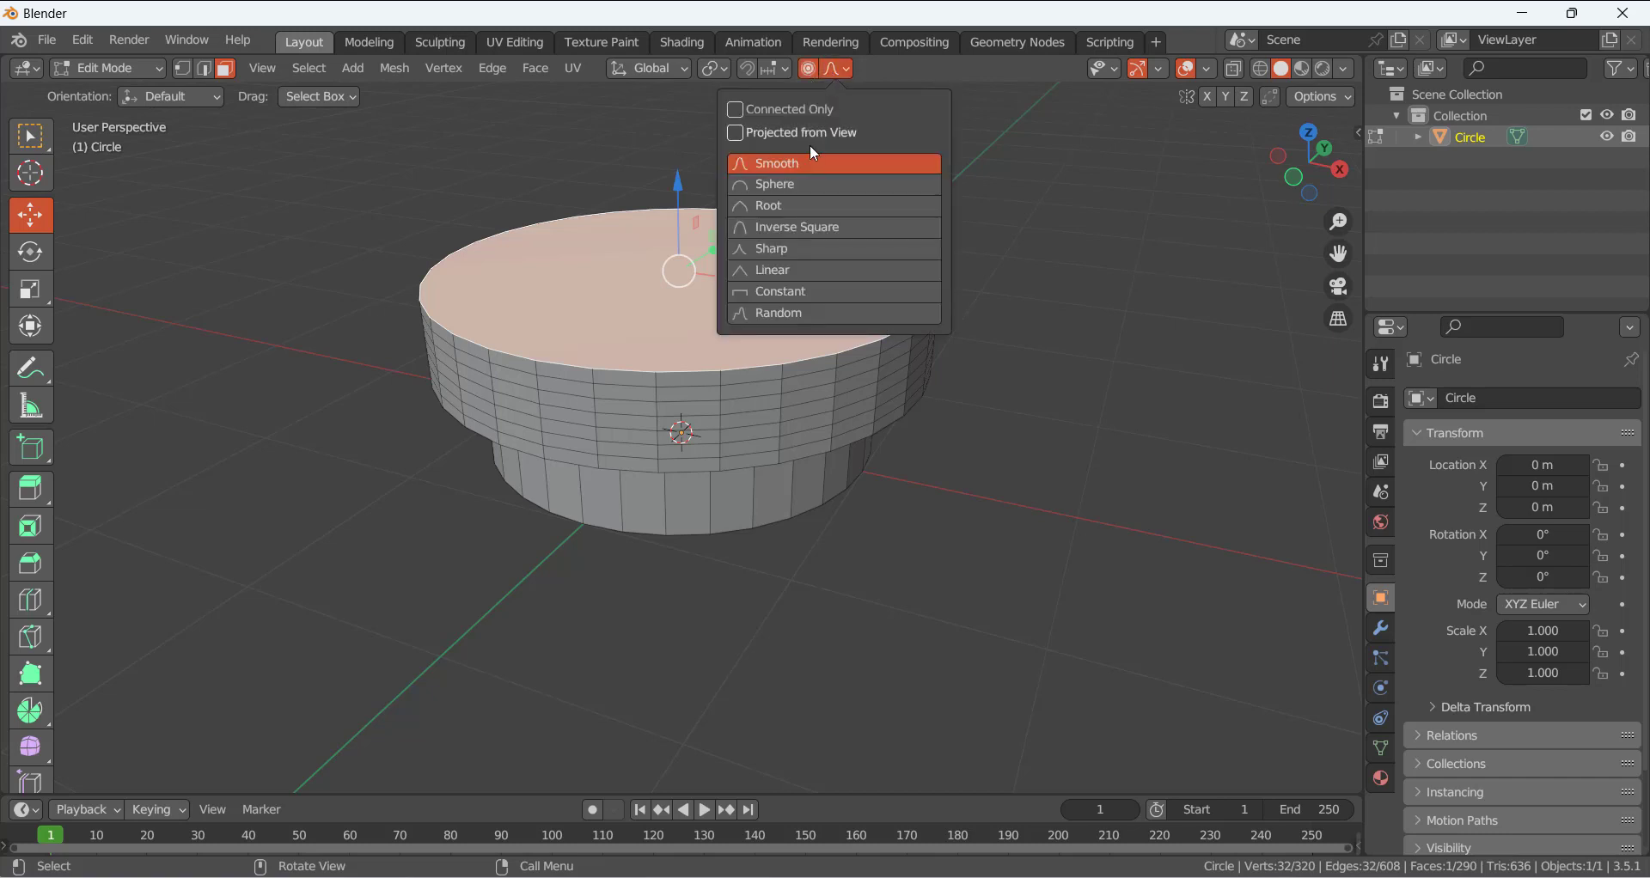
pyautogui.moveTo(765, 241); pyautogui.dragTo(689, 264, button='middle')
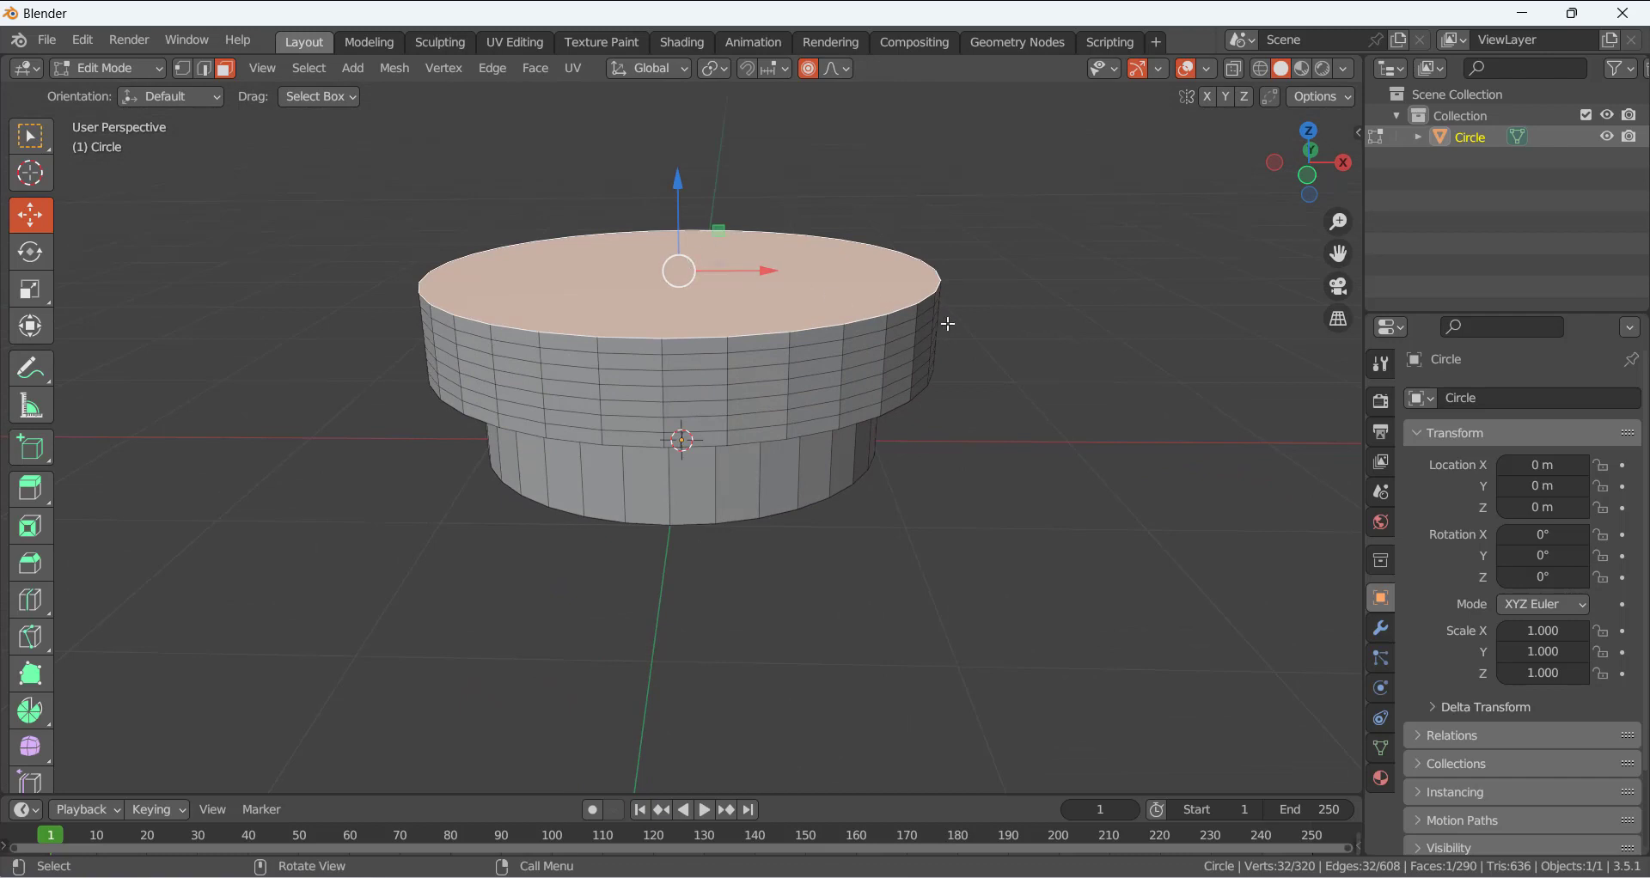
# - Scale the top face to about 0.845 with a proportional size of about 0.42, rounding the upper section inward
pyautogui.press('s')
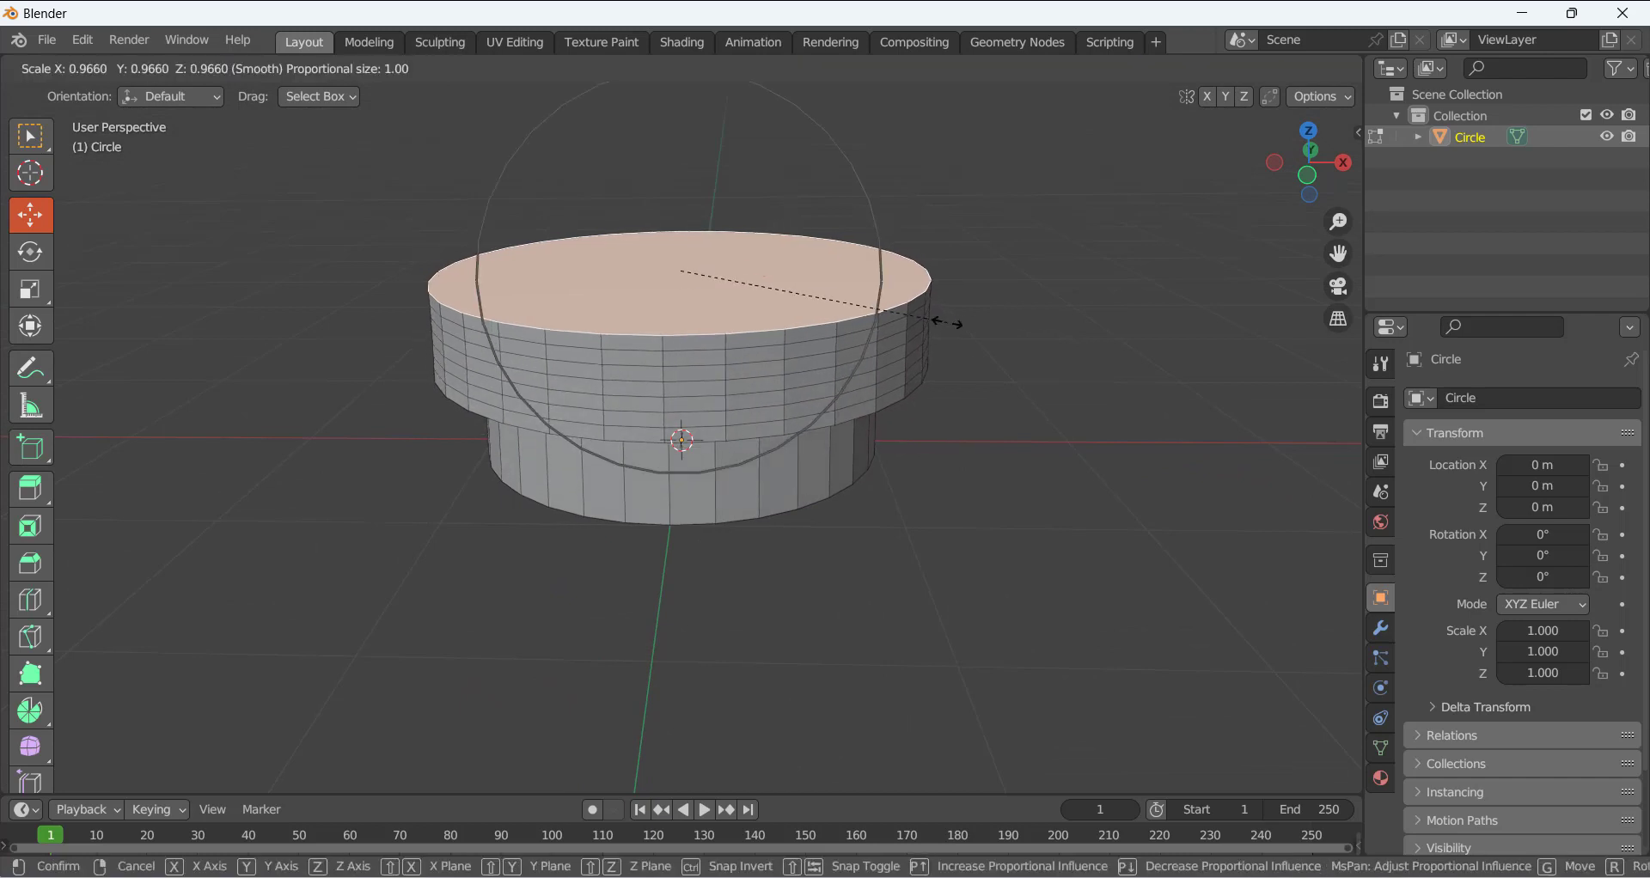
pyautogui.scroll(4, 950, 324)
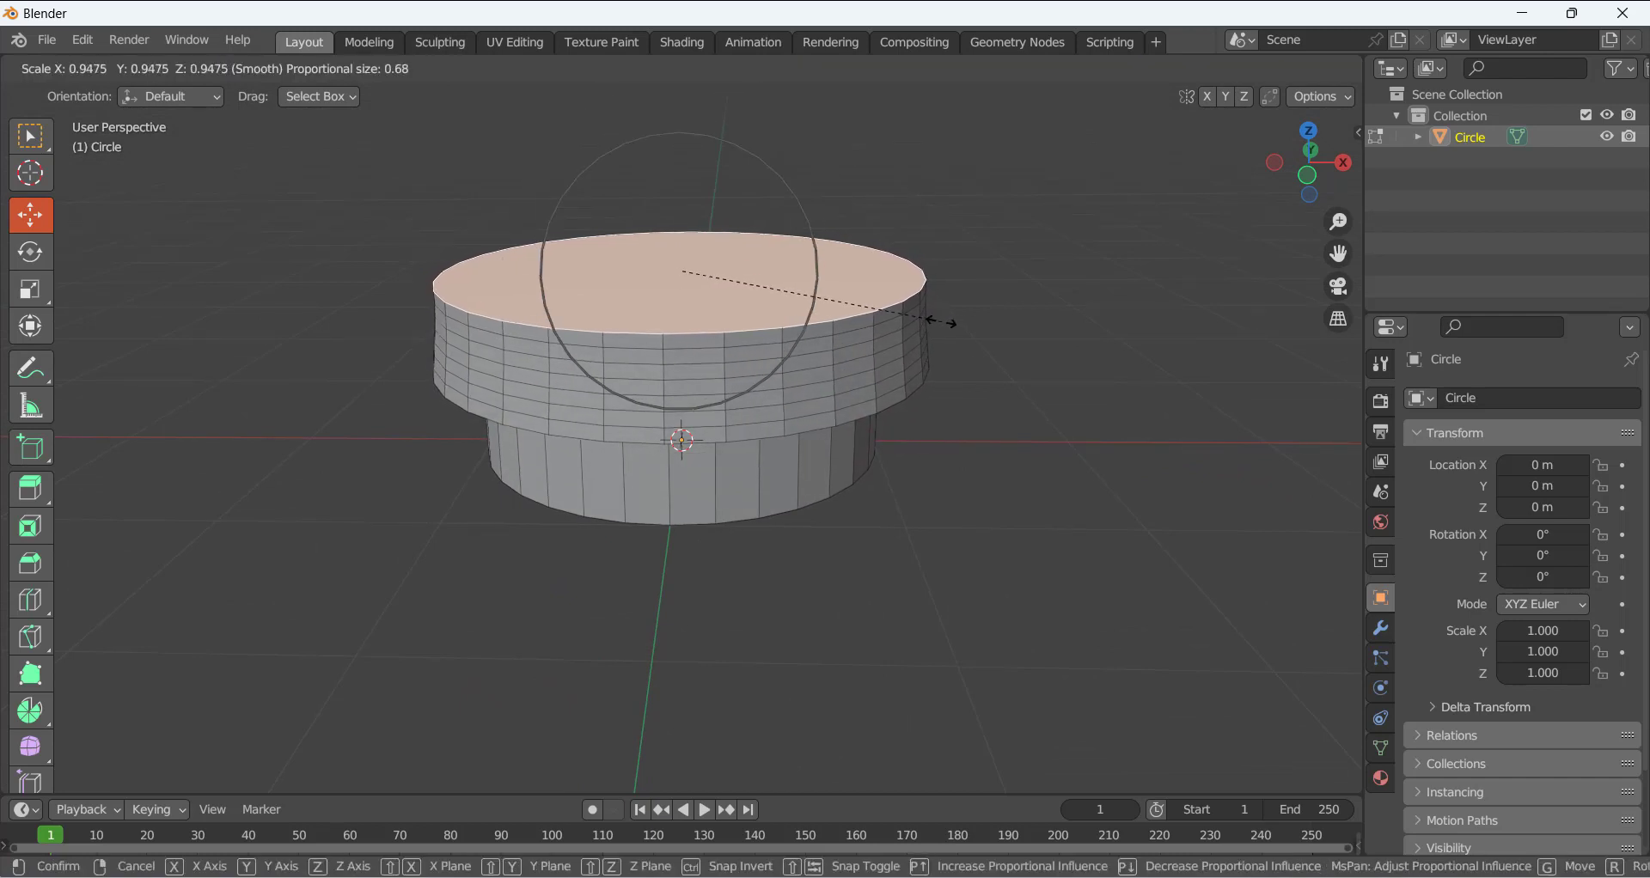
pyautogui.scroll(1, 934, 321)
pyautogui.scroll(2, 934, 321)
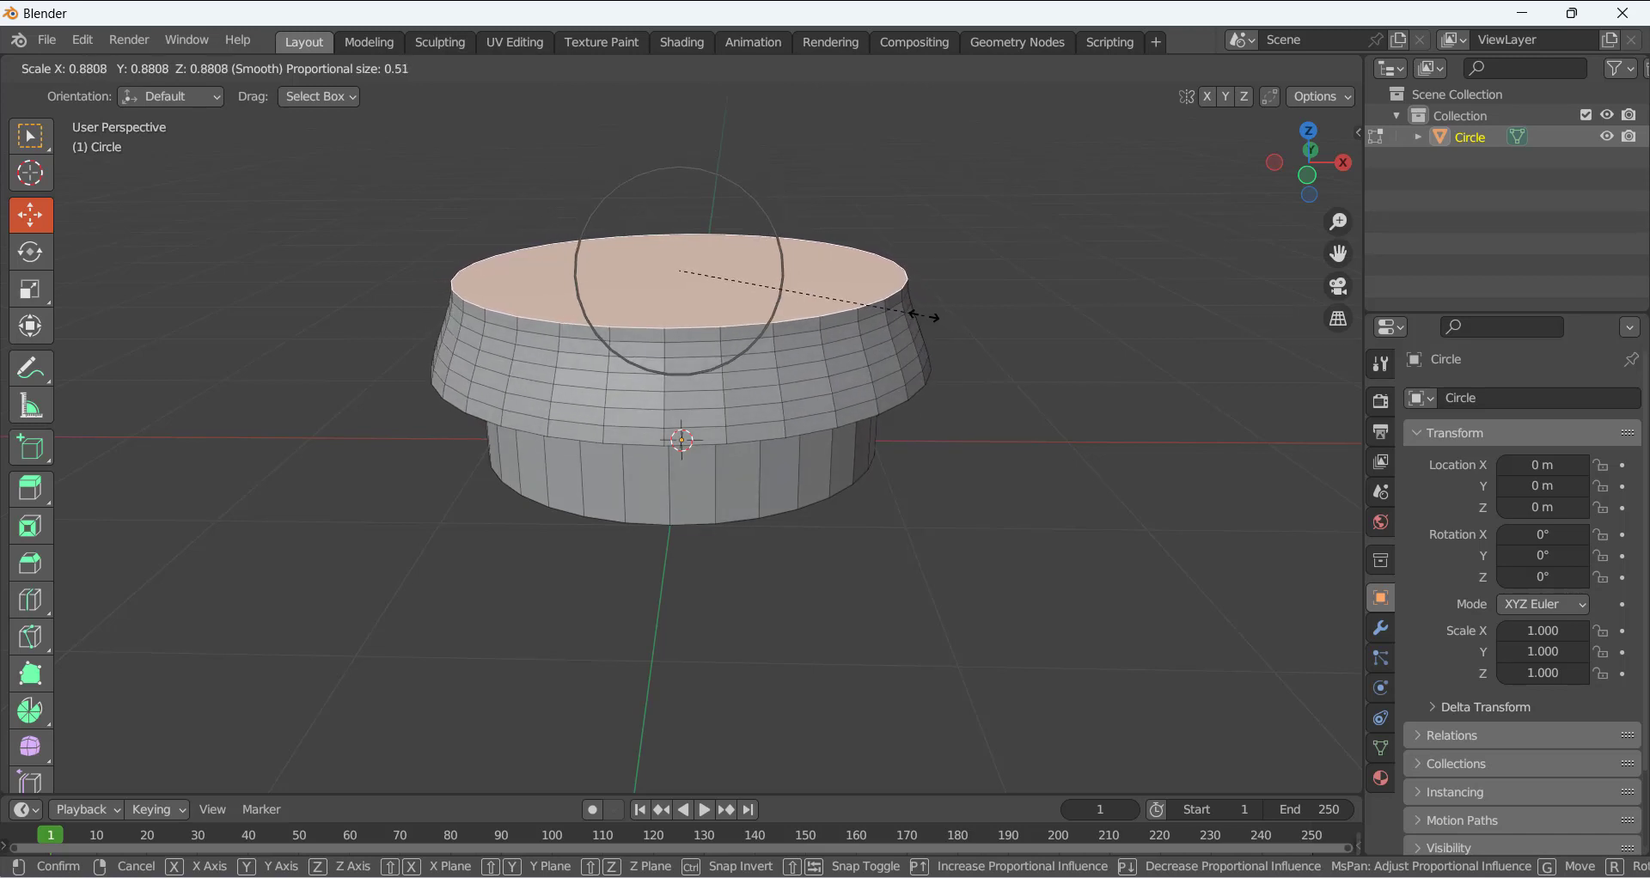
pyautogui.scroll(-2, 926, 316)
pyautogui.scroll(-1, 927, 316)
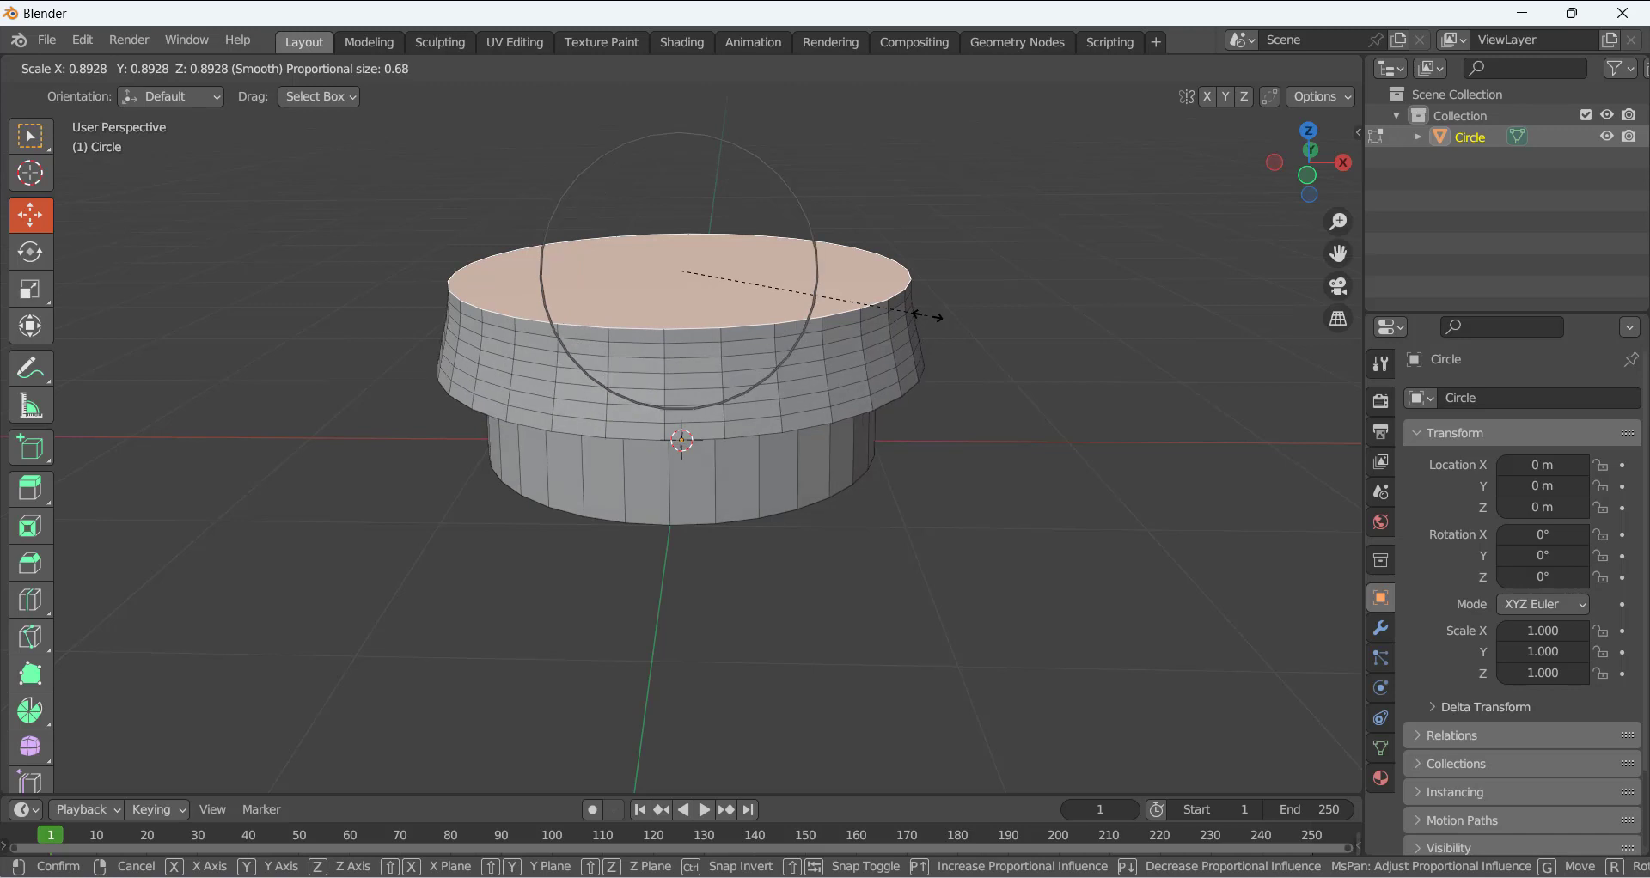
pyautogui.scroll(4, 924, 316)
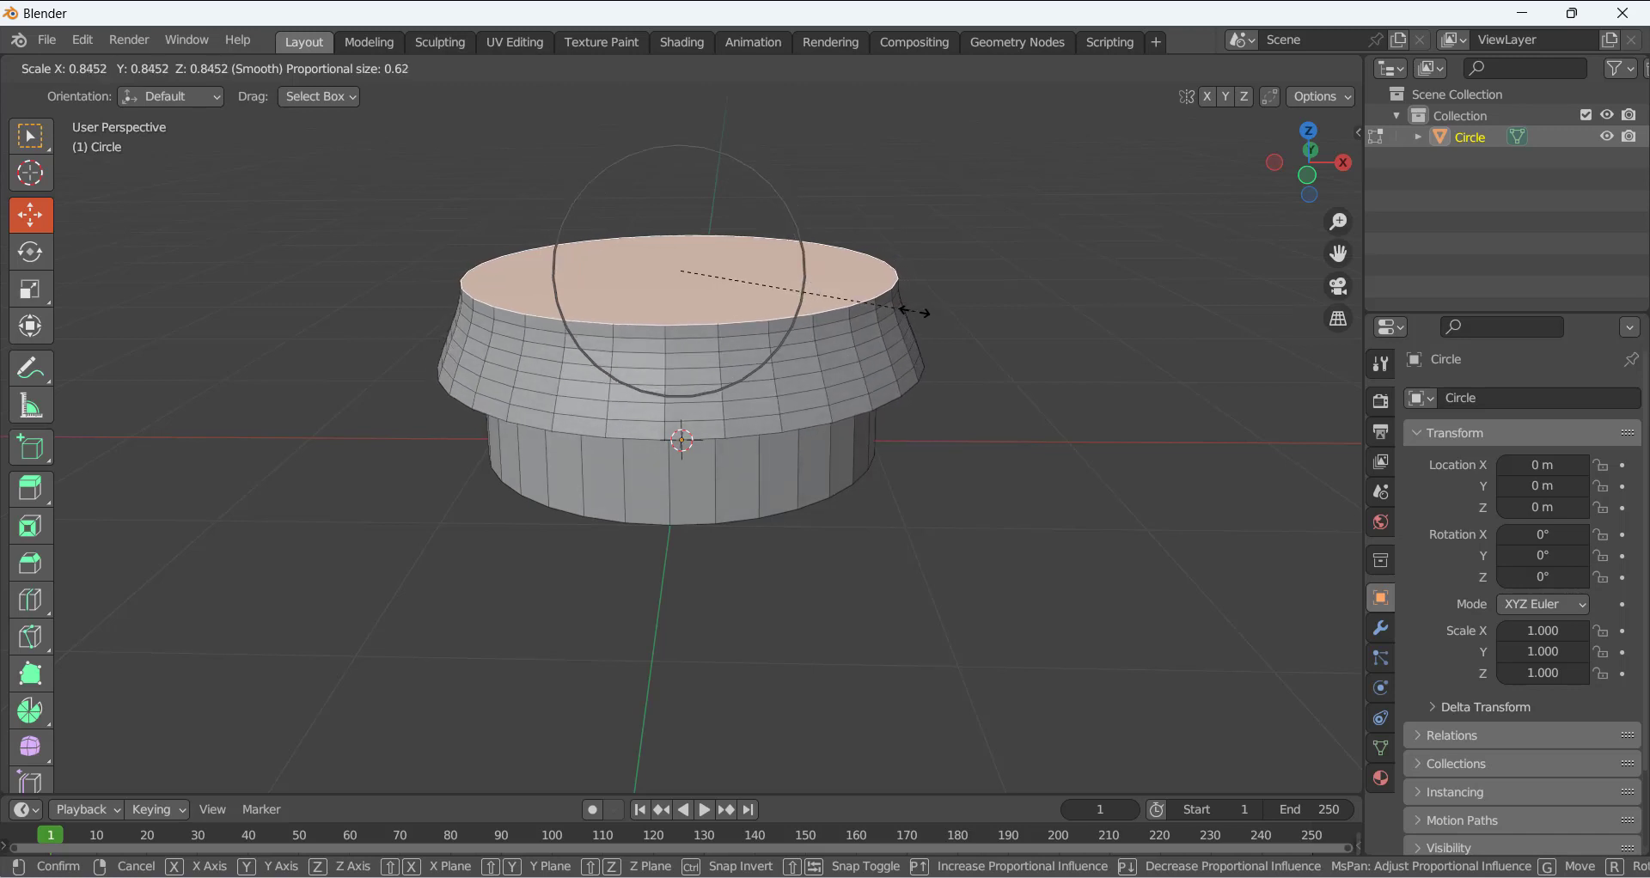
pyautogui.scroll(1, 916, 312)
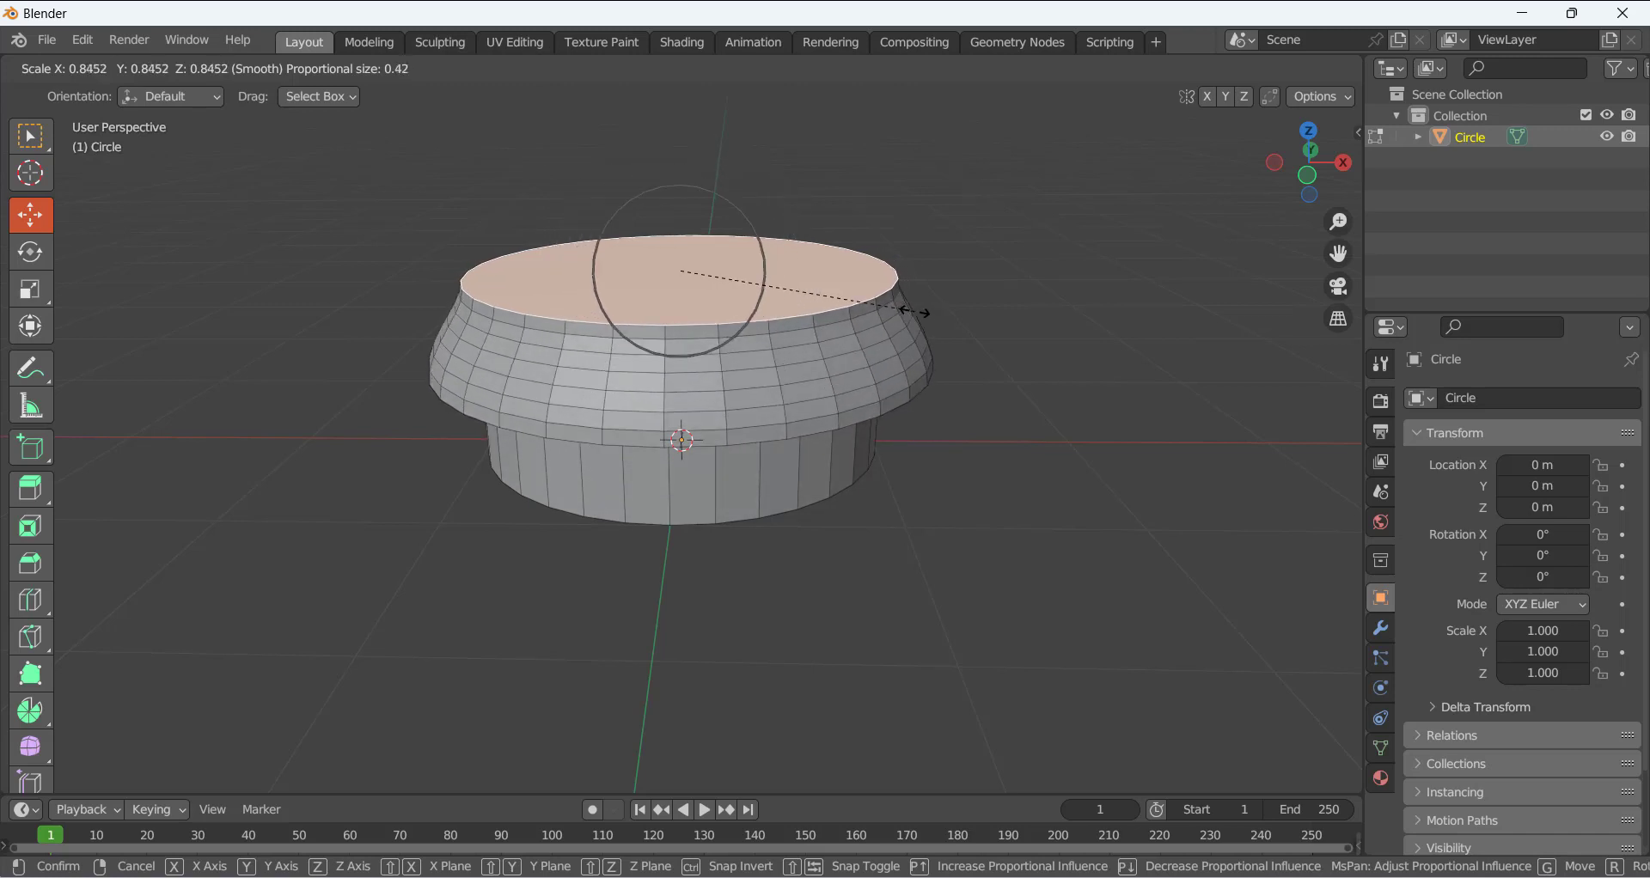
pyautogui.scroll(-1, 916, 312)
pyautogui.click(916, 312)
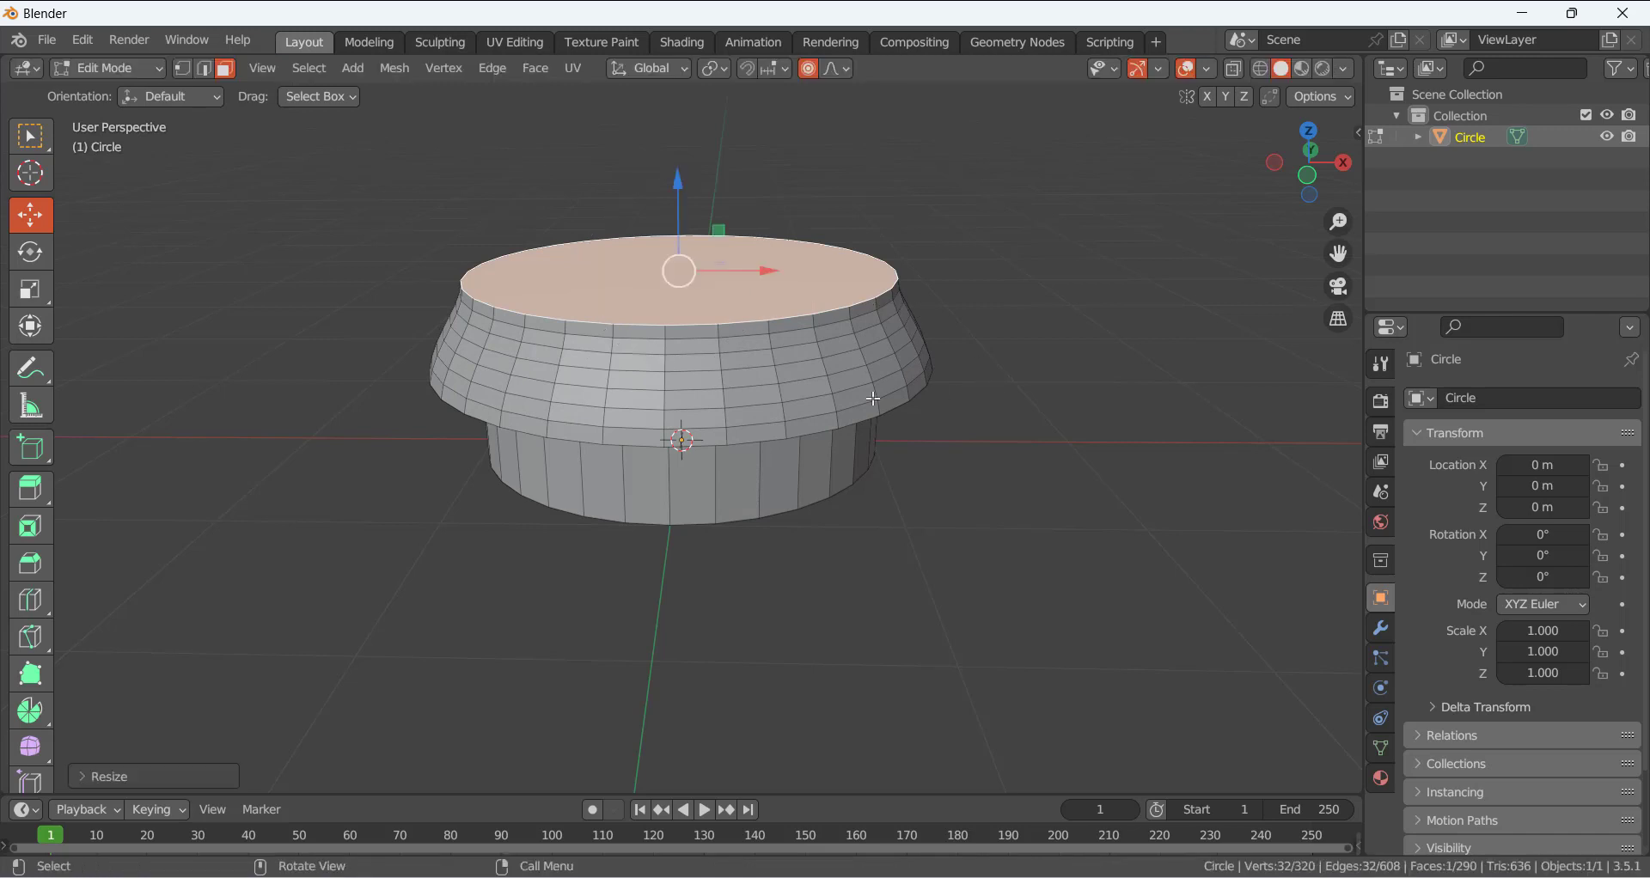
pyautogui.moveTo(874, 400)
pyautogui.mouseDown(button='middle')
pyautogui.moveTo(865, 343)
pyautogui.moveTo(889, 401)
pyautogui.mouseUp(button='middle')
pyautogui.click(1064, 435)
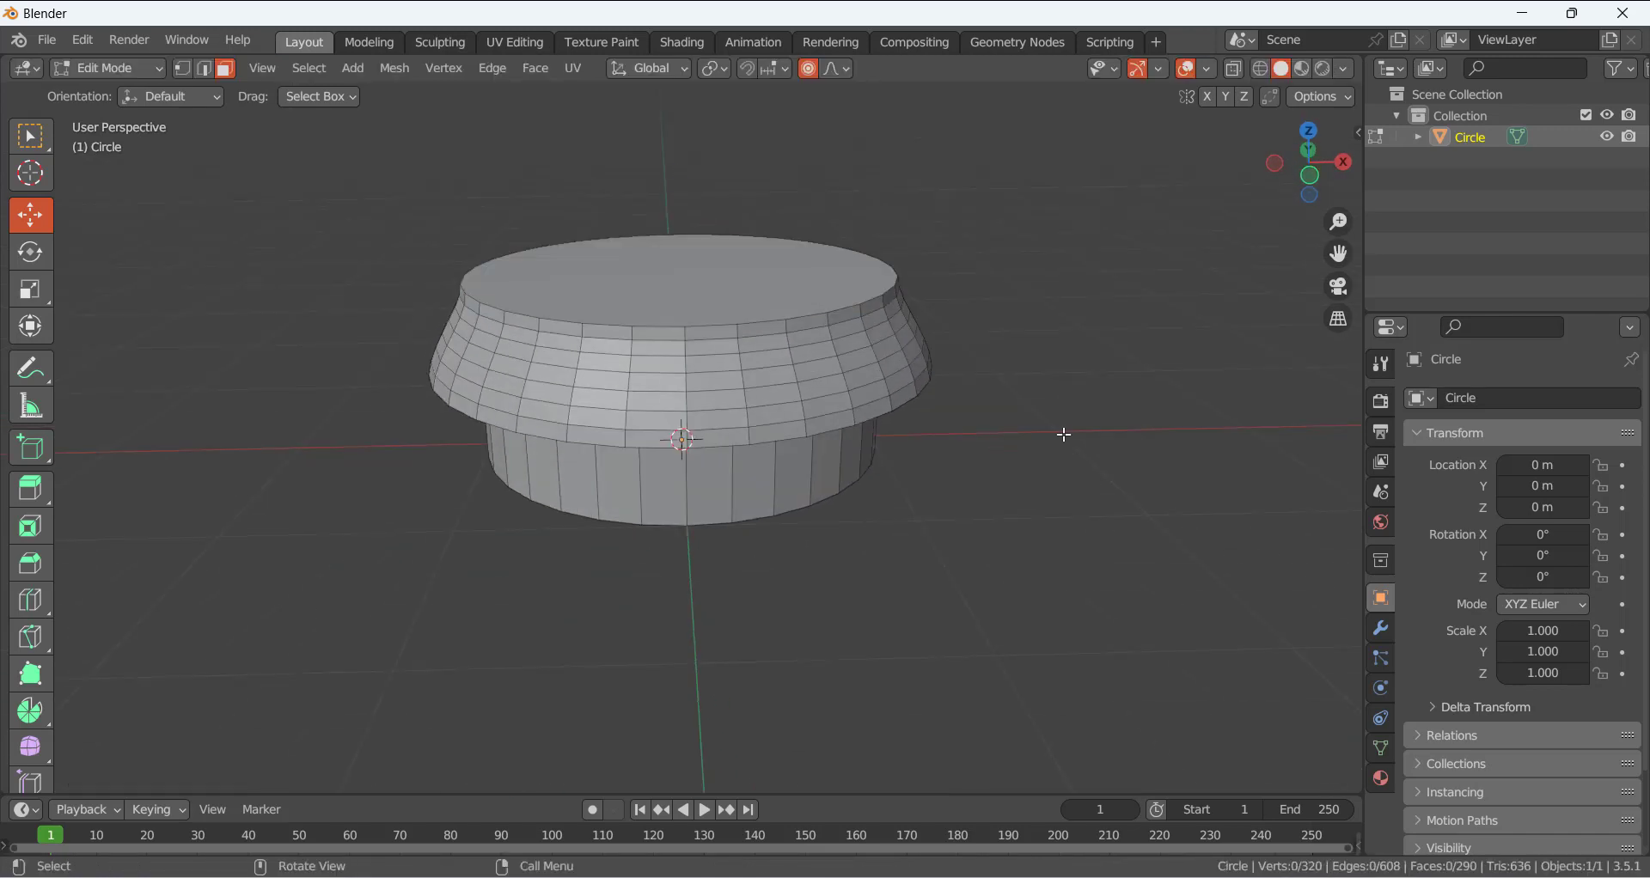
# - Turn off proportional editing and raise only the top face along Z to form a short straight neck above the rounded section
pyautogui.click(718, 267)
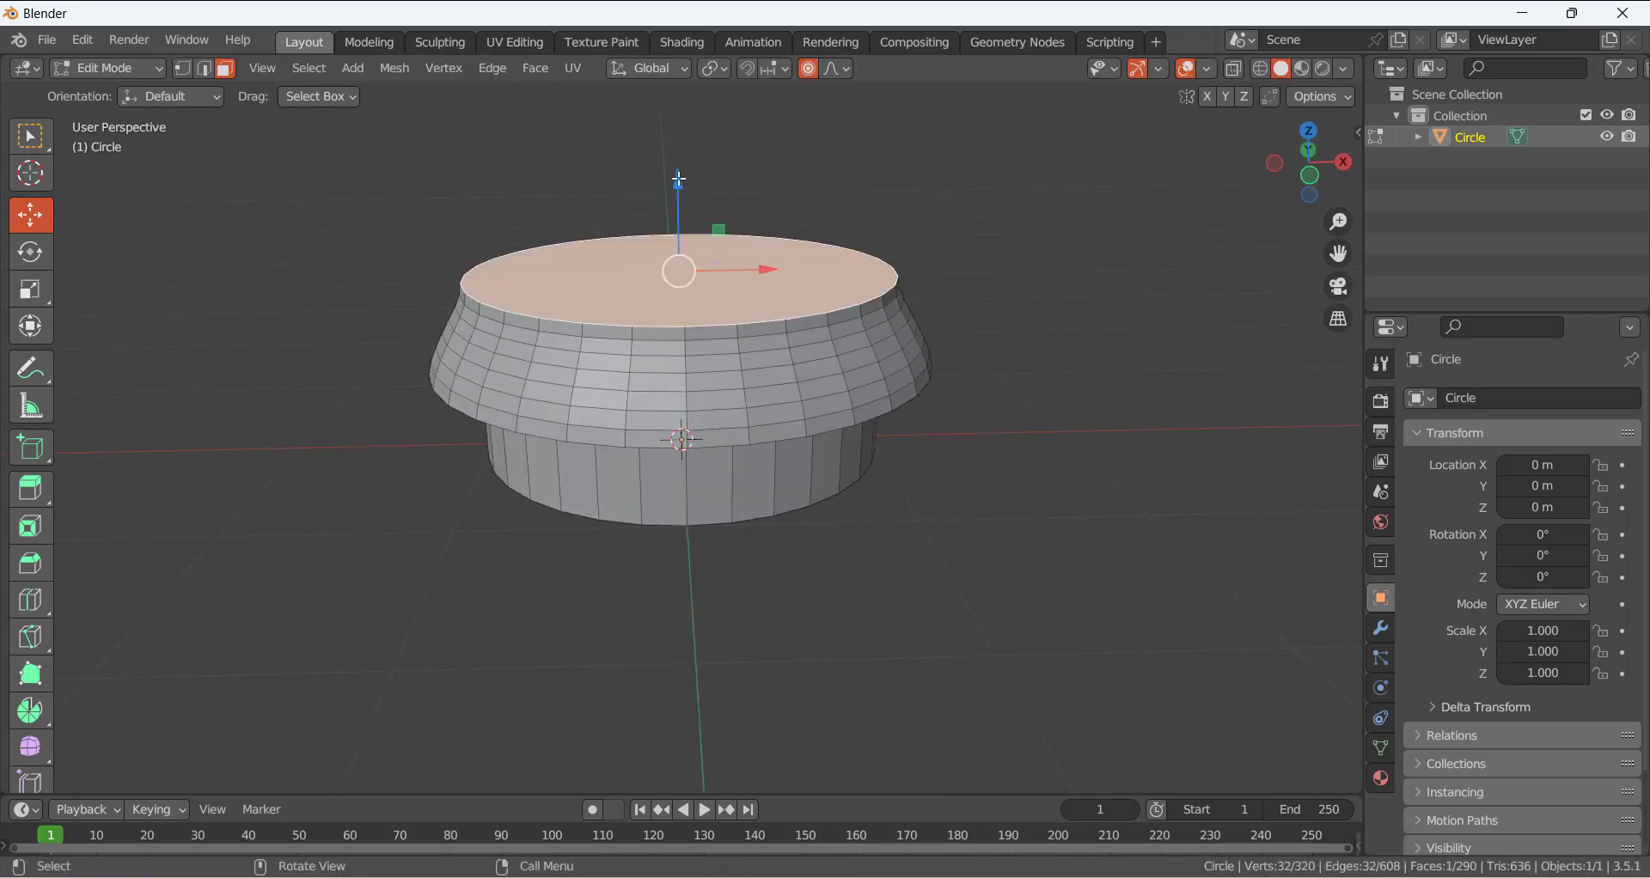
pyautogui.moveTo(679, 179); pyautogui.dragTo(700, 151)
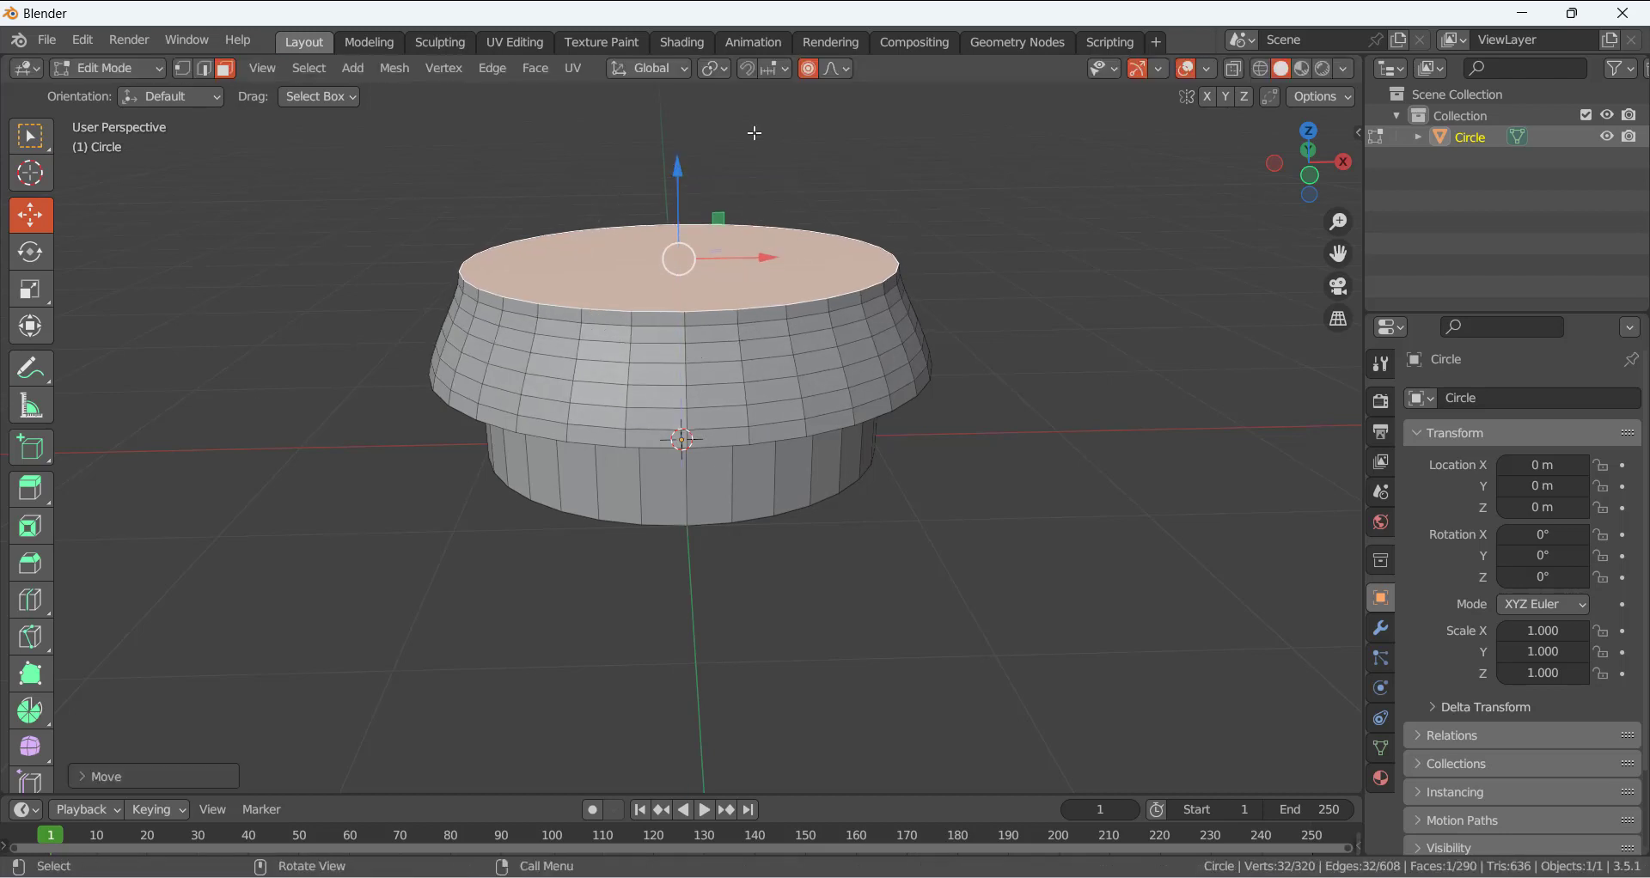
pyautogui.hotkey('ctrl', 'z')
pyautogui.click(806, 70)
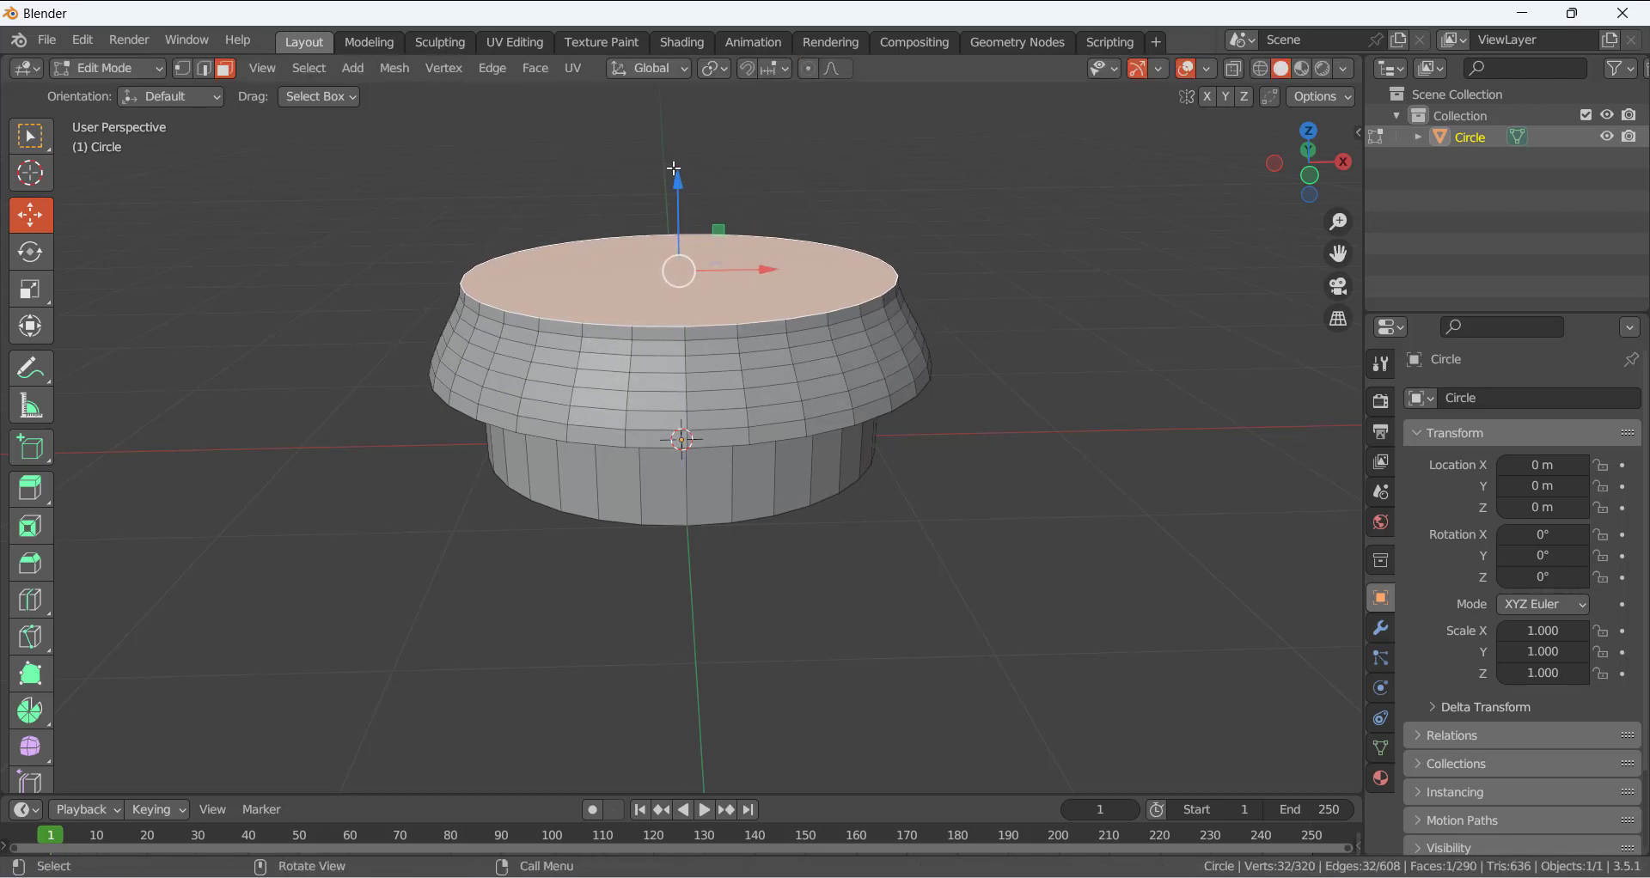
pyautogui.moveTo(676, 186); pyautogui.dragTo(675, 166)
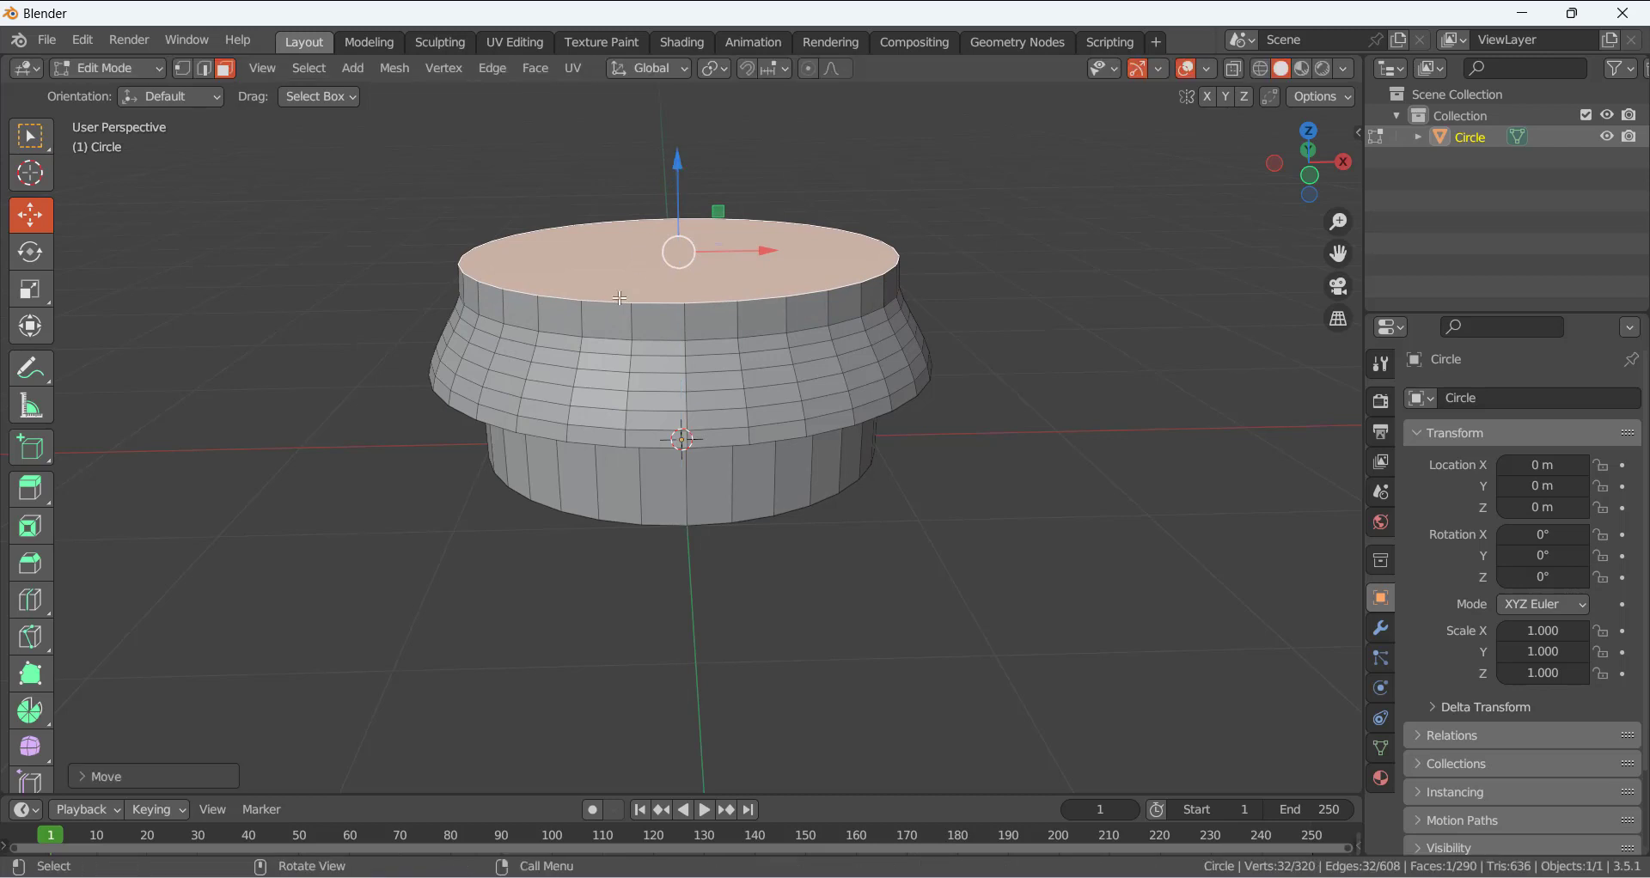
pyautogui.press('g')
pyautogui.press('z')
pyautogui.click(1044, 251)
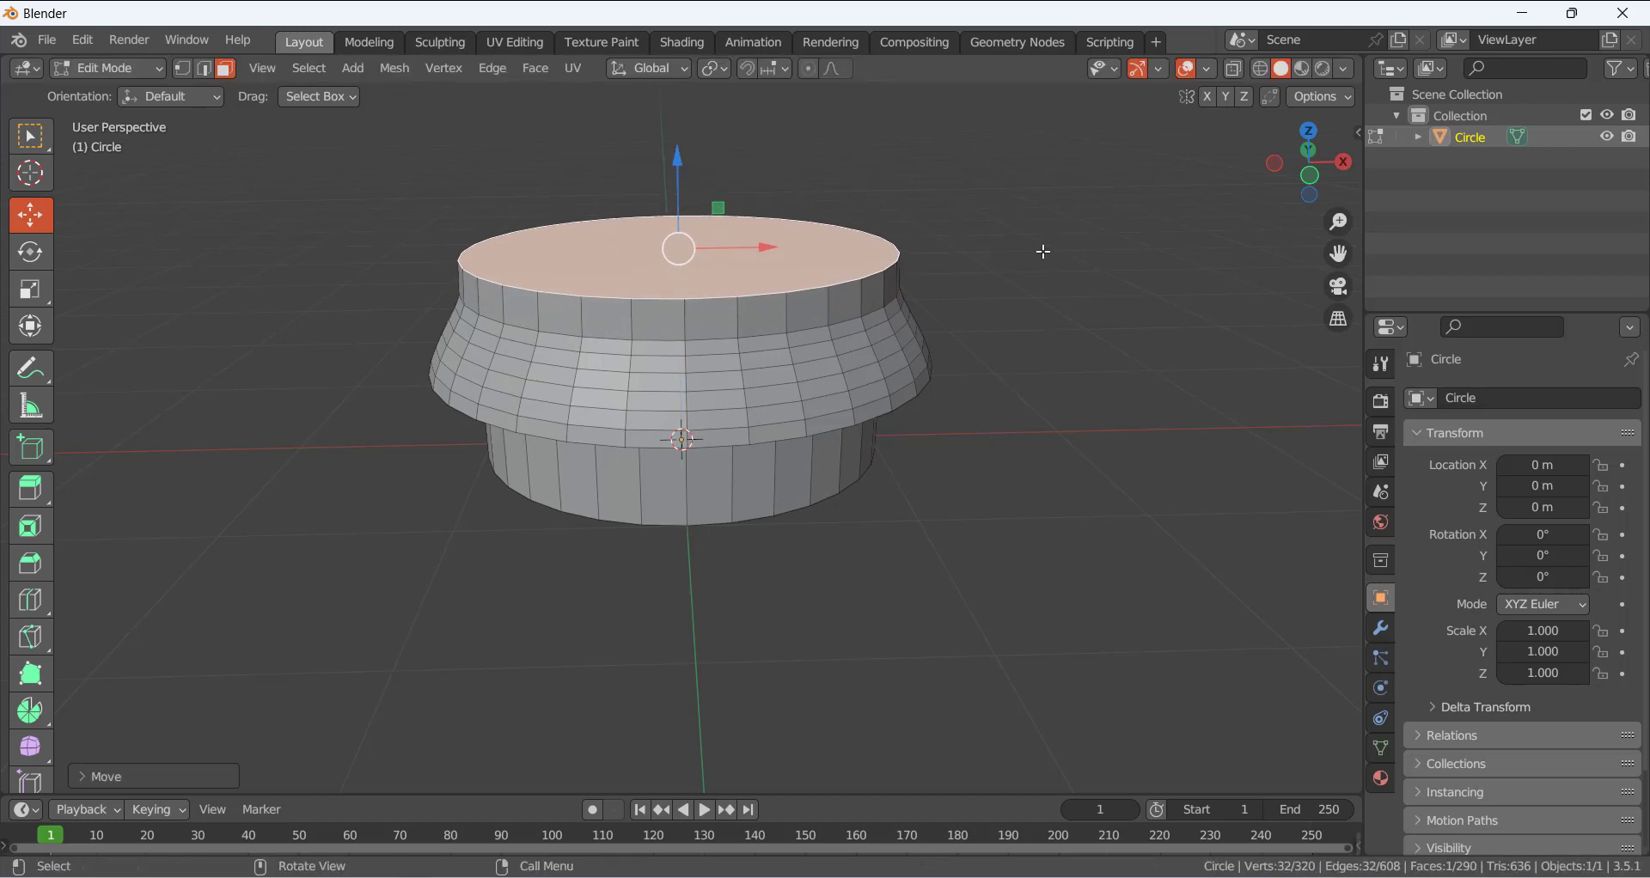
# - Duplicate the face loop around the straight neck in place and separate the copy into its own object
pyautogui.click(1043, 252)
pyautogui.moveTo(918, 256); pyautogui.dragTo(863, 269, button='middle')
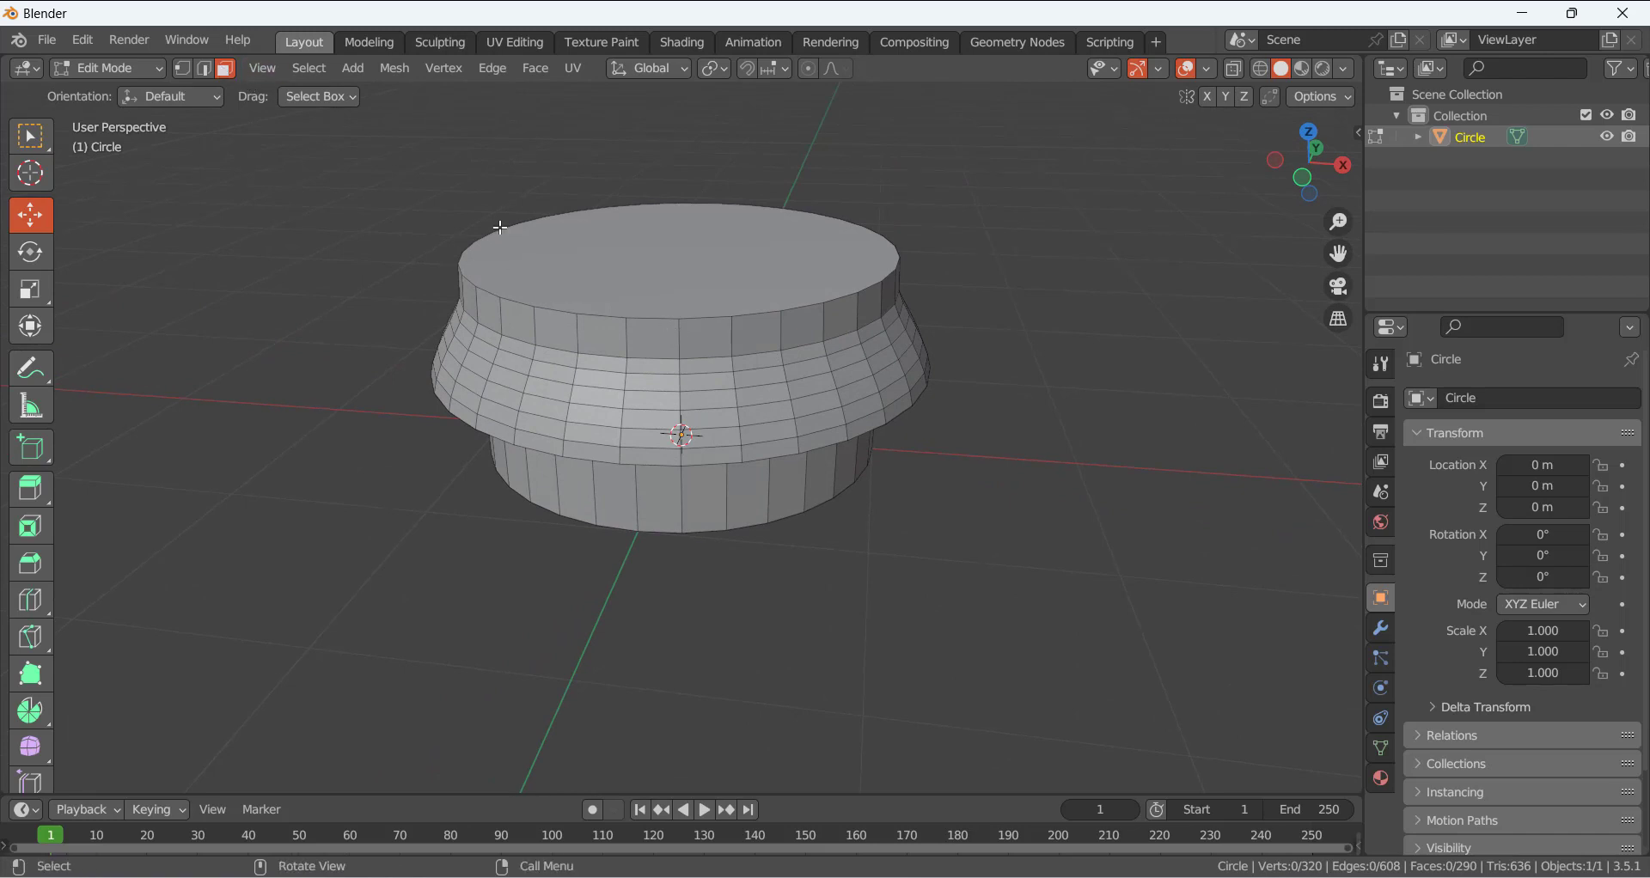
pyautogui.keyDown('alt'); pyautogui.click(676, 347); pyautogui.keyUp('alt')
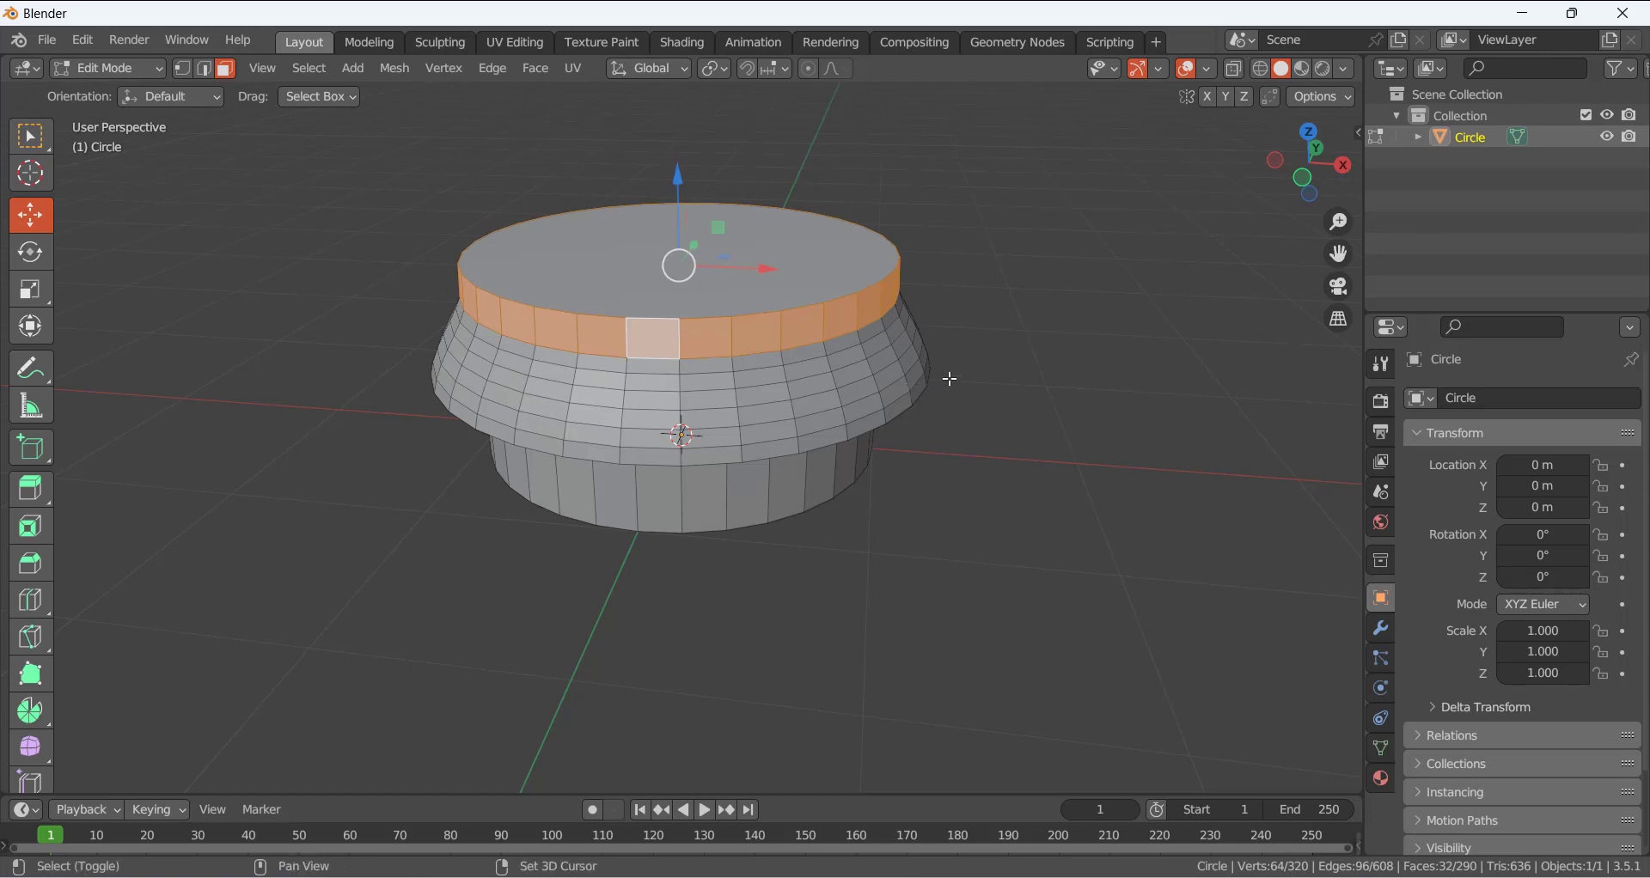
pyautogui.hotkey('shift', 'd')
pyautogui.rightClick(951, 339)
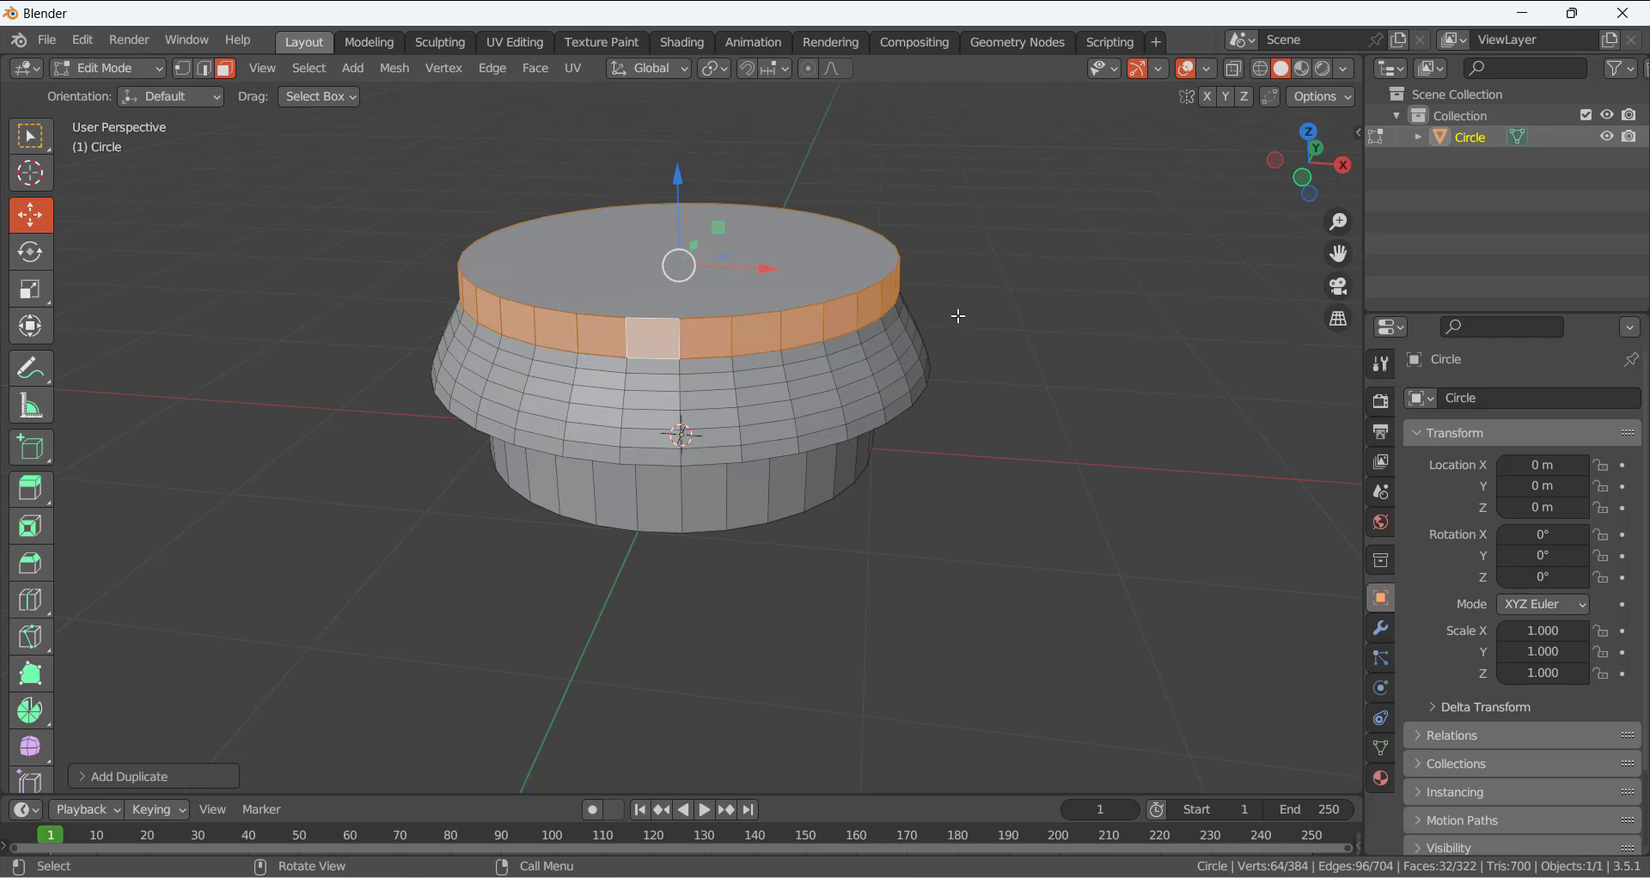
pyautogui.press('p')
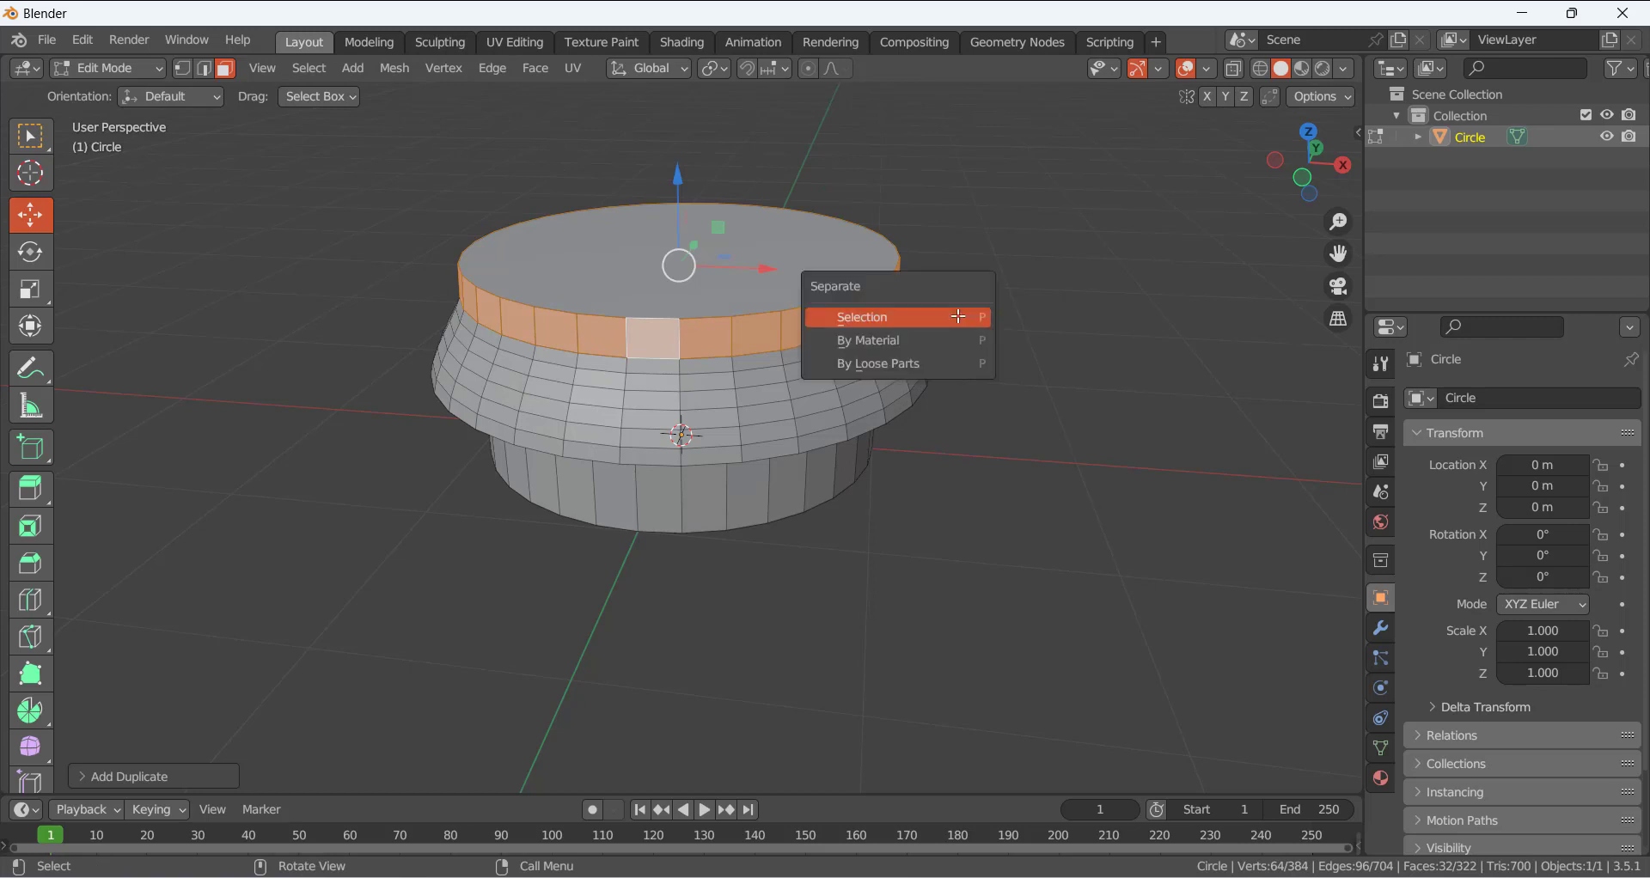
pyautogui.click(955, 316)
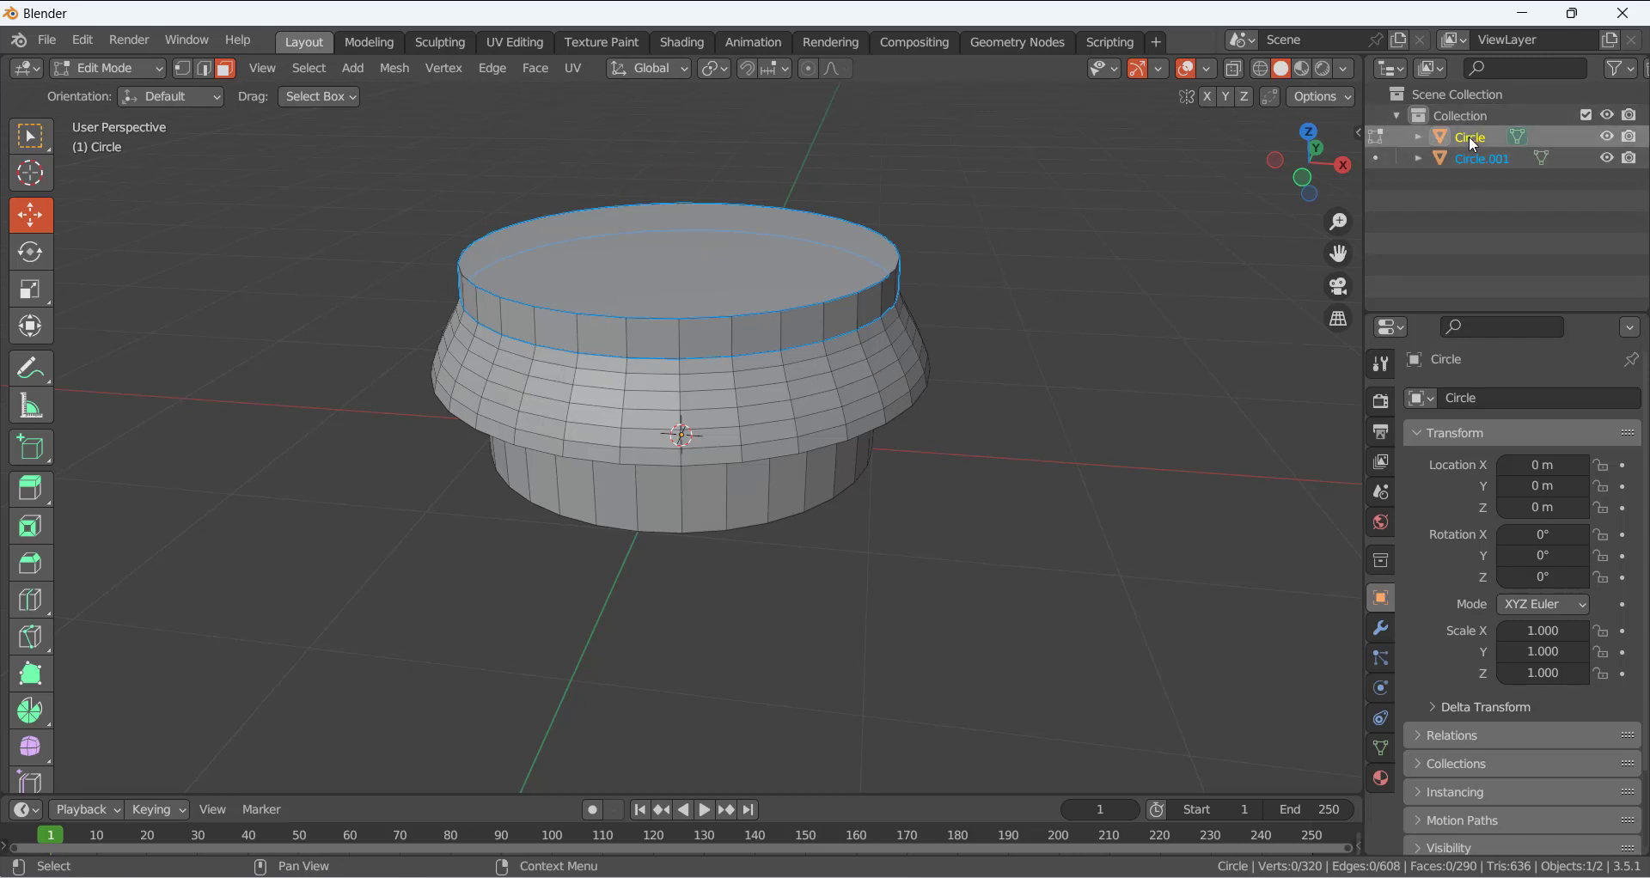
# - Switch to Object Mode and rename the separated neck band as RING
pyautogui.click(1475, 161)
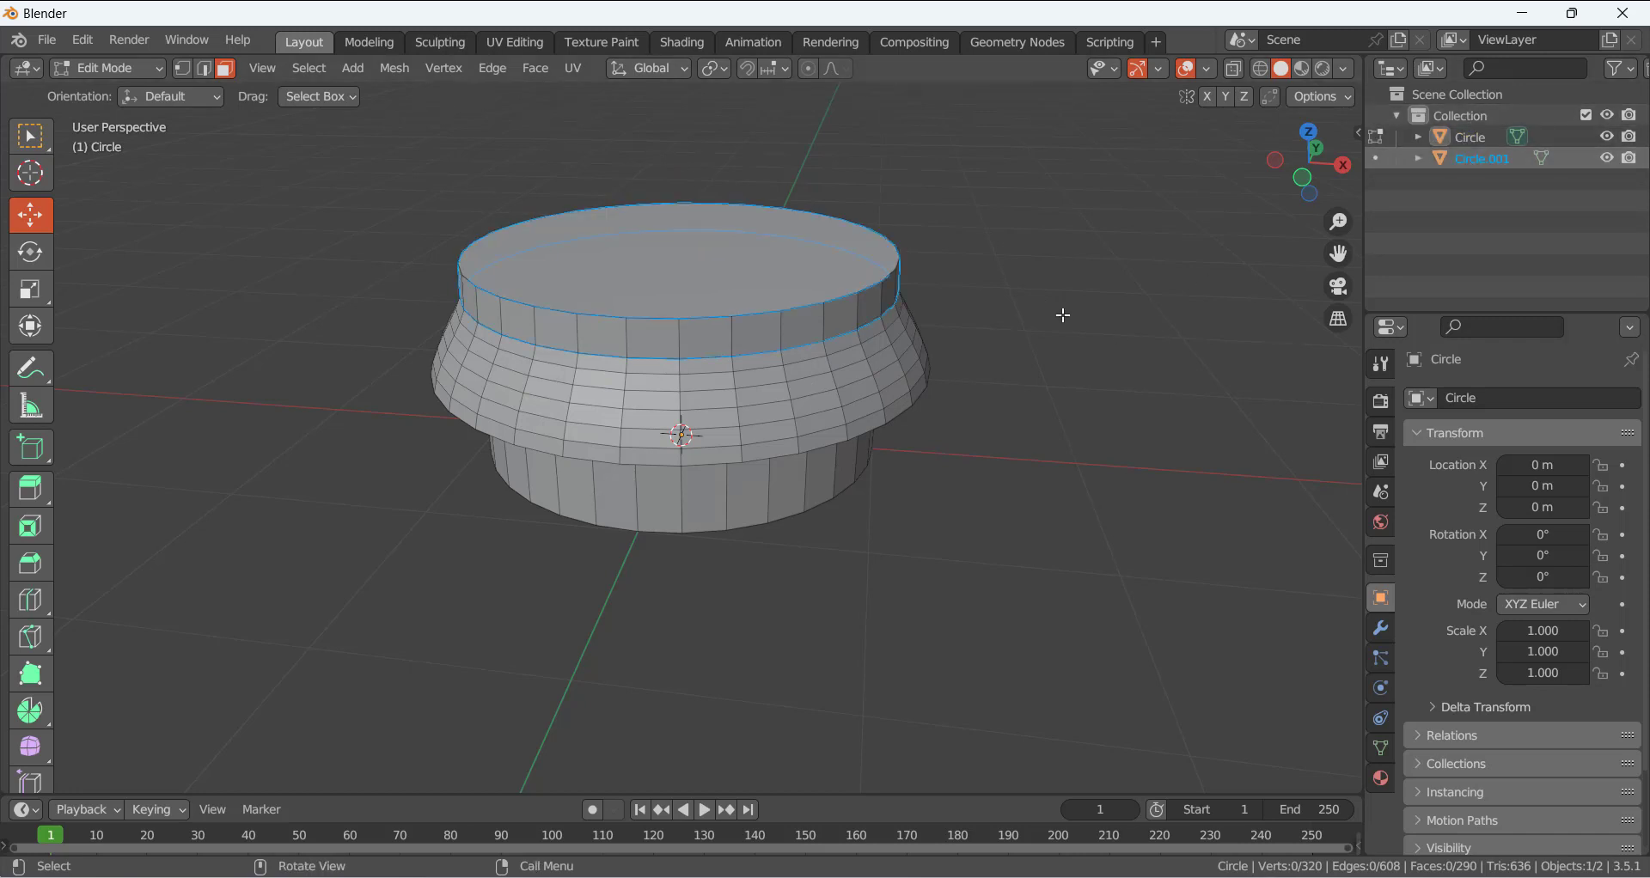
pyautogui.click(151, 76)
pyautogui.click(158, 96)
pyautogui.click(1120, 271)
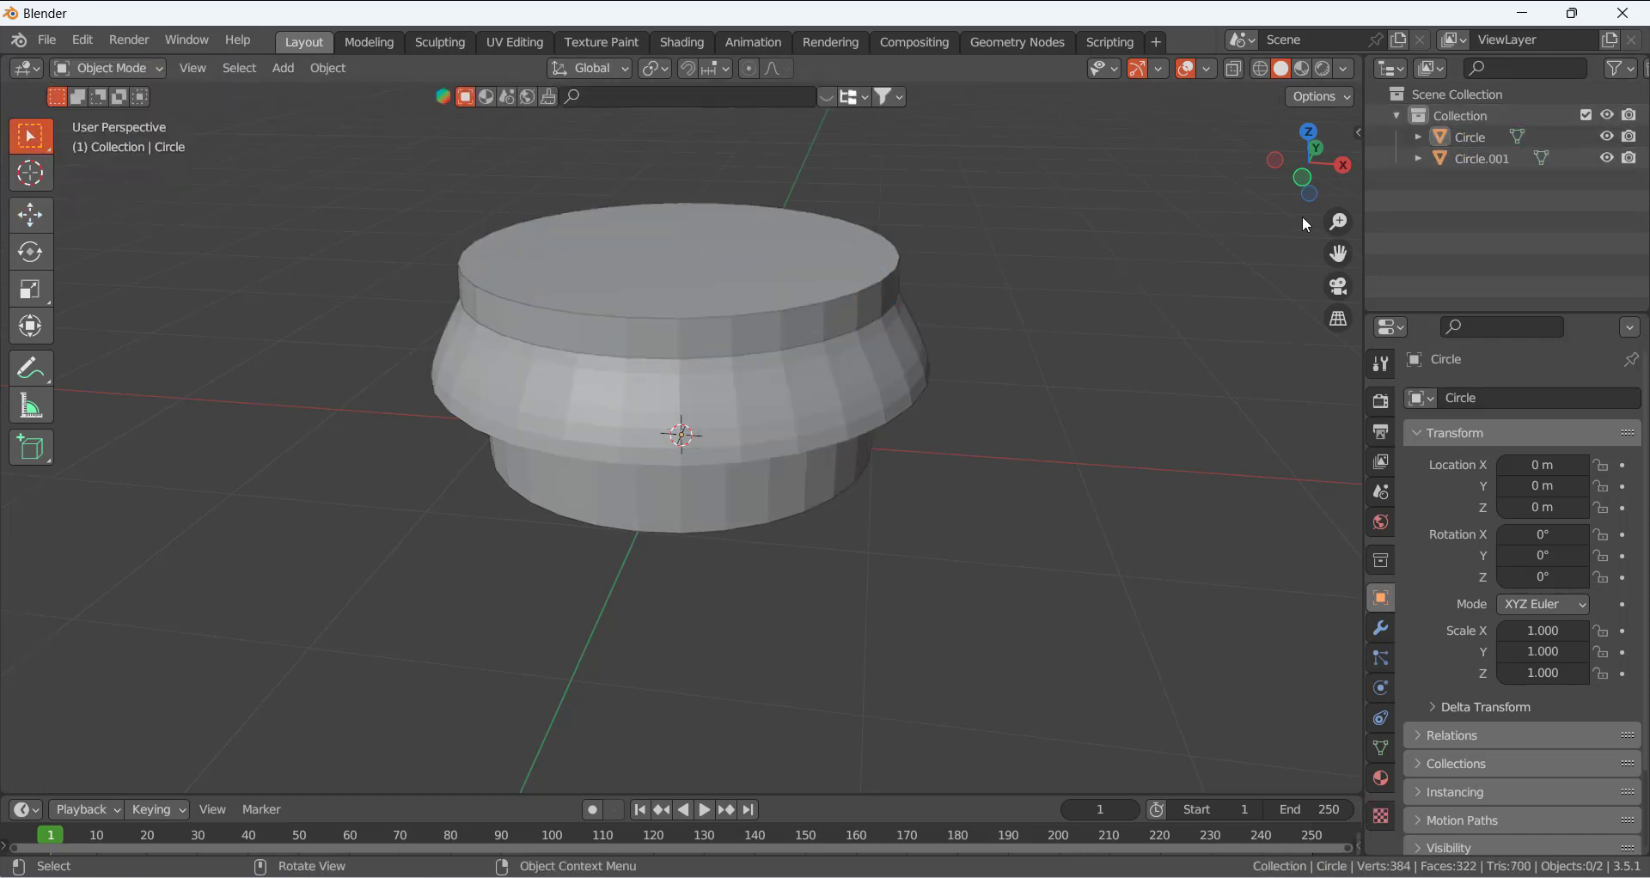
pyautogui.click(1464, 137)
pyautogui.click(1475, 159)
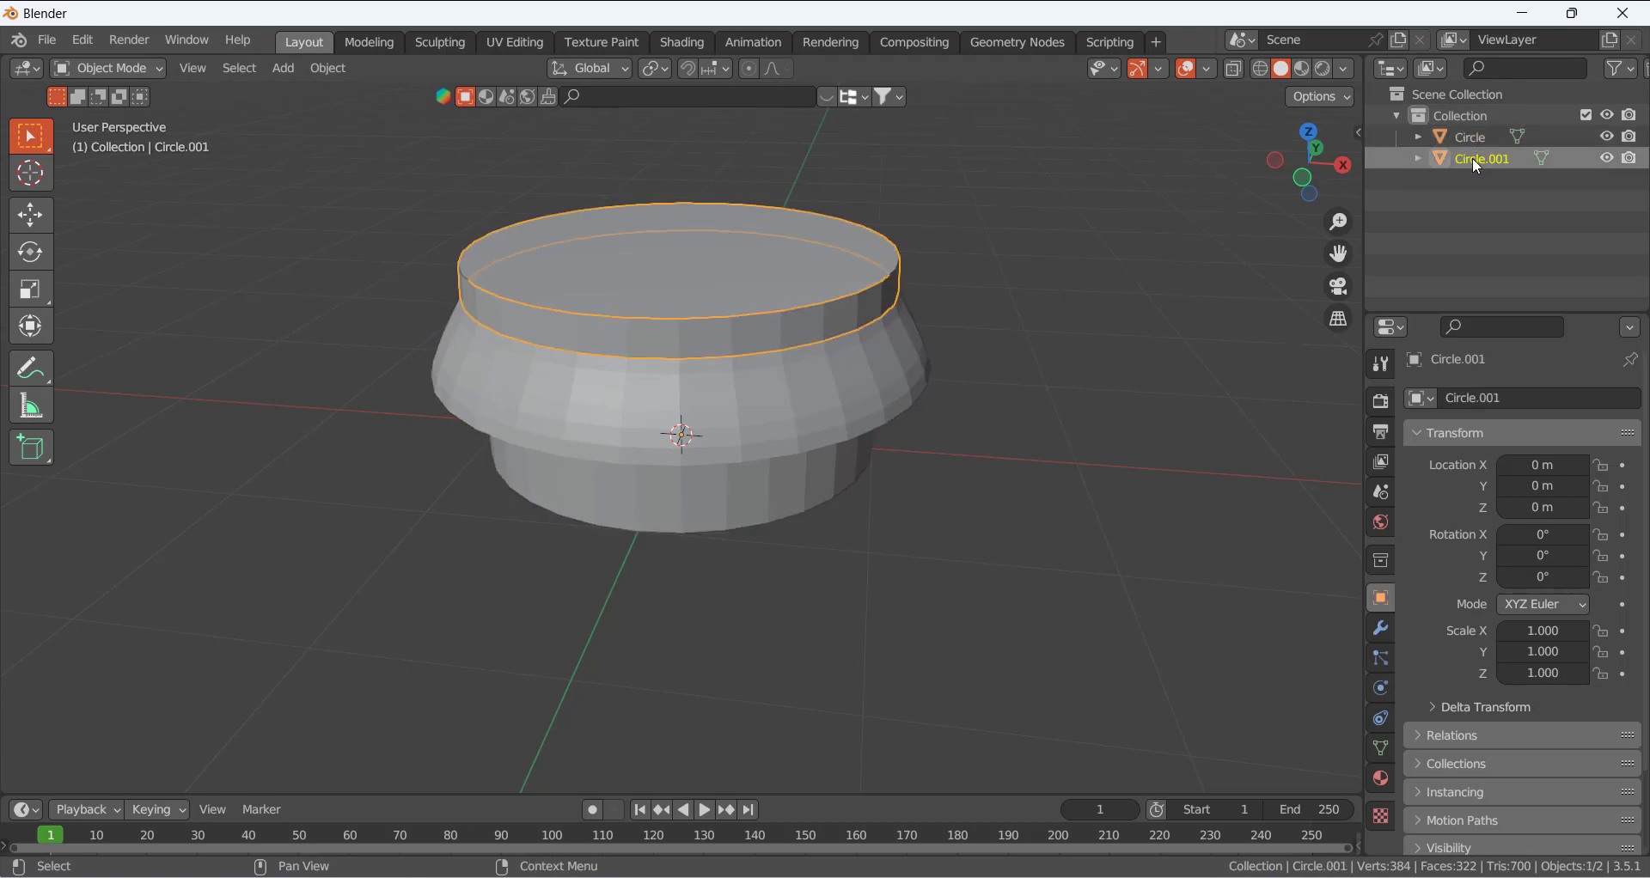
pyautogui.doubleClick(1482, 158)
pyautogui.hotkey('ctrl', 'a')
pyautogui.press('BackSpace')
pyautogui.write('RING')
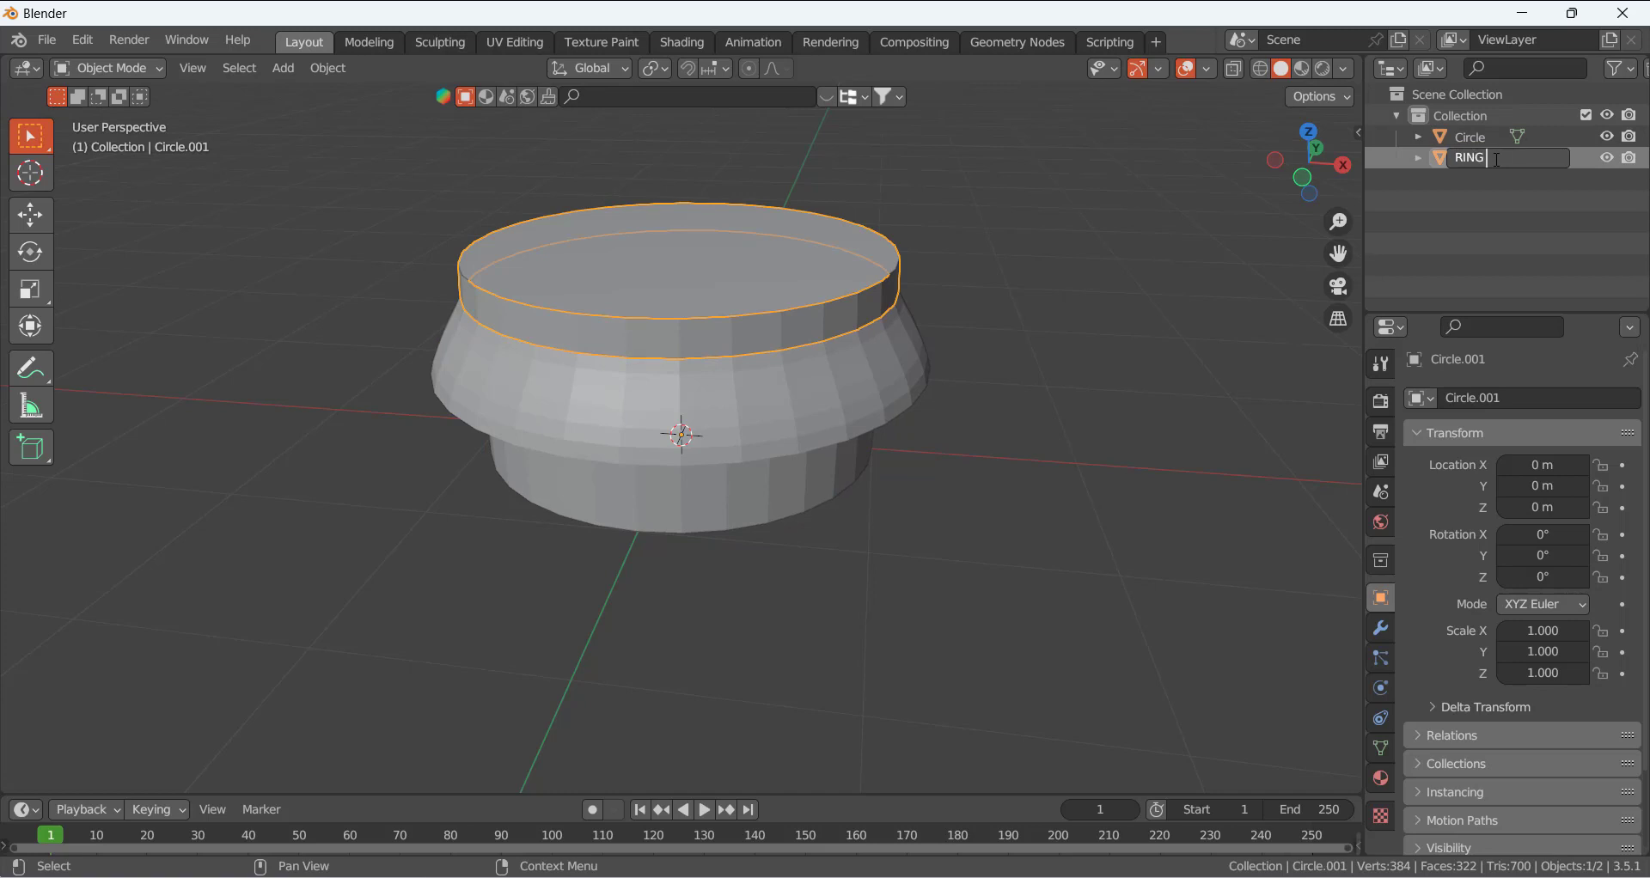
pyautogui.press('Return')
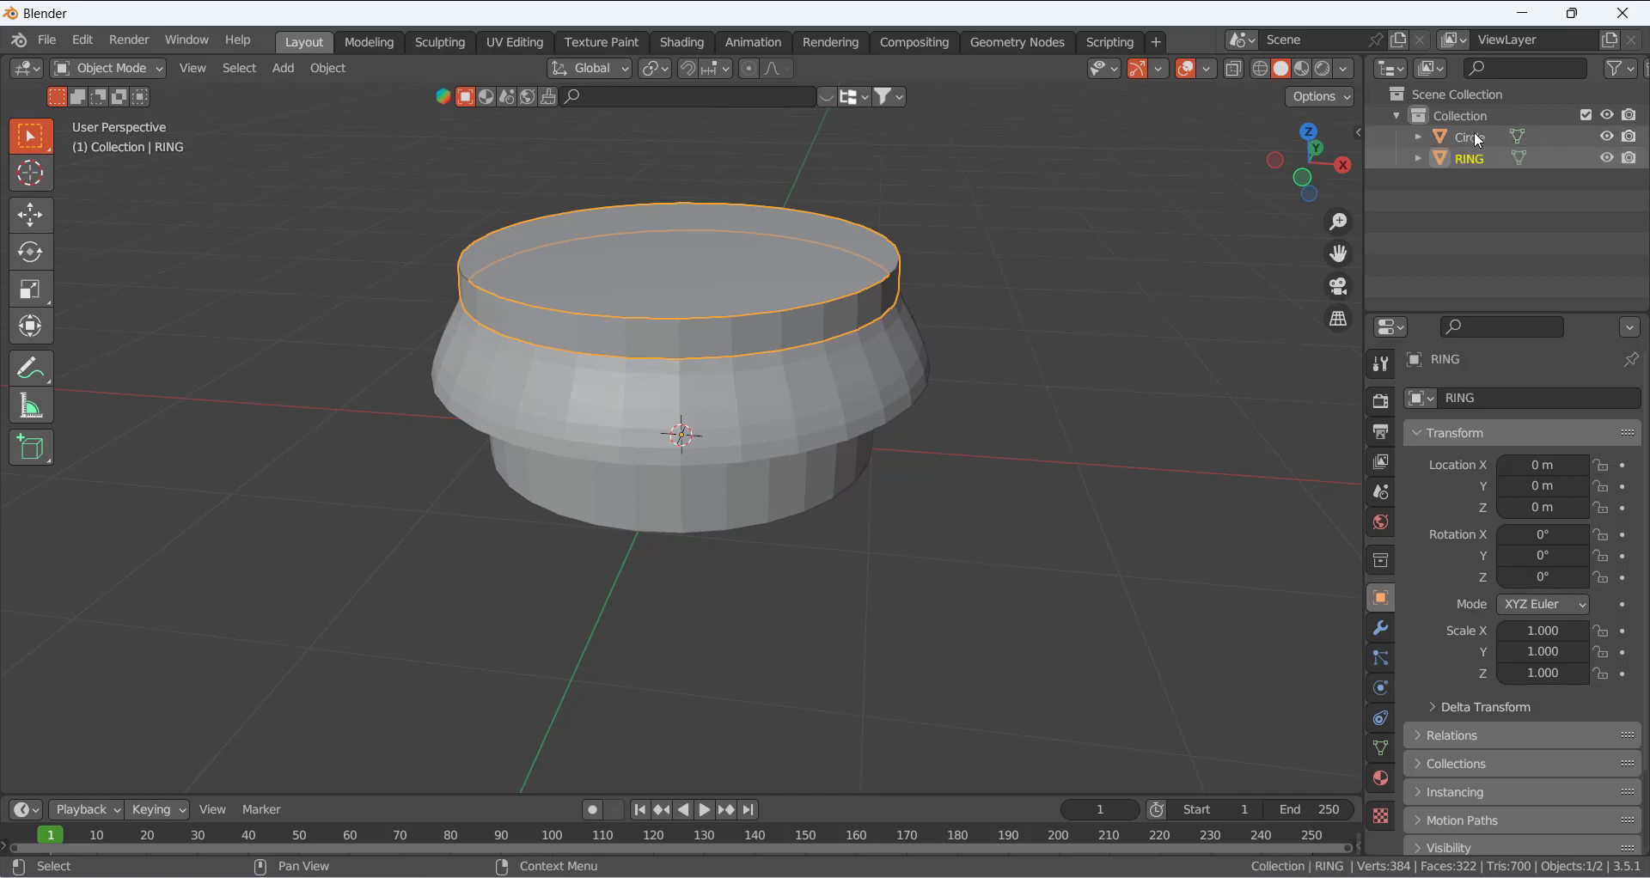
# - Rename the original stepped body object as BASE
pyautogui.click(1473, 135)
pyautogui.doubleClick(1484, 137)
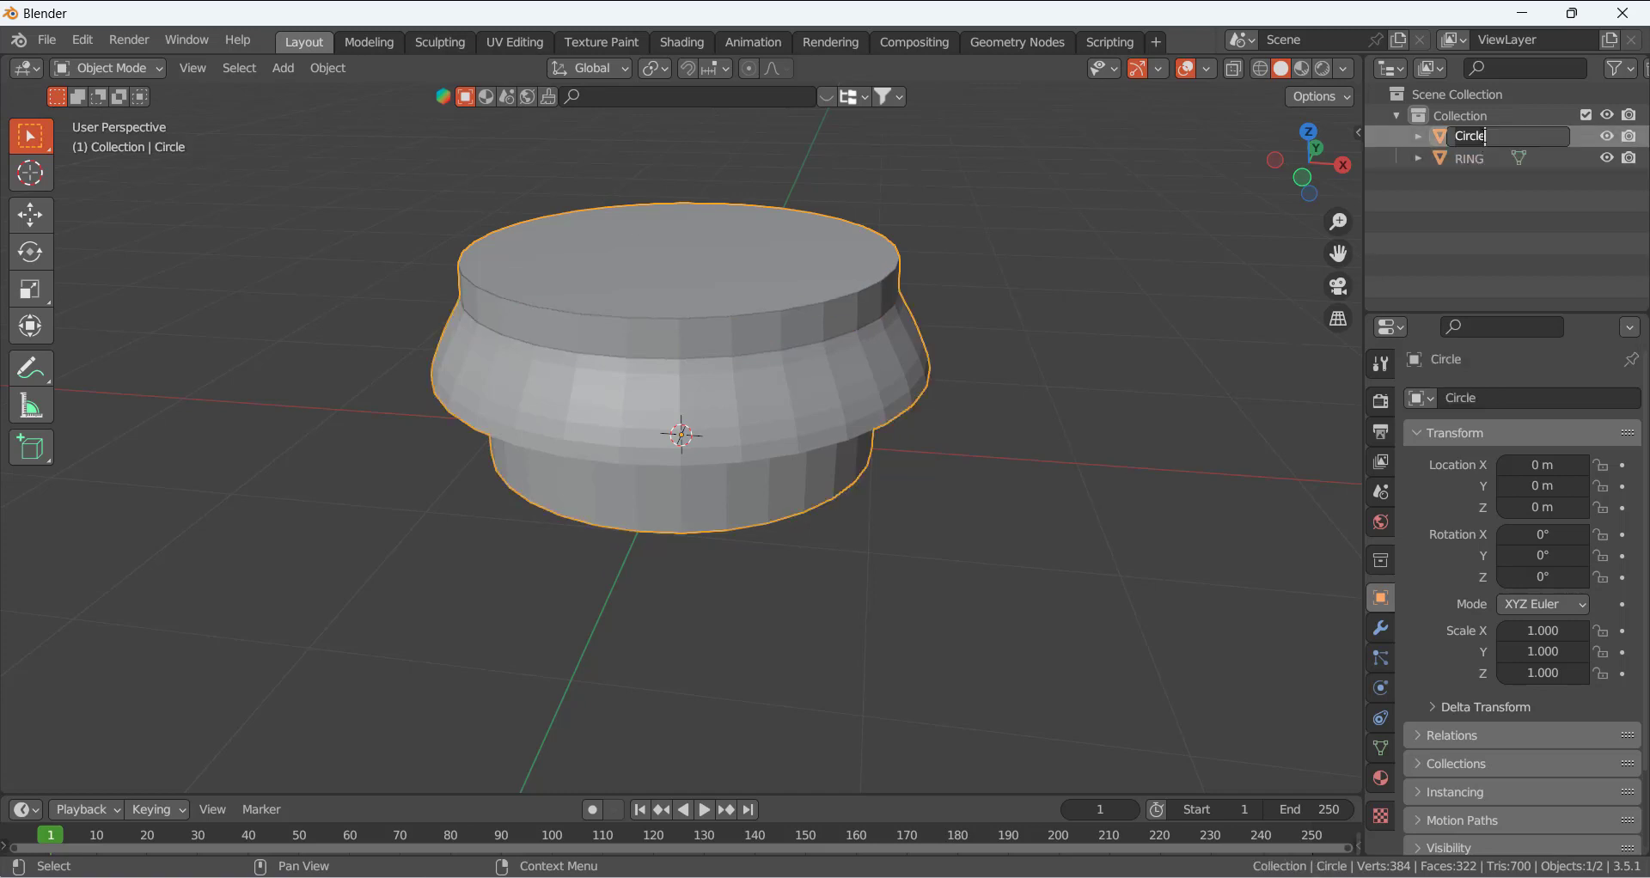
pyautogui.write('BASE')
pyautogui.press('Return')
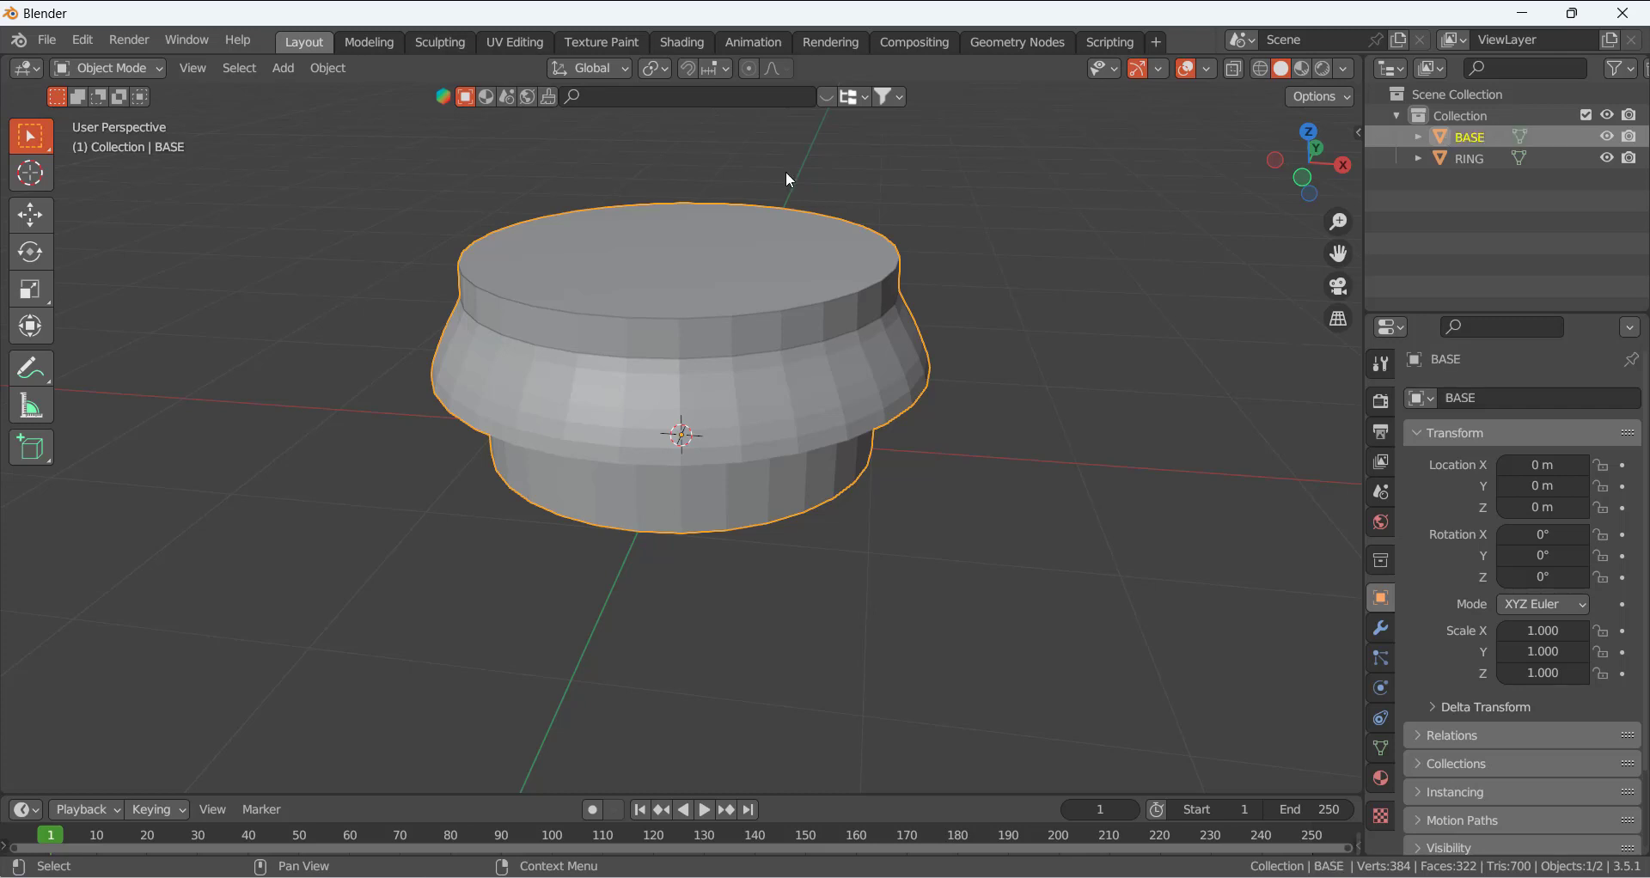
# - Select the RING object around the neck and enter Edit Mode on it
pyautogui.scroll(-2, 674, 375)
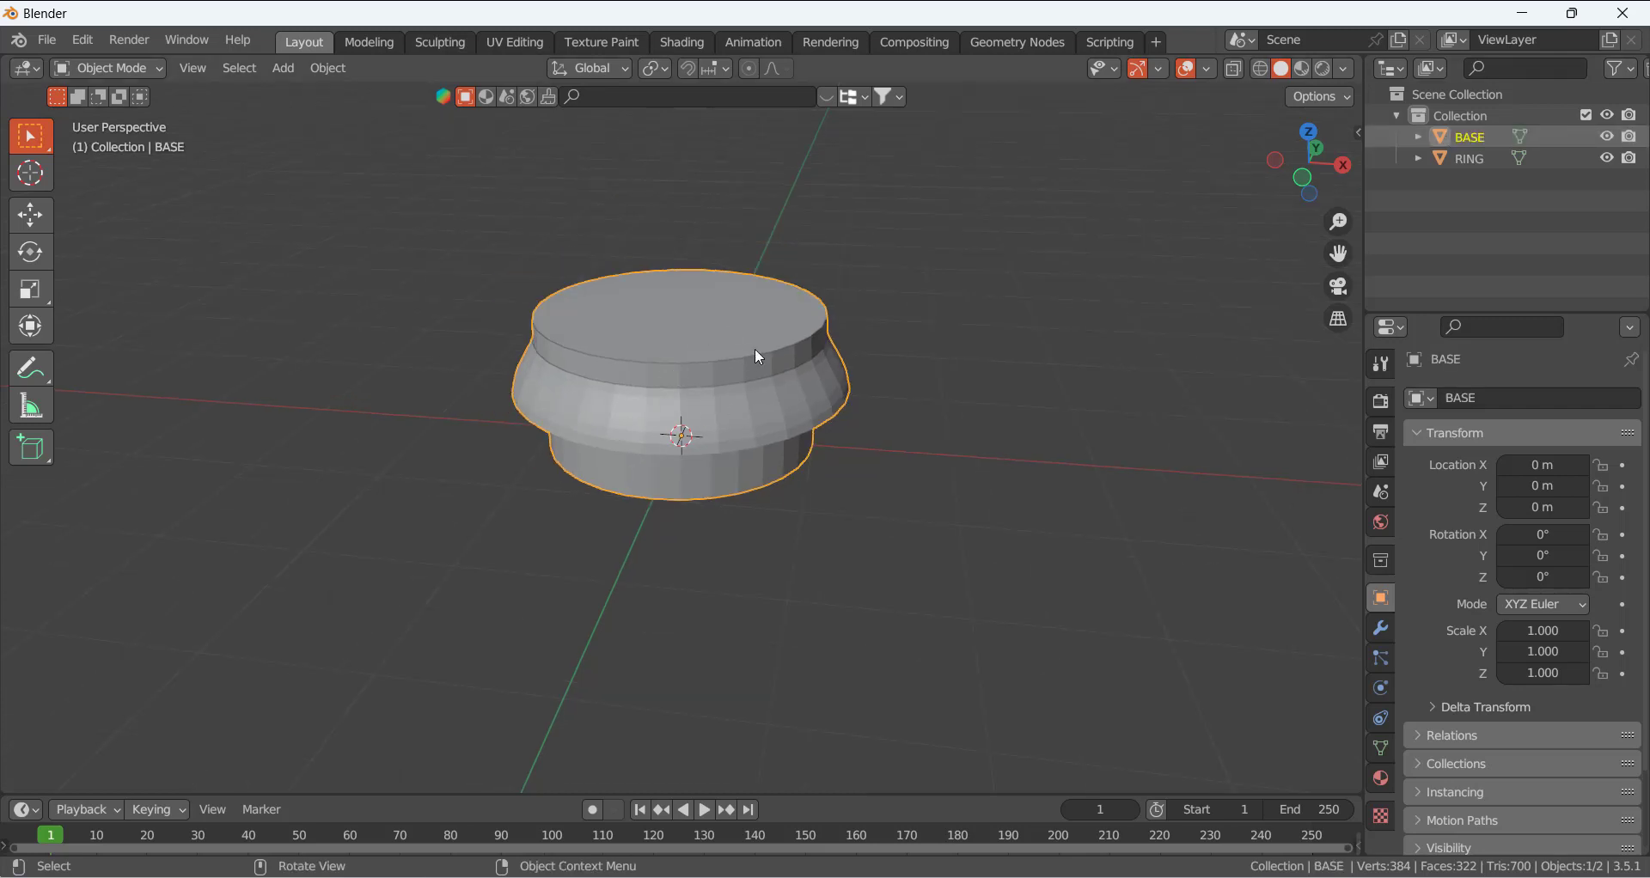
pyautogui.moveTo(755, 348); pyautogui.dragTo(799, 377, button='middle')
pyautogui.click(831, 320)
pyautogui.scroll(1, 762, 322)
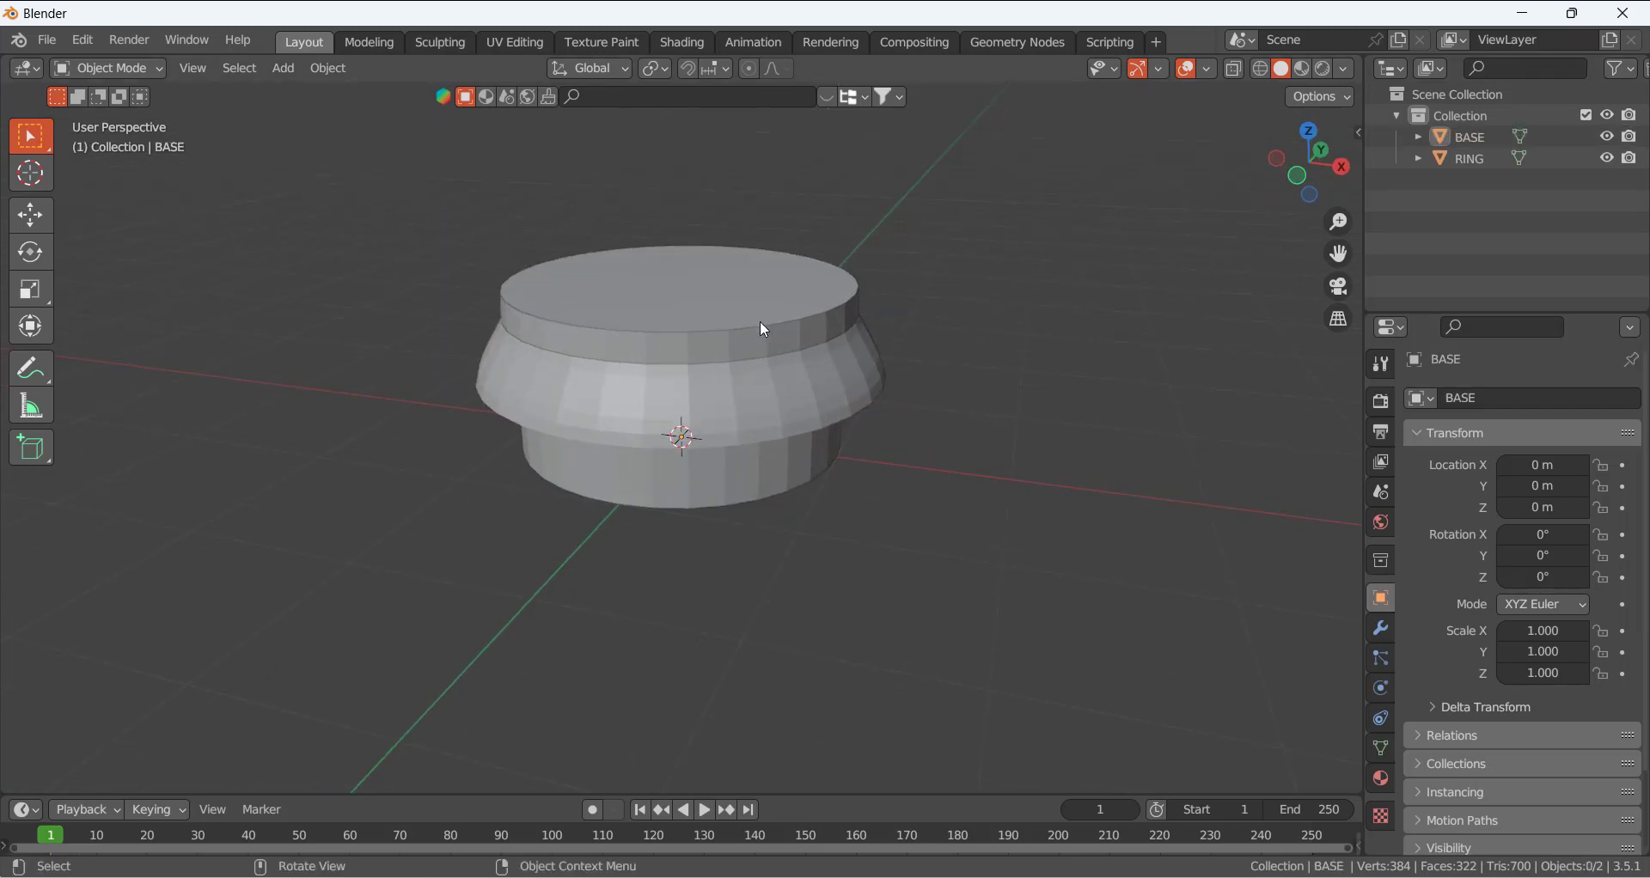
pyautogui.click(757, 349)
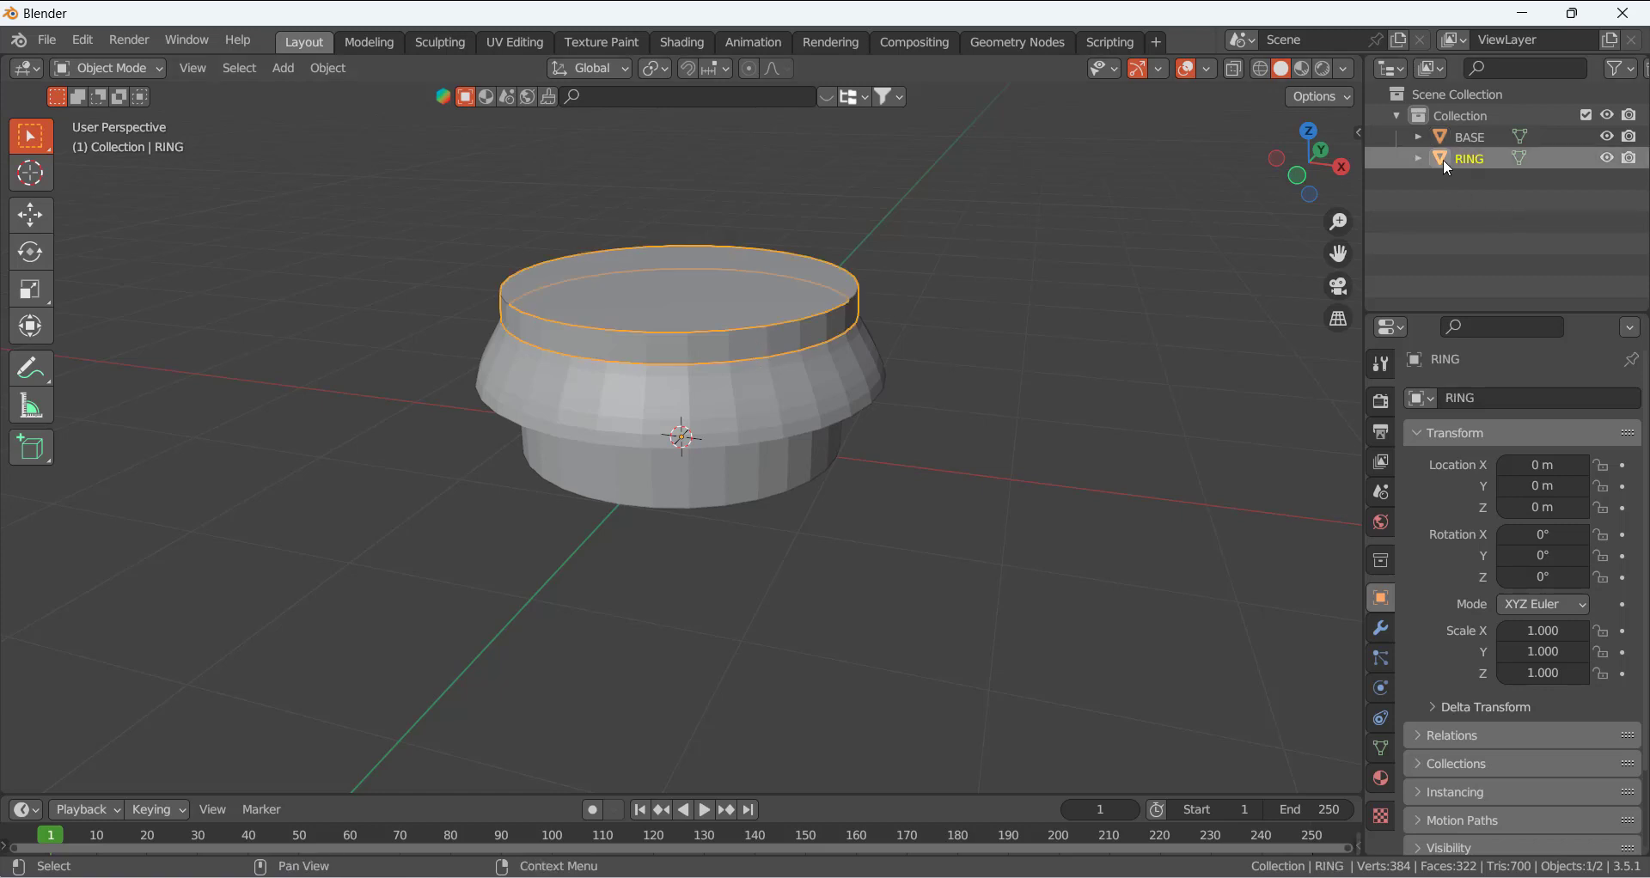
pyautogui.press('Tab')
pyautogui.scroll(1, 705, 312)
pyautogui.scroll(1, 705, 312)
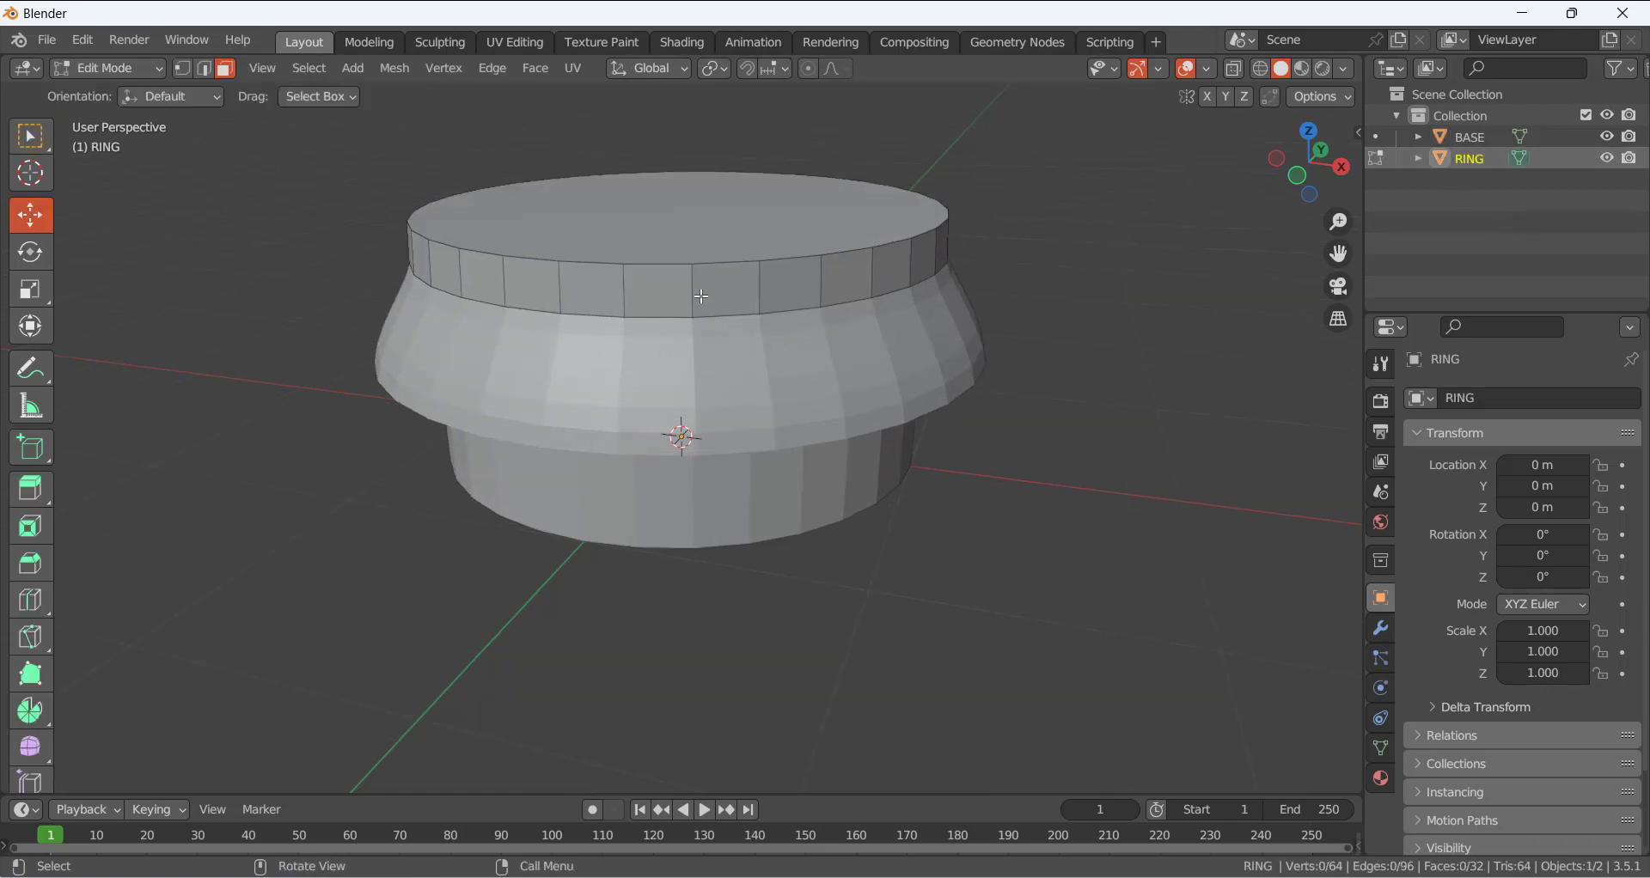
# - In edge select mode, select the ring's top edge loop and raise it along Z to more than double the band's height
pyautogui.click(692, 292)
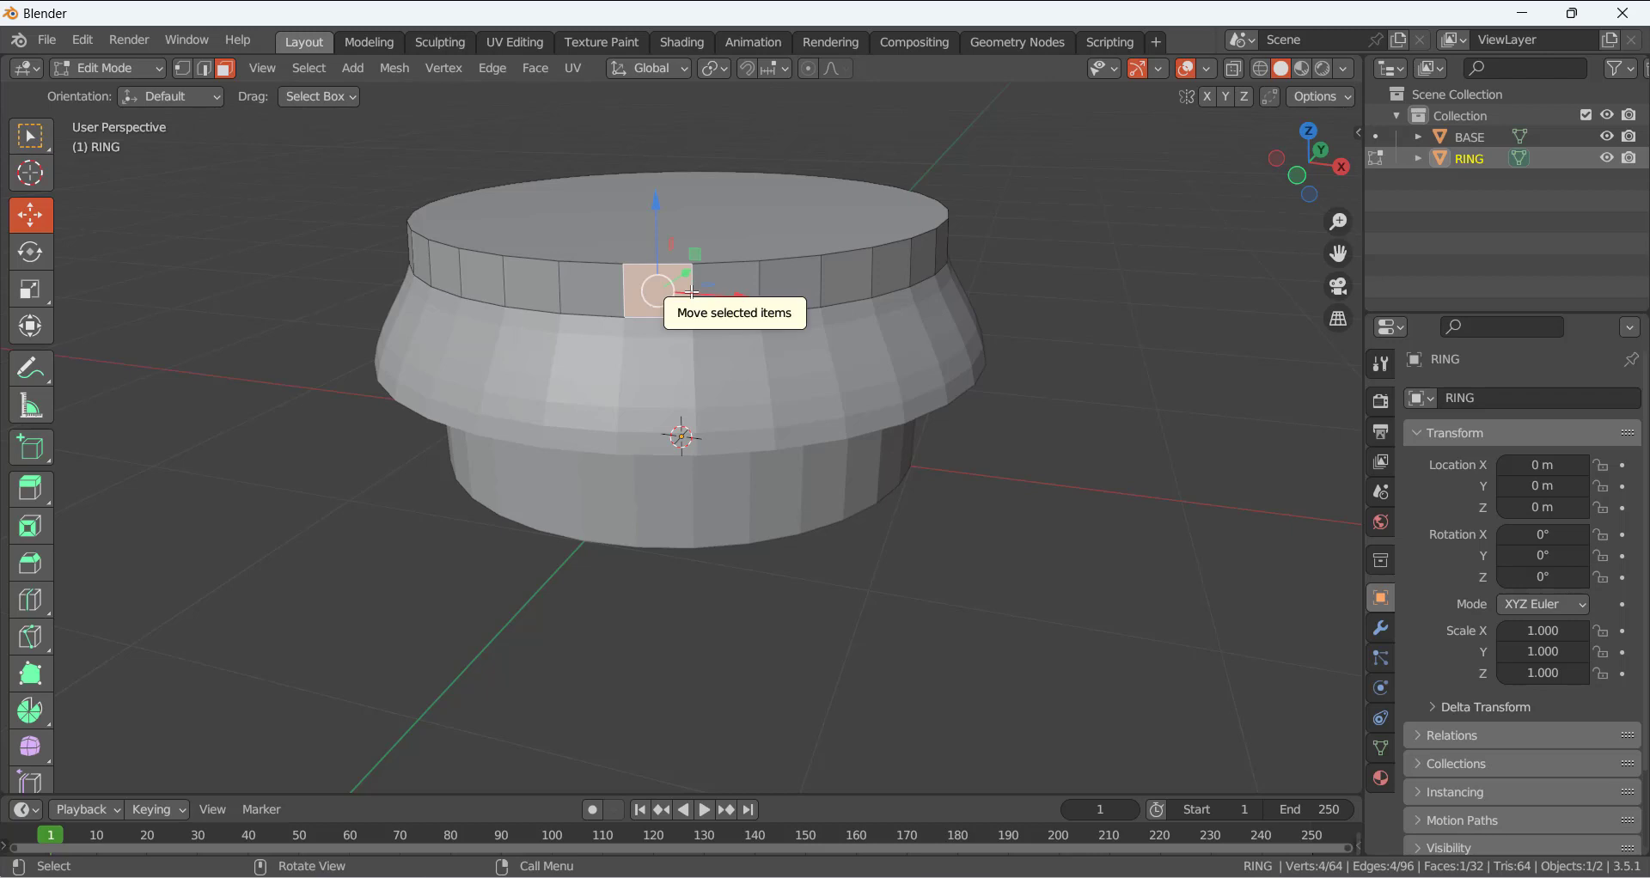
pyautogui.keyDown('alt'); pyautogui.click(728, 285); pyautogui.keyUp('alt')
pyautogui.moveTo(728, 285); pyautogui.dragTo(739, 313, button='middle')
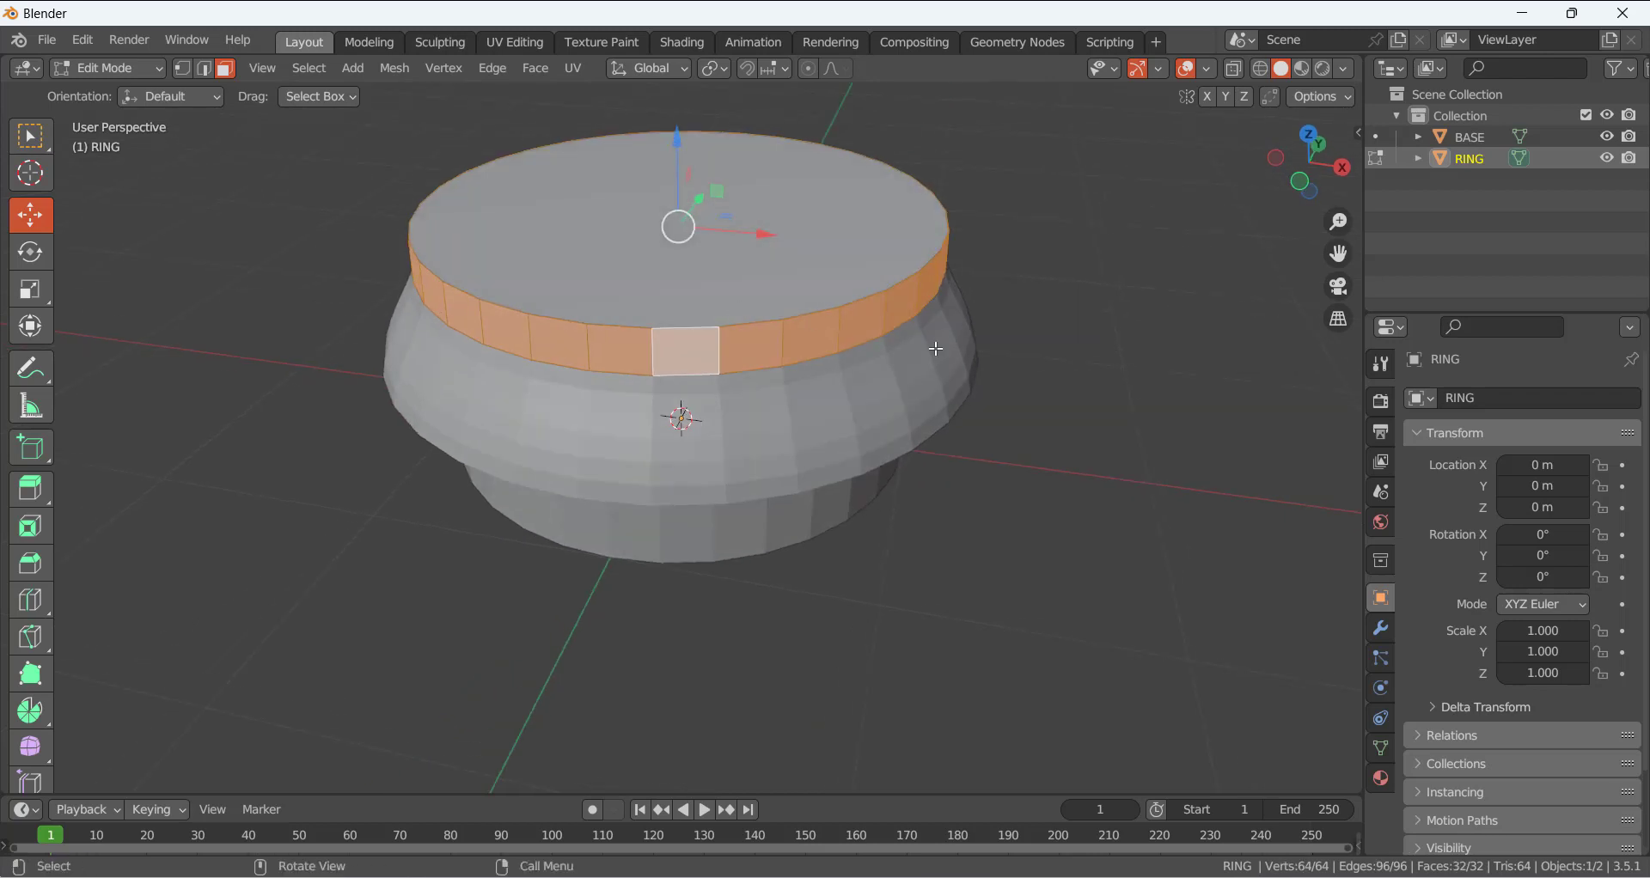
pyautogui.press('2')
pyautogui.hotkey('alt', 'a')
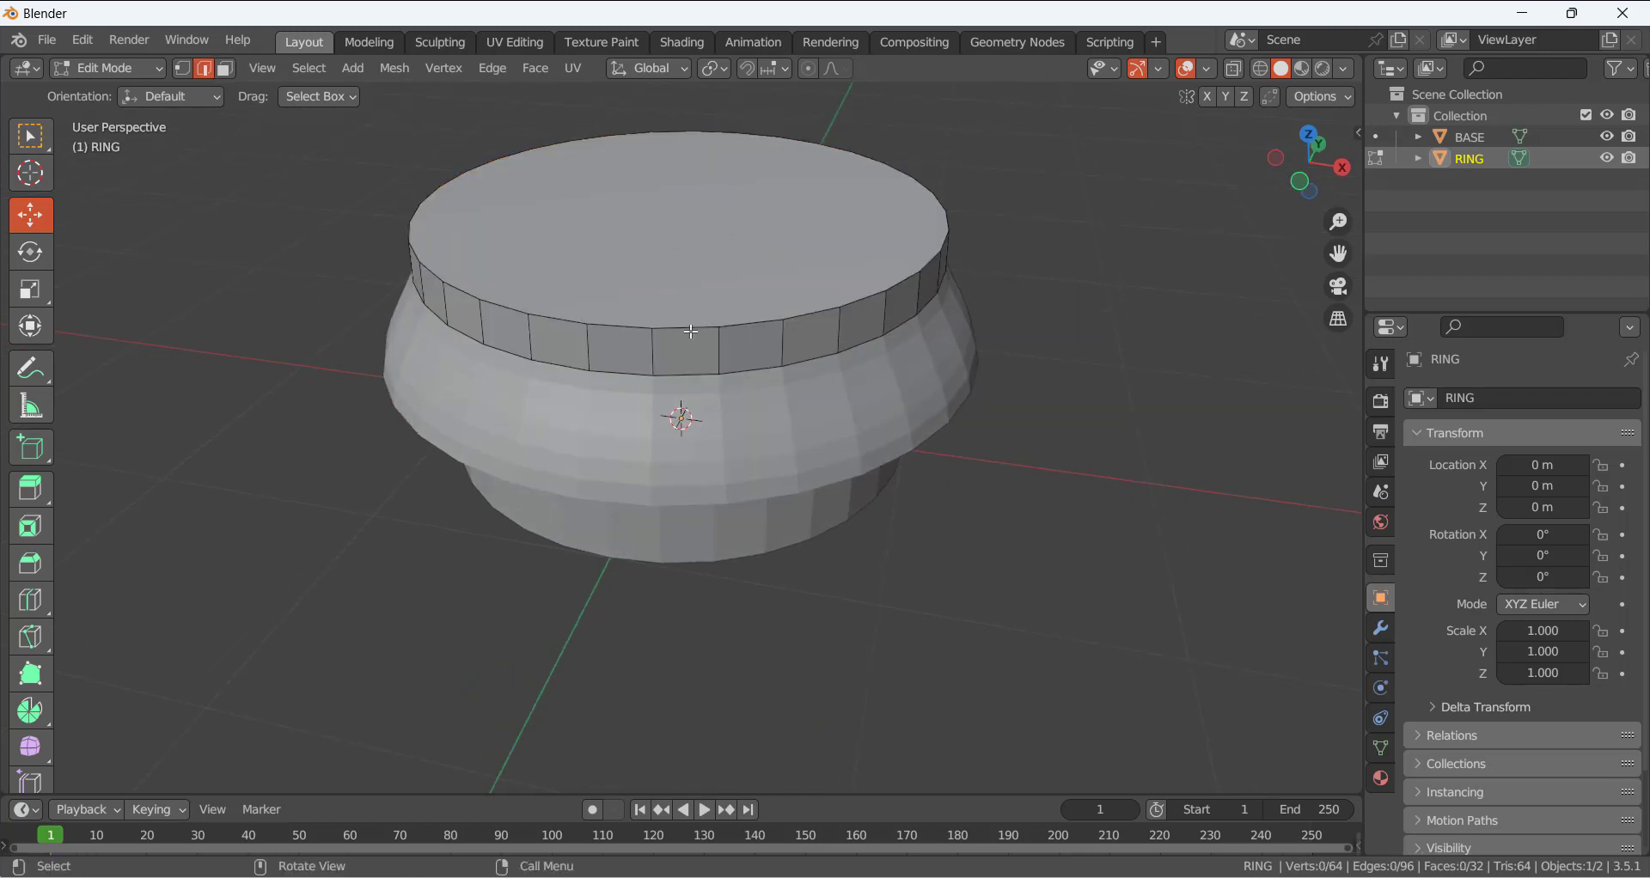
pyautogui.keyDown('alt'); pyautogui.click(691, 331); pyautogui.keyUp('alt')
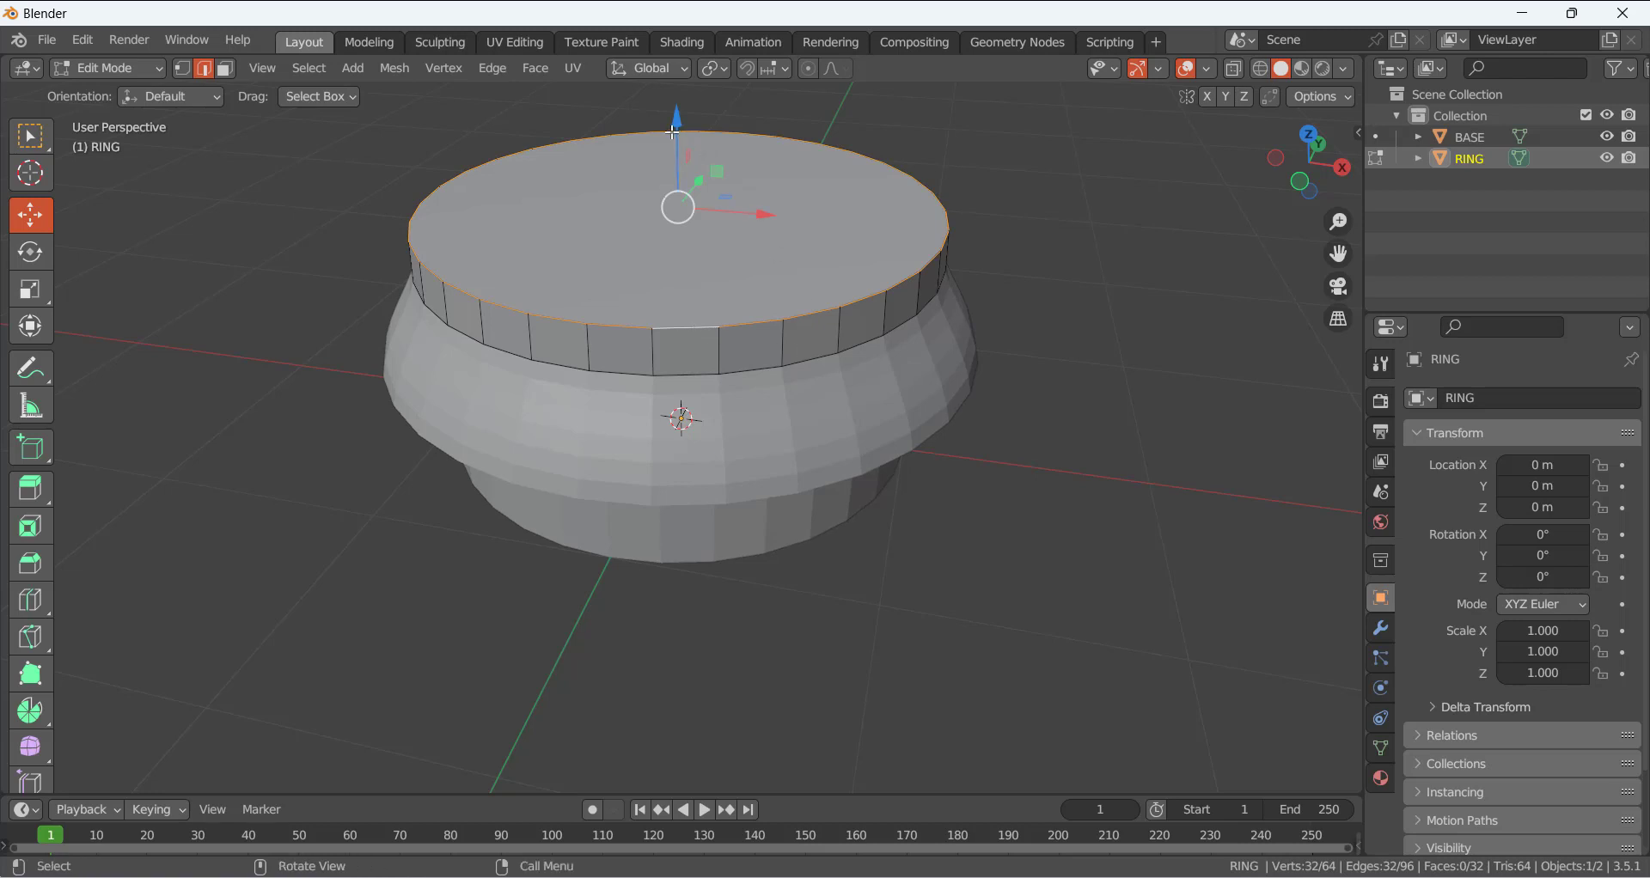
pyautogui.moveTo(674, 132); pyautogui.dragTo(676, 768)
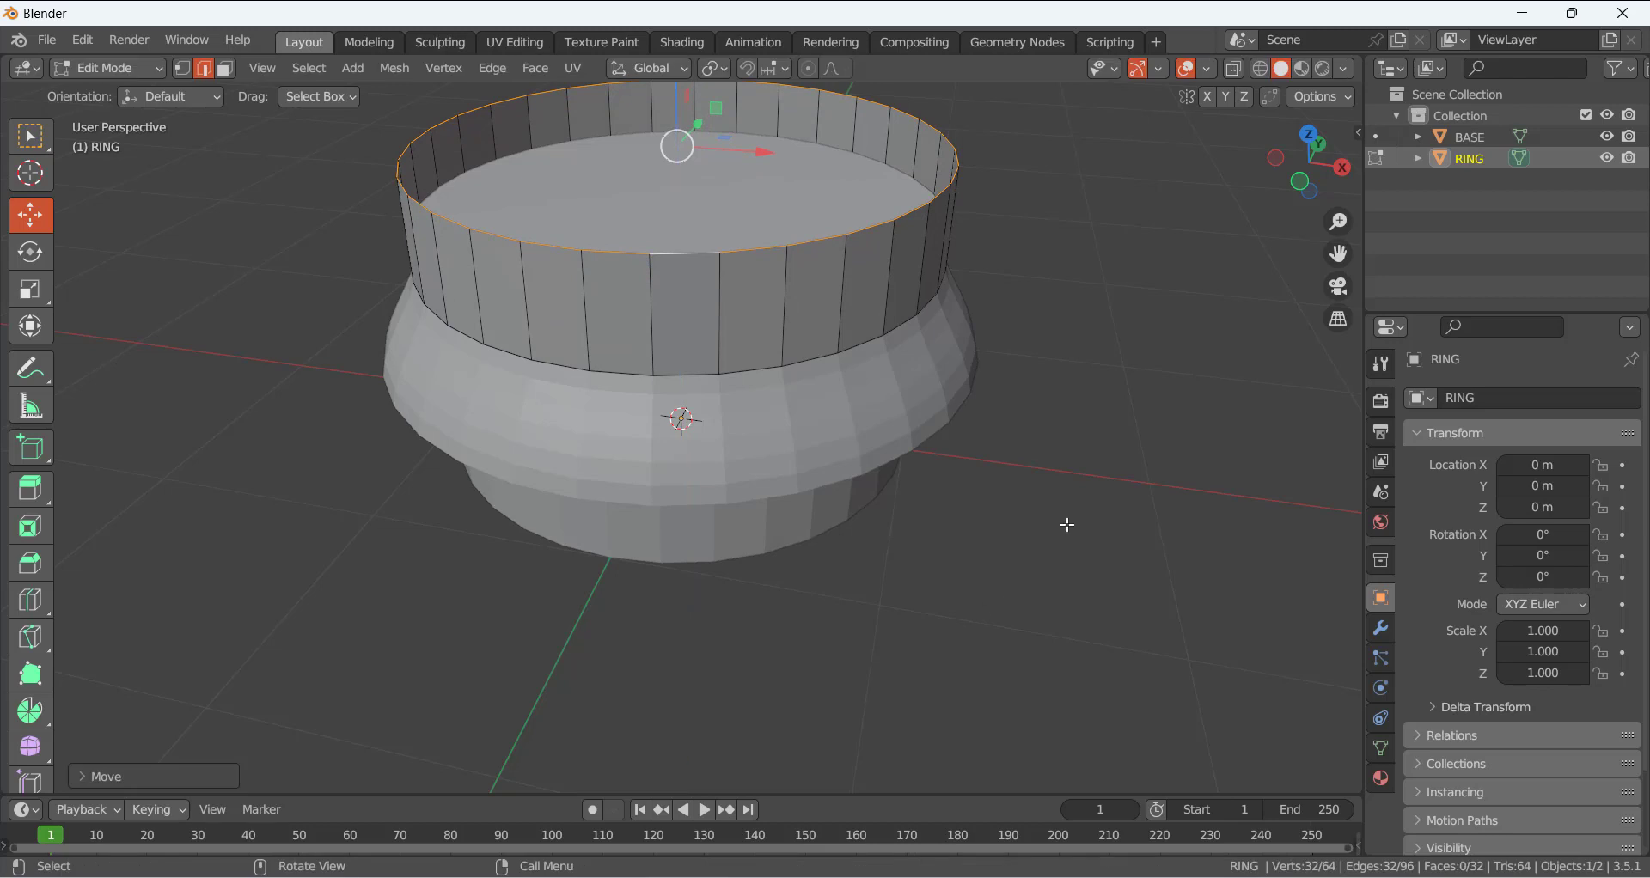
# - Extrude the ring's top edge loop and scale it inward to about 0.81, forming a flat rim
pyautogui.scroll(-2, 969, 397)
pyautogui.press('e')
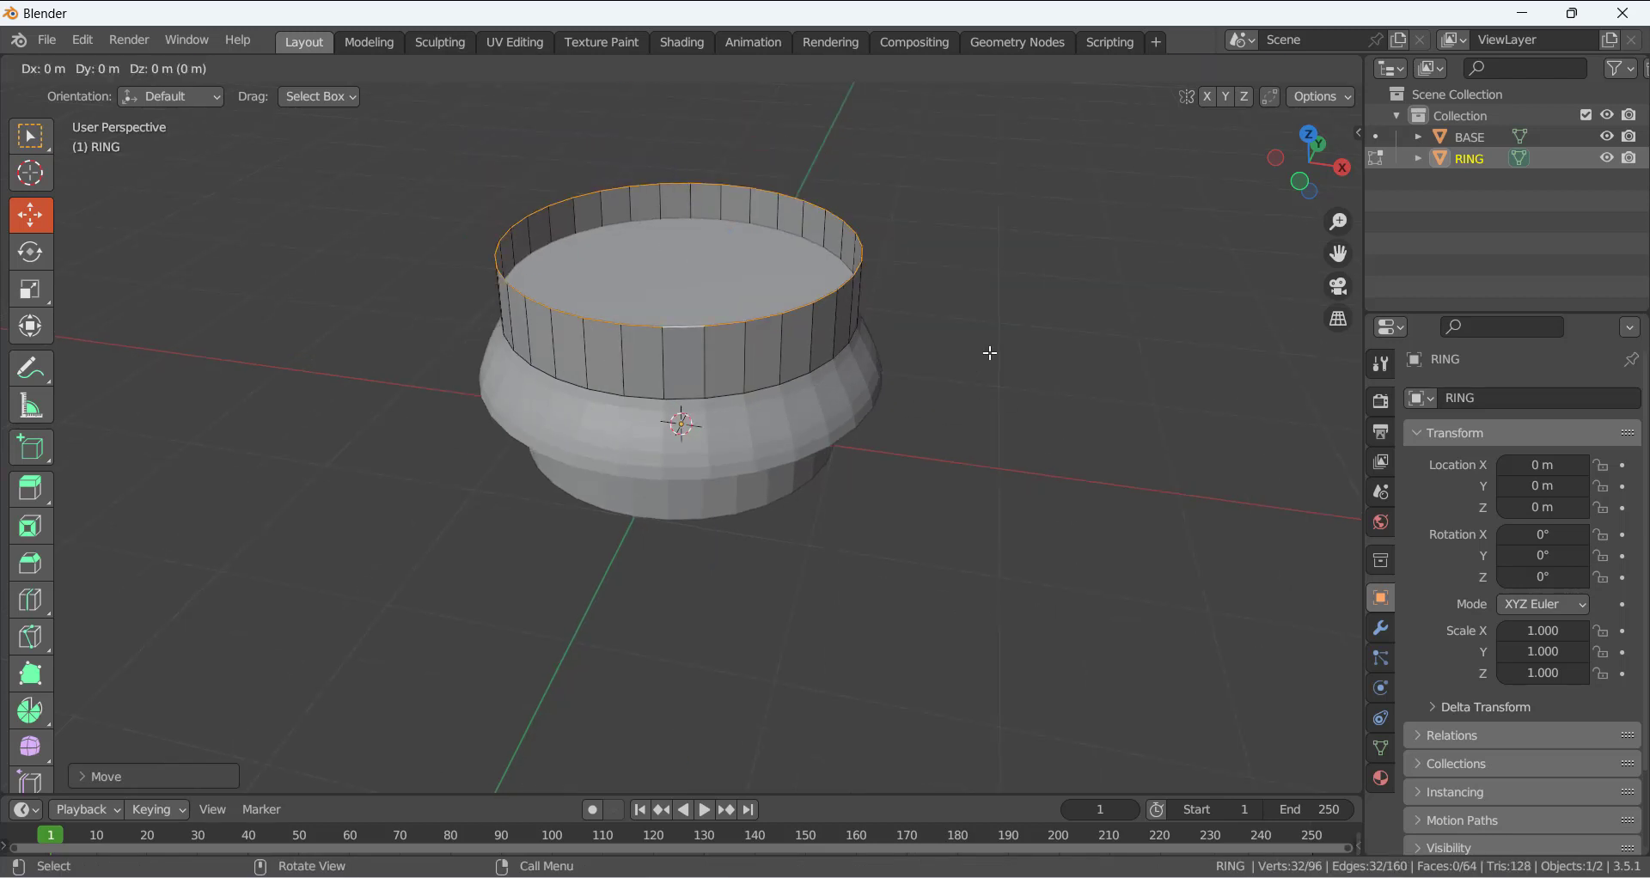
pyautogui.press('s')
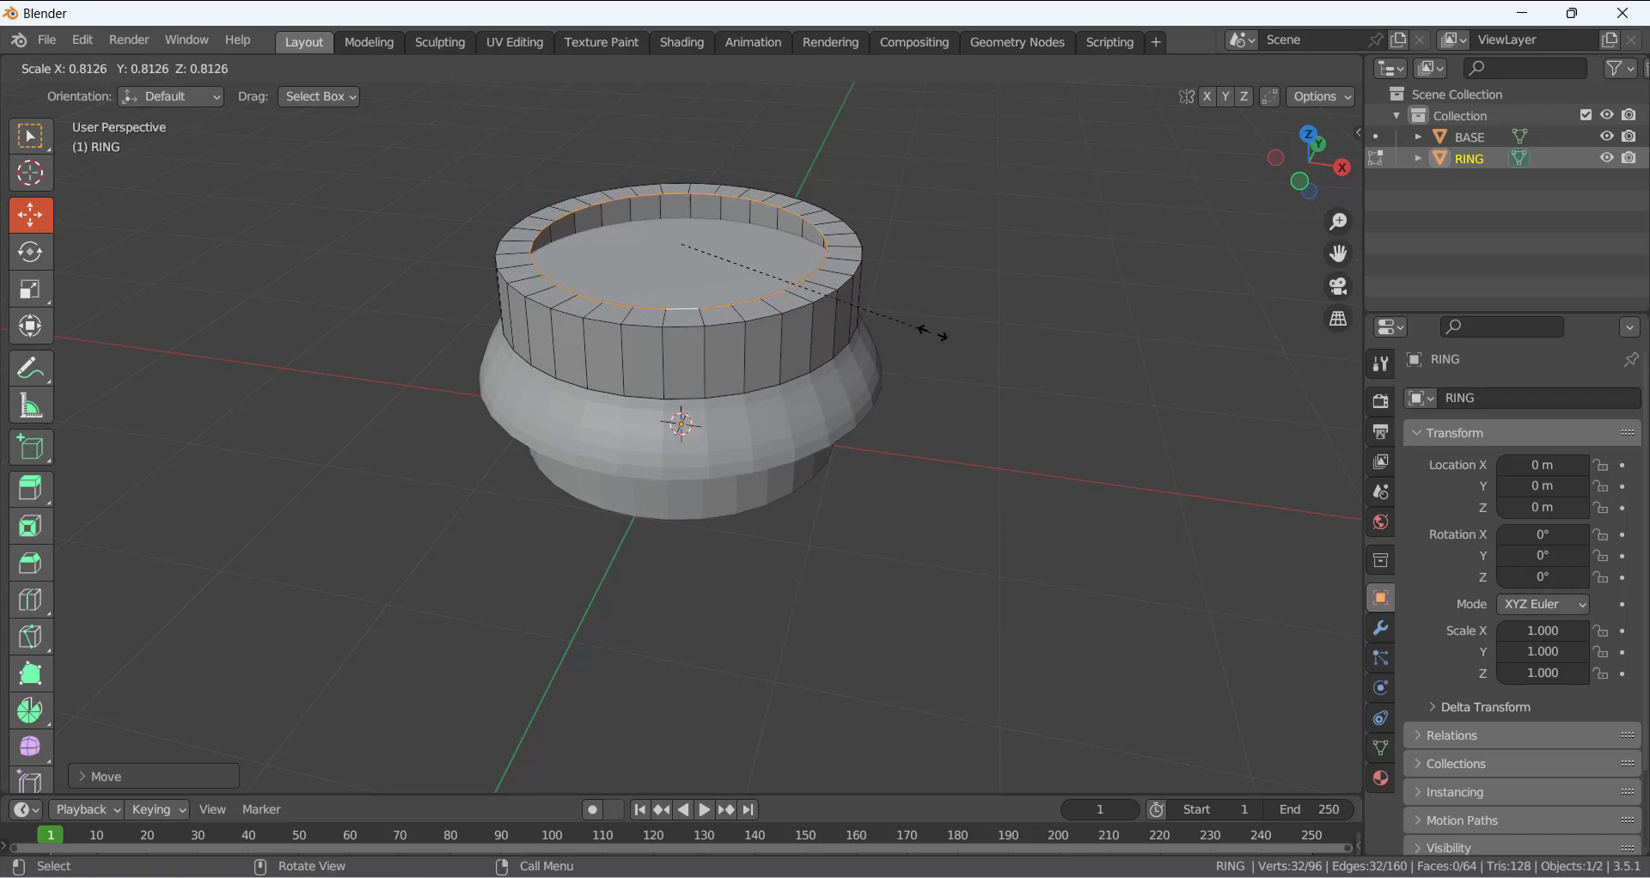
pyautogui.click(933, 331)
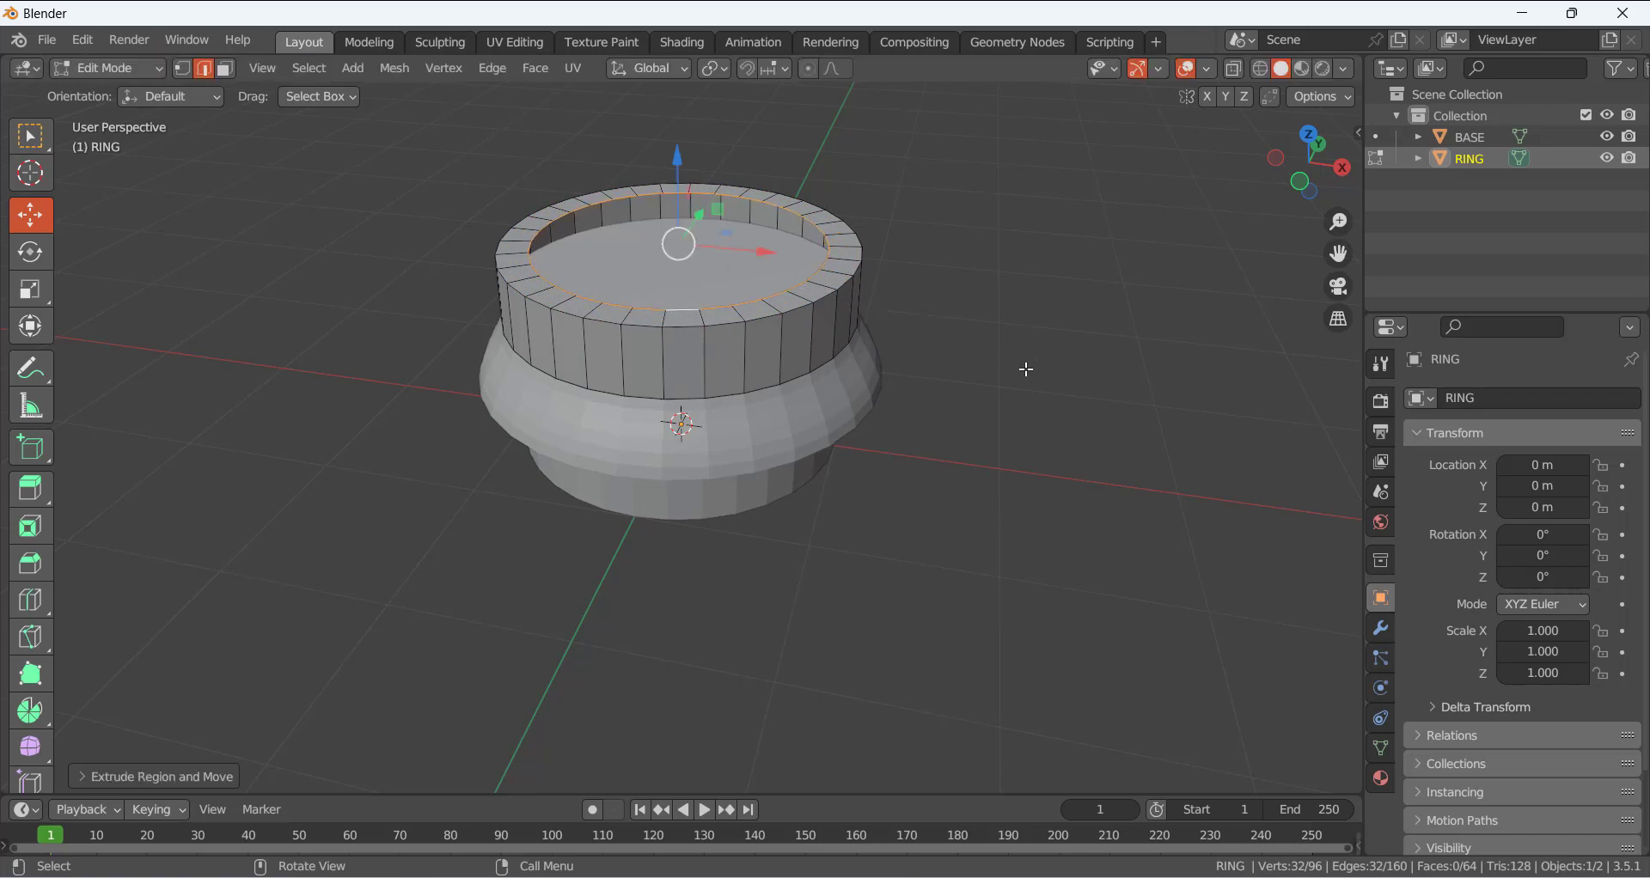
# - Extrude and scale the inner edge loop inward four times, adding concentric face rings across the ring's top
pyautogui.press('e')
pyautogui.press('s')
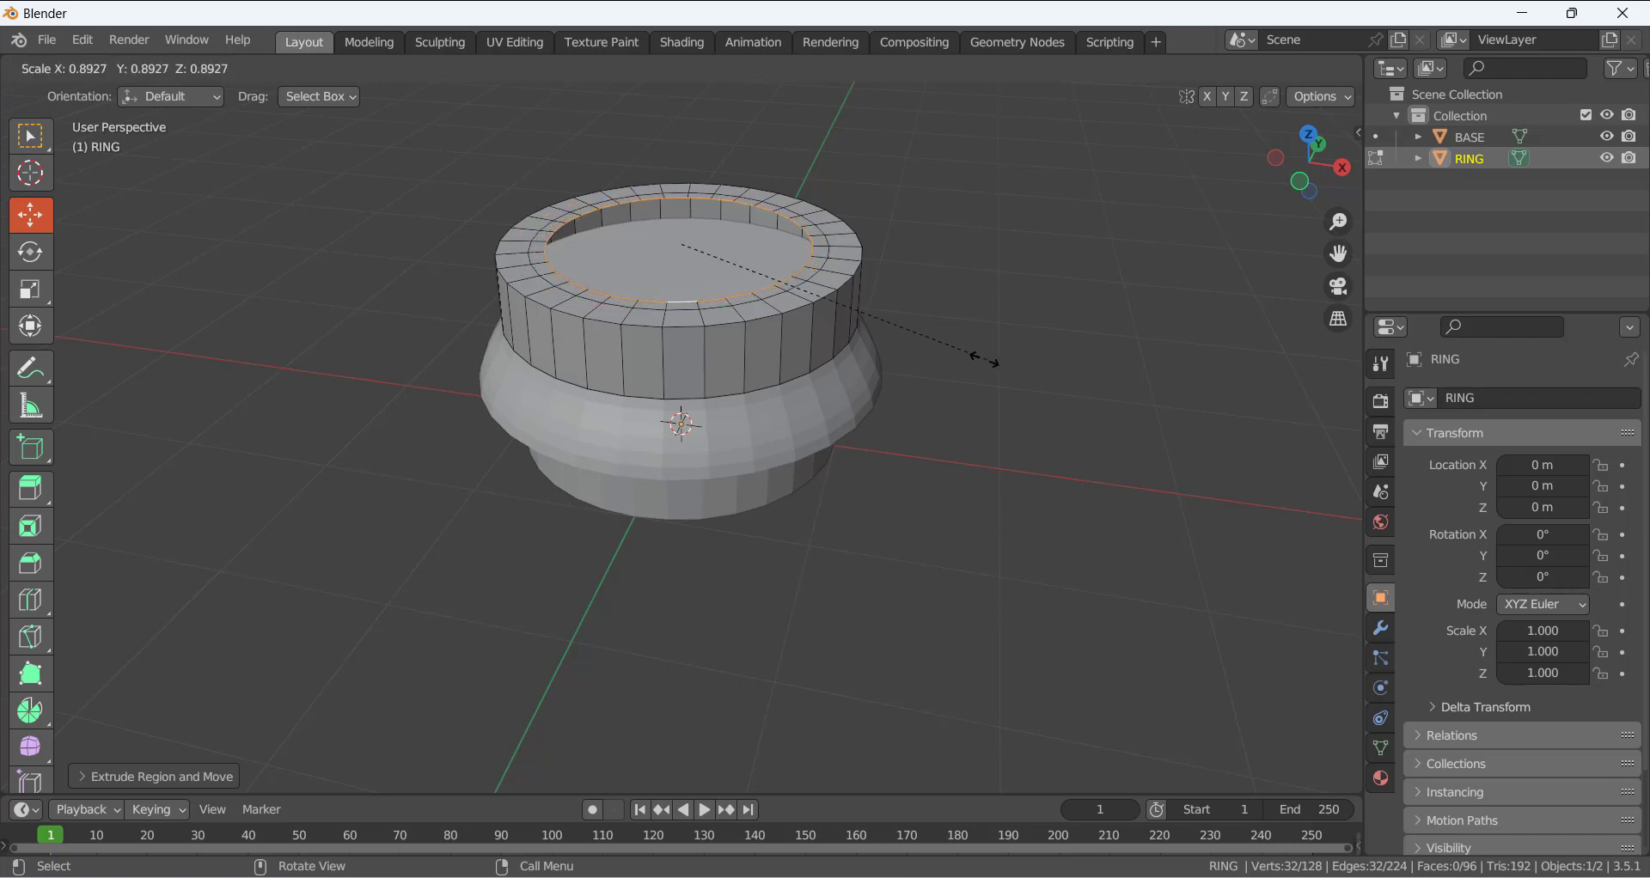
pyautogui.click(961, 353)
pyautogui.press('e')
pyautogui.press('s')
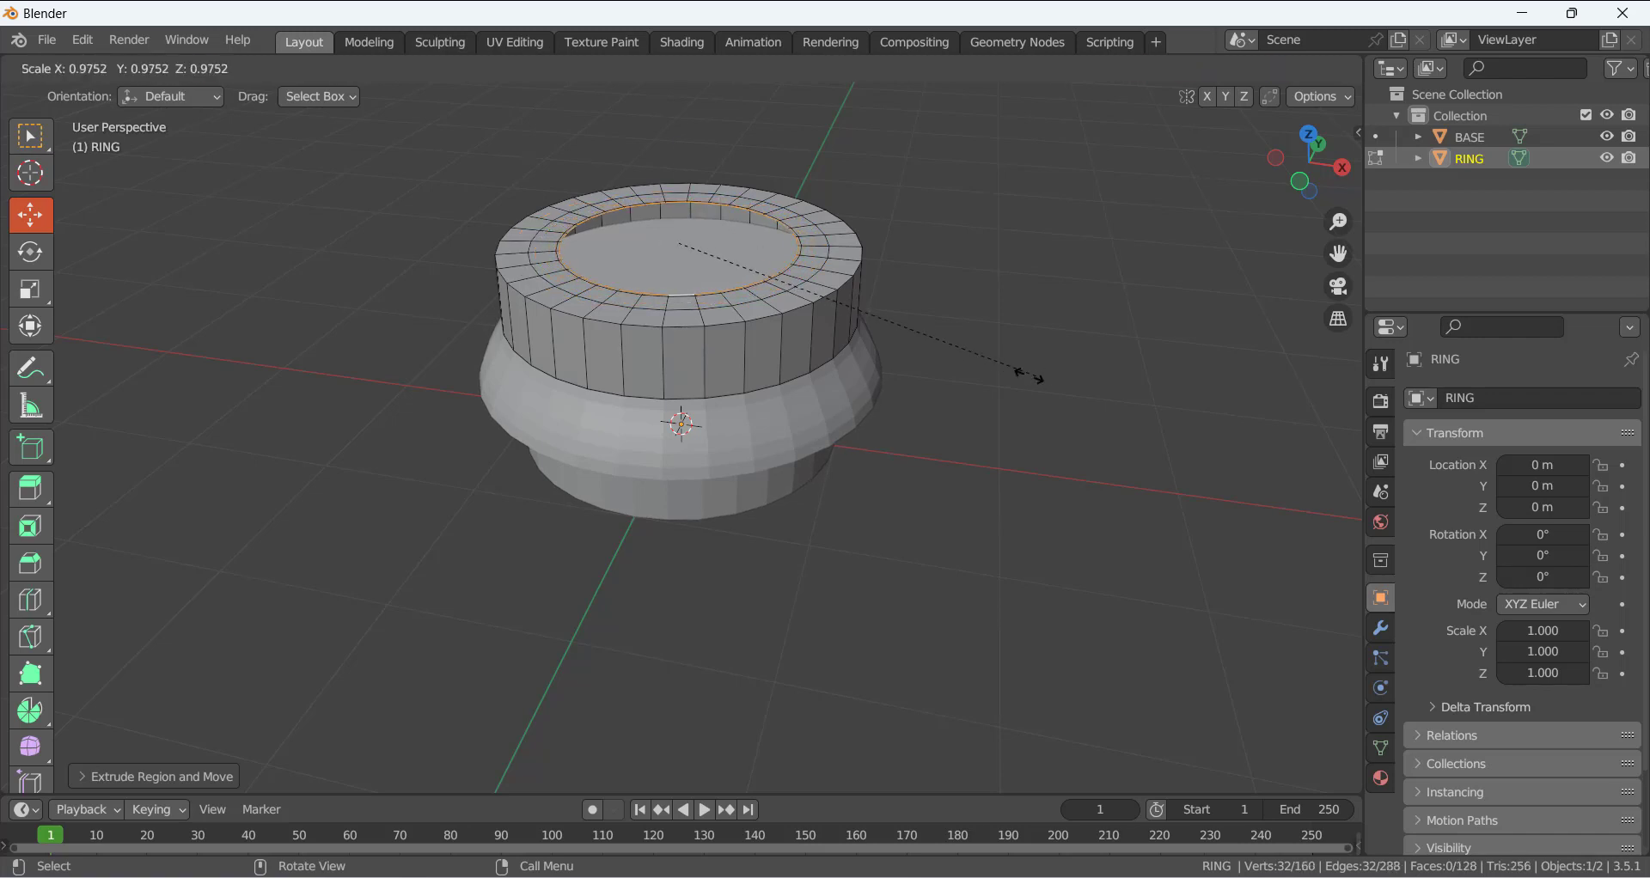
pyautogui.click(973, 362)
pyautogui.press('e')
pyautogui.press('s')
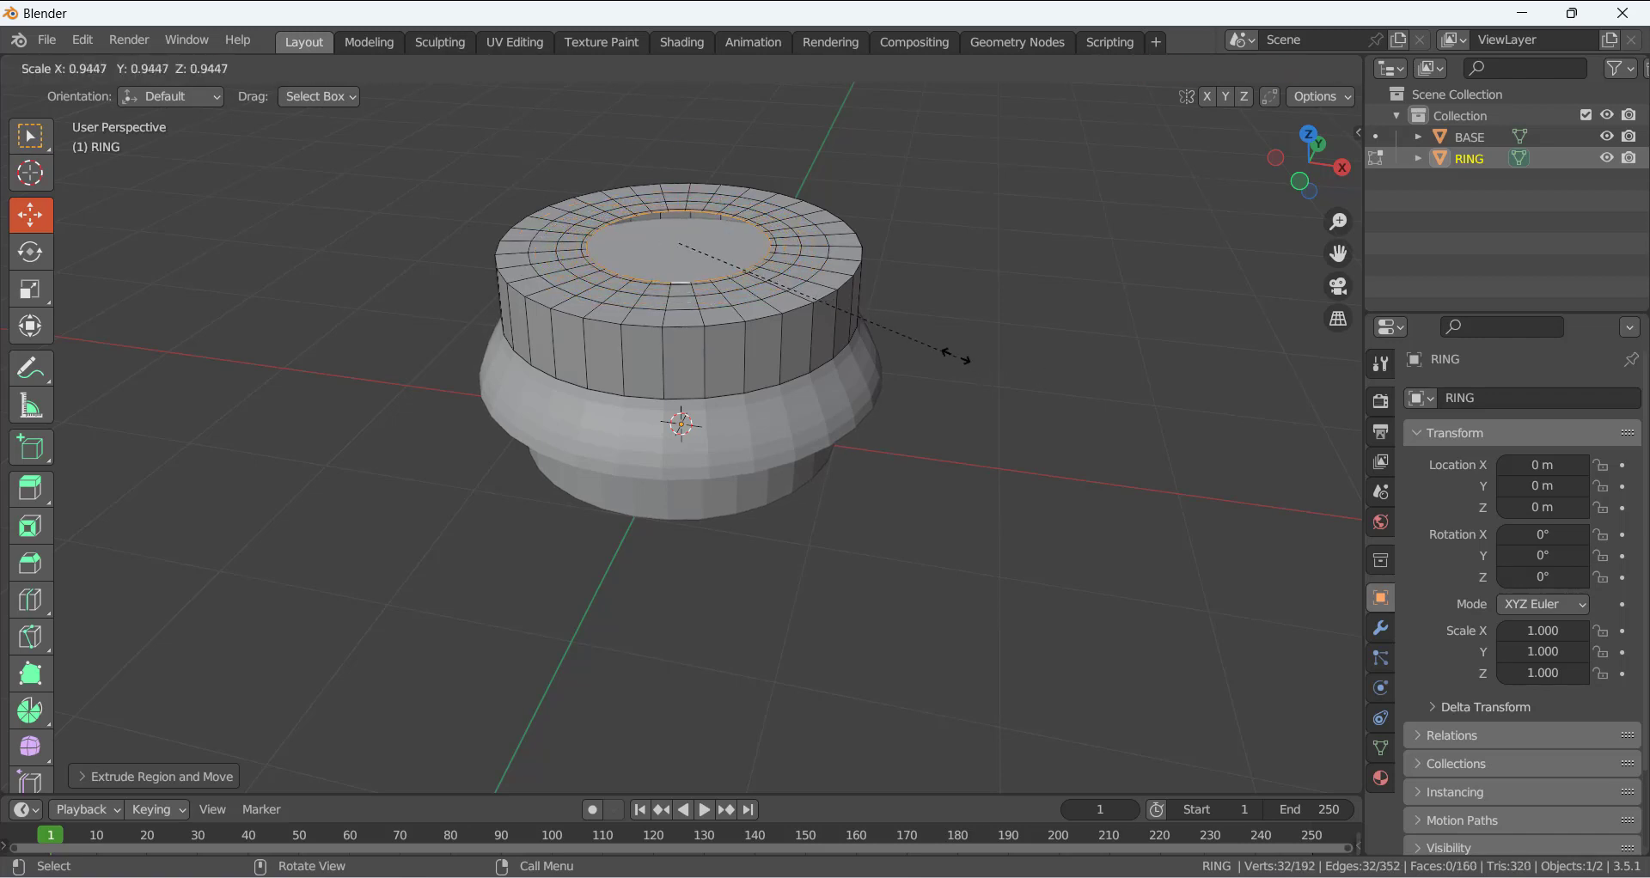
pyautogui.click(916, 347)
pyautogui.press('e')
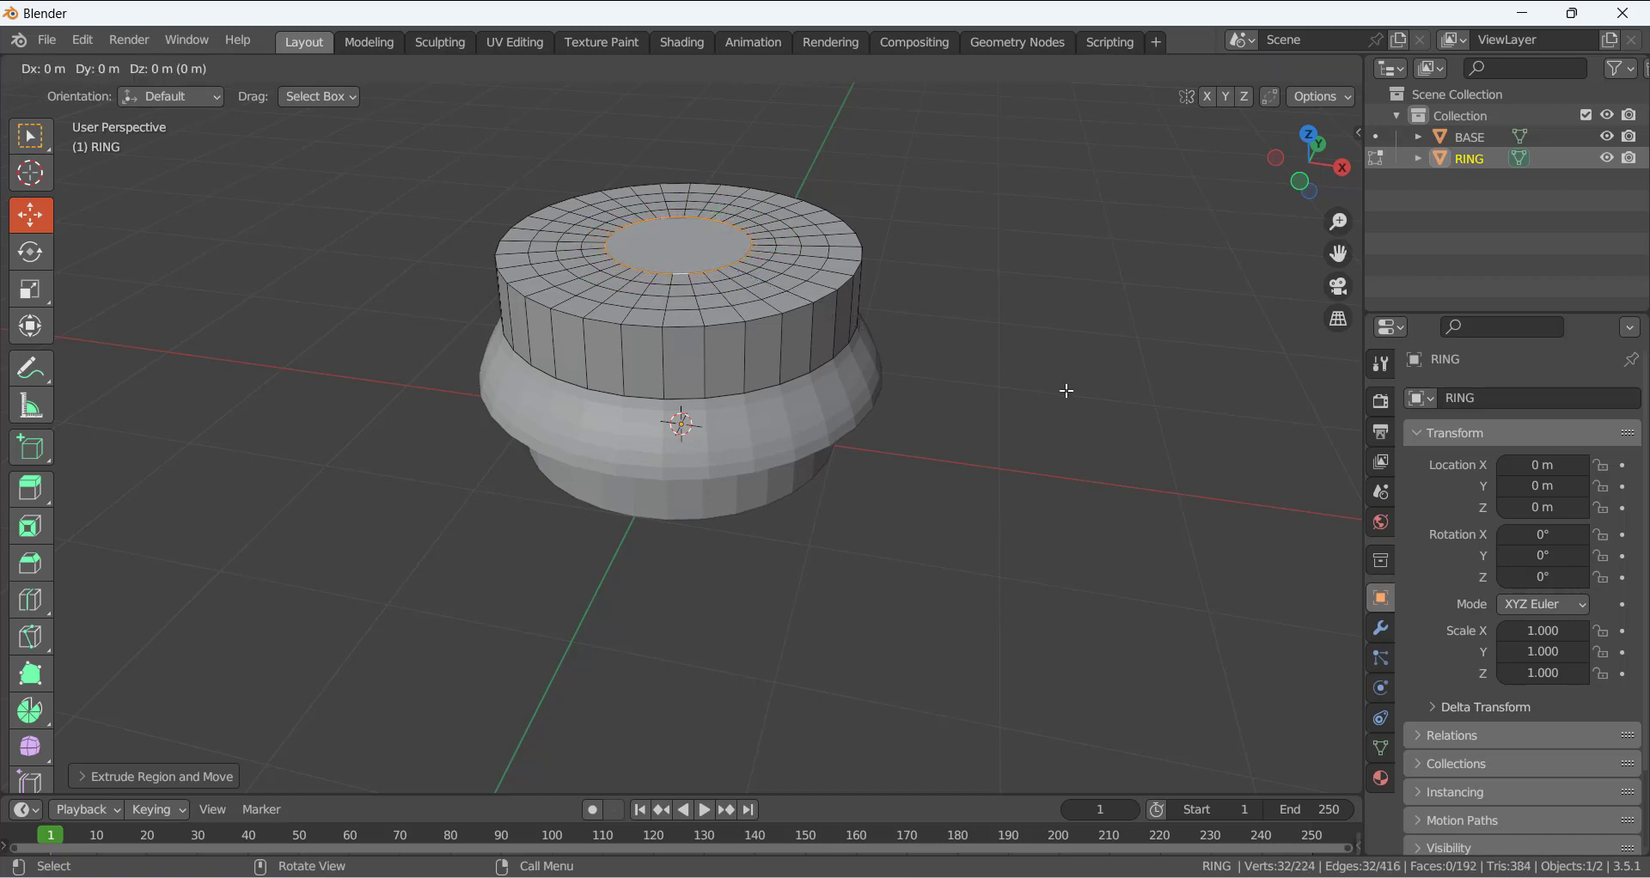
pyautogui.press('s')
pyautogui.click(956, 375)
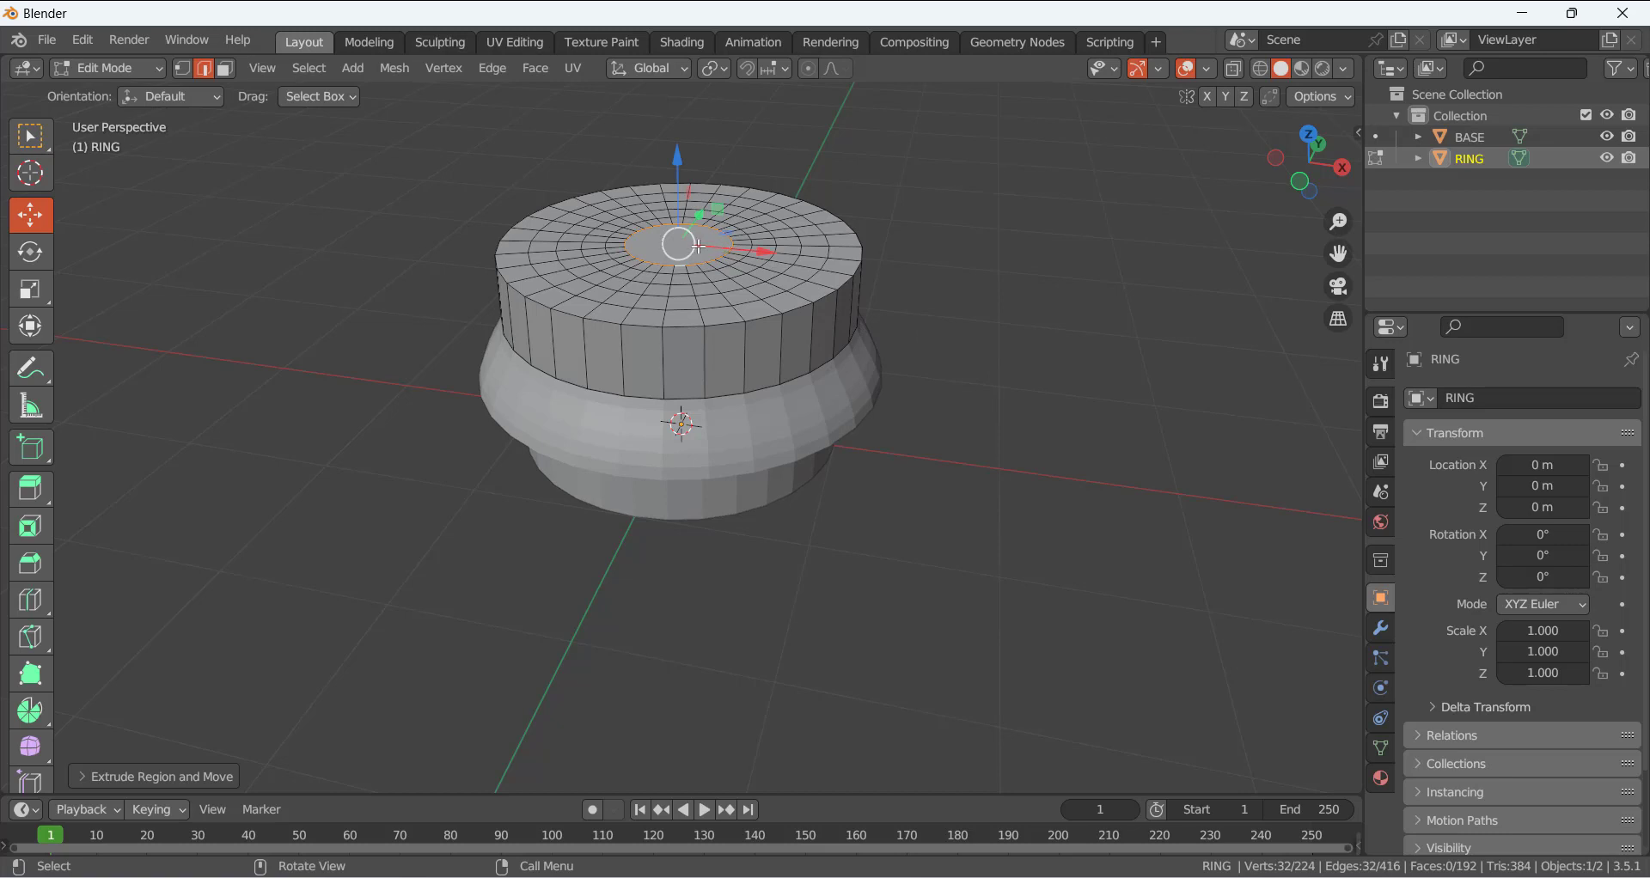
# - Extrude and scale the inner edge loop inward twice more, leaving a small central opening, and switch to face select mode
pyautogui.keyDown('shift'); pyautogui.moveTo(764, 291); pyautogui.dragTo(746, 383, button='middle'); pyautogui.keyUp('shift')
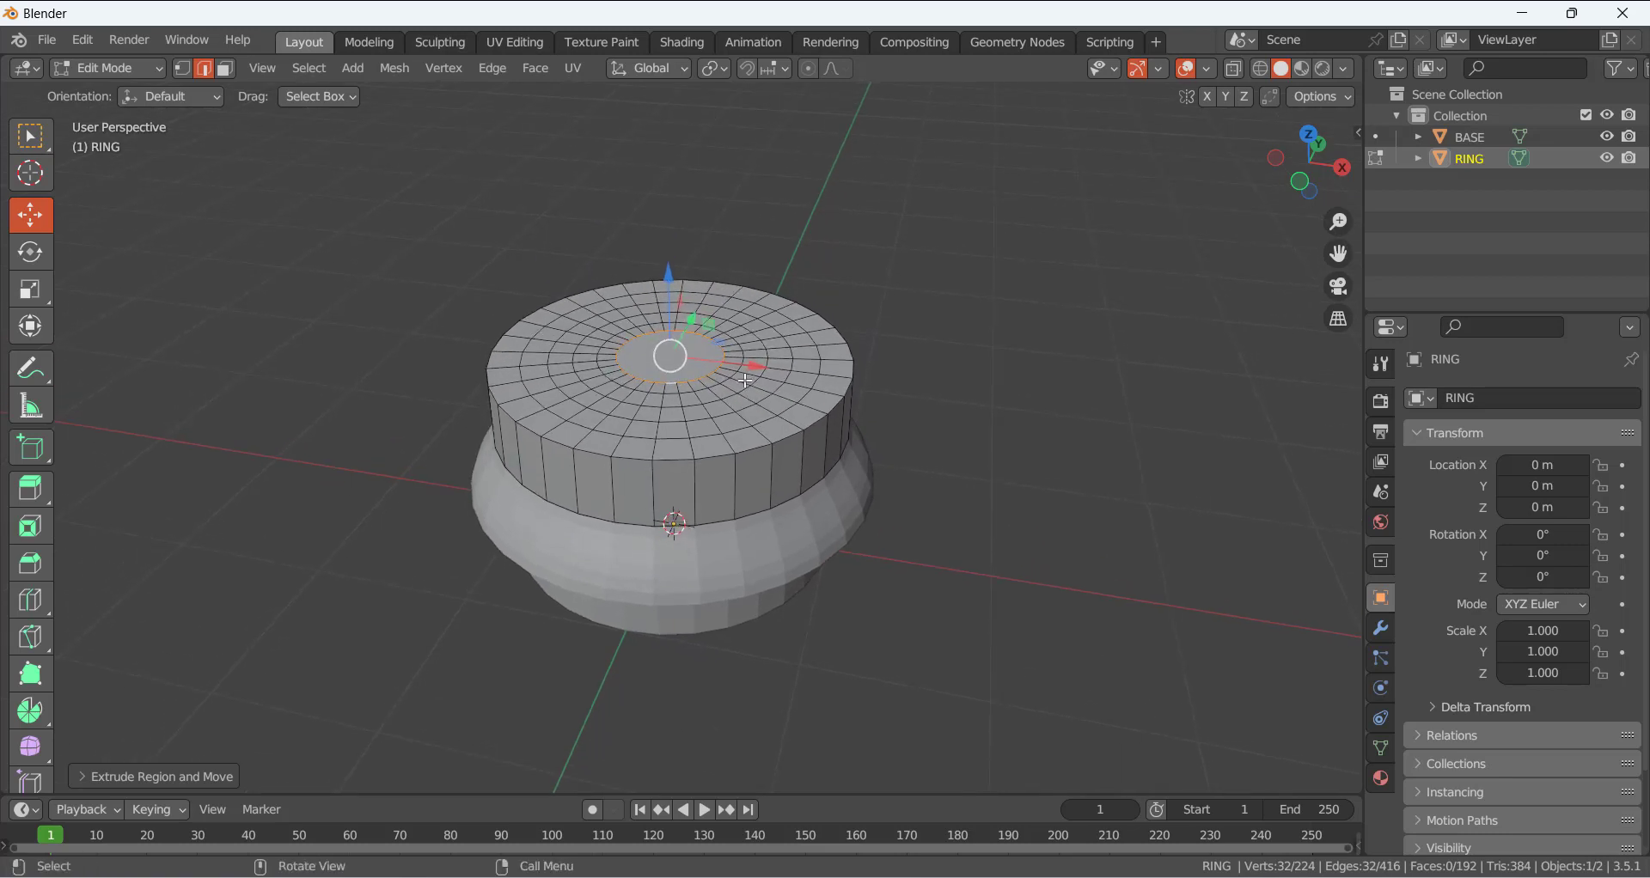
pyautogui.scroll(2, 746, 384)
pyautogui.press('e')
pyautogui.press('s')
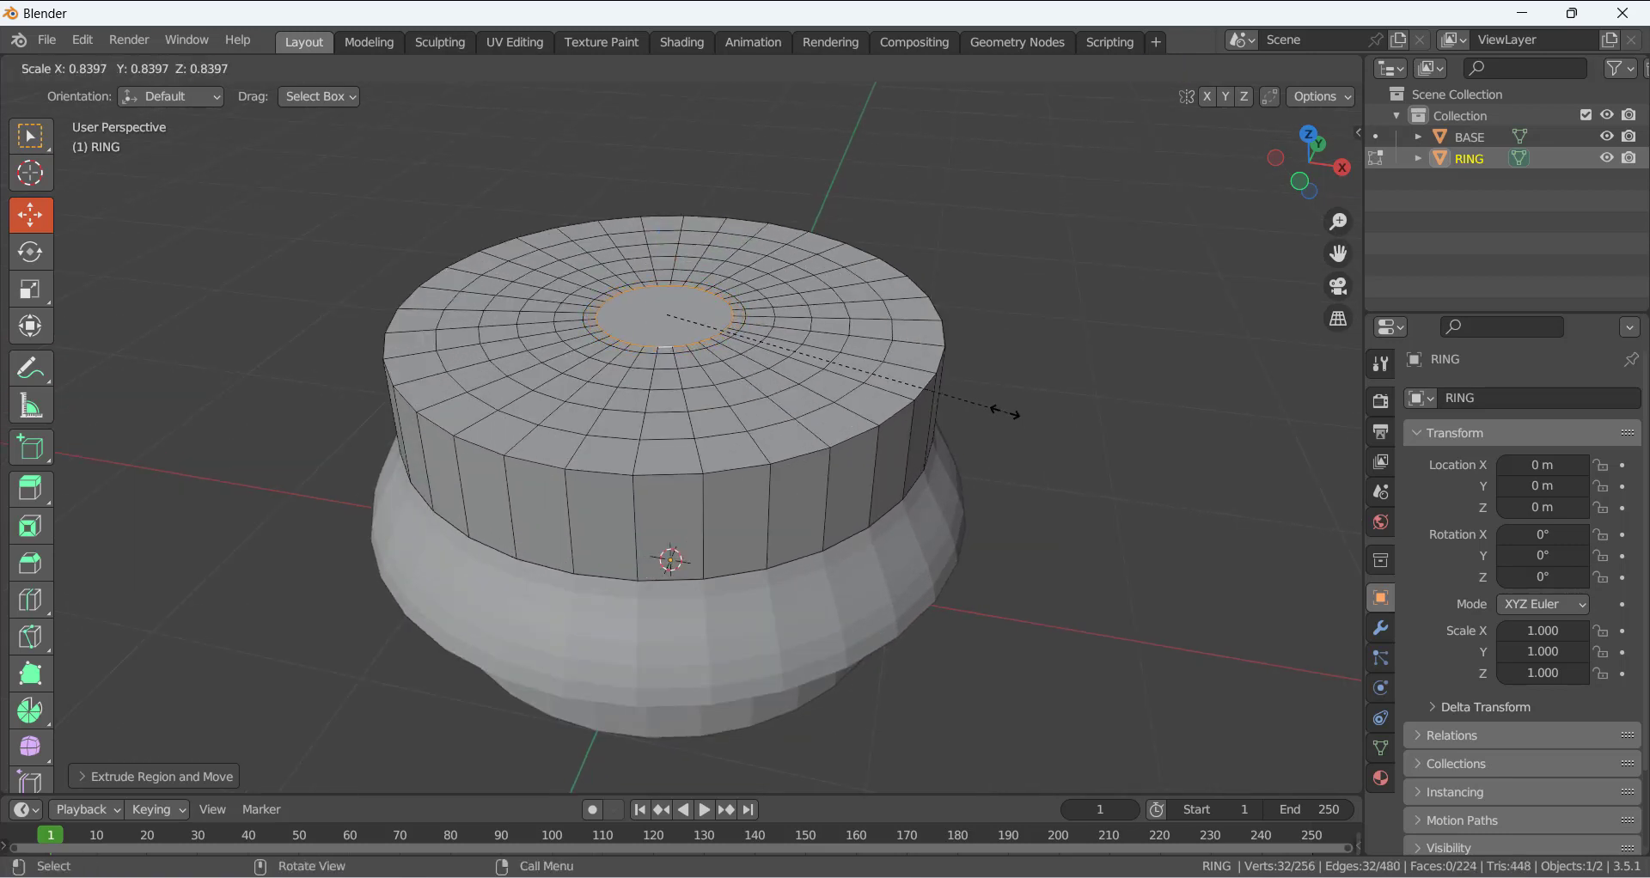
pyautogui.click(1021, 411)
pyautogui.press('e')
pyautogui.press('s')
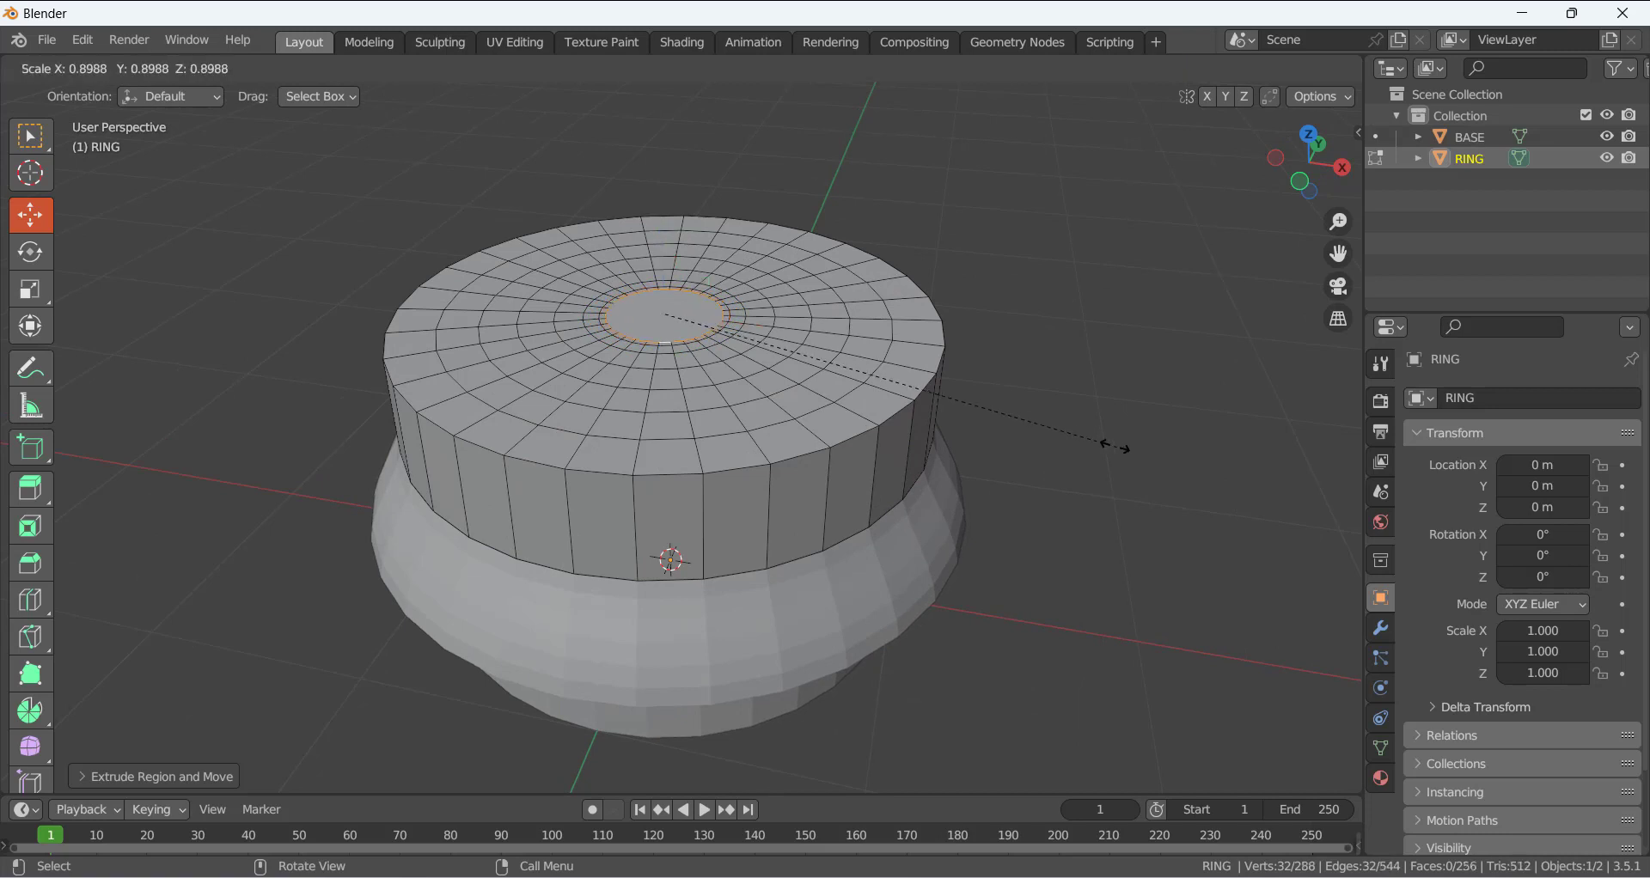
pyautogui.click(1100, 387)
pyautogui.scroll(-2, 950, 382)
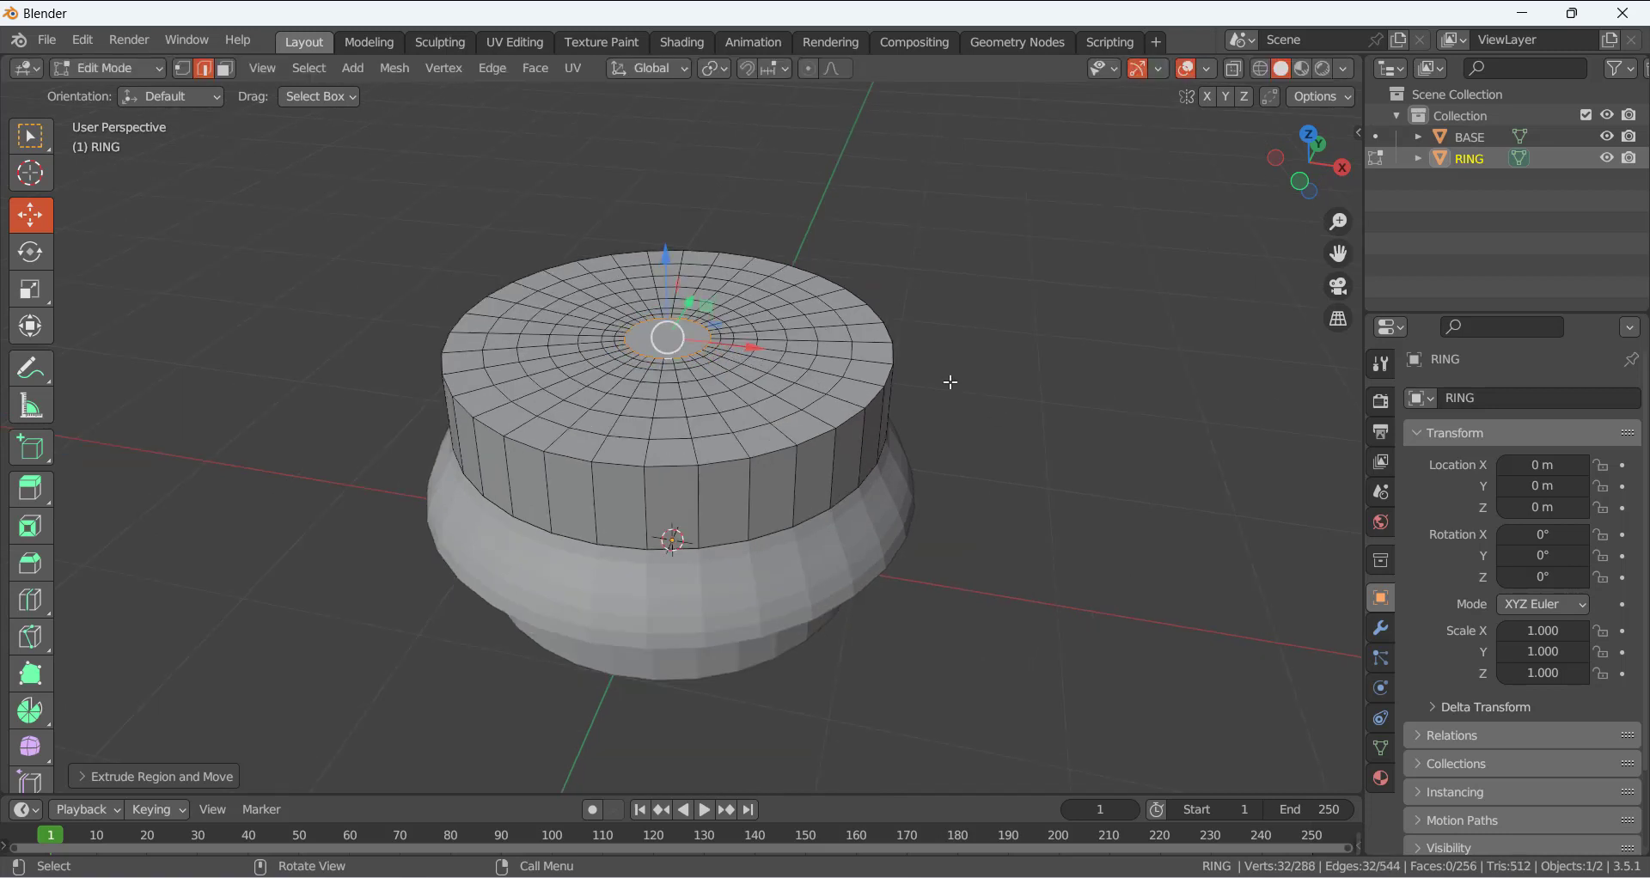
pyautogui.scroll(1, 926, 312)
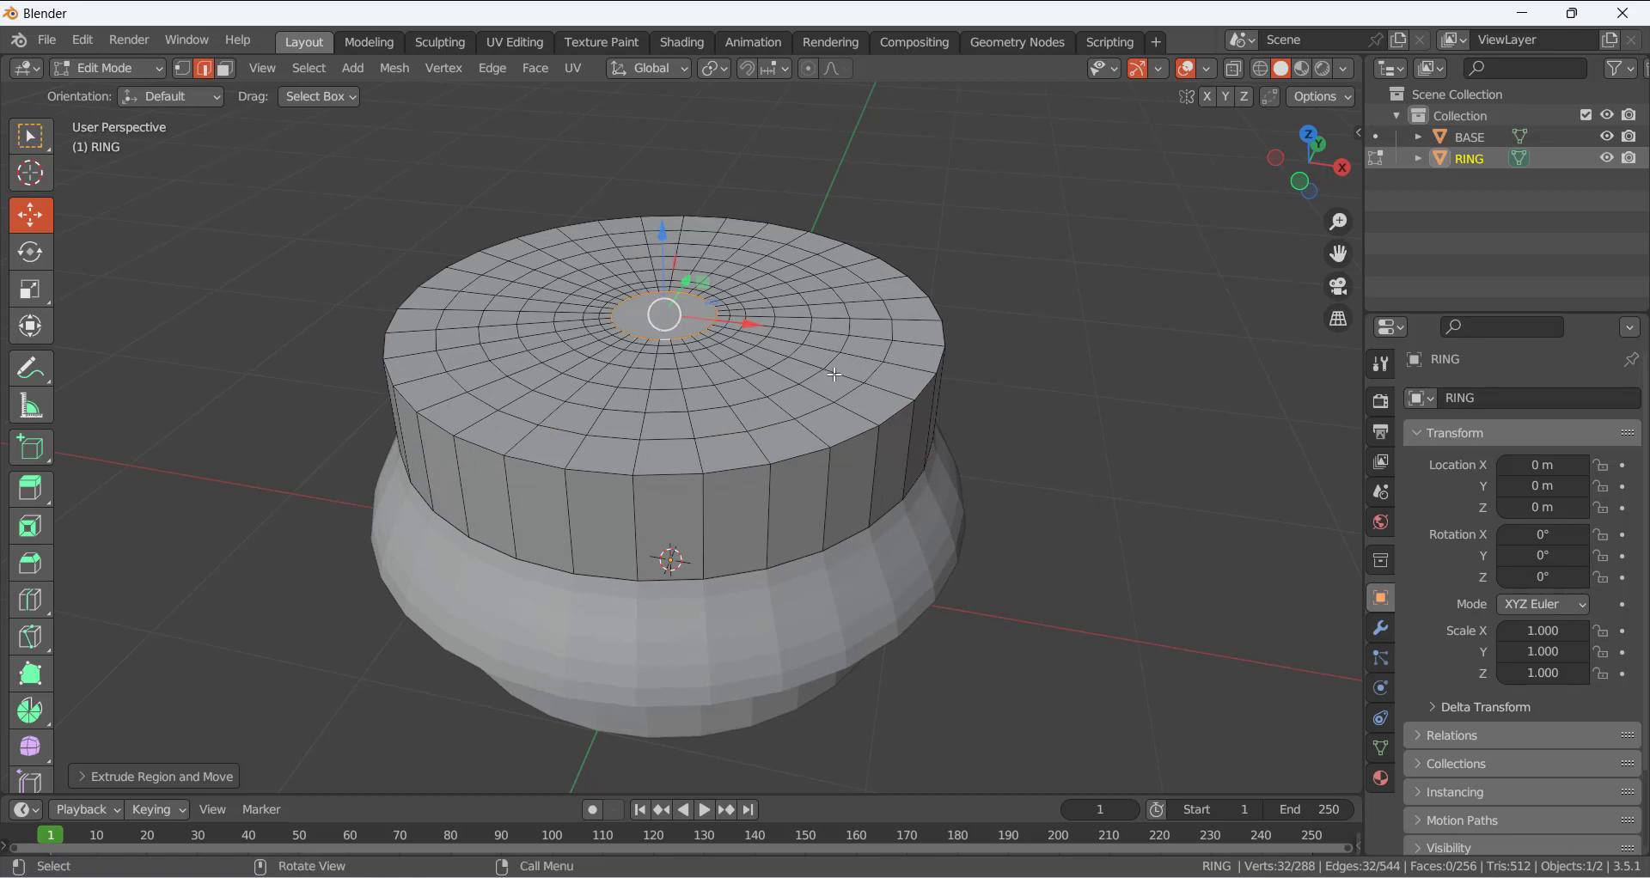
pyautogui.press('3')
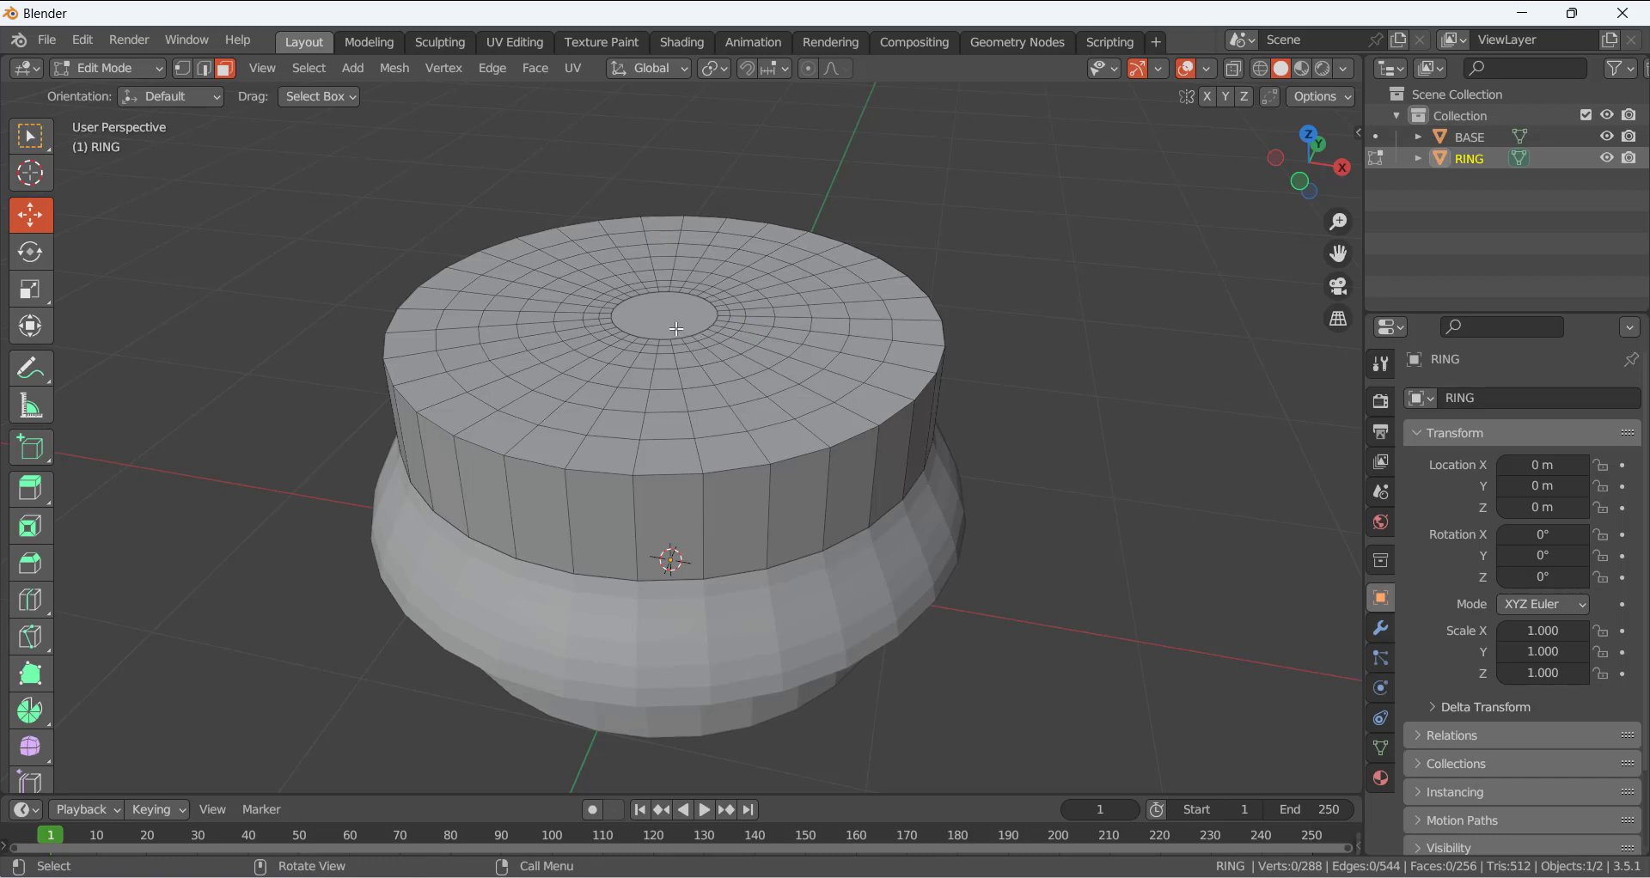
pyautogui.click(713, 422)
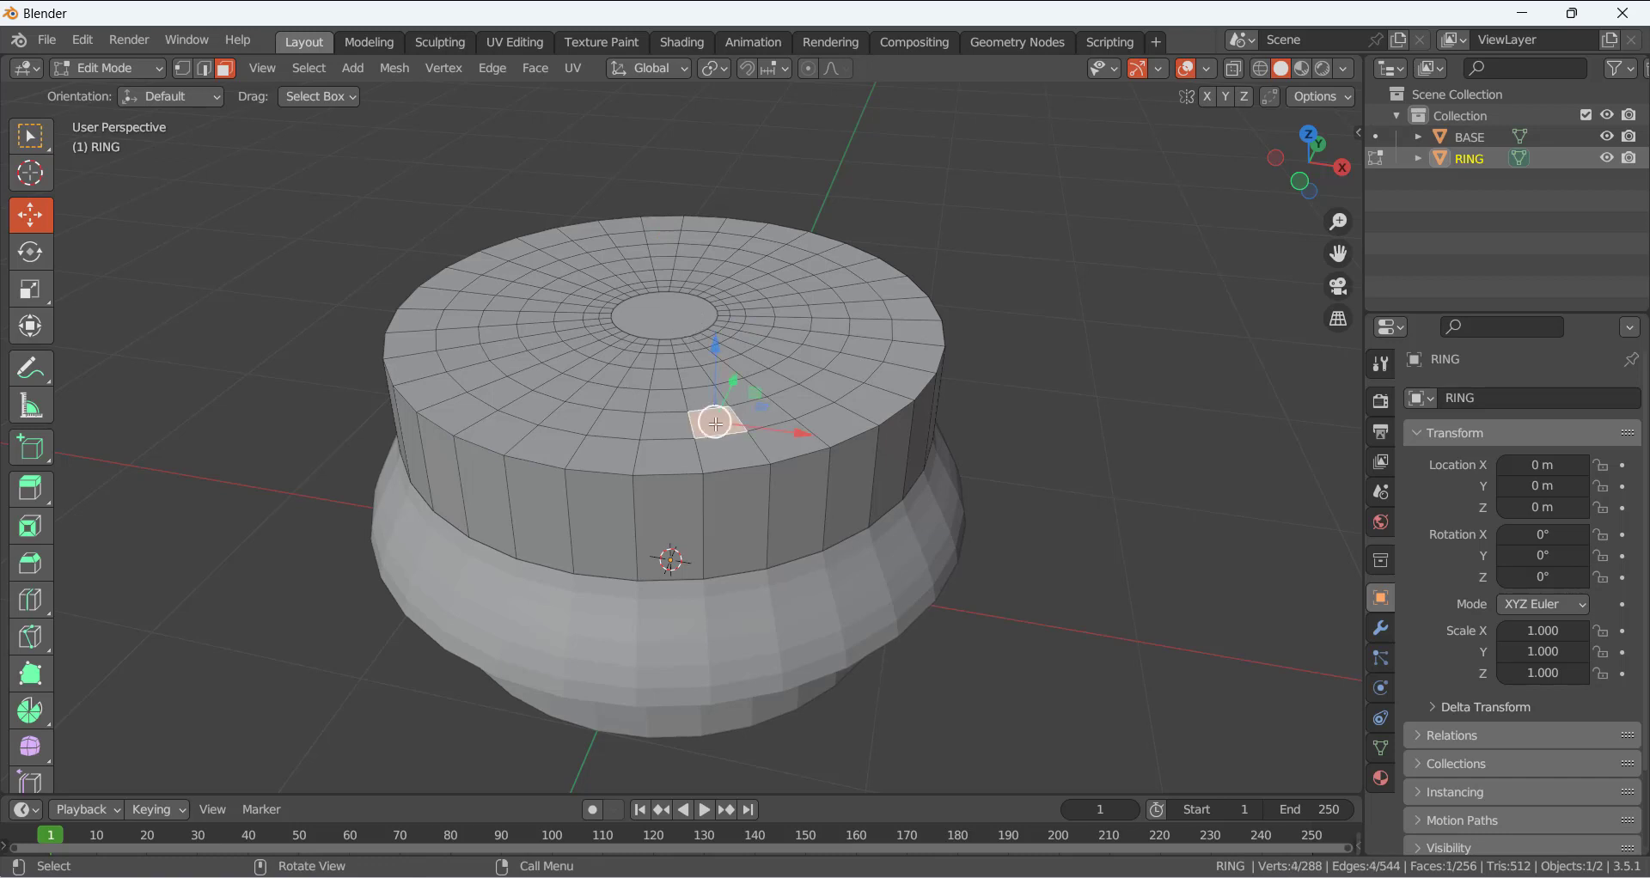
pyautogui.keyDown('alt'); pyautogui.click(729, 419); pyautogui.keyUp('alt')
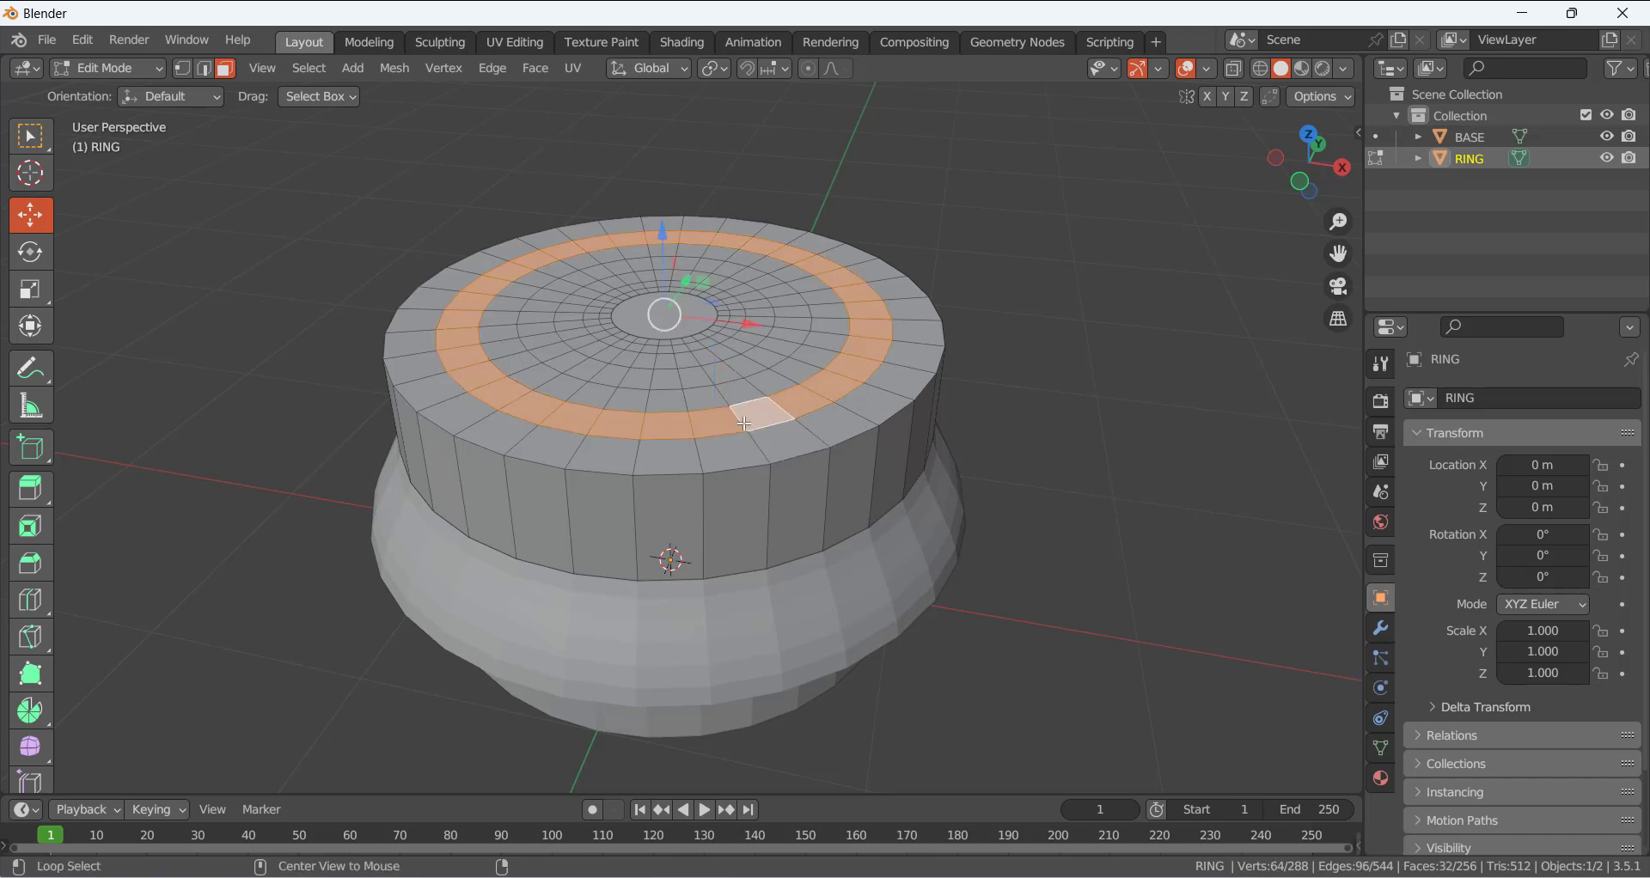
pyautogui.keyDown('alt'); pyautogui.keyDown('shift'); pyautogui.click(706, 380); pyautogui.keyUp('shift'); pyautogui.keyUp('alt')
pyautogui.keyDown('alt'); pyautogui.keyDown('shift'); pyautogui.click(704, 374); pyautogui.keyUp('shift'); pyautogui.keyUp('alt')
pyautogui.keyDown('alt'); pyautogui.keyDown('shift'); pyautogui.click(694, 354); pyautogui.keyUp('shift'); pyautogui.keyUp('alt')
pyautogui.keyDown('alt'); pyautogui.keyDown('shift'); pyautogui.click(685, 341); pyautogui.keyUp('shift'); pyautogui.keyUp('alt')
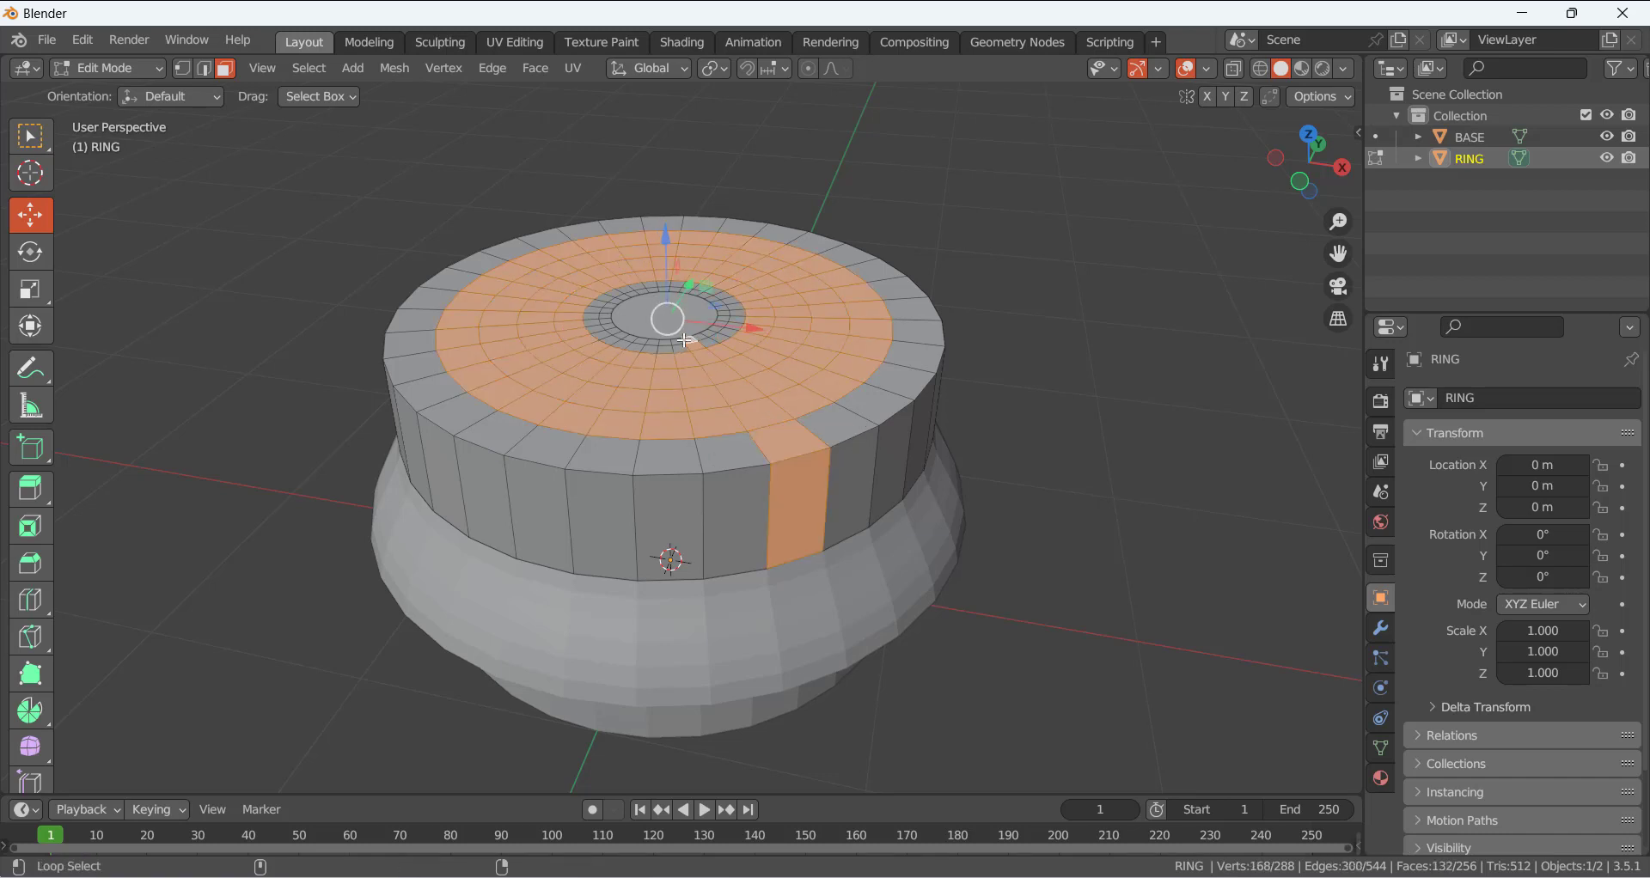
pyautogui.hotkey('alt', 'a')
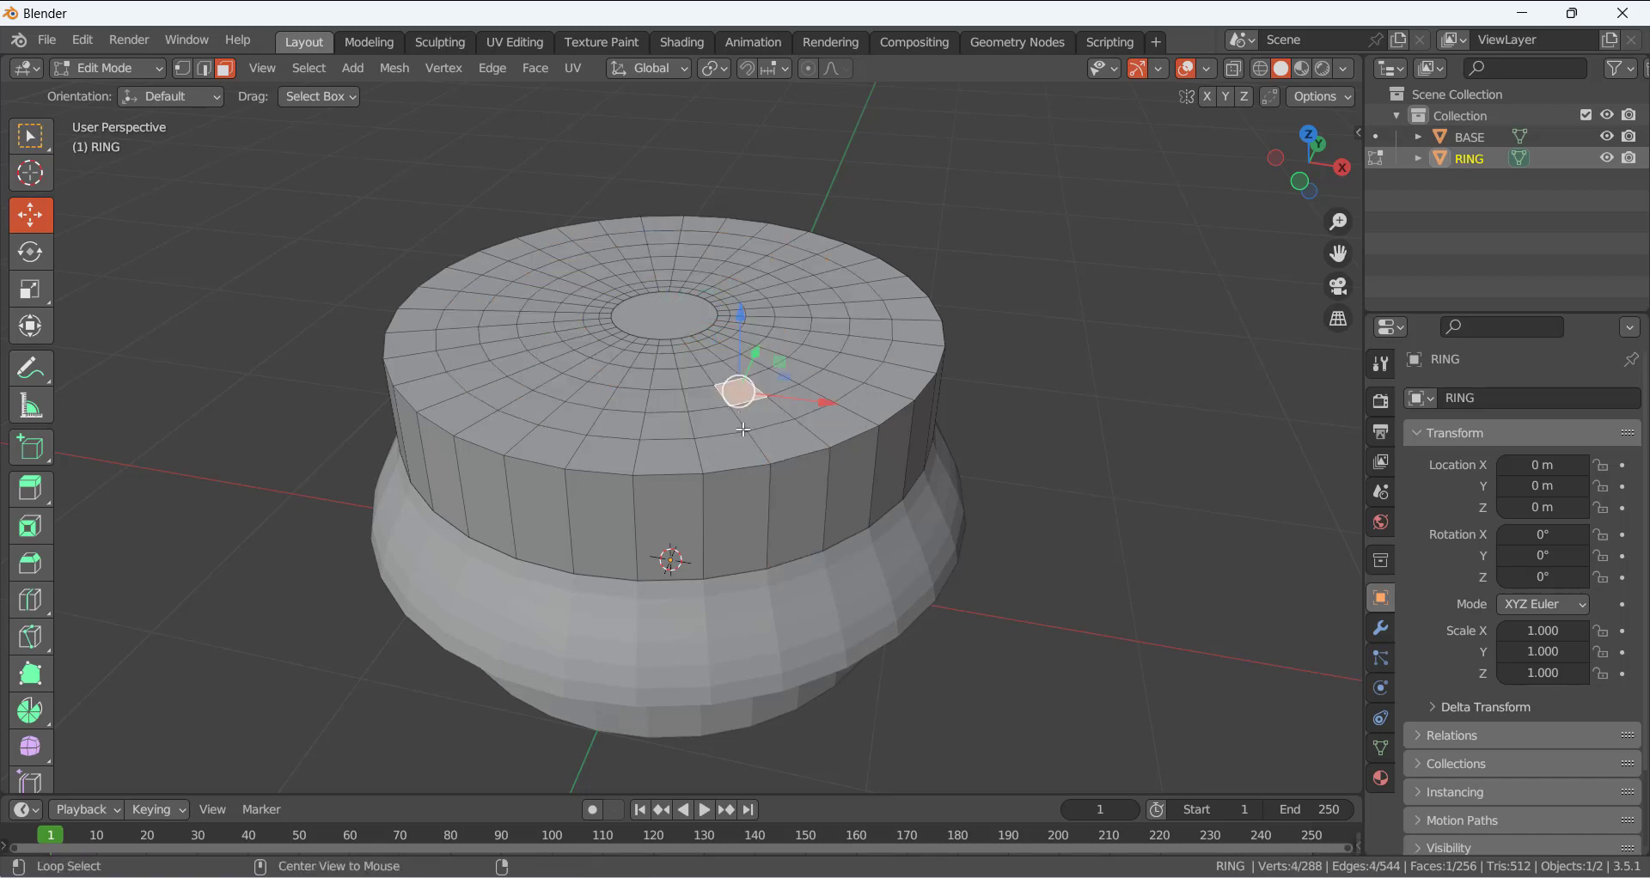
pyautogui.keyDown('alt'); pyautogui.click(733, 416); pyautogui.keyUp('alt')
pyautogui.keyDown('alt'); pyautogui.keyDown('shift'); pyautogui.click(720, 393); pyautogui.keyUp('shift'); pyautogui.keyUp('alt')
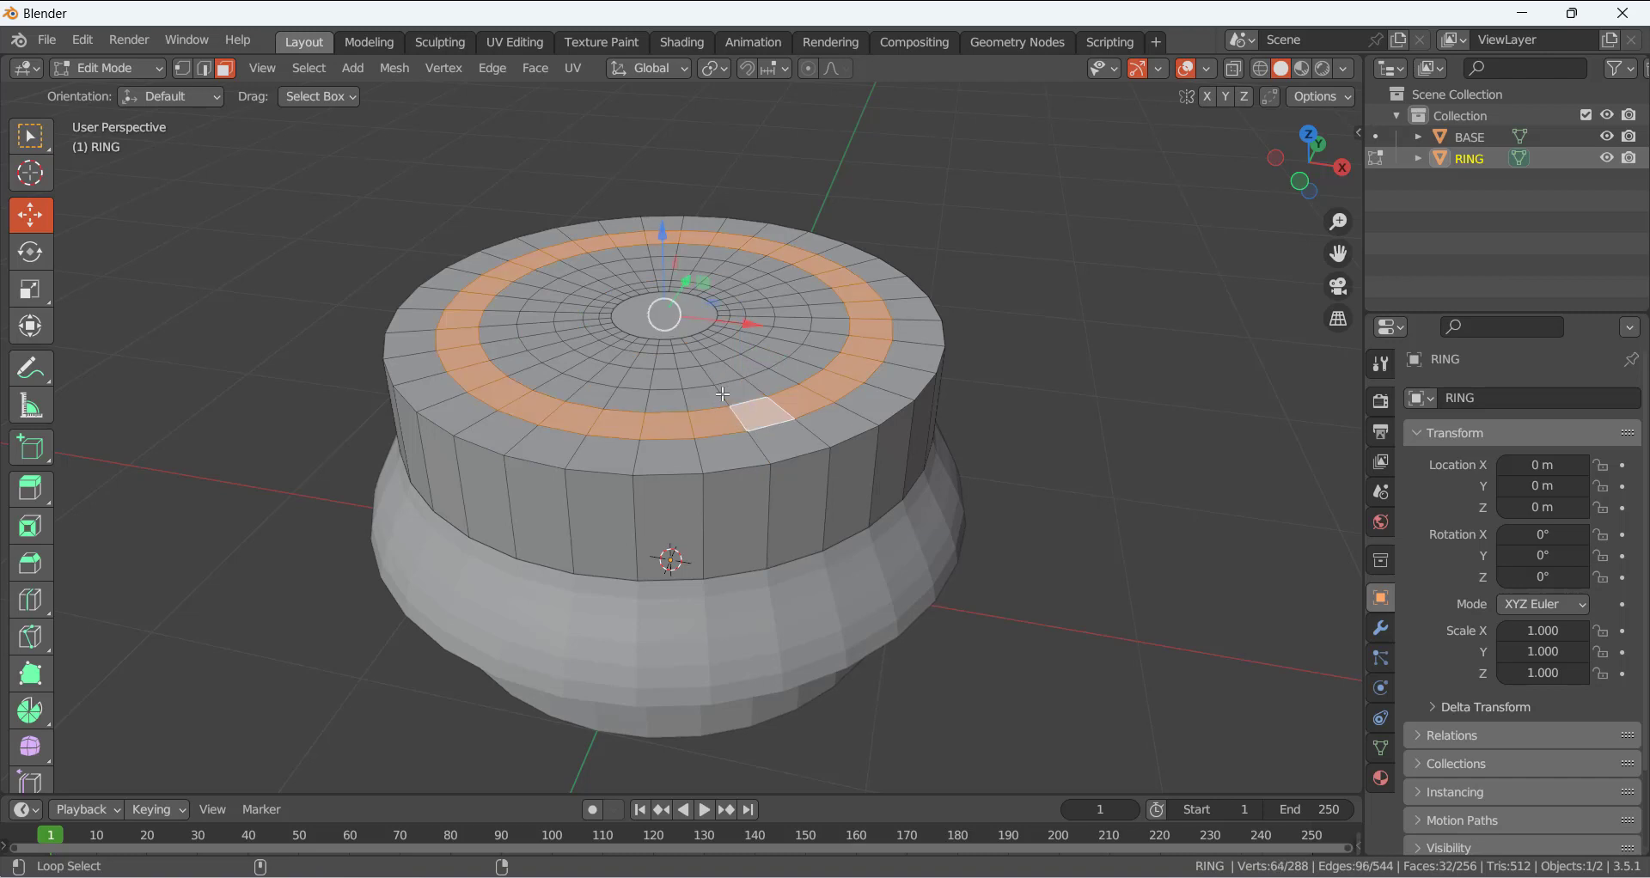
pyautogui.keyDown('alt'); pyautogui.keyDown('shift'); pyautogui.click(722, 394); pyautogui.keyUp('shift'); pyautogui.keyUp('alt')
pyautogui.keyDown('alt'); pyautogui.keyDown('shift'); pyautogui.click(705, 378); pyautogui.keyUp('shift'); pyautogui.keyUp('alt')
pyautogui.keyDown('alt'); pyautogui.keyDown('shift'); pyautogui.click(697, 357); pyautogui.keyUp('shift'); pyautogui.keyUp('alt')
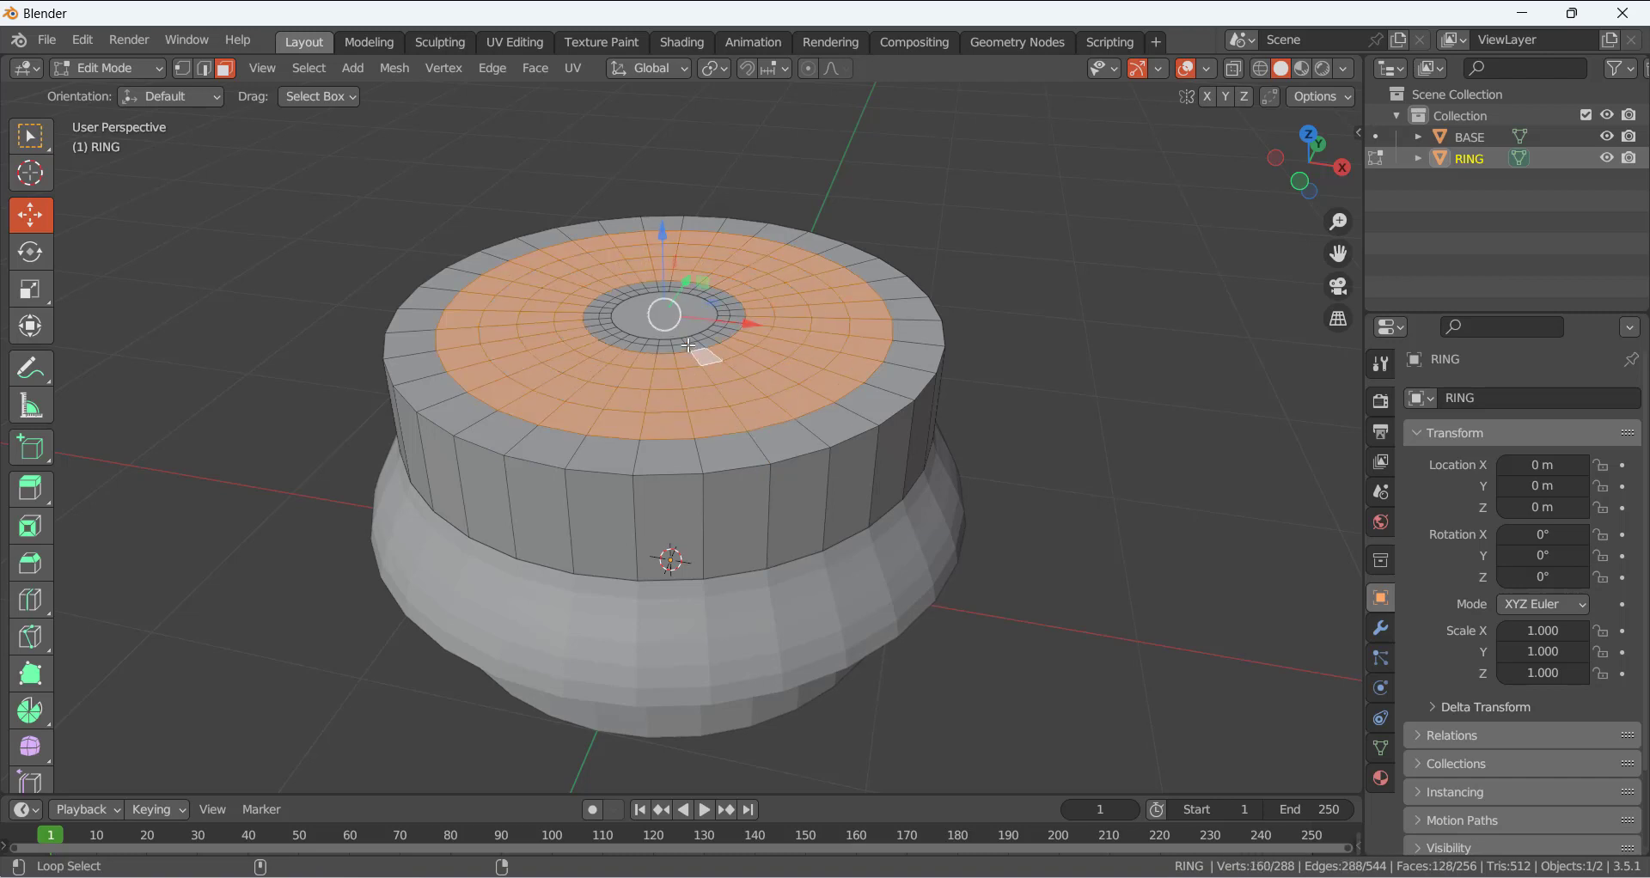
pyautogui.keyDown('alt'); pyautogui.keyDown('shift'); pyautogui.click(689, 345); pyautogui.keyUp('shift'); pyautogui.keyUp('alt')
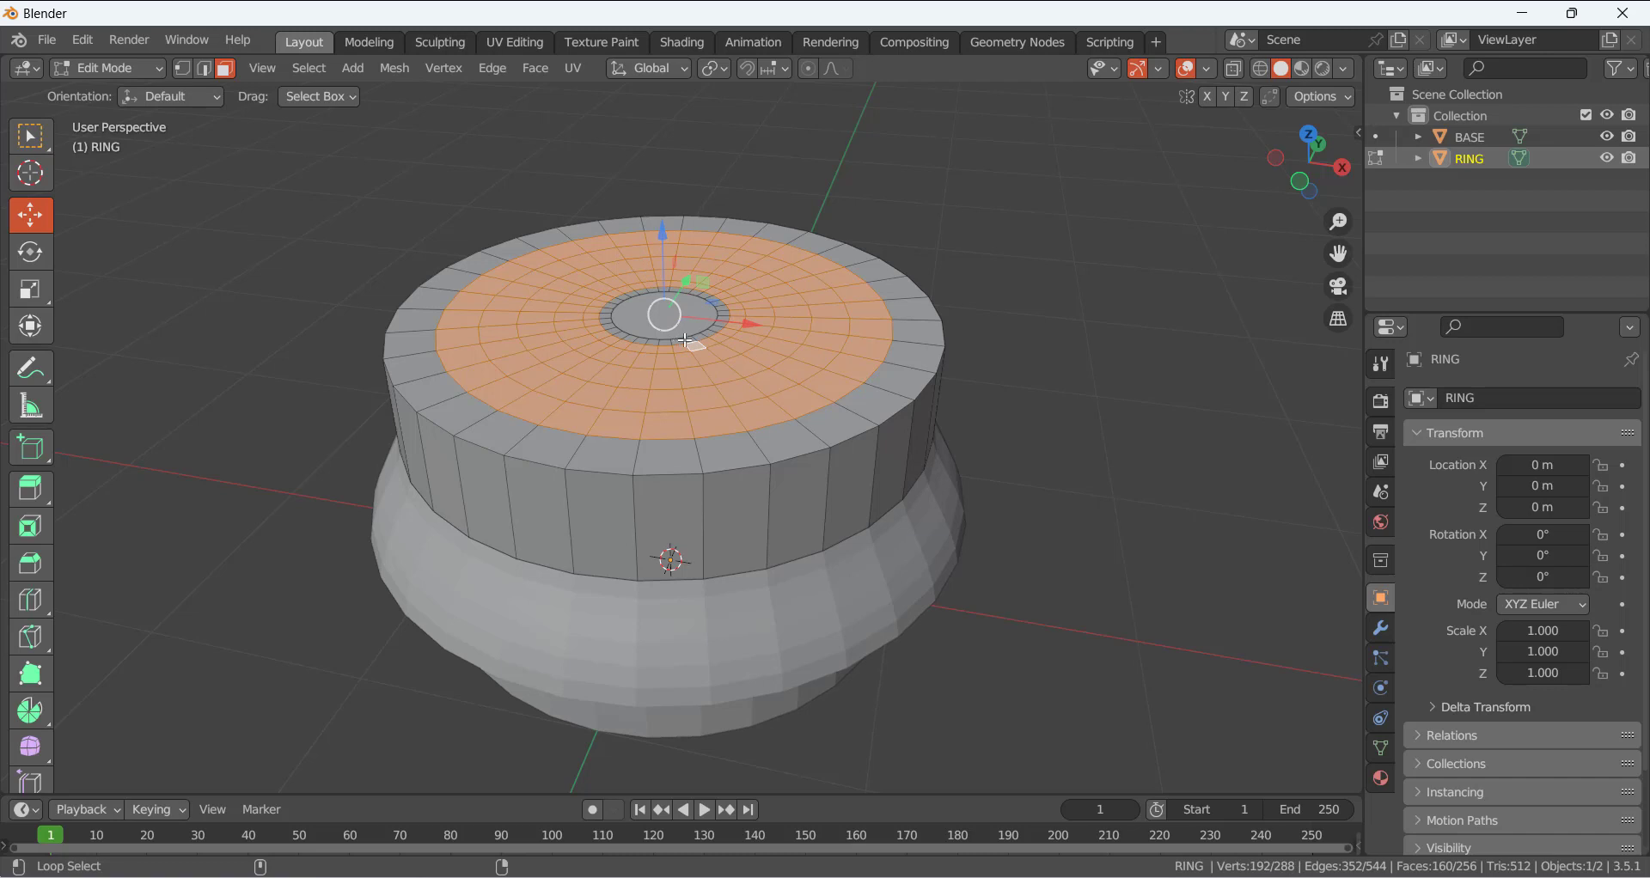
pyautogui.keyDown('alt'); pyautogui.keyDown('shift'); pyautogui.click(680, 341); pyautogui.keyUp('shift'); pyautogui.keyUp('alt')
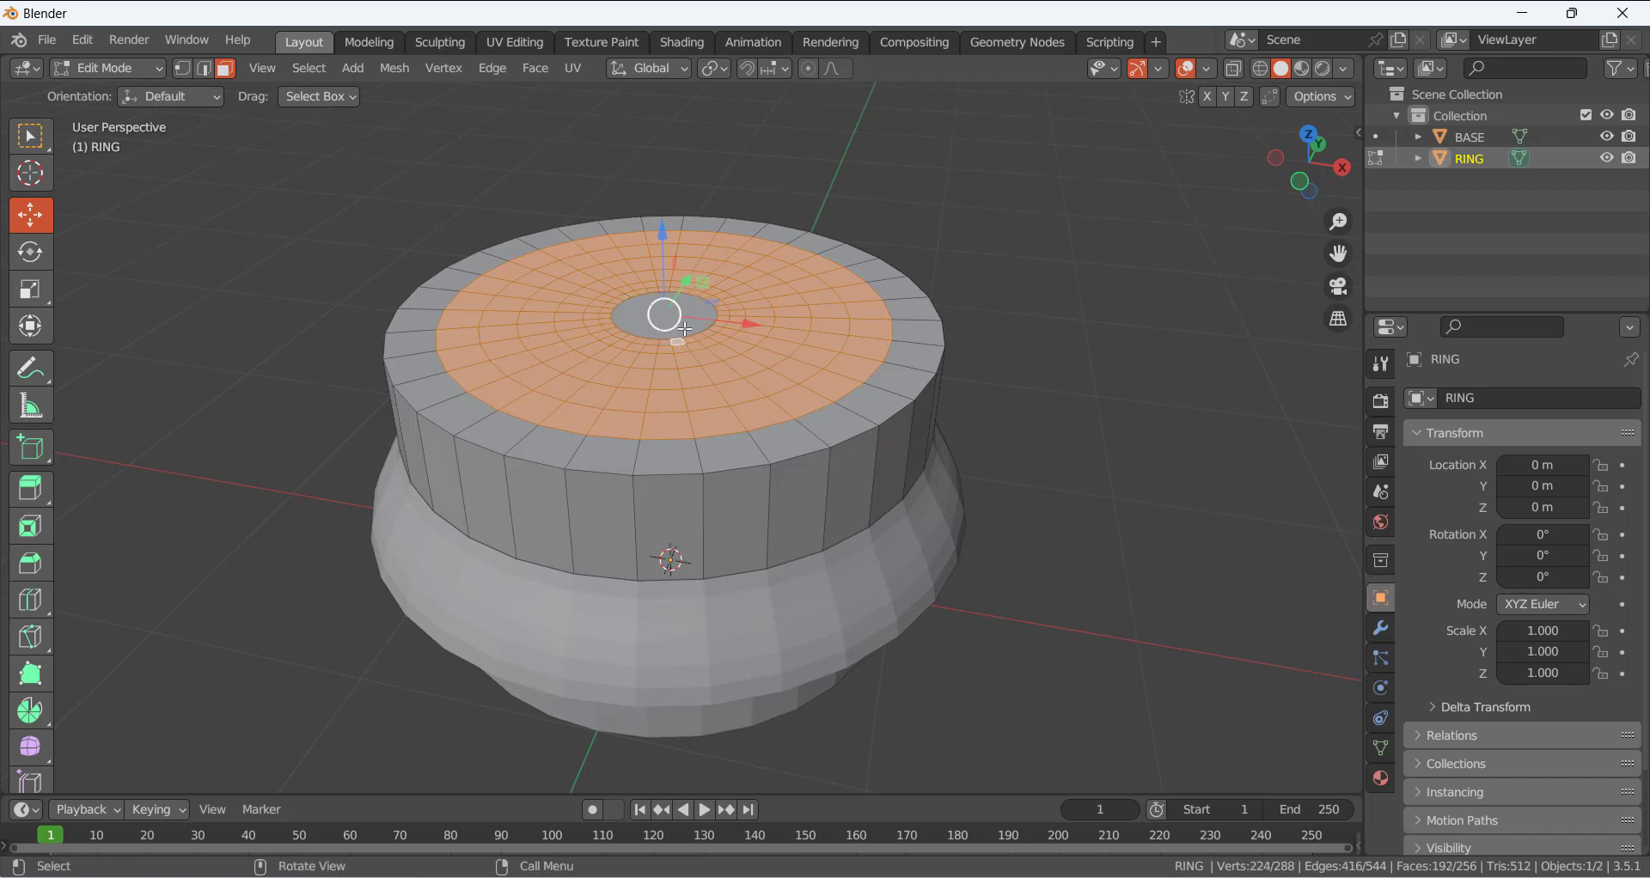
pyautogui.hotkey('alt', 'a')
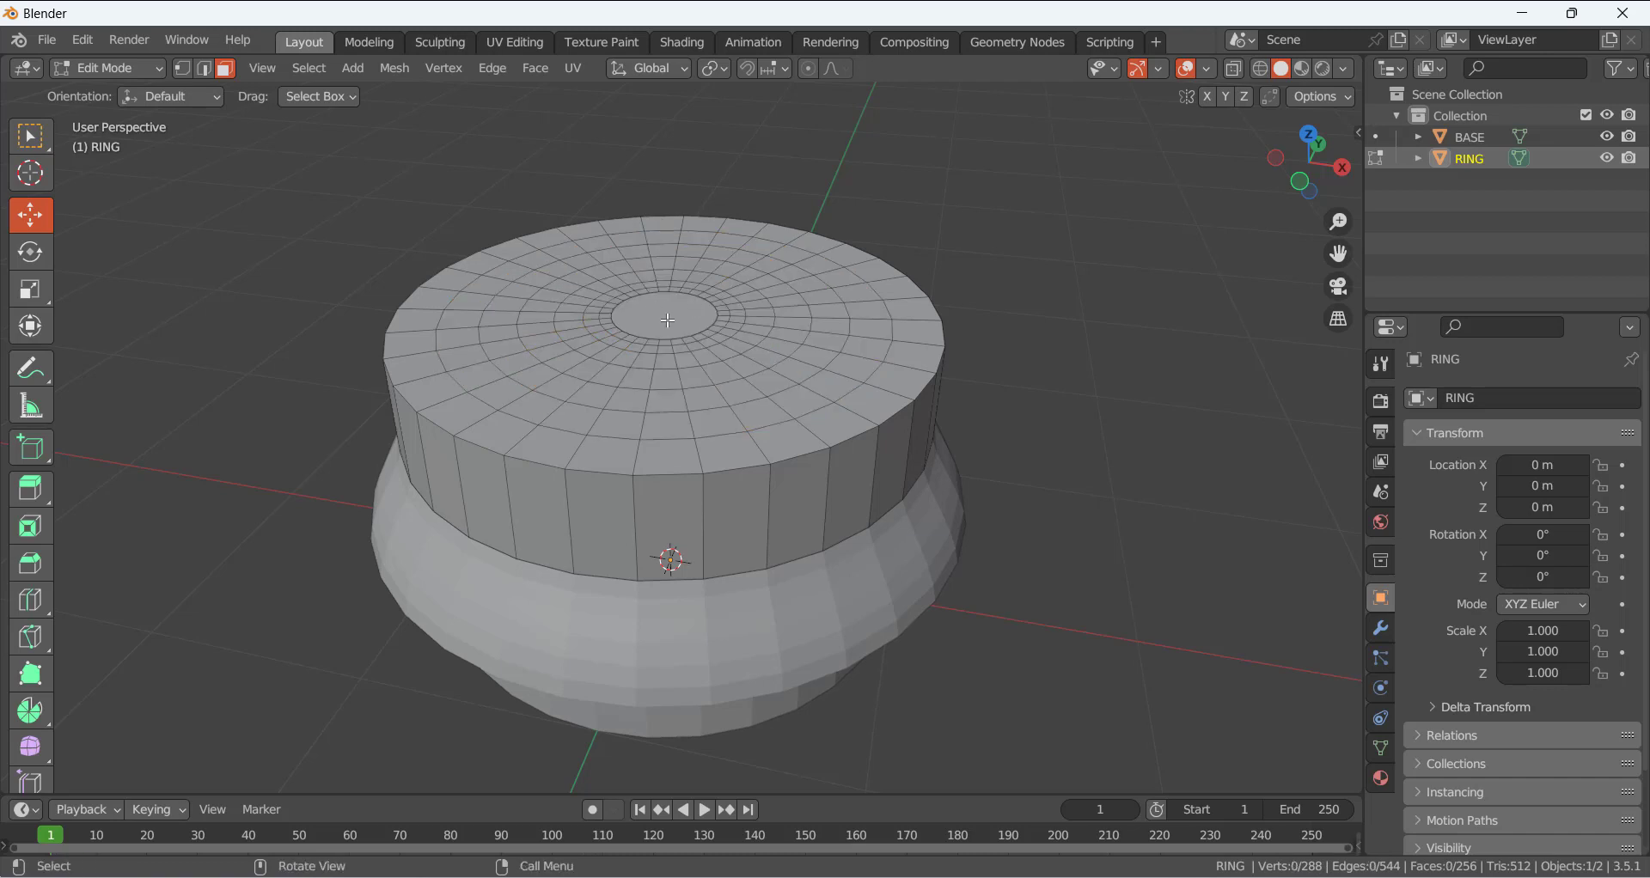
# - In edge select mode, scale the central opening's edge loop slightly inward and fill it with a face
pyautogui.moveTo(668, 320)
pyautogui.mouseDown(button='middle')
pyautogui.moveTo(669, 344)
pyautogui.moveTo(670, 304)
pyautogui.mouseUp(button='middle')
pyautogui.press('2')
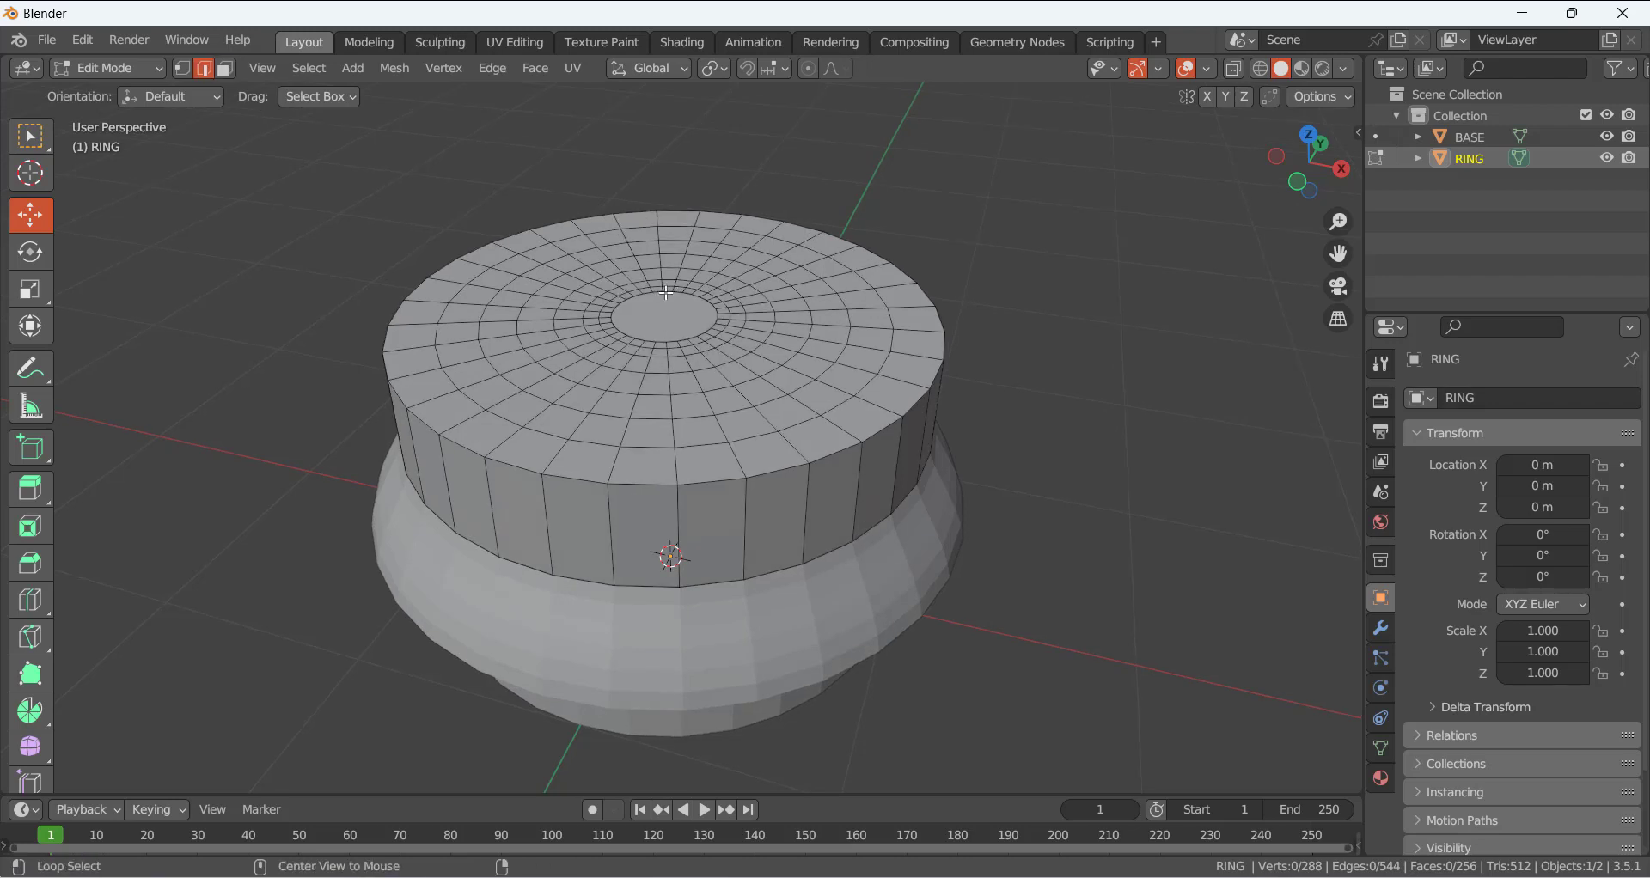
pyautogui.keyDown('alt'); pyautogui.click(666, 293); pyautogui.keyUp('alt')
pyautogui.press('s')
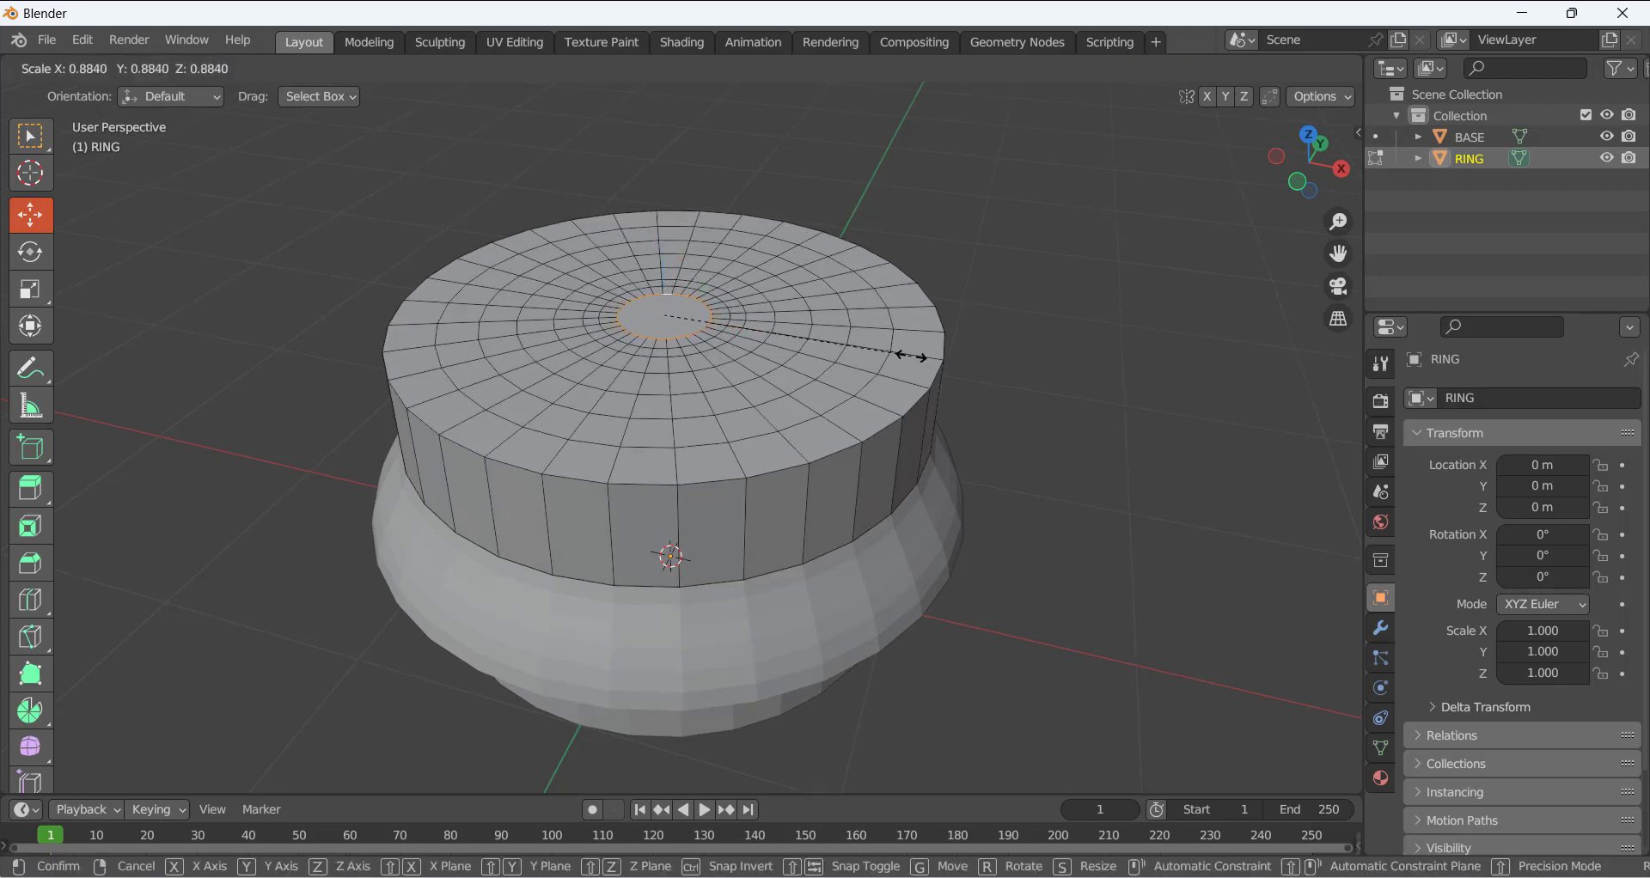
pyautogui.click(901, 353)
pyautogui.press('f')
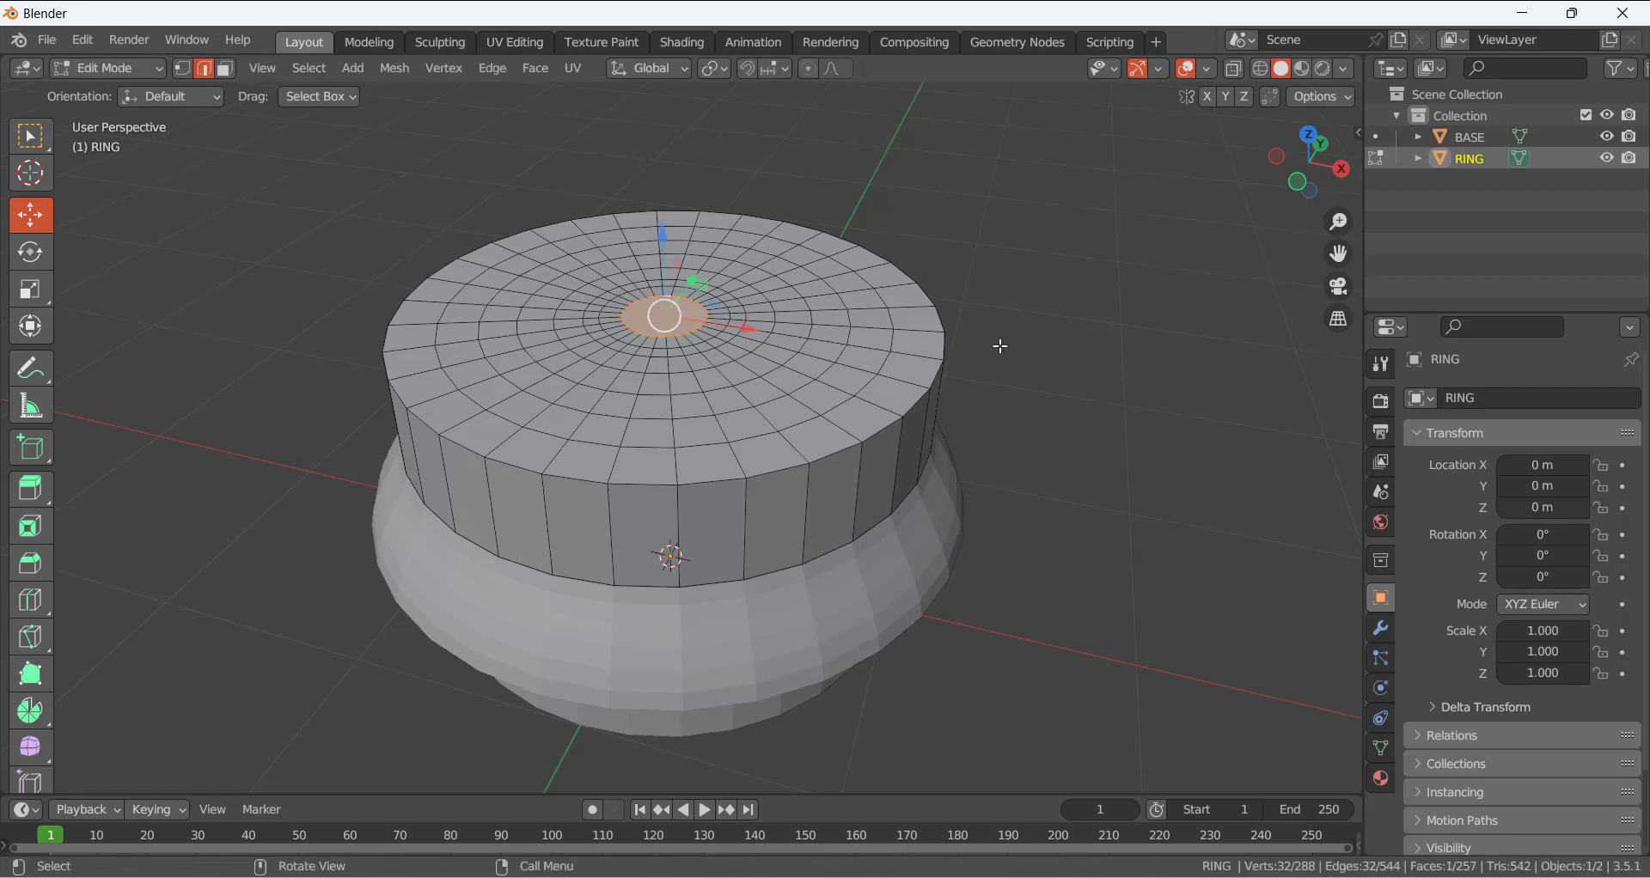
pyautogui.click(1106, 365)
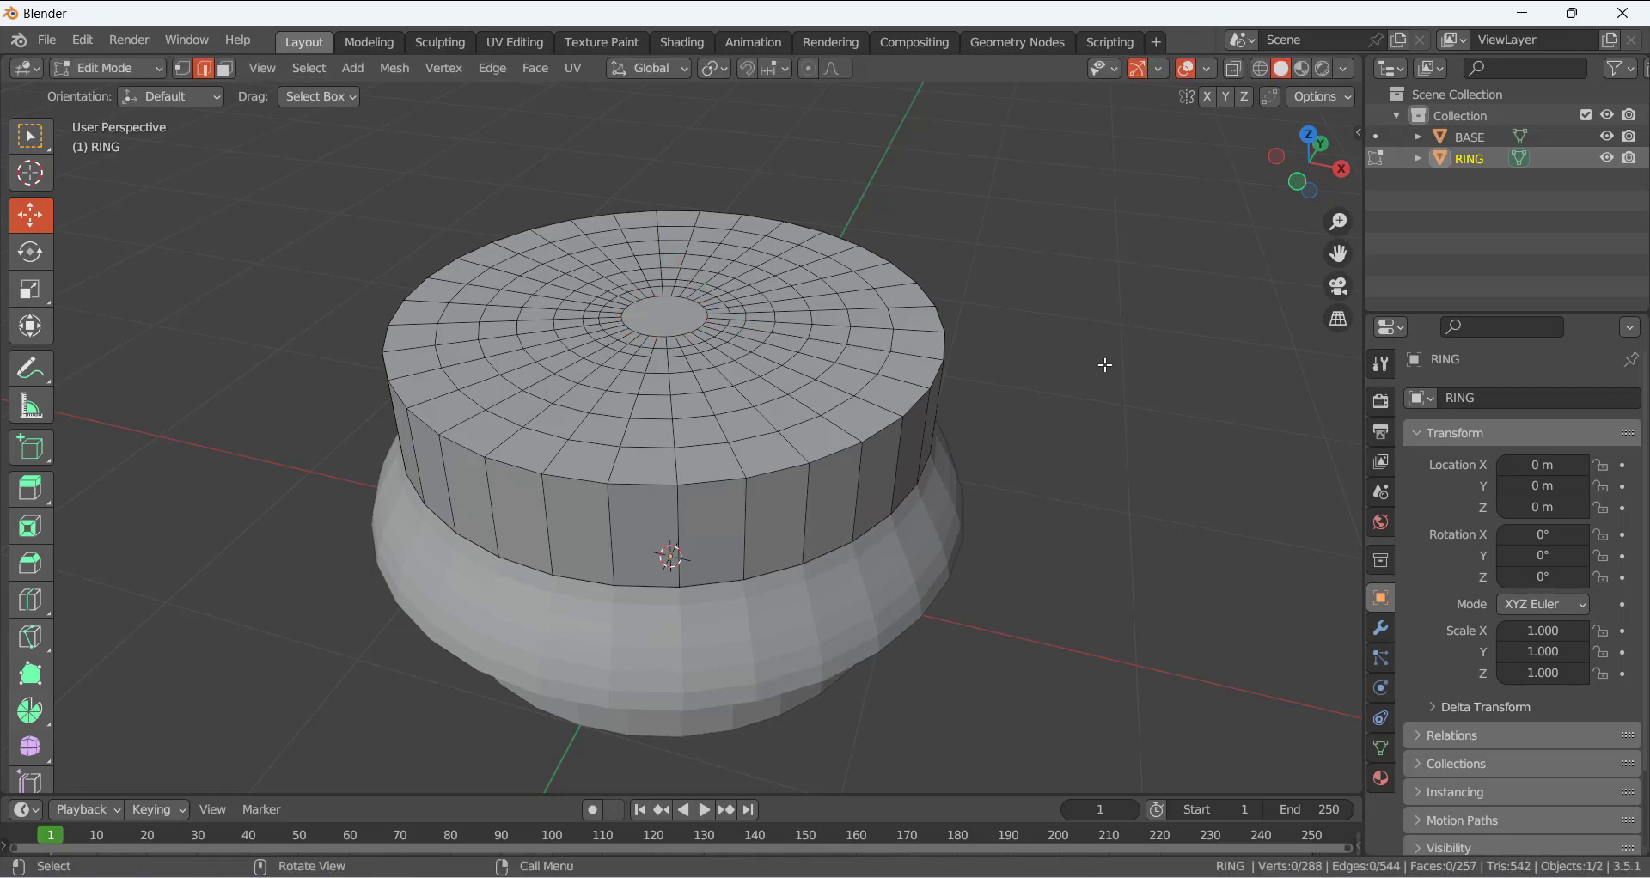
# - In face select mode, select the six inner face rings and the central face, and lower them along Z to recess the lid's top
pyautogui.press('3')
pyautogui.click(764, 417)
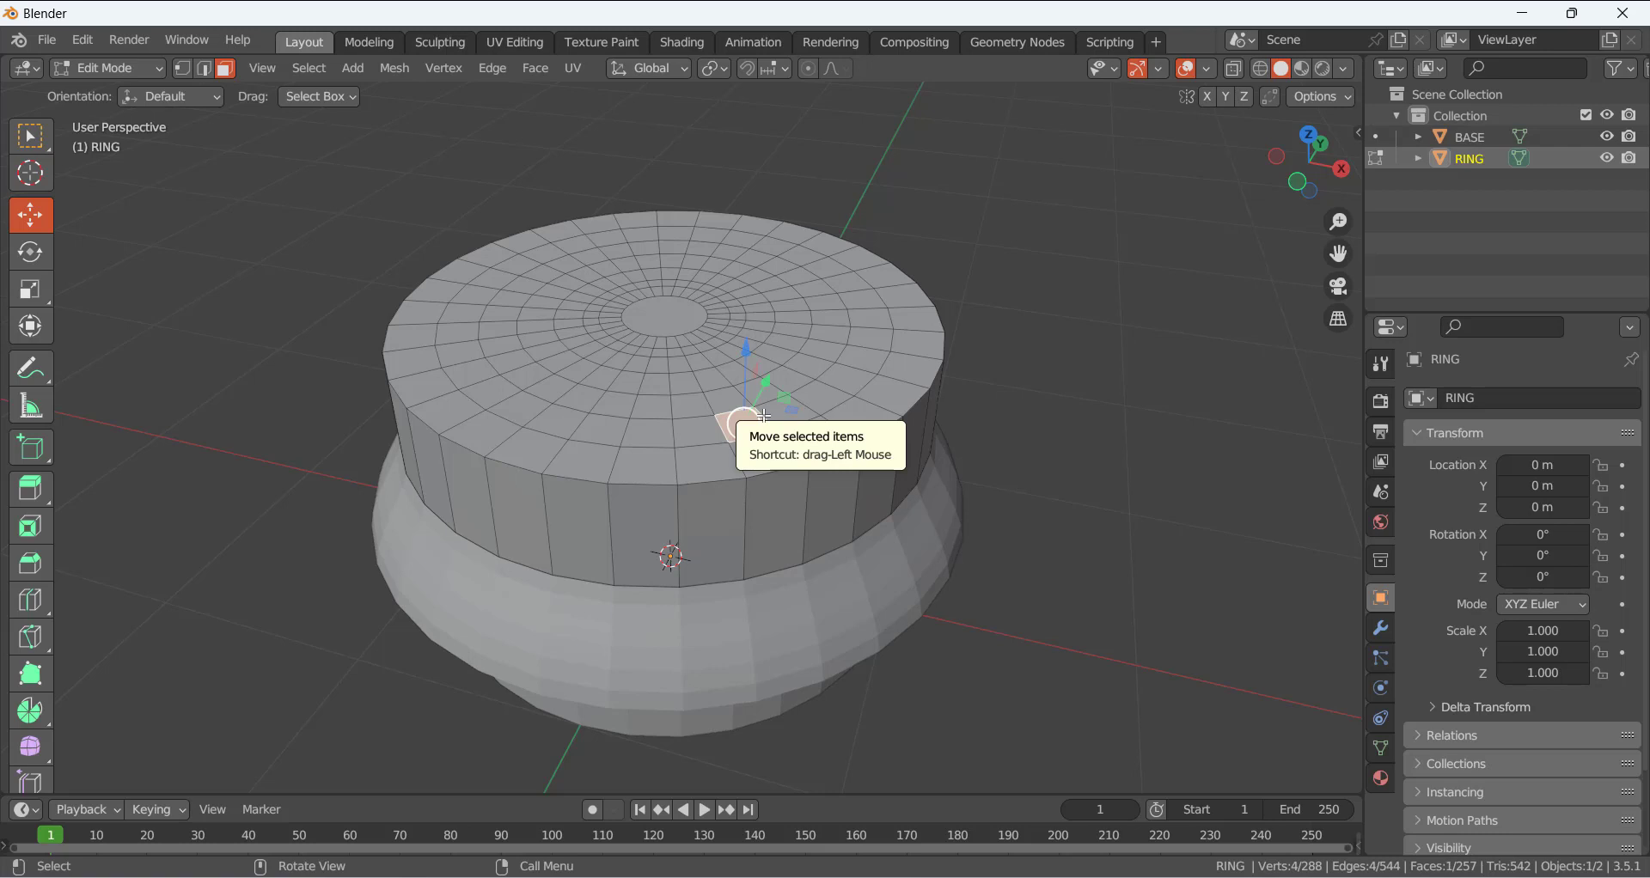
pyautogui.keyDown('alt'); pyautogui.click(764, 416); pyautogui.keyUp('alt')
pyautogui.keyDown('alt'); pyautogui.keyDown('shift'); pyautogui.click(743, 395); pyautogui.keyUp('shift'); pyautogui.keyUp('alt')
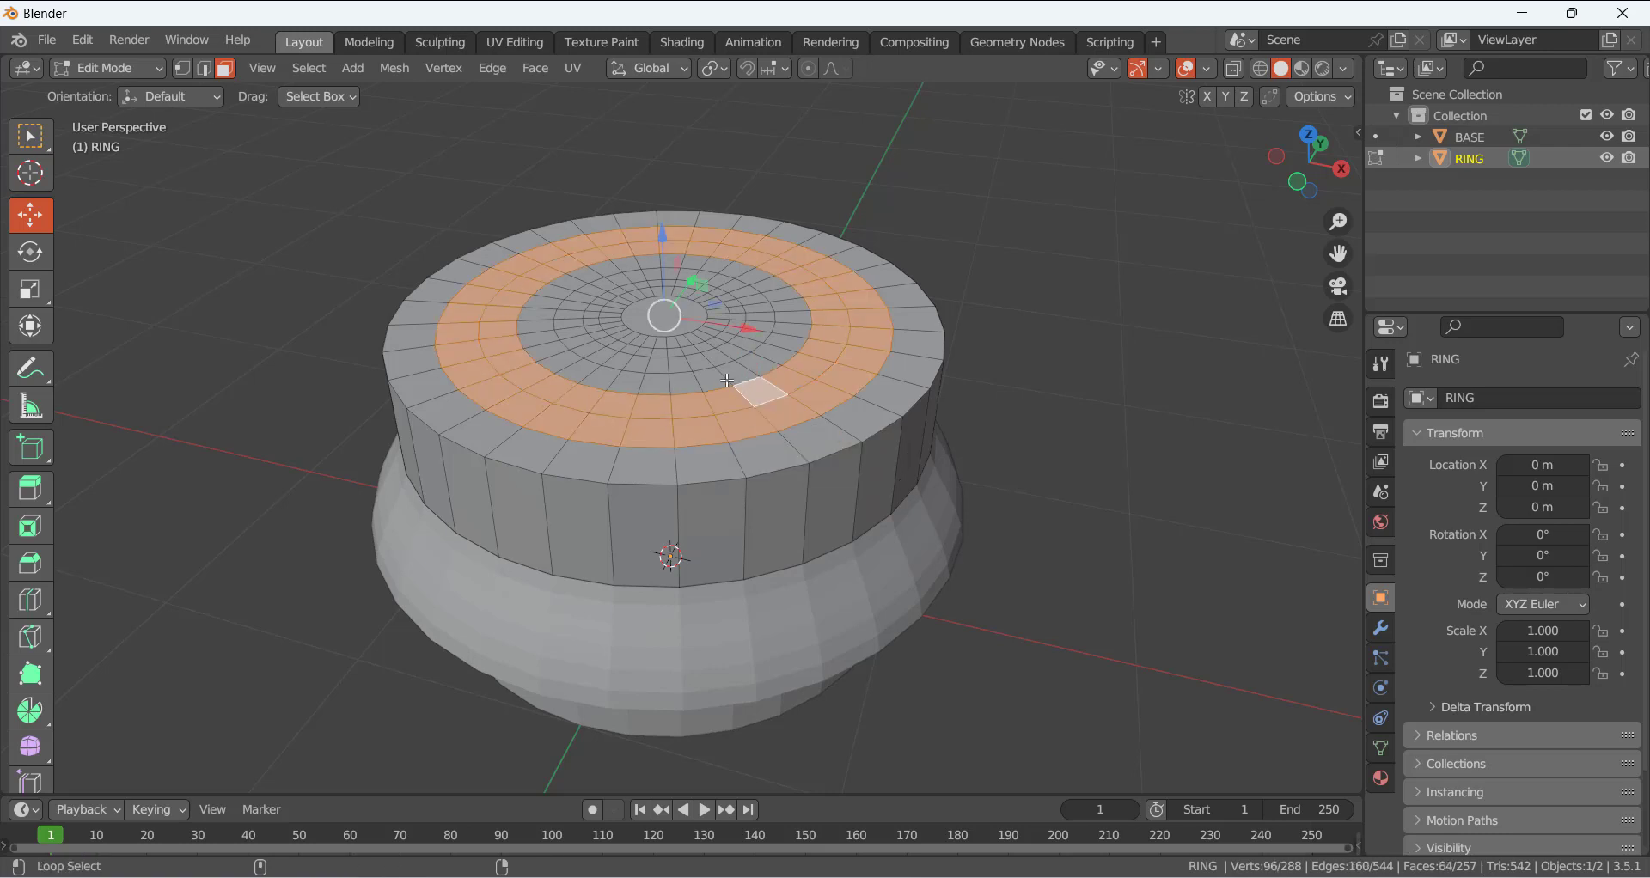
pyautogui.keyDown('alt'); pyautogui.keyDown('shift'); pyautogui.click(718, 369); pyautogui.keyUp('shift'); pyautogui.keyUp('alt')
pyautogui.keyDown('alt'); pyautogui.keyDown('shift'); pyautogui.click(707, 359); pyautogui.keyUp('shift'); pyautogui.keyUp('alt')
pyautogui.keyDown('alt'); pyautogui.keyDown('shift'); pyautogui.click(697, 348); pyautogui.keyUp('shift'); pyautogui.keyUp('alt')
pyautogui.keyDown('alt'); pyautogui.keyDown('shift'); pyautogui.click(688, 338); pyautogui.keyUp('shift'); pyautogui.keyUp('alt')
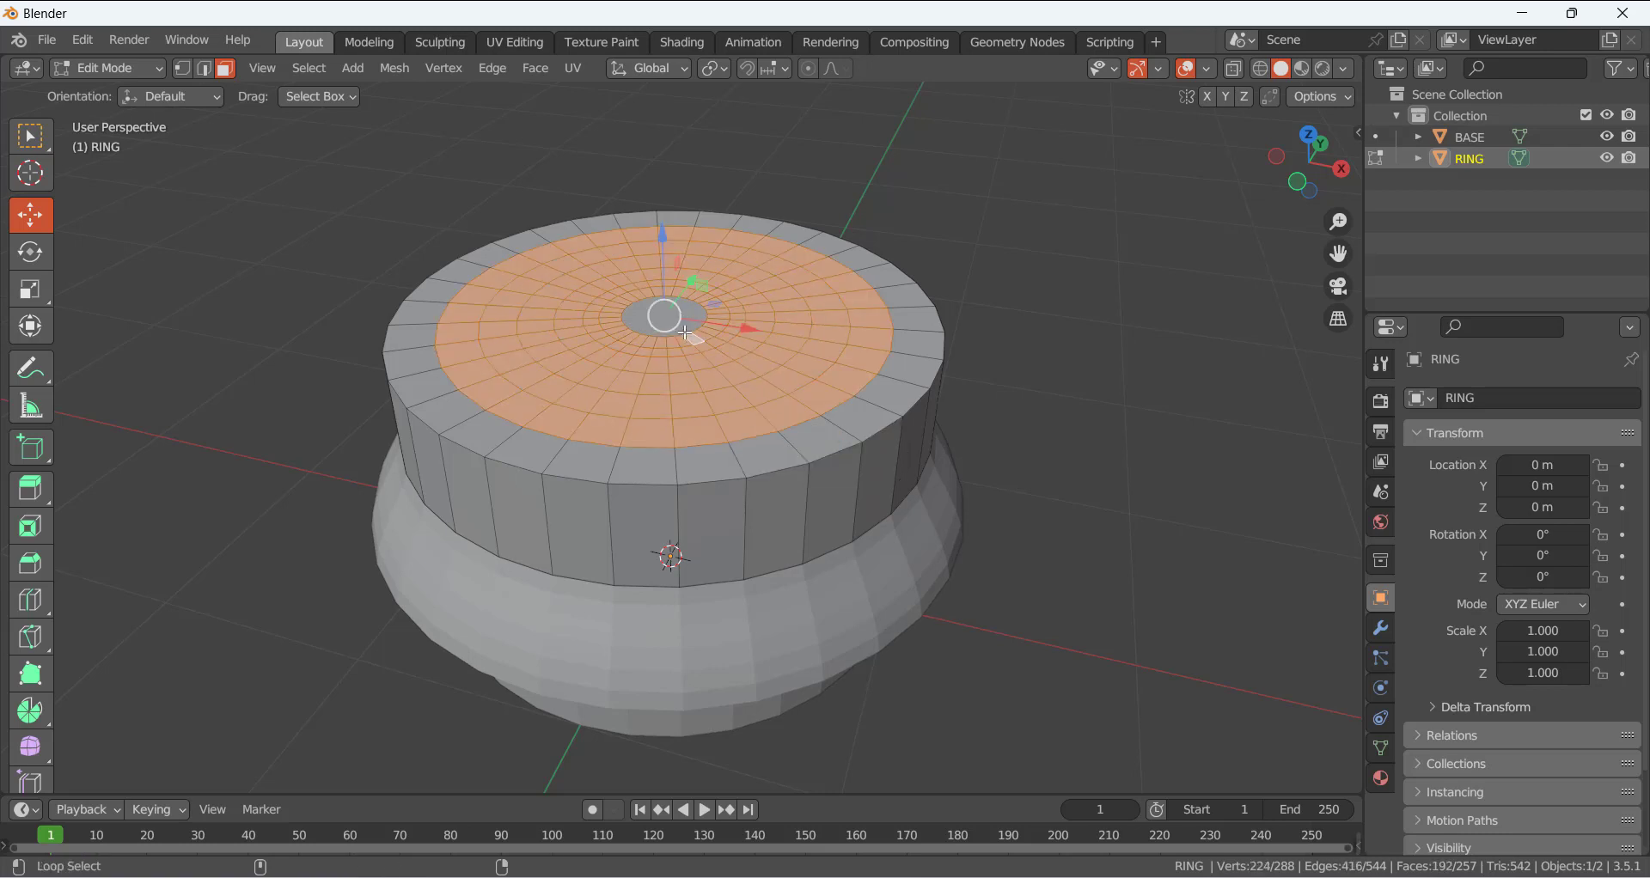
pyautogui.keyDown('shift'); pyautogui.click(683, 324); pyautogui.keyUp('shift')
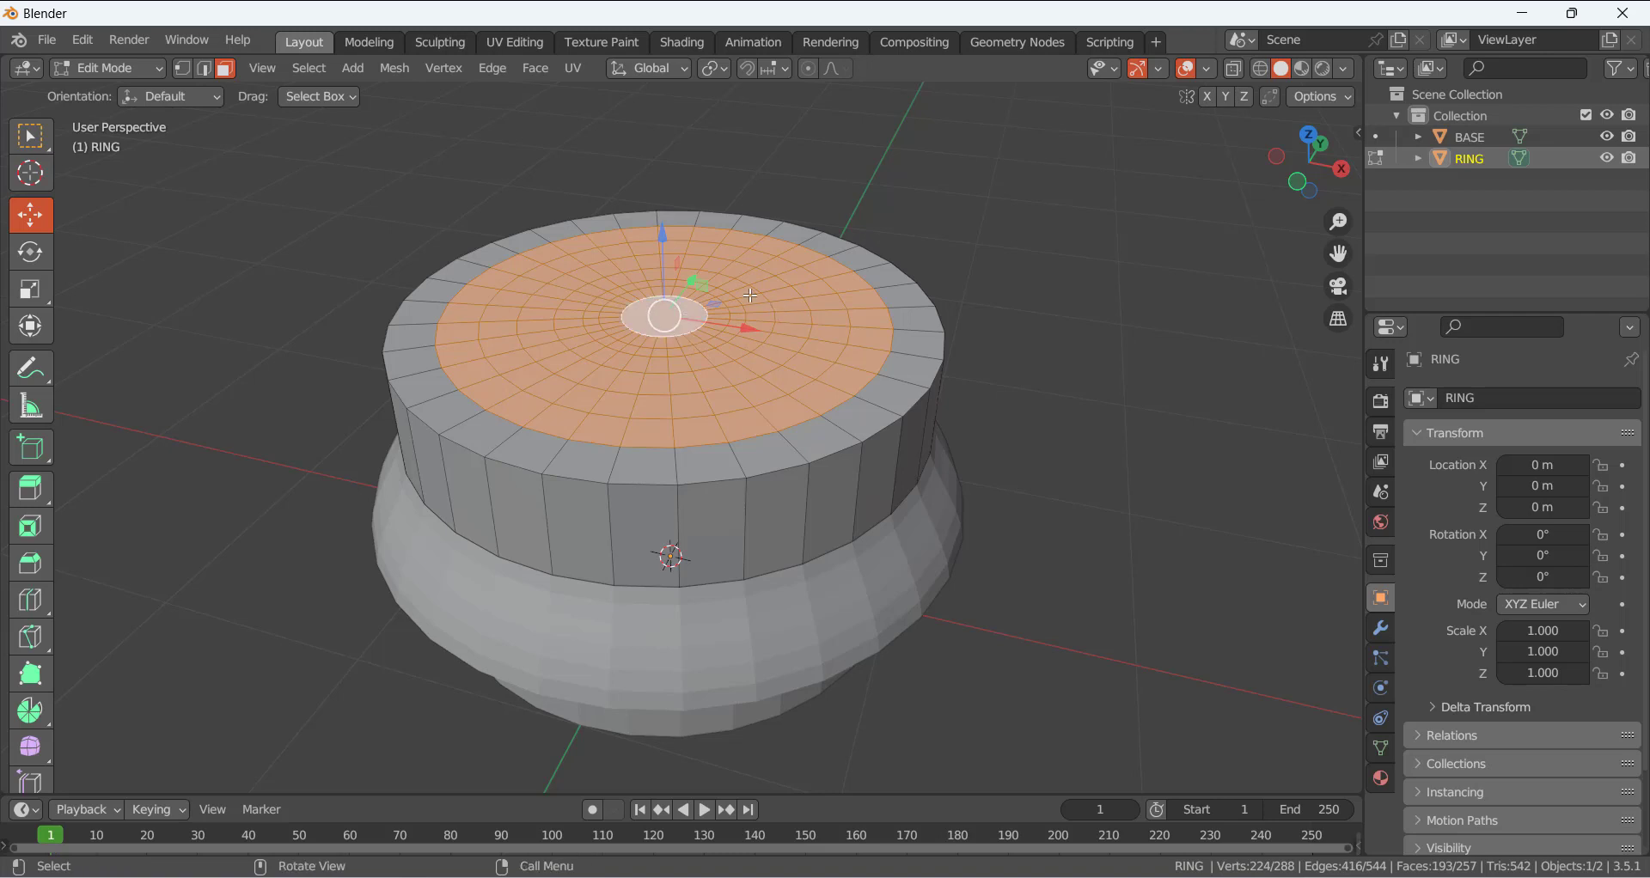
pyautogui.moveTo(662, 232); pyautogui.dragTo(679, 260)
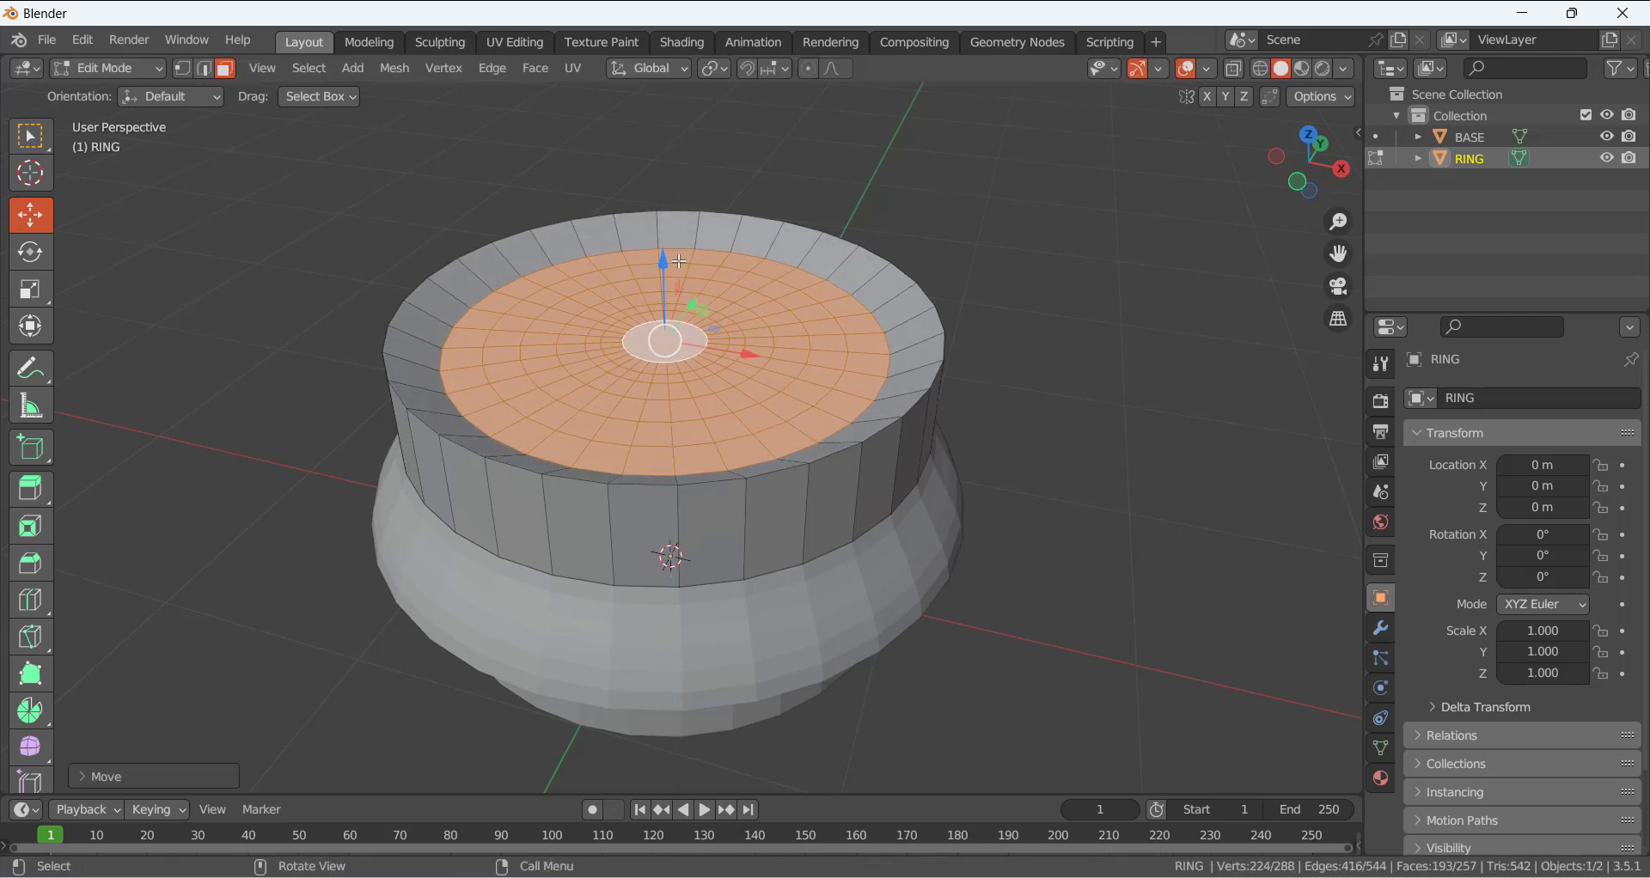
pyautogui.moveTo(911, 302); pyautogui.dragTo(847, 280, button='middle')
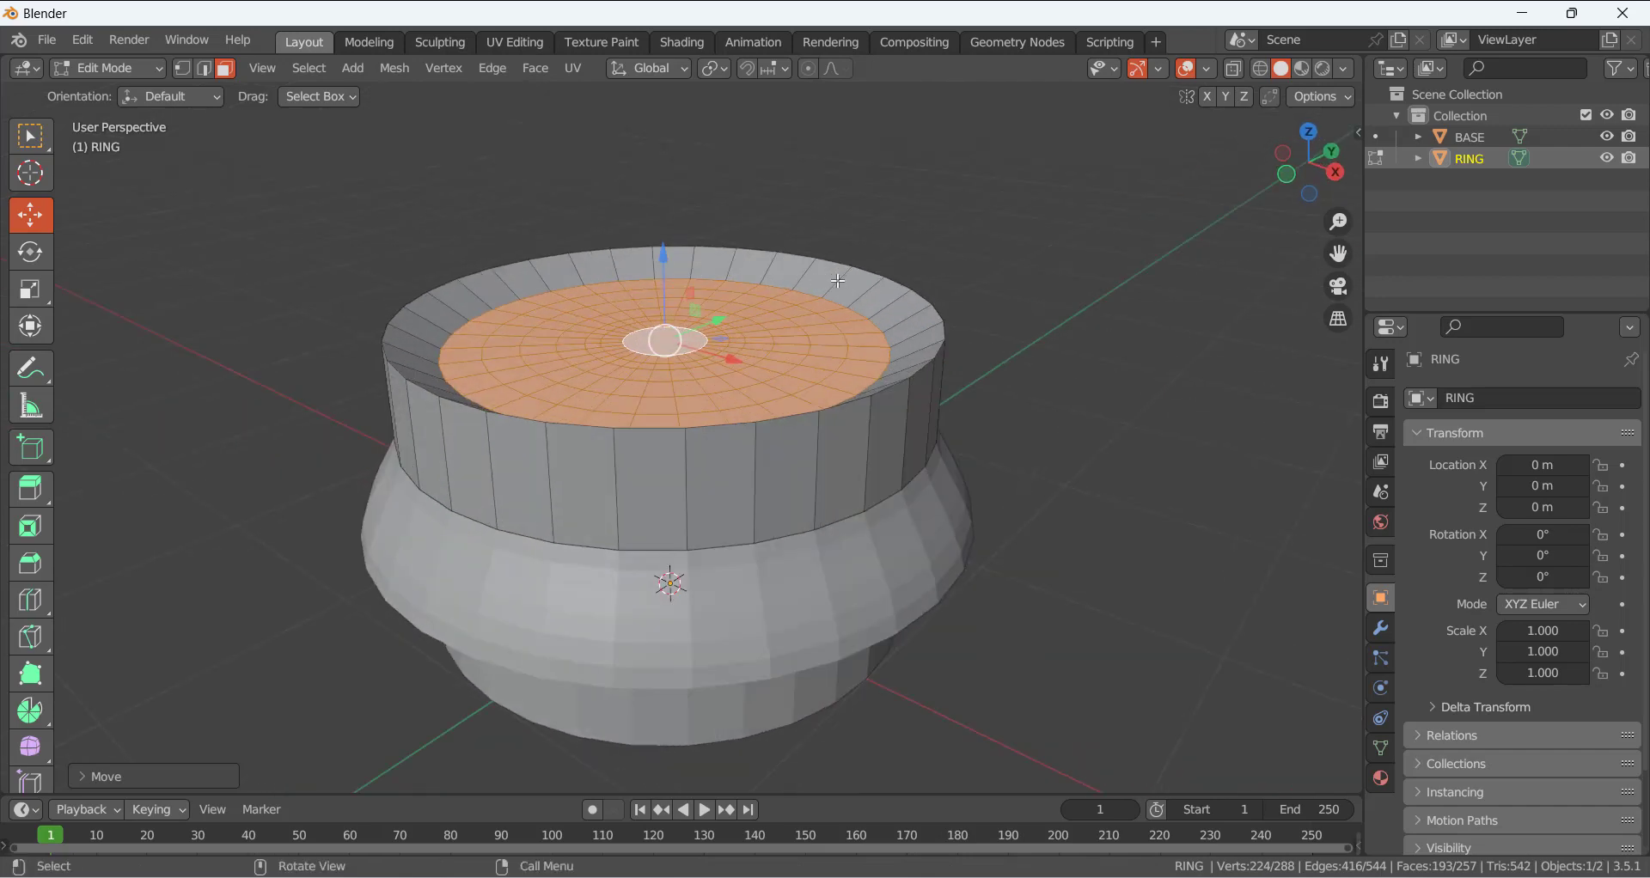
pyautogui.click(1026, 296)
# - Inset the lid's central face twice, the first time by about 0.06 m
pyautogui.moveTo(735, 303); pyautogui.dragTo(701, 328, button='middle')
pyautogui.scroll(2, 691, 327)
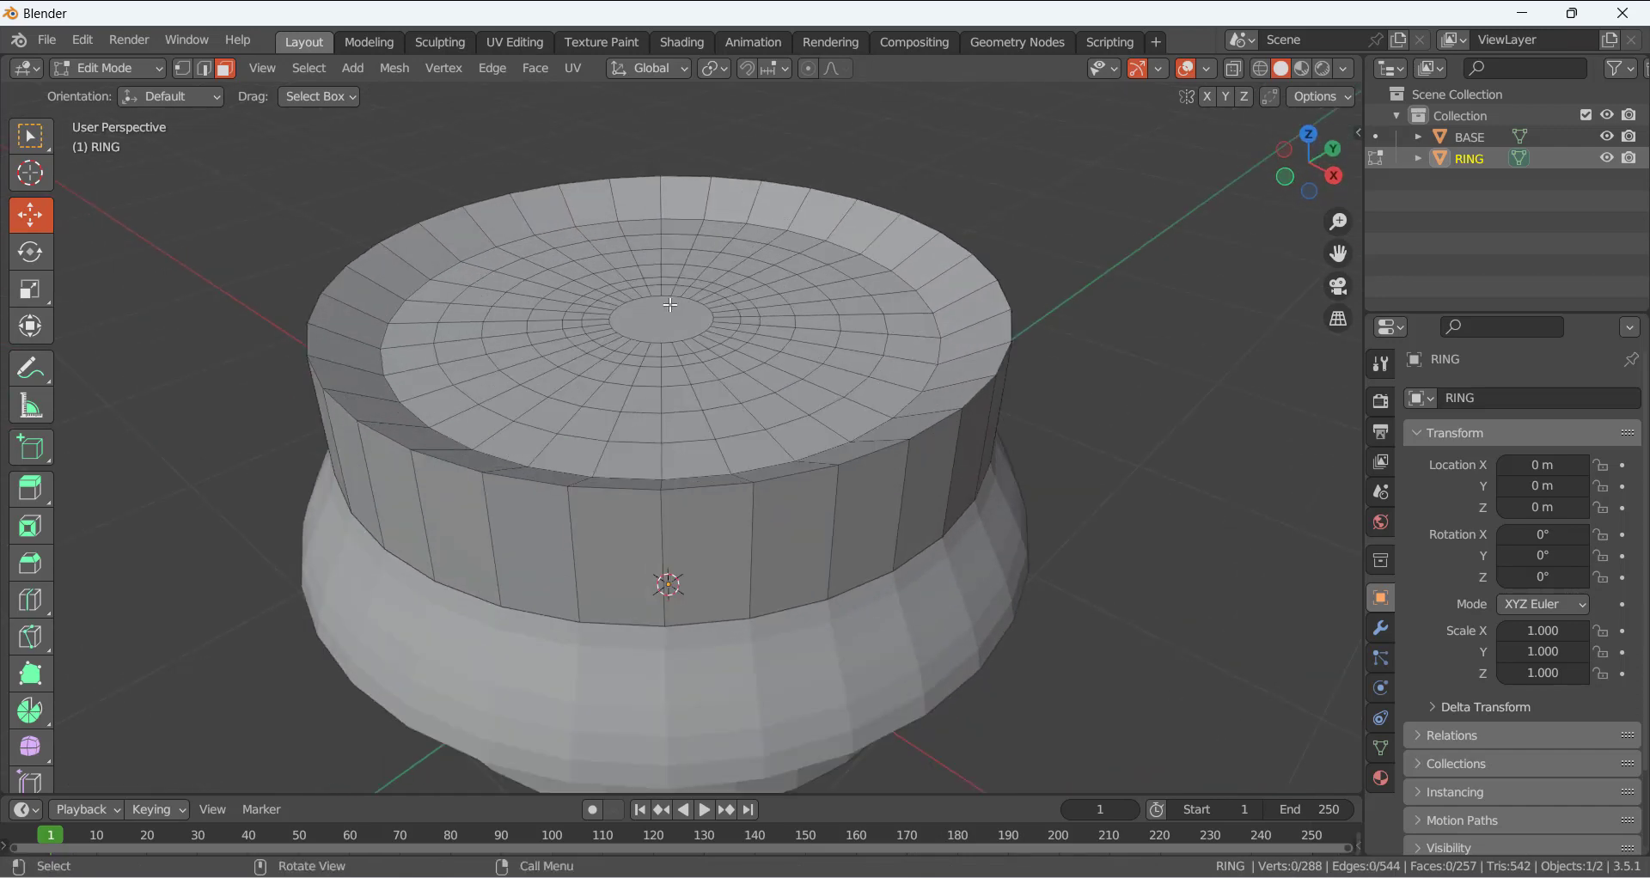
pyautogui.click(685, 323)
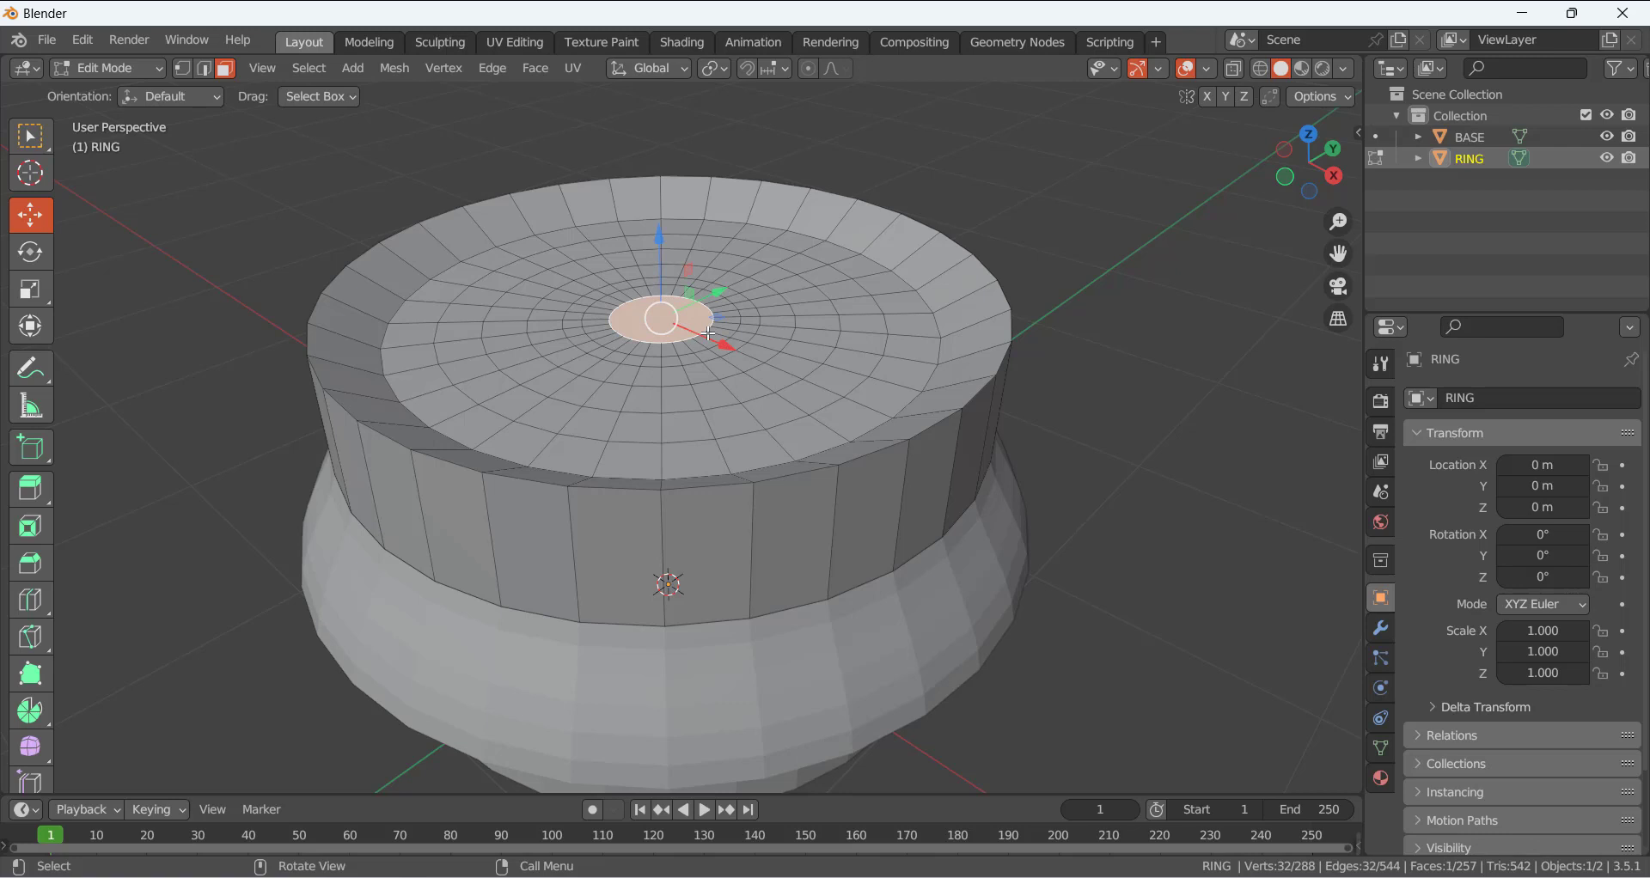
pyautogui.click(1101, 269)
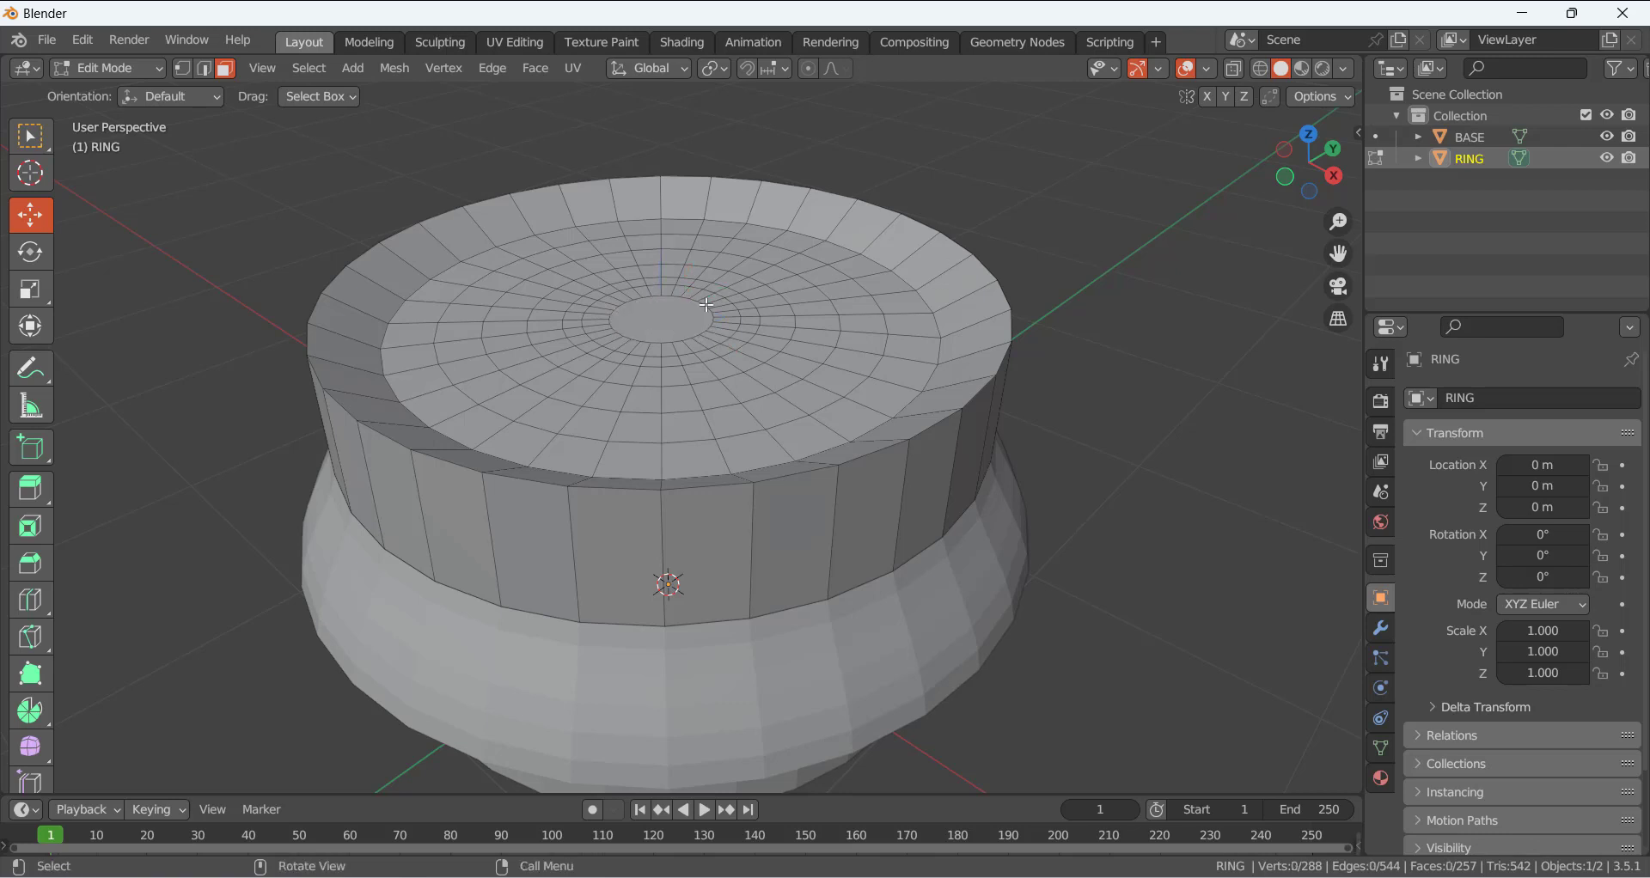
pyautogui.click(673, 311)
pyautogui.press('i')
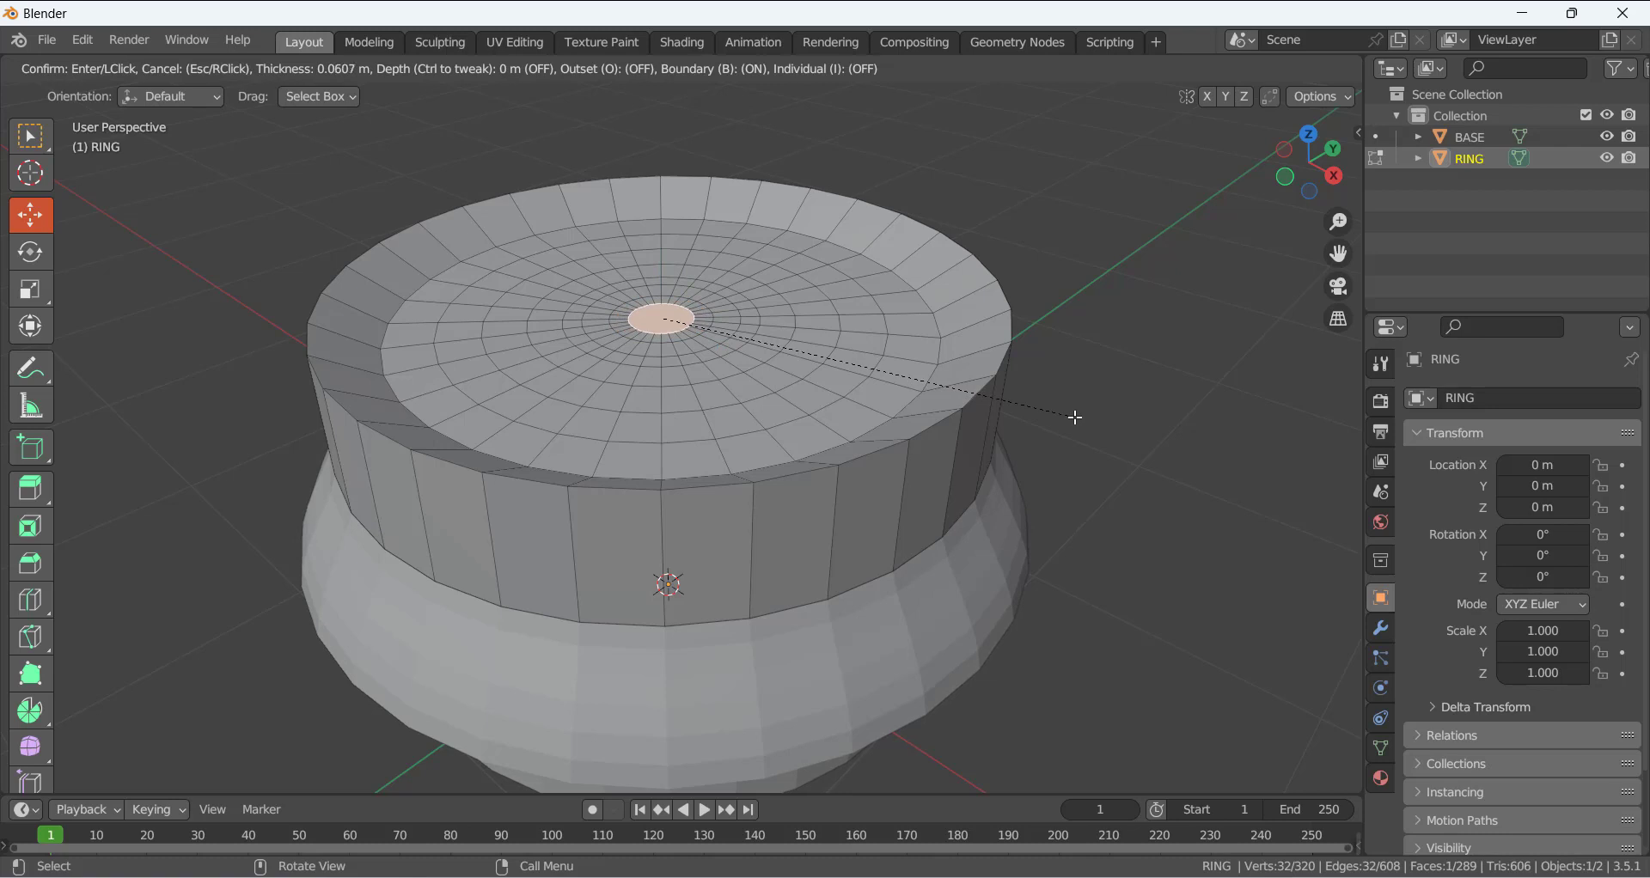
pyautogui.click(1076, 417)
pyautogui.press('i')
pyautogui.click(1085, 424)
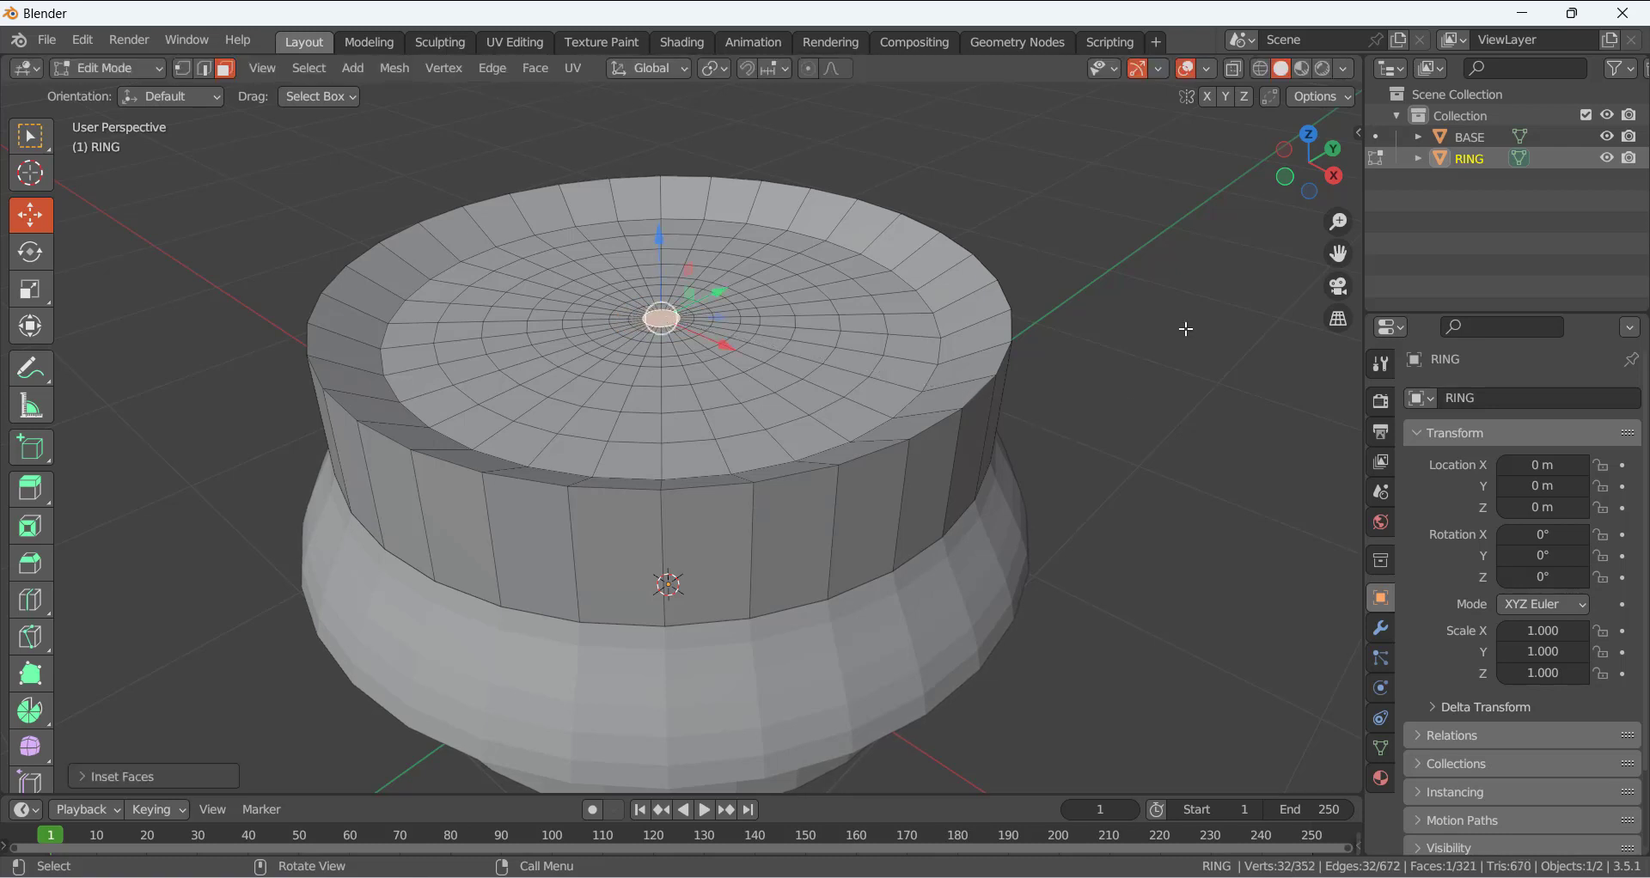
# - Enable proportional editing with Sphere falloff and raise the central face along Z to shape the recessed top into a dome
pyautogui.click(838, 68)
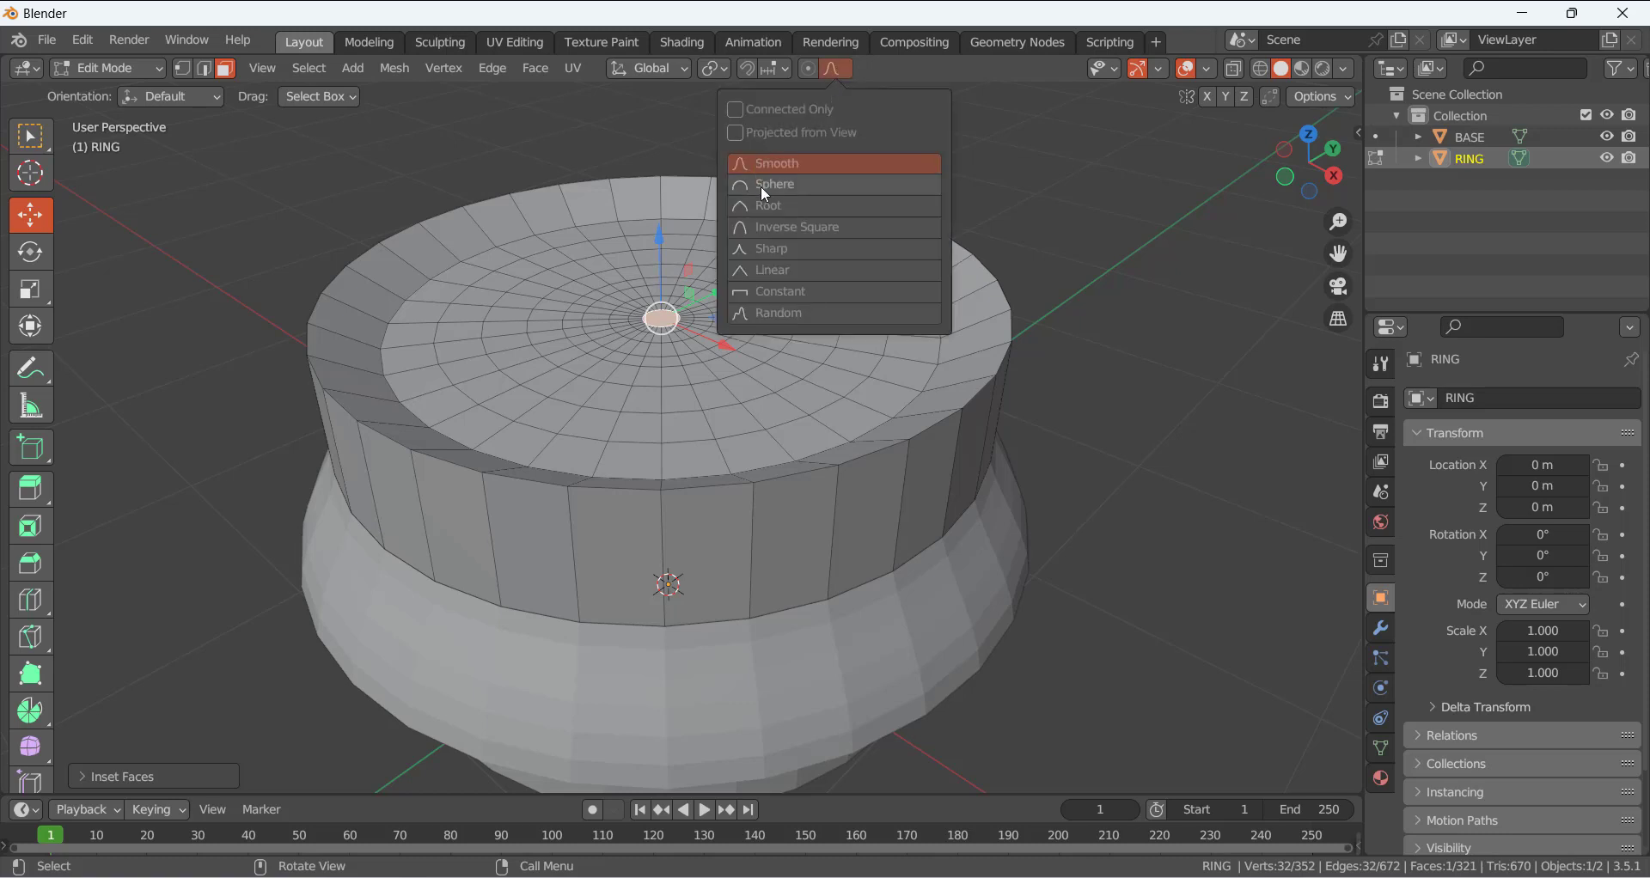
pyautogui.click(808, 69)
pyautogui.click(842, 75)
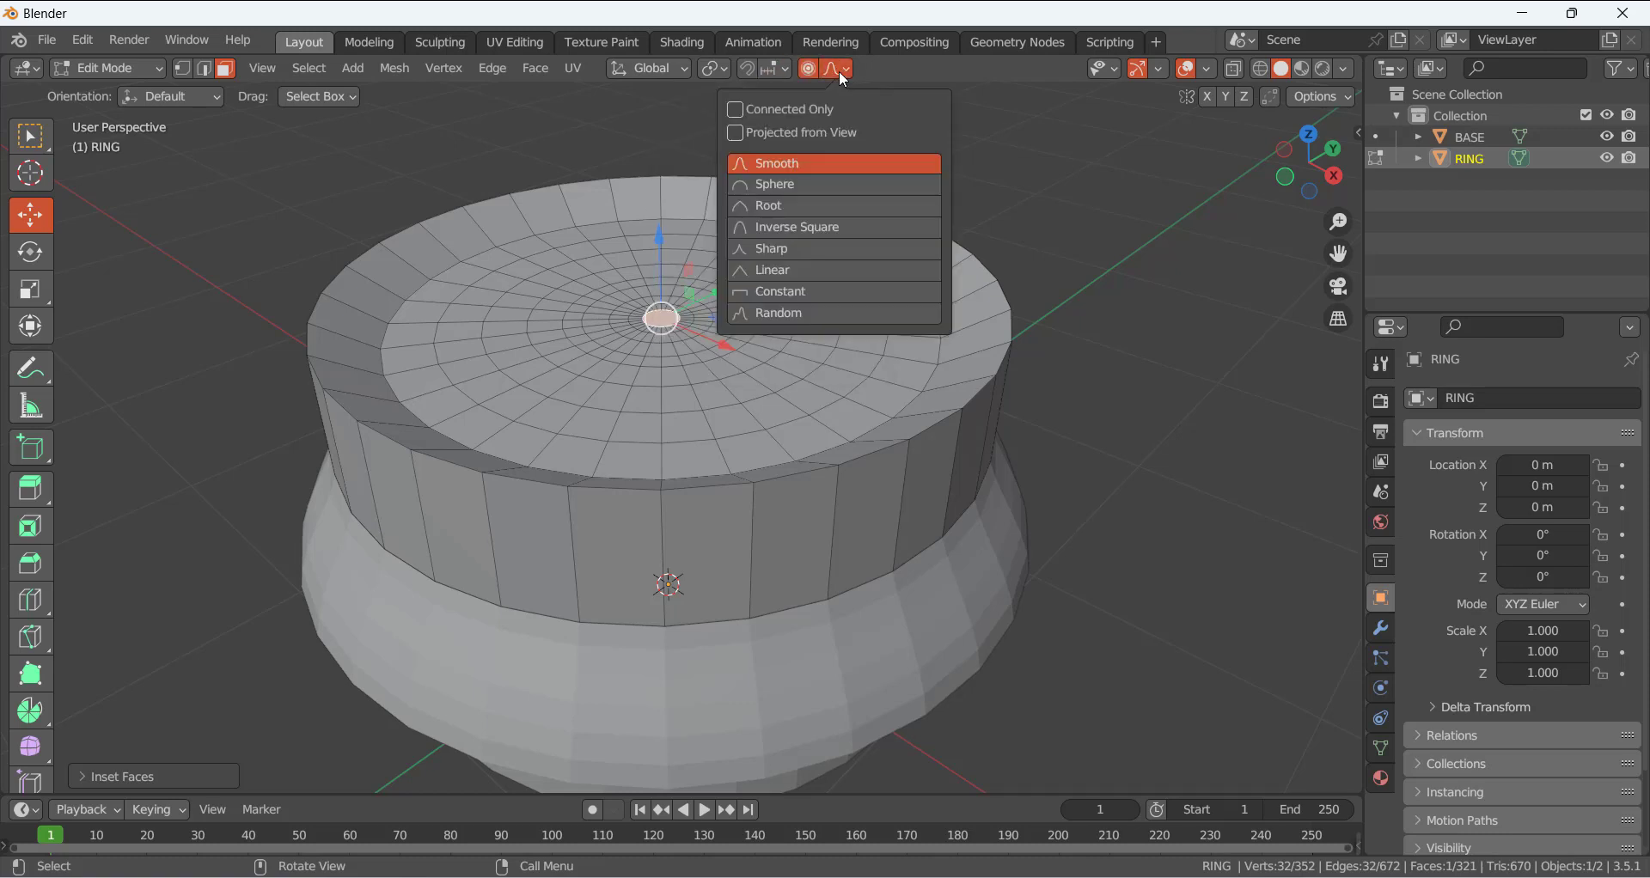
pyautogui.click(777, 184)
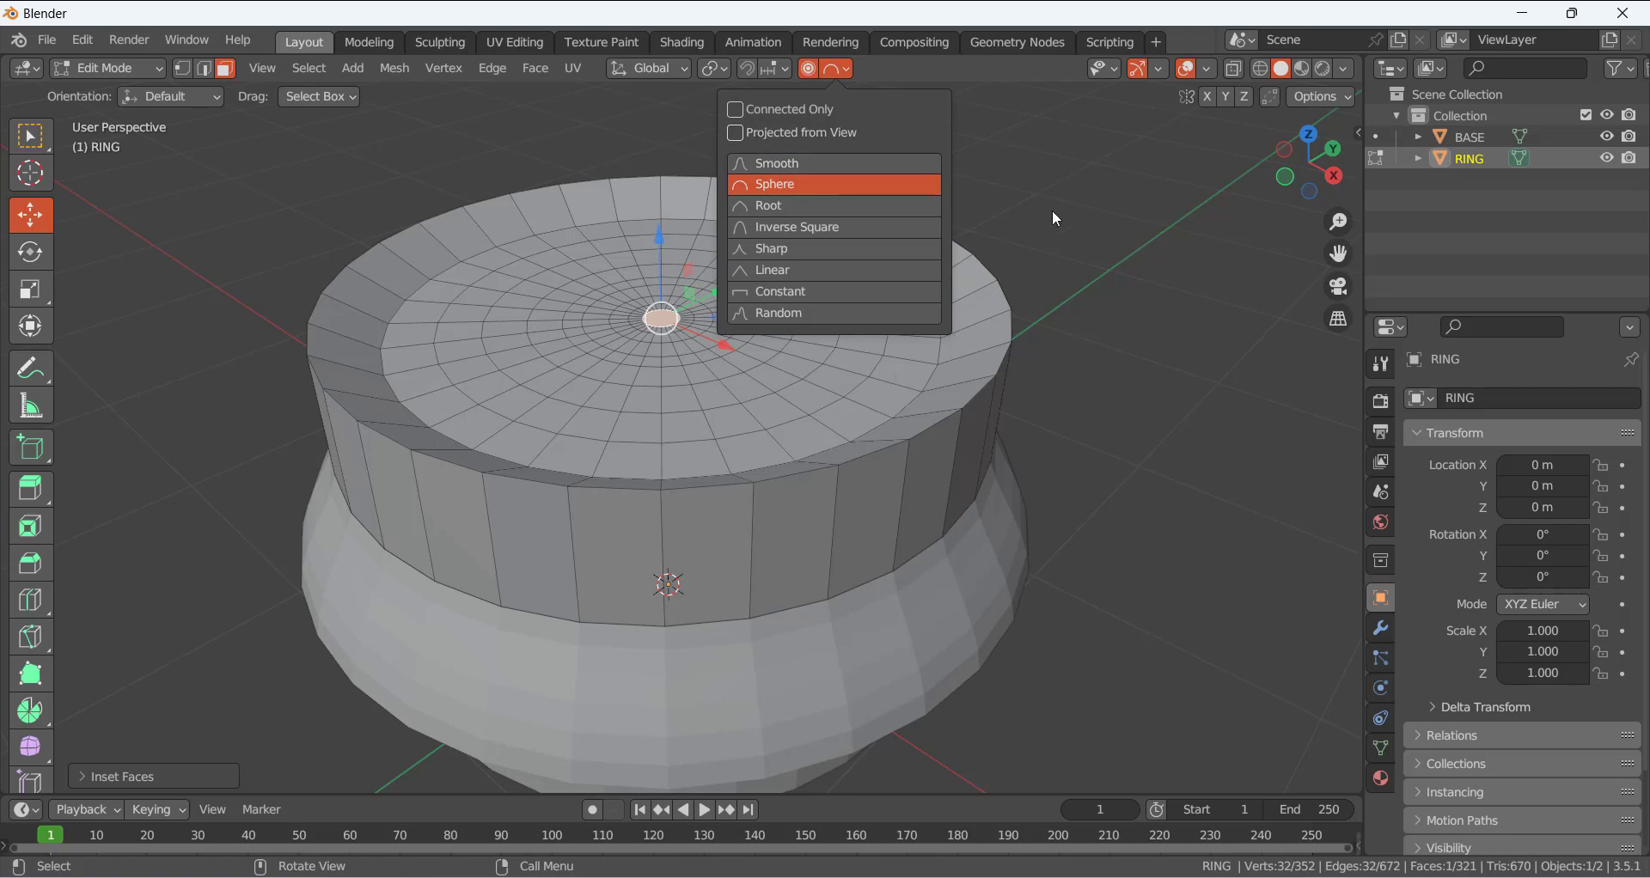
pyautogui.moveTo(668, 238); pyautogui.dragTo(659, 168)
# - Add the three face rings around the dome's central face to the selection, disable proportional editing, and raise them along Z as a step
pyautogui.moveTo(605, 304); pyautogui.dragTo(666, 371, button='middle')
pyautogui.scroll(2, 679, 274)
pyautogui.scroll(3, 666, 370)
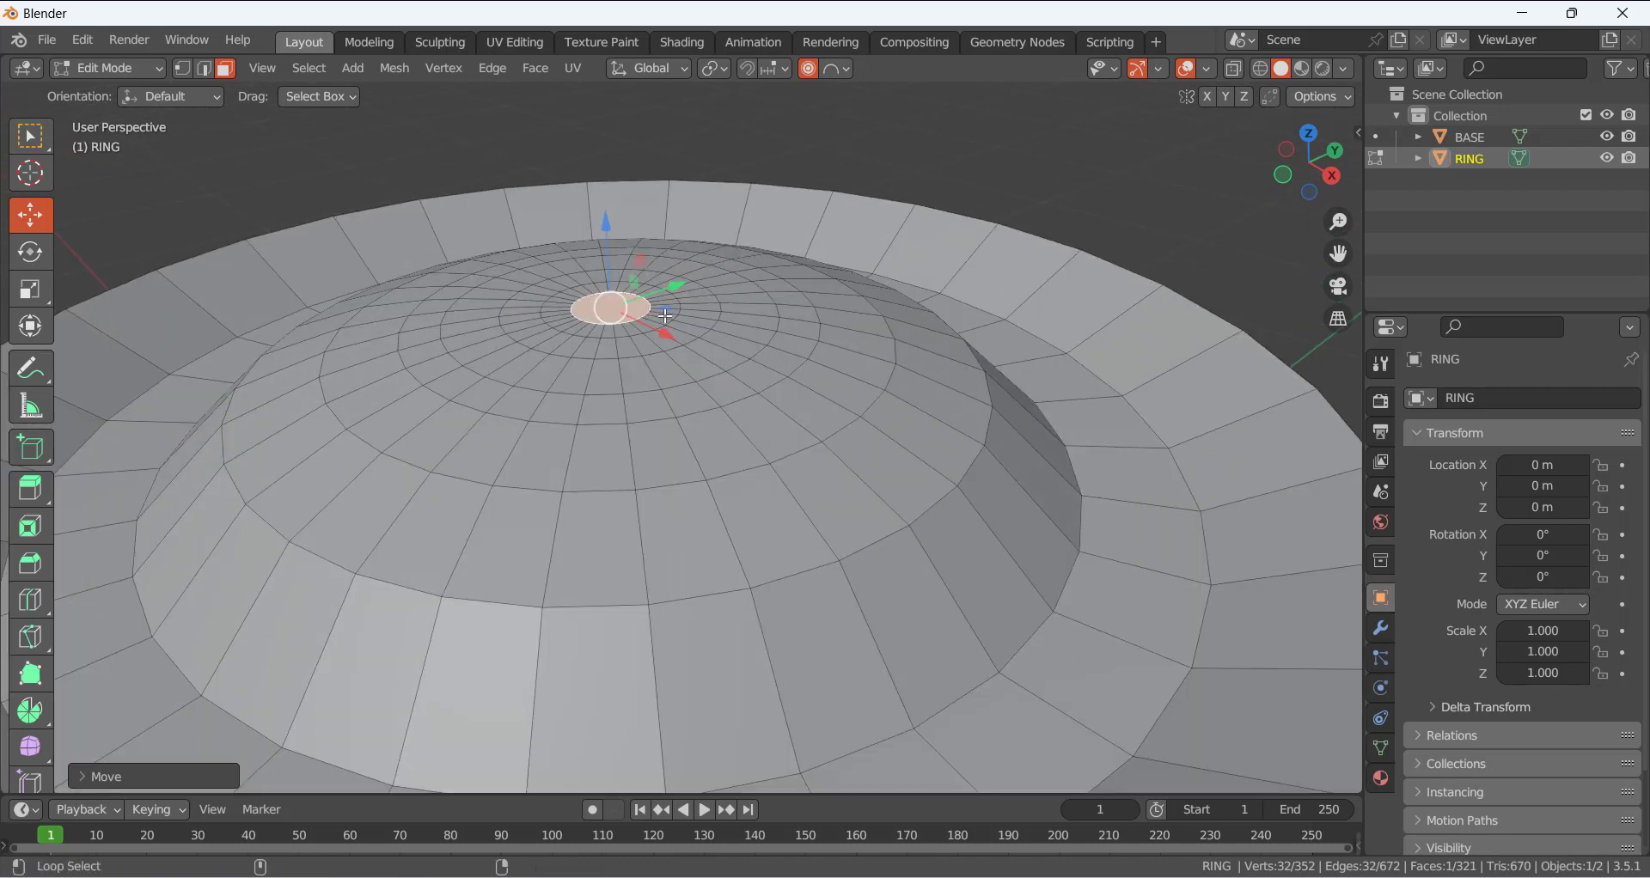
pyautogui.keyDown('alt'); pyautogui.keyDown('shift'); pyautogui.click(667, 316); pyautogui.keyUp('shift'); pyautogui.keyUp('alt')
pyautogui.keyDown('alt'); pyautogui.keyDown('shift'); pyautogui.click(684, 325); pyautogui.keyUp('shift'); pyautogui.keyUp('alt')
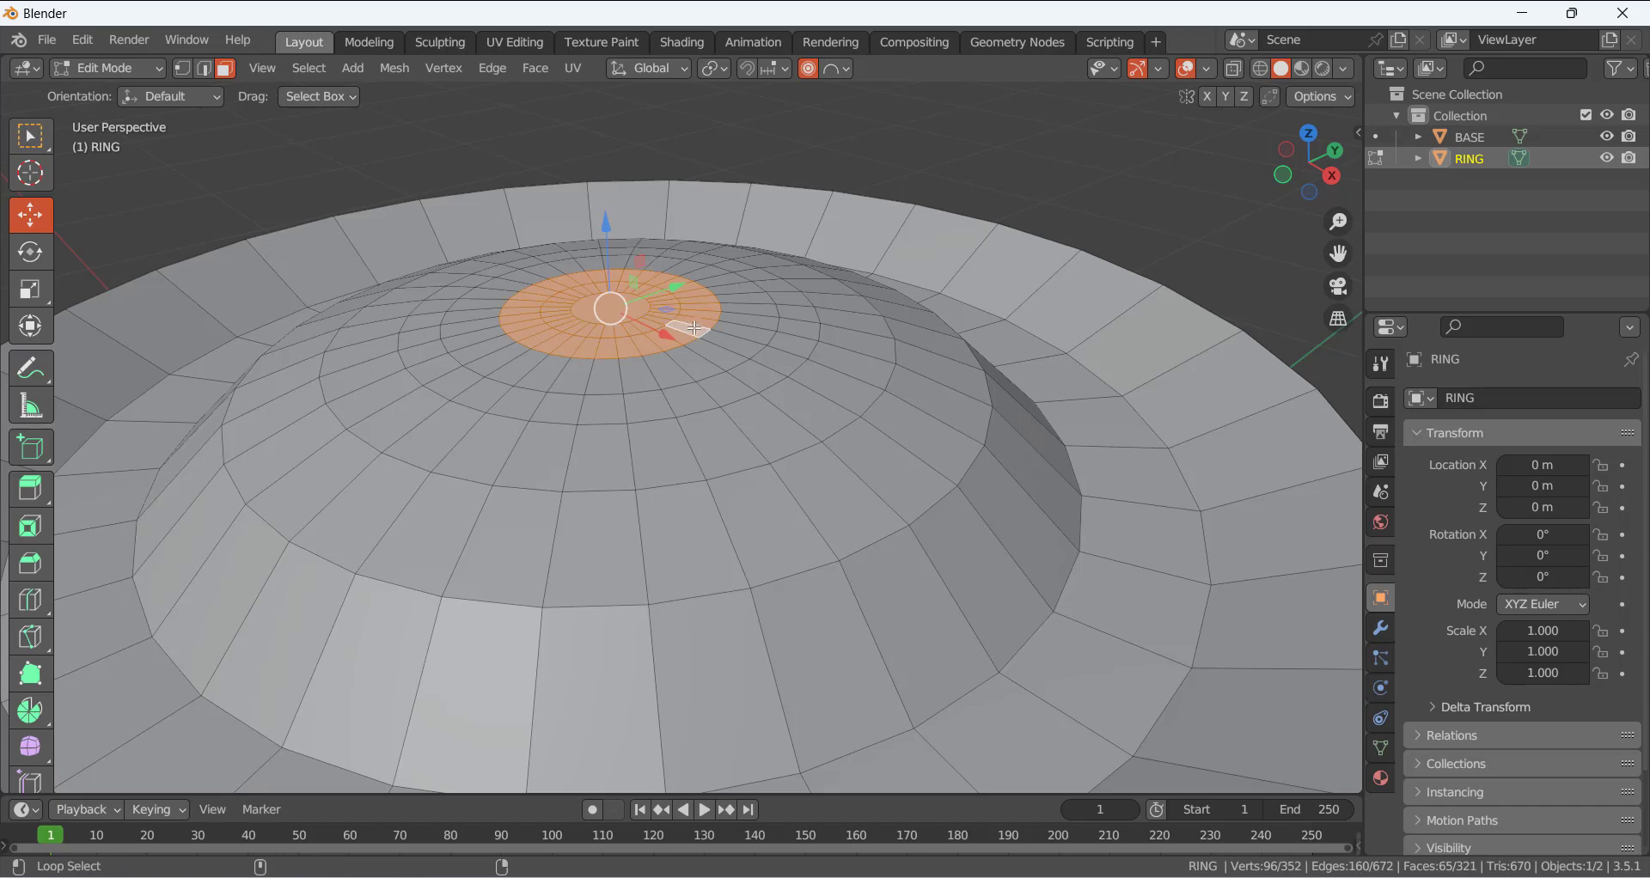
pyautogui.keyDown('alt'); pyautogui.keyDown('shift'); pyautogui.click(725, 333); pyautogui.keyUp('shift'); pyautogui.keyUp('alt')
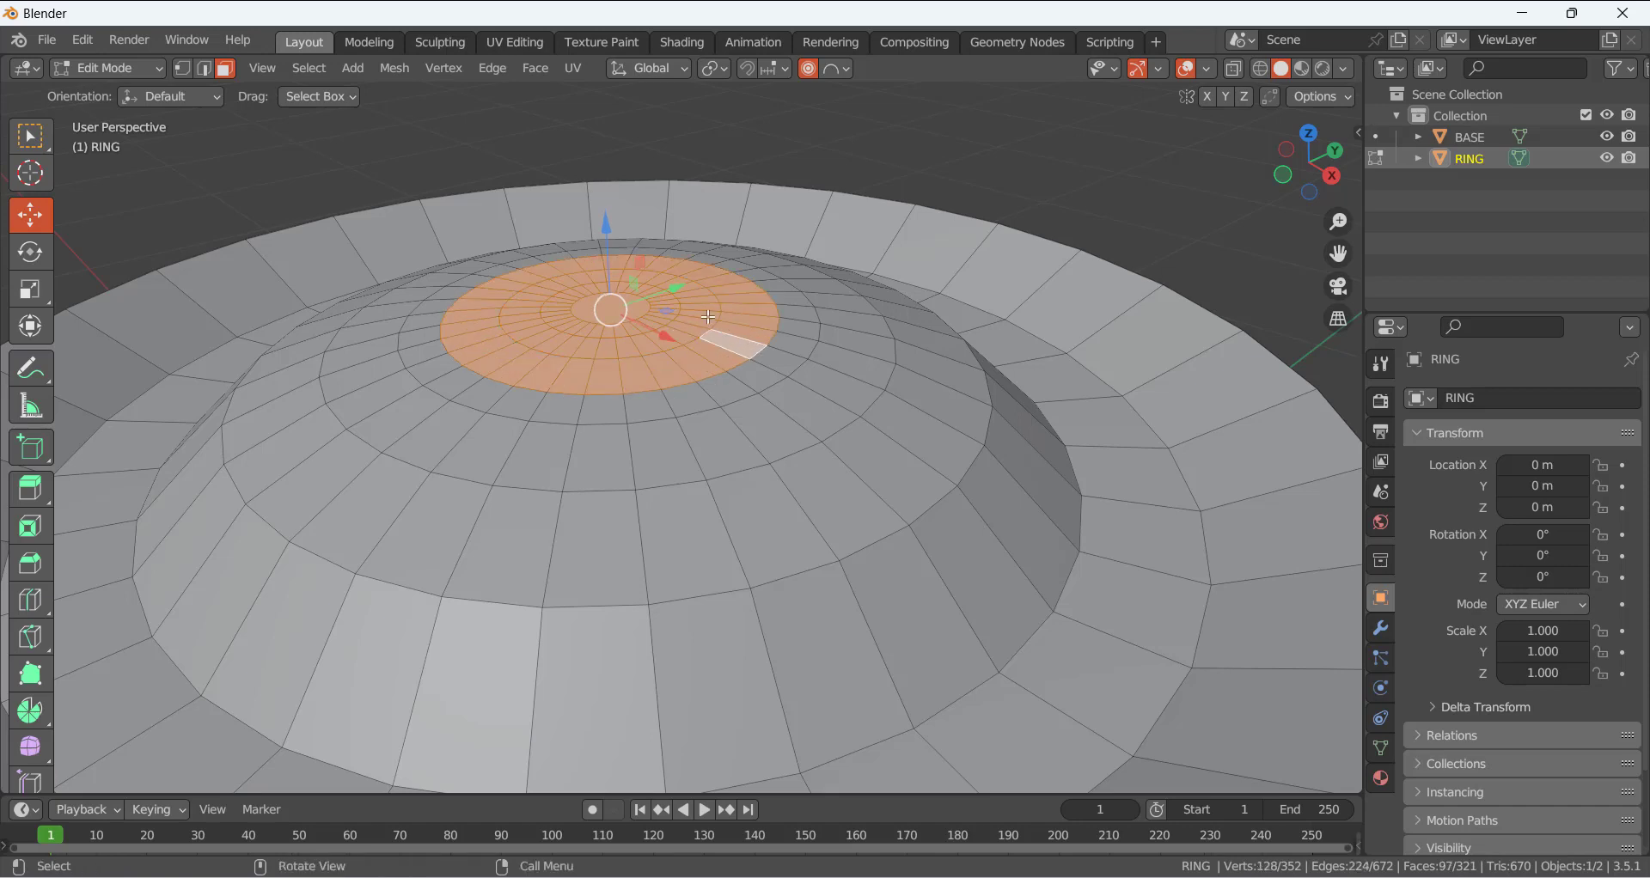
pyautogui.moveTo(726, 325); pyautogui.dragTo(767, 166, button='middle')
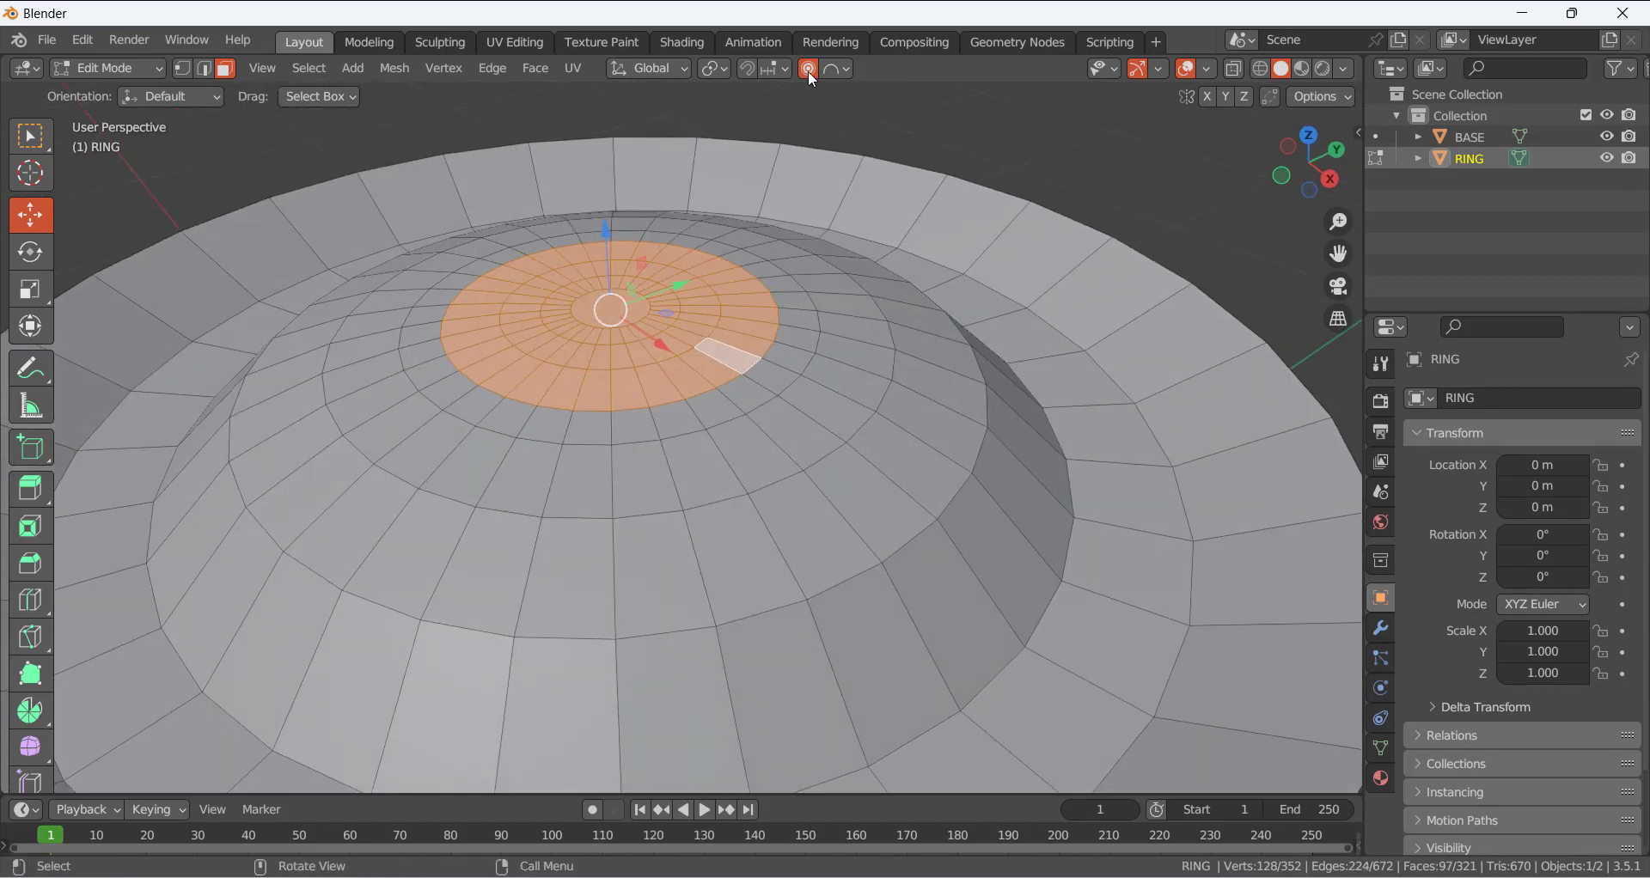
pyautogui.scroll(-2, 687, 330)
pyautogui.moveTo(637, 286); pyautogui.dragTo(635, 257)
pyautogui.click(890, 174)
# - In edge select mode, bevel the upper and lower edge loops of the dome's raised step by about 0.03 m with 4 segments, and leave edit mode
pyautogui.scroll(2, 735, 316)
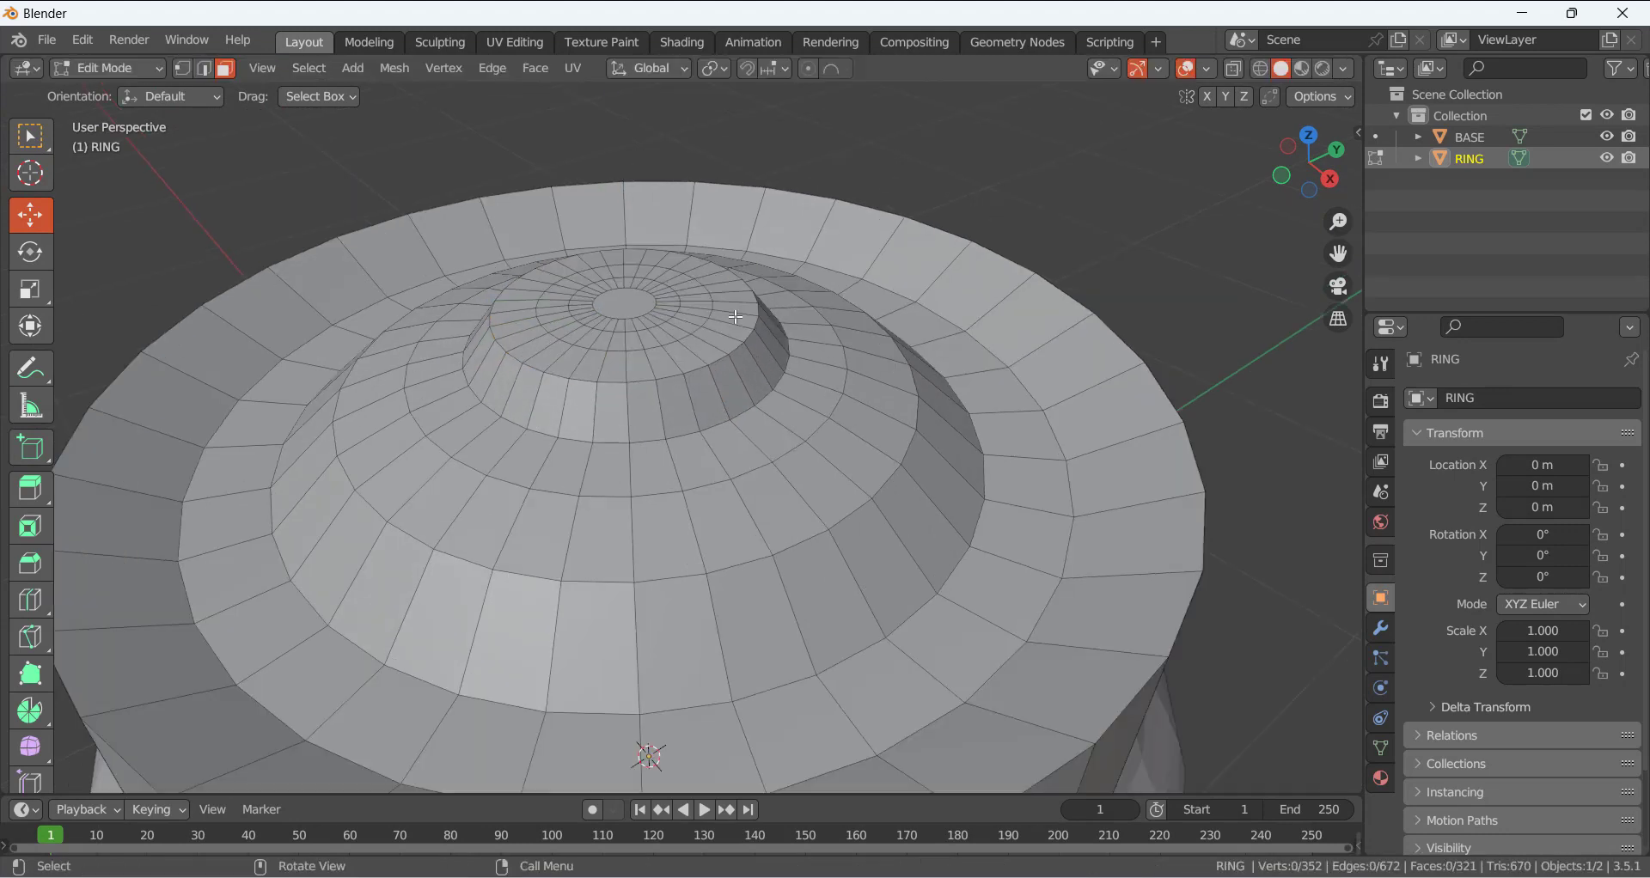
pyautogui.click(204, 73)
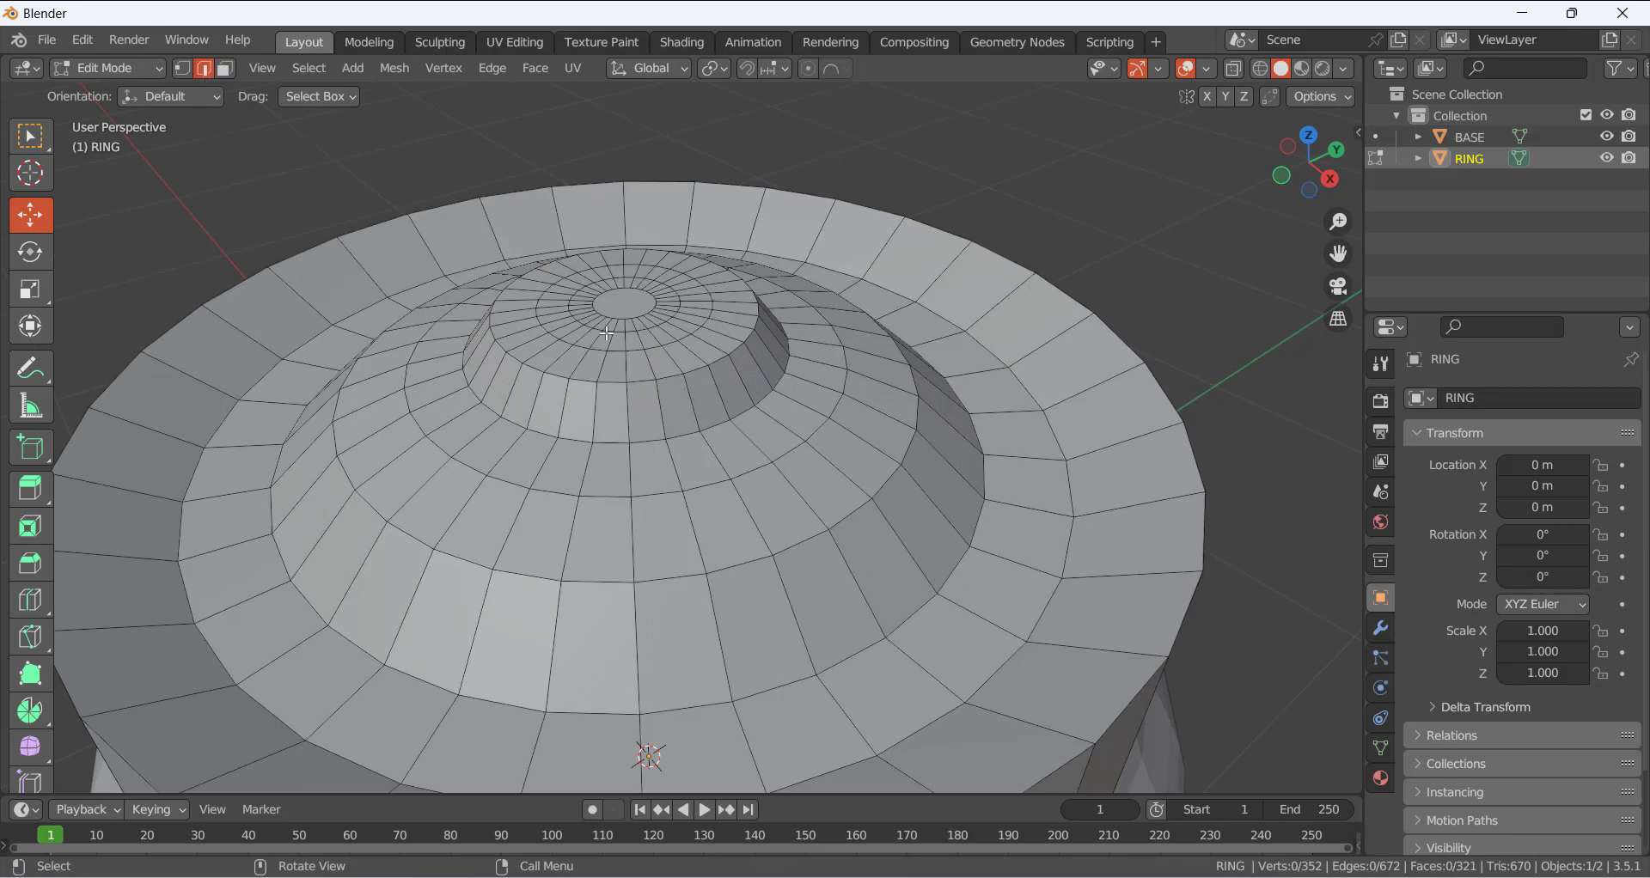
pyautogui.keyDown('alt'); pyautogui.click(673, 376); pyautogui.keyUp('alt')
pyautogui.keyDown('alt'); pyautogui.keyDown('shift'); pyautogui.click(689, 436); pyautogui.keyUp('shift'); pyautogui.keyUp('alt')
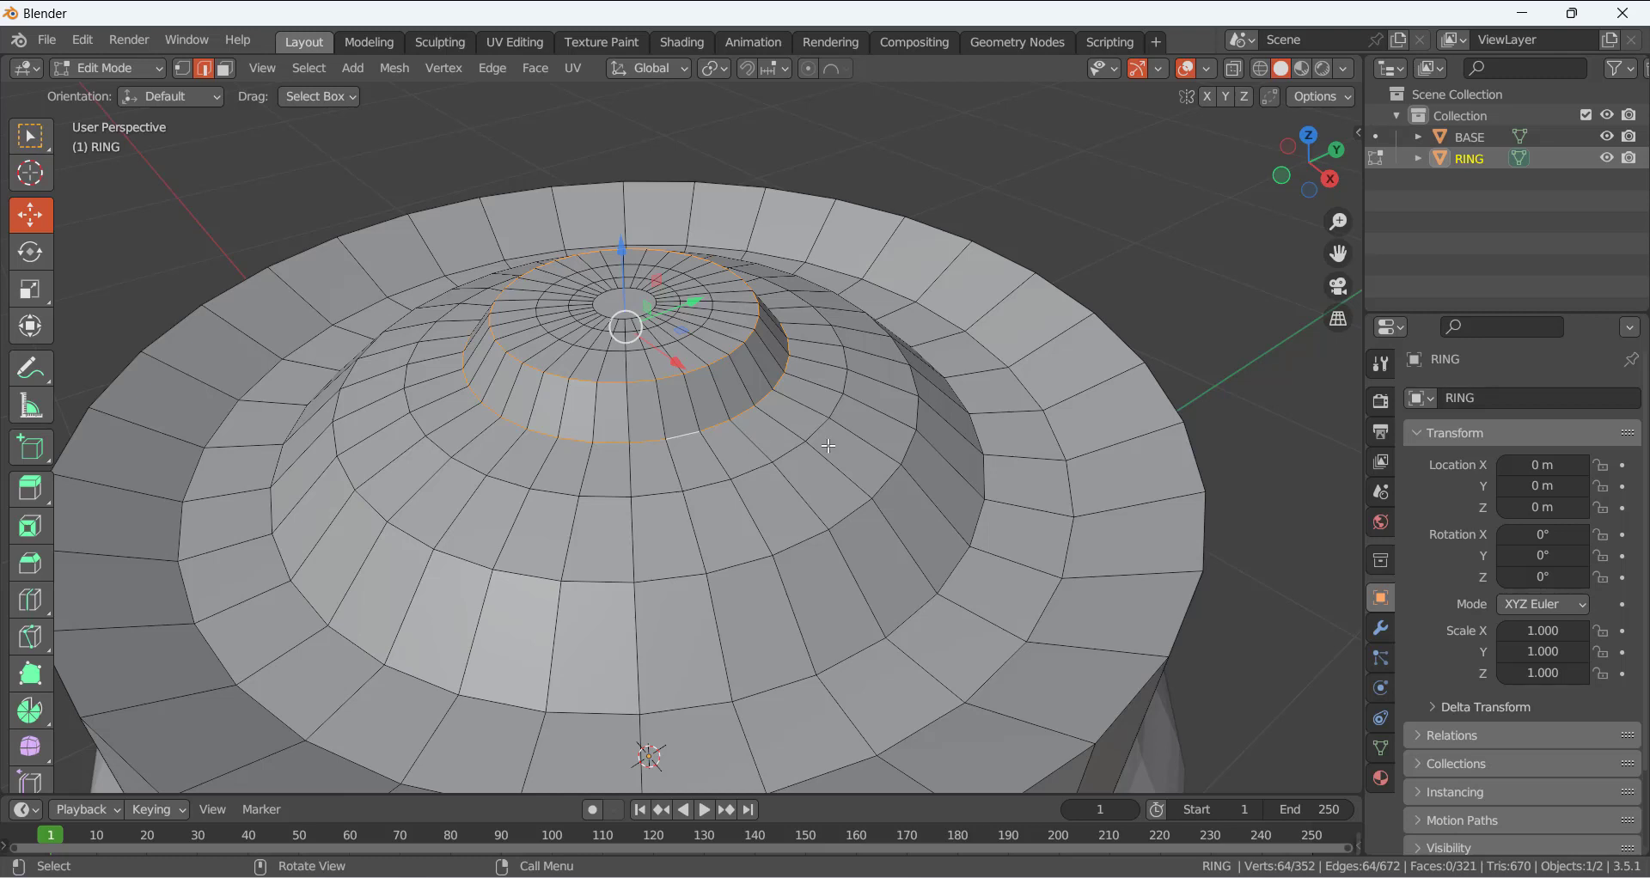
pyautogui.hotkey('ctrl', 'b')
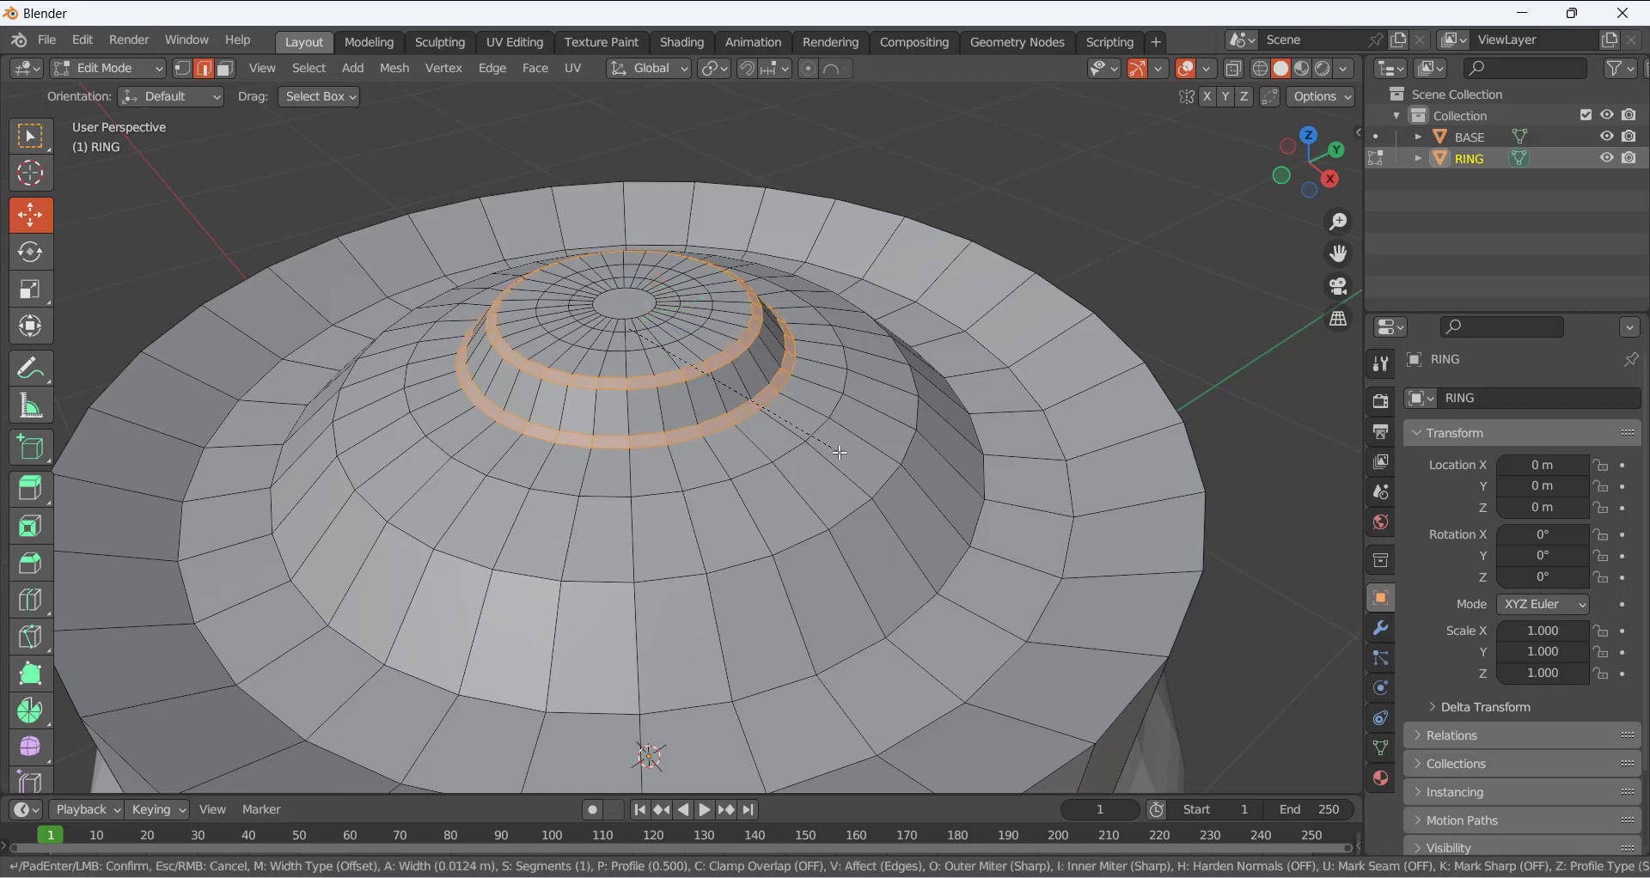
pyautogui.scroll(1, 840, 452)
pyautogui.scroll(1, 846, 455)
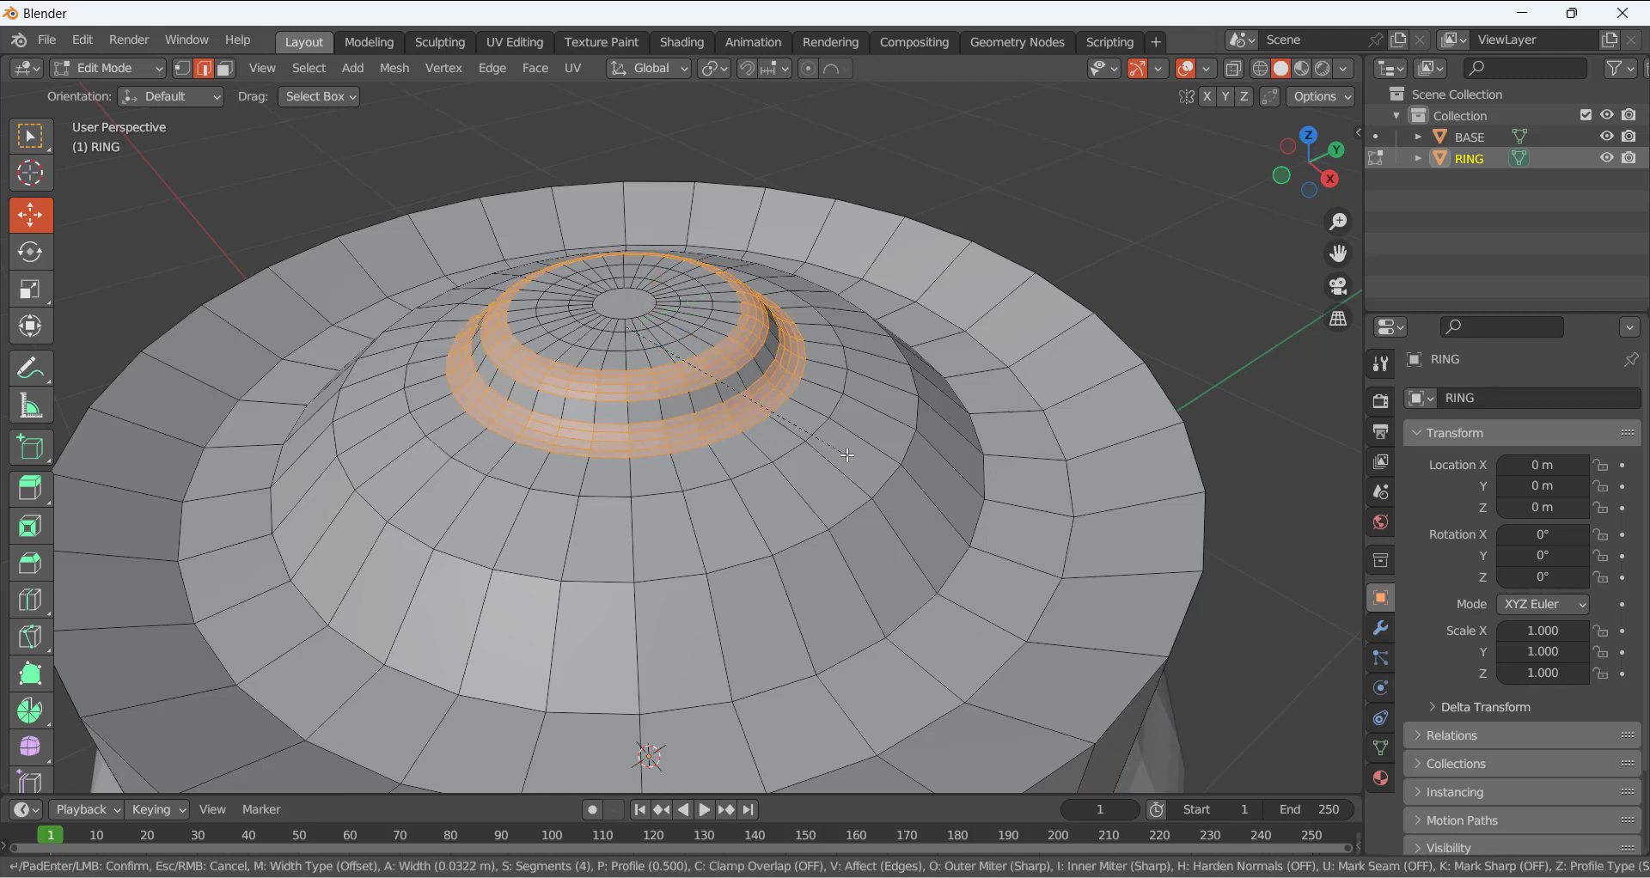
pyautogui.click(847, 455)
pyautogui.scroll(-3, 885, 378)
pyautogui.click(1007, 333)
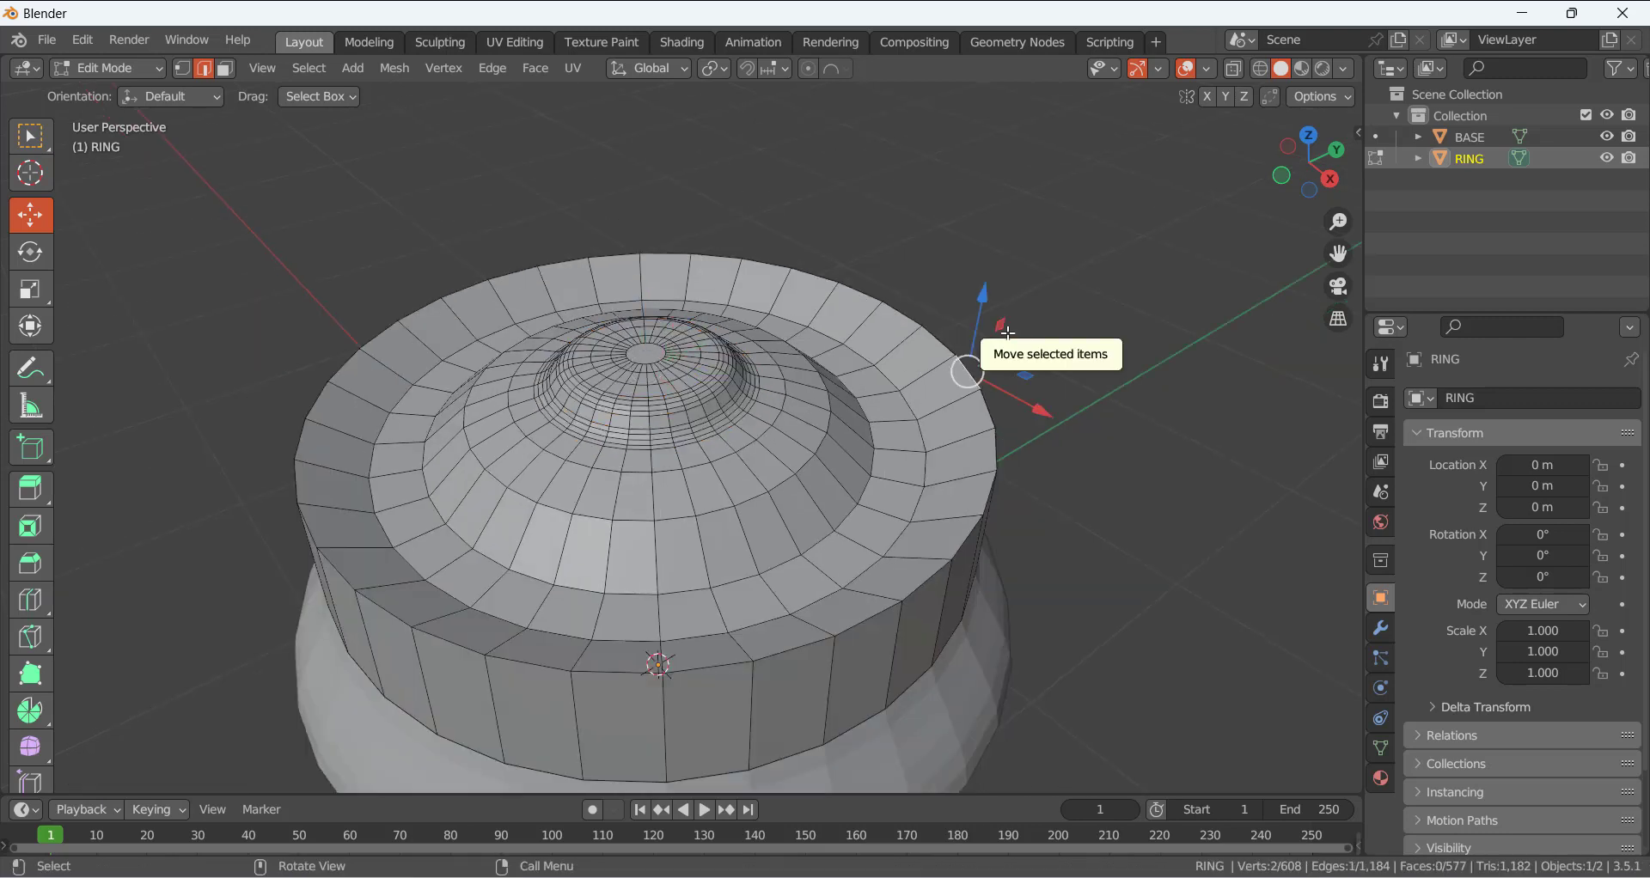
pyautogui.press('Tab')
# - Examine the container's lid, stepped sides and underside from several angles
pyautogui.scroll(-3, 976, 363)
pyautogui.moveTo(977, 363); pyautogui.dragTo(920, 445, button='middle')
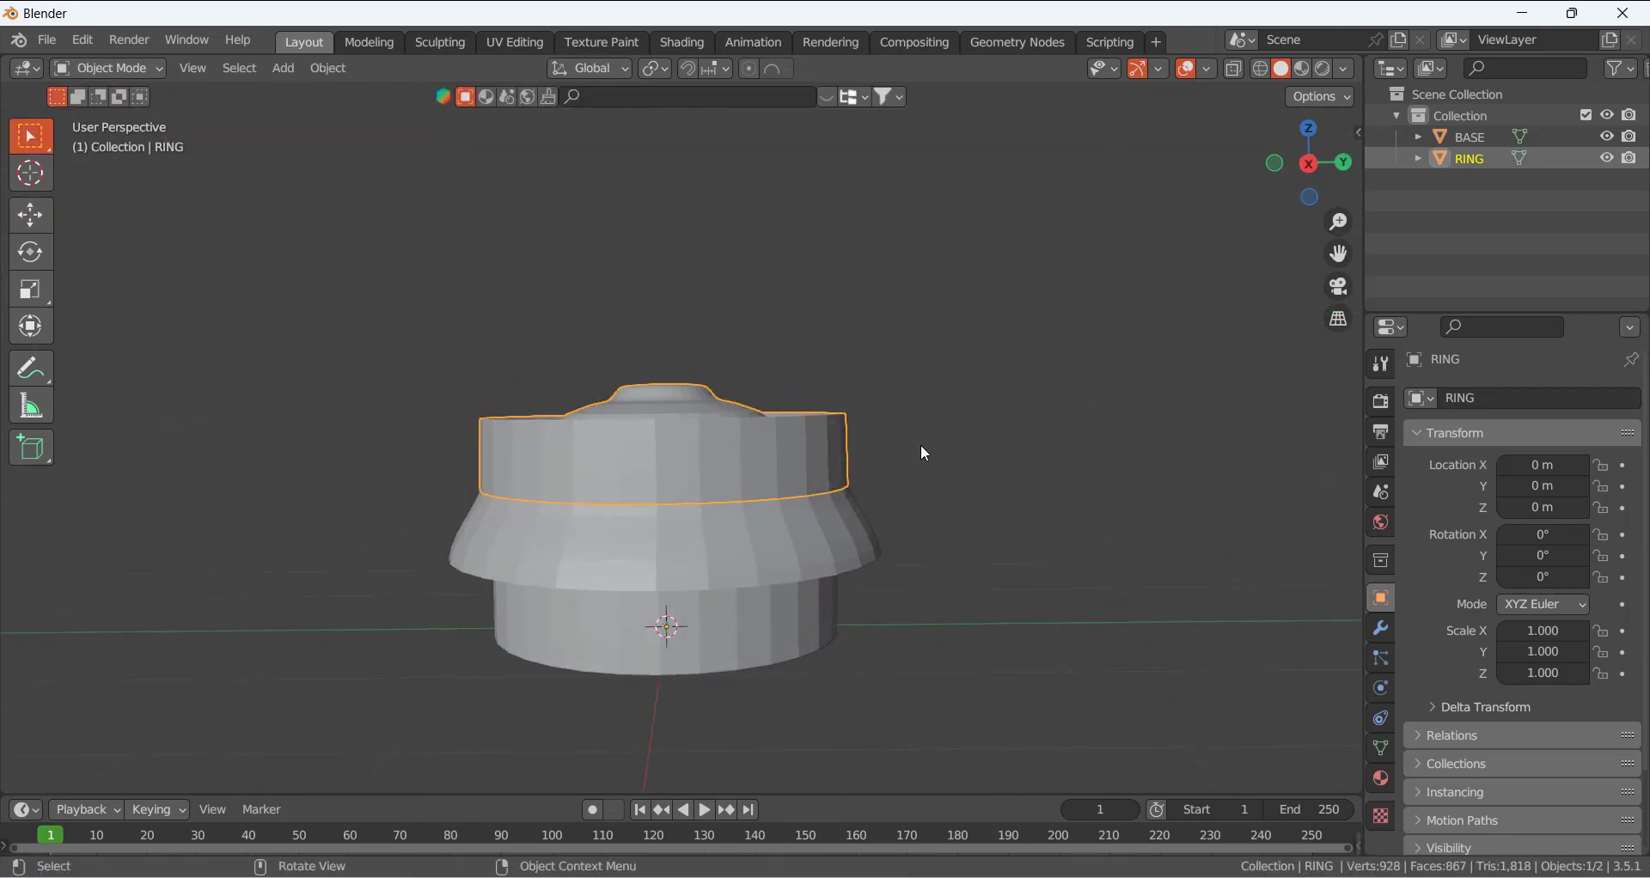
pyautogui.click(921, 445)
pyautogui.scroll(2, 765, 507)
pyautogui.scroll(-1, 765, 507)
pyautogui.moveTo(765, 507); pyautogui.dragTo(748, 575, button='middle')
pyautogui.scroll(2, 731, 588)
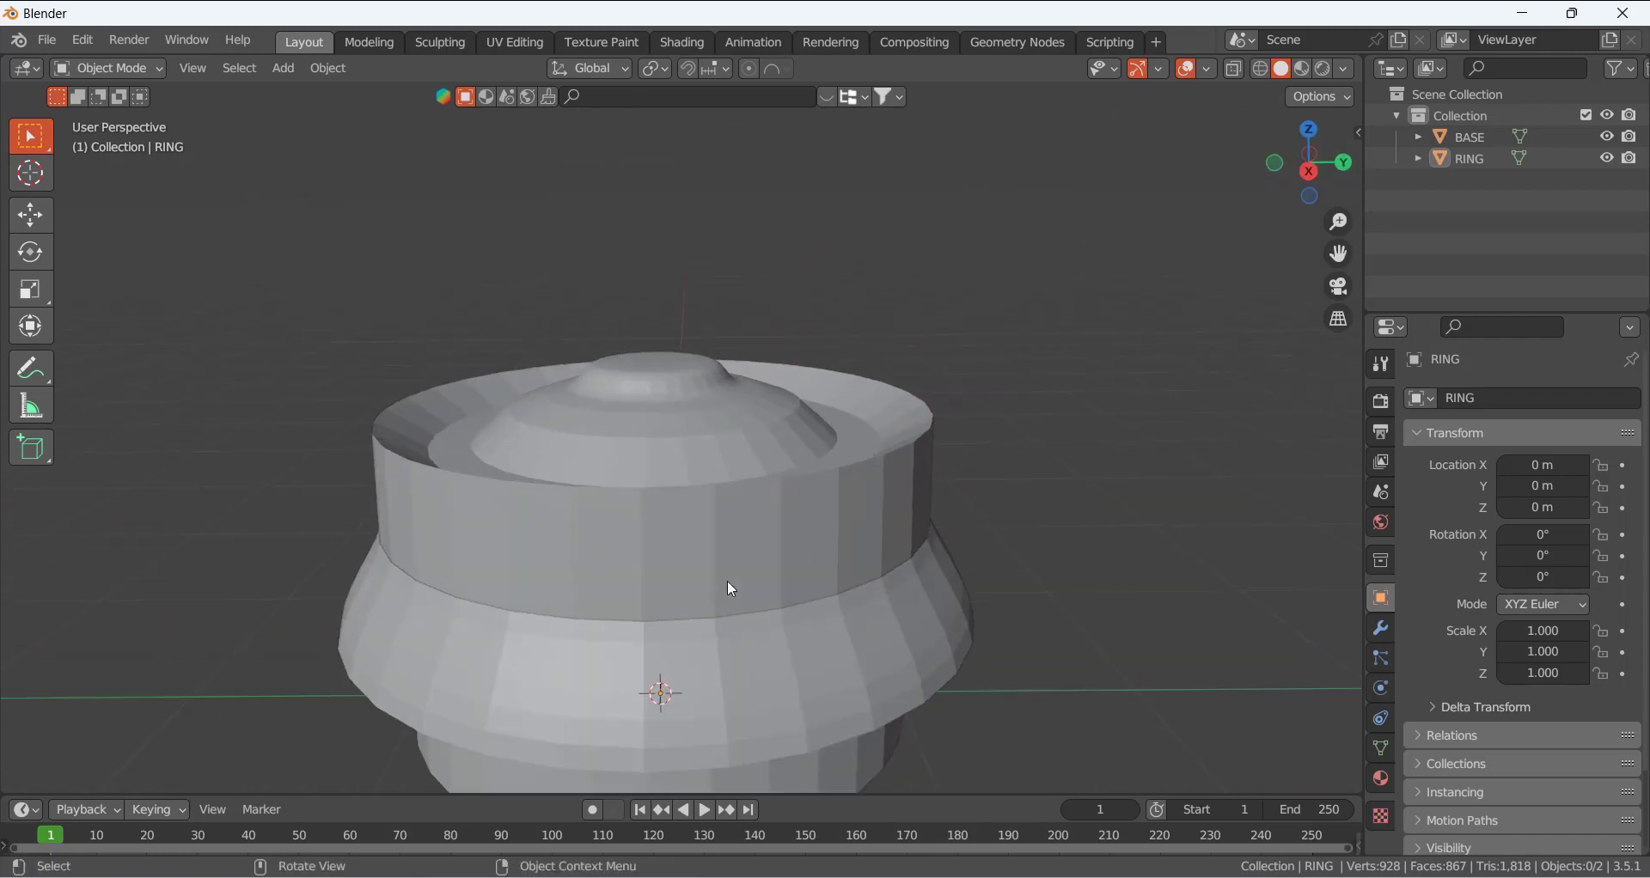
pyautogui.scroll(-2, 730, 588)
pyautogui.click(702, 526)
pyautogui.moveTo(701, 526); pyautogui.dragTo(1147, 497, button='middle')
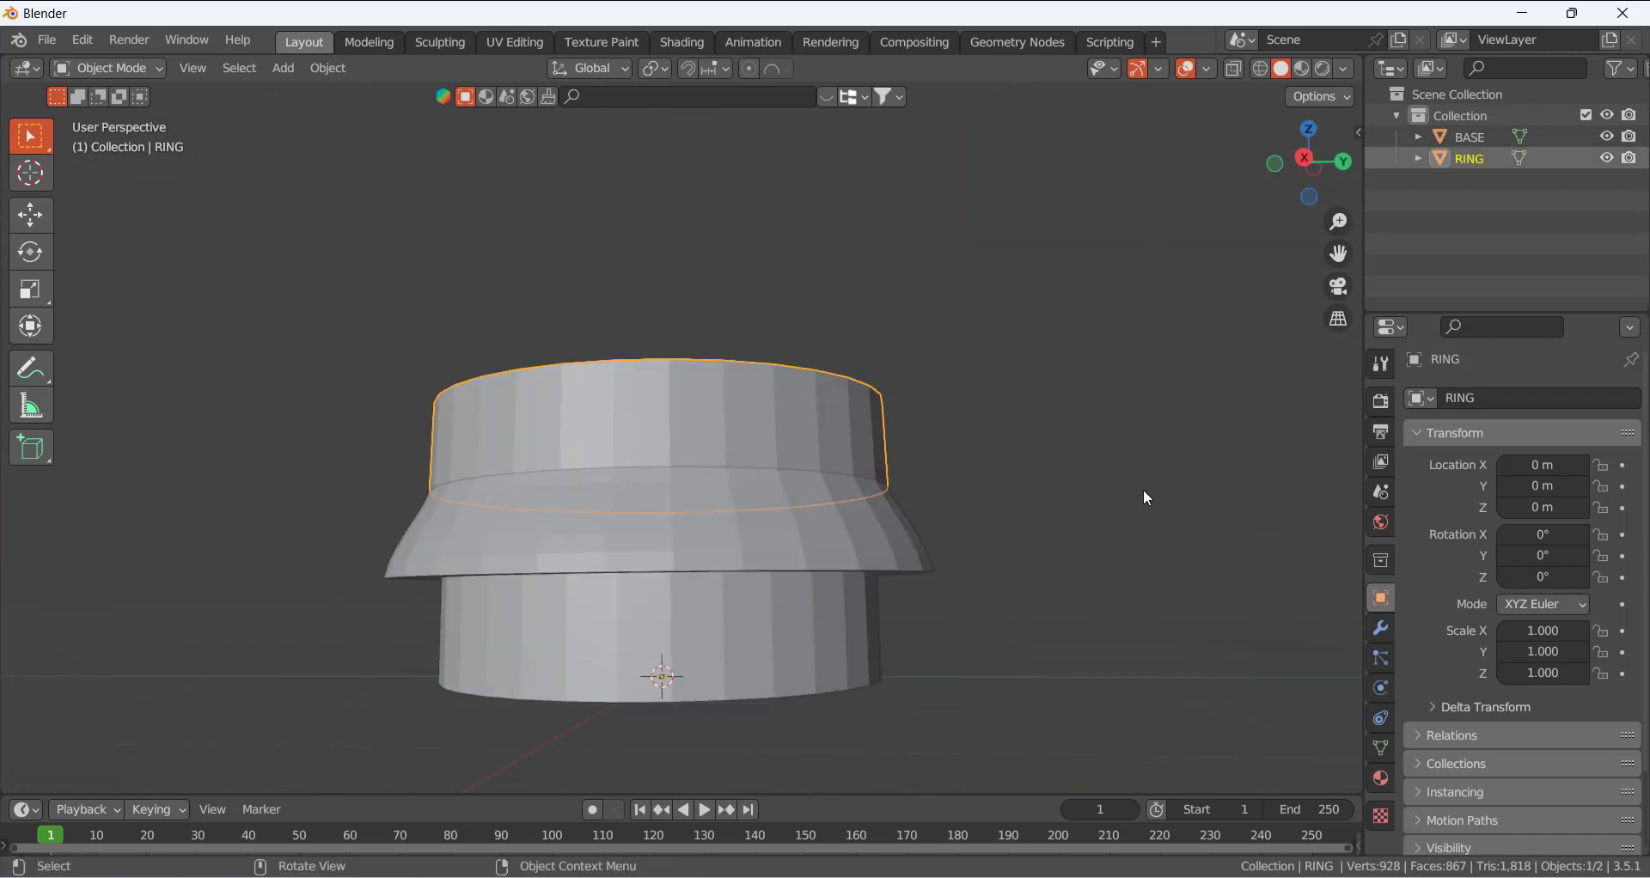
pyautogui.click(1143, 489)
pyautogui.scroll(-2, 925, 550)
pyautogui.moveTo(925, 550); pyautogui.dragTo(824, 521, button='middle')
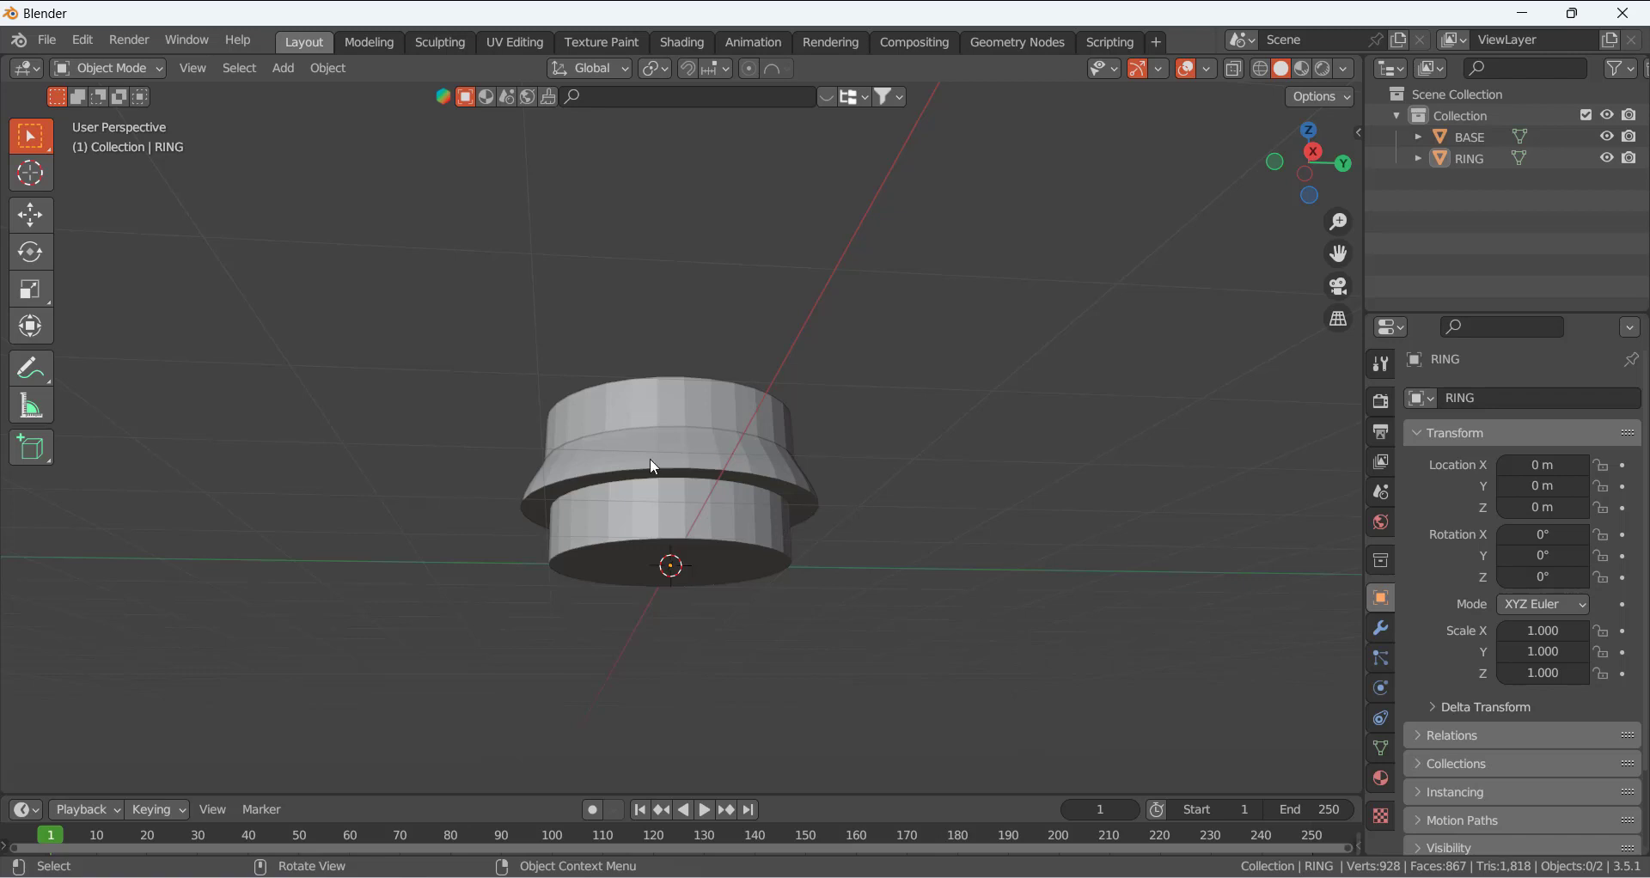
pyautogui.moveTo(701, 392); pyautogui.dragTo(475, 503, button='middle')
pyautogui.moveTo(597, 610); pyautogui.dragTo(690, 539, button='middle')
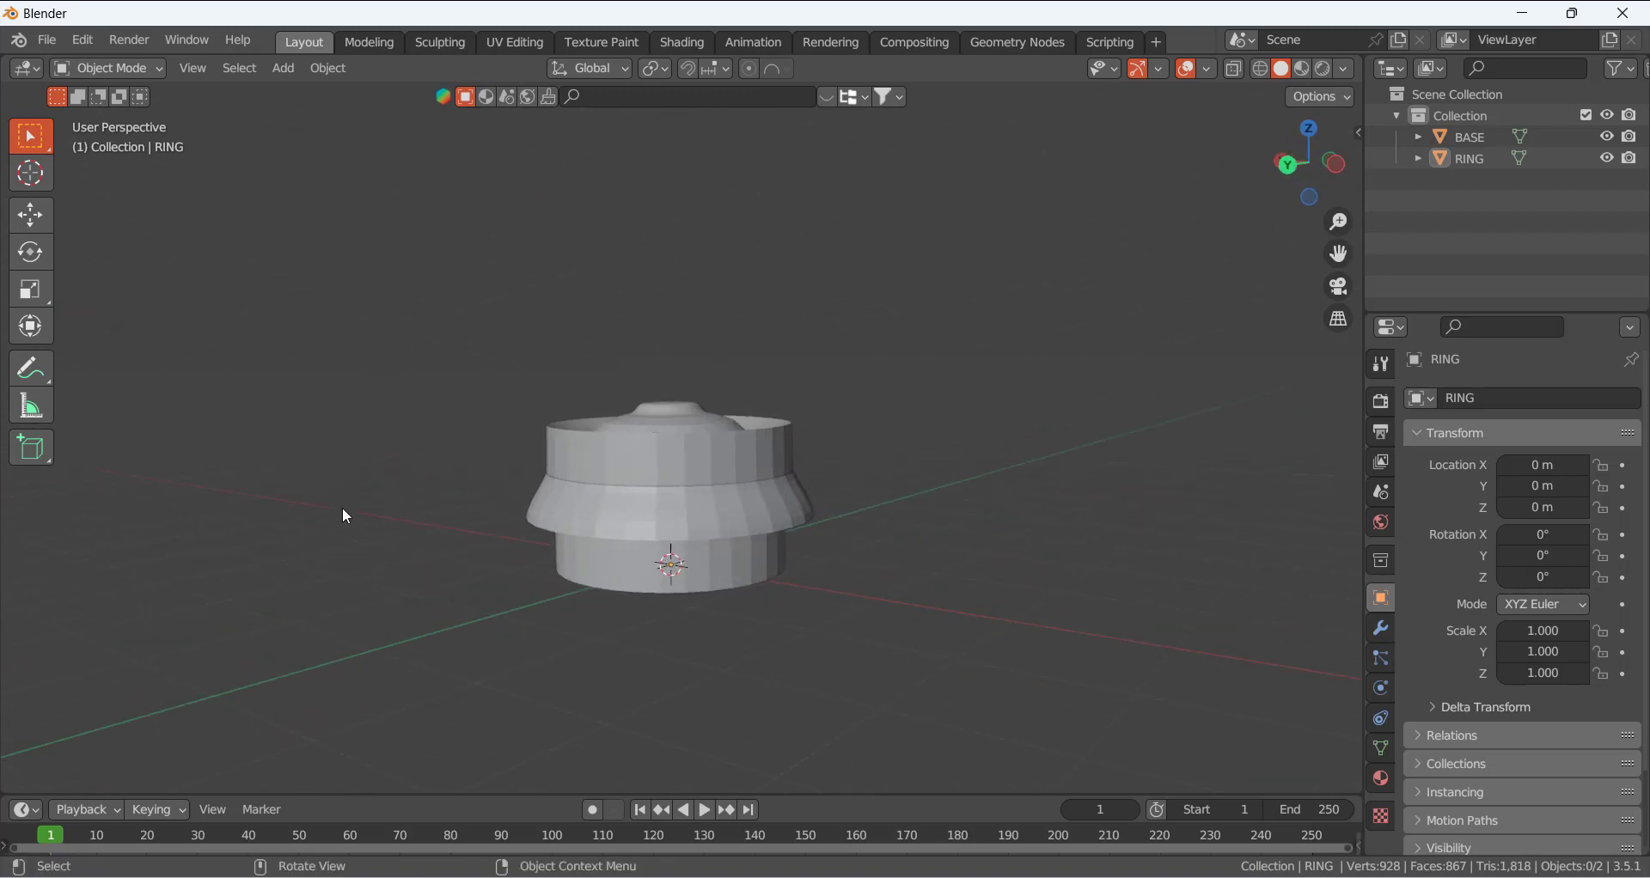
pyautogui.moveTo(588, 550)
pyautogui.mouseDown(button='middle')
pyautogui.moveTo(475, 493)
pyautogui.moveTo(578, 538)
pyautogui.mouseUp(button='middle')
# - Parent the RING lid to the BASE body with the Object option, and select BASE alone
pyautogui.click(662, 475)
pyautogui.click(697, 558)
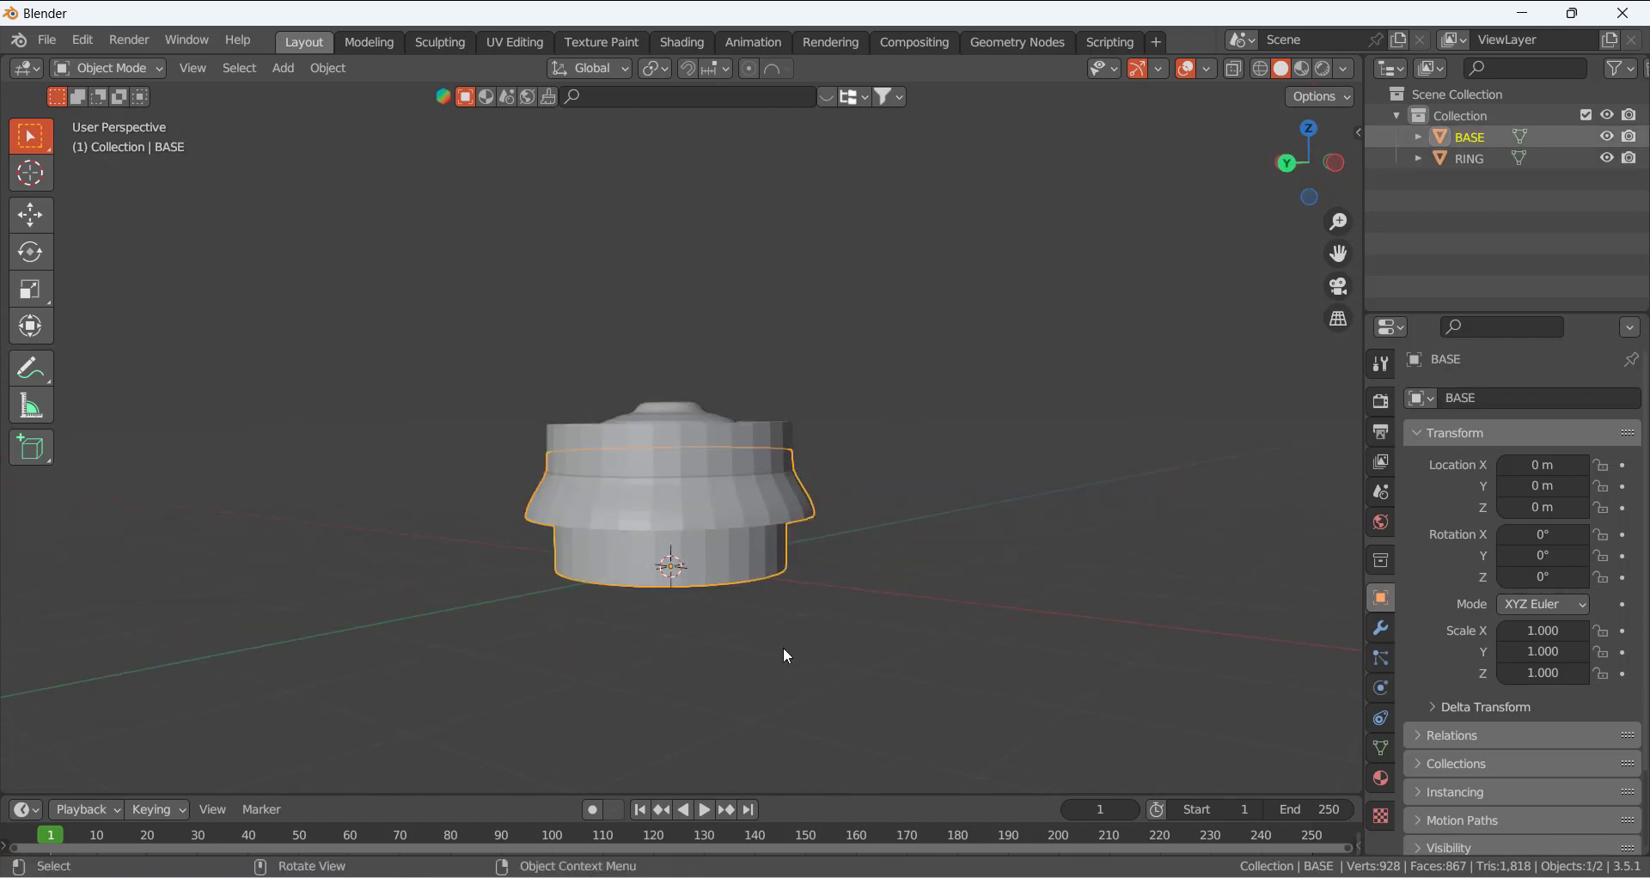
pyautogui.click(782, 648)
pyautogui.click(724, 428)
pyautogui.click(863, 566)
pyautogui.click(735, 533)
pyautogui.click(711, 453)
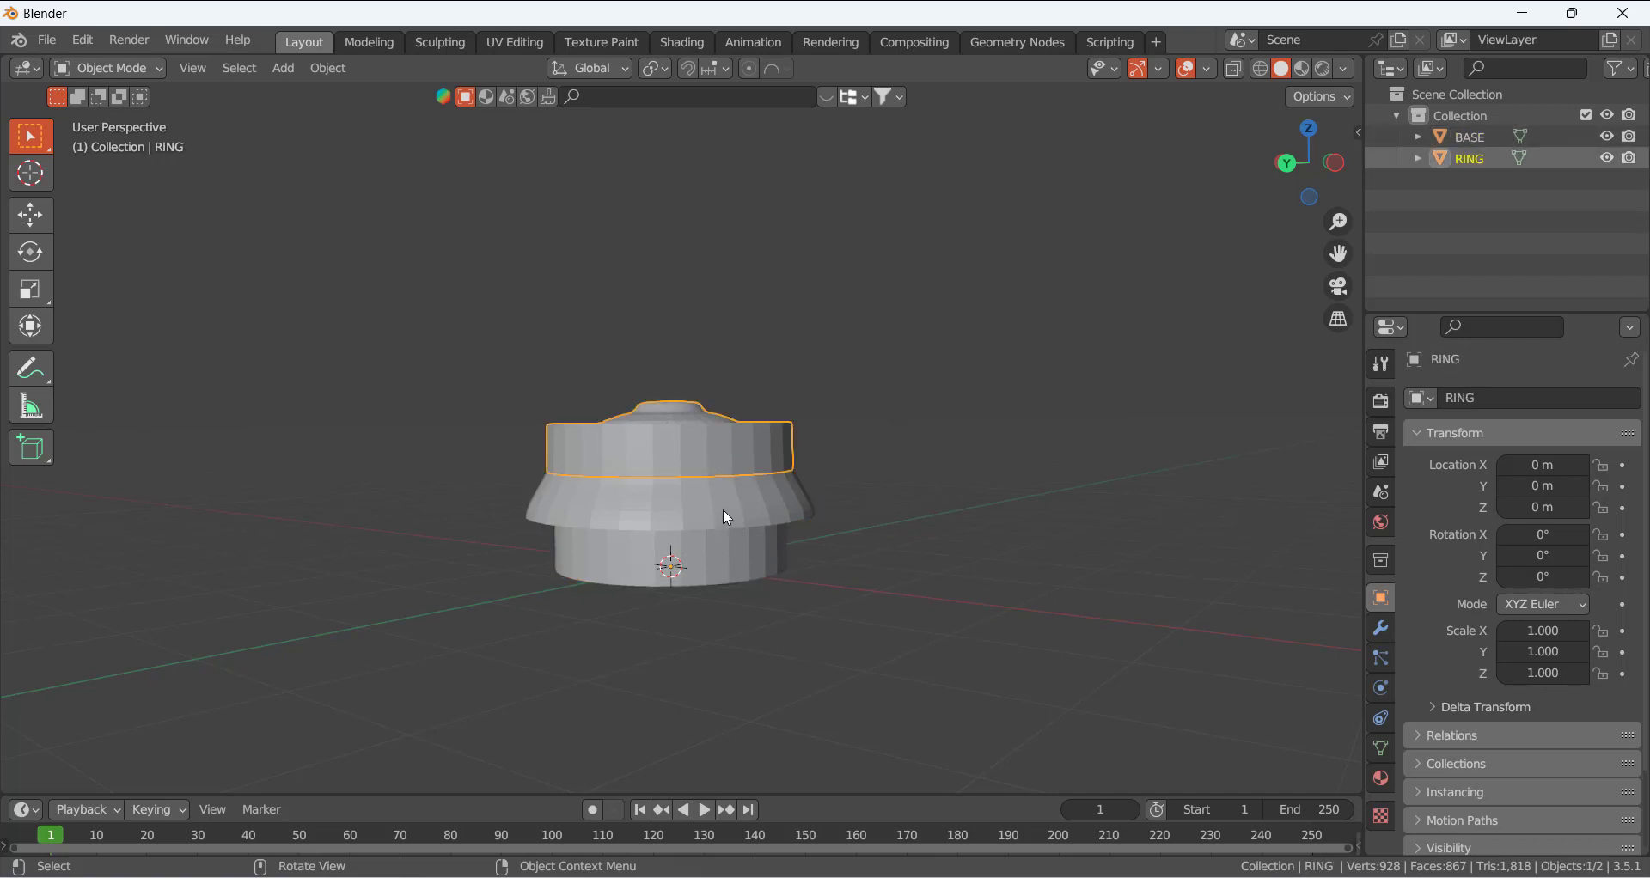
pyautogui.click(724, 506)
pyautogui.click(722, 453)
pyautogui.keyDown('shift'); pyautogui.click(723, 517); pyautogui.keyUp('shift')
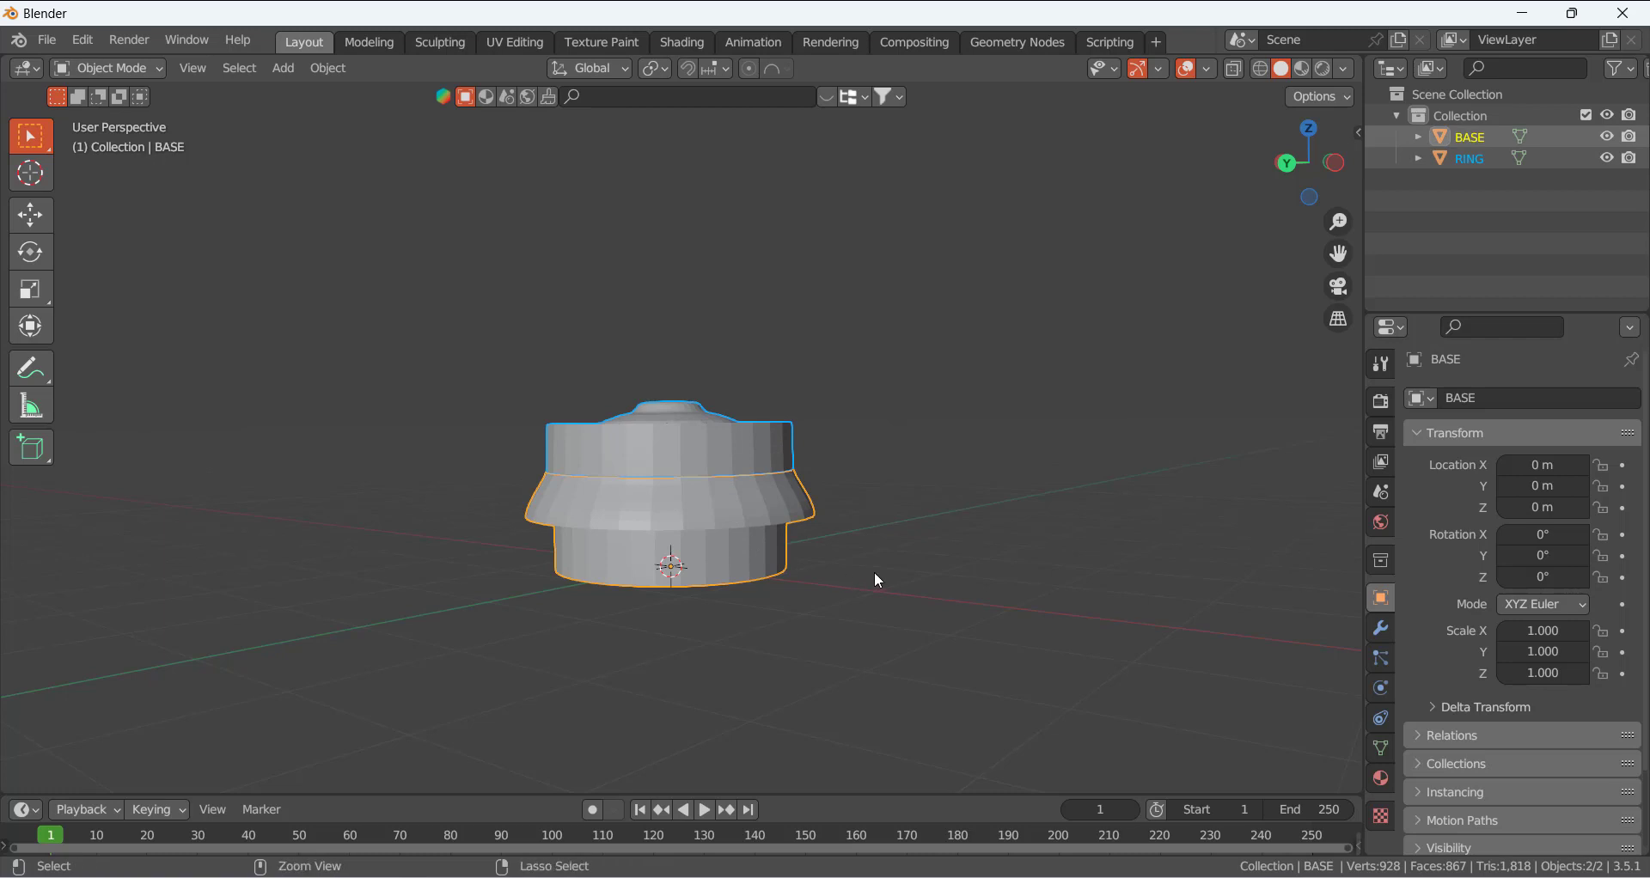
pyautogui.hotkey('ctrl', 'p')
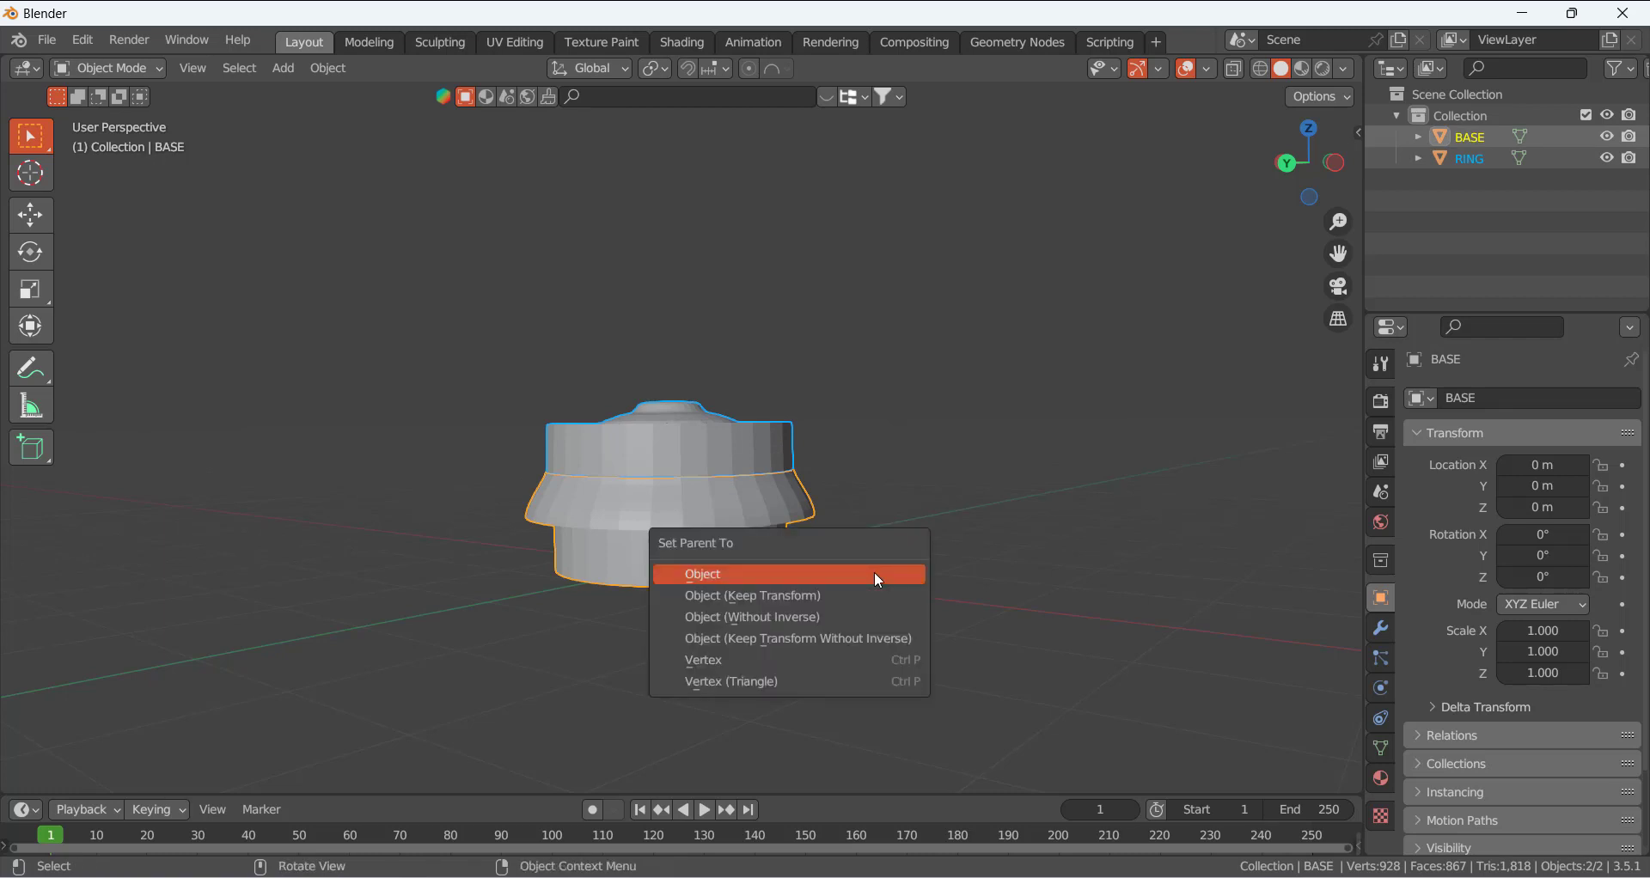
pyautogui.click(877, 580)
pyautogui.moveTo(818, 490); pyautogui.dragTo(843, 502, button='middle')
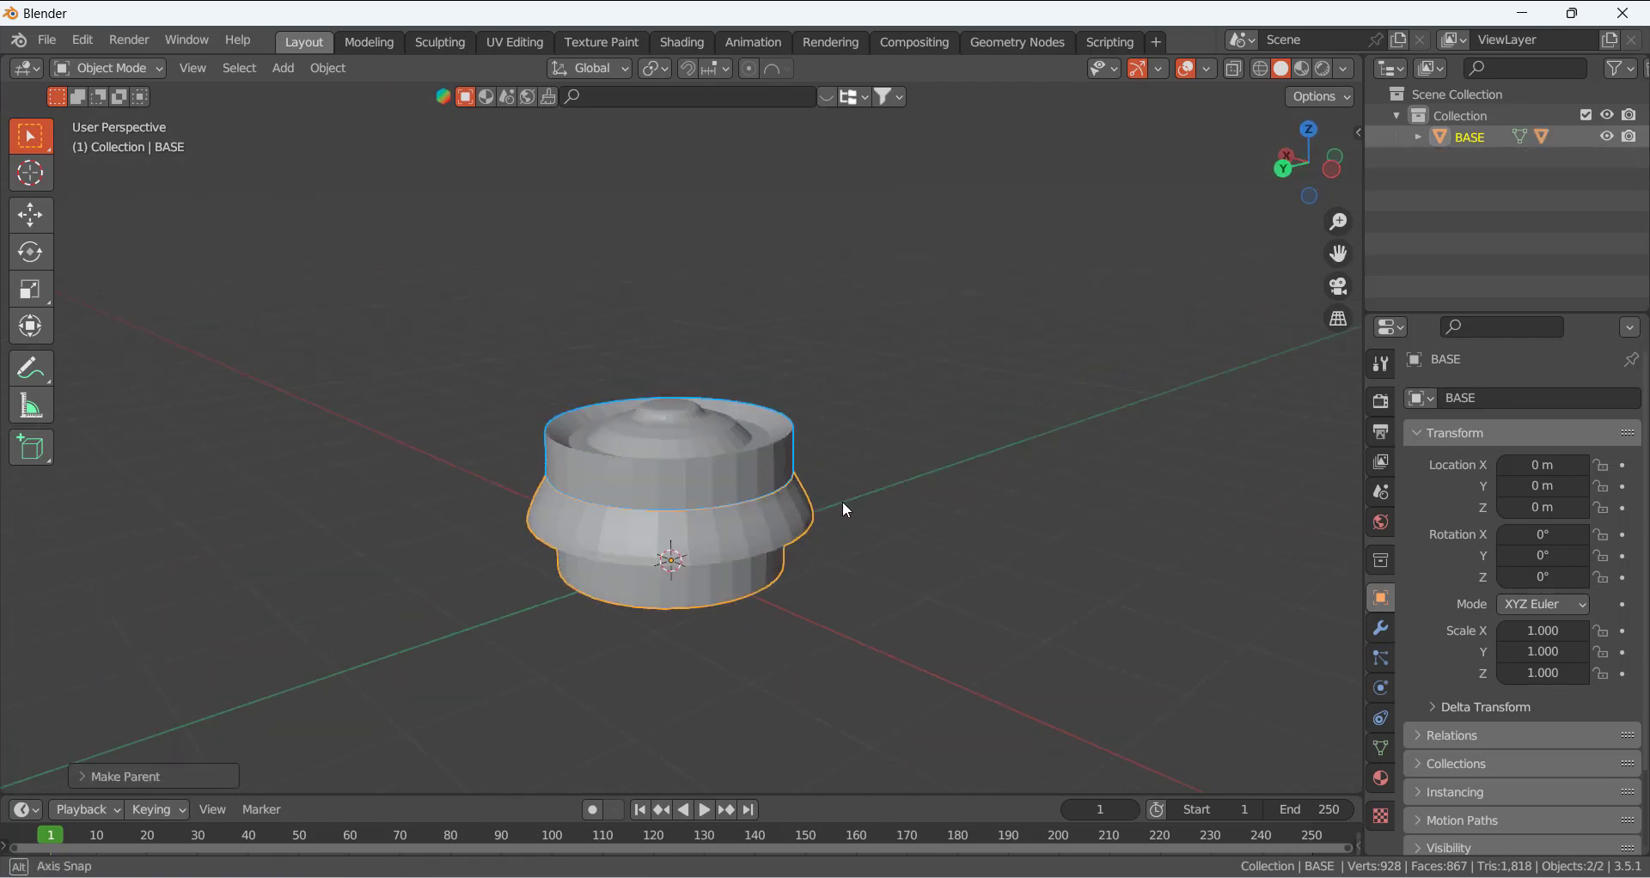
pyautogui.click(804, 557)
pyautogui.click(795, 555)
# - Try to move BASE and rotate it 90° about the global Y axis, and clear the rotation
pyautogui.press('g')
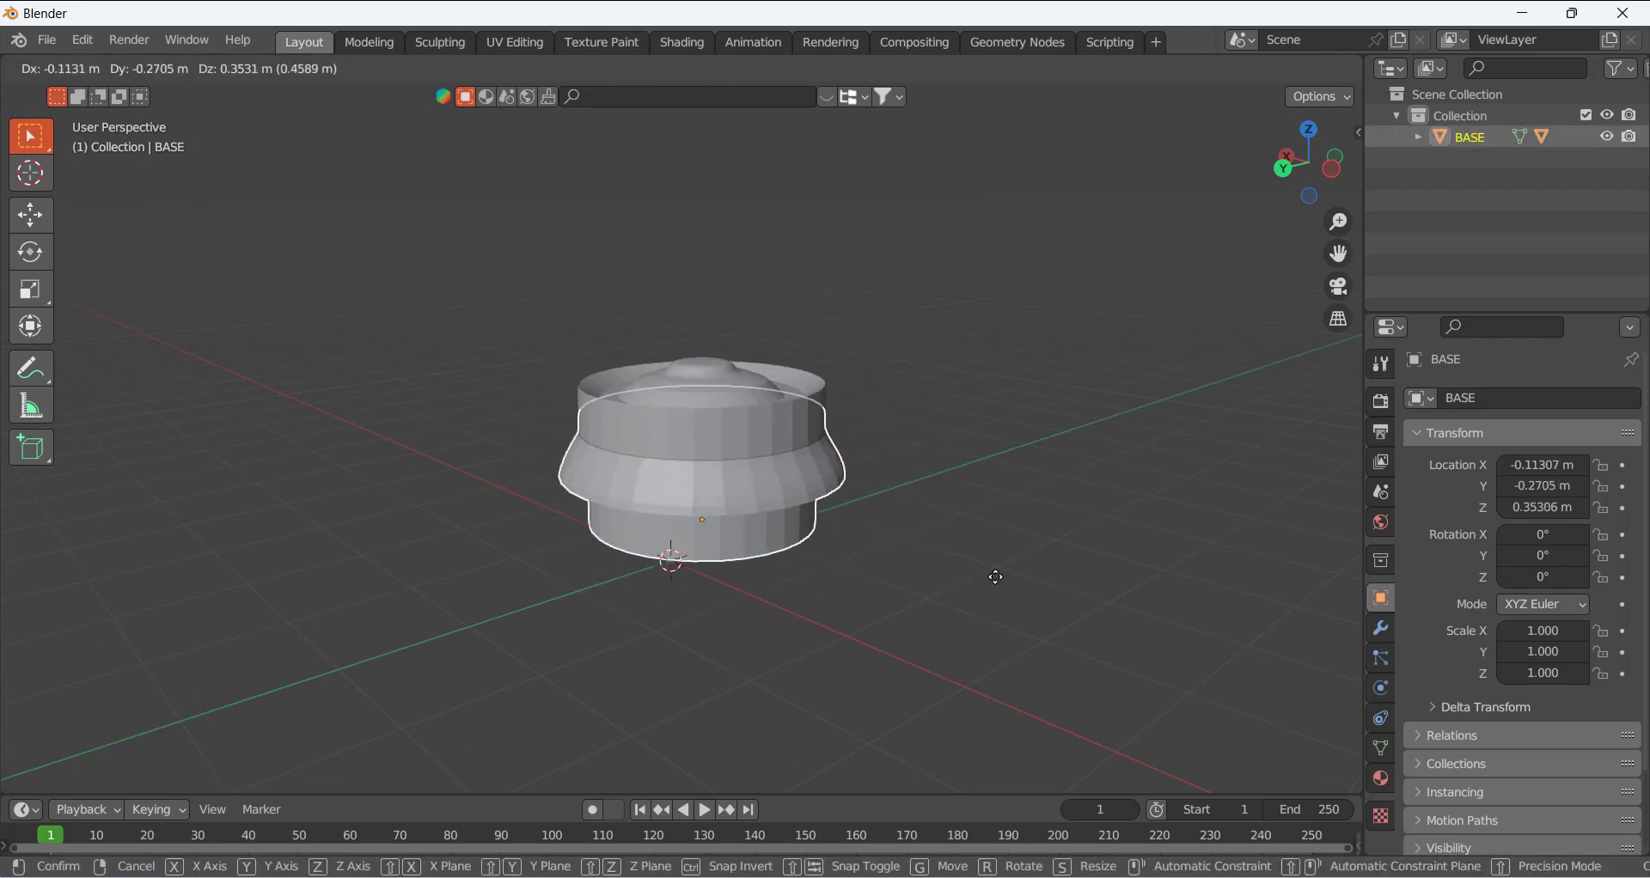
pyautogui.press('Escape')
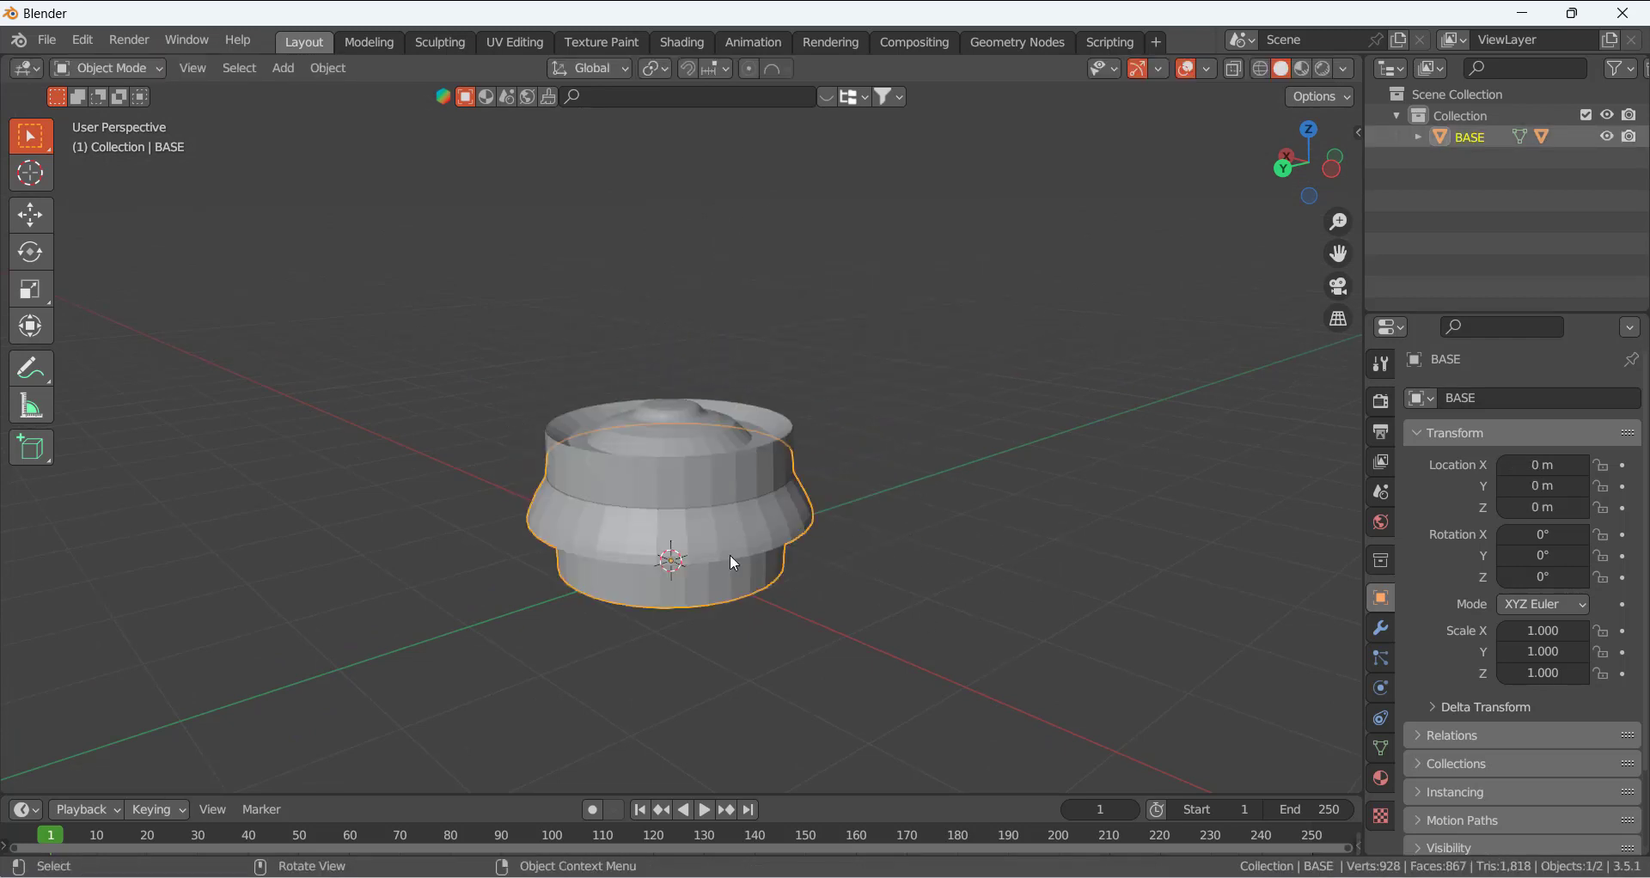
pyautogui.moveTo(733, 563); pyautogui.dragTo(830, 547, button='middle')
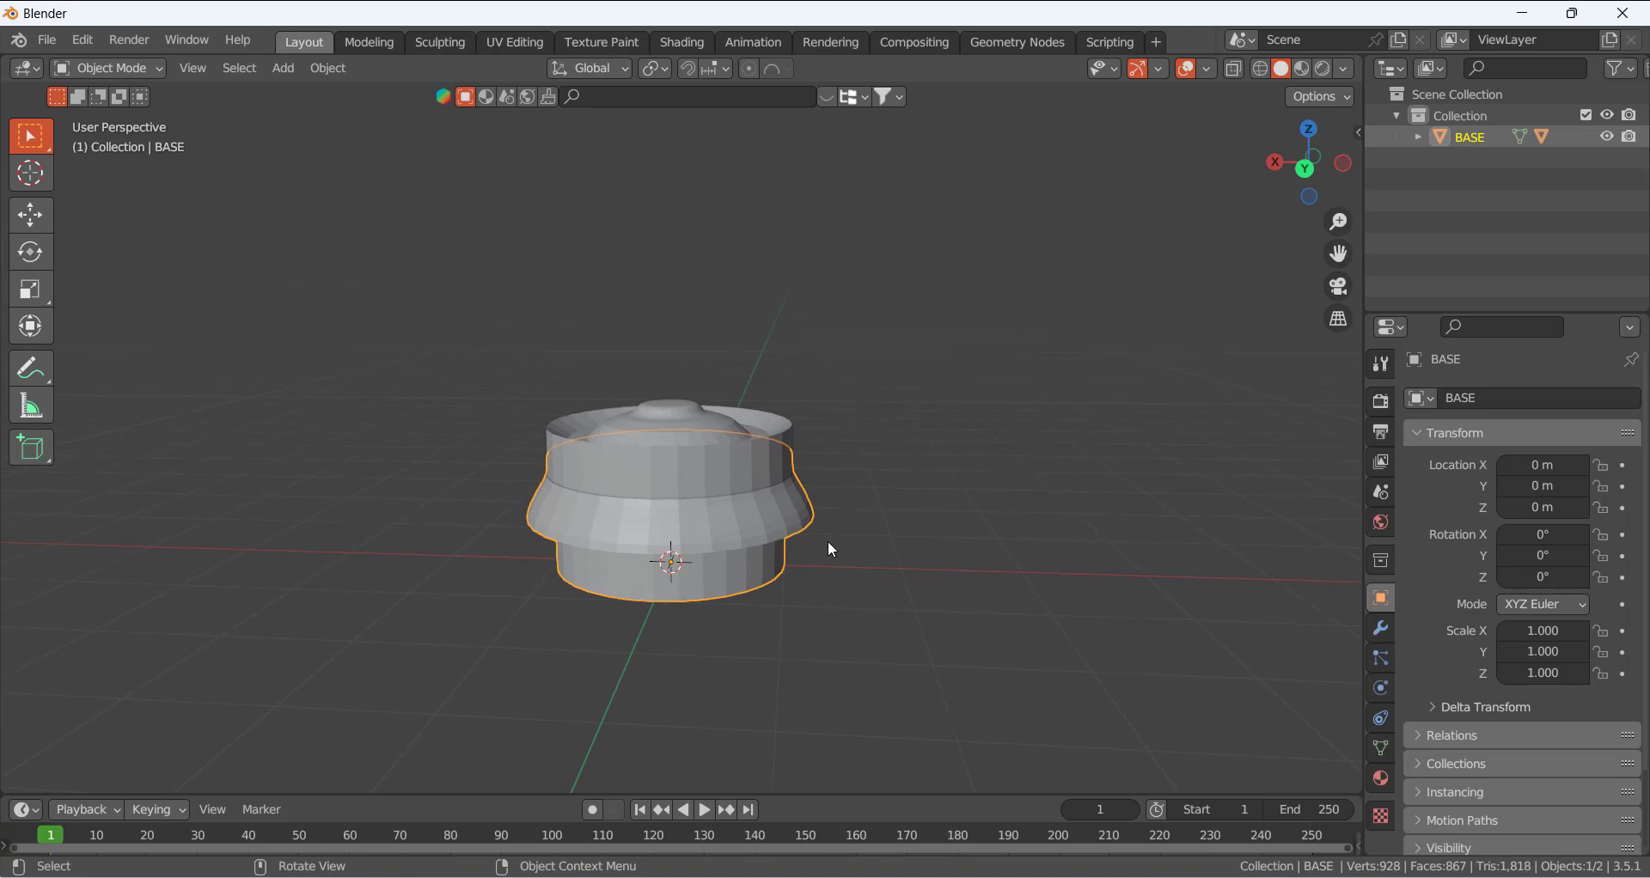
pyautogui.press('r')
pyautogui.write('y')
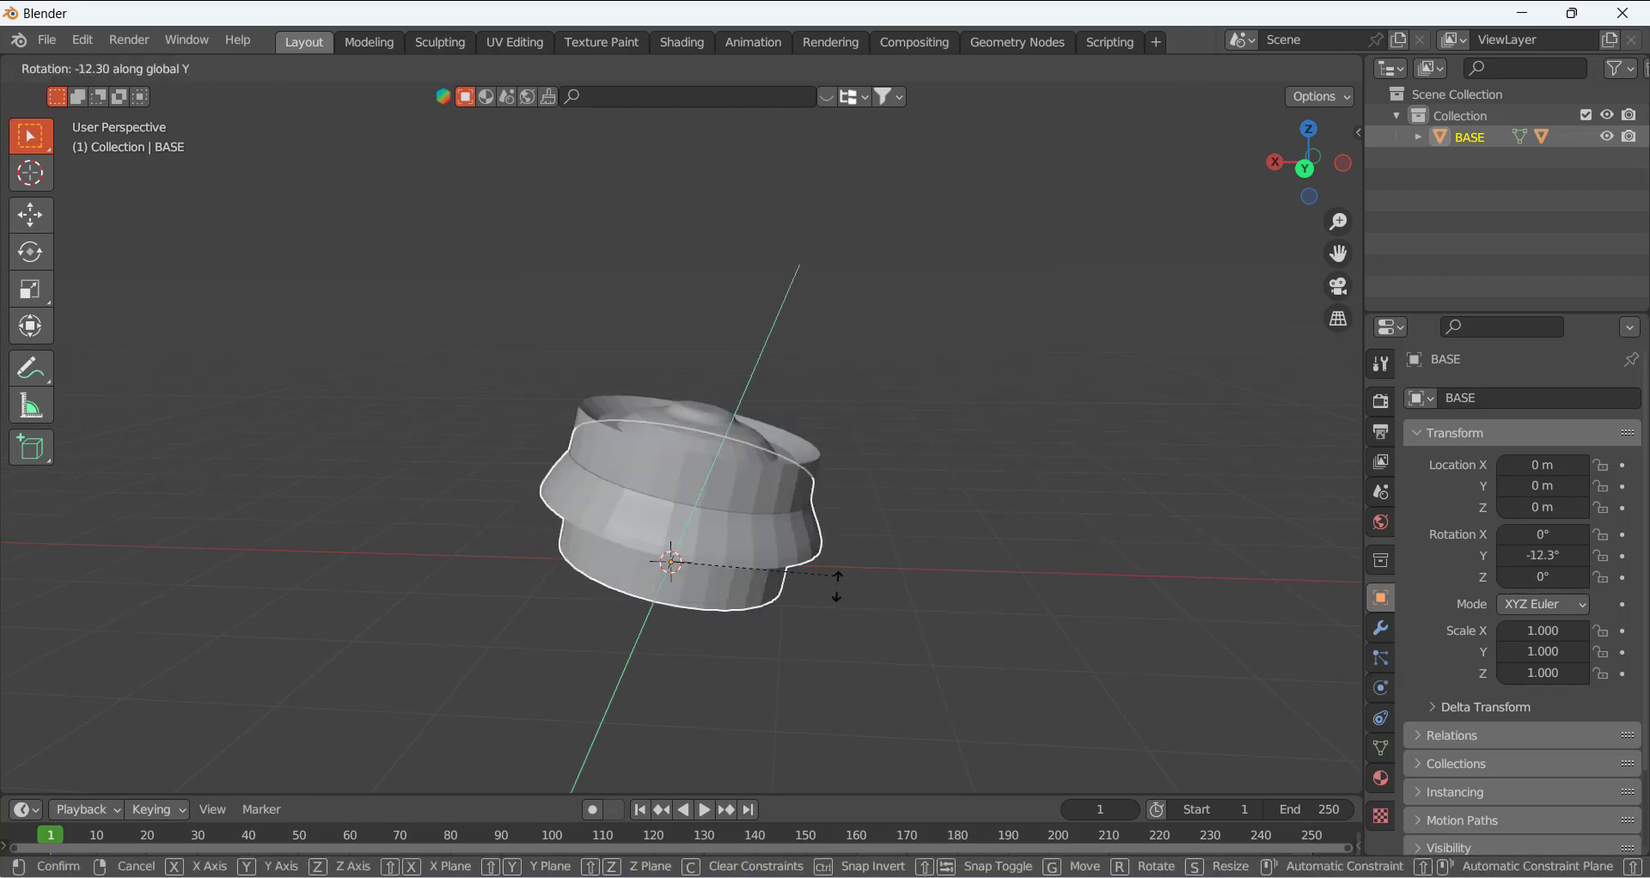
pyautogui.write('90')
pyautogui.press('Return')
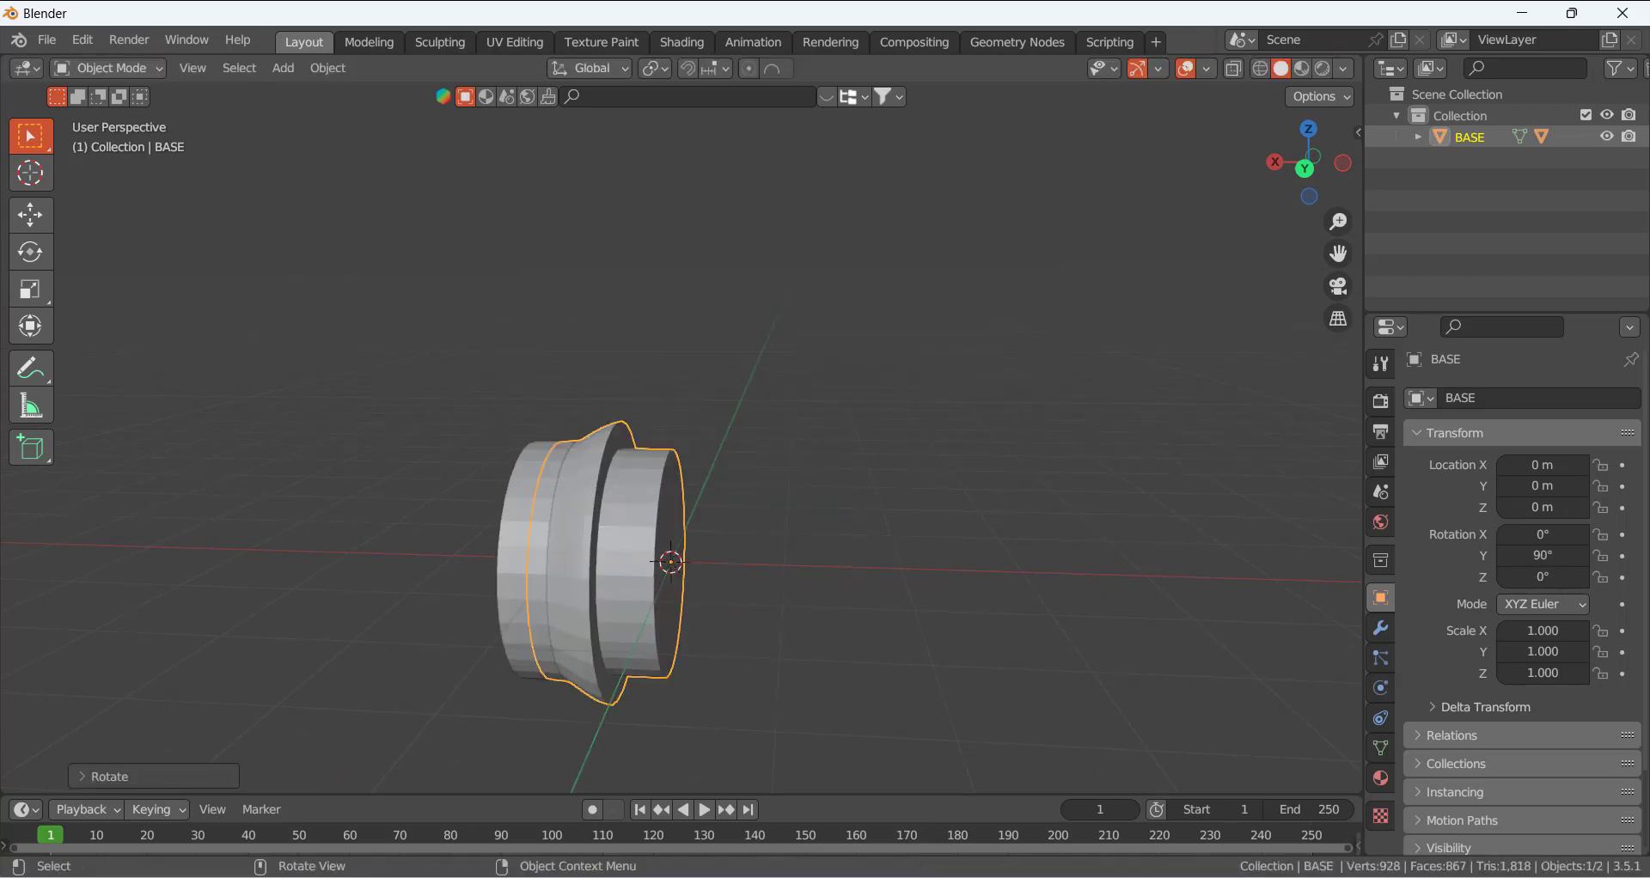
pyautogui.hotkey('alt', 'r')
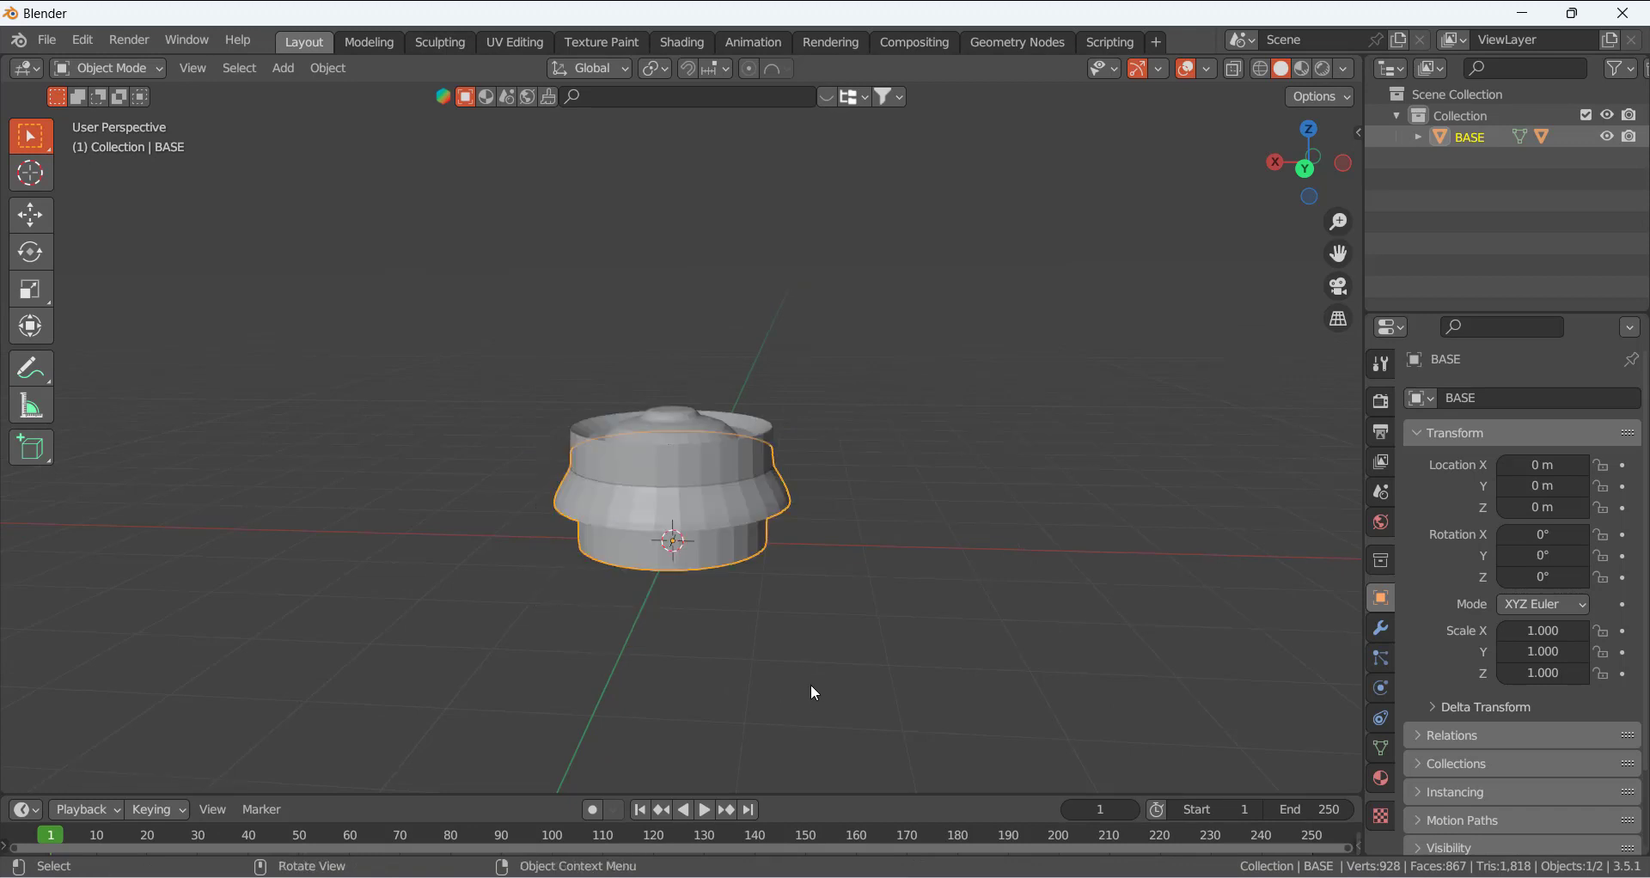
# - Rotate BASE by -90° about the global Y axis and deselect it
pyautogui.write('ry-90')
pyautogui.press('Return')
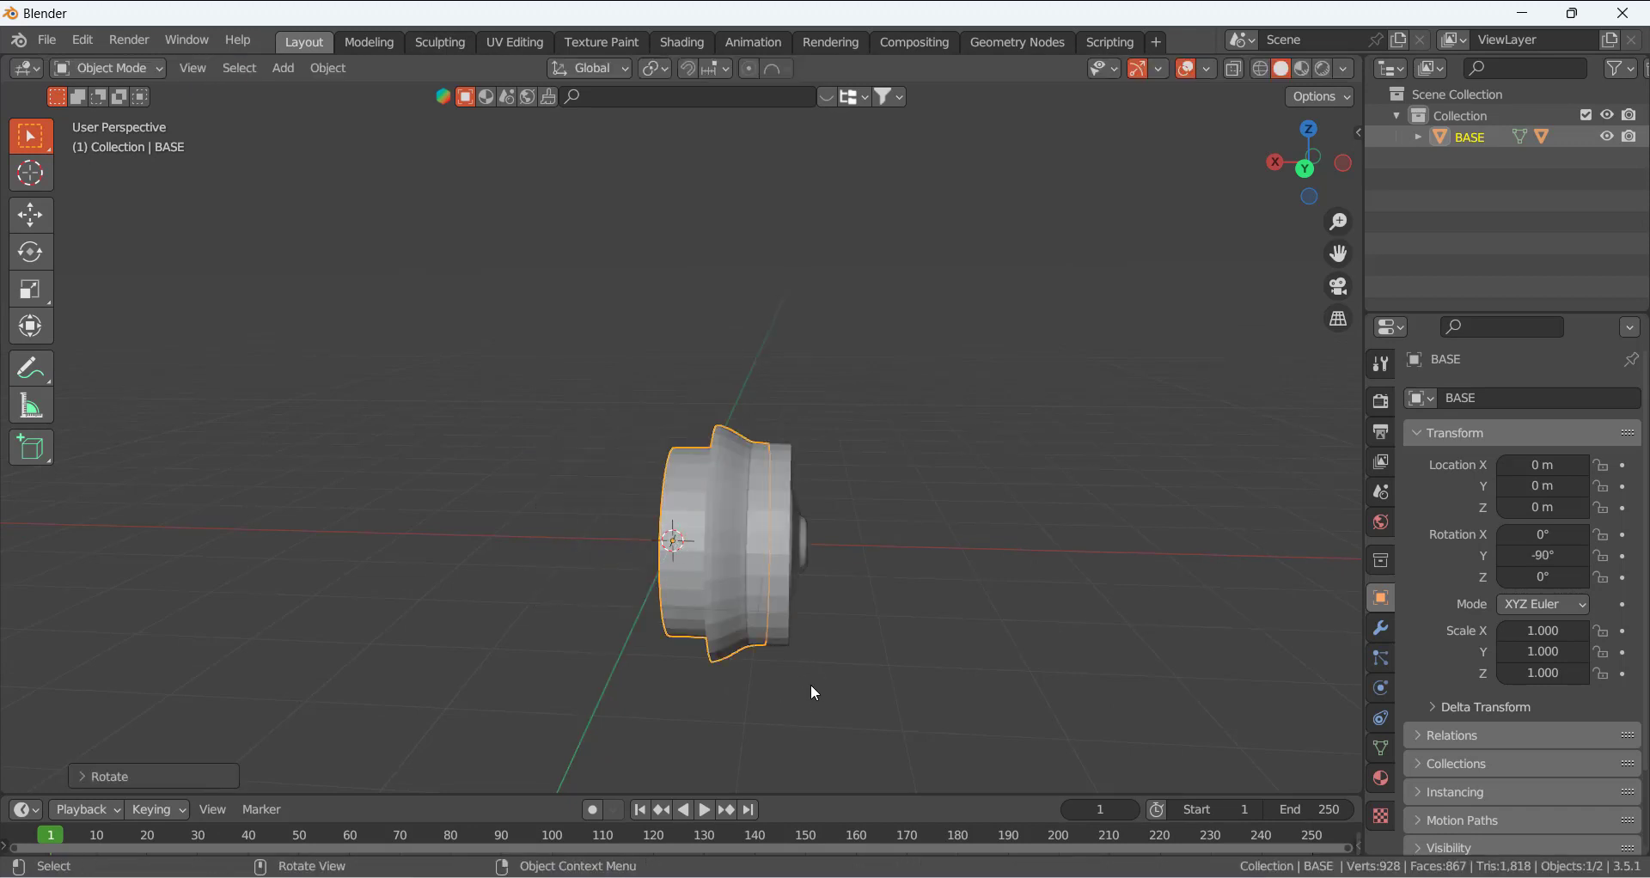
pyautogui.moveTo(732, 569); pyautogui.dragTo(826, 567, button='middle')
pyautogui.click(985, 508)
pyautogui.moveTo(986, 512); pyautogui.dragTo(835, 572, button='middle')
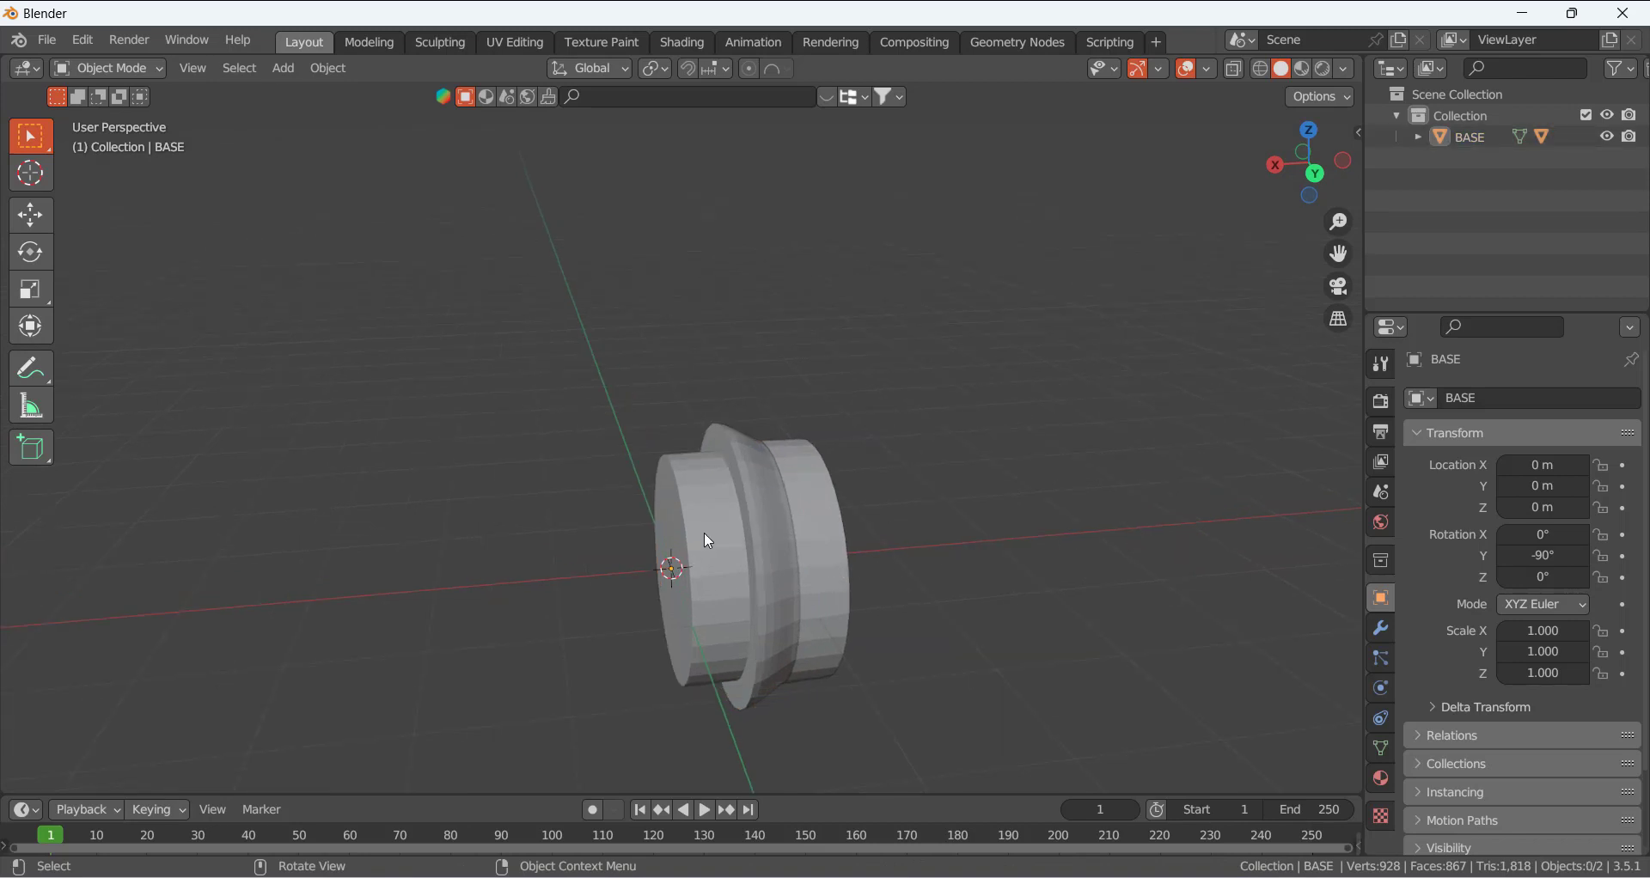
# - Add a cube mesh at the origin and scale it uniformly to about 0.2
pyautogui.hotkey('shift', 'a')
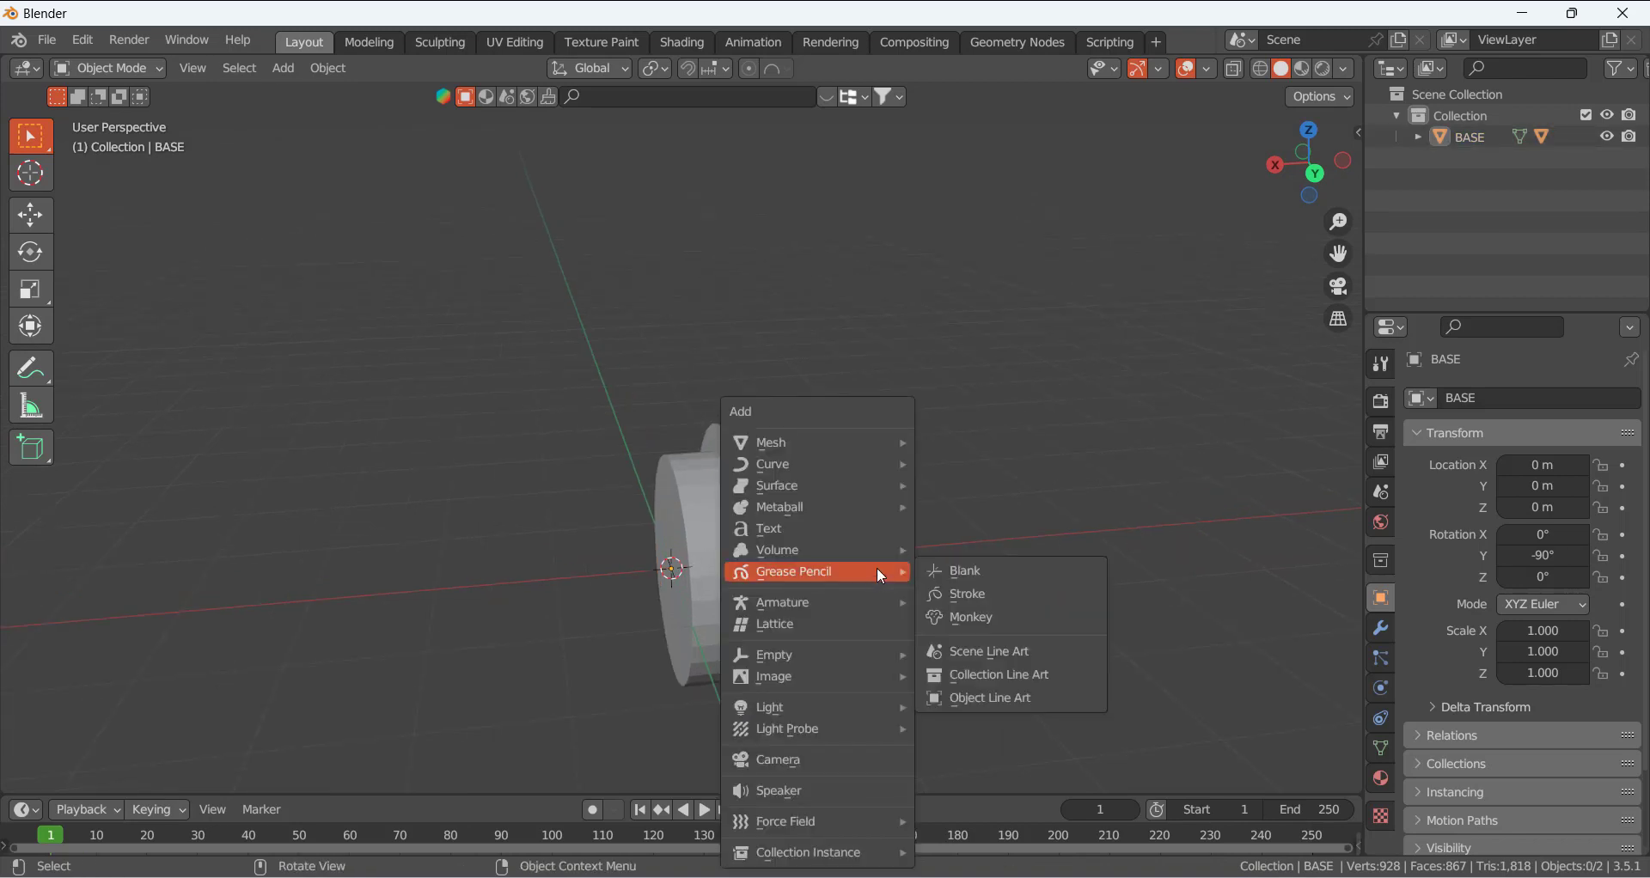
pyautogui.moveTo(831, 438)
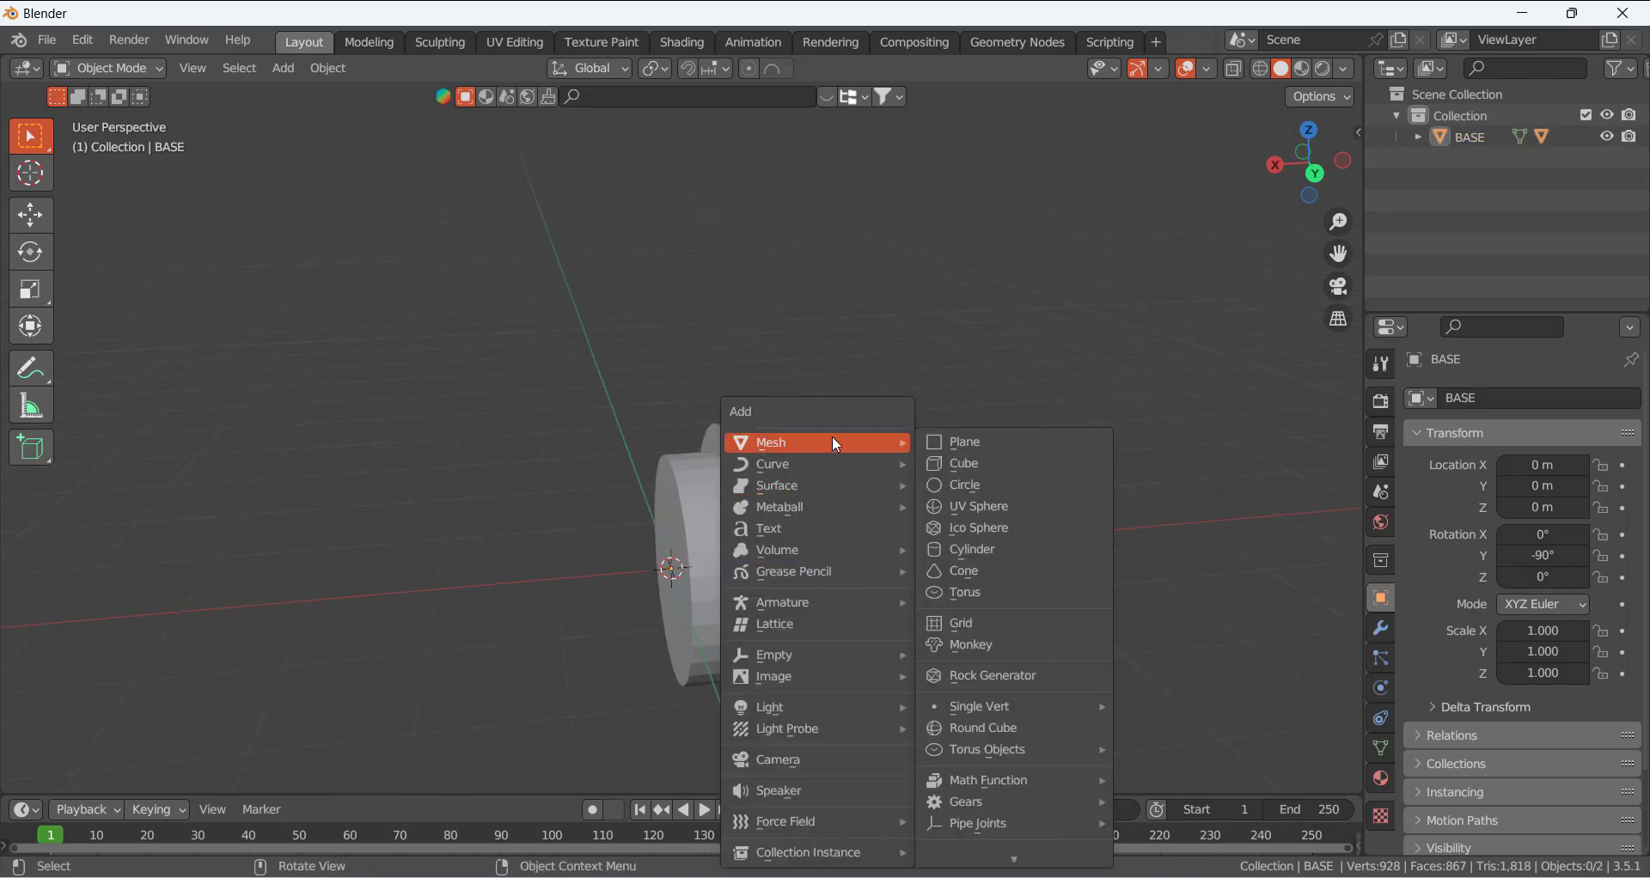
pyautogui.click(973, 471)
pyautogui.moveTo(971, 470); pyautogui.dragTo(695, 549, button='middle')
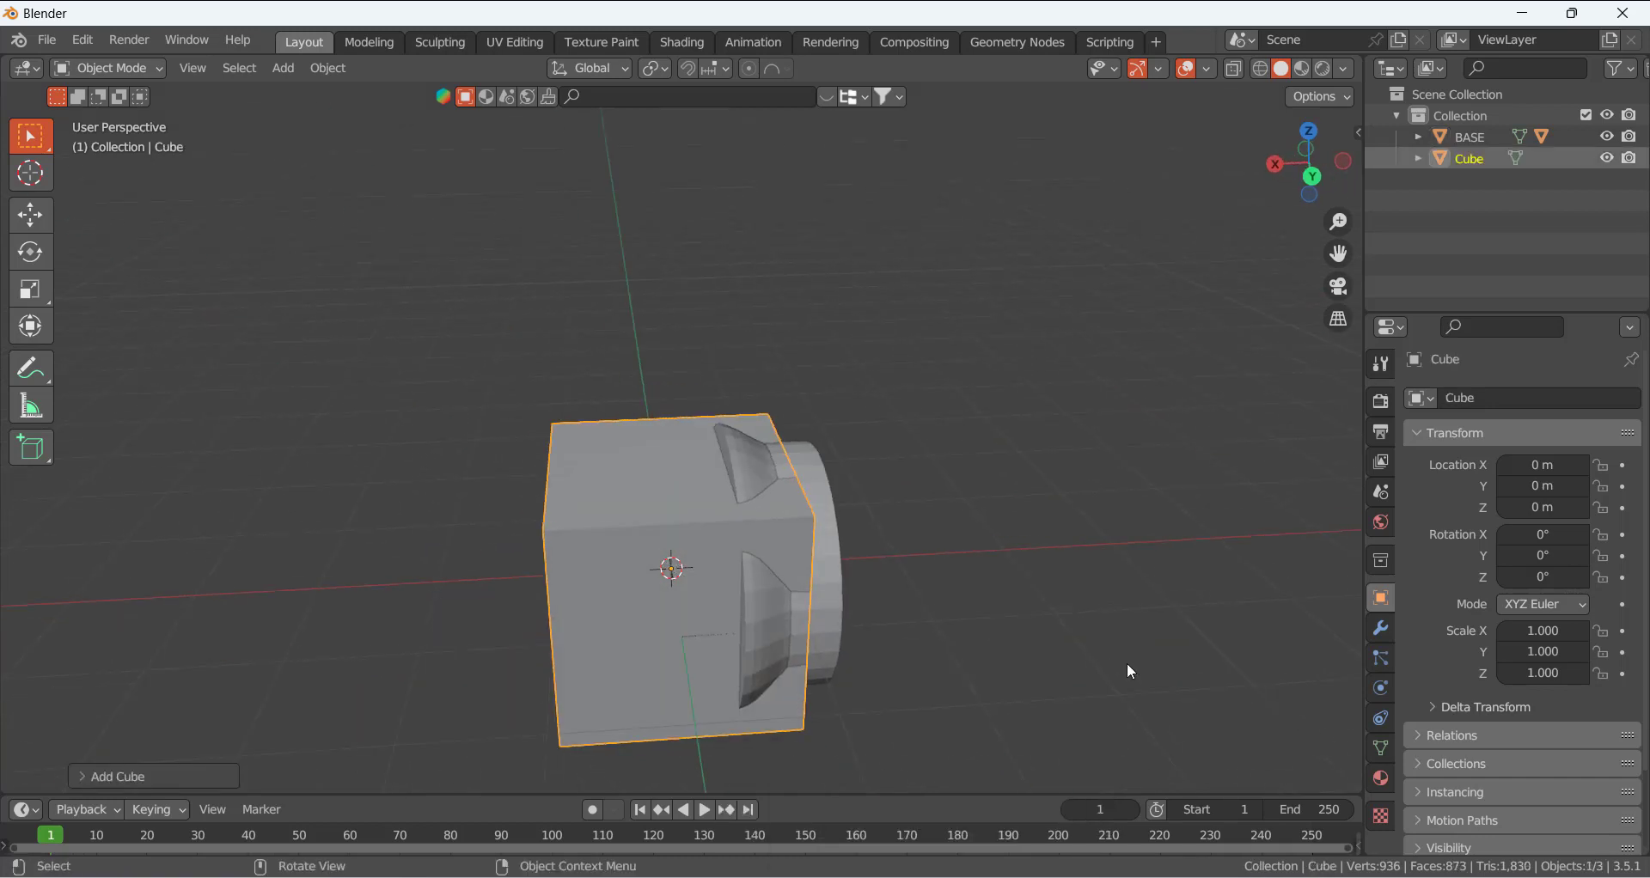
pyautogui.press('s')
pyautogui.click(680, 581)
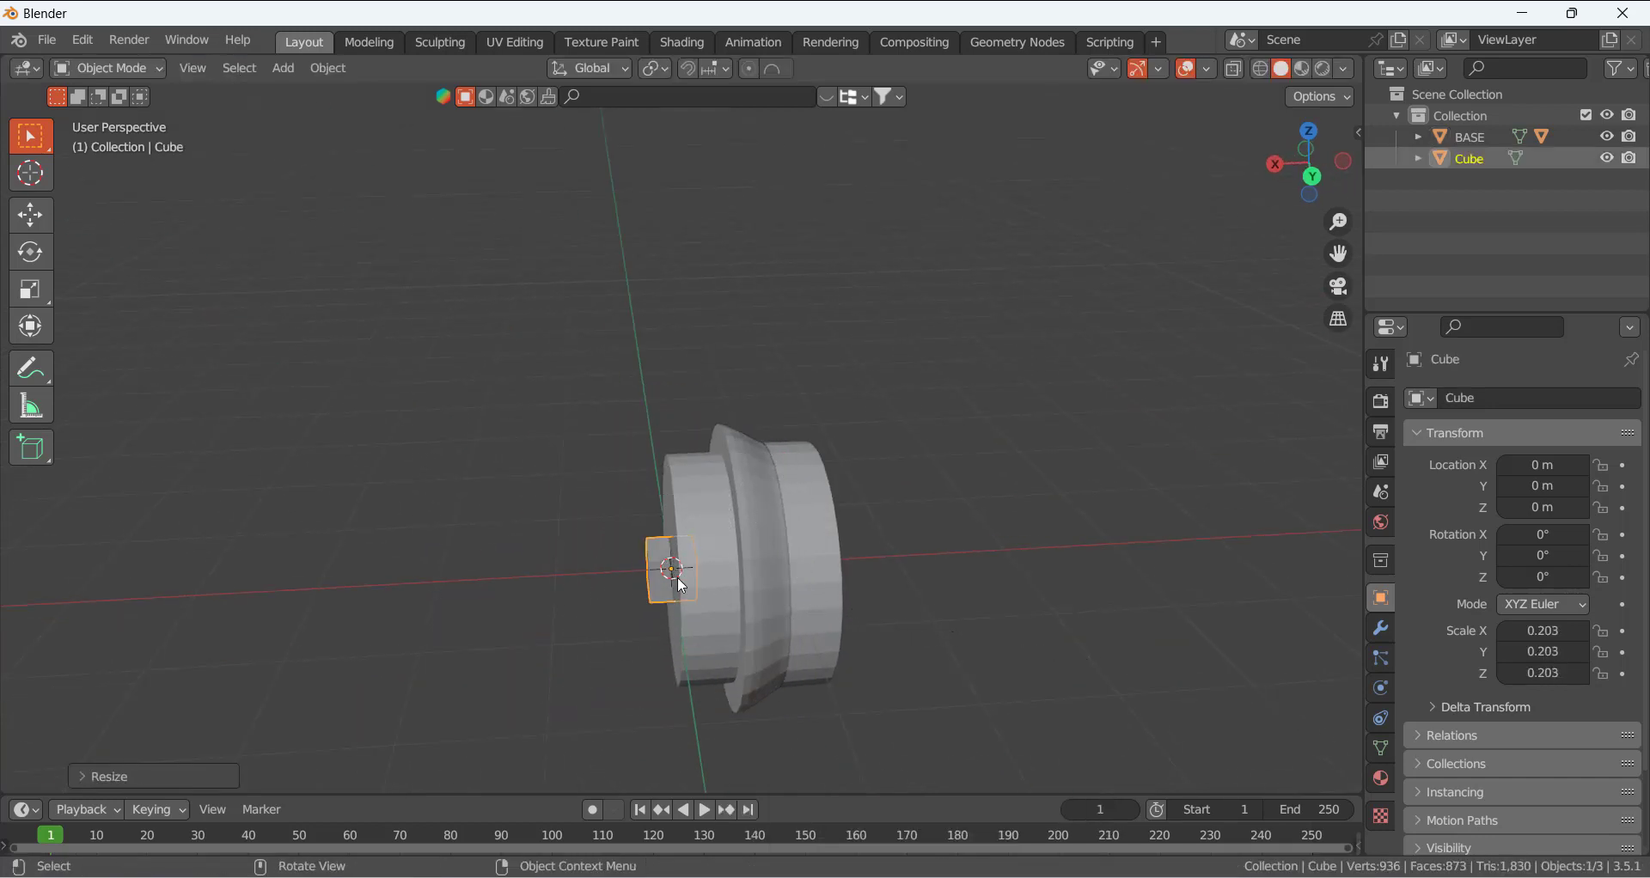
# - Move the cube up along Z to about 1.4 m and along X to about -0.24 m, above the body's edge
pyautogui.moveTo(682, 585); pyautogui.dragTo(720, 576, button='middle')
pyautogui.click(31, 216)
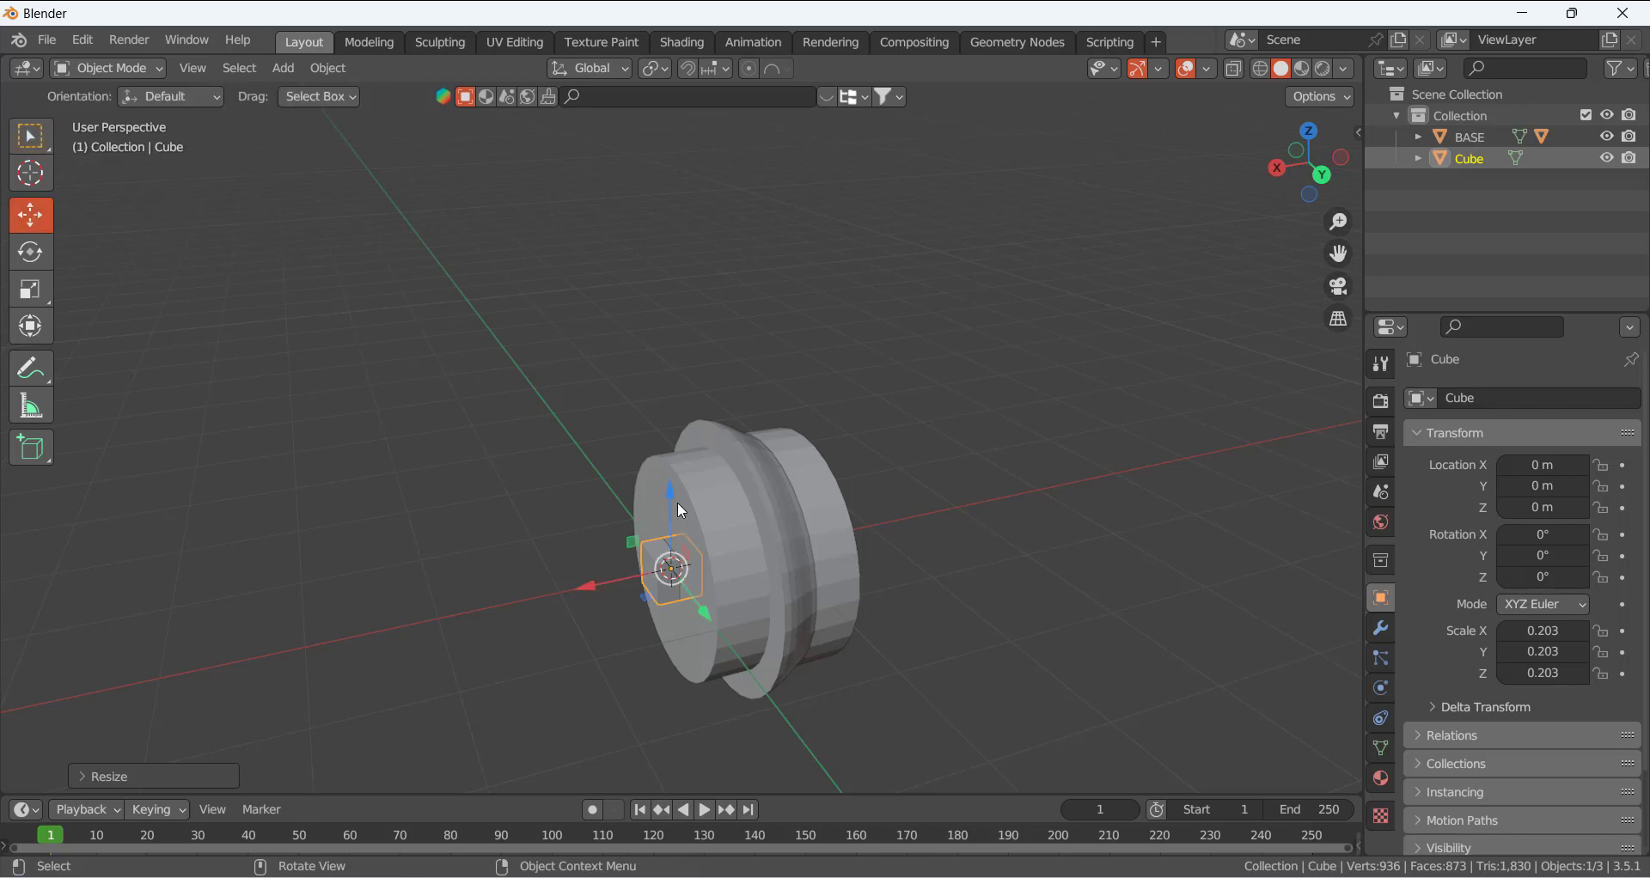
pyautogui.moveTo(680, 511); pyautogui.dragTo(682, 476)
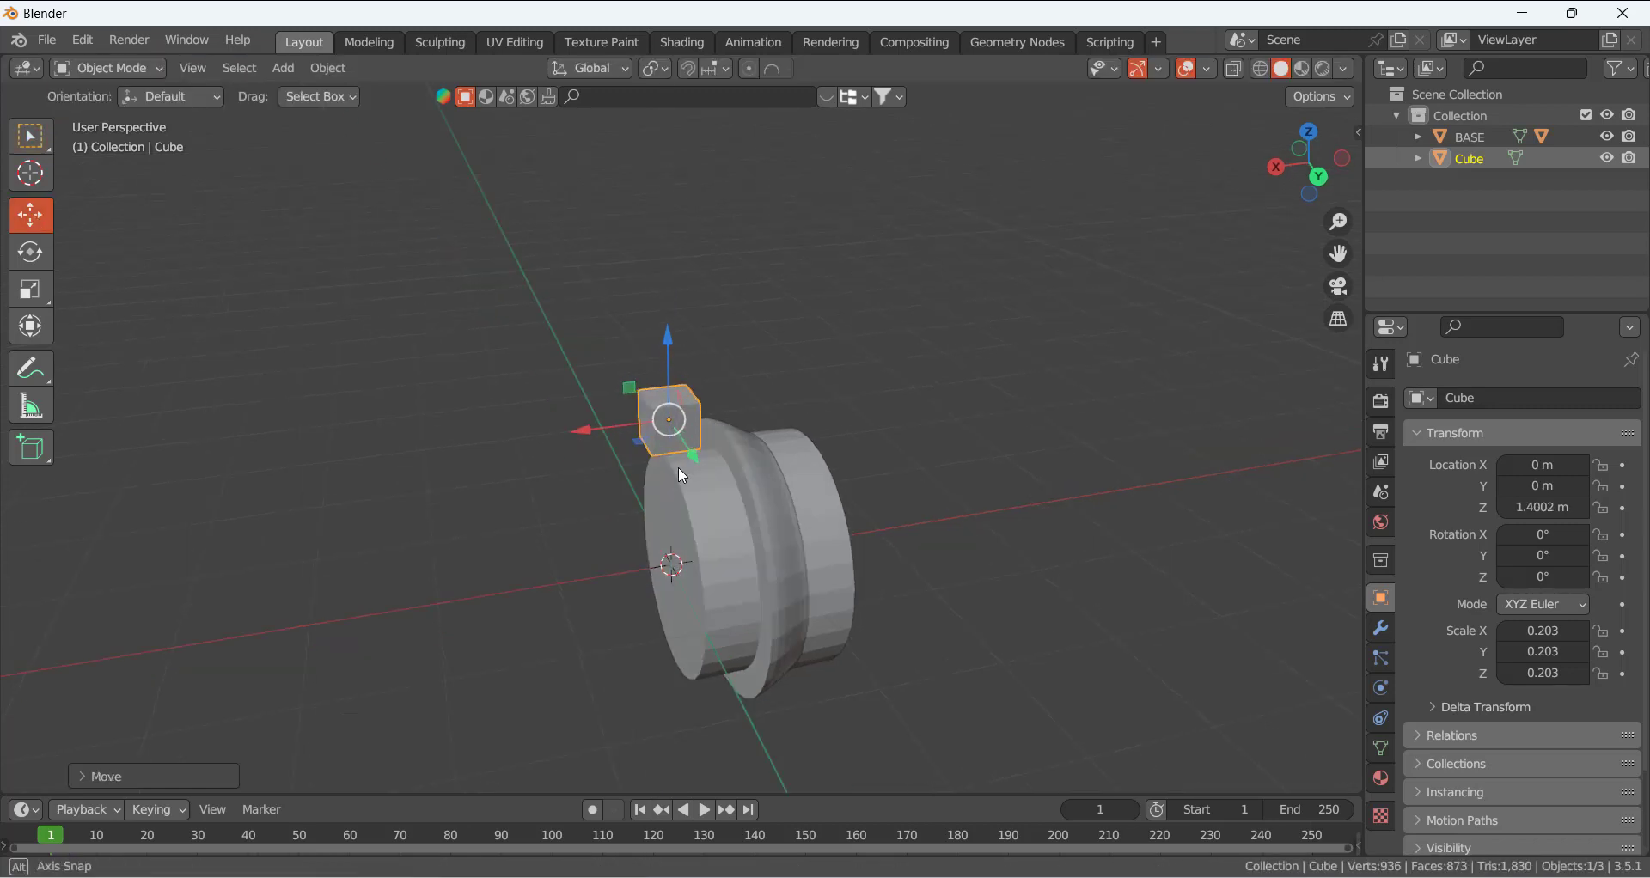
pyautogui.moveTo(681, 475); pyautogui.dragTo(642, 421, button='middle')
pyautogui.scroll(3, 642, 420)
pyautogui.moveTo(580, 388); pyautogui.dragTo(620, 398)
pyautogui.moveTo(618, 480); pyautogui.dragTo(712, 425, button='middle')
# - Apply all transforms to the cube and set its origin to its geometry
pyautogui.hotkey('ctrl', 'a')
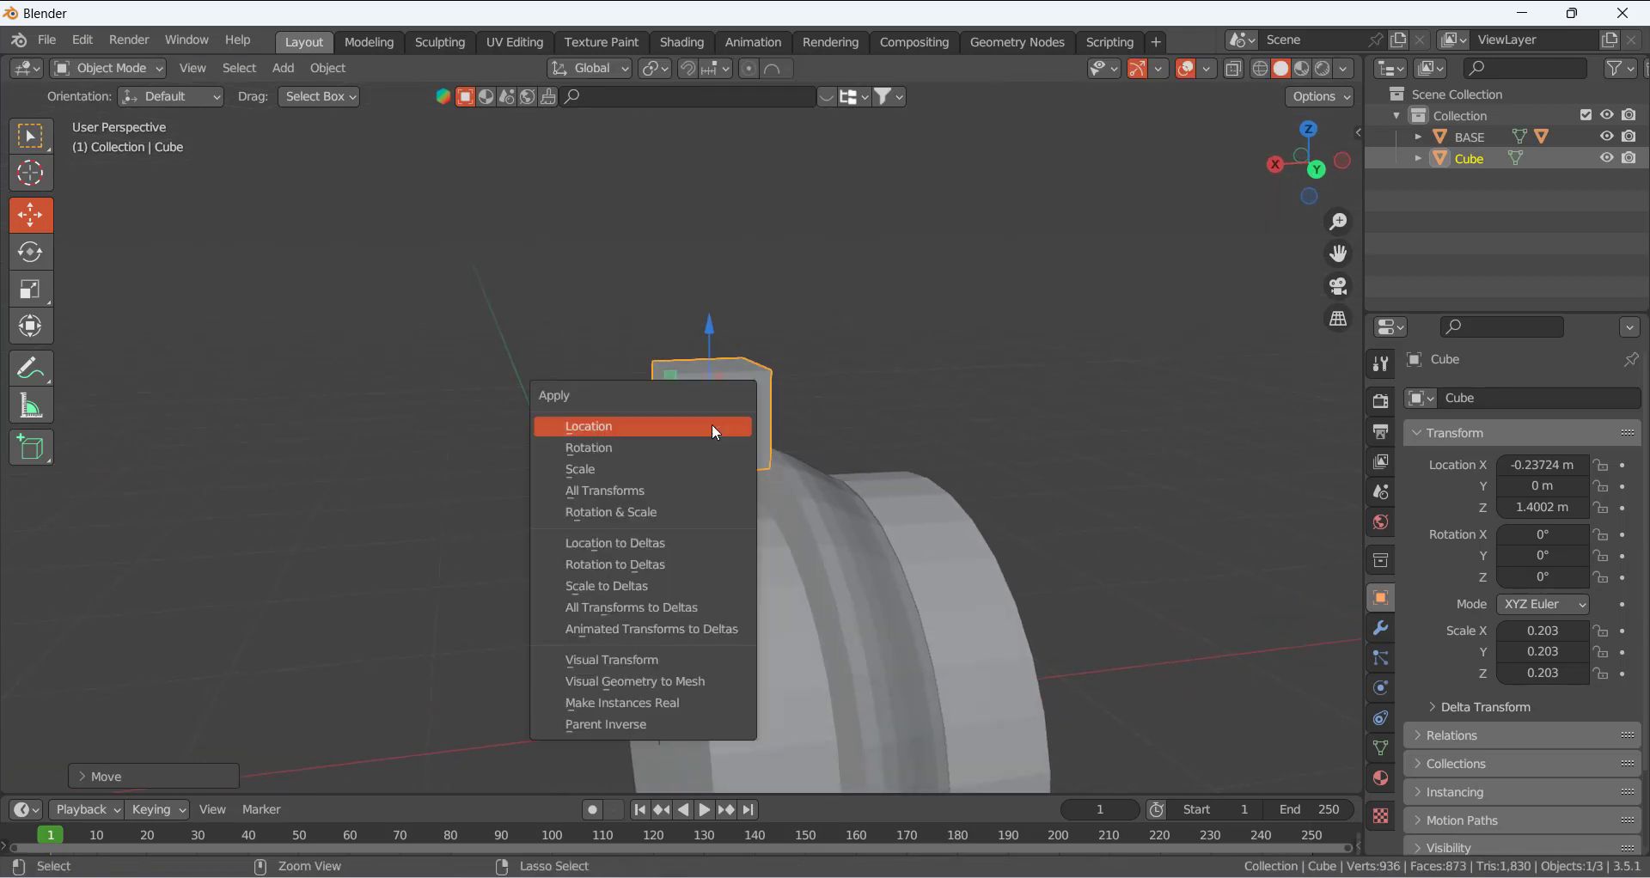
pyautogui.click(714, 488)
pyautogui.rightClick(712, 411)
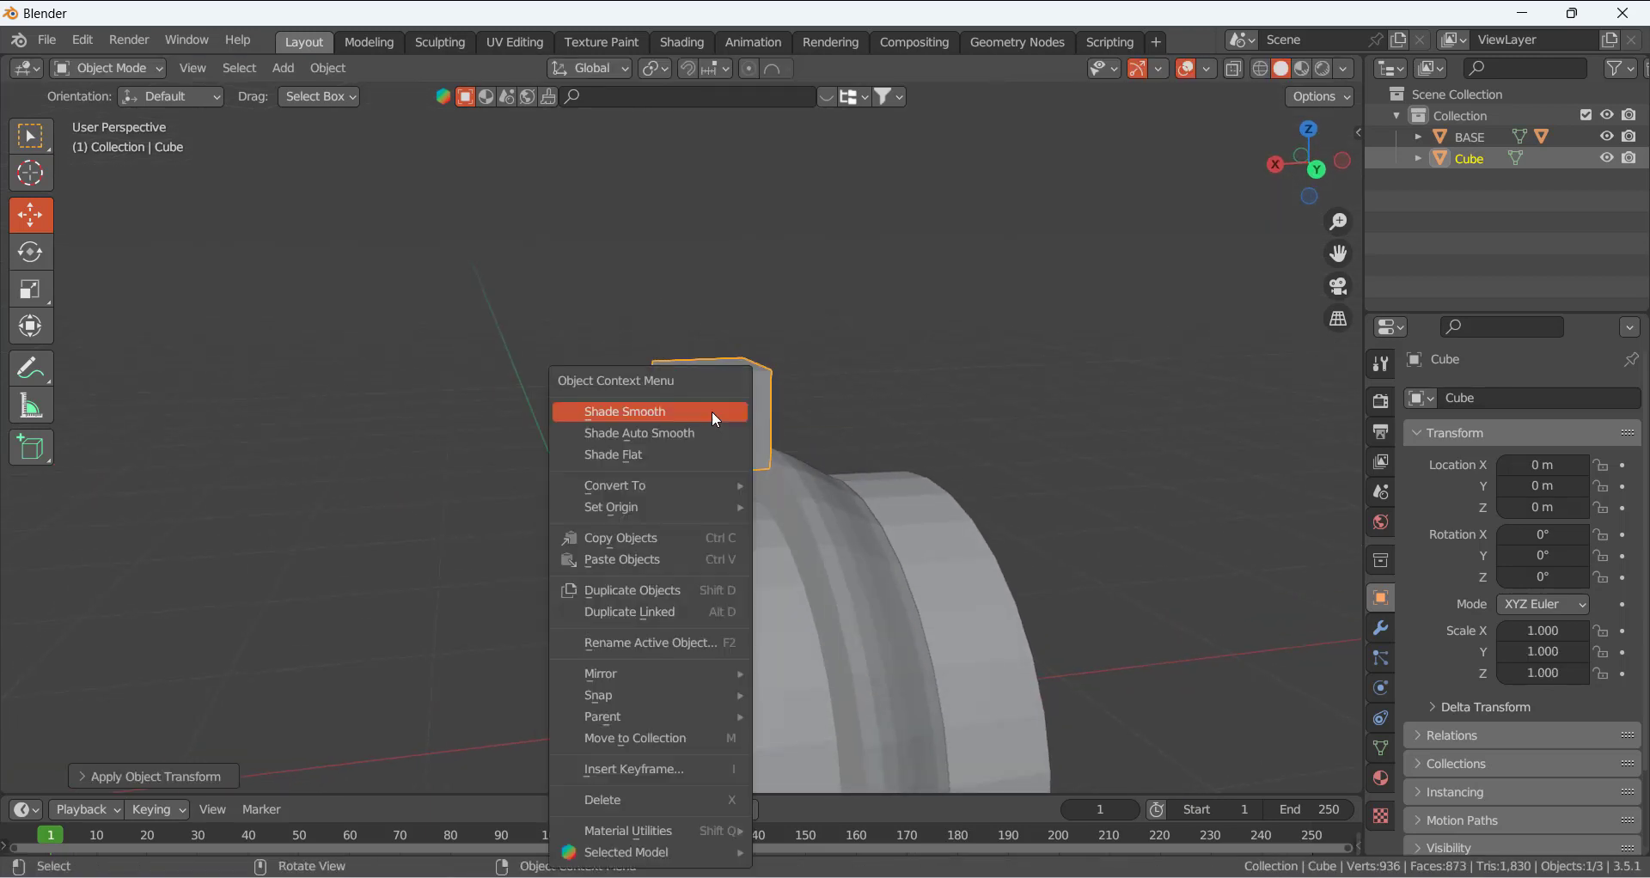
pyautogui.moveTo(685, 509)
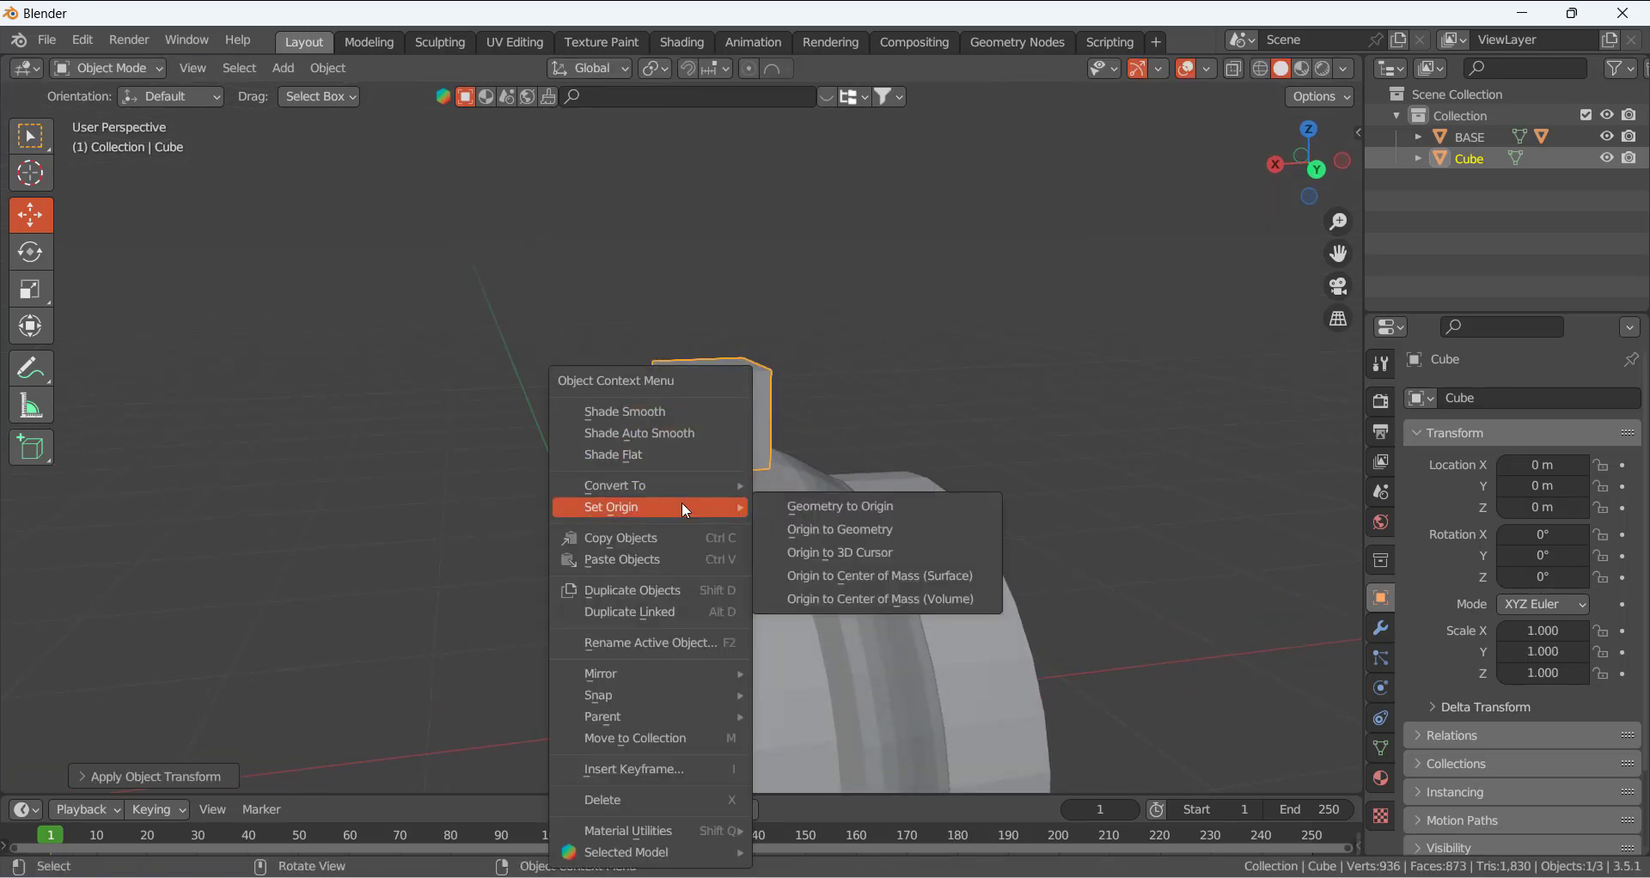
pyautogui.click(805, 530)
pyautogui.moveTo(803, 363); pyautogui.dragTo(779, 391, button='middle')
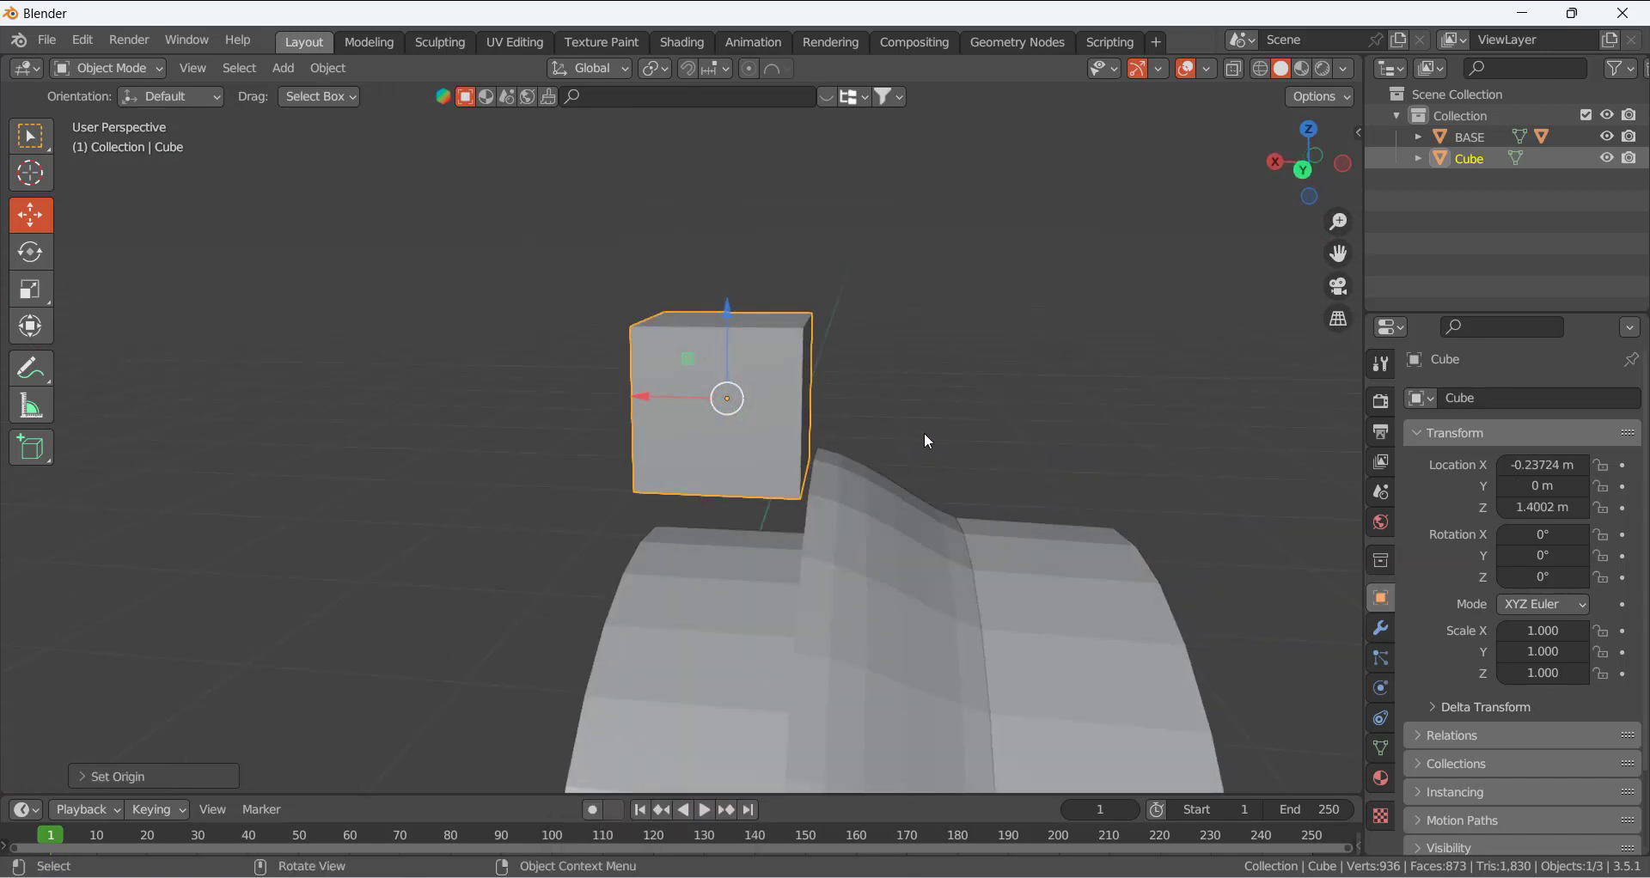
# - Edit the cube's mesh and scale all of it down slightly along the global Y axis in two passes
pyautogui.press('Tab')
pyautogui.moveTo(925, 441); pyautogui.dragTo(958, 379, button='middle')
pyautogui.click(958, 379)
pyautogui.moveTo(725, 410); pyautogui.dragTo(758, 467, button='middle')
pyautogui.press('a')
pyautogui.press('s')
pyautogui.press('y')
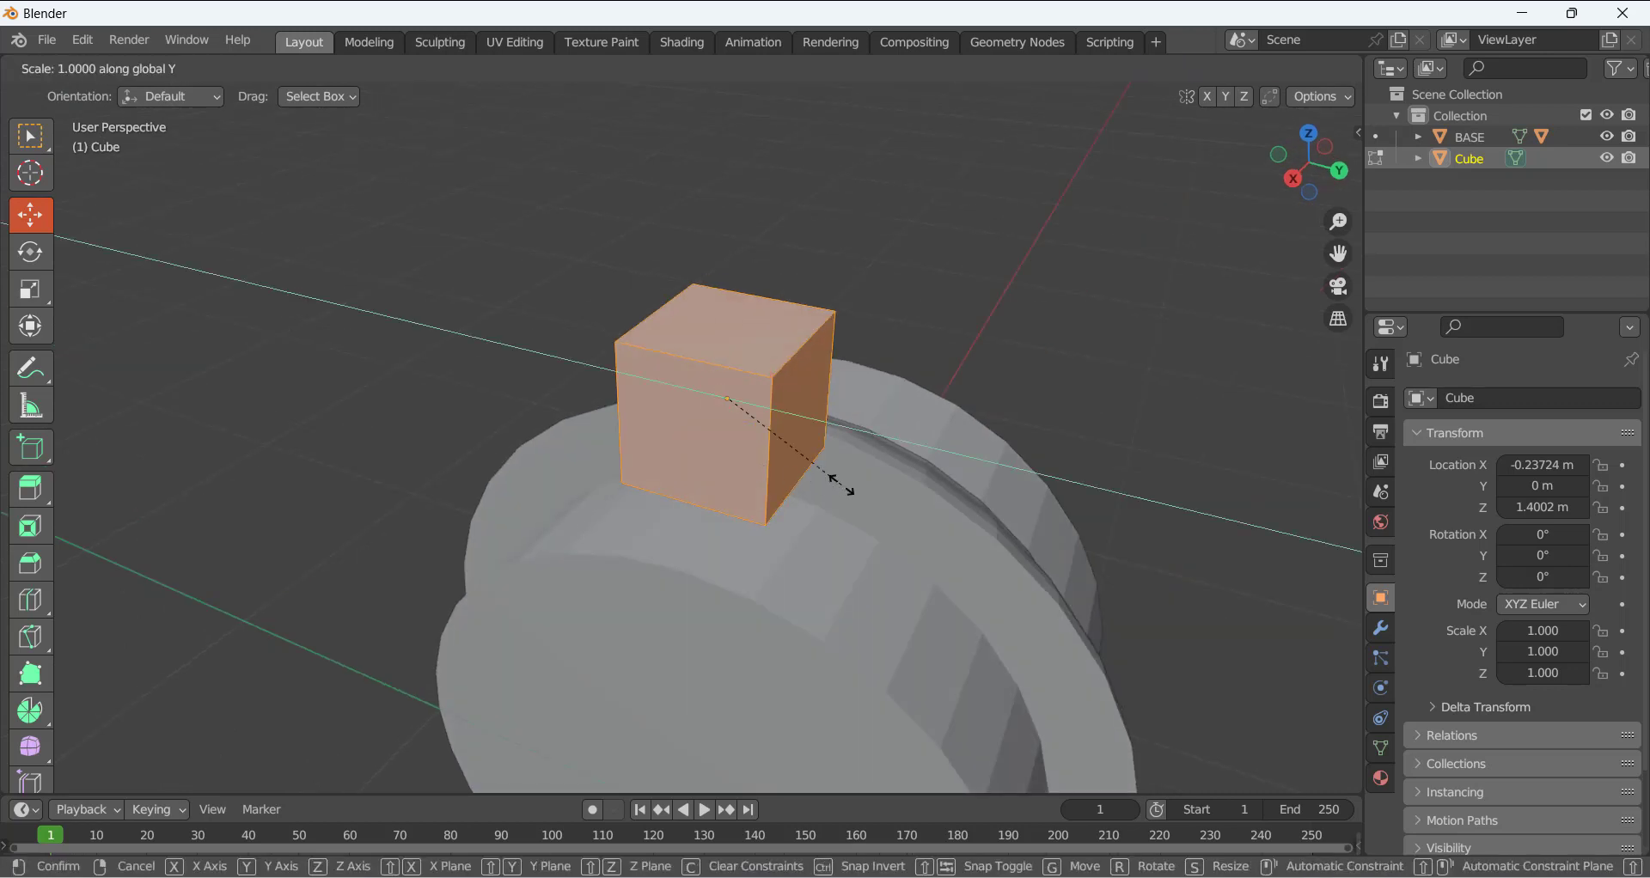
pyautogui.click(812, 475)
pyautogui.moveTo(813, 475); pyautogui.dragTo(736, 402, button='middle')
pyautogui.press('s')
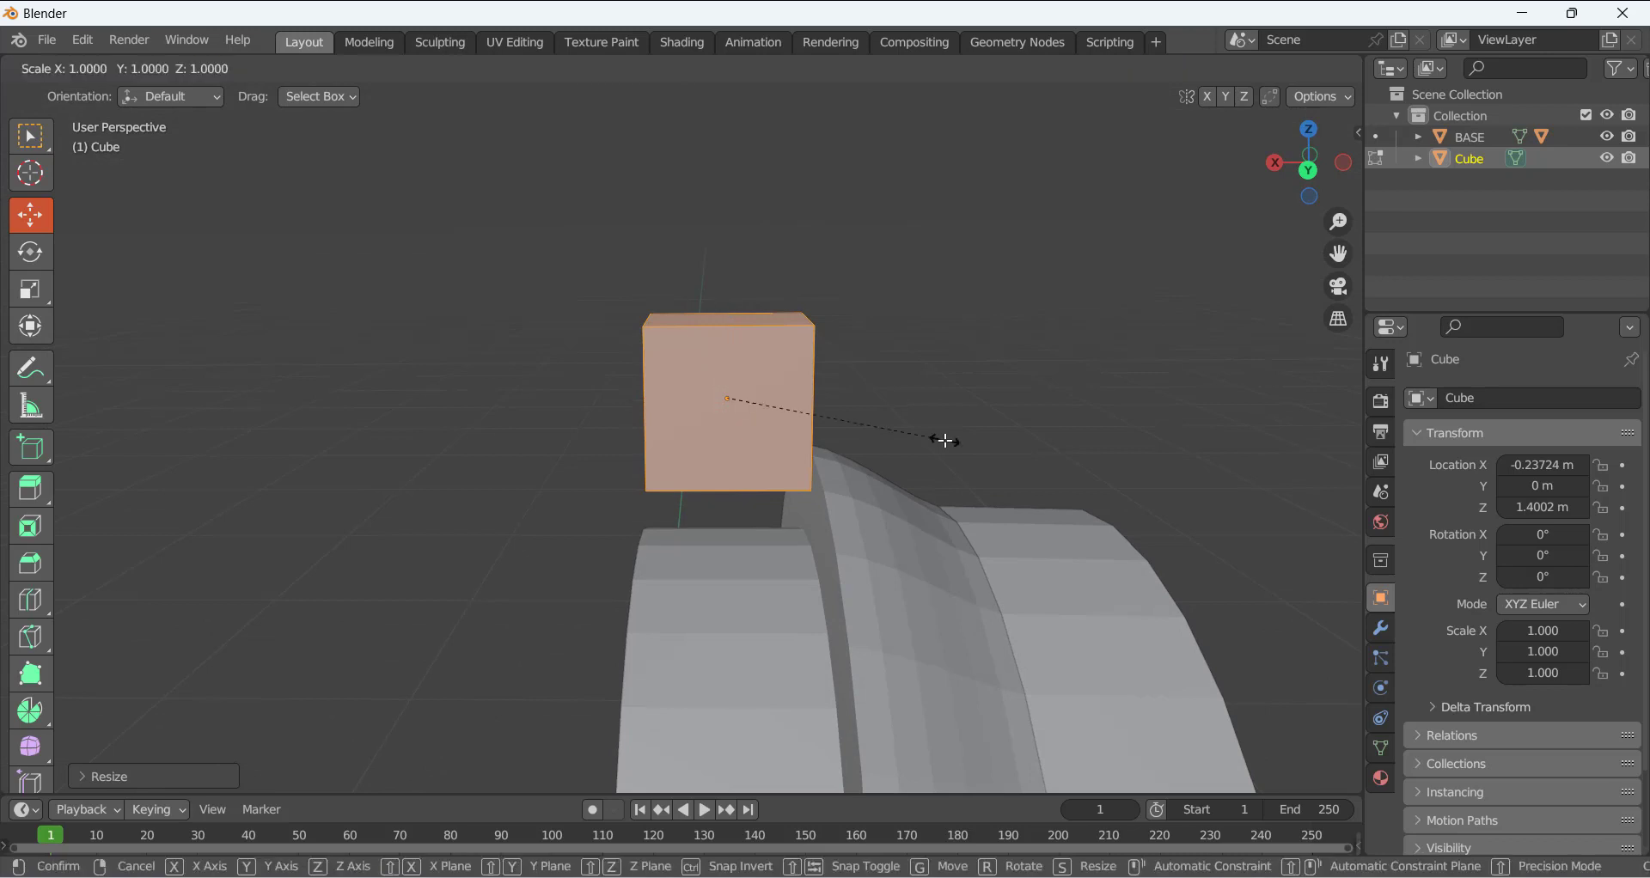
pyautogui.press('y')
pyautogui.click(903, 441)
pyautogui.moveTo(903, 441); pyautogui.dragTo(765, 358, button='middle')
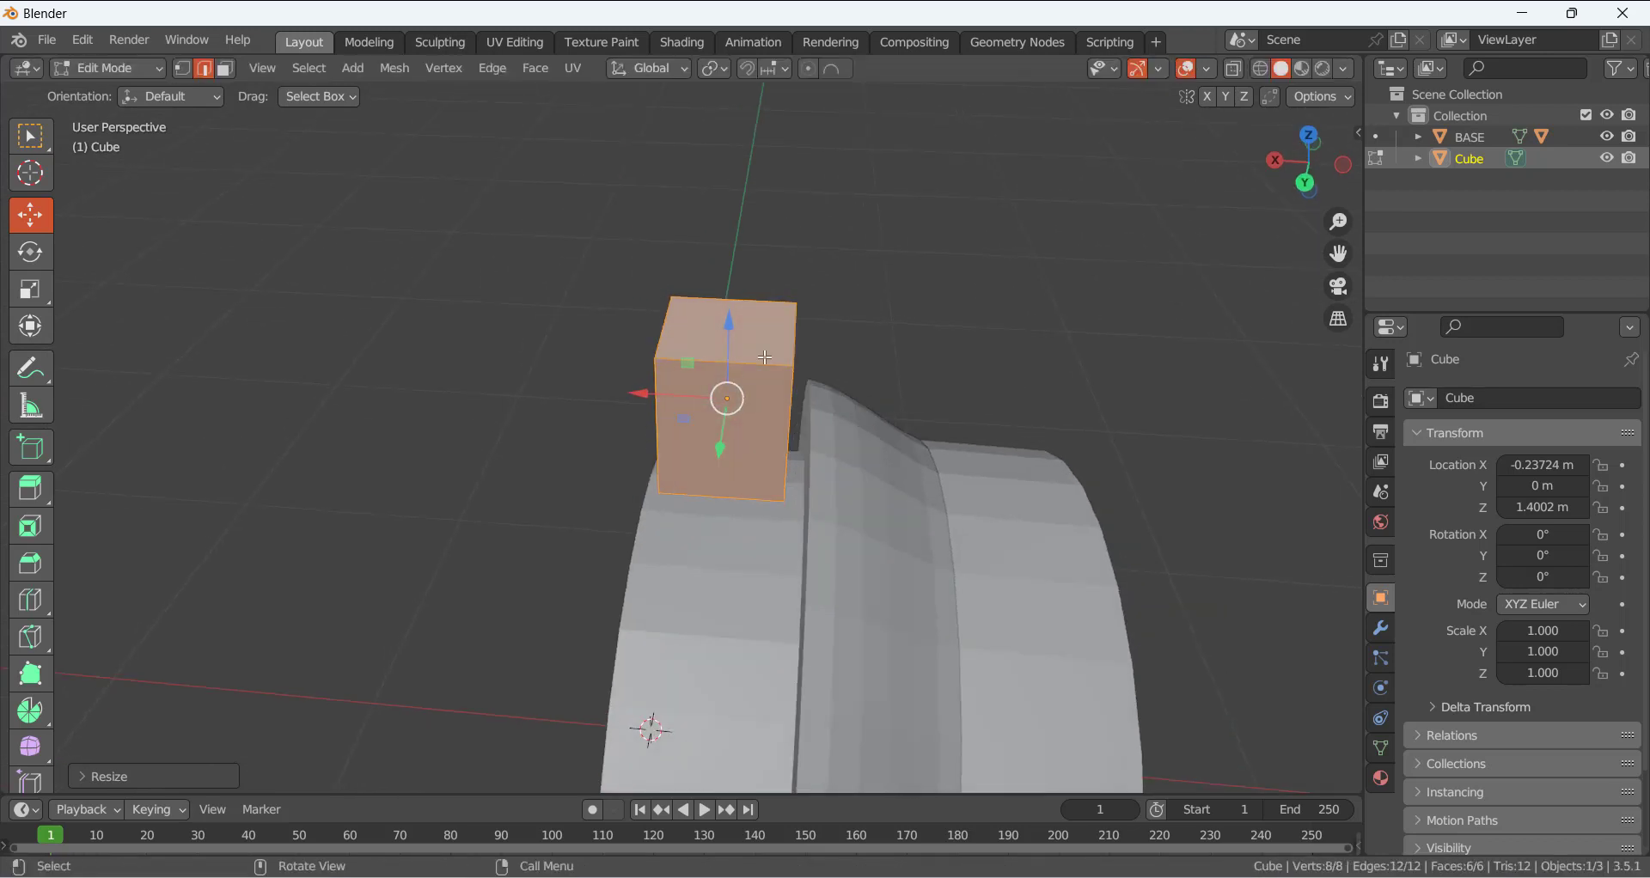
# - Extrude the cube's top face upward into a tall square bar and raise its end a little further along Z
pyautogui.click(752, 331)
pyautogui.press('3')
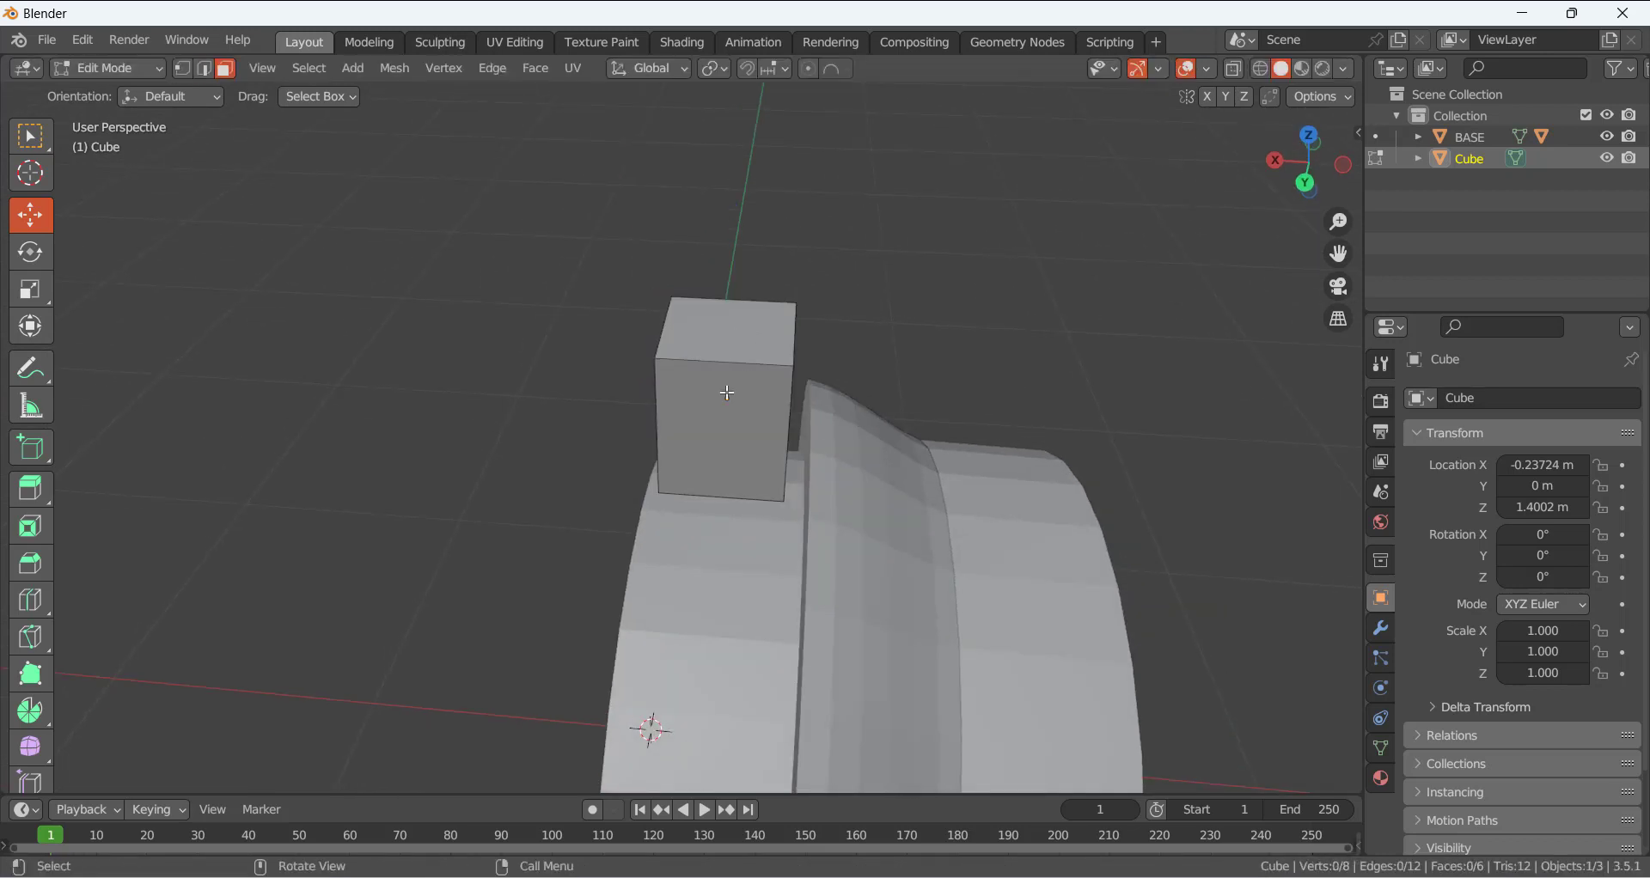
pyautogui.click(729, 322)
pyautogui.moveTo(730, 321); pyautogui.dragTo(808, 406, button='middle')
pyautogui.scroll(-3, 808, 405)
pyautogui.press('e')
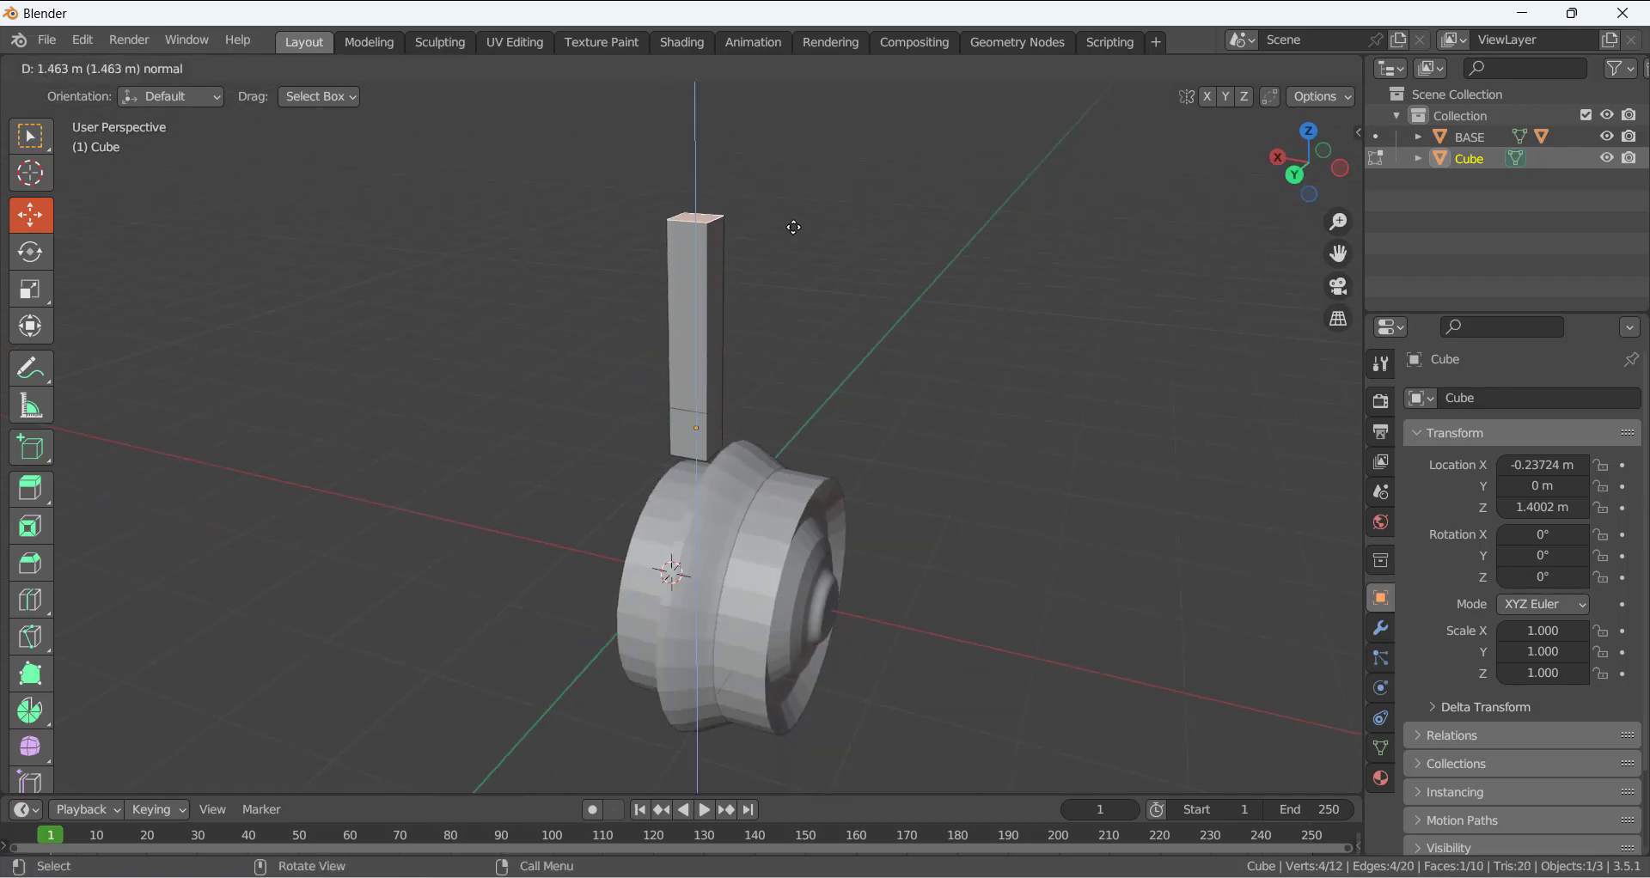
pyautogui.click(790, 150)
pyautogui.press('KP_1')
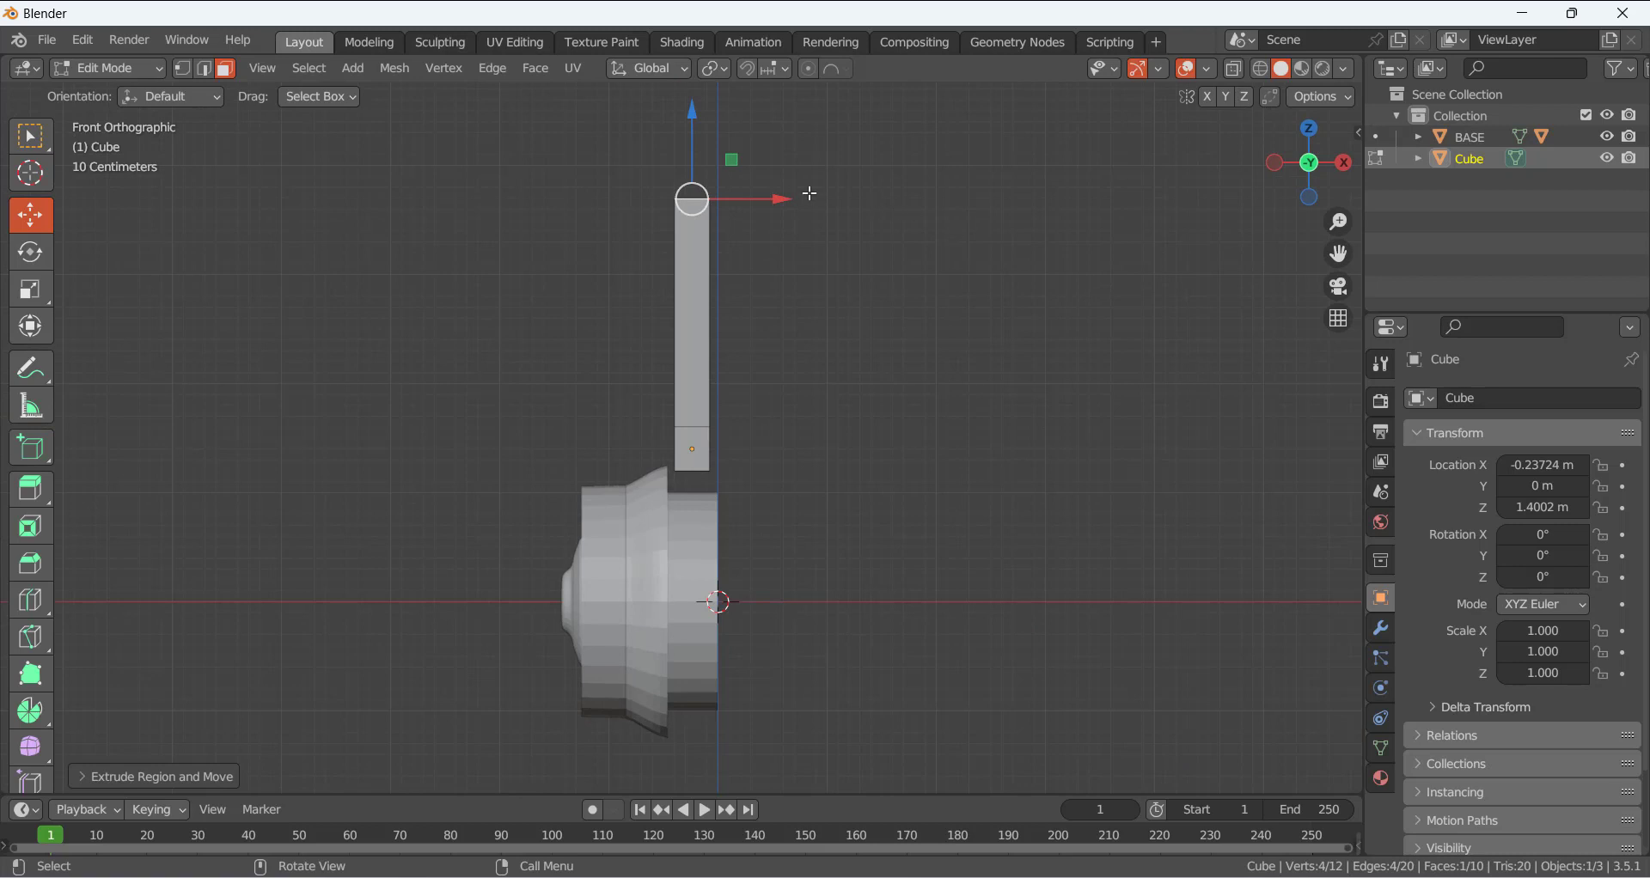
pyautogui.moveTo(694, 112); pyautogui.dragTo(694, 86)
pyautogui.scroll(-4, 757, 301)
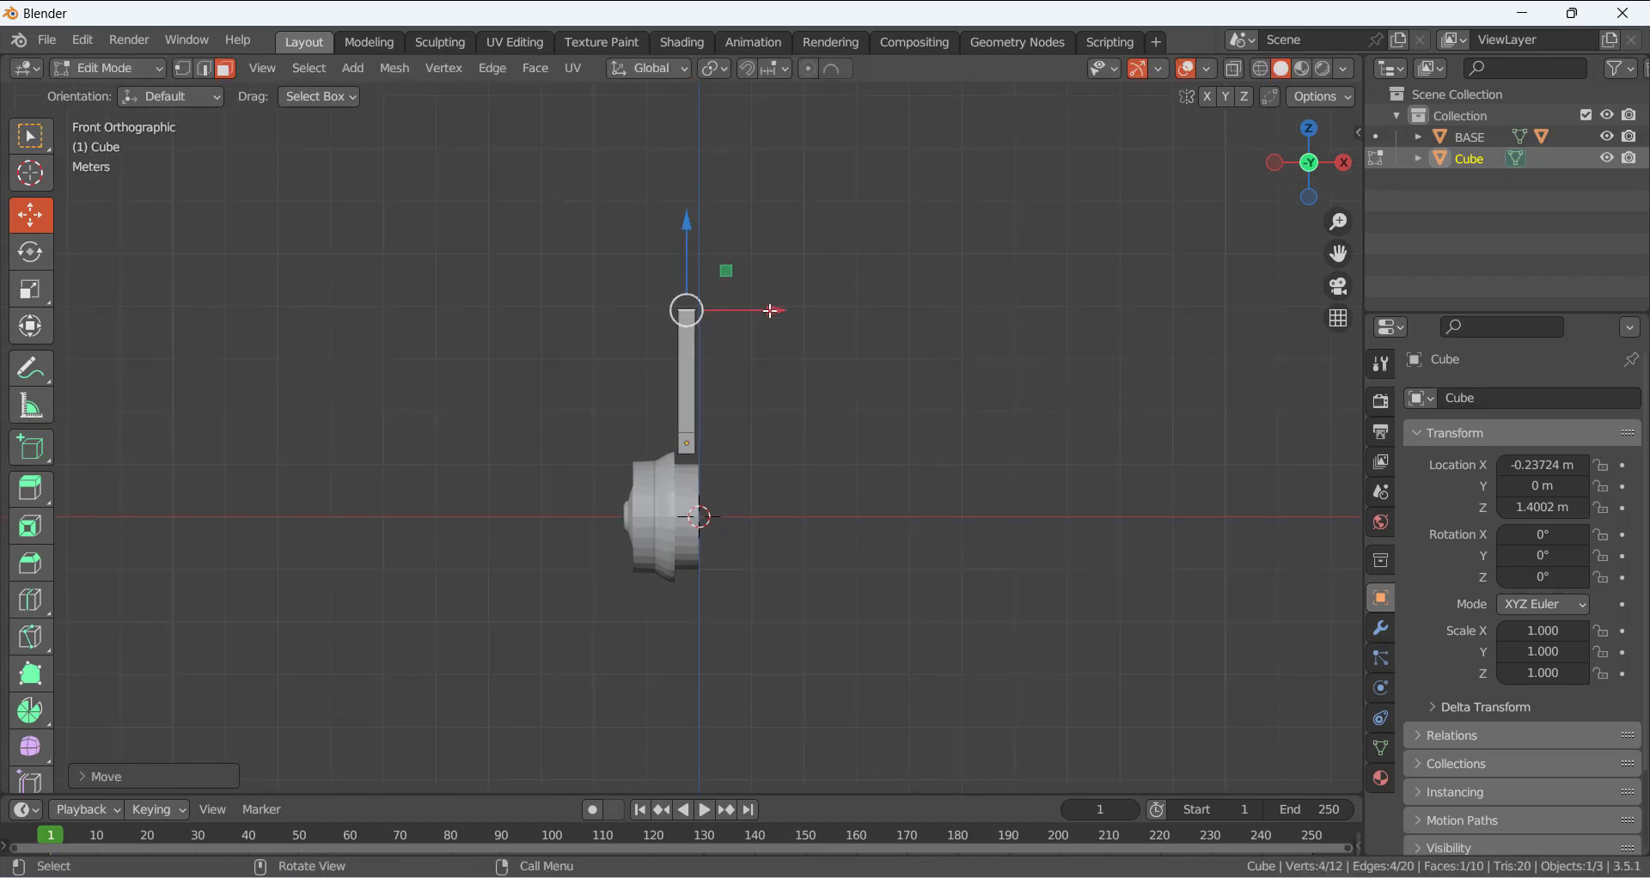
# - Bevel the four long vertical edges of the extruded bar with 3 segments to round the shaft
pyautogui.moveTo(642, 290); pyautogui.dragTo(855, 329, button='middle')
pyautogui.scroll(2, 659, 298)
pyautogui.scroll(-1, 660, 312)
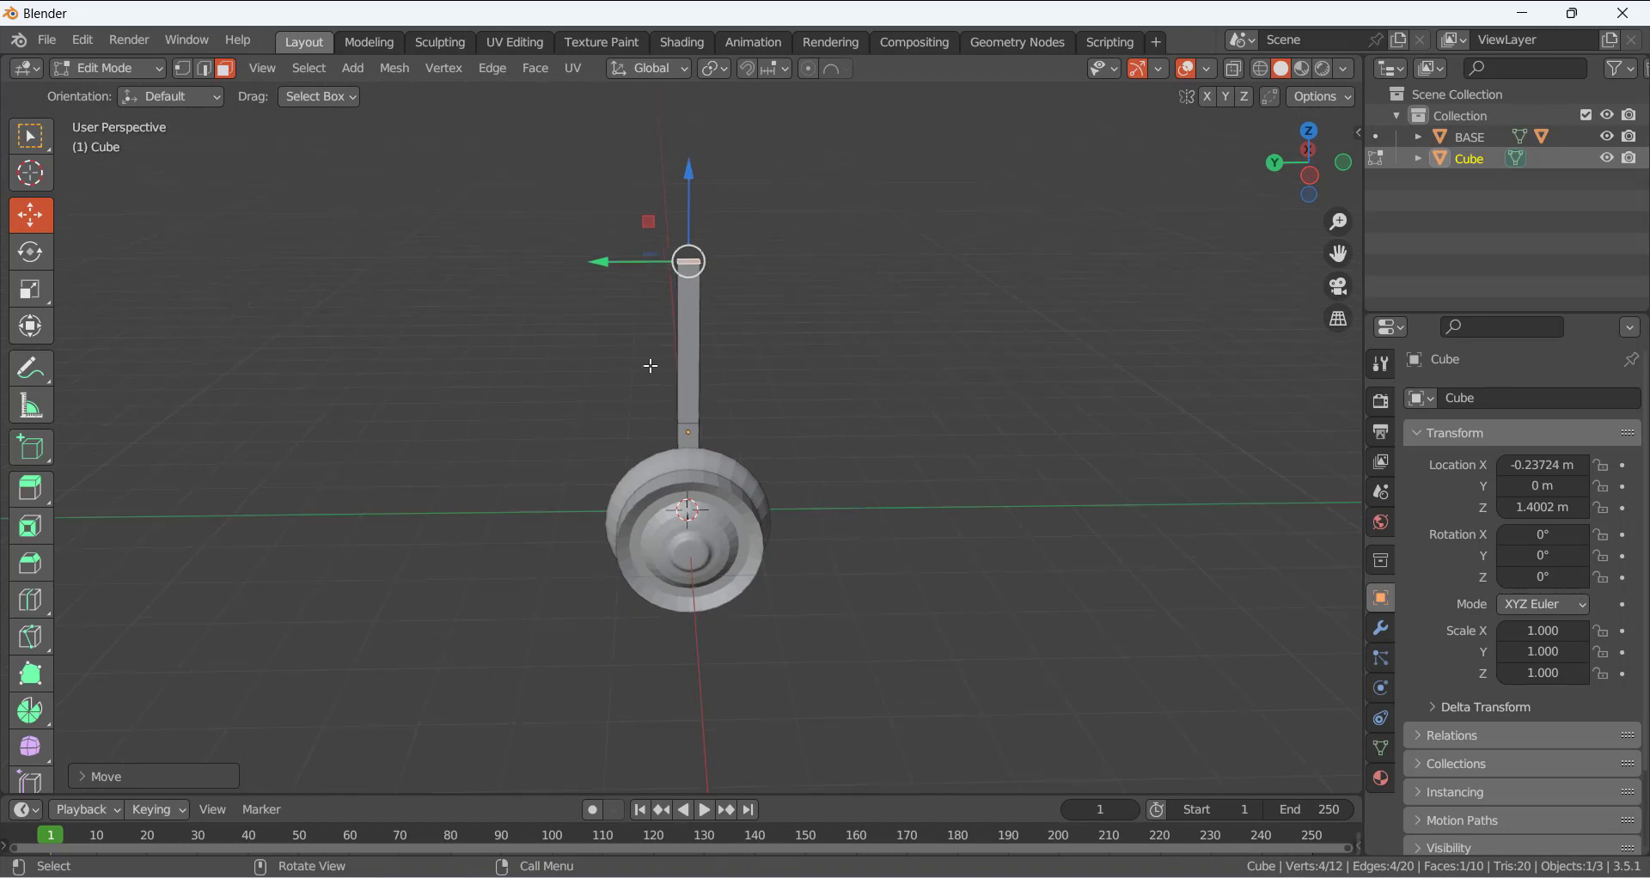
pyautogui.keyDown('shift'); pyautogui.moveTo(571, 364); pyautogui.dragTo(530, 396, button='middle'); pyautogui.keyUp('shift')
pyautogui.scroll(1, 593, 314)
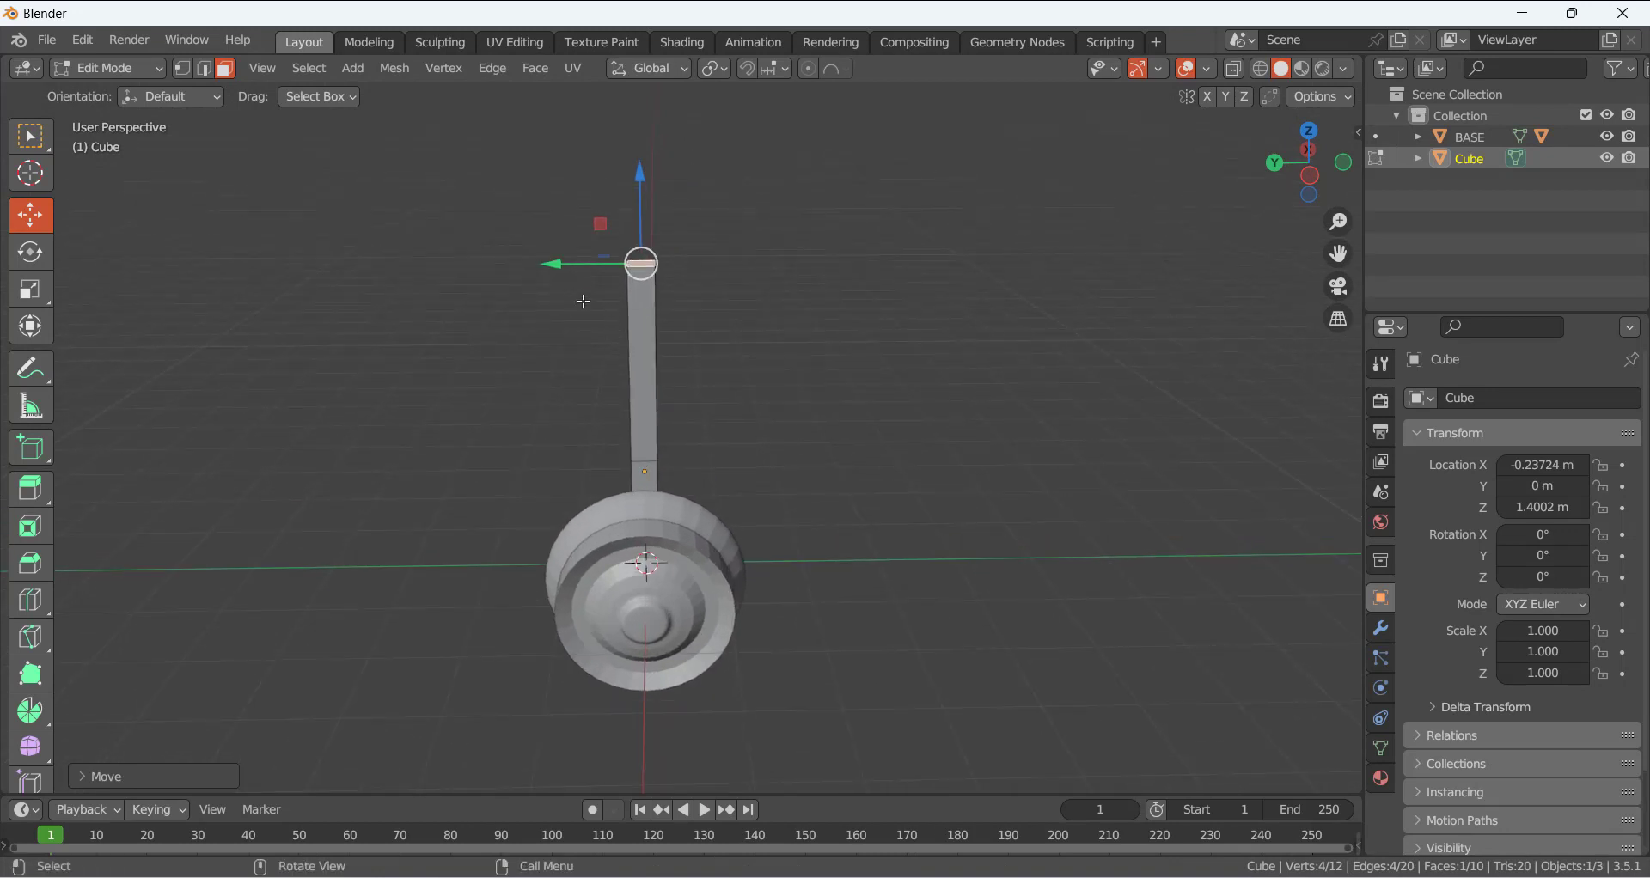
pyautogui.moveTo(582, 300); pyautogui.dragTo(739, 323, button='middle')
pyautogui.scroll(2, 658, 356)
pyautogui.scroll(1, 658, 356)
pyautogui.press('2')
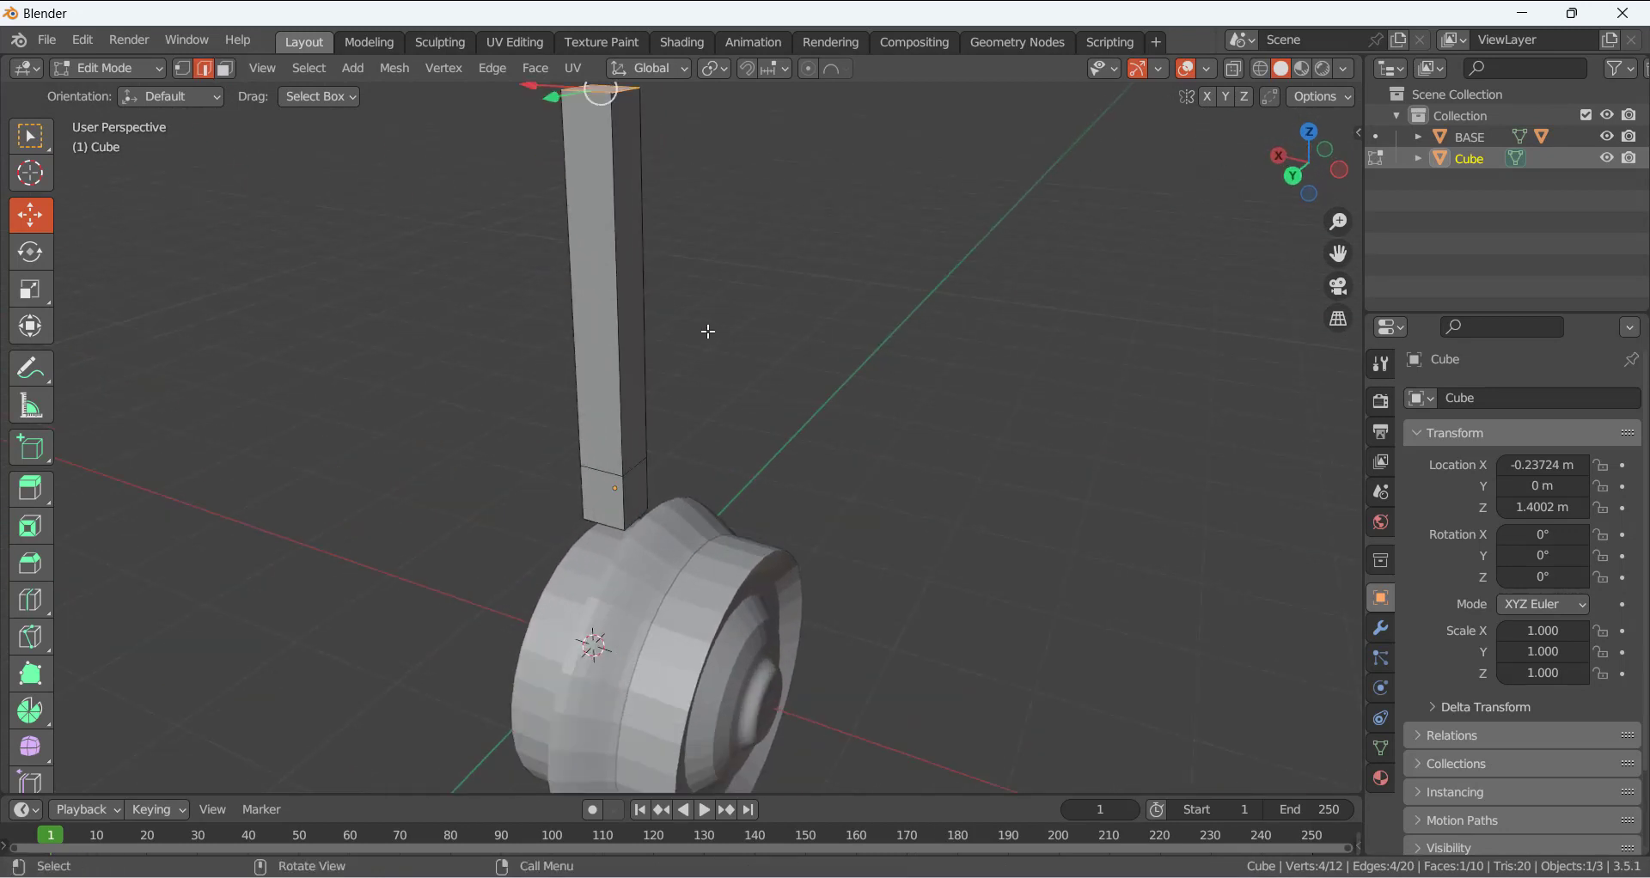
pyautogui.click(626, 330)
pyautogui.keyDown('shift'); pyautogui.click(616, 333); pyautogui.keyUp('shift')
pyautogui.moveTo(552, 349); pyautogui.dragTo(726, 350, button='middle')
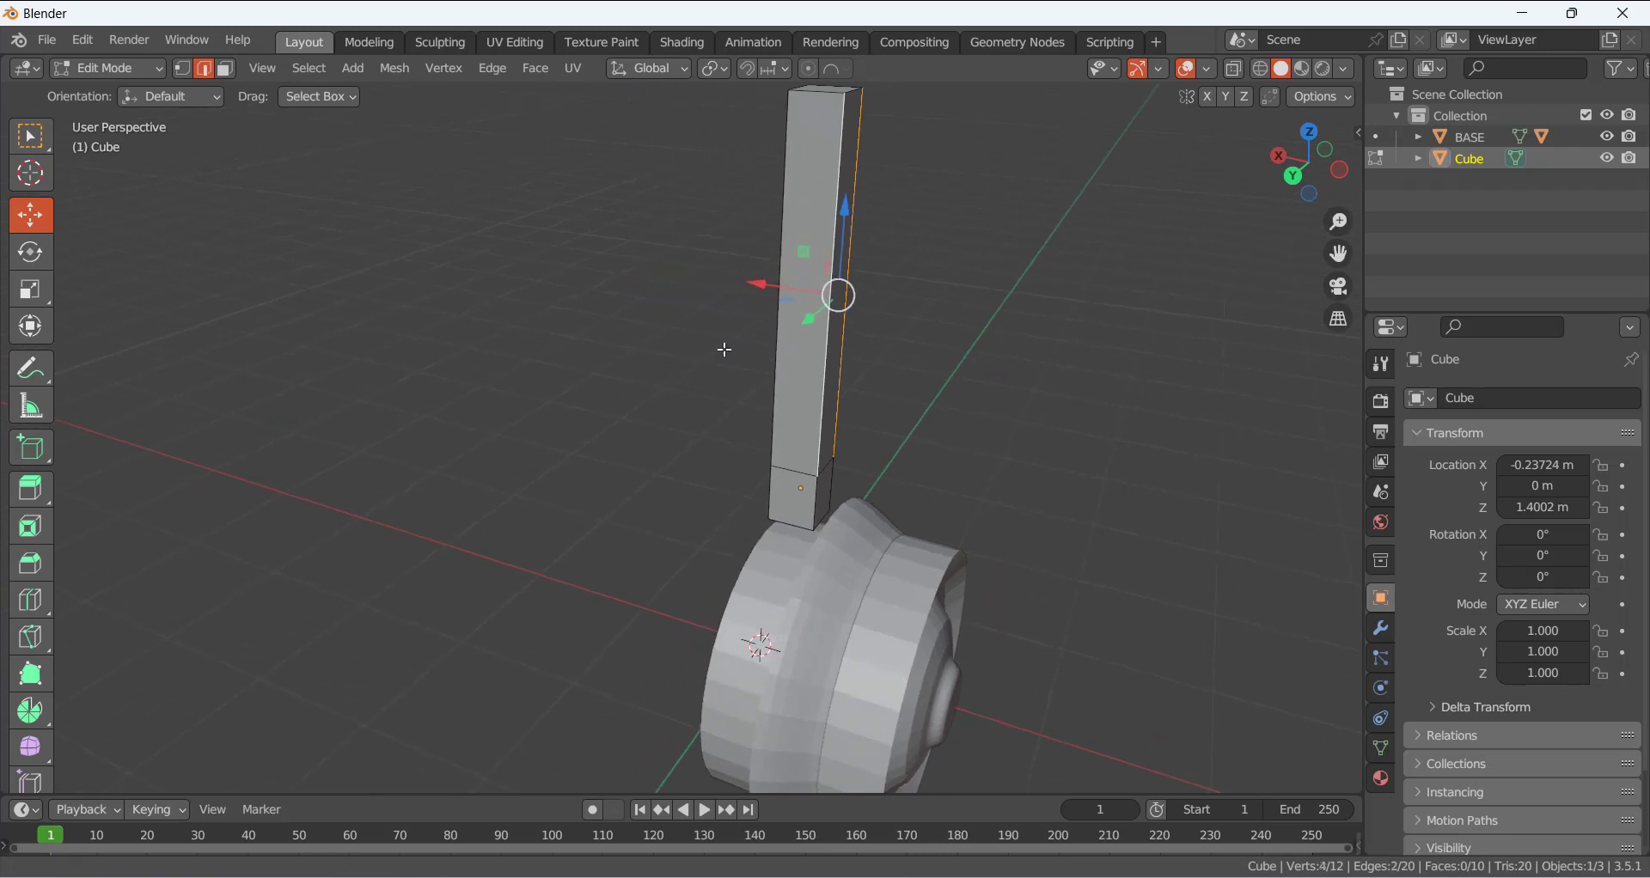
pyautogui.moveTo(578, 390); pyautogui.dragTo(937, 395, button='middle')
pyautogui.keyDown('shift'); pyautogui.click(843, 400); pyautogui.keyUp('shift')
pyautogui.keyDown('shift'); pyautogui.click(821, 403); pyautogui.keyUp('shift')
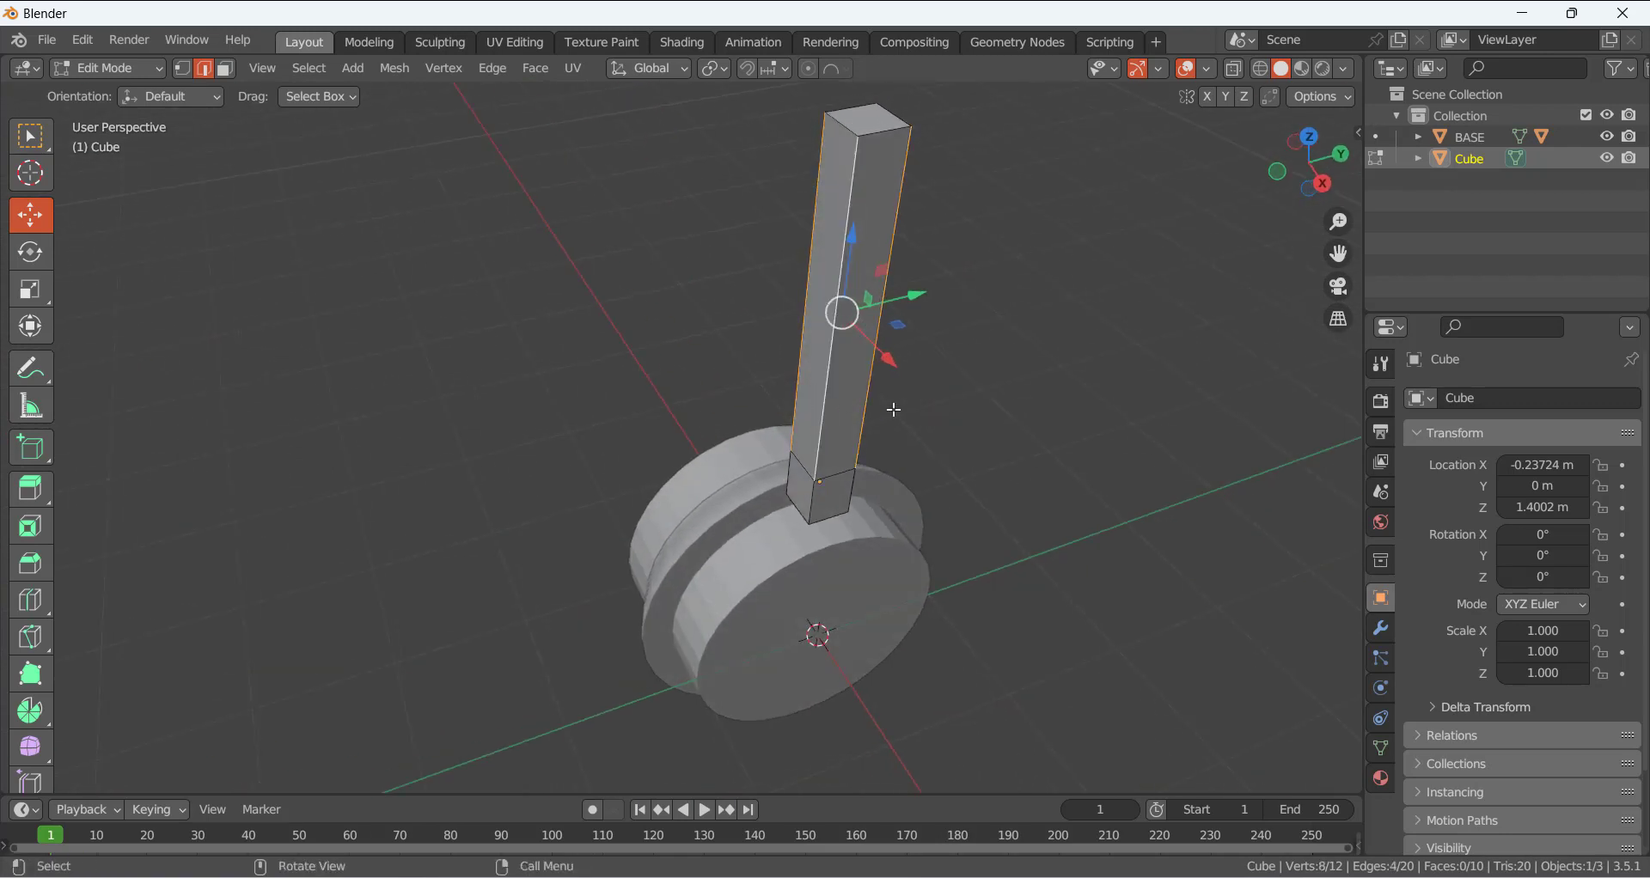
pyautogui.moveTo(821, 402); pyautogui.dragTo(840, 439, button='middle')
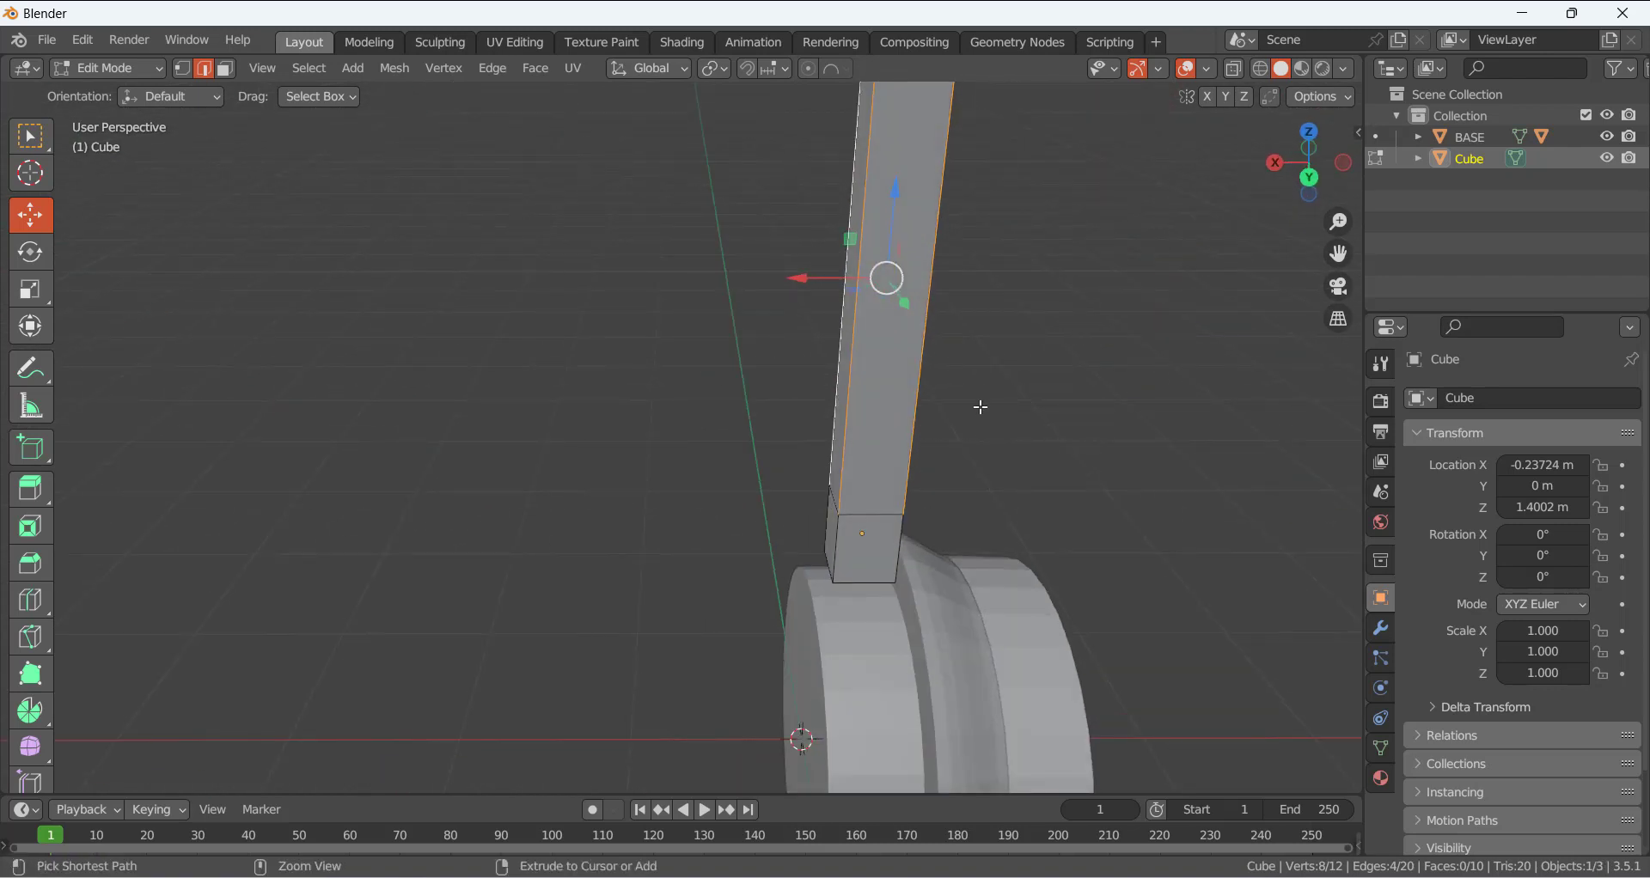
pyautogui.hotkey('ctrl', 'b')
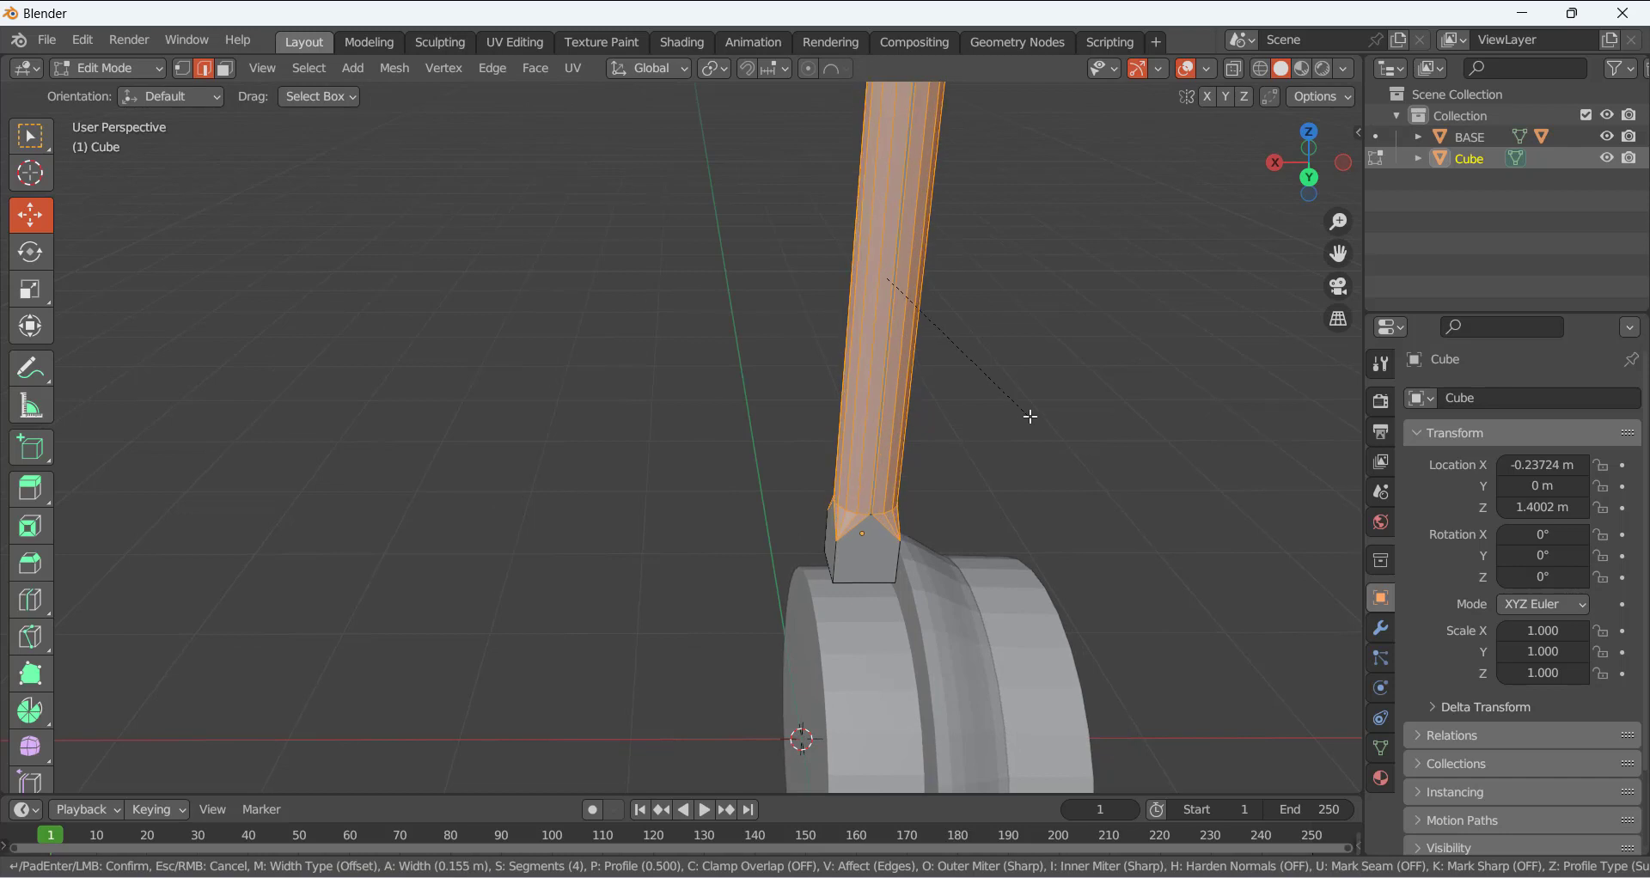
pyautogui.scroll(-1, 1021, 412)
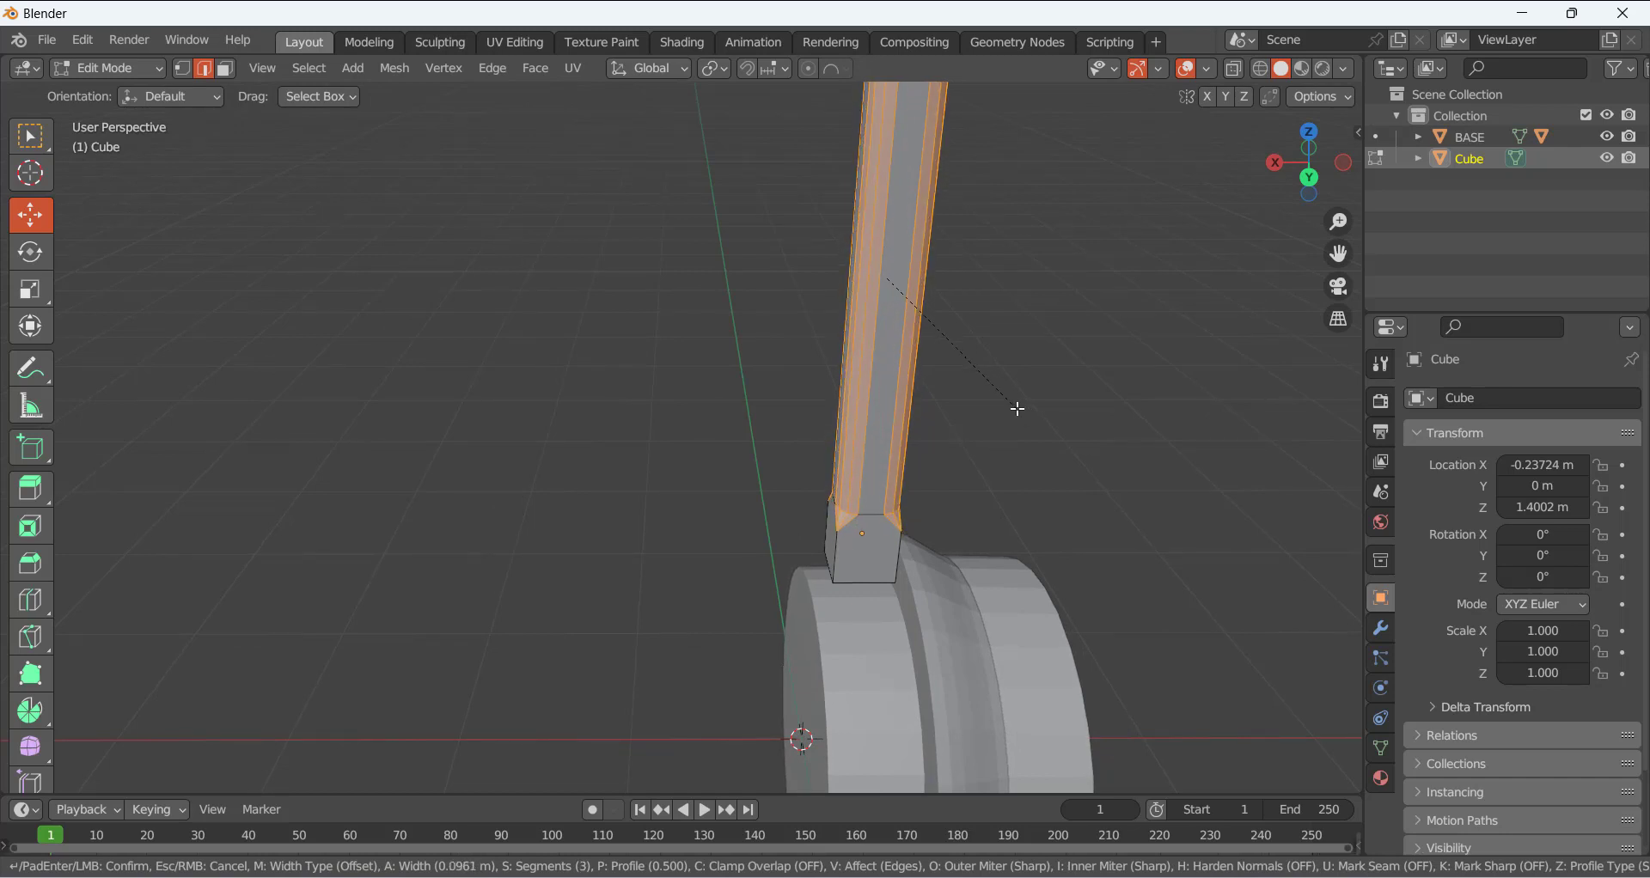
pyautogui.click(1020, 417)
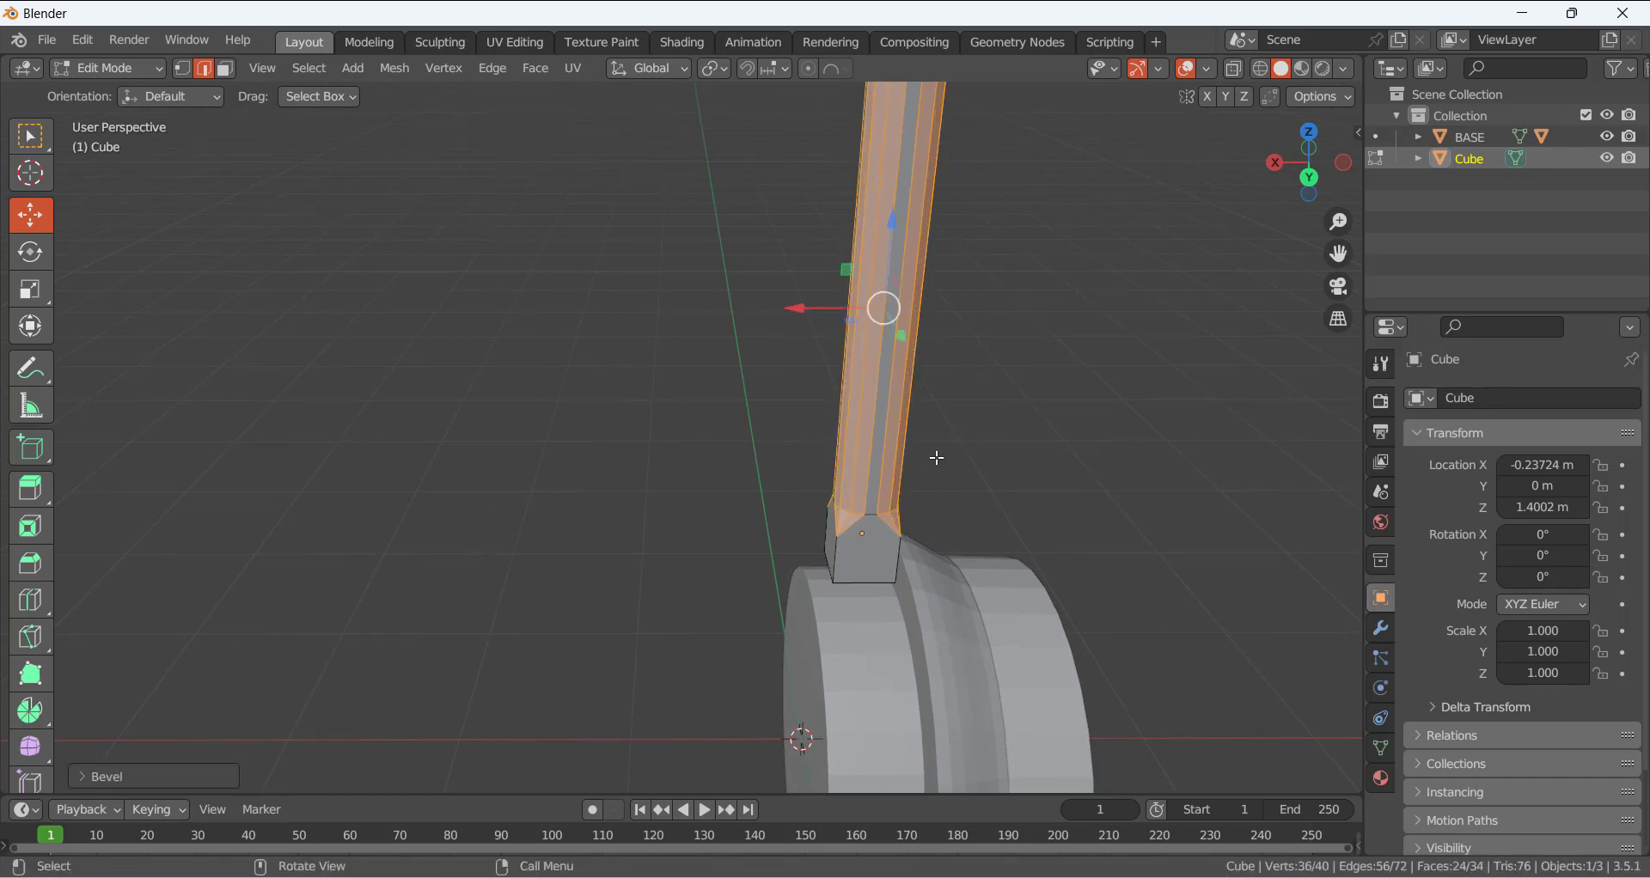
pyautogui.moveTo(936, 456); pyautogui.dragTo(893, 456, button='middle')
pyautogui.click(1003, 488)
# - Move the edge loop at the lower end of the rounded shaft up along Z to lengthen the tapered transition
pyautogui.scroll(1, 871, 534)
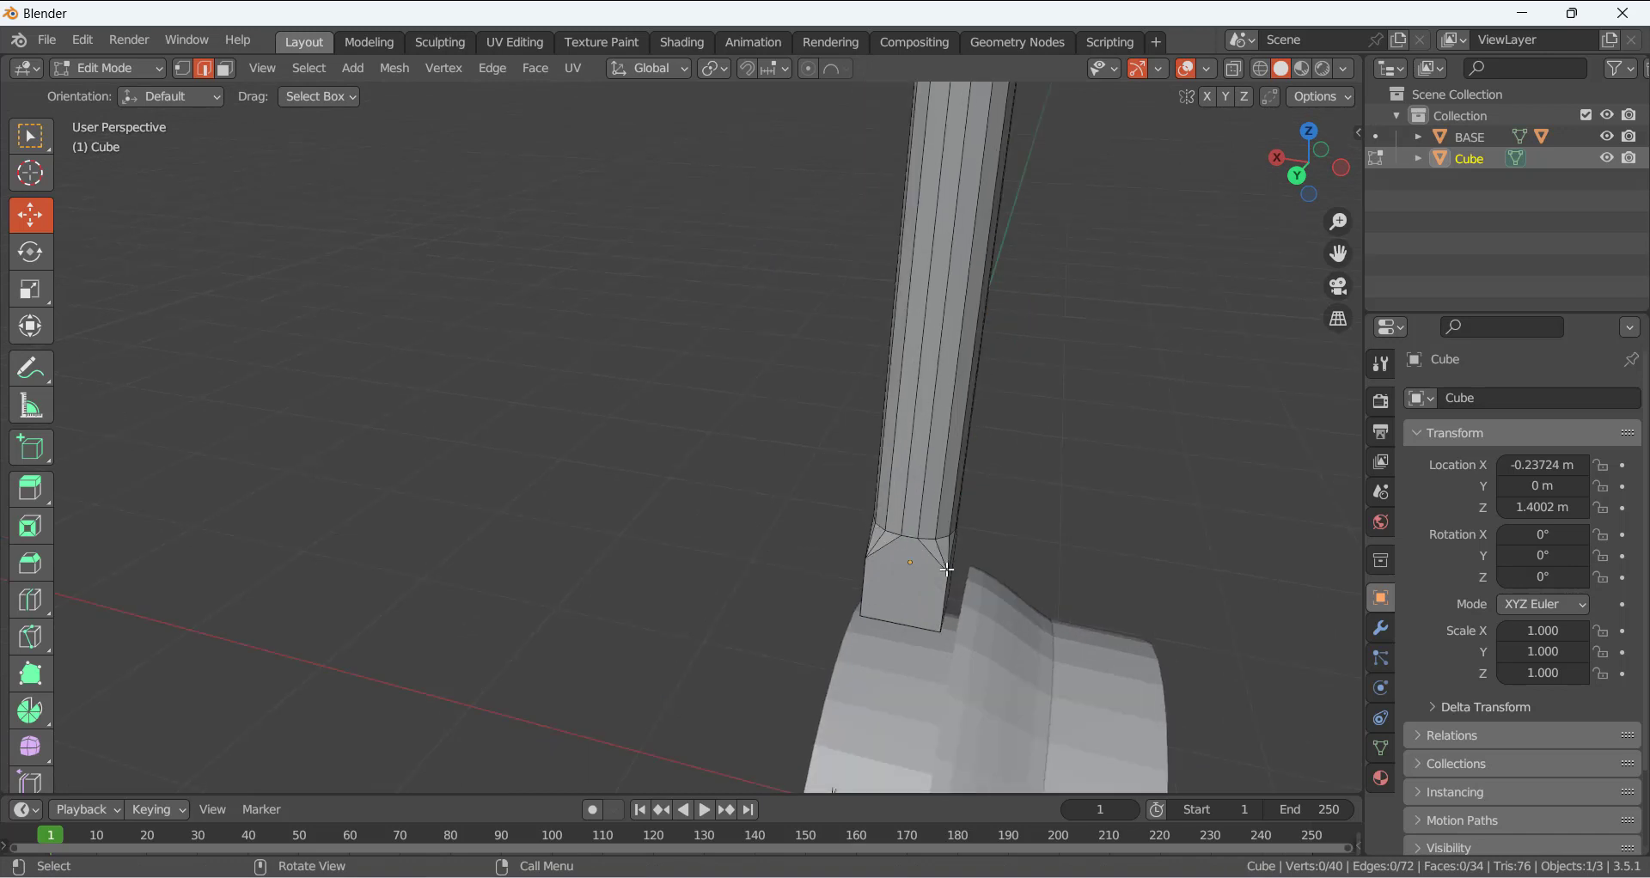
pyautogui.keyDown('alt'); pyautogui.click(950, 539); pyautogui.keyUp('alt')
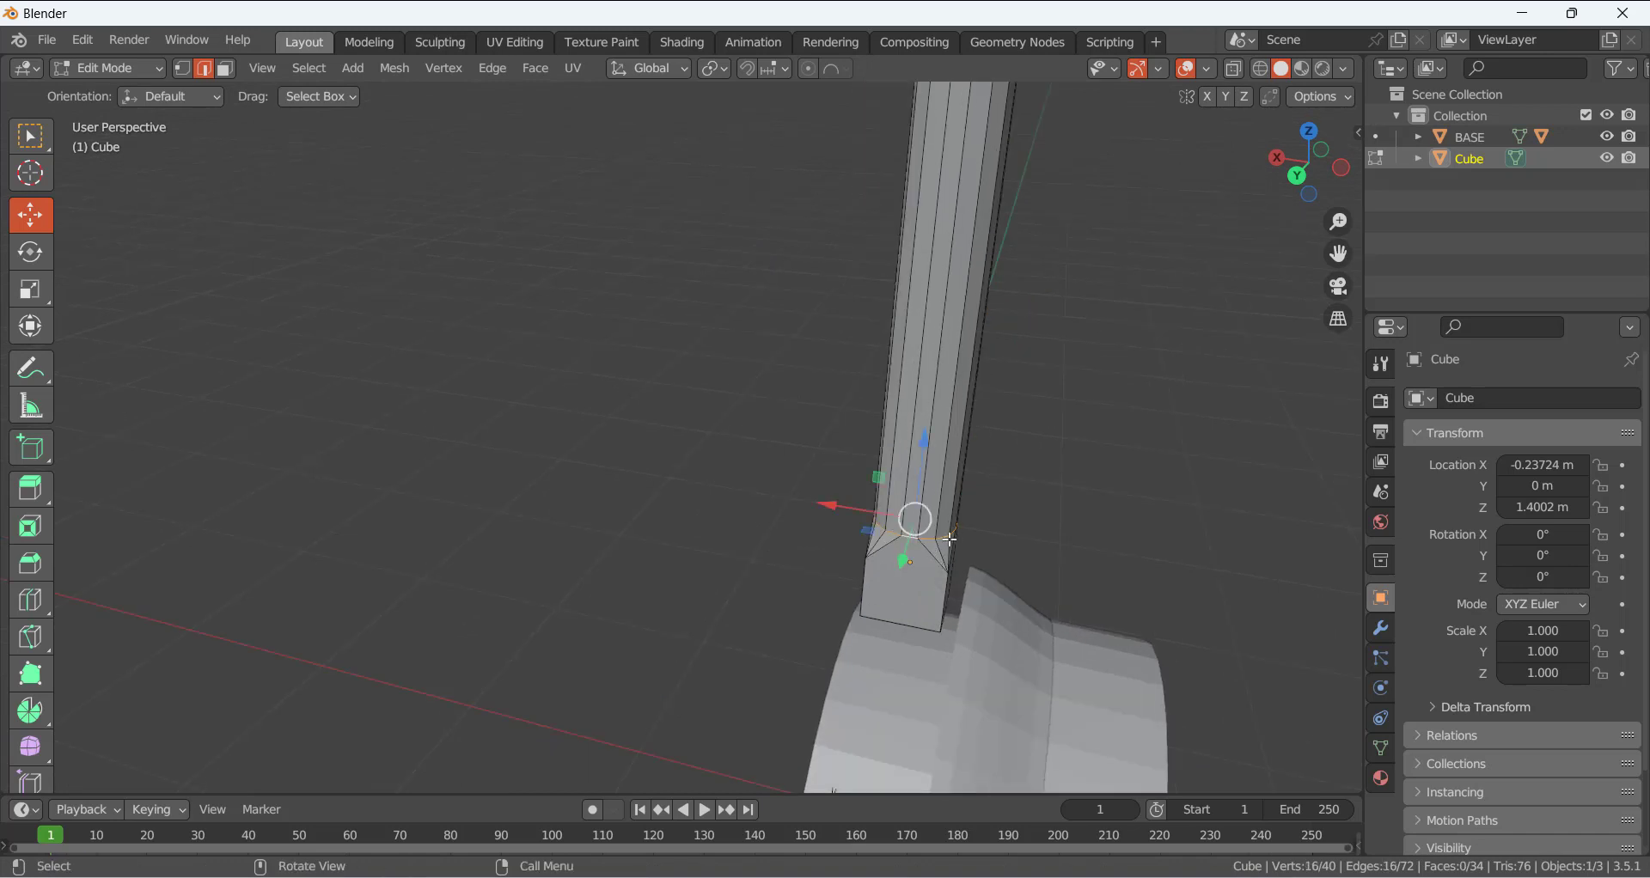
pyautogui.moveTo(859, 528); pyautogui.dragTo(926, 464, button='middle')
pyautogui.moveTo(926, 464); pyautogui.dragTo(932, 340)
pyautogui.click(1044, 464)
# - Scale up the bottom face of the bar so its foot flares out above the body
pyautogui.moveTo(1044, 464); pyautogui.dragTo(1008, 318, button='middle')
pyautogui.click(939, 610)
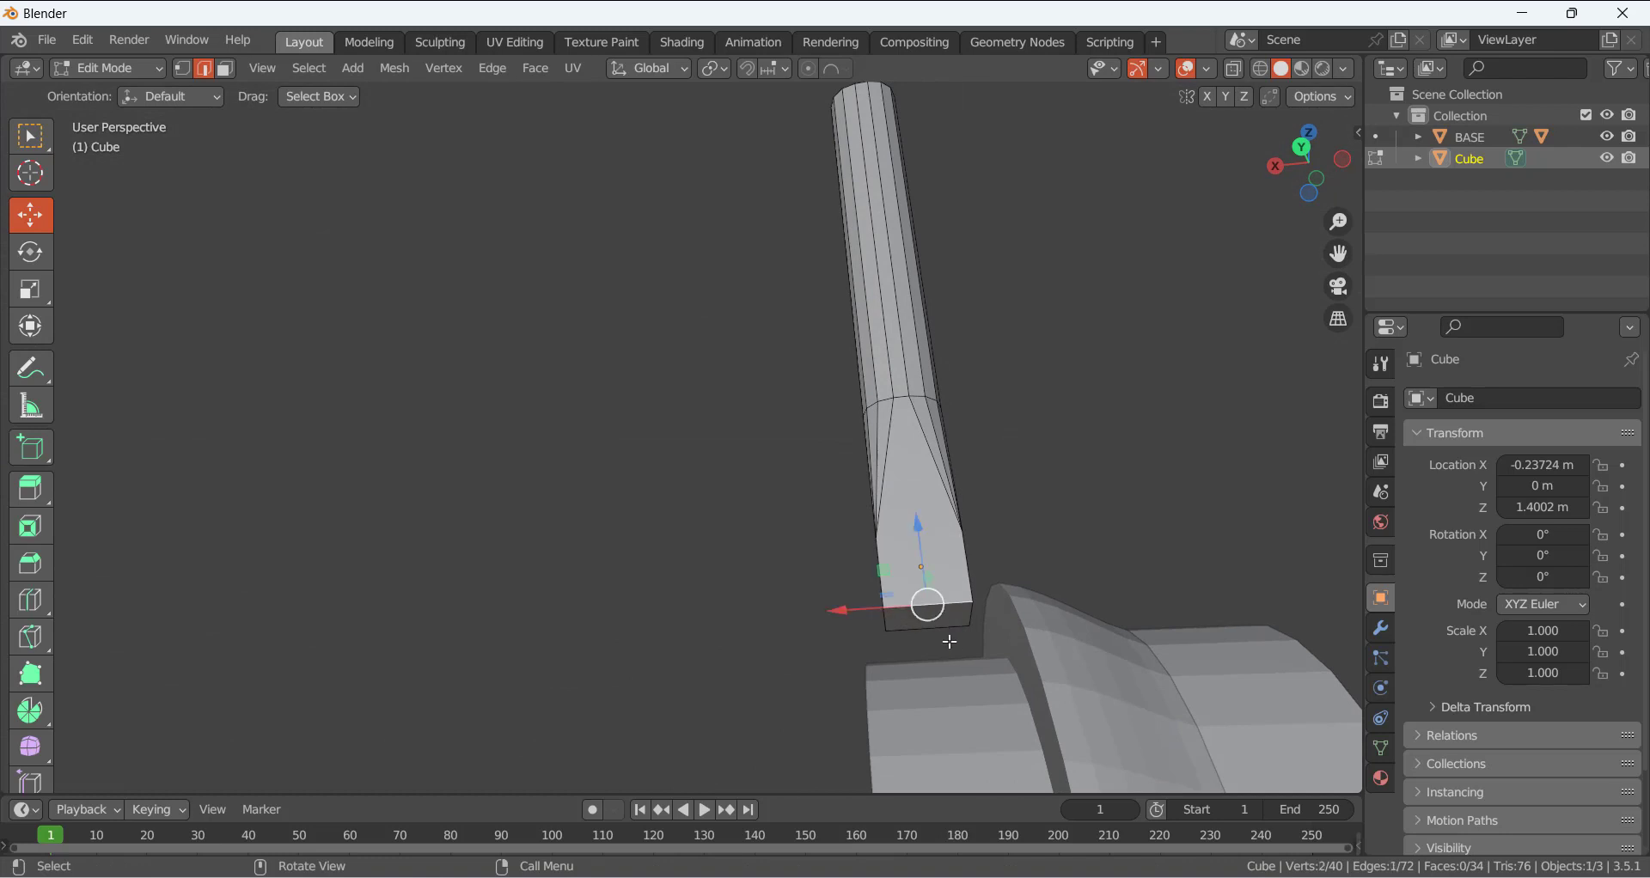
pyautogui.moveTo(946, 641); pyautogui.dragTo(950, 729, button='middle')
pyautogui.press('3')
pyautogui.click(924, 626)
pyautogui.scroll(-3, 874, 648)
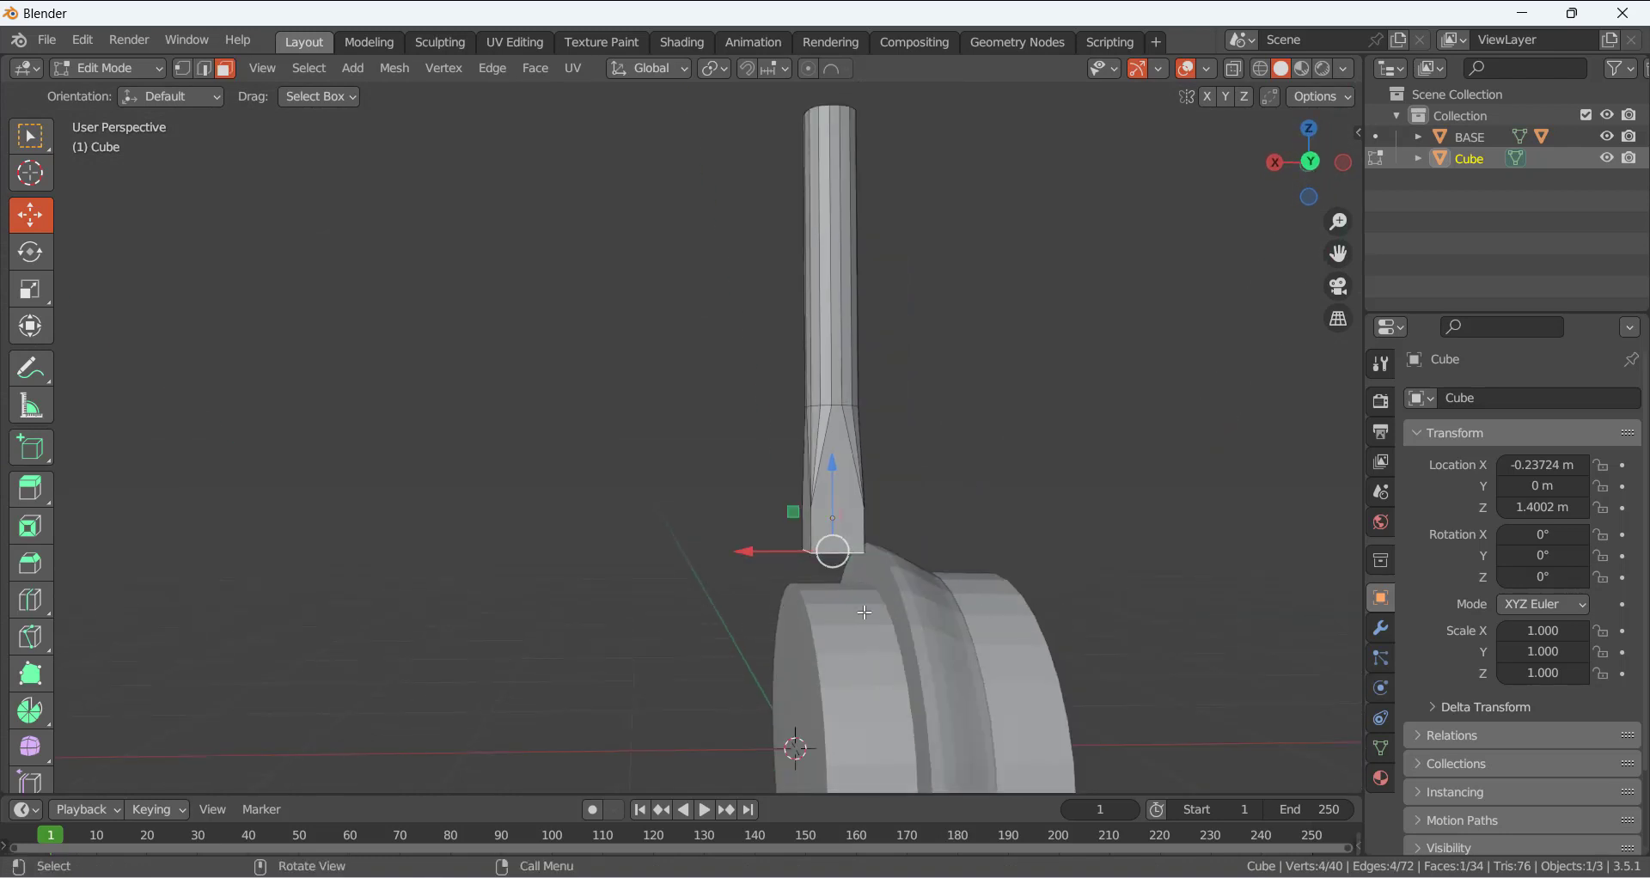
pyautogui.moveTo(865, 613); pyautogui.dragTo(825, 604, button='middle')
pyautogui.press('s')
pyautogui.click(926, 602)
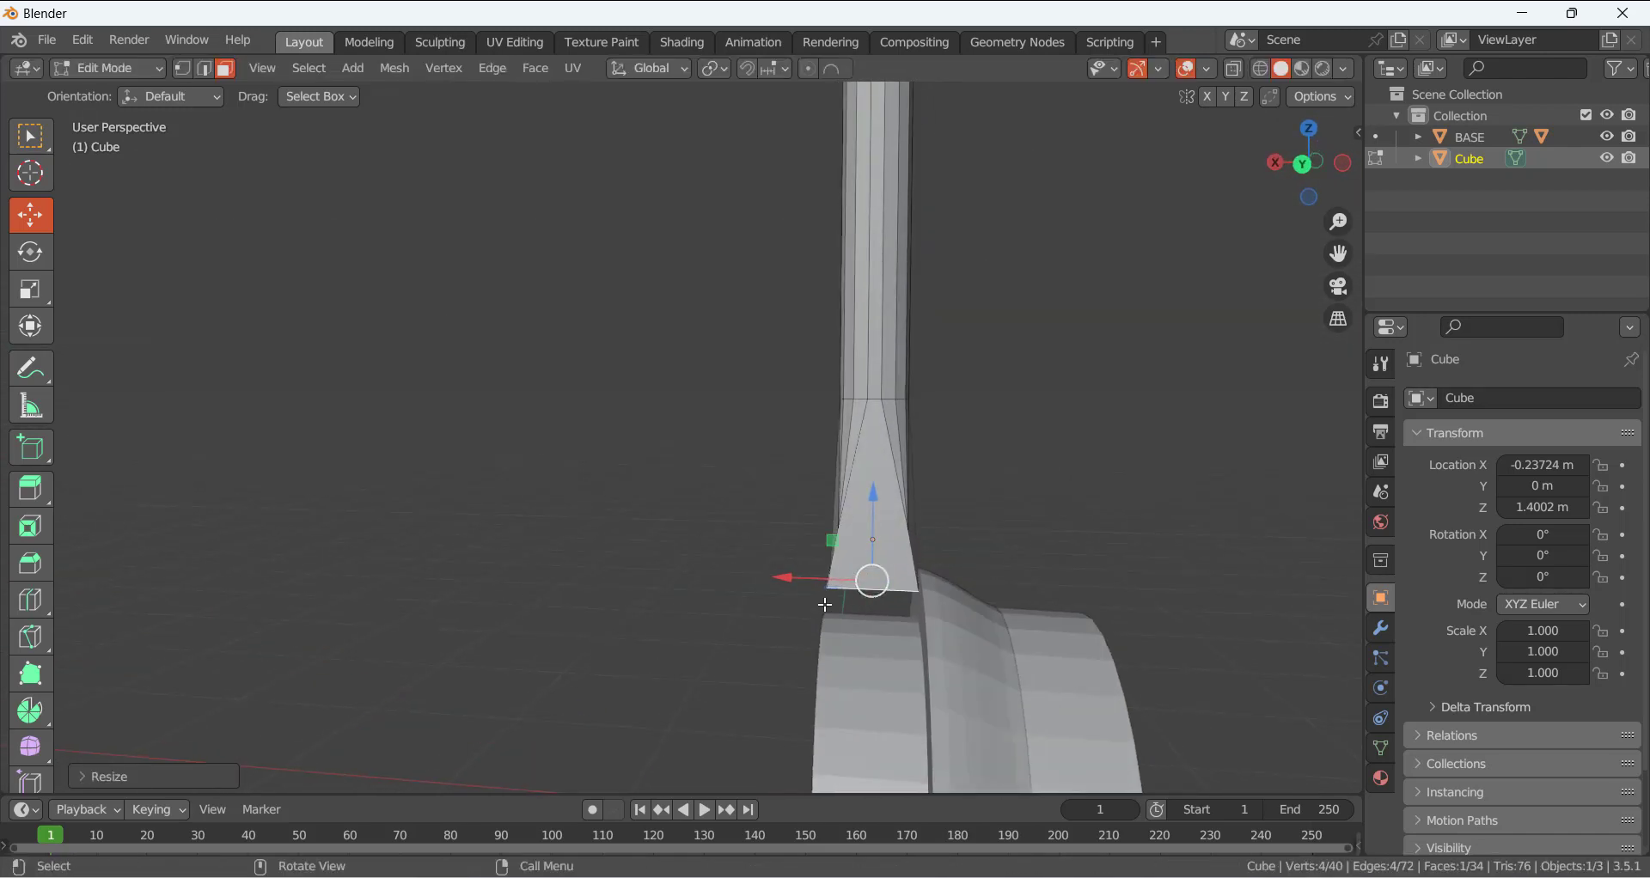
# - Widen the whole handle mesh slightly along the global X axis, to about 1.02, and leave mesh editing
pyautogui.press('a')
pyautogui.scroll(-1, 871, 515)
pyautogui.scroll(2, 817, 564)
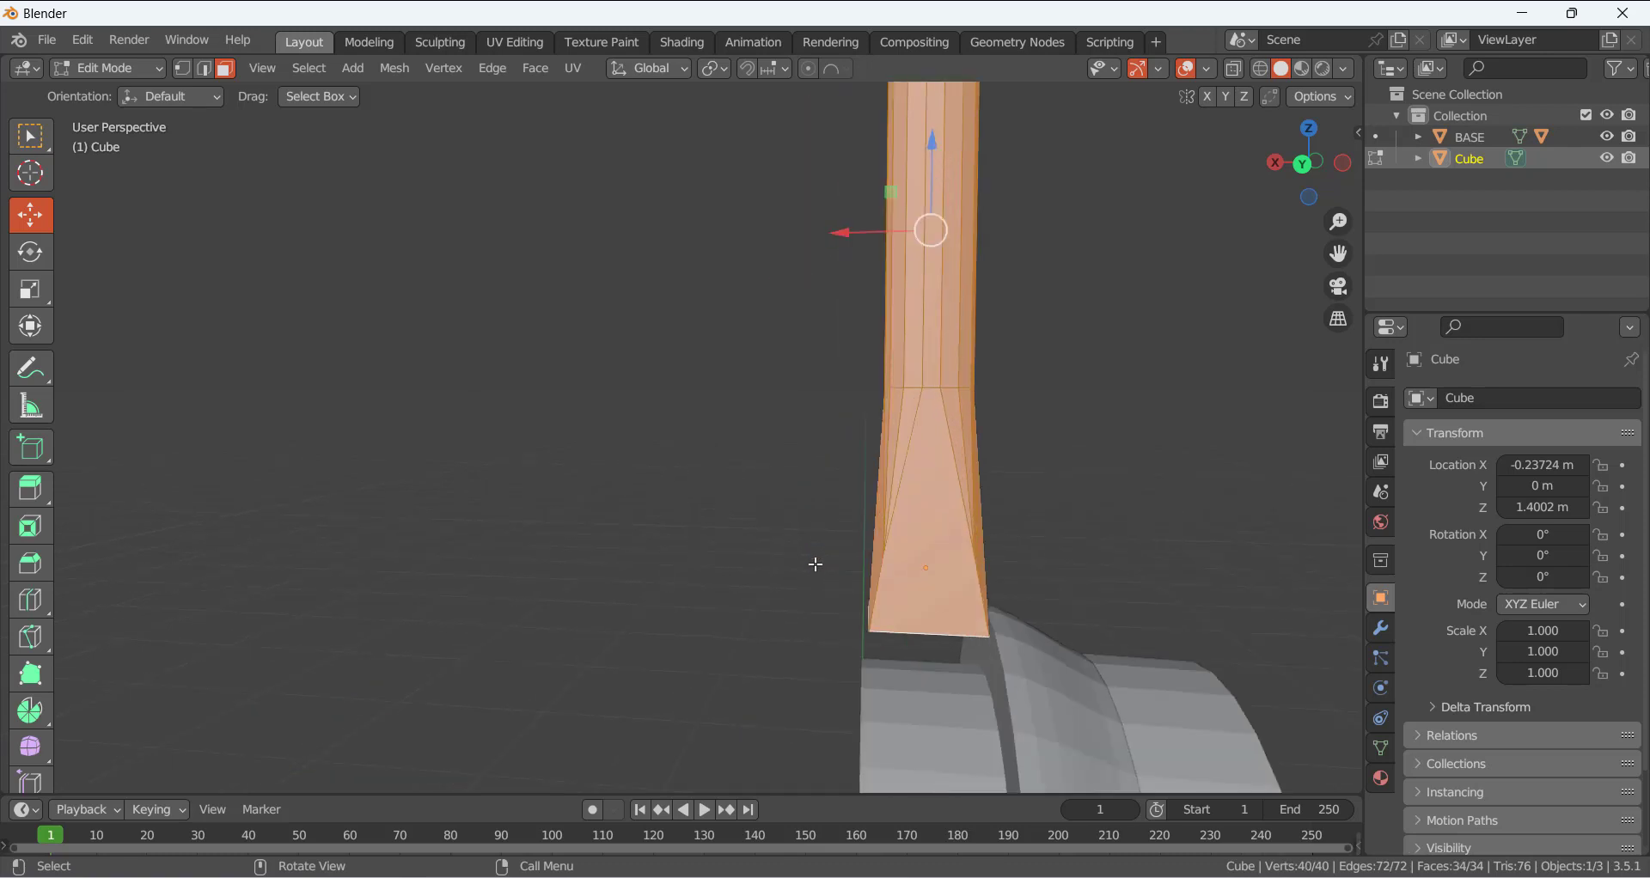
pyautogui.press('KP_1')
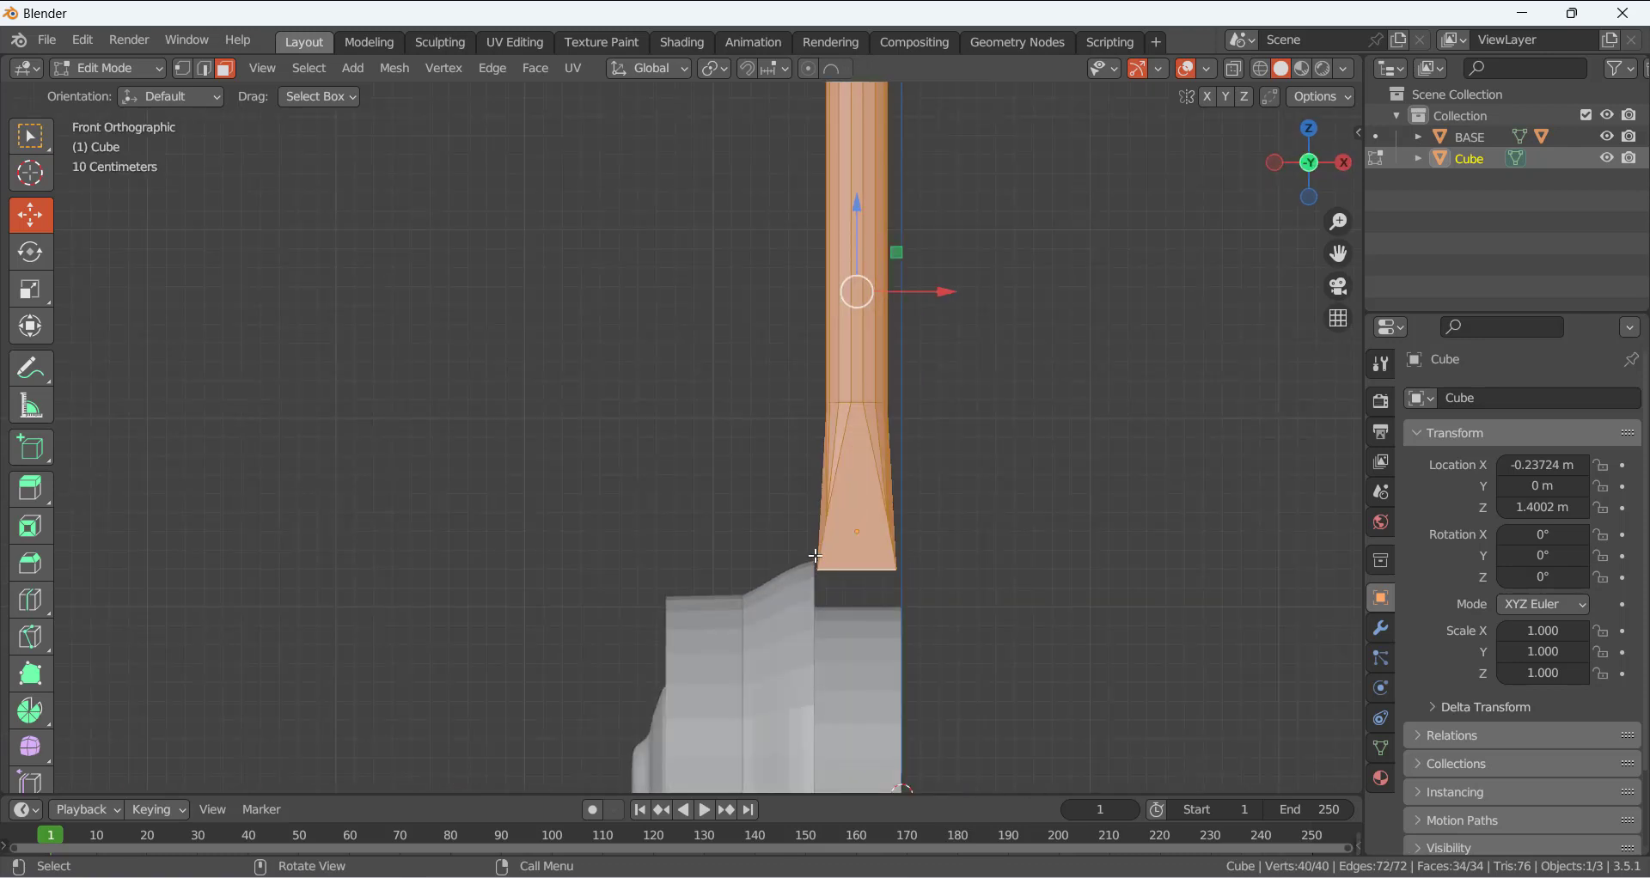
pyautogui.scroll(2, 814, 550)
pyautogui.keyDown('shift'); pyautogui.moveTo(976, 645); pyautogui.dragTo(812, 444, button='middle'); pyautogui.keyUp('shift')
pyautogui.scroll(2, 801, 437)
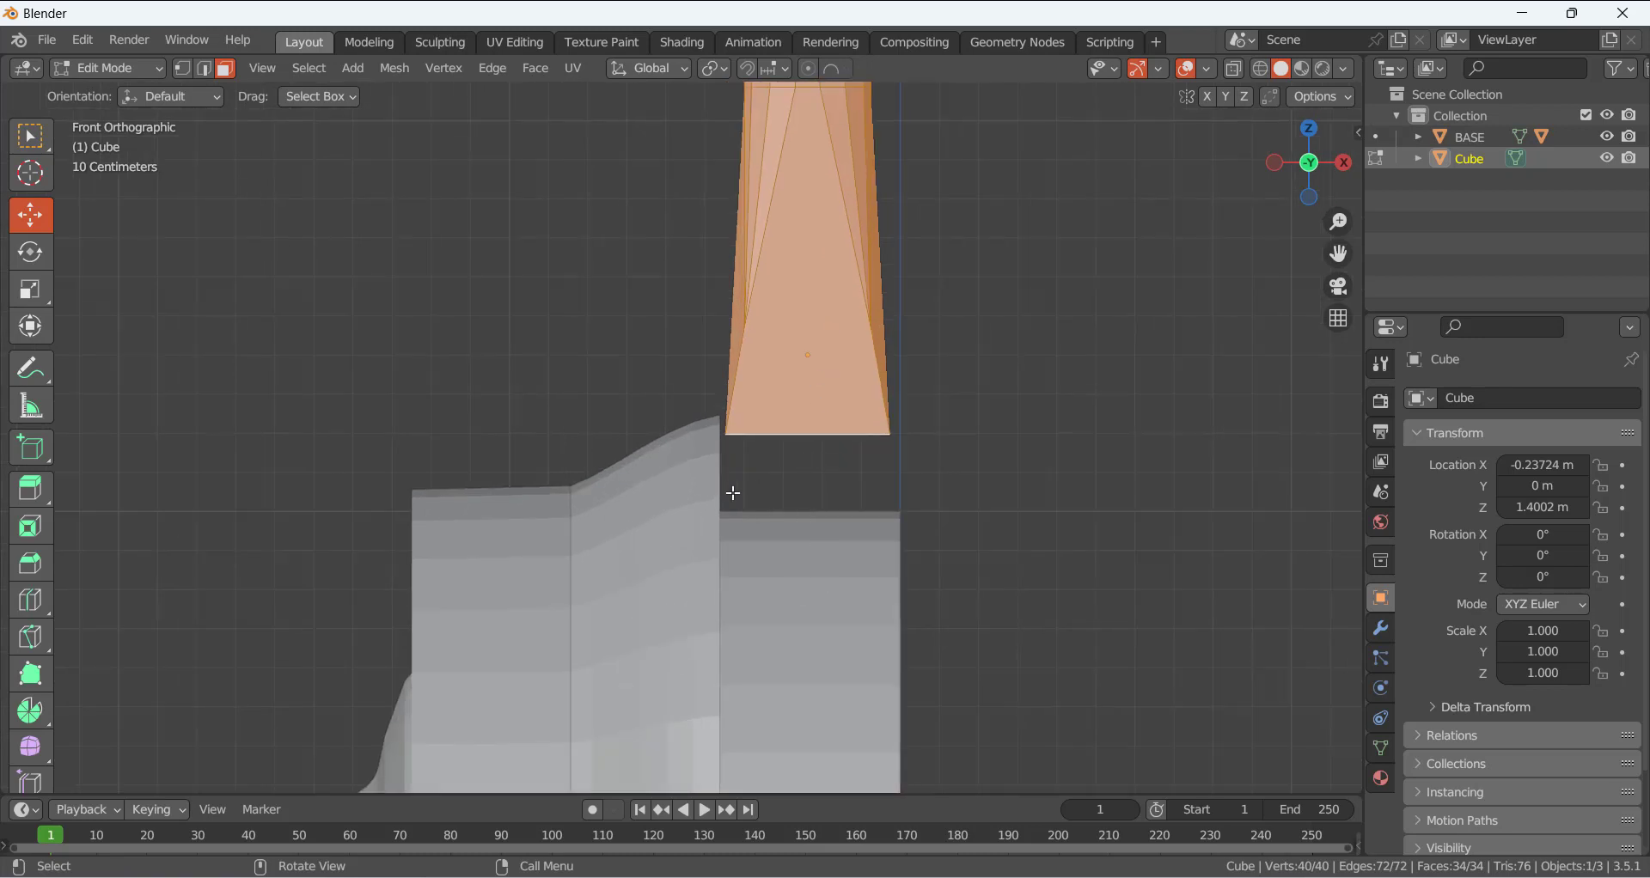
pyautogui.scroll(-3, 820, 525)
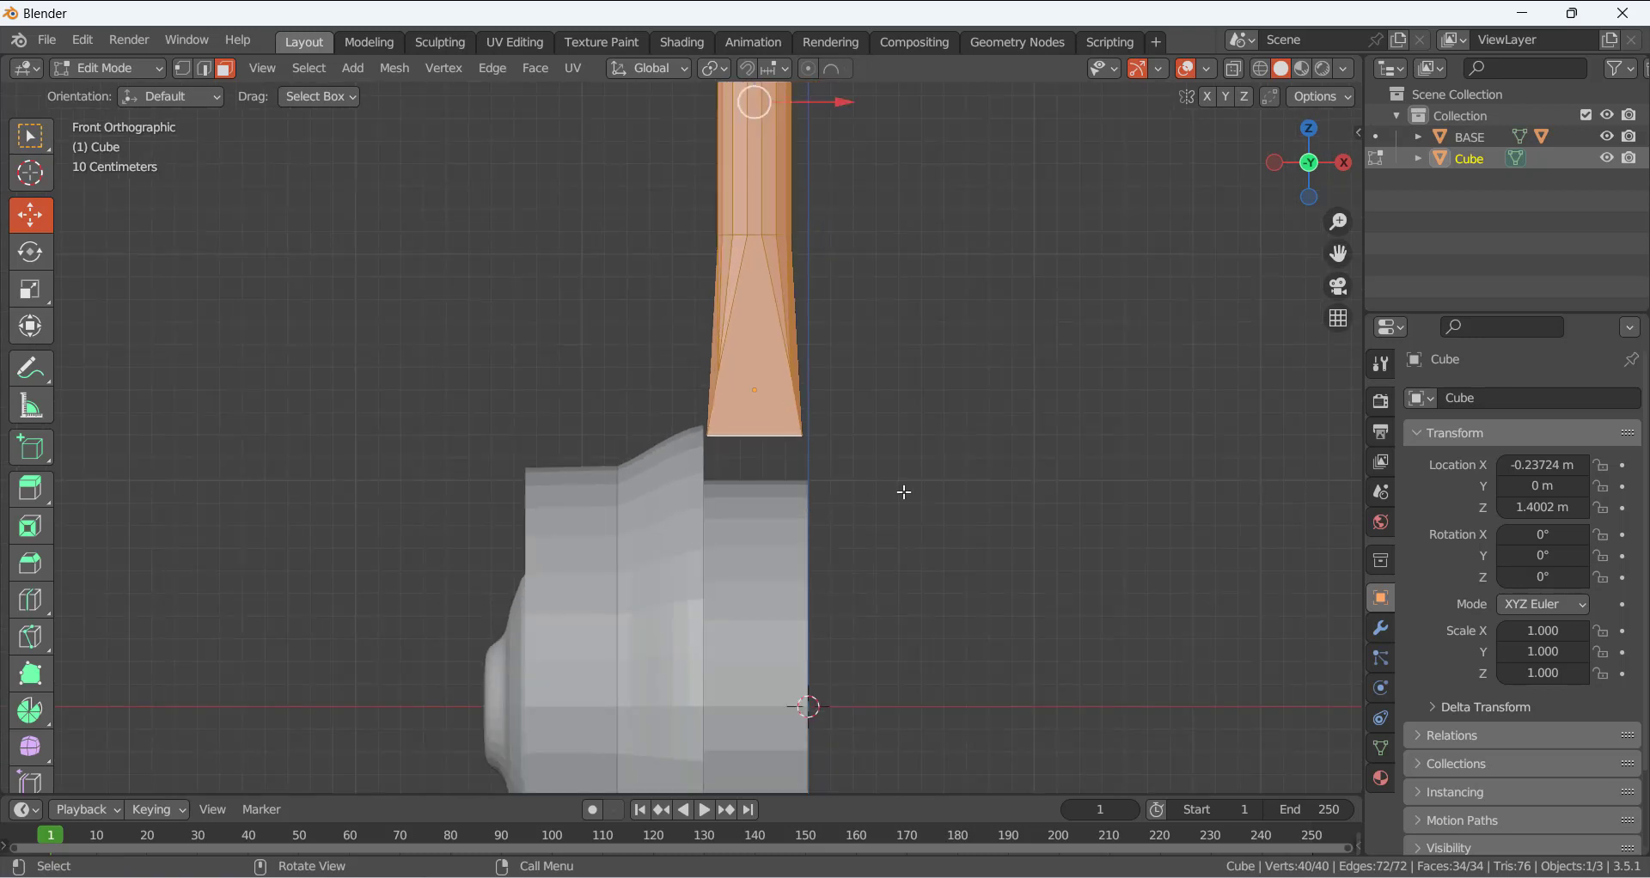
pyautogui.press('s')
pyautogui.press('x')
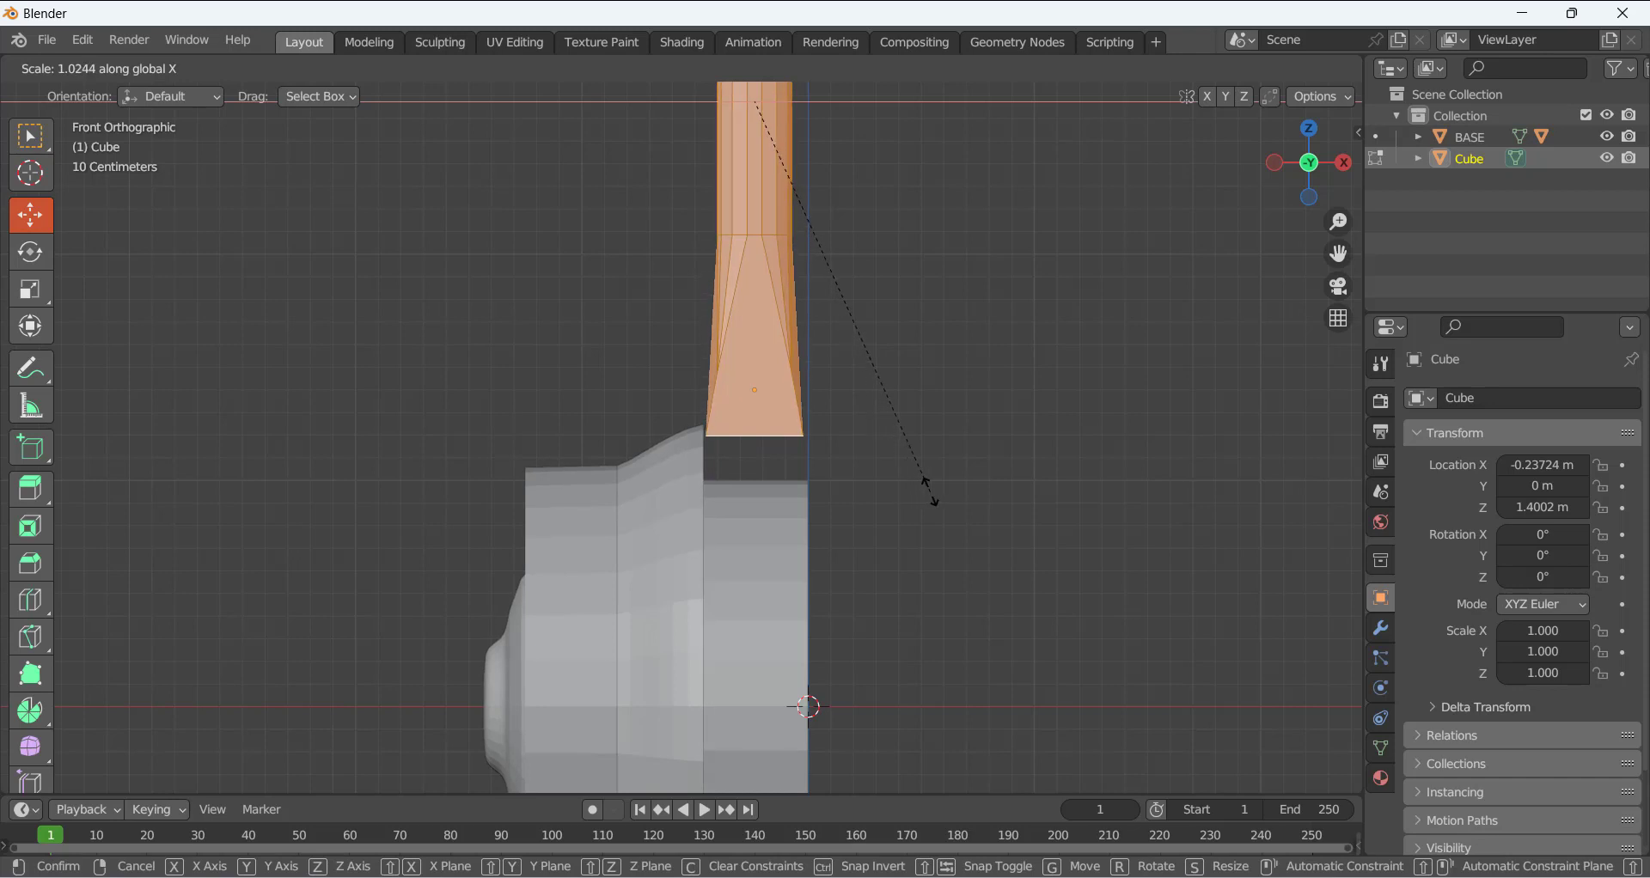
pyautogui.click(933, 503)
pyautogui.scroll(-2, 840, 545)
pyautogui.moveTo(839, 545); pyautogui.dragTo(752, 521, button='middle')
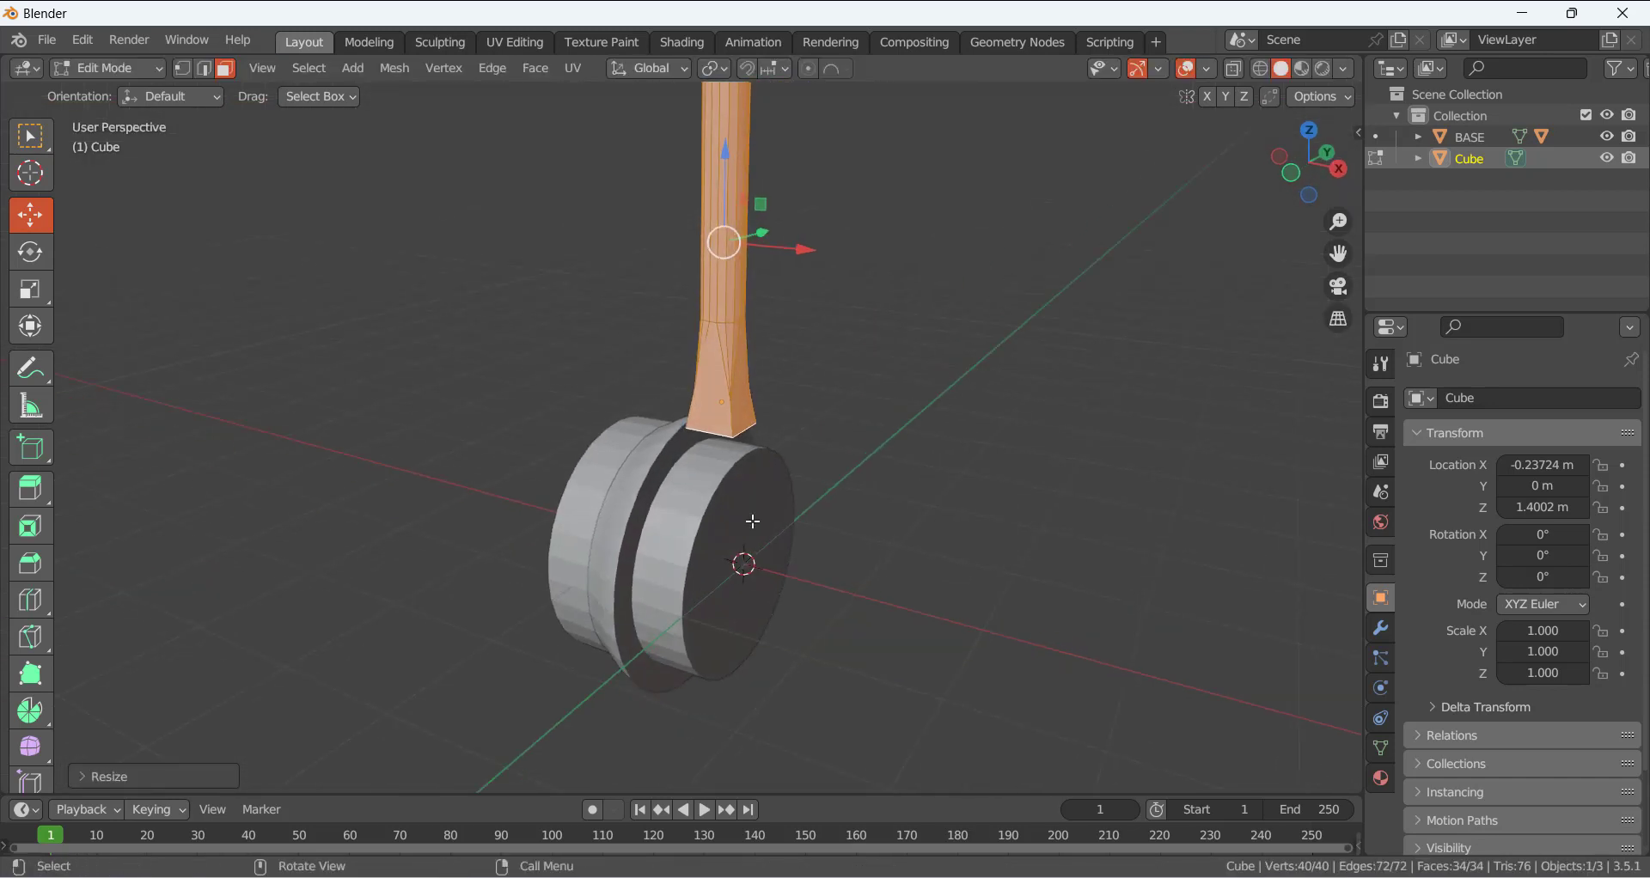
pyautogui.press('Tab')
# - Enable snapping and set it to snap to Face Project
pyautogui.scroll(-2, 818, 429)
pyautogui.keyDown('shift'); pyautogui.moveTo(759, 396); pyautogui.dragTo(710, 560, button='middle'); pyautogui.keyUp('shift')
pyautogui.scroll(3, 700, 574)
pyautogui.moveTo(731, 507); pyautogui.dragTo(784, 492, button='middle')
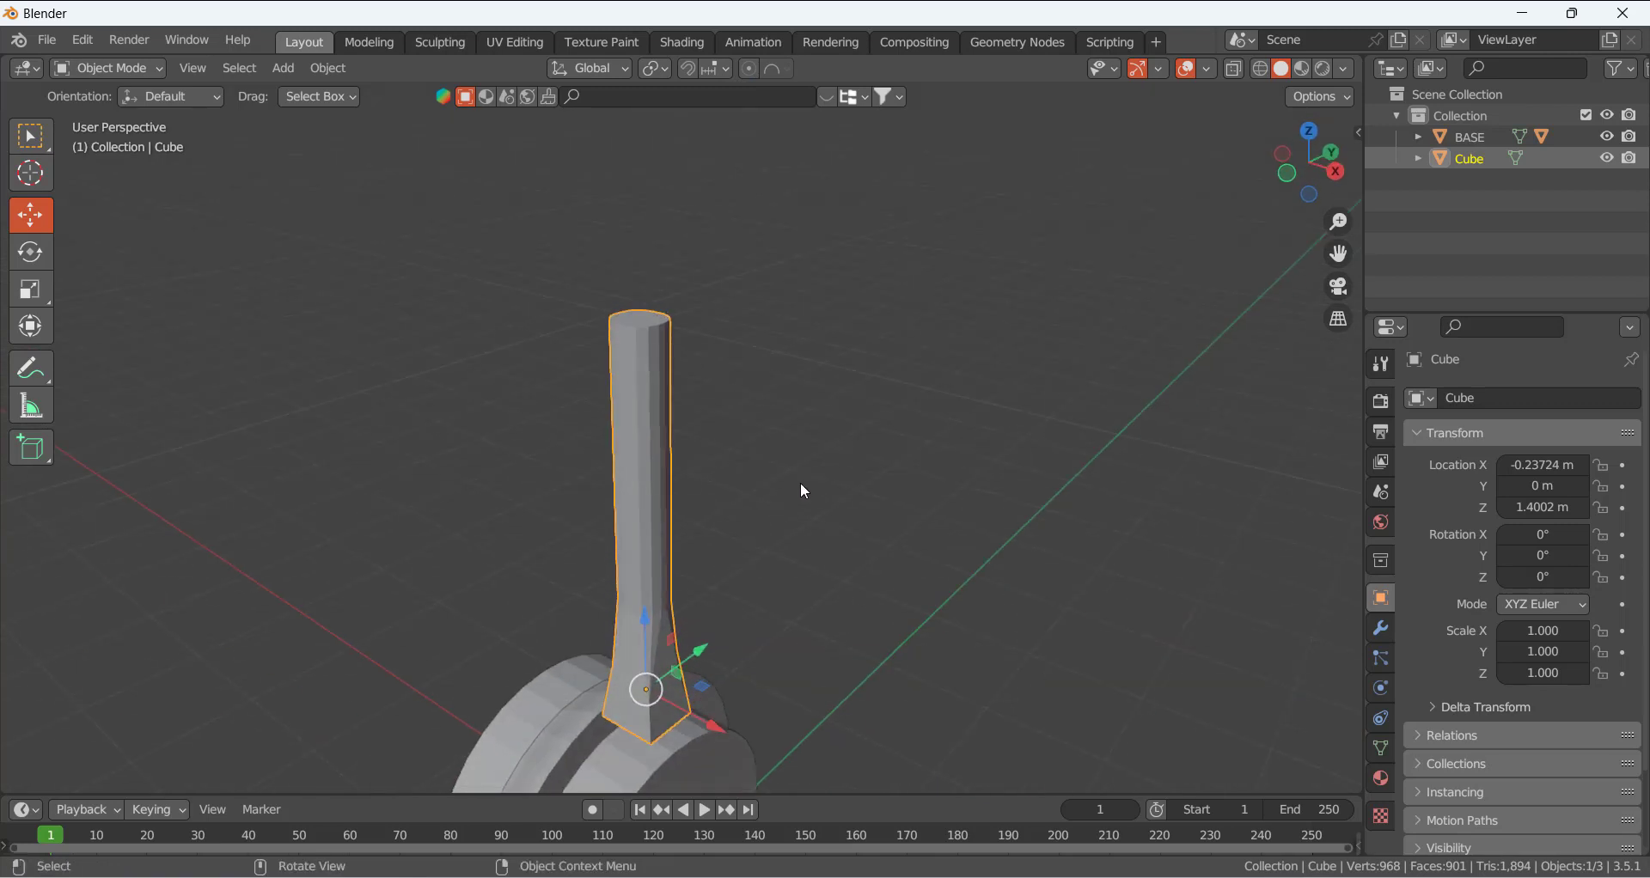
pyautogui.click(686, 69)
pyautogui.click(714, 69)
pyautogui.click(690, 196)
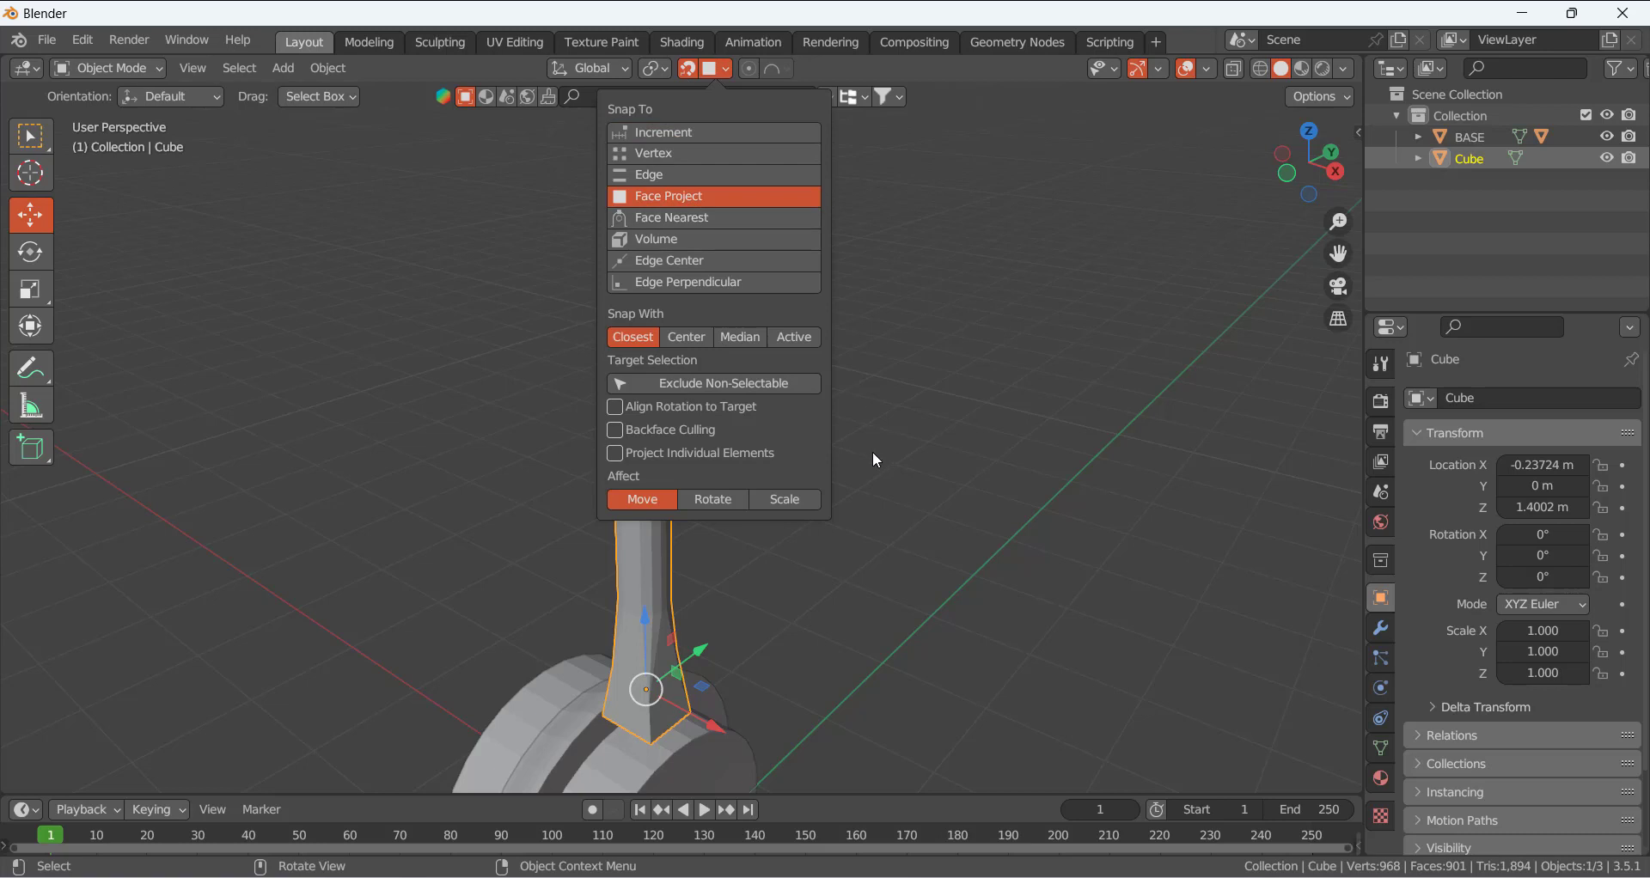
# - Lower the handle along Z to about 1.18 m so its foot sits on the body's rim
pyautogui.moveTo(806, 595); pyautogui.dragTo(807, 474, button='middle')
pyautogui.scroll(-3, 759, 596)
pyautogui.scroll(3, 766, 559)
pyautogui.scroll(-3, 771, 533)
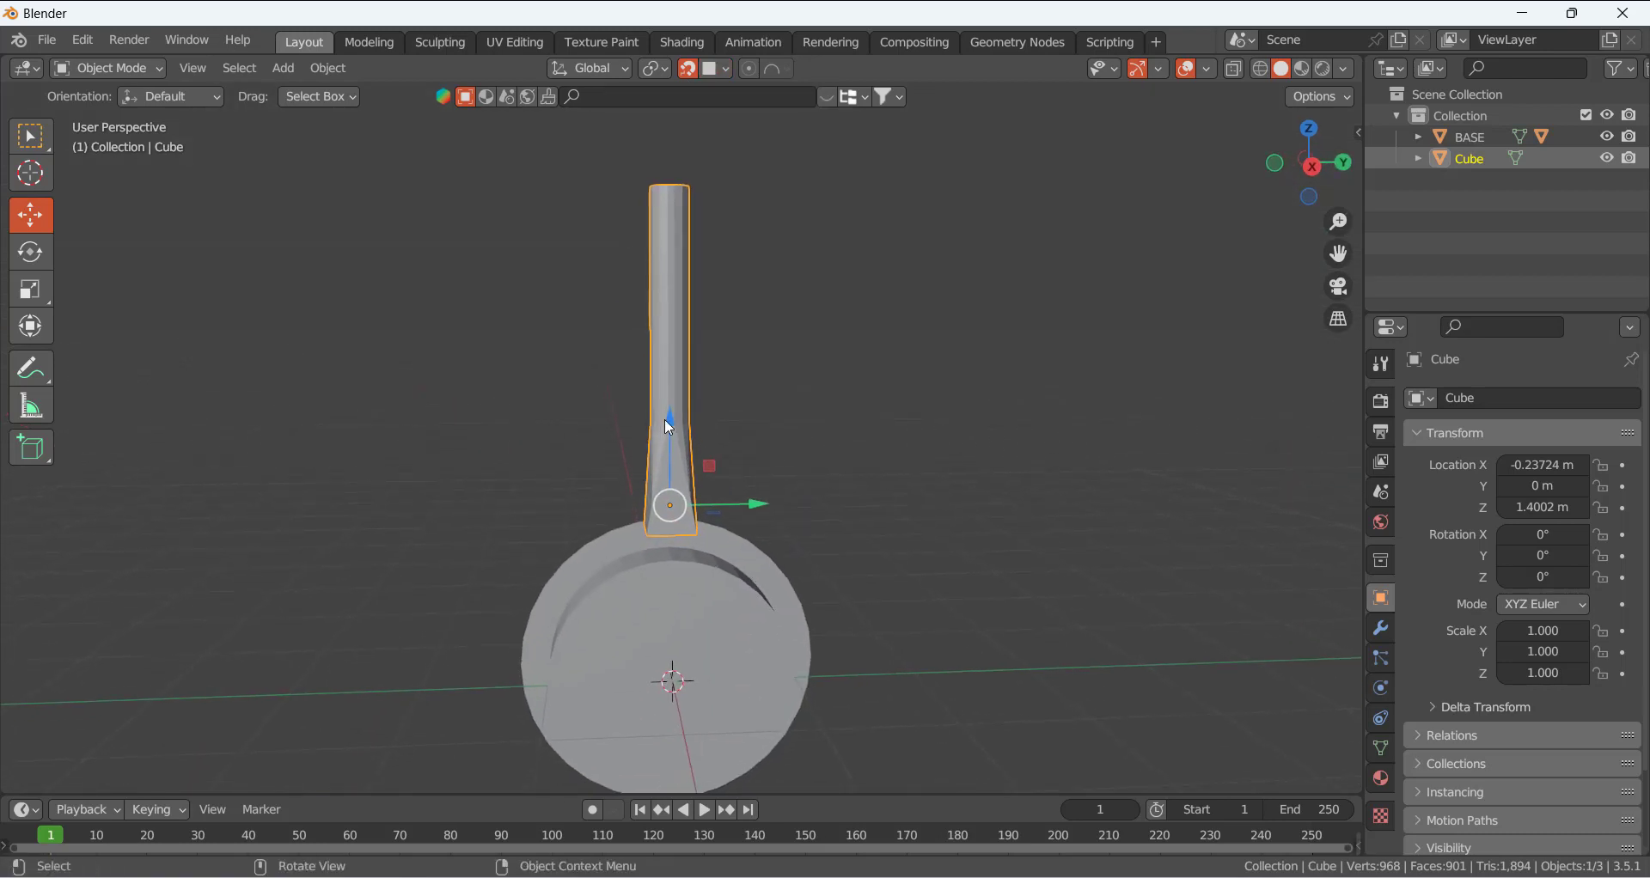
pyautogui.moveTo(666, 423); pyautogui.dragTo(670, 548)
pyautogui.moveTo(701, 569); pyautogui.dragTo(774, 585, button='middle')
pyautogui.click(893, 584)
pyautogui.scroll(4, 674, 607)
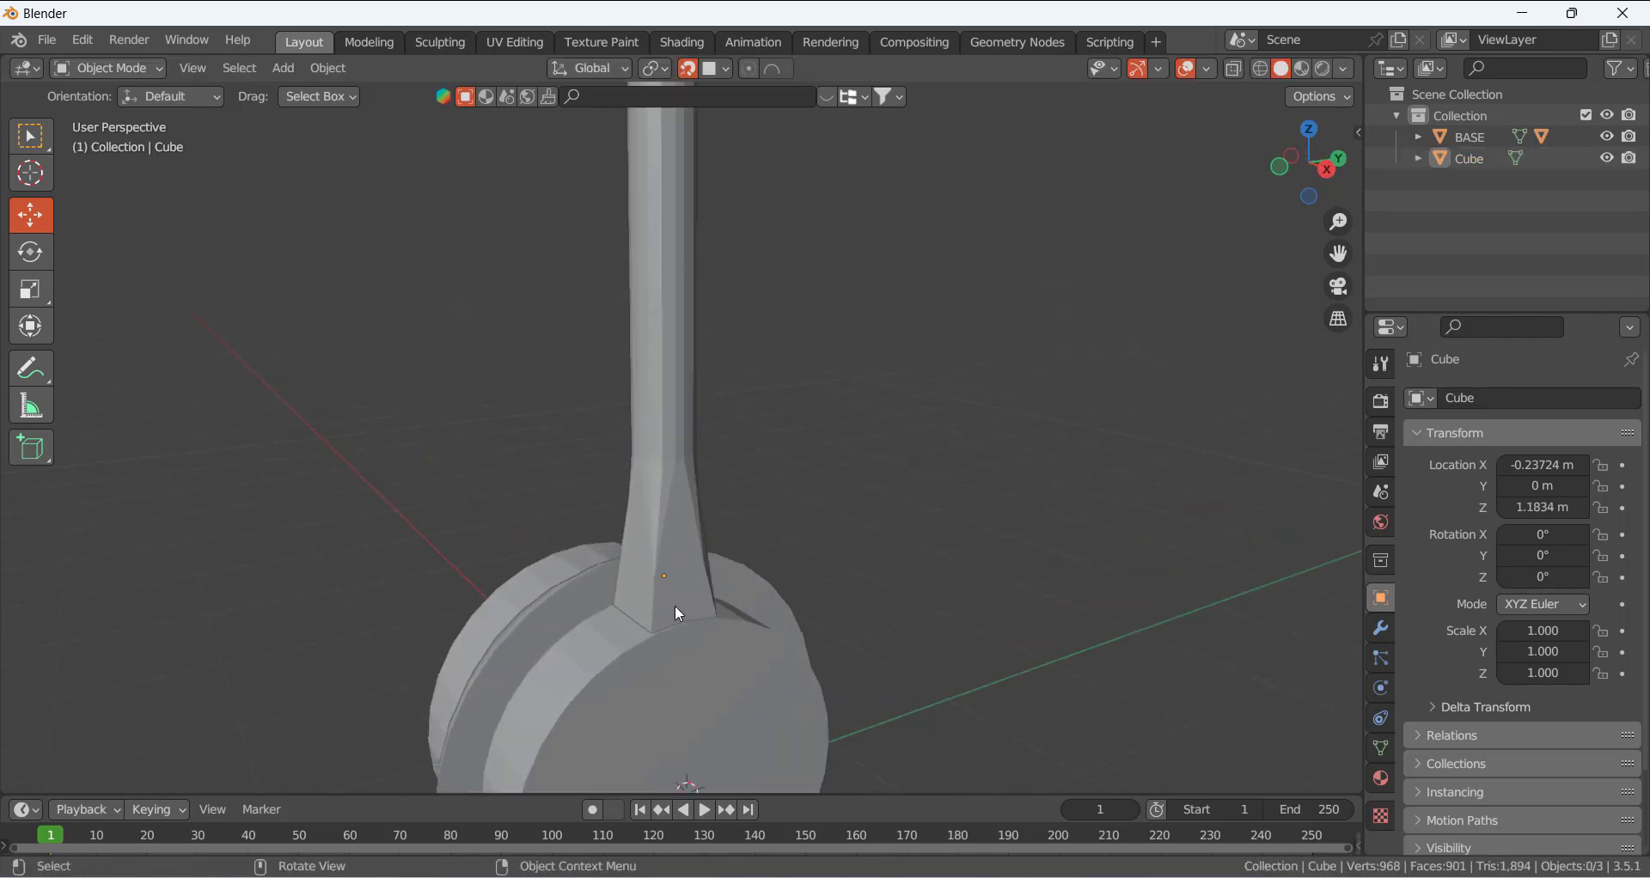
pyautogui.moveTo(684, 673); pyautogui.dragTo(615, 567, button='middle')
pyautogui.scroll(-5, 670, 665)
# - Apply the handle's transforms so its location is zeroed, and deselect it
pyautogui.click(672, 363)
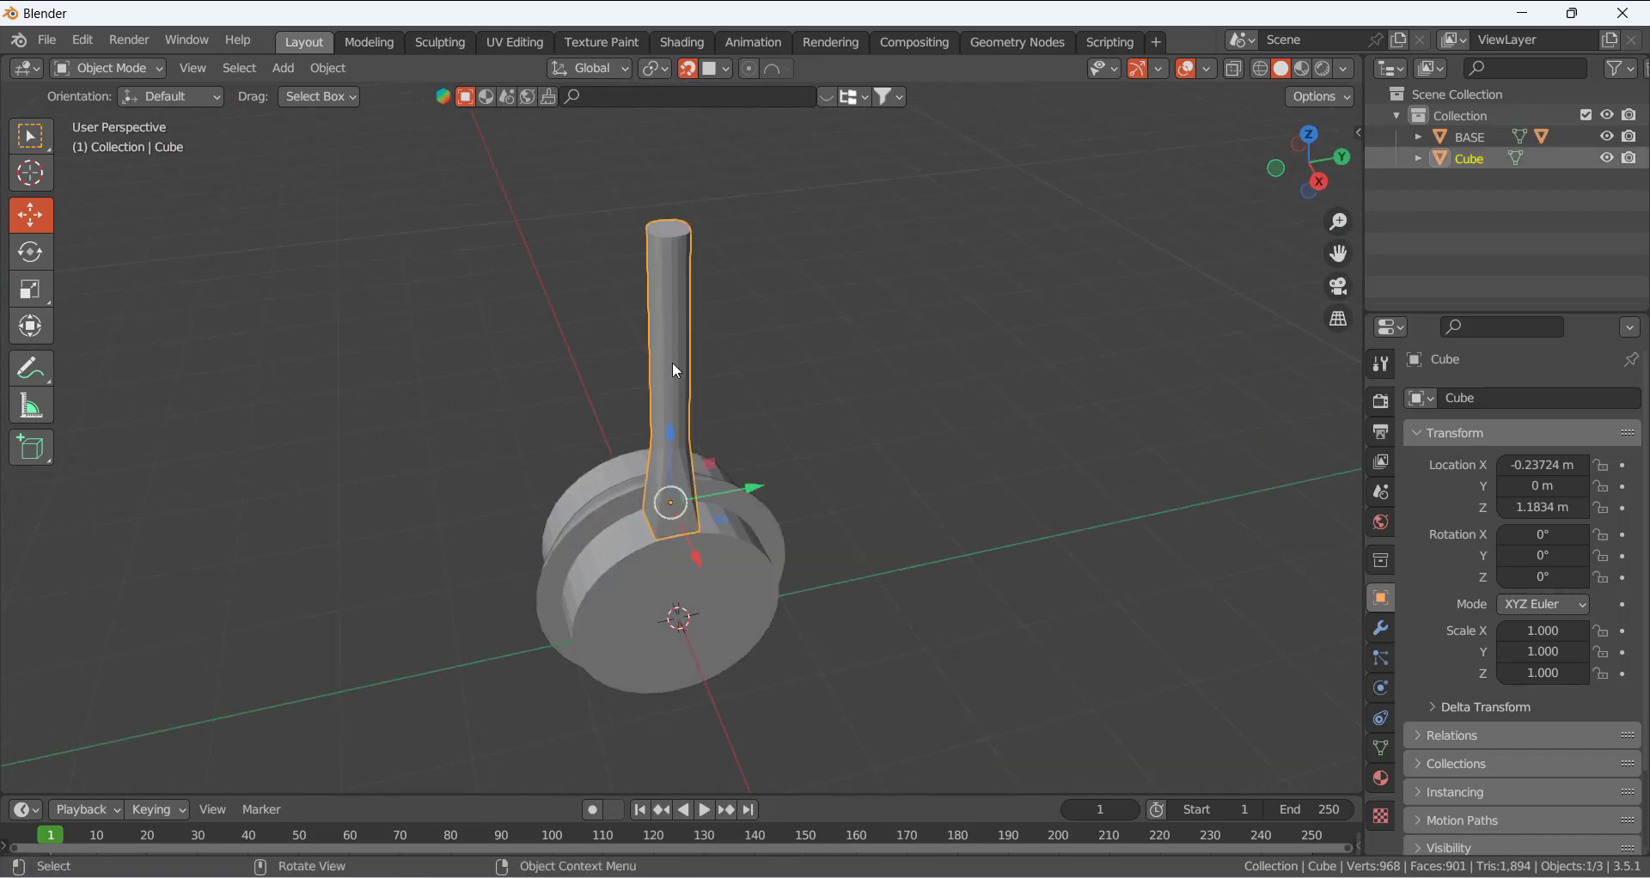
pyautogui.hotkey('ctrl', 'a')
pyautogui.click(676, 370)
pyautogui.moveTo(674, 366); pyautogui.dragTo(819, 451, button='middle')
pyautogui.click(817, 448)
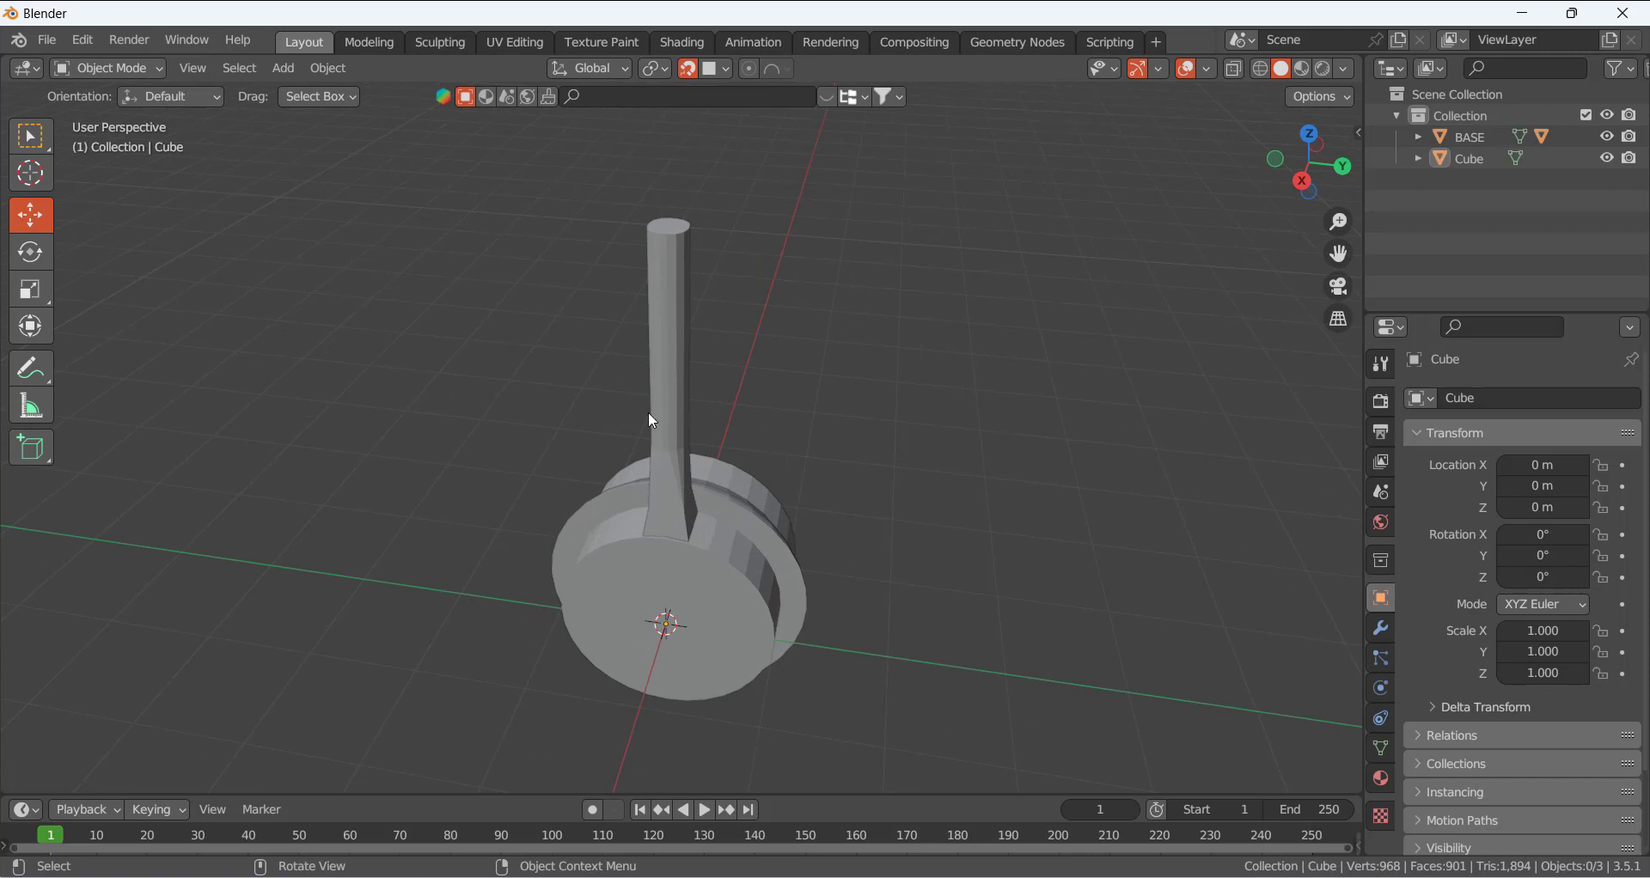
# - Add an Array modifier to the handle, with Relative Offset disabled and Object Offset enabled
pyautogui.click(1382, 629)
pyautogui.click(1442, 397)
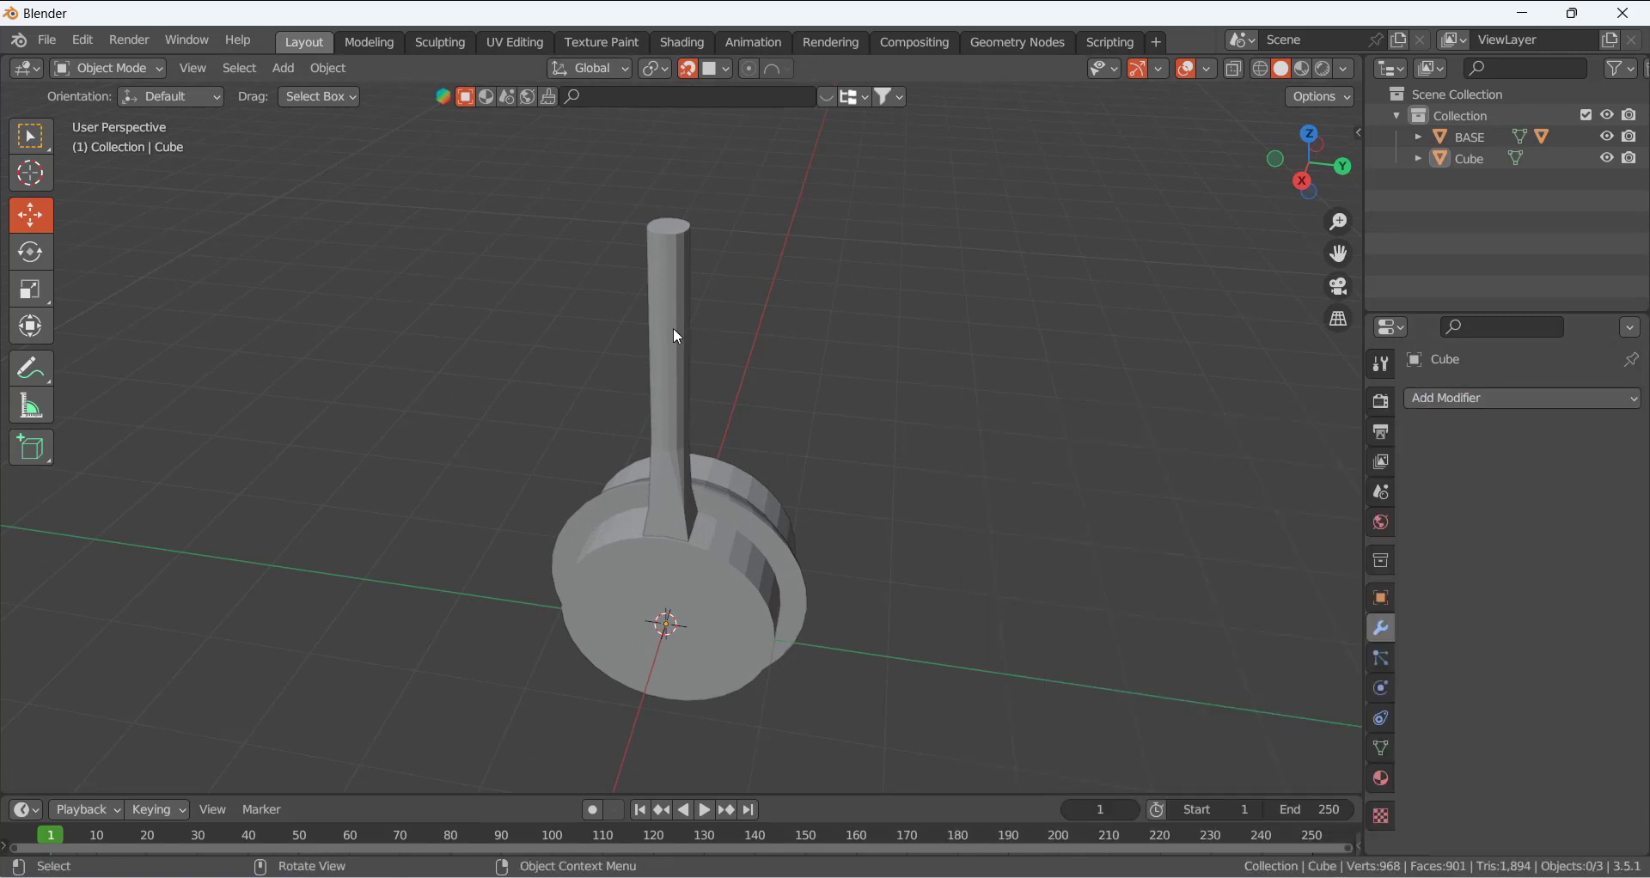
pyautogui.click(673, 327)
pyautogui.click(1441, 398)
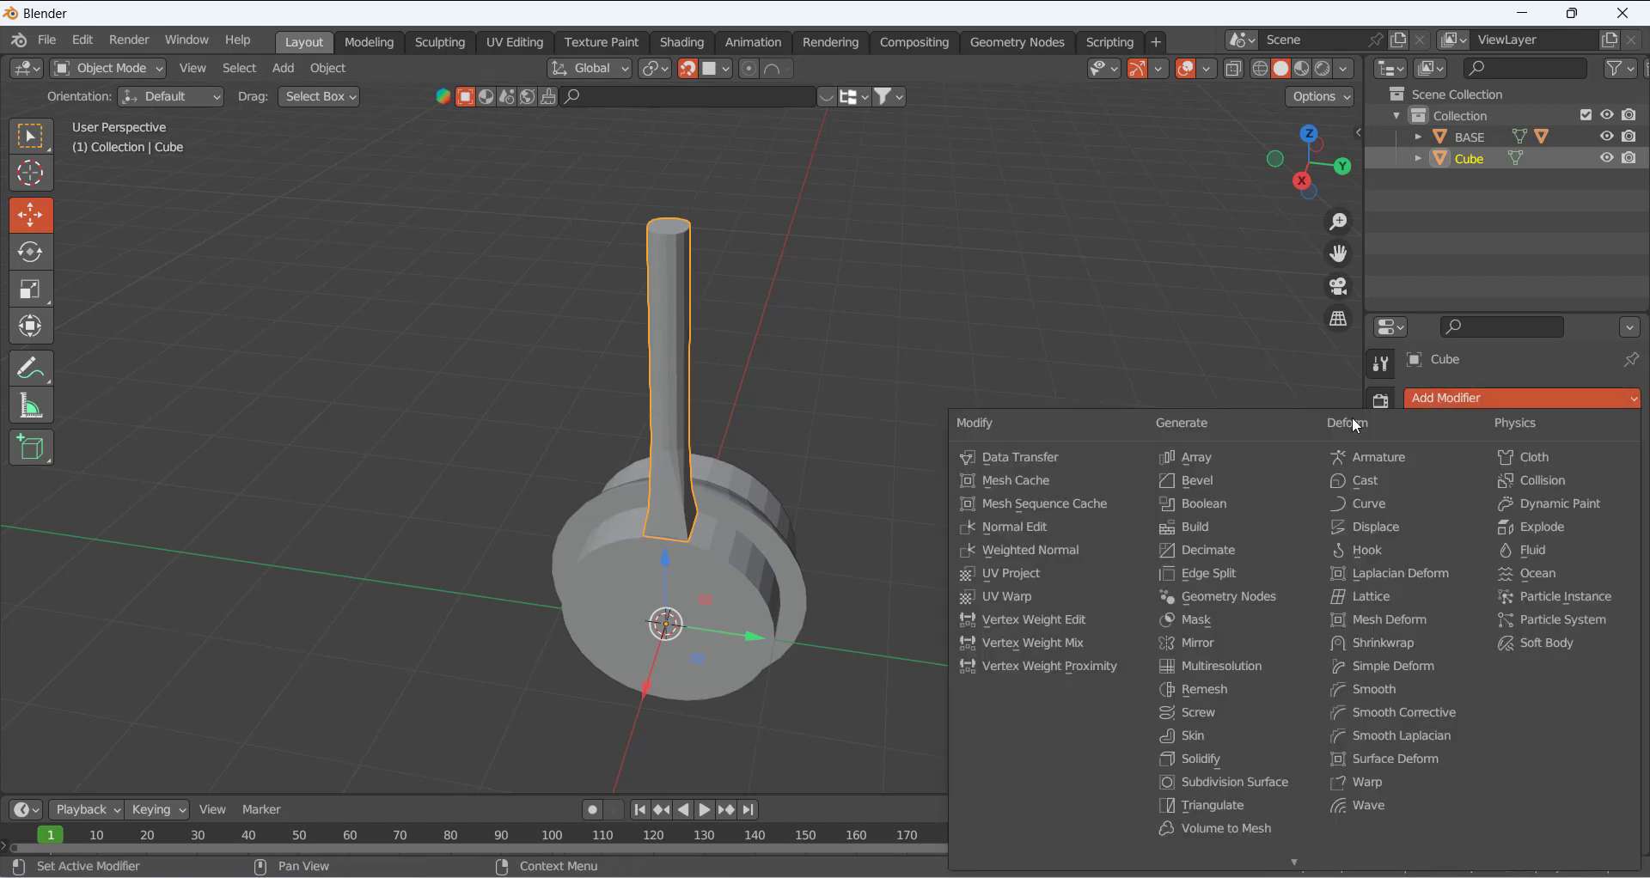
pyautogui.click(1198, 462)
pyautogui.moveTo(796, 379); pyautogui.dragTo(836, 404, button='middle')
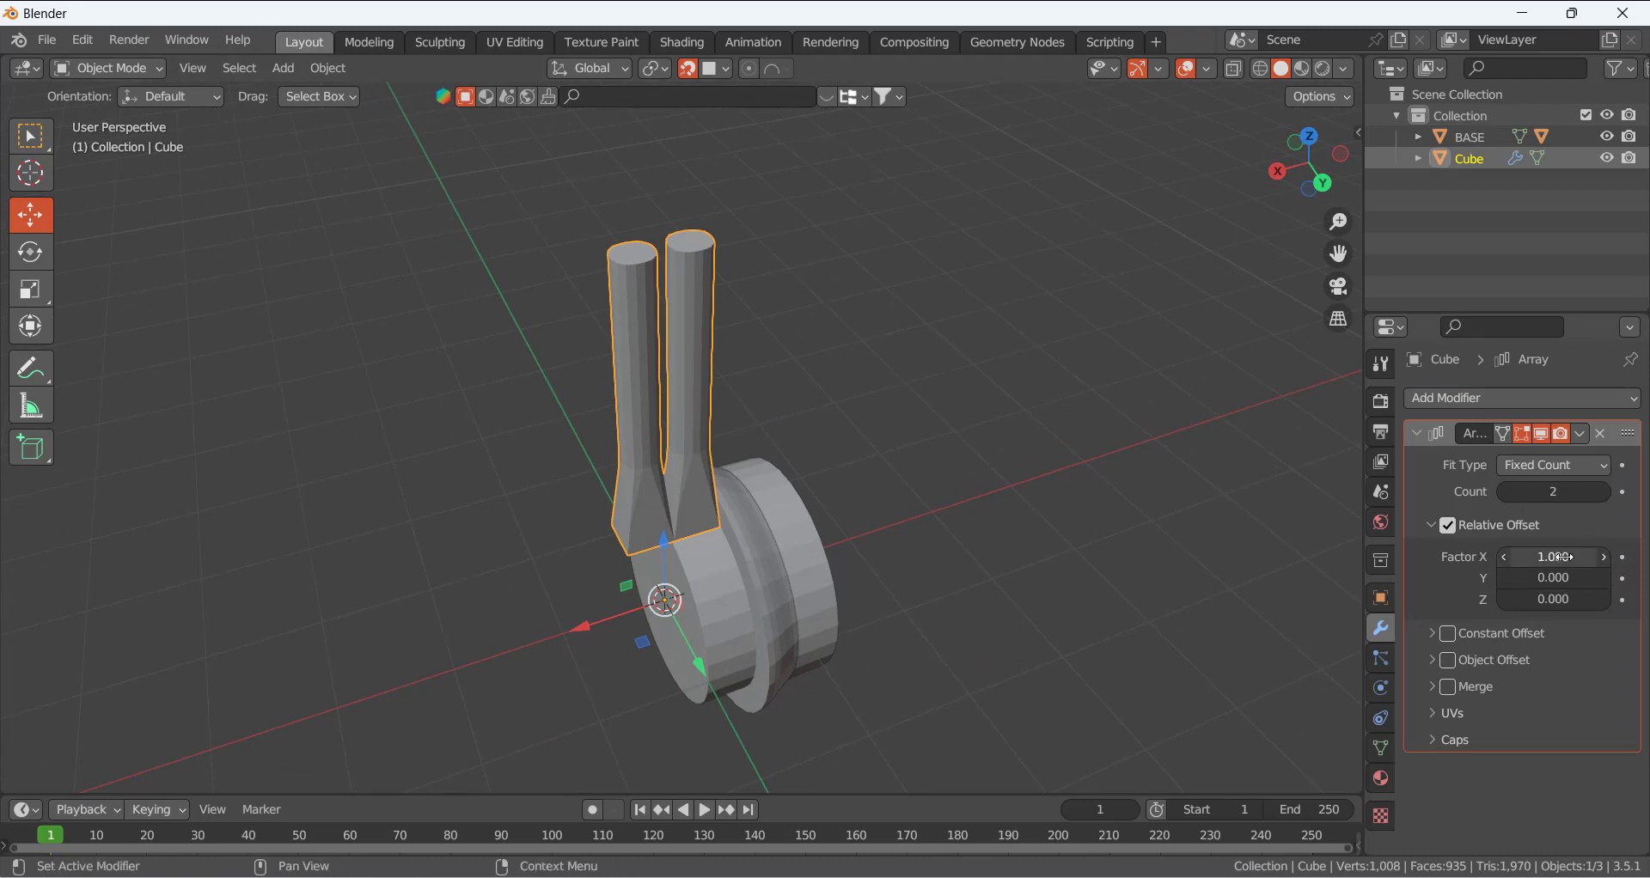
pyautogui.click(1449, 526)
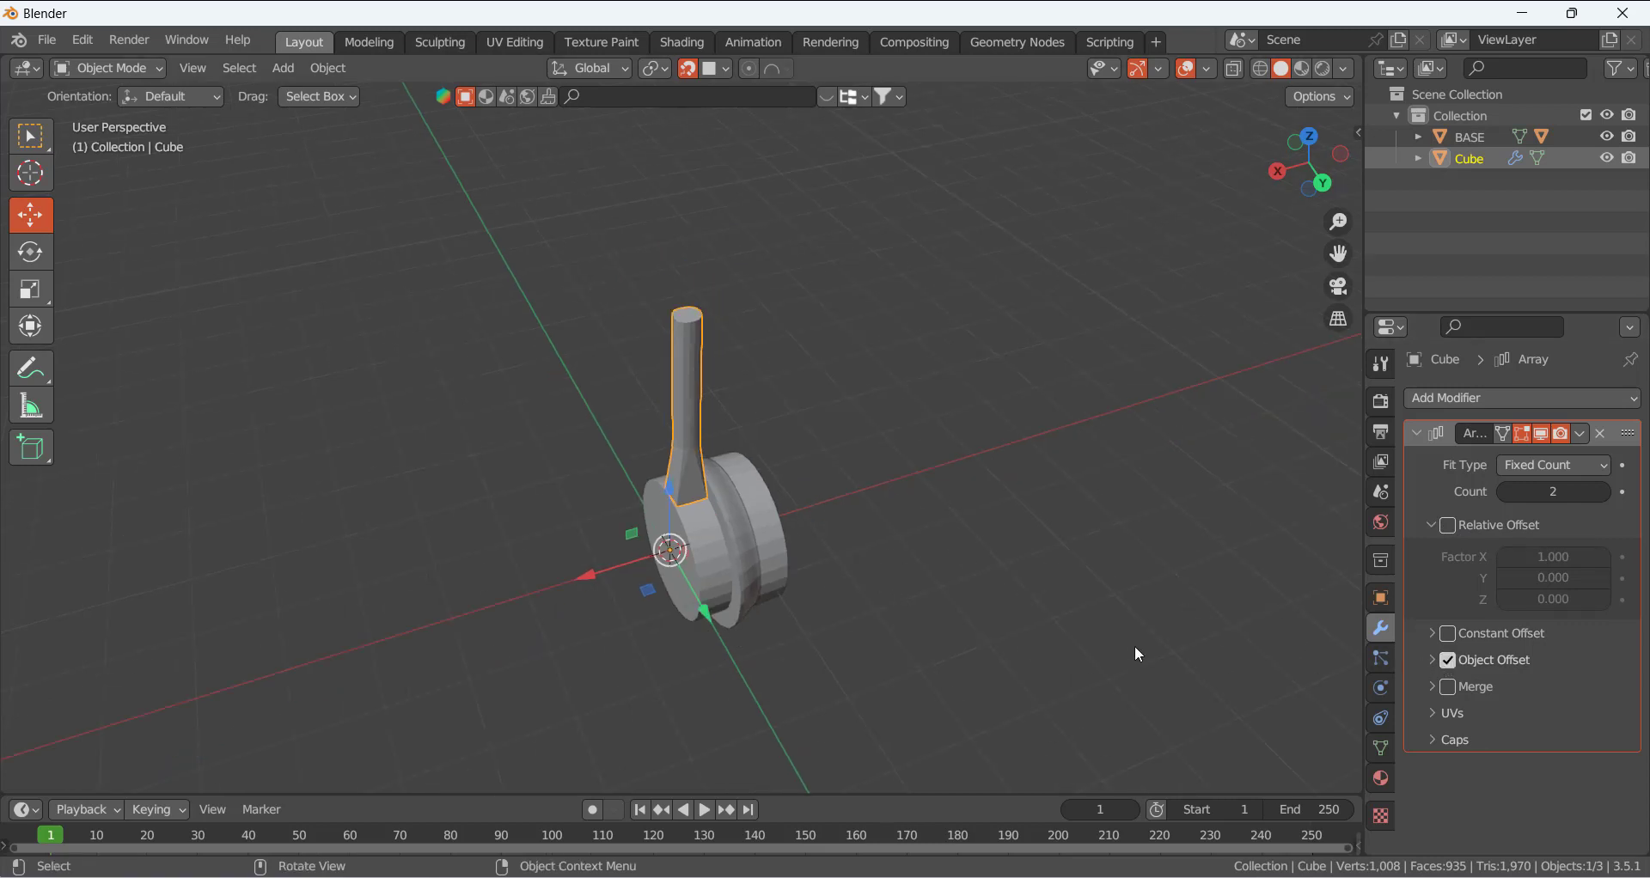
pyautogui.click(1432, 660)
# - Add a plain axes empty at the world origin, in the centre of the base
pyautogui.click(1194, 624)
pyautogui.moveTo(1194, 624); pyautogui.dragTo(972, 552, button='middle')
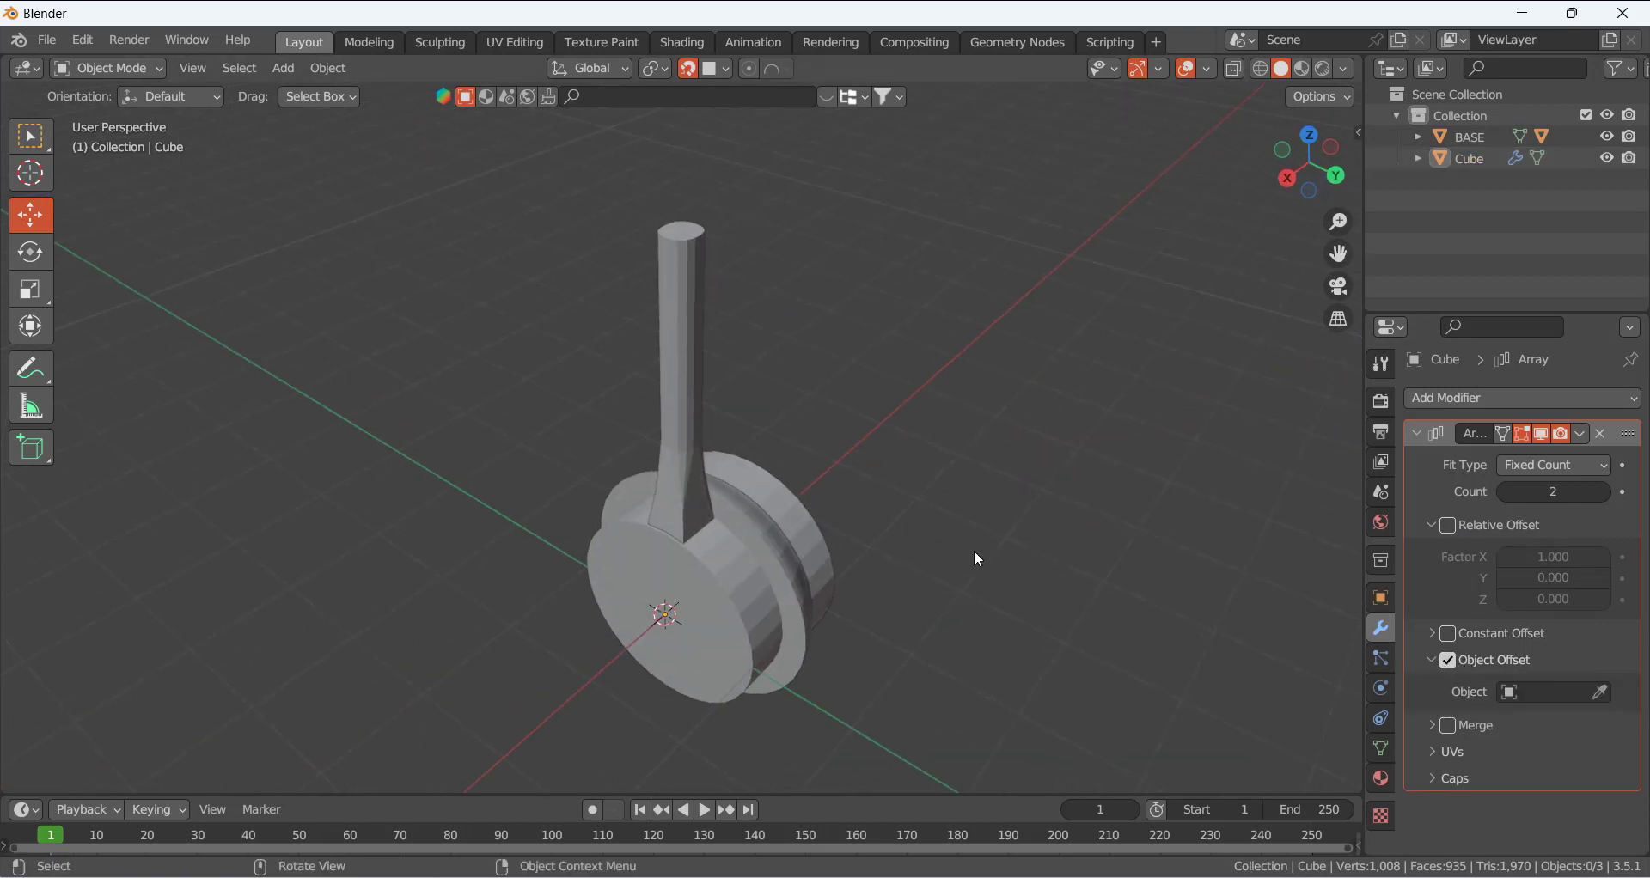
pyautogui.hotkey('shift', 'a')
pyautogui.moveTo(947, 442)
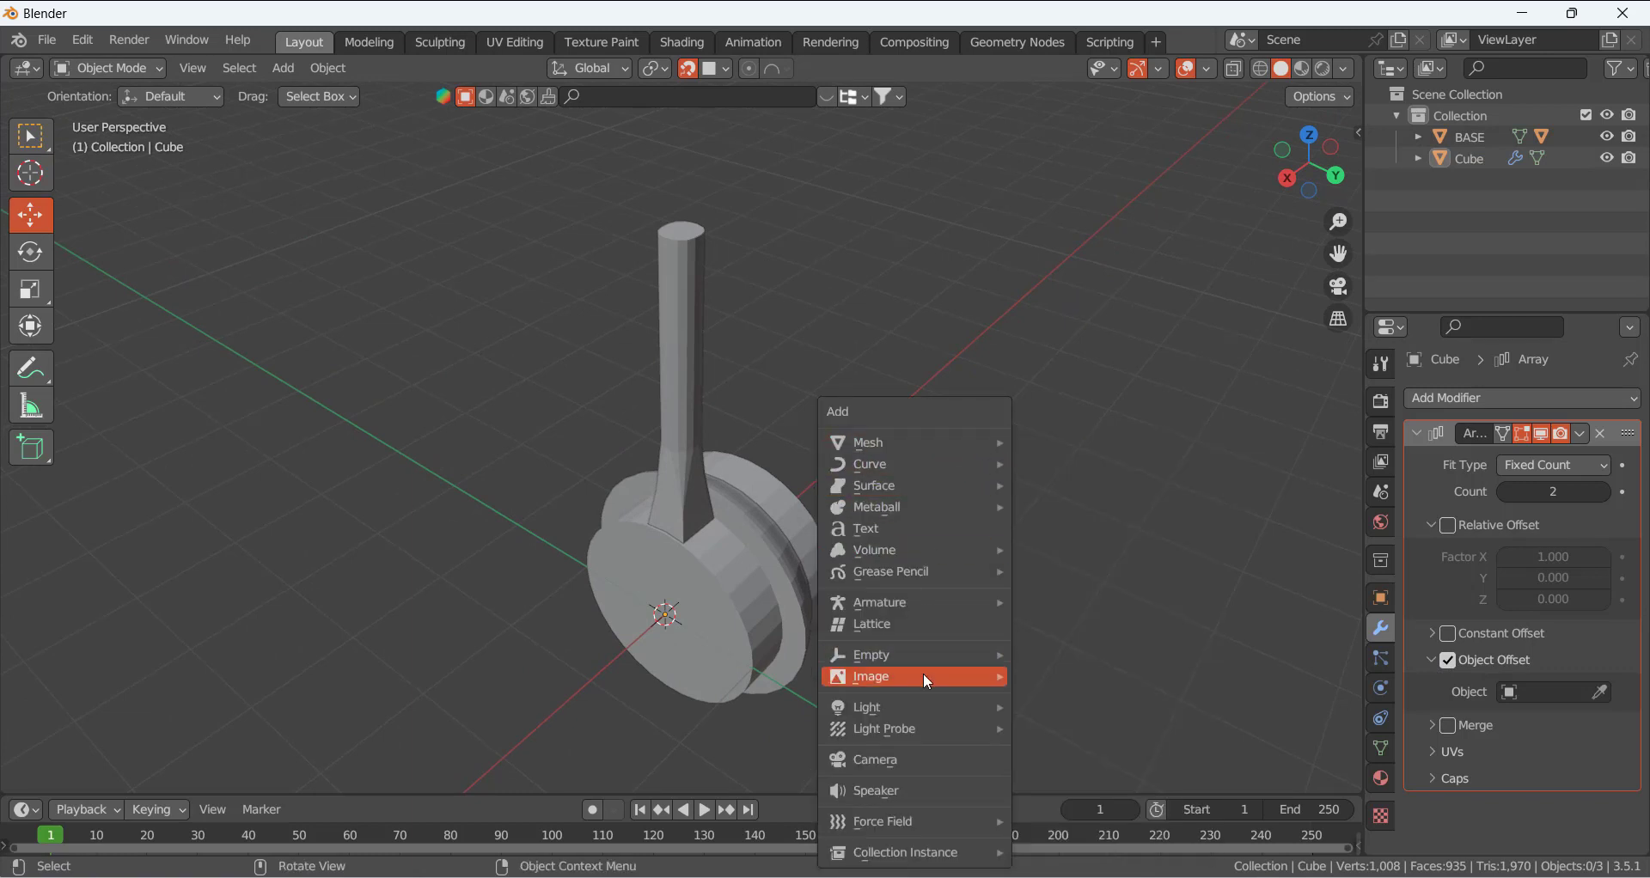
pyautogui.moveTo(924, 649)
pyautogui.click(1054, 649)
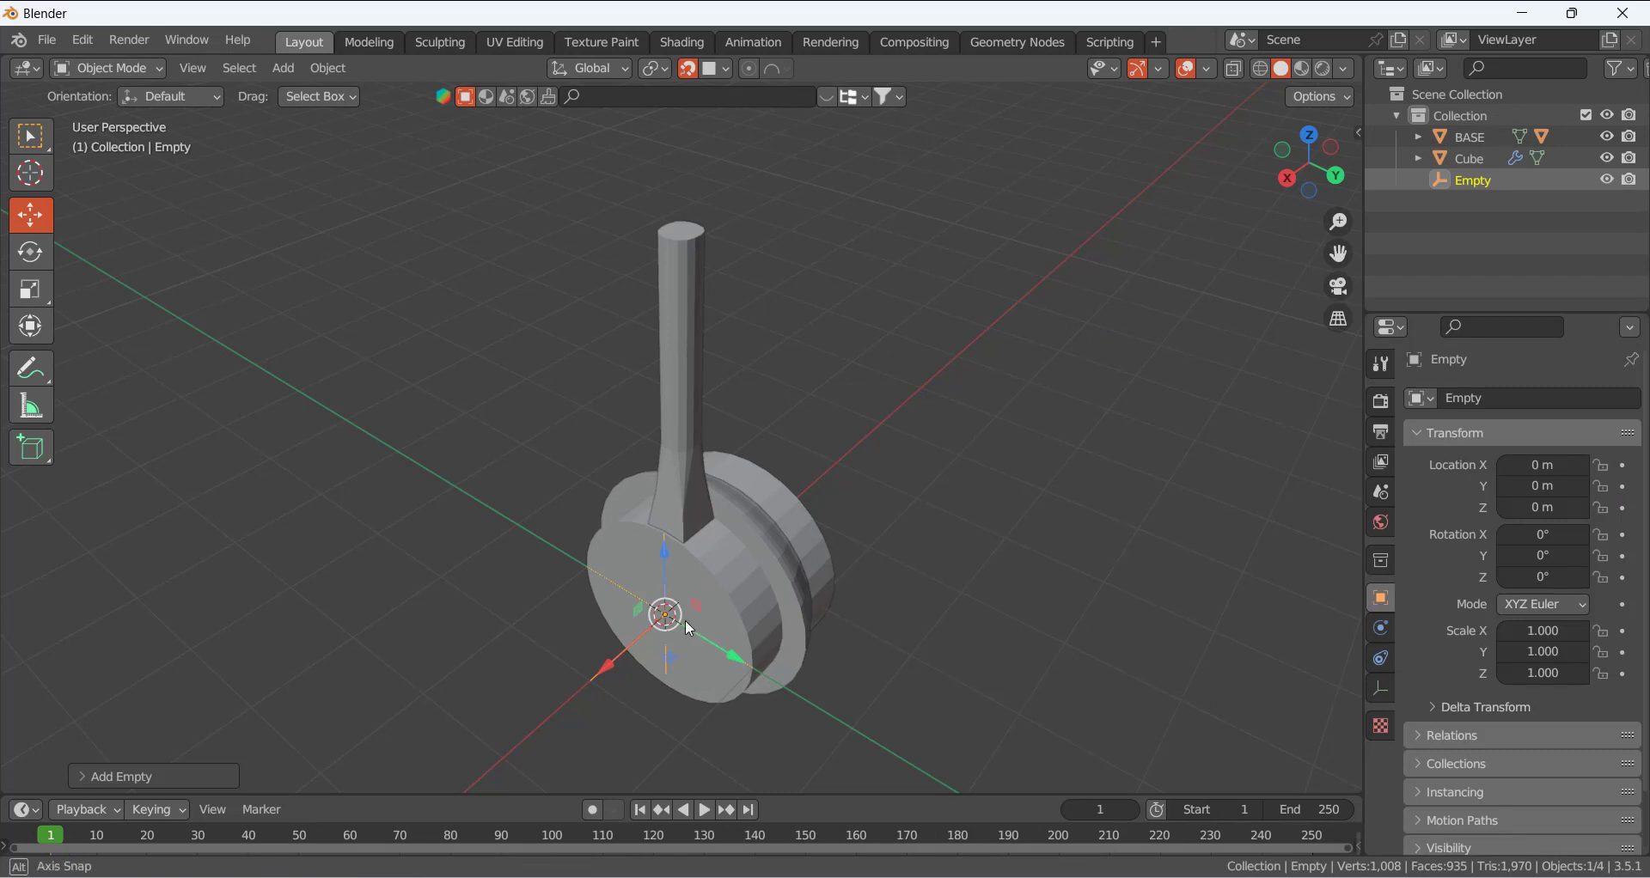
# - Scale the empty up uniformly to about 1.65 so its axes extend past the body, and deselect it
pyautogui.moveTo(684, 620); pyautogui.dragTo(846, 626, button='middle')
pyautogui.press('s')
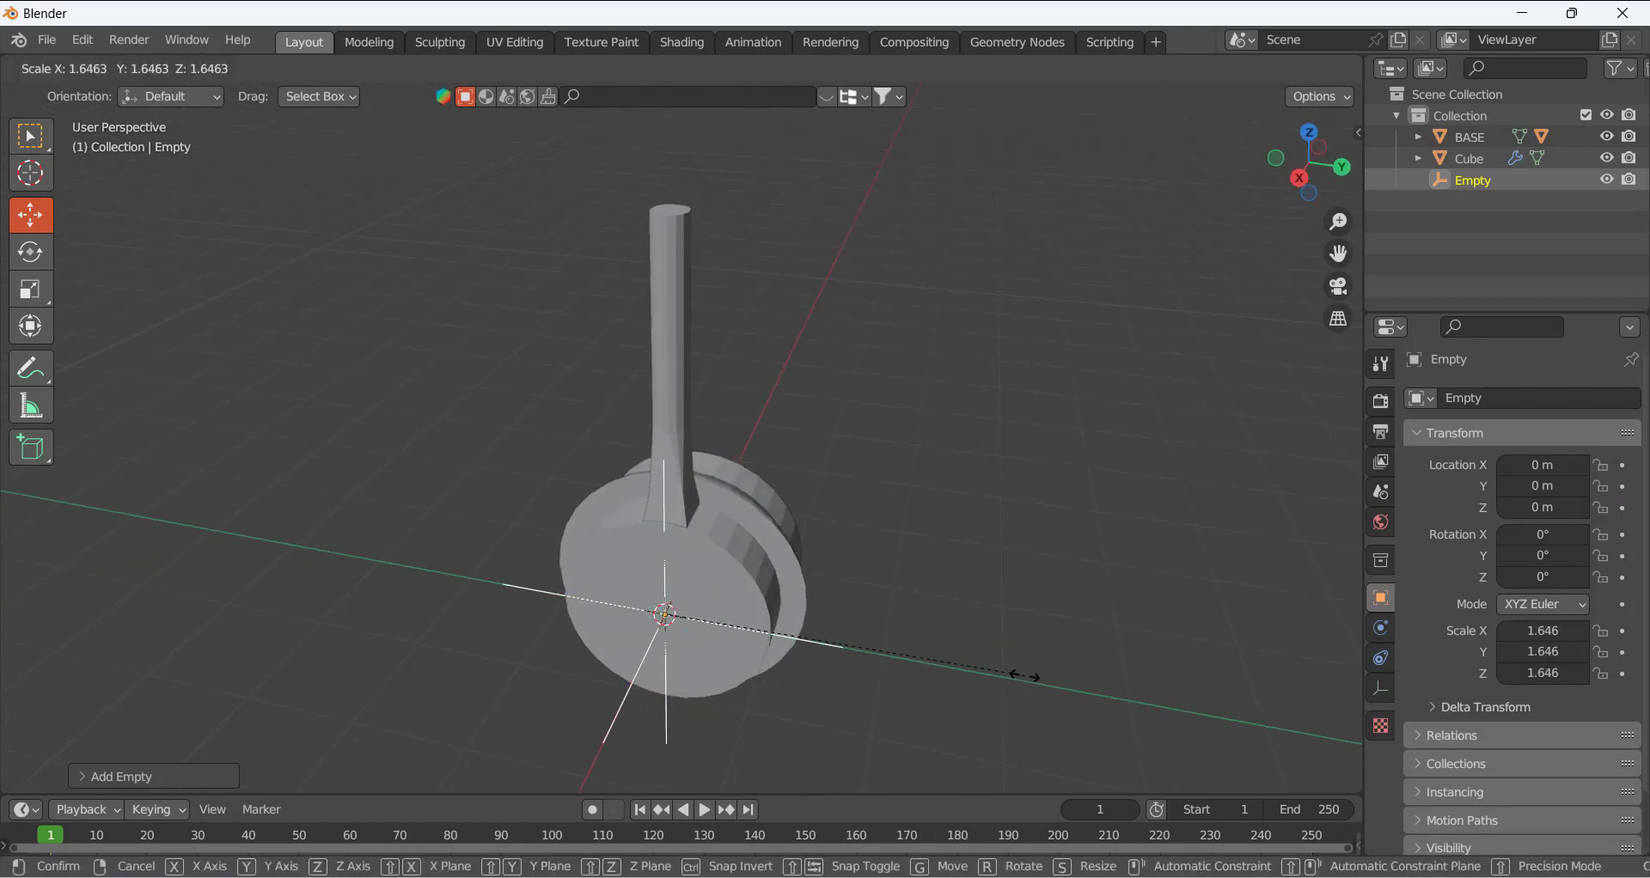
pyautogui.click(1024, 676)
pyautogui.click(955, 602)
pyautogui.moveTo(955, 601); pyautogui.dragTo(888, 613, button='middle')
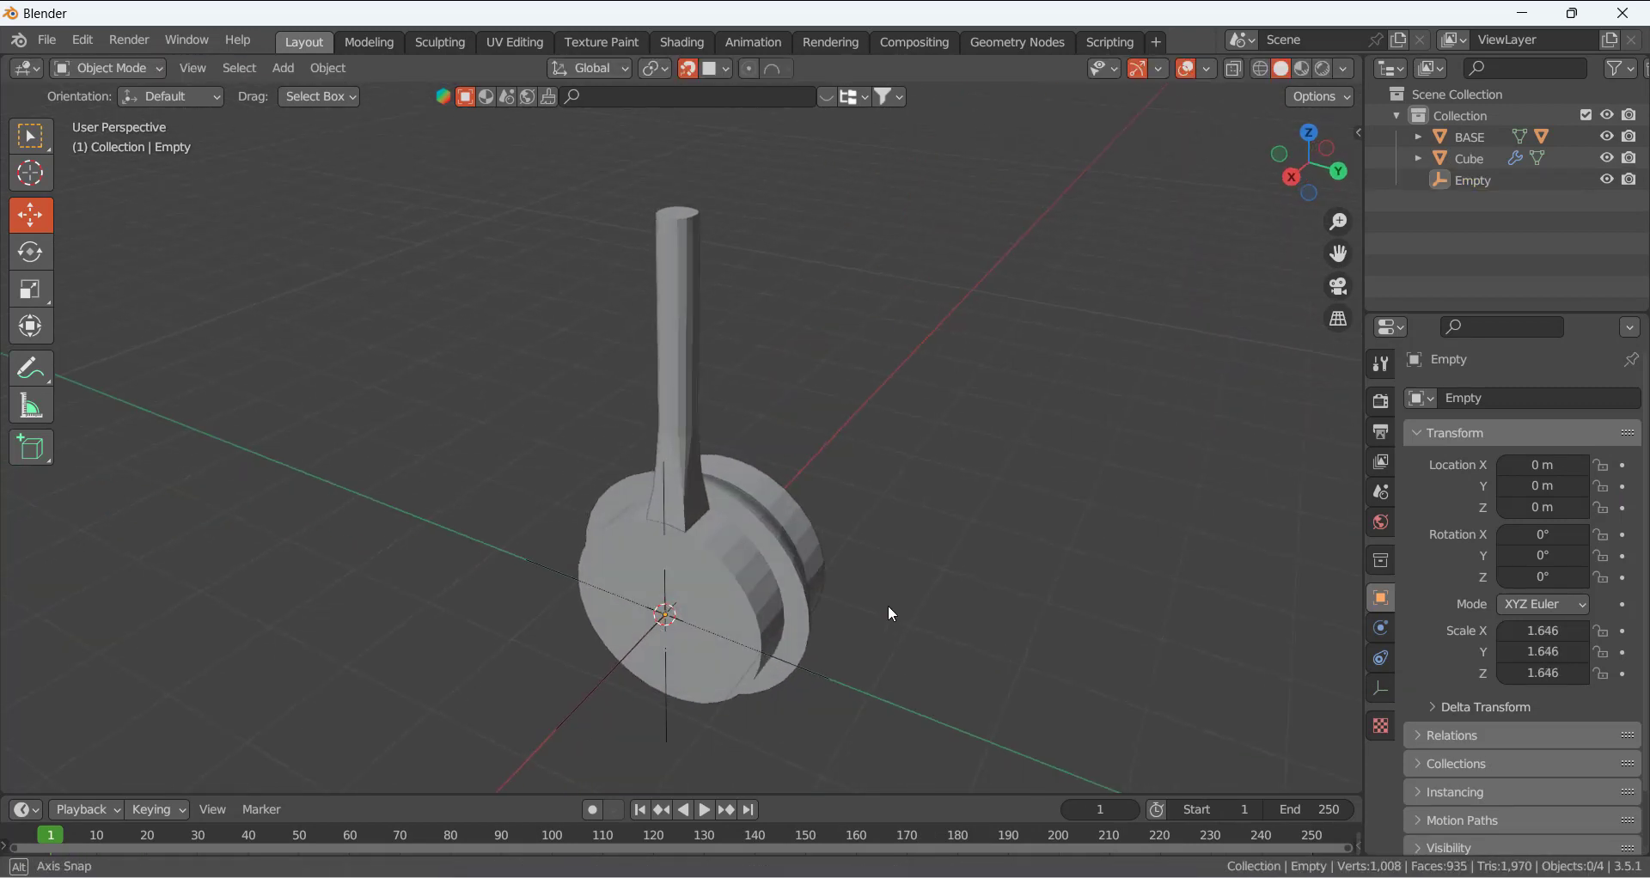
# - Assign the empty as the offset object of the handle's Array modifier
pyautogui.click(703, 468)
pyautogui.click(701, 427)
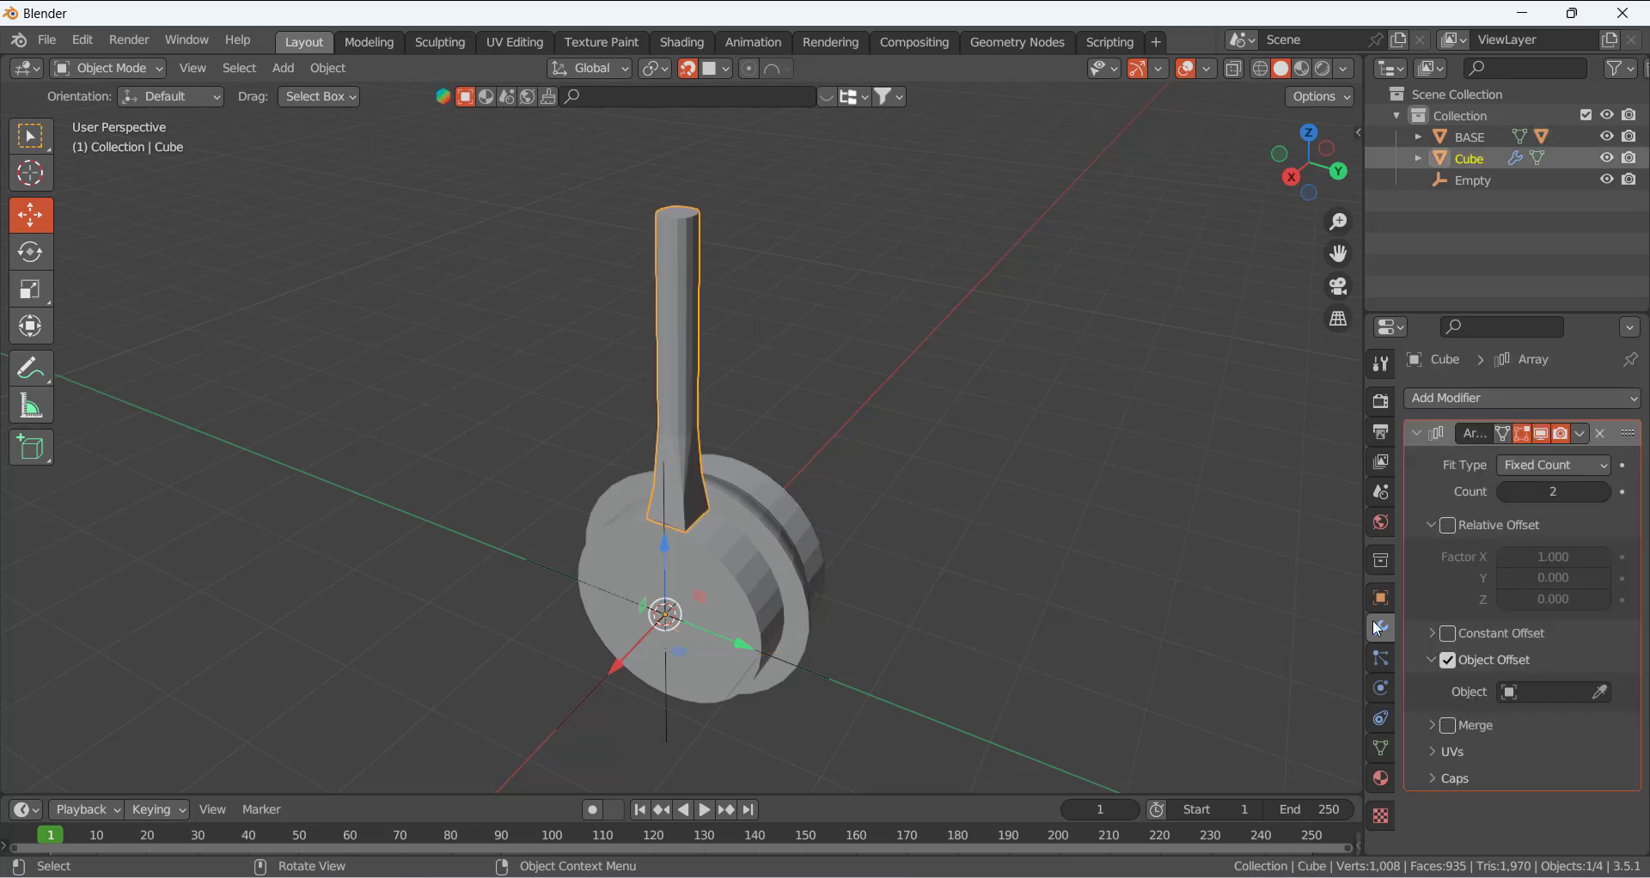
pyautogui.click(1599, 692)
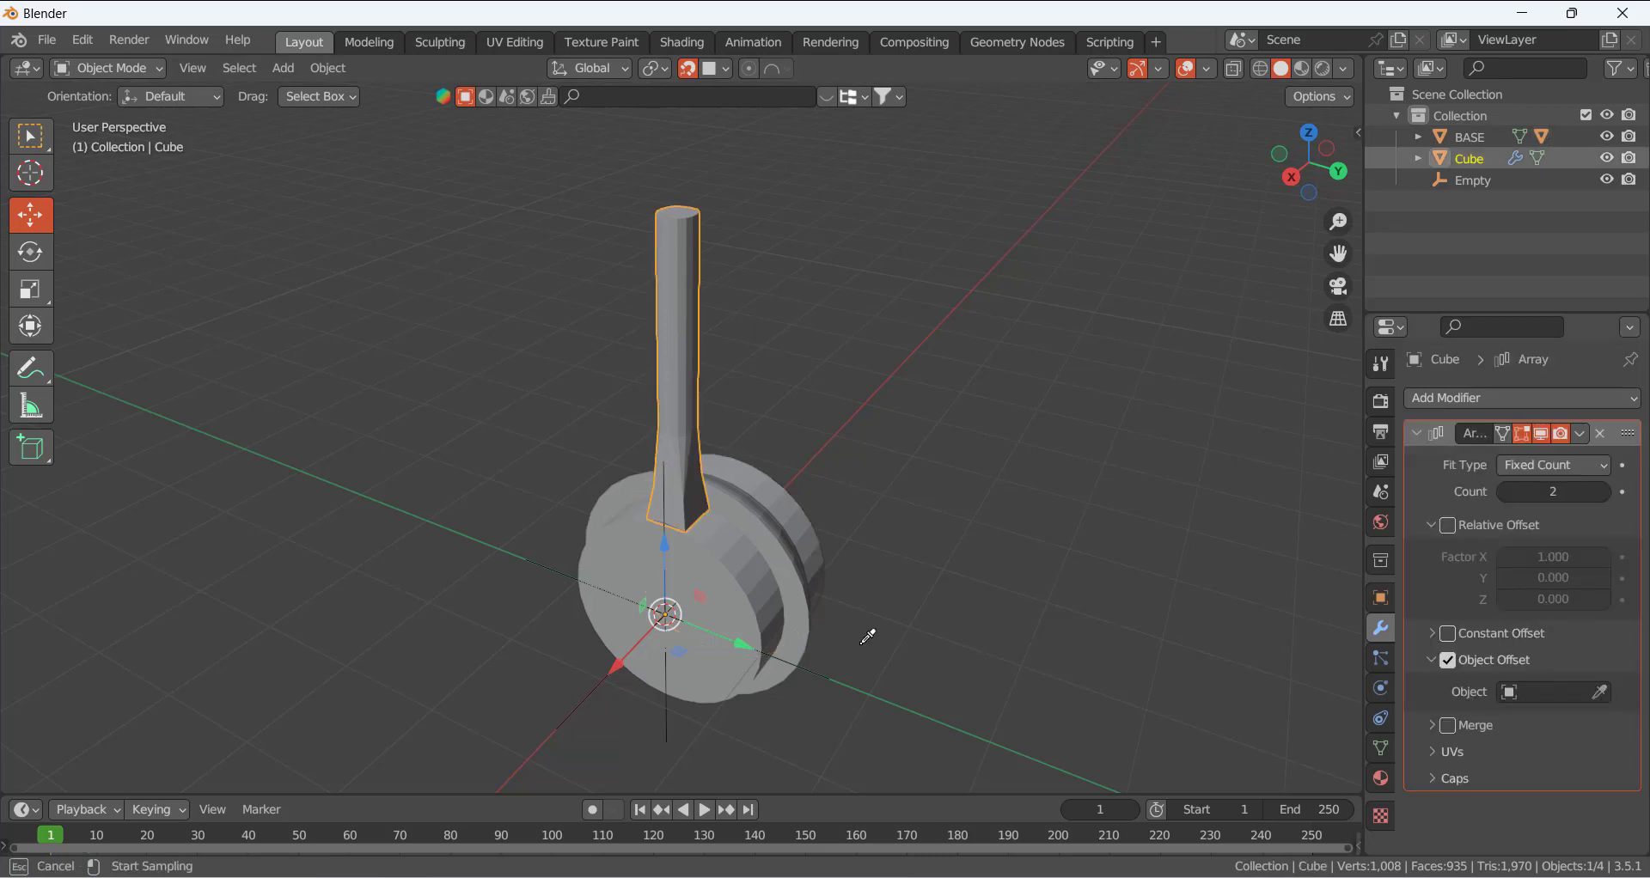
pyautogui.click(605, 679)
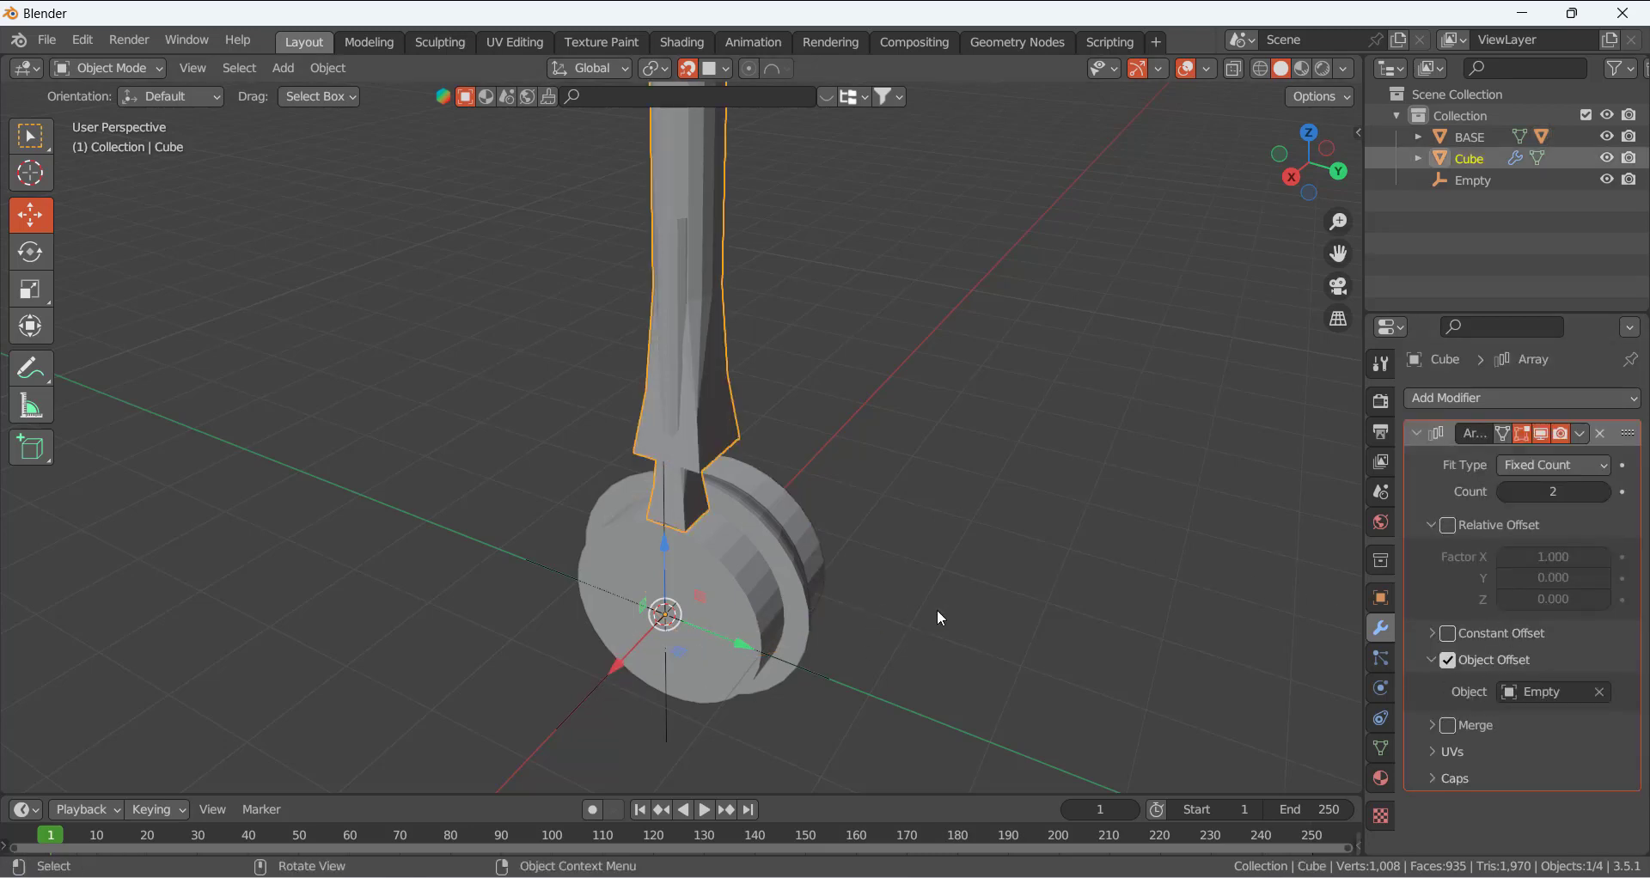
pyautogui.moveTo(966, 607); pyautogui.dragTo(722, 513, button='middle')
pyautogui.click(1496, 526)
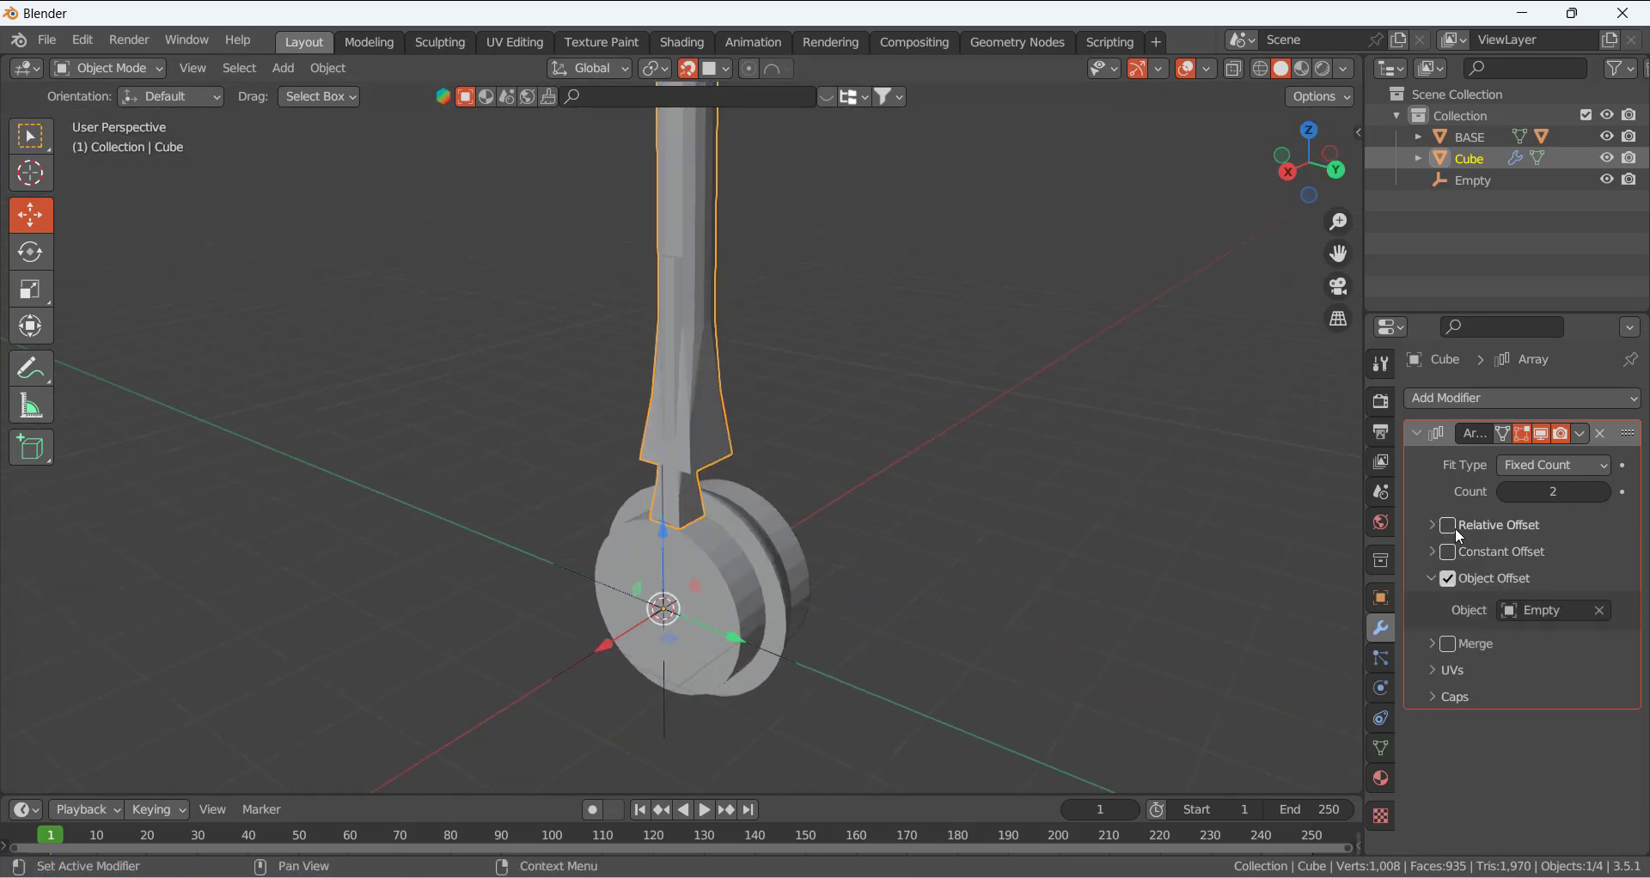
pyautogui.scroll(2, 798, 568)
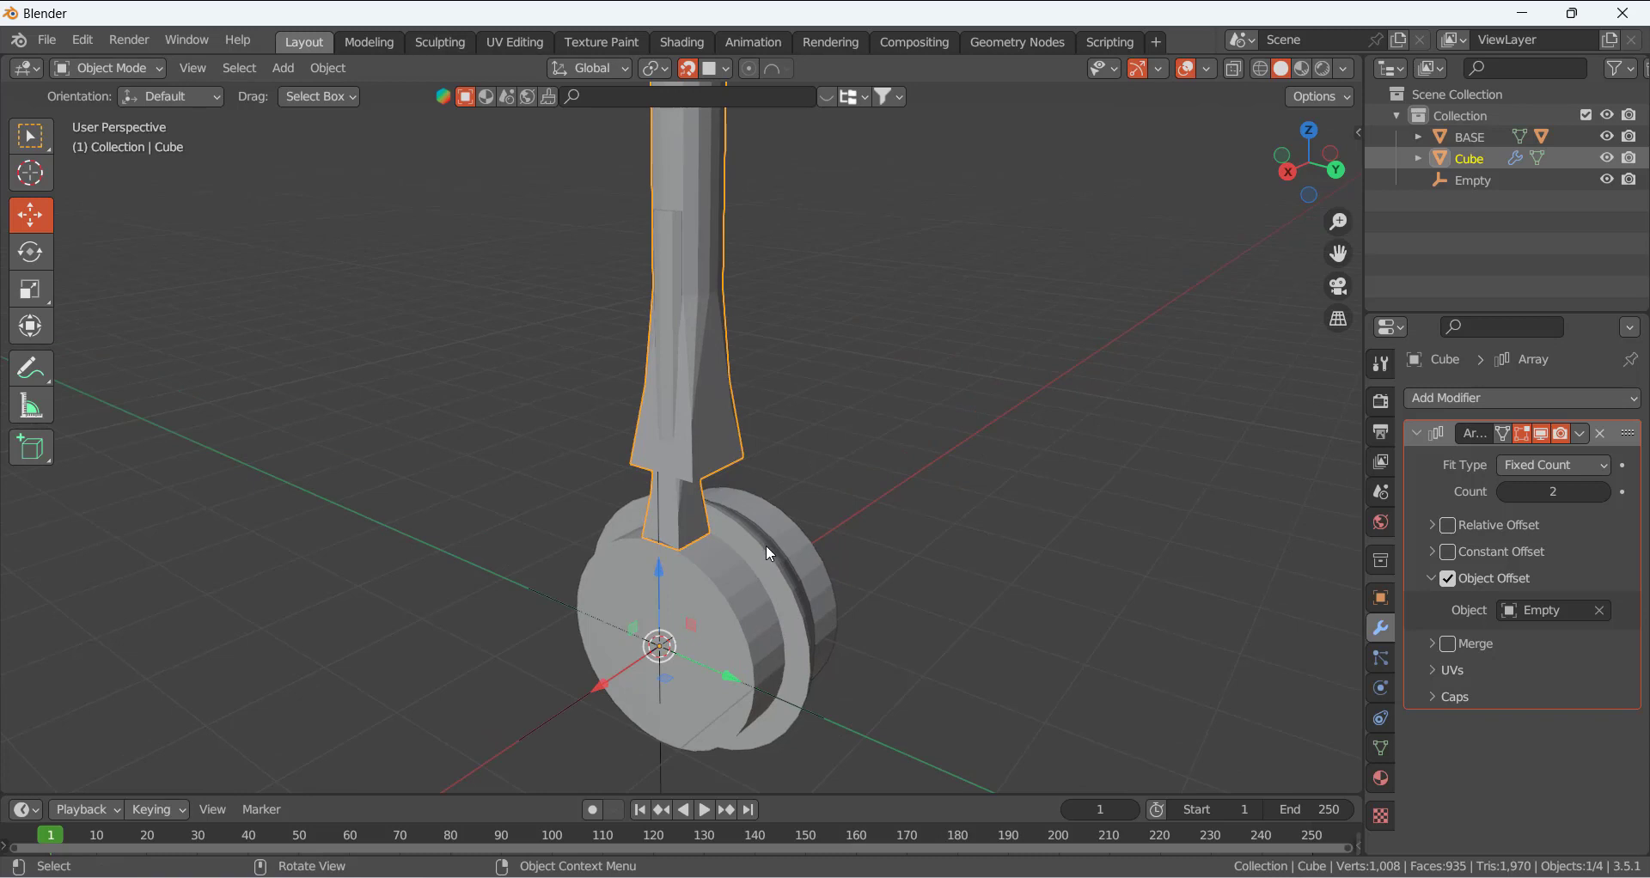
pyautogui.moveTo(766, 545); pyautogui.dragTo(688, 495, button='middle')
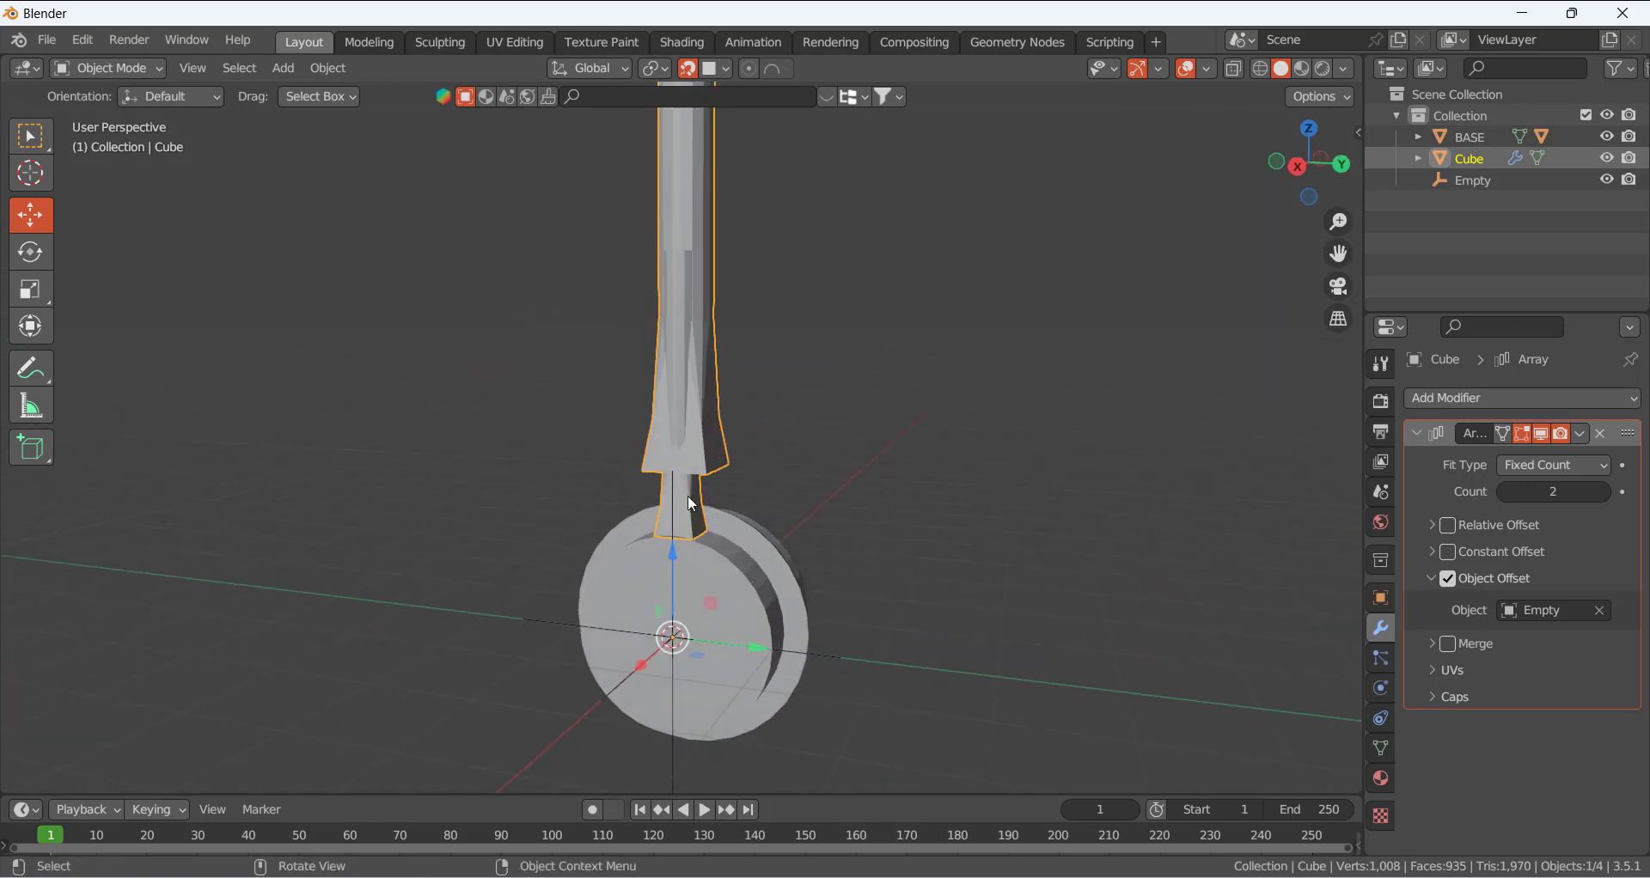
pyautogui.moveTo(798, 514); pyautogui.dragTo(750, 538, button='middle')
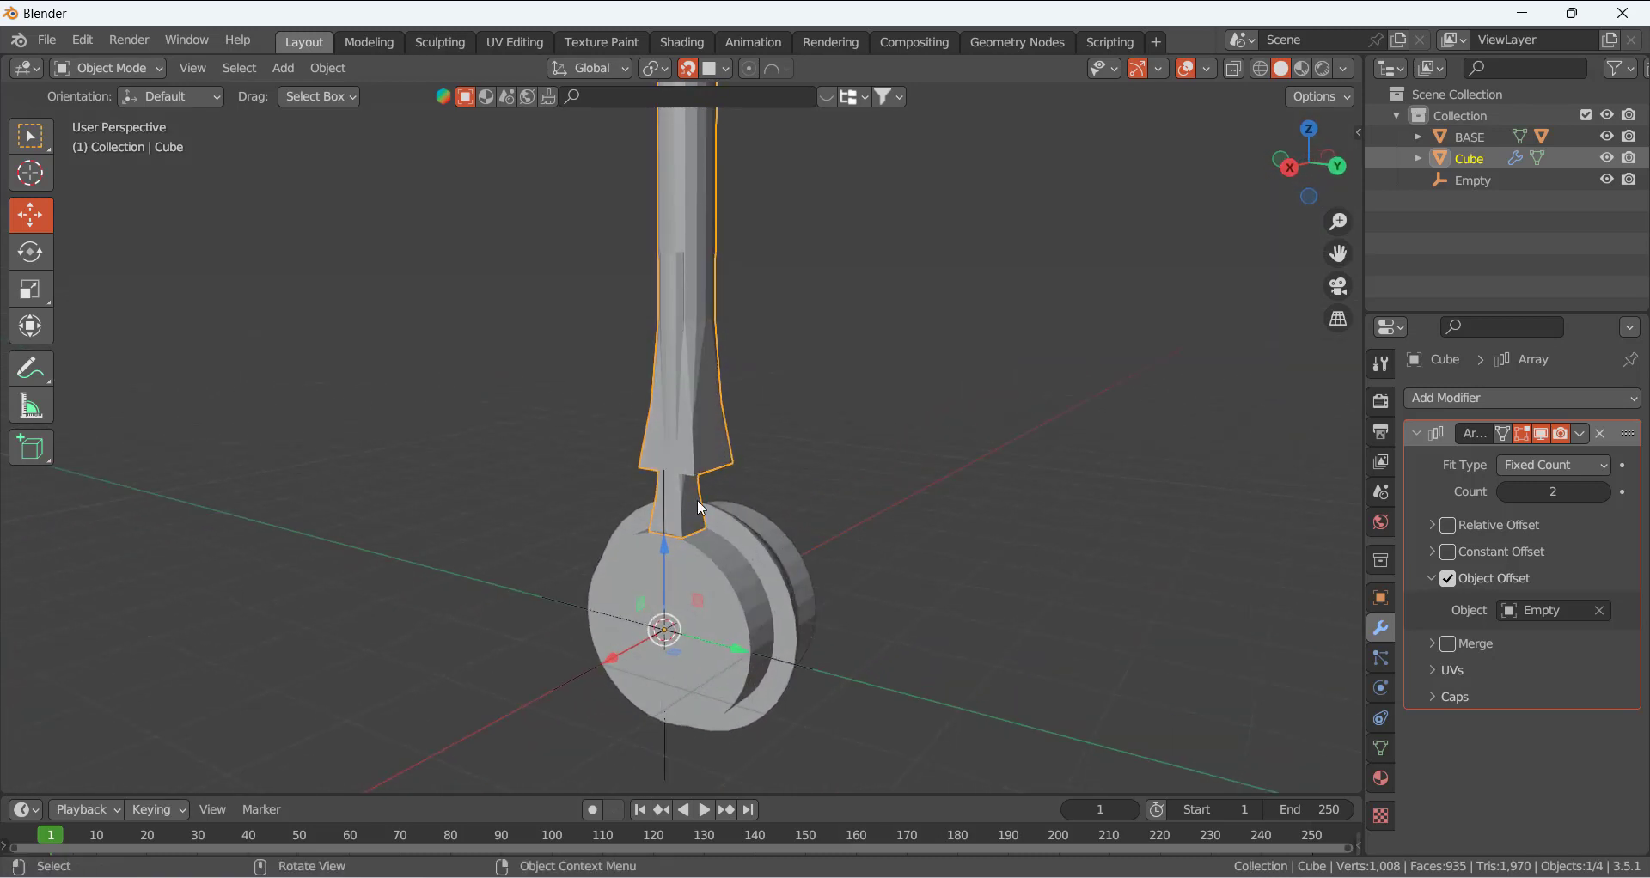
# - Apply all transforms of the empty so its scale is reset to 1
pyautogui.click(567, 687)
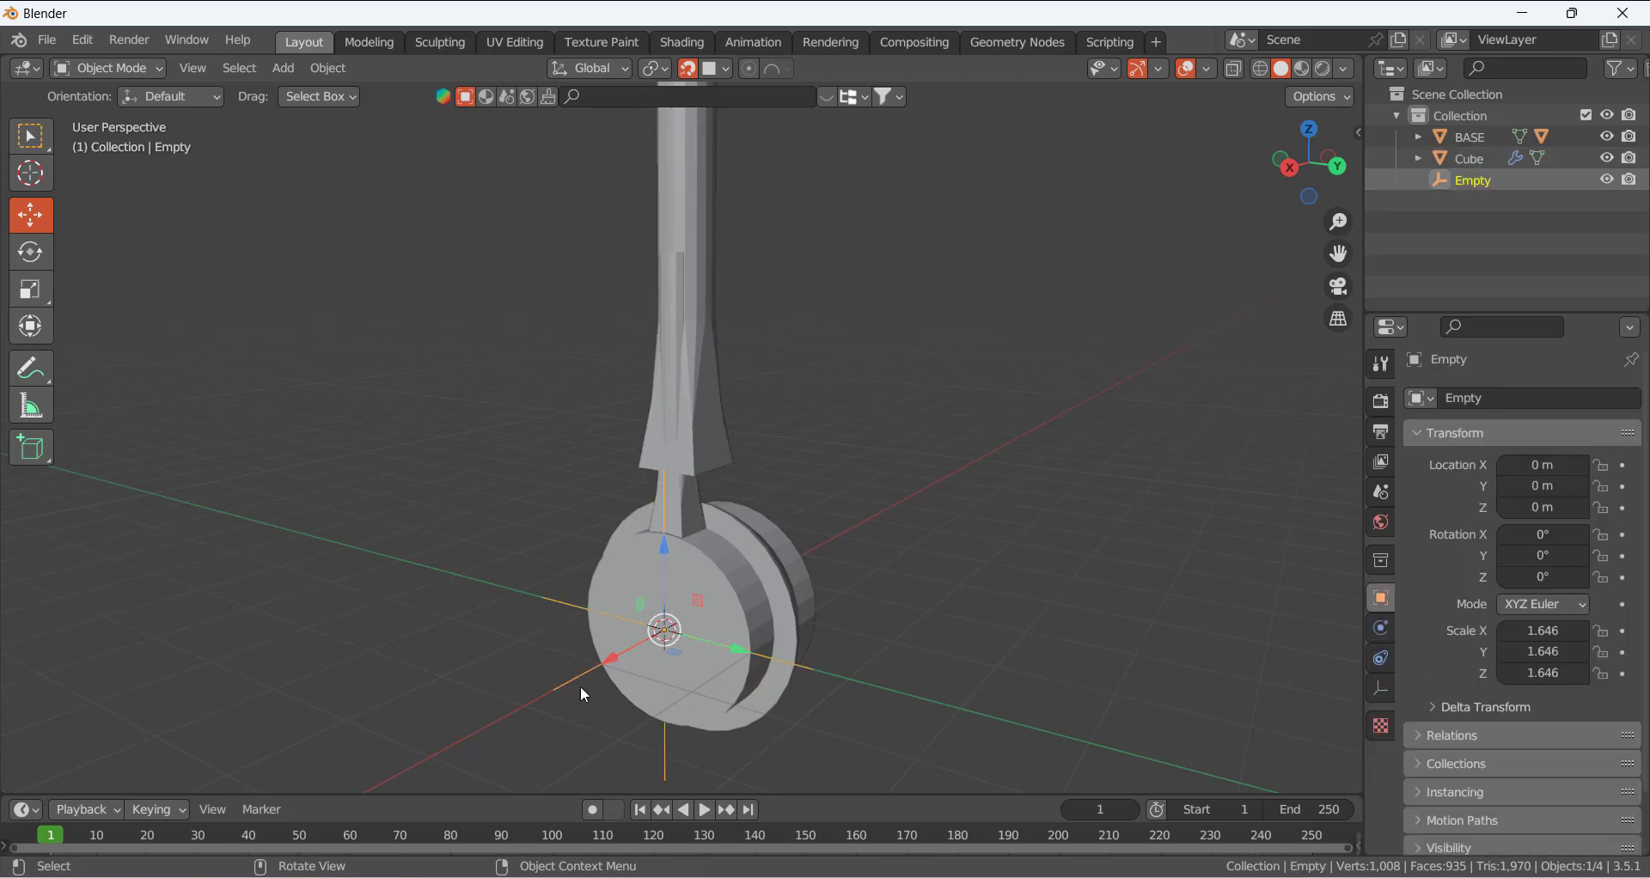
pyautogui.hotkey('ctrl', 'a')
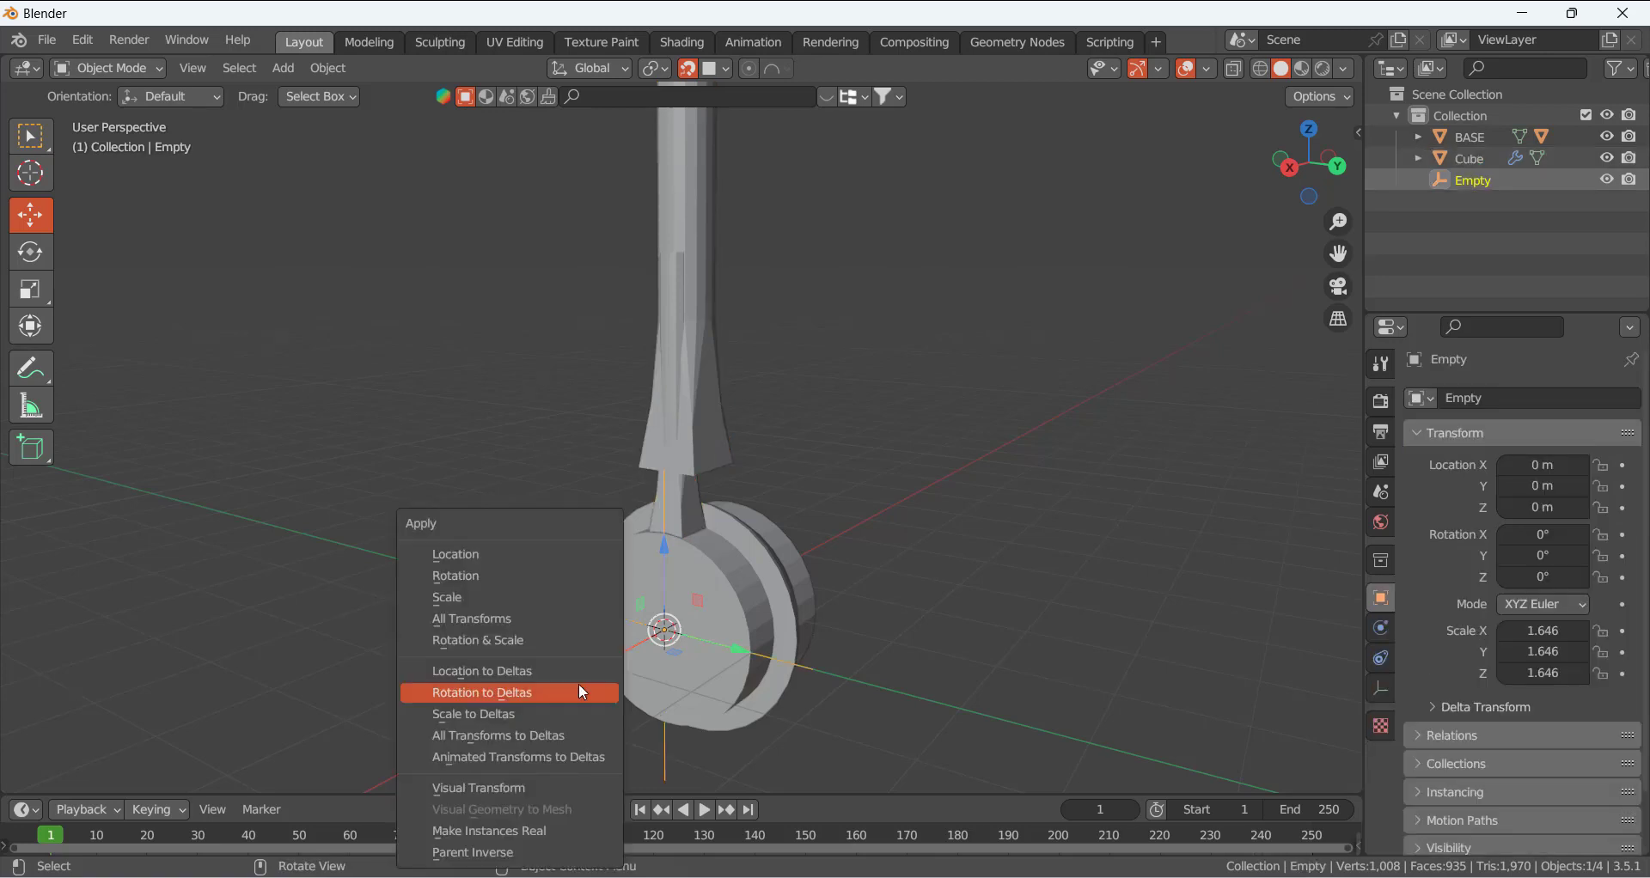
pyautogui.click(517, 616)
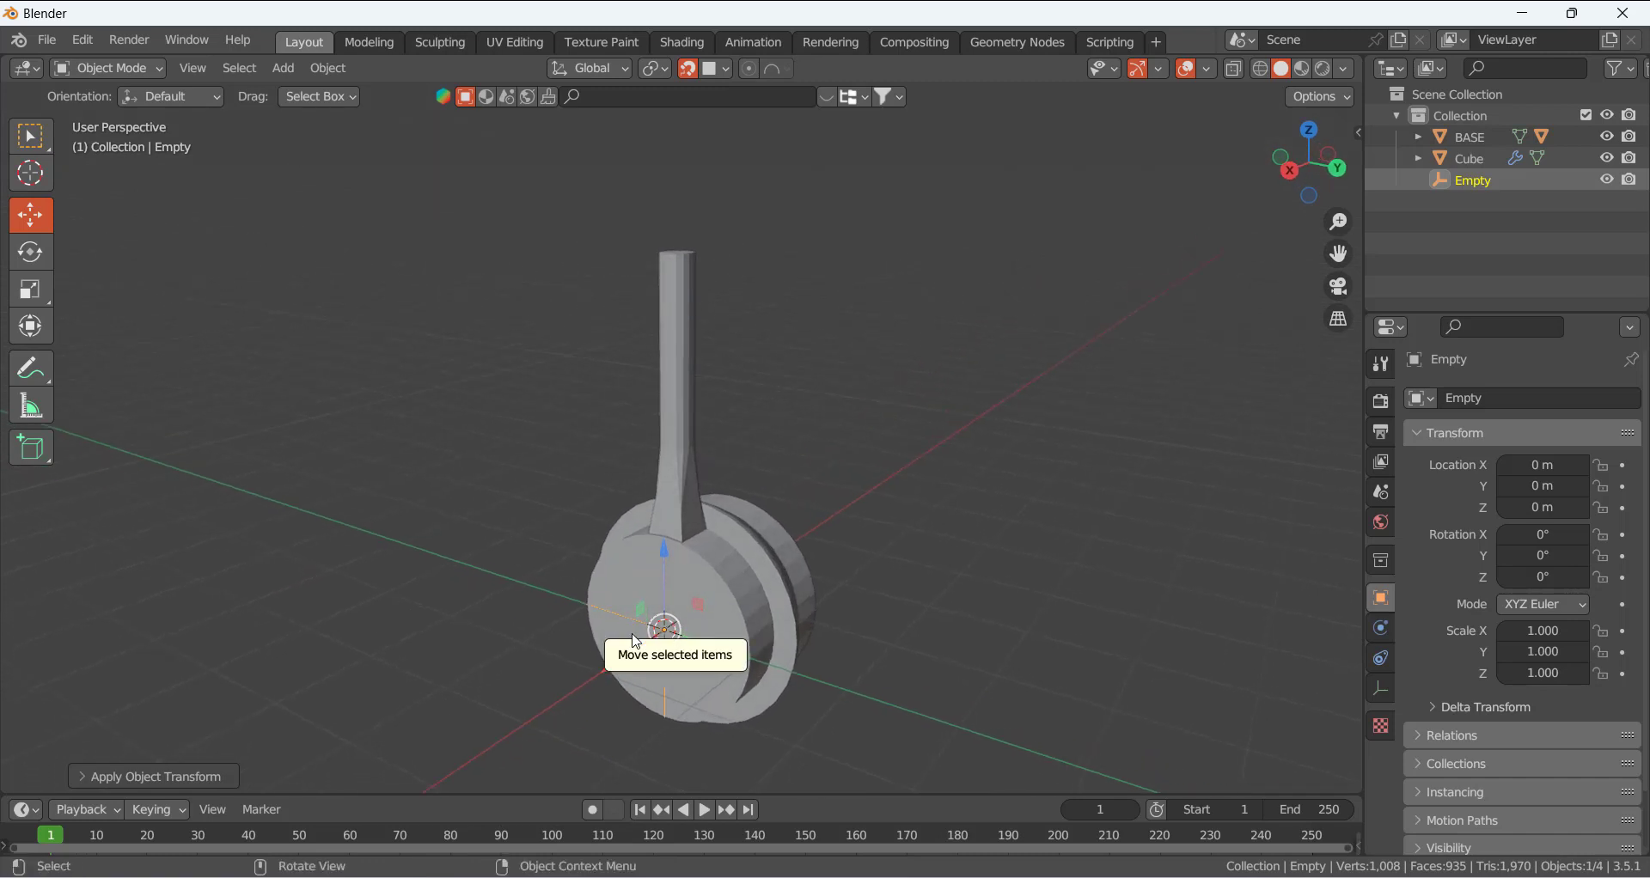
pyautogui.moveTo(879, 595); pyautogui.dragTo(919, 605, button='middle')
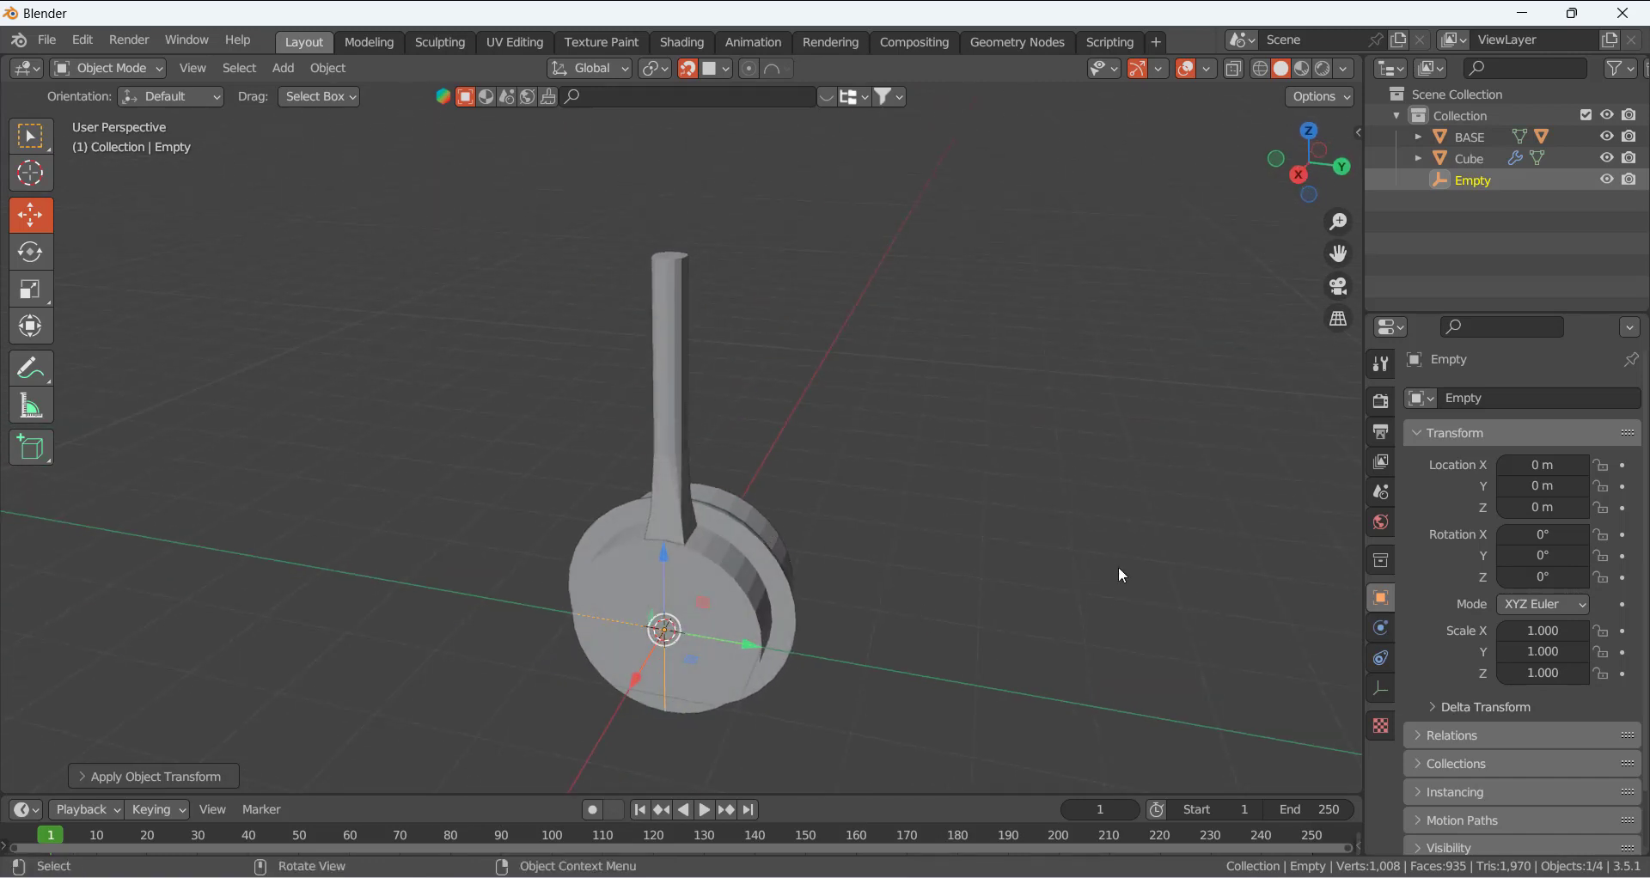
pyautogui.moveTo(781, 562); pyautogui.dragTo(735, 567, button='middle')
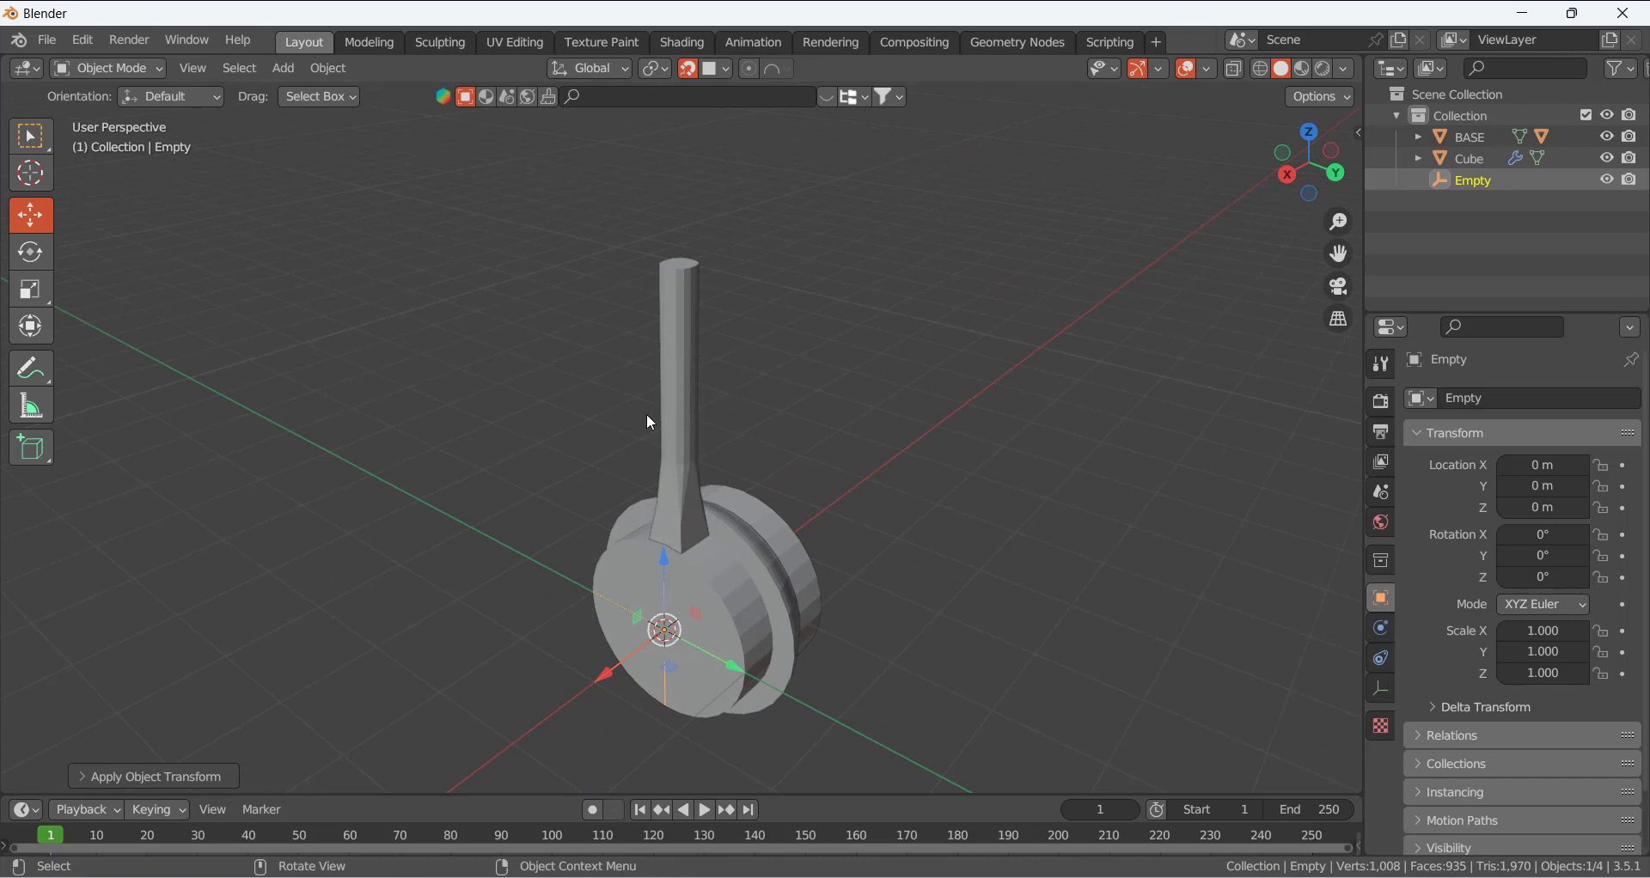
# - Raise the copy count of the handle's Array modifier to 8
pyautogui.click(680, 447)
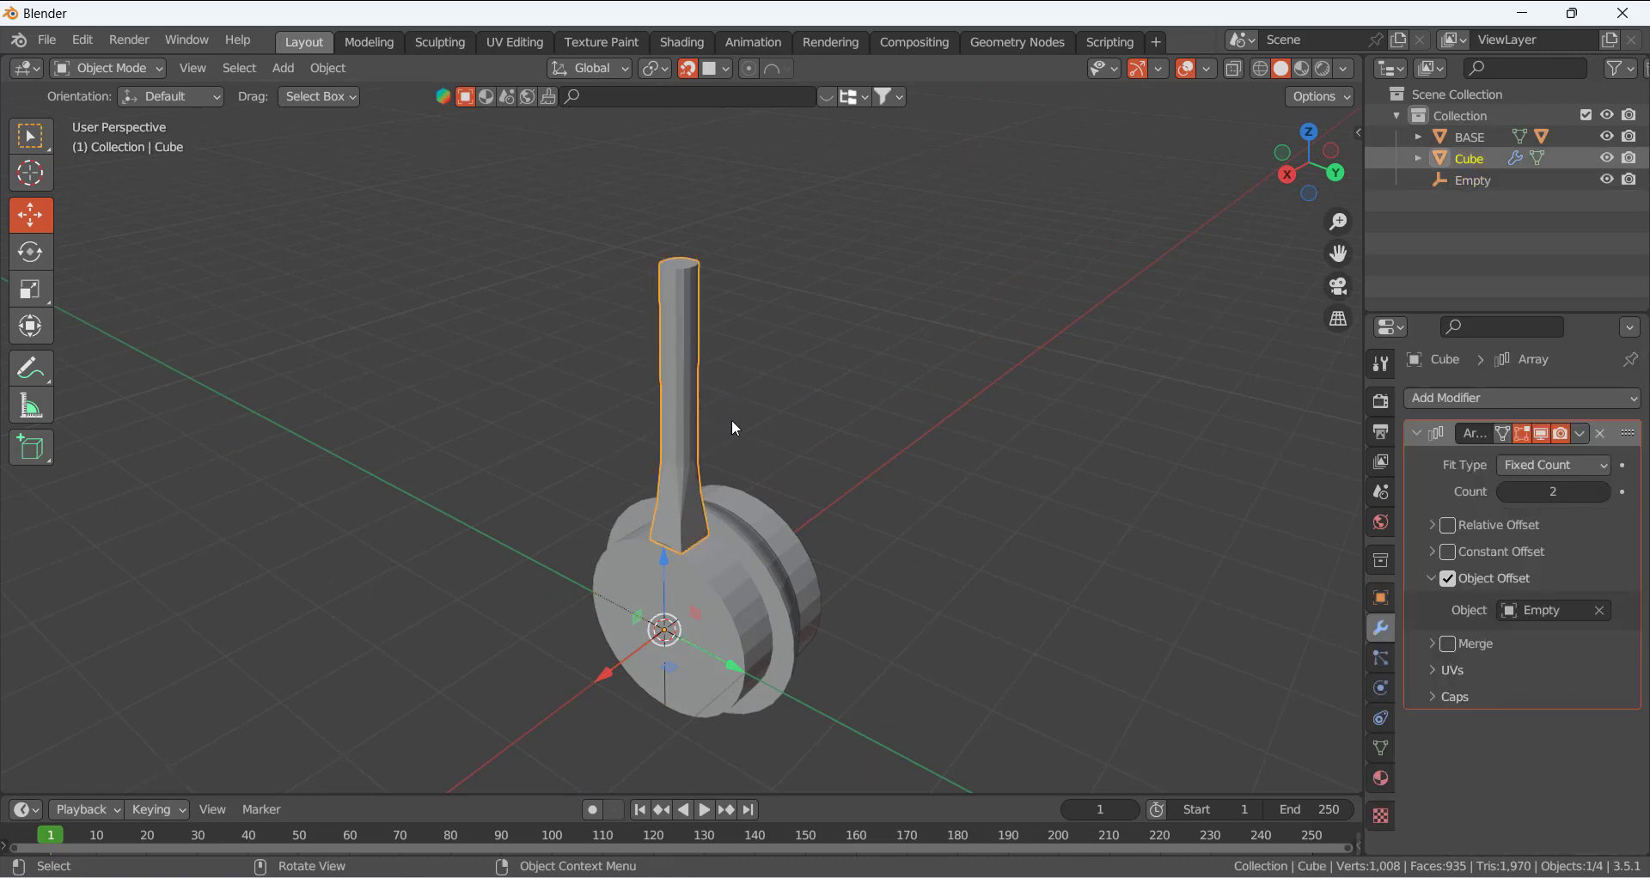
pyautogui.click(1603, 491)
pyautogui.click(1604, 491)
pyautogui.click(1604, 492)
pyautogui.click(1603, 492)
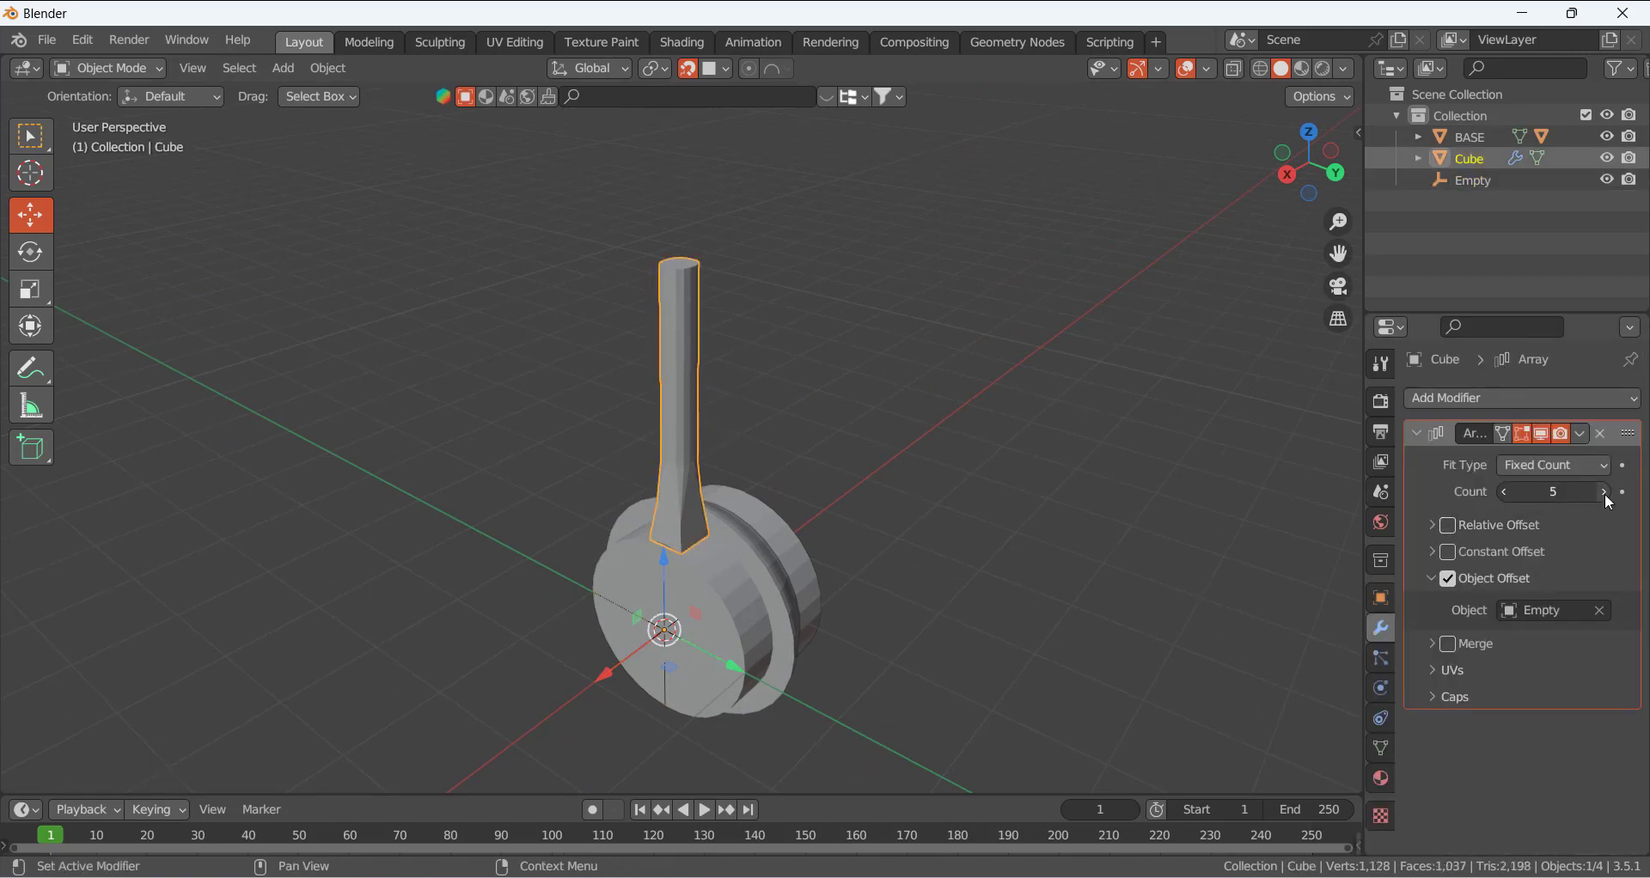
pyautogui.click(1604, 491)
pyautogui.click(1604, 491)
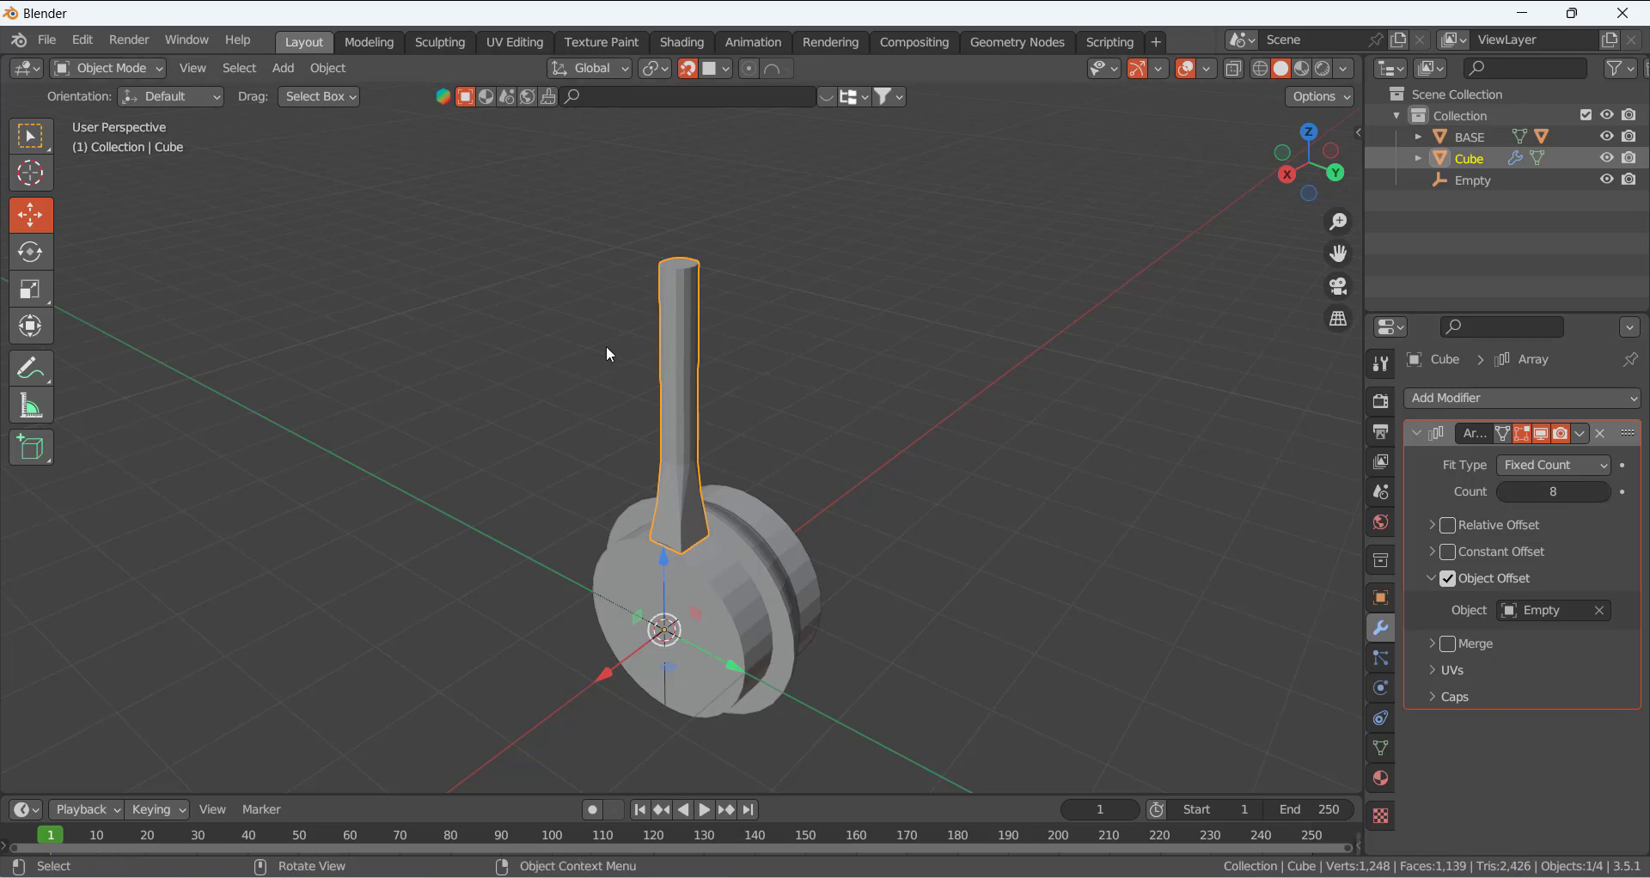
pyautogui.moveTo(650, 373); pyautogui.dragTo(685, 359, button='middle')
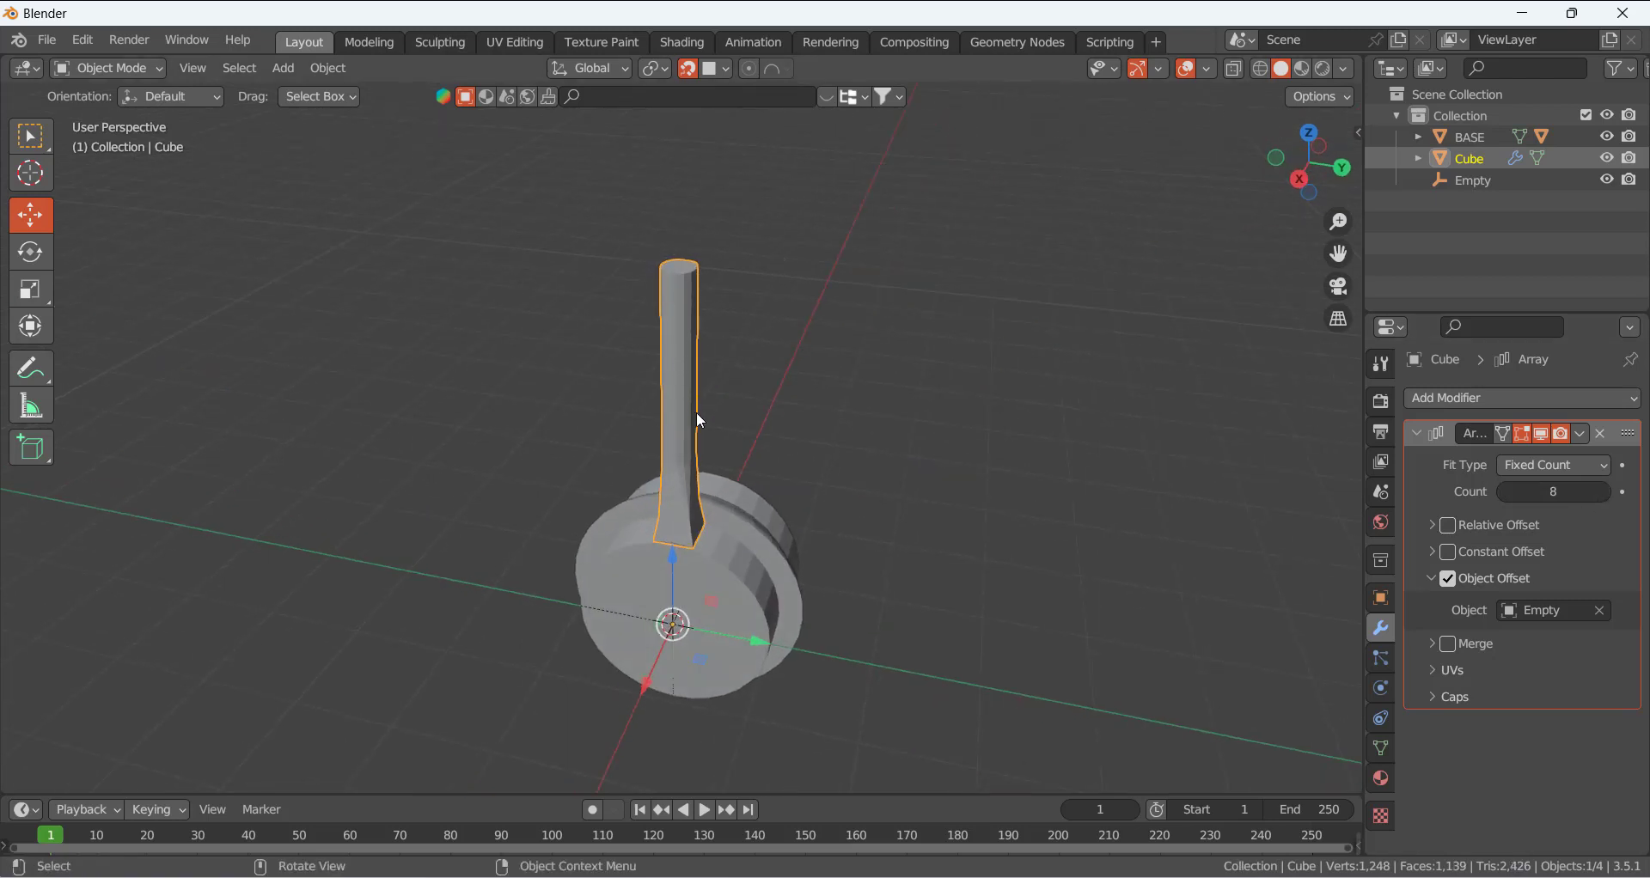
pyautogui.moveTo(701, 420); pyautogui.dragTo(737, 413, button='middle')
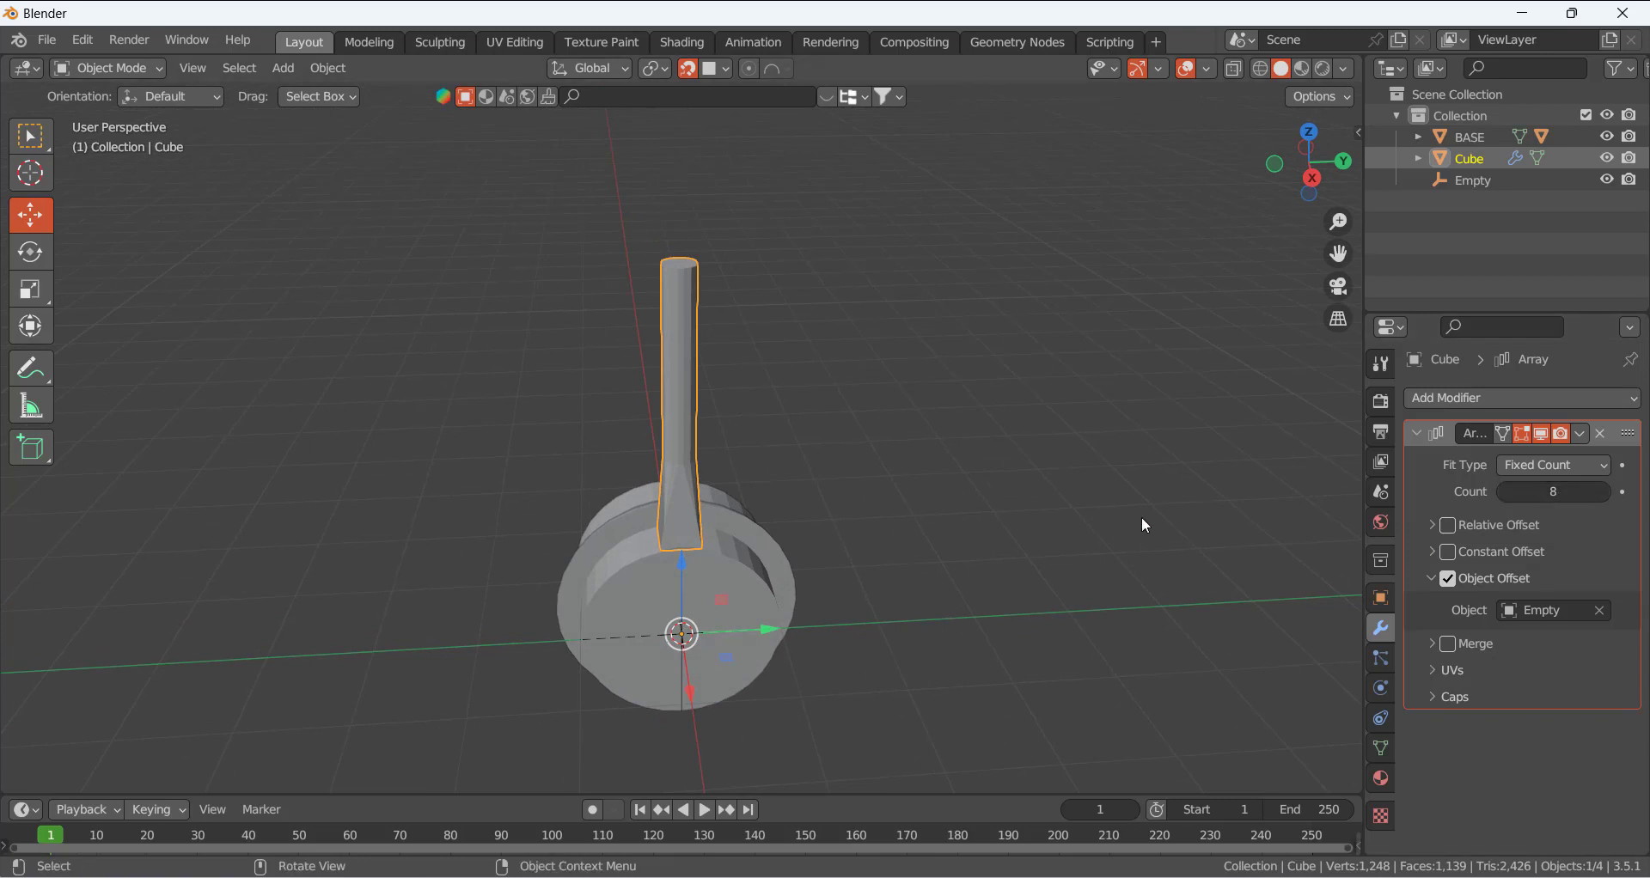
pyautogui.moveTo(725, 708); pyautogui.dragTo(868, 636, button='middle')
pyautogui.click(631, 690)
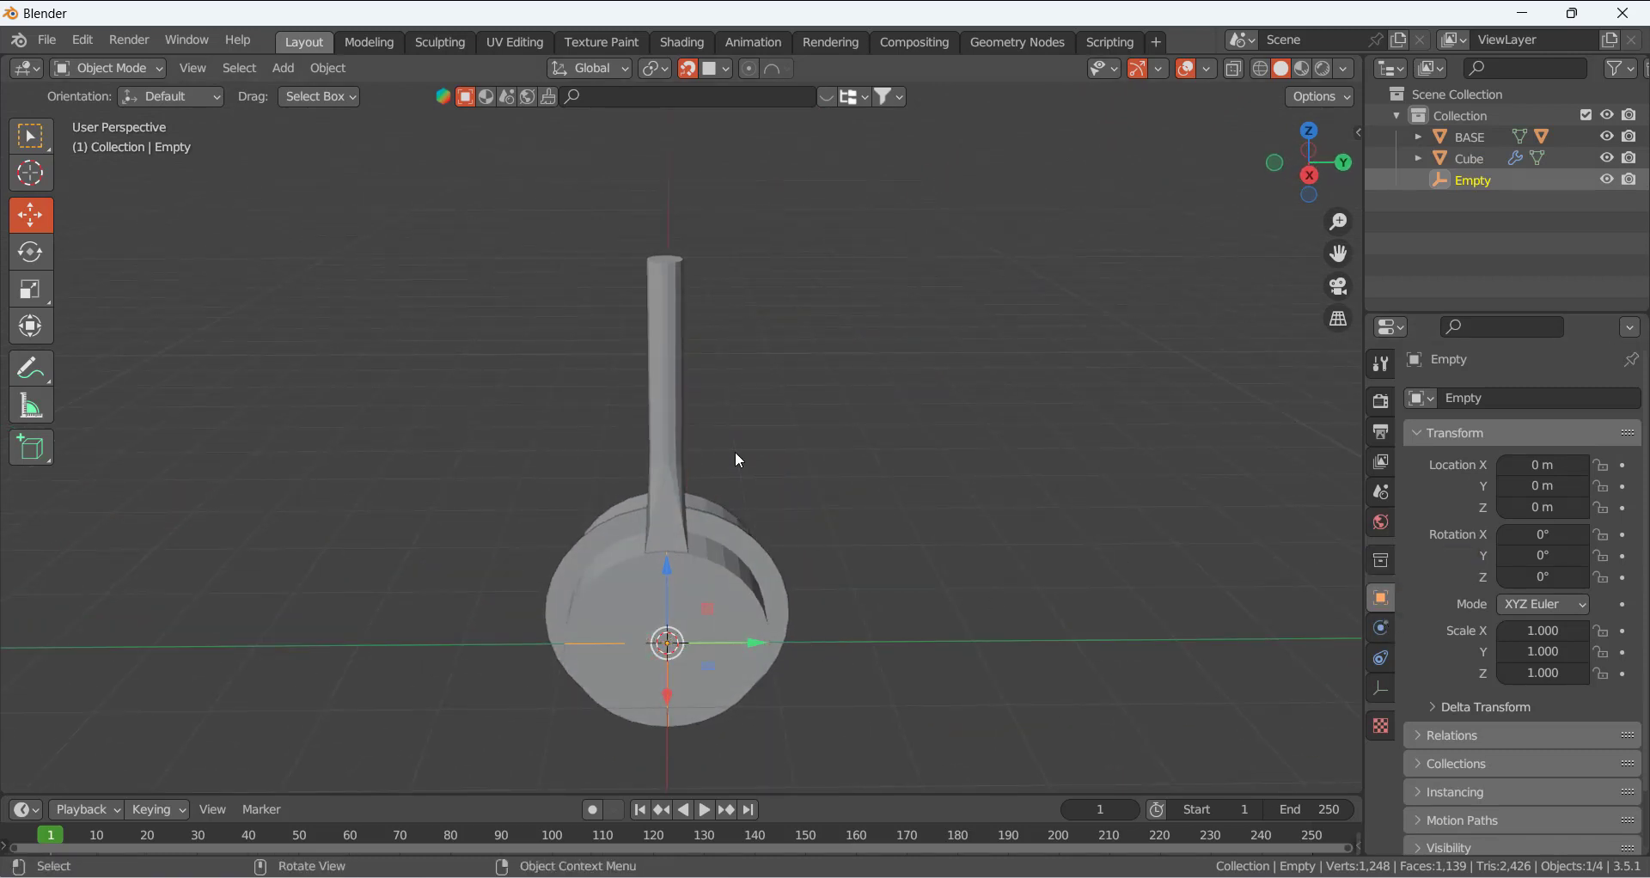
pyautogui.click(667, 413)
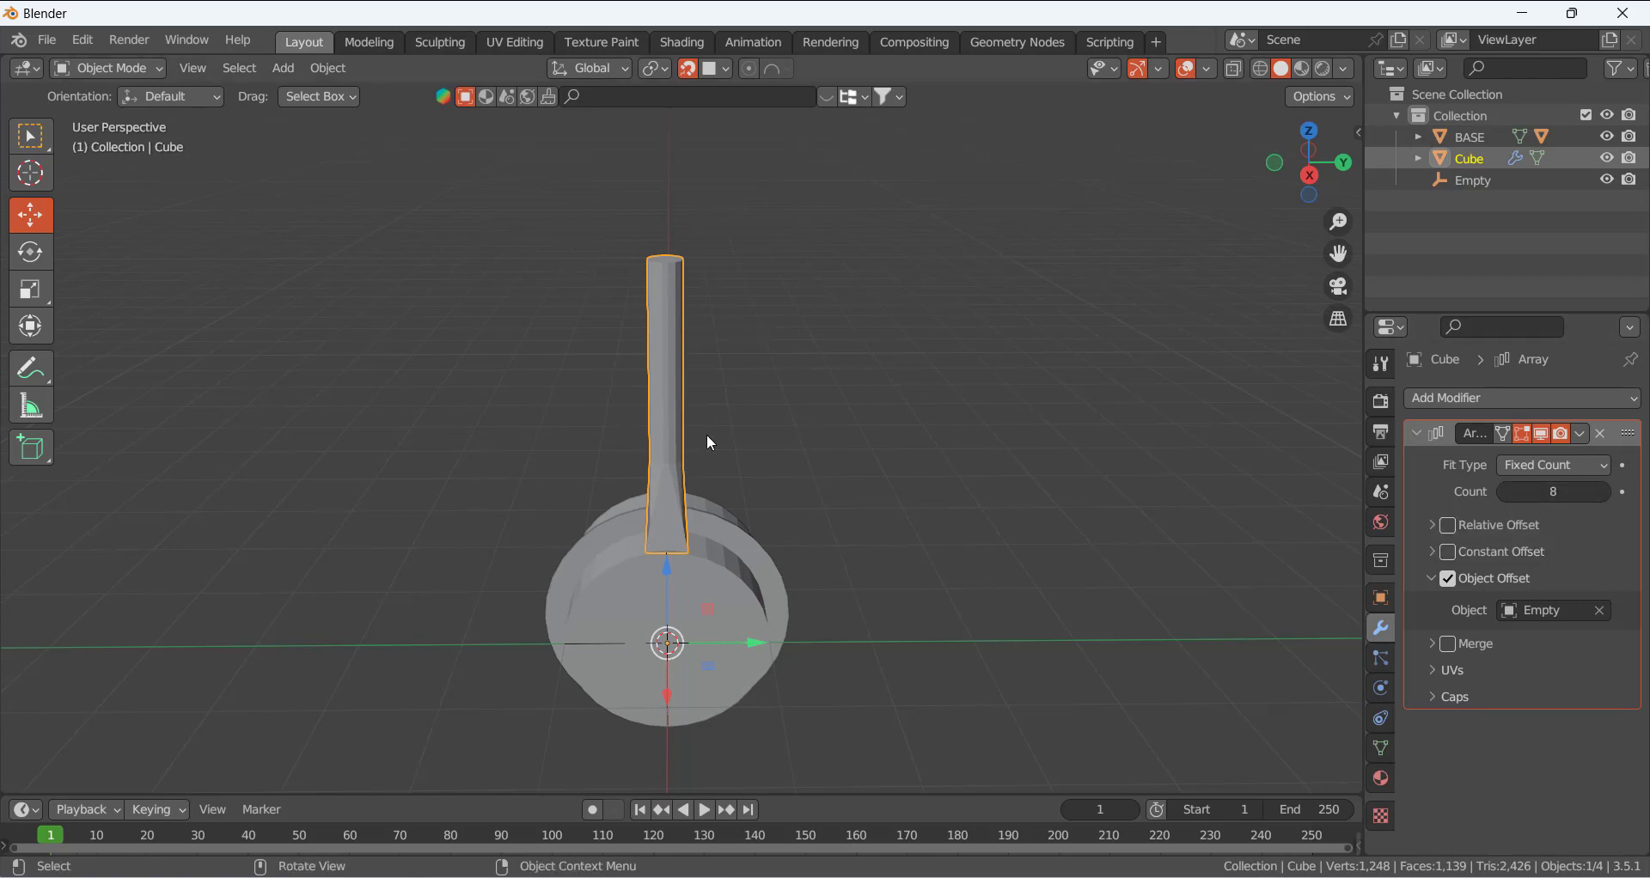
pyautogui.click(673, 726)
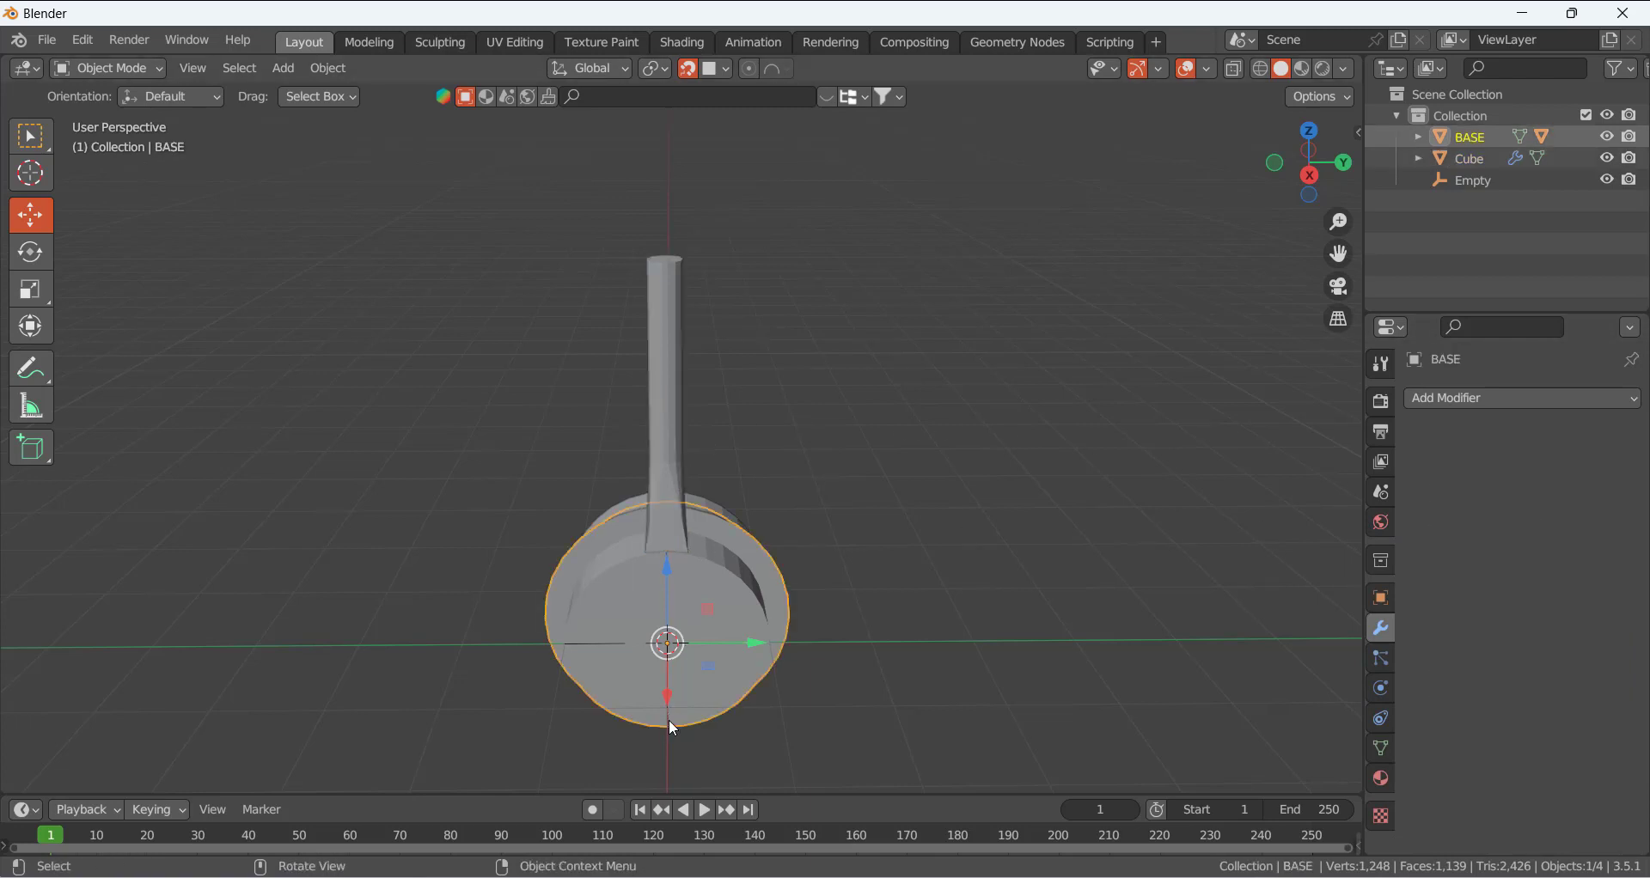
pyautogui.moveTo(675, 705); pyautogui.dragTo(825, 653, button='middle')
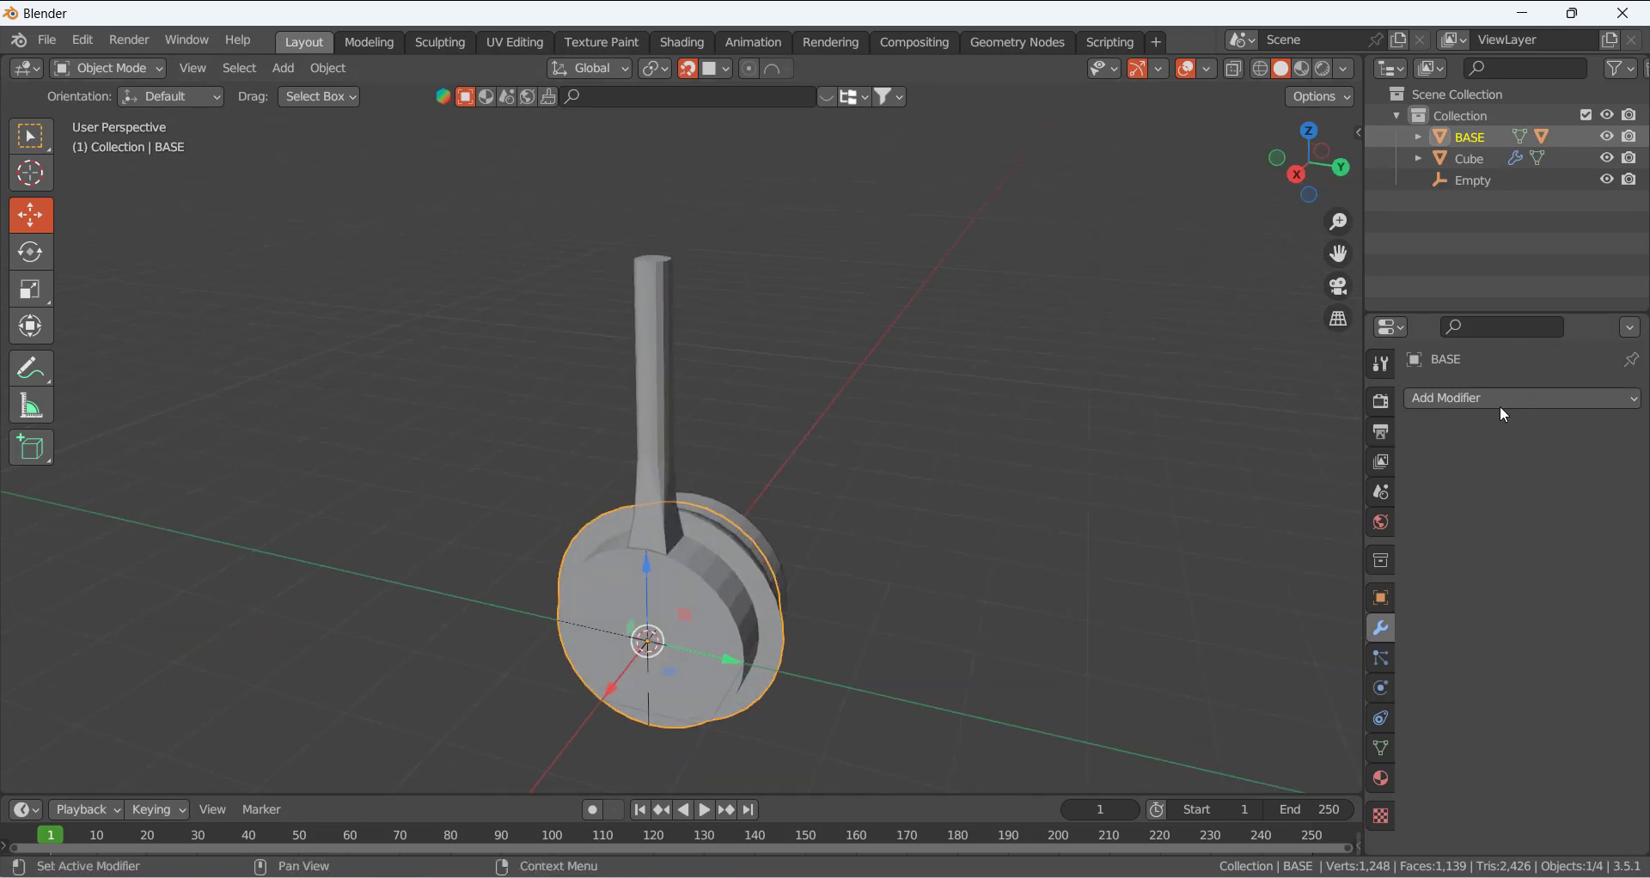
pyautogui.click(952, 506)
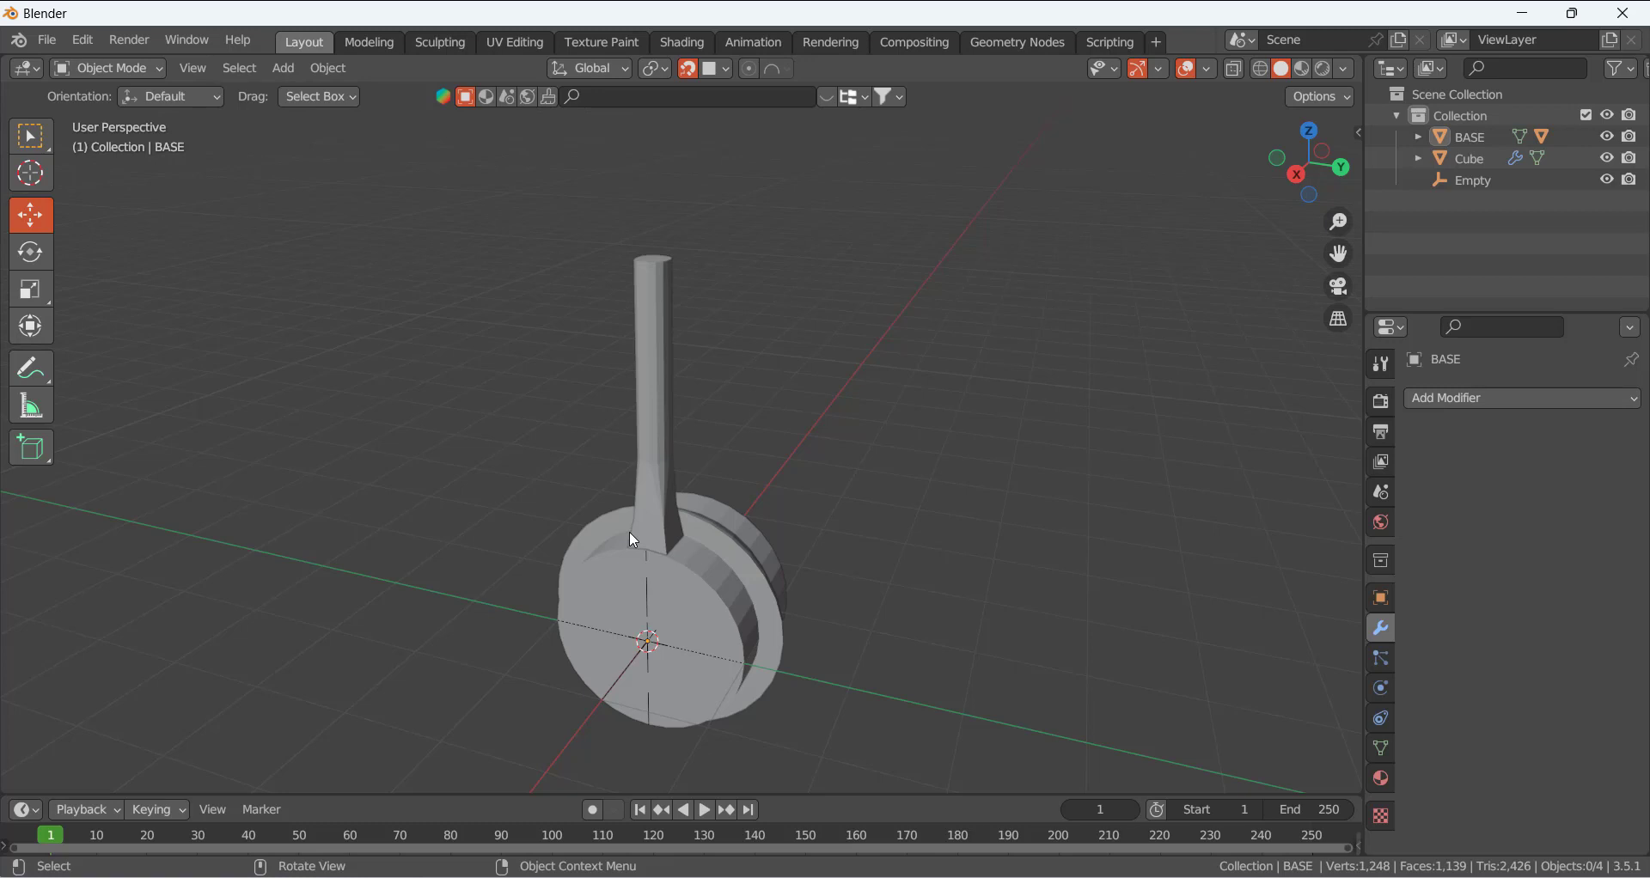
# - Raise the copy count of the handle's Array modifier to 10
pyautogui.click(675, 494)
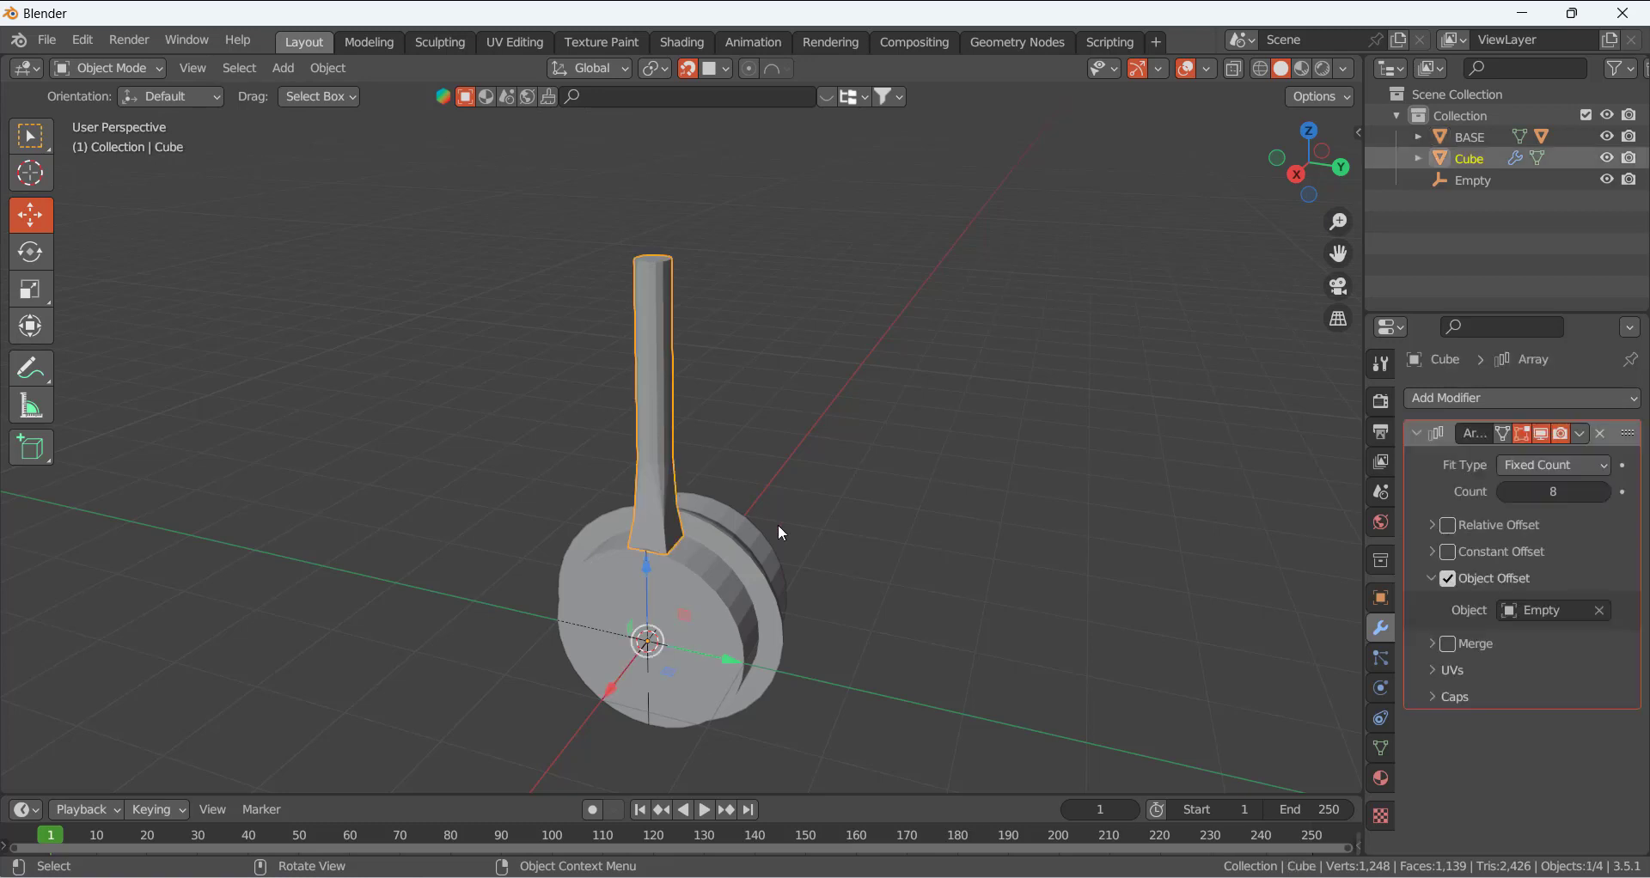
pyautogui.moveTo(777, 534); pyautogui.dragTo(839, 541, button='middle')
pyautogui.click(1606, 492)
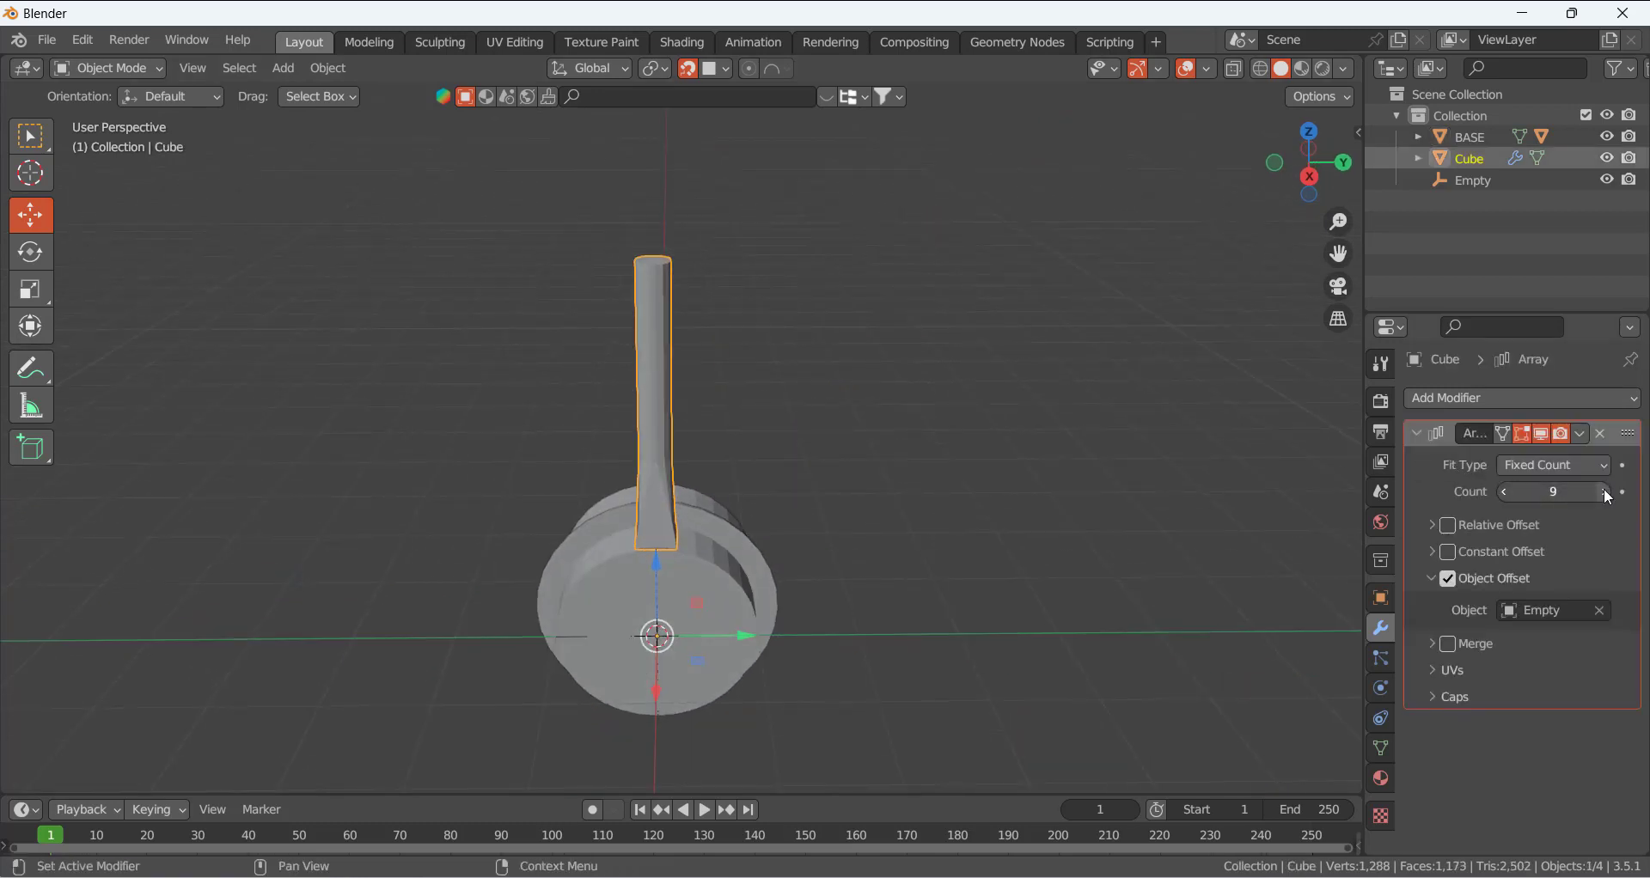
pyautogui.click(1605, 492)
# - Rotate the empty about the global X axis by 36° to spread the arrayed spokes evenly around the hub
pyautogui.moveTo(862, 690); pyautogui.dragTo(669, 707, button='middle')
pyautogui.click(593, 693)
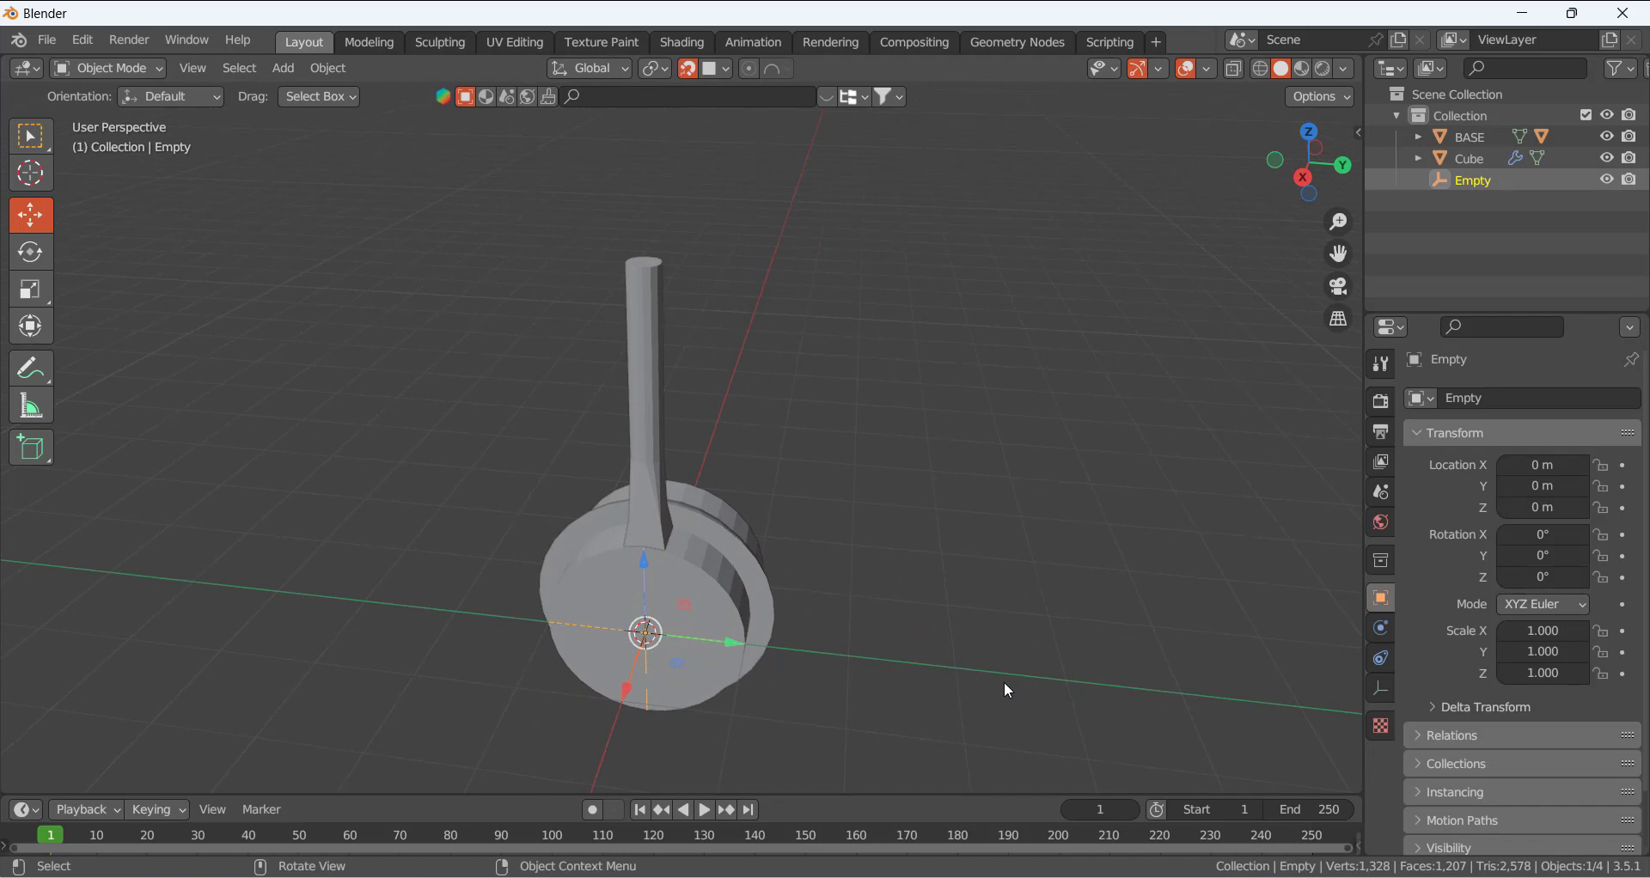
pyautogui.press('r')
pyautogui.press('x')
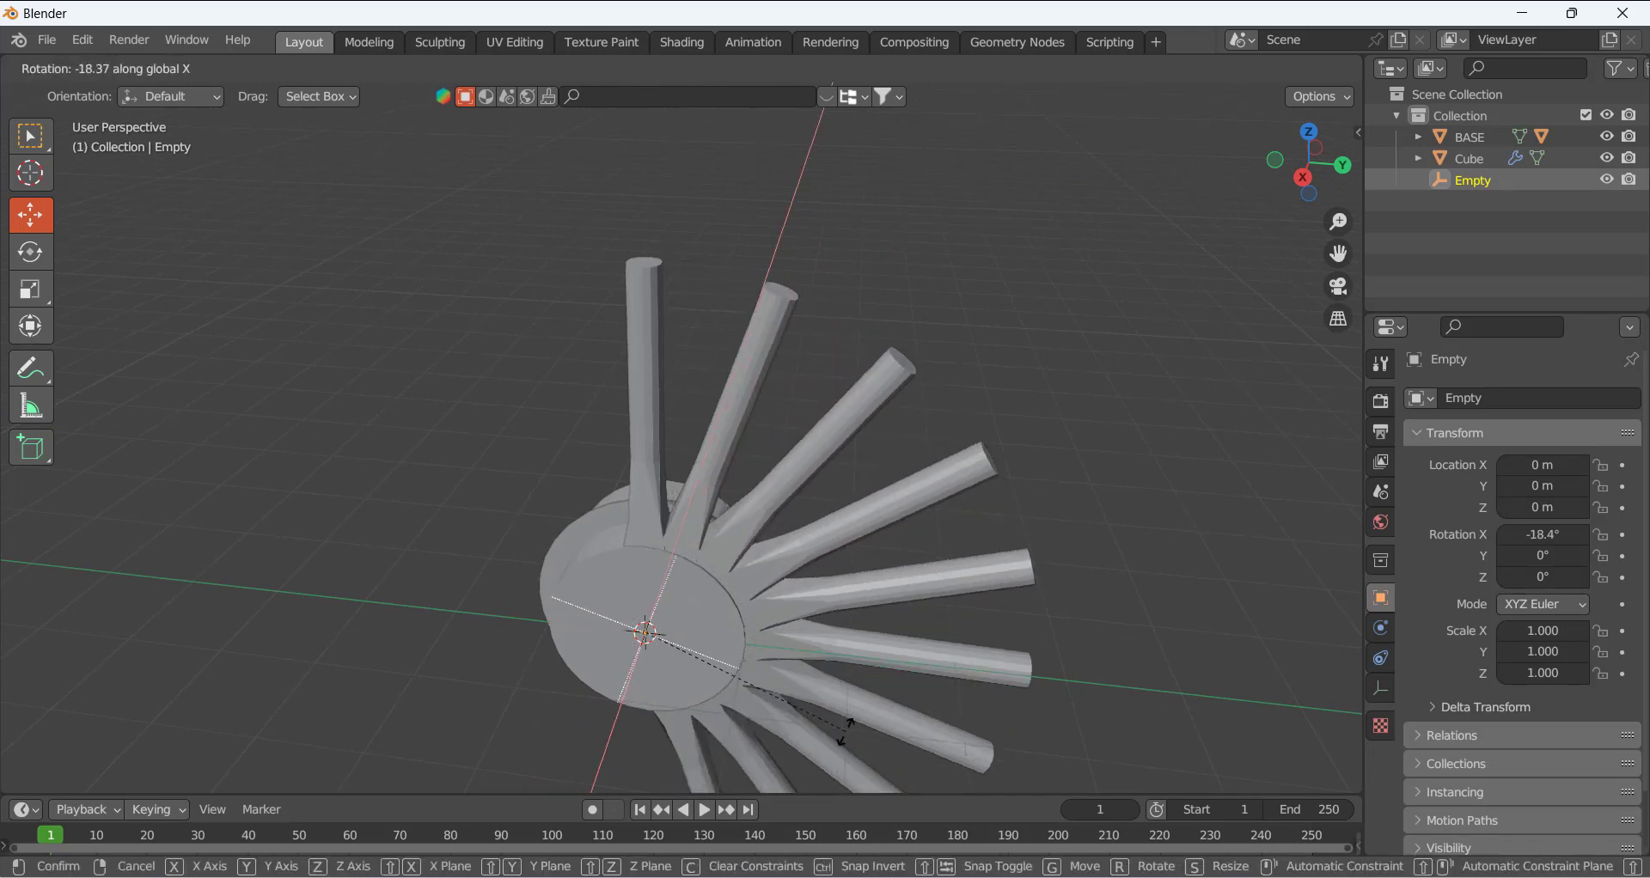
pyautogui.click(716, 703)
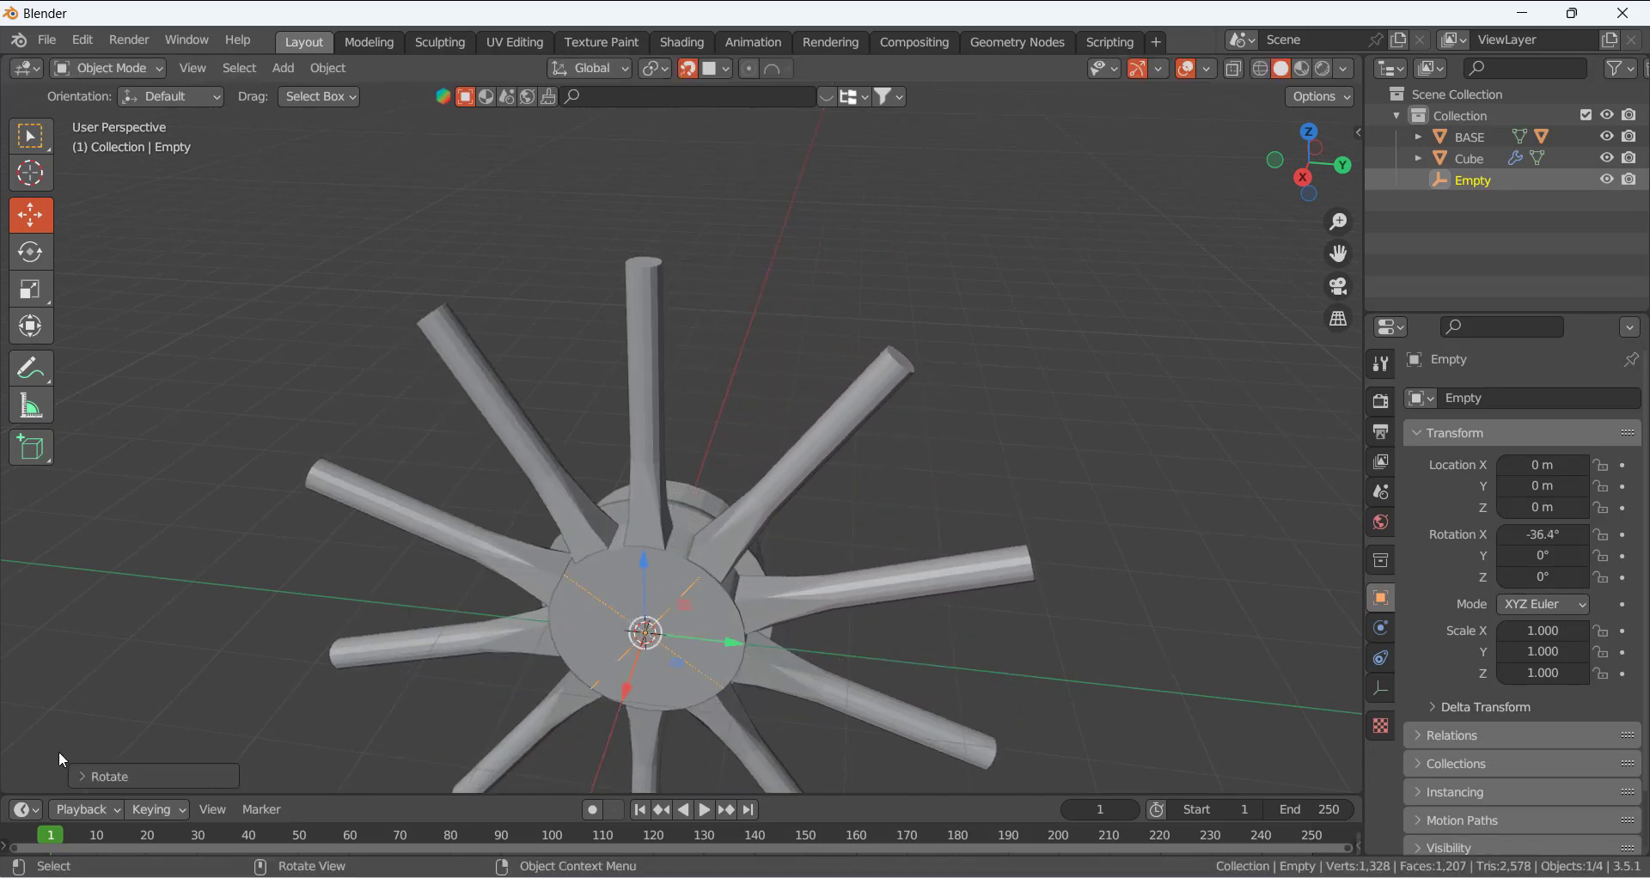
pyautogui.click(83, 776)
pyautogui.doubleClick(282, 678)
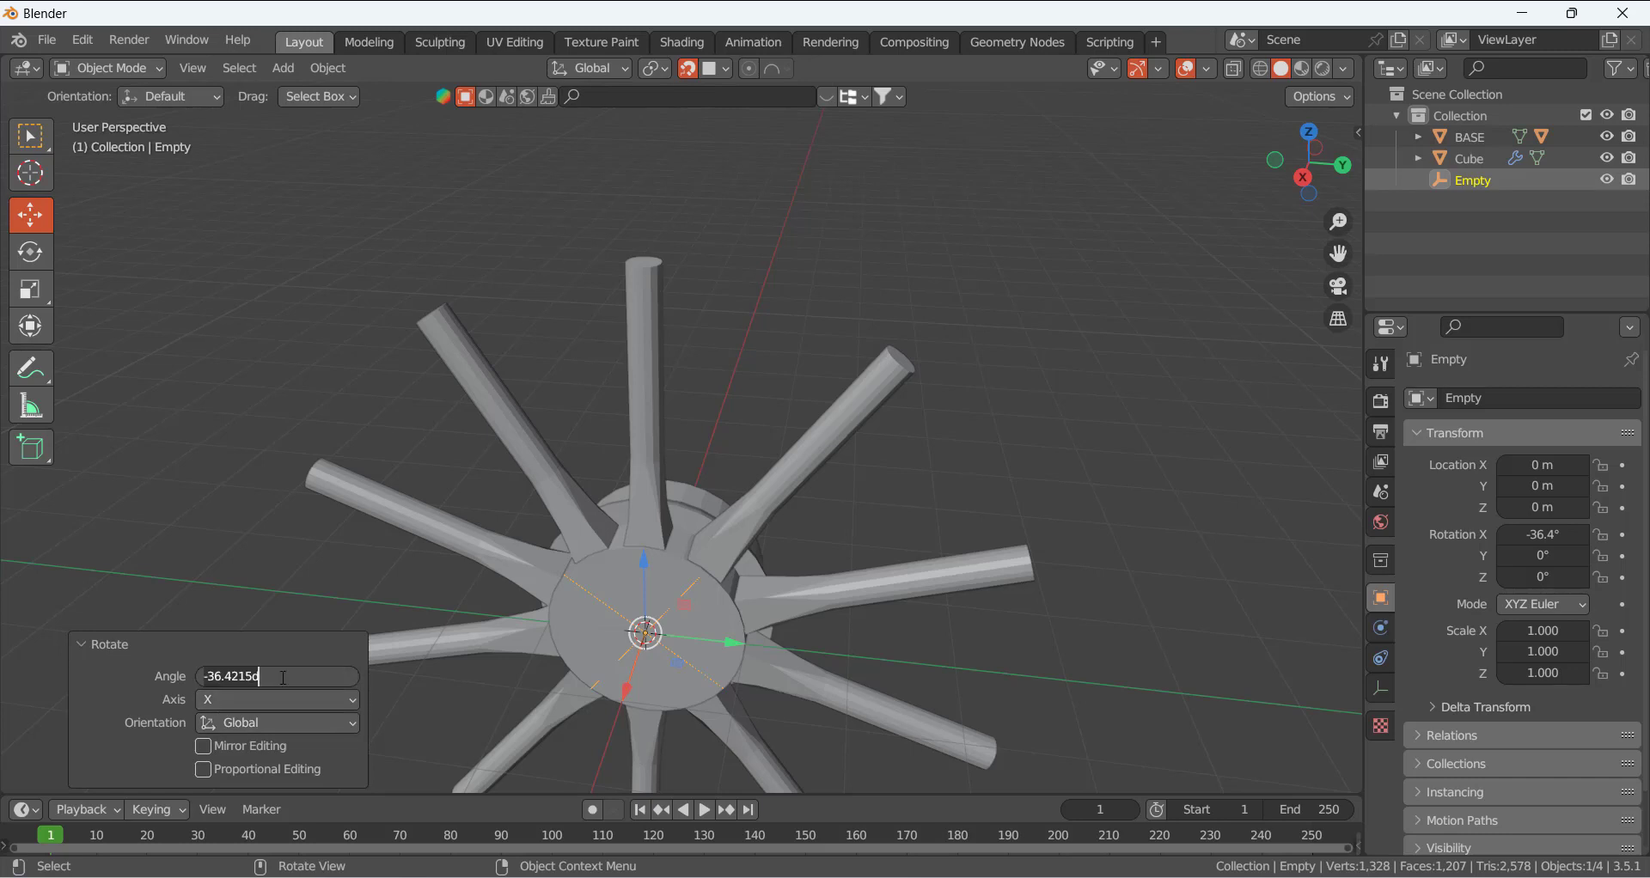
pyautogui.hotkey('ctrl', 'a')
pyautogui.write('36')
pyautogui.press('Return')
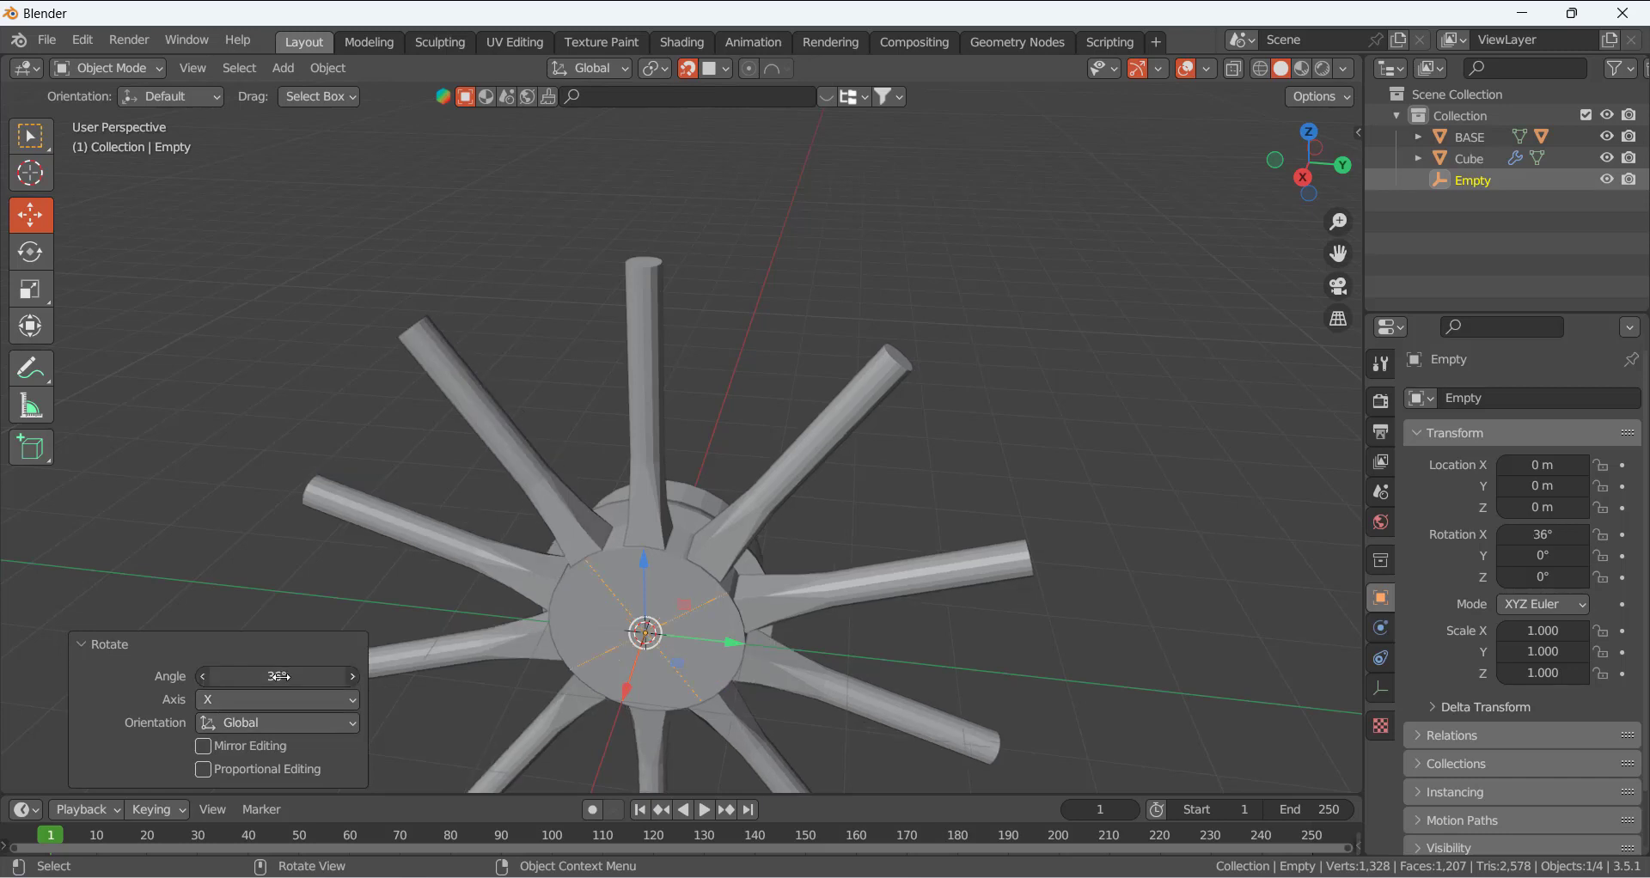
# - Lengthen the spokes by moving the outer end face of the upright spoke about 0.56 m up along Z
pyautogui.moveTo(550, 567); pyautogui.dragTo(589, 574, button='middle')
pyautogui.click(663, 356)
pyautogui.press('Tab')
pyautogui.click(687, 316)
pyautogui.click(576, 536)
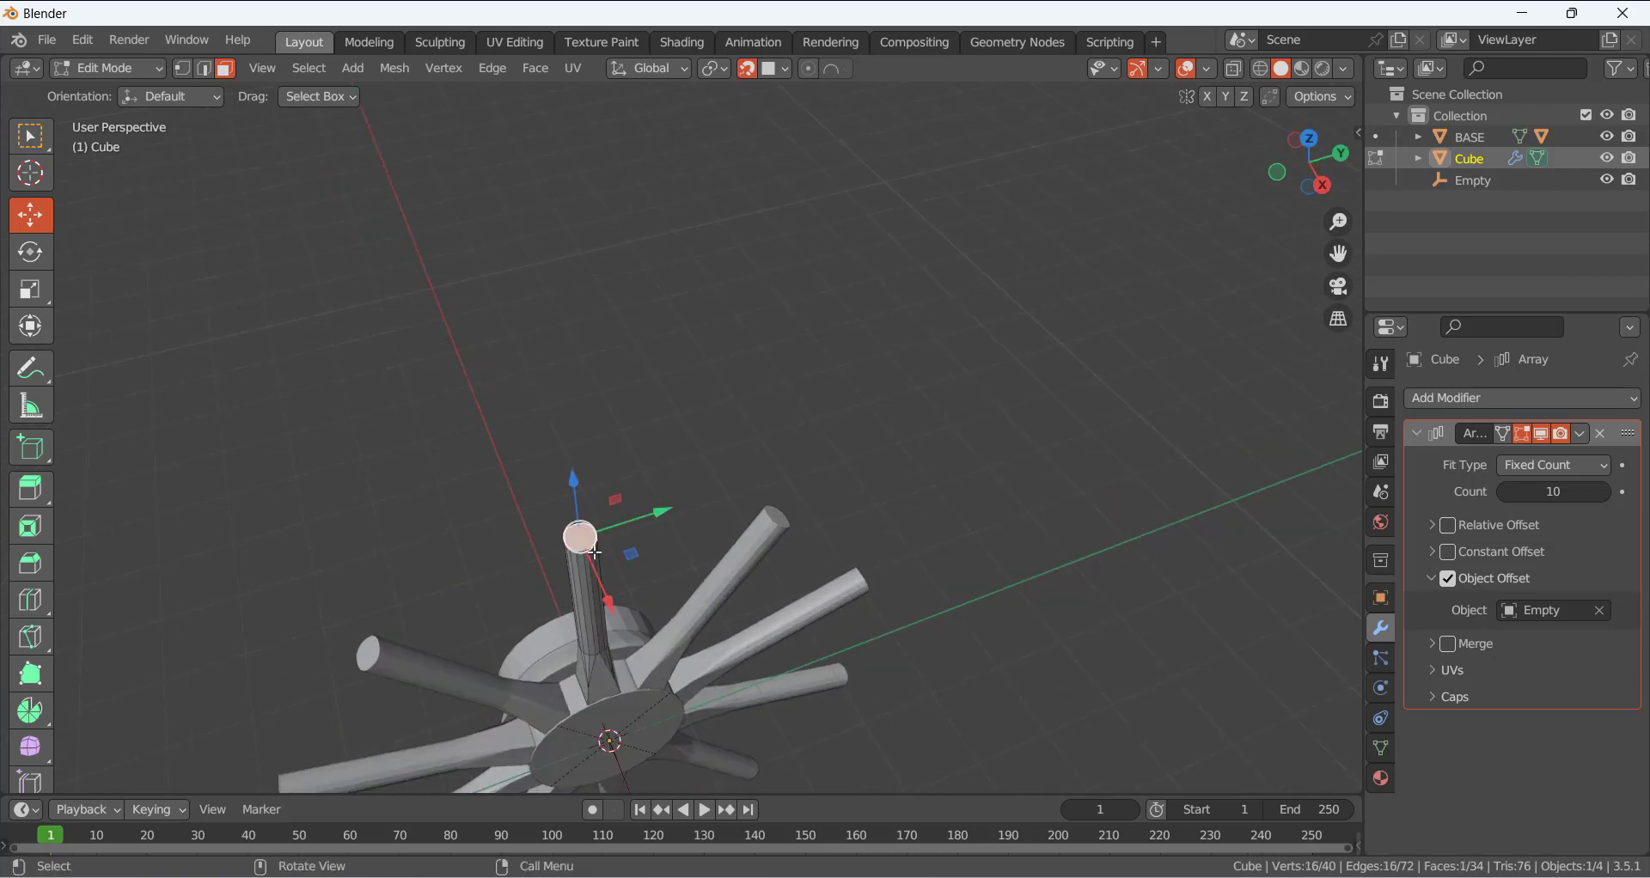
pyautogui.moveTo(571, 484); pyautogui.dragTo(574, 437)
pyautogui.moveTo(574, 436); pyautogui.dragTo(674, 437, button='middle')
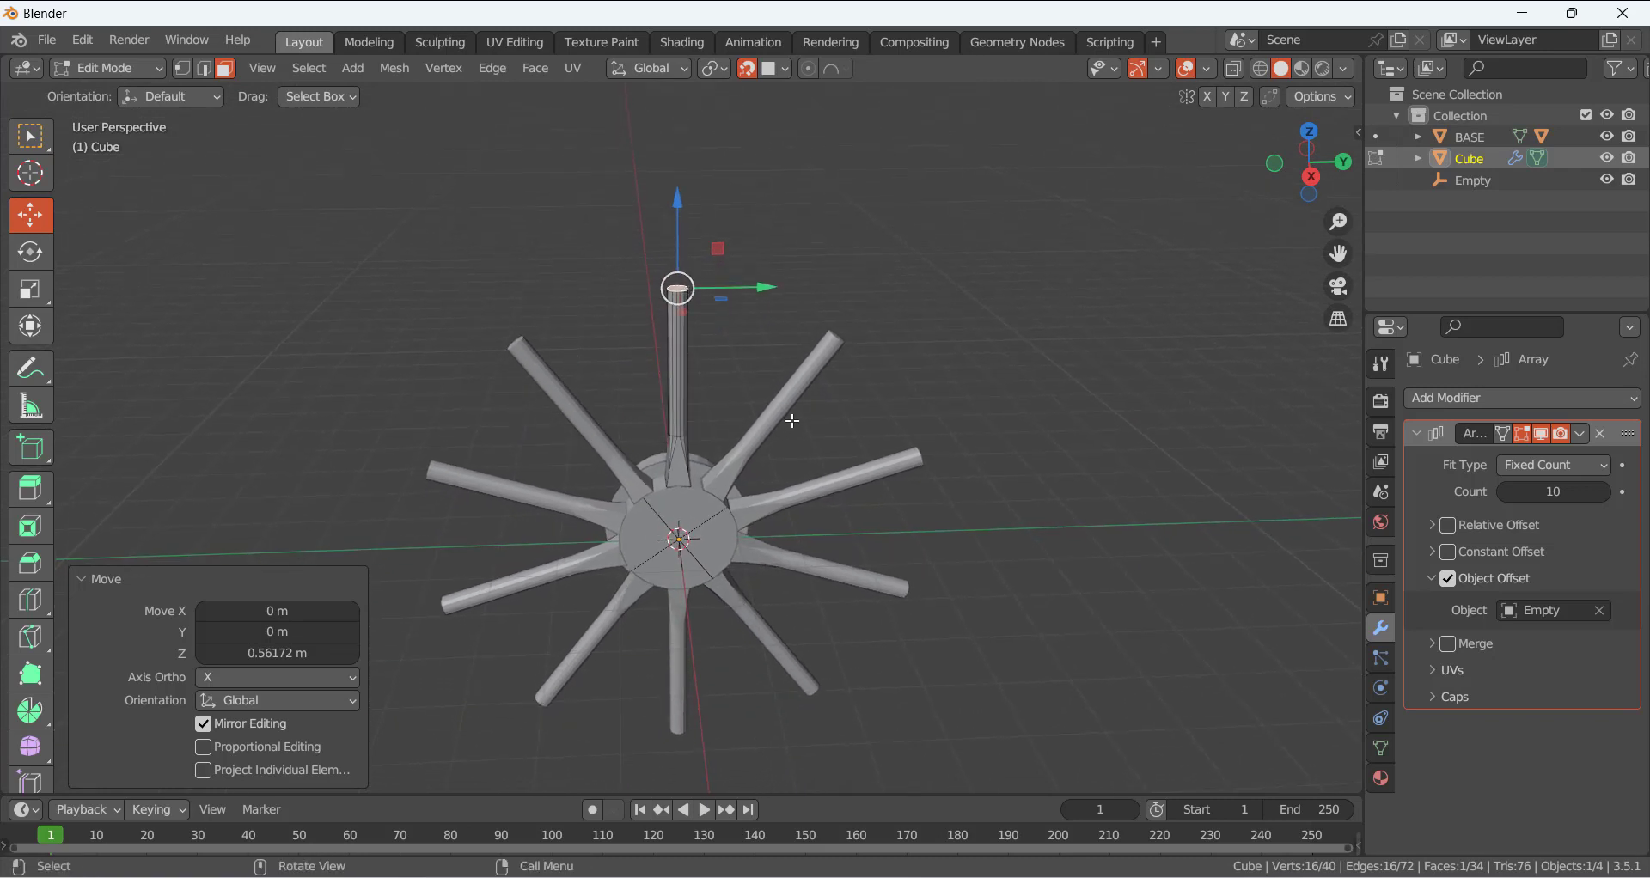
pyautogui.press('Tab')
# - Add a mesh circle with nothing else selected and rotate it 90° about the Y axis
pyautogui.moveTo(737, 424); pyautogui.dragTo(862, 421, button='middle')
pyautogui.click(1417, 433)
pyautogui.hotkey('alt', 'a')
pyautogui.hotkey('shift', 'a')
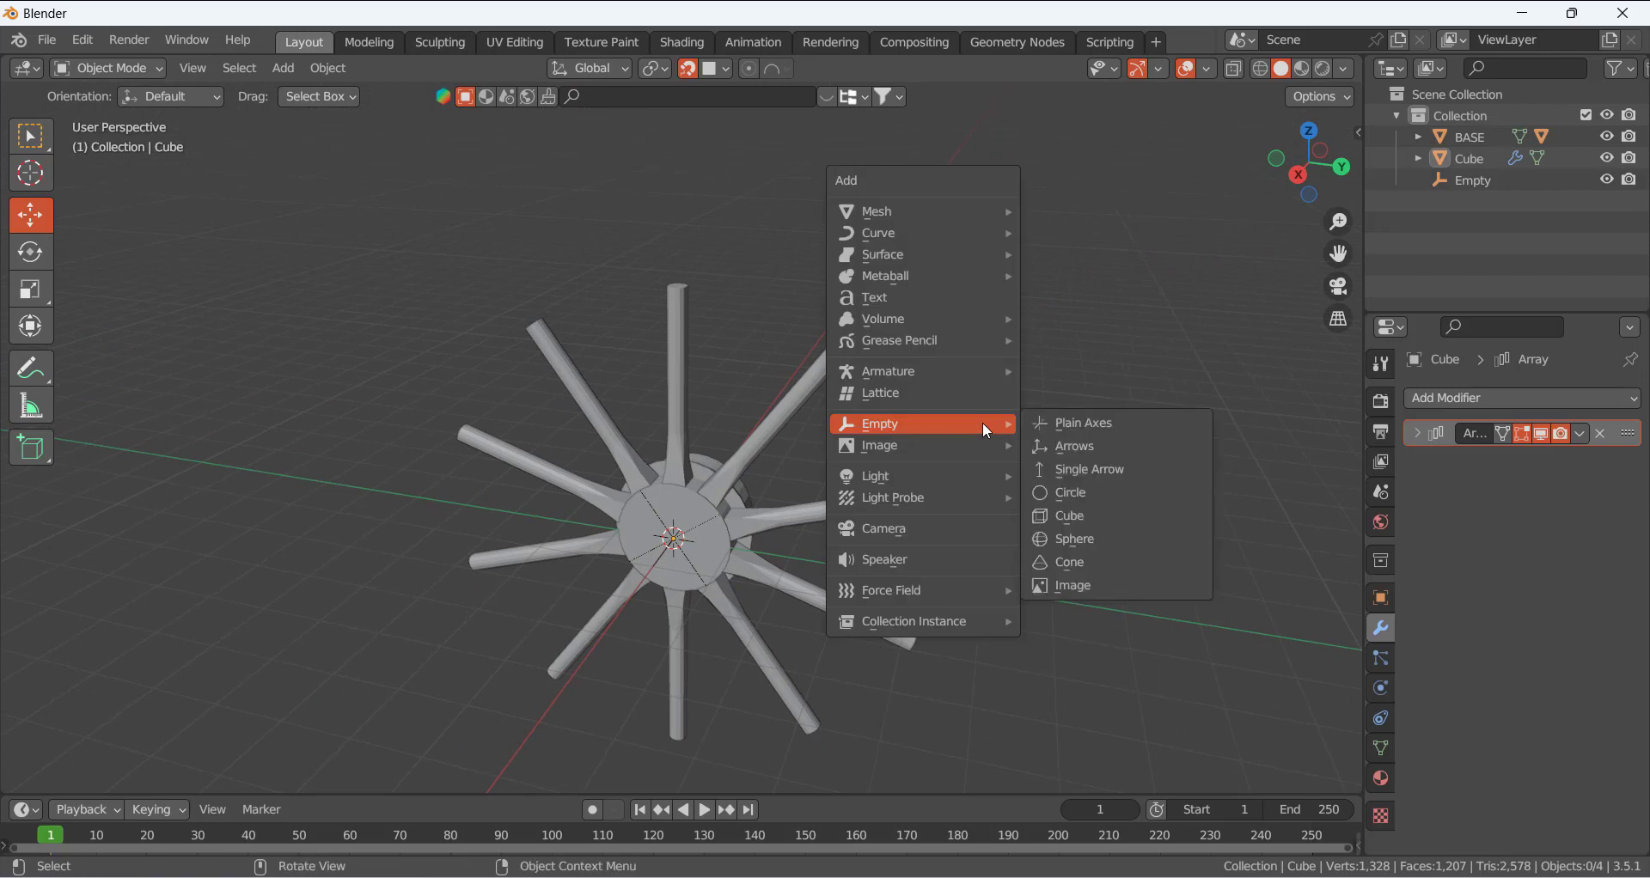
pyautogui.moveTo(970, 208)
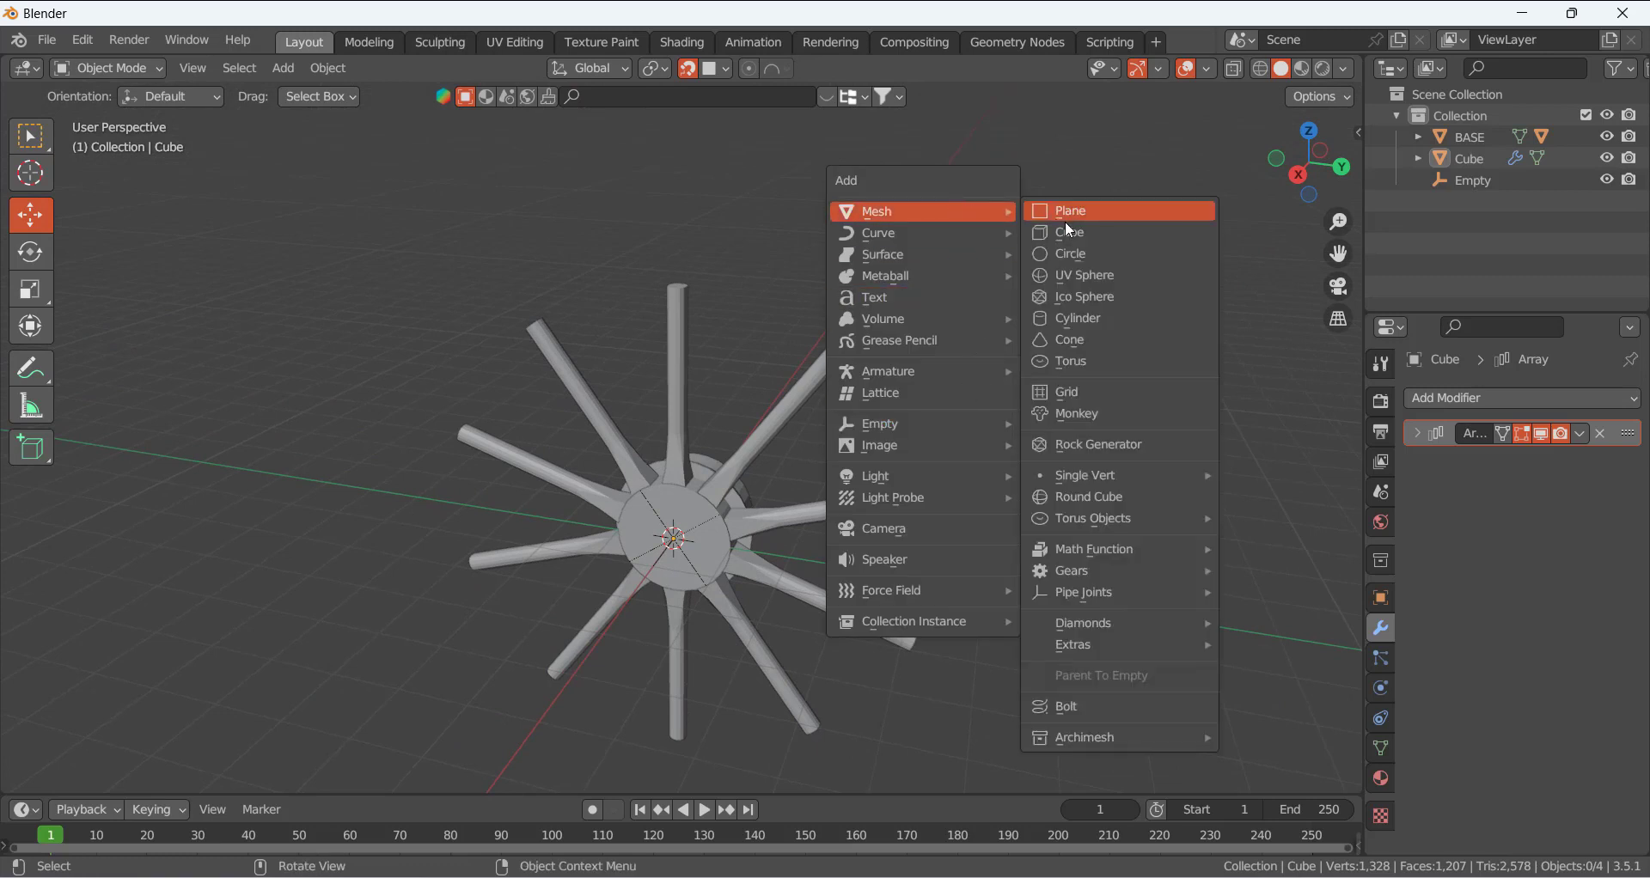
pyautogui.click(1075, 254)
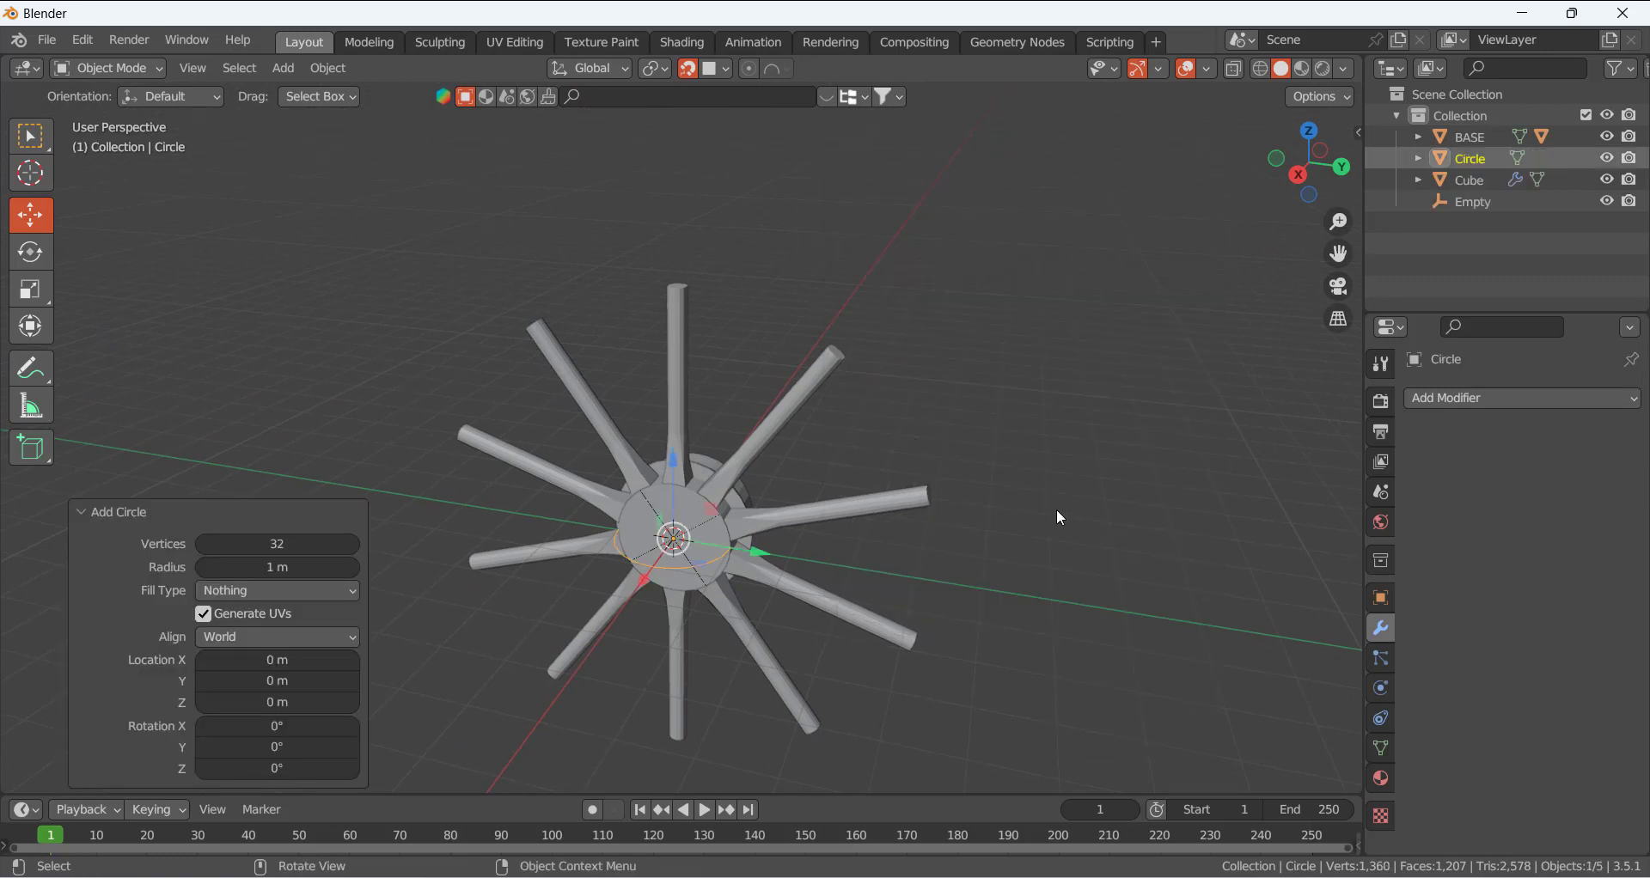
pyautogui.write('ry')
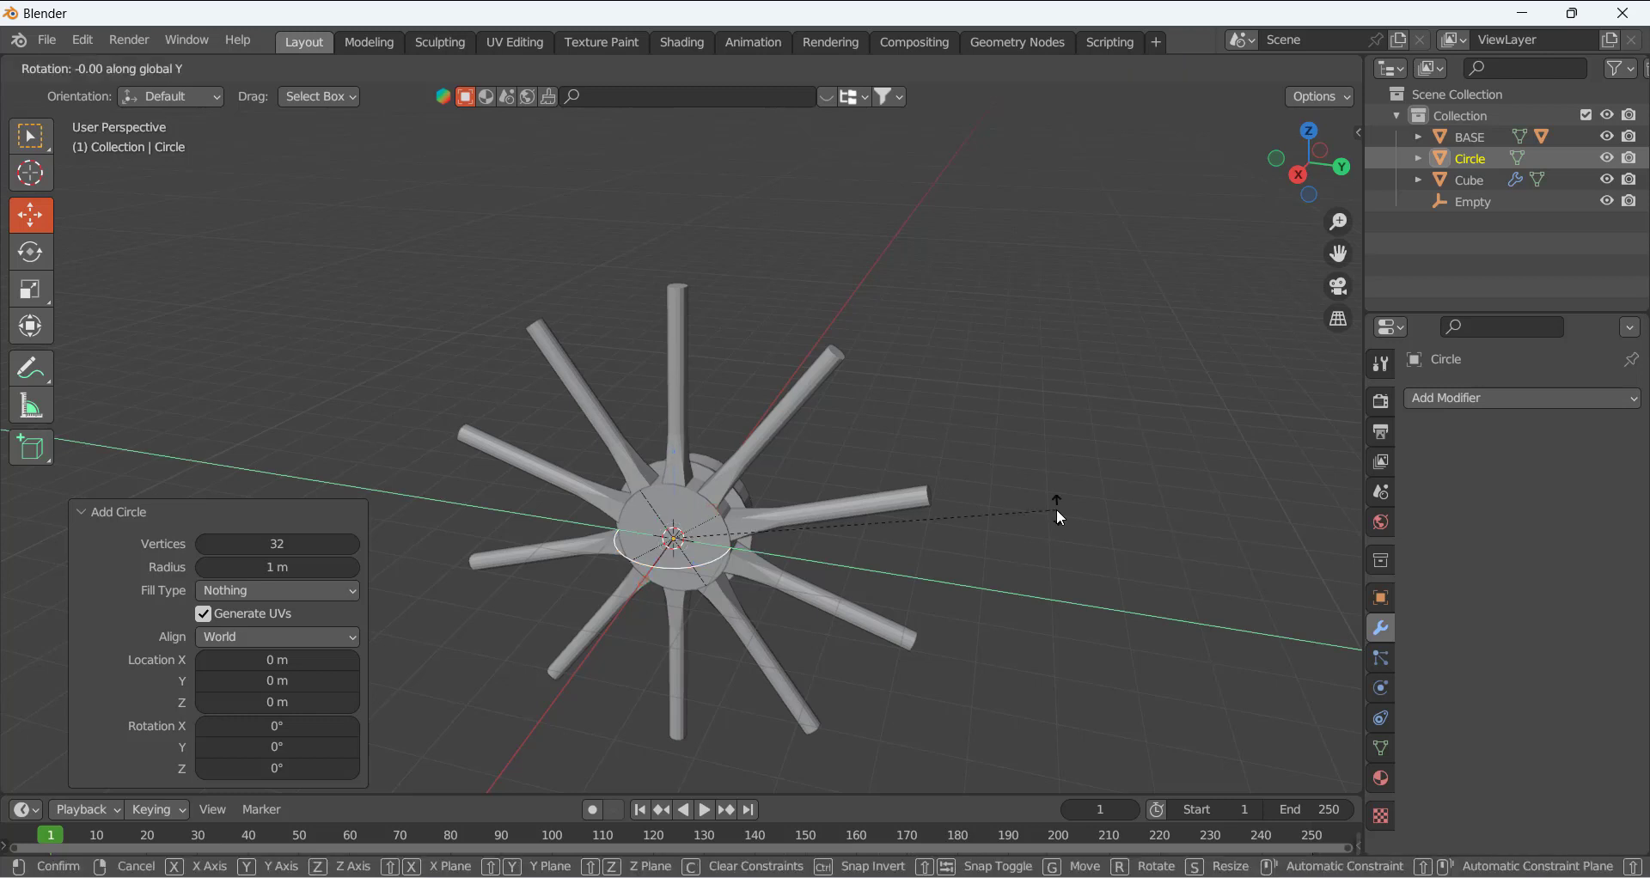
pyautogui.write('90')
pyautogui.press('Return')
# - Scale the circle by about 4.55 so it encloses the spokes, and apply all of its transforms
pyautogui.press('s')
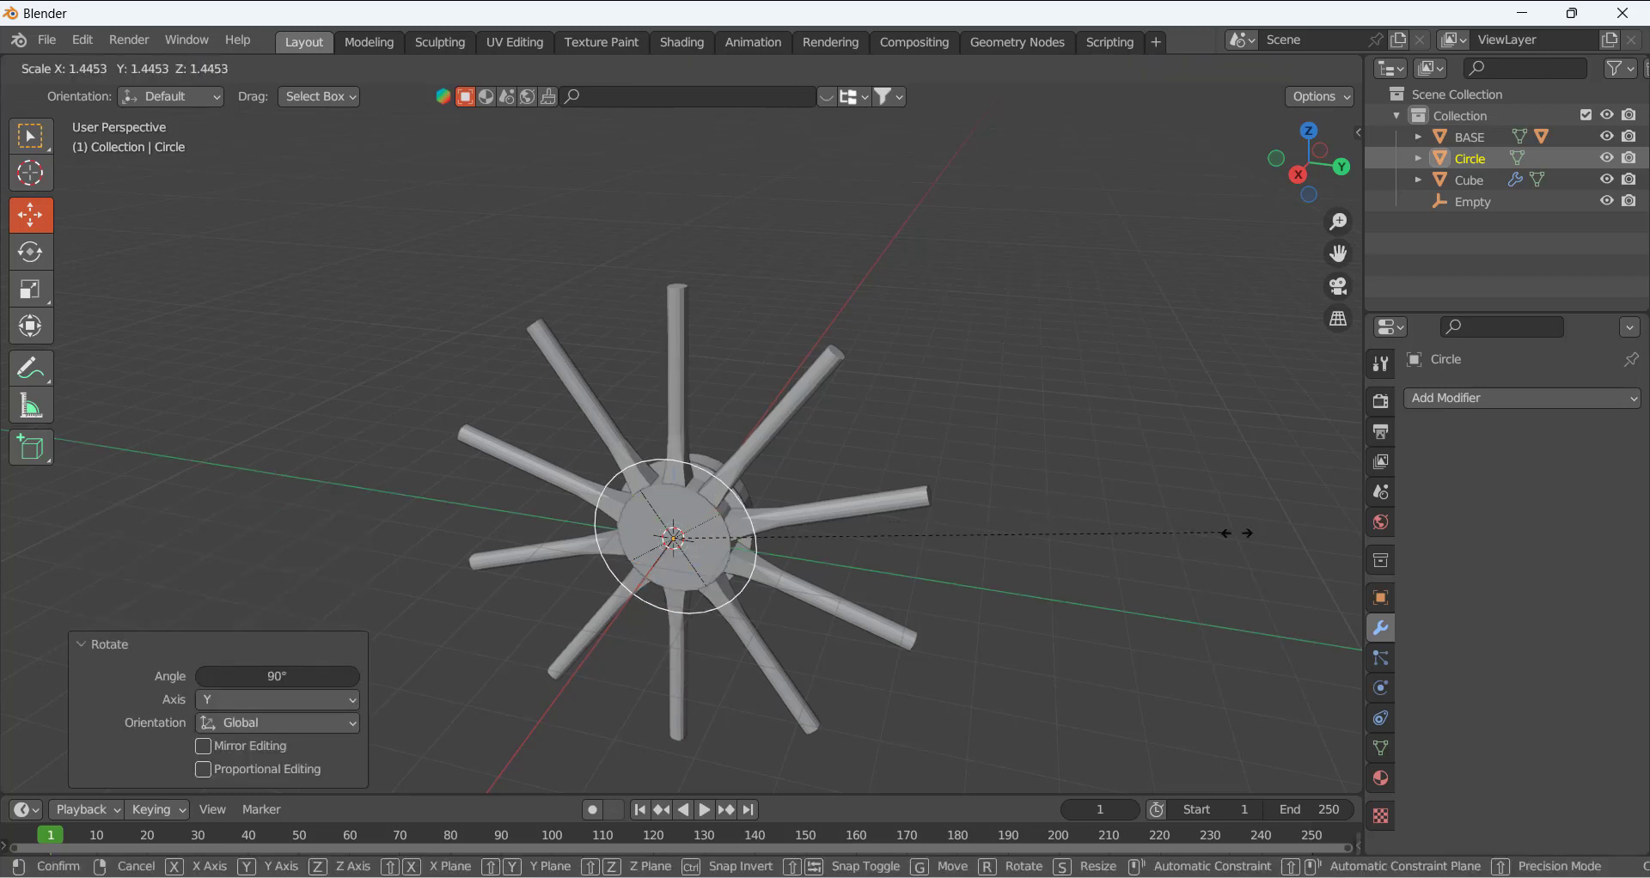
pyautogui.click(1054, 375)
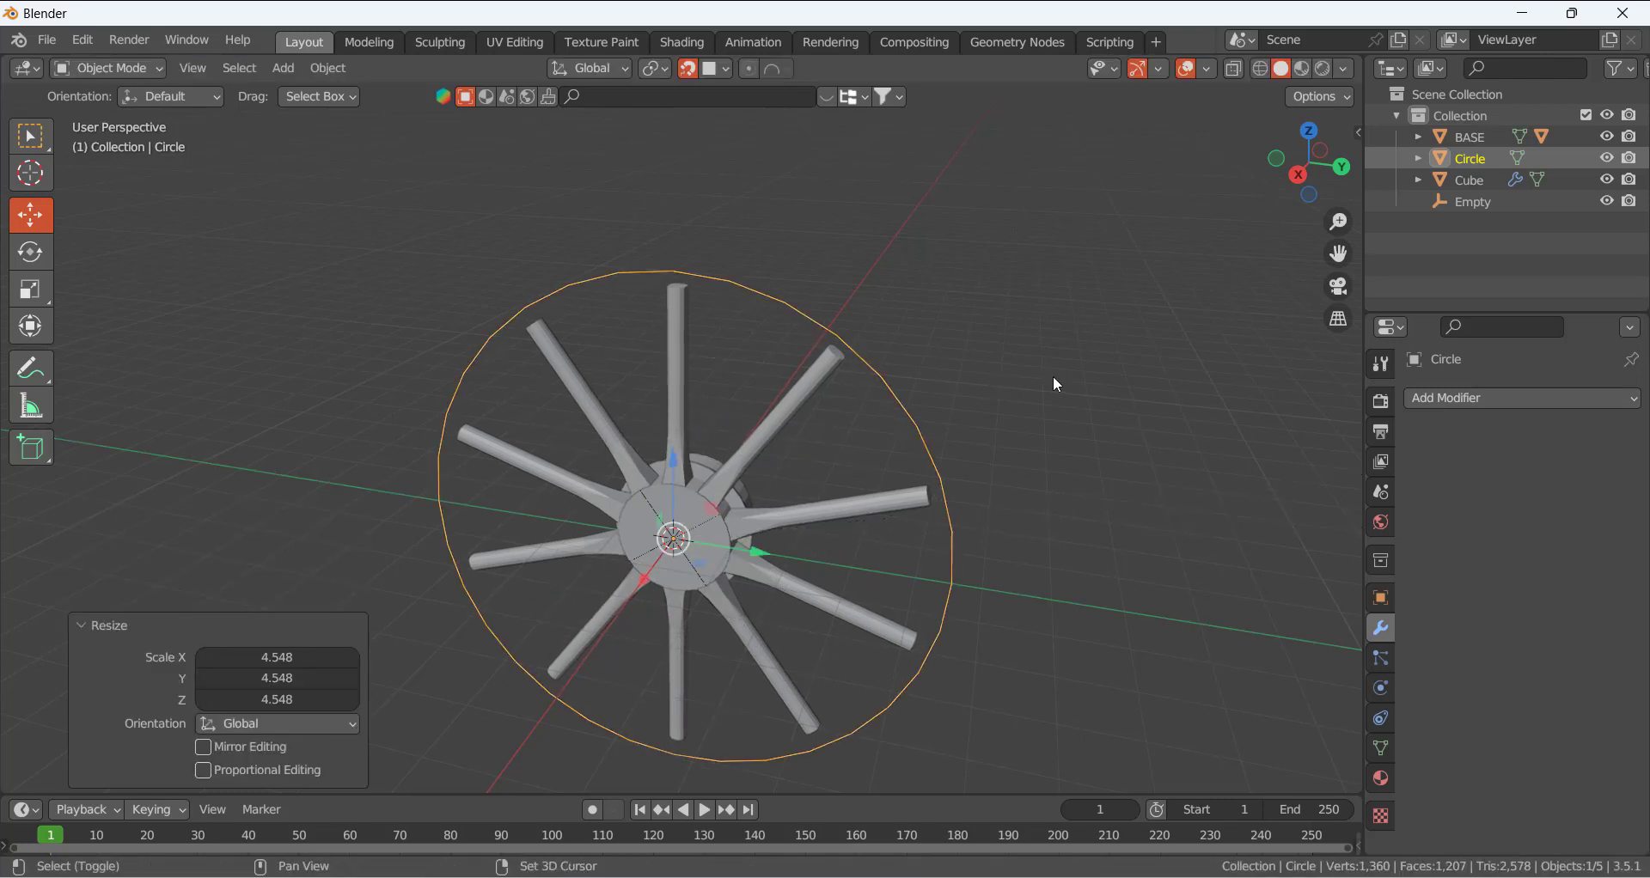
pyautogui.hotkey('shift', 'a')
pyautogui.hotkey('ctrl', 'a')
pyautogui.click(676, 284)
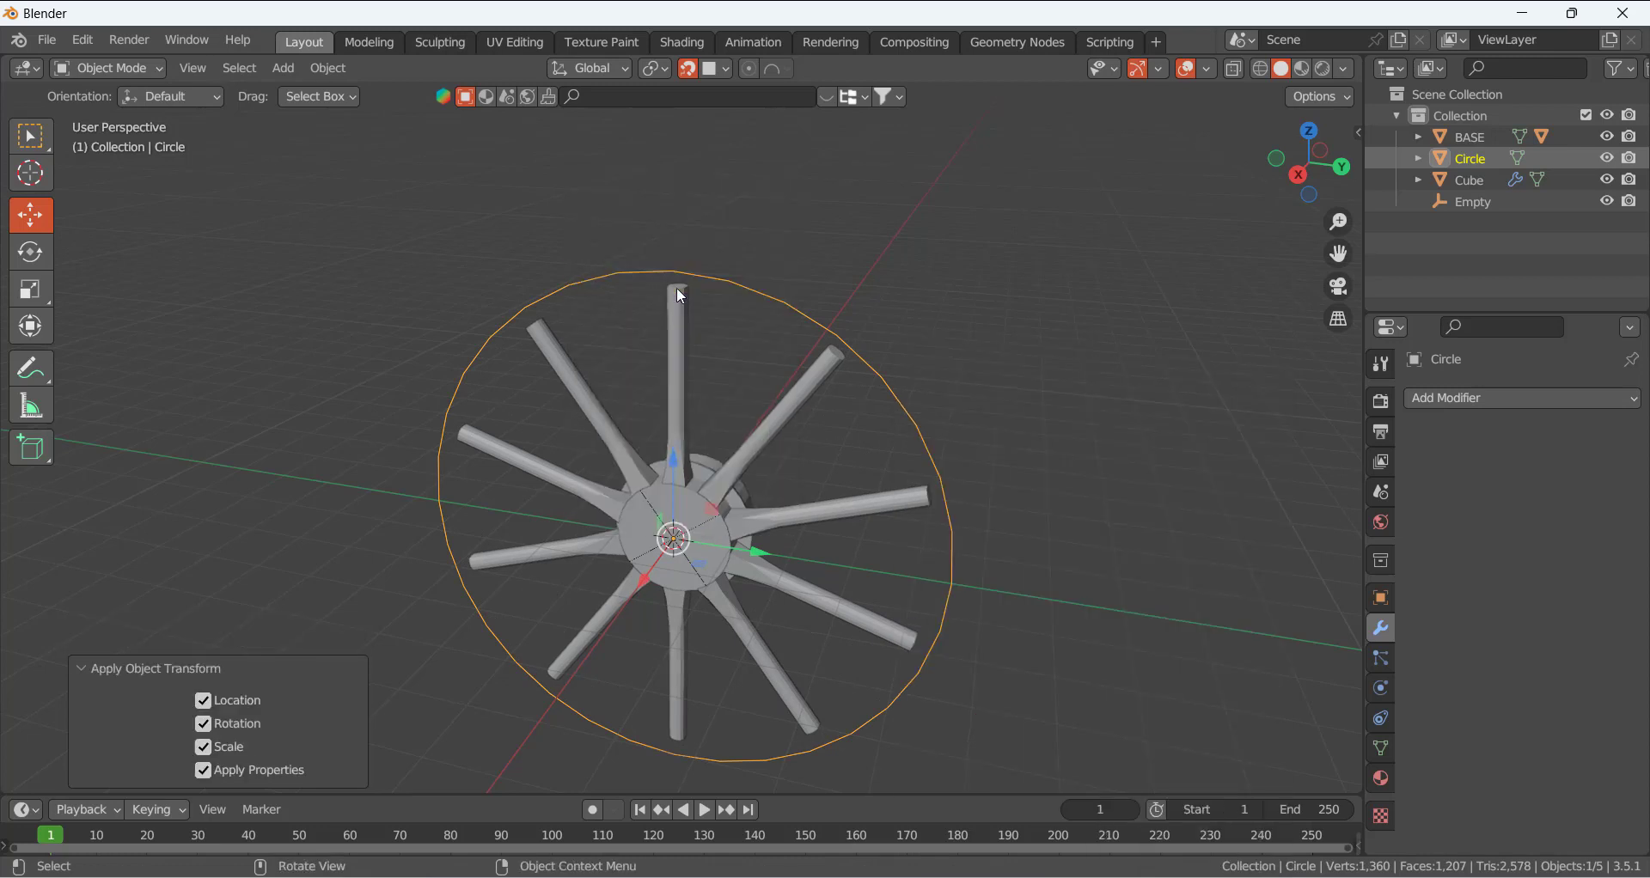
# - Scale the circle's mesh by about 0.938 in side view so it meets the outer ends of the spokes
pyautogui.moveTo(714, 318)
pyautogui.mouseDown(button='middle')
pyautogui.moveTo(745, 373)
pyautogui.moveTo(730, 337)
pyautogui.mouseUp(button='middle')
pyautogui.press('Tab')
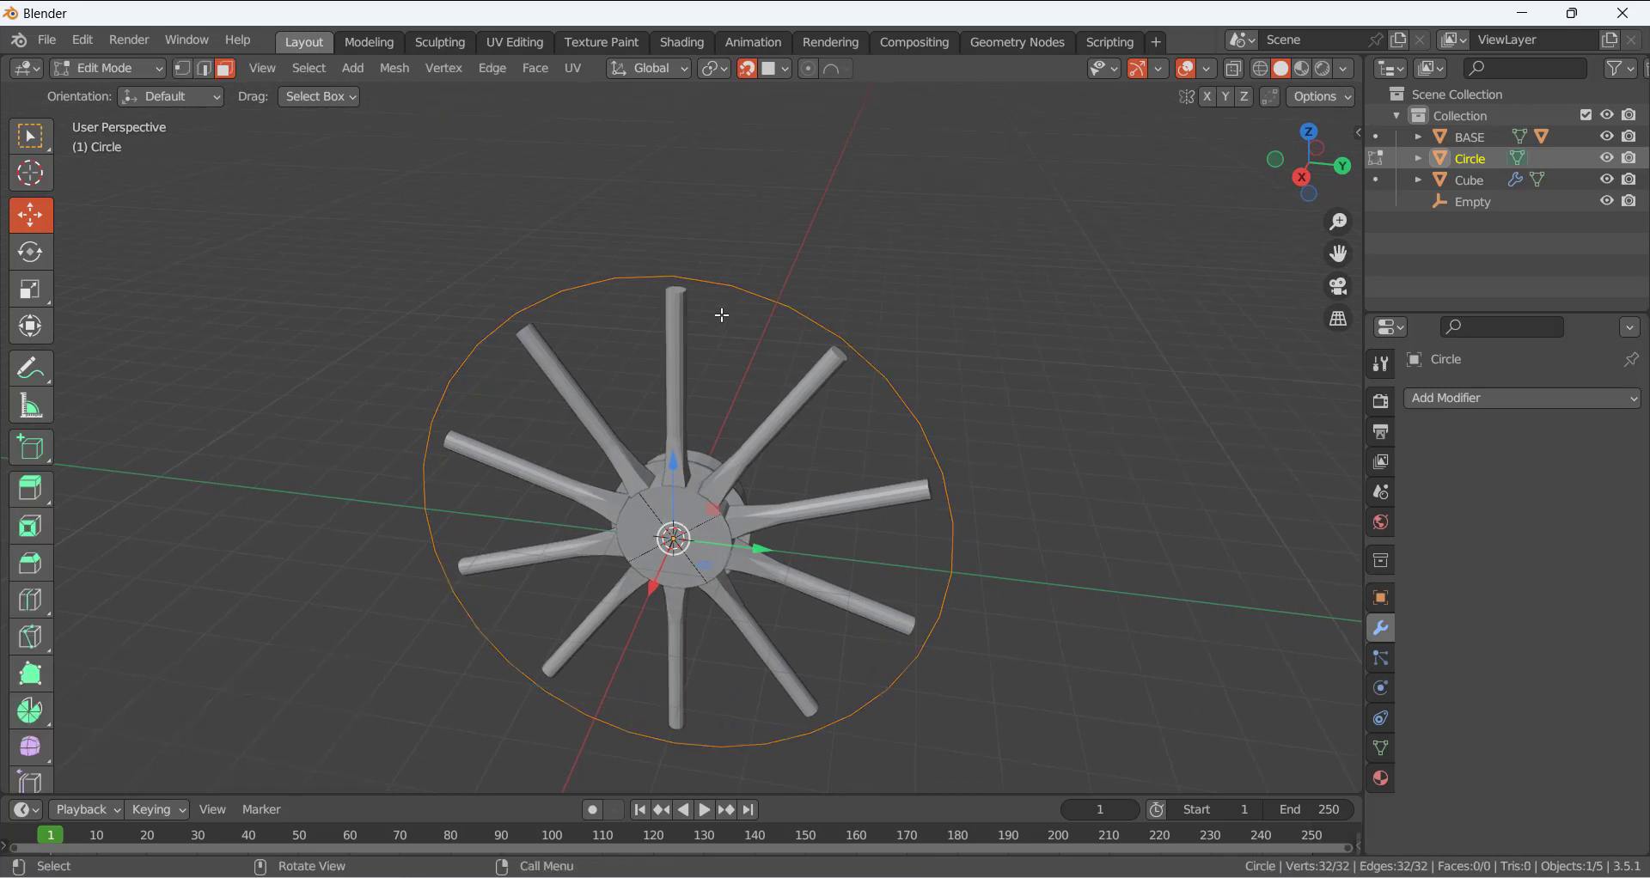
pyautogui.press('KP_1')
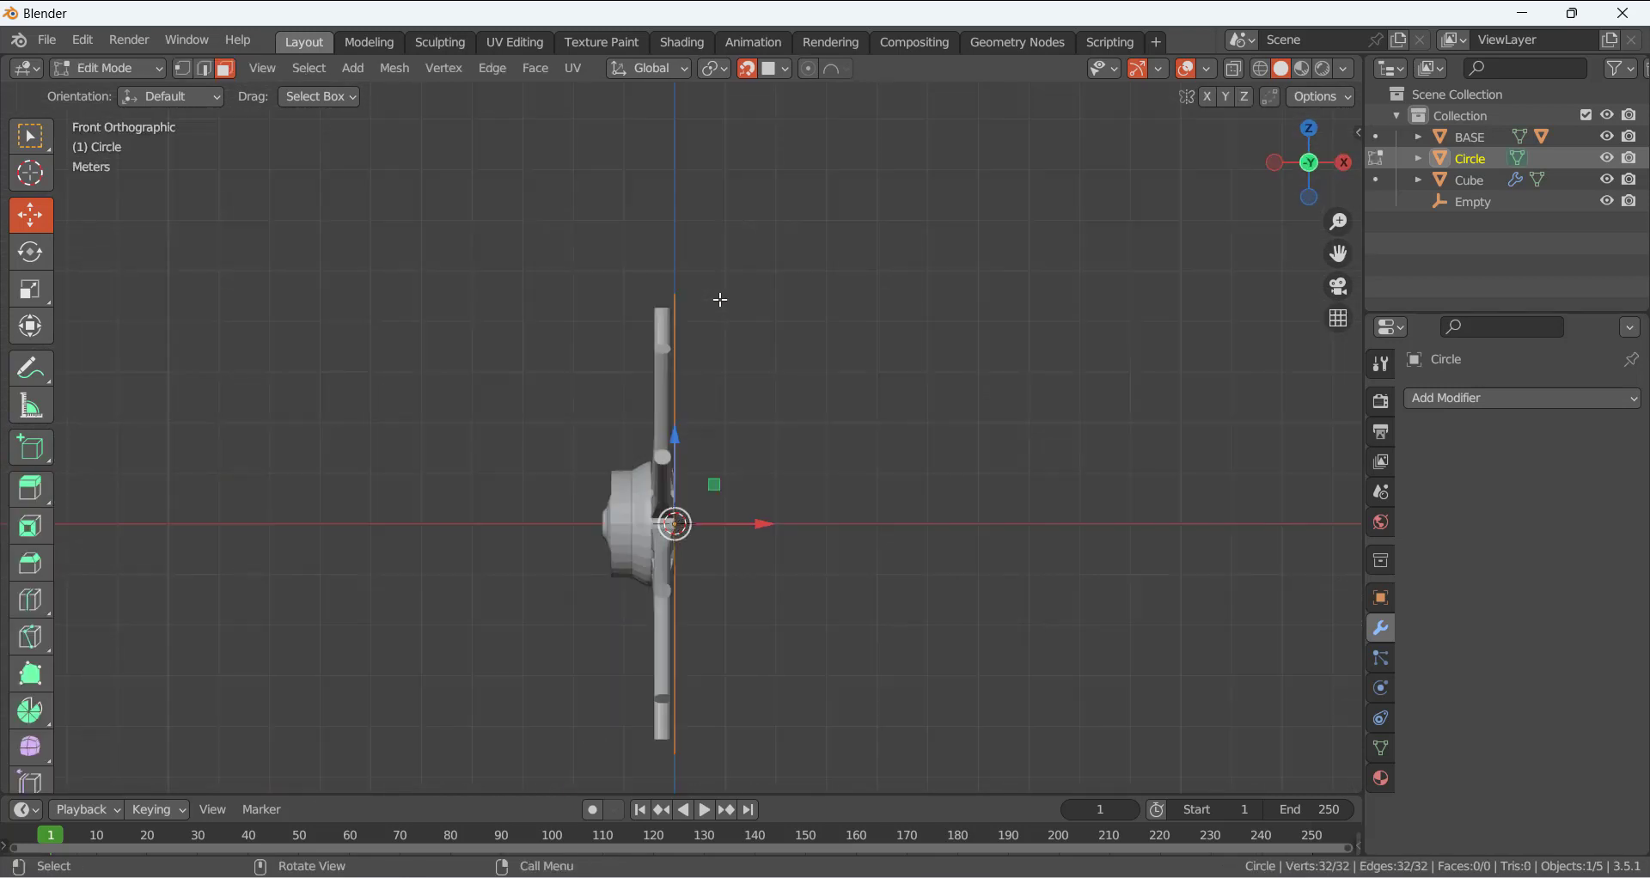
pyautogui.press('KP_3')
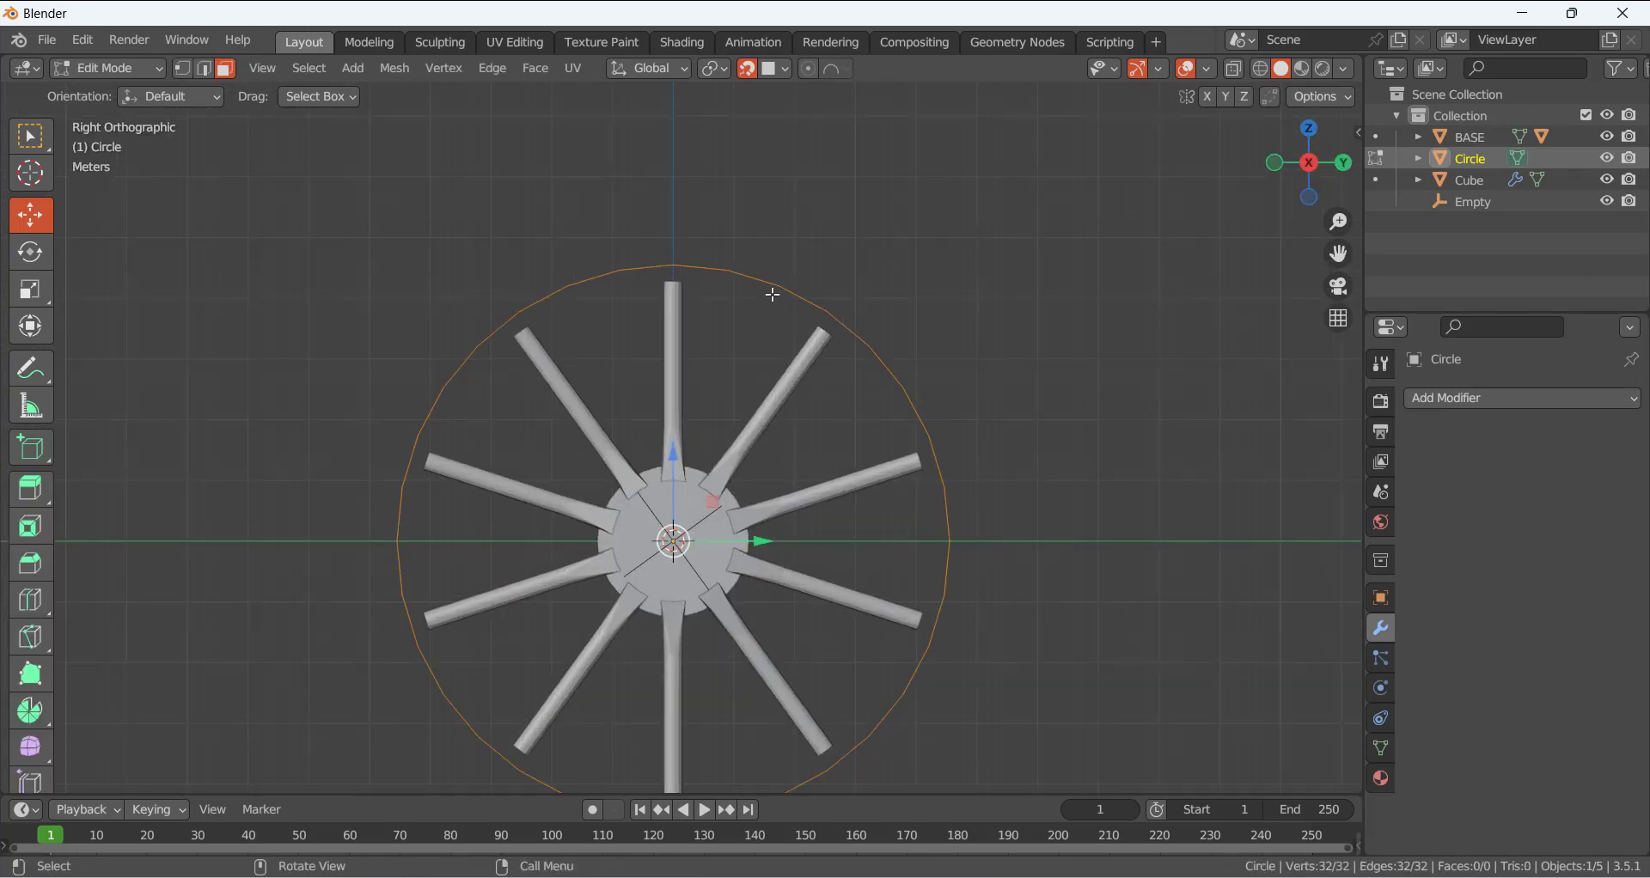
pyautogui.press('s')
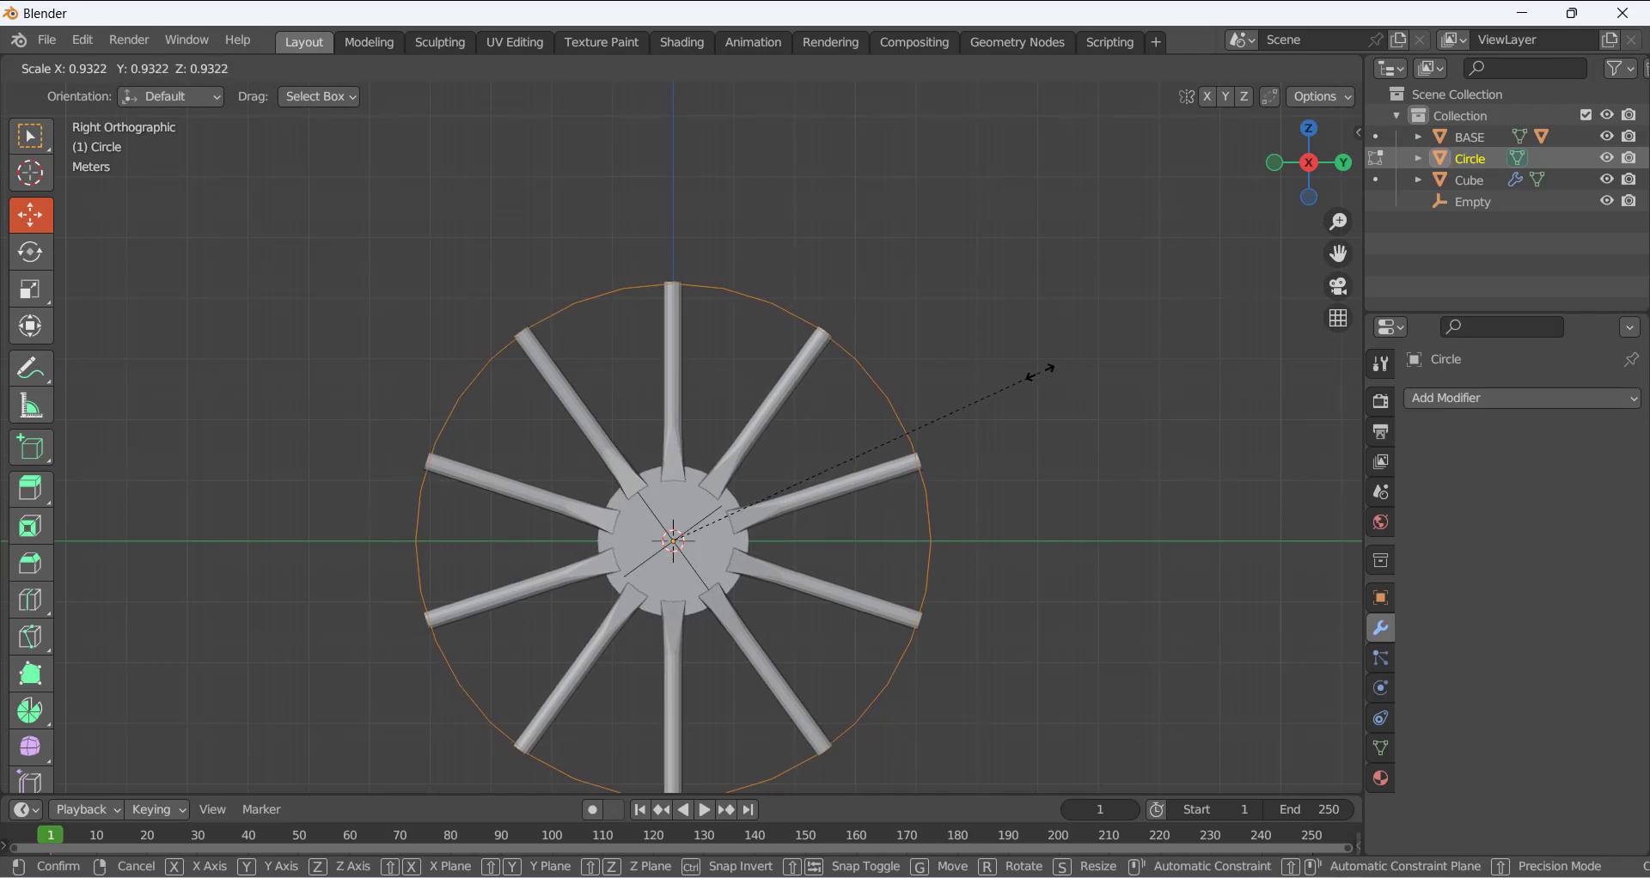
pyautogui.click(1042, 368)
pyautogui.moveTo(637, 299); pyautogui.dragTo(517, 405, button='middle')
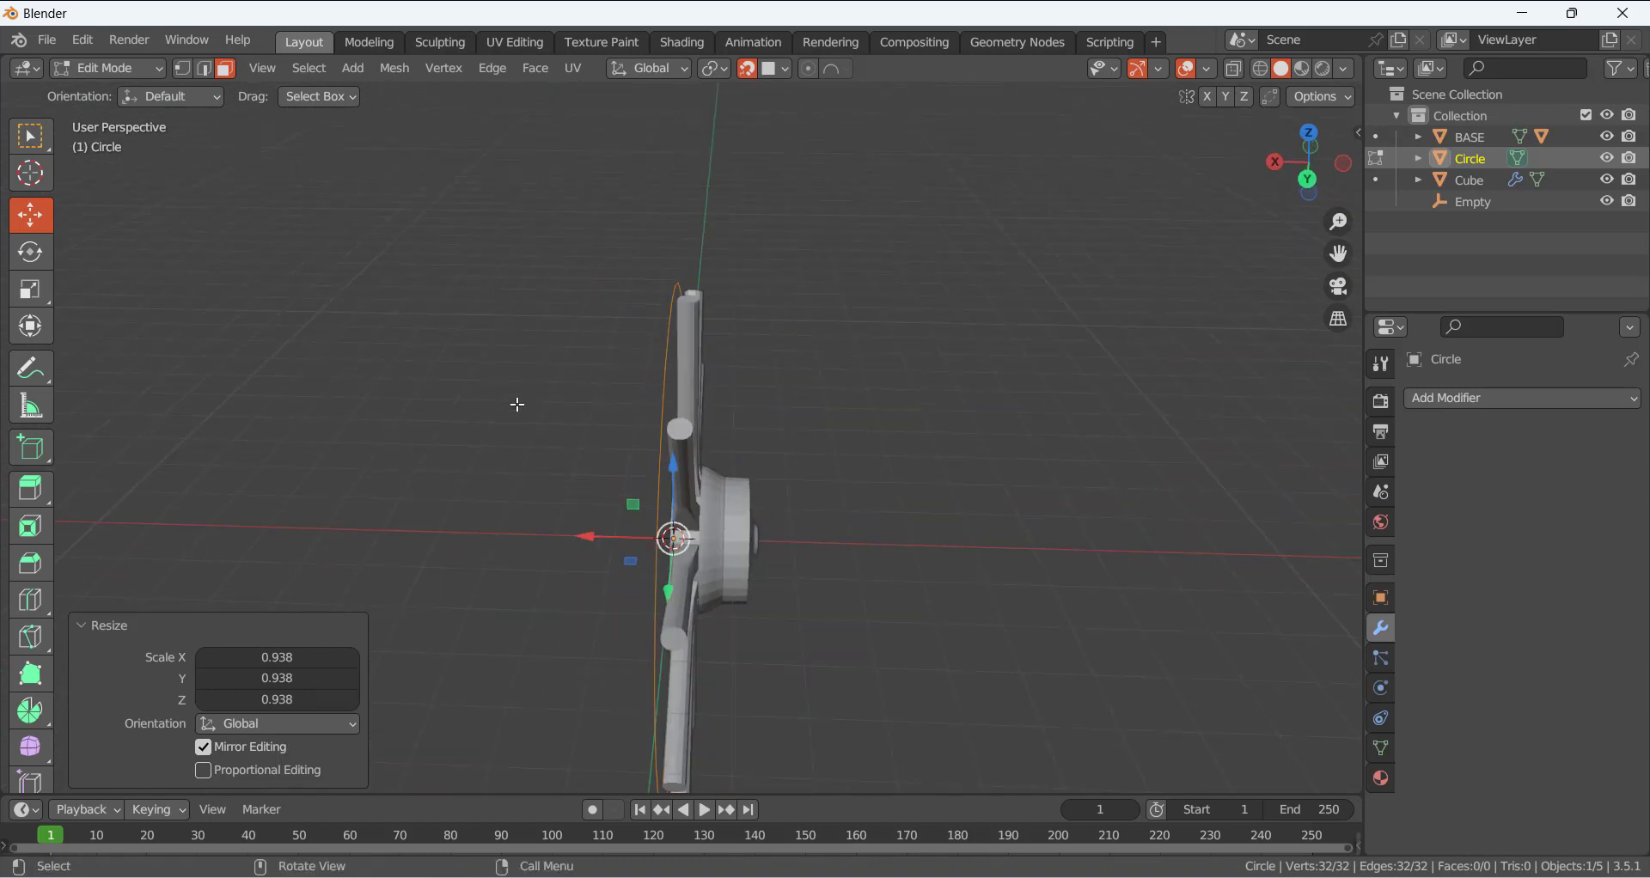
pyautogui.press('g')
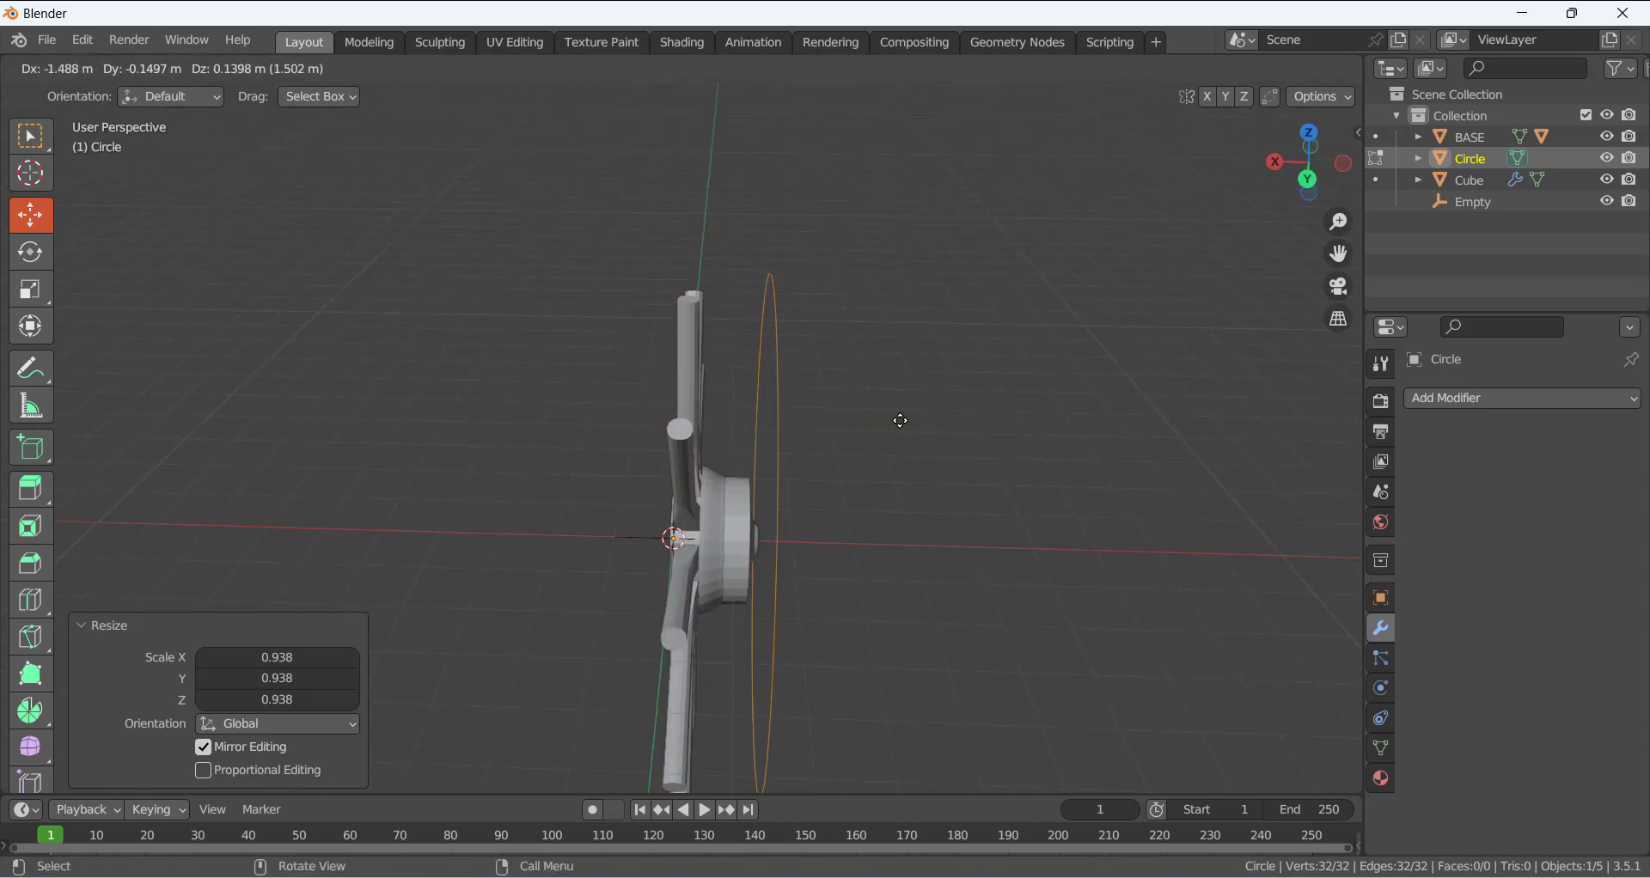
pyautogui.rightClick(901, 409)
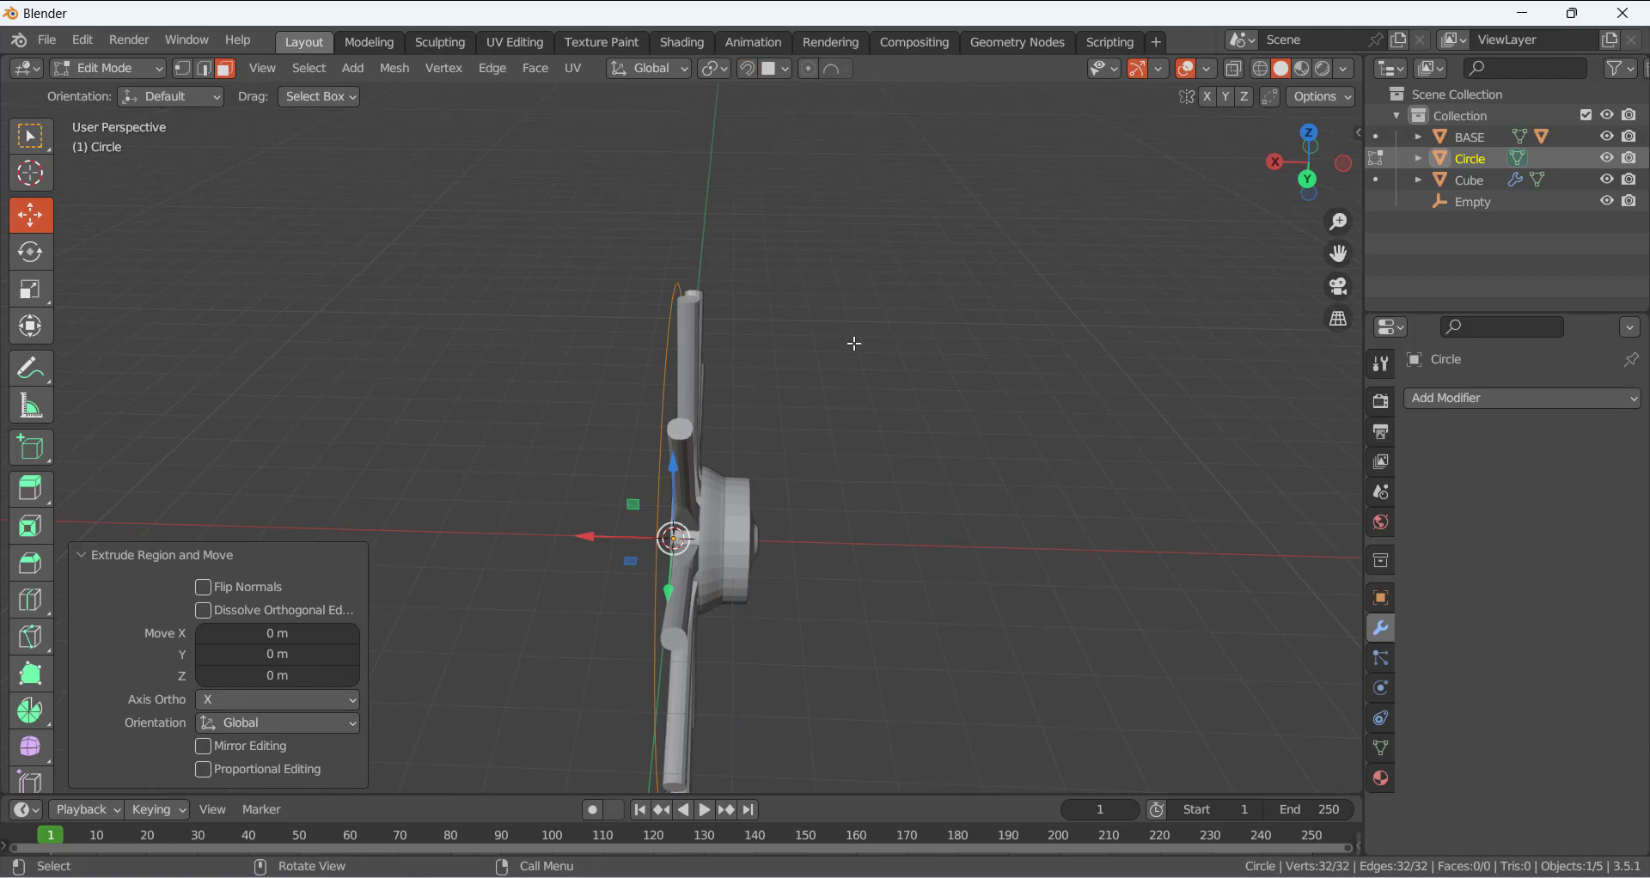
pyautogui.hotkey('ctrl', 'z')
pyautogui.press('e')
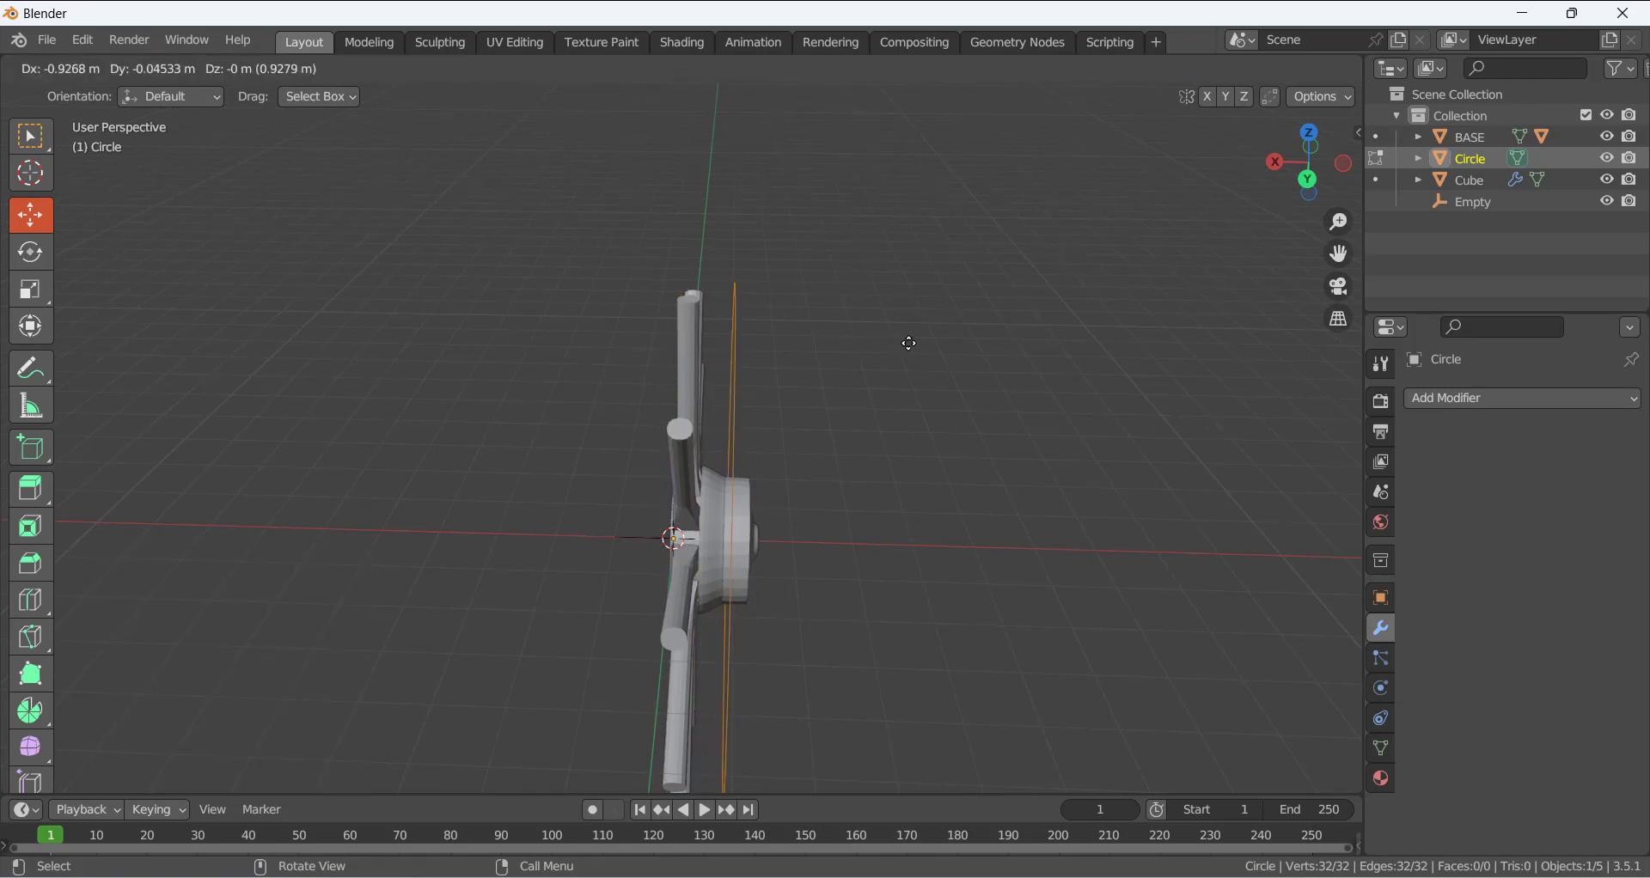
pyautogui.rightClick(904, 342)
# - Extrude the circle's whole vertex loop about 1.16 m in the negative X direction to form a rim band
pyautogui.moveTo(609, 379); pyautogui.dragTo(741, 358, button='middle')
pyautogui.click(843, 332)
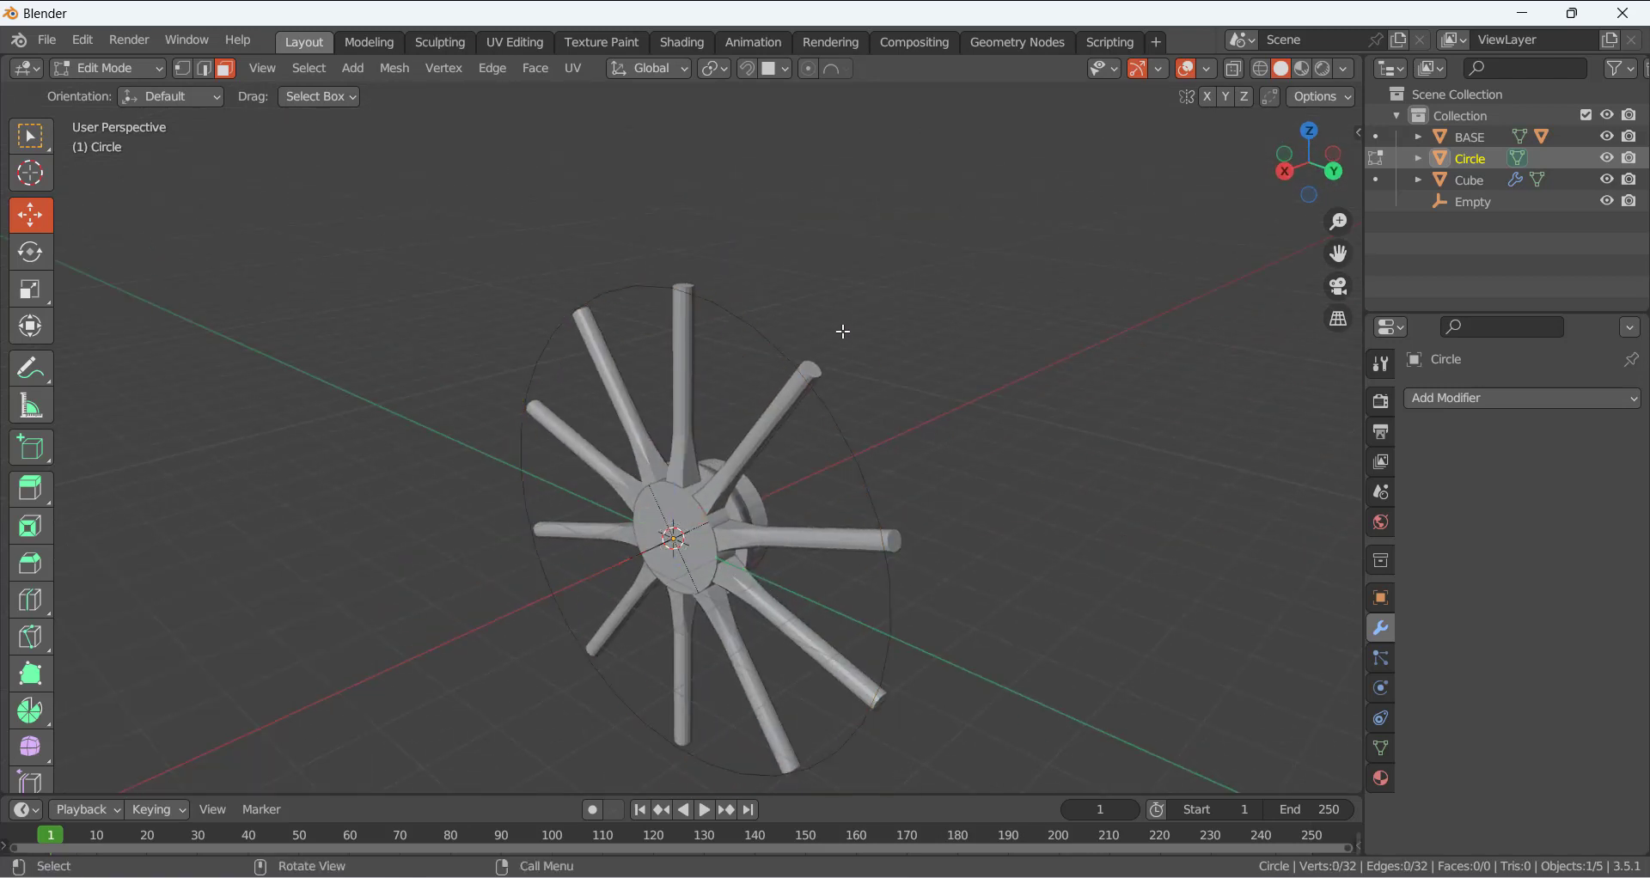
pyautogui.press('1')
pyautogui.keyDown('alt'); pyautogui.click(734, 311); pyautogui.keyUp('alt')
pyautogui.moveTo(814, 310)
pyautogui.mouseDown(button='middle')
pyautogui.moveTo(773, 313)
pyautogui.moveTo(815, 339)
pyautogui.mouseUp(button='middle')
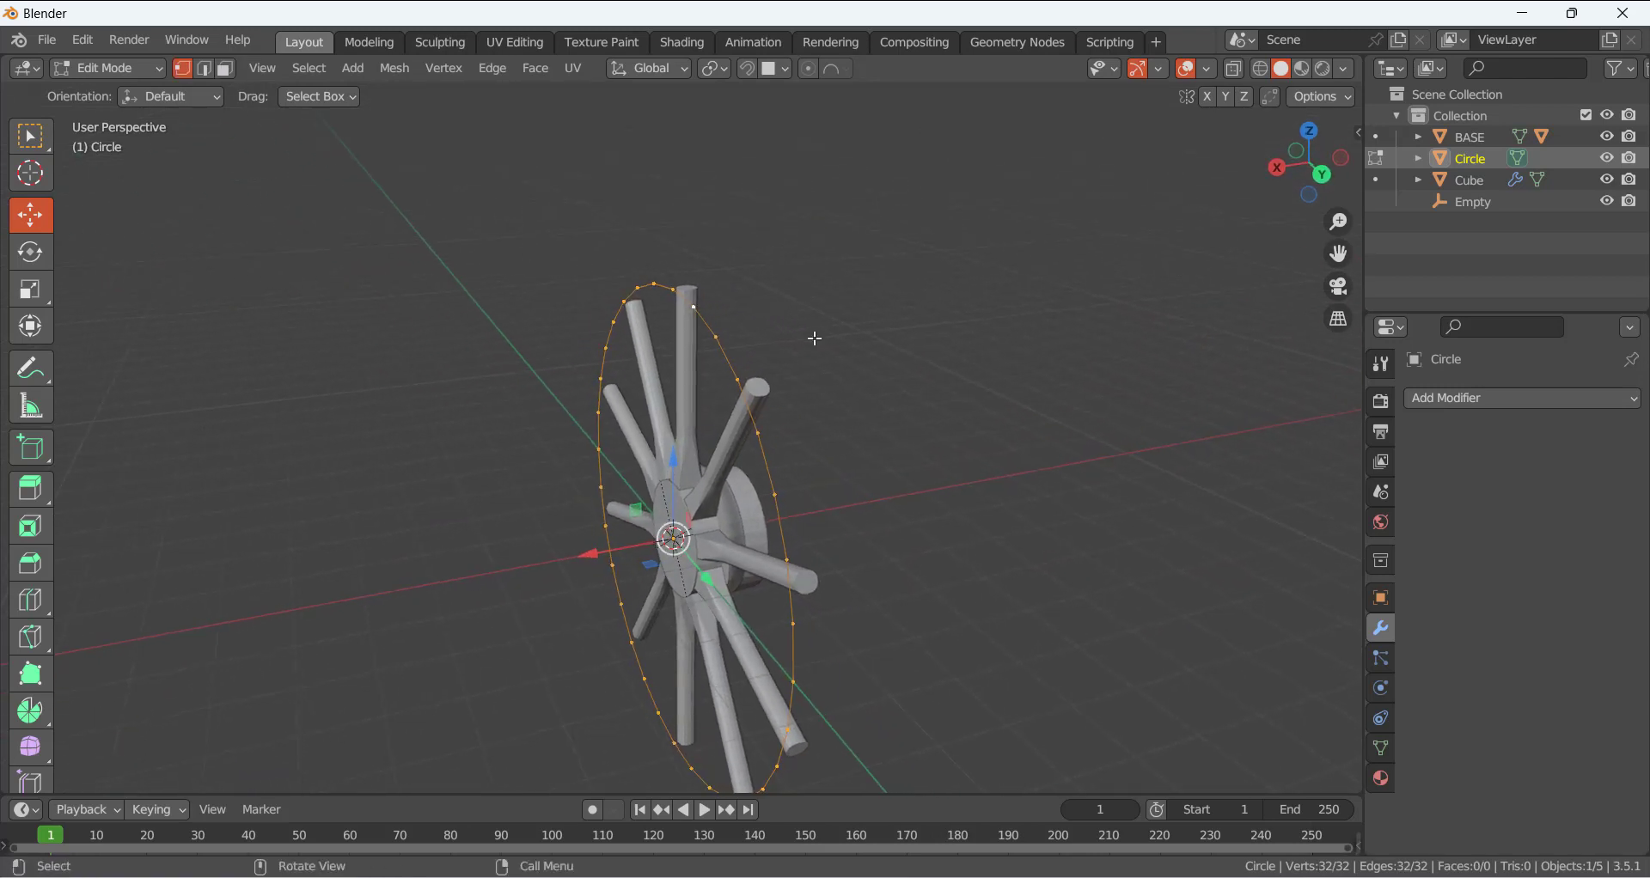
pyautogui.press('e')
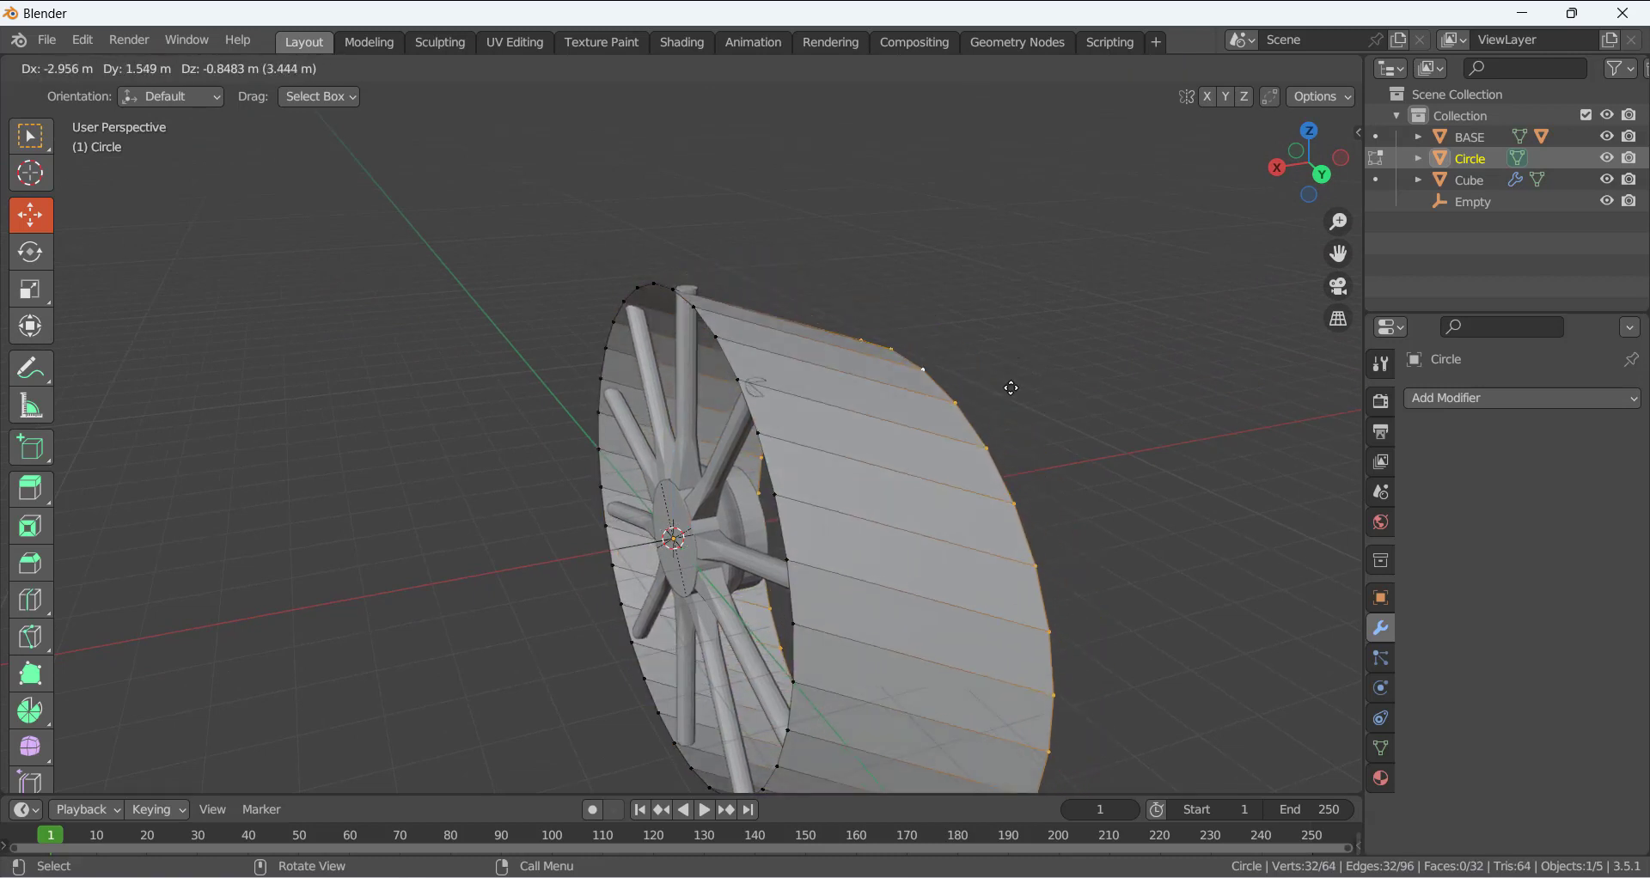
pyautogui.press('x')
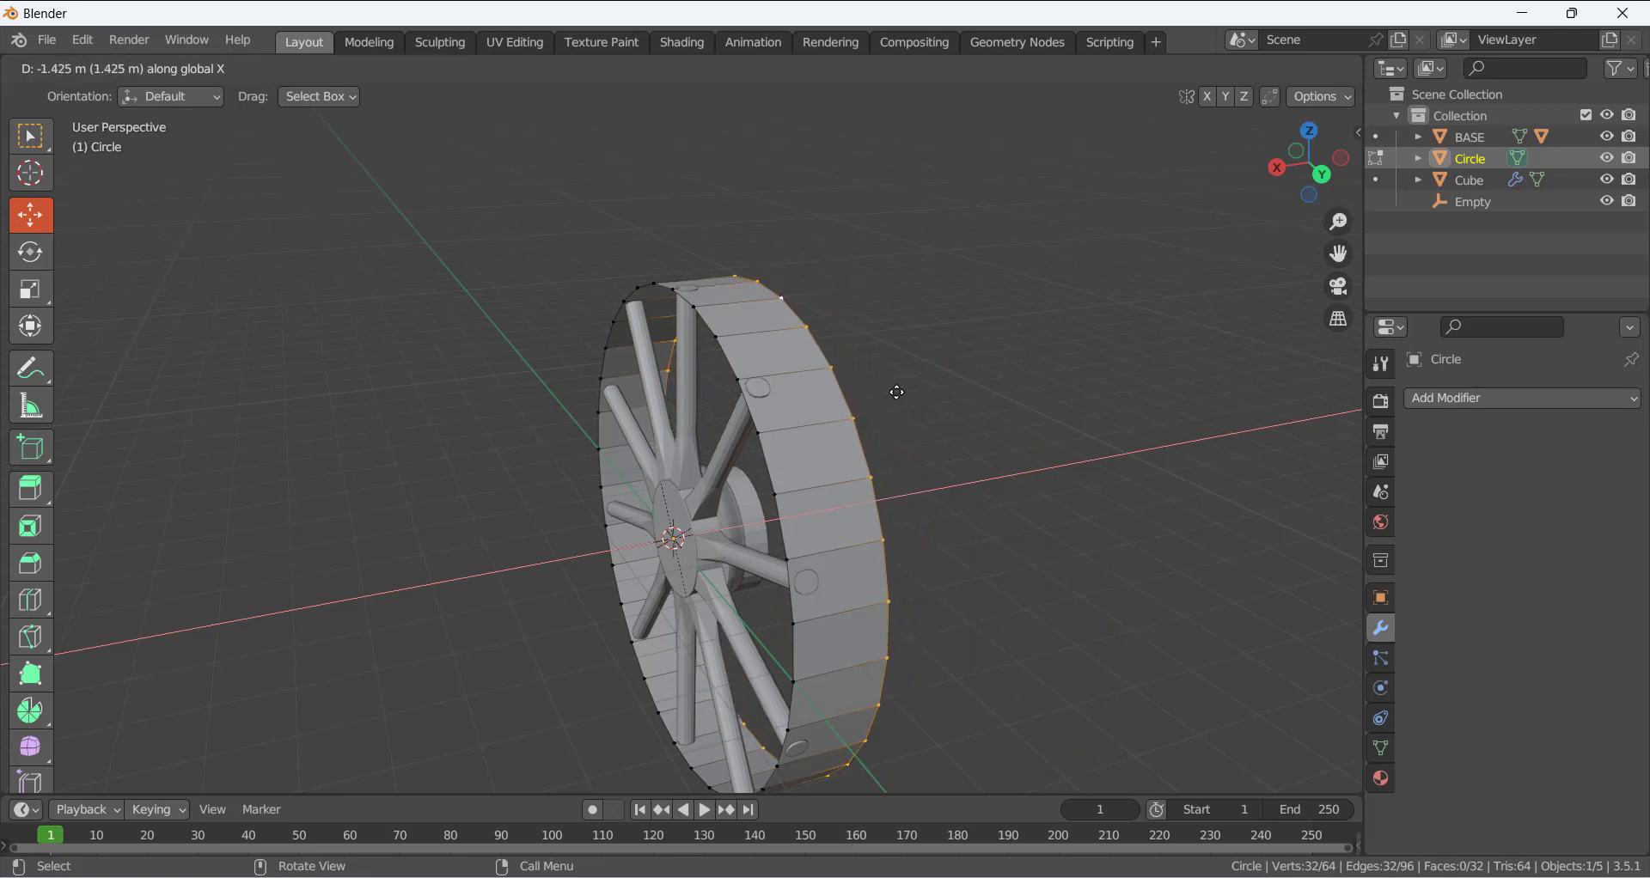
pyautogui.click(894, 396)
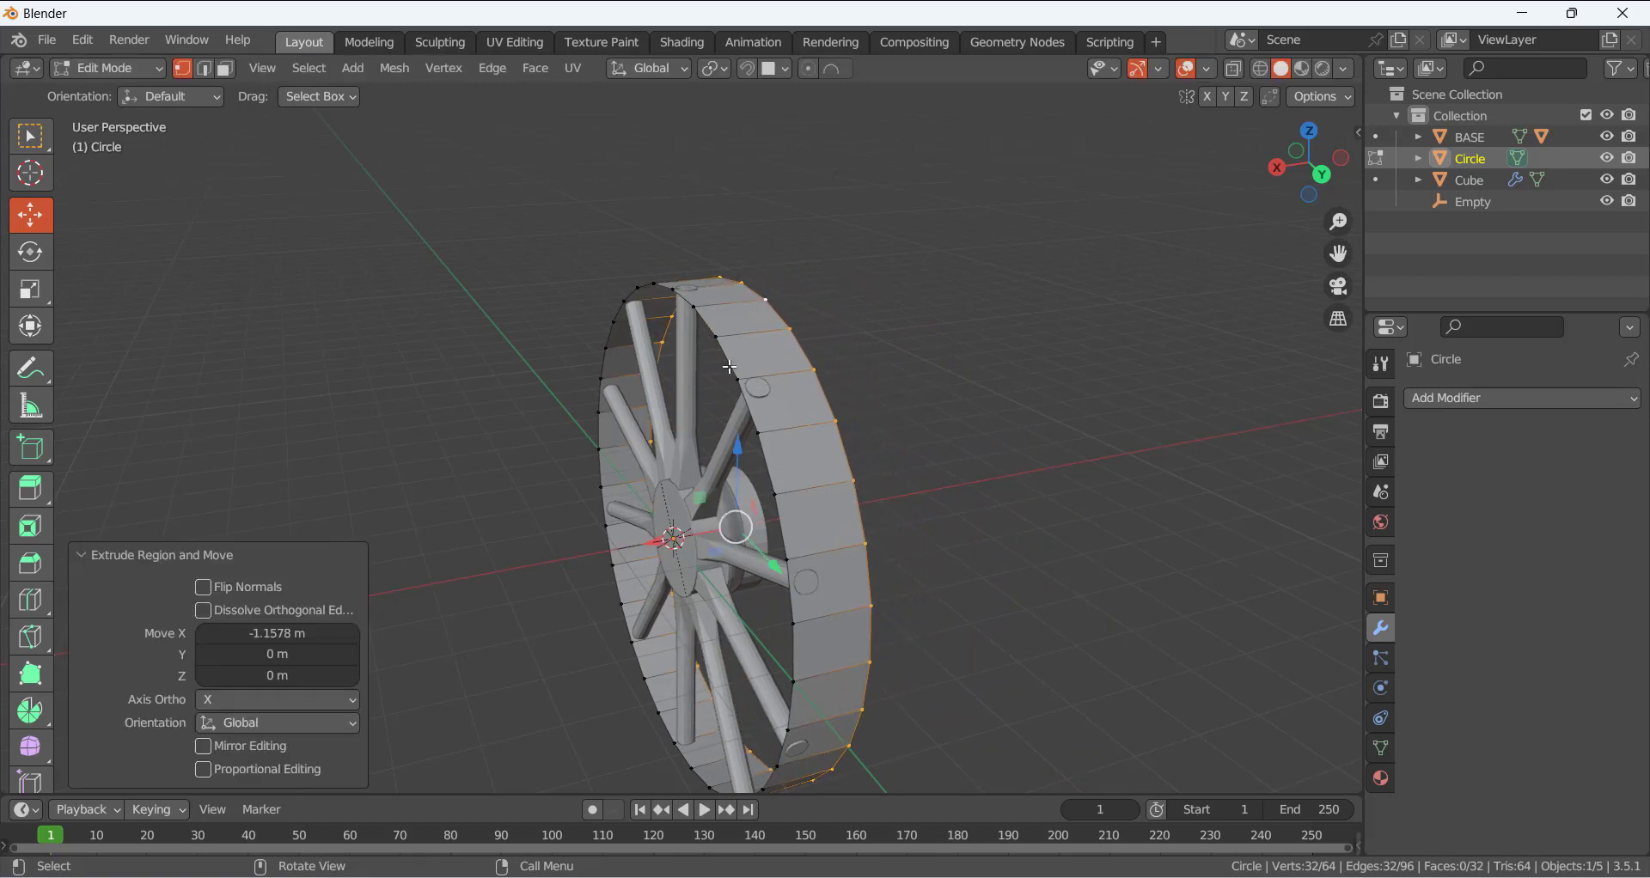
pyautogui.moveTo(730, 367)
pyautogui.mouseDown(button='middle')
pyautogui.moveTo(756, 362)
pyautogui.moveTo(721, 356)
pyautogui.mouseUp(button='middle')
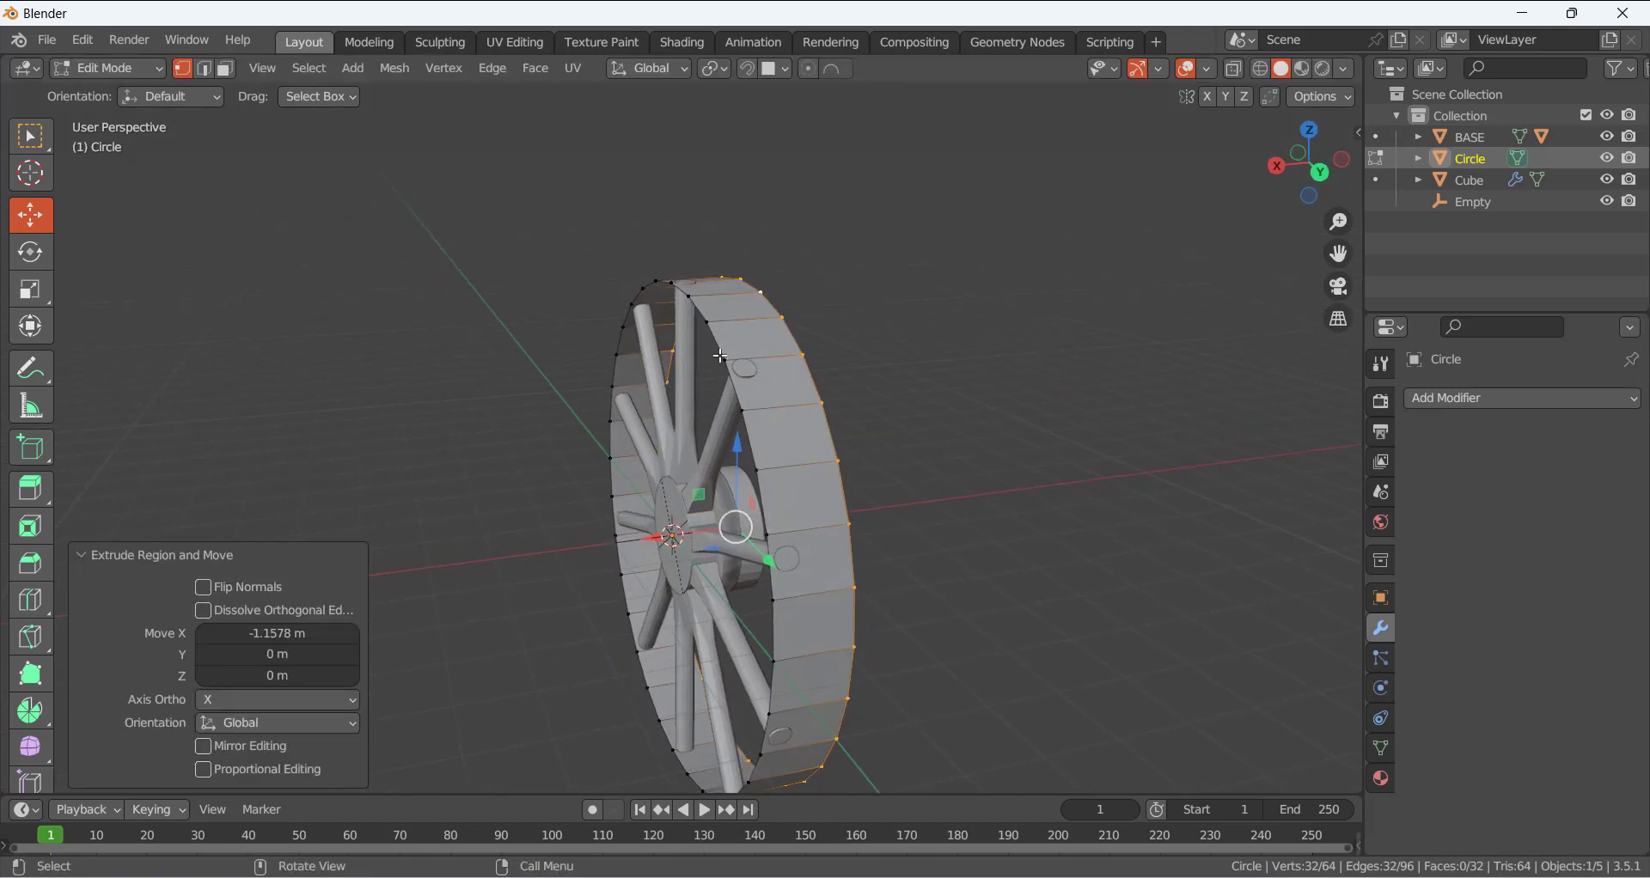
pyautogui.press('Tab')
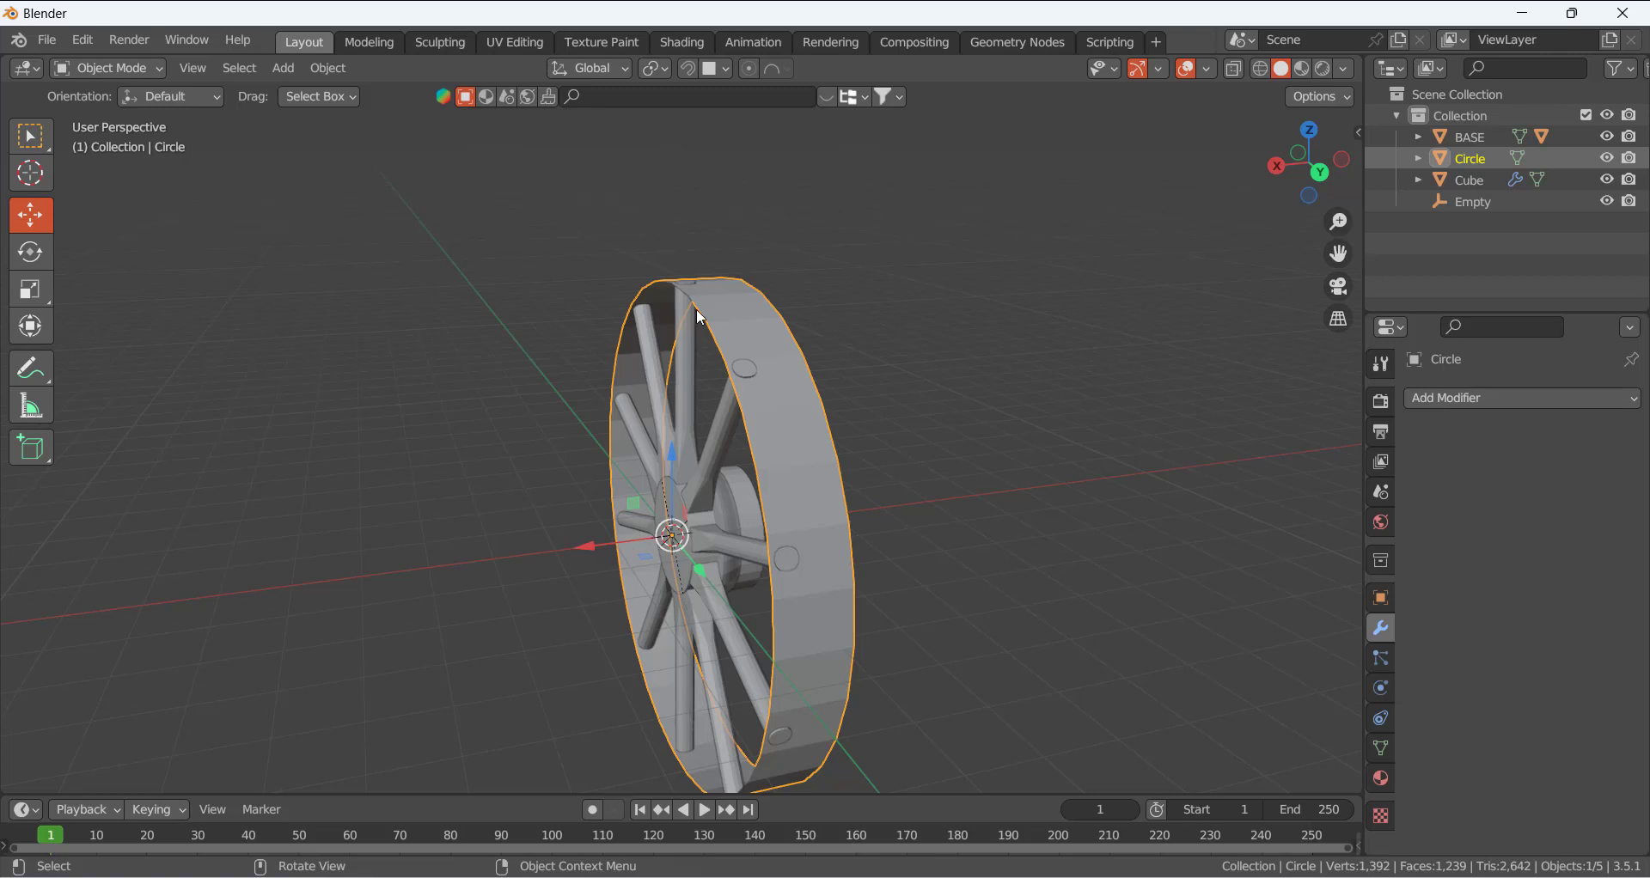
# - Center the rim over the spoke ends by moving it about 0.49 m along X and back about 0.06 m
pyautogui.moveTo(590, 545); pyautogui.dragTo(562, 548)
pyautogui.moveTo(962, 481); pyautogui.dragTo(989, 454, button='middle')
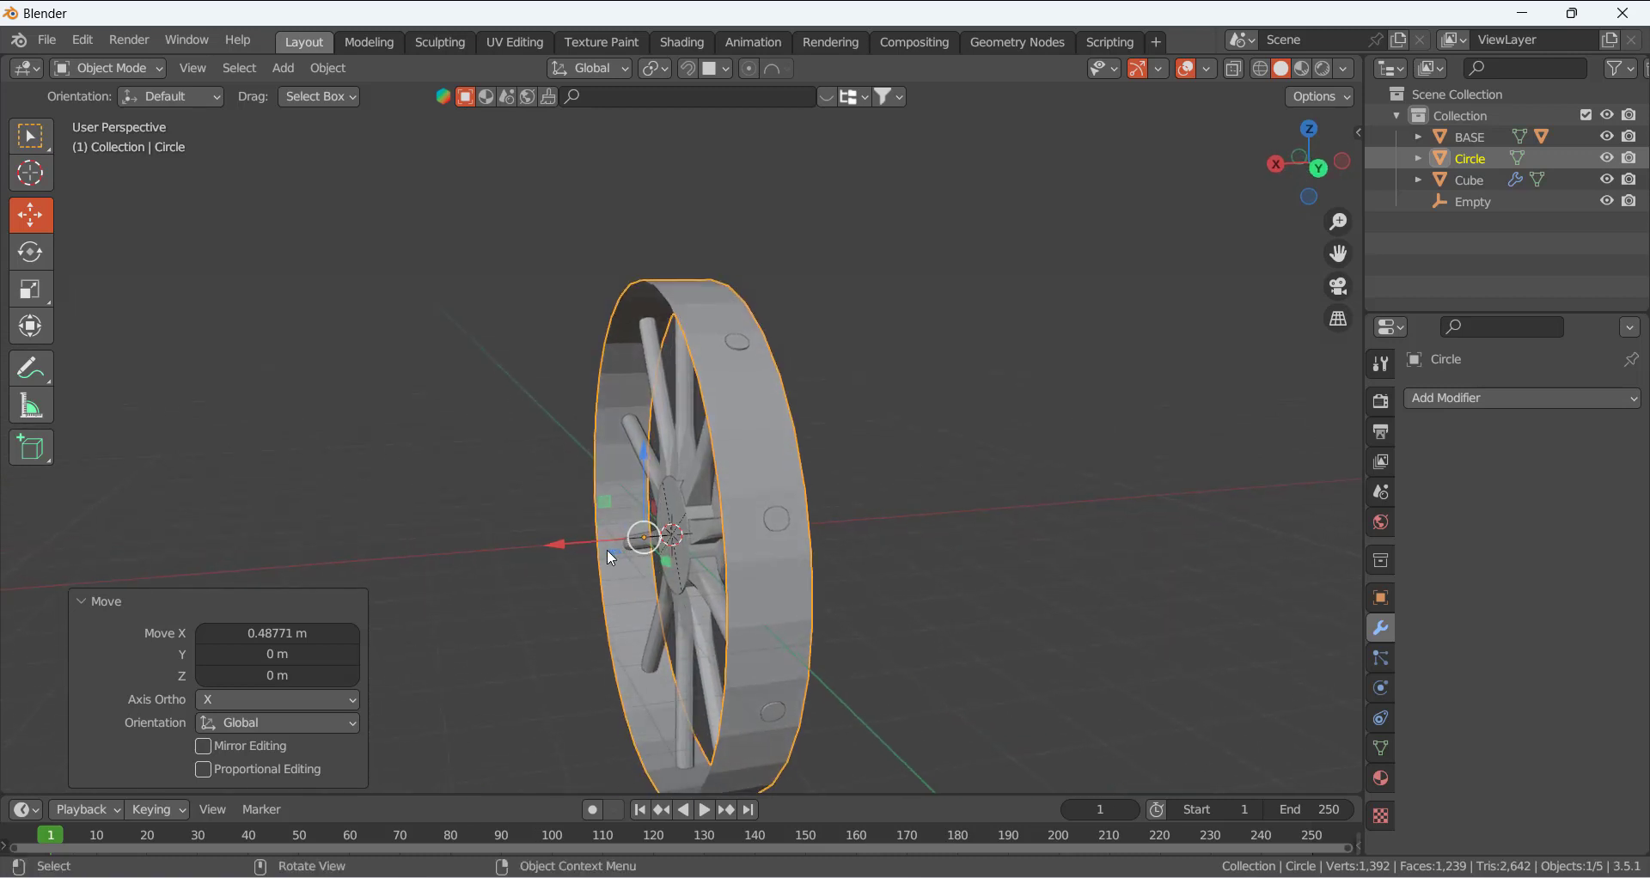
pyautogui.moveTo(560, 544); pyautogui.dragTo(568, 545)
pyautogui.moveTo(568, 545); pyautogui.dragTo(846, 385, button='middle')
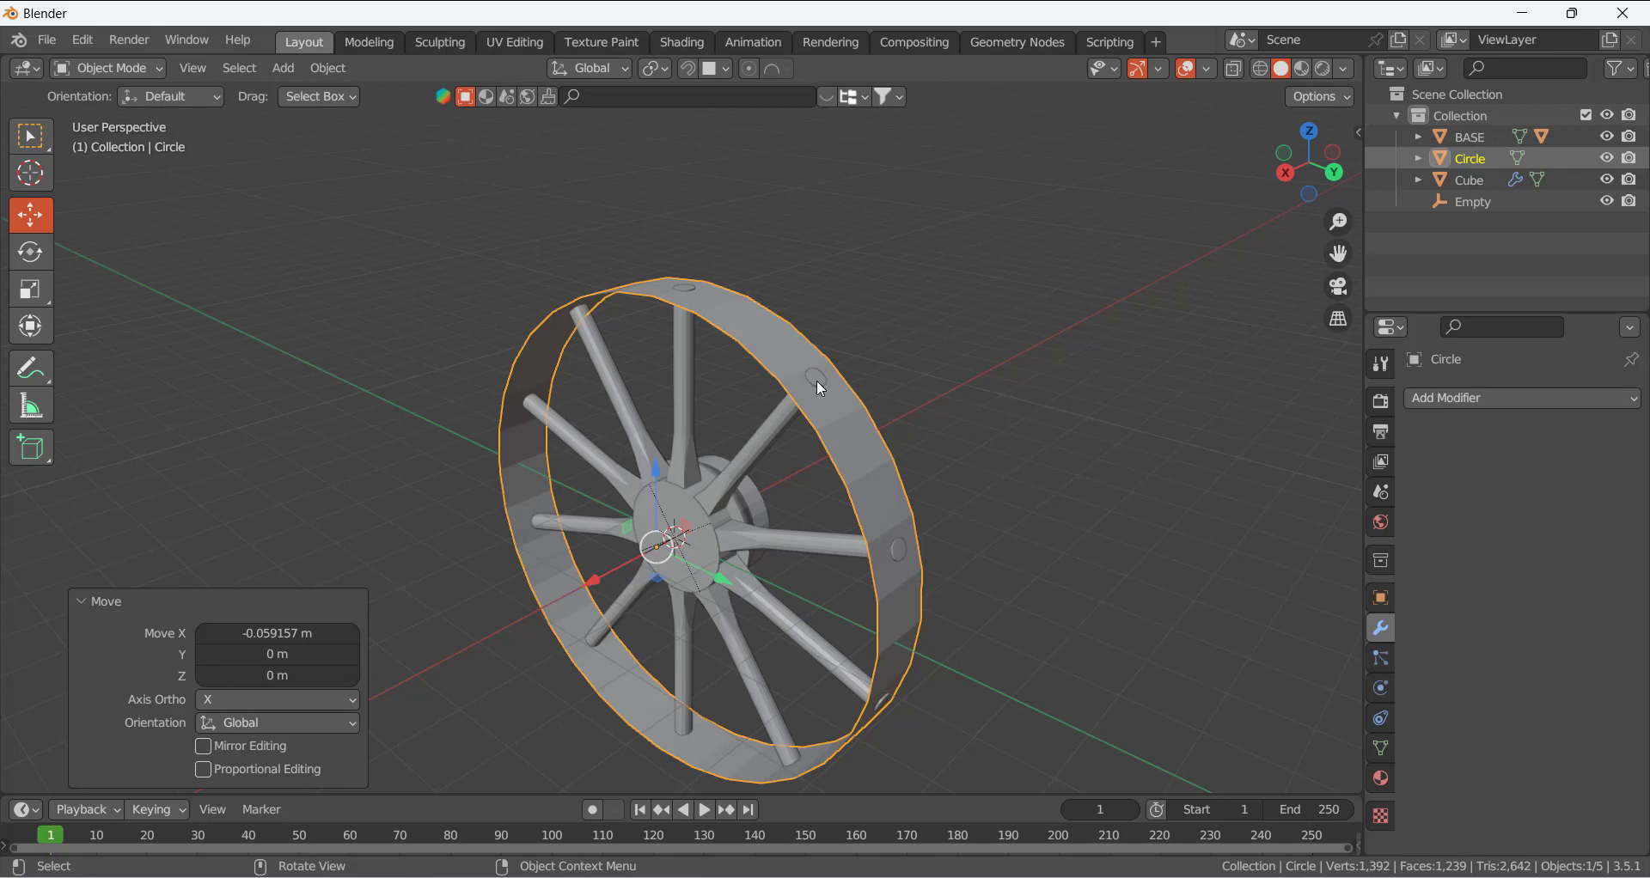
# - Extrude the rim band's entire ring of faces and scale the extrusion outward by about 1.13 to thicken the rim
pyautogui.press('Tab')
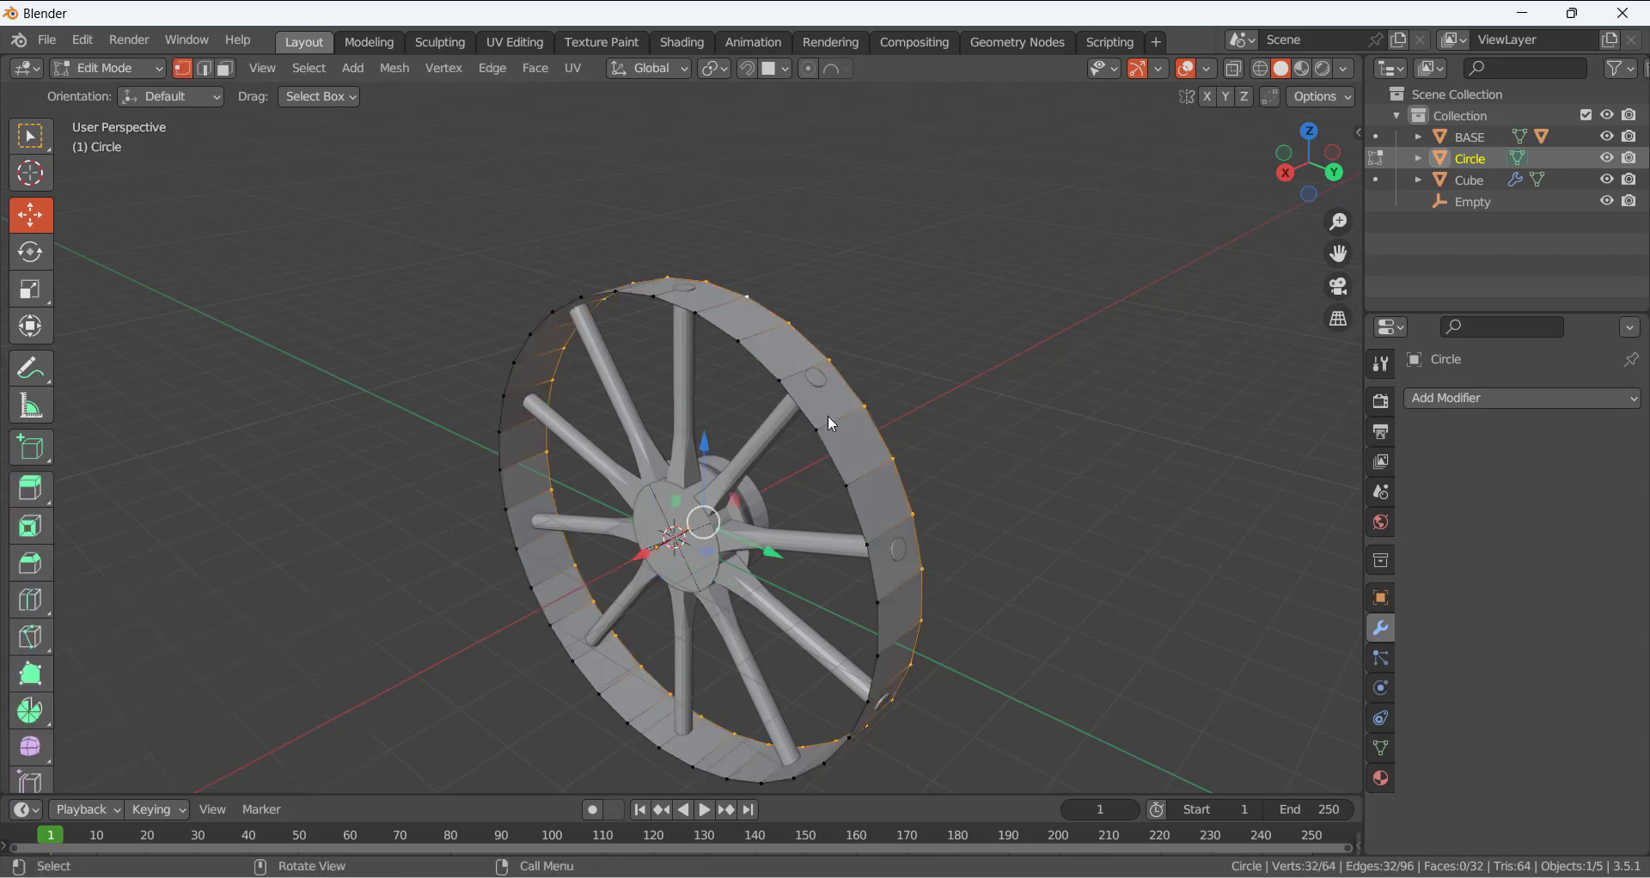
pyautogui.press('3')
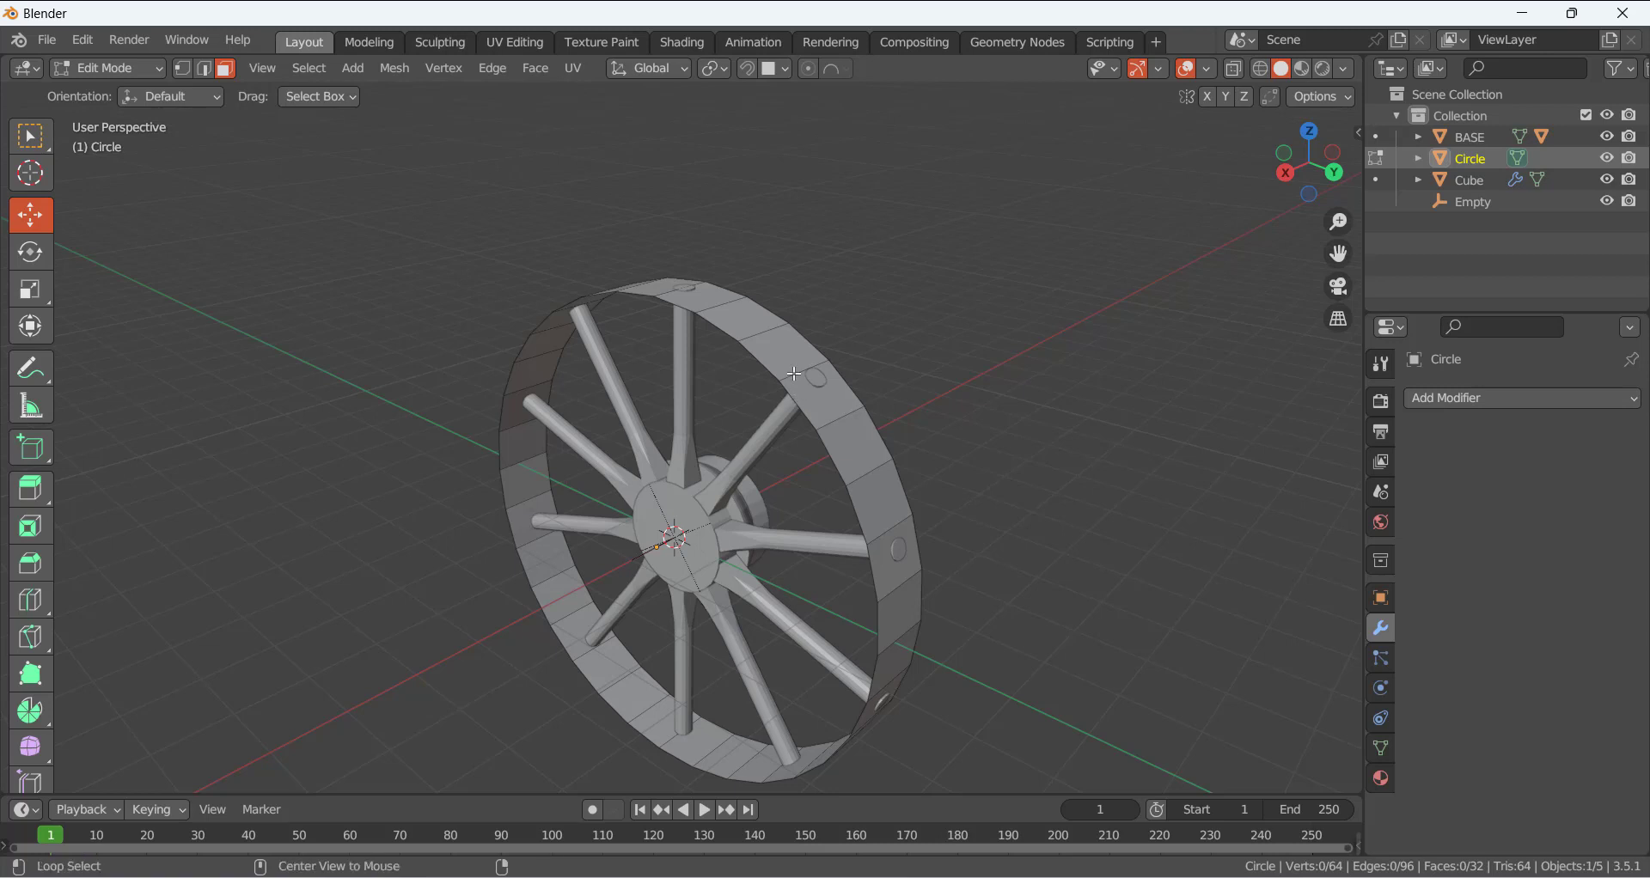
pyautogui.keyDown('alt'); pyautogui.click(795, 374); pyautogui.keyUp('alt')
pyautogui.moveTo(795, 374); pyautogui.dragTo(911, 402, button='middle')
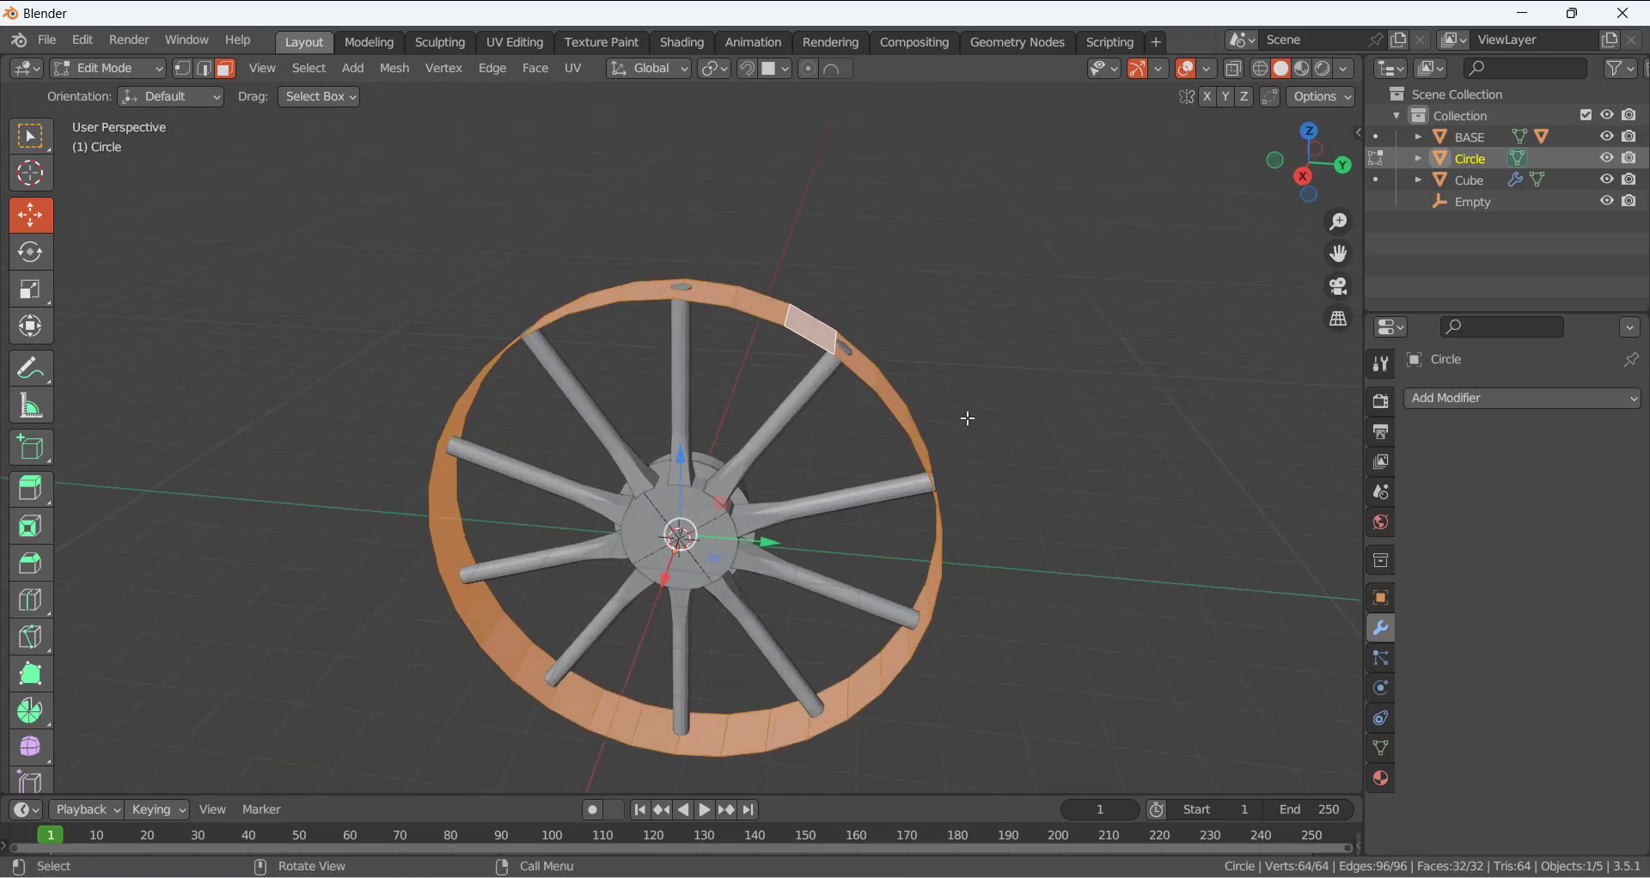
pyautogui.press('e')
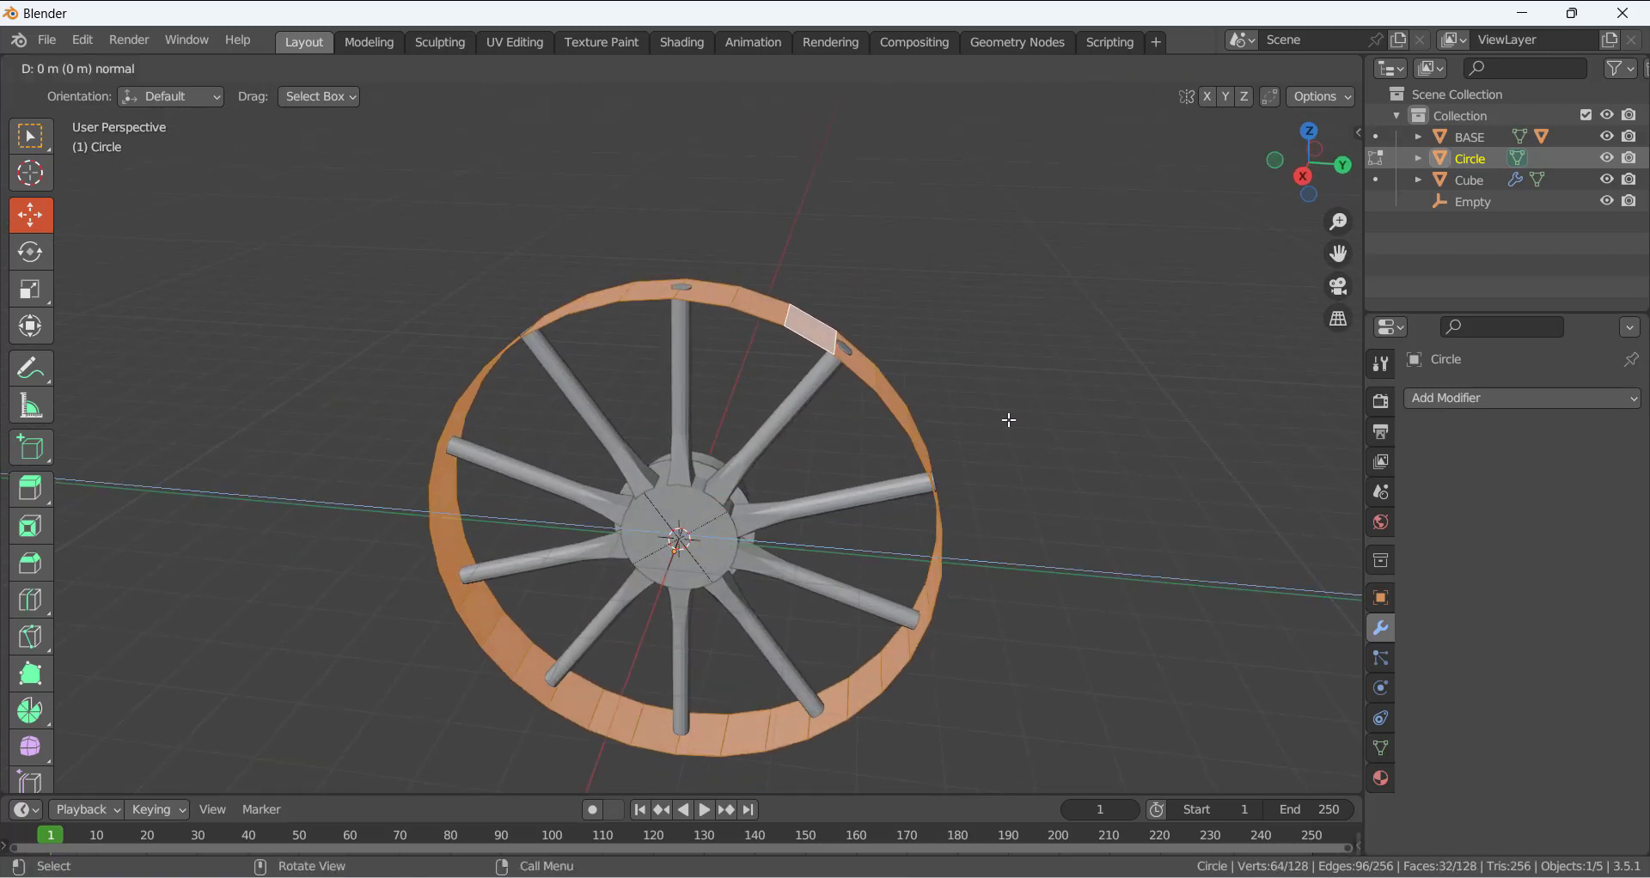
pyautogui.press('s')
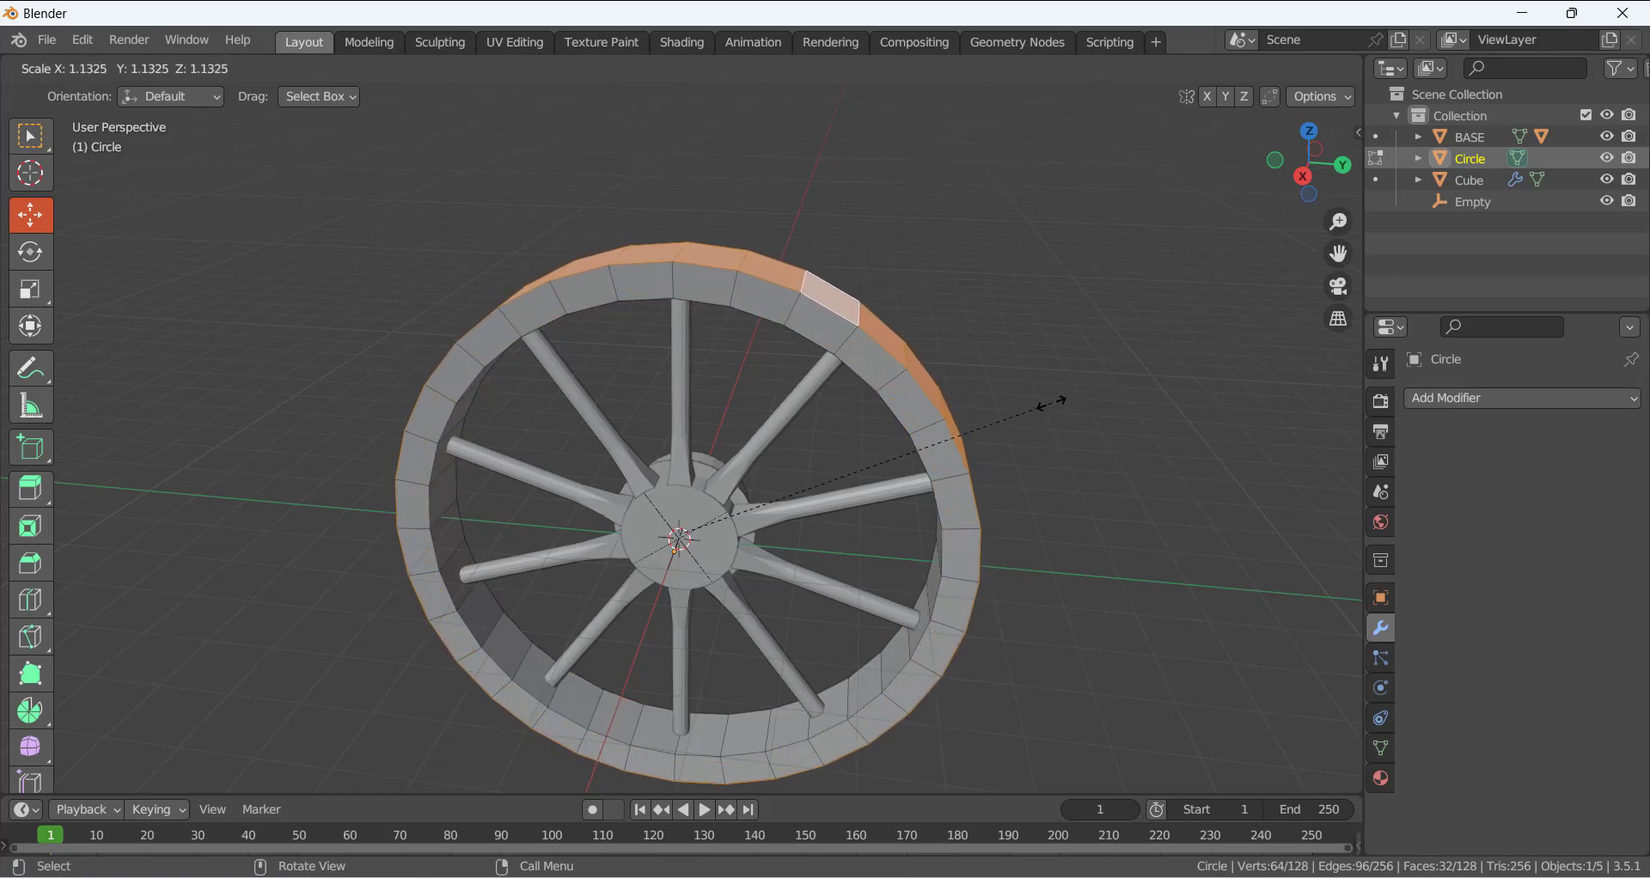
pyautogui.click(1058, 399)
pyautogui.click(1053, 398)
pyautogui.moveTo(889, 313); pyautogui.dragTo(677, 252, button='middle')
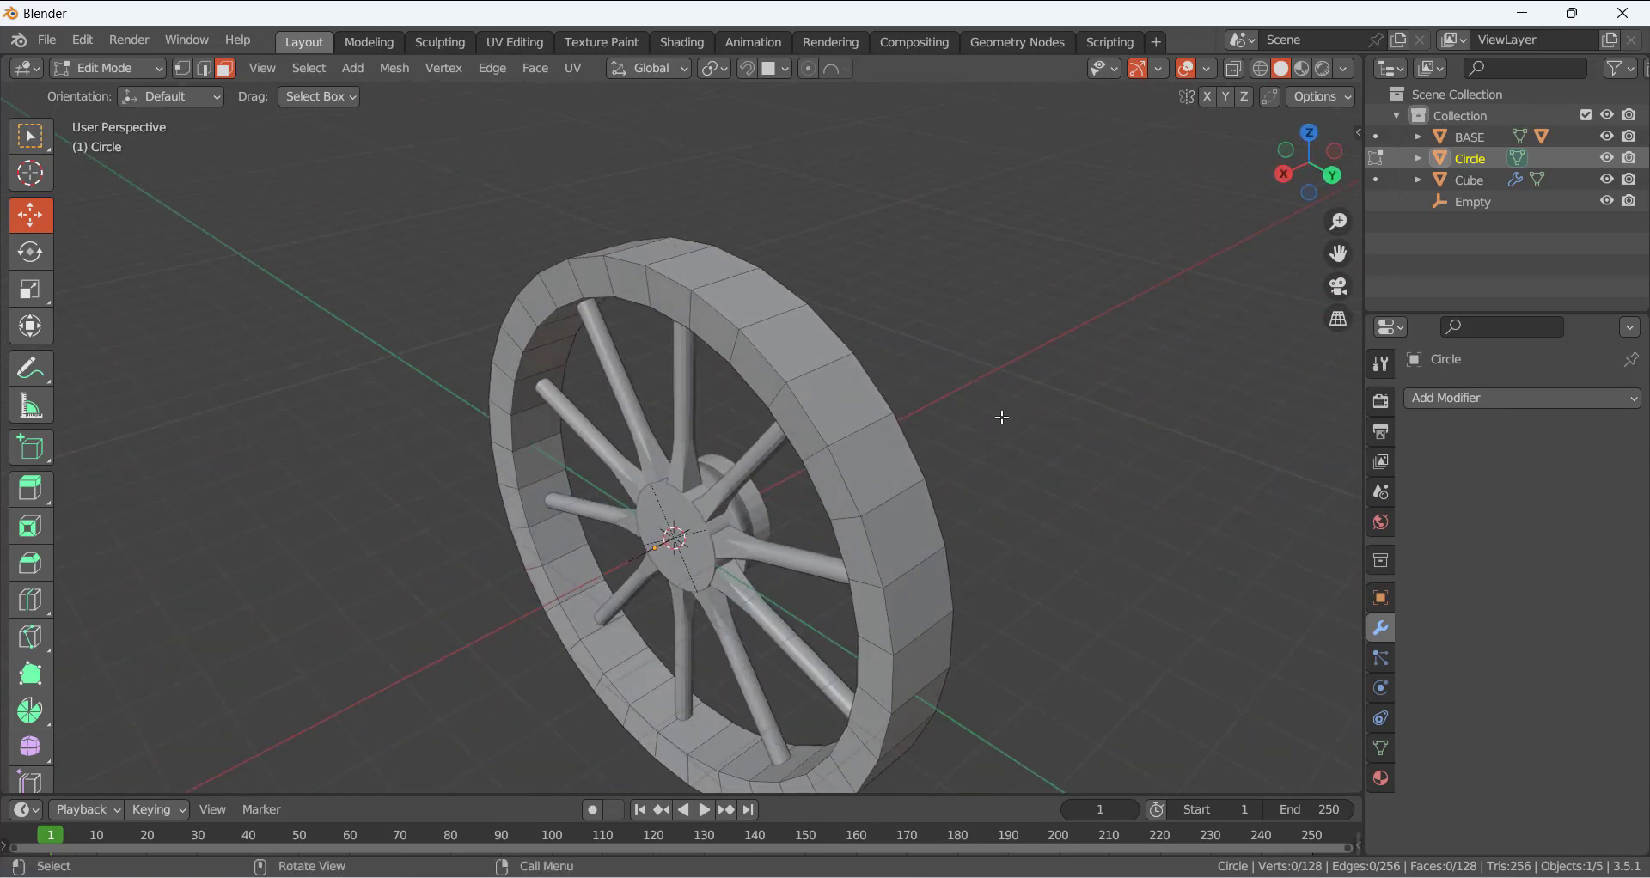
# - Add a Subdivision Surface modifier to the rim with viewport level 2 and on-cage display enabled
pyautogui.click(1420, 398)
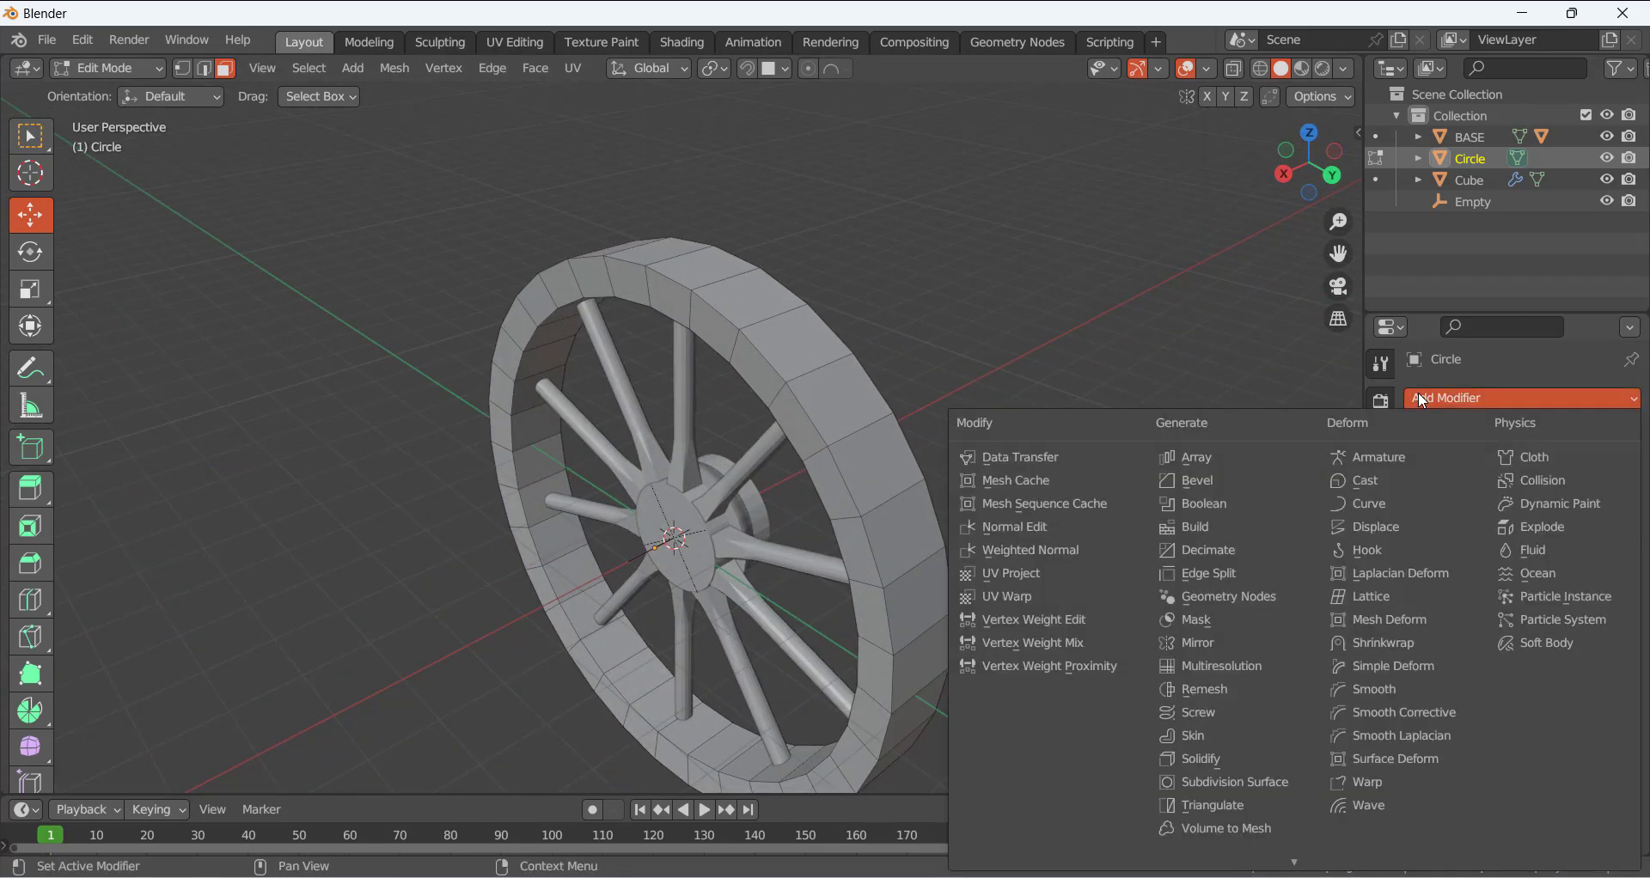
pyautogui.click(1241, 782)
pyautogui.click(1602, 492)
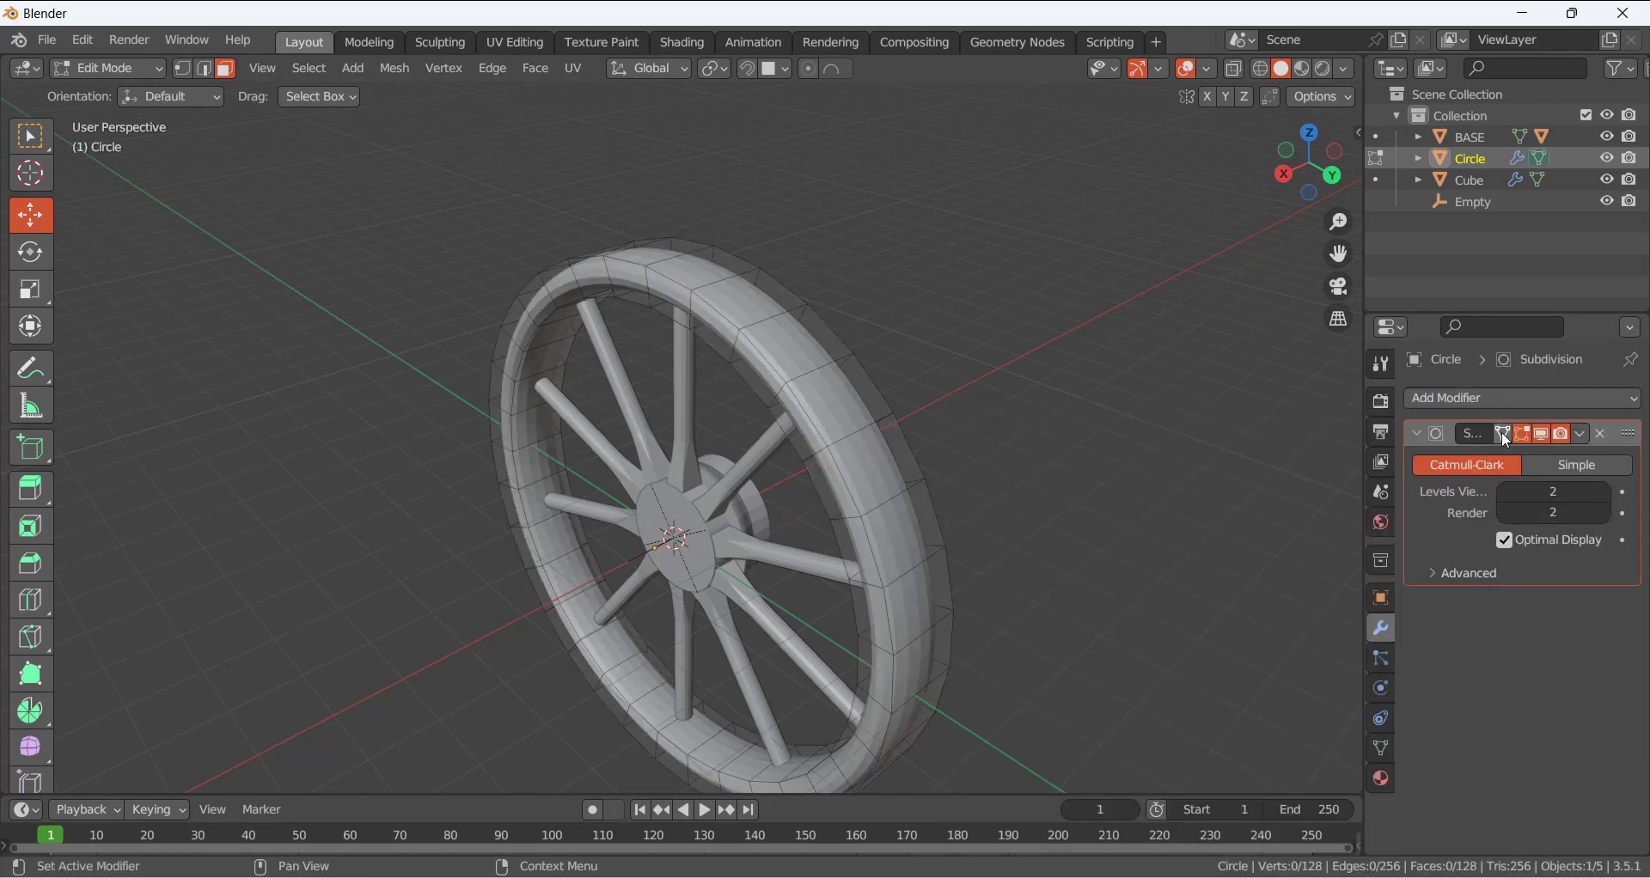
pyautogui.moveTo(752, 355); pyautogui.dragTo(732, 281, button='middle')
pyautogui.moveTo(564, 309); pyautogui.dragTo(767, 333, button='middle')
pyautogui.press('Tab')
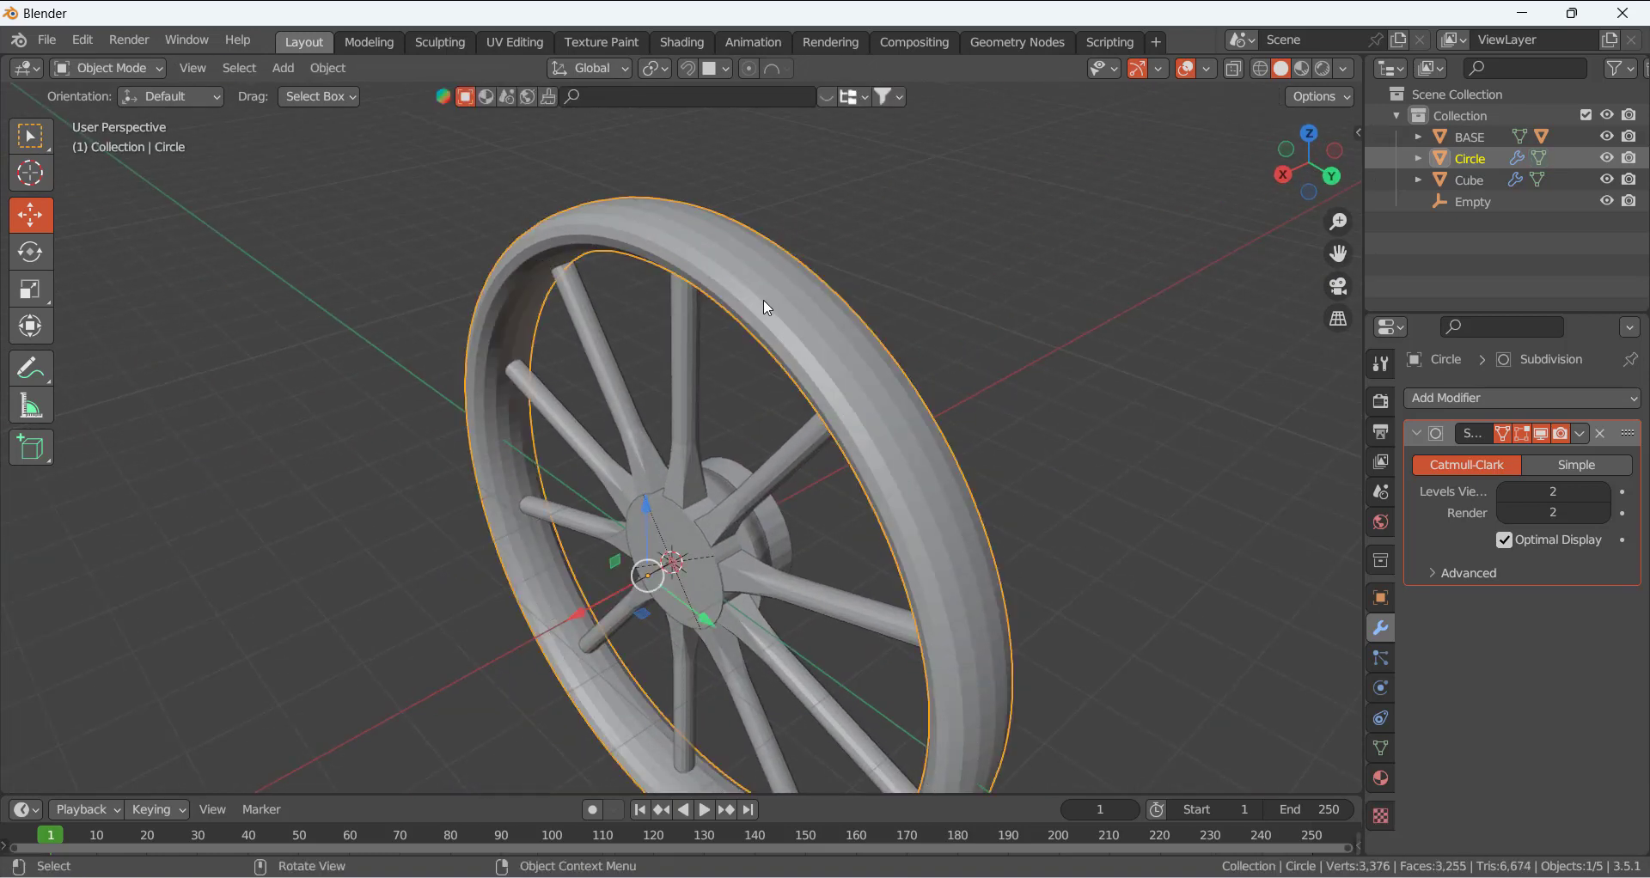
pyautogui.press('Tab')
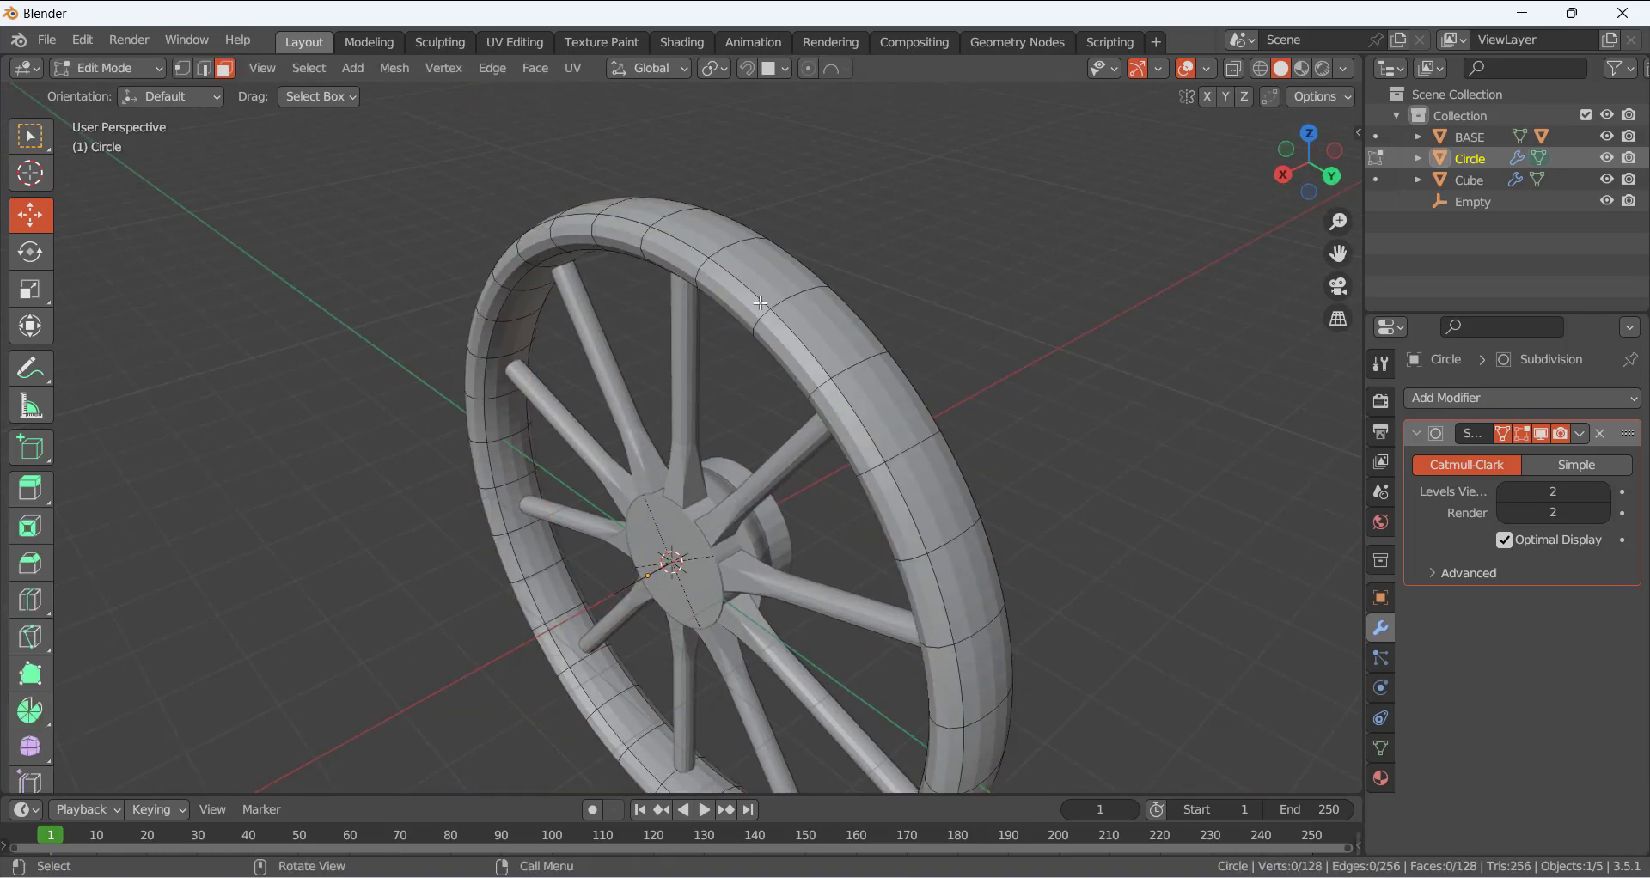
# - Hide the rim's subdivision in the viewport and crease its four circular corner edge loops by 1
pyautogui.click(1541, 433)
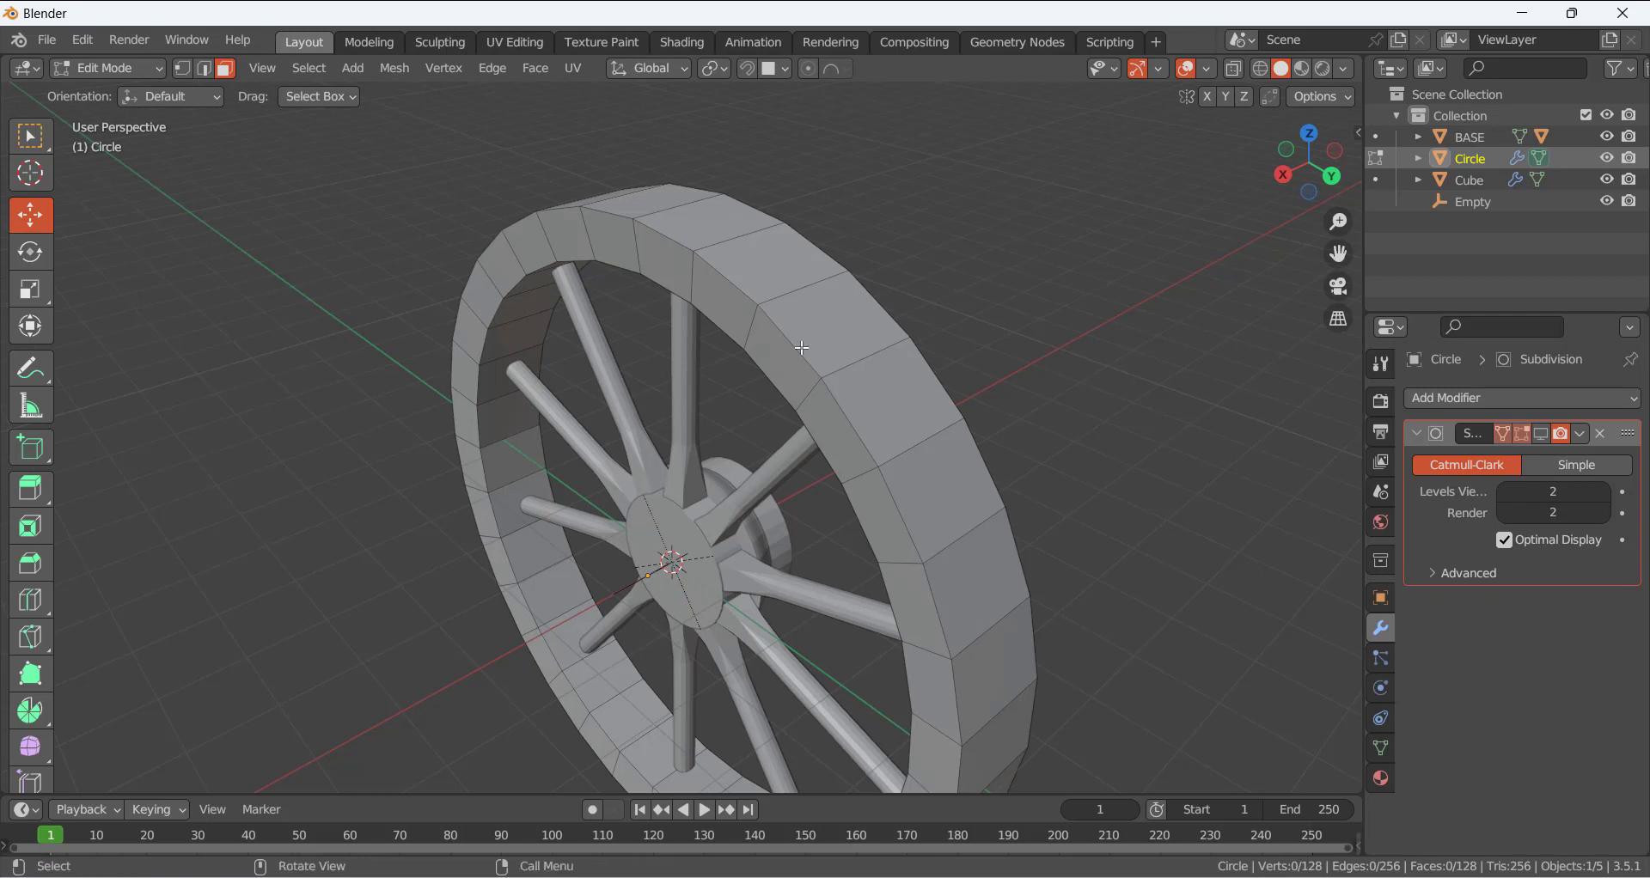
pyautogui.press('2')
pyautogui.keyDown('alt'); pyautogui.click(772, 357); pyautogui.keyUp('alt')
pyautogui.keyDown('alt'); pyautogui.keyDown('shift'); pyautogui.click(771, 381); pyautogui.keyUp('shift'); pyautogui.keyUp('alt')
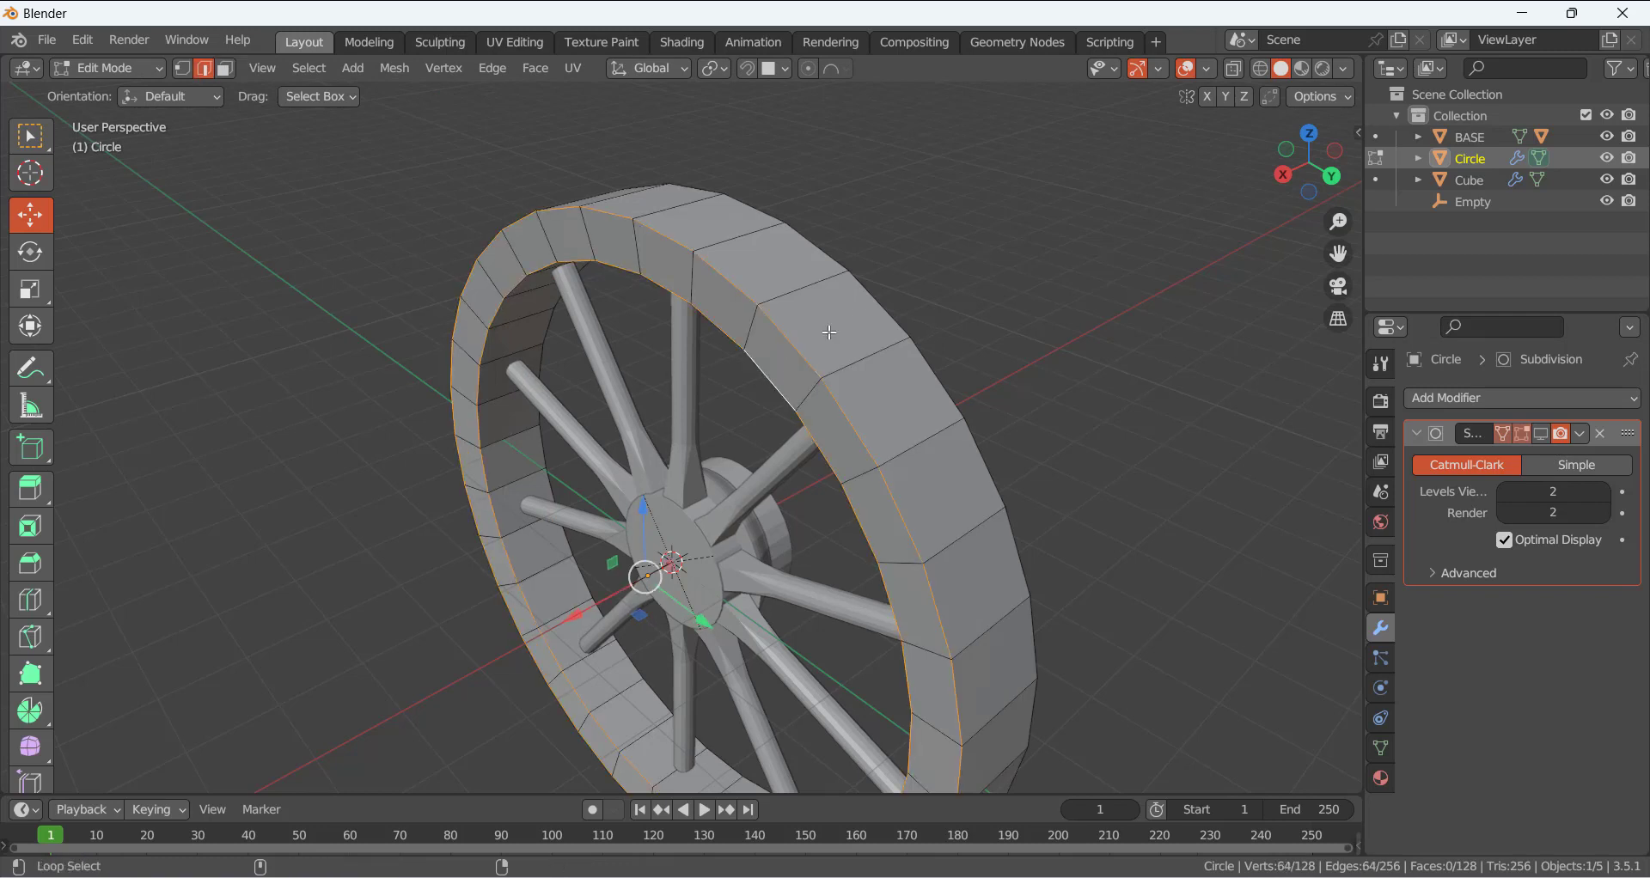
pyautogui.keyDown('alt'); pyautogui.keyDown('shift'); pyautogui.click(881, 303); pyautogui.keyUp('shift'); pyautogui.keyUp('alt')
pyautogui.moveTo(881, 303)
pyautogui.mouseDown(button='middle')
pyautogui.moveTo(757, 288)
pyautogui.moveTo(877, 288)
pyautogui.mouseUp(button='middle')
pyautogui.keyDown('alt'); pyautogui.keyDown('shift'); pyautogui.click(756, 273); pyautogui.keyUp('shift'); pyautogui.keyUp('alt')
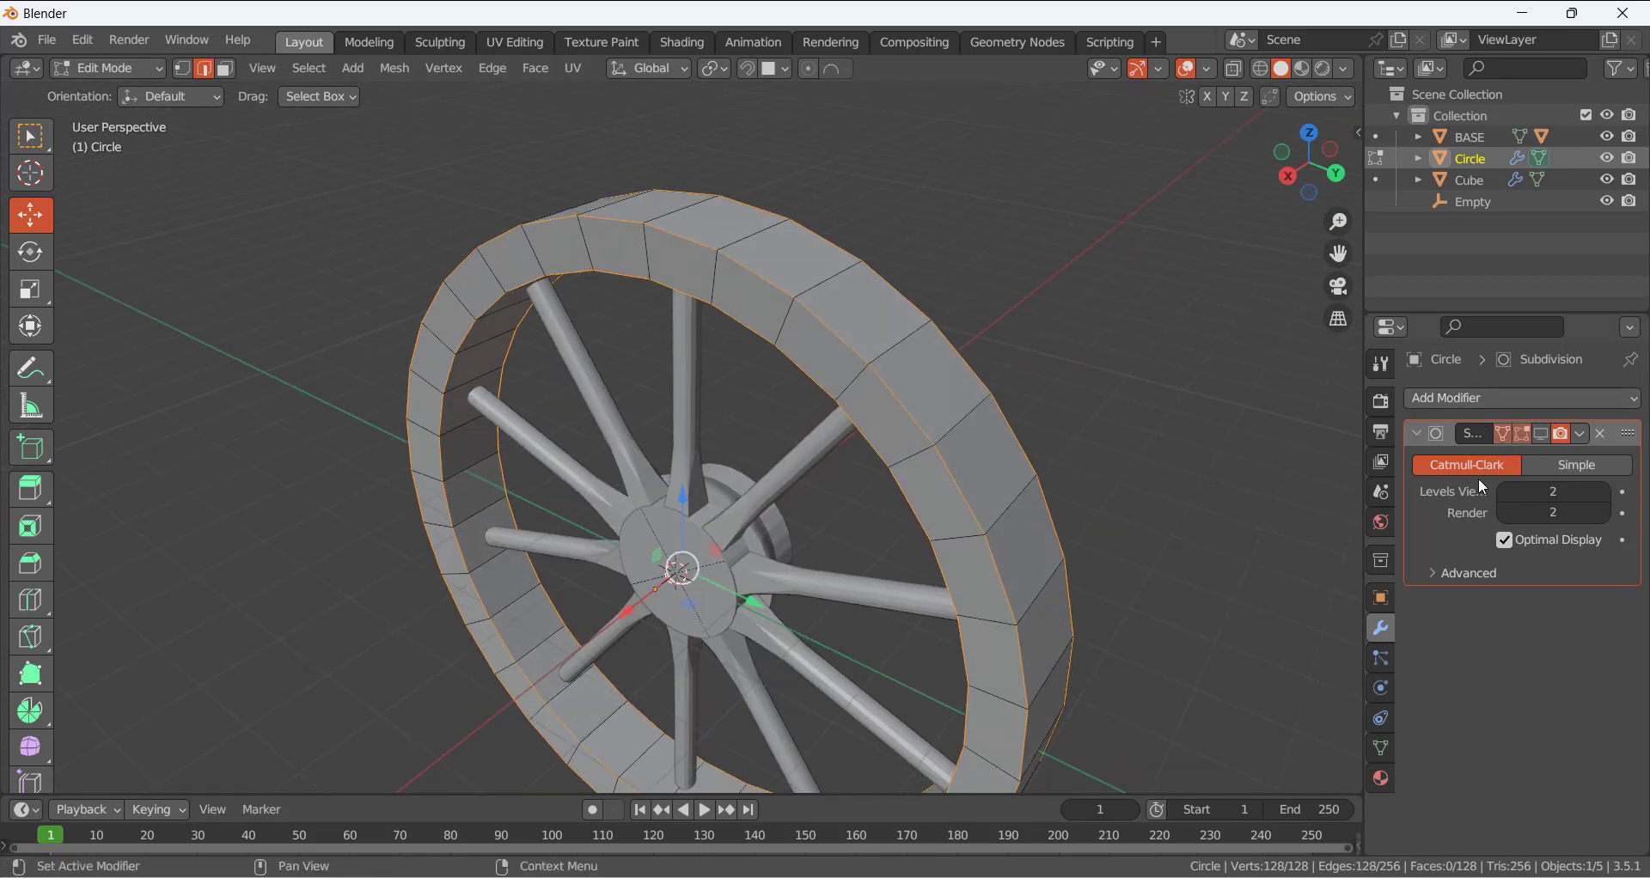
pyautogui.rightClick(632, 126)
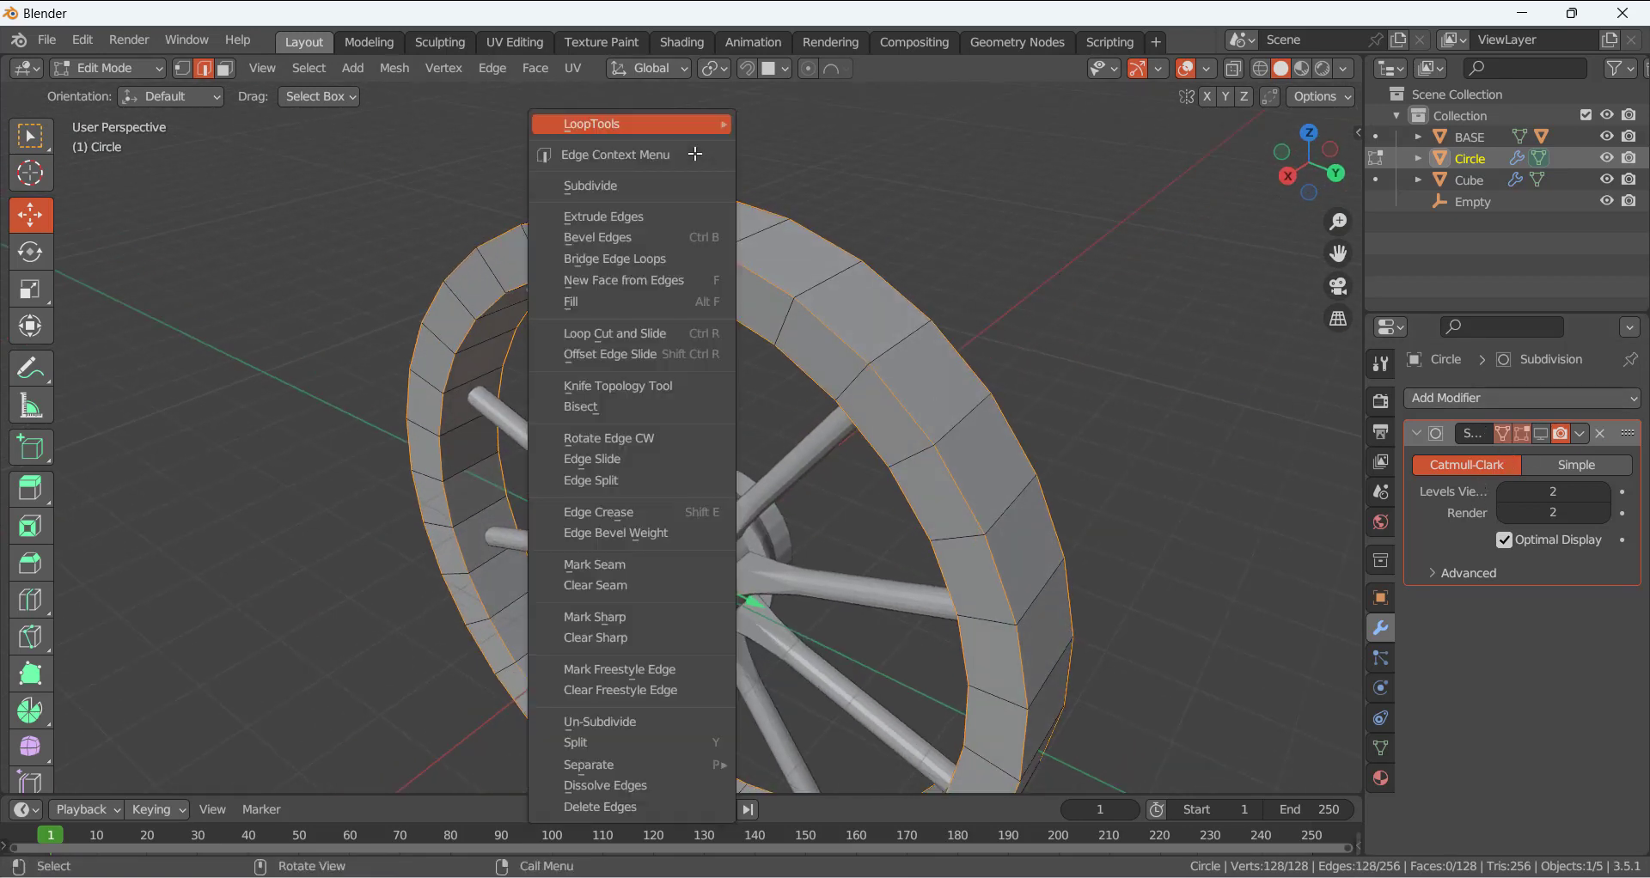
pyautogui.click(643, 513)
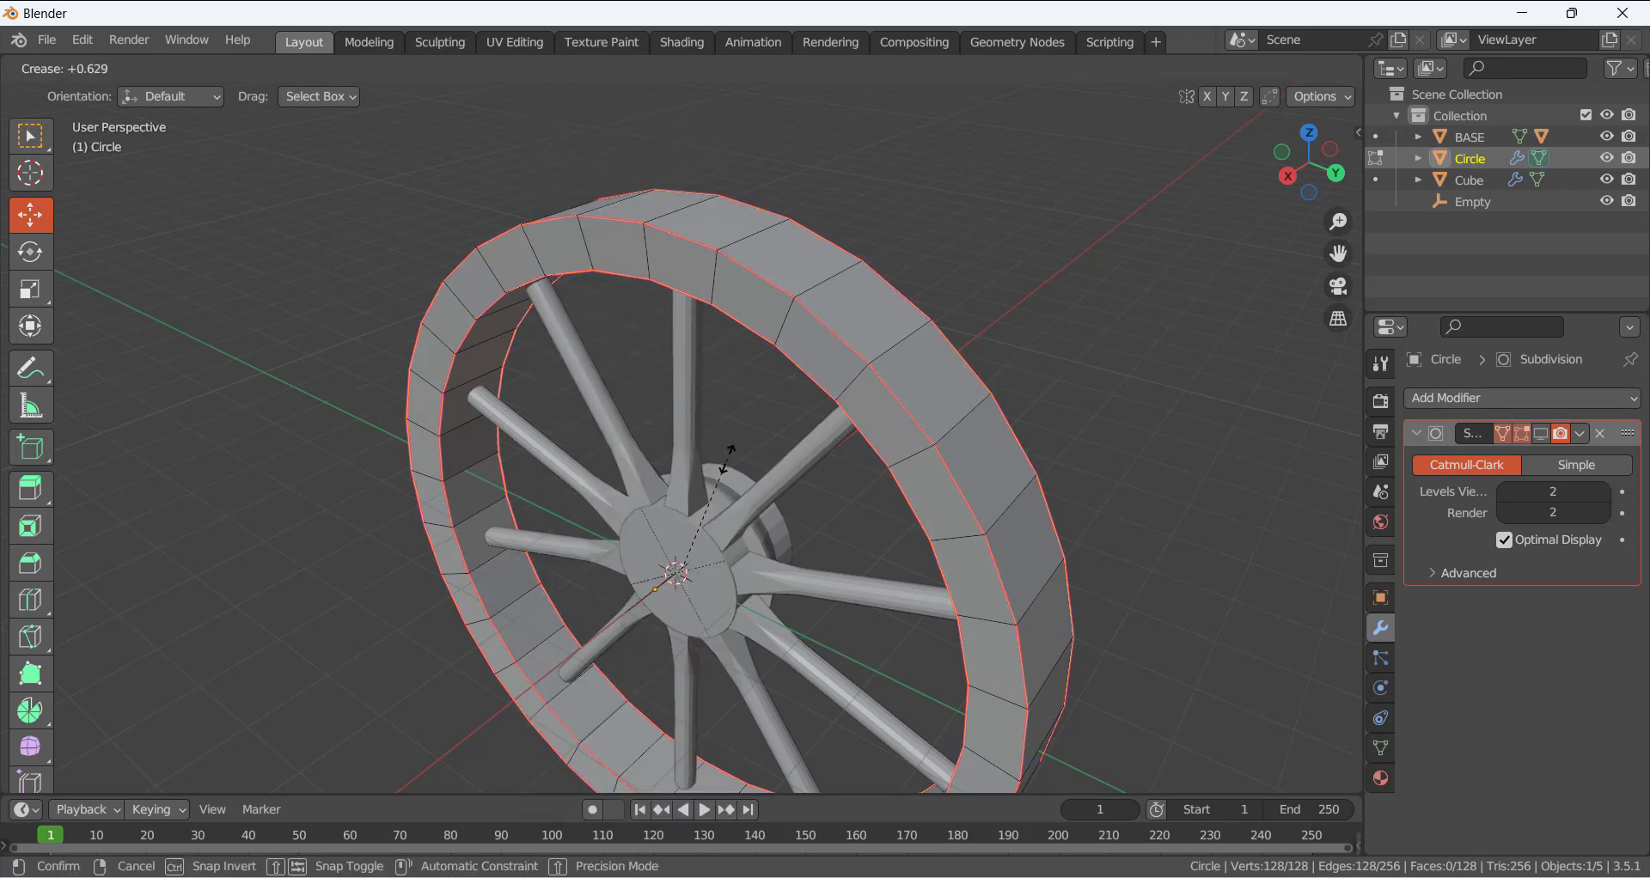
pyautogui.press('1')
pyautogui.press('Return')
# - Show the rim's subdivision in the viewport again and lower the edge crease factor to about 0.354
pyautogui.click(1541, 434)
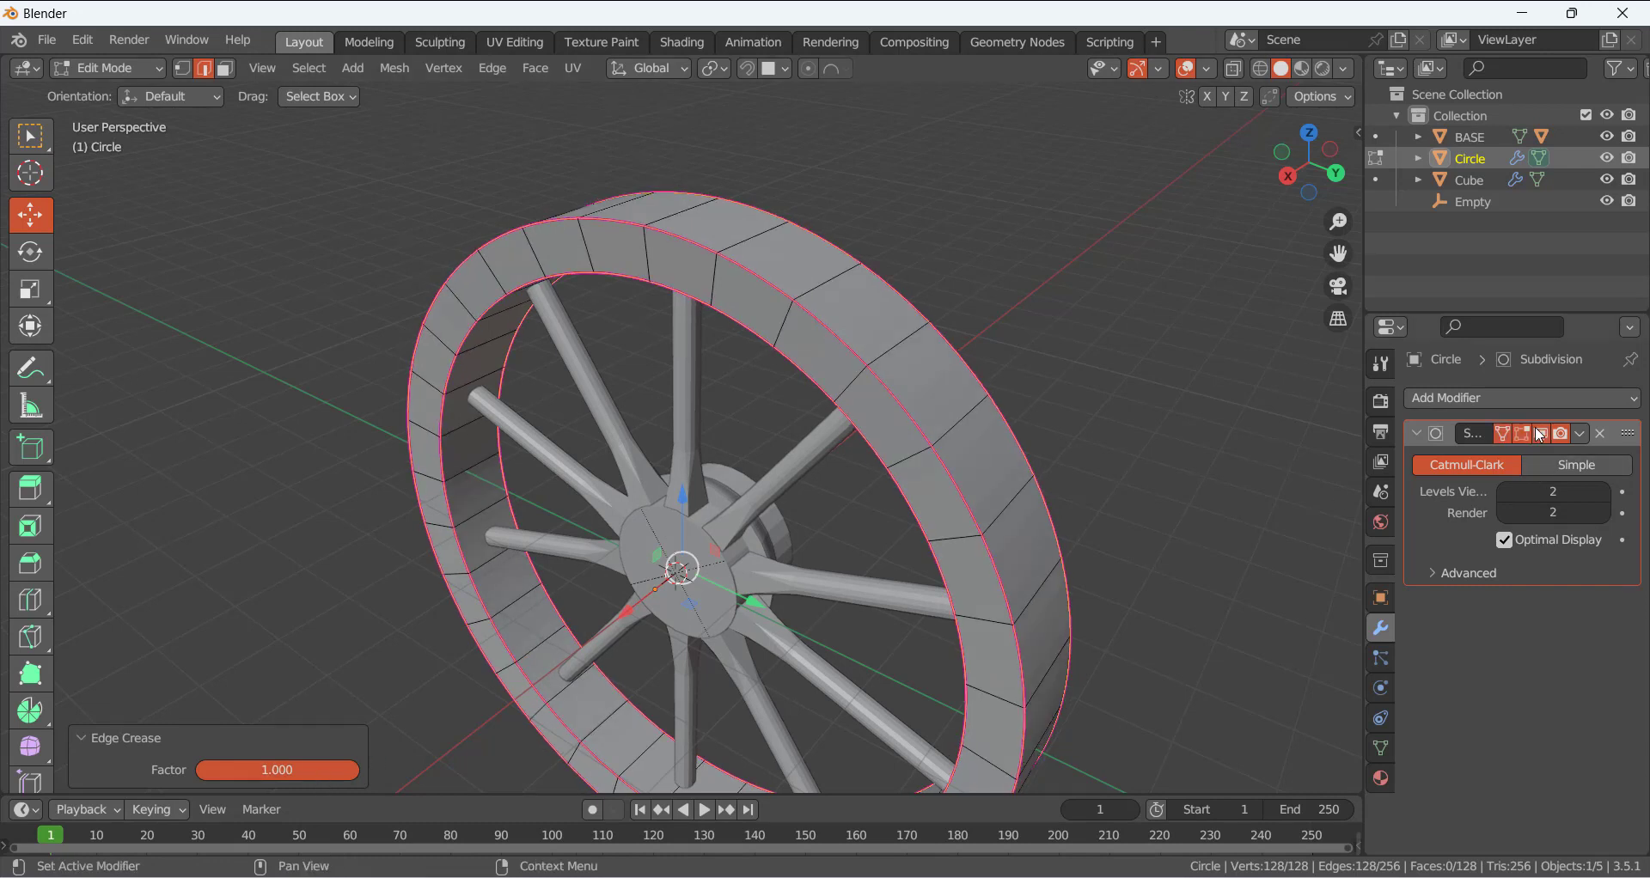
pyautogui.moveTo(343, 771); pyautogui.dragTo(283, 771)
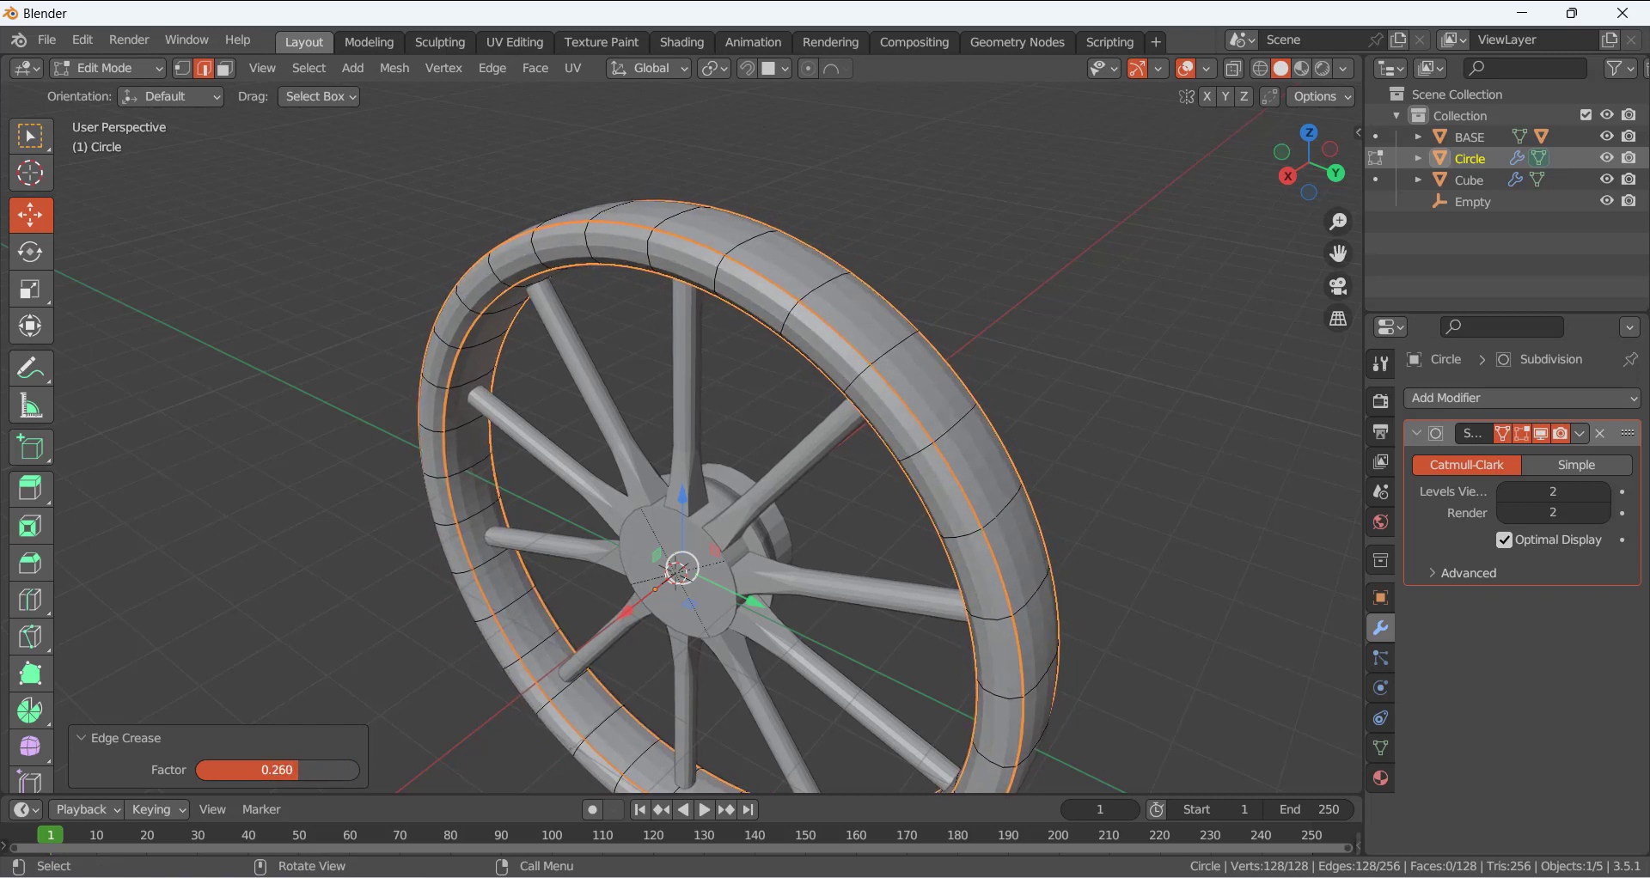
pyautogui.moveTo(283, 771)
pyautogui.mouseDown()
pyautogui.moveTo(344, 771)
pyautogui.moveTo(291, 771)
pyautogui.mouseUp()
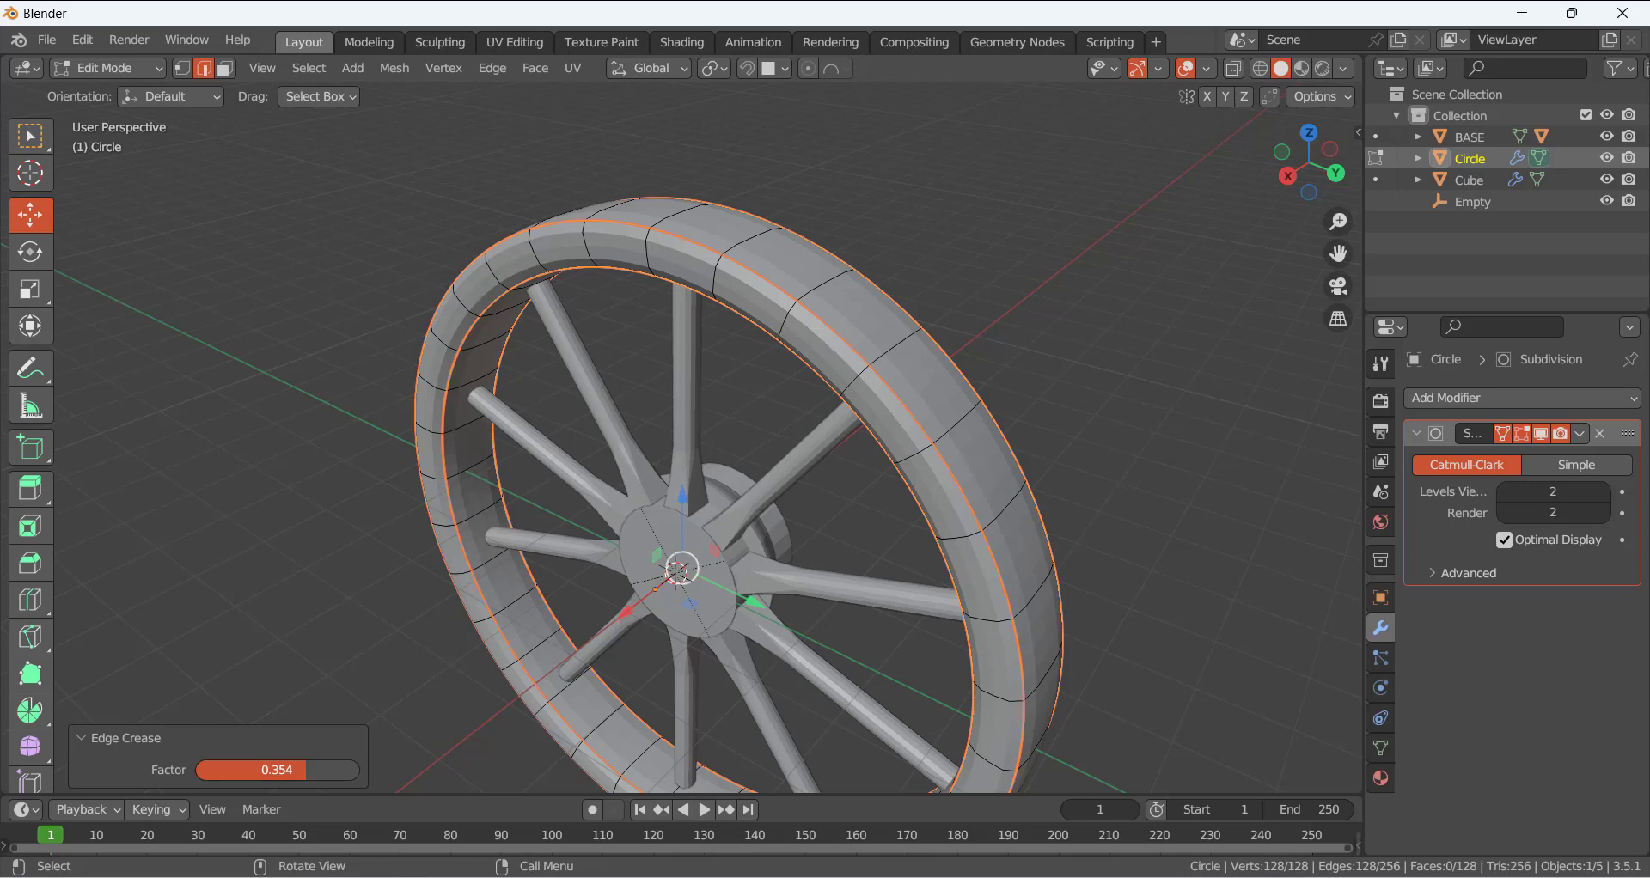
pyautogui.click(322, 391)
# - Return the rim to Object Mode and shade it smooth
pyautogui.moveTo(353, 368); pyautogui.dragTo(509, 359, button='middle')
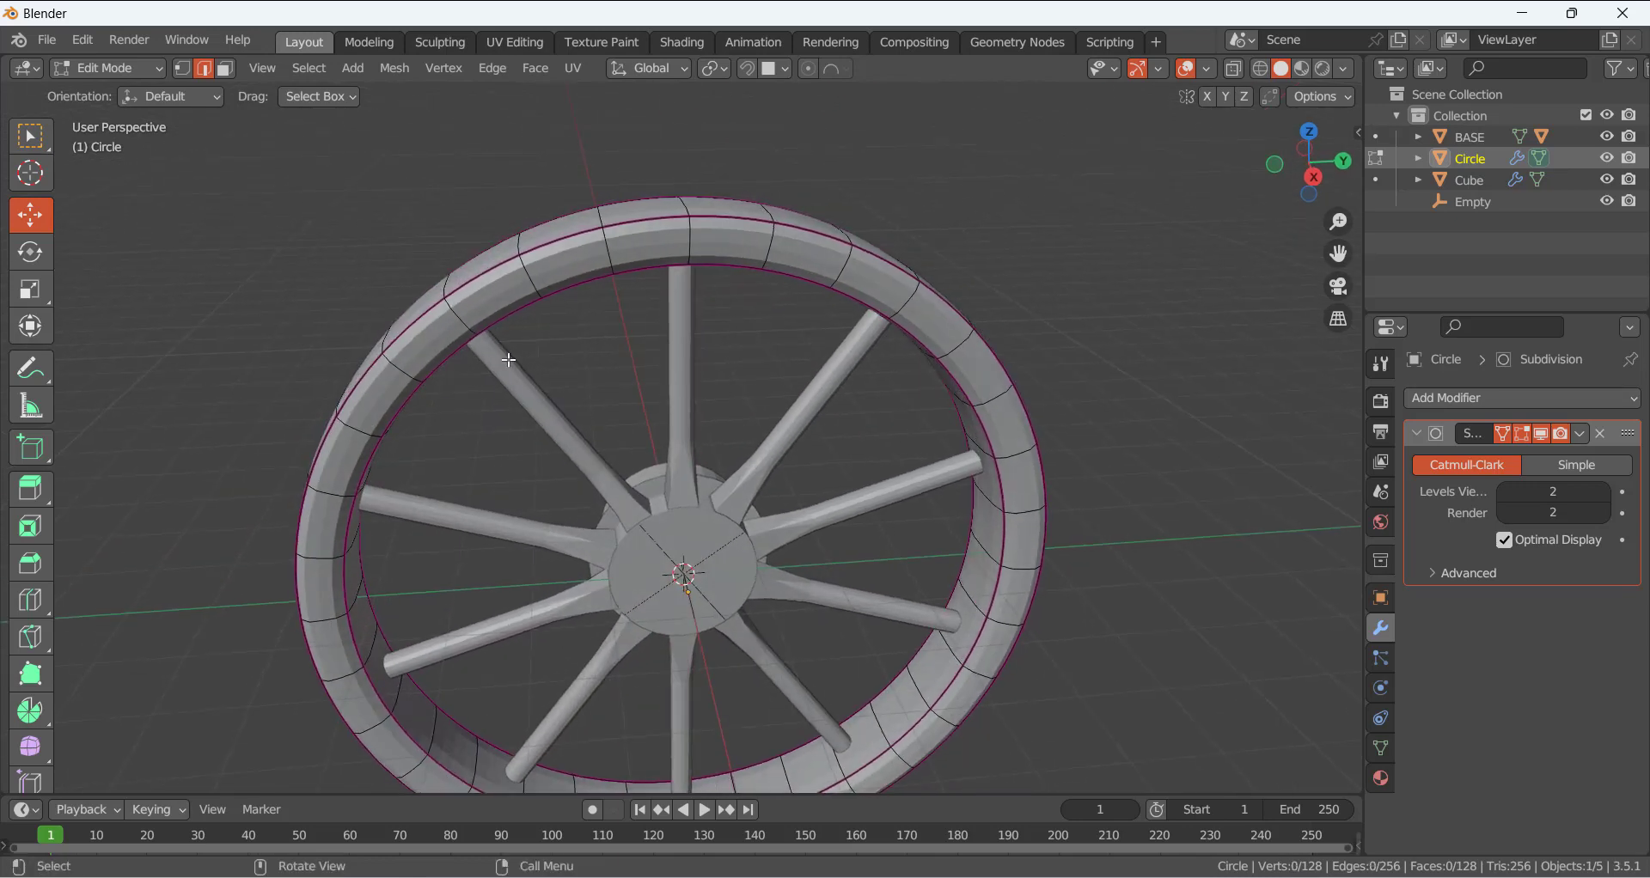
pyautogui.press('Tab')
pyautogui.rightClick(499, 298)
pyautogui.click(453, 199)
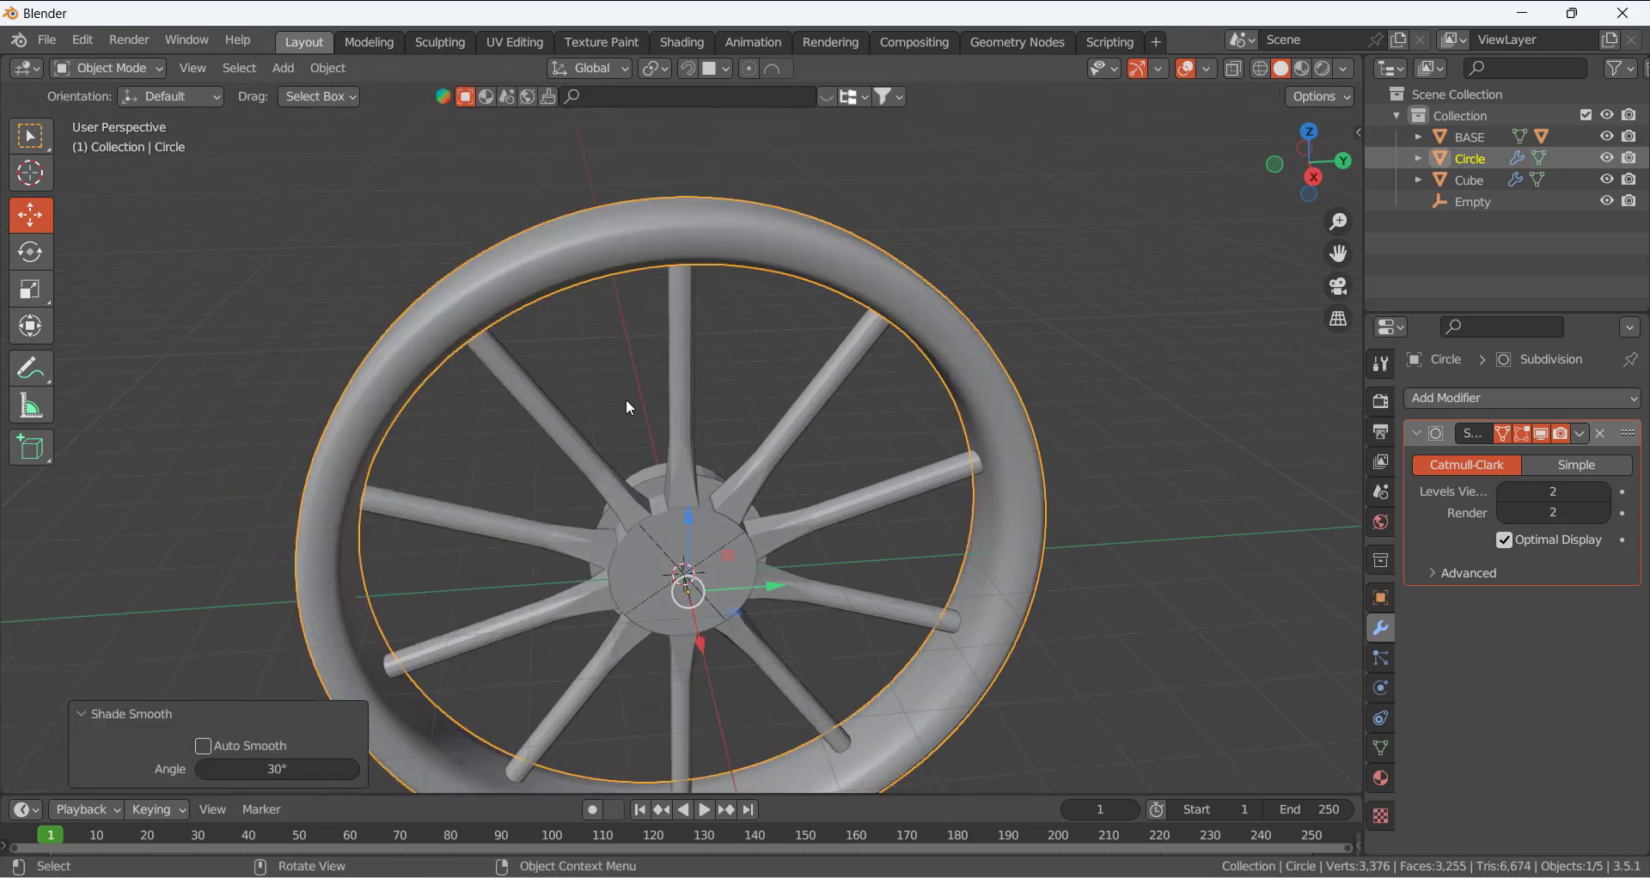
# - Add one loop cut around the upright spoke of the array and slide it close to the outer end
pyautogui.moveTo(625, 399); pyautogui.dragTo(561, 389, button='middle')
pyautogui.click(567, 389)
pyautogui.press('Tab')
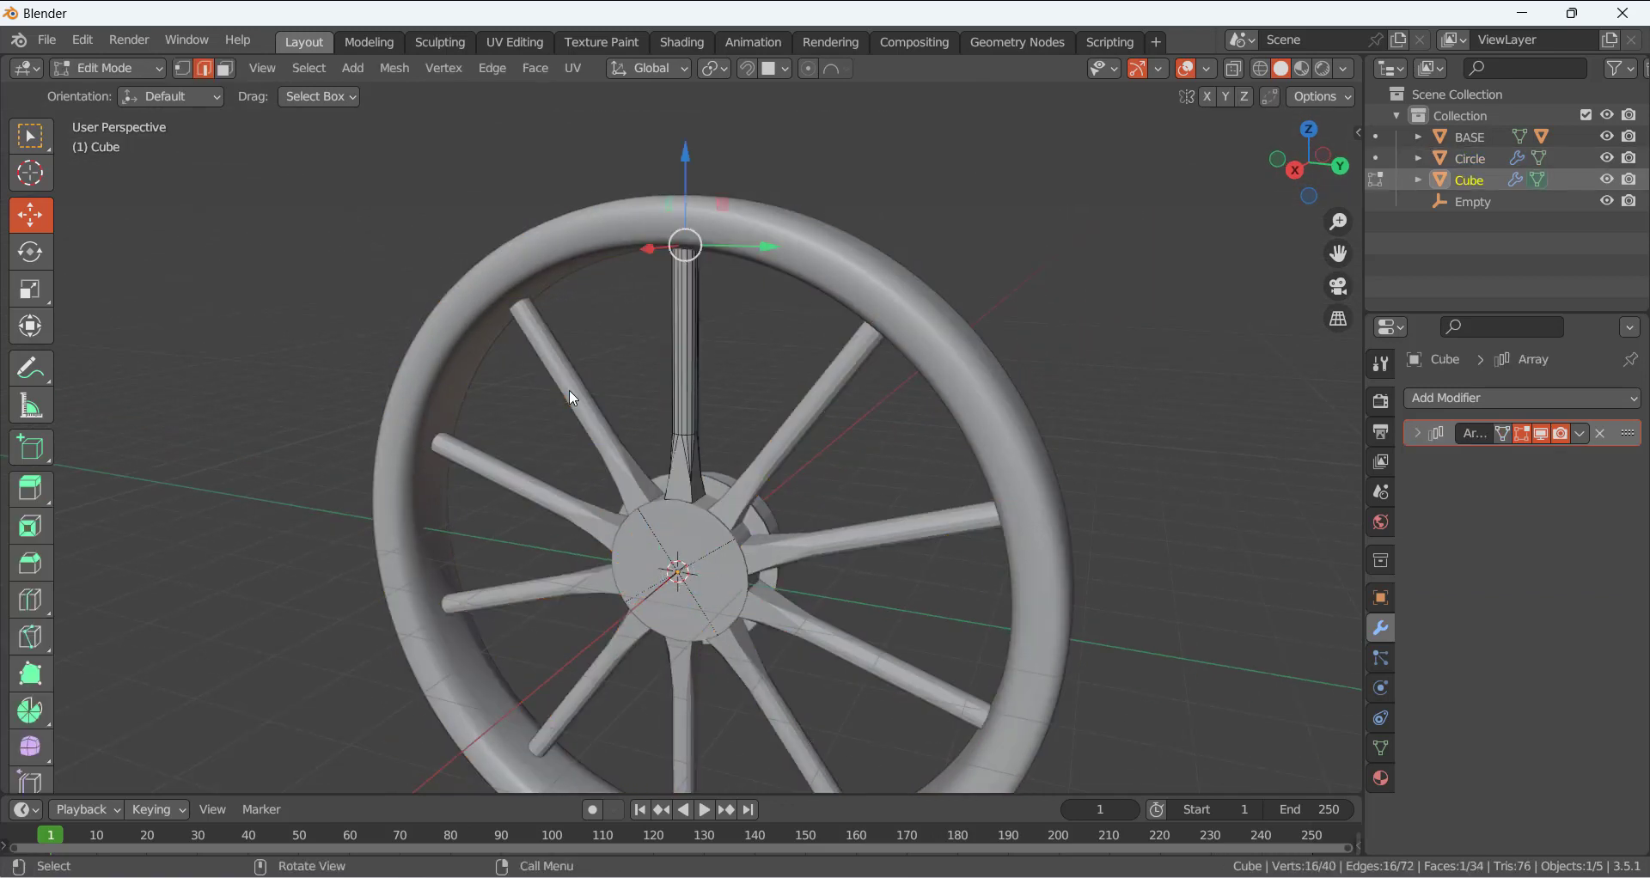
pyautogui.scroll(2, 618, 351)
pyautogui.hotkey('ctrl', 'r')
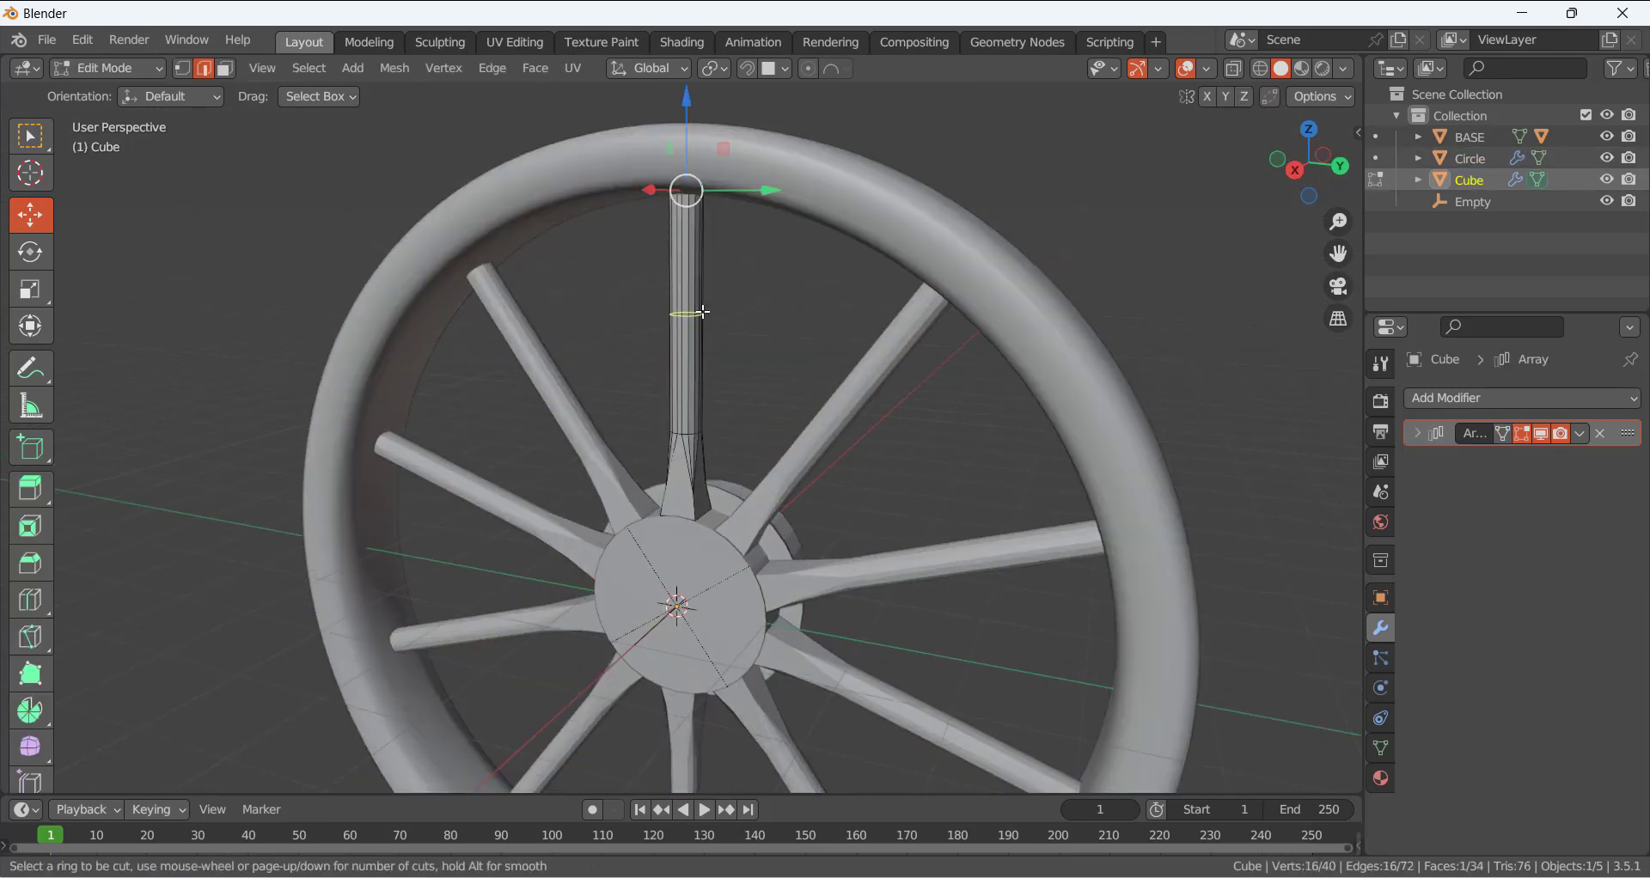
pyautogui.click(704, 313)
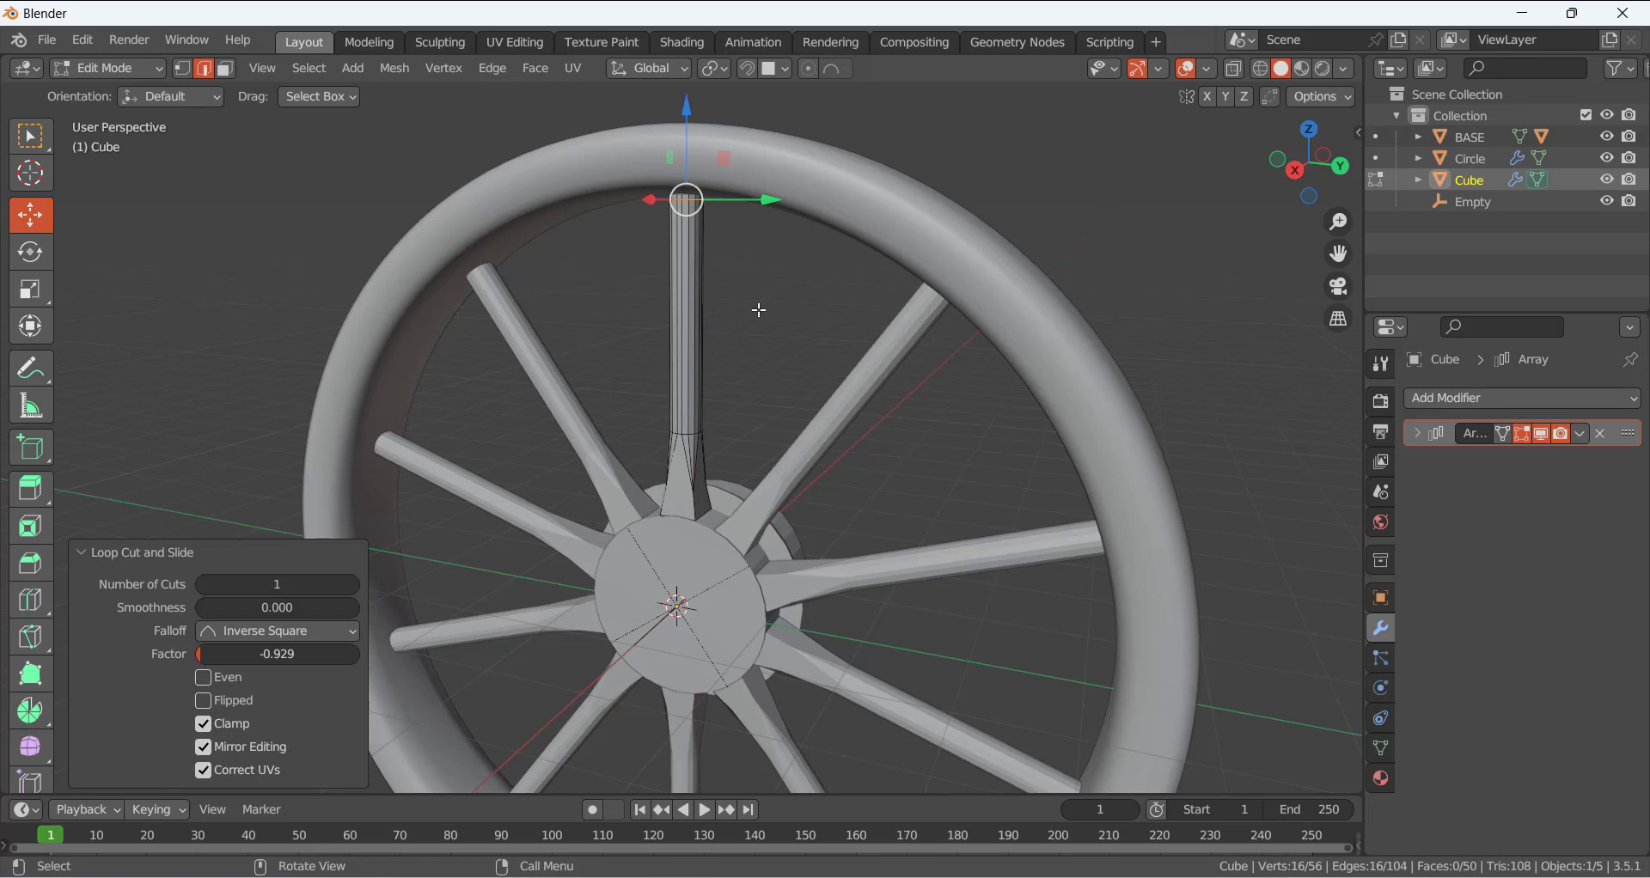
# - Shade the spokes smooth with Auto Smooth enabled at 30°
pyautogui.press('Tab')
pyautogui.rightClick(684, 313)
pyautogui.click(684, 313)
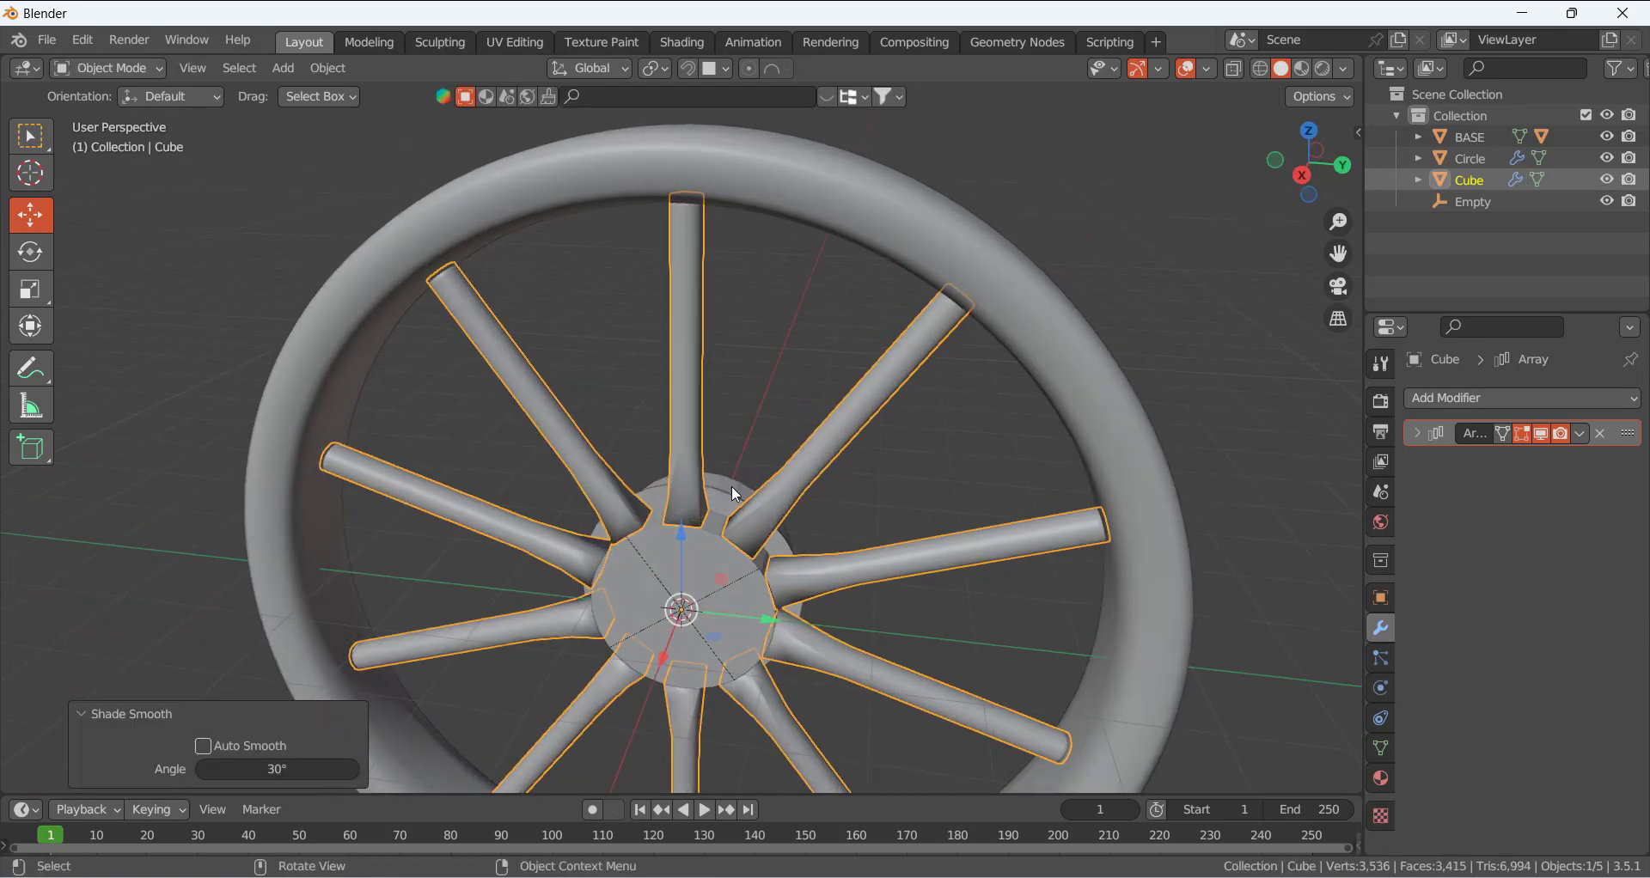
pyautogui.click(247, 747)
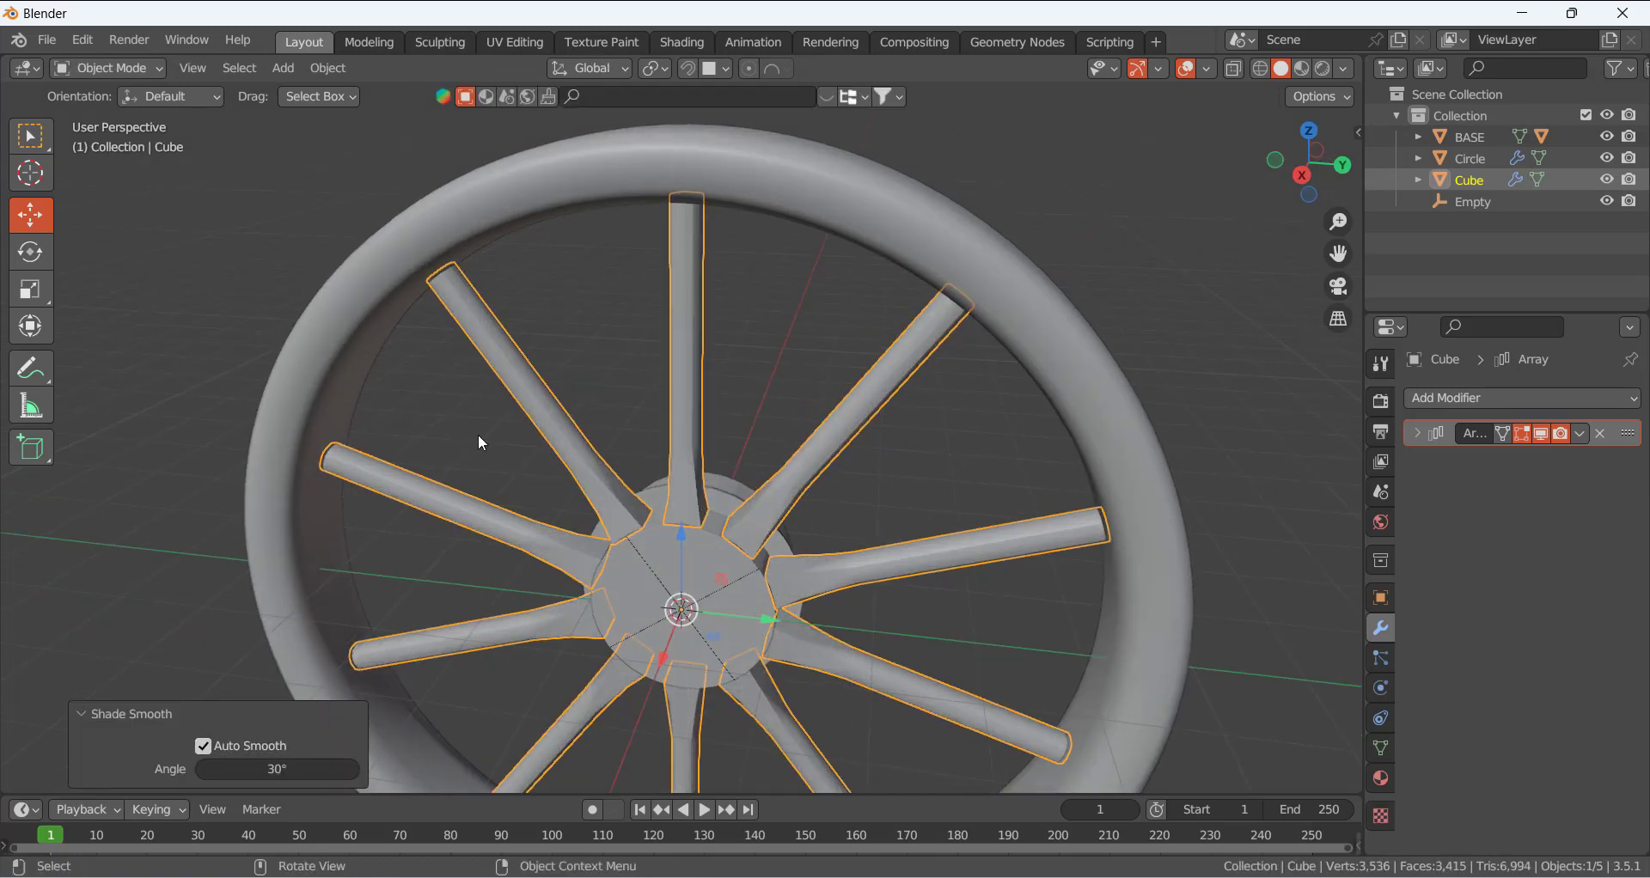
pyautogui.click(503, 454)
# - Shade the BASE hub smooth with Auto Smooth enabled at 30°
pyautogui.click(655, 564)
pyautogui.rightClick(655, 564)
pyautogui.click(602, 412)
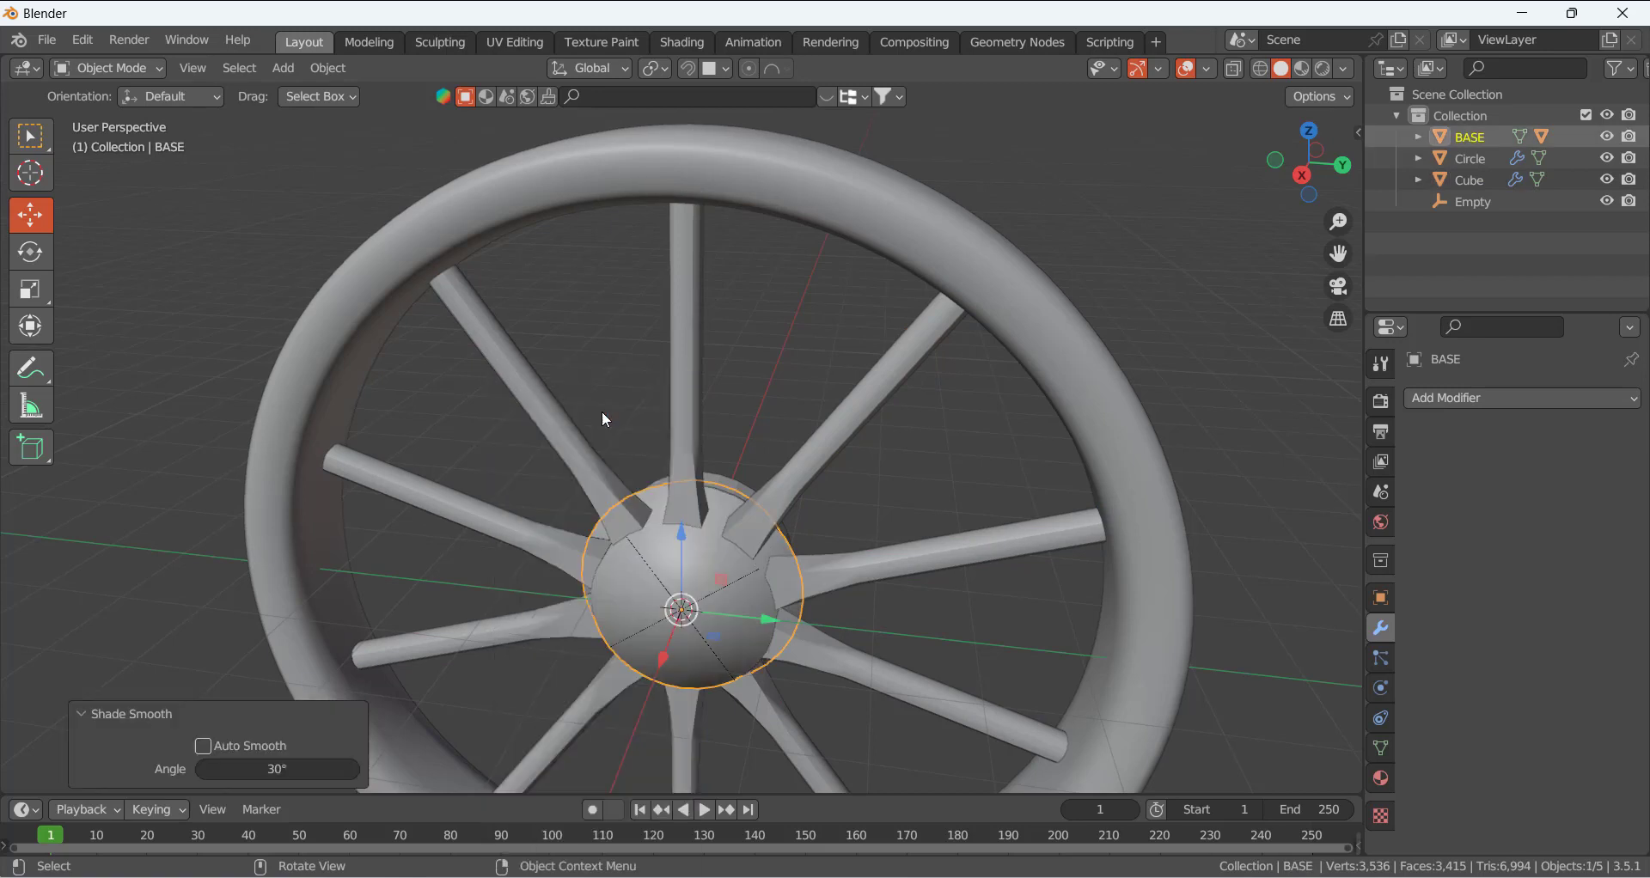
pyautogui.click(203, 746)
pyautogui.scroll(-4, 616, 549)
pyautogui.moveTo(615, 549); pyautogui.dragTo(911, 605, button='middle')
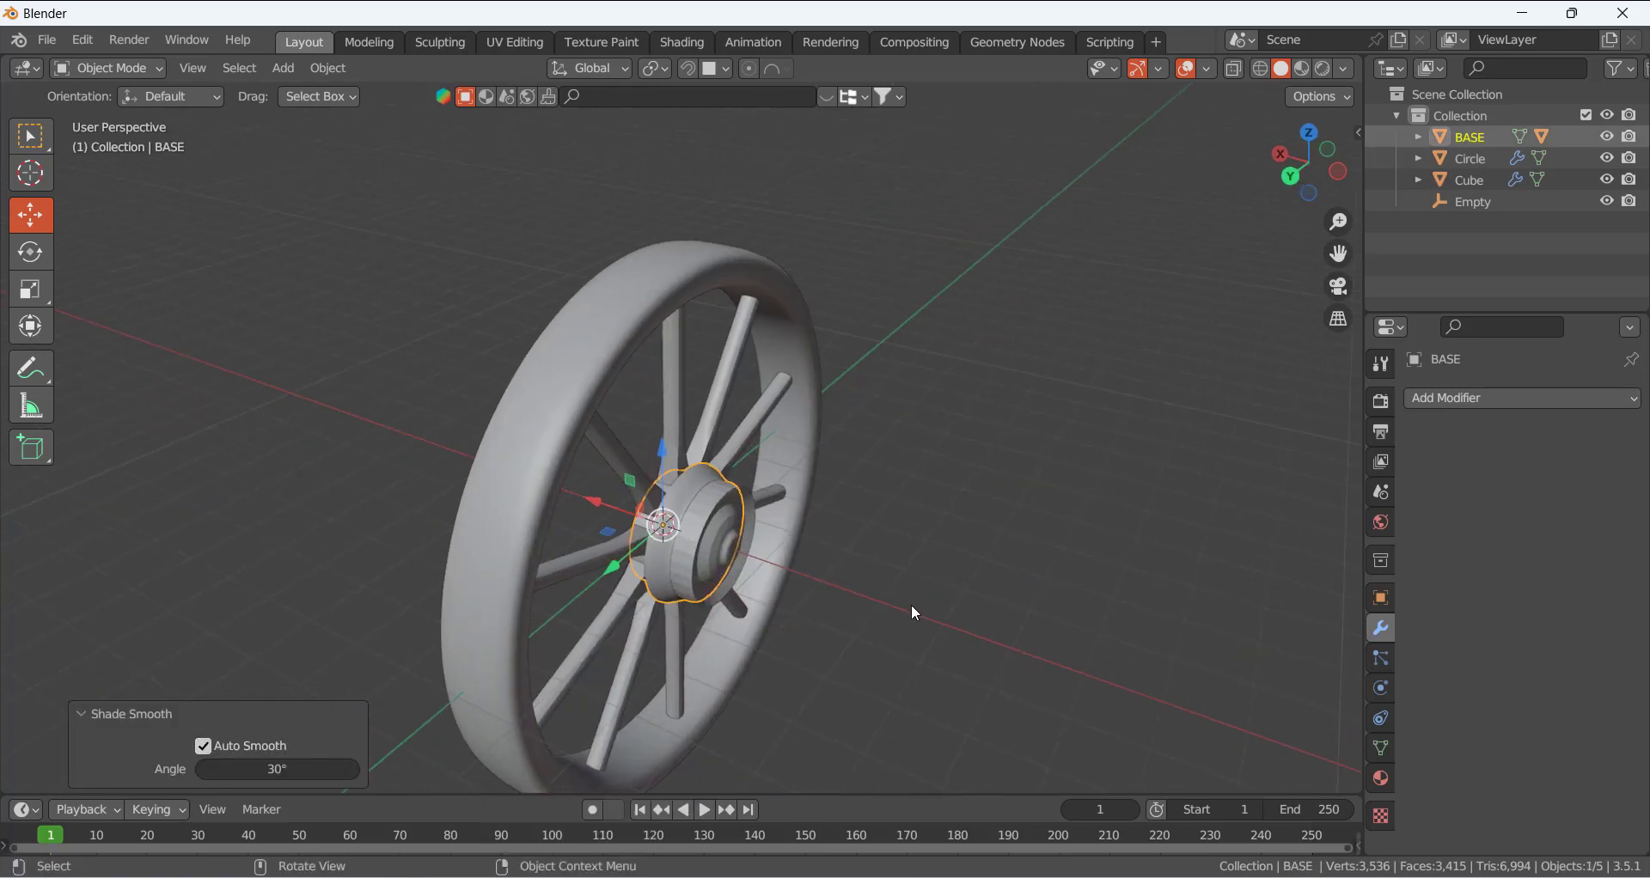
# - Shade the stepped RING object on the hub smooth with Auto Smooth enabled
pyautogui.scroll(3, 911, 605)
pyautogui.click(735, 529)
pyautogui.rightClick(671, 402)
pyautogui.click(671, 412)
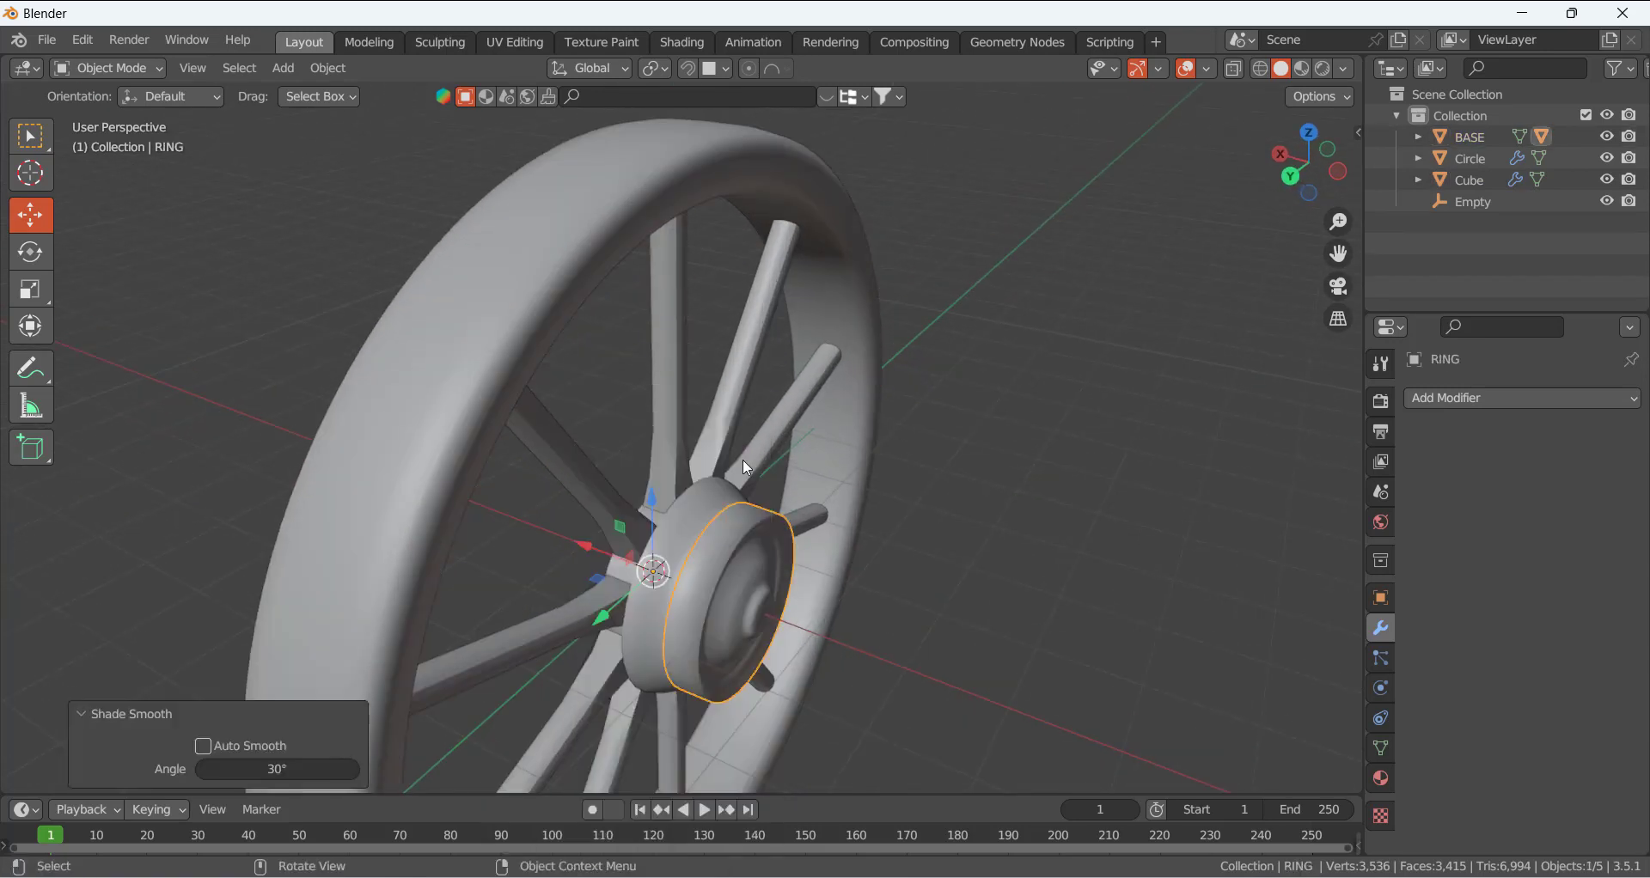
pyautogui.click(241, 746)
pyautogui.scroll(-3, 885, 533)
pyautogui.moveTo(885, 533); pyautogui.dragTo(1023, 519, button='middle')
pyautogui.click(1023, 519)
# - Select the rim's full outer band of faces in Edit Mode and duplicate it in place
pyautogui.scroll(-1, 838, 471)
pyautogui.moveTo(774, 451); pyautogui.dragTo(730, 546, button='middle')
pyautogui.scroll(3, 701, 479)
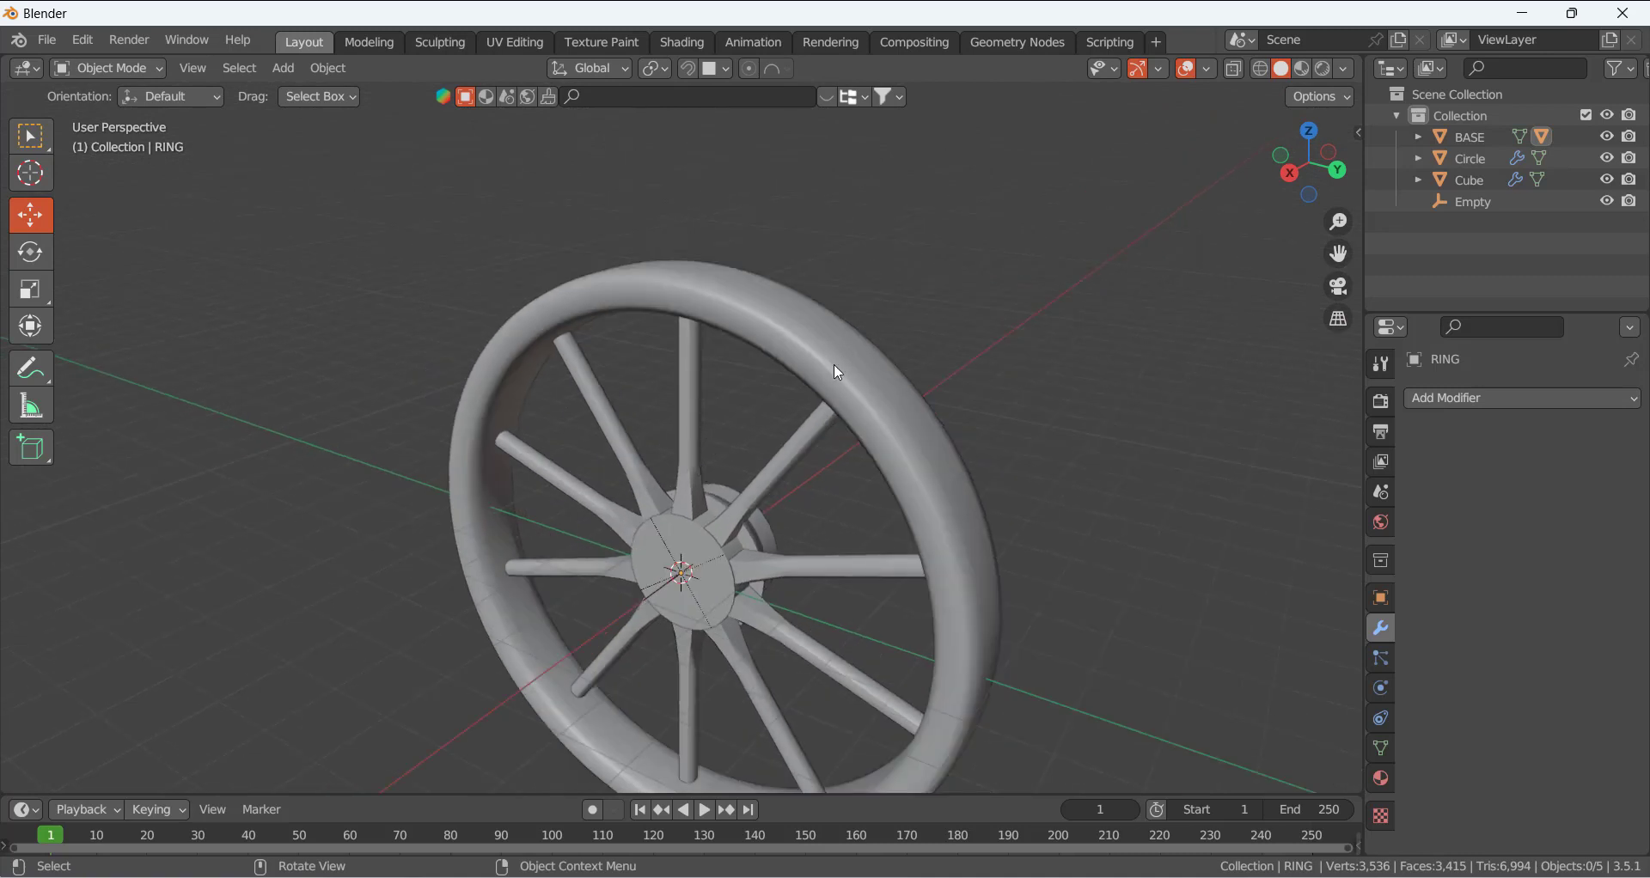
pyautogui.moveTo(840, 372); pyautogui.dragTo(539, 374, button='middle')
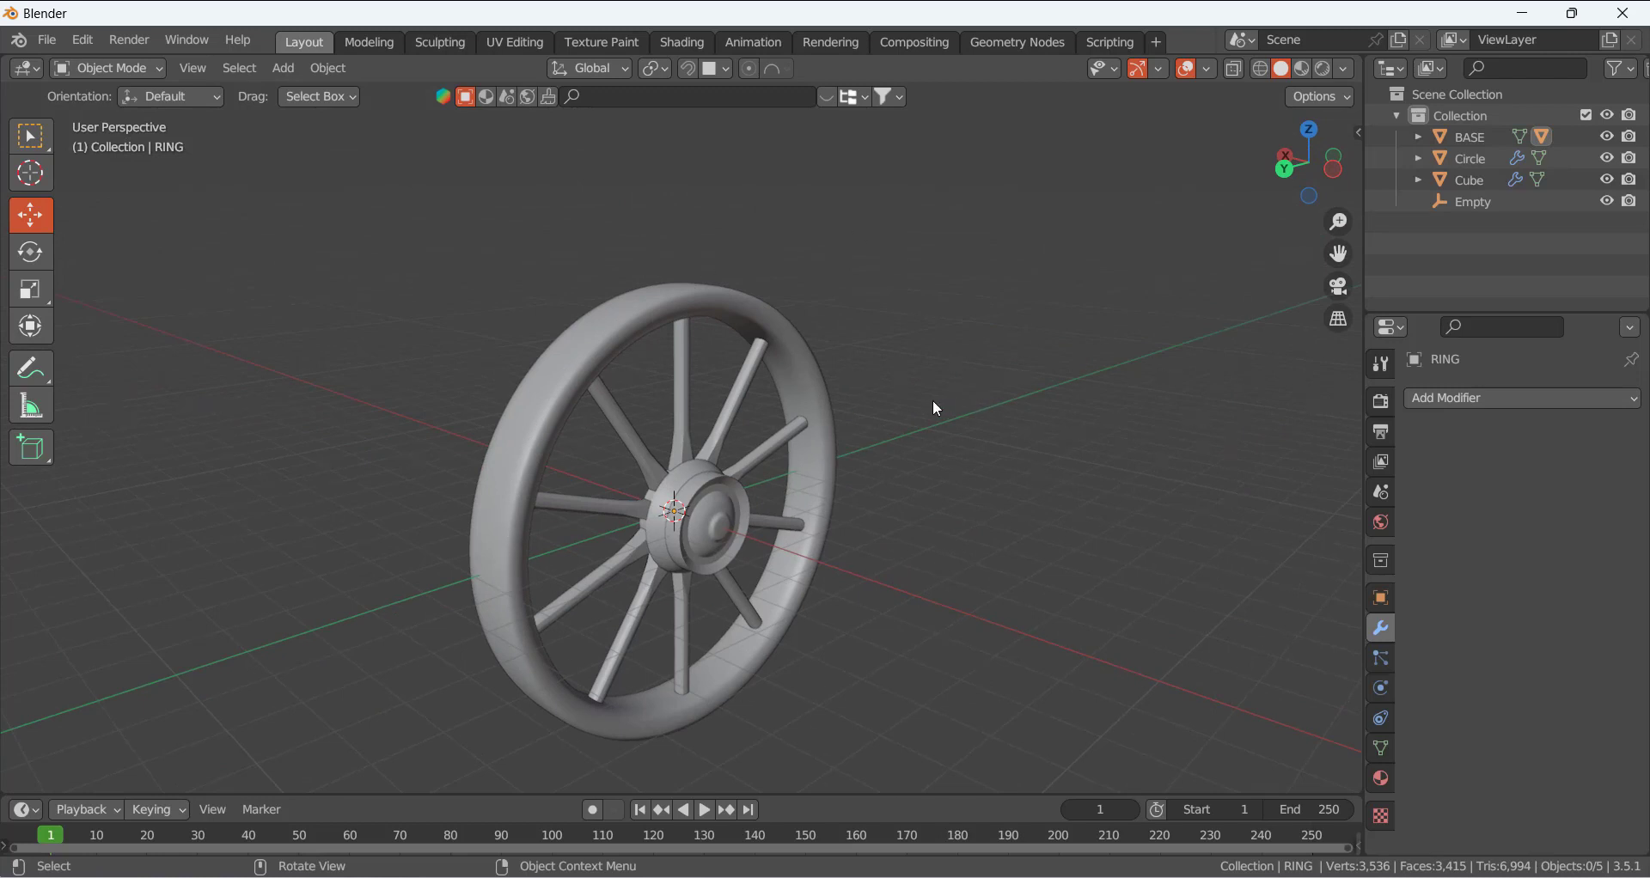
pyautogui.click(599, 375)
pyautogui.press('Tab')
pyautogui.moveTo(531, 364); pyautogui.dragTo(572, 387, button='middle')
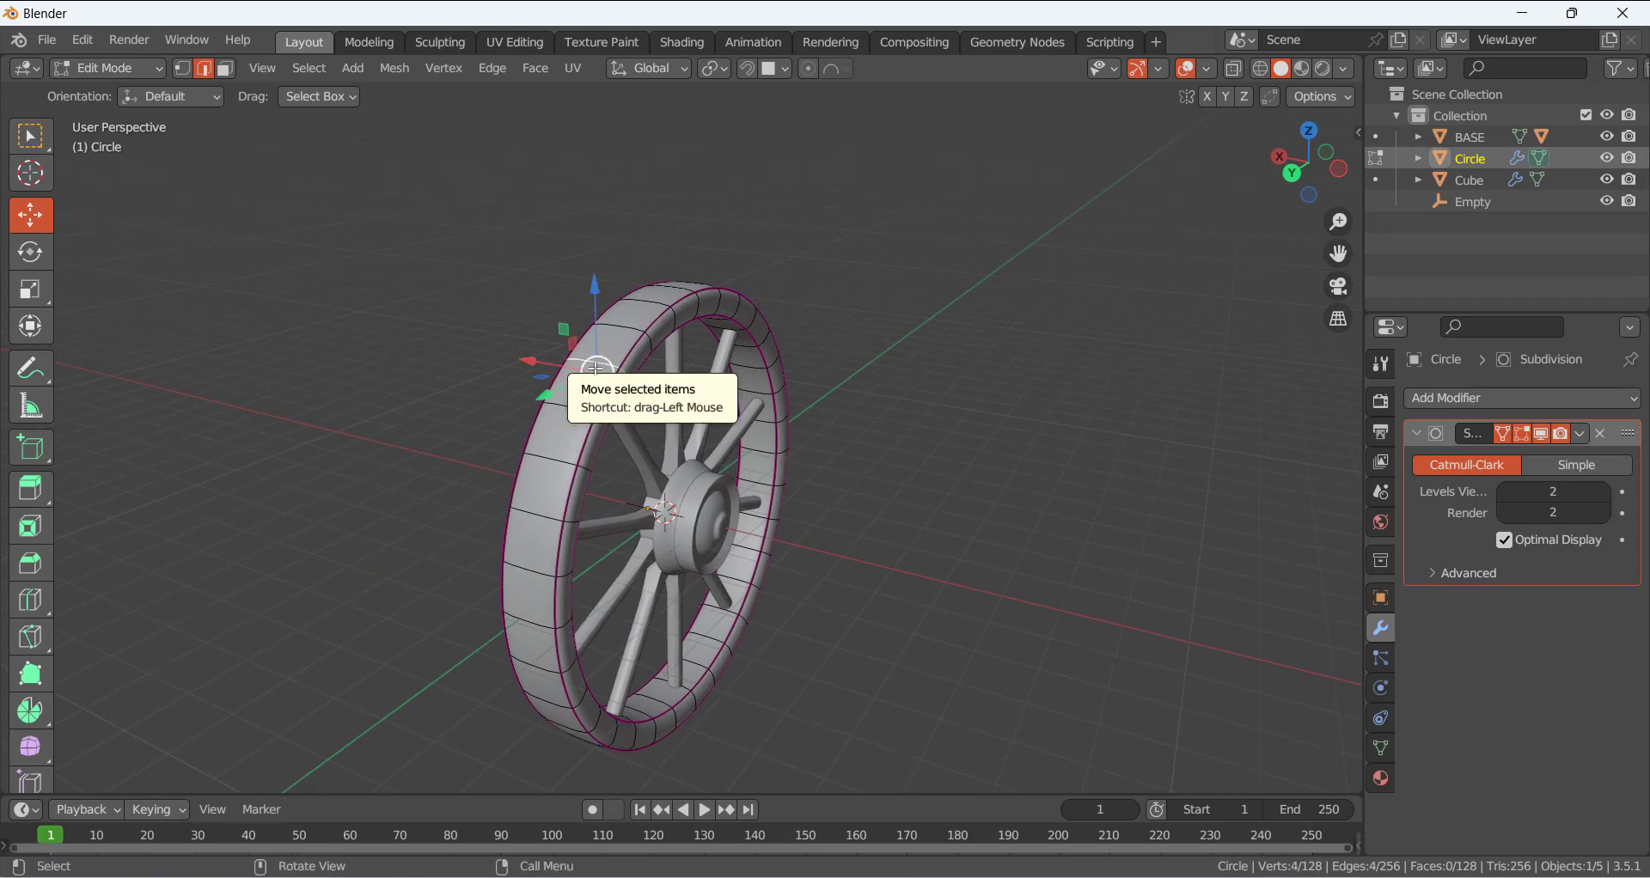
pyautogui.press('3')
pyautogui.keyDown('alt'); pyautogui.click(593, 366); pyautogui.keyUp('alt')
pyautogui.moveTo(593, 365); pyautogui.dragTo(691, 430, button='middle')
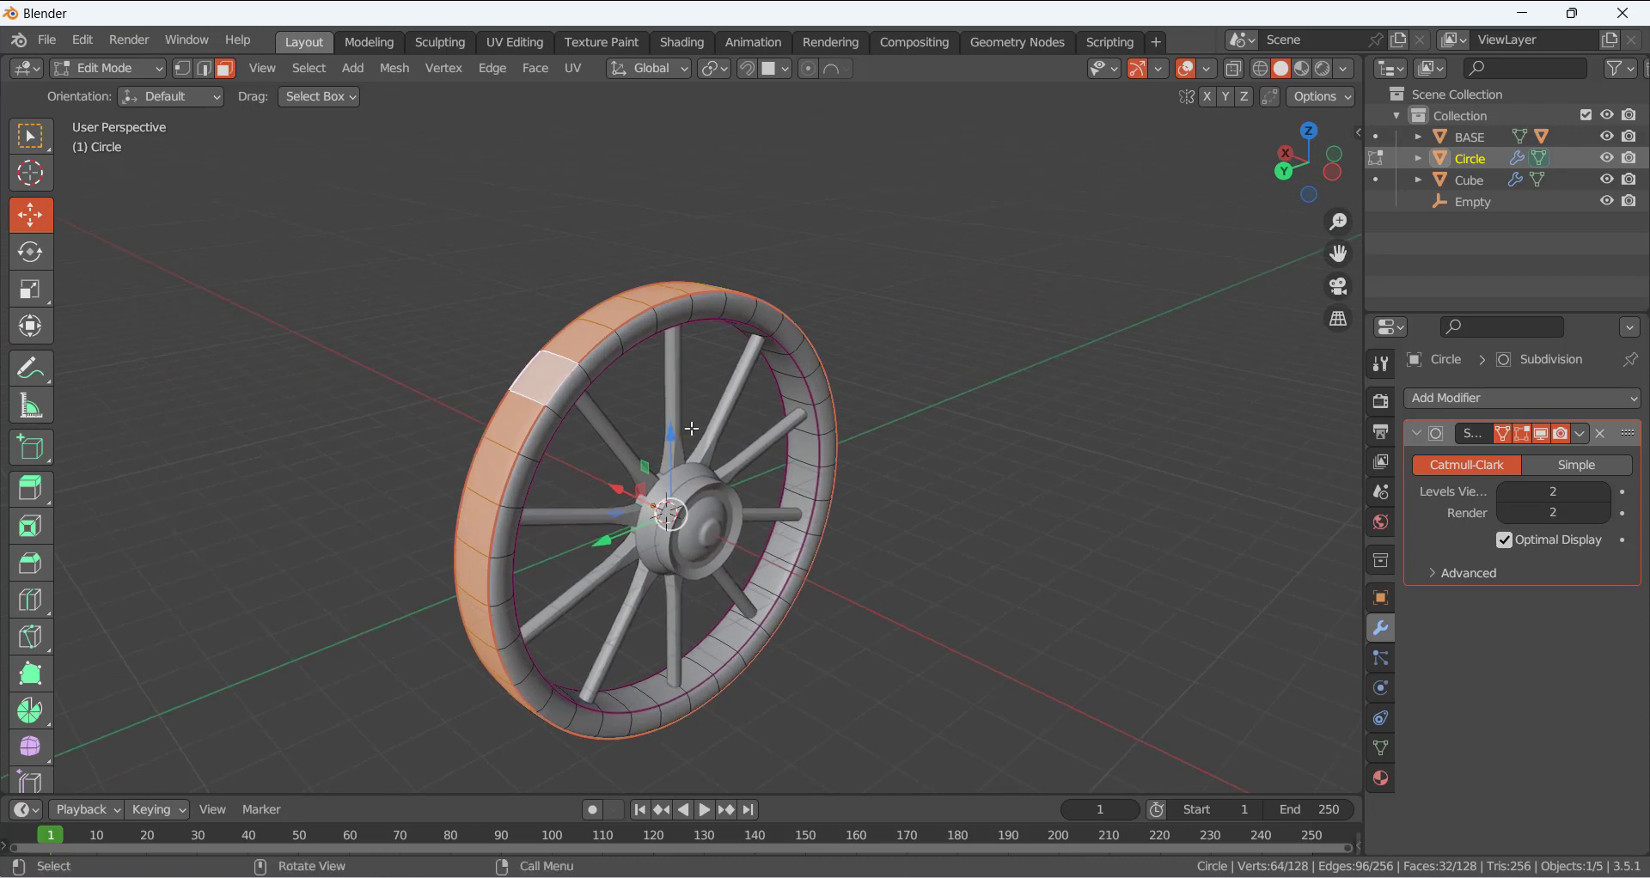
pyautogui.hotkey('shift', 'd')
pyautogui.rightClick(805, 420)
pyautogui.moveTo(895, 417); pyautogui.dragTo(866, 406, button='middle')
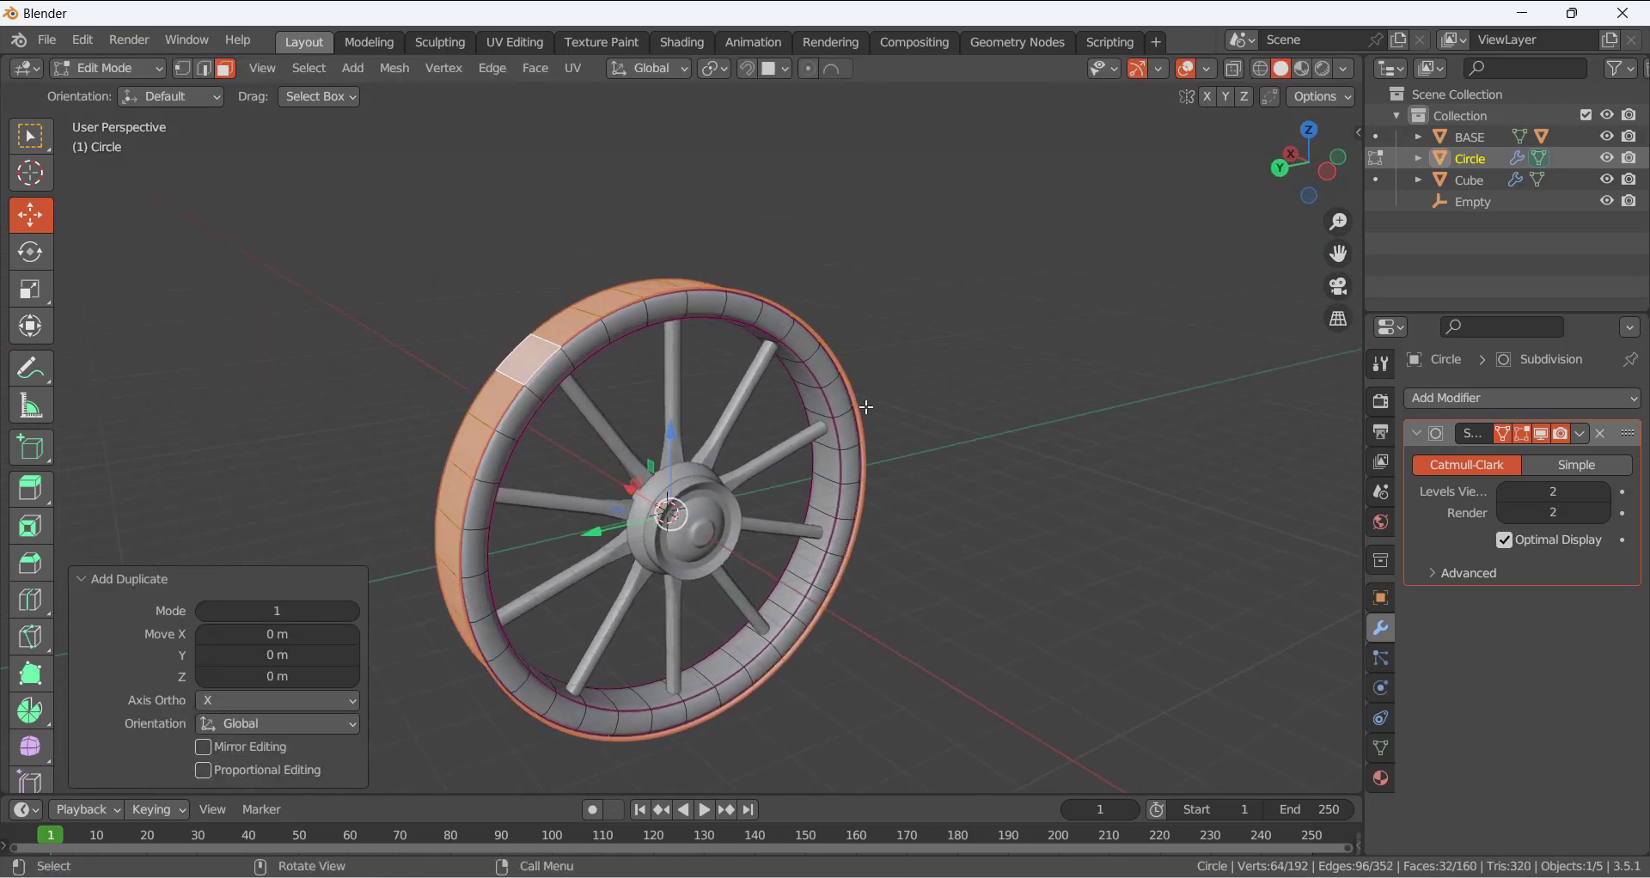
# - Separate the duplicated outer band into its own object, rename it WHEEL RING, and return to Object Mode
pyautogui.press('p')
pyautogui.click(727, 294)
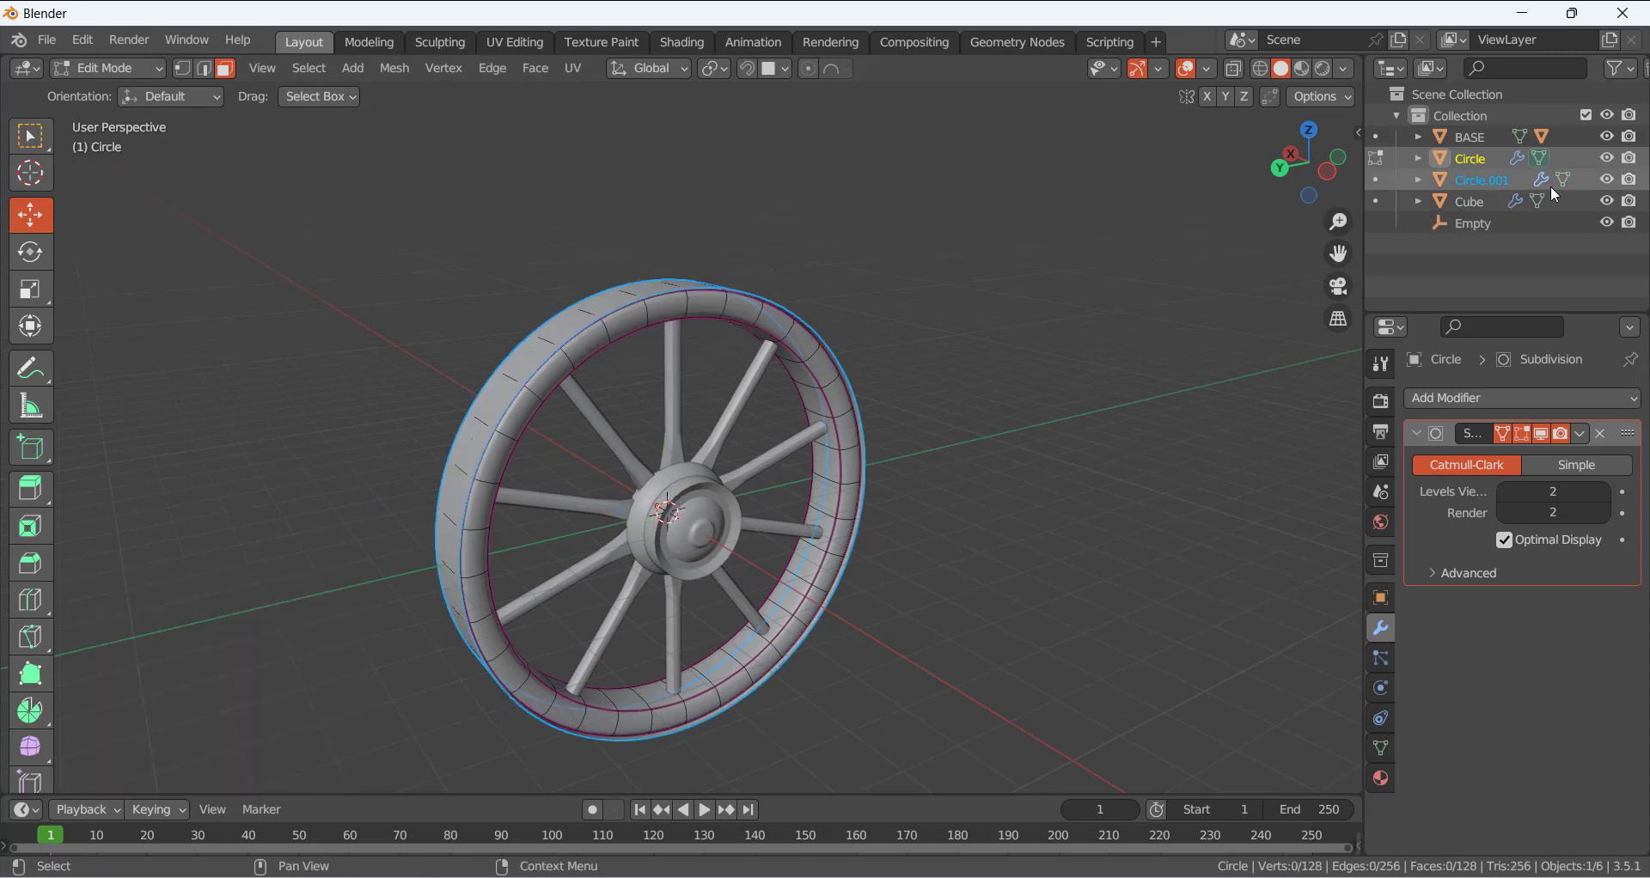
pyautogui.doubleClick(1488, 182)
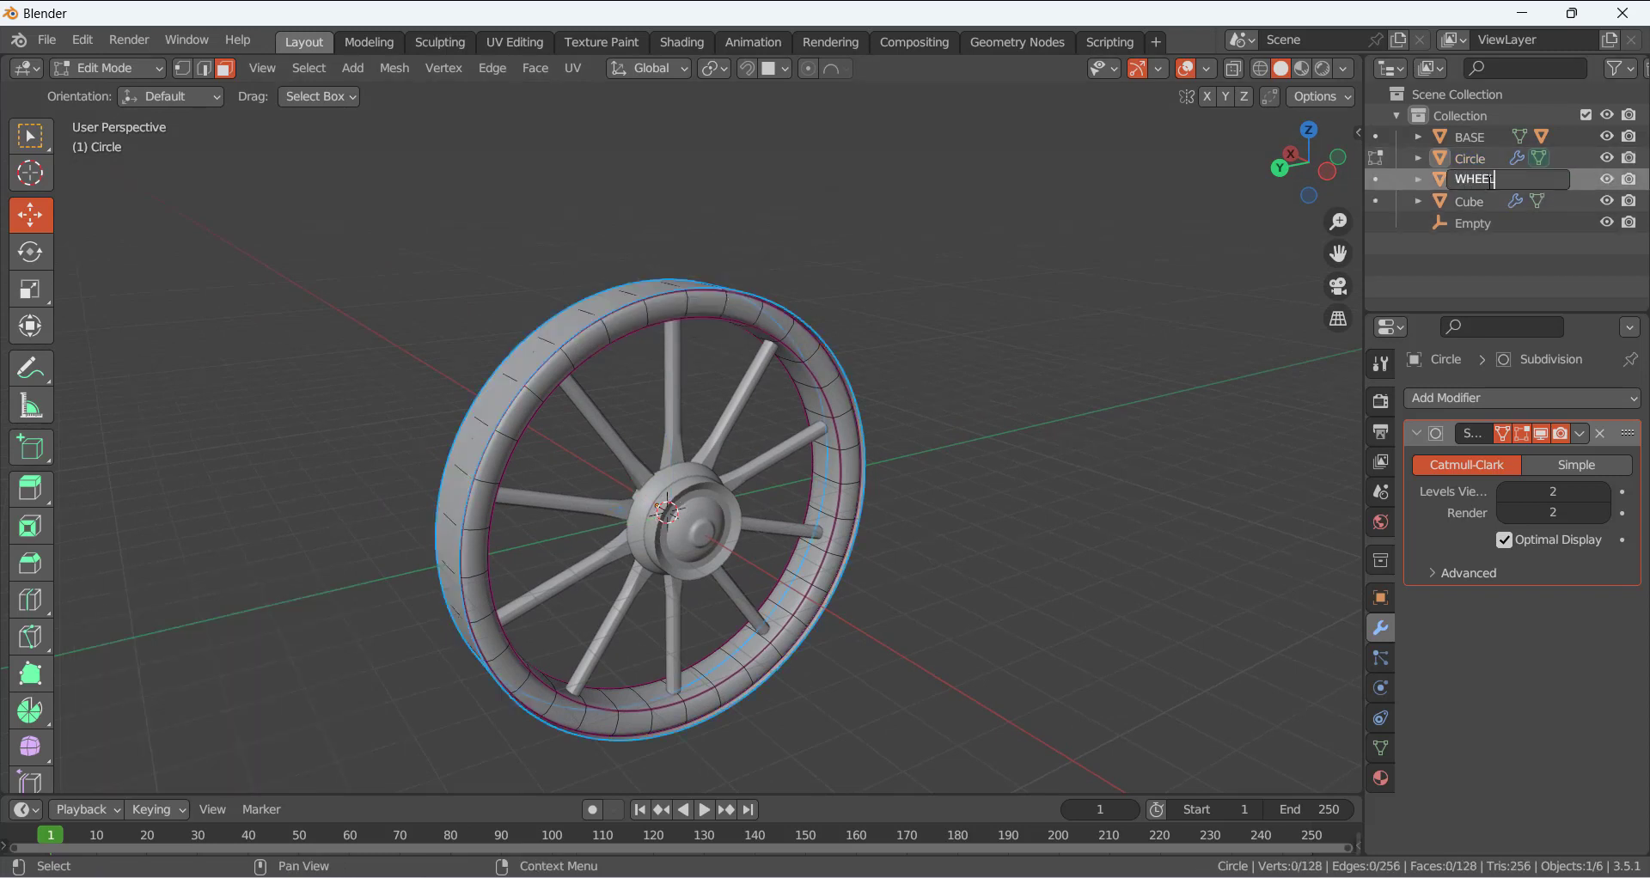
pyautogui.write('WHEEL RING')
pyautogui.press('Return')
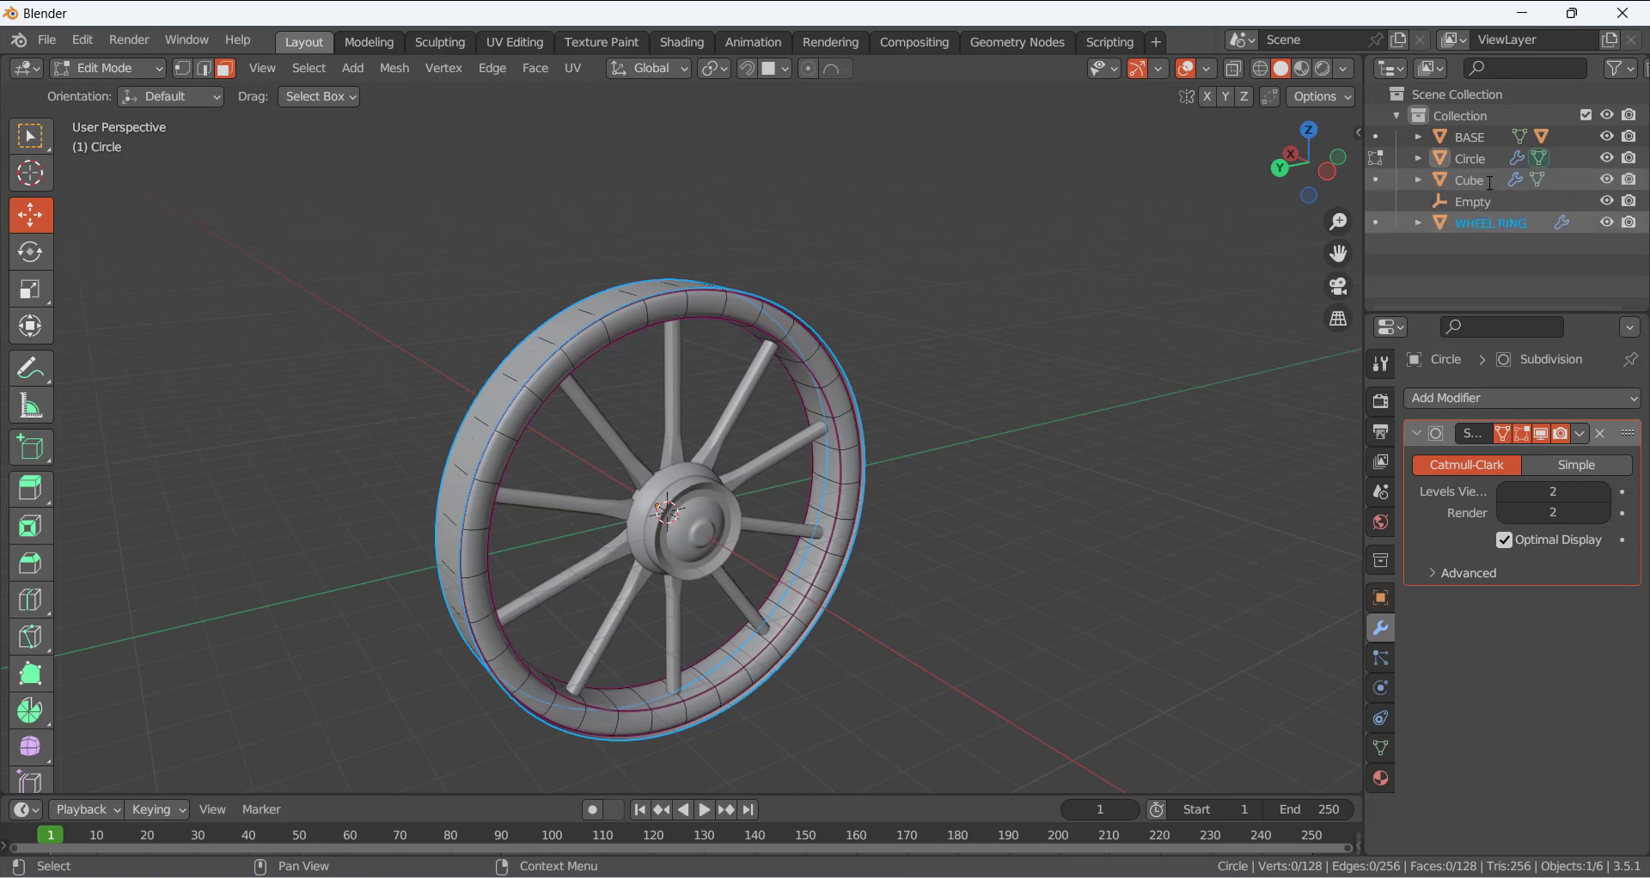
pyautogui.press('Tab')
pyautogui.click(849, 294)
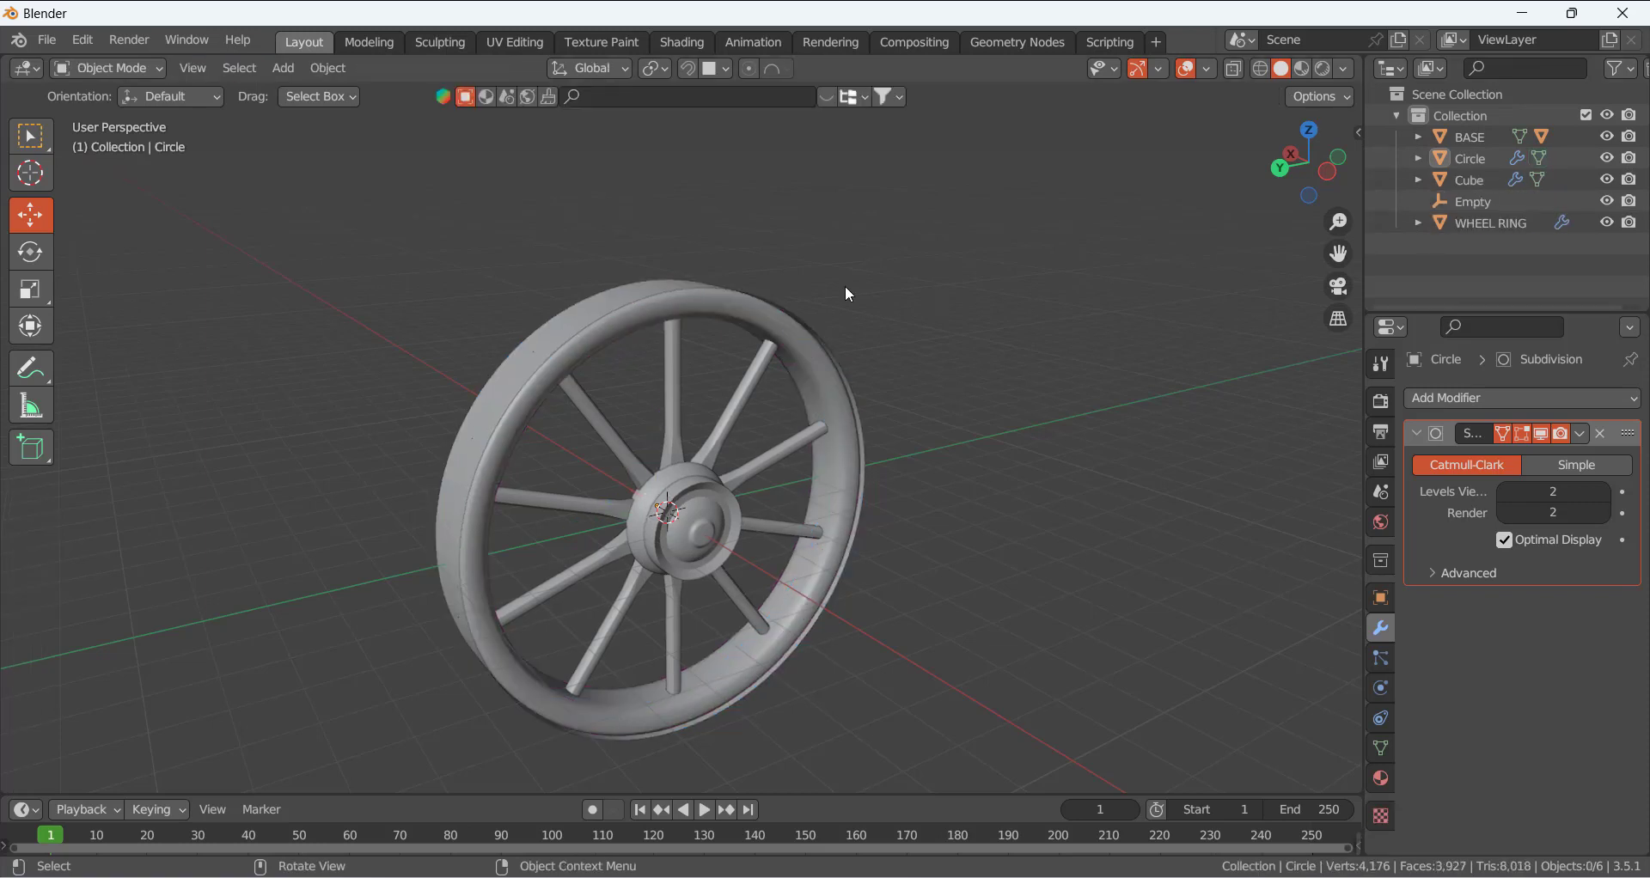
# - Add a Solidify modifier to WHEEL RING and set its thickness to -0.12 m
pyautogui.click(642, 305)
pyautogui.click(1427, 434)
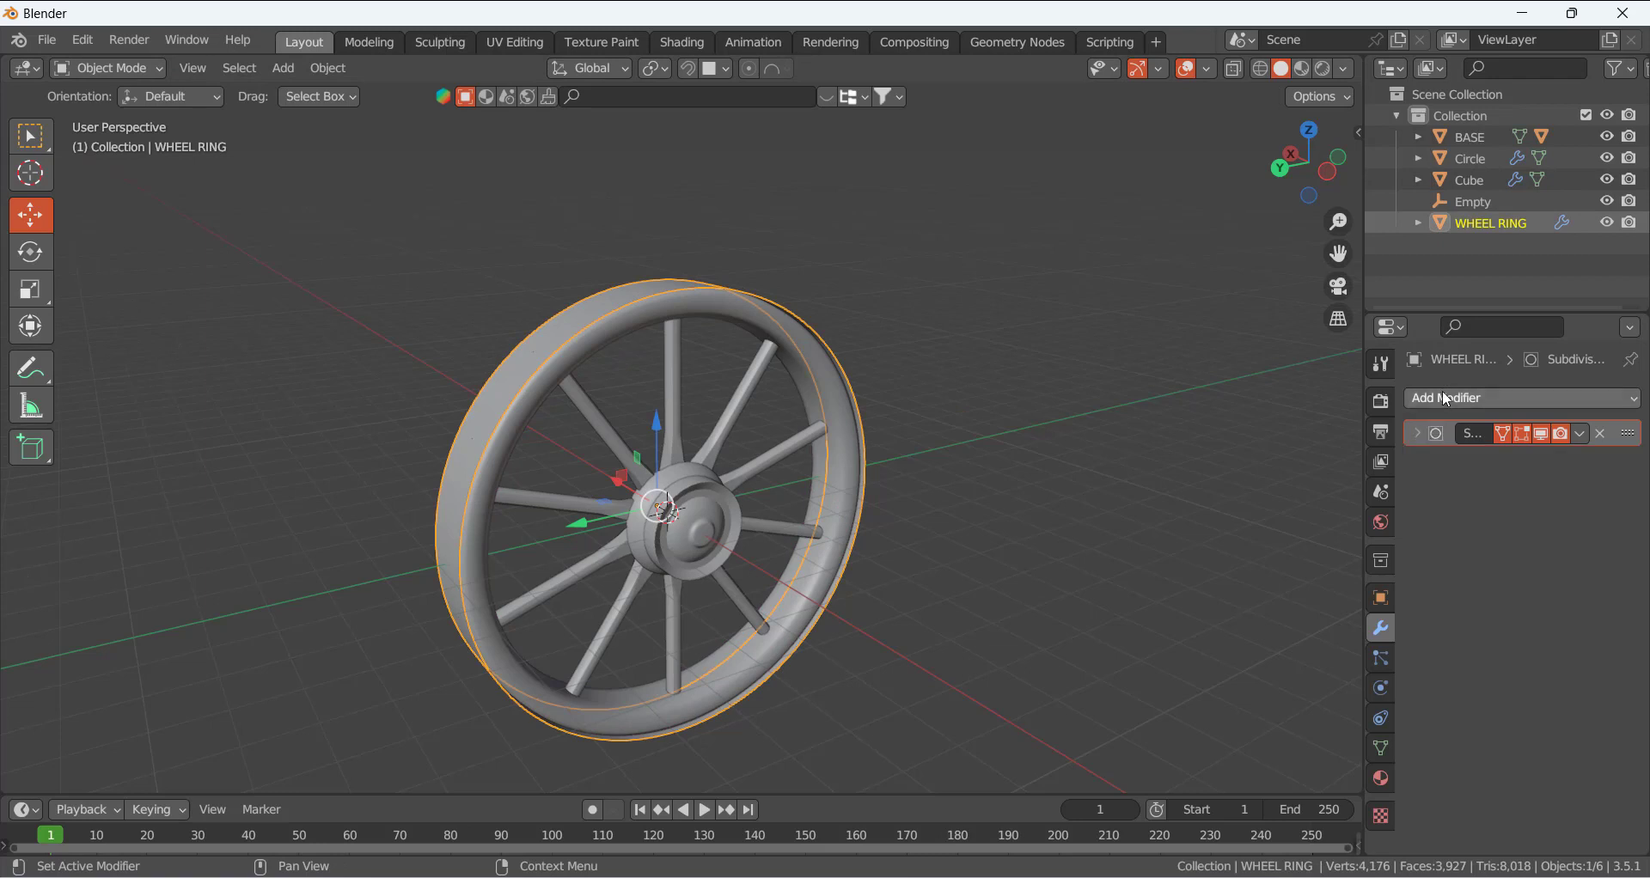
pyautogui.click(1443, 398)
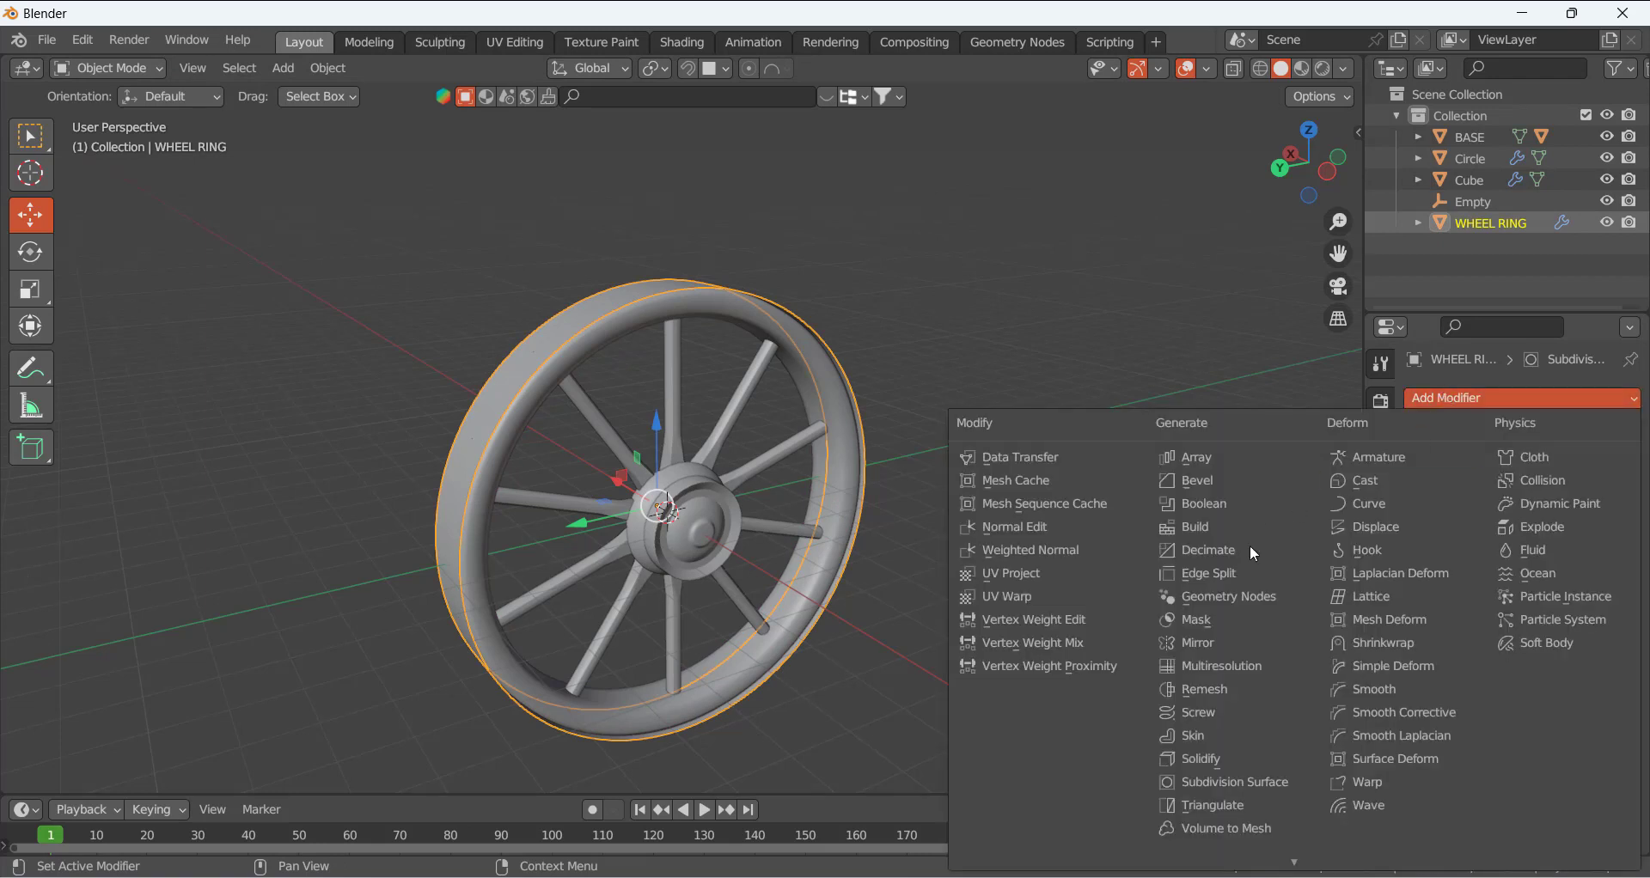
pyautogui.click(1225, 757)
pyautogui.scroll(2, 518, 327)
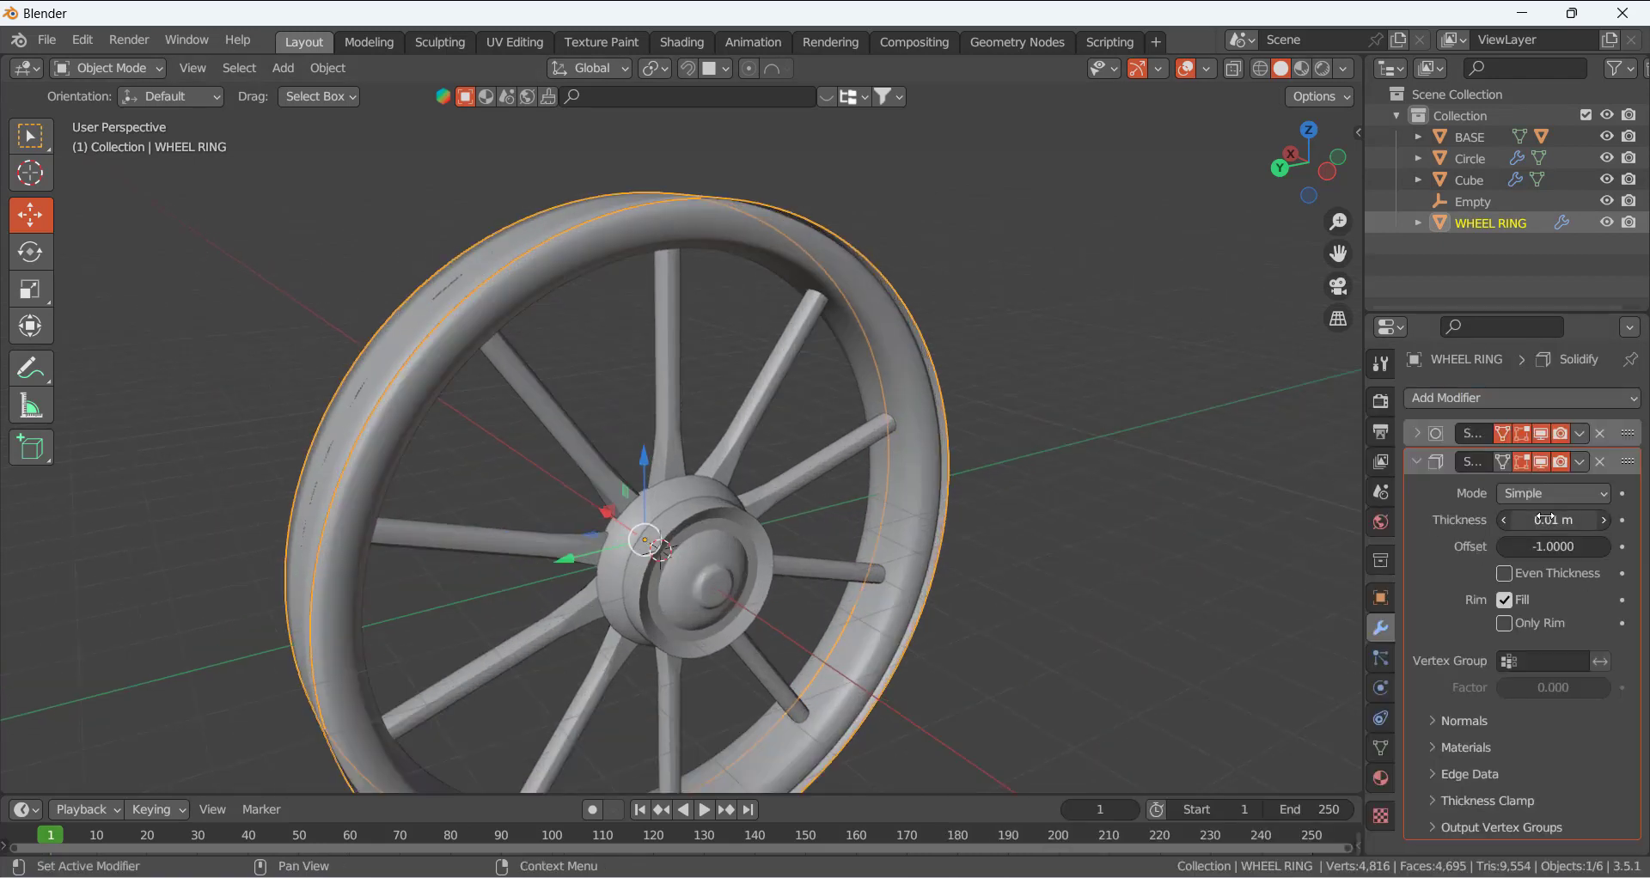
pyautogui.moveTo(1545, 519)
pyautogui.mouseDown()
pyautogui.moveTo(1520, 519)
pyautogui.moveTo(1535, 519)
pyautogui.mouseUp()
pyautogui.moveTo(1082, 450); pyautogui.dragTo(851, 440, button='middle')
pyautogui.click(1097, 380)
pyautogui.scroll(-1, 951, 355)
pyautogui.moveTo(645, 318); pyautogui.dragTo(1014, 354, button='middle')
# - In Edit Mode on WHEEL RING, enable the Solidify modifier's on-cage display and turn off its viewport display
pyautogui.click(686, 256)
pyautogui.press('Tab')
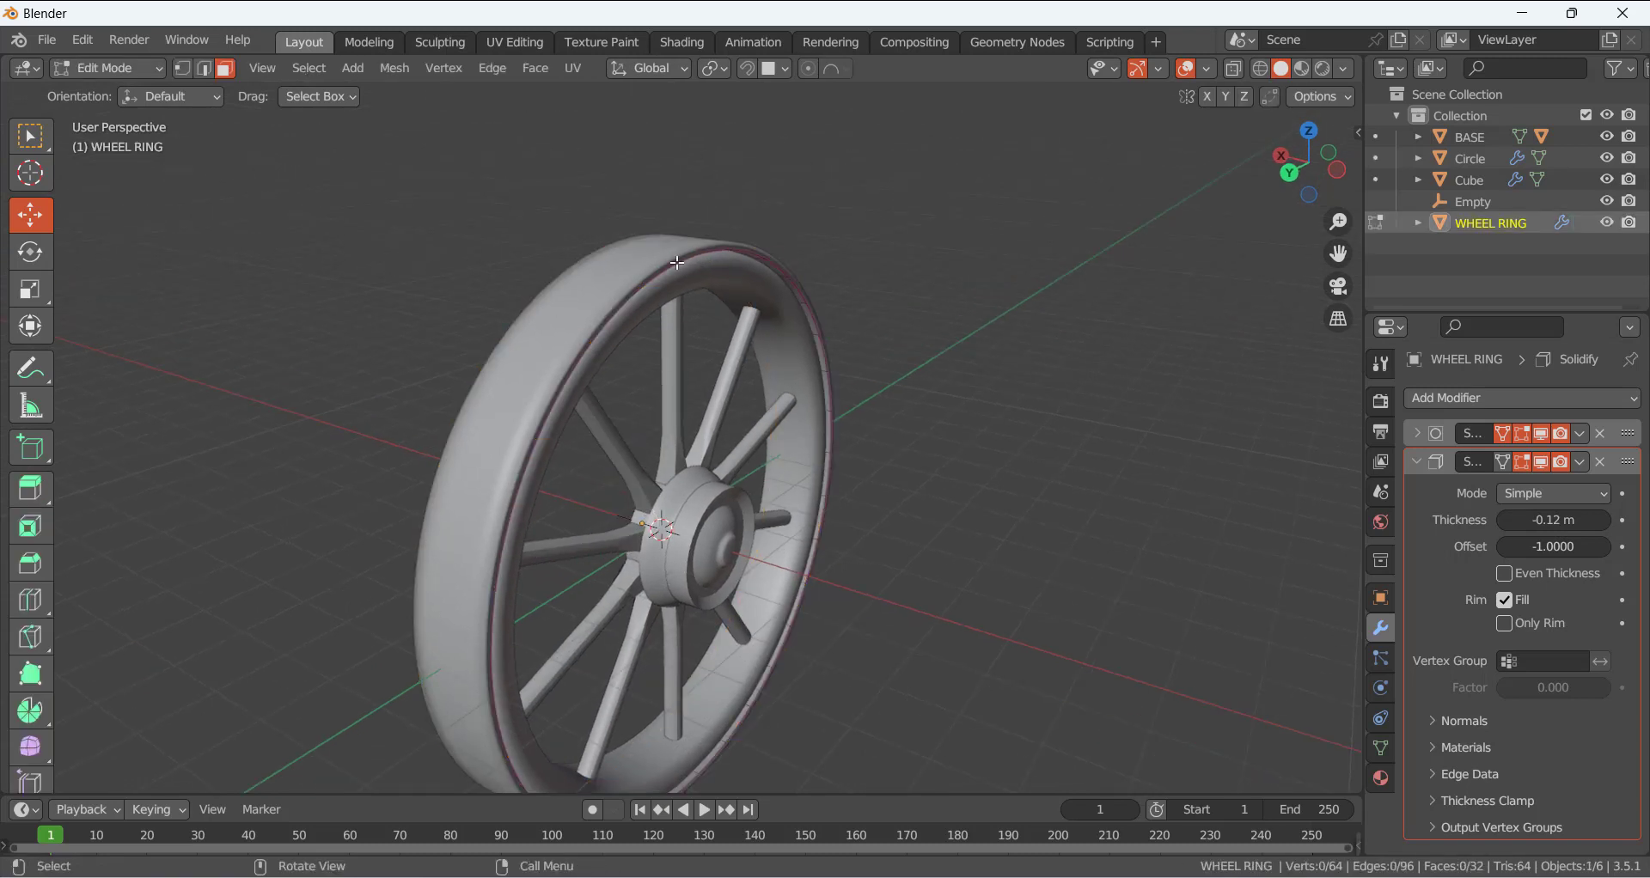
pyautogui.moveTo(678, 262); pyautogui.dragTo(627, 280, button='middle')
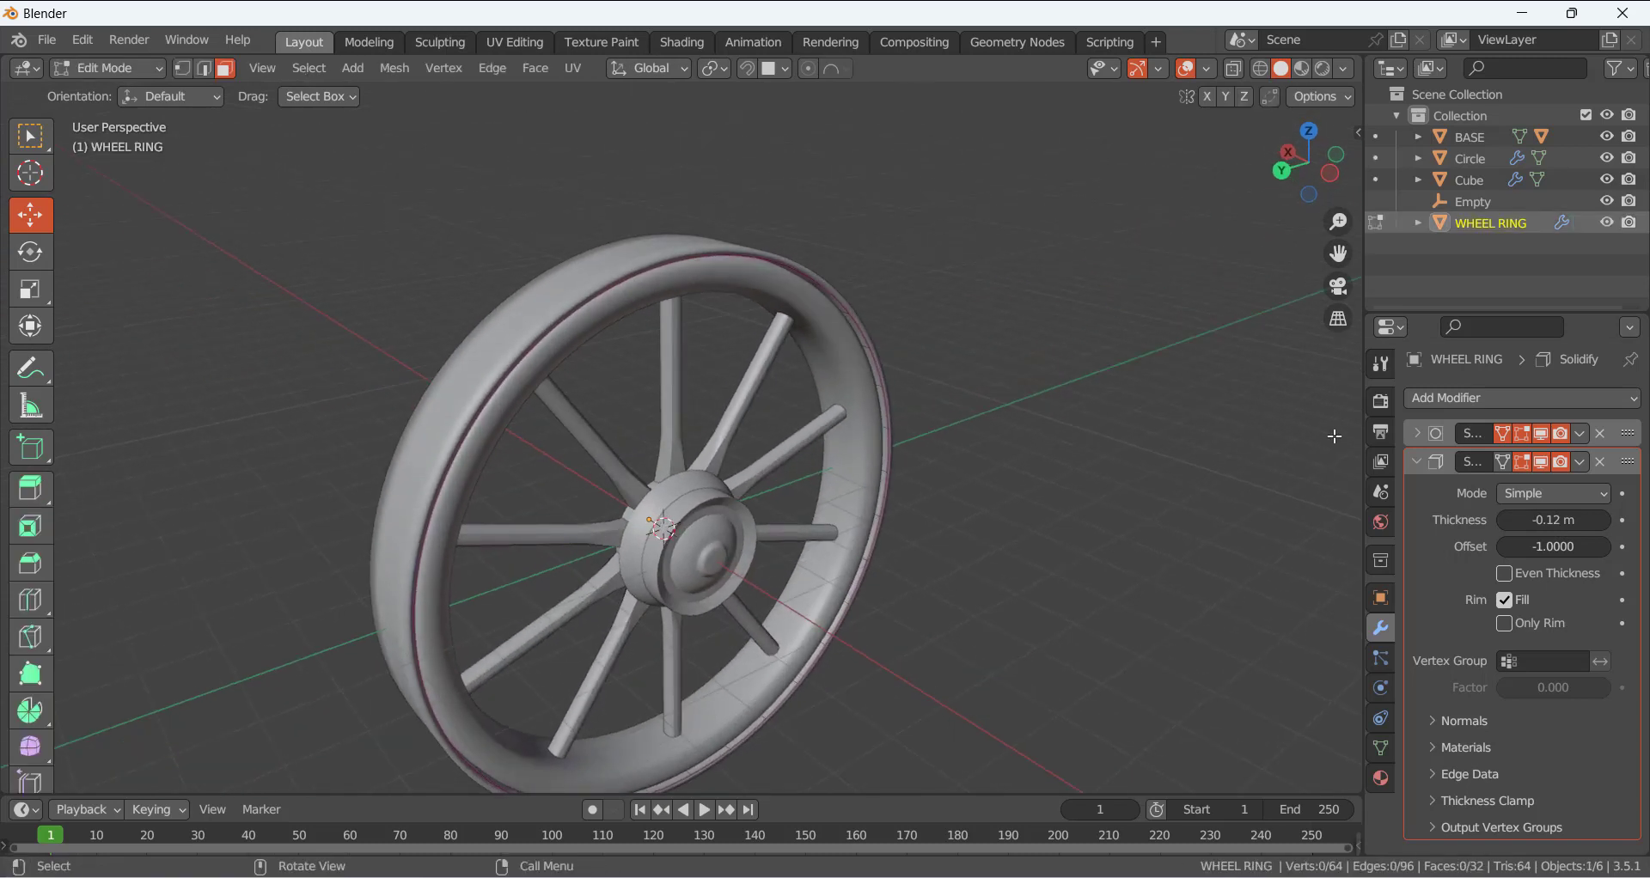
pyautogui.click(1507, 464)
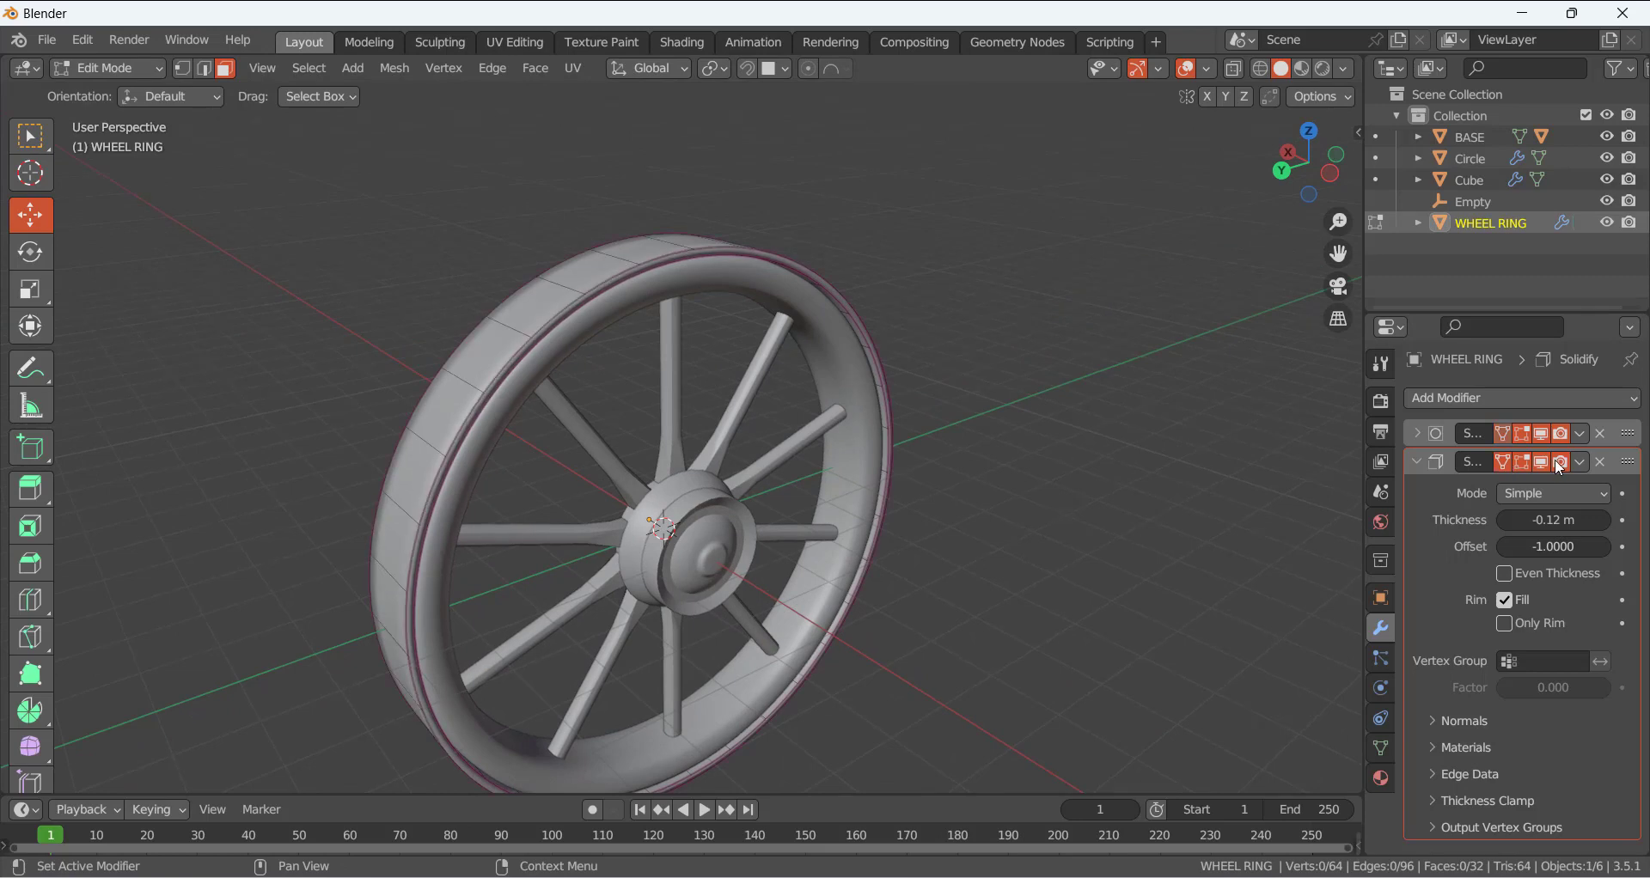
pyautogui.click(1542, 463)
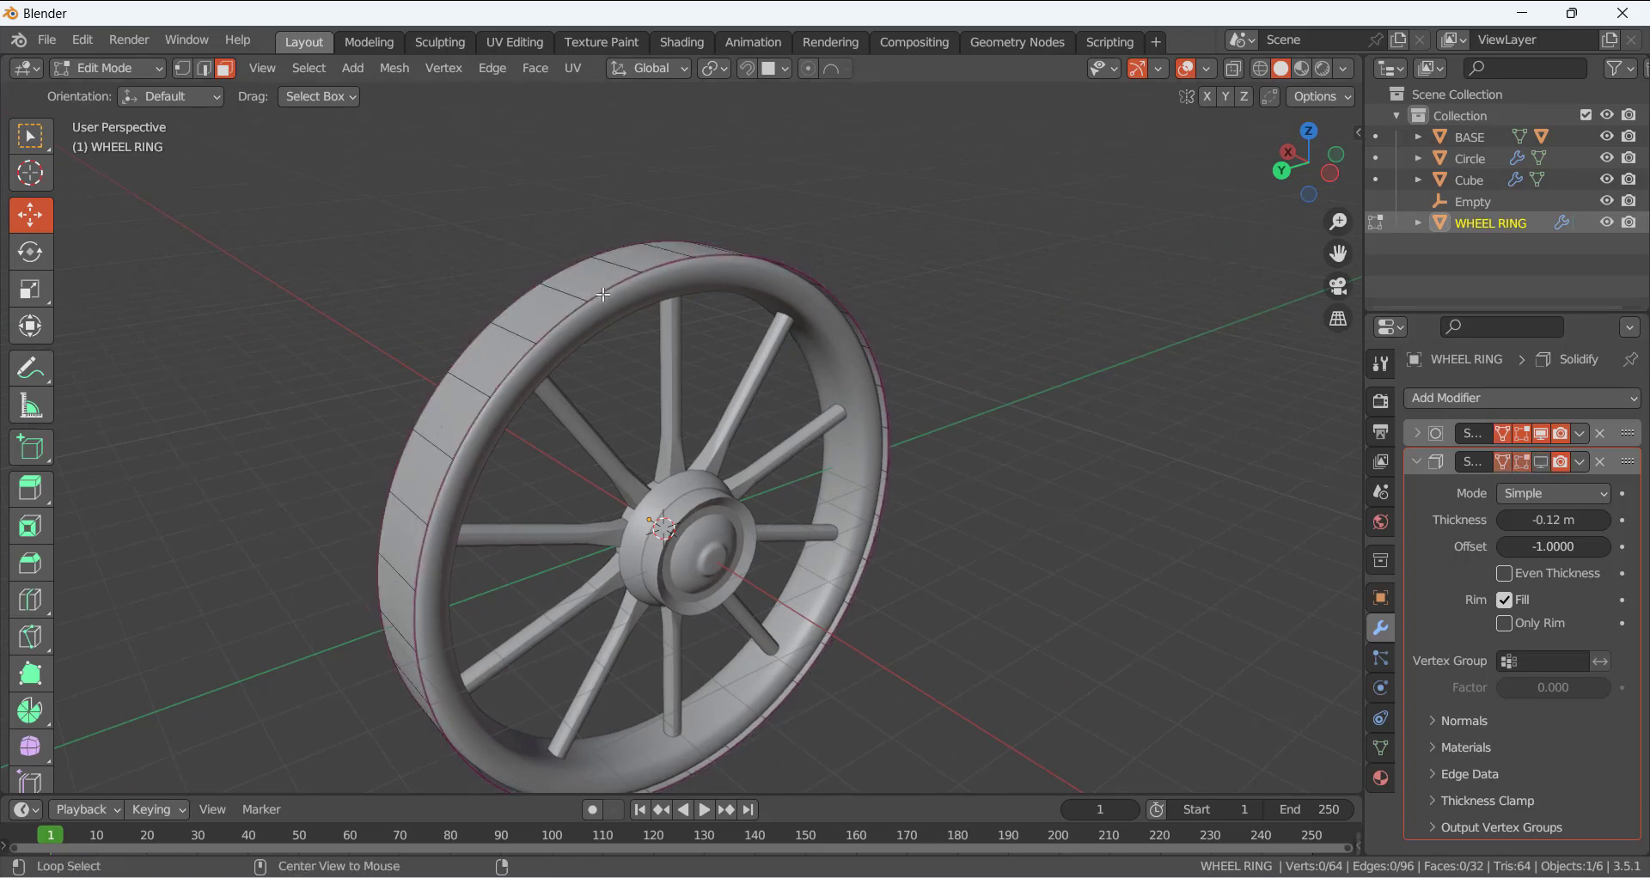
# - Select both border edge loops of WHEEL RING and set their edge crease to 1.000
pyautogui.scroll(5, 615, 282)
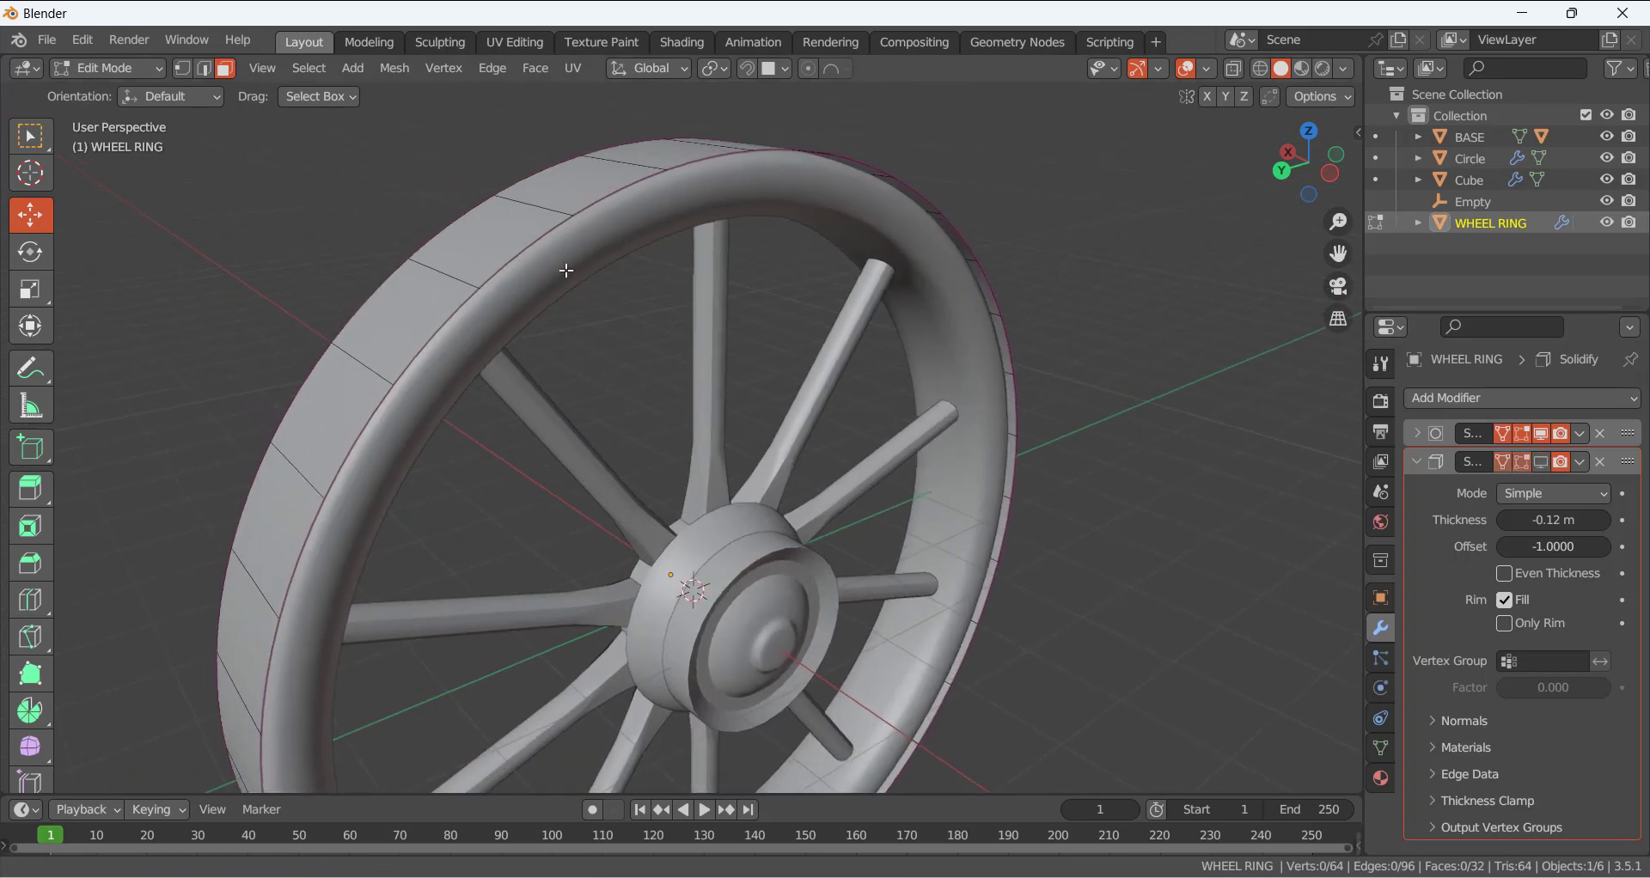
pyautogui.click(611, 350)
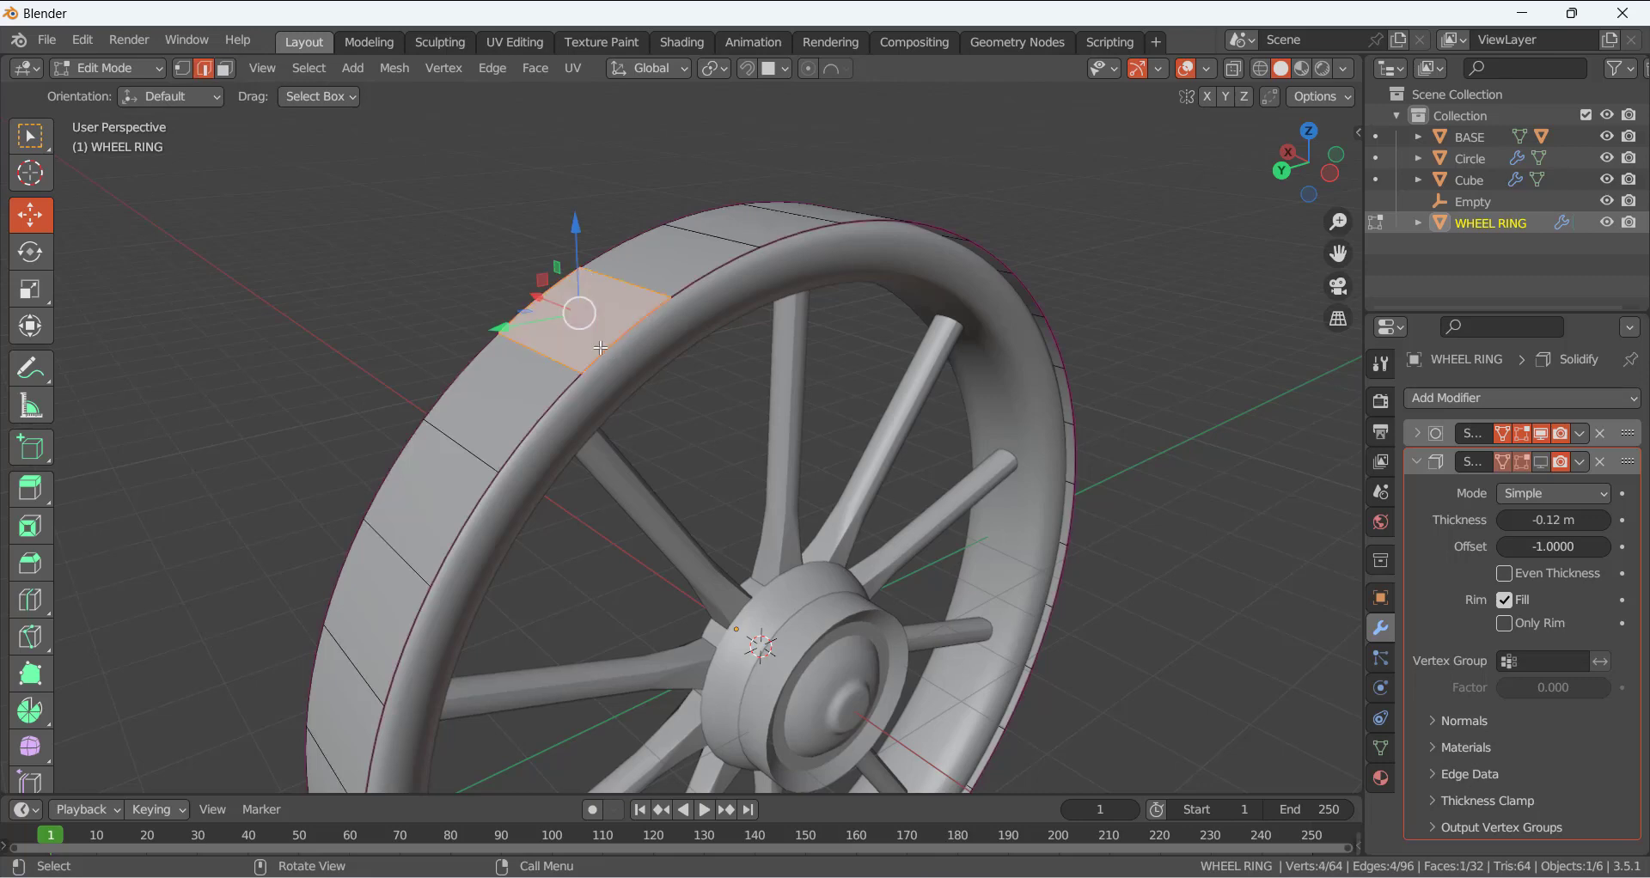
pyautogui.press('2')
pyautogui.keyDown('alt'); pyautogui.click(569, 345); pyautogui.keyUp('alt')
pyautogui.keyDown('alt'); pyautogui.moveTo(569, 344); pyautogui.dragTo(735, 324, button='middle'); pyautogui.keyUp('alt')
pyautogui.keyDown('alt'); pyautogui.keyDown('shift'); pyautogui.click(668, 325); pyautogui.keyUp('shift'); pyautogui.keyUp('alt')
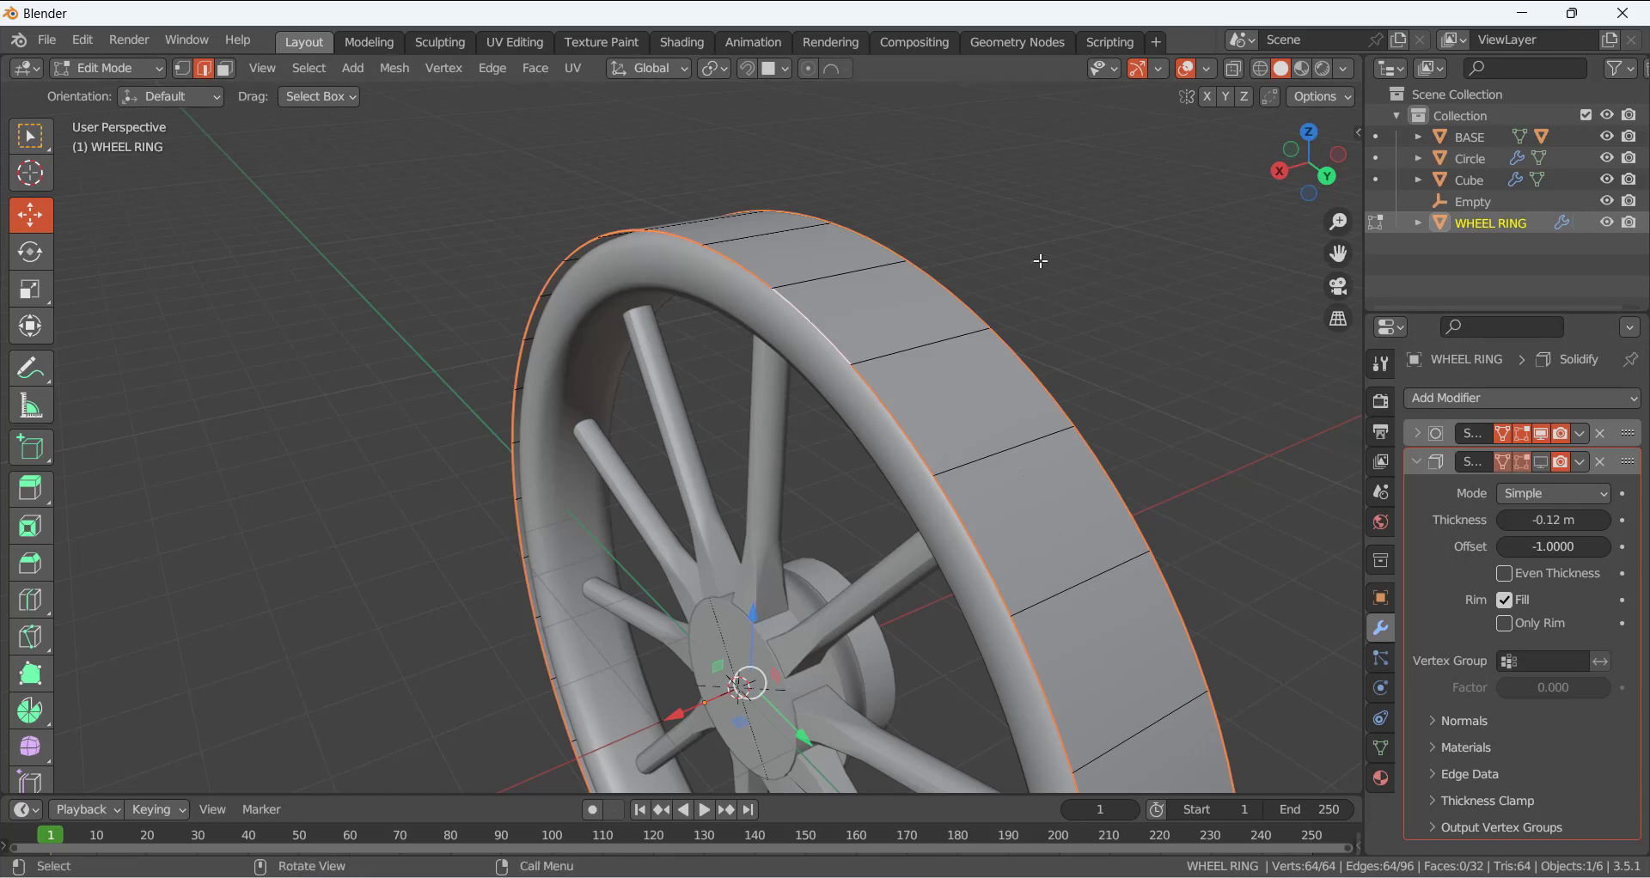
pyautogui.hotkey('shift', 'e')
pyautogui.click(1094, 225)
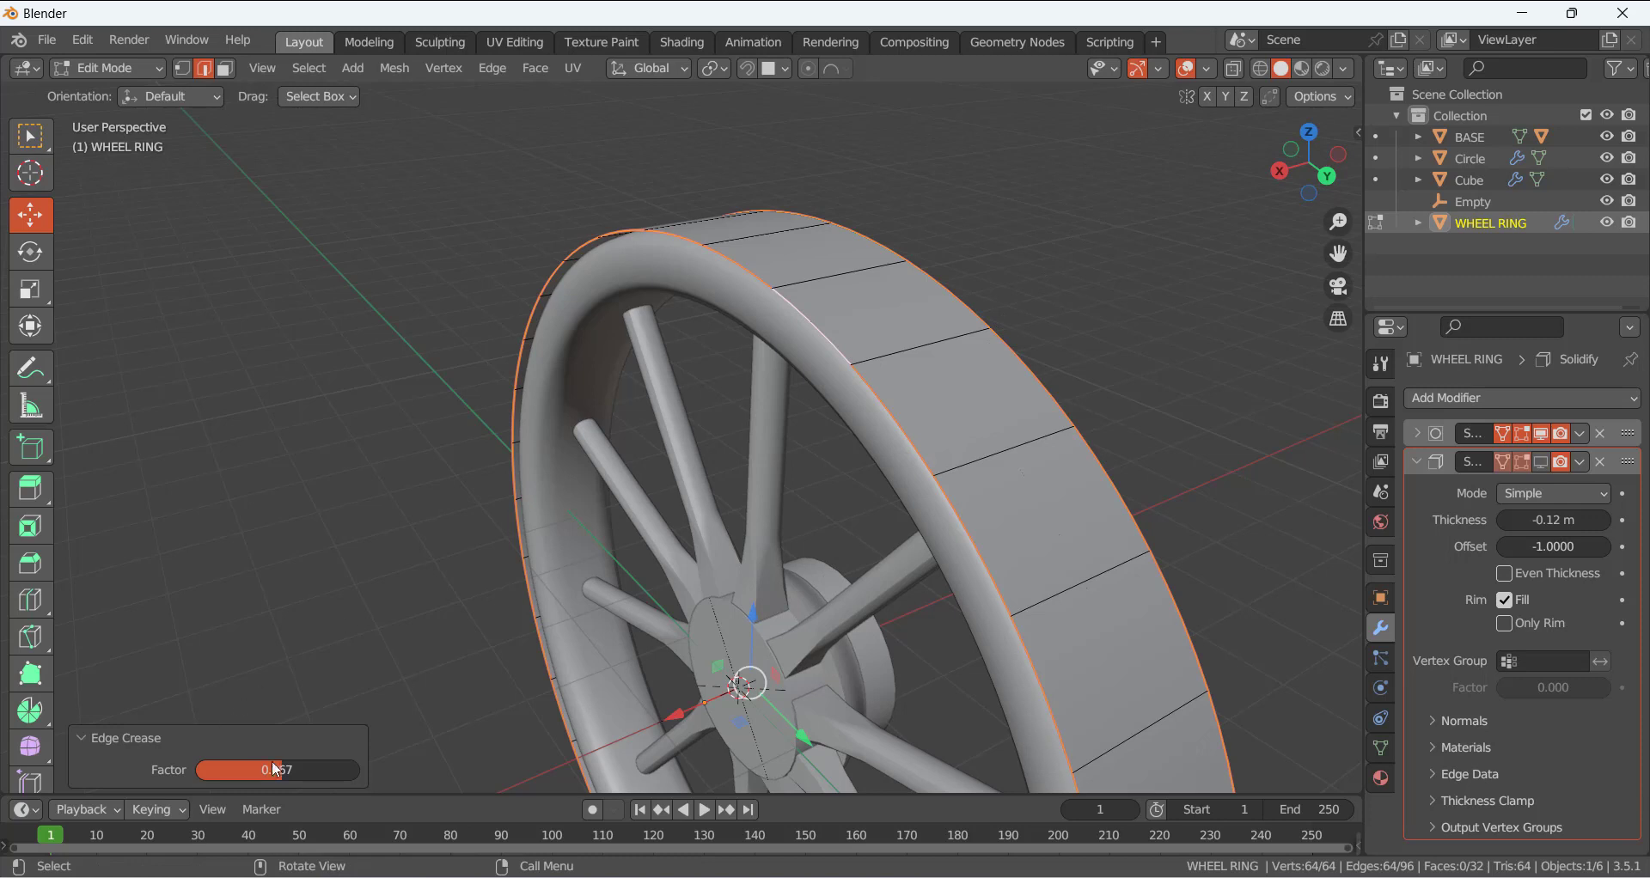
pyautogui.moveTo(276, 769)
pyautogui.mouseDown()
pyautogui.moveTo(231, 769)
pyautogui.moveTo(285, 769)
pyautogui.mouseUp()
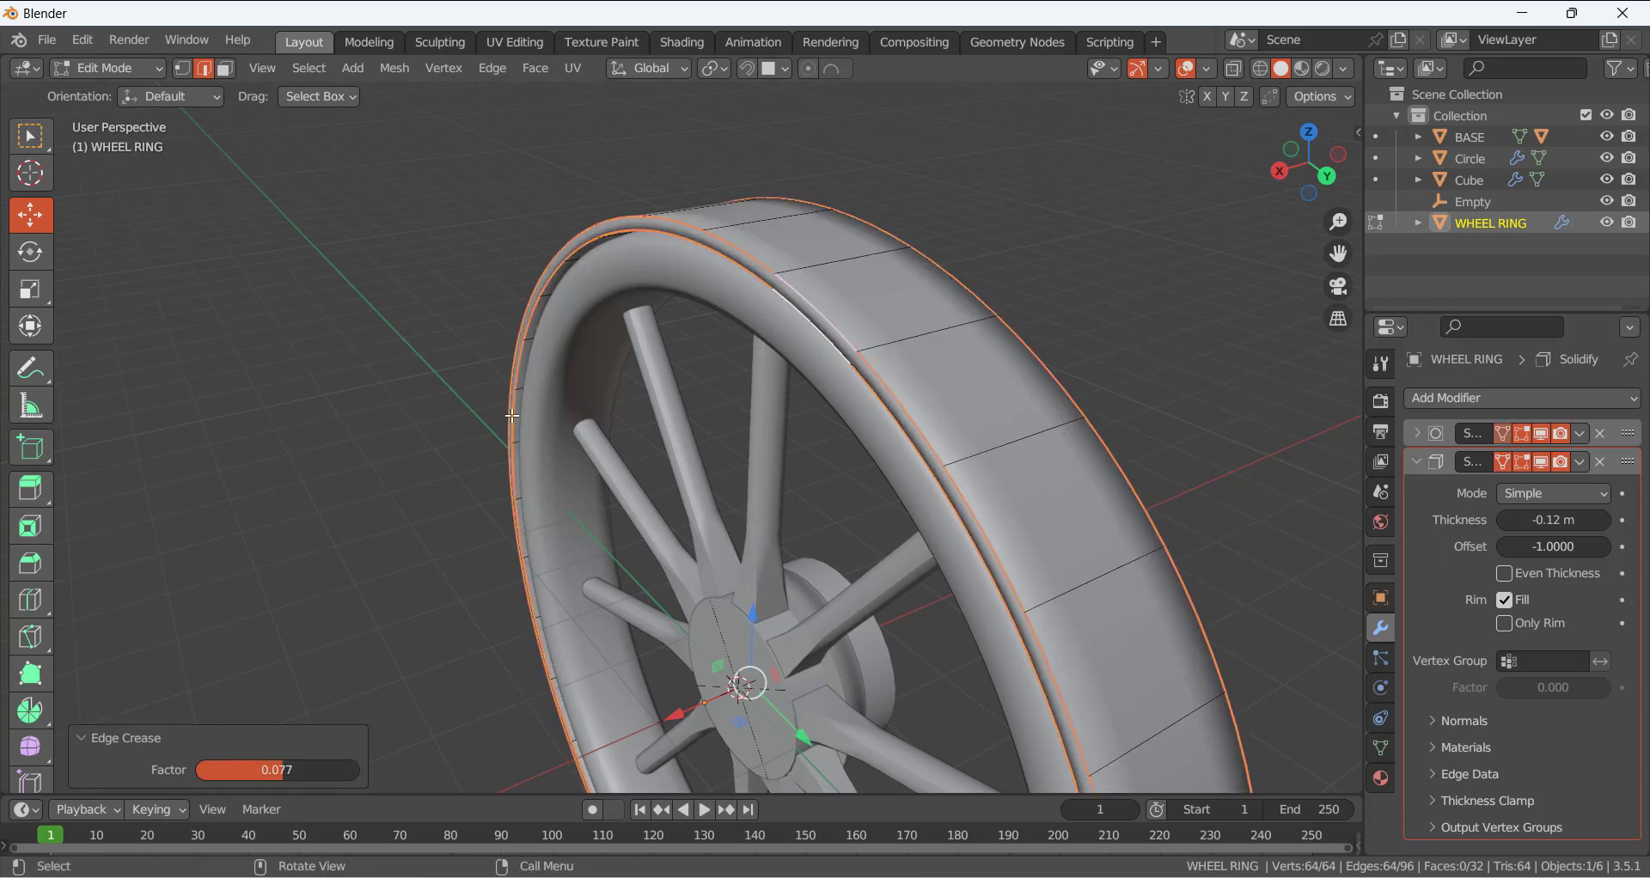
pyautogui.moveTo(287, 770); pyautogui.dragTo(359, 770)
pyautogui.scroll(-2, 434, 422)
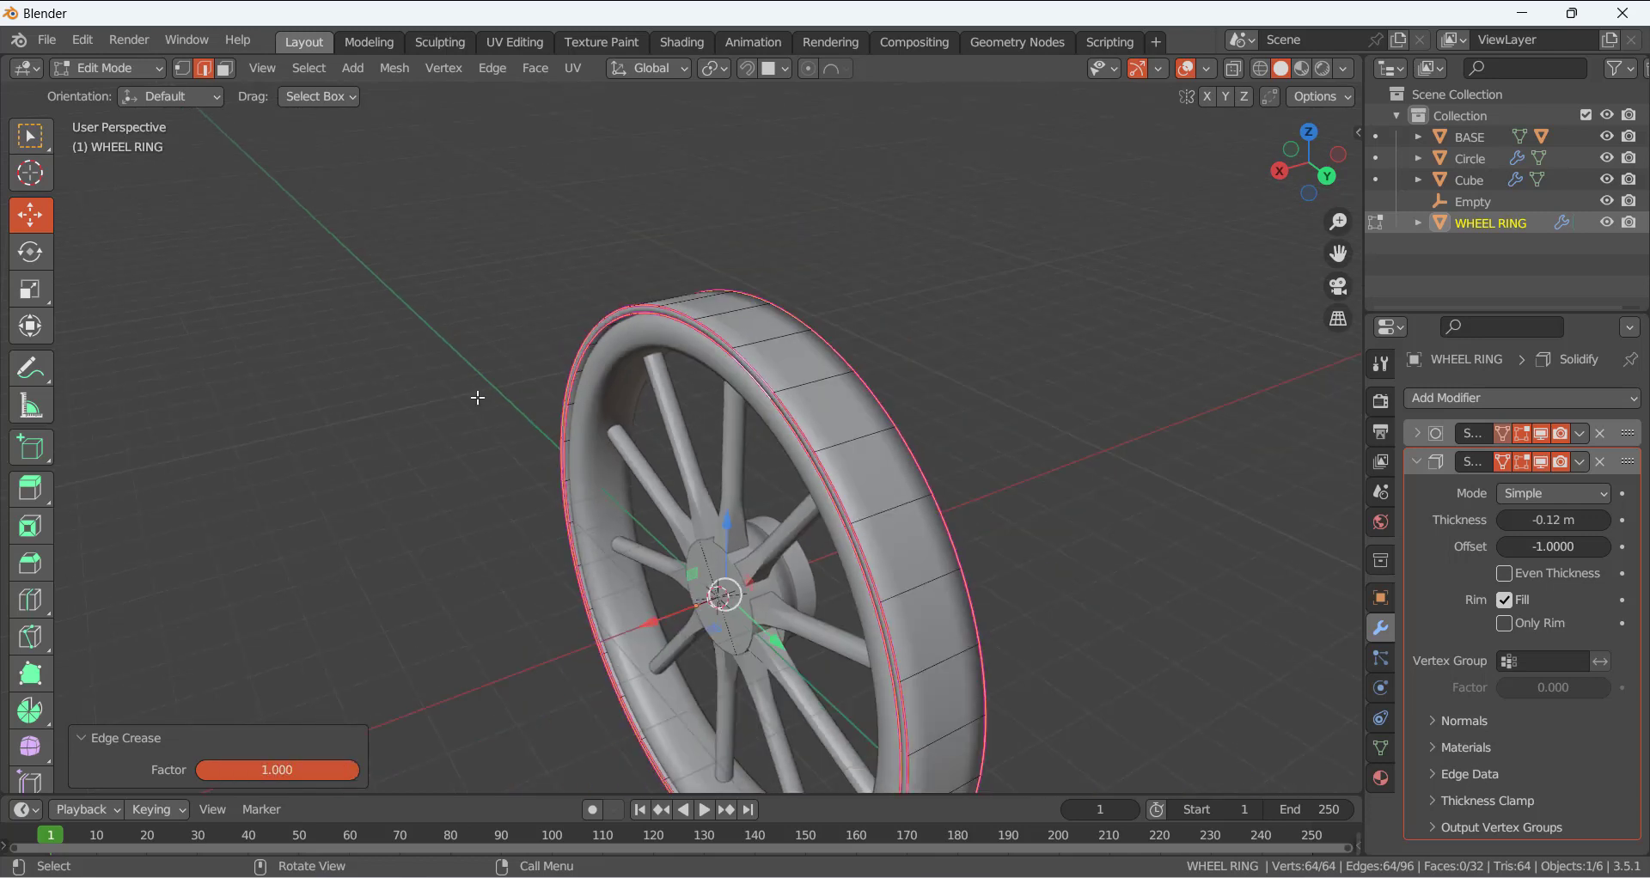
# - Move WHEEL RING's Solidify modifier above the Subdivision modifier in the stack and return to Object Mode
pyautogui.press('Tab')
pyautogui.moveTo(464, 384); pyautogui.dragTo(1247, 447, button='middle')
pyautogui.press('Tab')
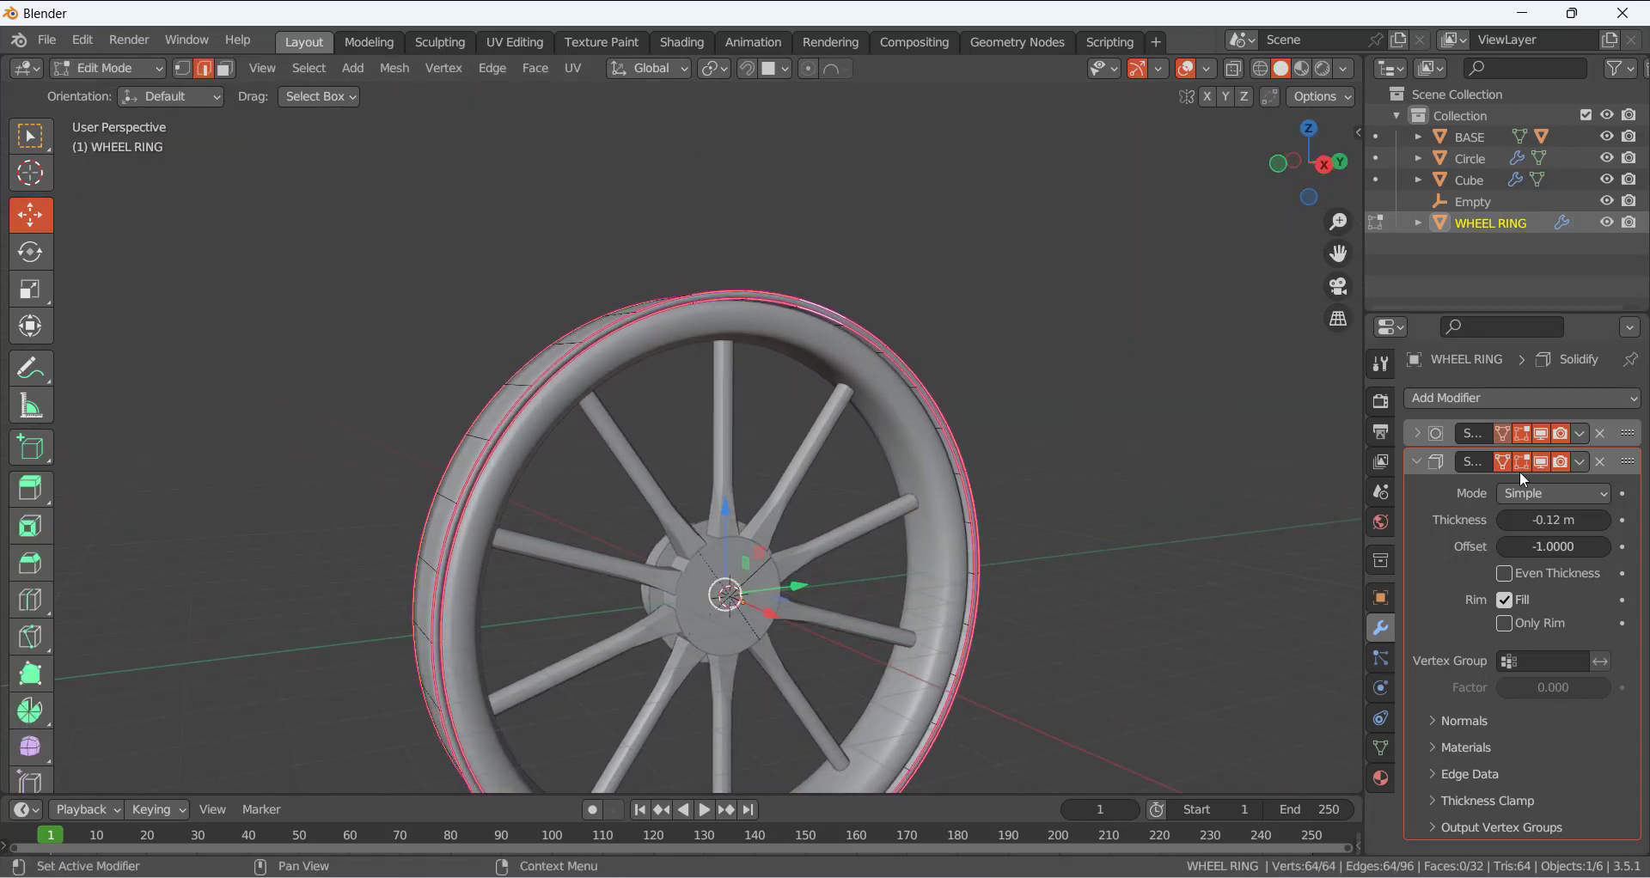
pyautogui.moveTo(1627, 465); pyautogui.dragTo(1627, 430)
pyautogui.moveTo(572, 391); pyautogui.dragTo(658, 375, button='middle')
pyautogui.click(1046, 256)
pyautogui.press('Tab')
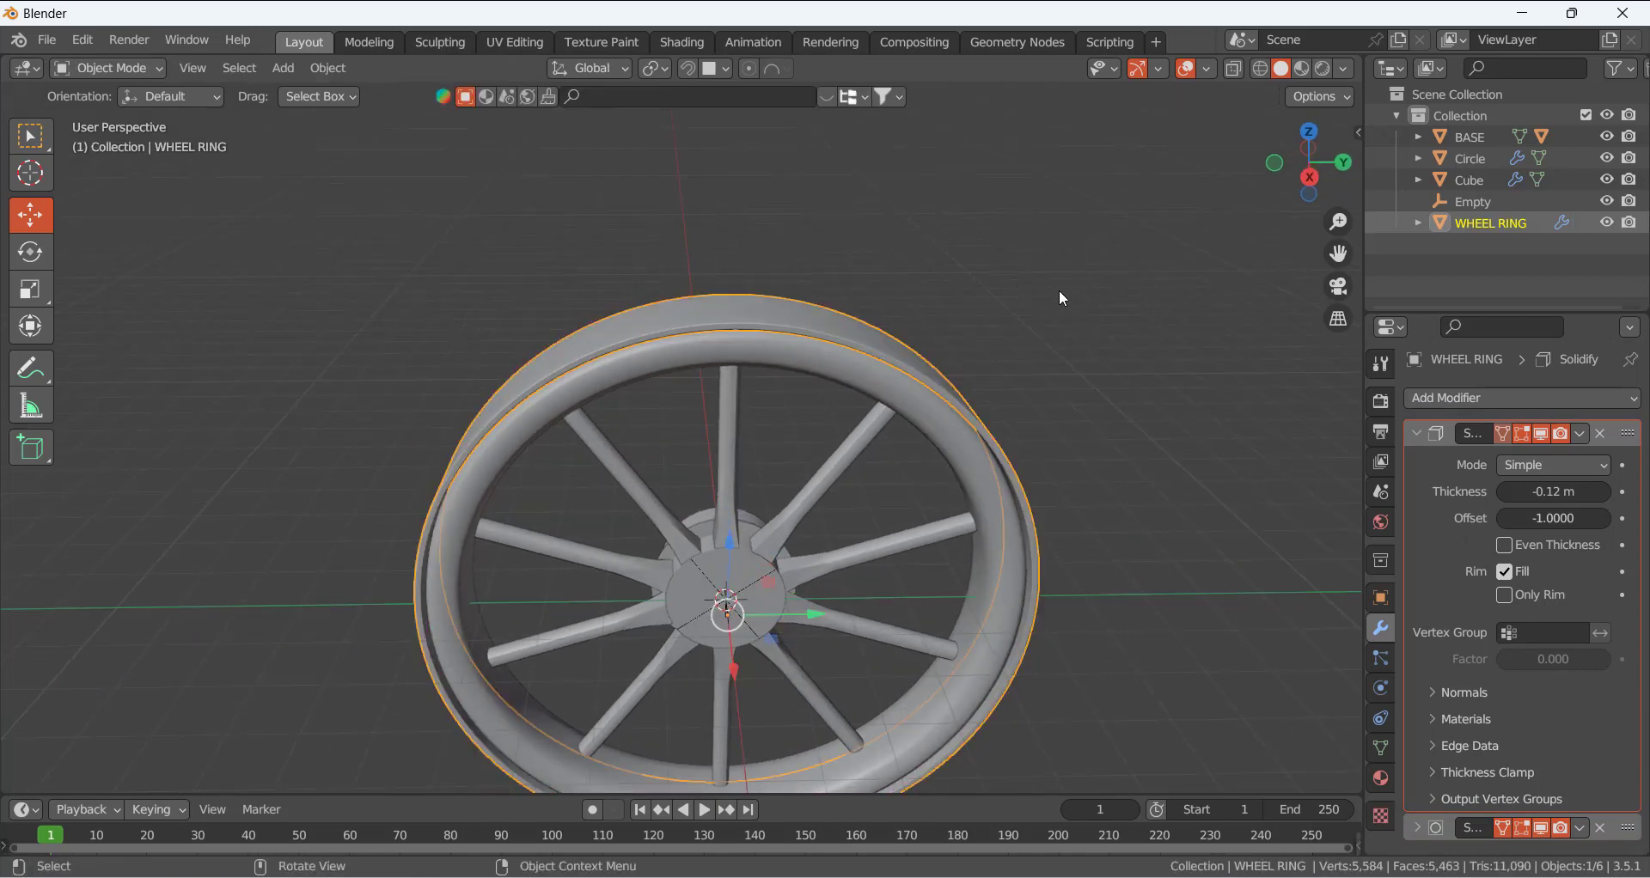
# - Set the Solidify thickness of WHEEL RING to -0.047 m
pyautogui.moveTo(1065, 295); pyautogui.dragTo(1162, 256, button='middle')
pyautogui.scroll(1, 959, 361)
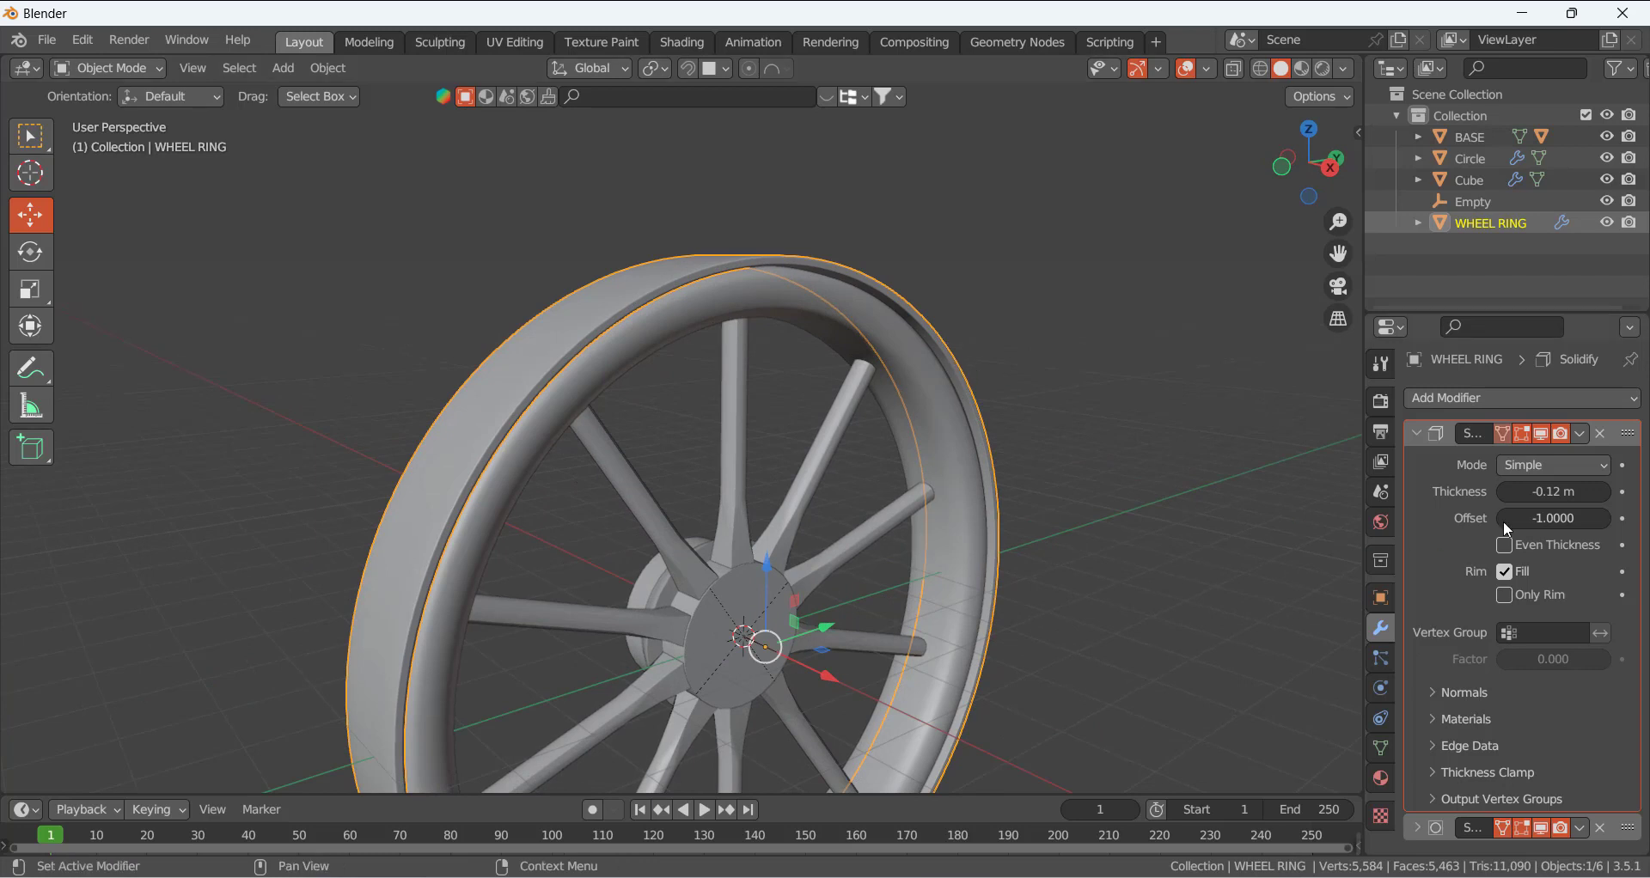
pyautogui.moveTo(1560, 492); pyautogui.dragTo(1625, 491)
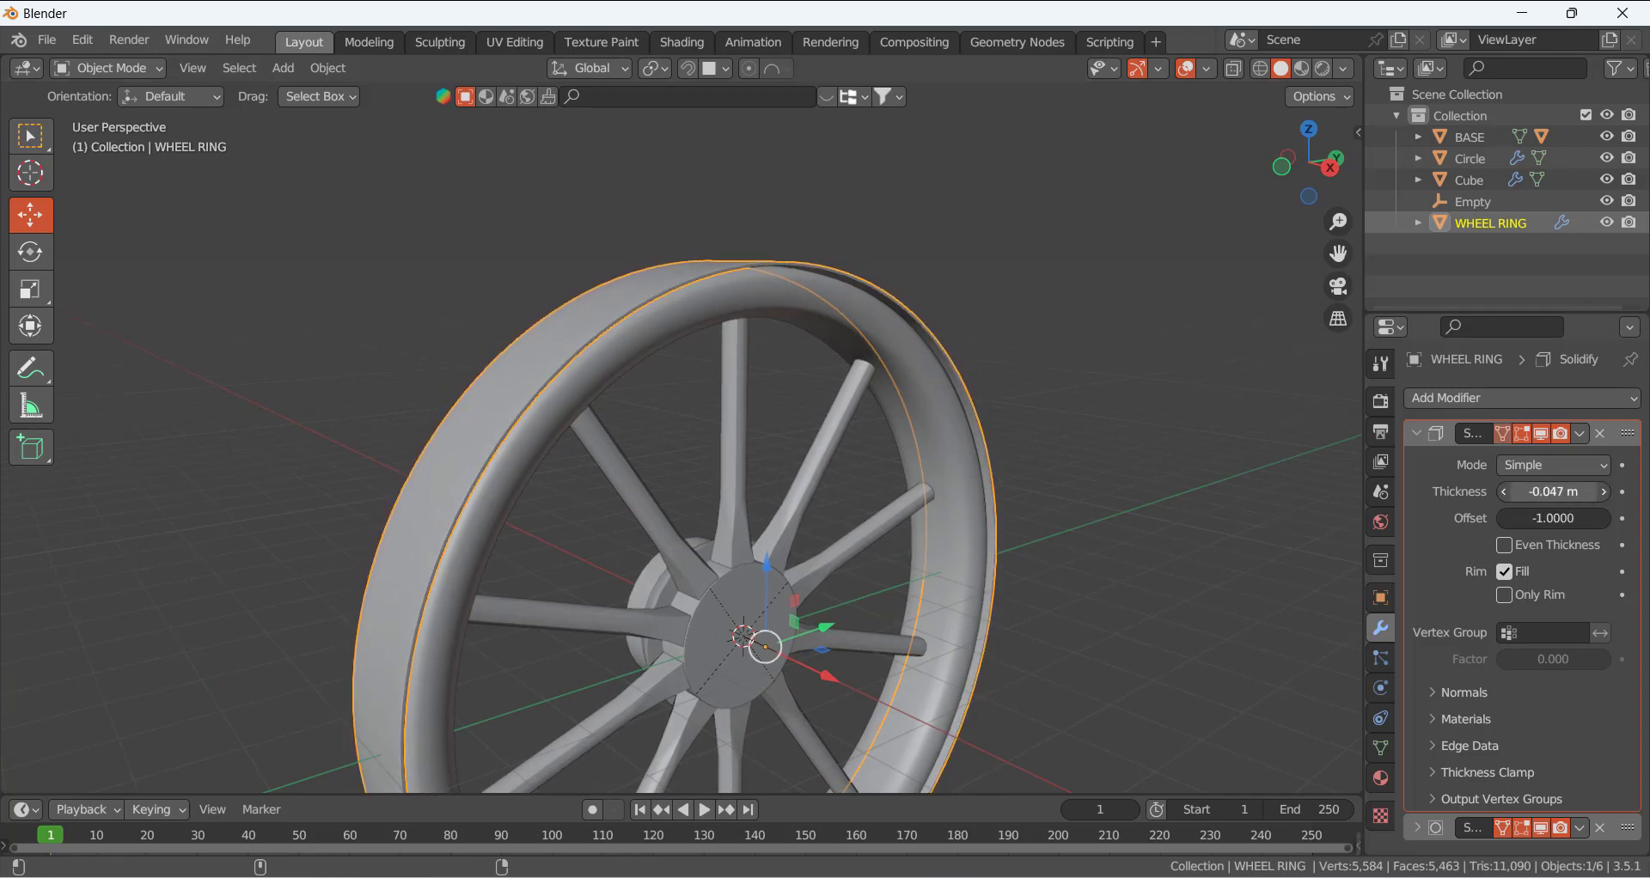
pyautogui.moveTo(1152, 467); pyautogui.dragTo(749, 361, button='middle')
# - Scale the whole WHEEL RING mesh in Edit Mode to about 0.711 along X, then deselect it in Object Mode
pyautogui.press('Tab')
pyautogui.press('a')
pyautogui.moveTo(1068, 442); pyautogui.dragTo(1110, 717, button='middle')
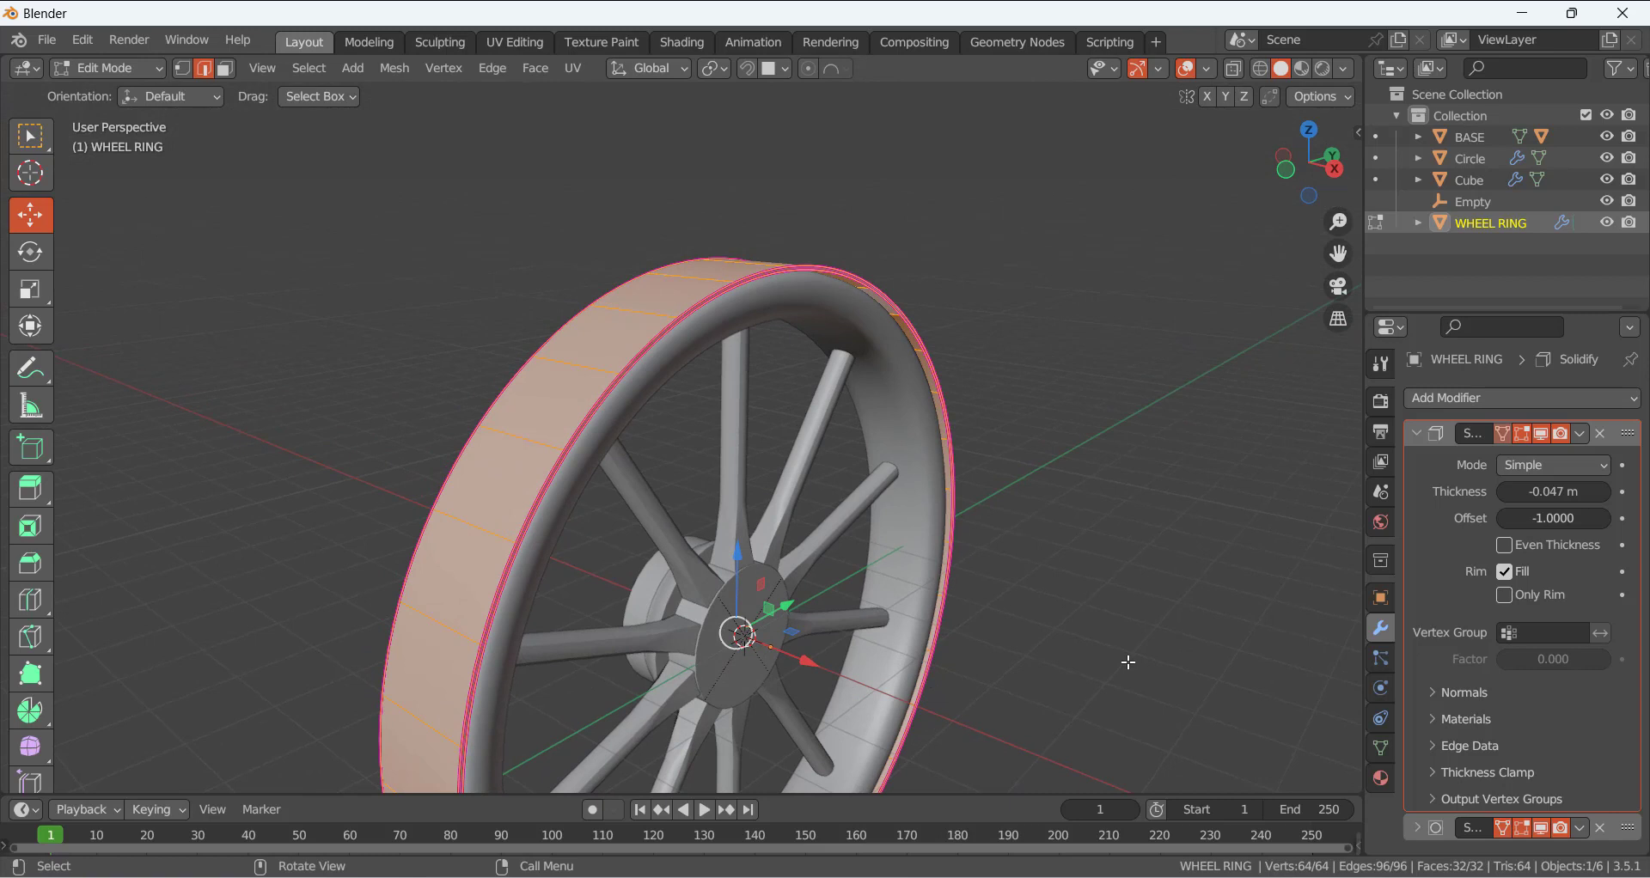
pyautogui.press('s')
pyautogui.press('x')
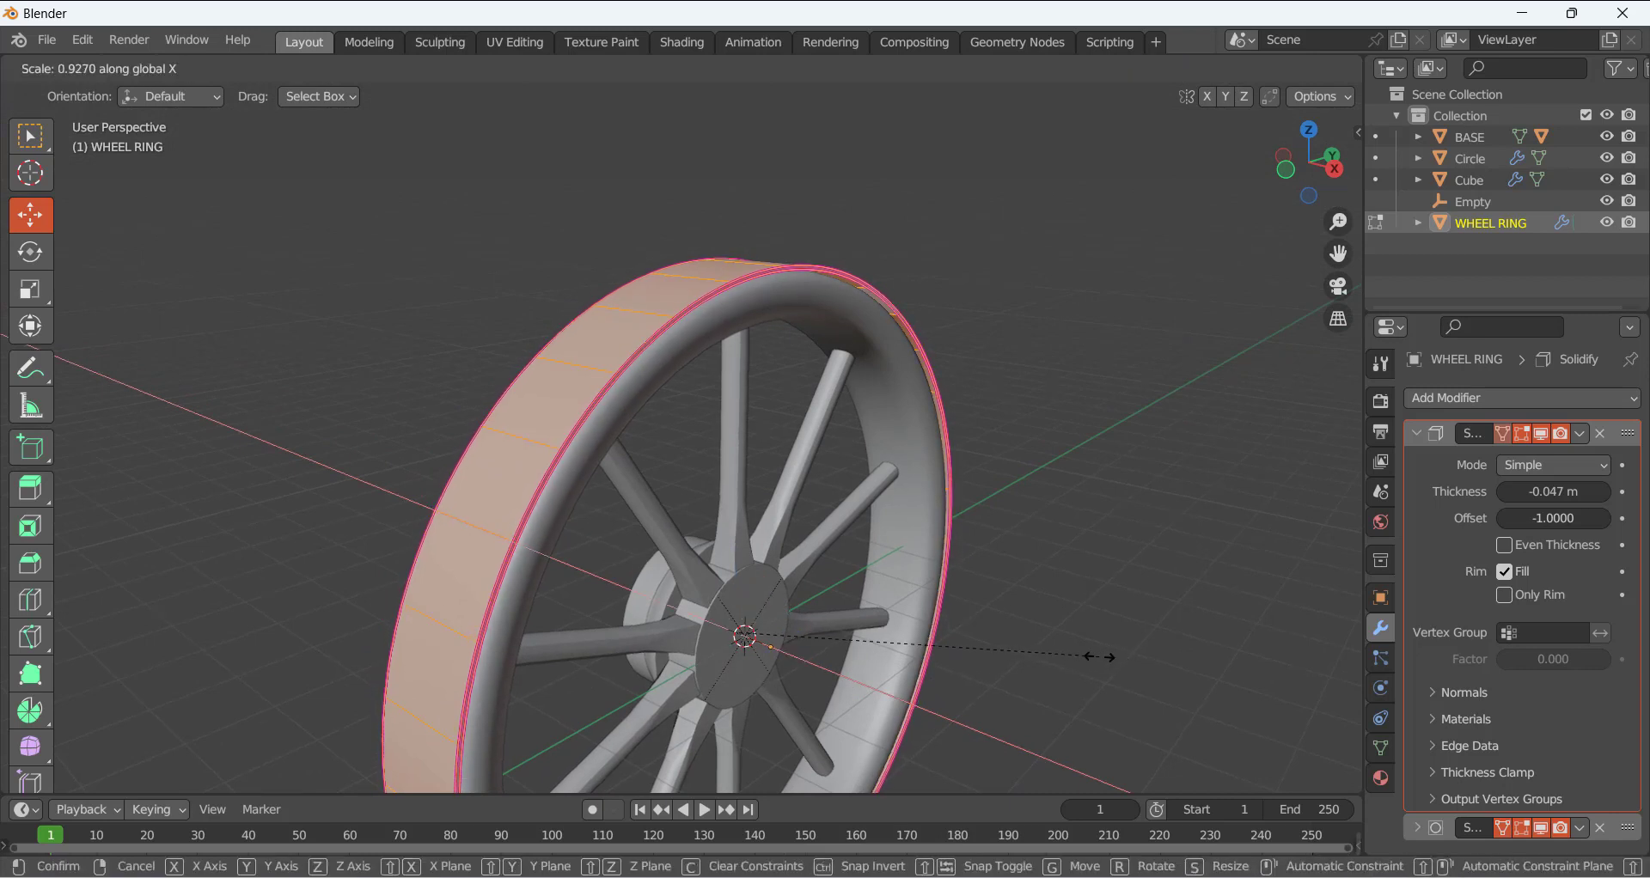
pyautogui.click(1042, 626)
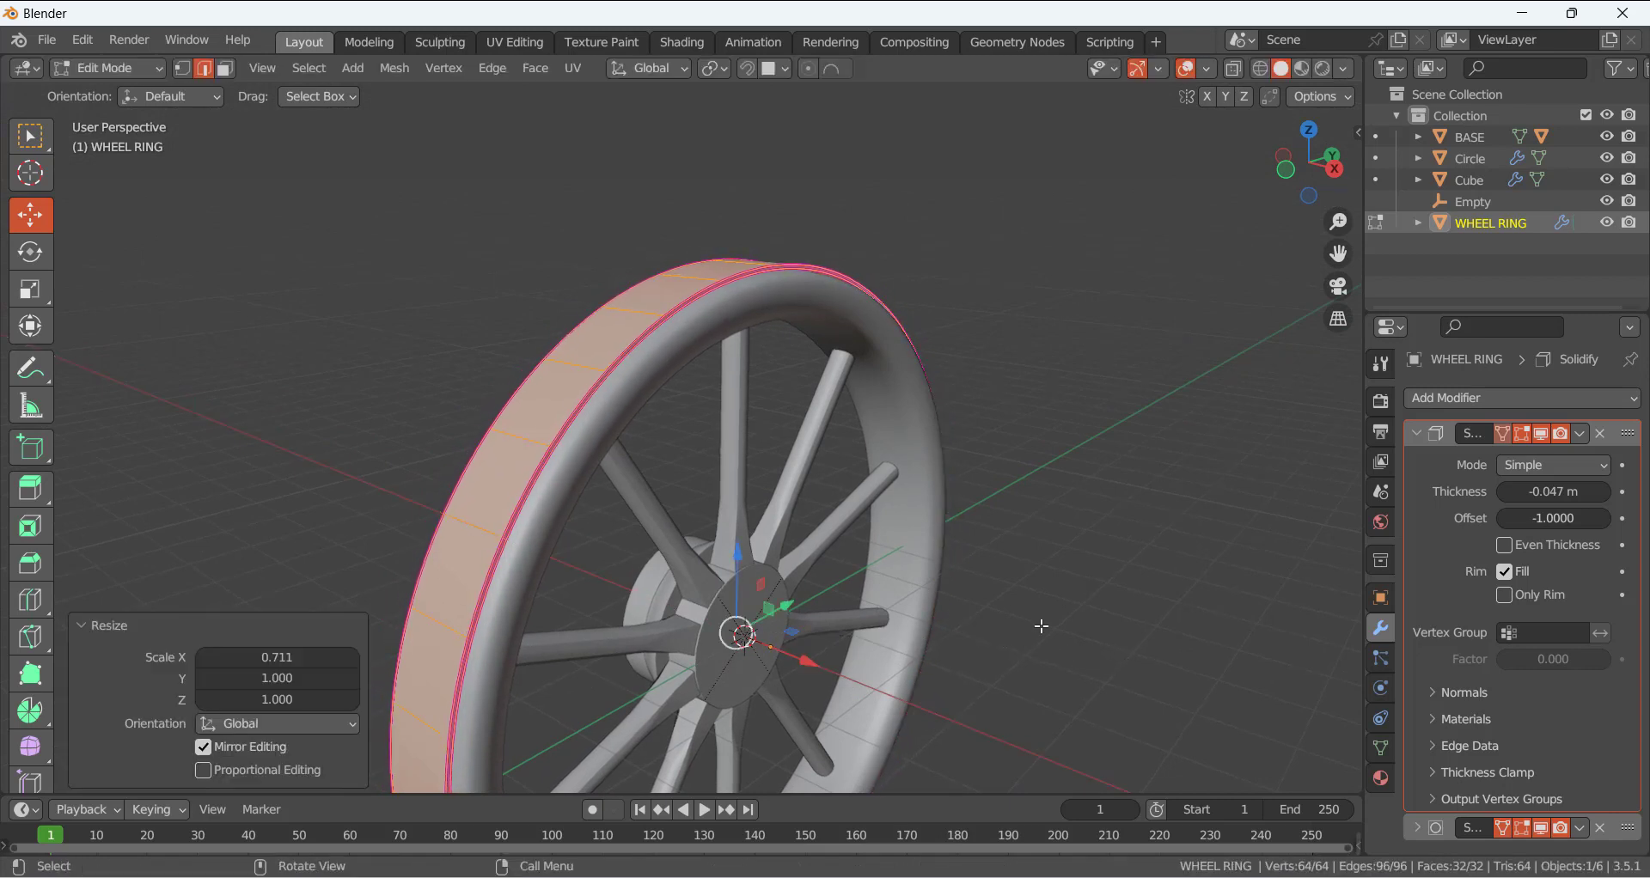
pyautogui.press('Tab')
pyautogui.moveTo(1066, 581); pyautogui.dragTo(778, 533, button='middle')
pyautogui.hotkey('alt', 'a')
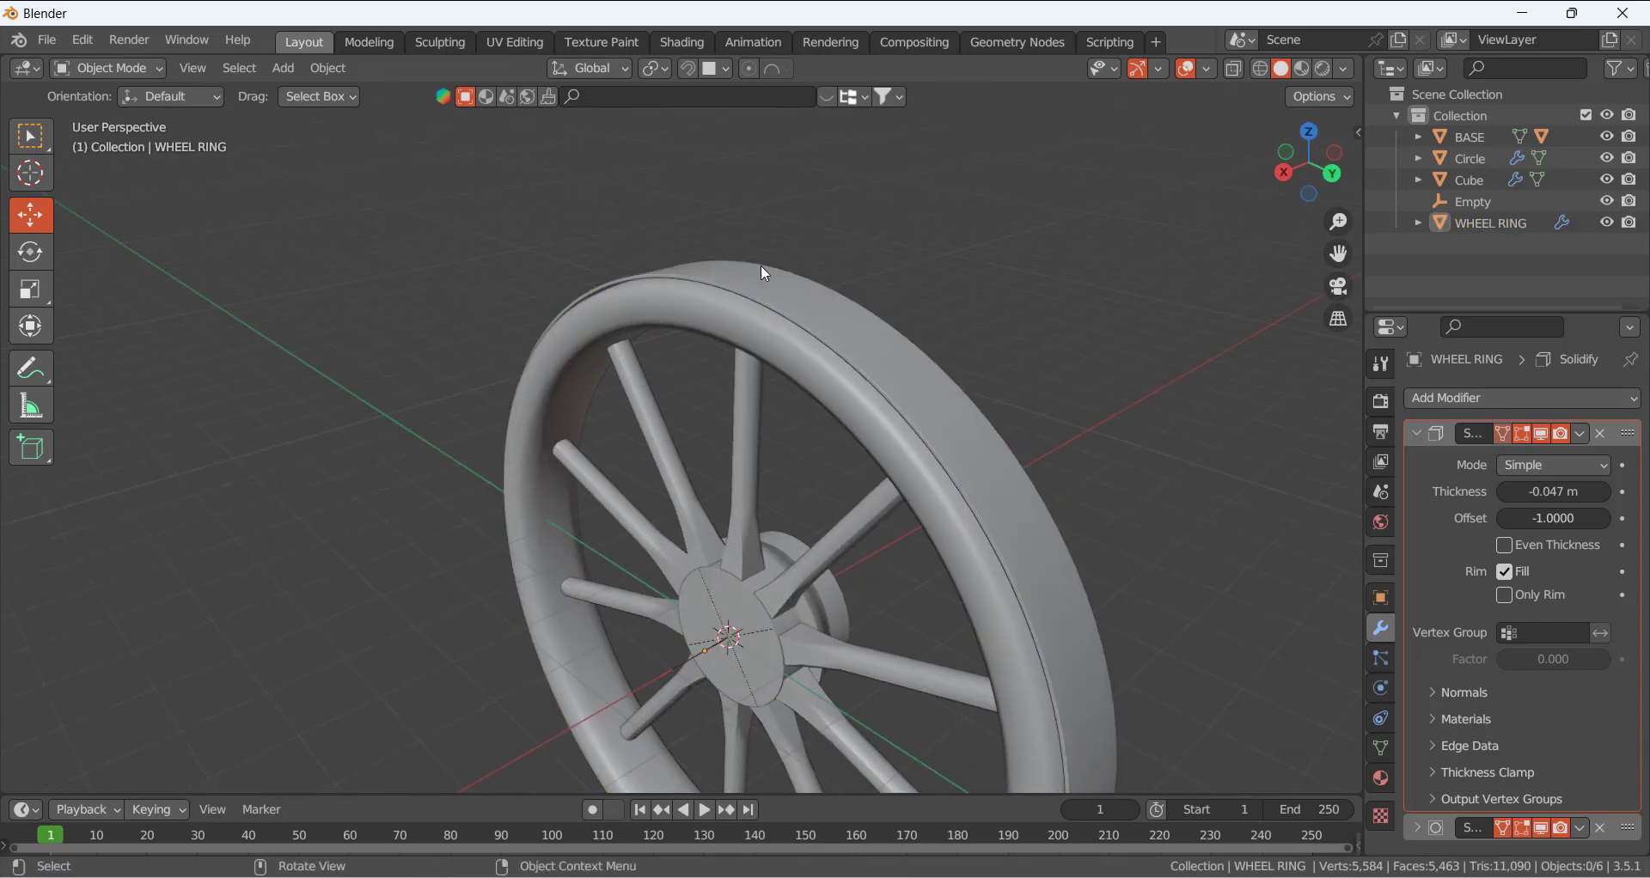
# - Examine how the narrowed outer band sits around the rim from several angles
pyautogui.moveTo(765, 273); pyautogui.dragTo(757, 375, button='middle')
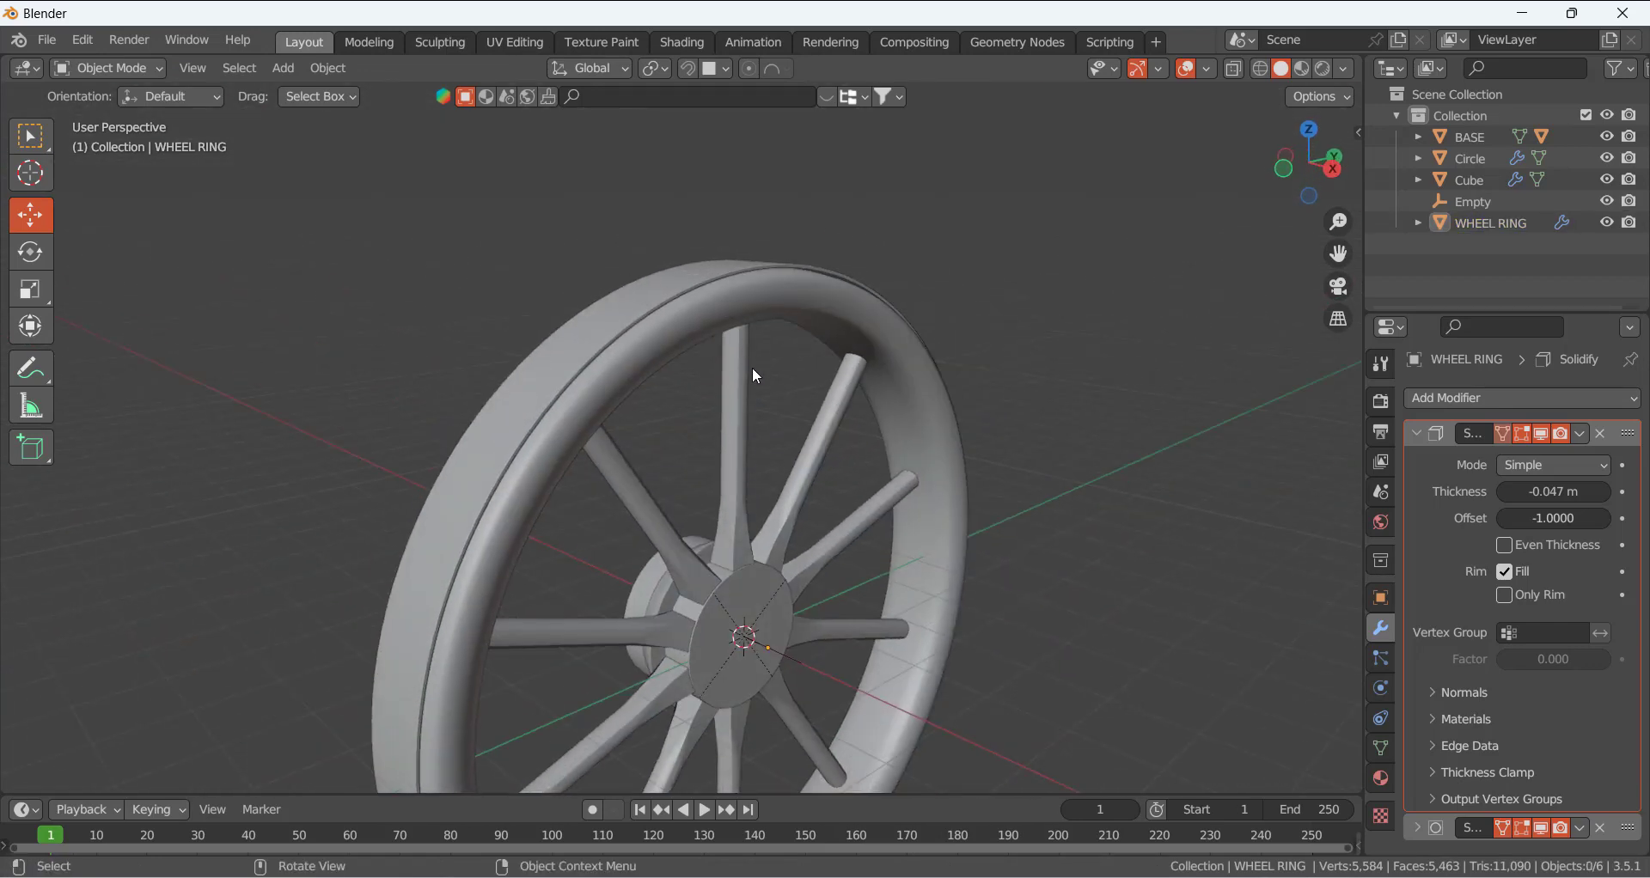
pyautogui.scroll(-3, 751, 370)
pyautogui.moveTo(854, 482)
pyautogui.mouseDown(button='middle')
pyautogui.moveTo(755, 378)
pyautogui.moveTo(834, 471)
pyautogui.mouseUp(button='middle')
pyautogui.scroll(2, 705, 475)
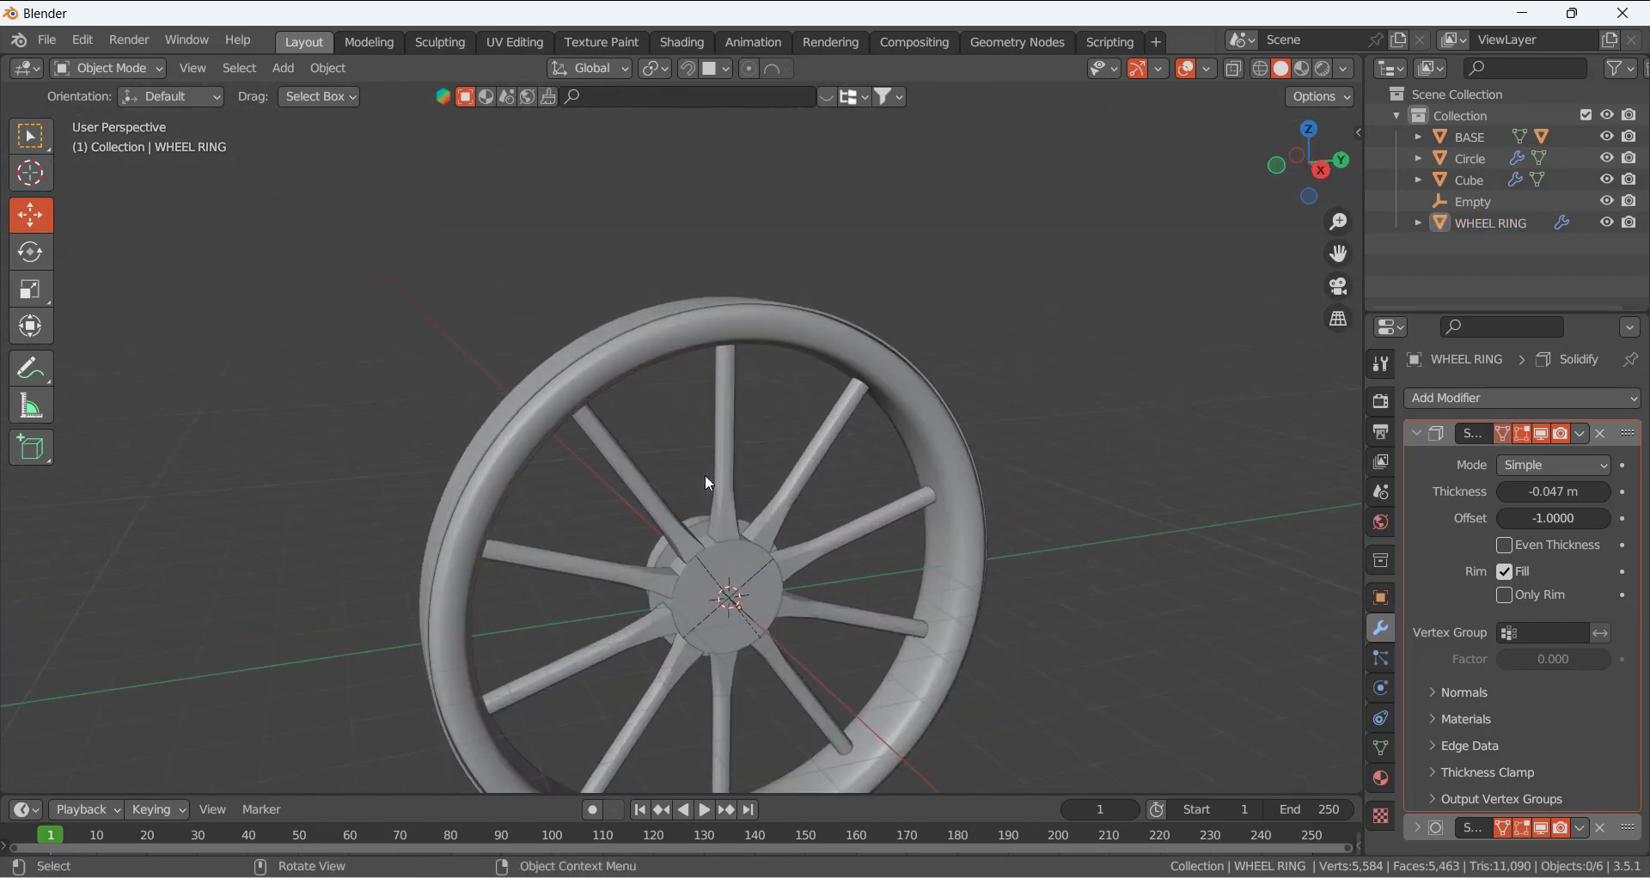
pyautogui.scroll(-2, 705, 478)
pyautogui.moveTo(657, 460); pyautogui.dragTo(574, 413, button='middle')
pyautogui.scroll(2, 640, 429)
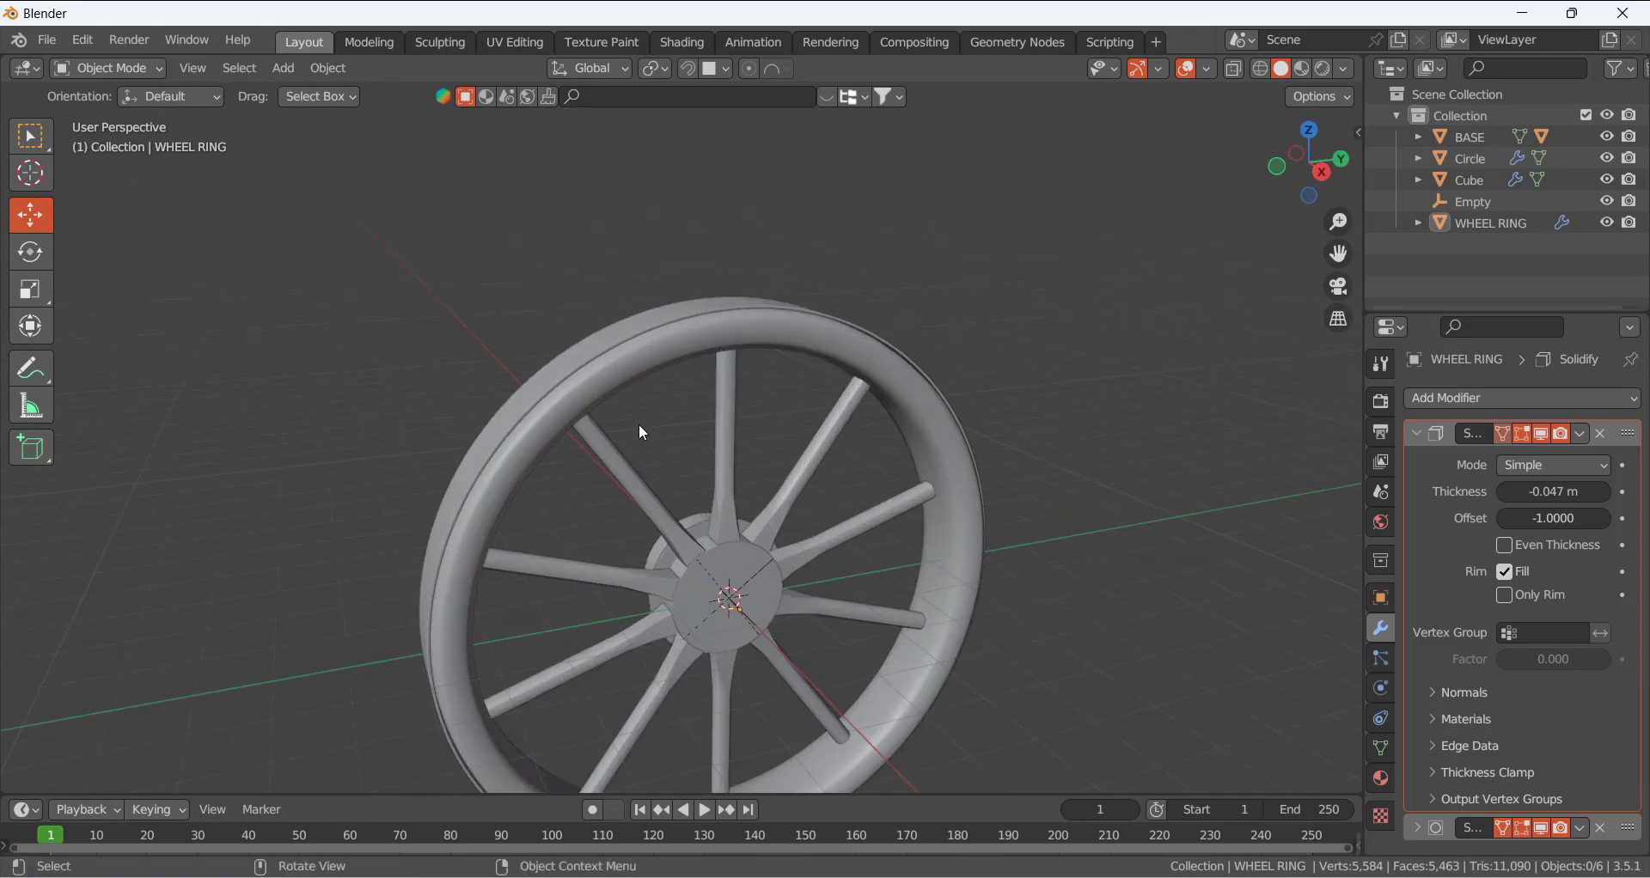
pyautogui.click(608, 367)
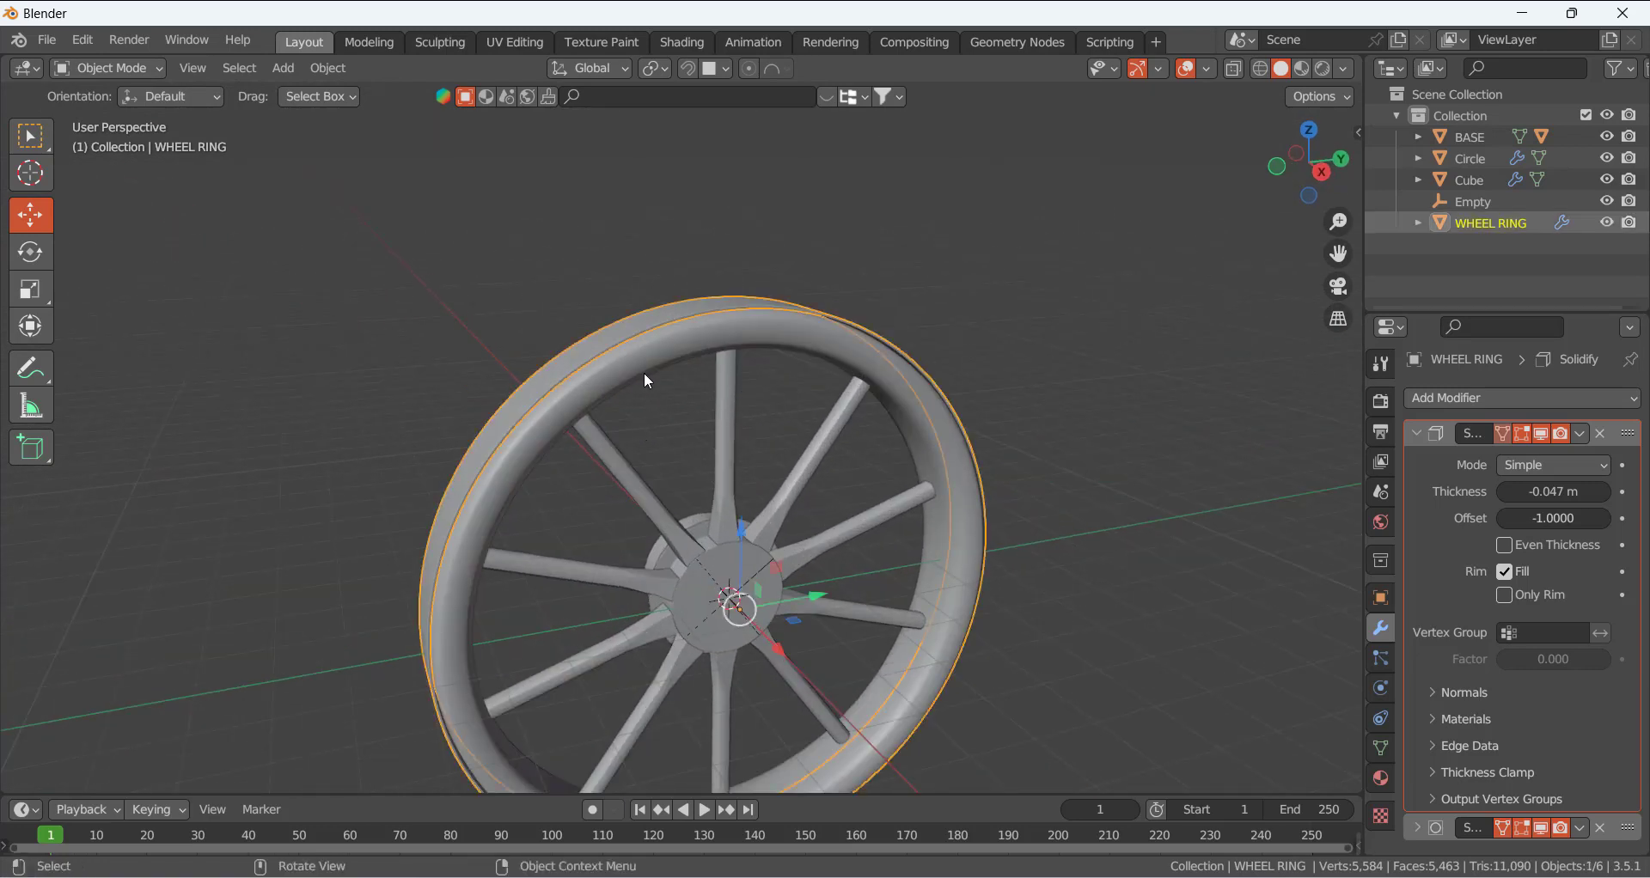
pyautogui.click(617, 397)
pyautogui.scroll(3, 575, 483)
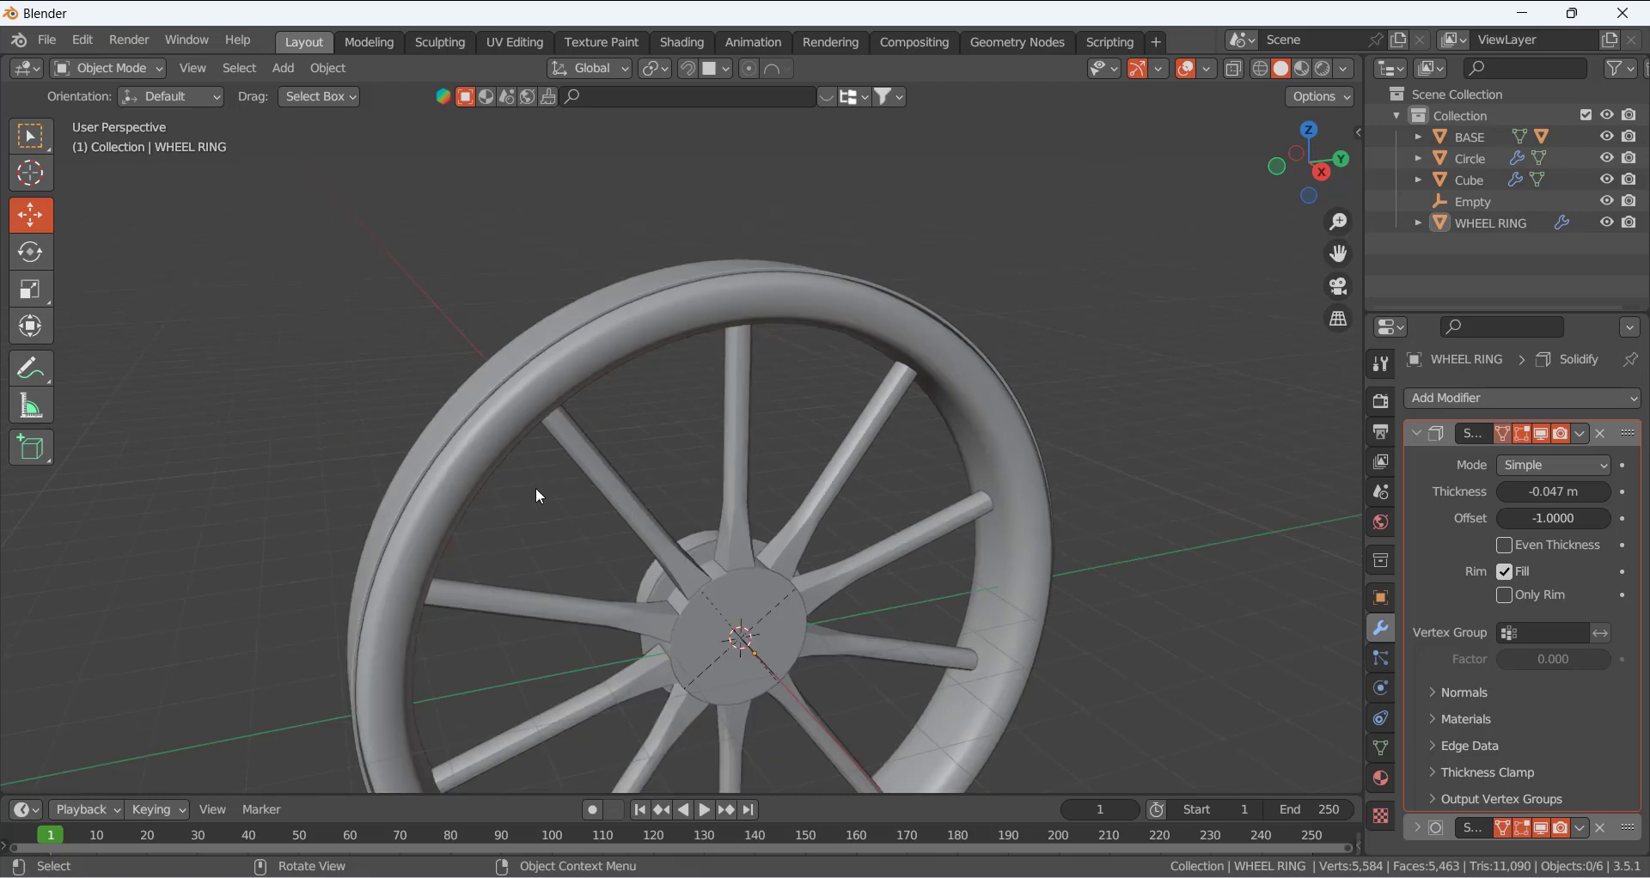
pyautogui.moveTo(539, 496); pyautogui.dragTo(611, 401, button='middle')
# - Select WHEEL RING, the rim Circle, the spoke Cube and the Empty together
pyautogui.click(599, 318)
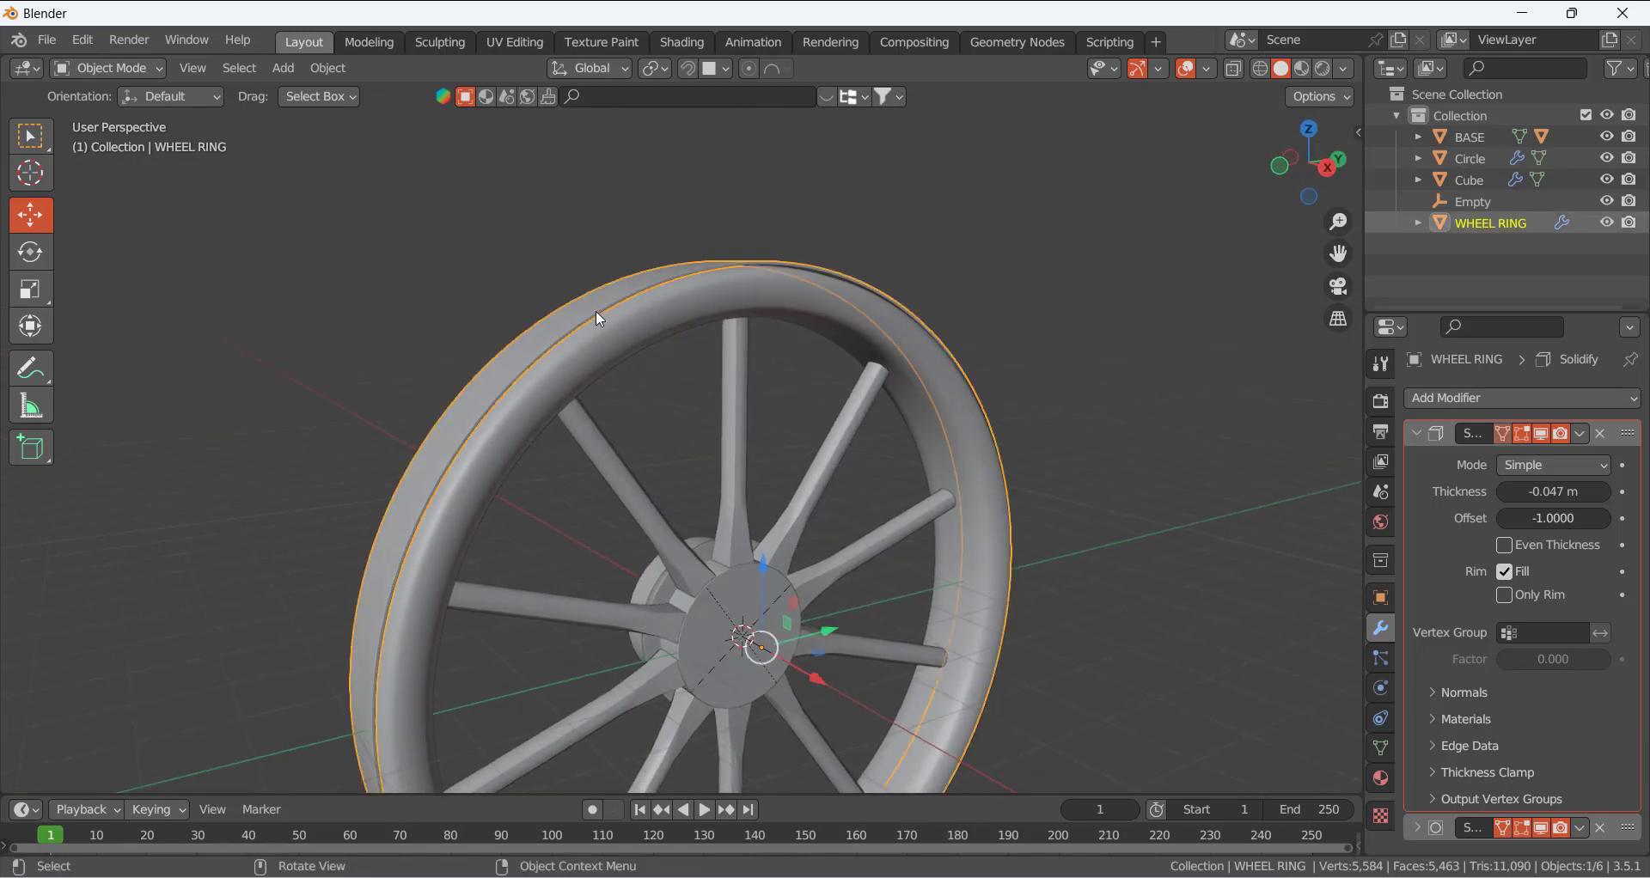
pyautogui.keyDown('shift'); pyautogui.click(611, 343); pyautogui.keyUp('shift')
pyautogui.keyDown('shift'); pyautogui.click(615, 458); pyautogui.keyUp('shift')
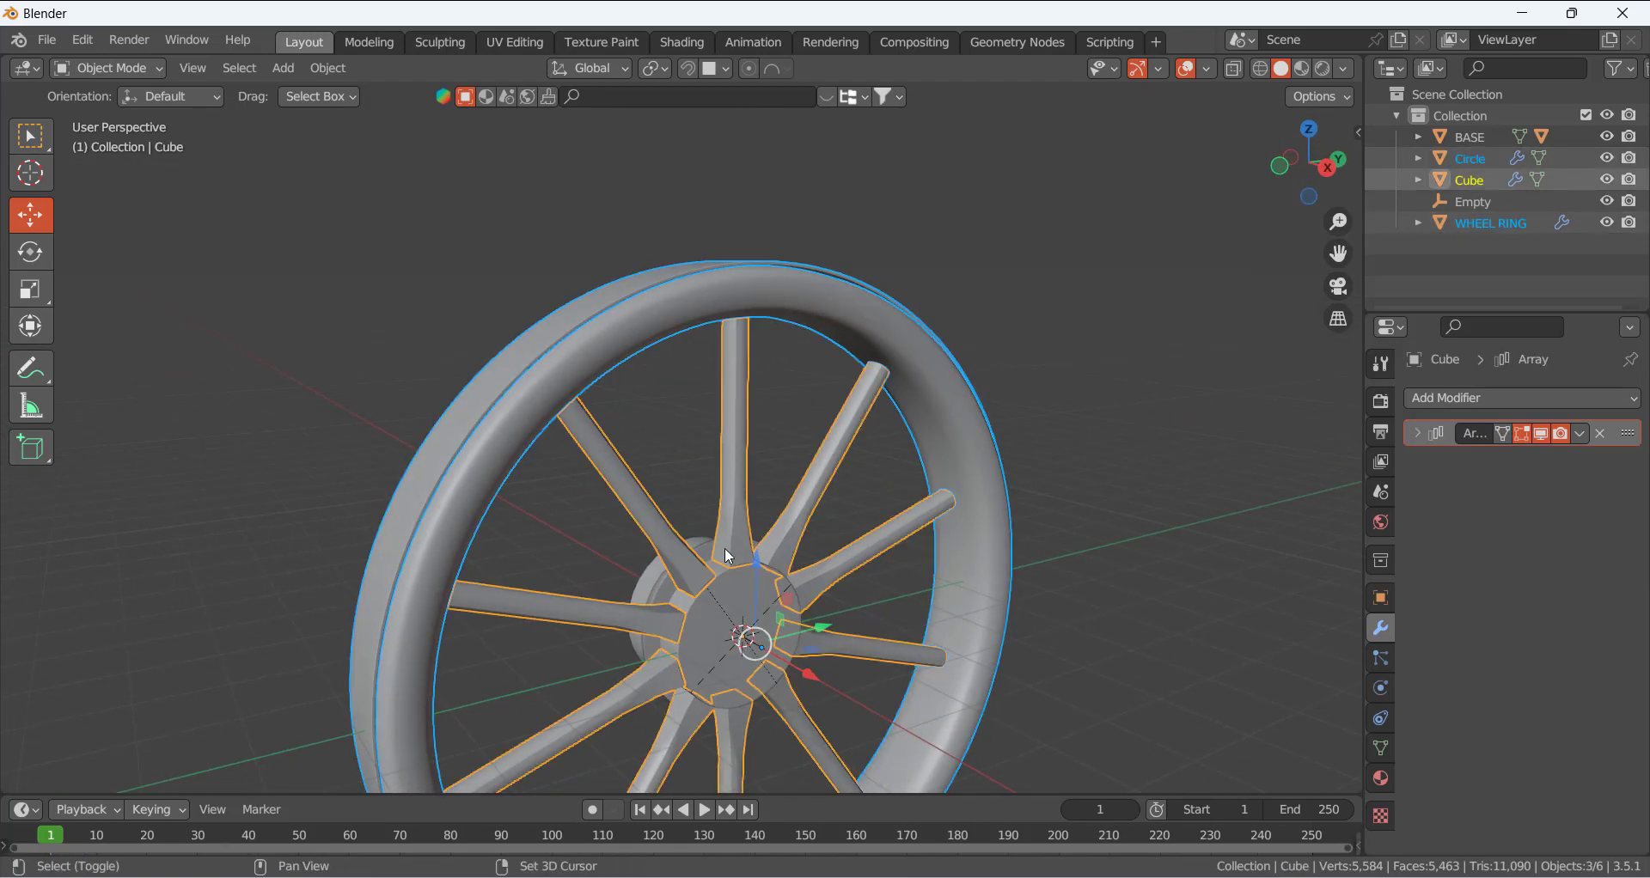
pyautogui.moveTo(753, 667); pyautogui.dragTo(480, 679, button='middle')
pyautogui.scroll(-3, 730, 636)
pyautogui.scroll(5, 774, 599)
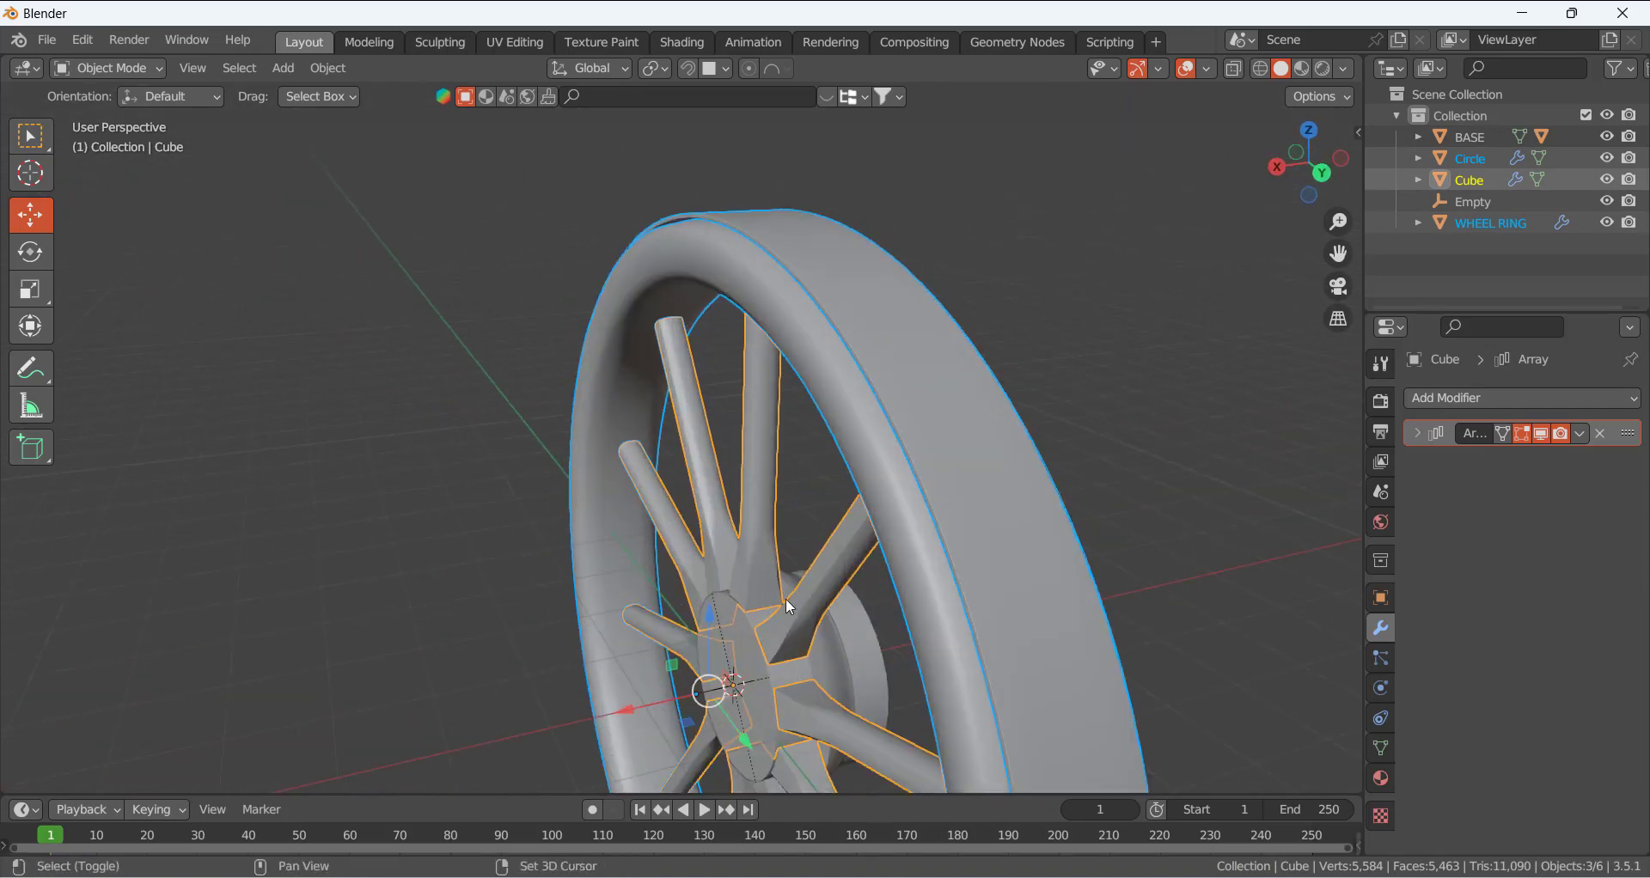
pyautogui.keyDown('shift'); pyautogui.moveTo(785, 598); pyautogui.dragTo(700, 354, button='middle'); pyautogui.keyUp('shift')
pyautogui.scroll(3, 753, 336)
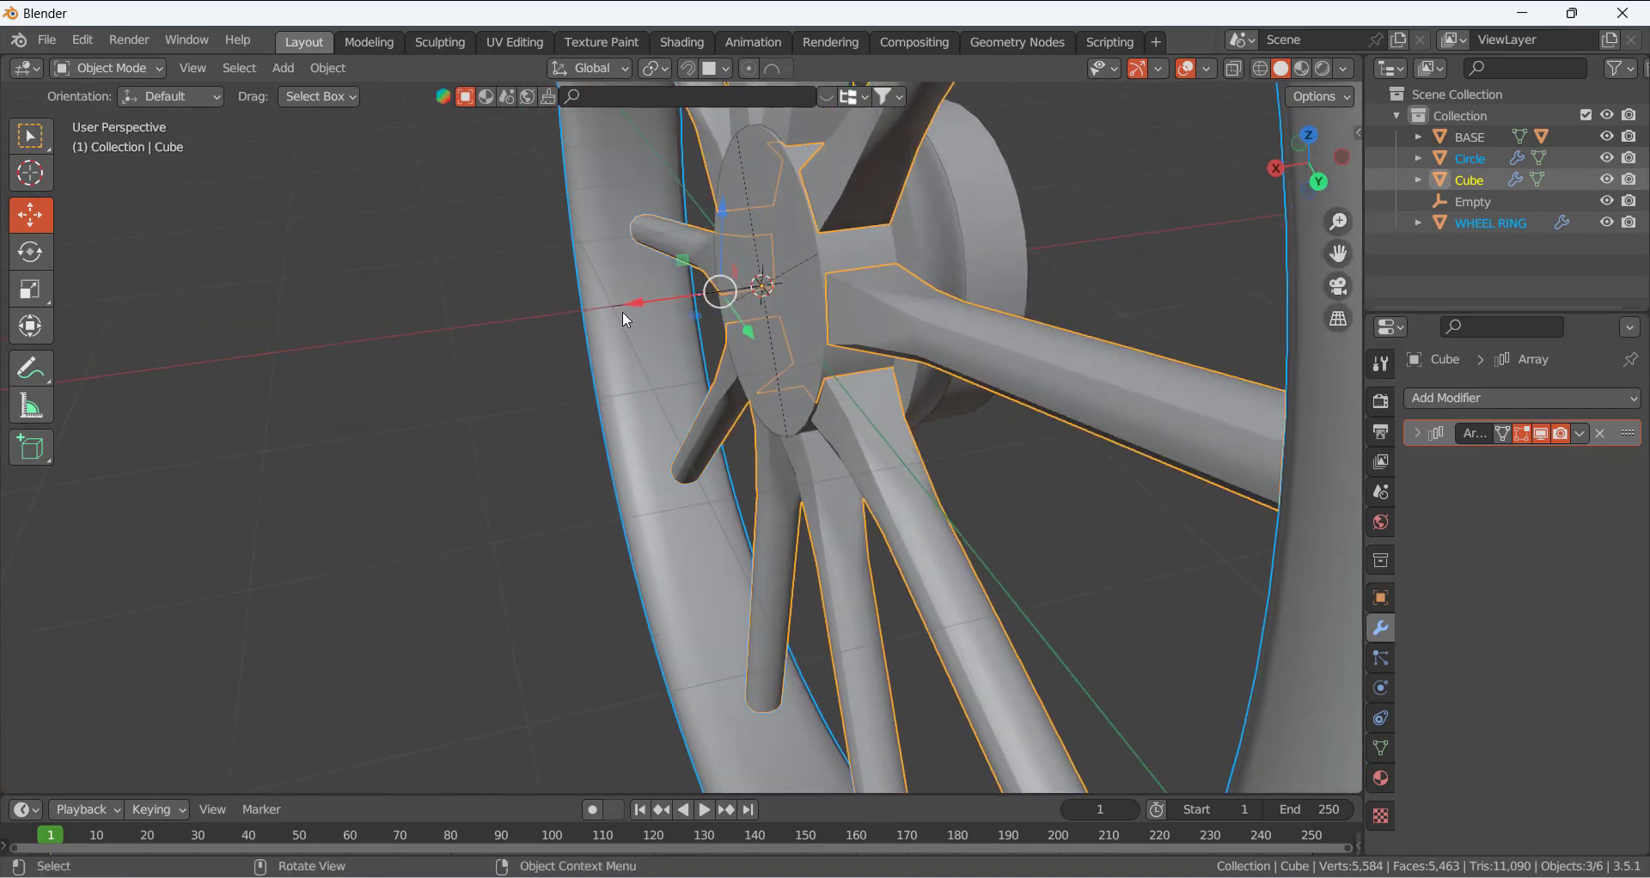
pyautogui.keyDown('shift'); pyautogui.click(617, 306); pyautogui.keyUp('shift')
# - Make the BASE hub the active object, try to join the parts, and parent the selected parts to BASE with the Object option
pyautogui.moveTo(617, 306); pyautogui.dragTo(663, 394, button='middle')
pyautogui.scroll(3, 731, 367)
pyautogui.scroll(2, 786, 281)
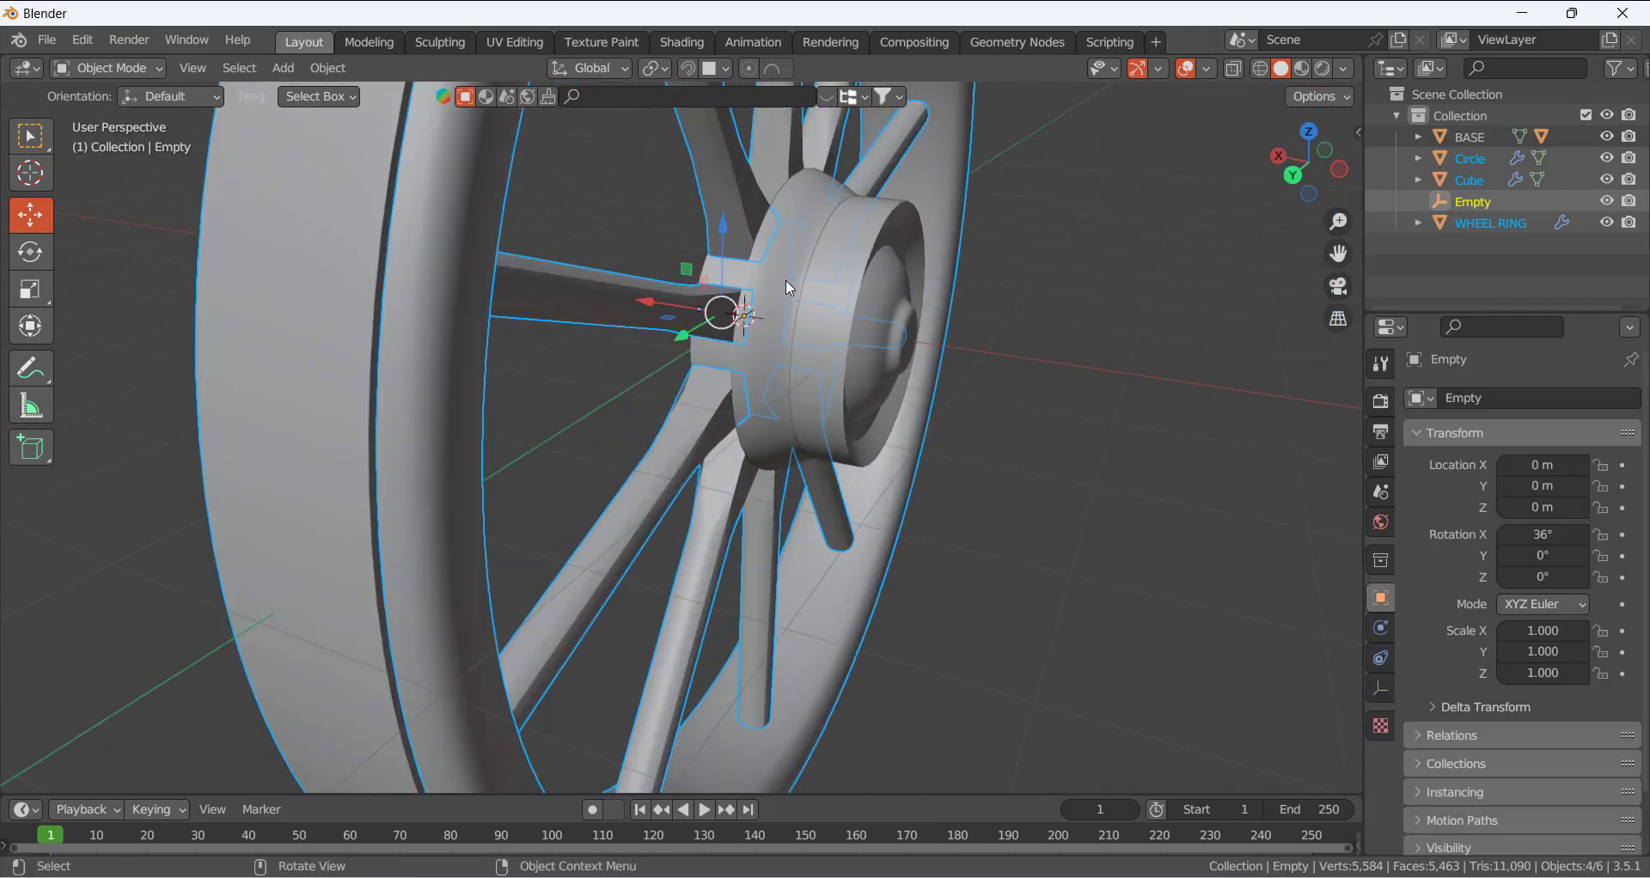
pyautogui.keyDown('shift'); pyautogui.click(792, 250); pyautogui.keyUp('shift')
pyautogui.keyDown('shift'); pyautogui.click(793, 252); pyautogui.keyUp('shift')
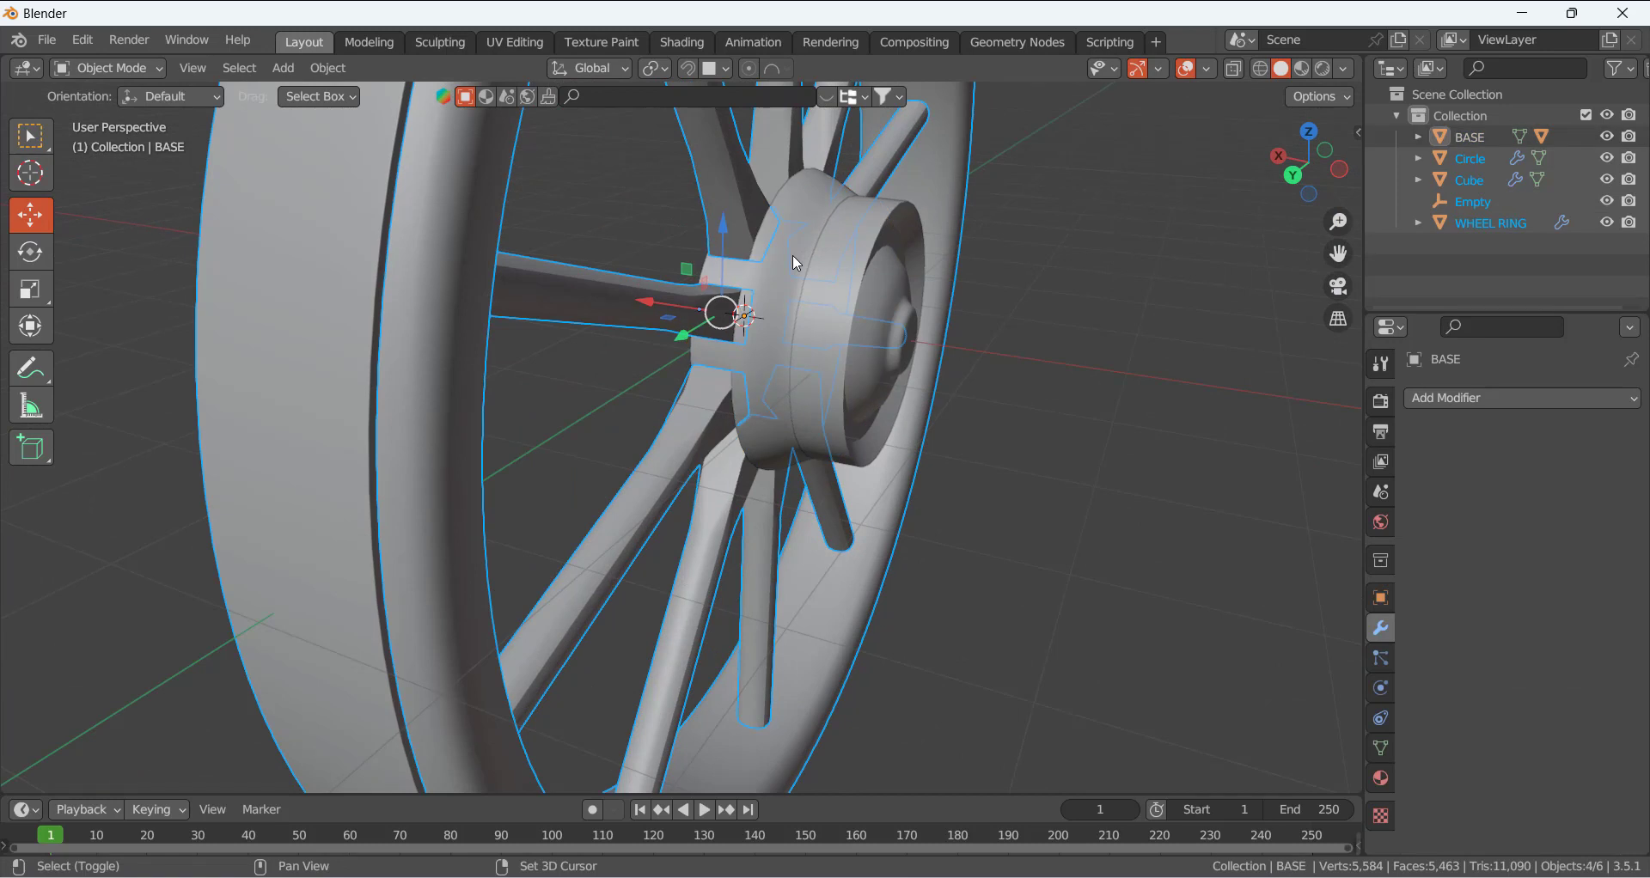
pyautogui.keyDown('shift'); pyautogui.click(805, 206); pyautogui.keyUp('shift')
pyautogui.keyDown('shift'); pyautogui.click(808, 198); pyautogui.keyUp('shift')
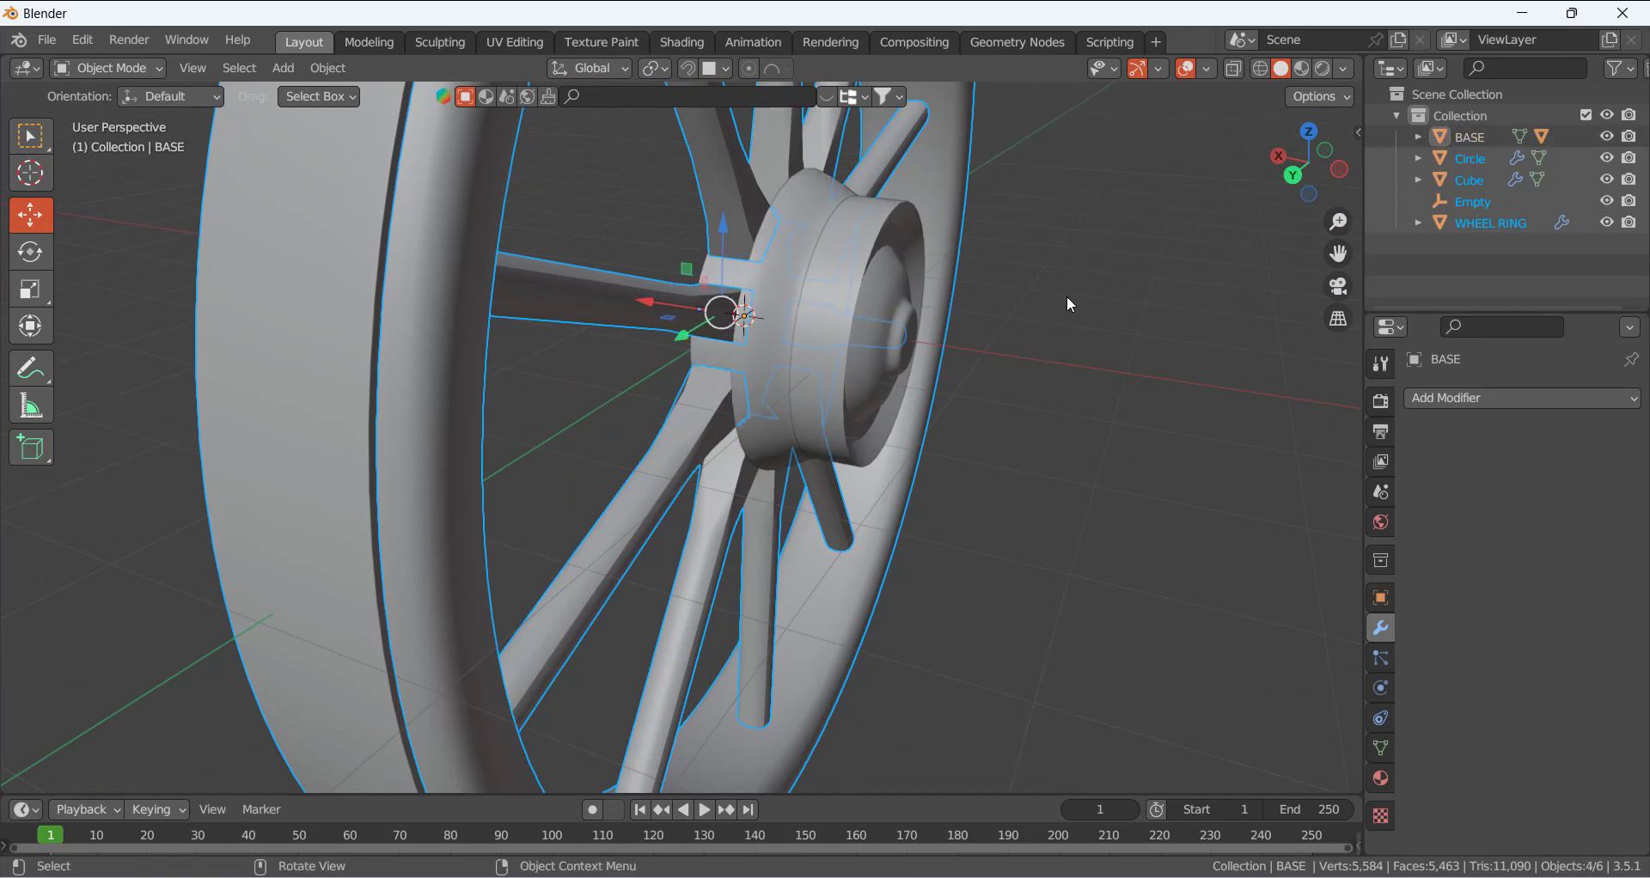
pyautogui.hotkey('ctrl', 'j')
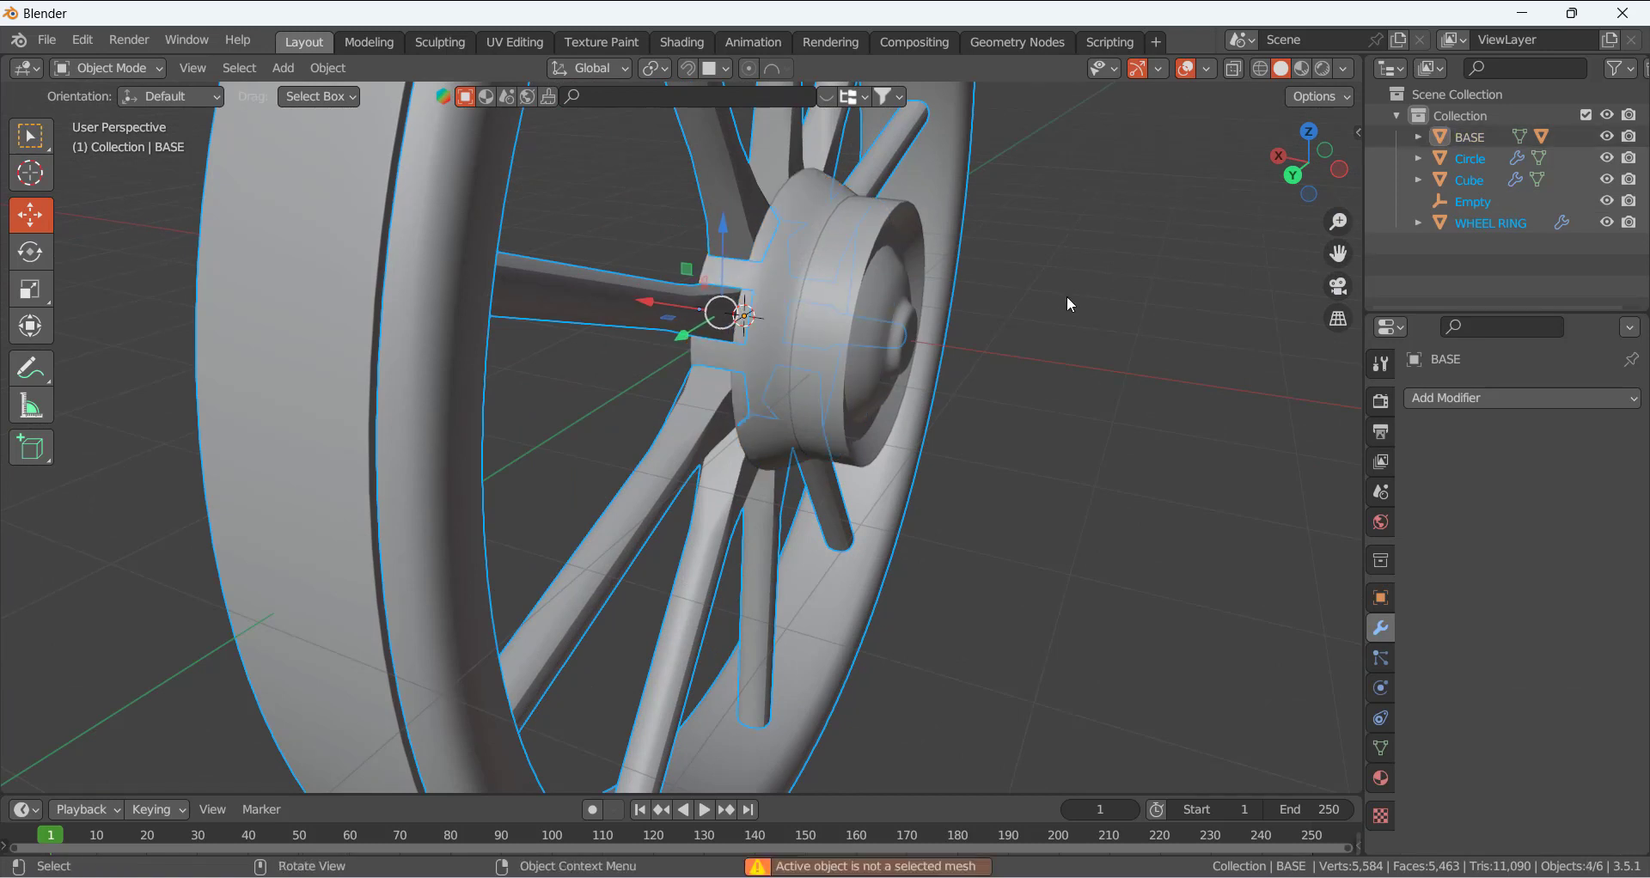
pyautogui.hotkey('ctrl', 'p')
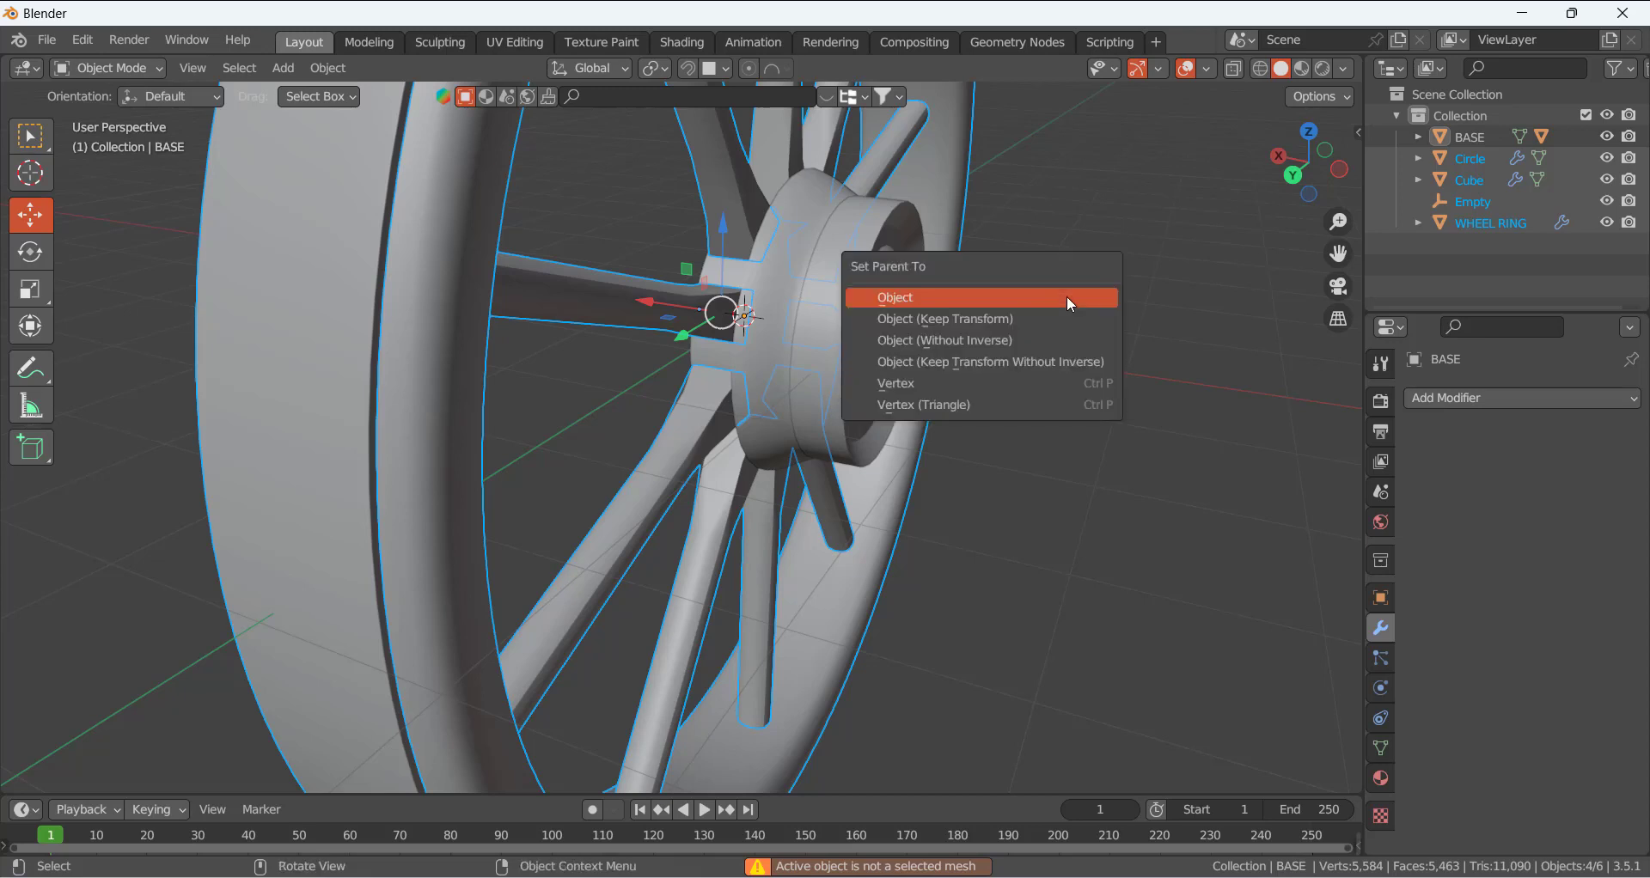
pyautogui.click(1066, 295)
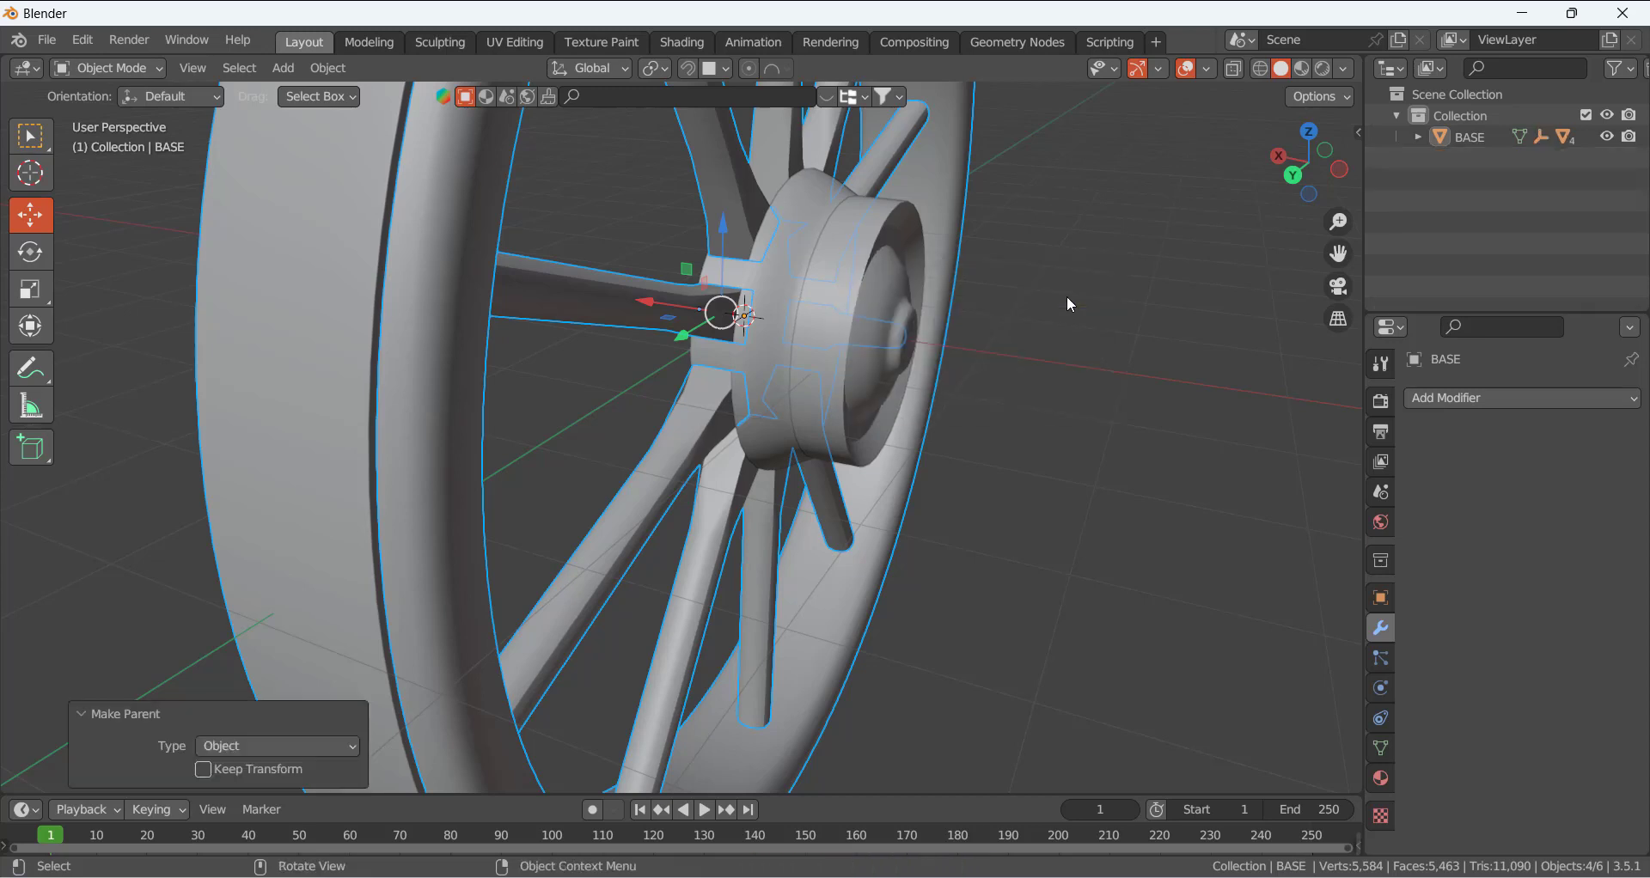
# - Try moving BASE on its own to test whether the parented wheel parts follow, and cancel the move
pyautogui.scroll(-3, 1076, 380)
pyautogui.click(940, 364)
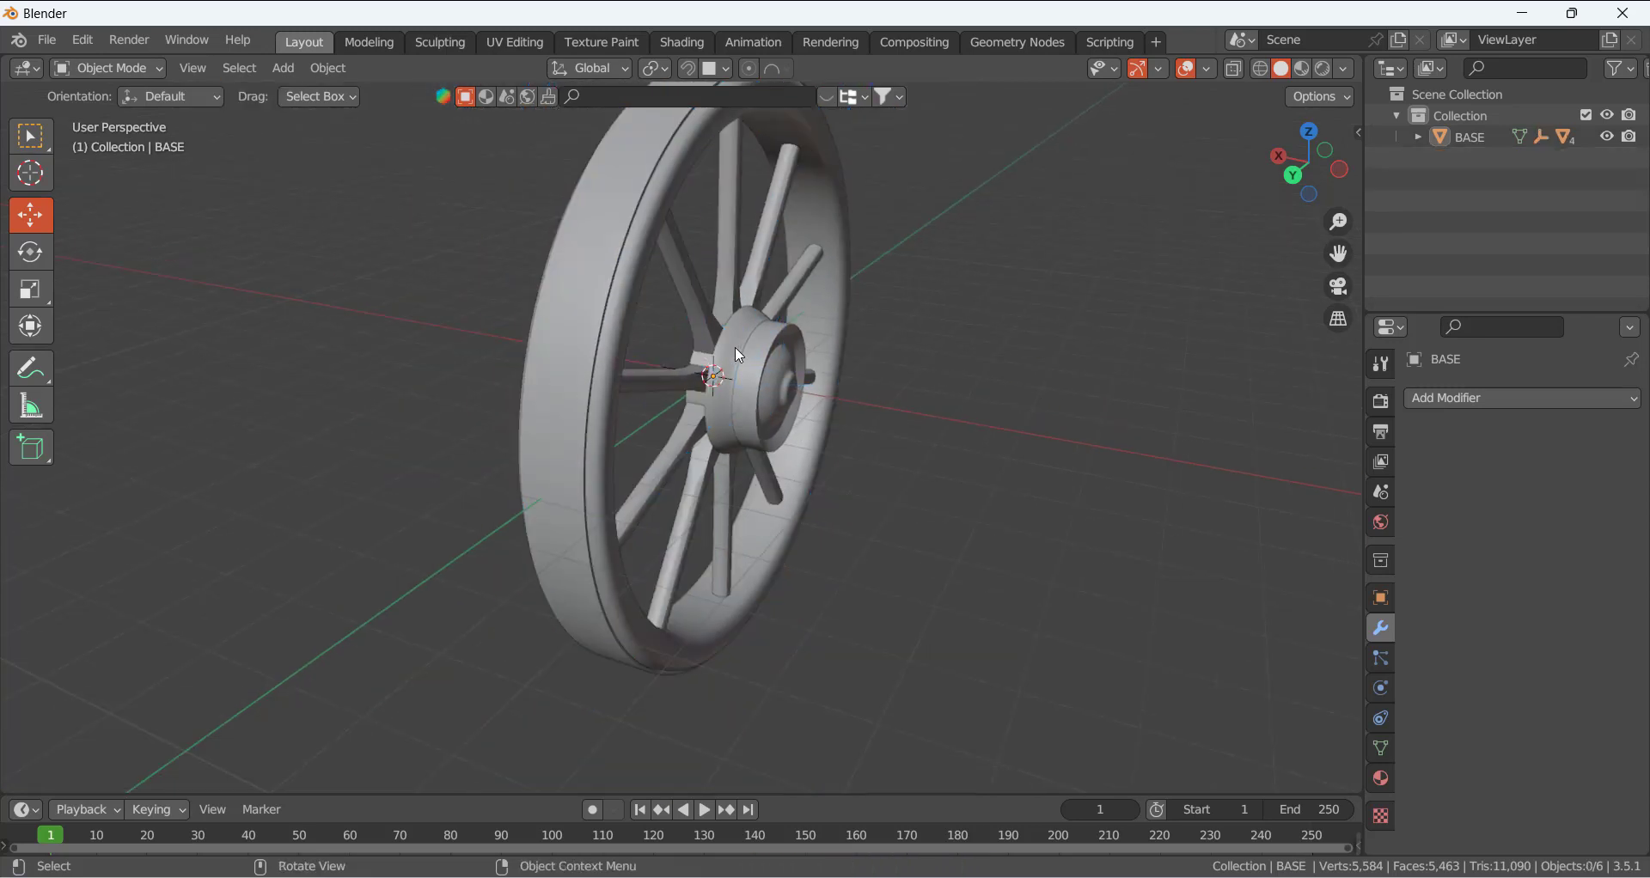
pyautogui.click(739, 355)
pyautogui.press('g')
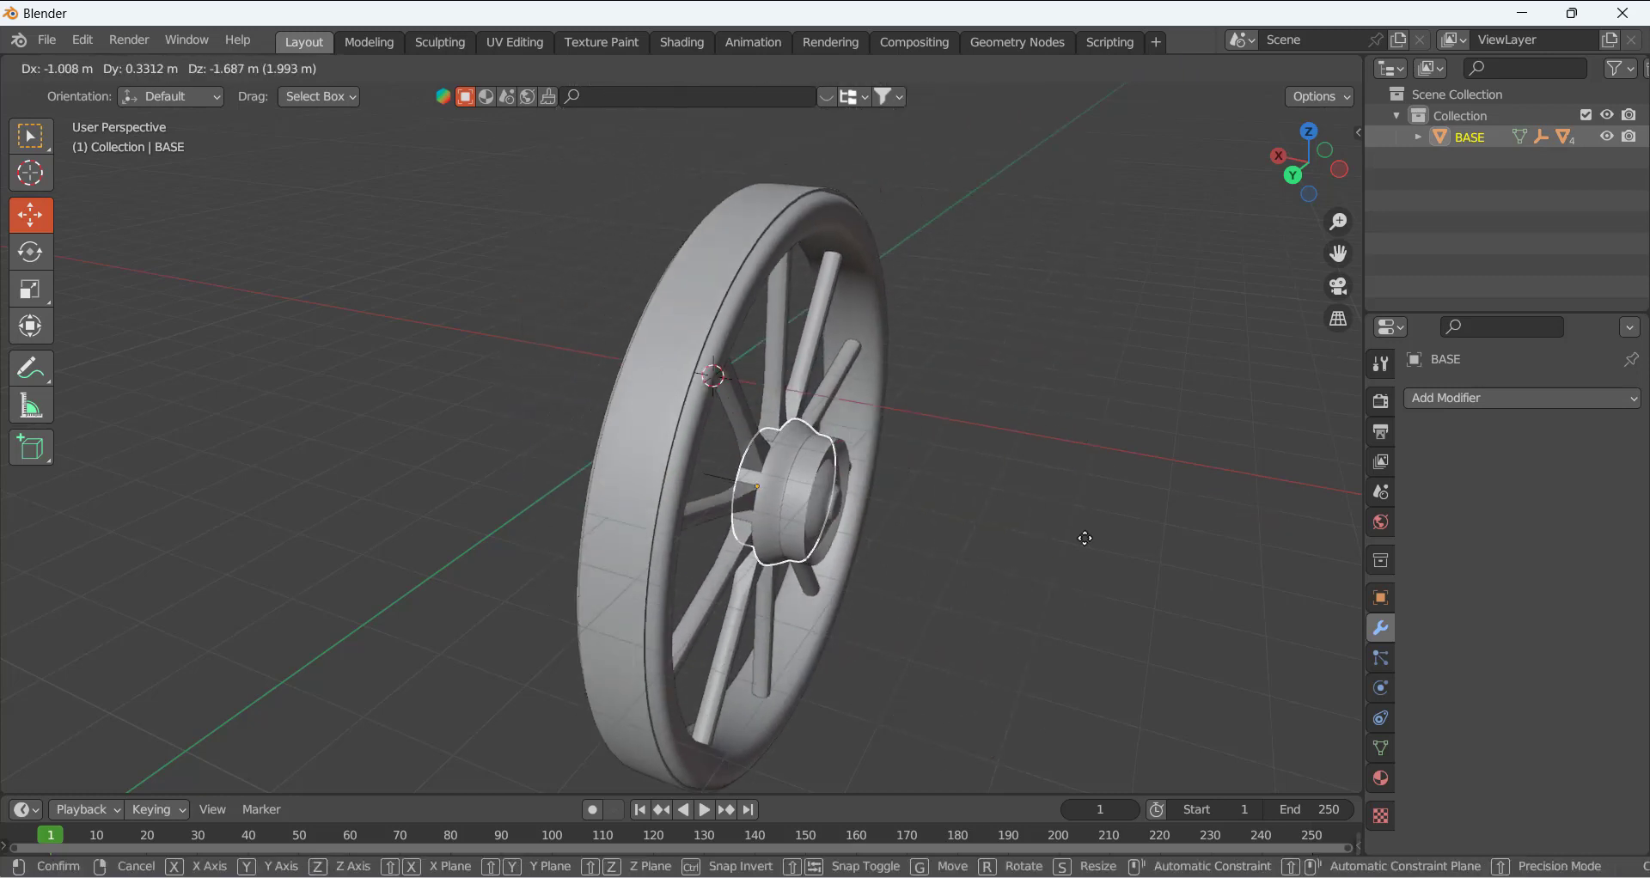
pyautogui.rightClick(1099, 439)
# - Expand BASE's hierarchy to view its child objects, select the Empty and collapse the hierarchy again
pyautogui.moveTo(528, 404); pyautogui.dragTo(663, 423, button='middle')
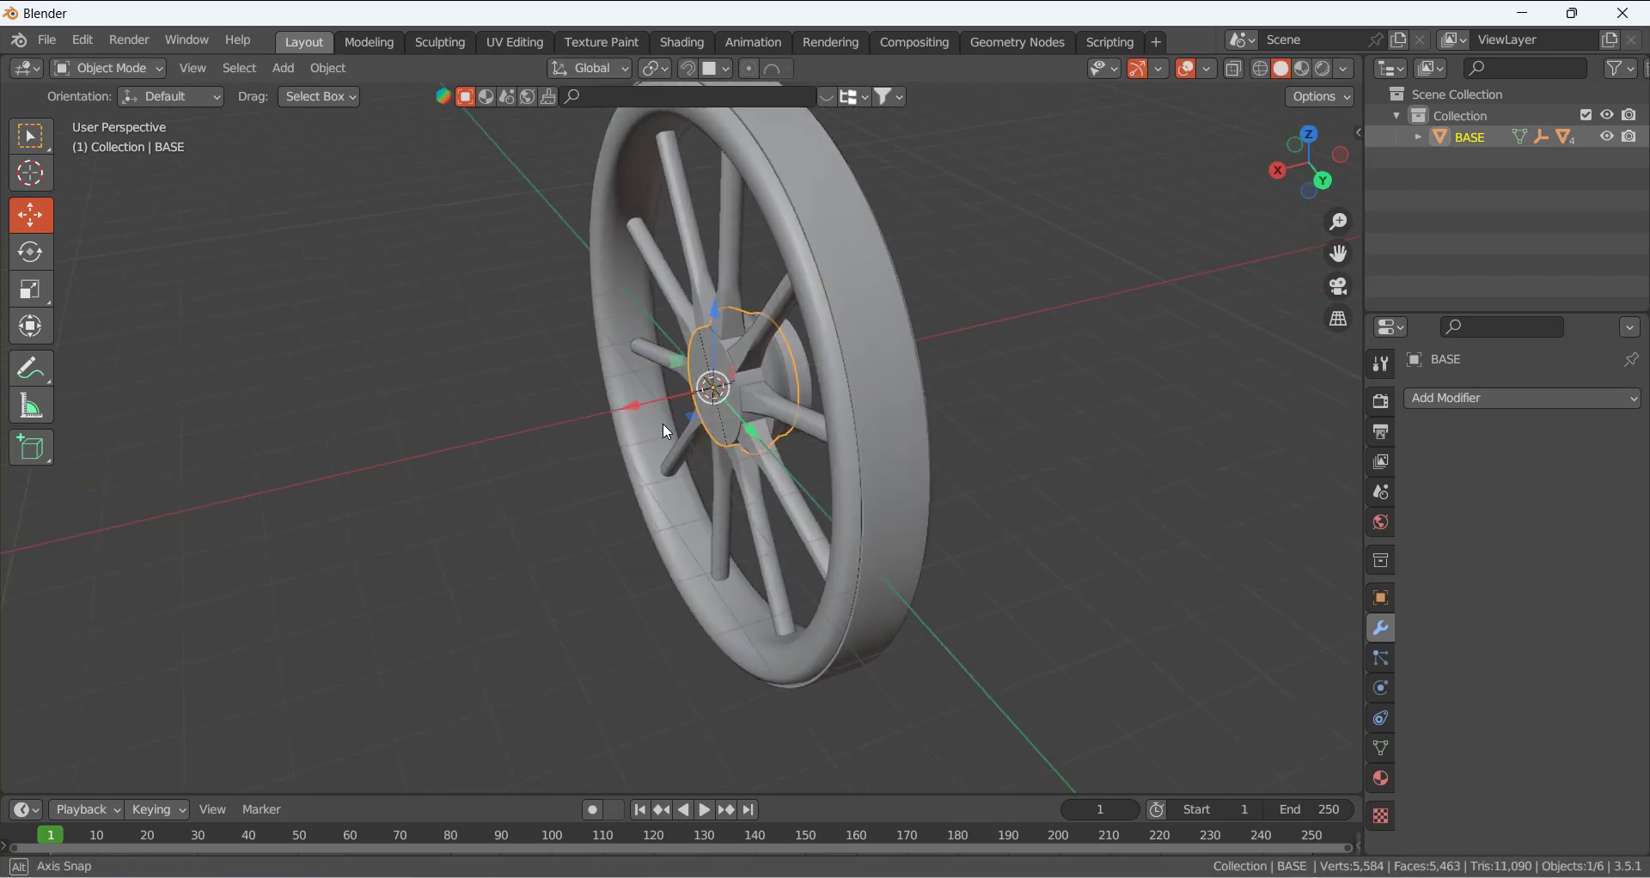
pyautogui.scroll(3, 637, 371)
pyautogui.scroll(-2, 1212, 348)
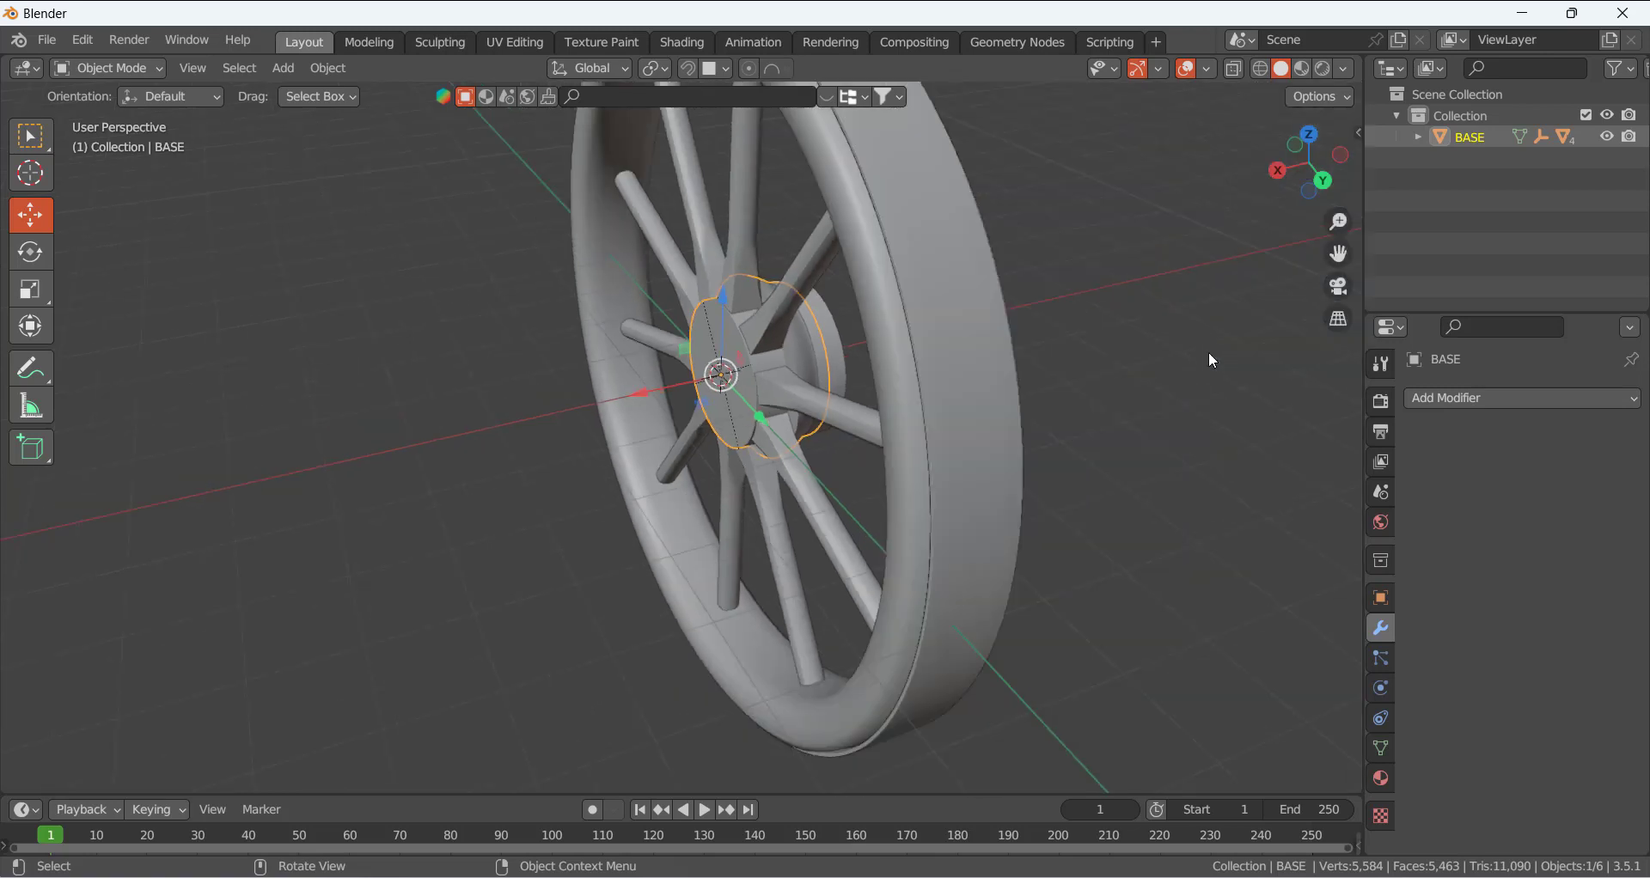
pyautogui.click(1418, 137)
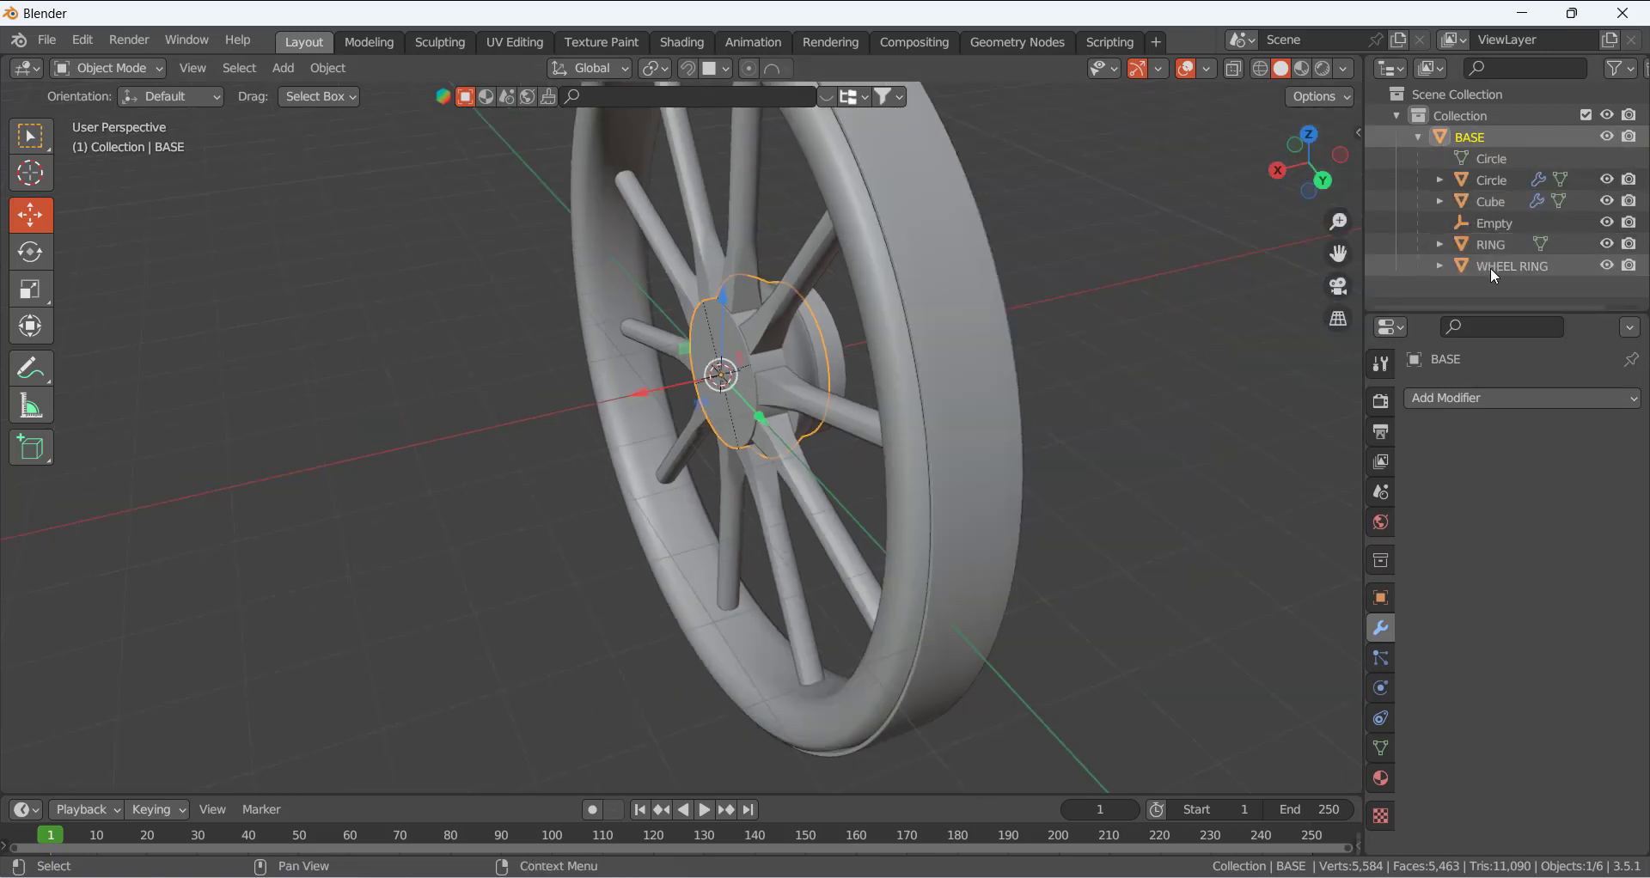
pyautogui.click(1495, 223)
pyautogui.click(1425, 140)
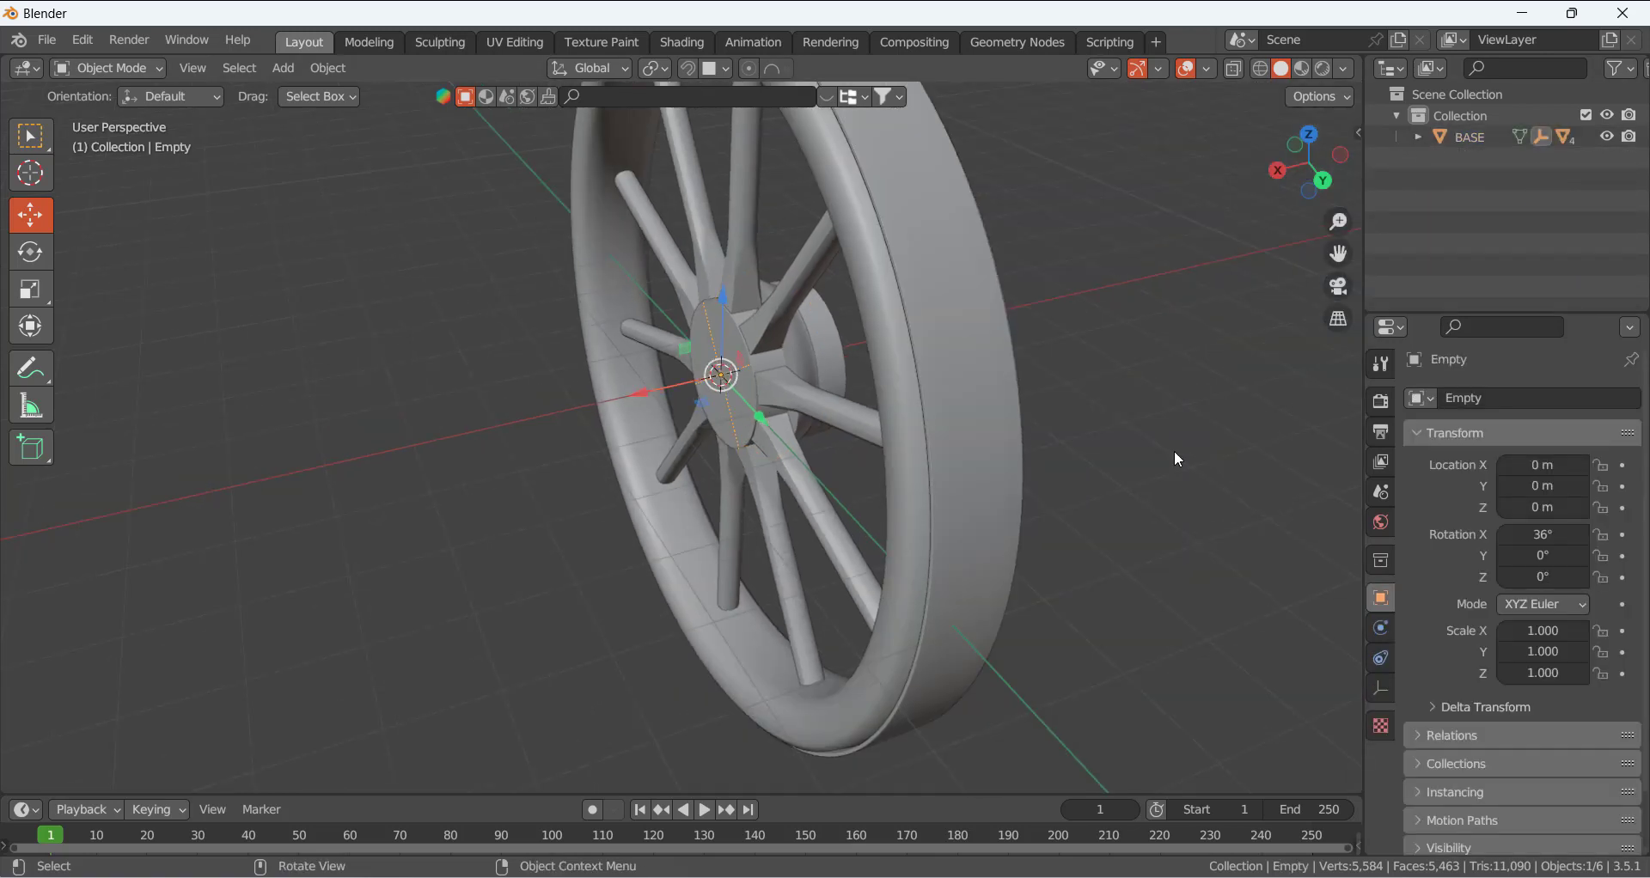
# - Reselect the BASE hub and repeat the trial move, cancelling it
pyautogui.moveTo(1174, 450); pyautogui.dragTo(728, 382, button='middle')
pyautogui.click(729, 381)
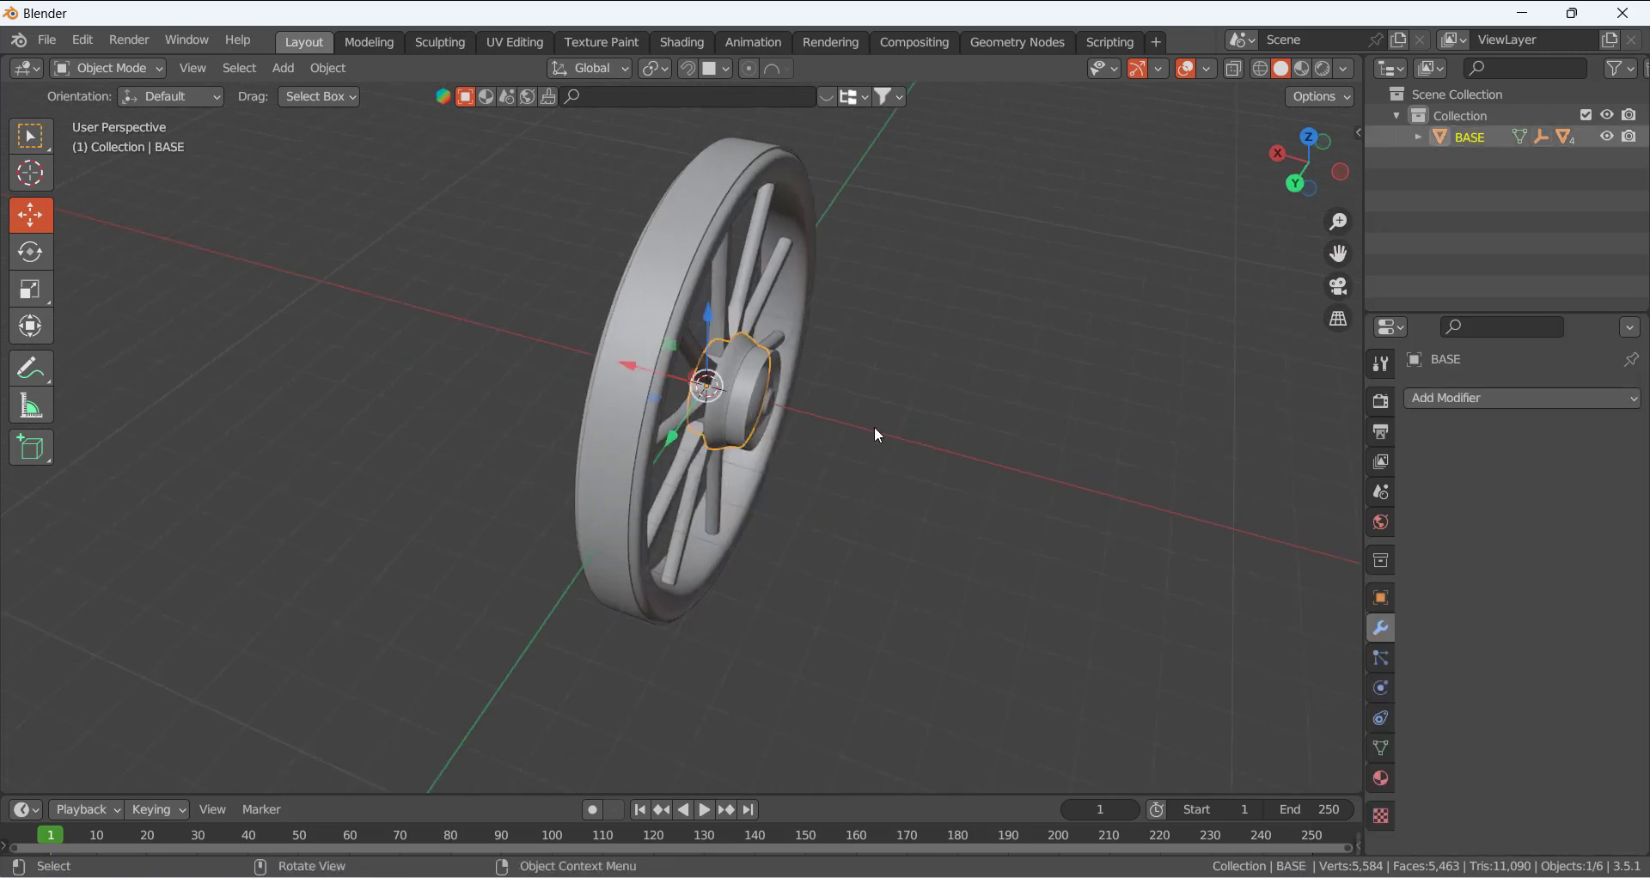
pyautogui.press('g')
pyautogui.rightClick(1159, 428)
# - Select the Empty at the hub's centre together with BASE and parent it to BASE with the Object option
pyautogui.moveTo(558, 409); pyautogui.dragTo(687, 406, button='middle')
pyautogui.scroll(5, 590, 397)
pyautogui.click(434, 447)
pyautogui.moveTo(434, 447); pyautogui.dragTo(663, 347, button='middle')
pyautogui.click(686, 331)
pyautogui.scroll(-4, 652, 338)
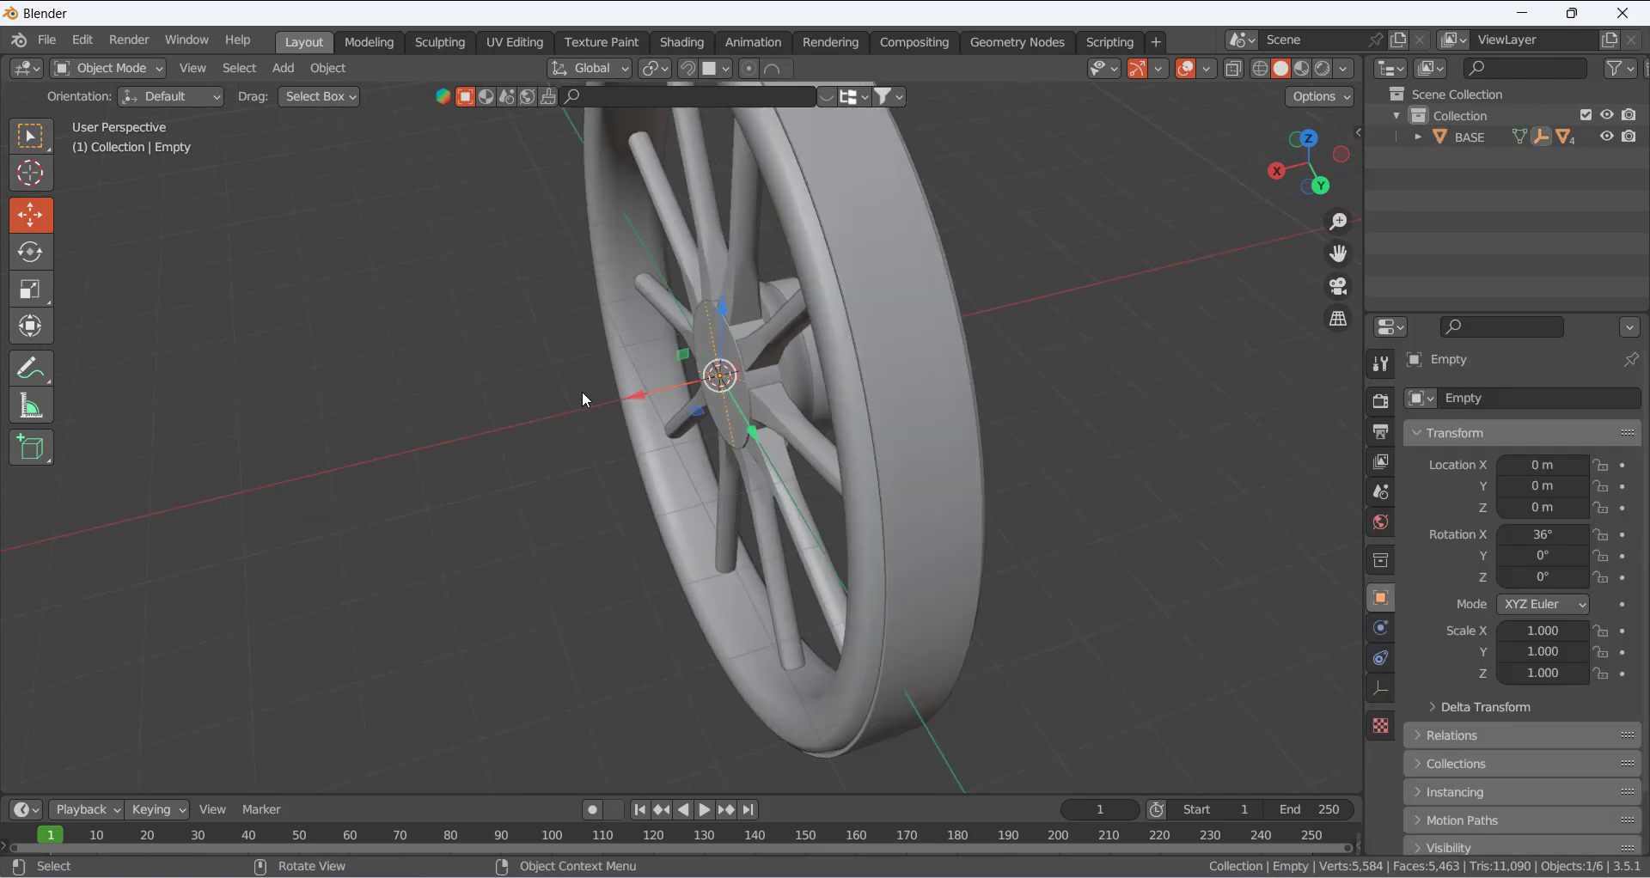
pyautogui.moveTo(581, 390); pyautogui.dragTo(687, 385, button='middle')
pyautogui.click(780, 327)
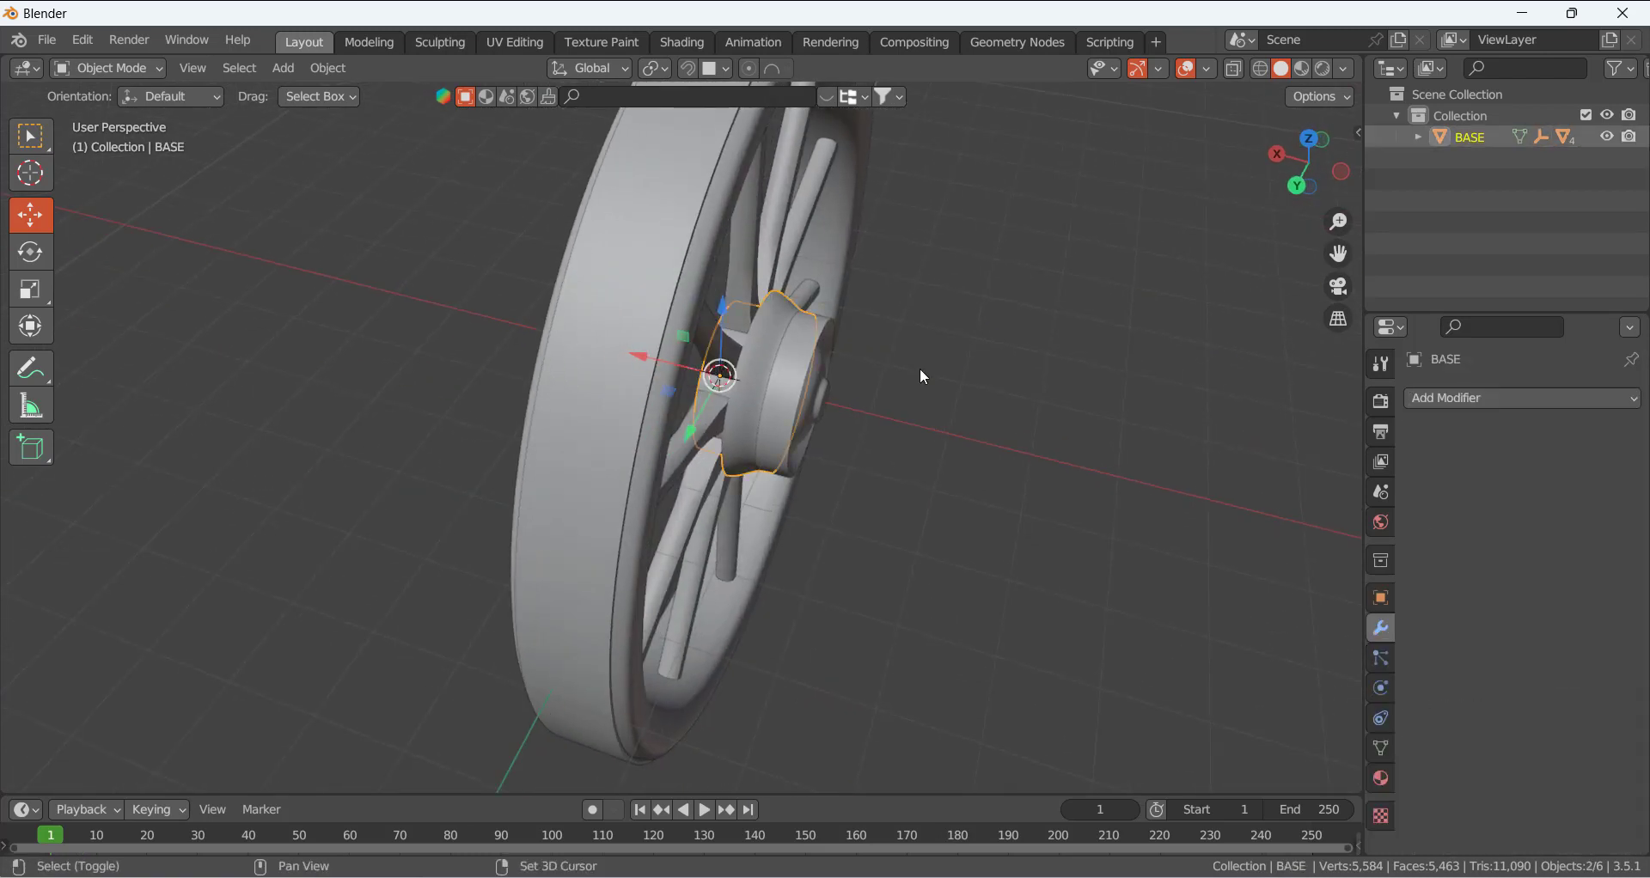
pyautogui.hotkey('ctrl', 'p')
pyautogui.click(1039, 419)
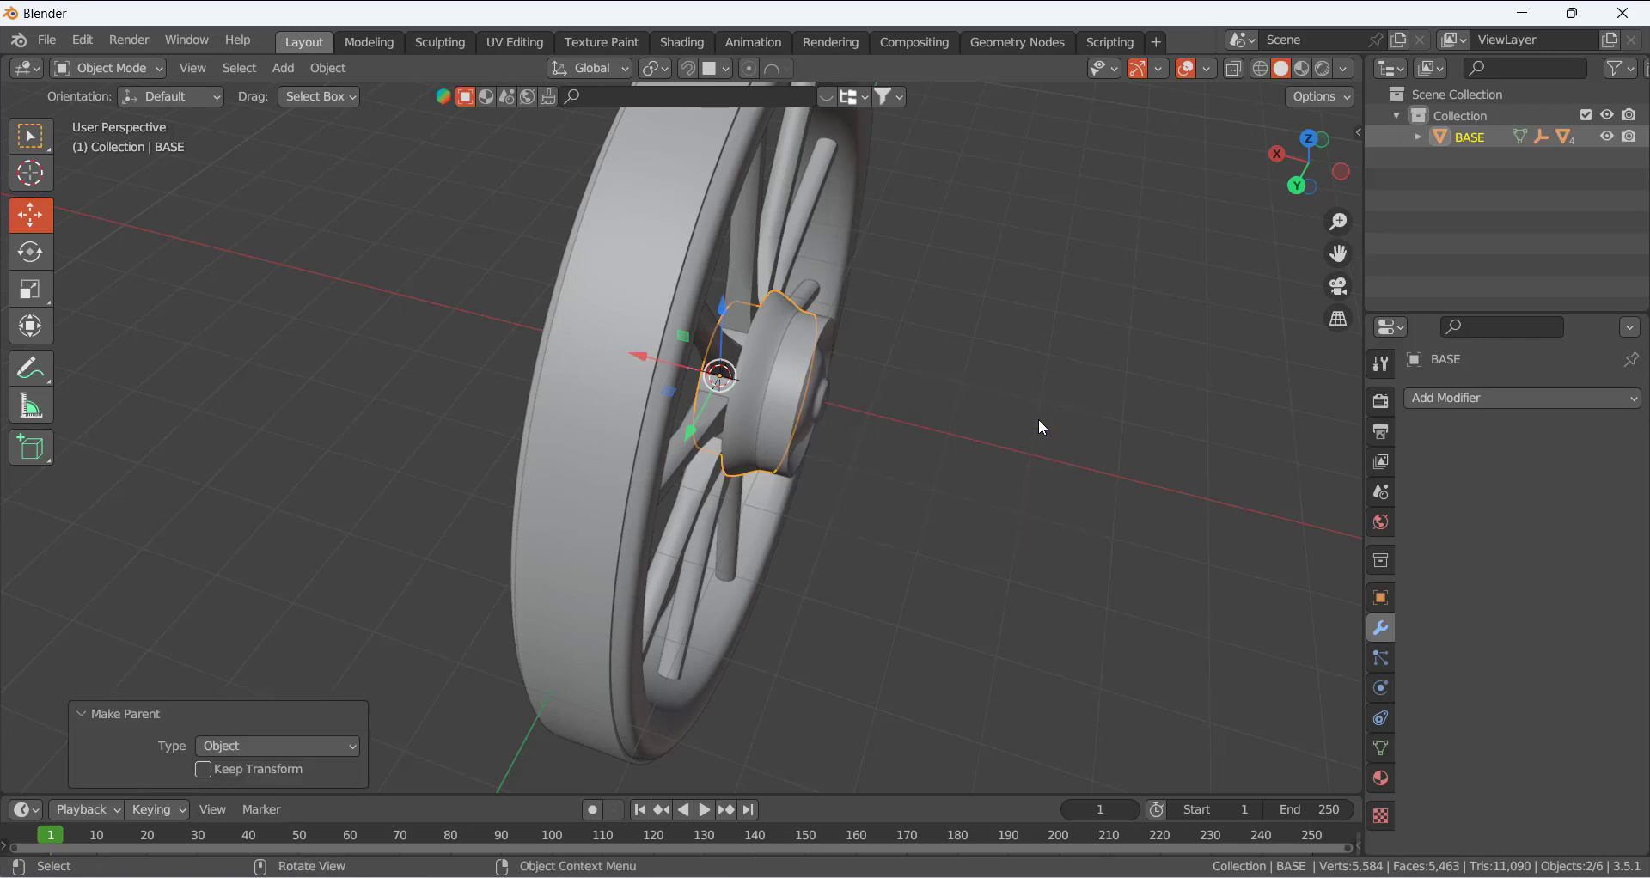
# - Hide the BASE hub and bring it back, and try moving it with its parented parts before cancelling
pyautogui.click(1005, 466)
pyautogui.click(760, 352)
pyautogui.press('Delete')
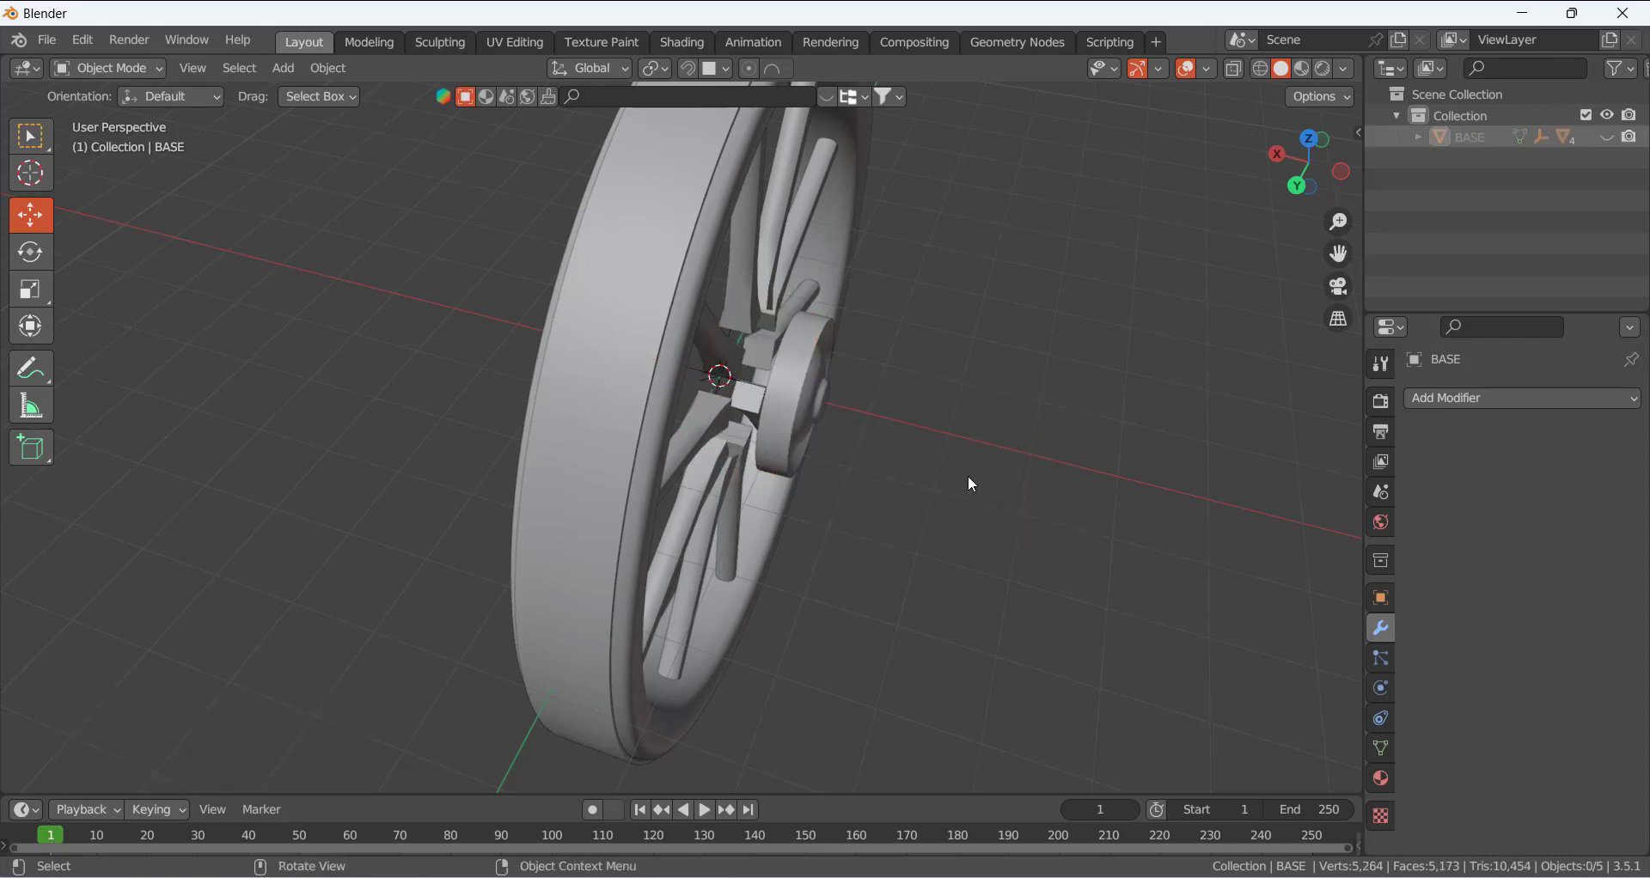
pyautogui.press('a')
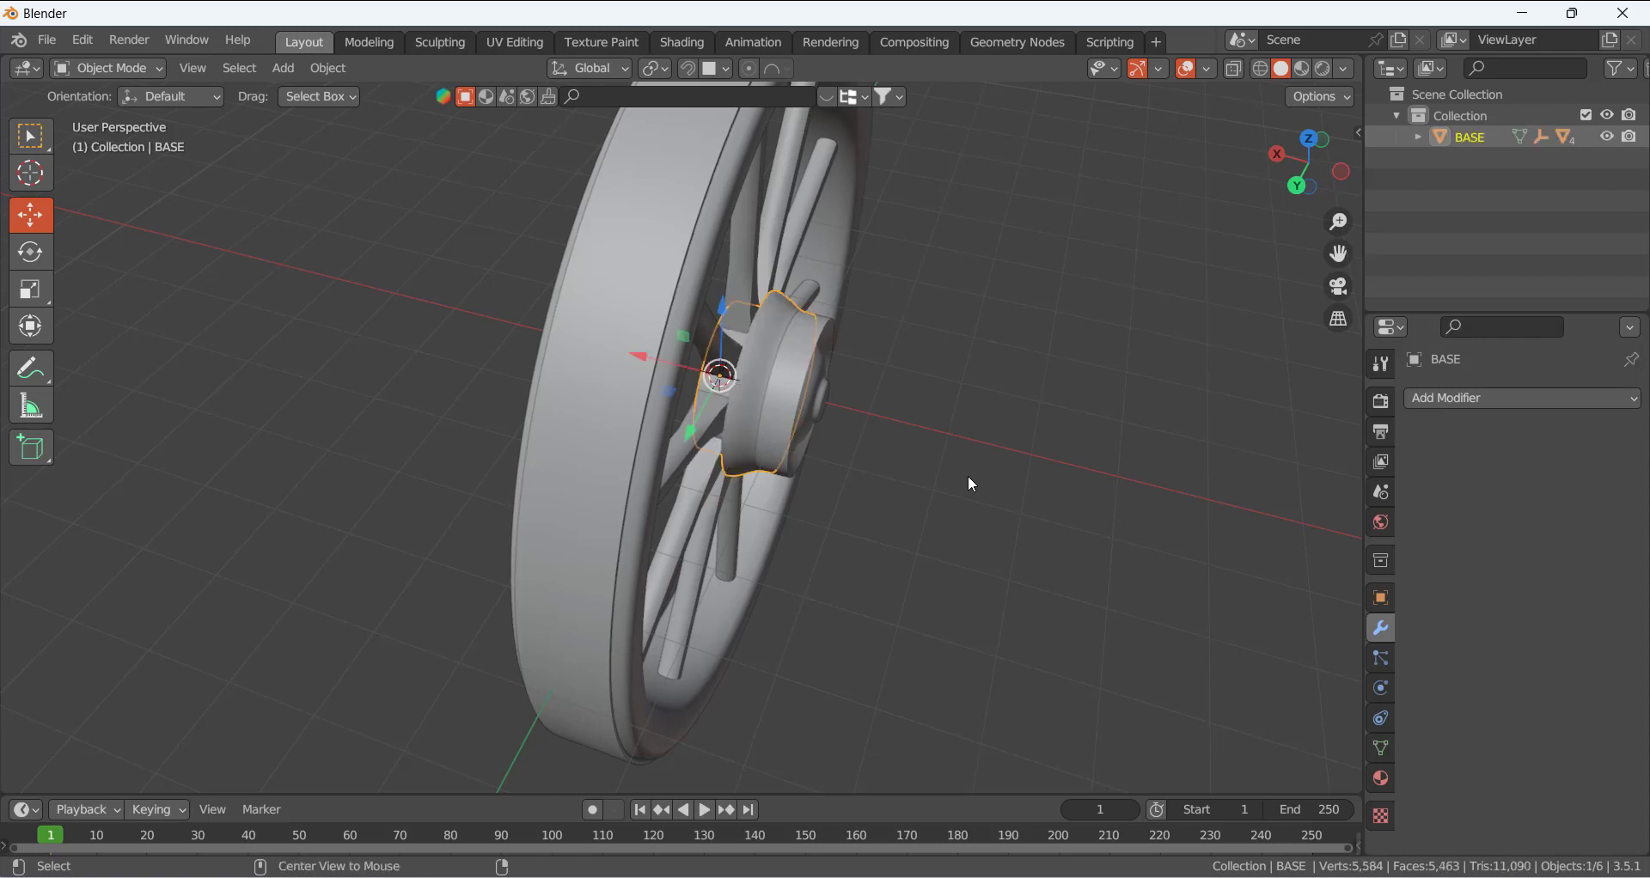
pyautogui.press('g')
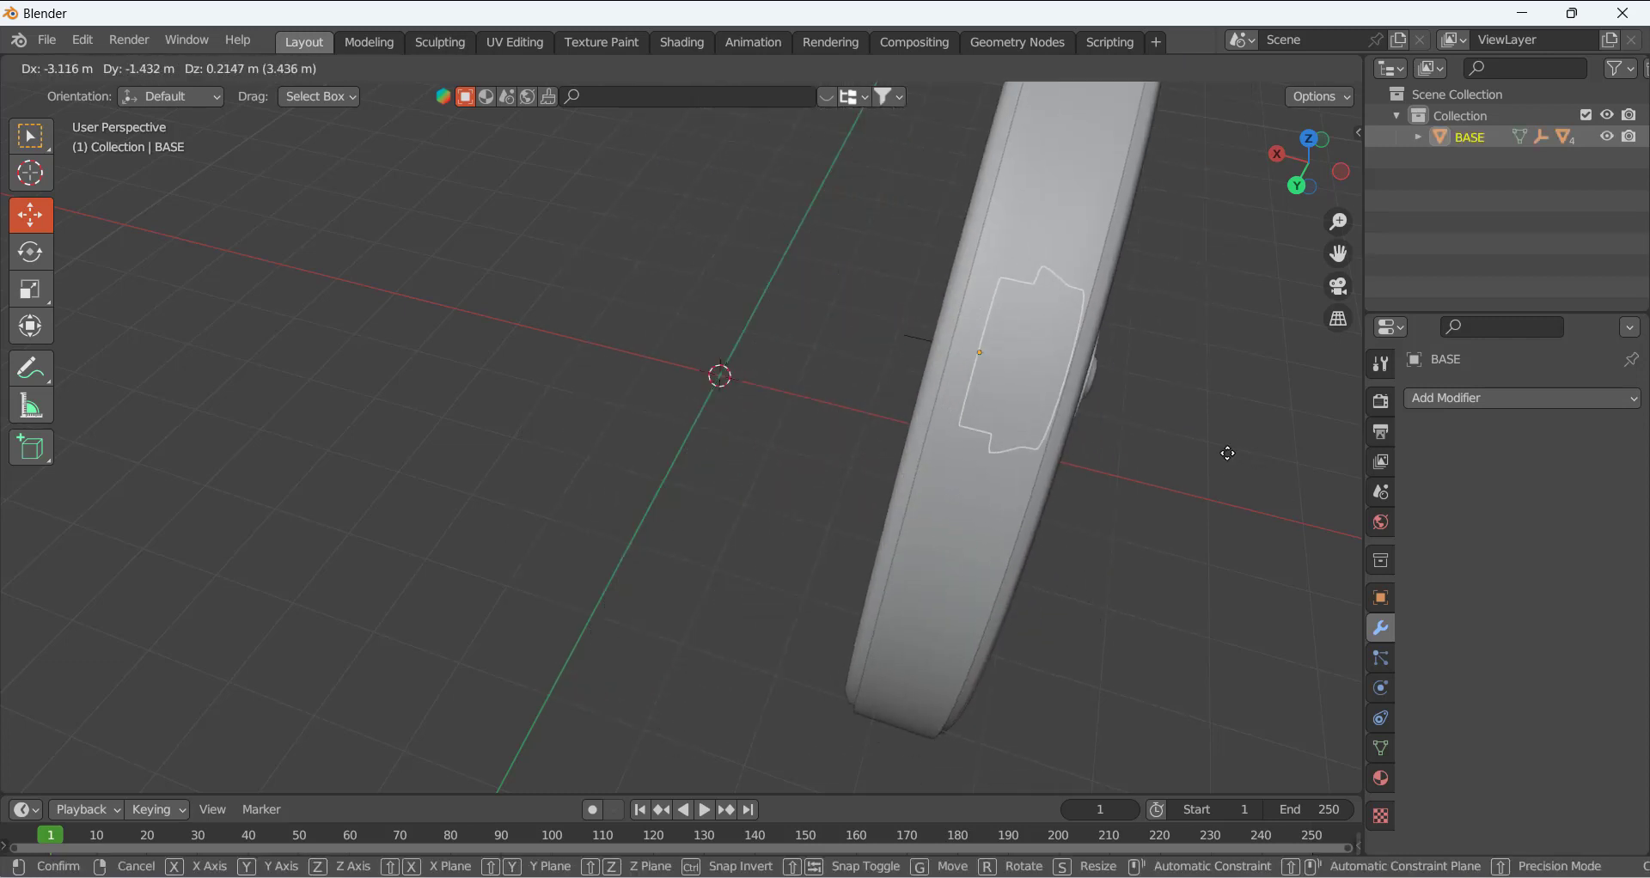
pyautogui.press('Escape')
# - Deselect the wheel and rename its collection to BIG WHEEL
pyautogui.moveTo(895, 487); pyautogui.dragTo(989, 447, button='middle')
pyautogui.click(1219, 563)
pyautogui.scroll(-4, 978, 533)
pyautogui.moveTo(978, 534); pyautogui.dragTo(691, 375, button='middle')
pyautogui.scroll(4, 799, 370)
pyautogui.scroll(-4, 800, 370)
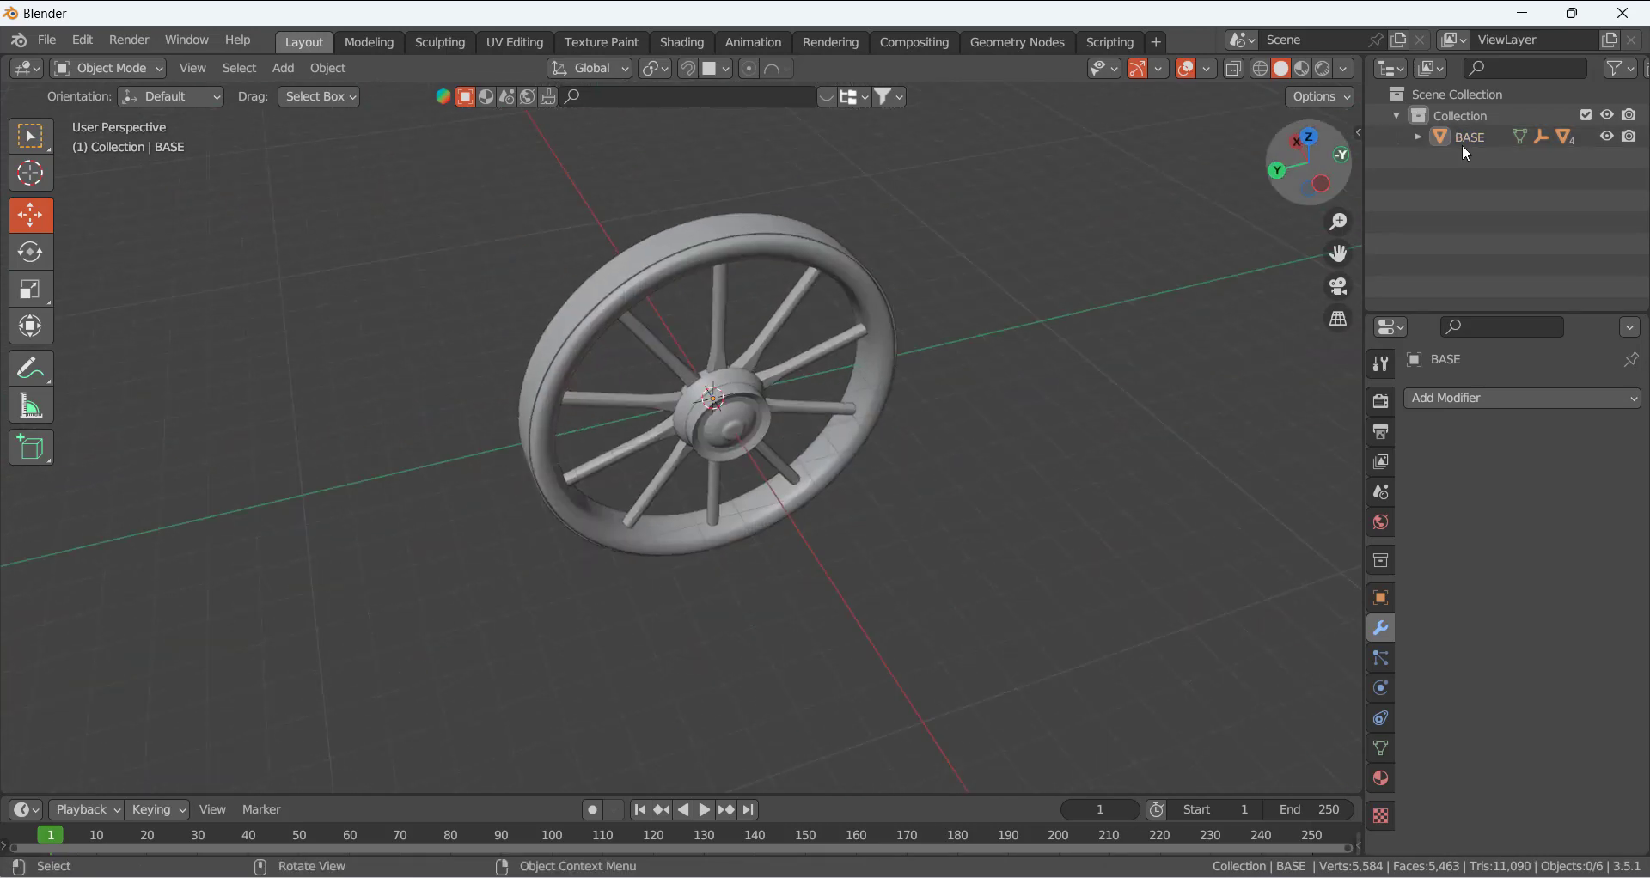
pyautogui.doubleClick(1452, 115)
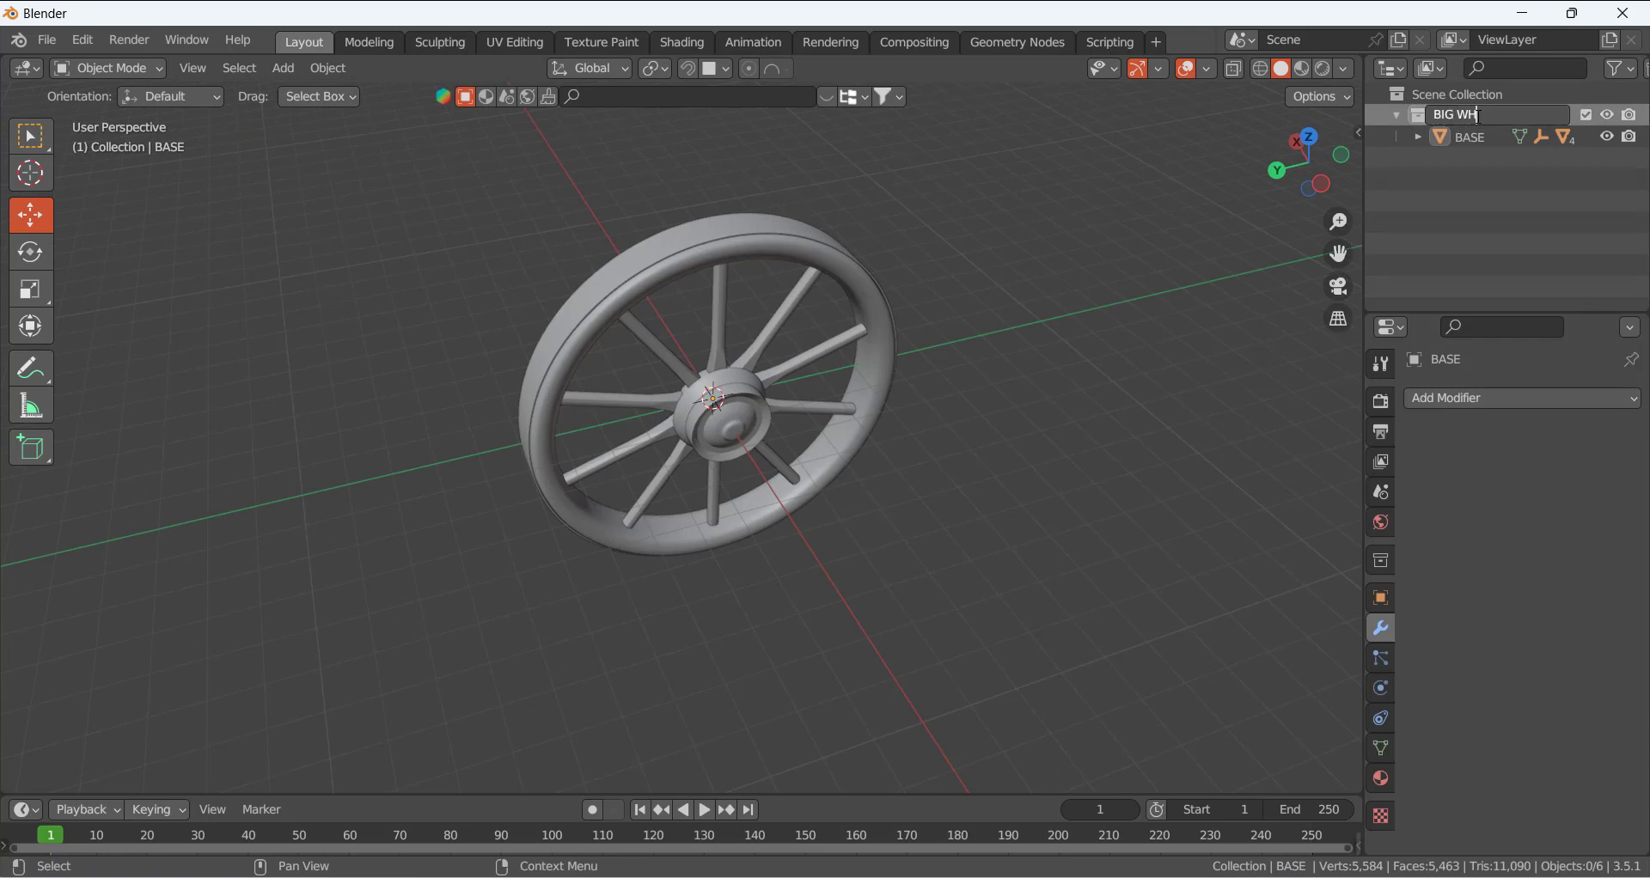
pyautogui.write('BIG WHEEL')
pyautogui.press('Return')
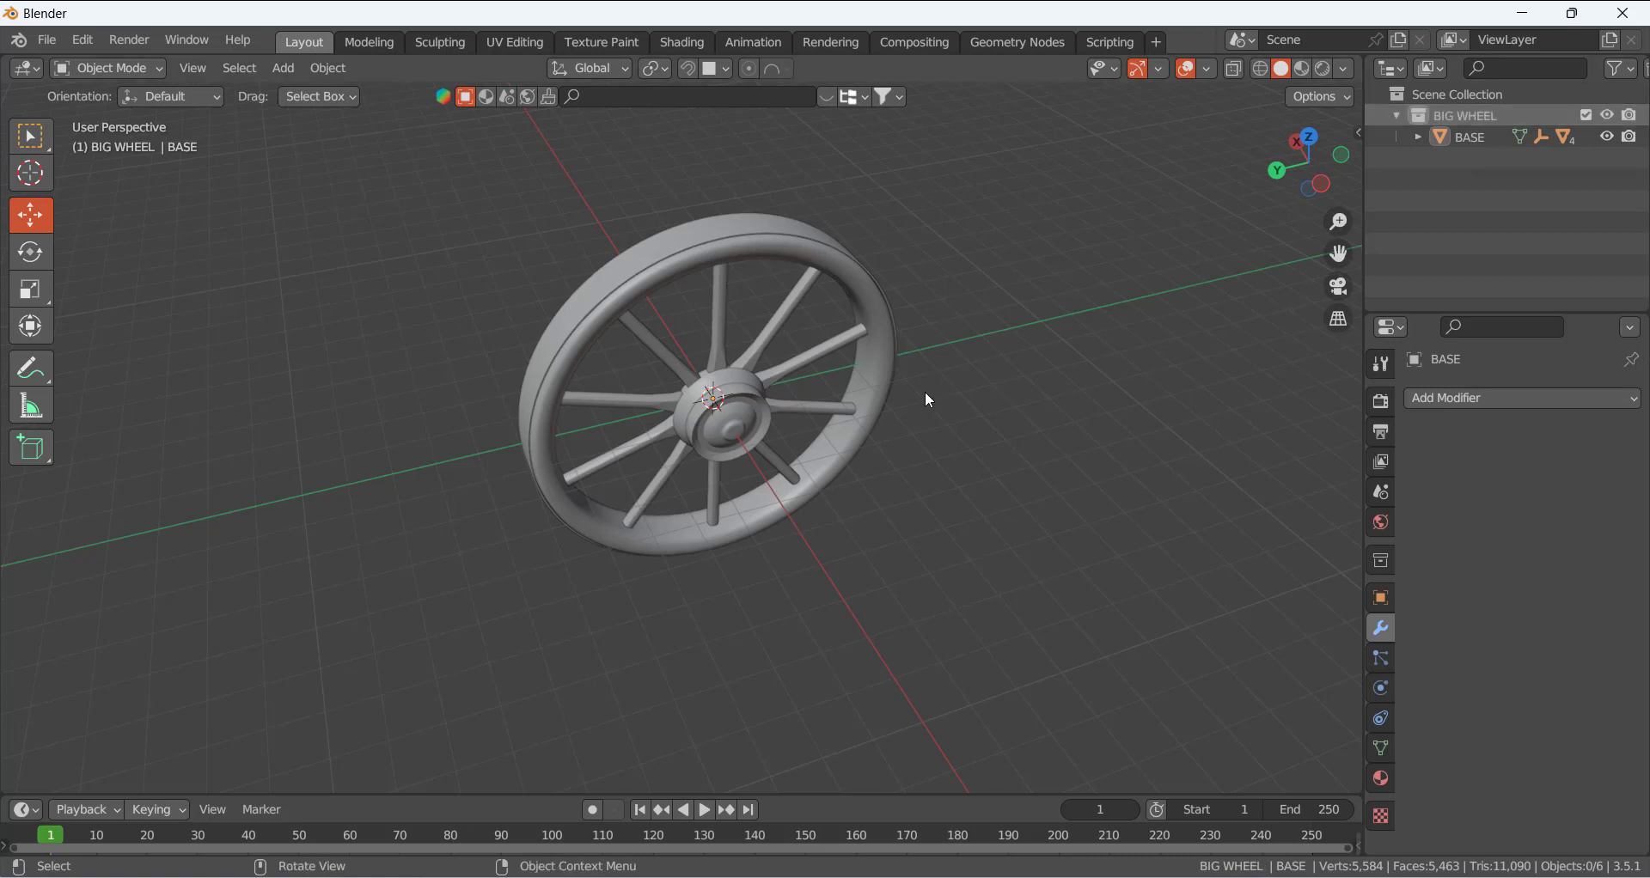
# - Select all objects in the BIG WHEEL collection, move the whole wheel away from the origin along negative Y and deselect it
pyautogui.scroll(-2, 796, 262)
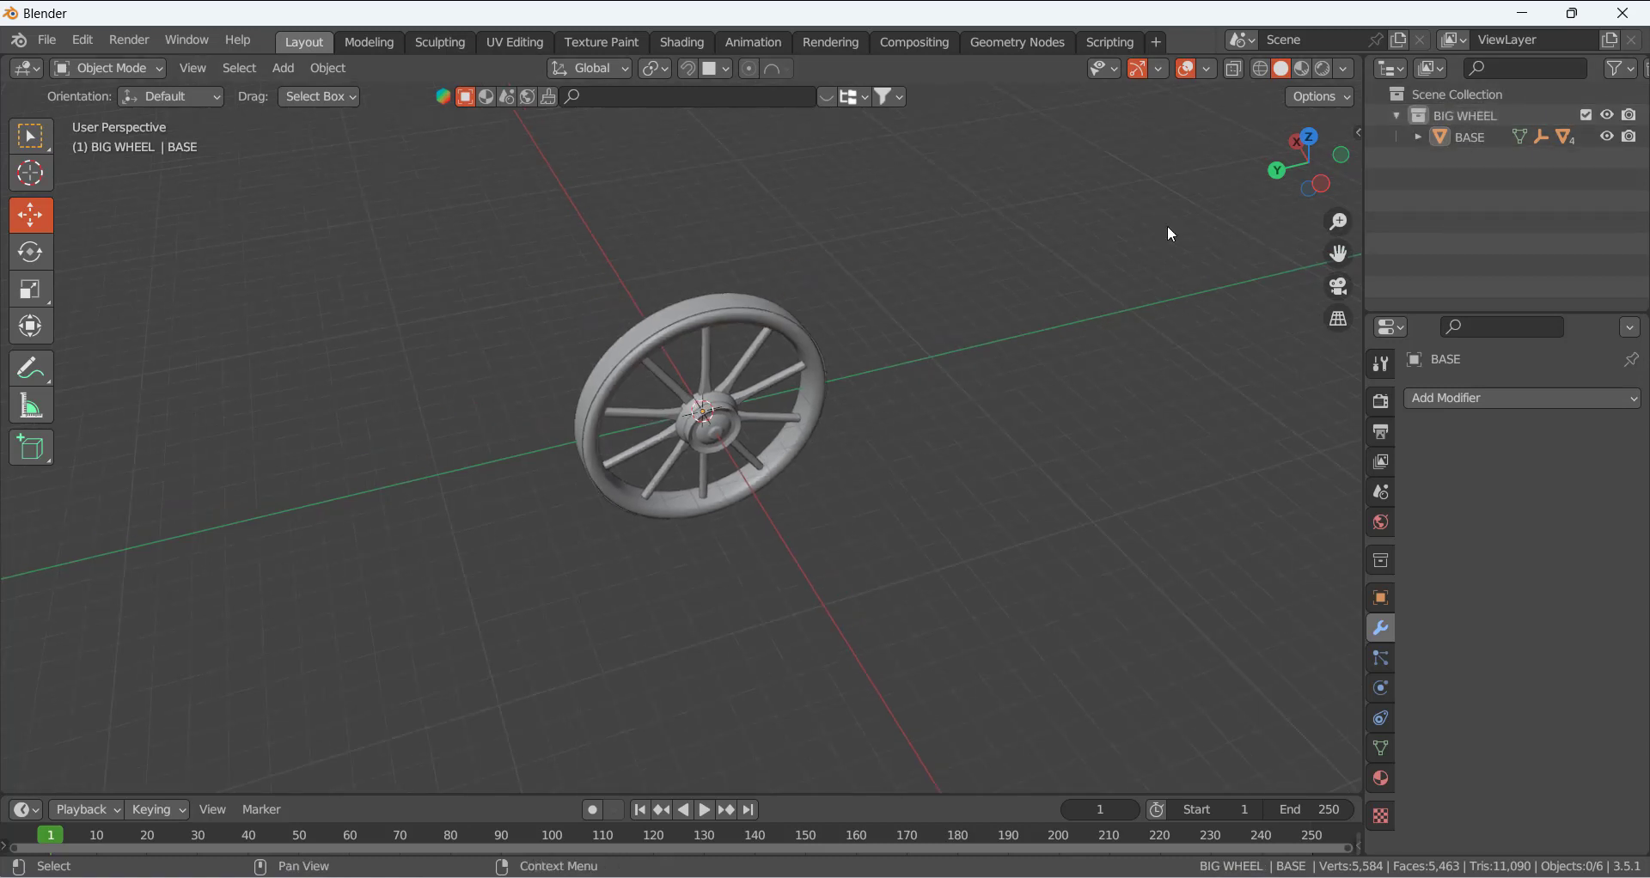
pyautogui.rightClick(1463, 118)
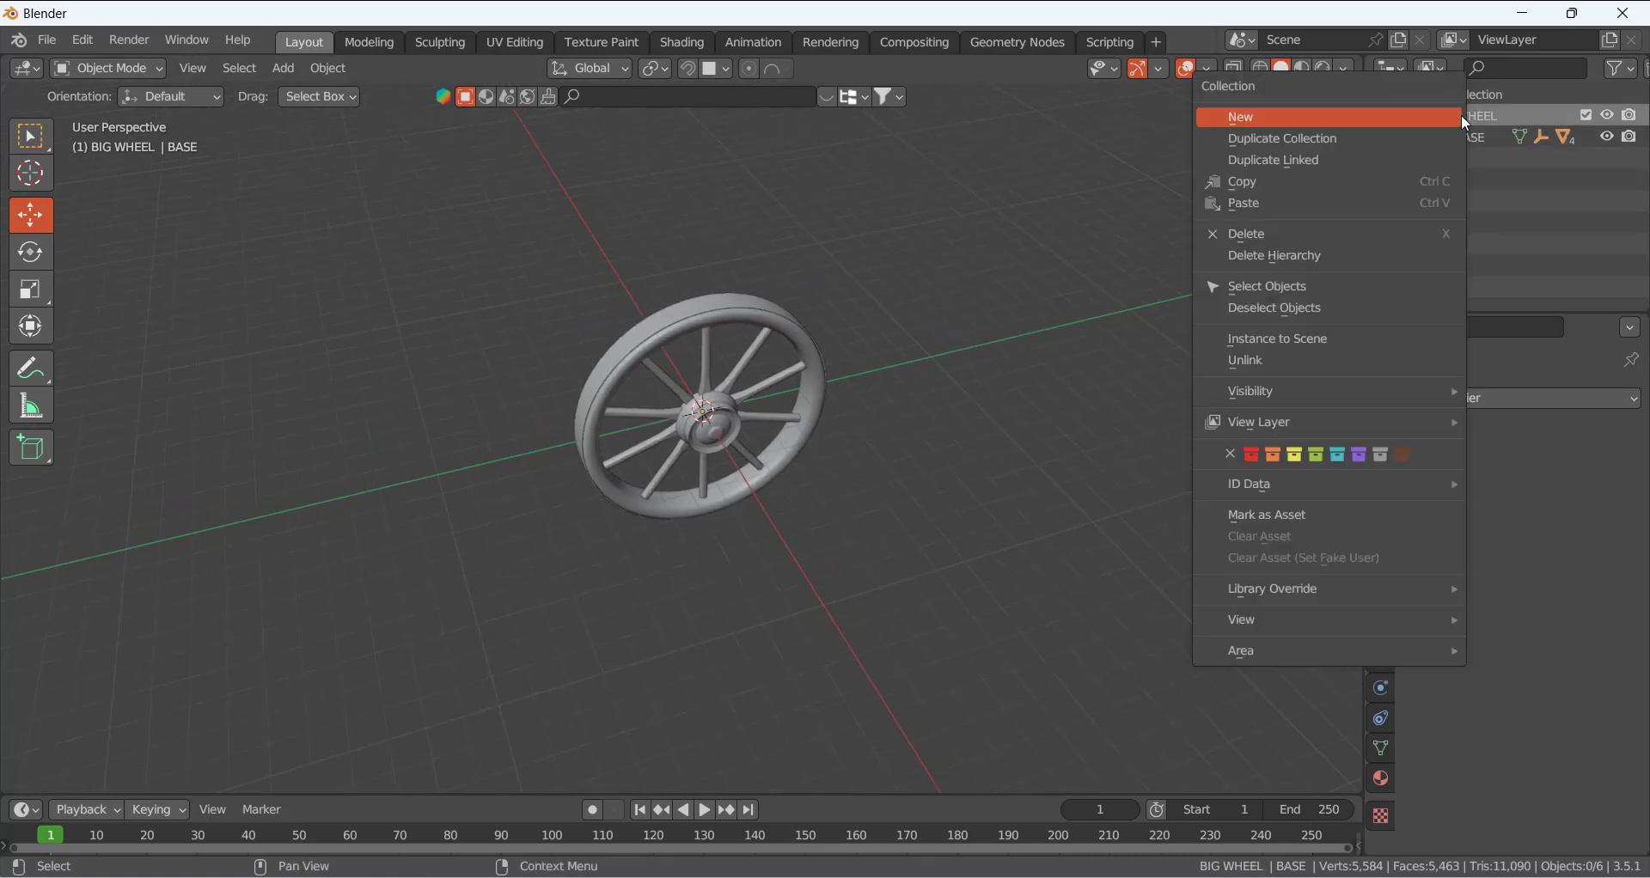
pyautogui.rightClick(1509, 118)
pyautogui.rightClick(1509, 119)
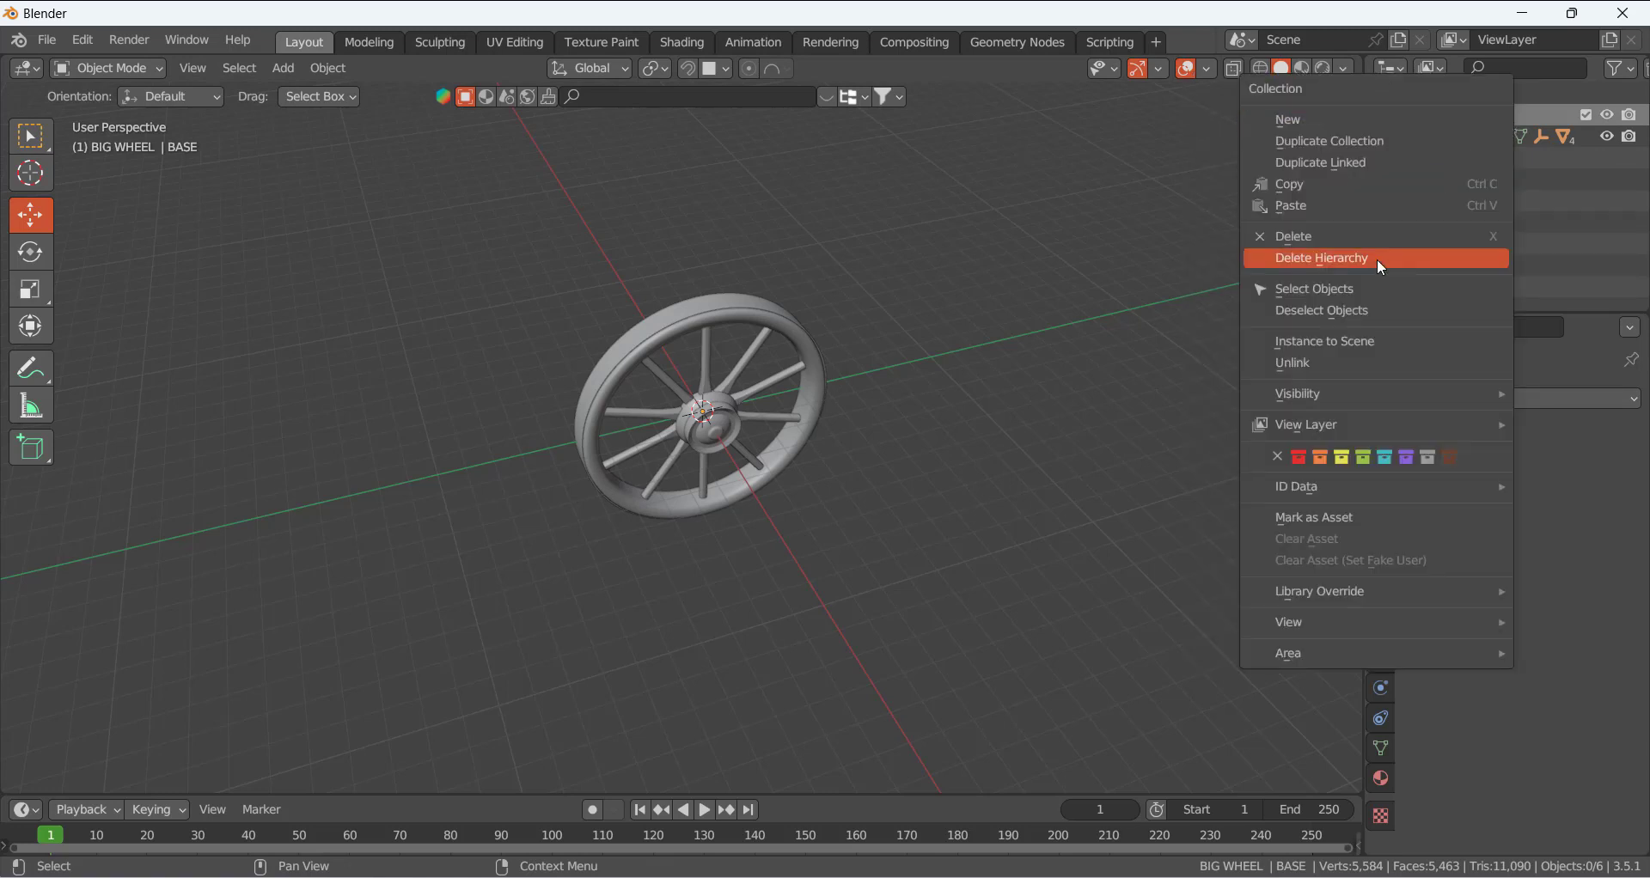
pyautogui.click(1336, 299)
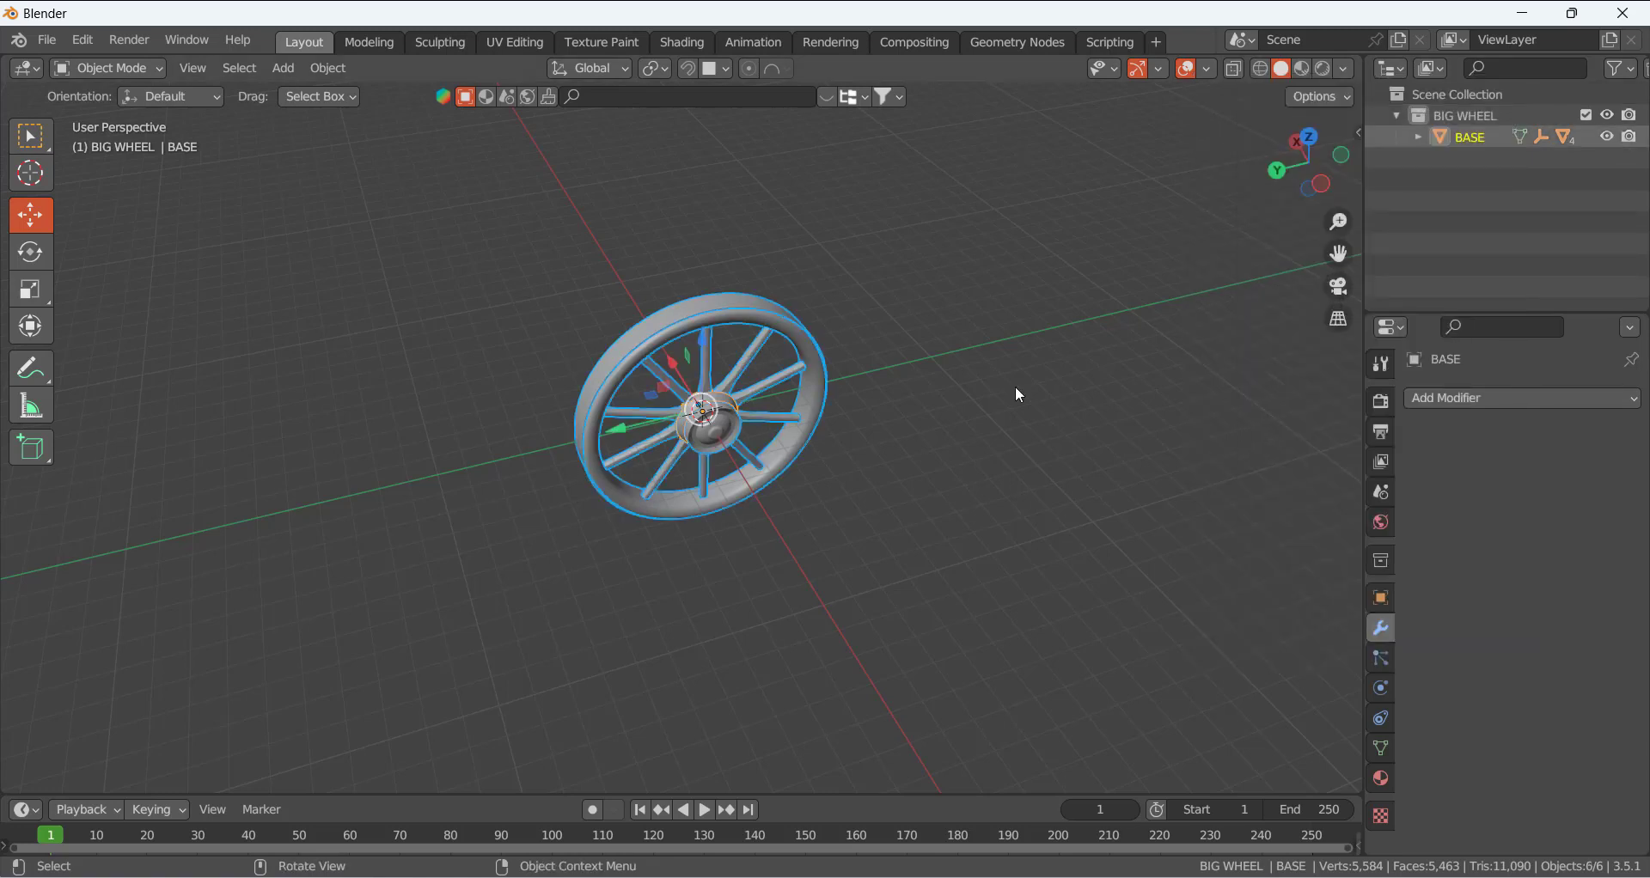
pyautogui.moveTo(612, 429); pyautogui.dragTo(916, 397)
pyautogui.scroll(6, 688, 379)
pyautogui.click(617, 275)
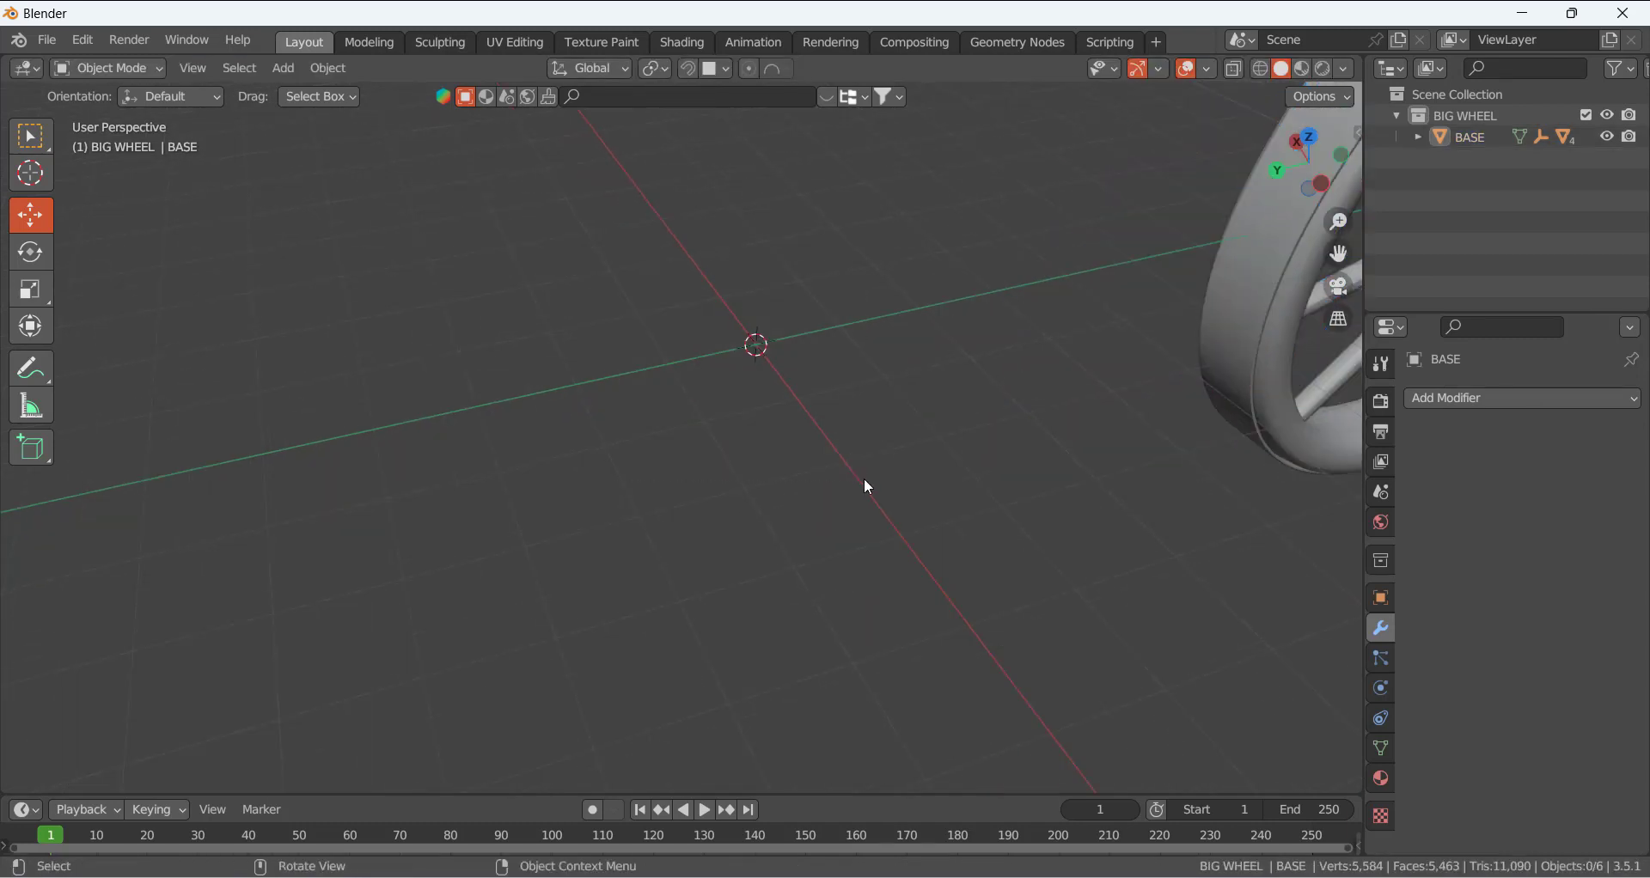
pyautogui.moveTo(760, 344); pyautogui.dragTo(956, 319, button='middle')
pyautogui.moveTo(893, 432); pyautogui.dragTo(799, 306, button='middle')
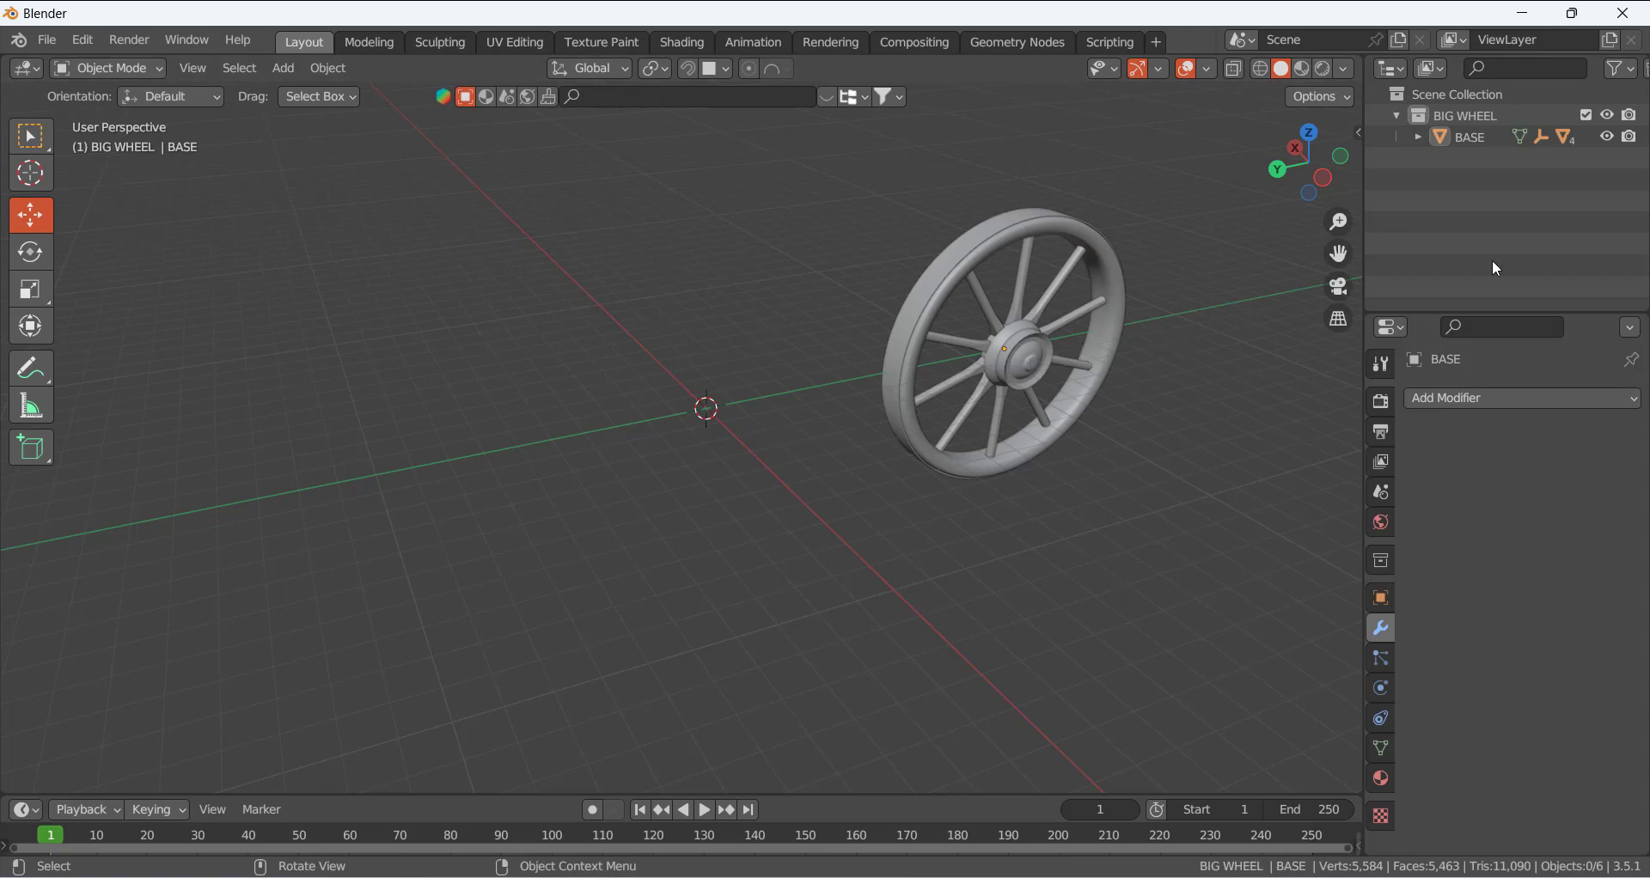
# - Create a new collection beside BIG WHEEL and name it BODY PARTS
pyautogui.rightClick(1419, 202)
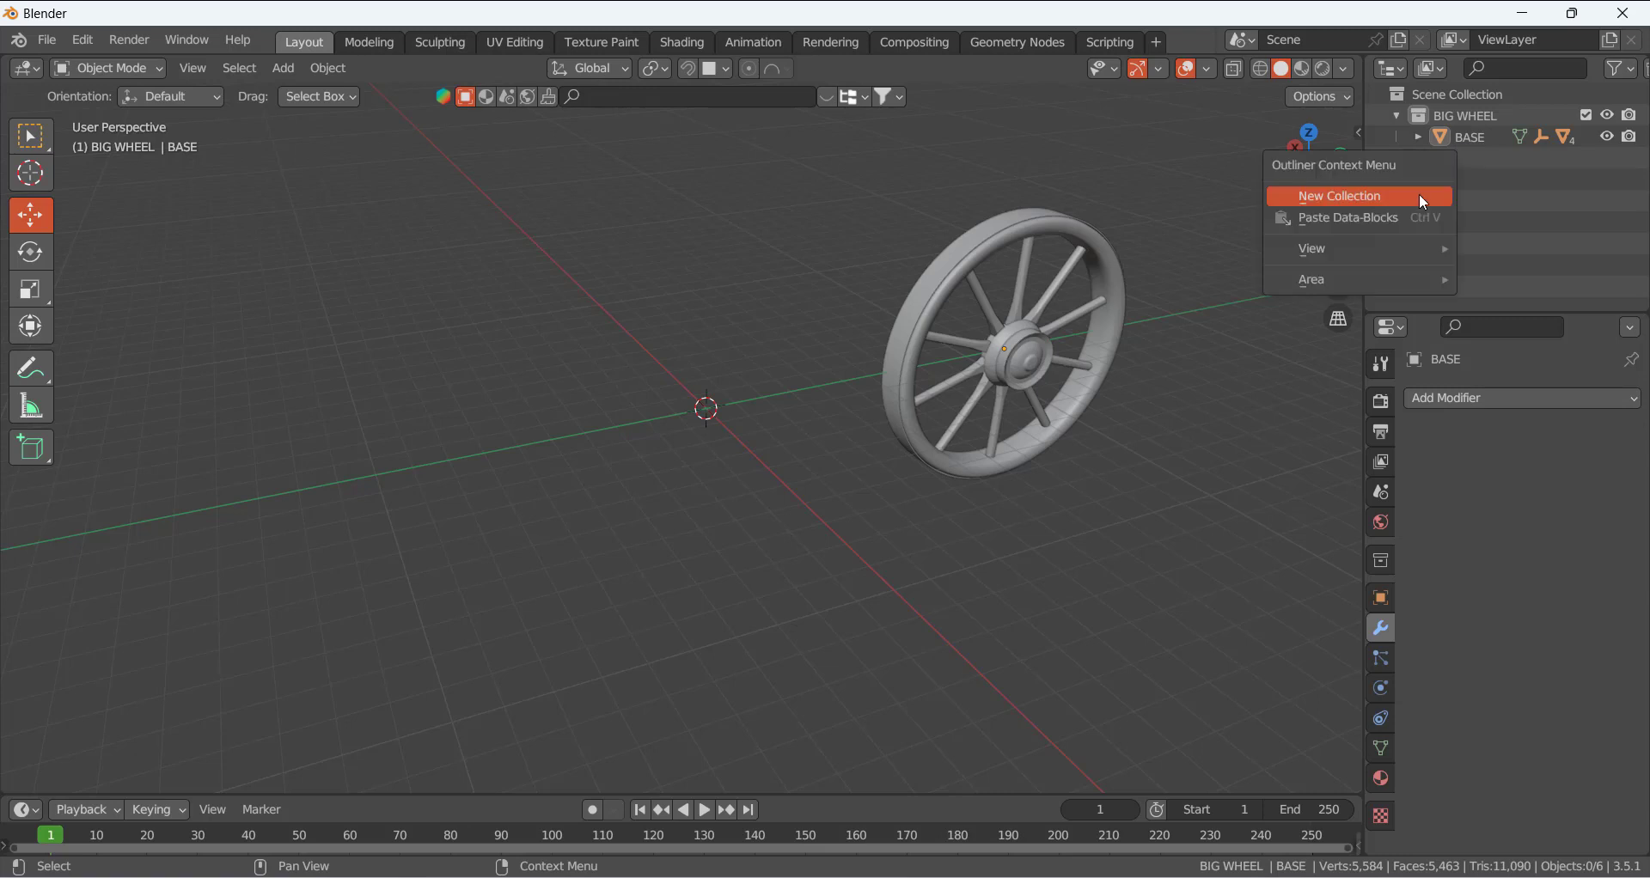
pyautogui.click(1424, 197)
pyautogui.doubleClick(1489, 157)
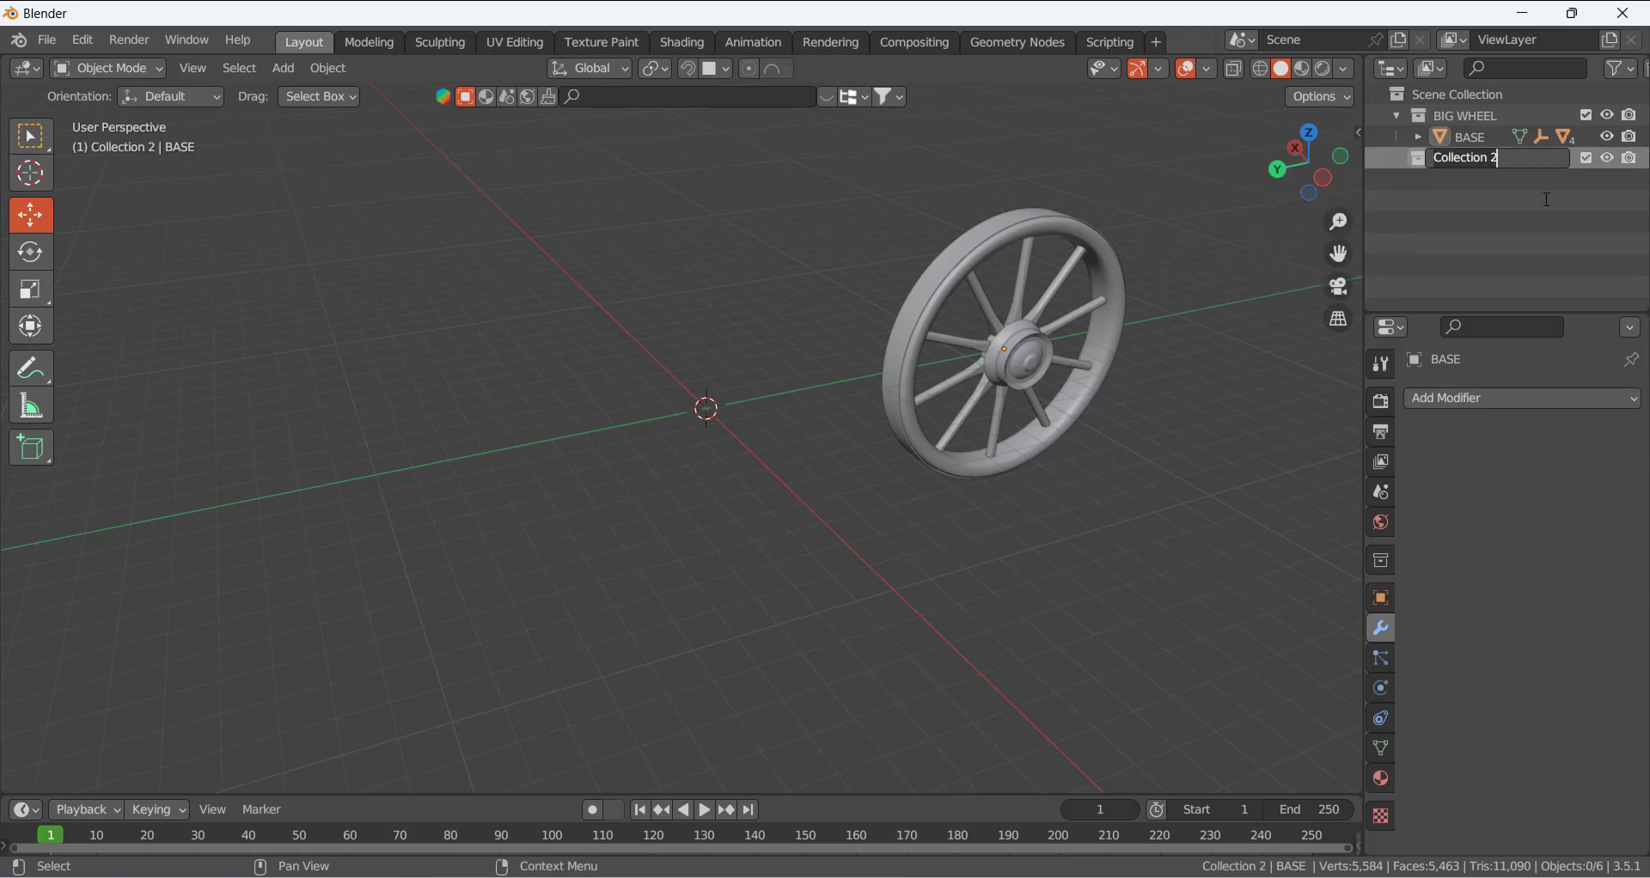
pyautogui.hotkey('ctrl', 'a')
pyautogui.press('BackSpace')
pyautogui.write('BODY PARTS')
pyautogui.press('Return')
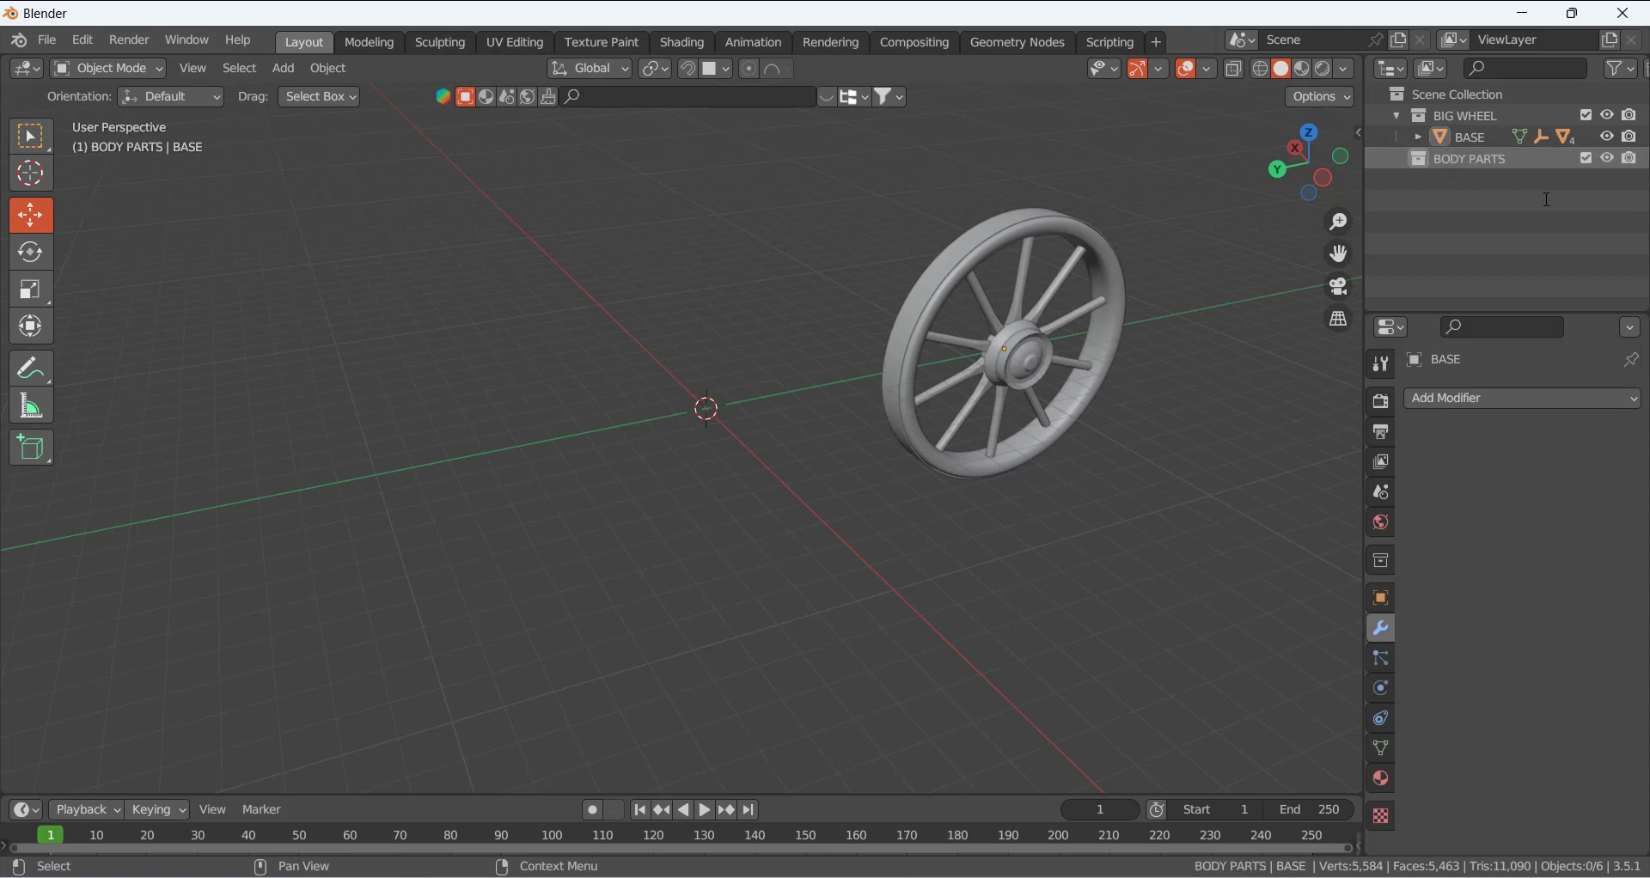
# - Select all objects in the BIG WHEEL collection, move the wheel farther out along negative Y and deselect it
pyautogui.moveTo(899, 375); pyautogui.dragTo(791, 366, button='middle')
pyautogui.scroll(-2, 746, 437)
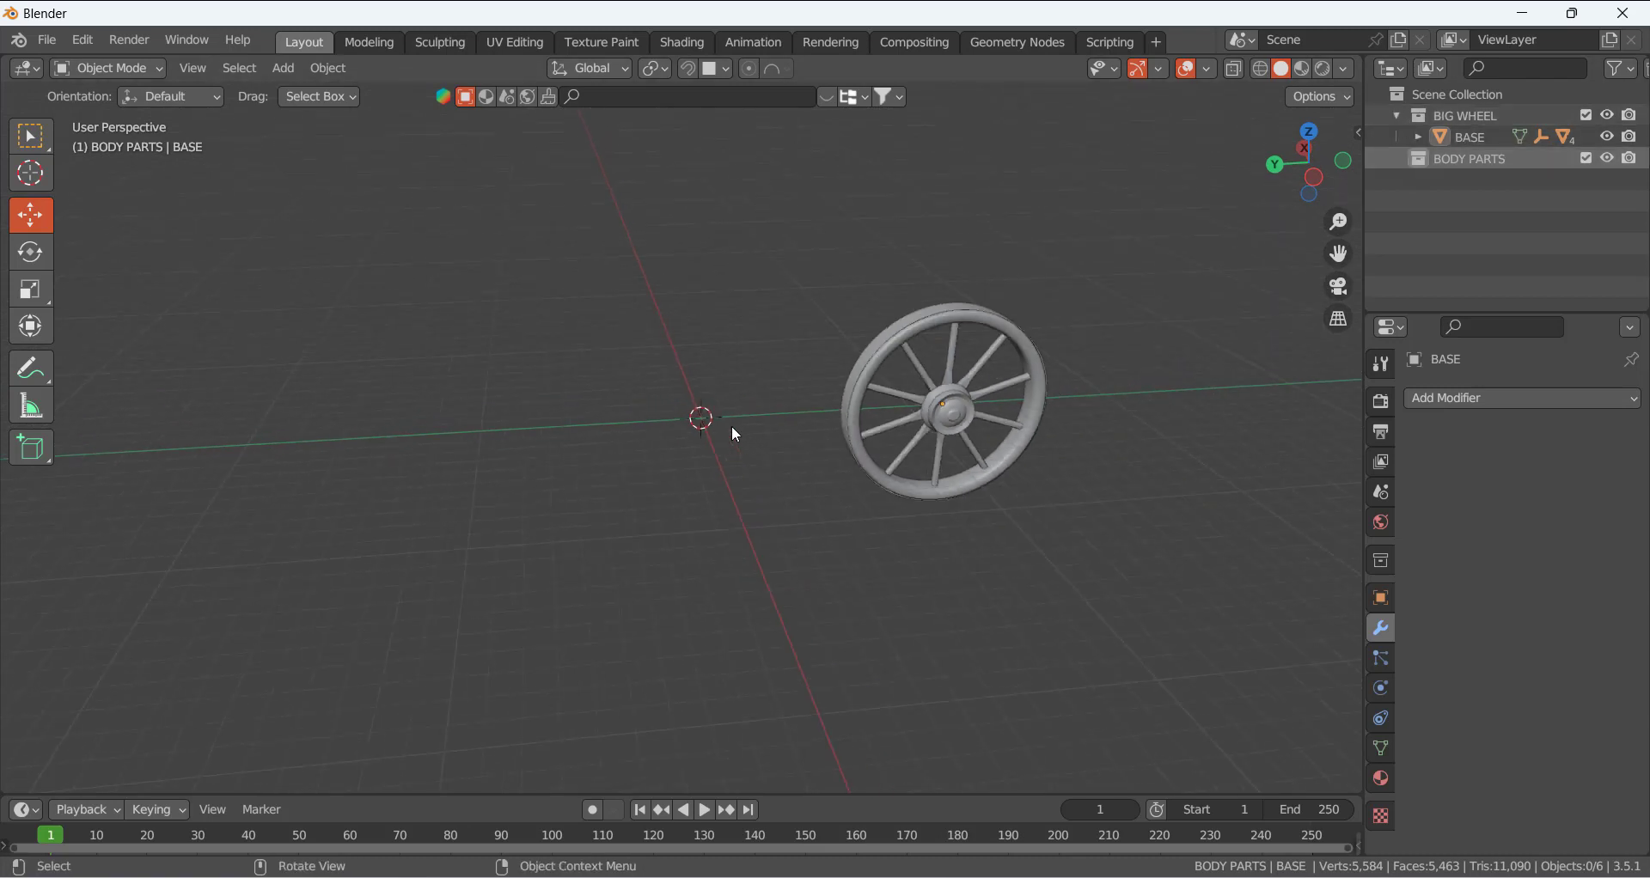
pyautogui.rightClick(1462, 114)
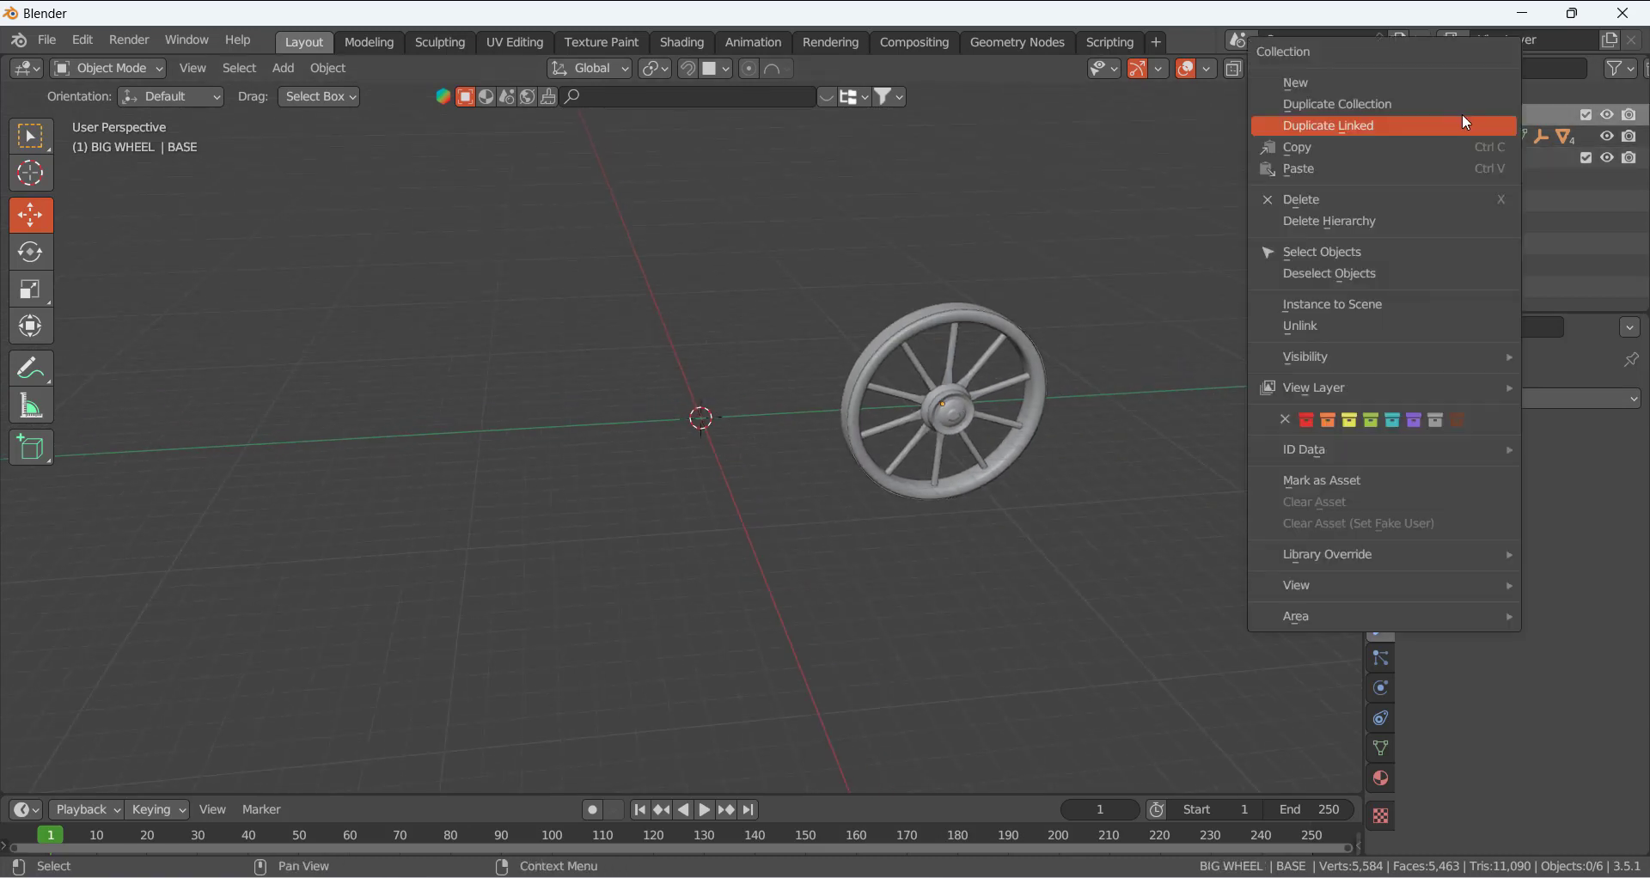
pyautogui.rightClick(1549, 114)
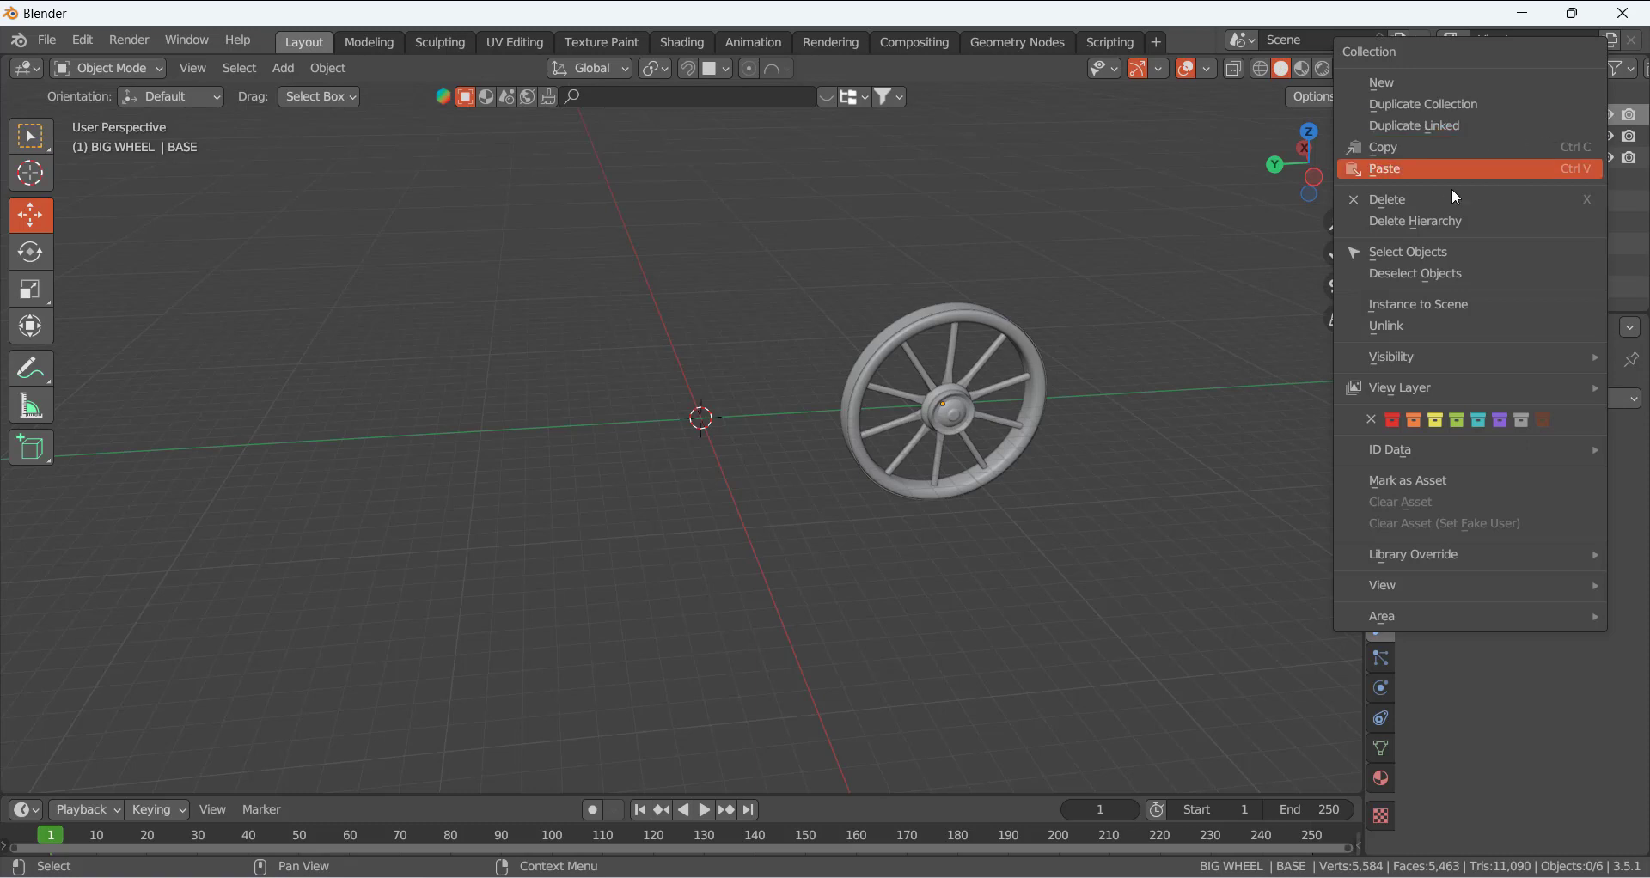
pyautogui.click(1426, 251)
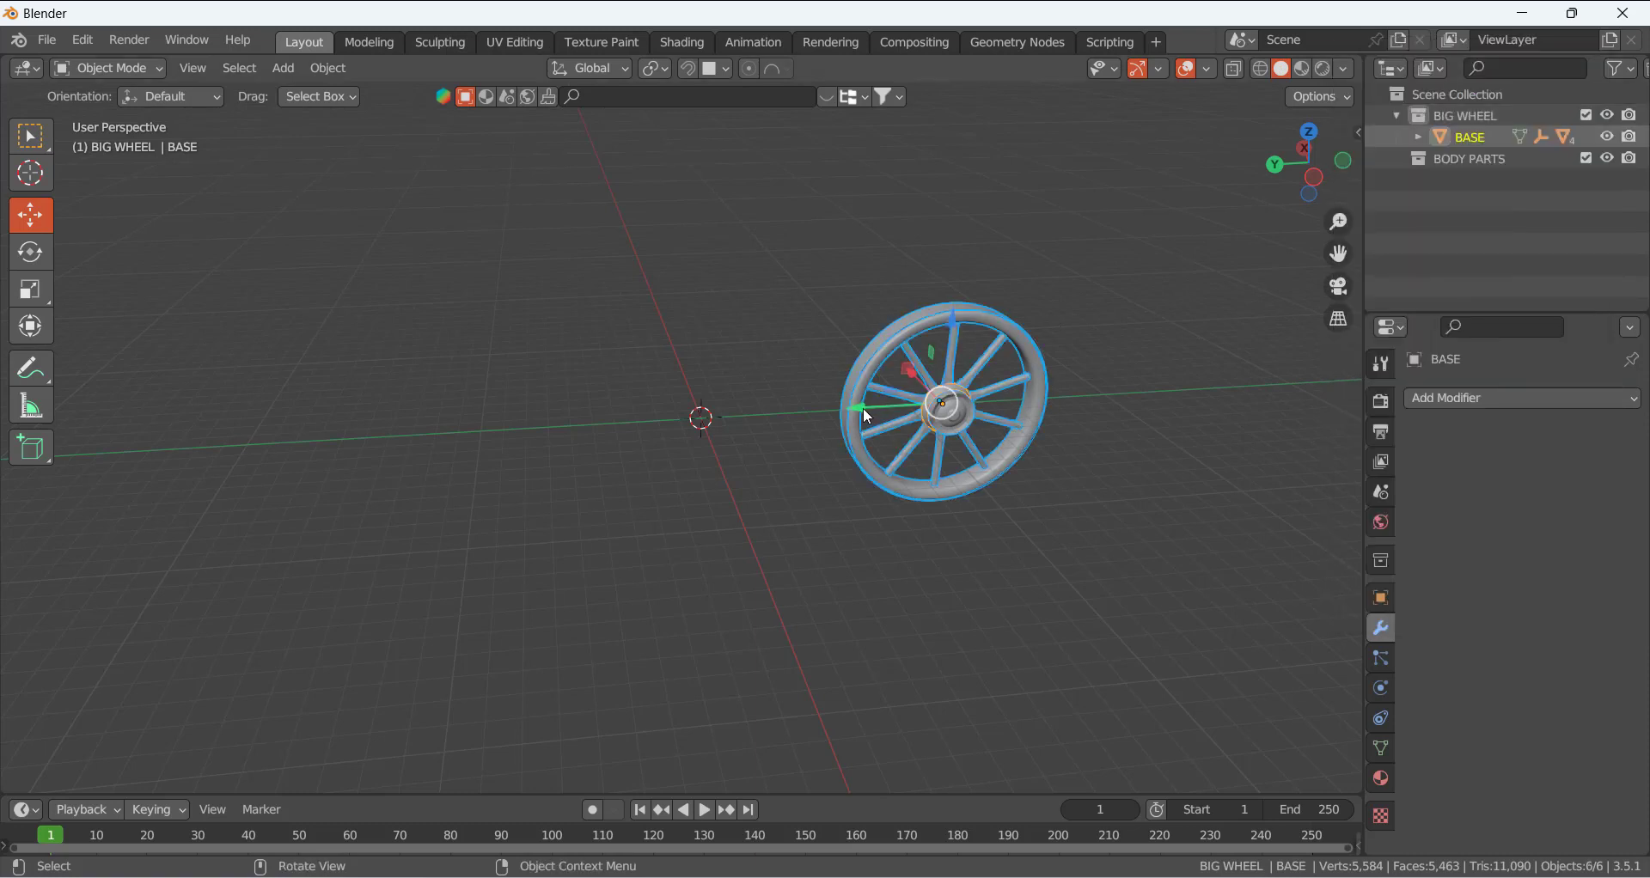
pyautogui.moveTo(862, 407); pyautogui.dragTo(1050, 403)
pyautogui.click(842, 379)
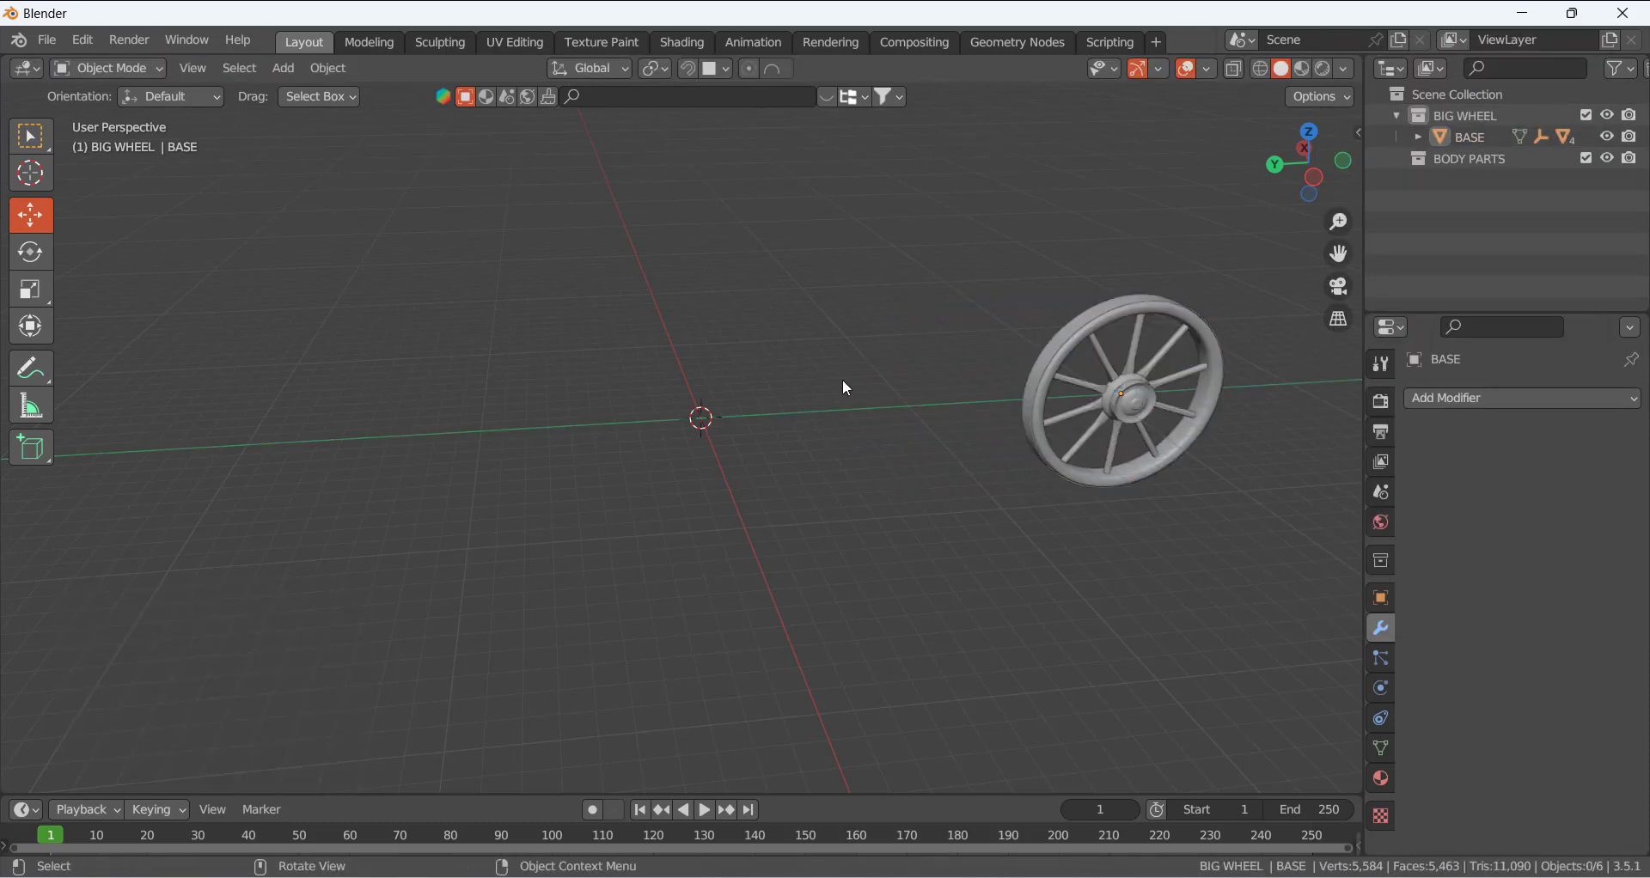
# - Add a plane at the world origin and rotate it 90° about the Y axis to stand upright
pyautogui.scroll(2, 765, 395)
pyautogui.scroll(-2, 843, 402)
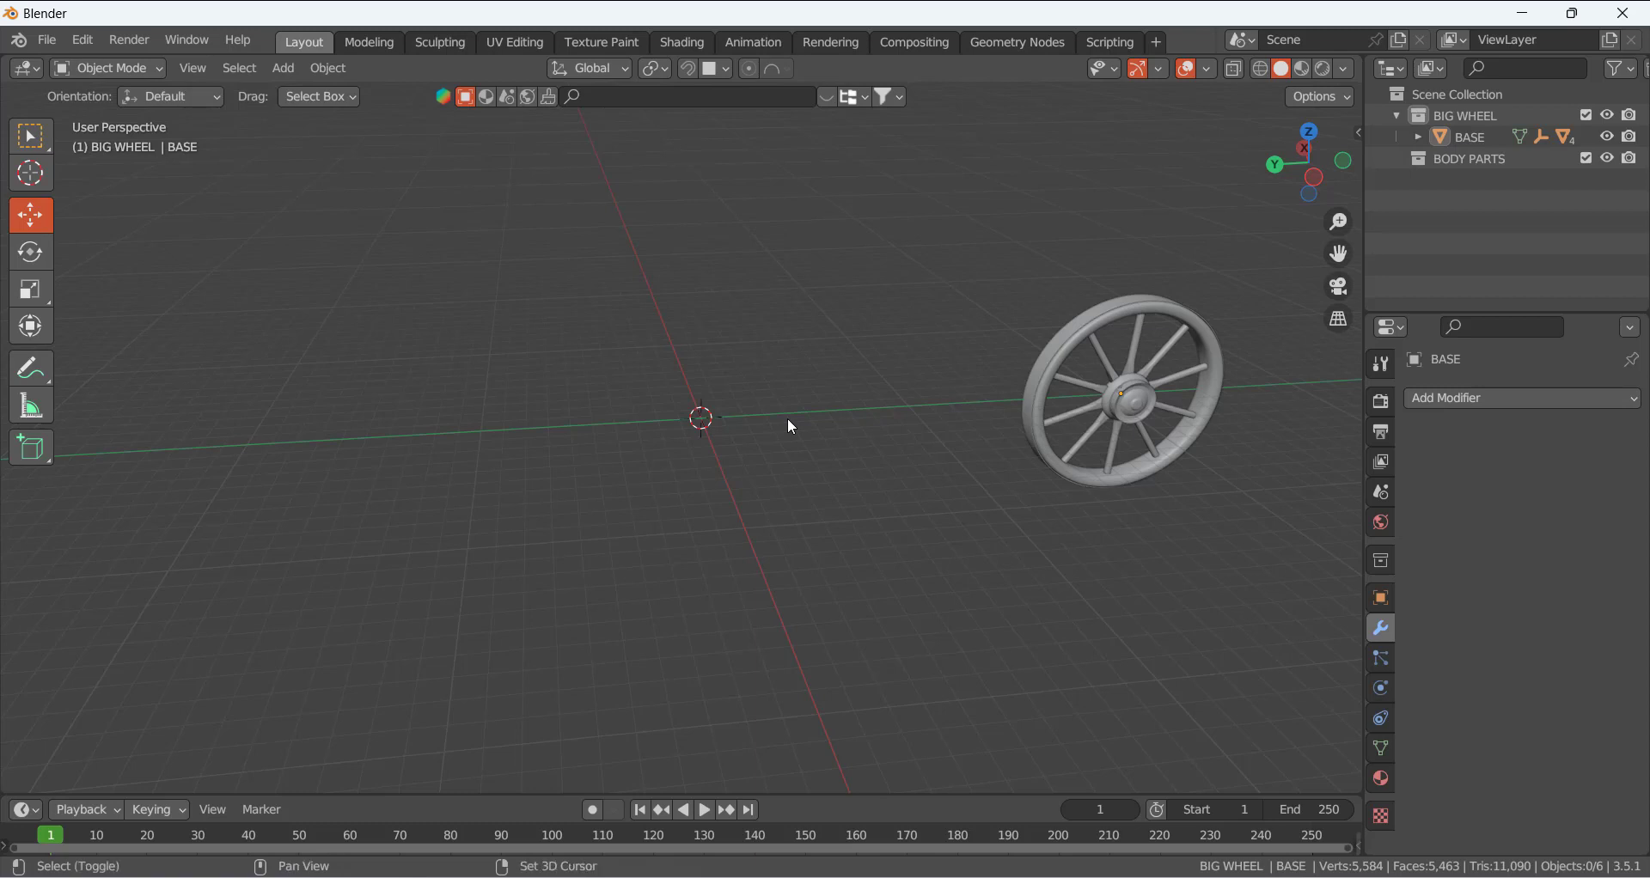
pyautogui.hotkey('shift', 'a')
pyautogui.click(889, 421)
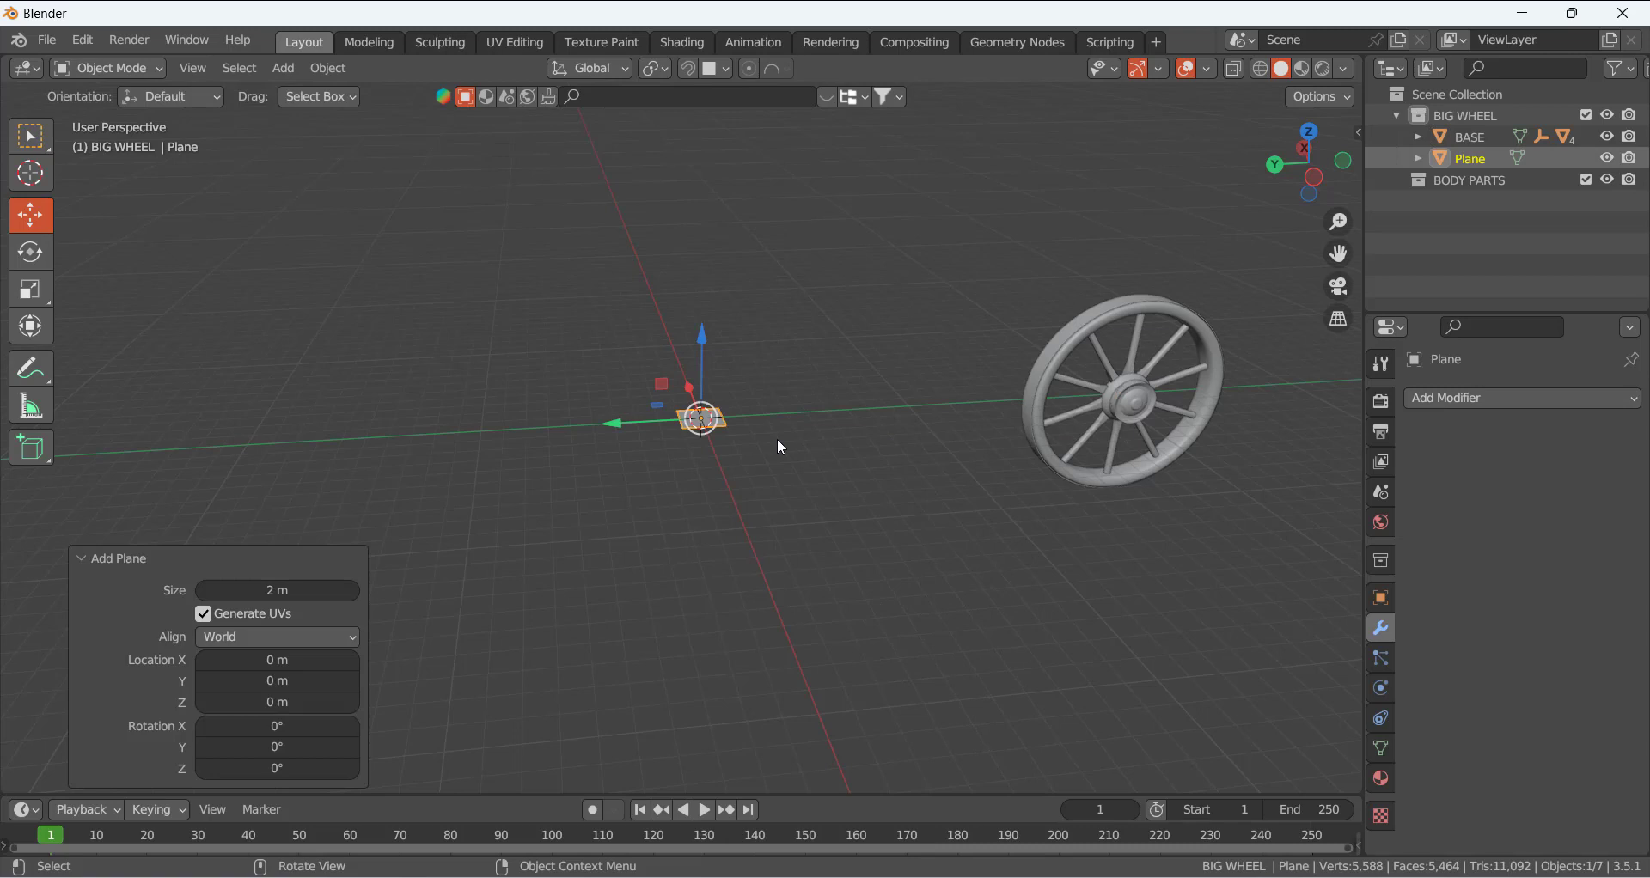
pyautogui.write('ry90')
pyautogui.press('Return')
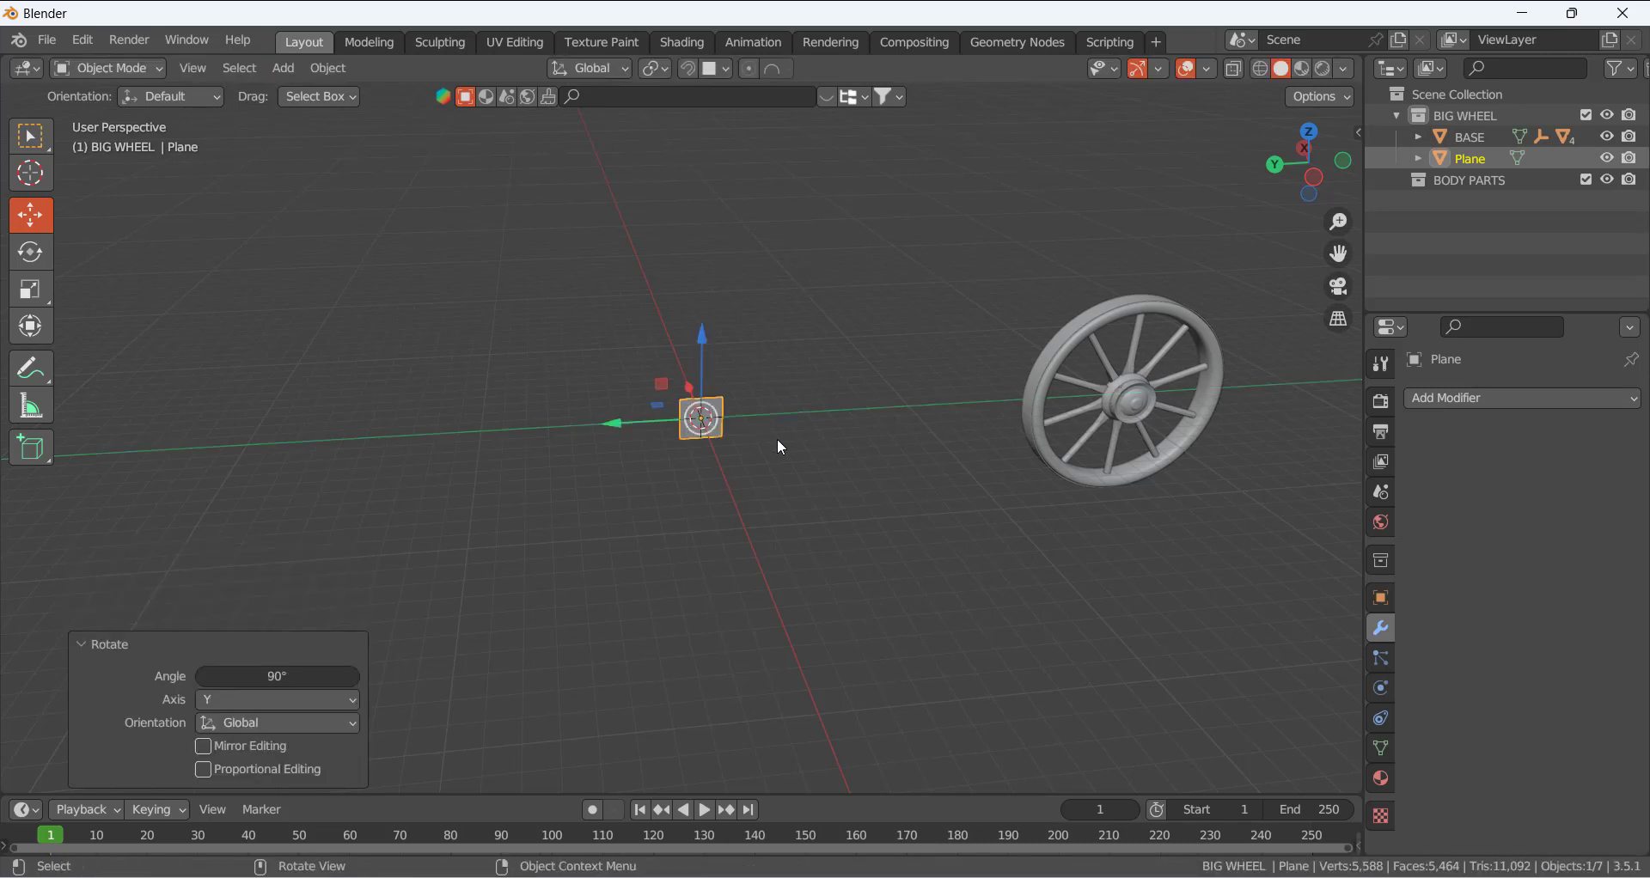
# - Stretch the upright plane along the Y axis by a factor of about 5.13
pyautogui.scroll(4, 781, 447)
pyautogui.scroll(-2, 763, 449)
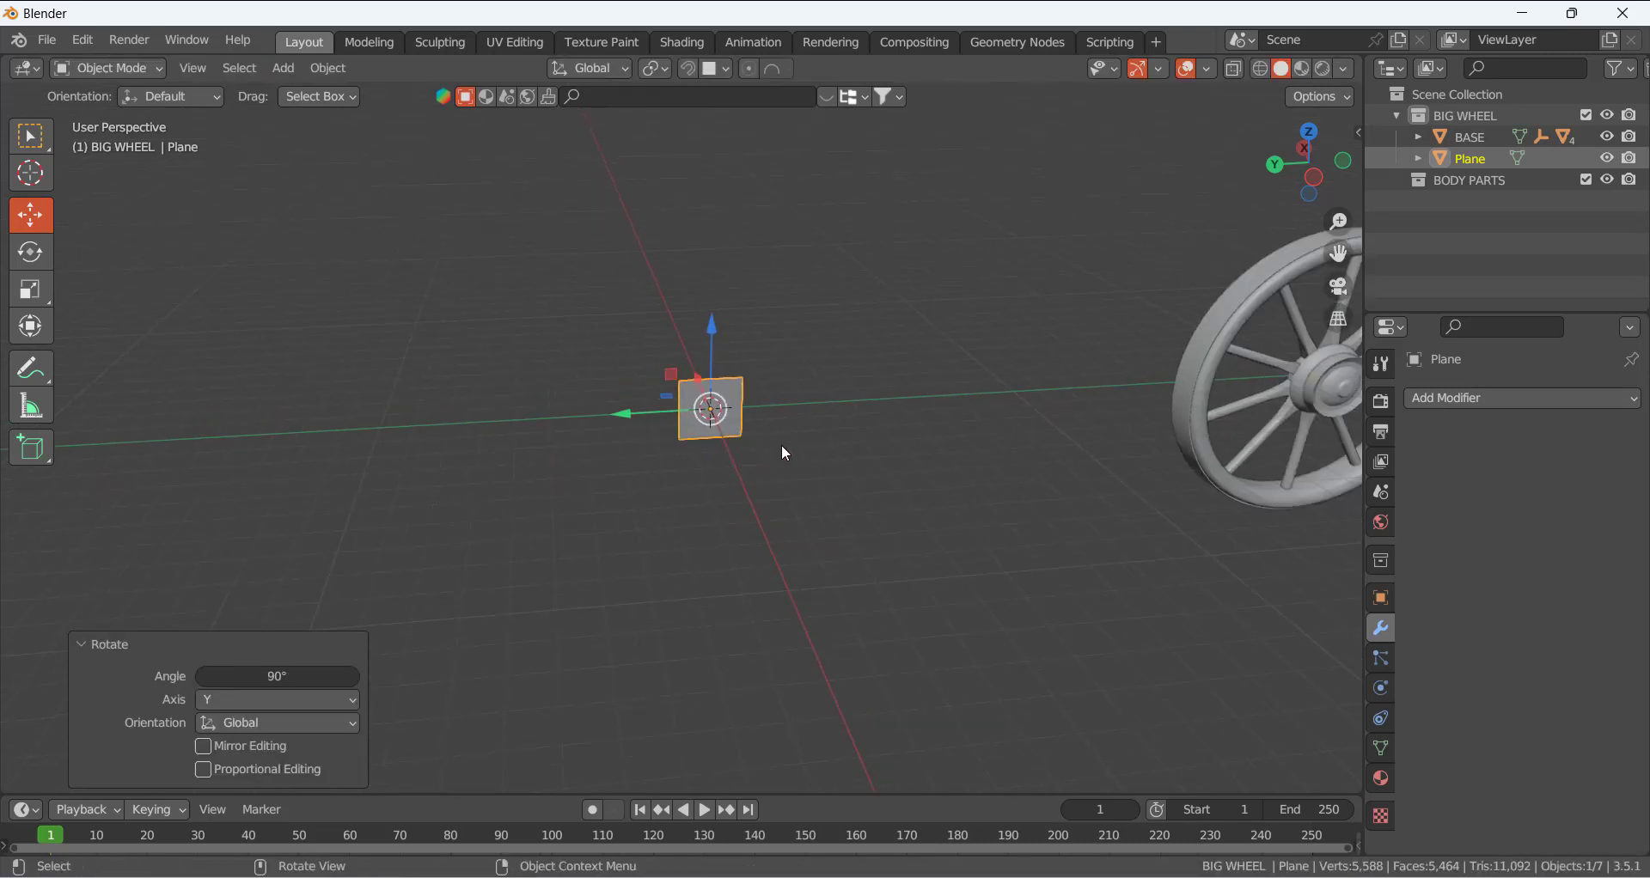
pyautogui.press('s')
pyautogui.press('x')
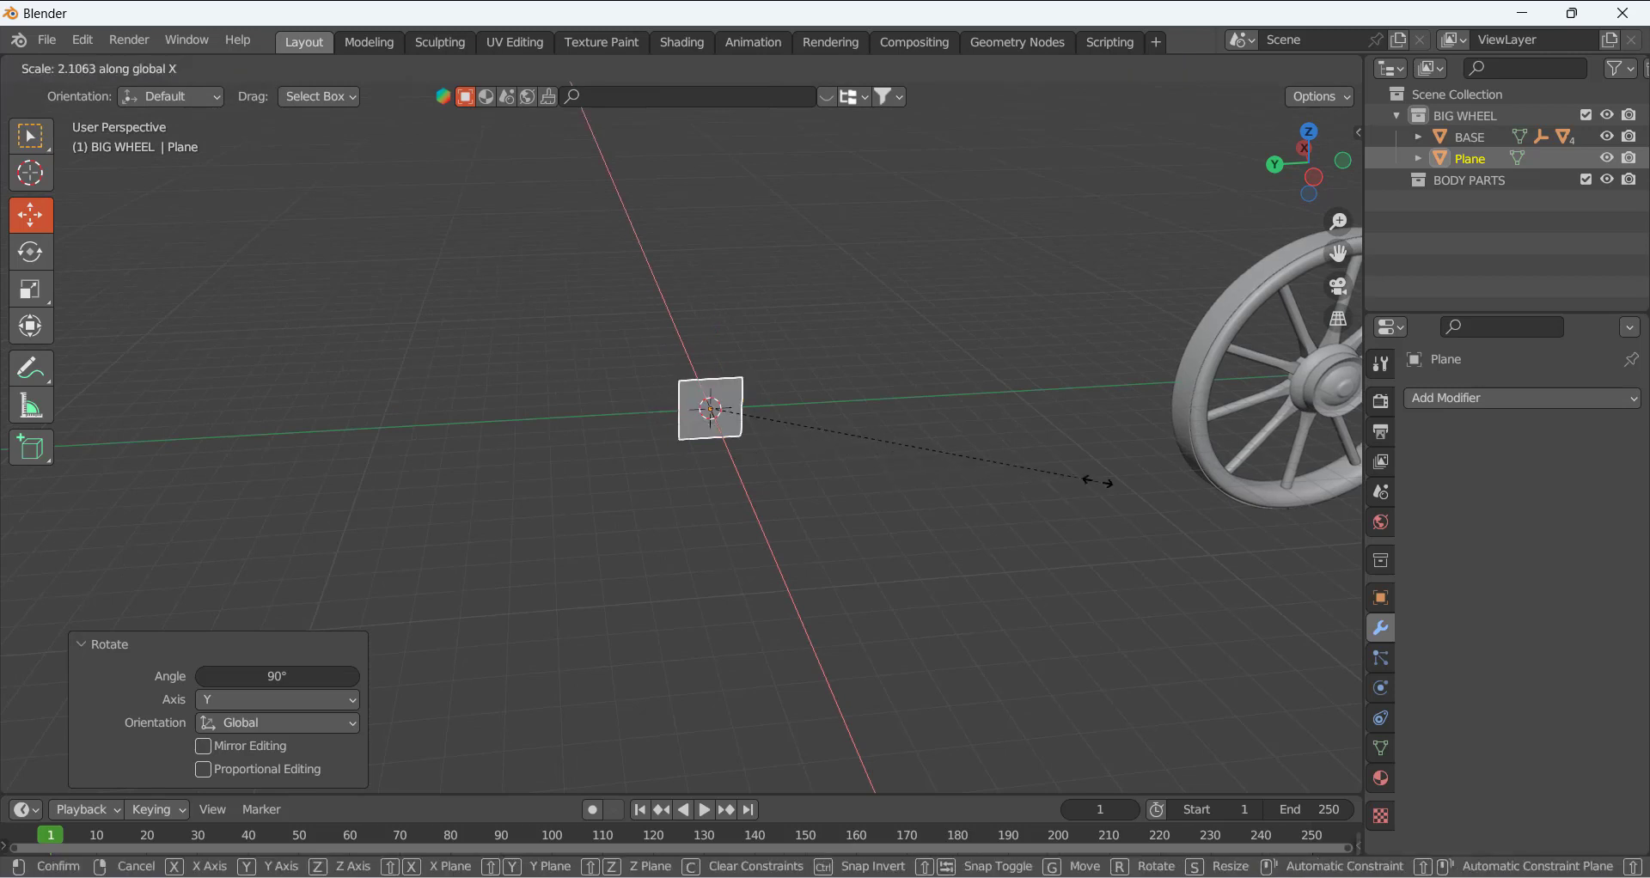
pyautogui.press('y')
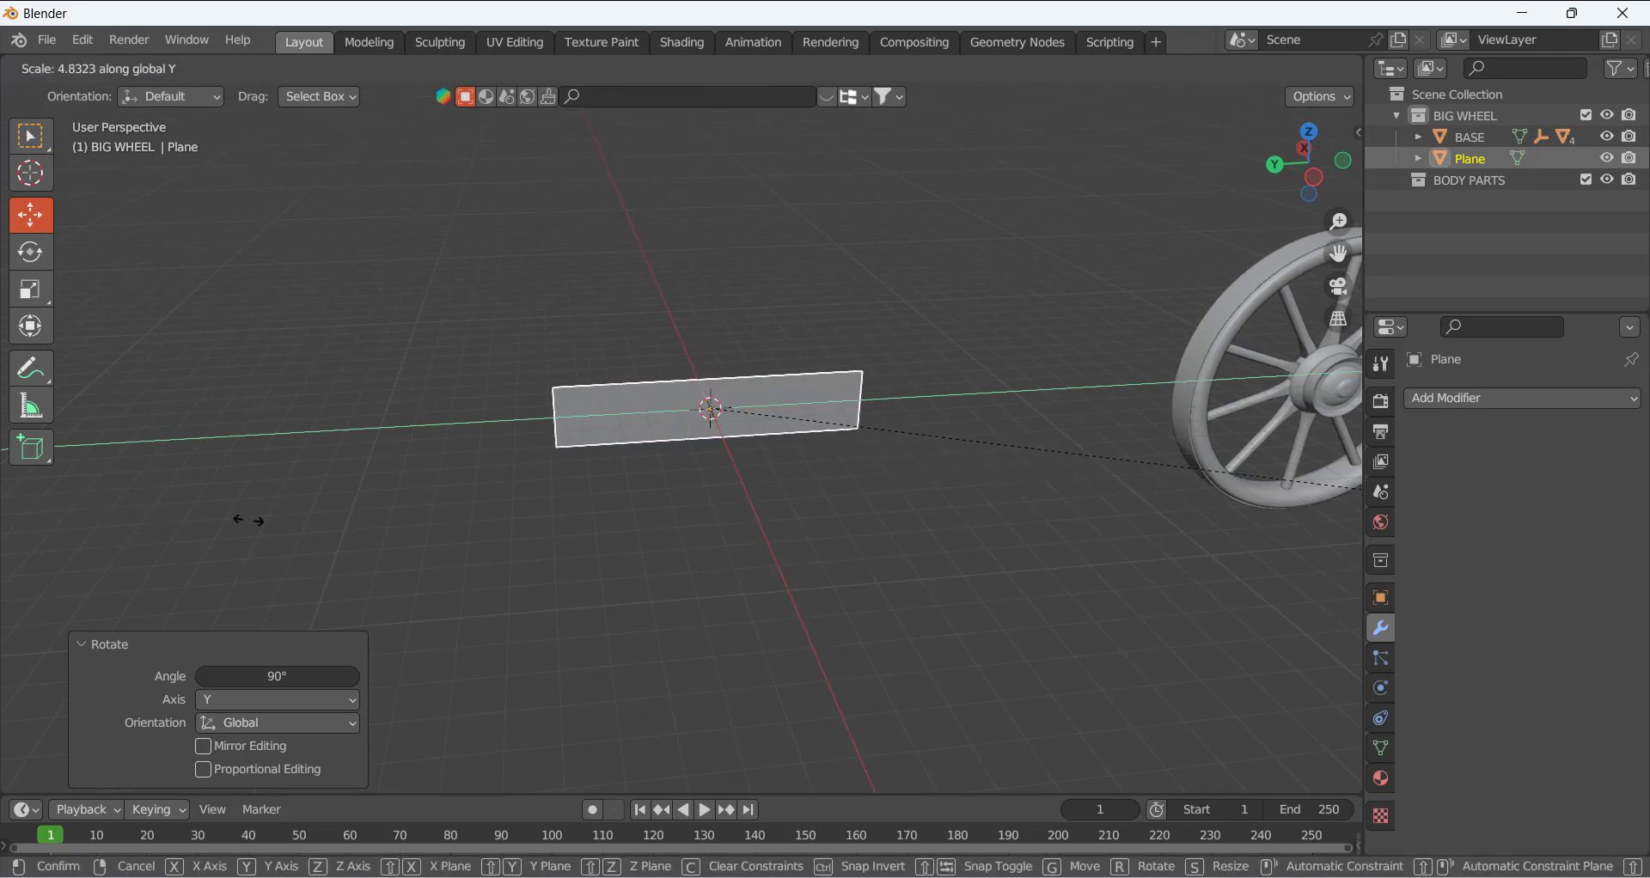
pyautogui.click(330, 527)
# - Lengthen the plane further along Y by a factor of about 2.52, judging it from the right view
pyautogui.scroll(-3, 591, 508)
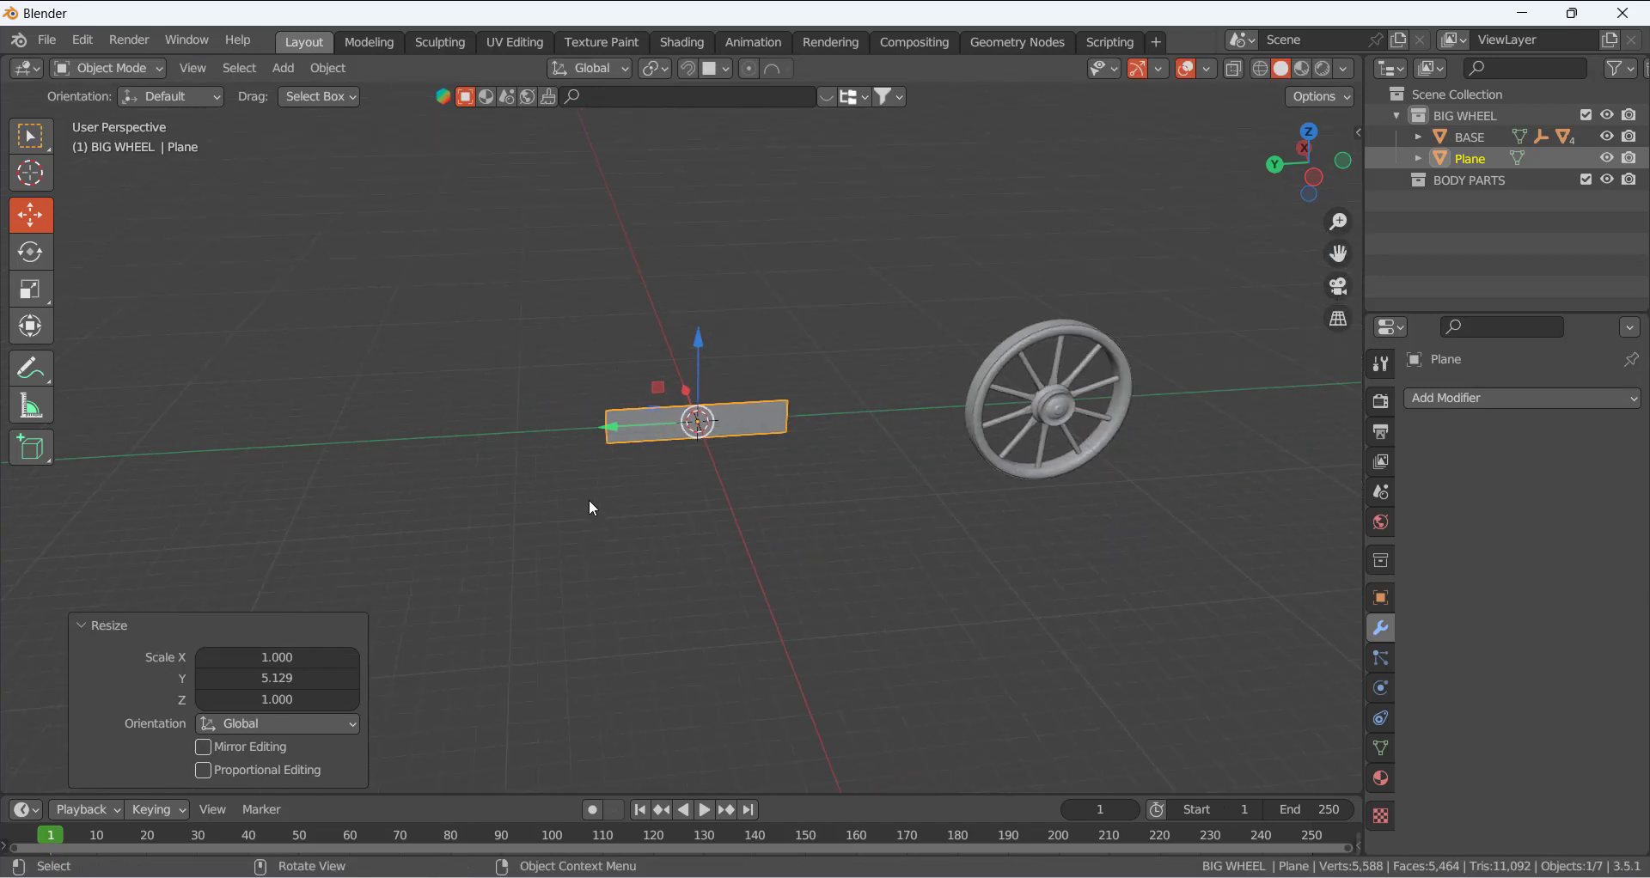
pyautogui.press('KP_1')
pyautogui.press('KP_3')
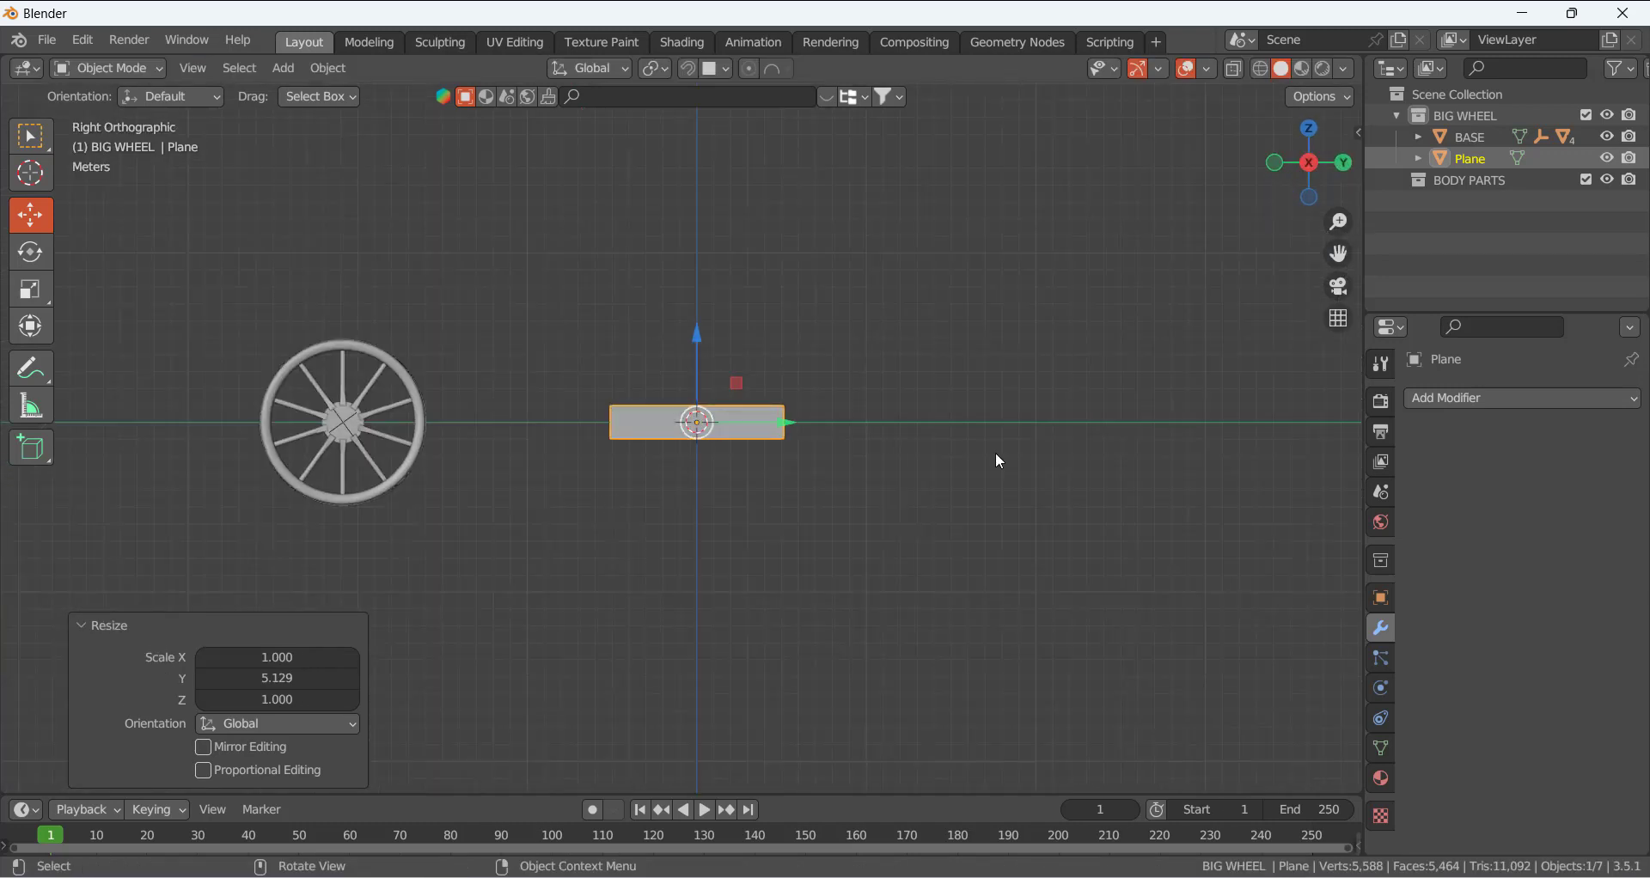
pyautogui.press('s')
pyautogui.press('y')
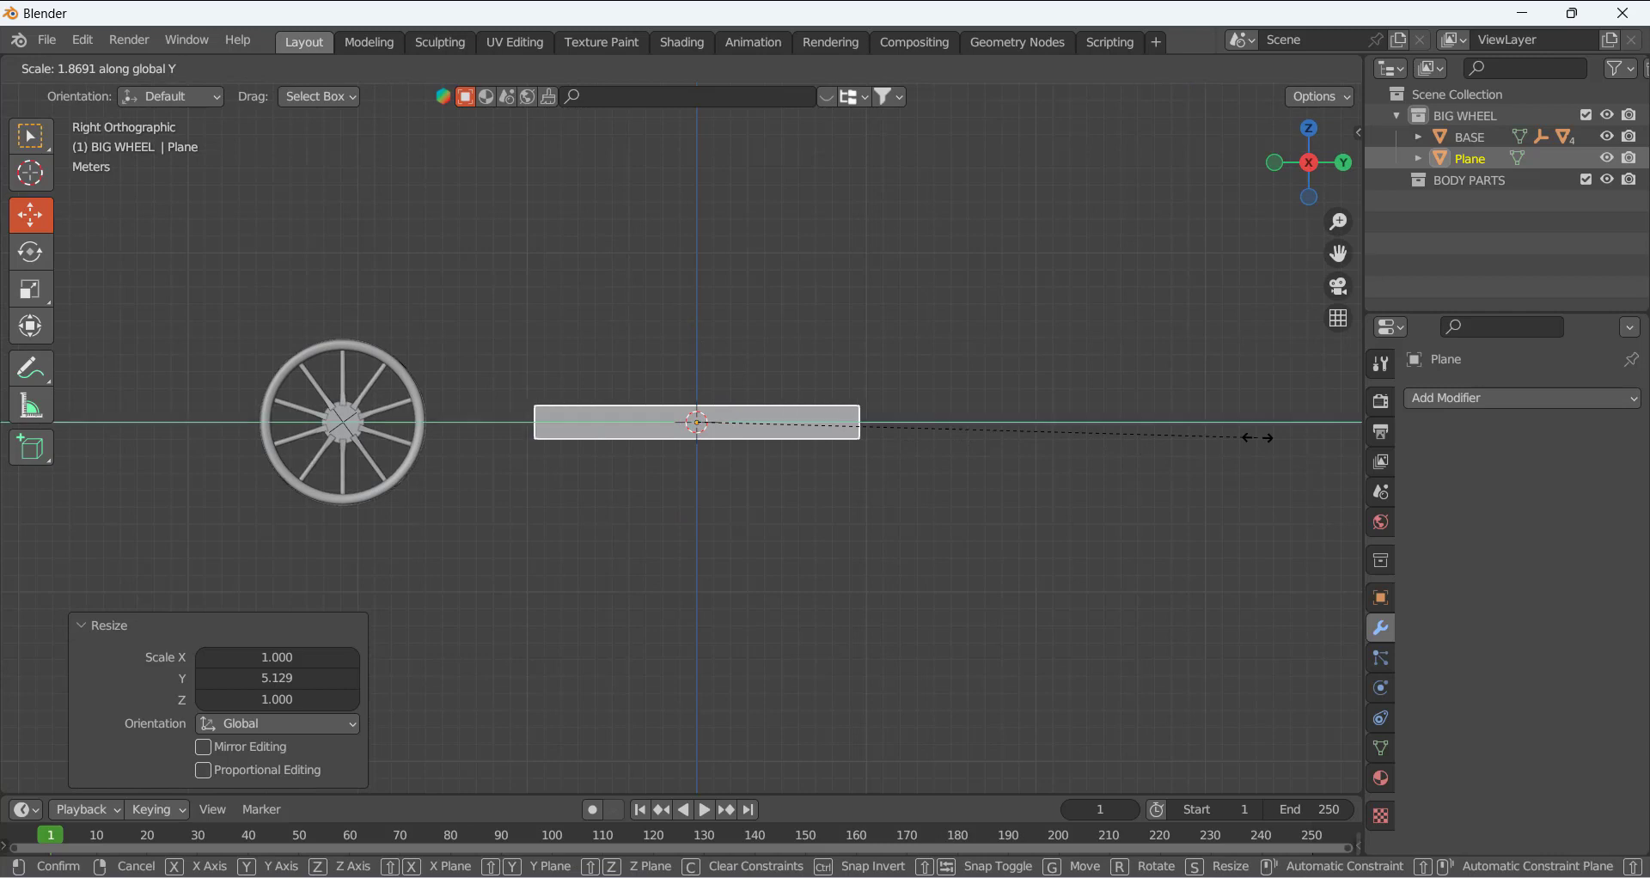
pyautogui.click(81, 434)
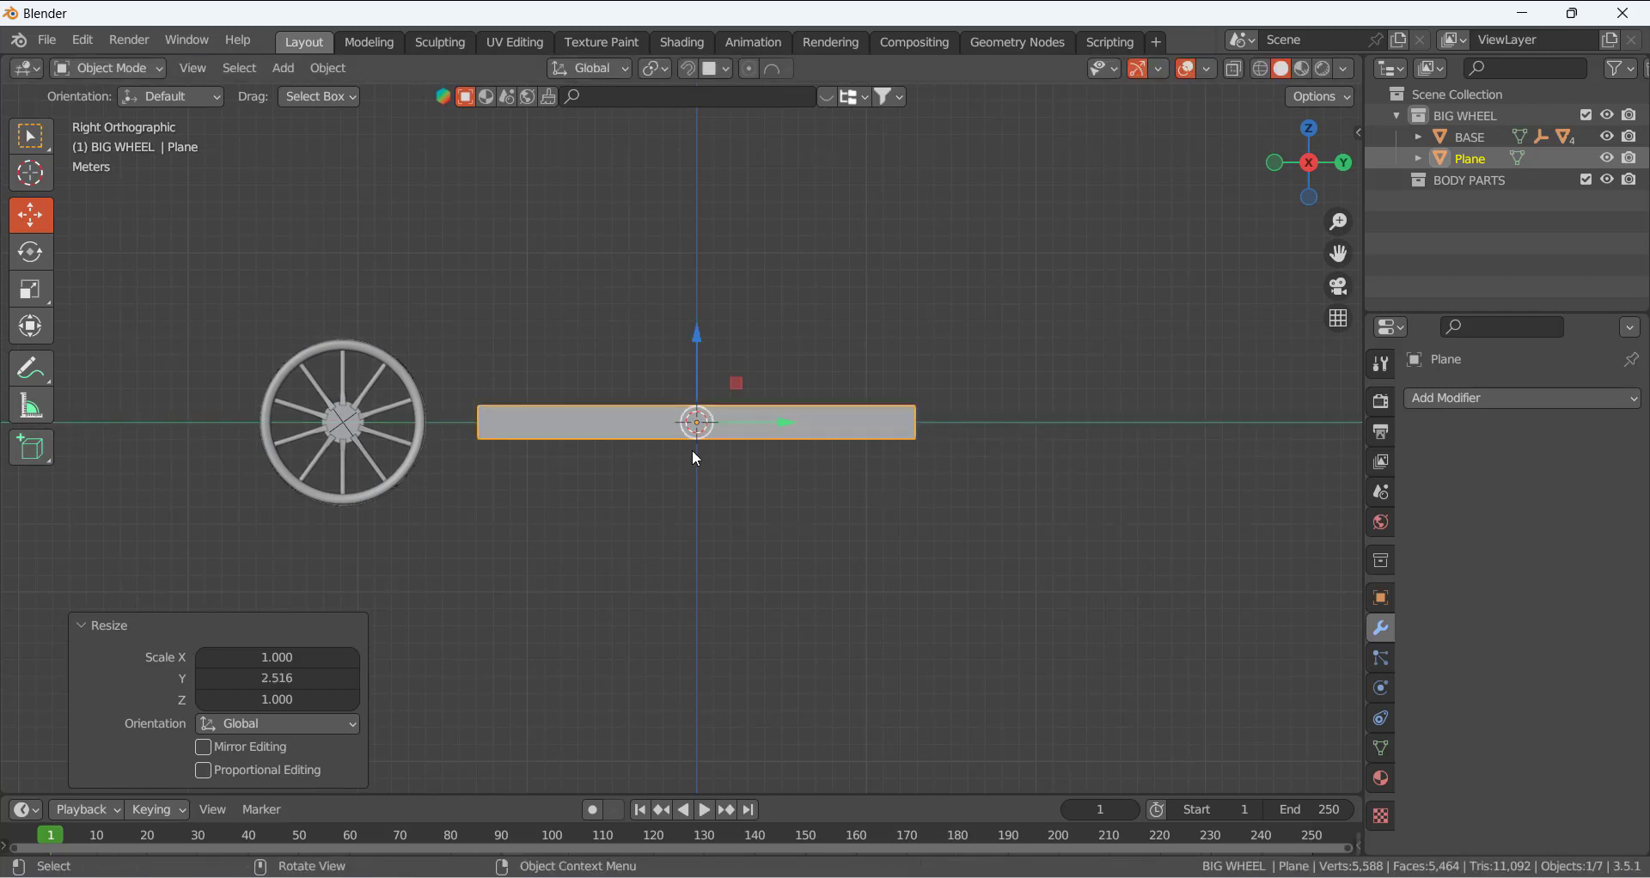
# - Scale the plane along Z by a factor of about 7.17 into a tall panel and deselect it
pyautogui.moveTo(696, 459); pyautogui.dragTo(729, 475, button='middle')
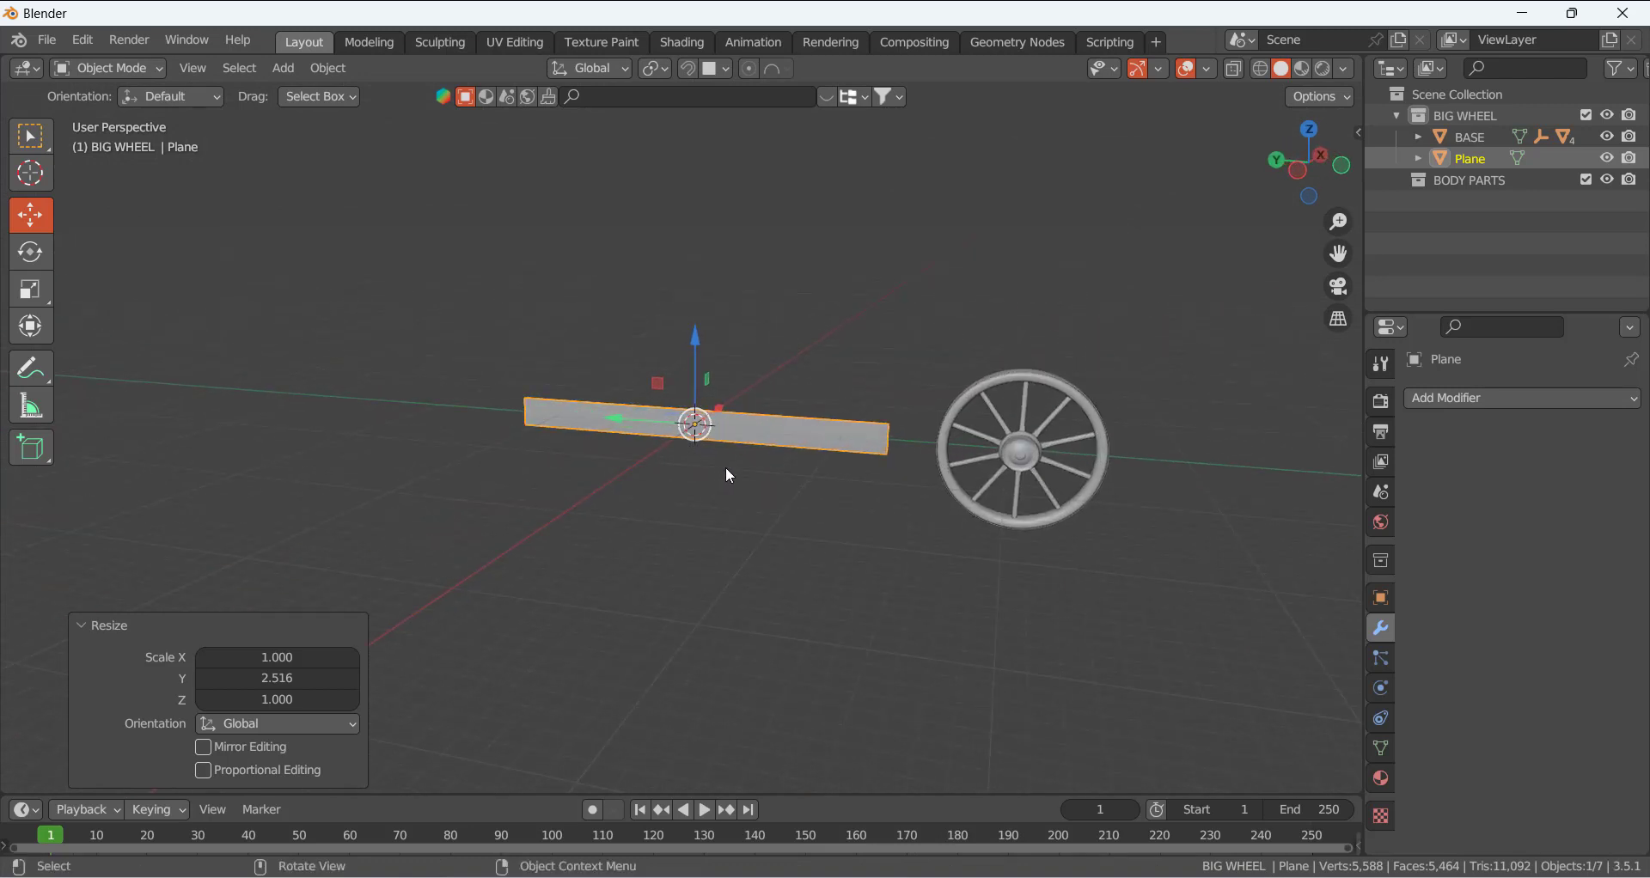
pyautogui.press('s')
pyautogui.press('z')
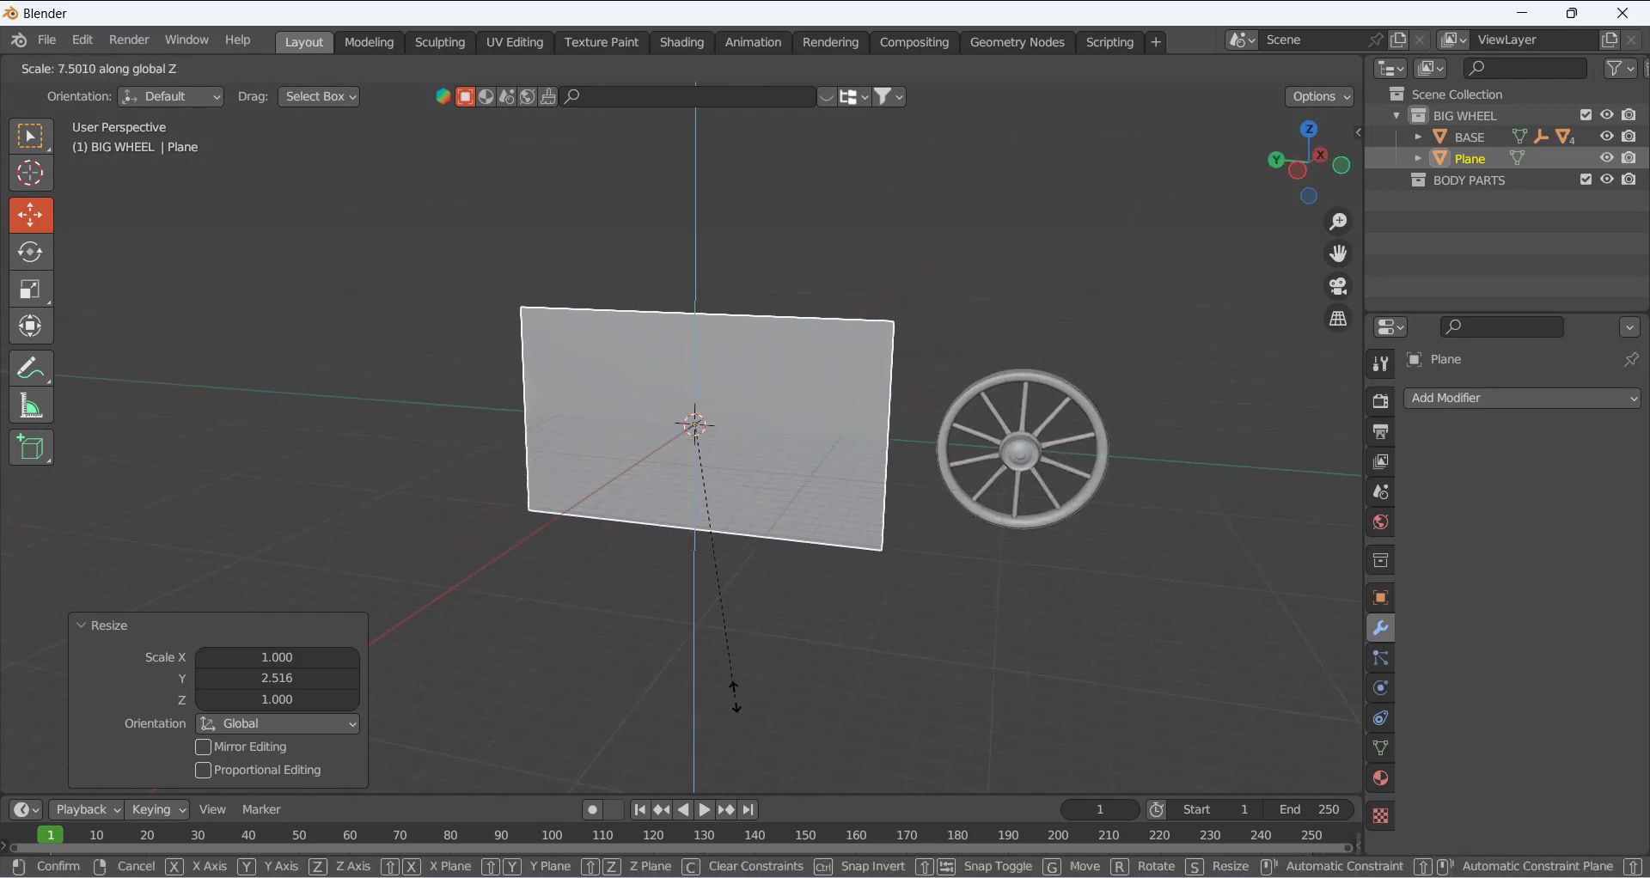
pyautogui.click(739, 680)
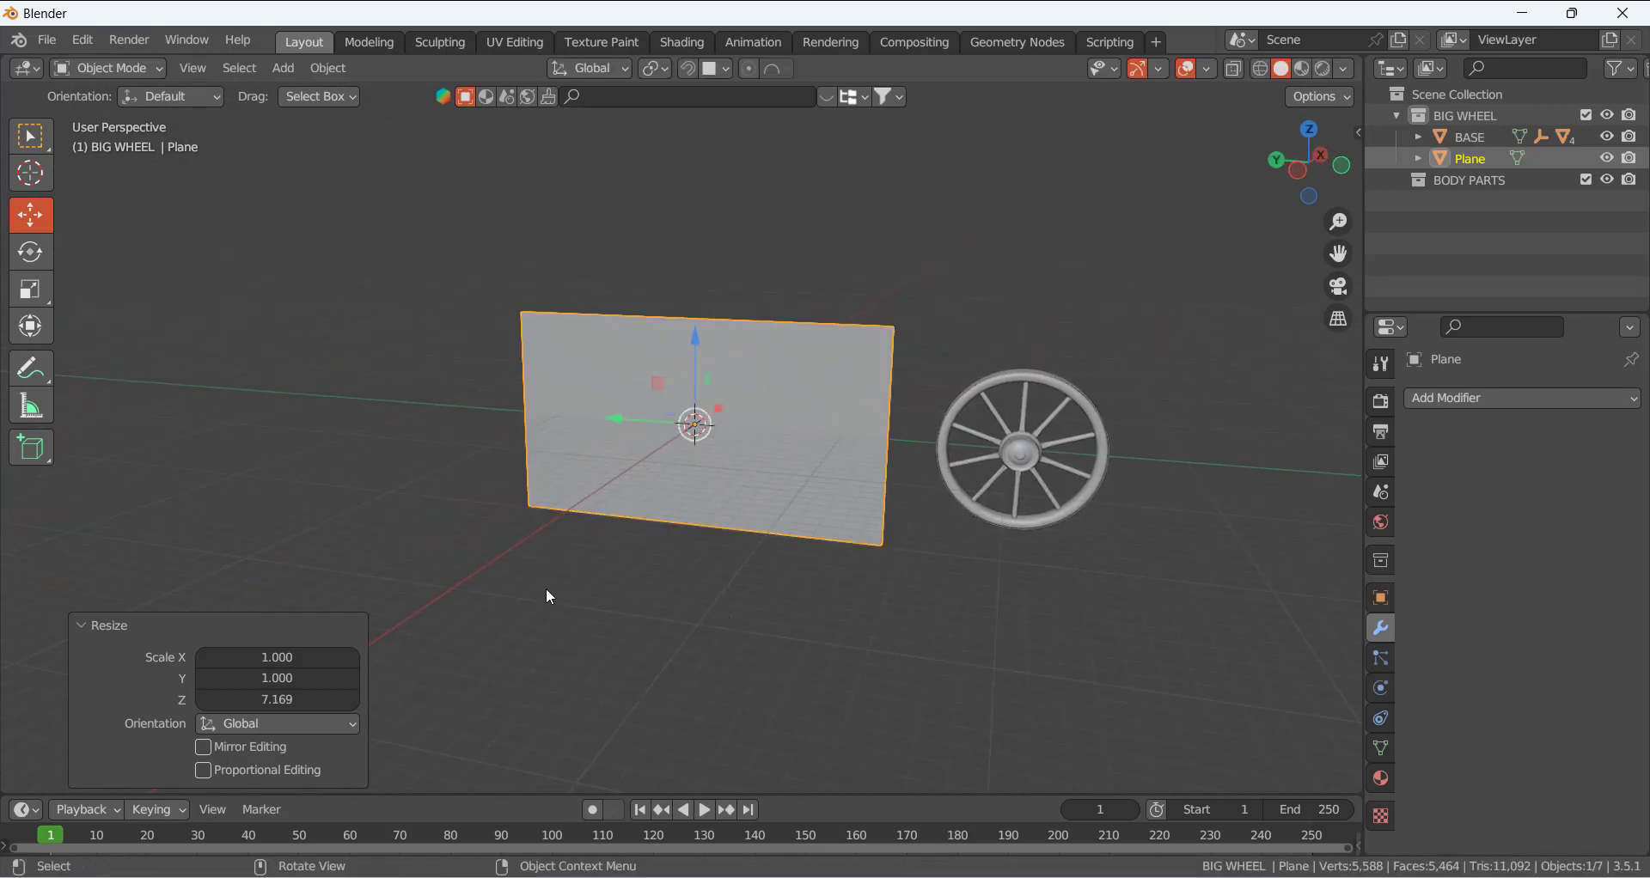
pyautogui.click(550, 596)
# - Try to apply the panel's transforms in Object Mode after briefly switching it into Edit Mode
pyautogui.moveTo(550, 597); pyautogui.dragTo(510, 432, button='middle')
pyautogui.scroll(3, 695, 414)
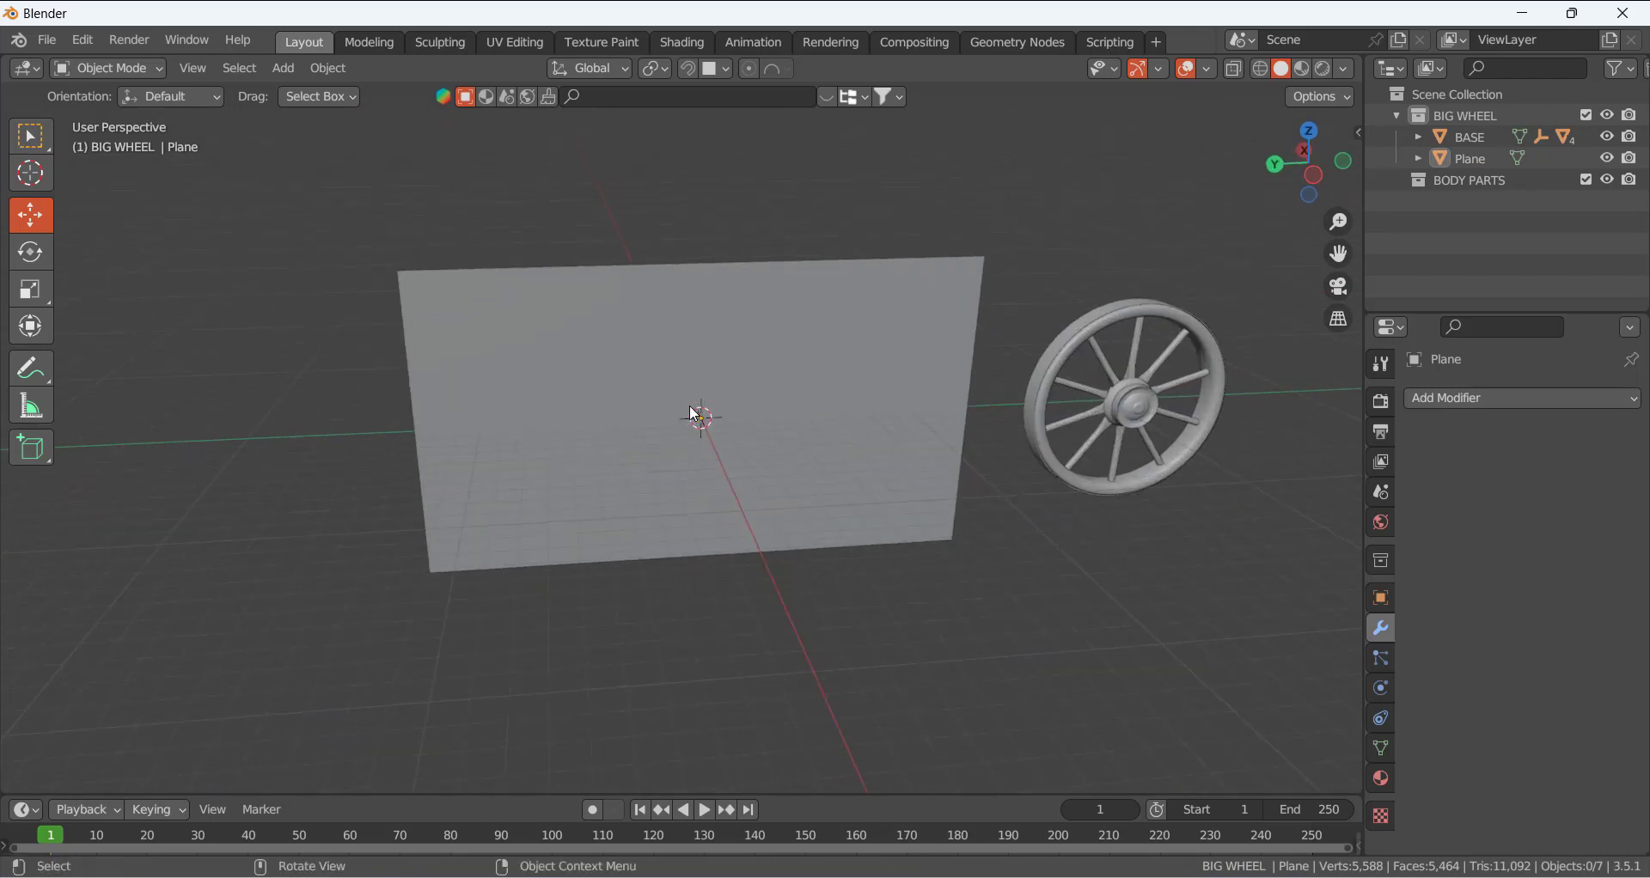
pyautogui.press('Tab')
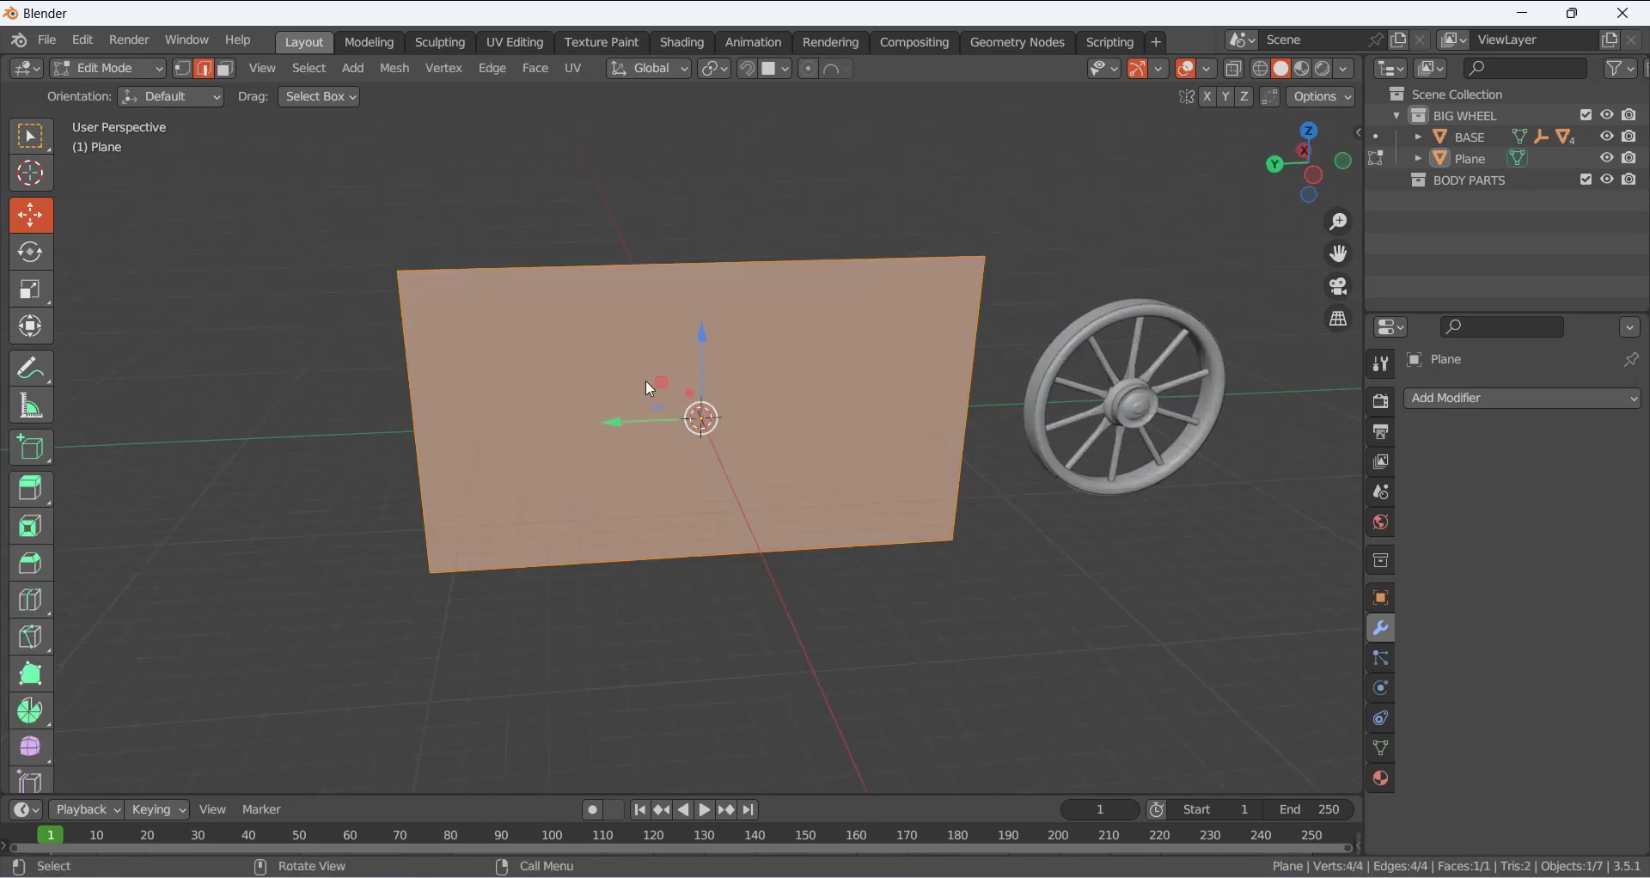
pyautogui.press('Tab')
pyautogui.hotkey('ctrl', 'a')
pyautogui.click(632, 376)
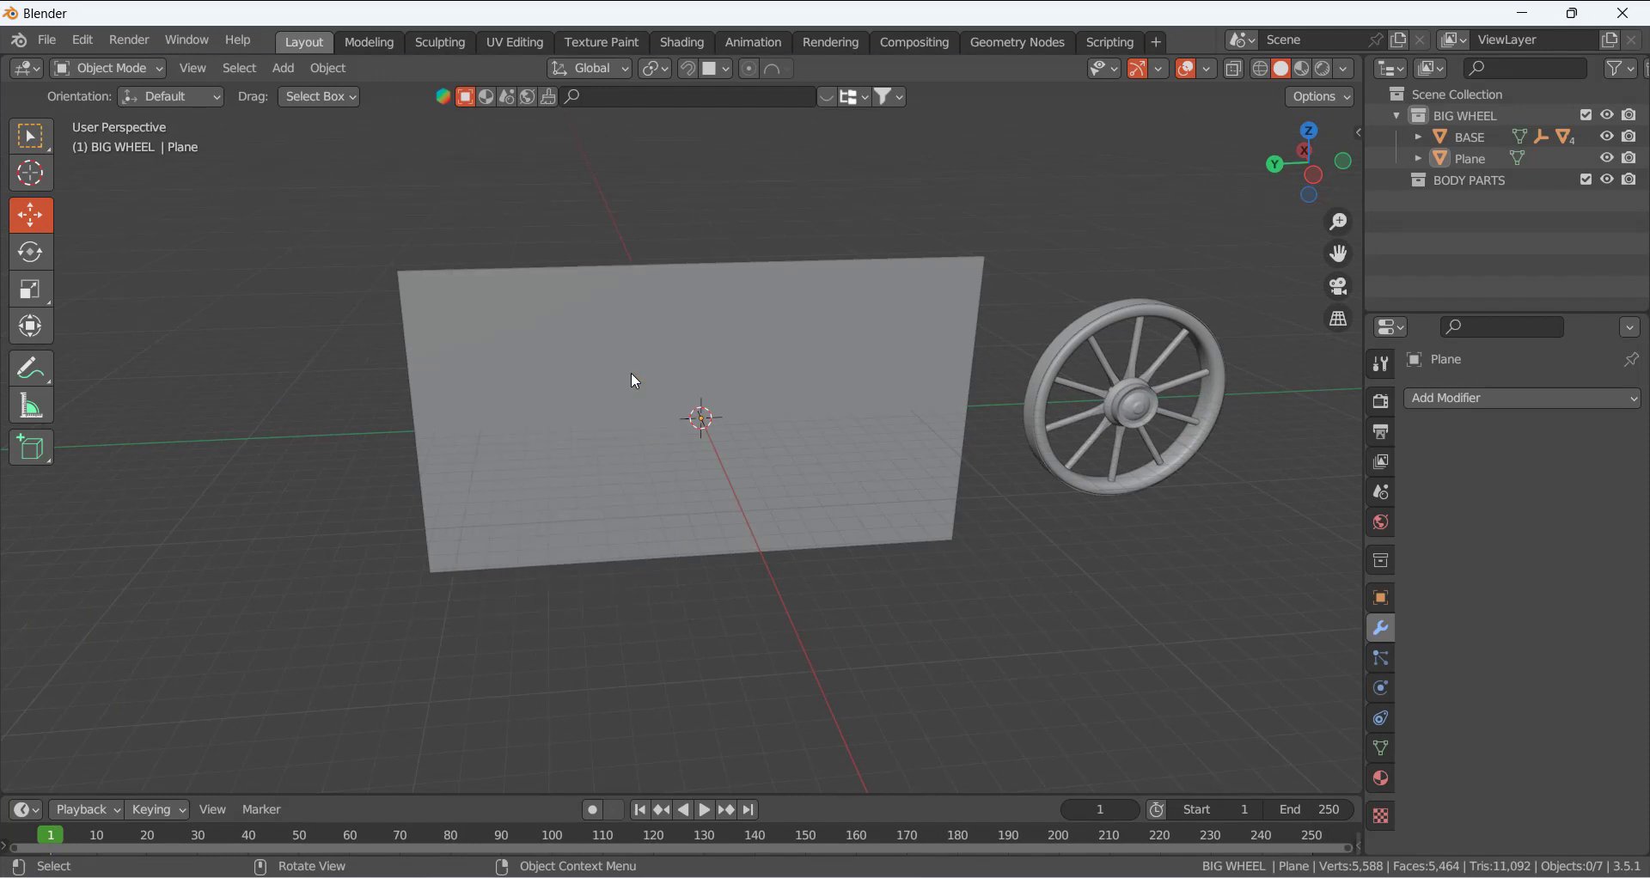
# - Select the panel and open its mesh in Edit Mode
pyautogui.moveTo(553, 448)
pyautogui.mouseDown(button='middle')
pyautogui.moveTo(476, 454)
pyautogui.moveTo(534, 434)
pyautogui.mouseUp(button='middle')
pyautogui.click(545, 364)
pyautogui.press('Tab')
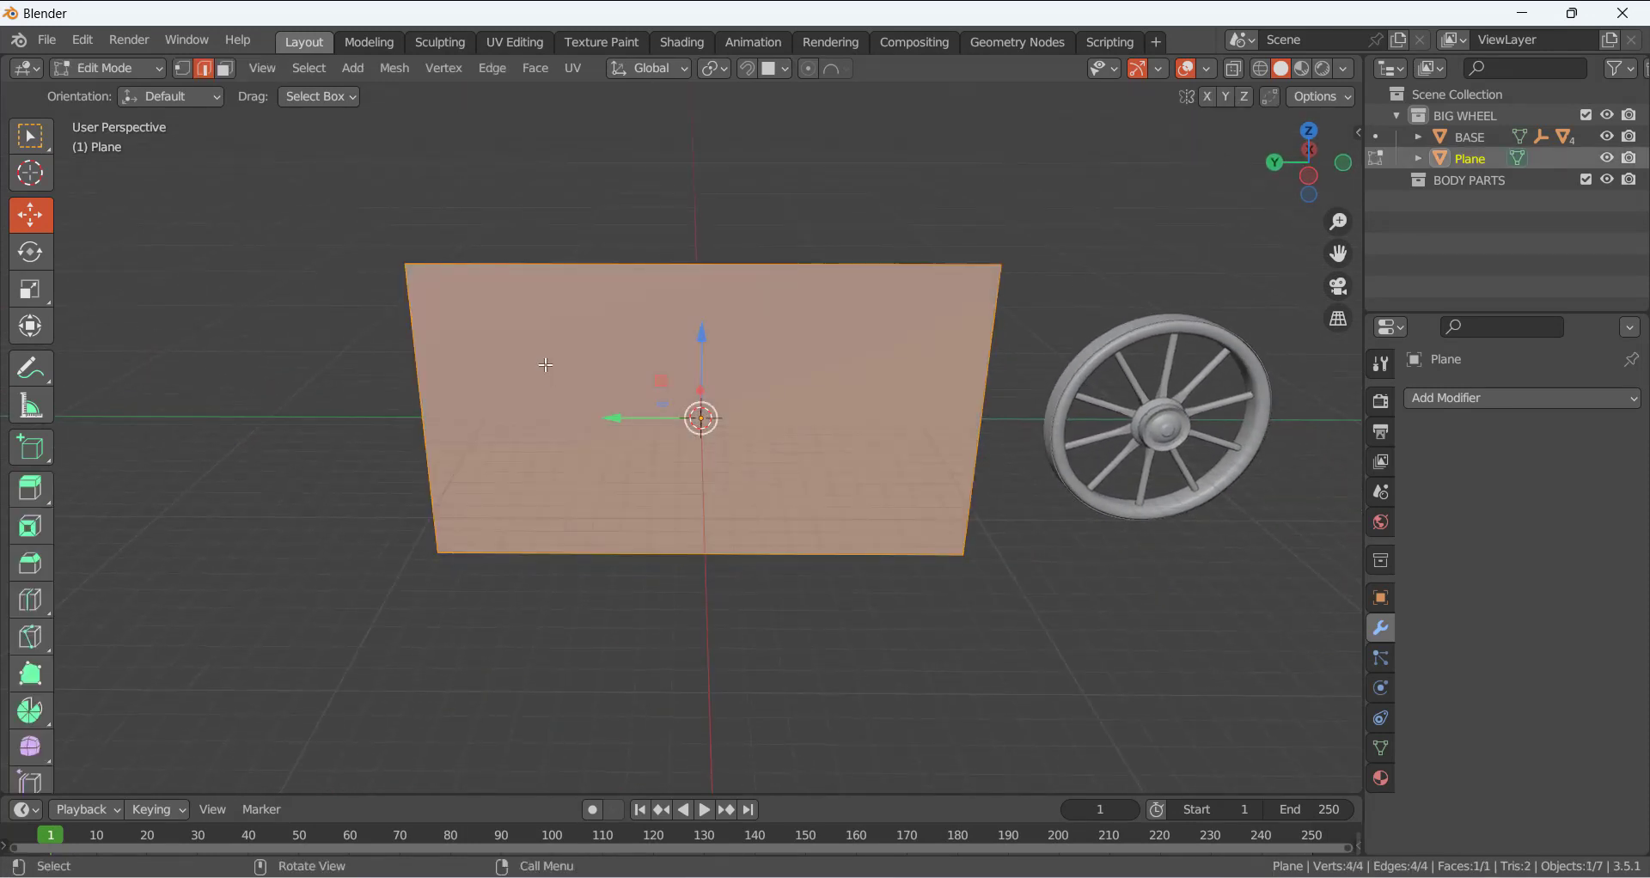
# - Add a loop cut with two evenly spaced vertical cuts that divides the plane into three panels
pyautogui.click(706, 658)
pyautogui.hotkey('ctrl', 'r')
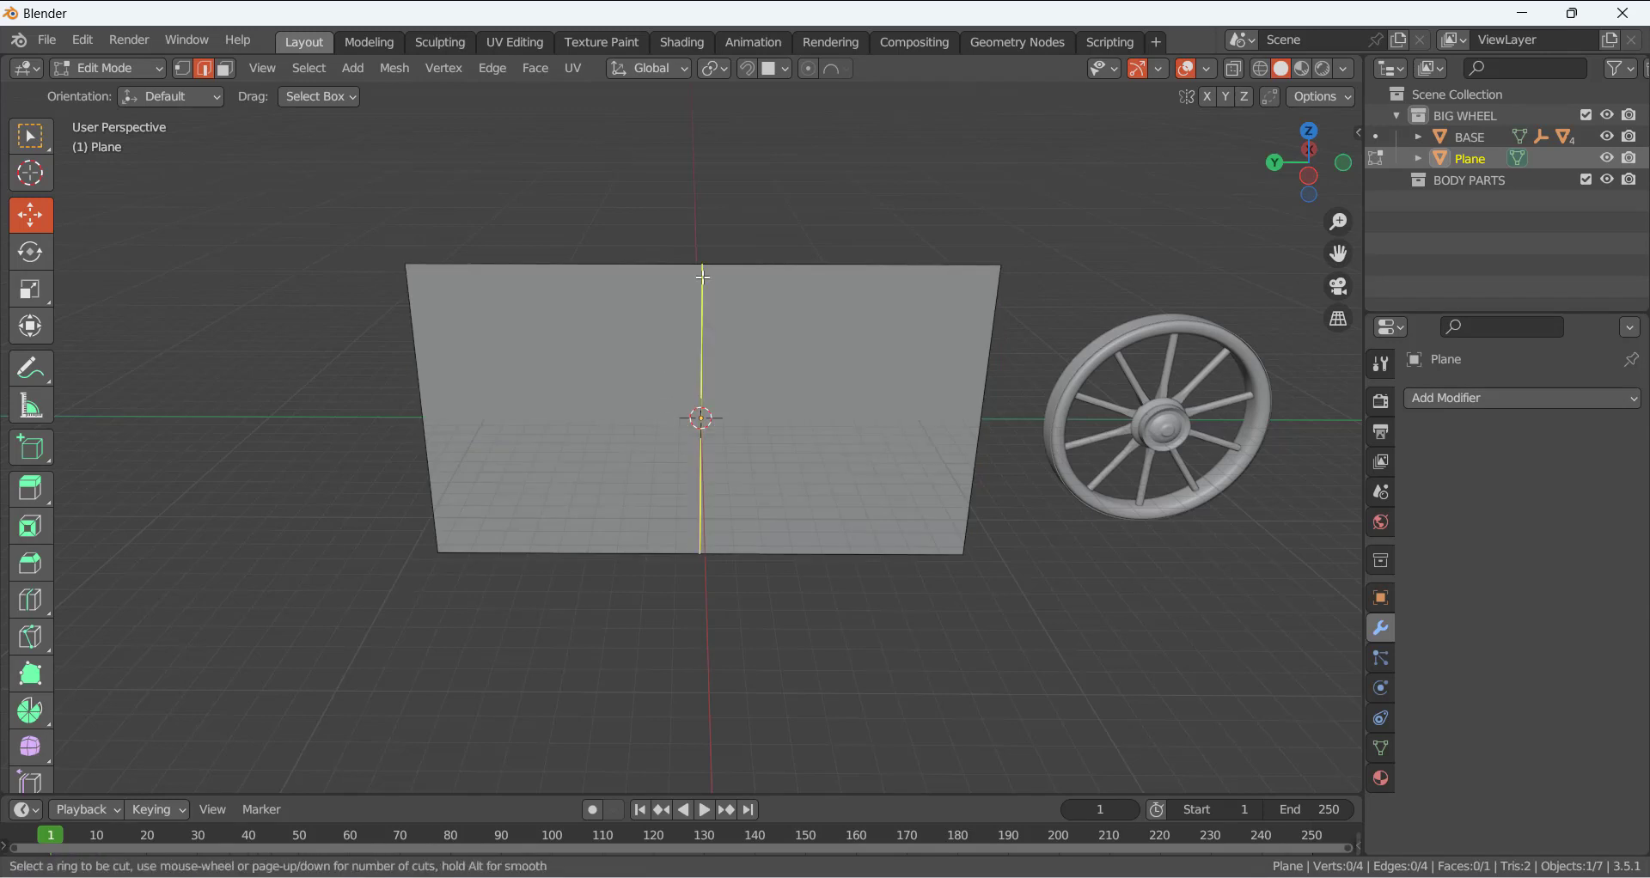
pyautogui.scroll(1, 703, 277)
pyautogui.scroll(1, 703, 277)
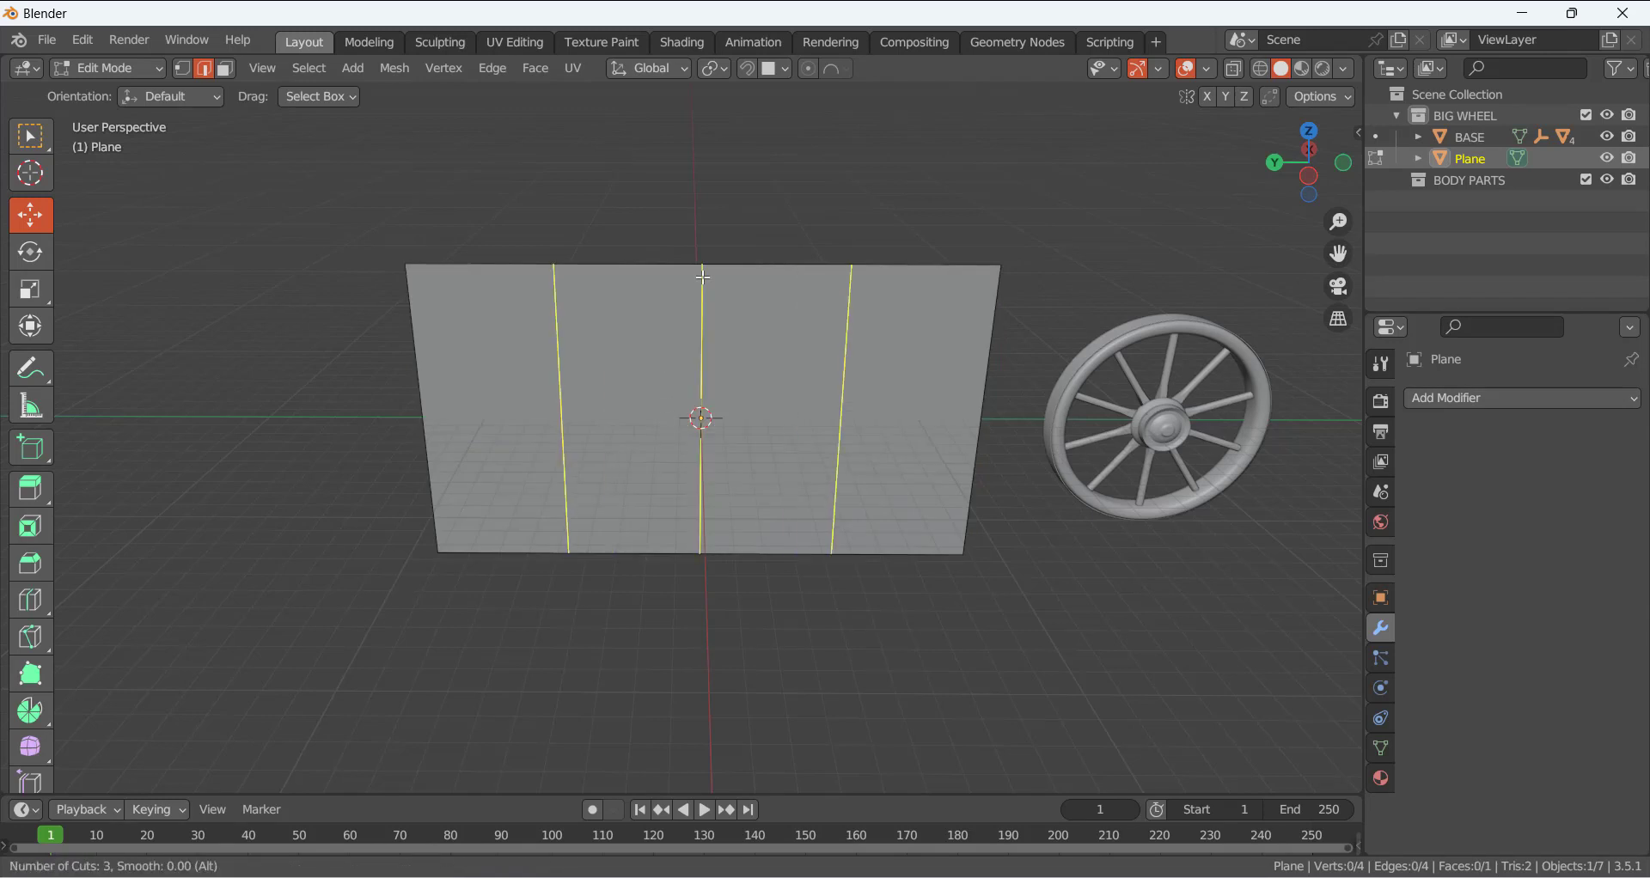
pyautogui.scroll(-1, 703, 277)
pyautogui.click(703, 278)
pyautogui.rightClick(698, 281)
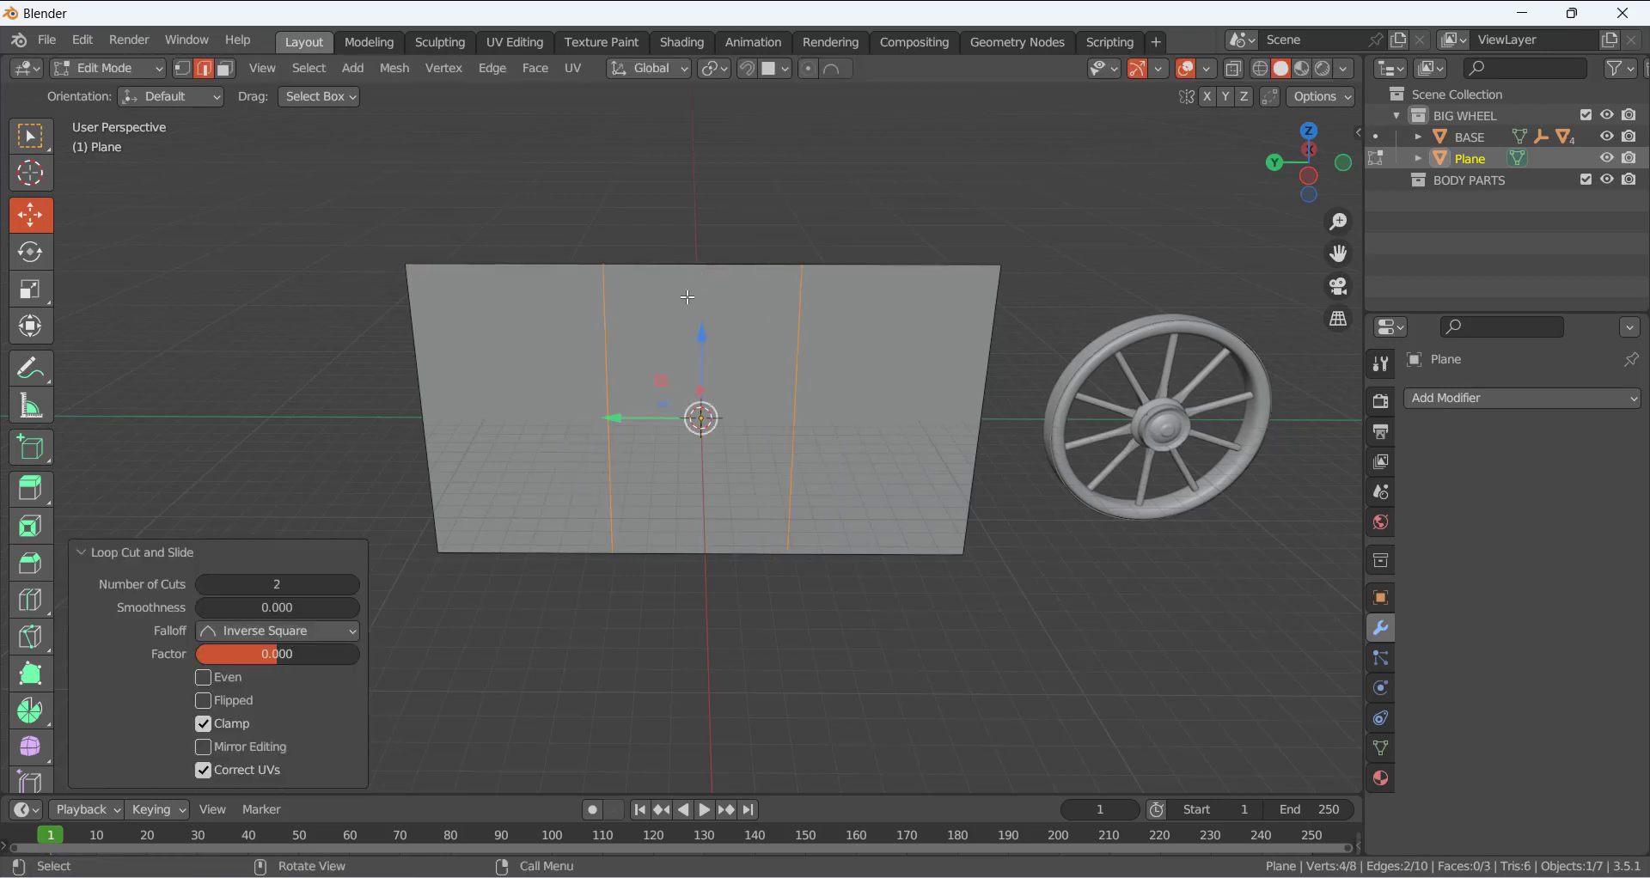
pyautogui.click(799, 660)
# - Try to bevel the plane's two bottom corner vertices with an edge bevel
pyautogui.moveTo(801, 555); pyautogui.dragTo(674, 429, button='middle')
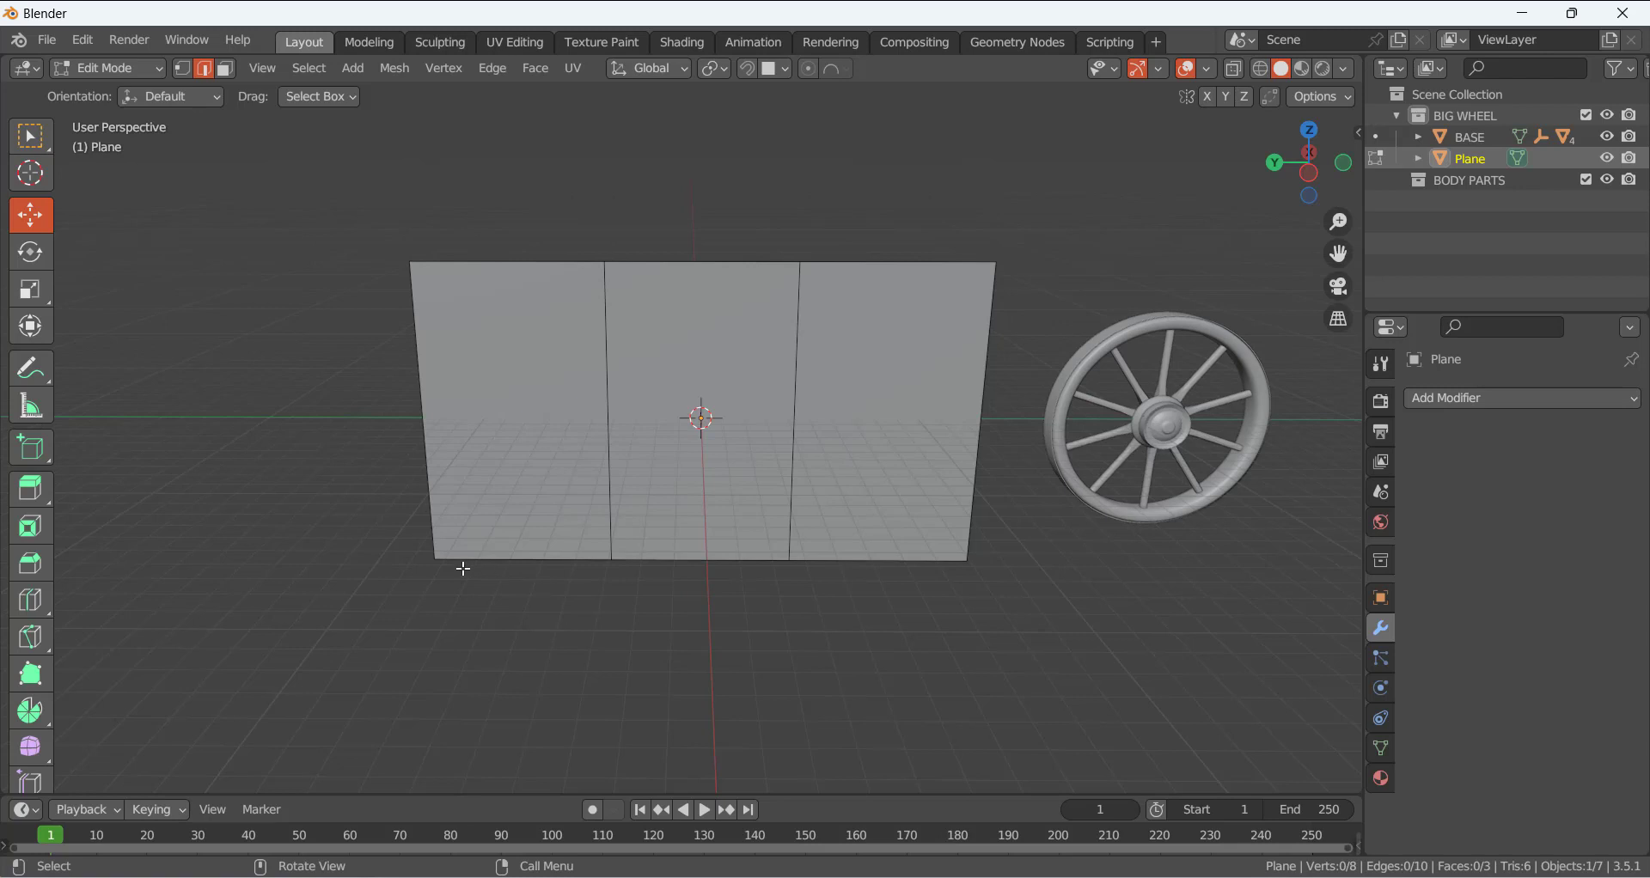
pyautogui.press('1')
pyautogui.click(435, 560)
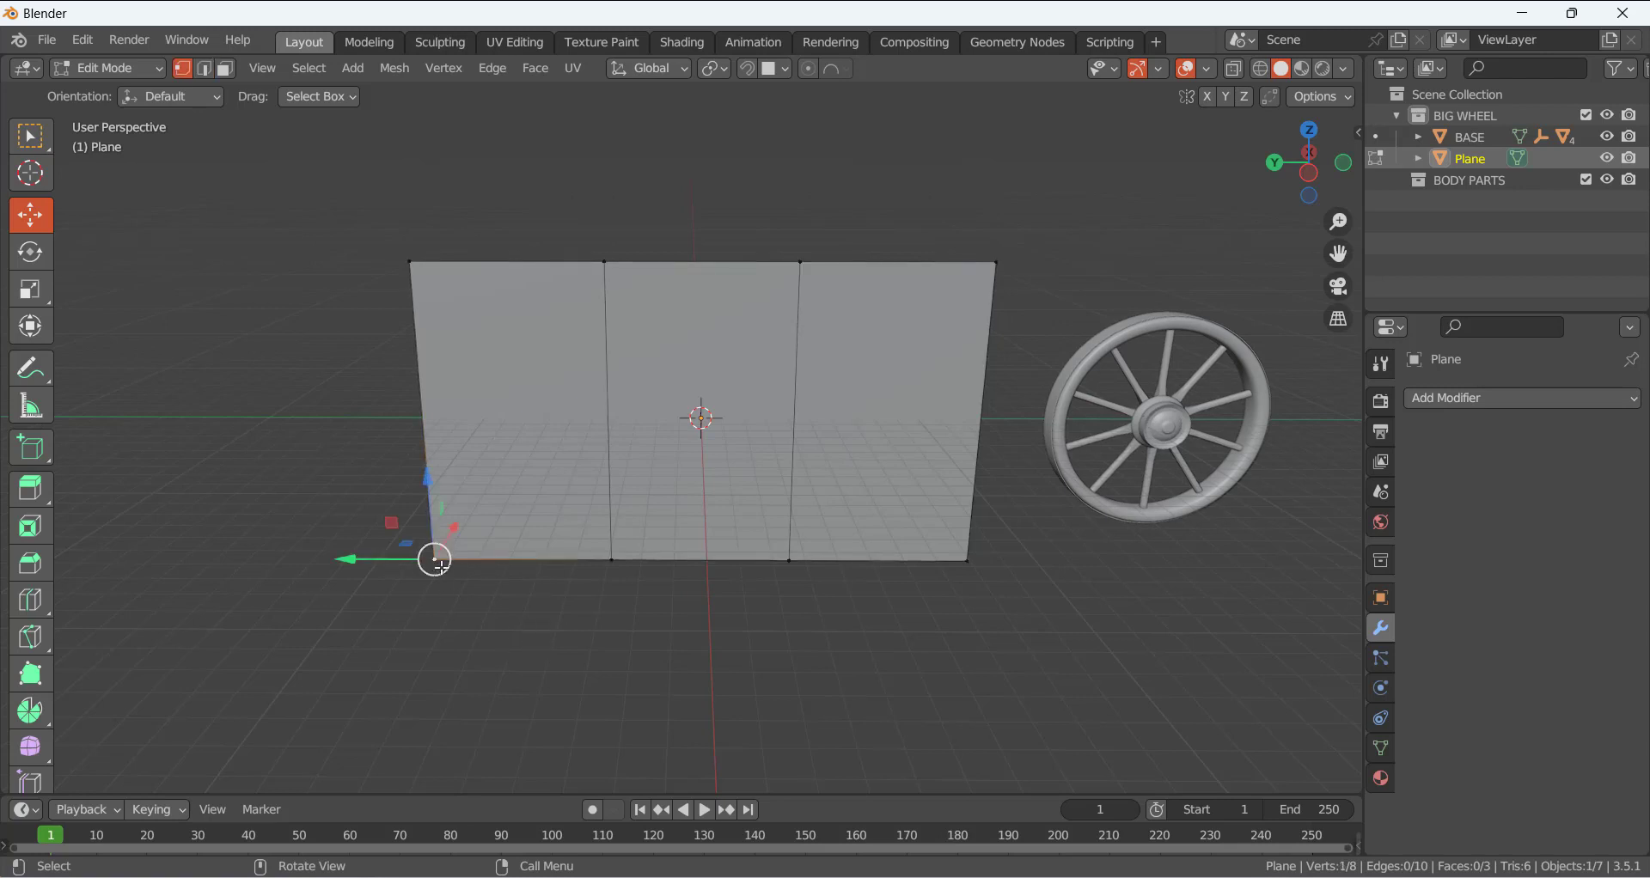
pyautogui.keyDown('shift'); pyautogui.click(969, 560); pyautogui.keyUp('shift')
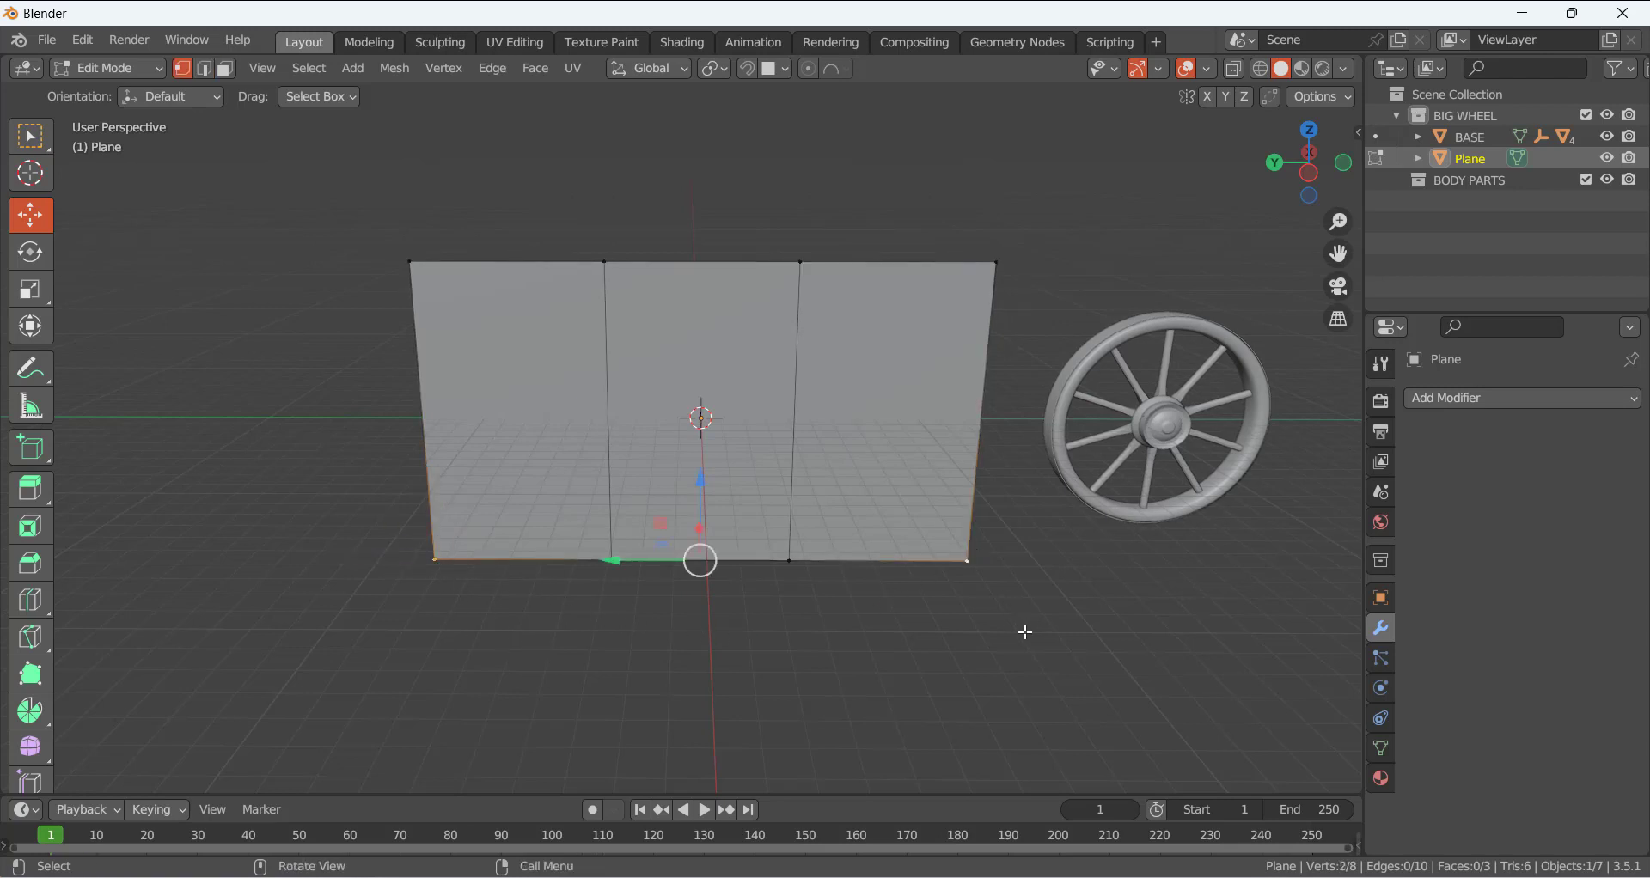
pyautogui.hotkey('ctrl', 'b')
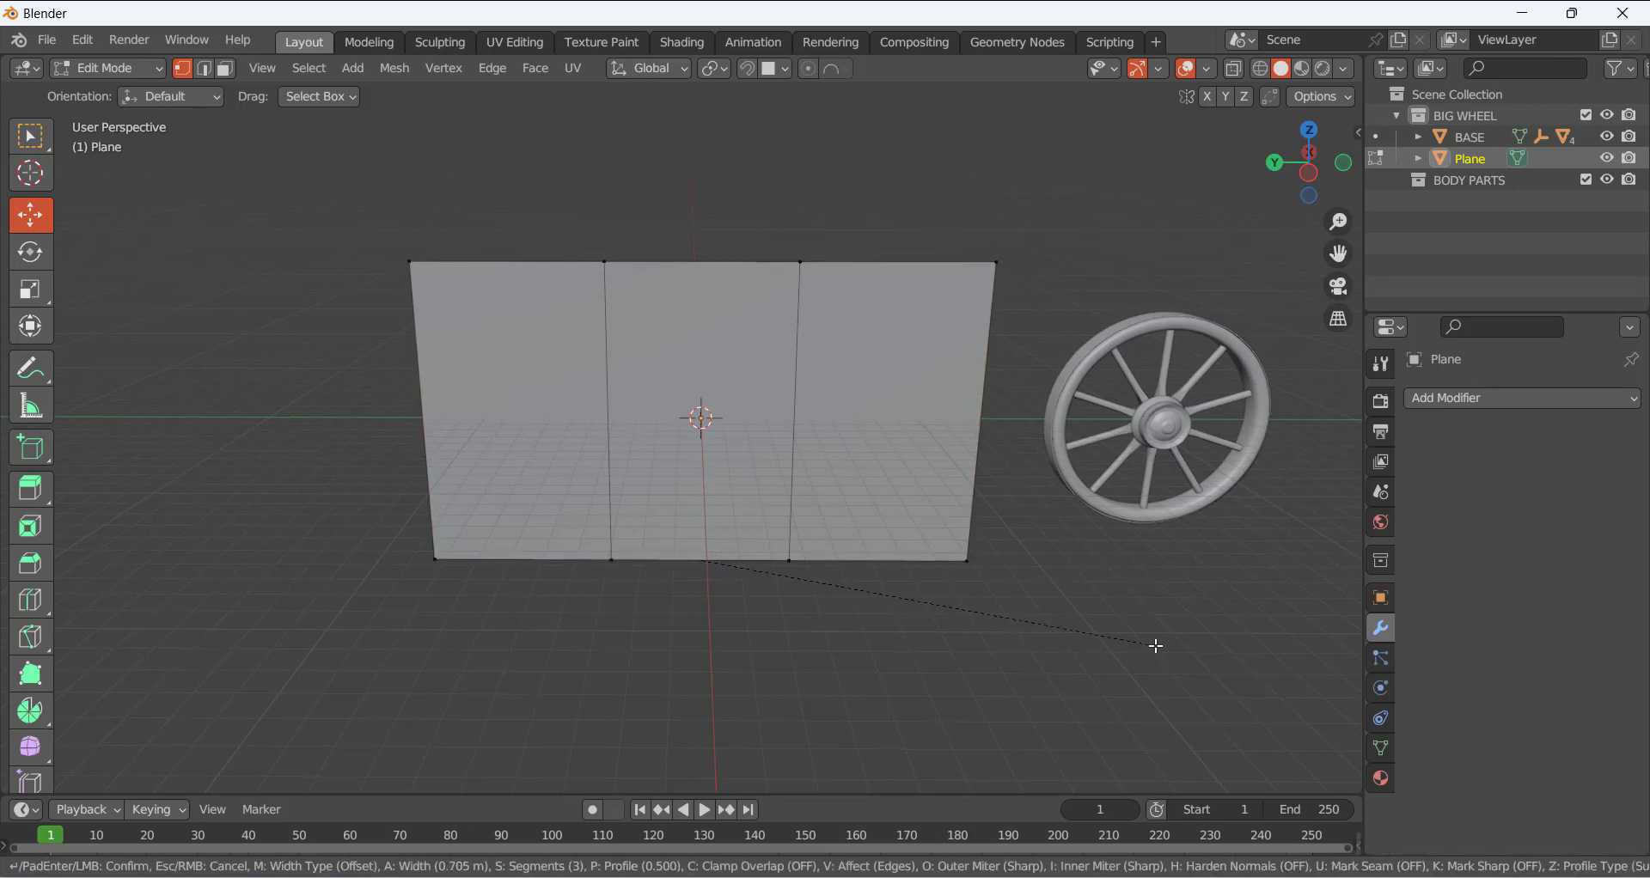
pyautogui.click(1235, 657)
pyautogui.click(1054, 664)
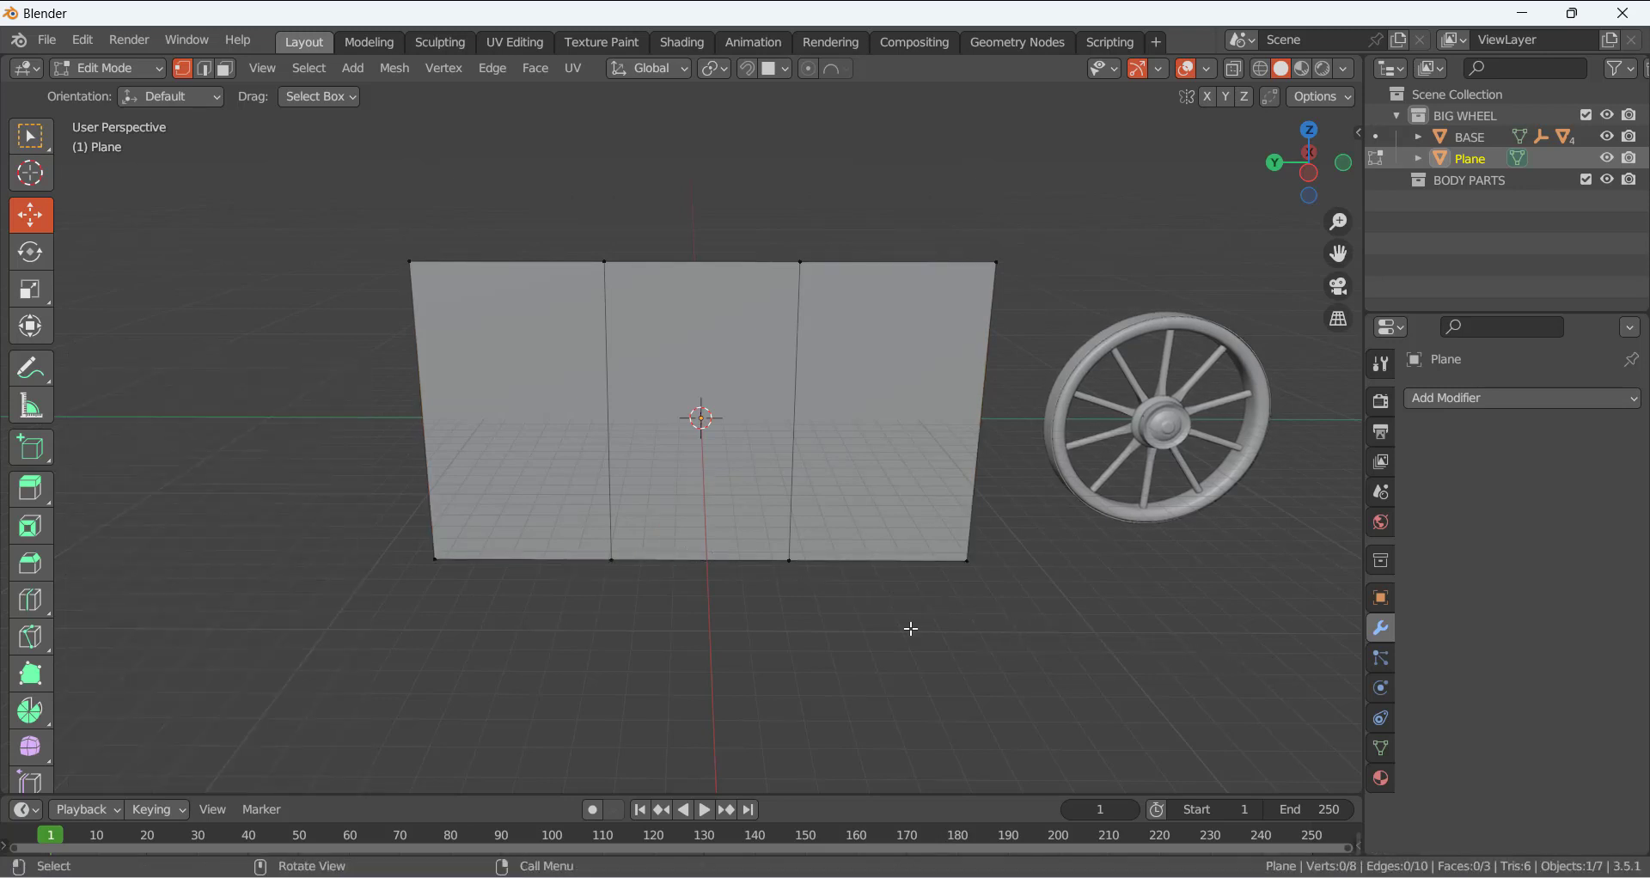
# - Round the plane's two bottom corners with a vertex bevel about 0.55 m wide using 4 segments
pyautogui.moveTo(432, 533); pyautogui.dragTo(503, 598)
pyautogui.keyDown('shift'); pyautogui.click(967, 564); pyautogui.keyUp('shift')
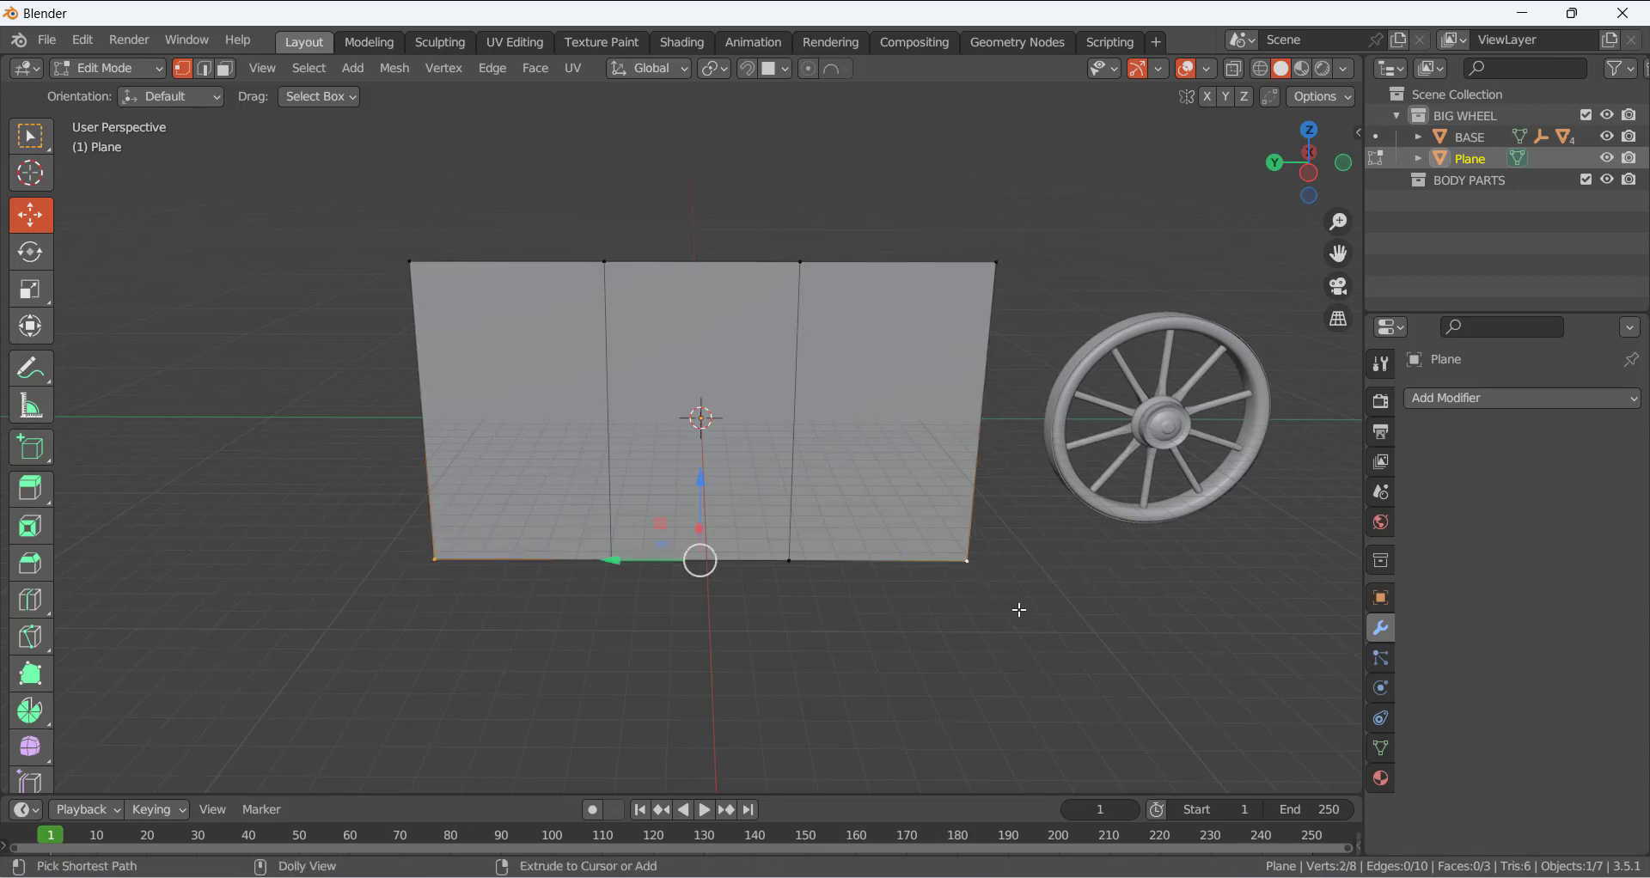
pyautogui.hotkey('ctrl', 'shift', 'b')
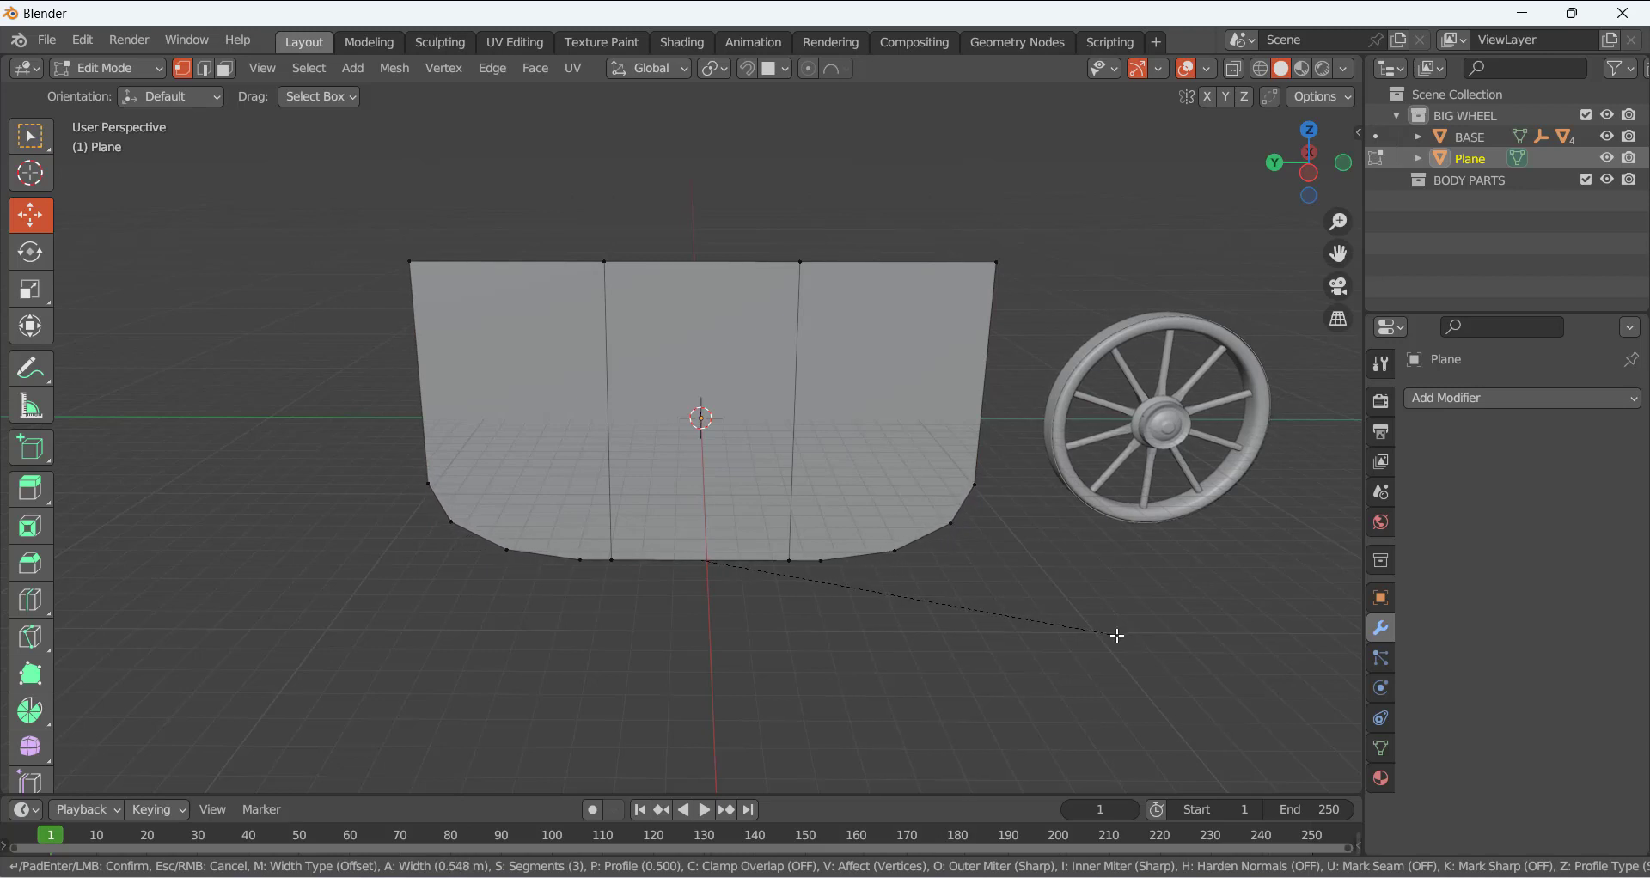
pyautogui.scroll(1, 1117, 635)
pyautogui.click(1115, 636)
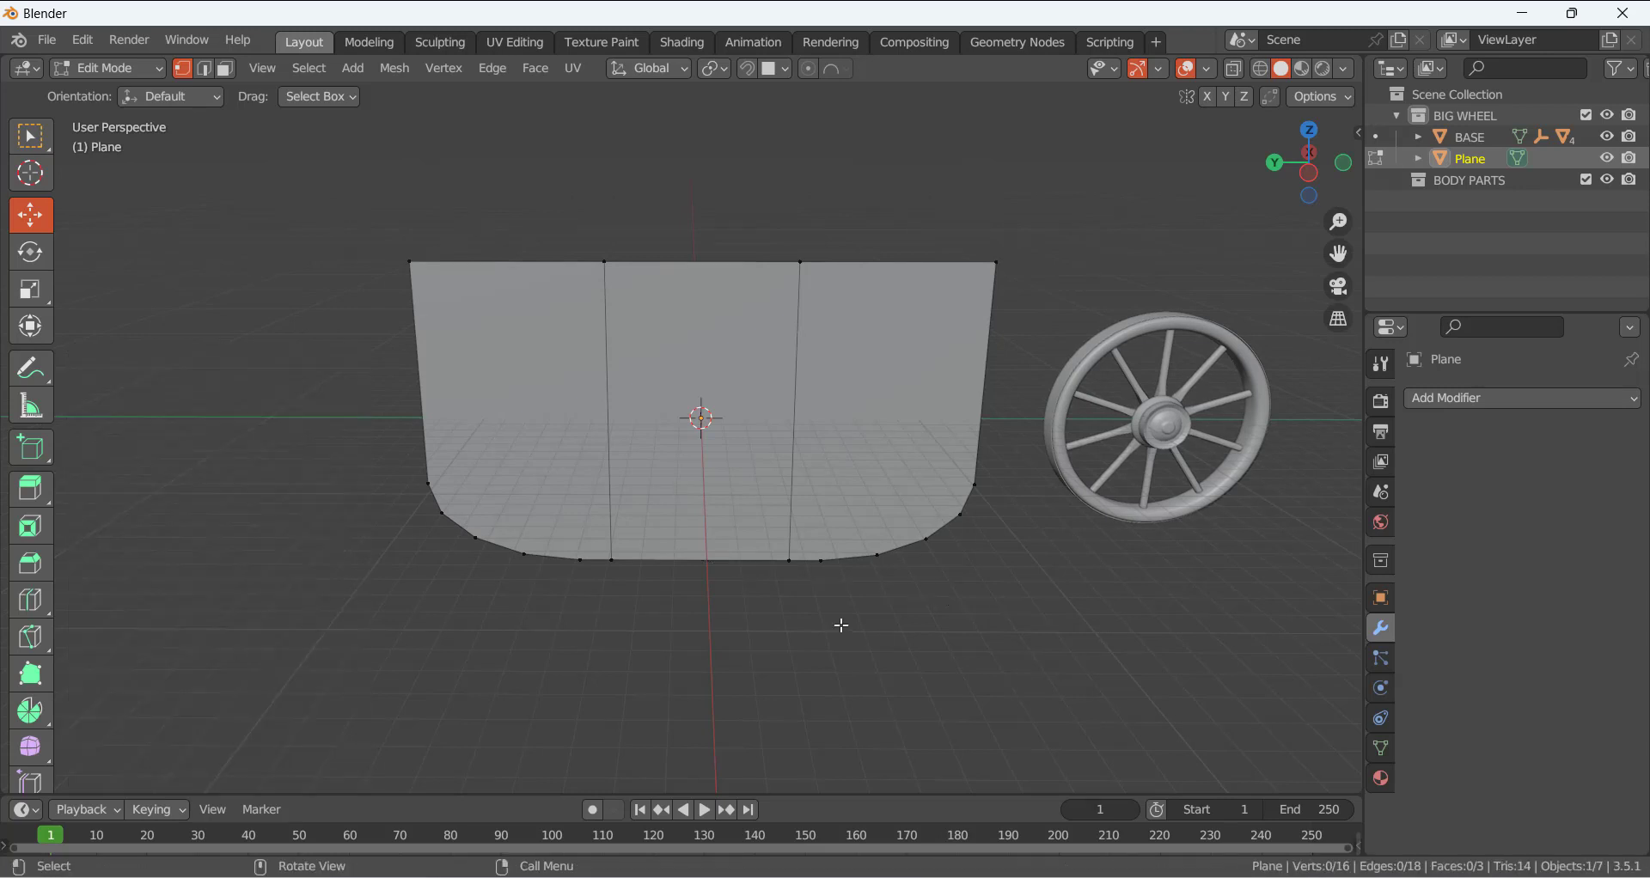
pyautogui.moveTo(518, 522); pyautogui.dragTo(580, 449, button='middle')
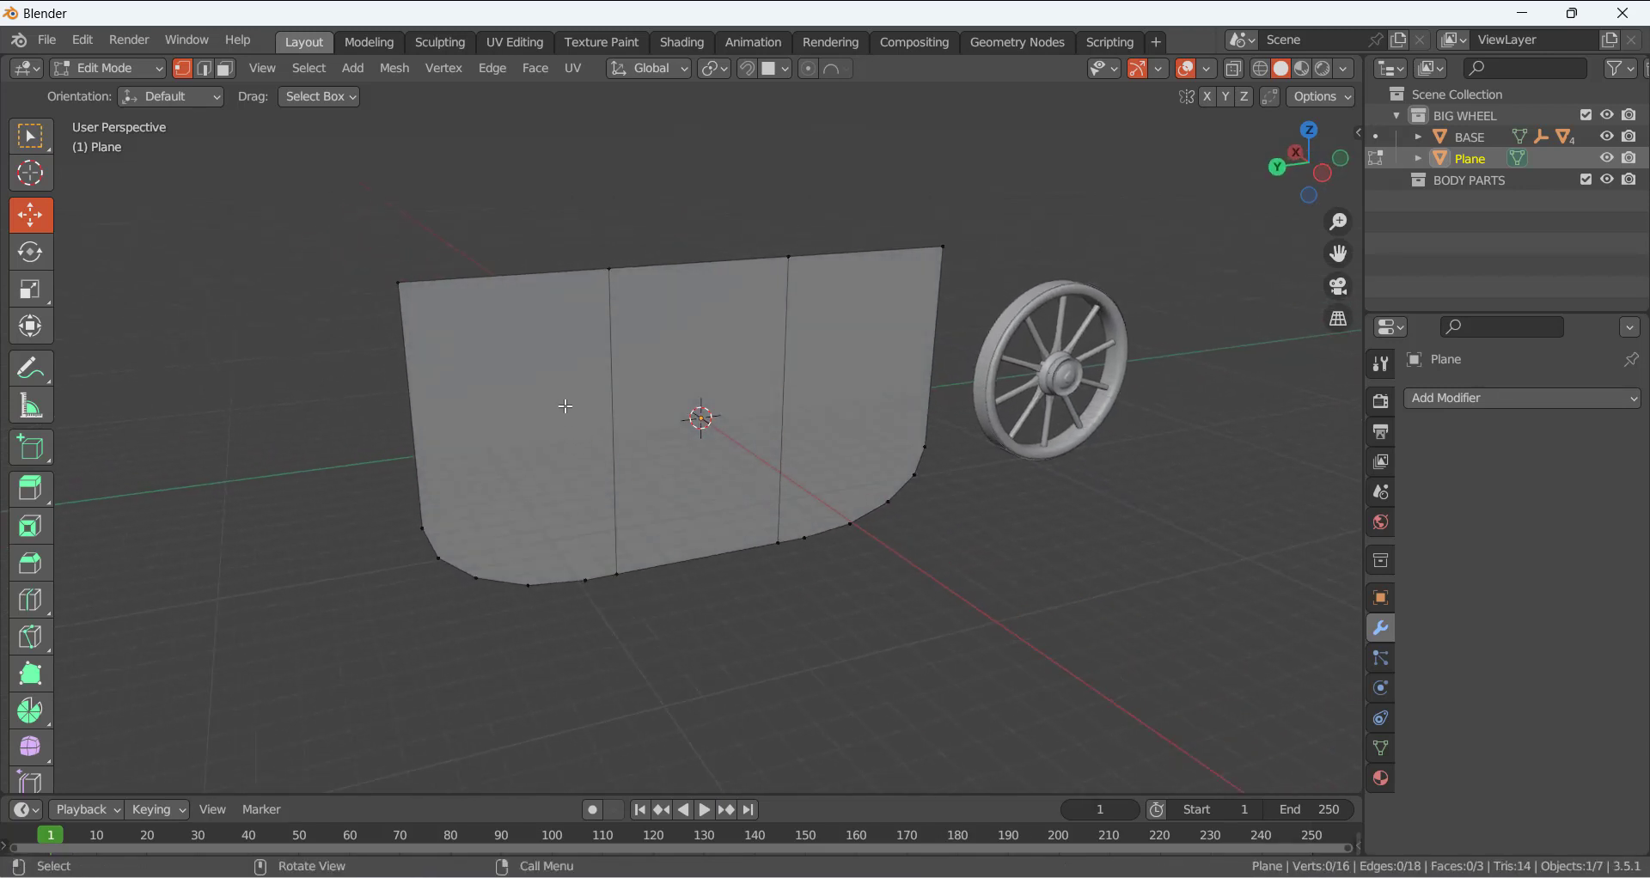
pyautogui.press('Tab')
pyautogui.press('Tab')
# - Inset the two outer panel faces together by about 0.10 m
pyautogui.moveTo(531, 392)
pyautogui.mouseDown(button='middle')
pyautogui.moveTo(549, 394)
pyautogui.moveTo(536, 407)
pyautogui.mouseUp(button='middle')
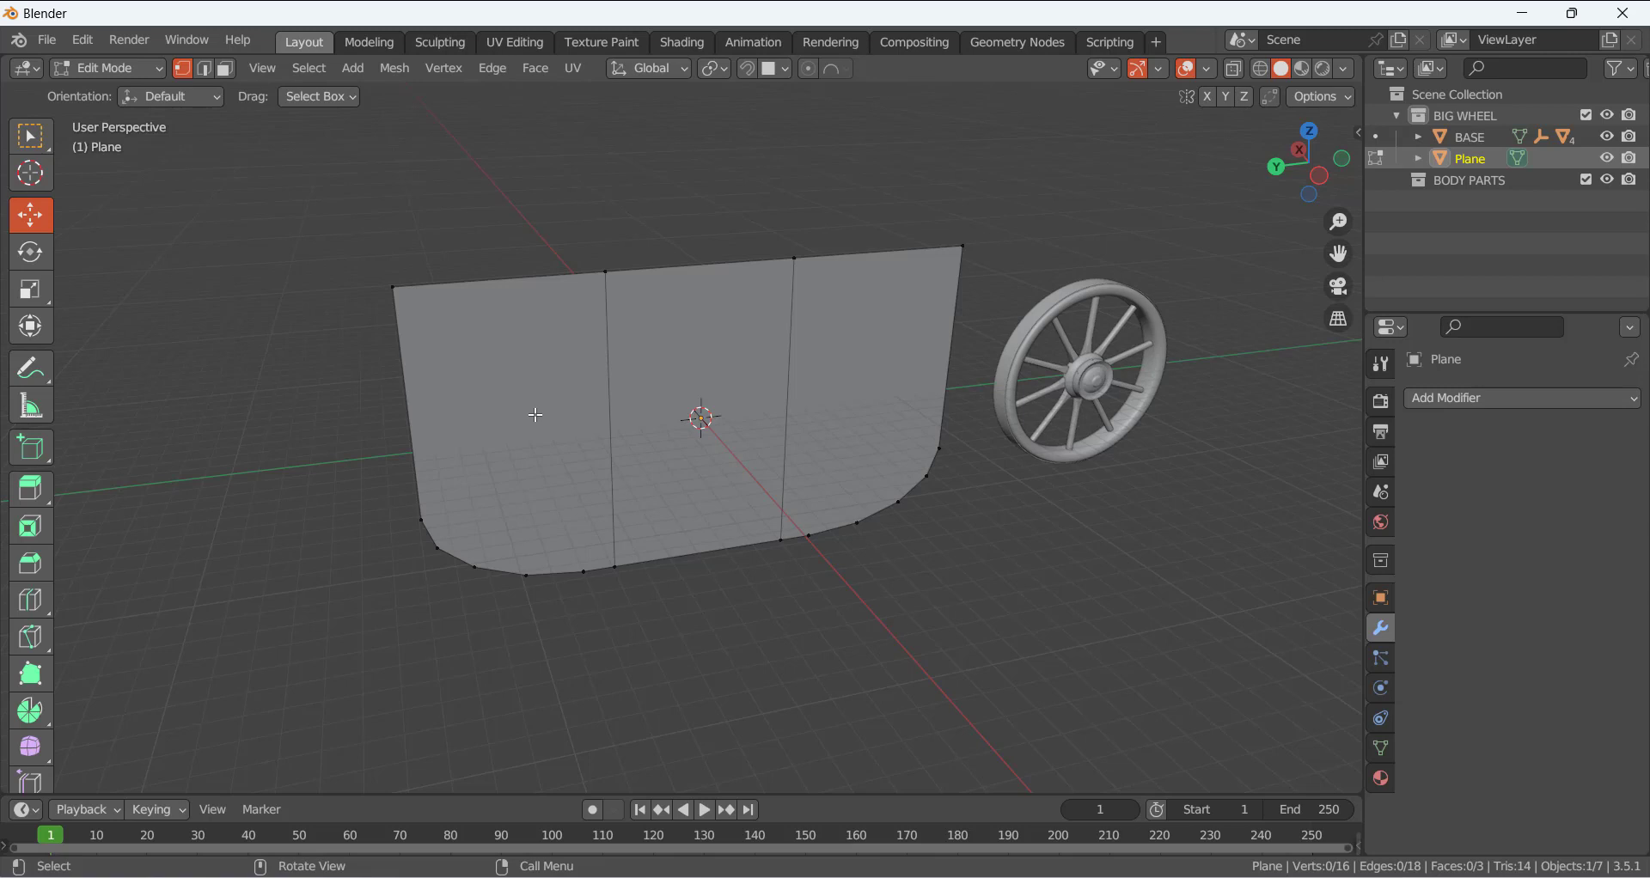
pyautogui.press('3')
pyautogui.click(537, 416)
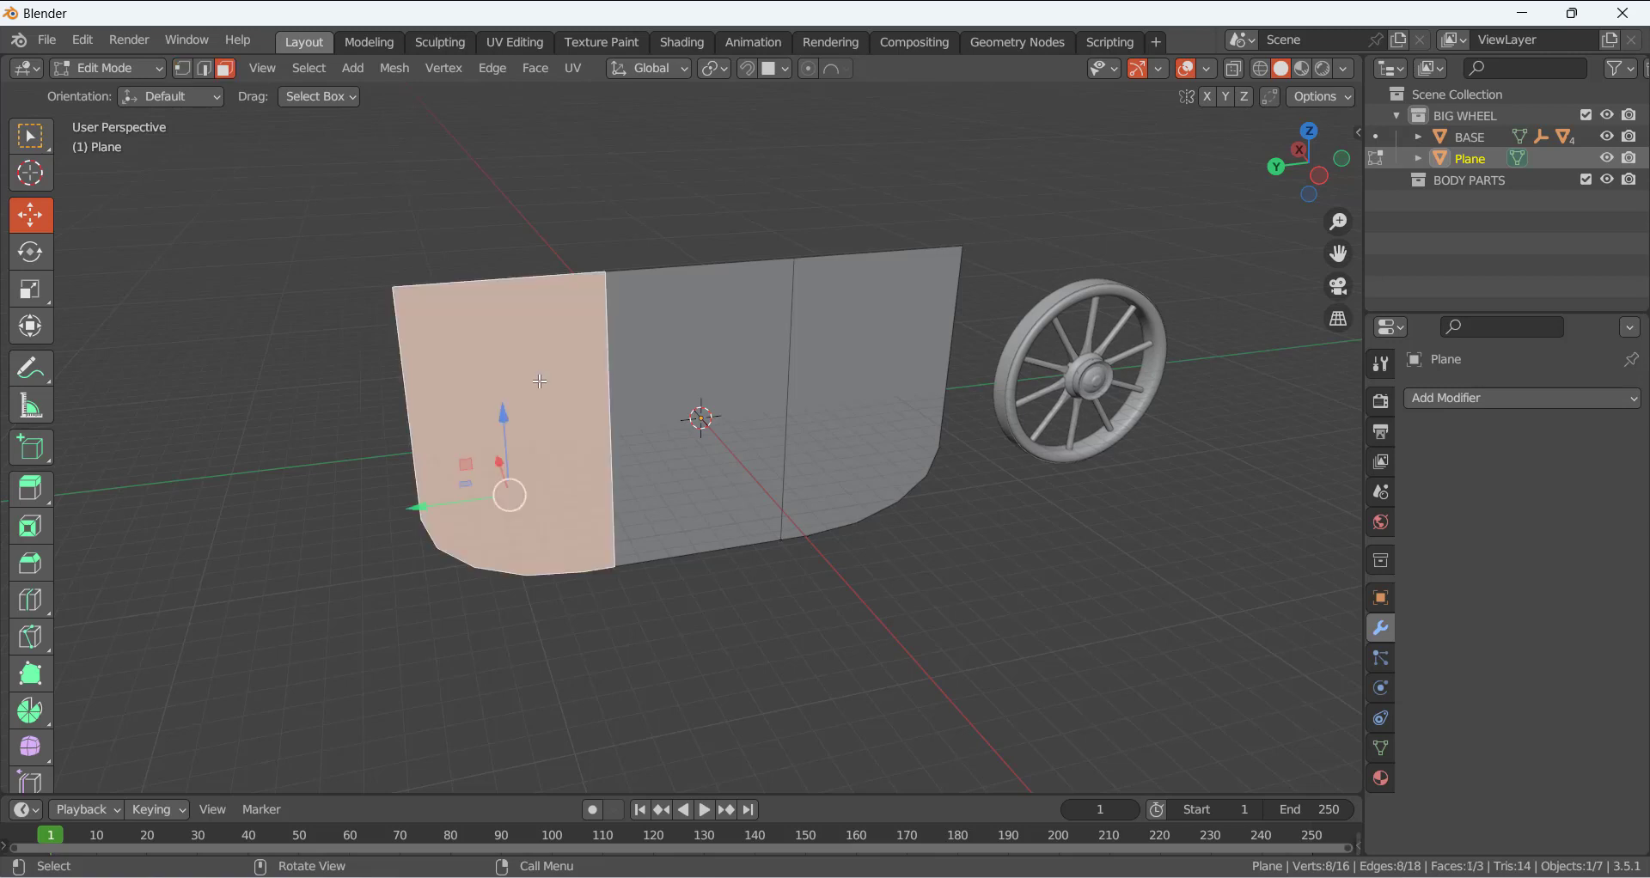
pyautogui.keyDown('shift'); pyautogui.click(871, 375); pyautogui.keyUp('shift')
pyautogui.moveTo(871, 376); pyautogui.dragTo(847, 479, button='middle')
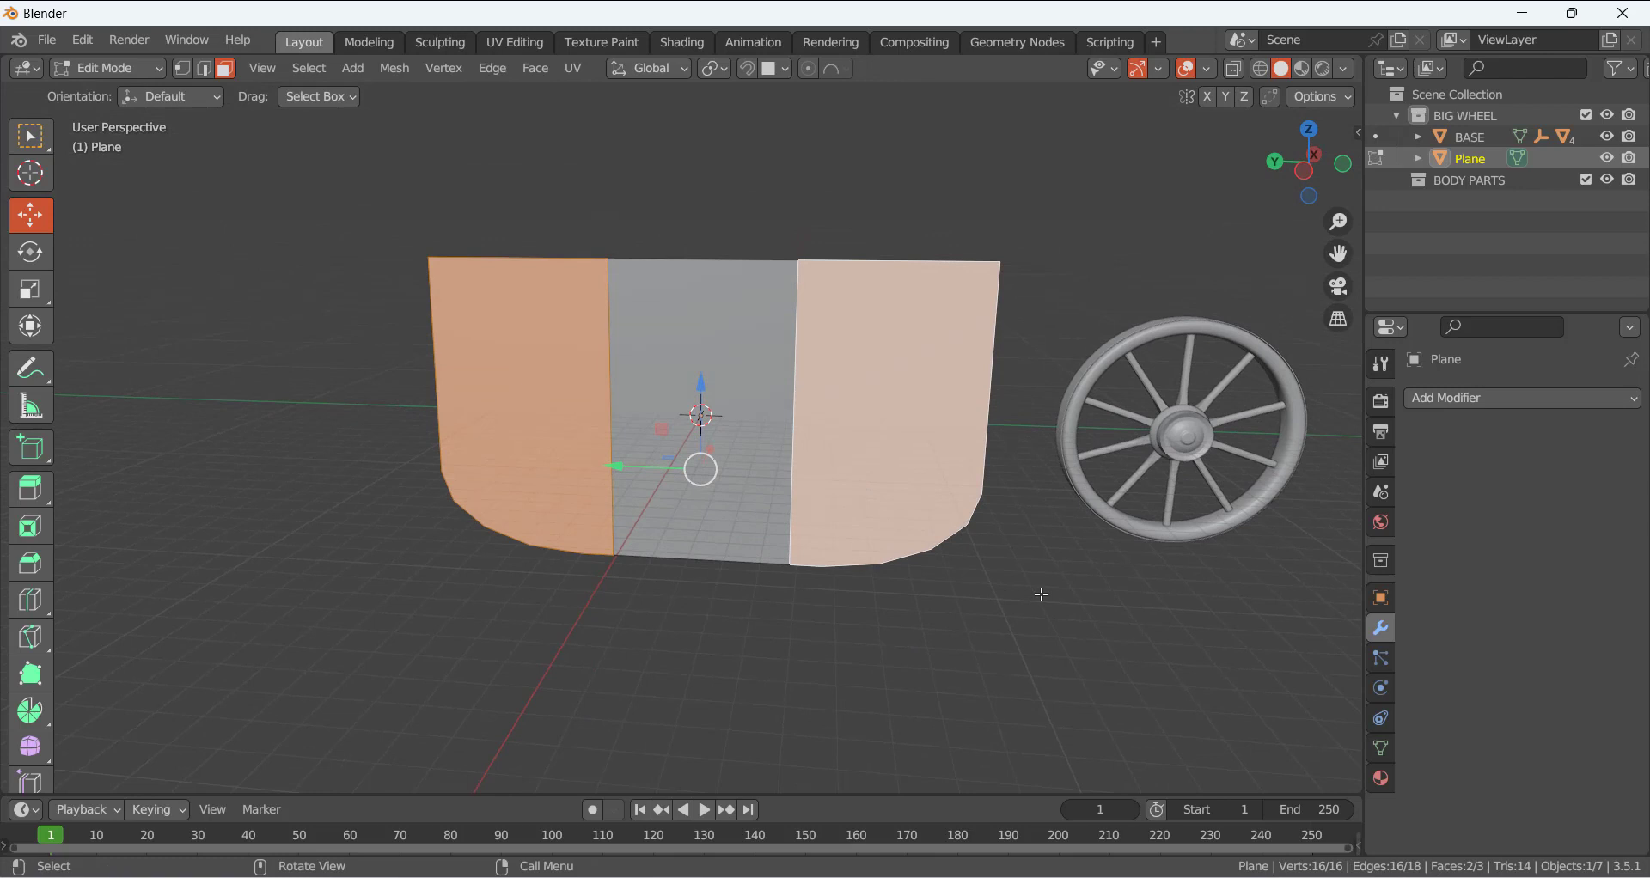
pyautogui.press('i')
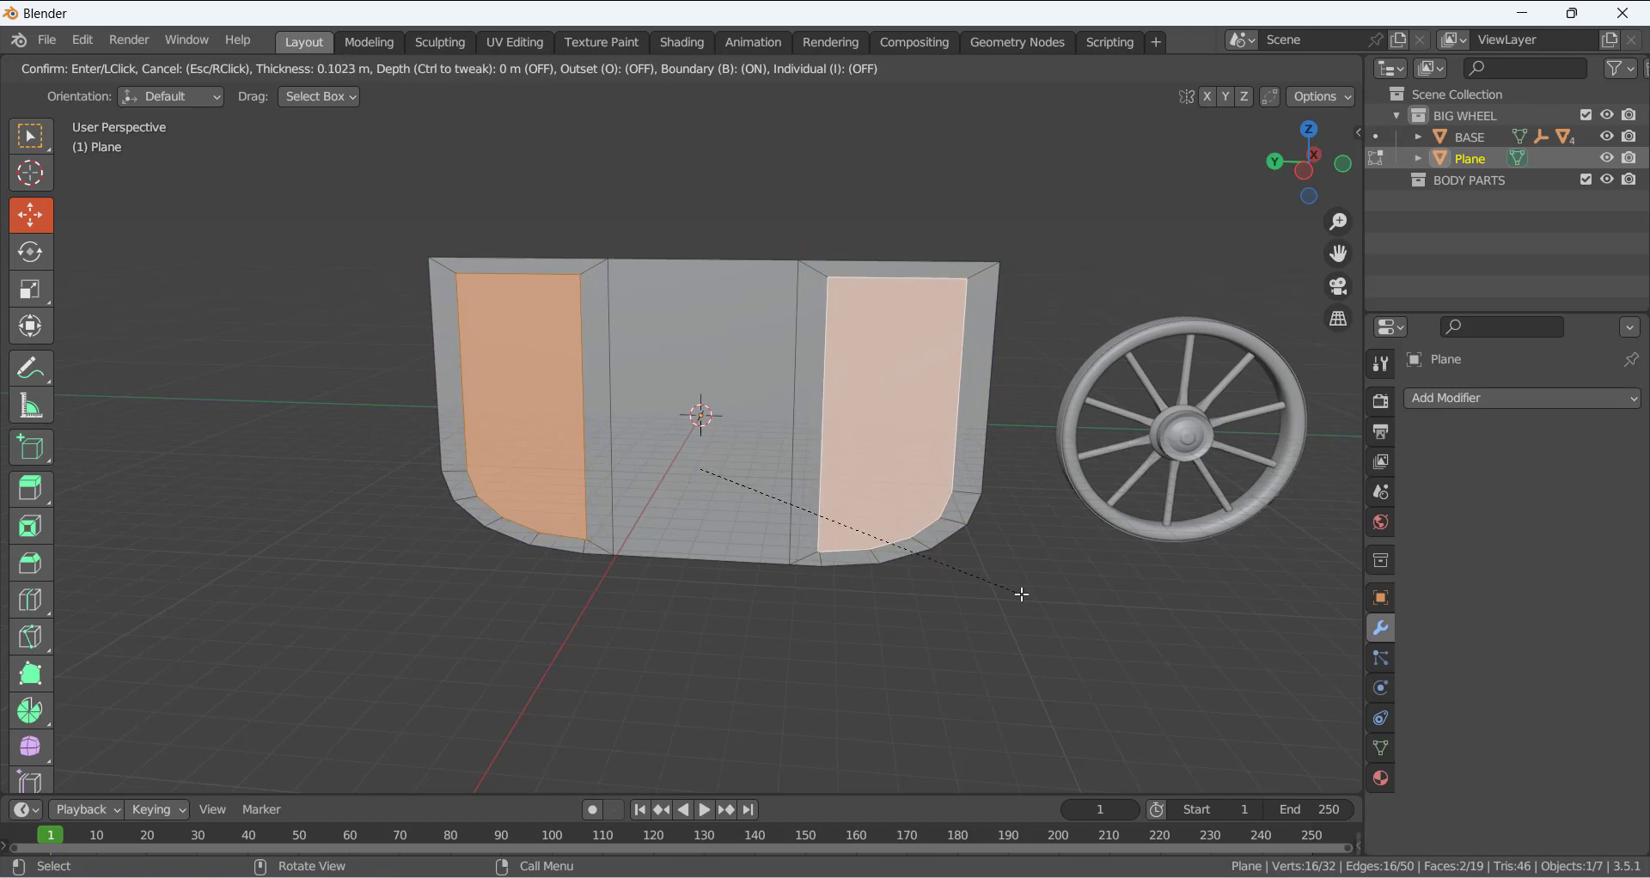
pyautogui.click(1021, 595)
pyautogui.click(869, 668)
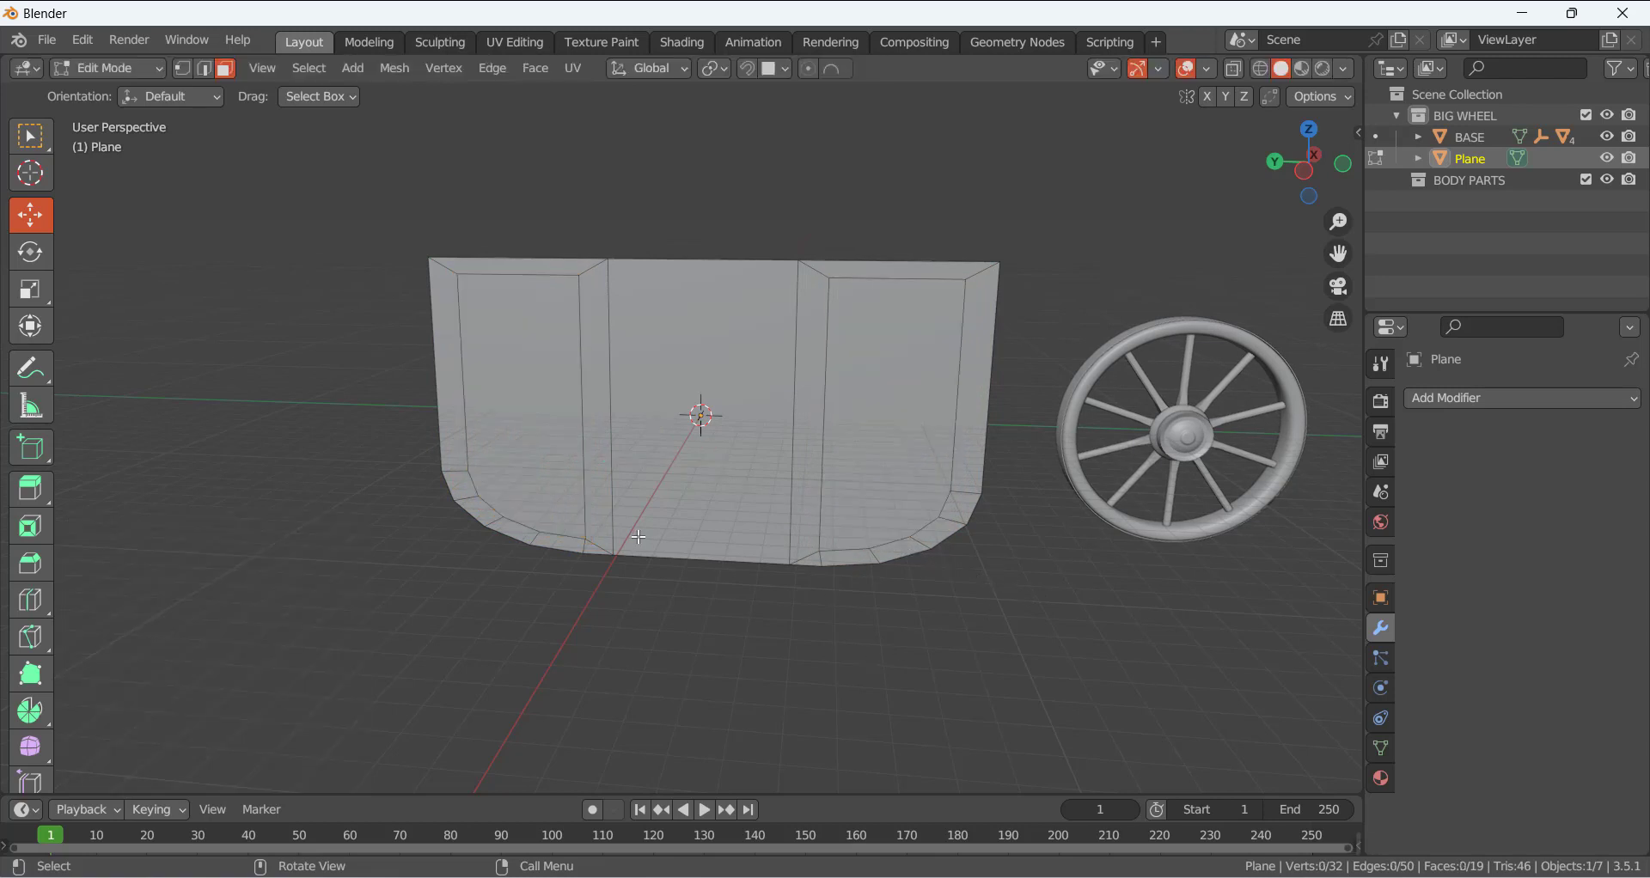
# - Inset the middle panel face by about 0.075 m
pyautogui.moveTo(639, 538); pyautogui.dragTo(681, 544, button='middle')
pyautogui.click(679, 365)
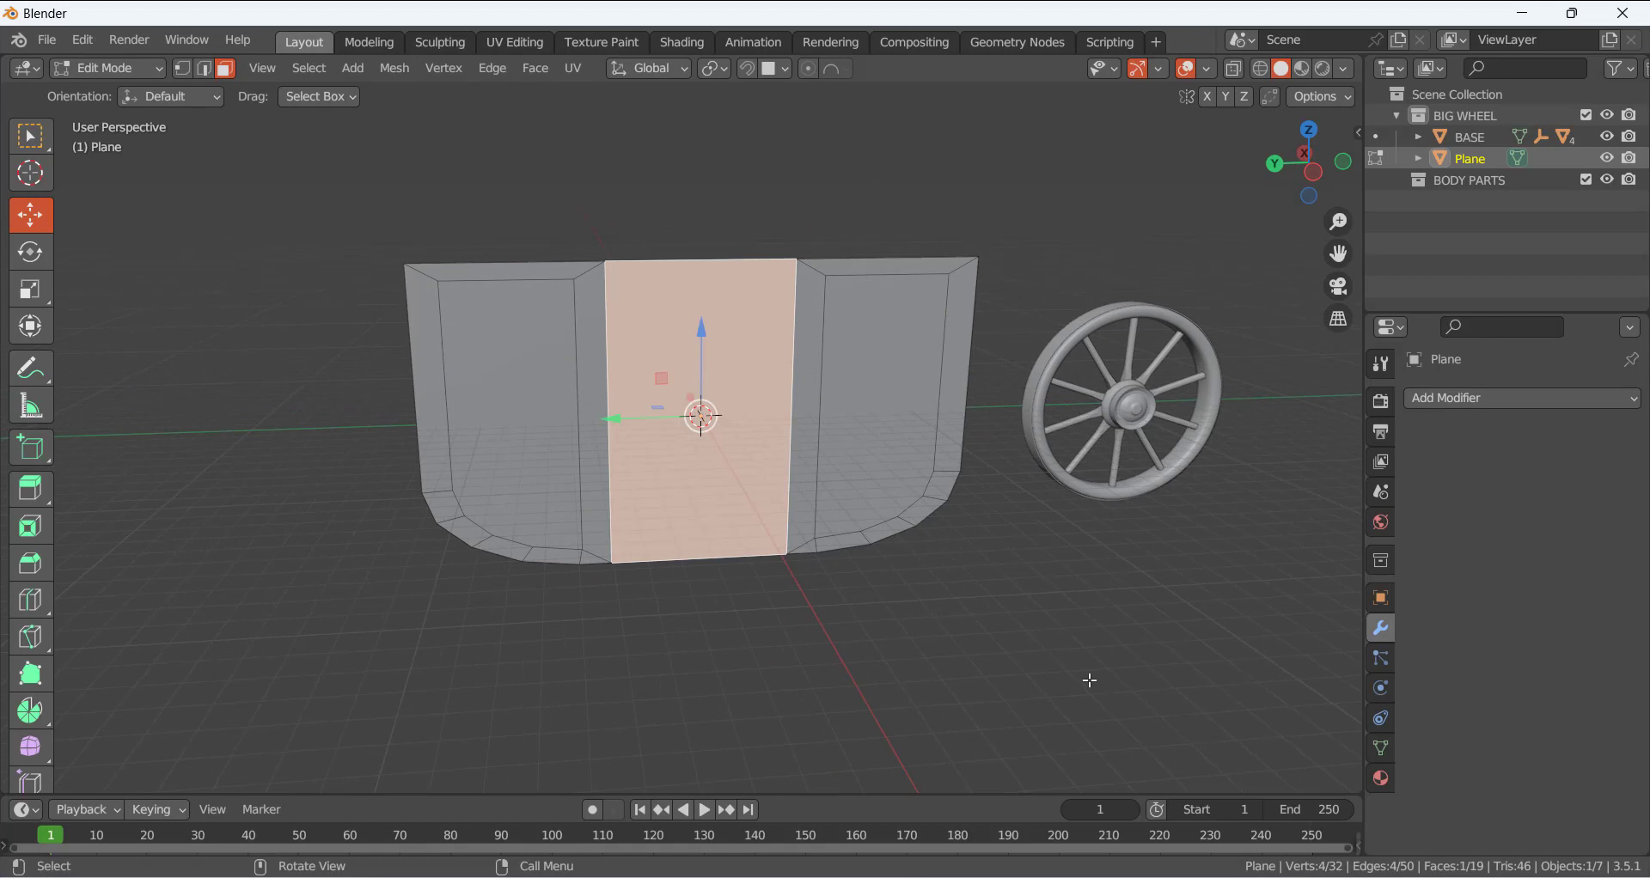
pyautogui.press('i')
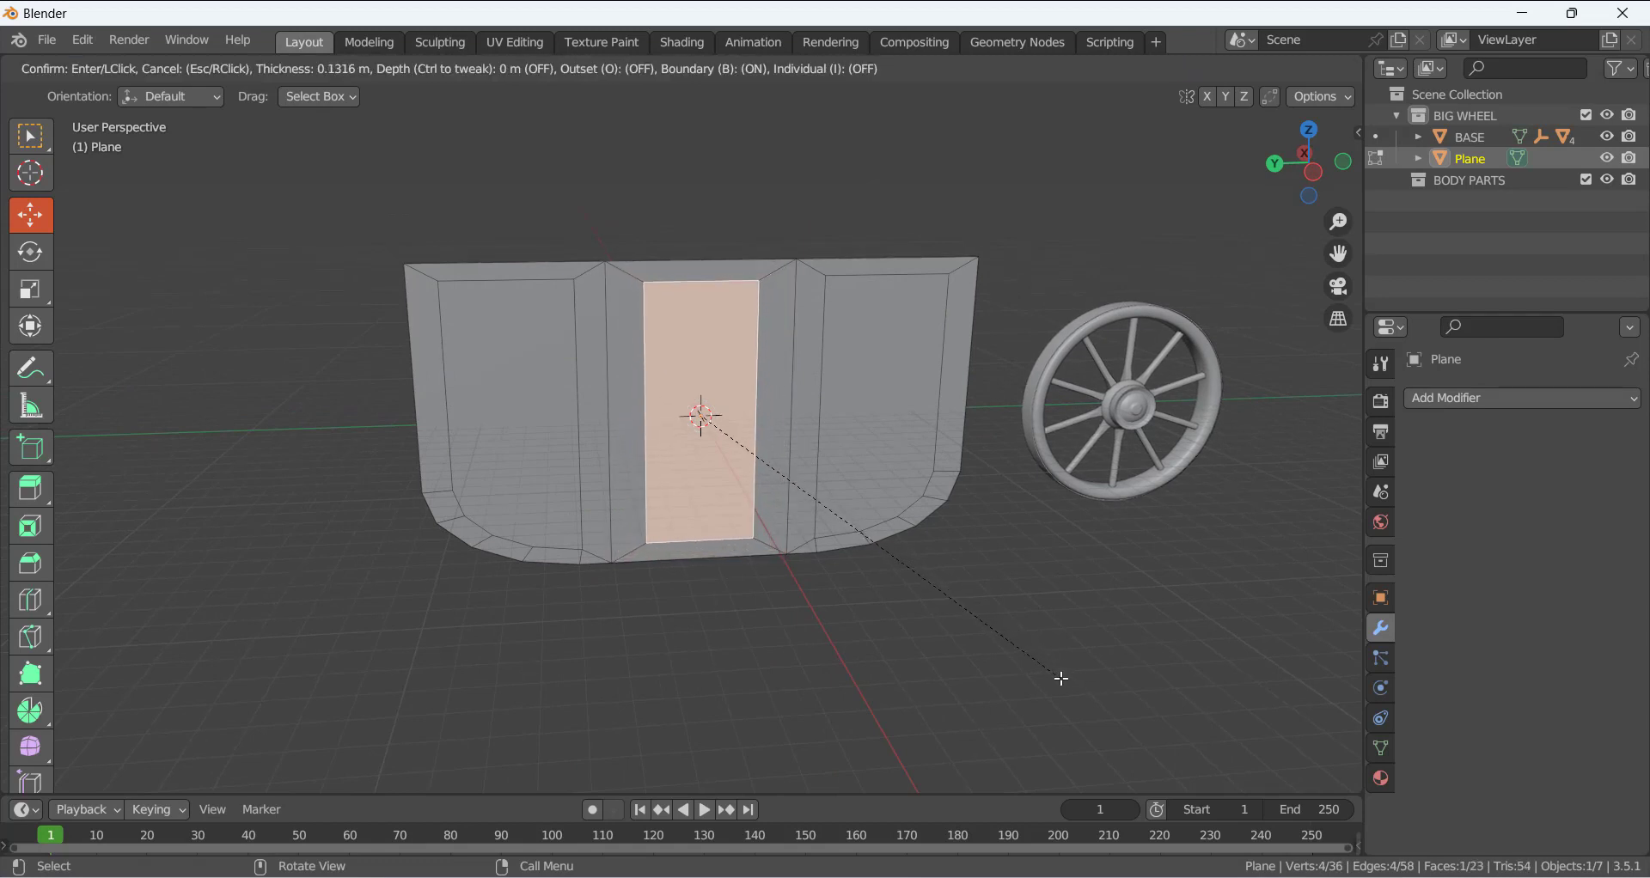
pyautogui.click(1072, 680)
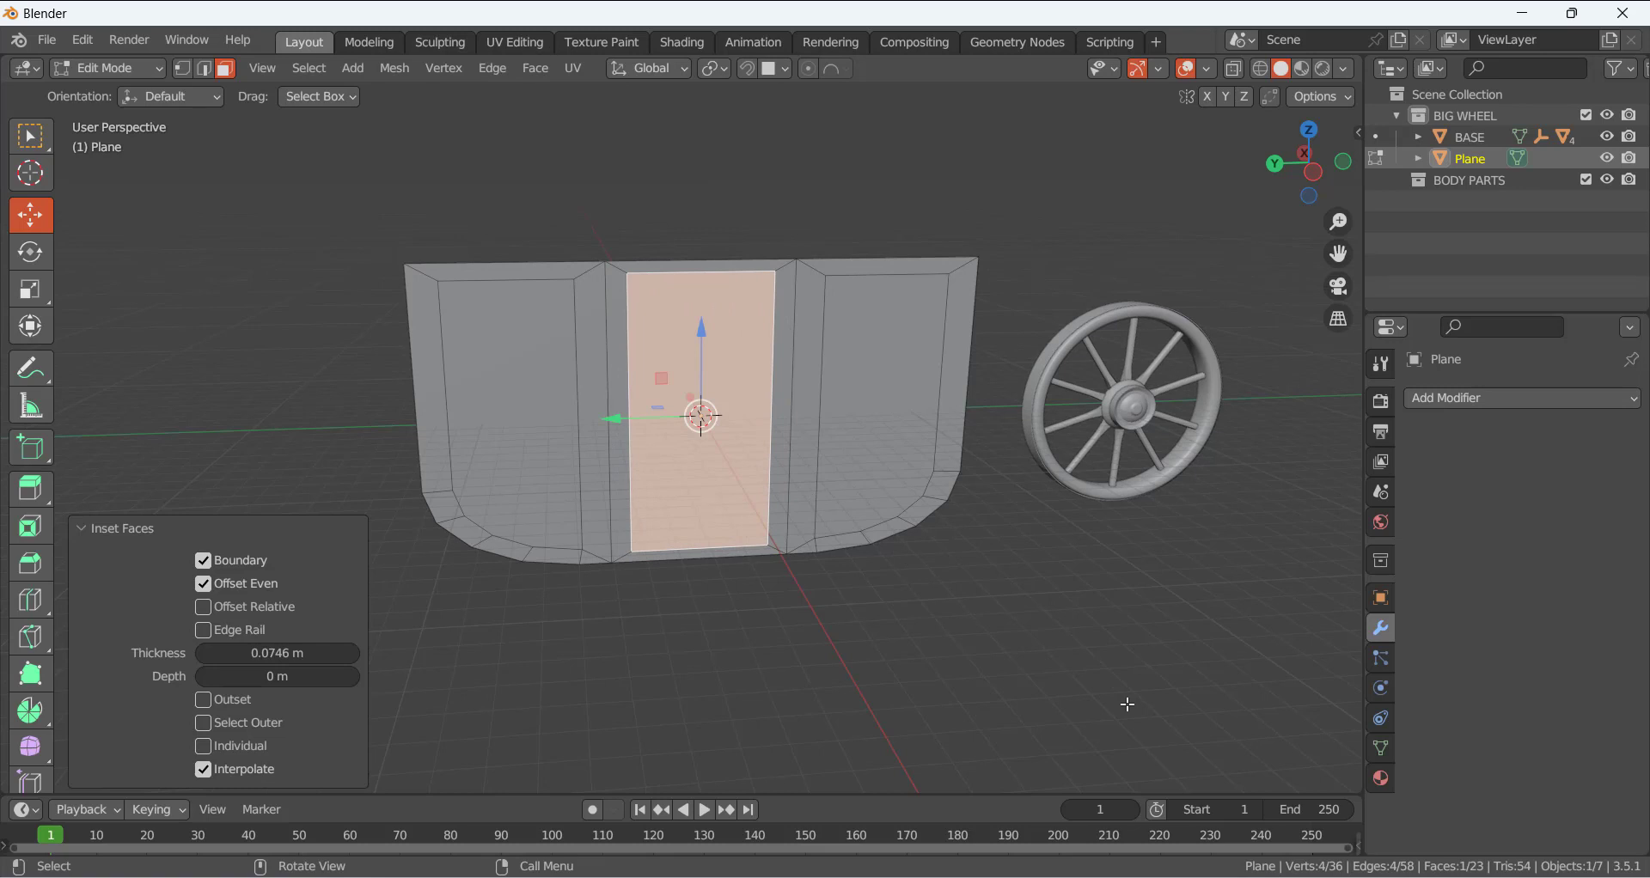
# - Scale the middle inset face to about 0.634 along Z and move it up close to the panel's upper edge
pyautogui.press('s')
pyautogui.press('z')
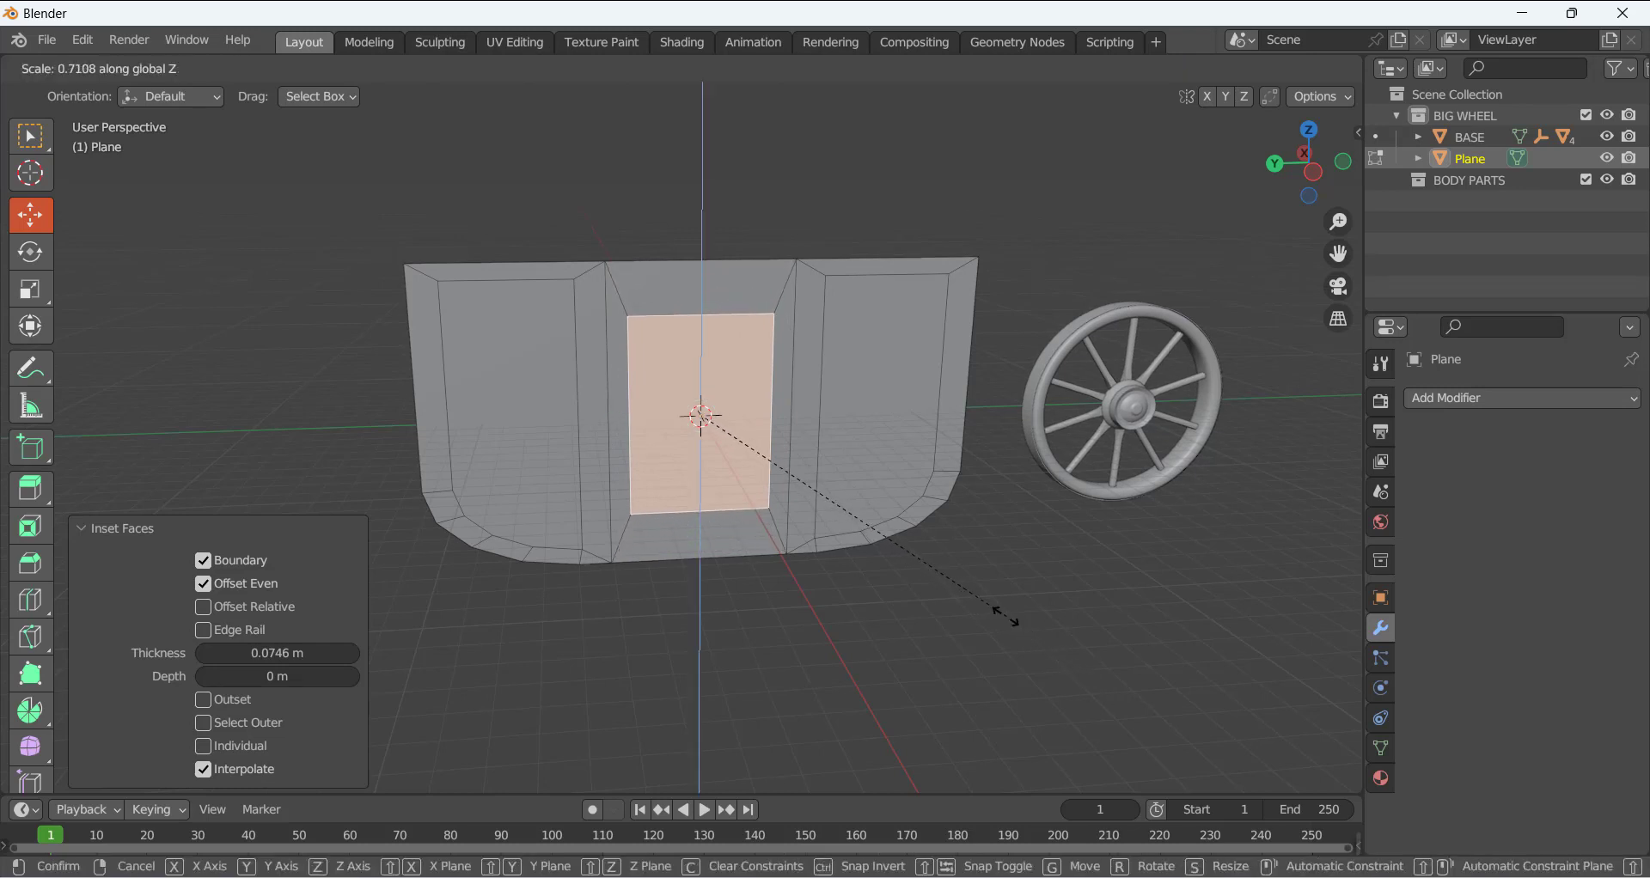
pyautogui.click(968, 579)
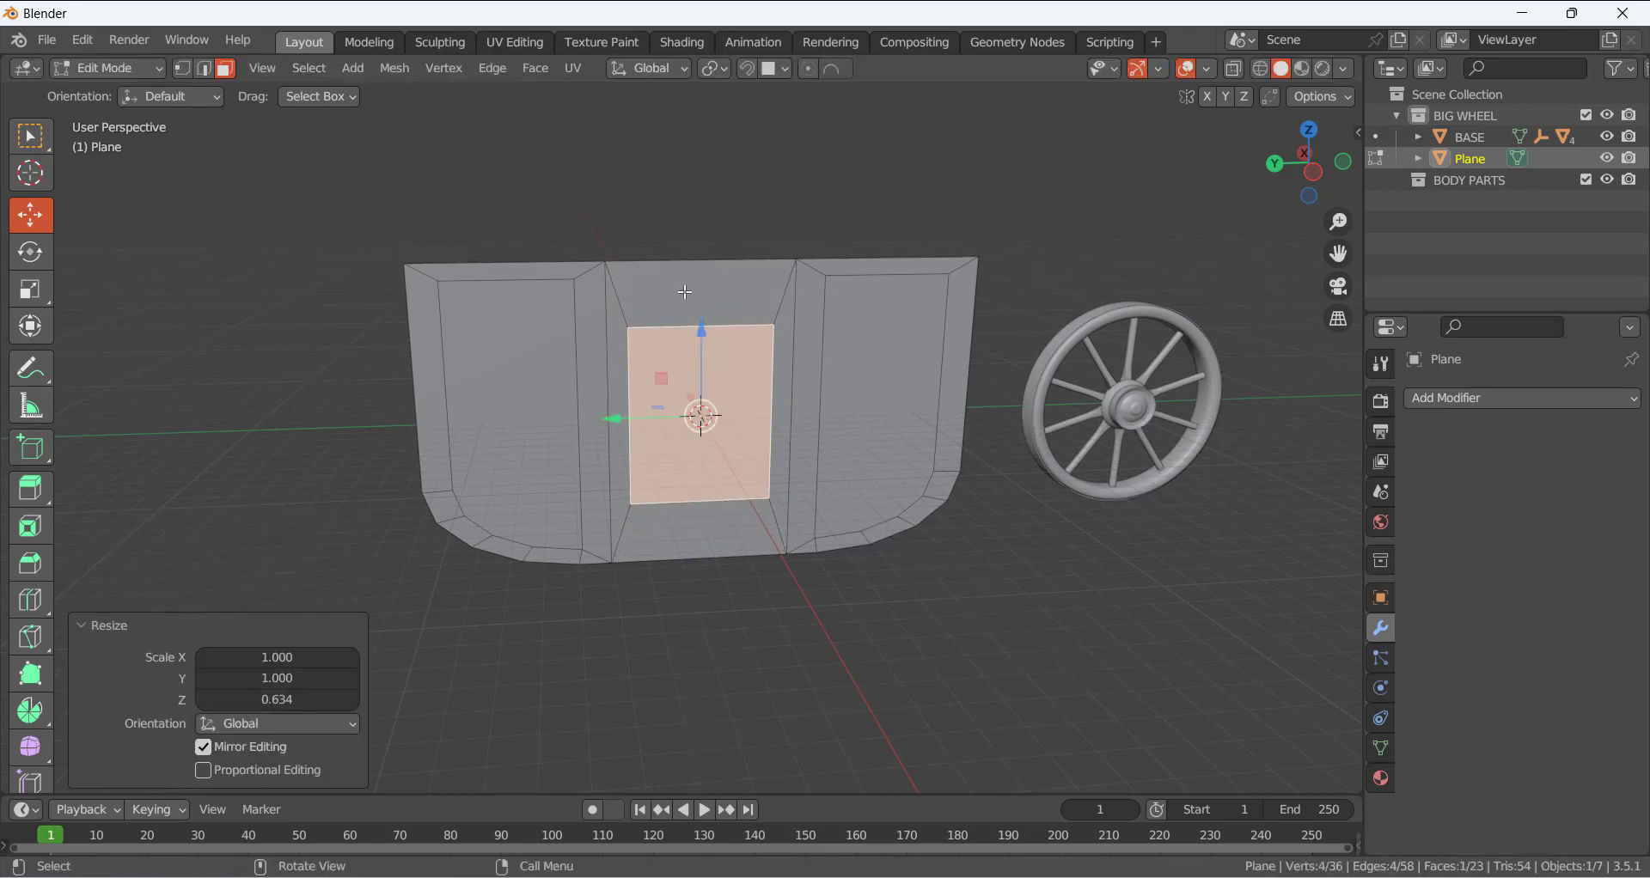
pyautogui.moveTo(702, 330); pyautogui.dragTo(705, 267)
pyautogui.click(794, 606)
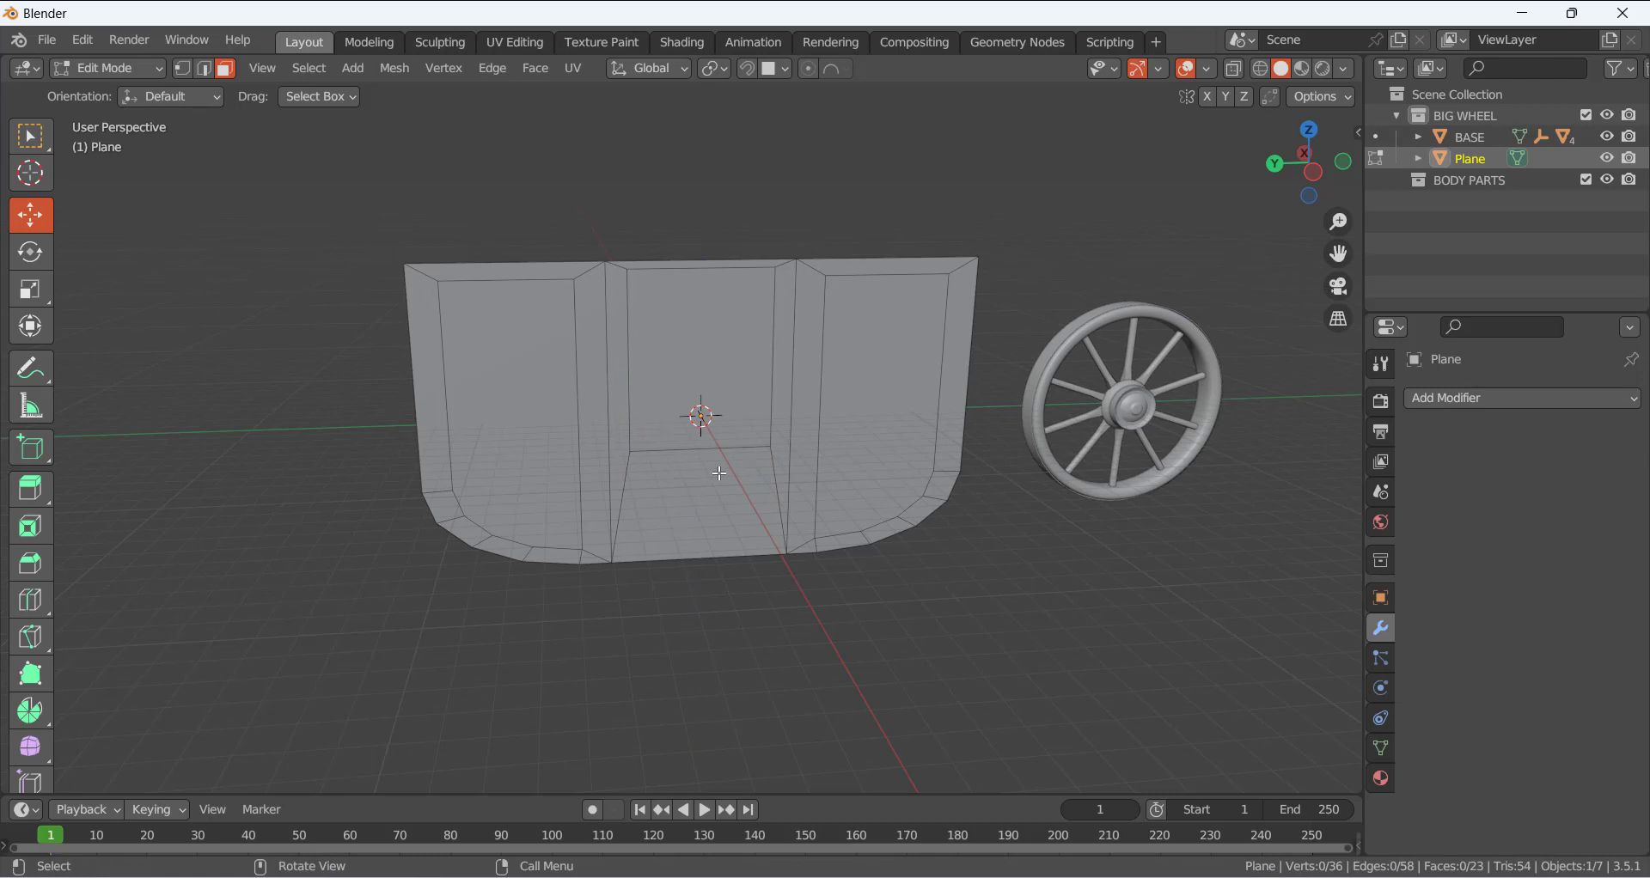
# - Lower the two upper vertices of the middle inset to line up with the upper edges of the neighbouring insets
pyautogui.press('1')
pyautogui.scroll(2, 729, 300)
pyautogui.moveTo(598, 183); pyautogui.dragTo(833, 222)
pyautogui.moveTo(710, 117); pyautogui.dragTo(711, 133)
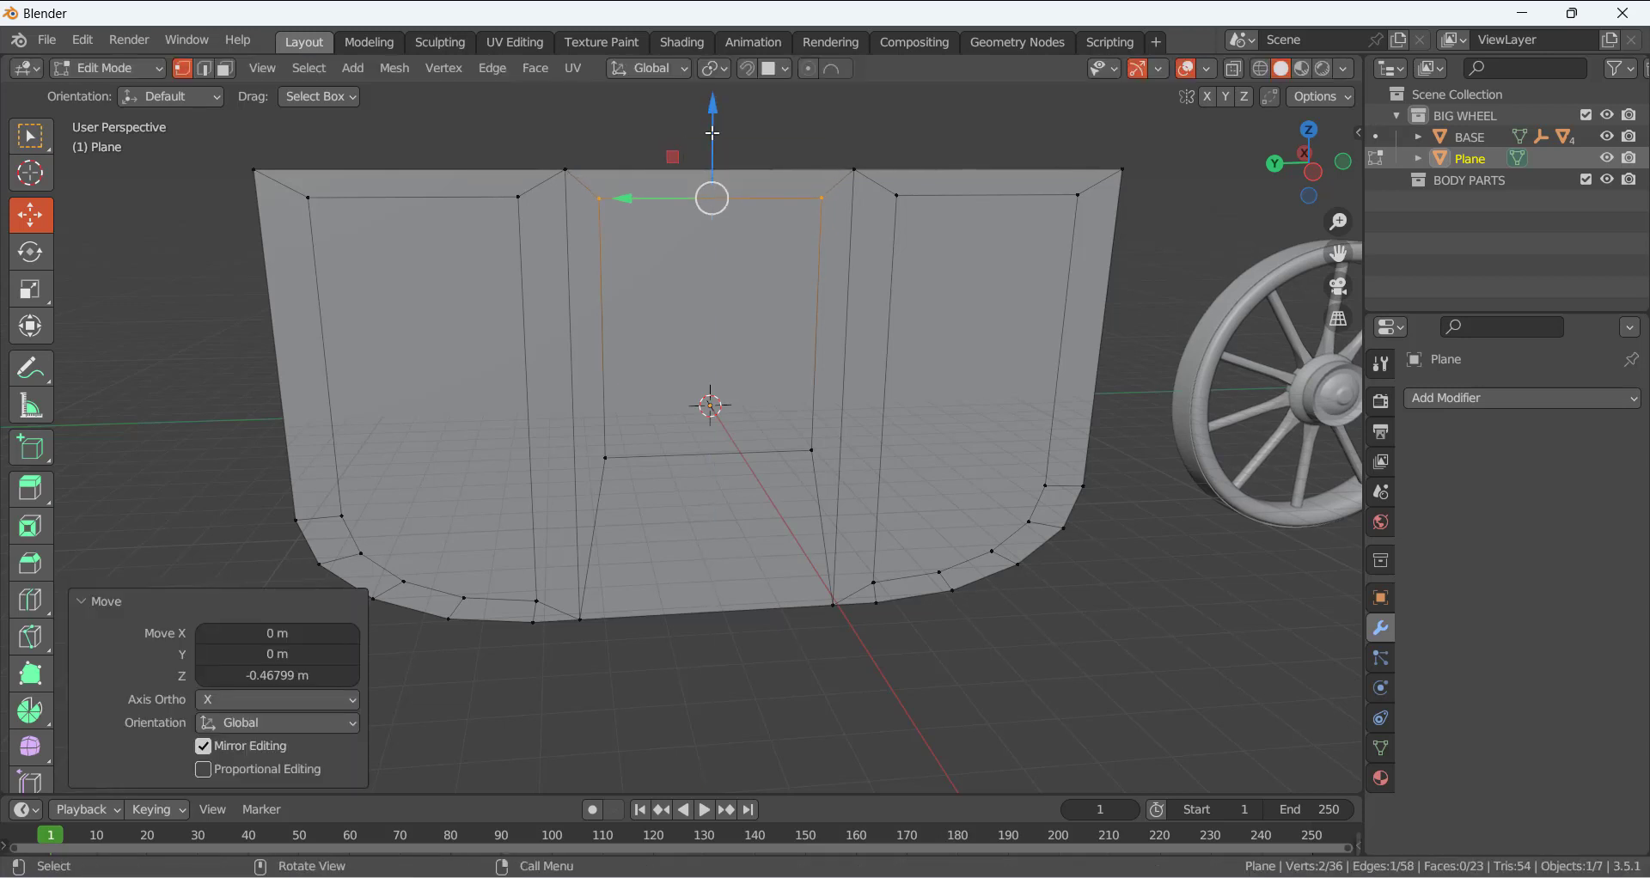
# - Check the insets' alignment and the panel's proportions against the wheel in right, front and perspective views
pyautogui.press('KP_3')
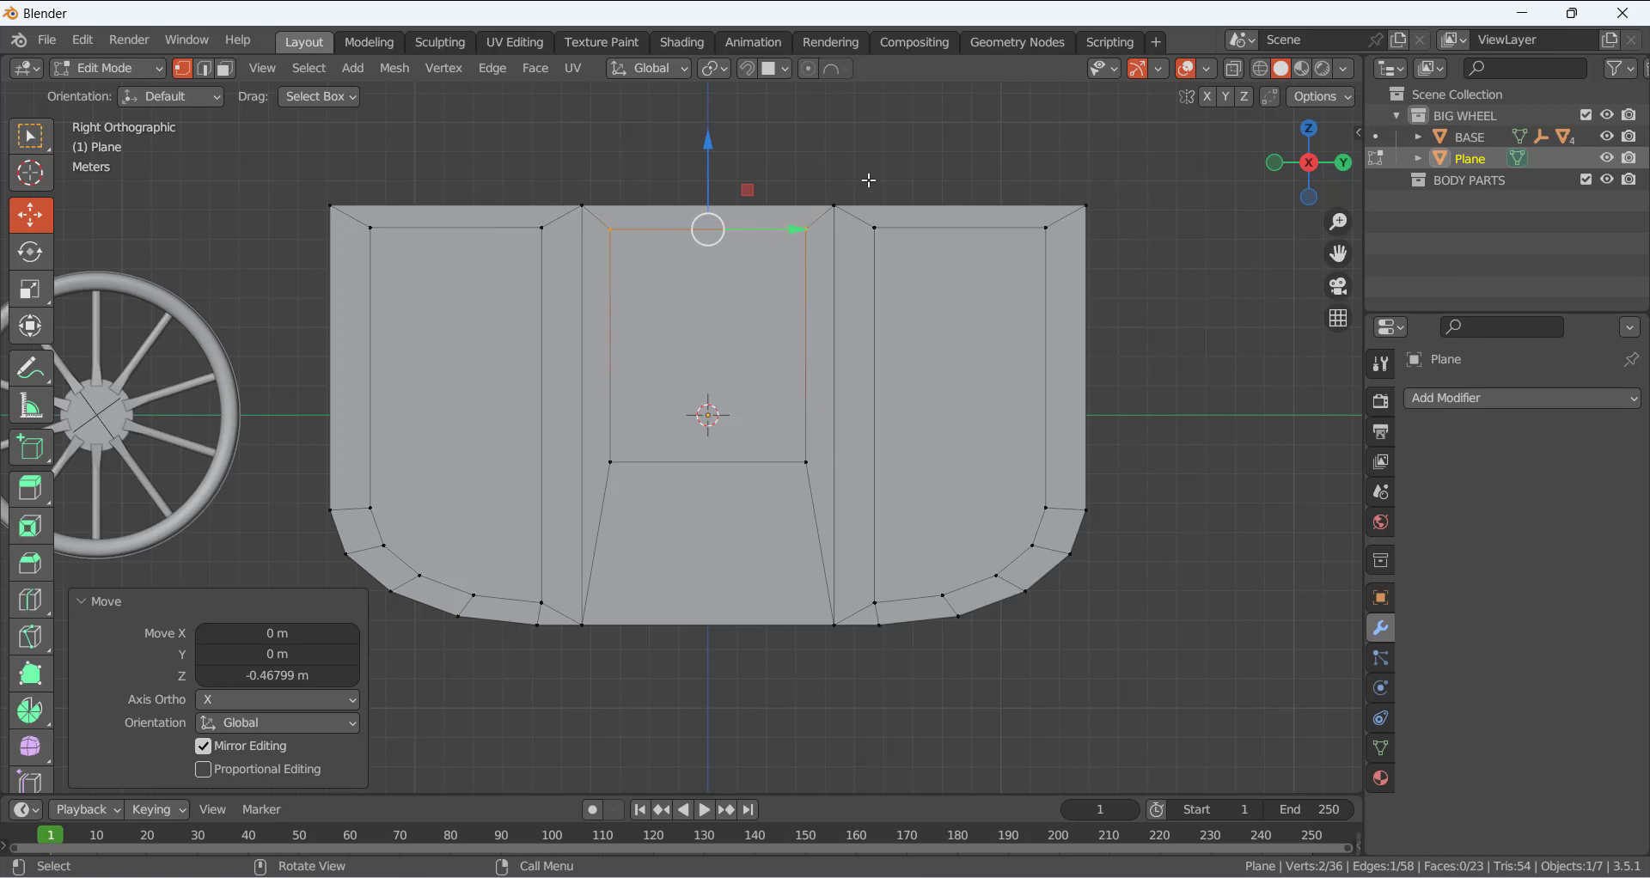
pyautogui.scroll(-3, 869, 181)
pyautogui.moveTo(590, 279); pyautogui.dragTo(961, 340, button='middle')
pyautogui.click(966, 230)
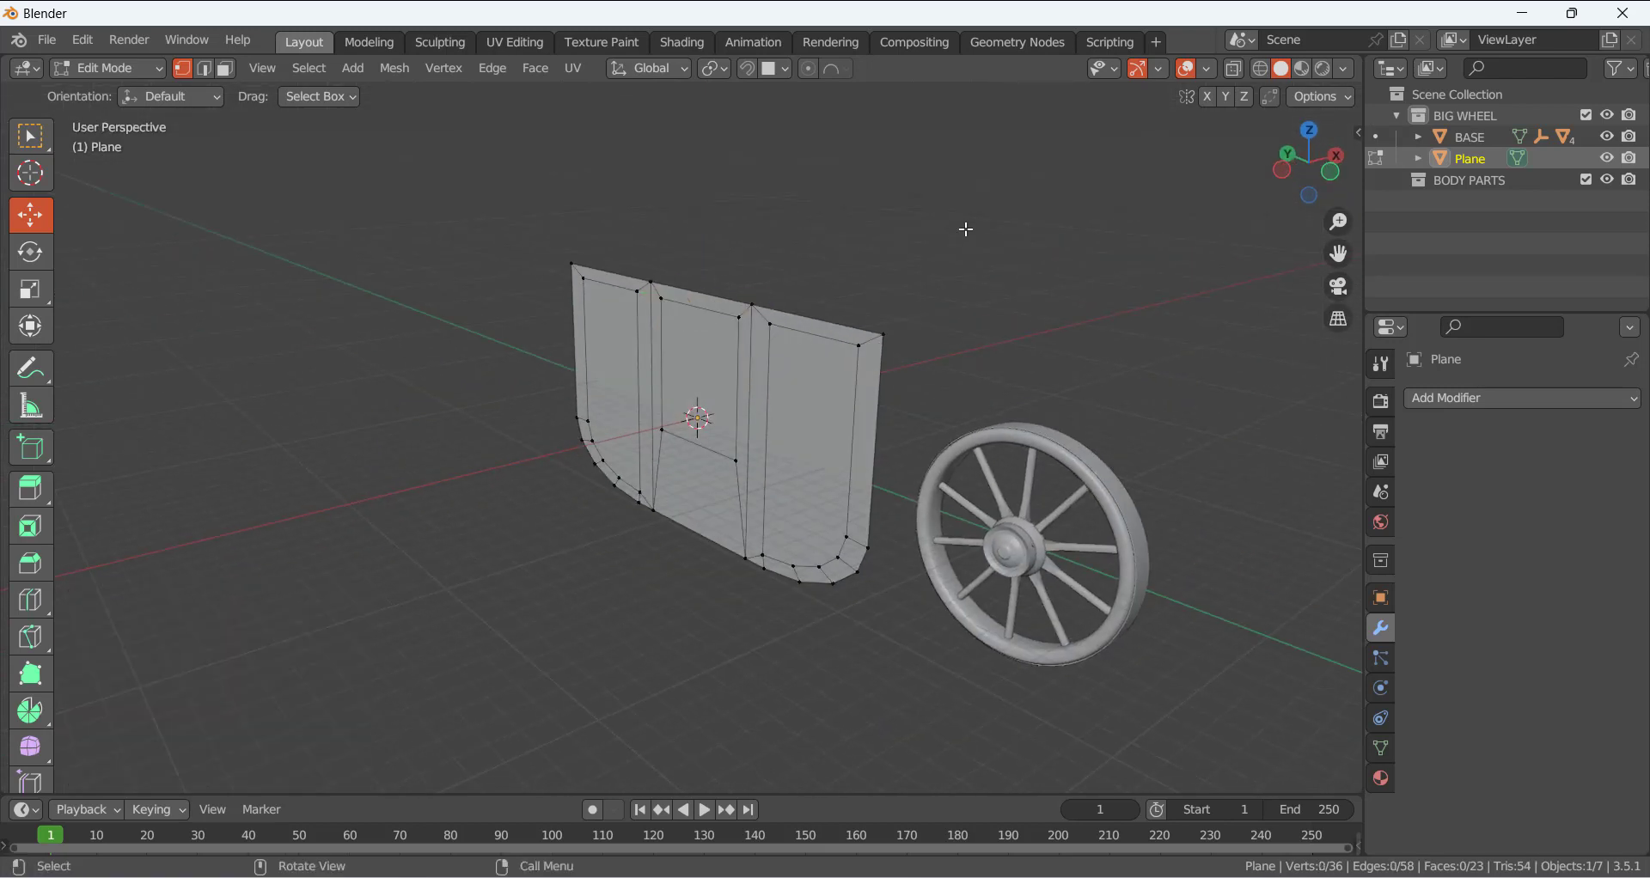
pyautogui.press('KP_1')
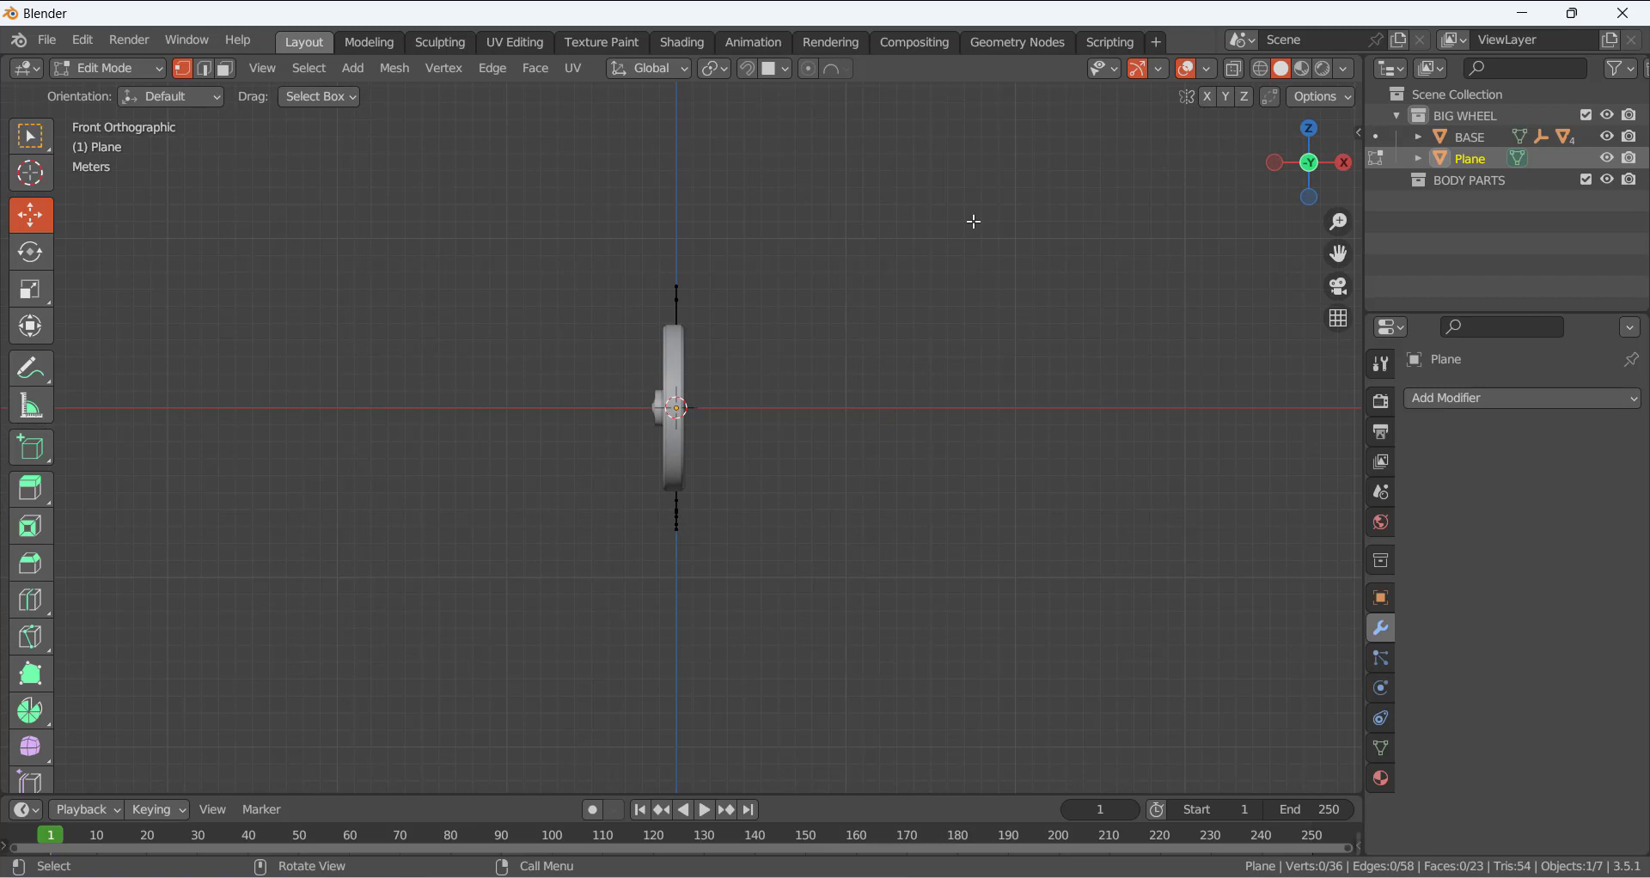
pyautogui.scroll(-2, 974, 222)
pyautogui.moveTo(906, 247); pyautogui.dragTo(382, 318, button='middle')
pyautogui.scroll(5, 655, 381)
pyautogui.moveTo(606, 342); pyautogui.dragTo(799, 358, button='middle')
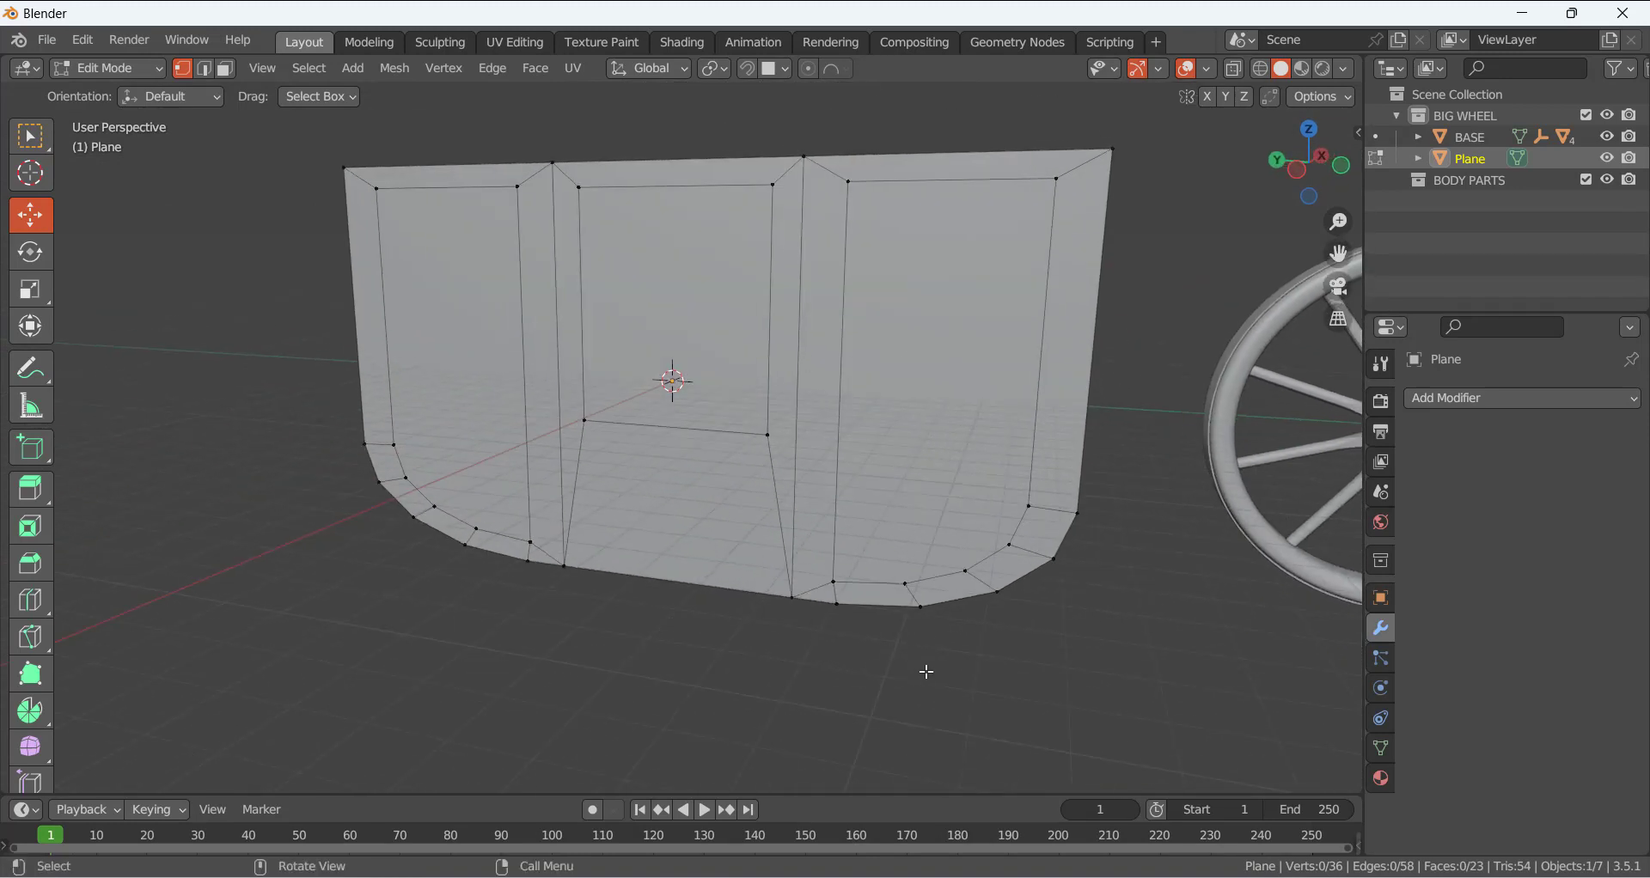
pyautogui.scroll(-2, 784, 520)
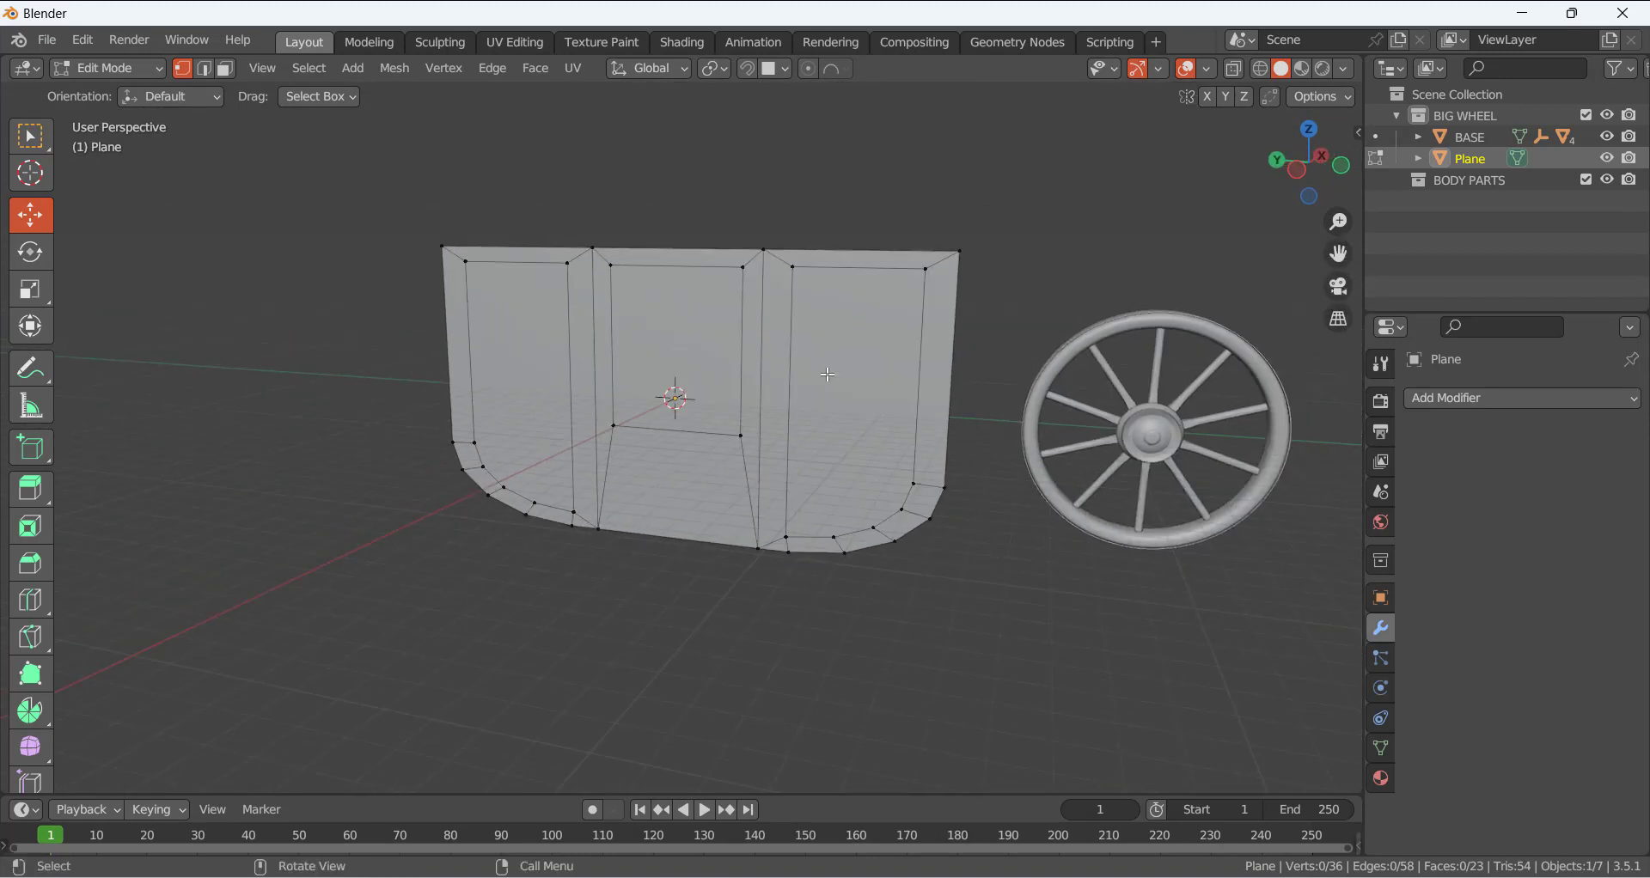
# - Delete the three inner inset faces to open windows in the side panel
pyautogui.press('3')
pyautogui.click(516, 386)
pyautogui.keyDown('shift'); pyautogui.click(679, 344); pyautogui.keyUp('shift')
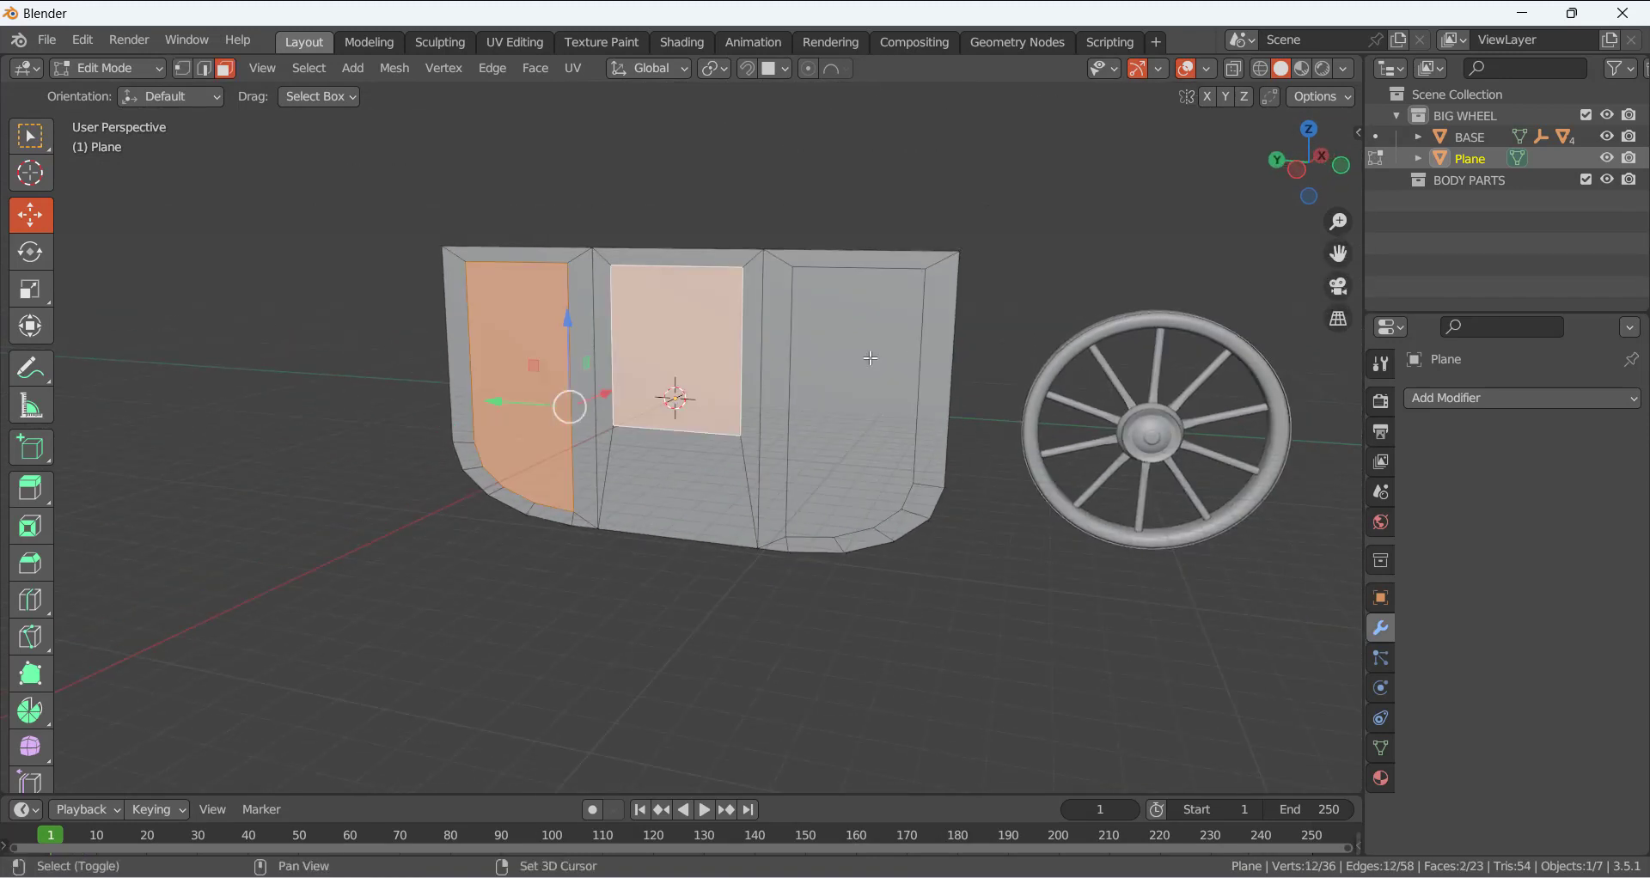
pyautogui.keyDown('shift'); pyautogui.click(822, 461); pyautogui.keyUp('shift')
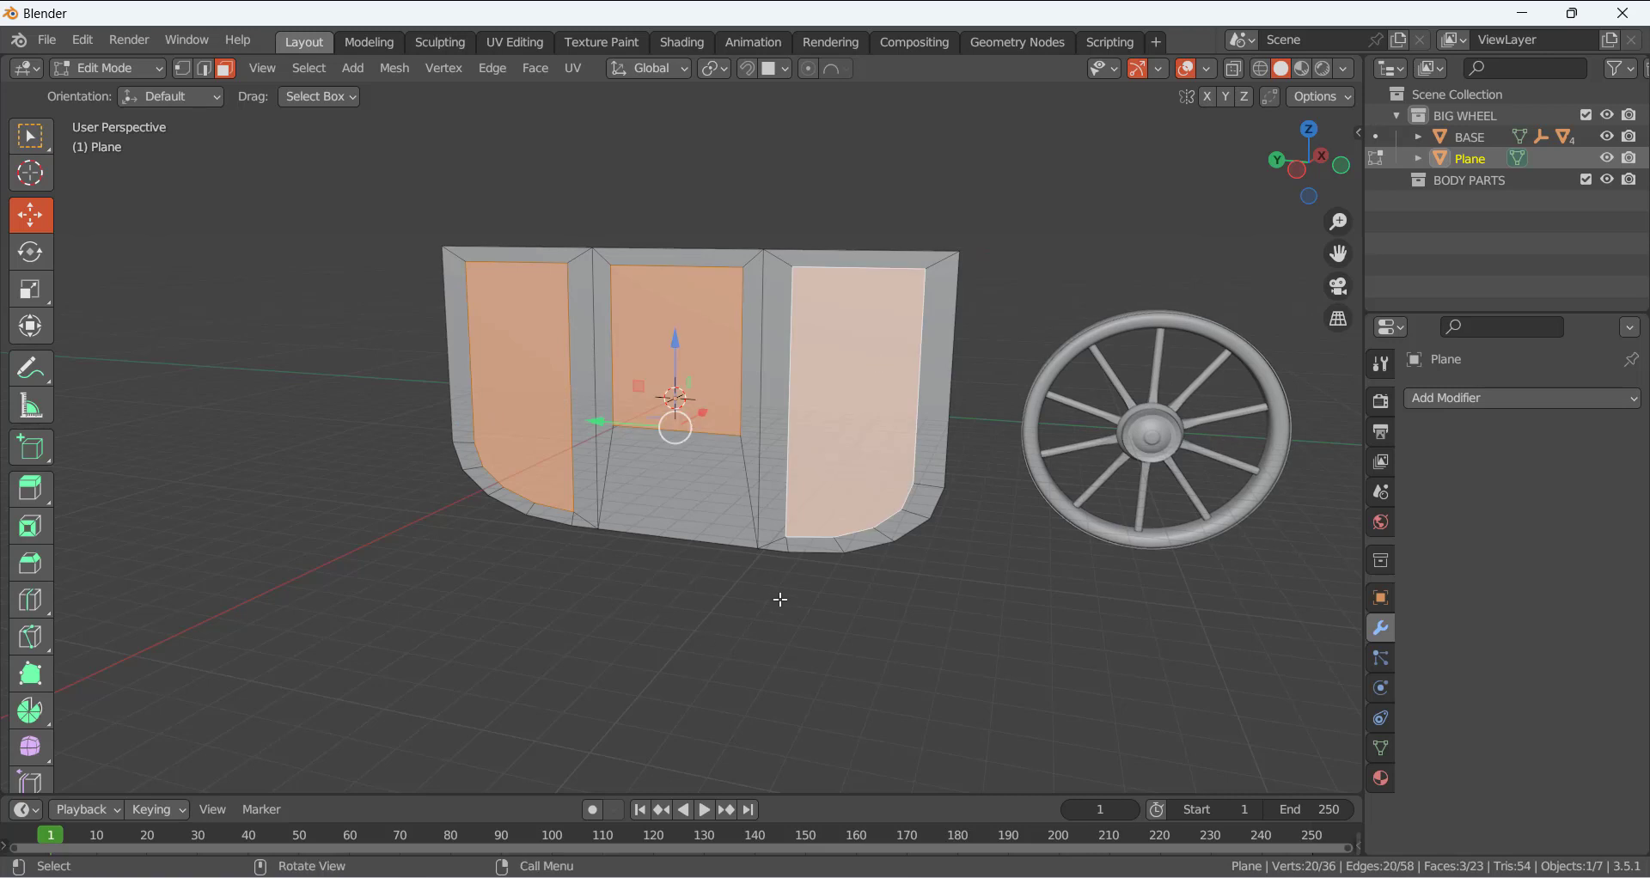
pyautogui.press('x')
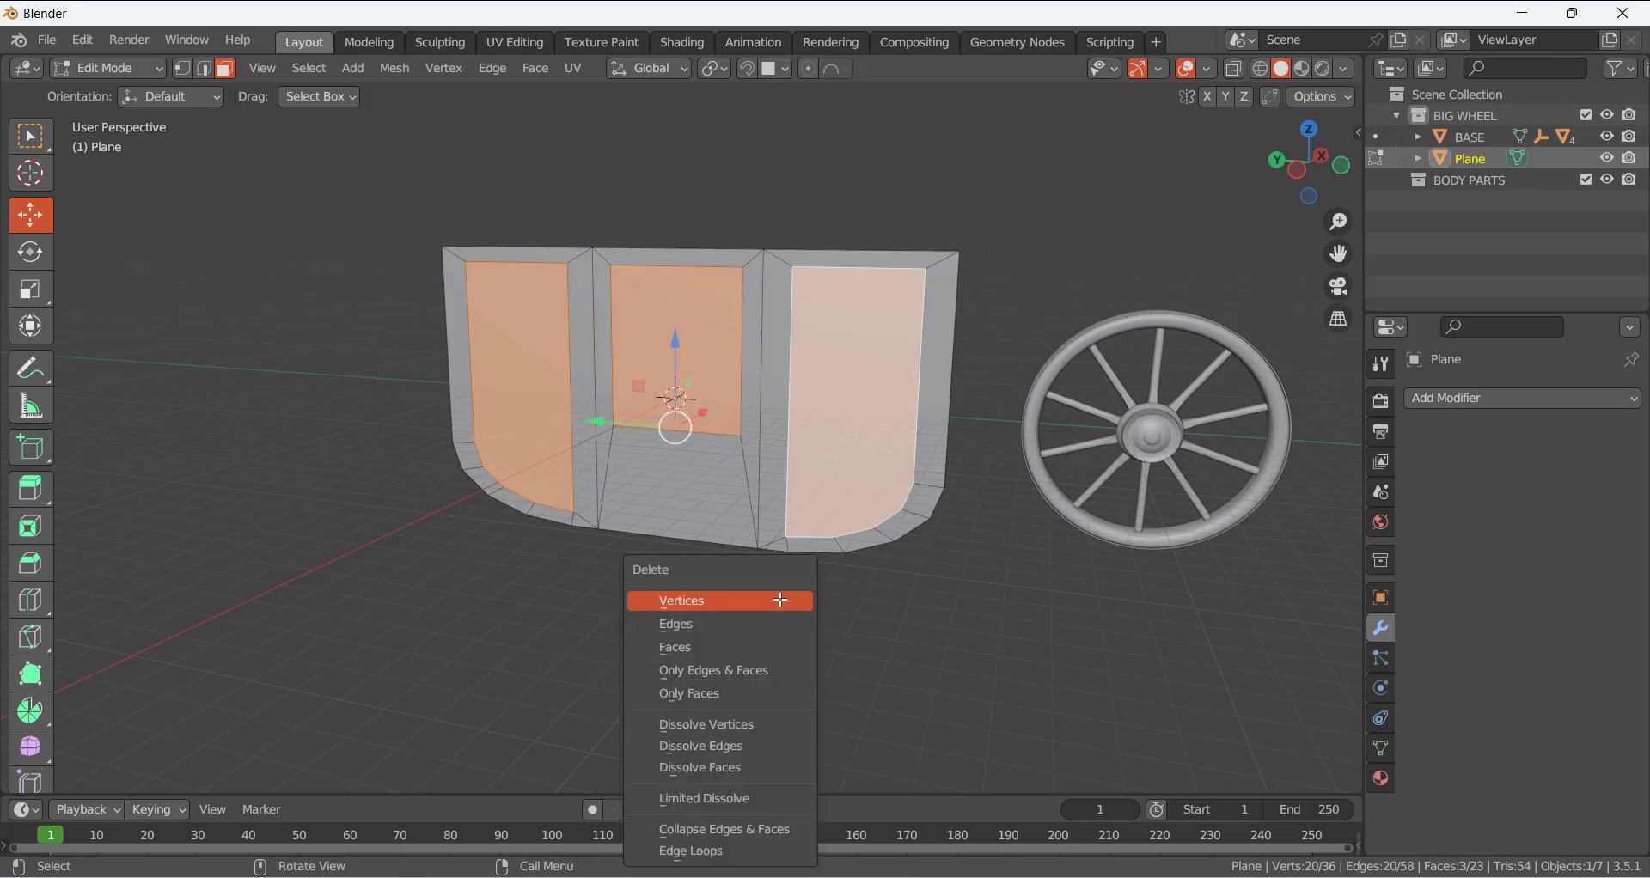
pyautogui.click(728, 647)
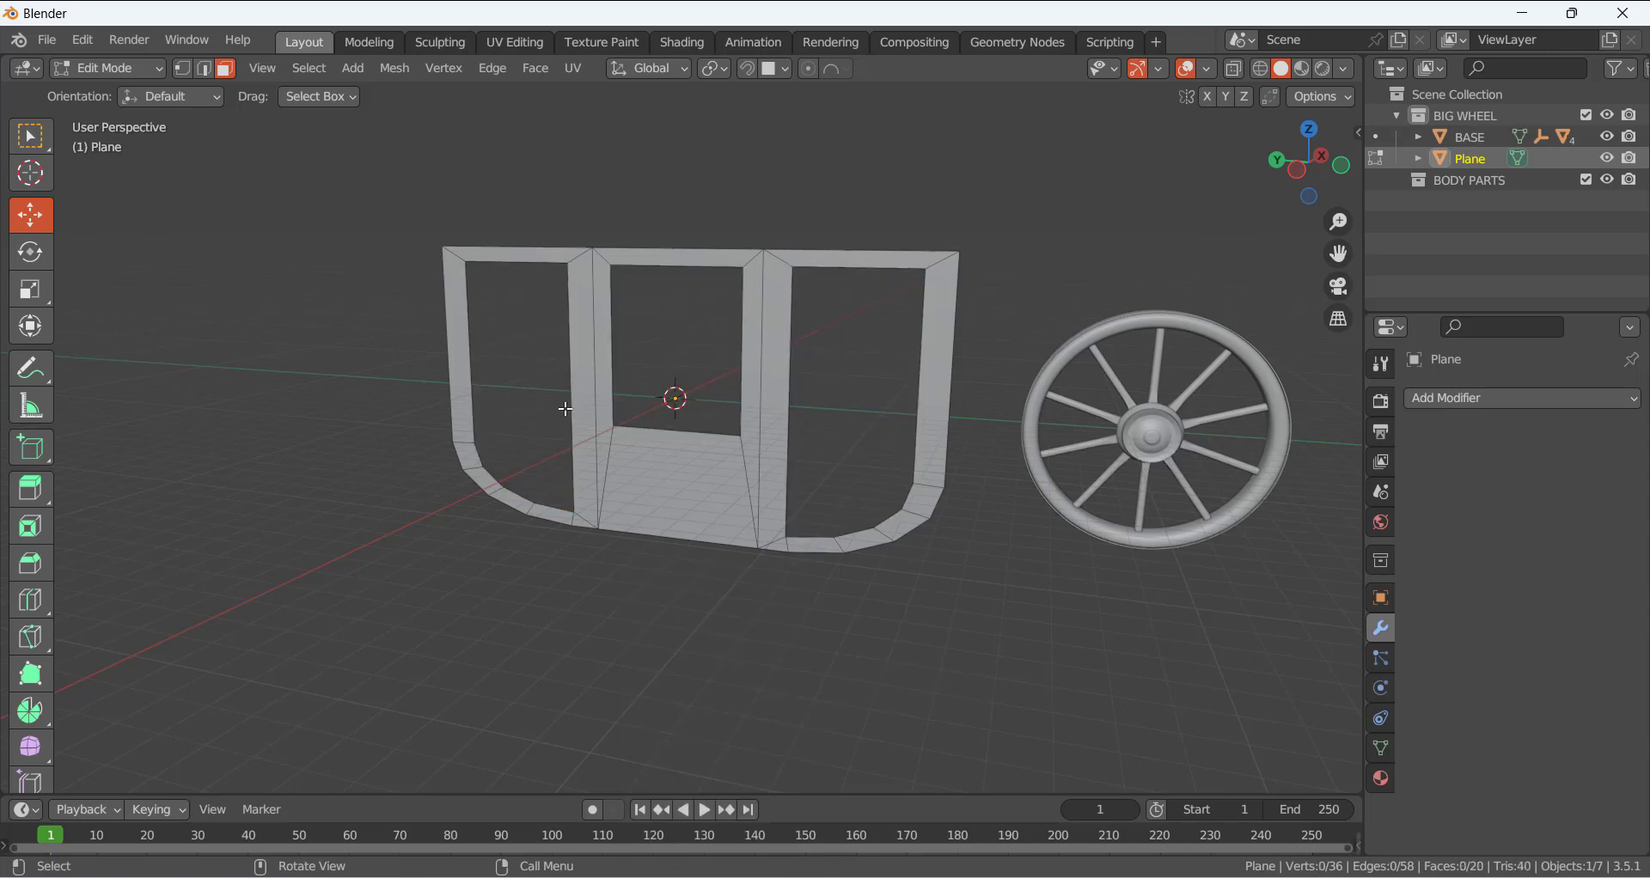
pyautogui.moveTo(564, 410); pyautogui.dragTo(484, 360, button='middle')
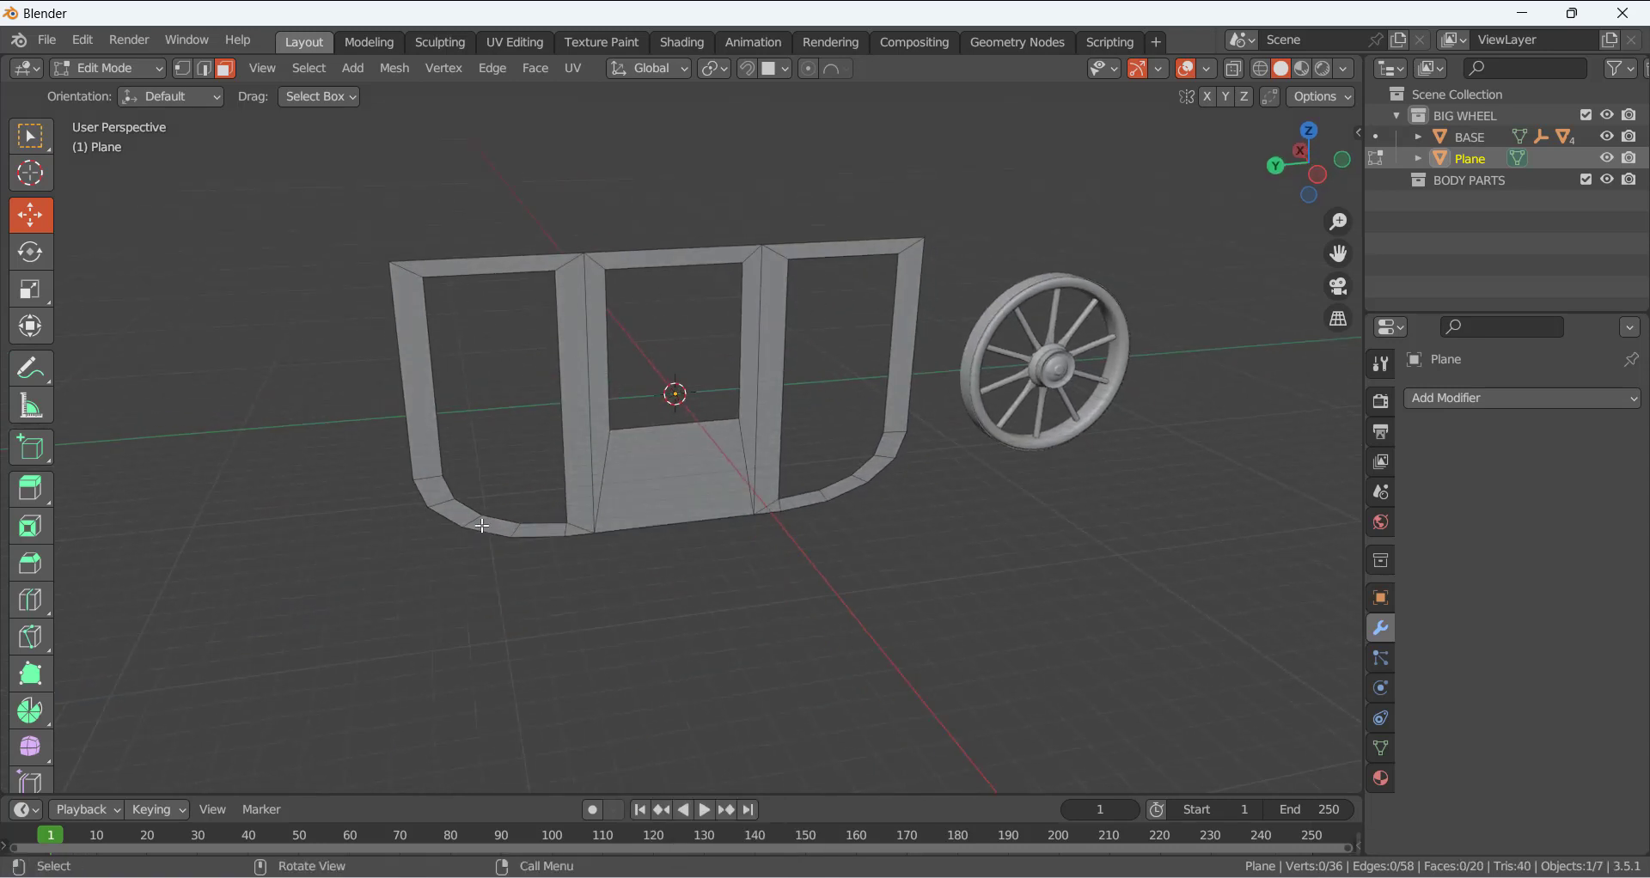
pyautogui.moveTo(416, 477); pyautogui.dragTo(436, 385, button='middle')
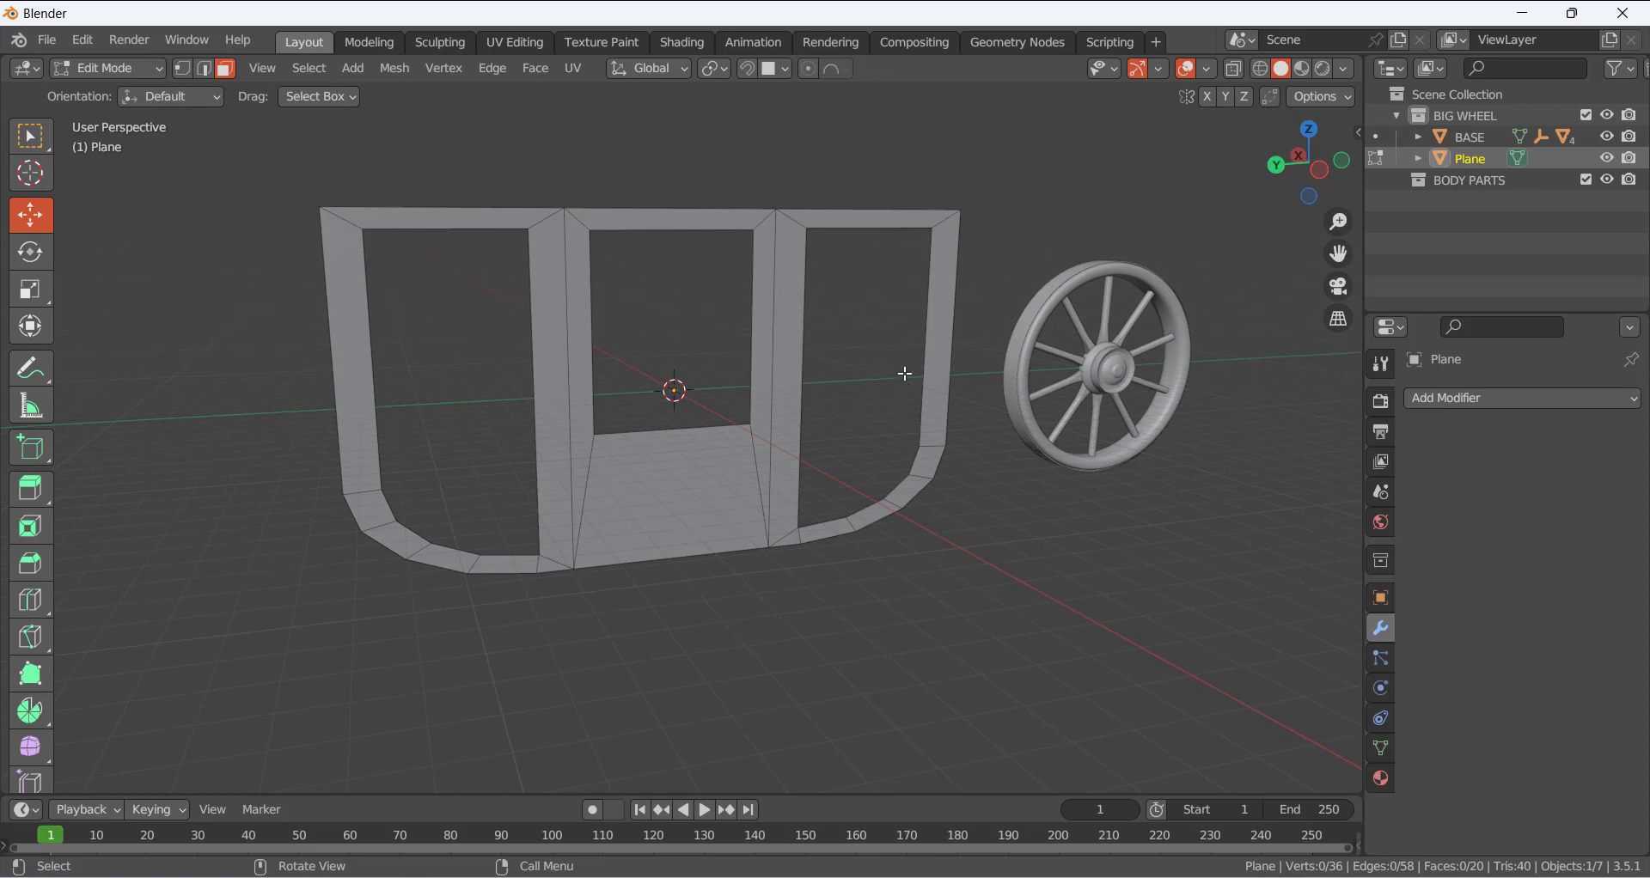
pyautogui.moveTo(758, 376); pyautogui.dragTo(846, 279, button='middle')
pyautogui.moveTo(750, 429); pyautogui.dragTo(718, 398, button='middle')
pyautogui.press('1')
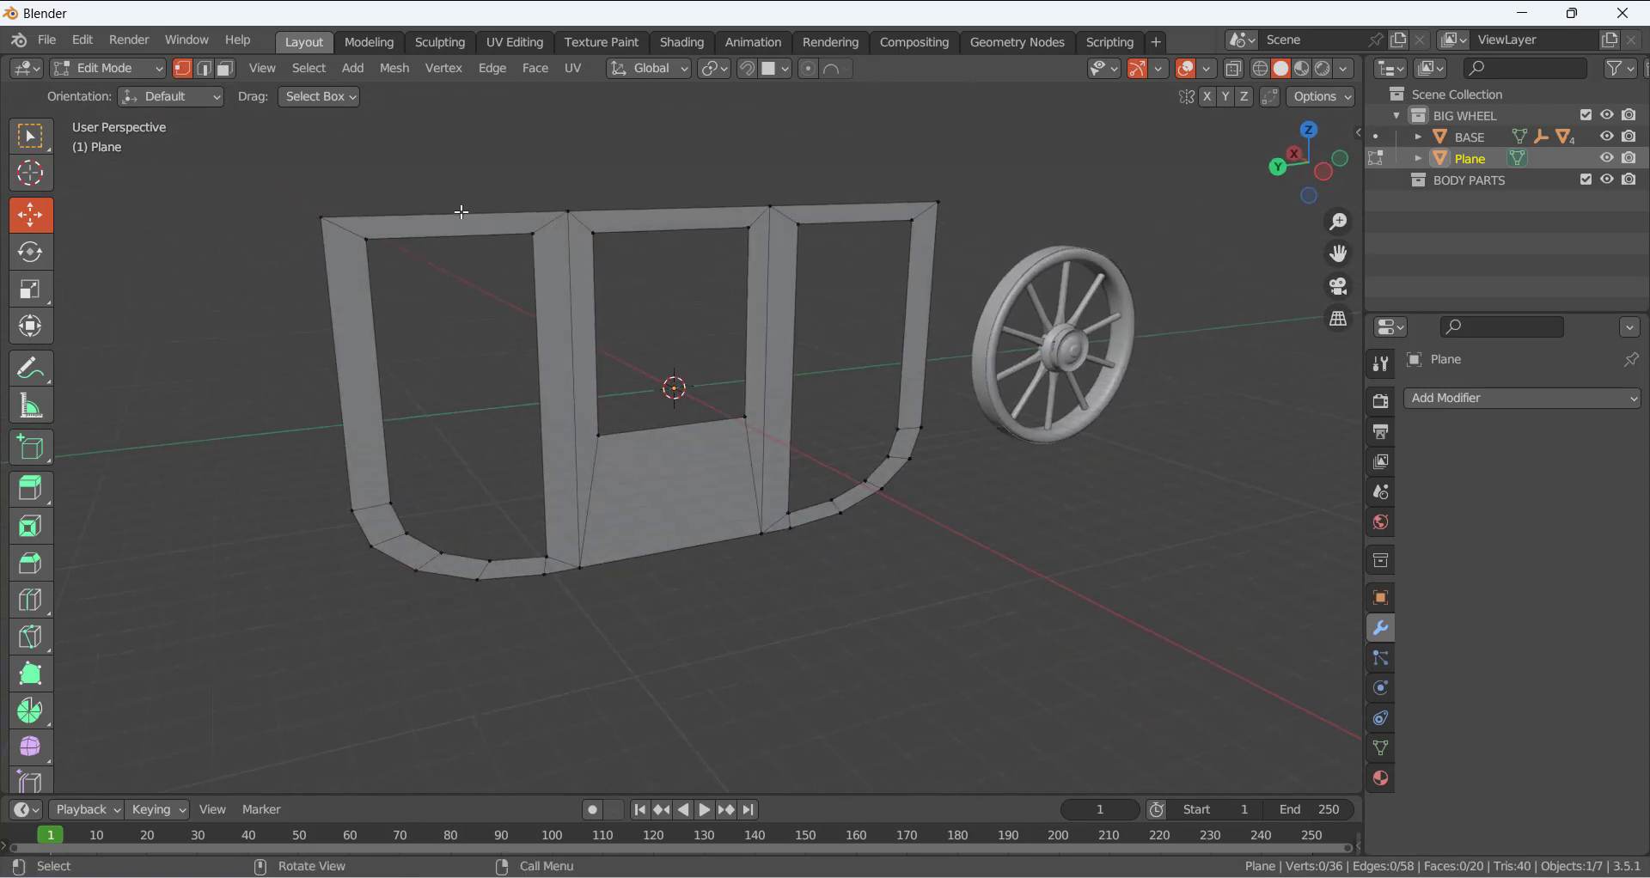
pyautogui.keyDown('alt'); pyautogui.click(462, 221); pyautogui.keyUp('alt')
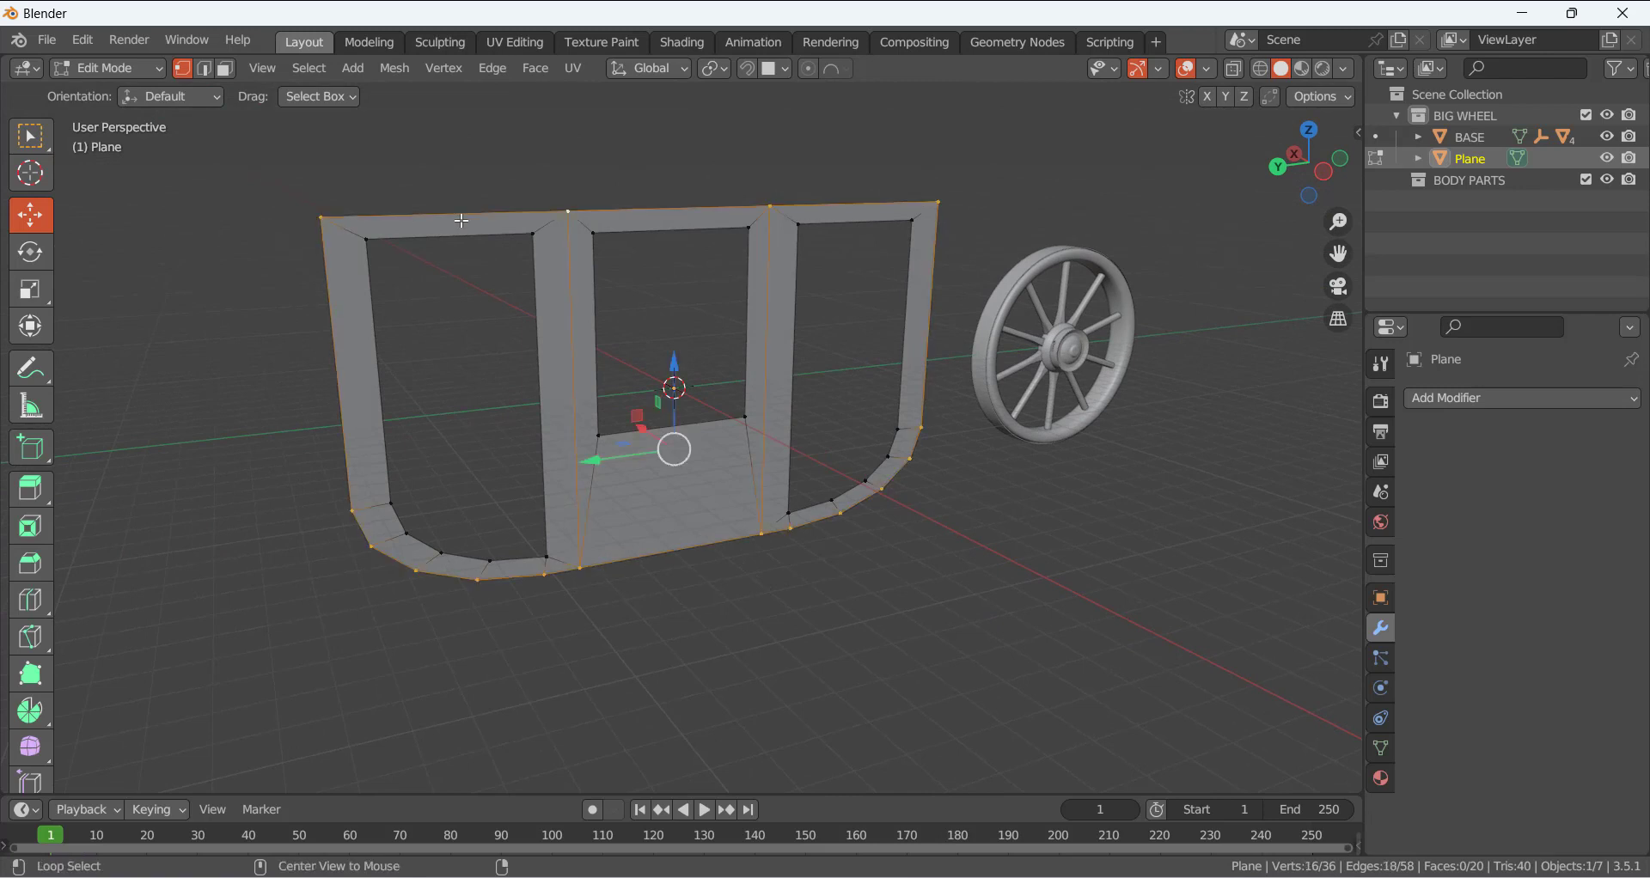
pyautogui.click(646, 603)
# - Move the entire side panel away from the centre along negative X, with a last move of about -1.93 m
pyautogui.moveTo(646, 603); pyautogui.dragTo(641, 422, button='middle')
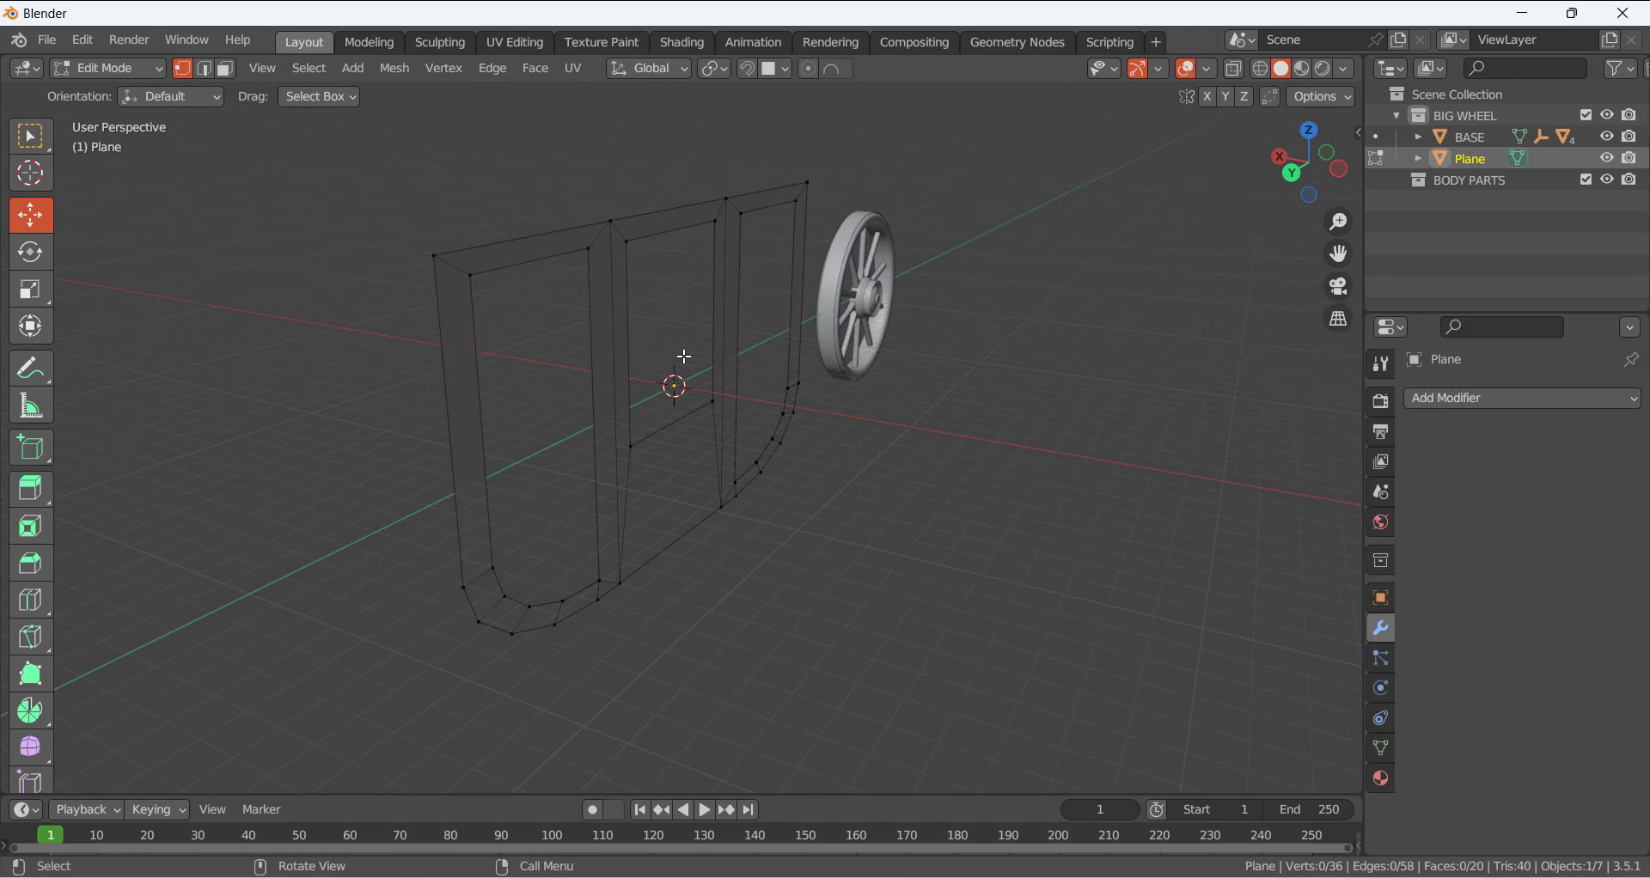
pyautogui.press('a')
pyautogui.moveTo(601, 416); pyautogui.dragTo(770, 451)
pyautogui.moveTo(606, 405); pyautogui.dragTo(703, 458, button='middle')
pyautogui.moveTo(705, 459); pyautogui.dragTo(689, 499)
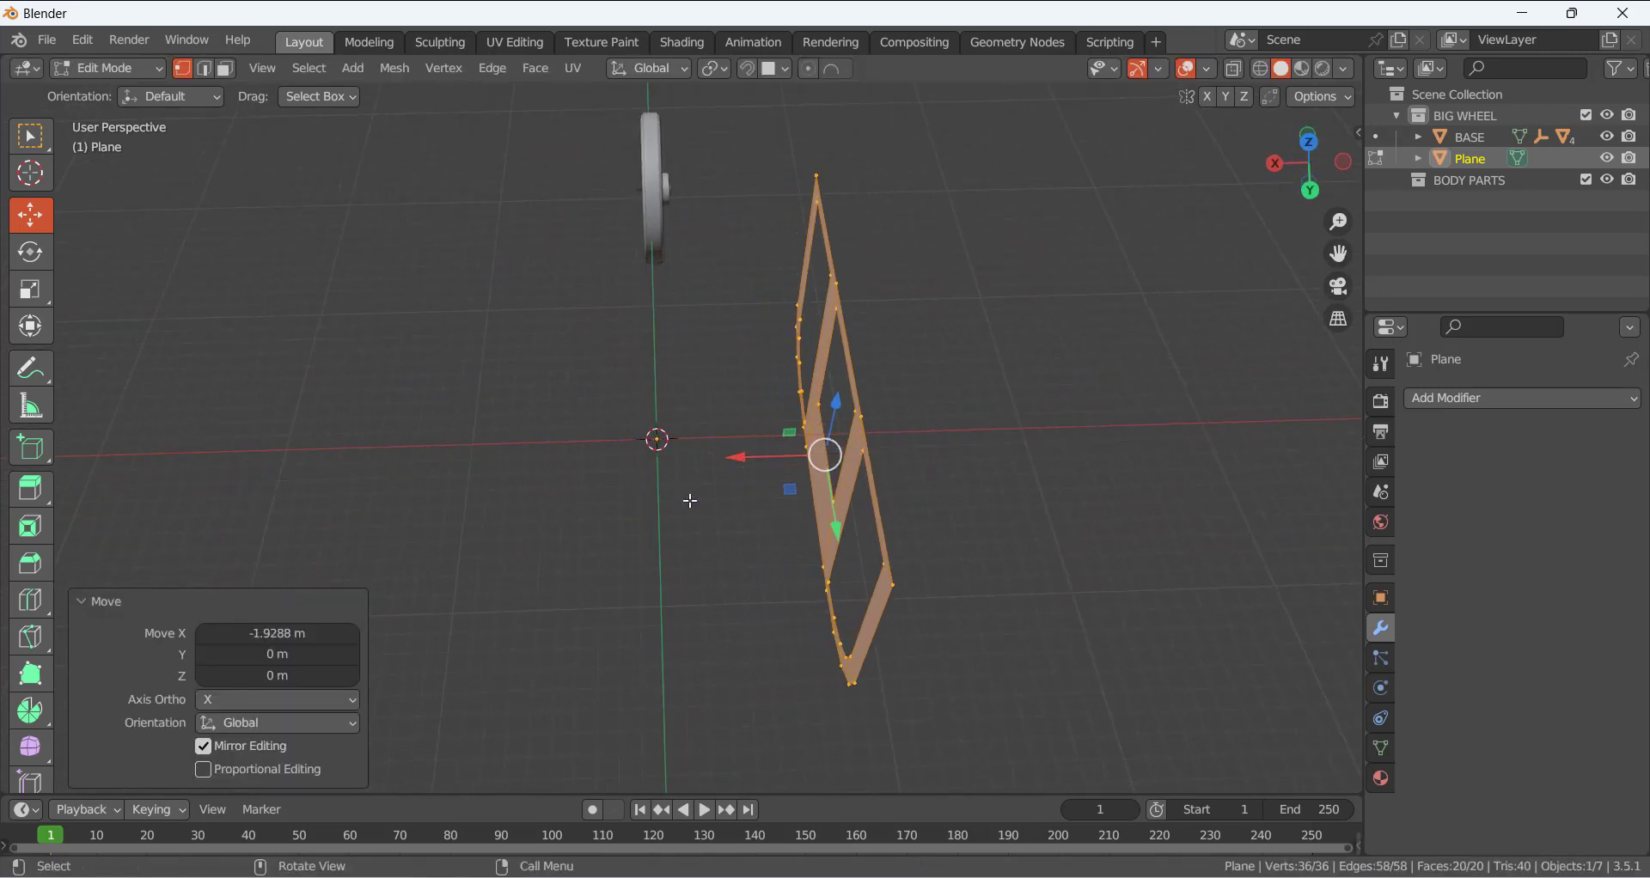
pyautogui.moveTo(688, 499); pyautogui.dragTo(570, 425, button='middle')
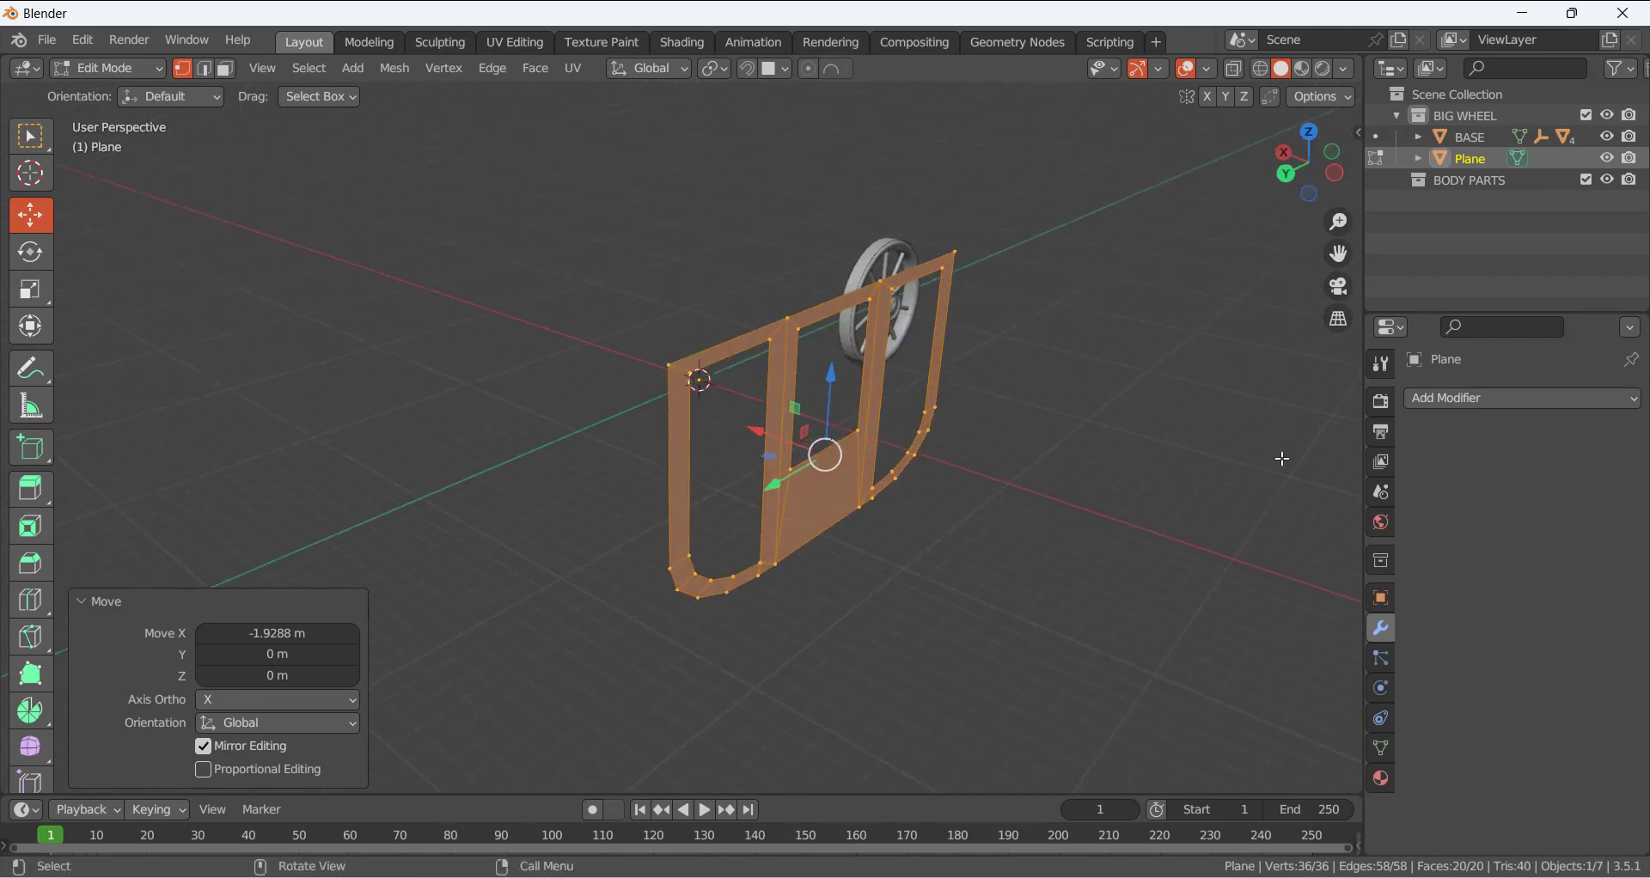
# - Add a Solidify modifier to the side panel with a thickness of -0.73 m
pyautogui.click(1446, 399)
pyautogui.click(1265, 762)
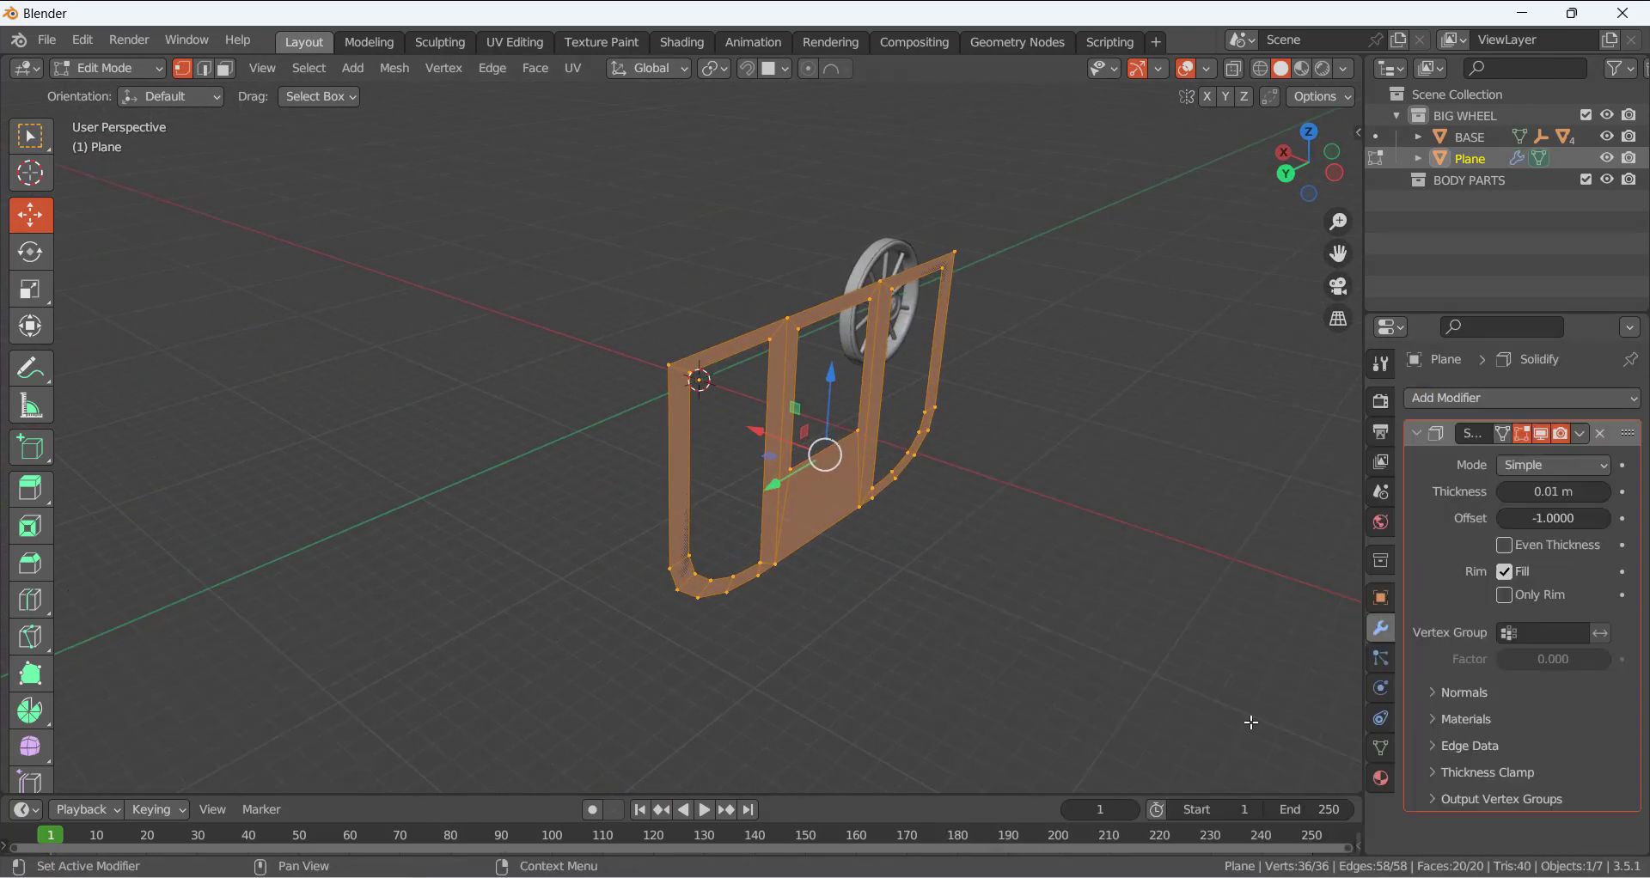
pyautogui.moveTo(903, 482); pyautogui.dragTo(1260, 528, button='middle')
pyautogui.moveTo(1551, 492)
pyautogui.mouseDown()
pyautogui.moveTo(1517, 492)
pyautogui.moveTo(1550, 491)
pyautogui.mouseUp()
pyautogui.moveTo(1119, 554); pyautogui.dragTo(1064, 544, button='middle')
pyautogui.moveTo(1539, 491); pyautogui.dragTo(1497, 491)
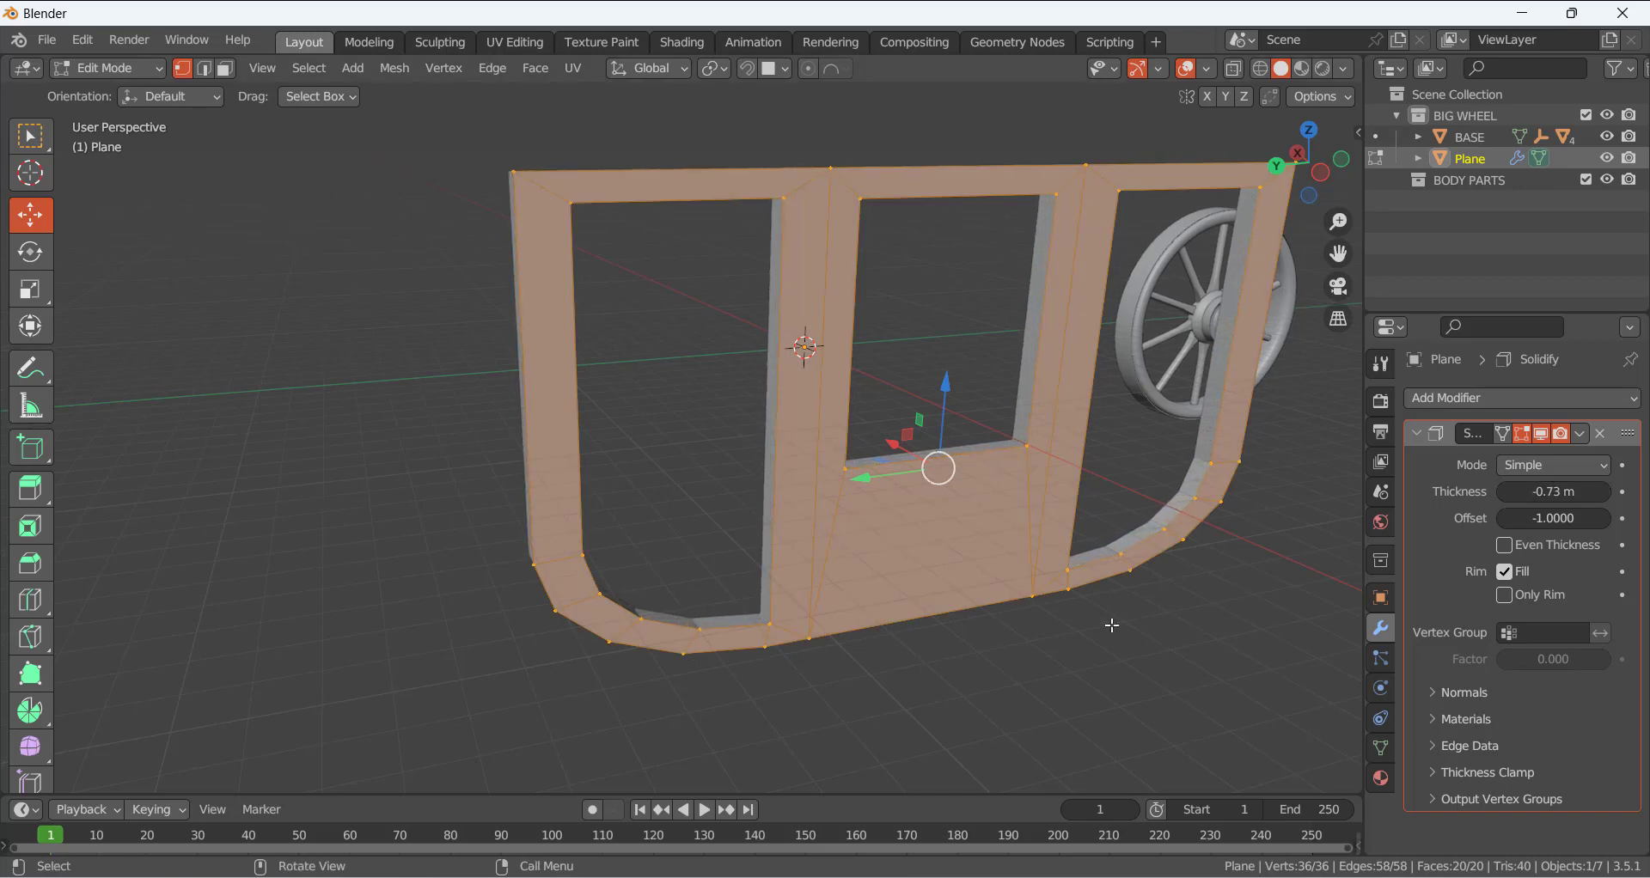
pyautogui.click(1113, 623)
pyautogui.moveTo(808, 504); pyautogui.dragTo(804, 642, button='middle')
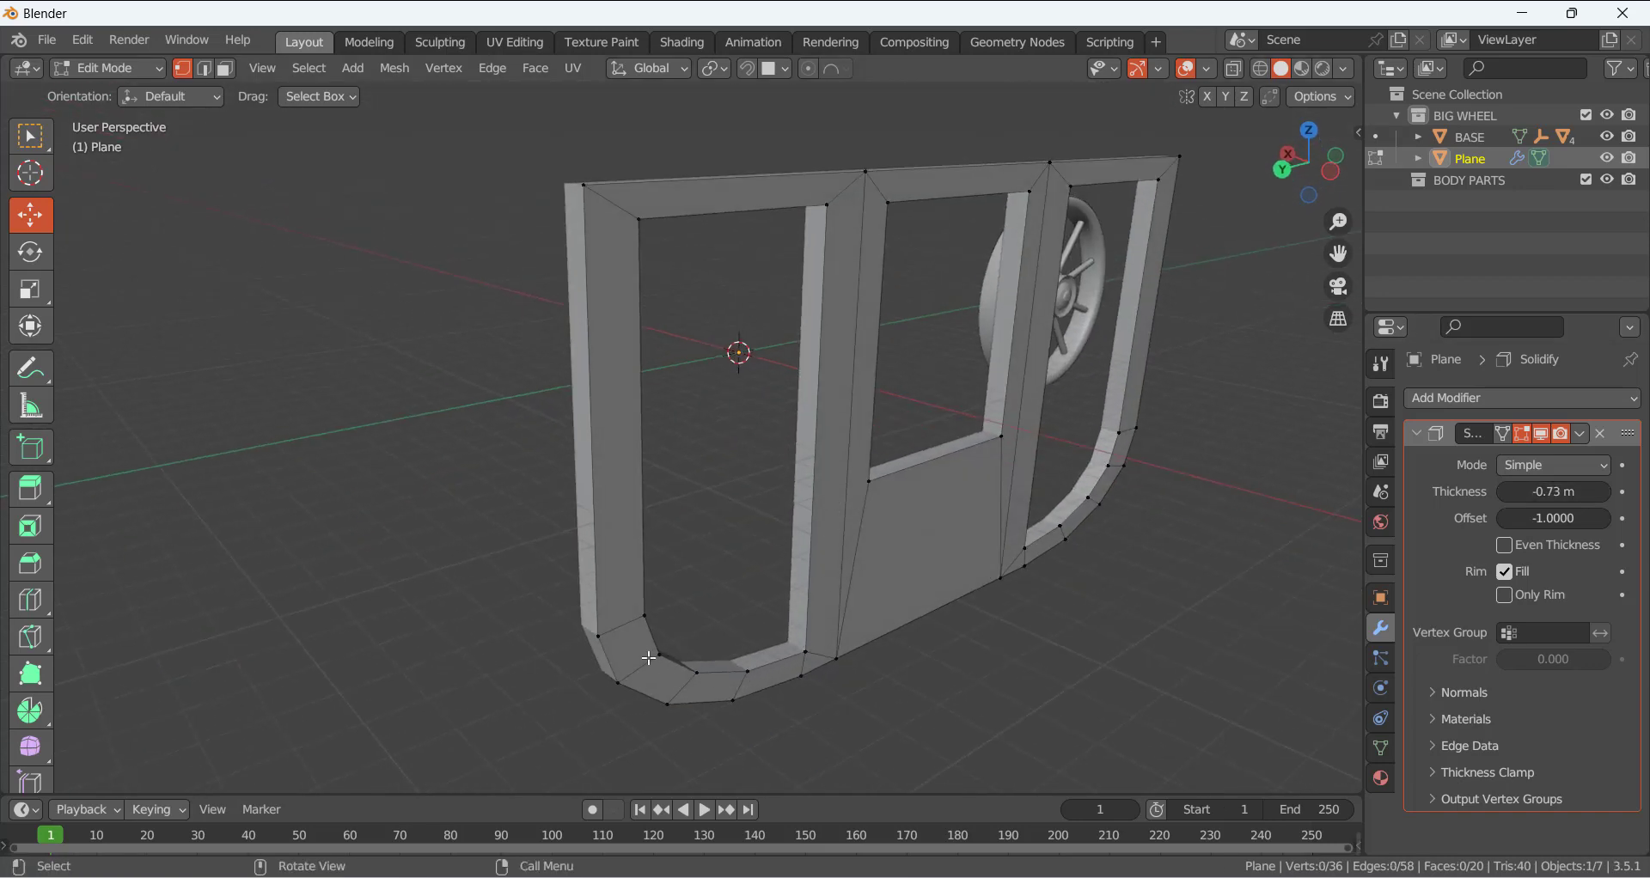
pyautogui.press('3')
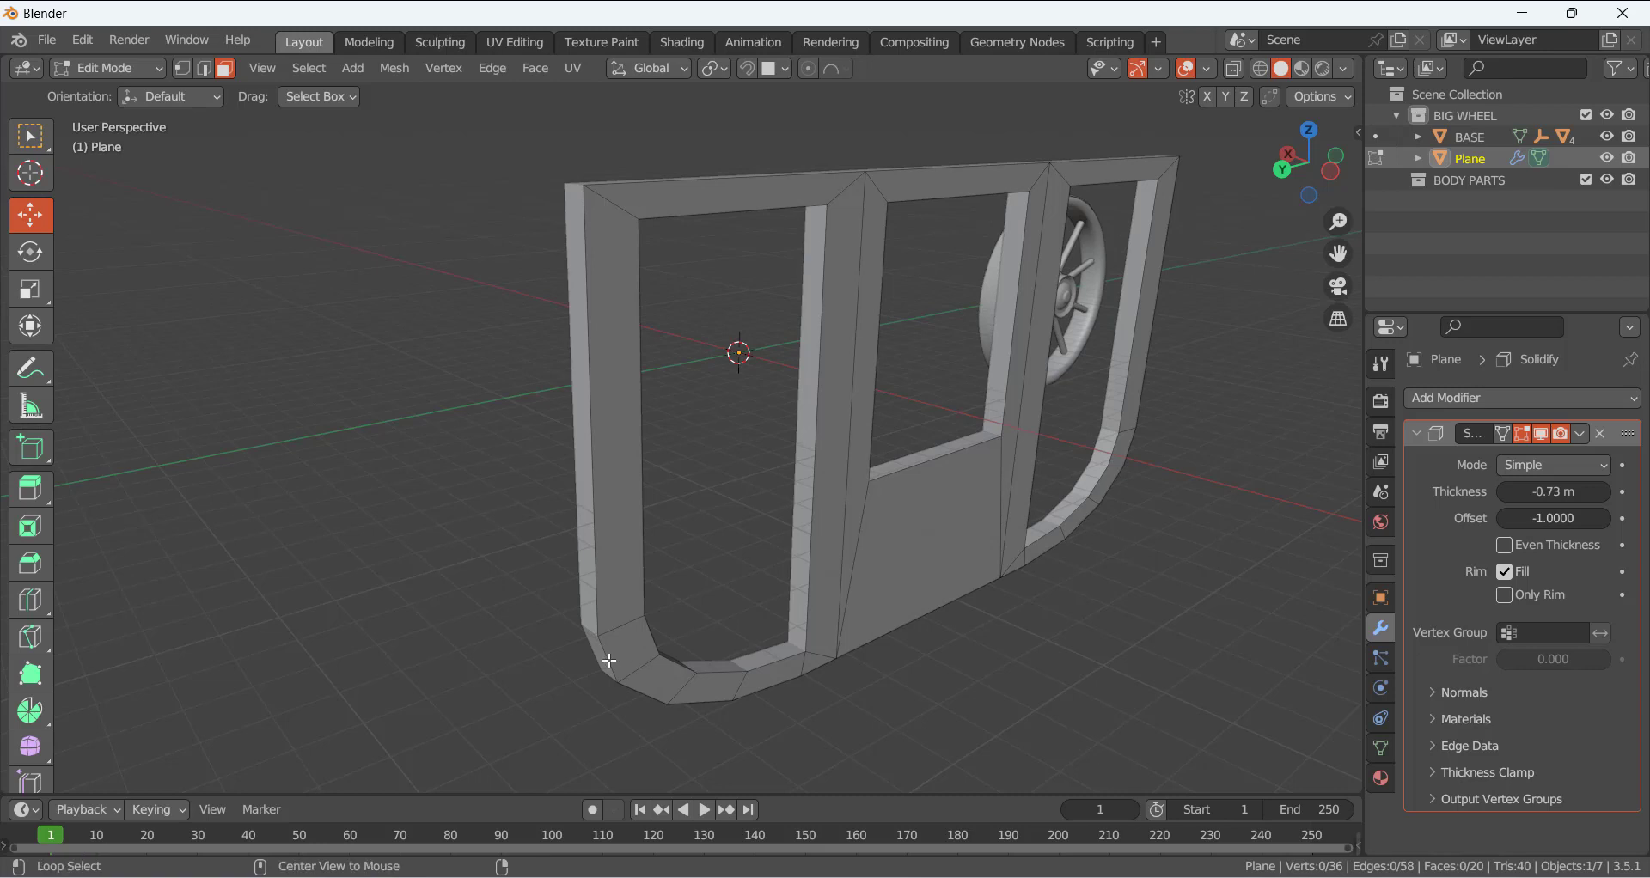
pyautogui.moveTo(612, 662); pyautogui.dragTo(671, 662, button='middle')
pyautogui.click(571, 585)
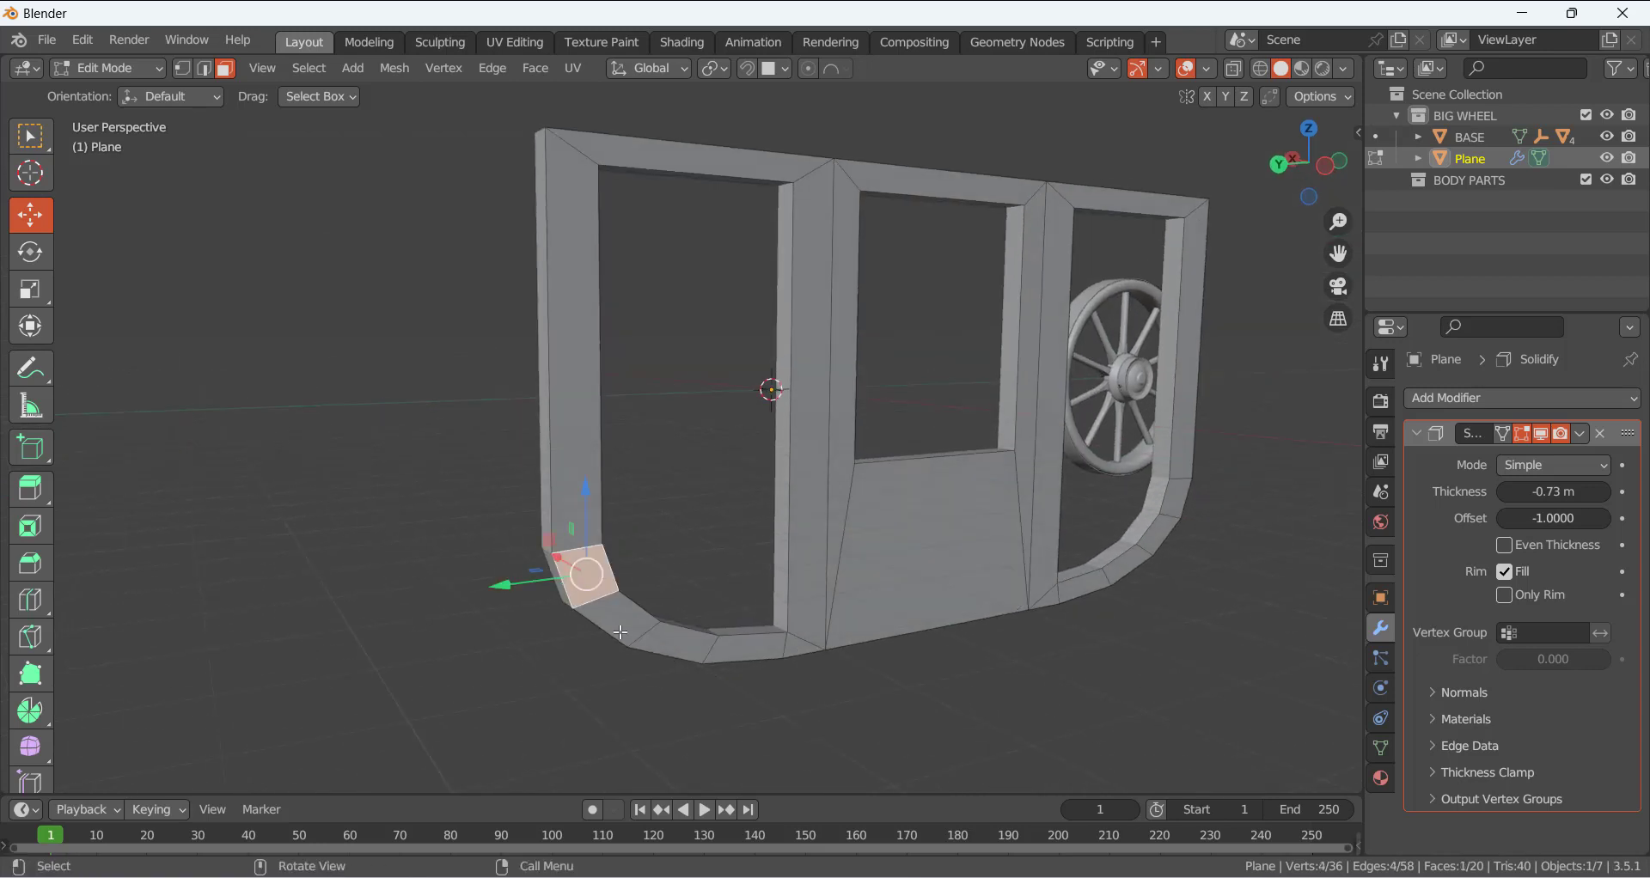
# - Switch to edge selection, view the panel from the right and hide the Solidify modifier's viewport result
pyautogui.press('2')
pyautogui.click(599, 670)
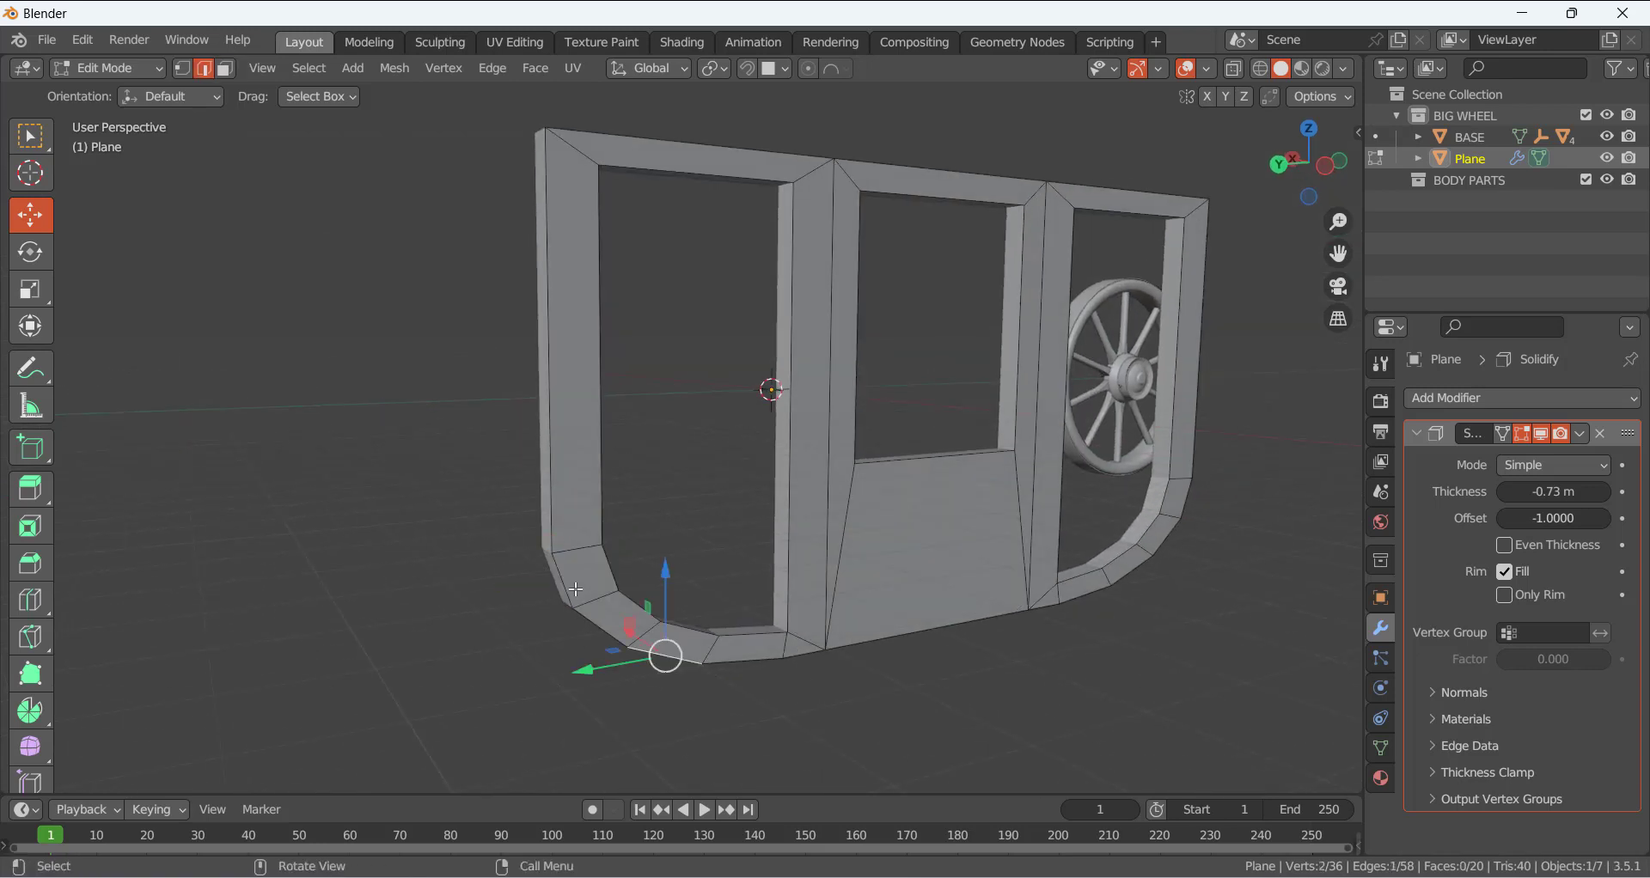
pyautogui.click(571, 591)
pyautogui.press('KP_3')
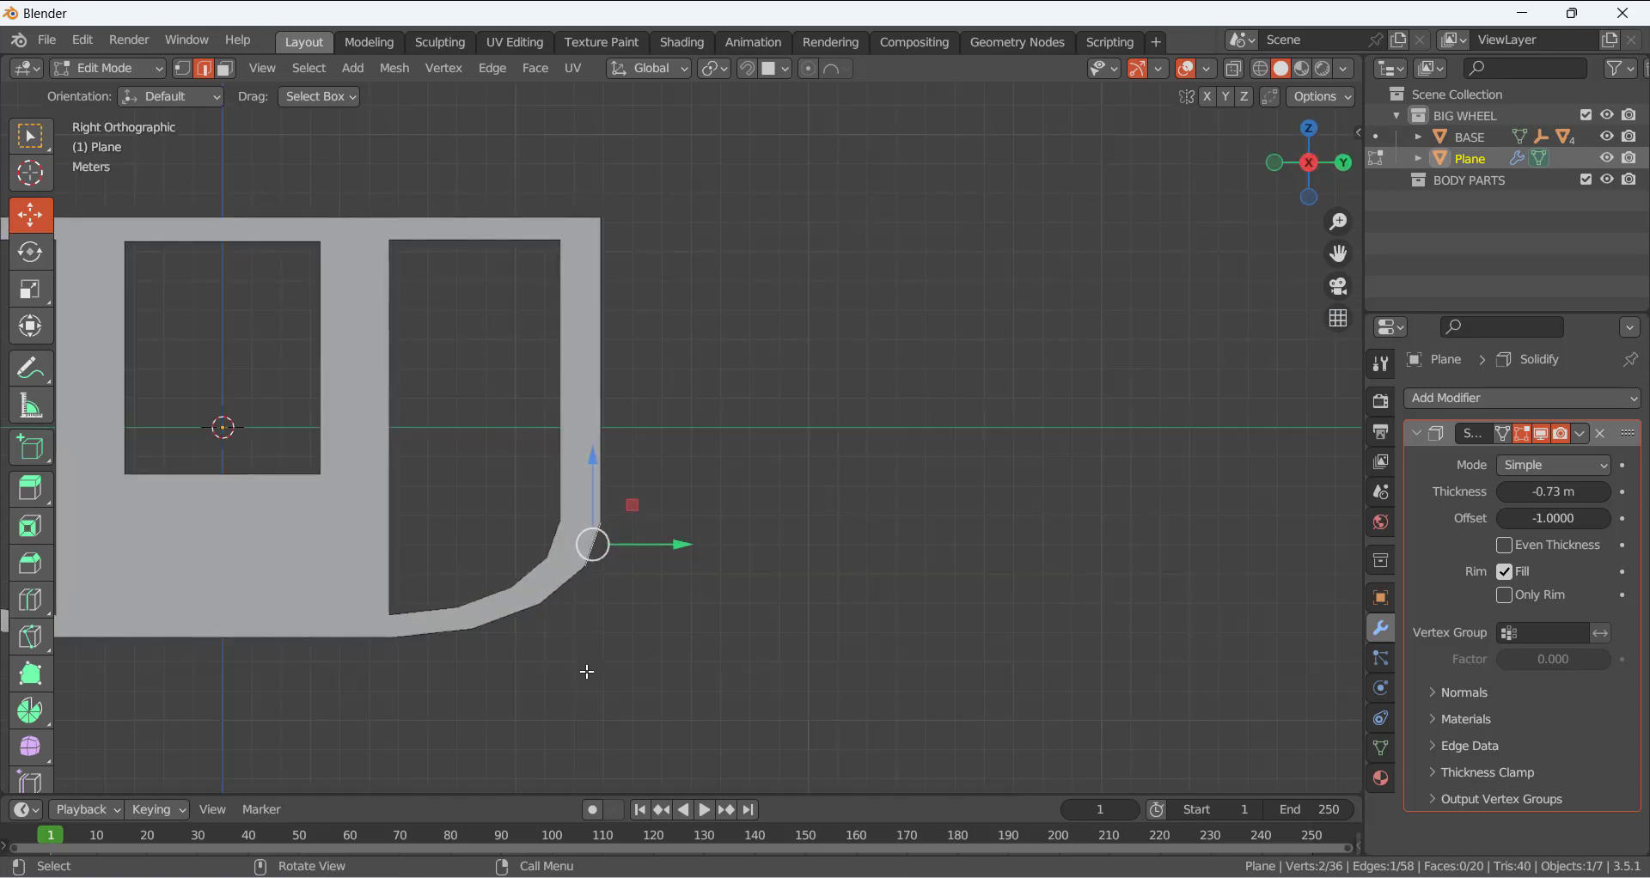
pyautogui.press('KP_1')
pyautogui.press('KP_3')
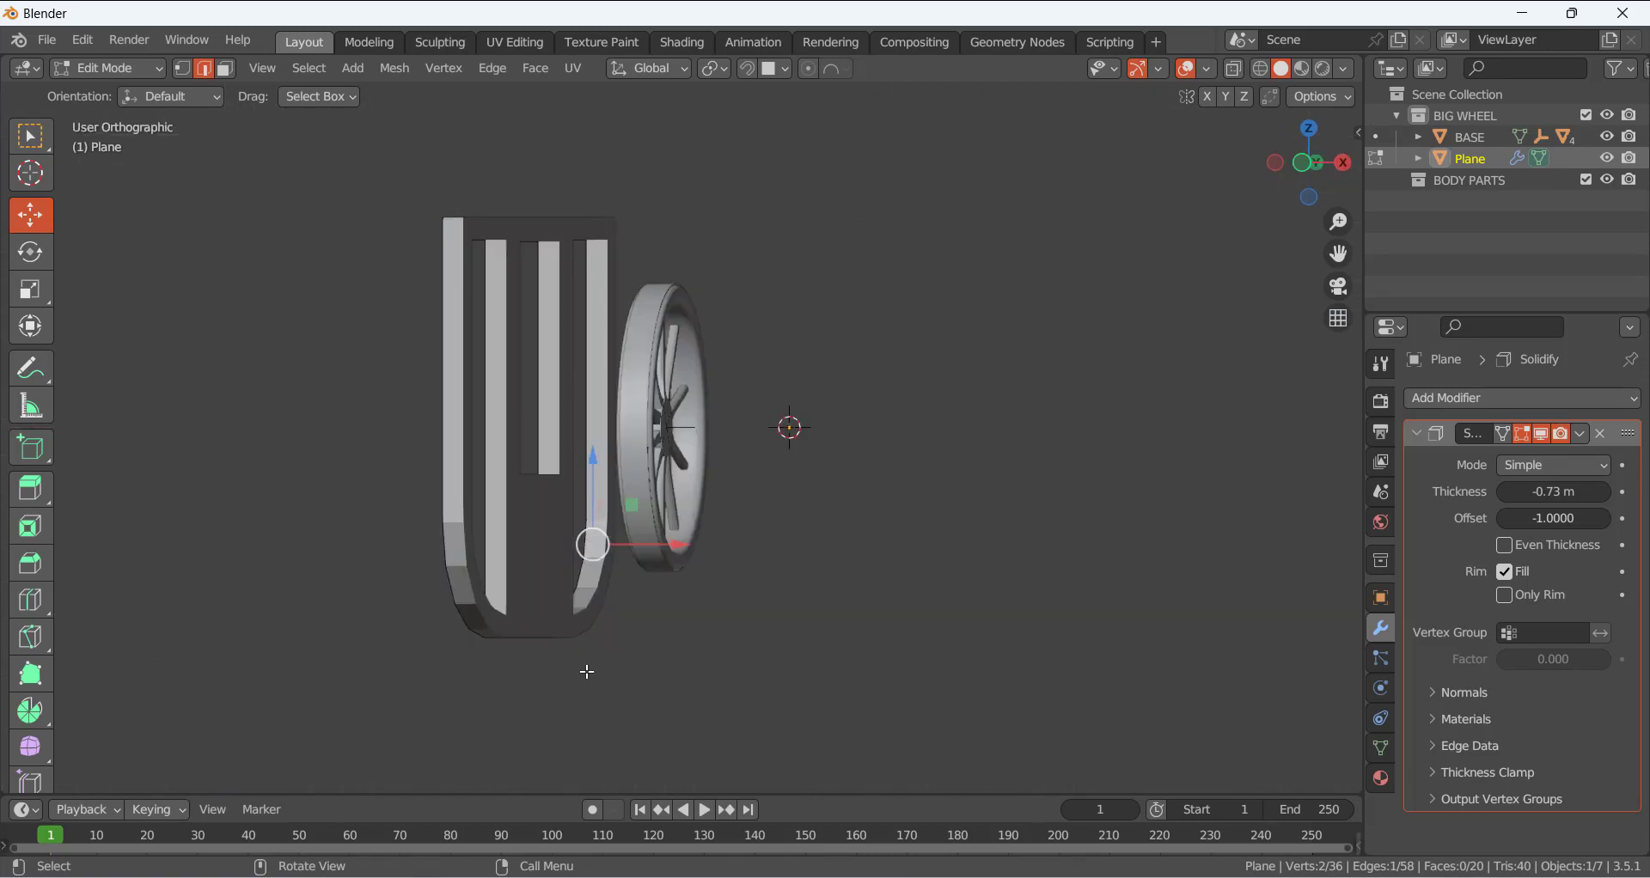
pyautogui.click(1543, 433)
pyautogui.scroll(-4, 987, 525)
pyautogui.keyDown('shift'); pyautogui.moveTo(455, 510); pyautogui.dragTo(756, 533, button='middle'); pyautogui.keyUp('shift')
pyautogui.scroll(4, 721, 473)
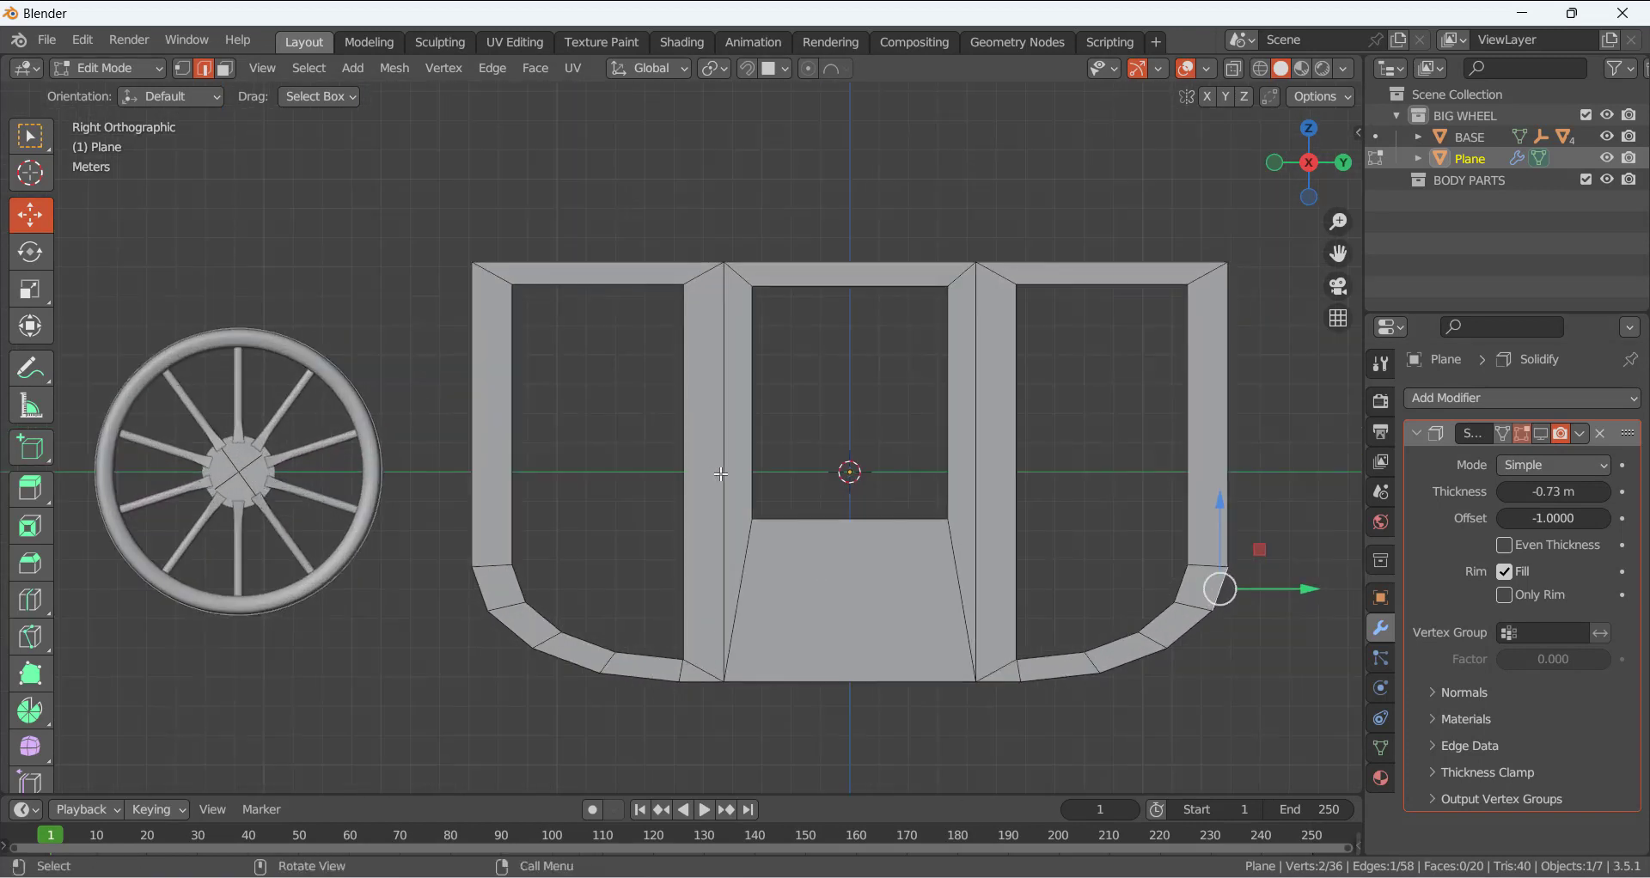
pyautogui.click(478, 591)
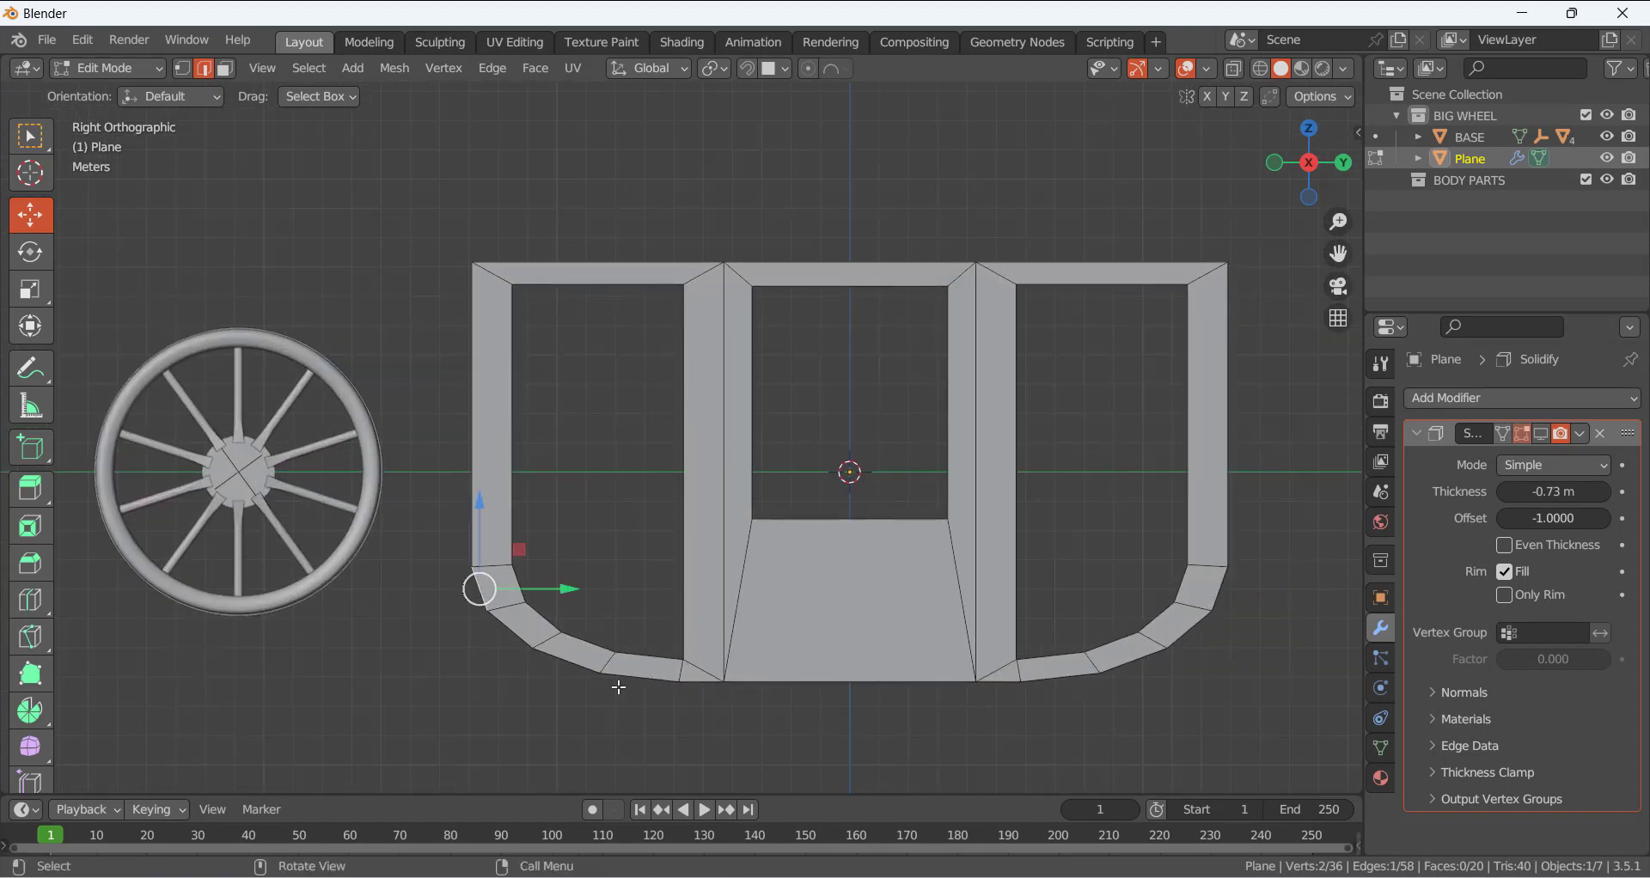
pyautogui.keyDown('ctrl'); pyautogui.keyDown('shift'); pyautogui.click(689, 683); pyautogui.keyUp('shift'); pyautogui.keyUp('ctrl')
pyautogui.click(850, 682)
# - Extrude the edge chain along the panel's curved bottom outline about 5.88 m downward along Z
pyautogui.click(483, 591)
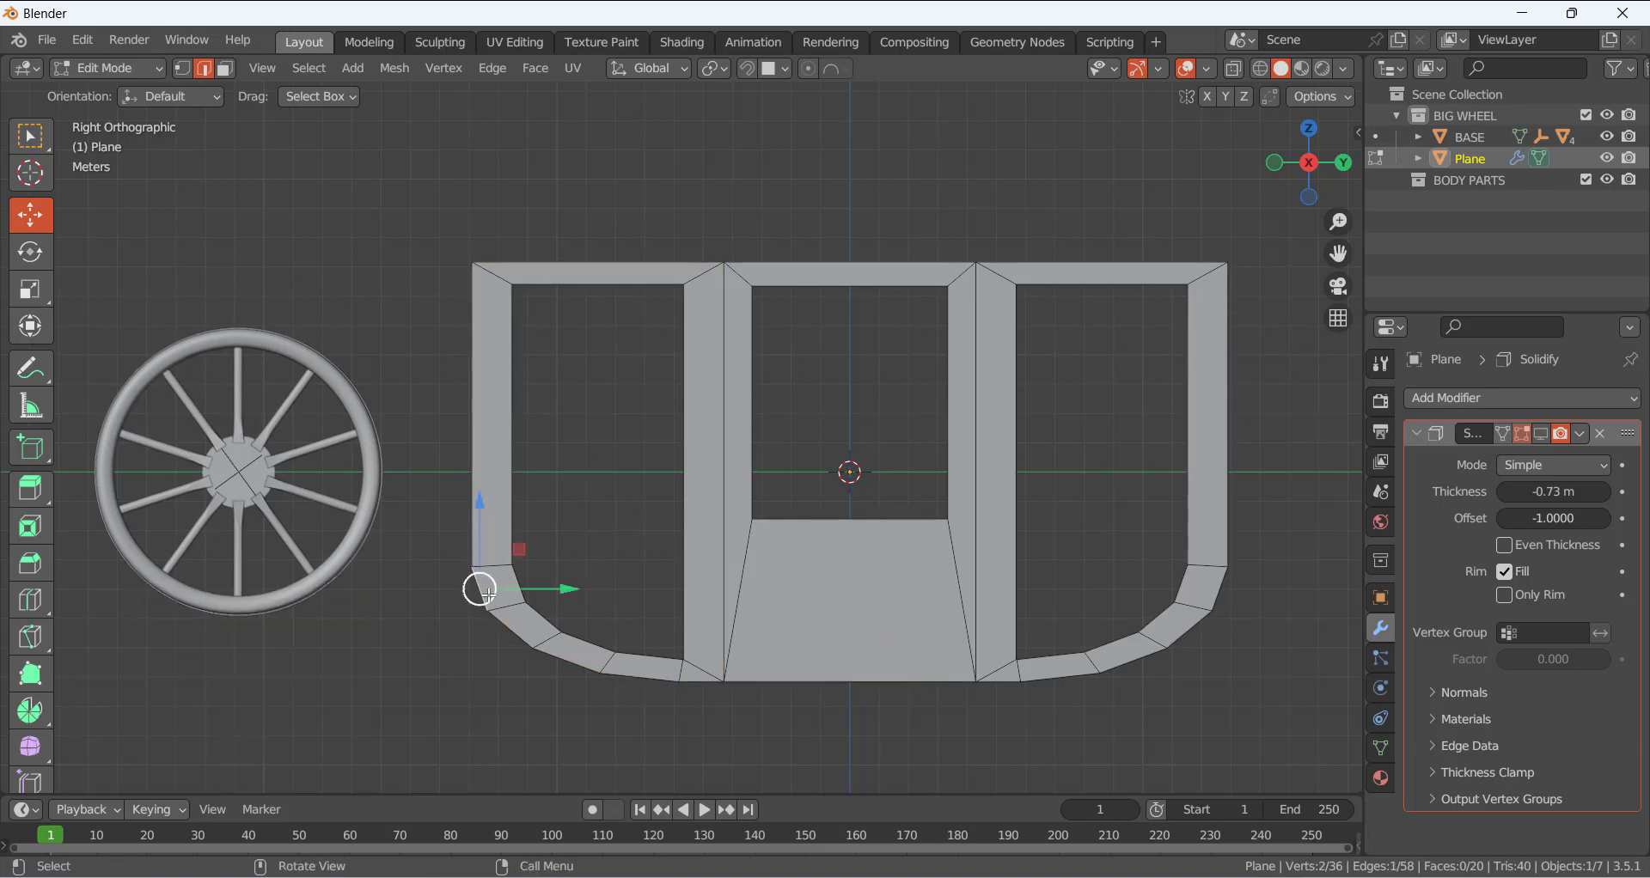
pyautogui.keyDown('shift'); pyautogui.click(507, 633); pyautogui.keyUp('shift')
pyautogui.keyDown('shift'); pyautogui.click(565, 662); pyautogui.keyUp('shift')
pyautogui.keyDown('shift'); pyautogui.click(630, 681); pyautogui.keyUp('shift')
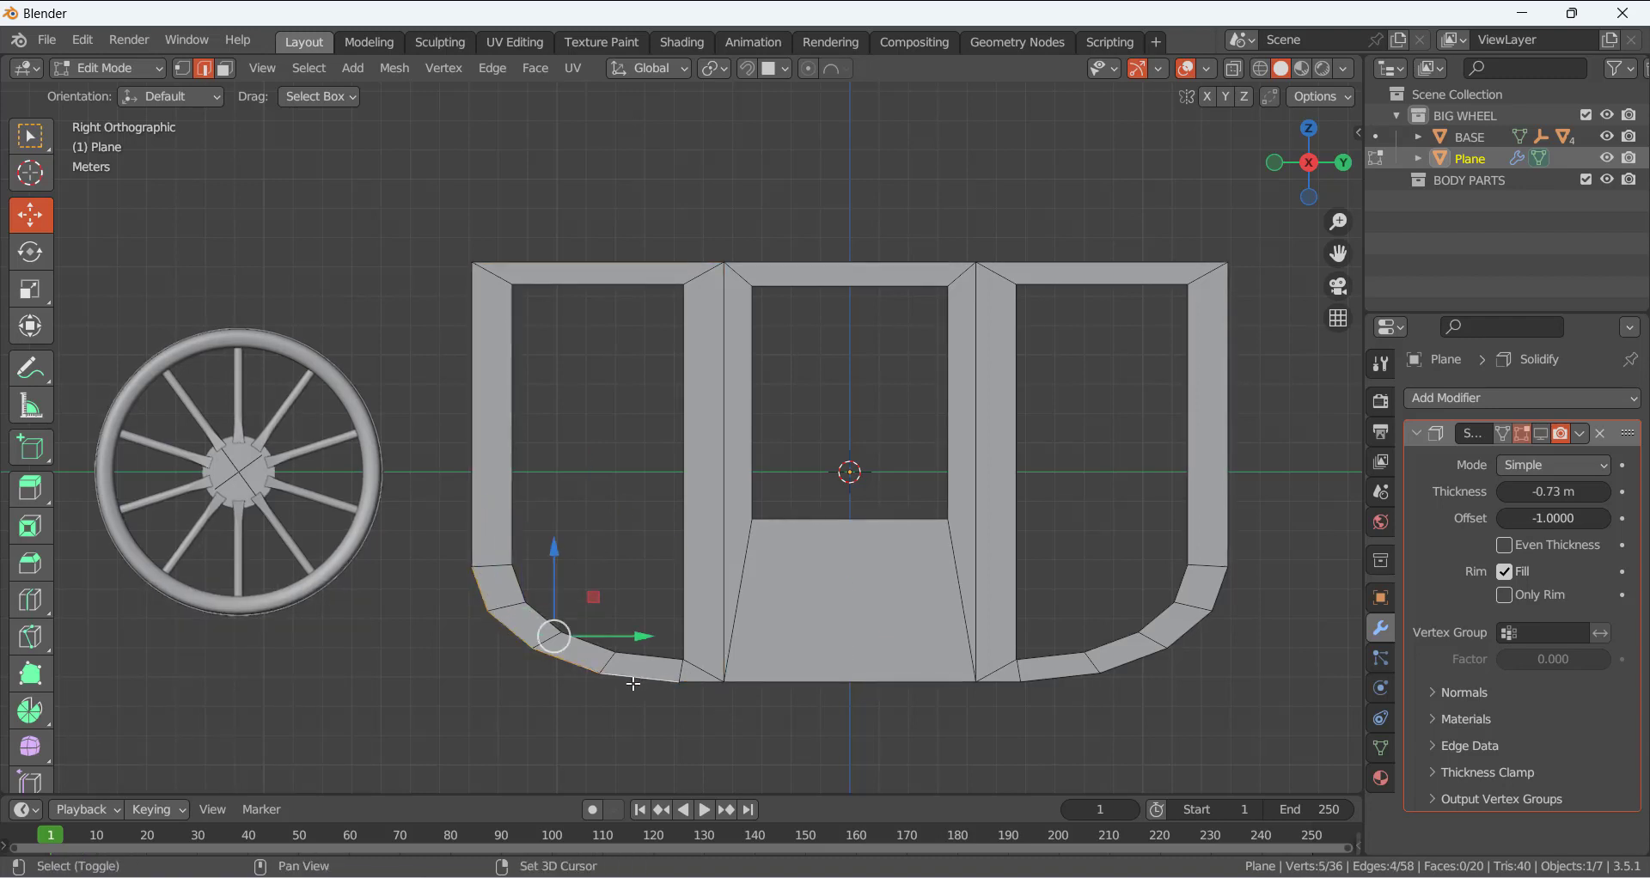
pyautogui.keyDown('shift'); pyautogui.click(690, 688); pyautogui.keyUp('shift')
pyautogui.keyDown('shift'); pyautogui.click(764, 687); pyautogui.keyUp('shift')
pyautogui.keyDown('shift'); pyautogui.click(1064, 678); pyautogui.keyUp('shift')
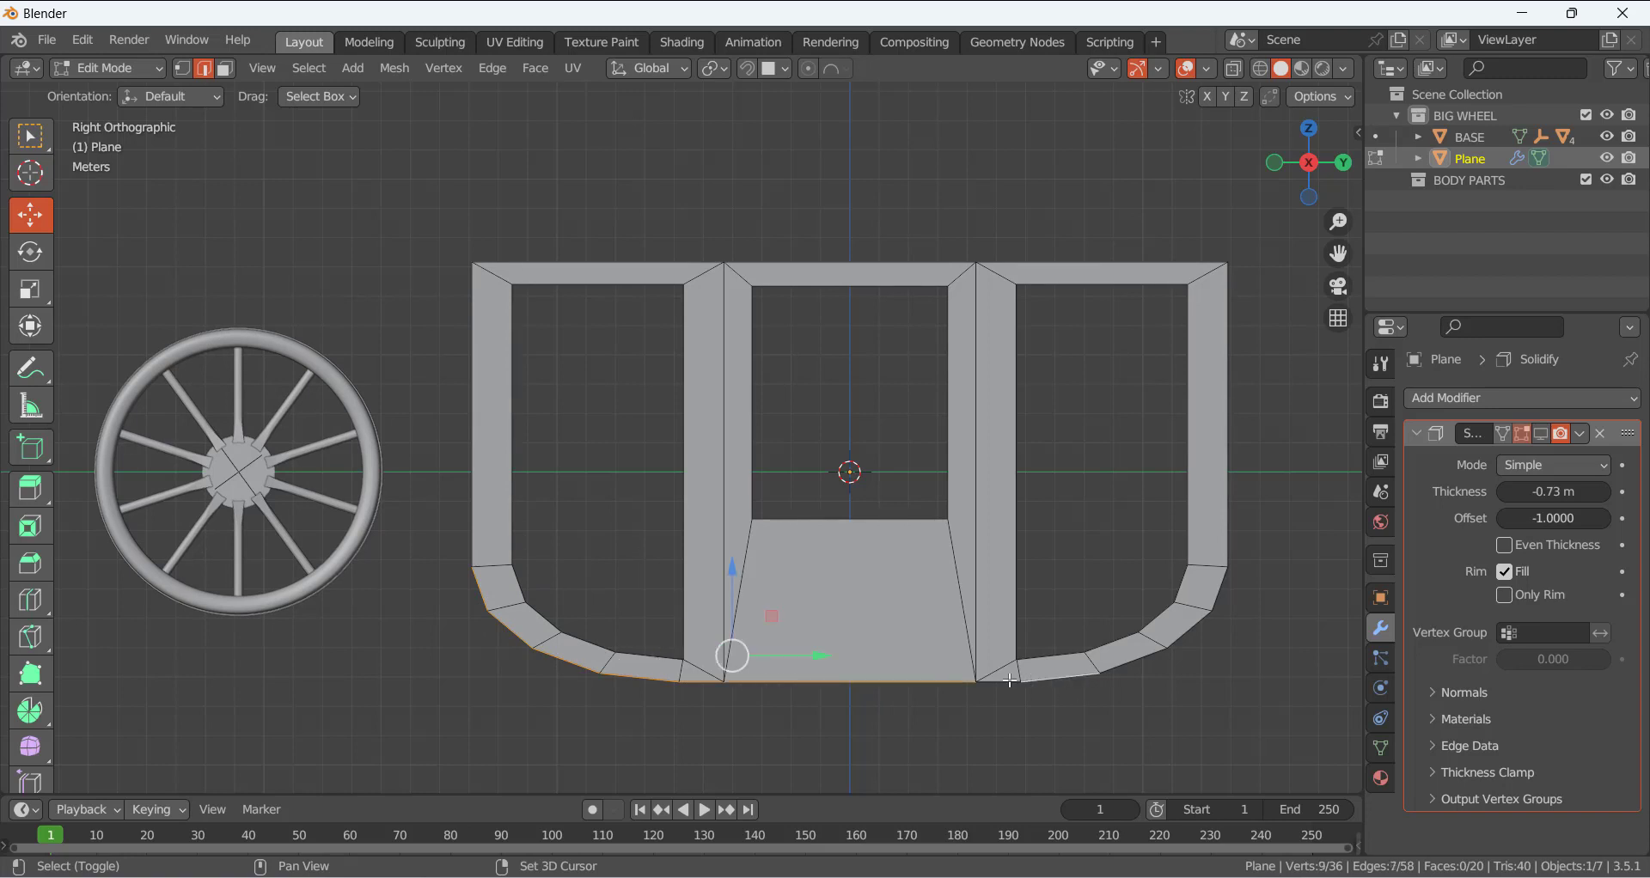
pyautogui.keyDown('shift'); pyautogui.click(1112, 679); pyautogui.keyUp('shift')
pyautogui.keyDown('shift'); pyautogui.click(1193, 634); pyautogui.keyUp('shift')
pyautogui.keyDown('shift'); pyautogui.click(1222, 589); pyautogui.keyUp('shift')
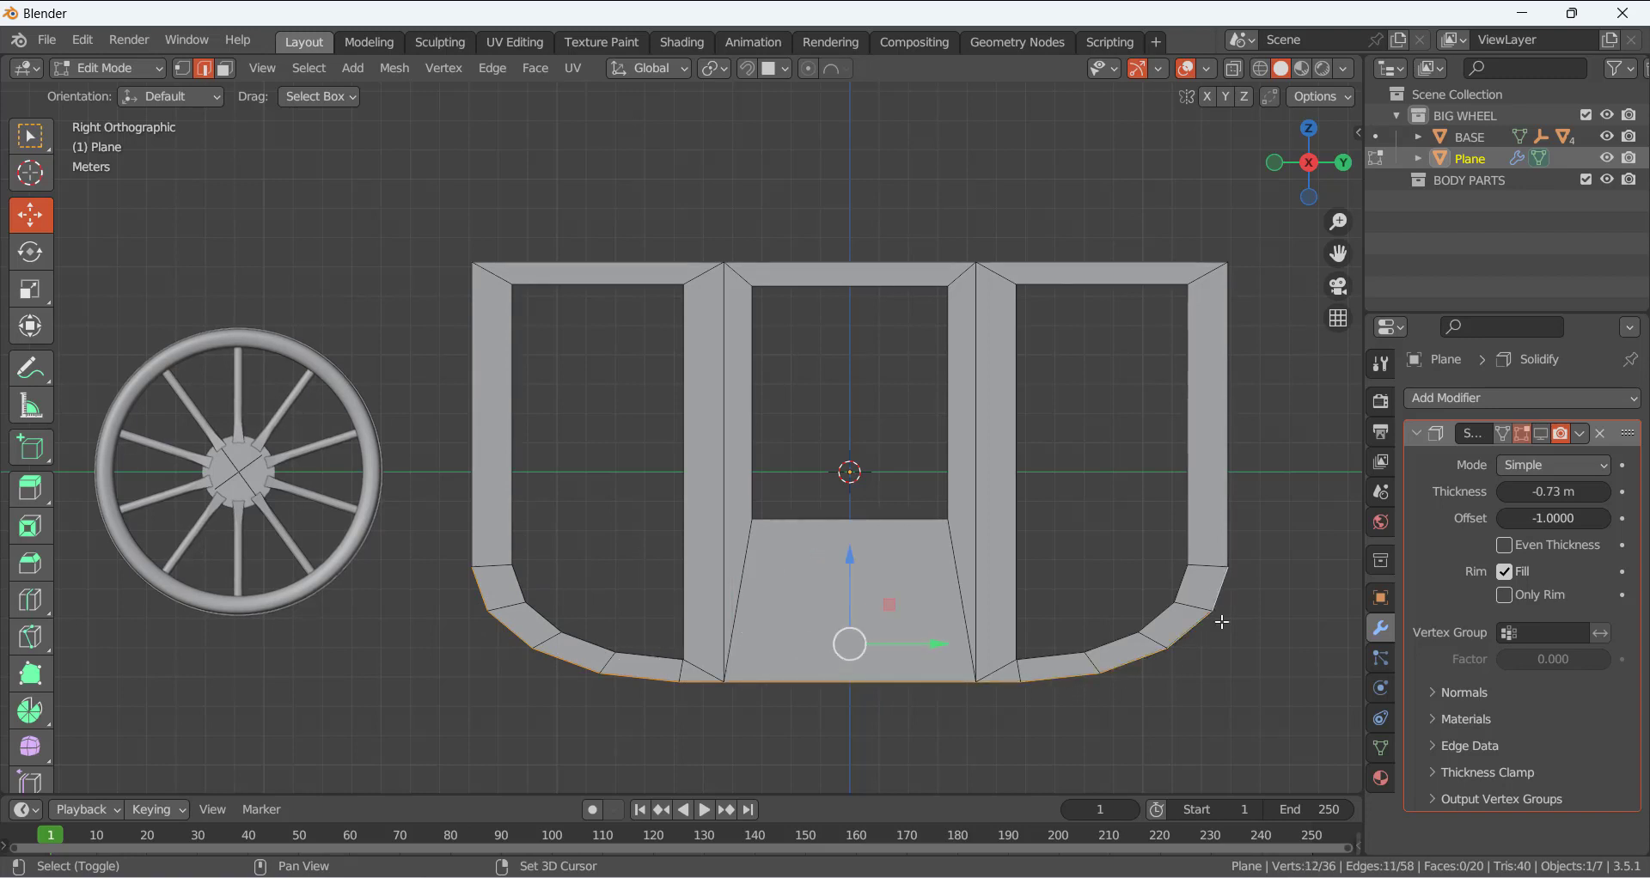
pyautogui.scroll(-3, 898, 600)
pyautogui.press('e')
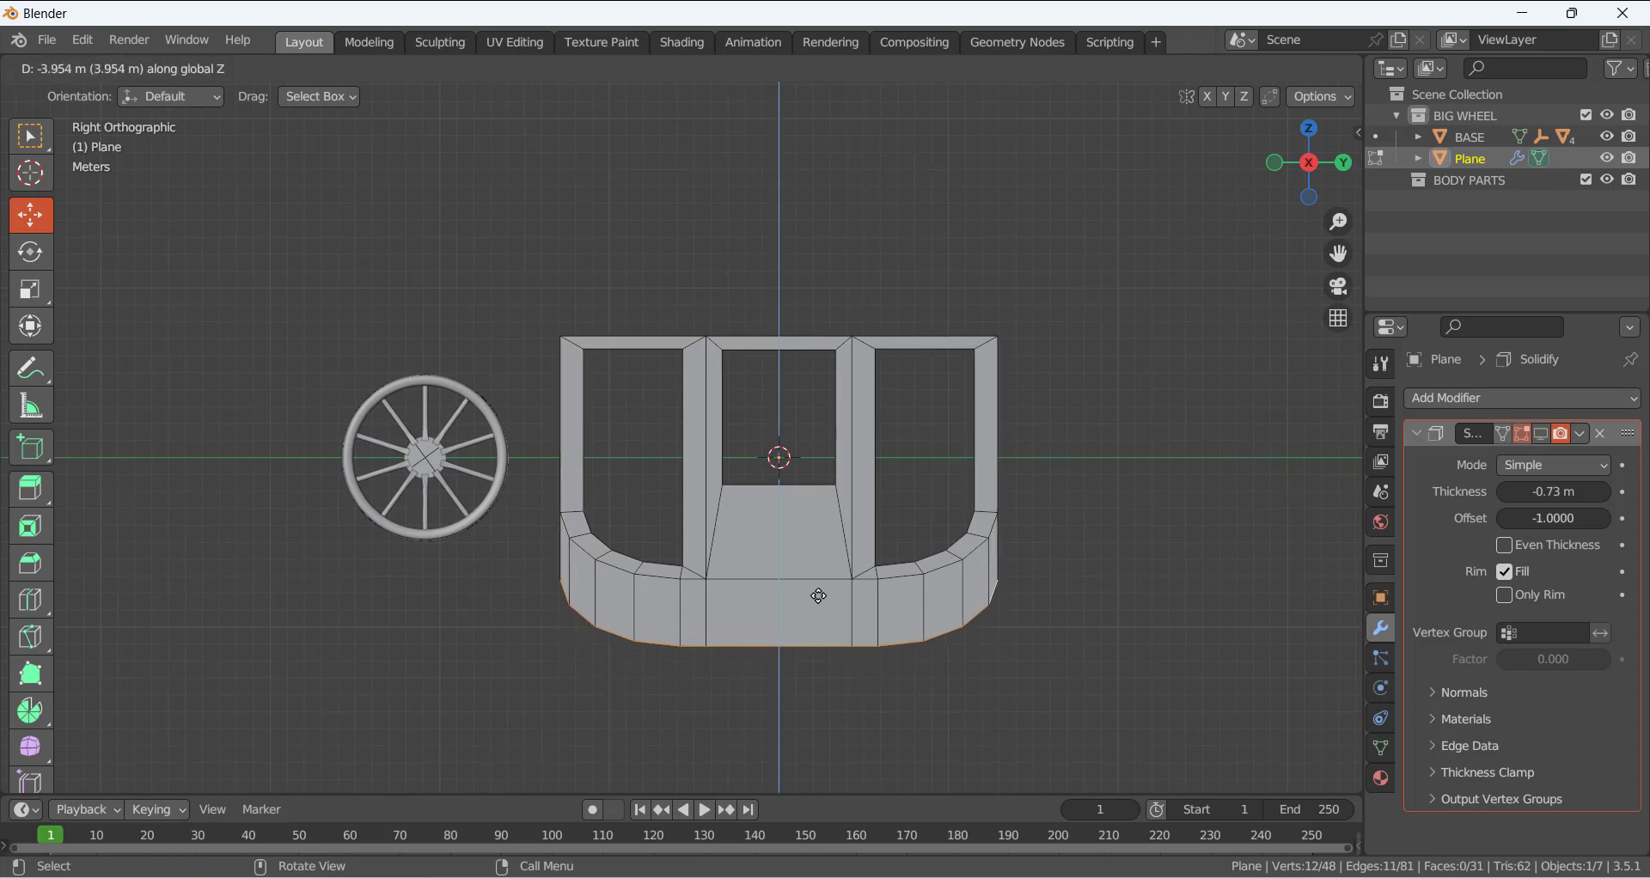
pyautogui.click(817, 635)
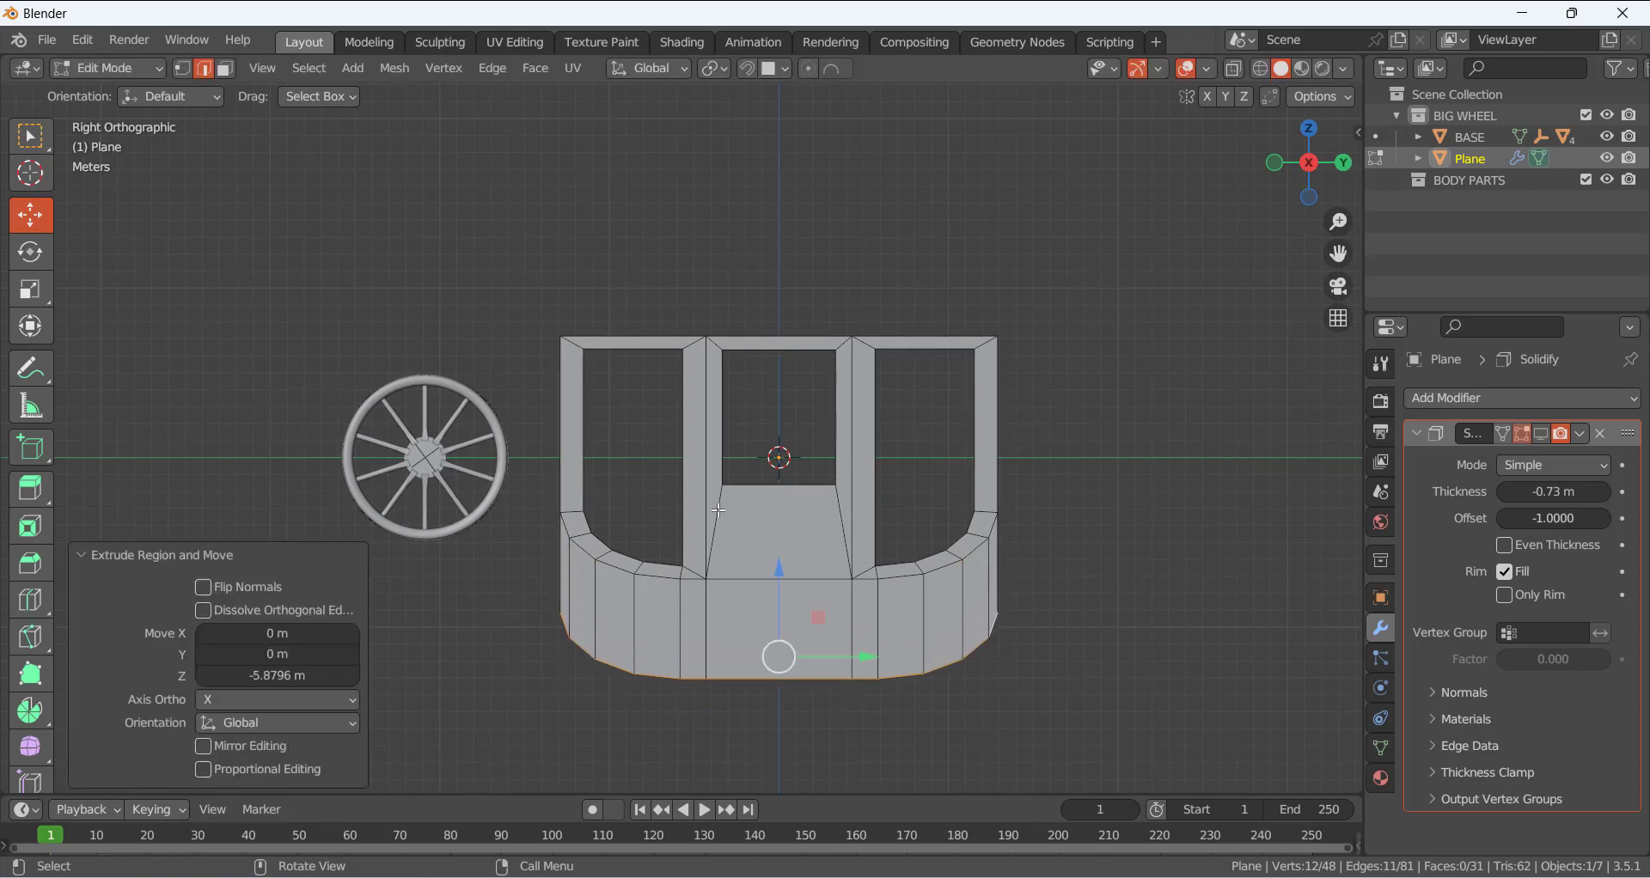
# - Show the Solidify result again and inspect the extended panel next to the wheel from several sides
pyautogui.moveTo(717, 510); pyautogui.dragTo(627, 490, button='middle')
pyautogui.click(1541, 433)
pyautogui.click(1002, 527)
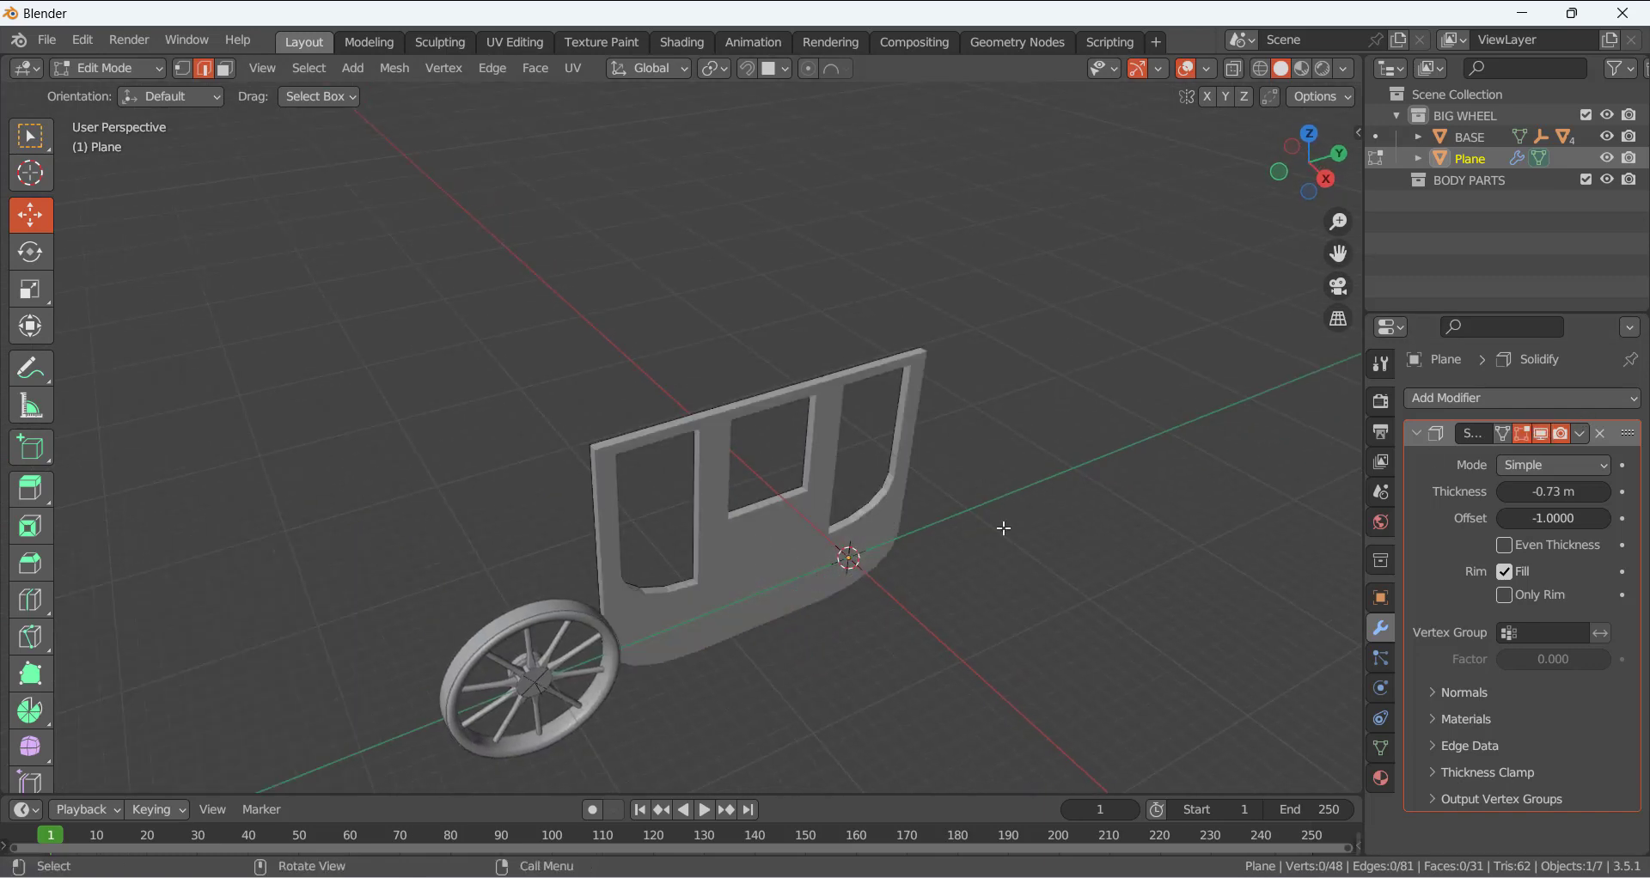
pyautogui.scroll(3, 767, 580)
pyautogui.press('Tab')
pyautogui.moveTo(768, 587); pyautogui.dragTo(1346, 531, button='middle')
pyautogui.press('Tab')
pyautogui.scroll(-1, 994, 521)
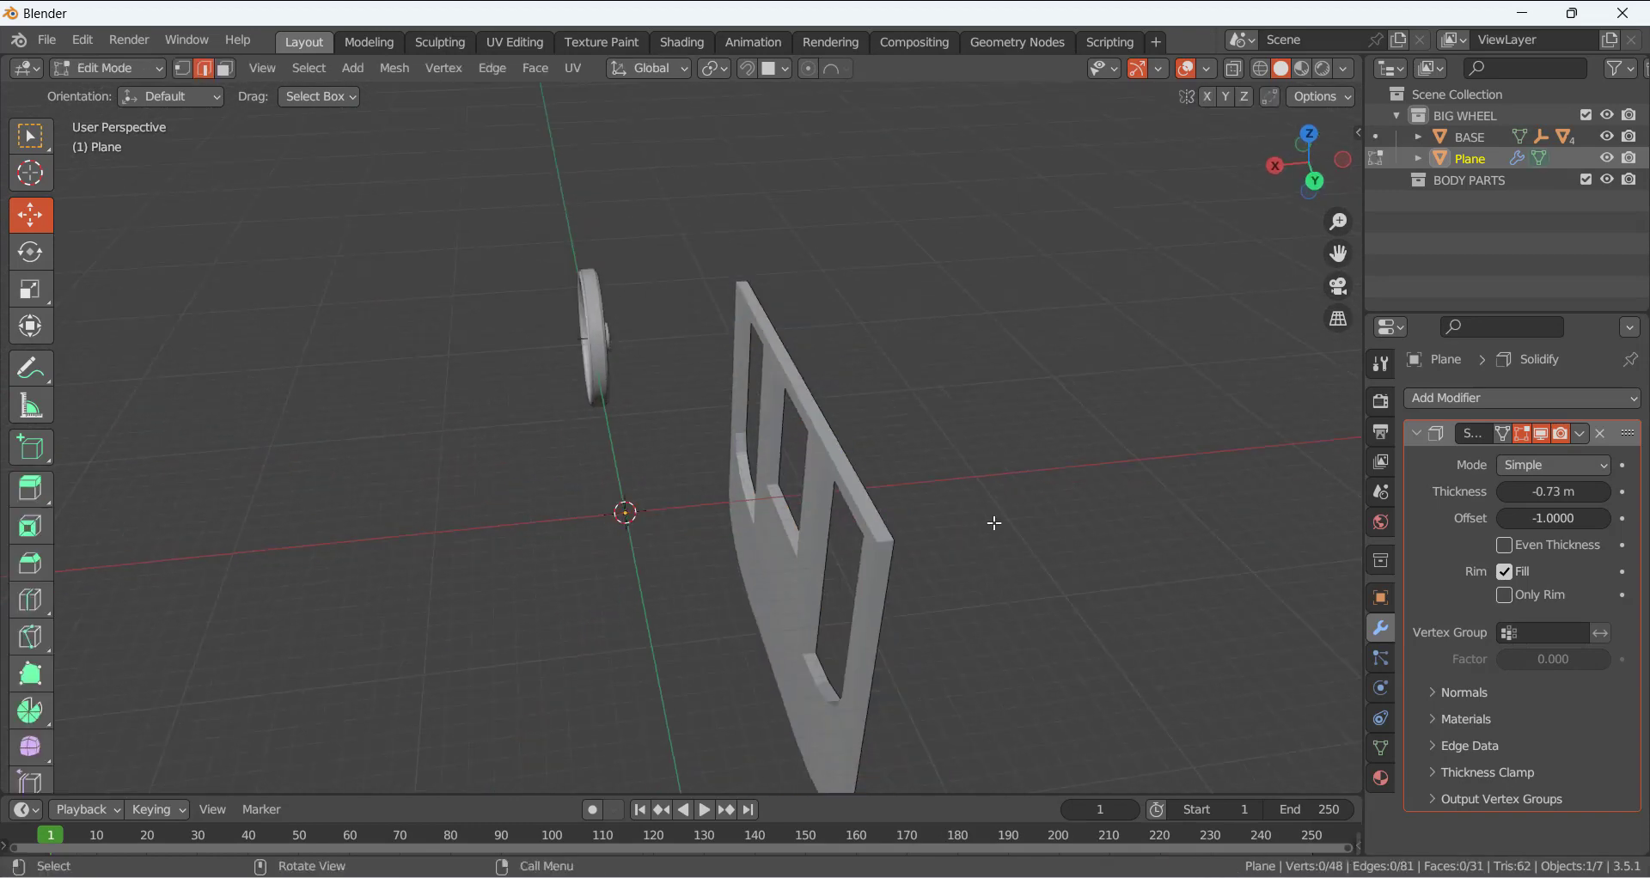
# - Hide the Solidify result and select the vertices around the panel's whole outer boundary
pyautogui.click(1541, 433)
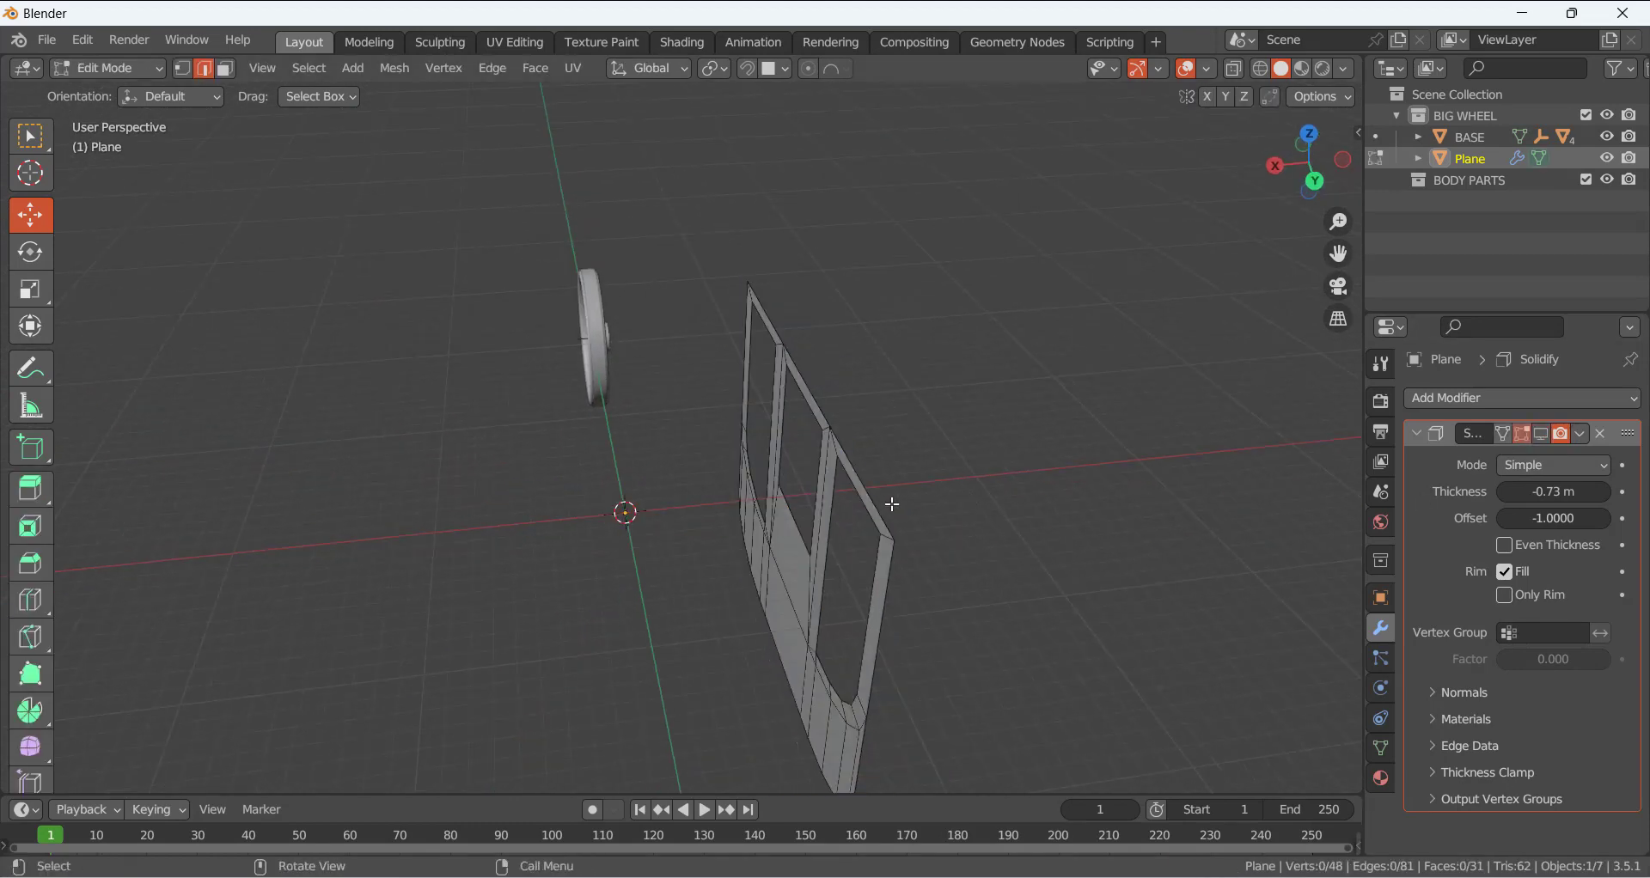
pyautogui.press('1')
pyautogui.keyDown('alt'); pyautogui.click(867, 484); pyautogui.keyUp('alt')
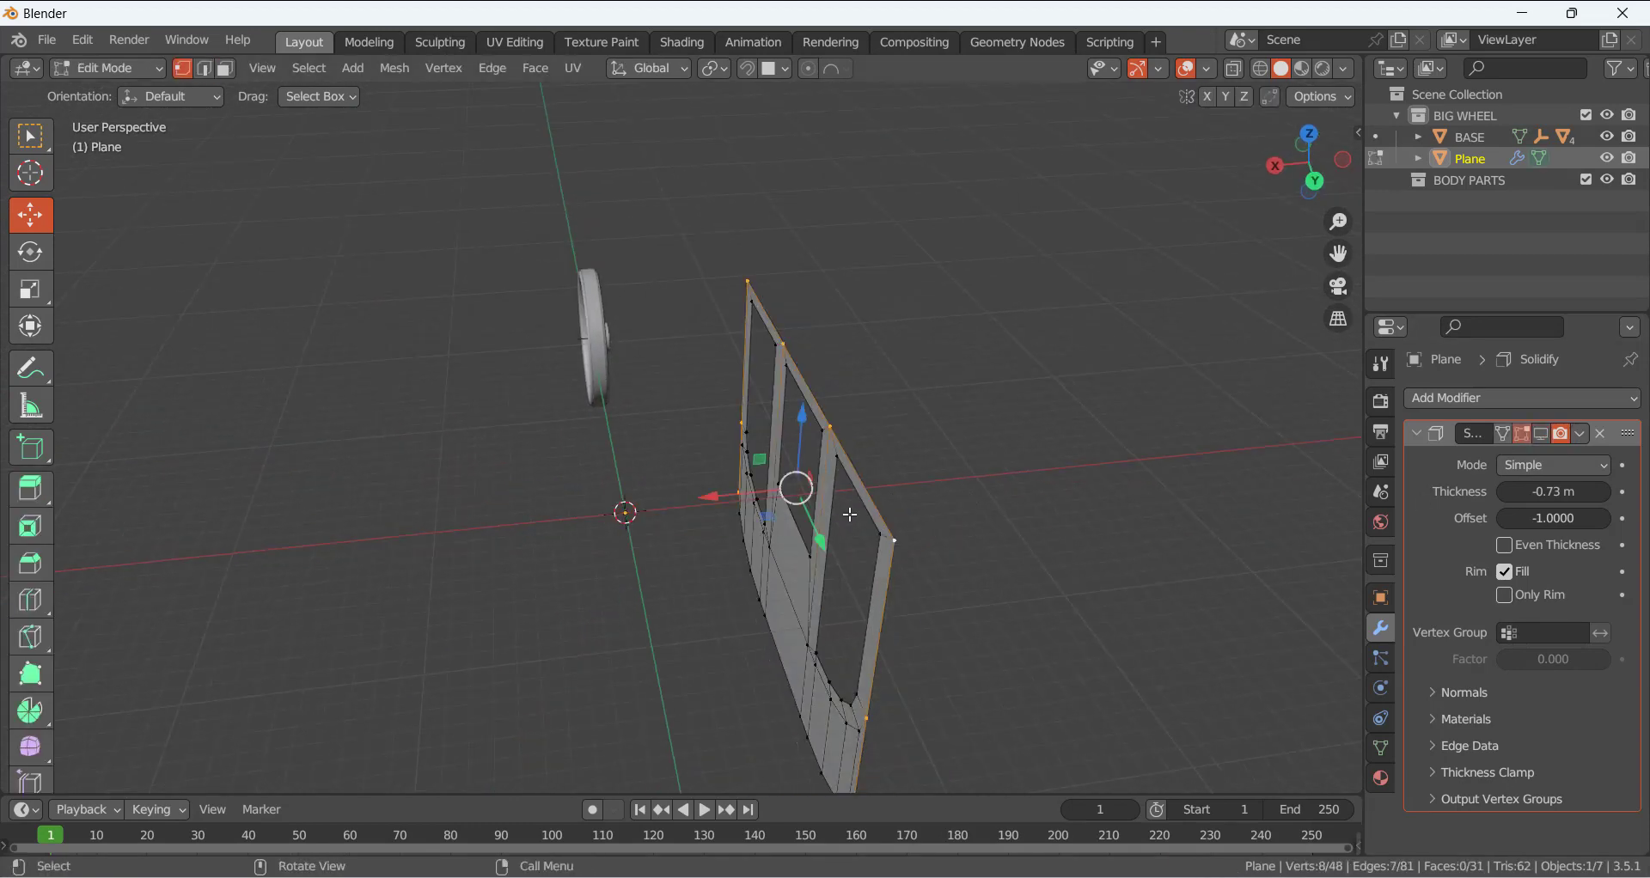
pyautogui.moveTo(859, 495); pyautogui.dragTo(1017, 475, button='middle')
pyautogui.keyDown('alt'); pyautogui.keyDown('shift'); pyautogui.click(1030, 718); pyautogui.keyUp('shift'); pyautogui.keyUp('alt')
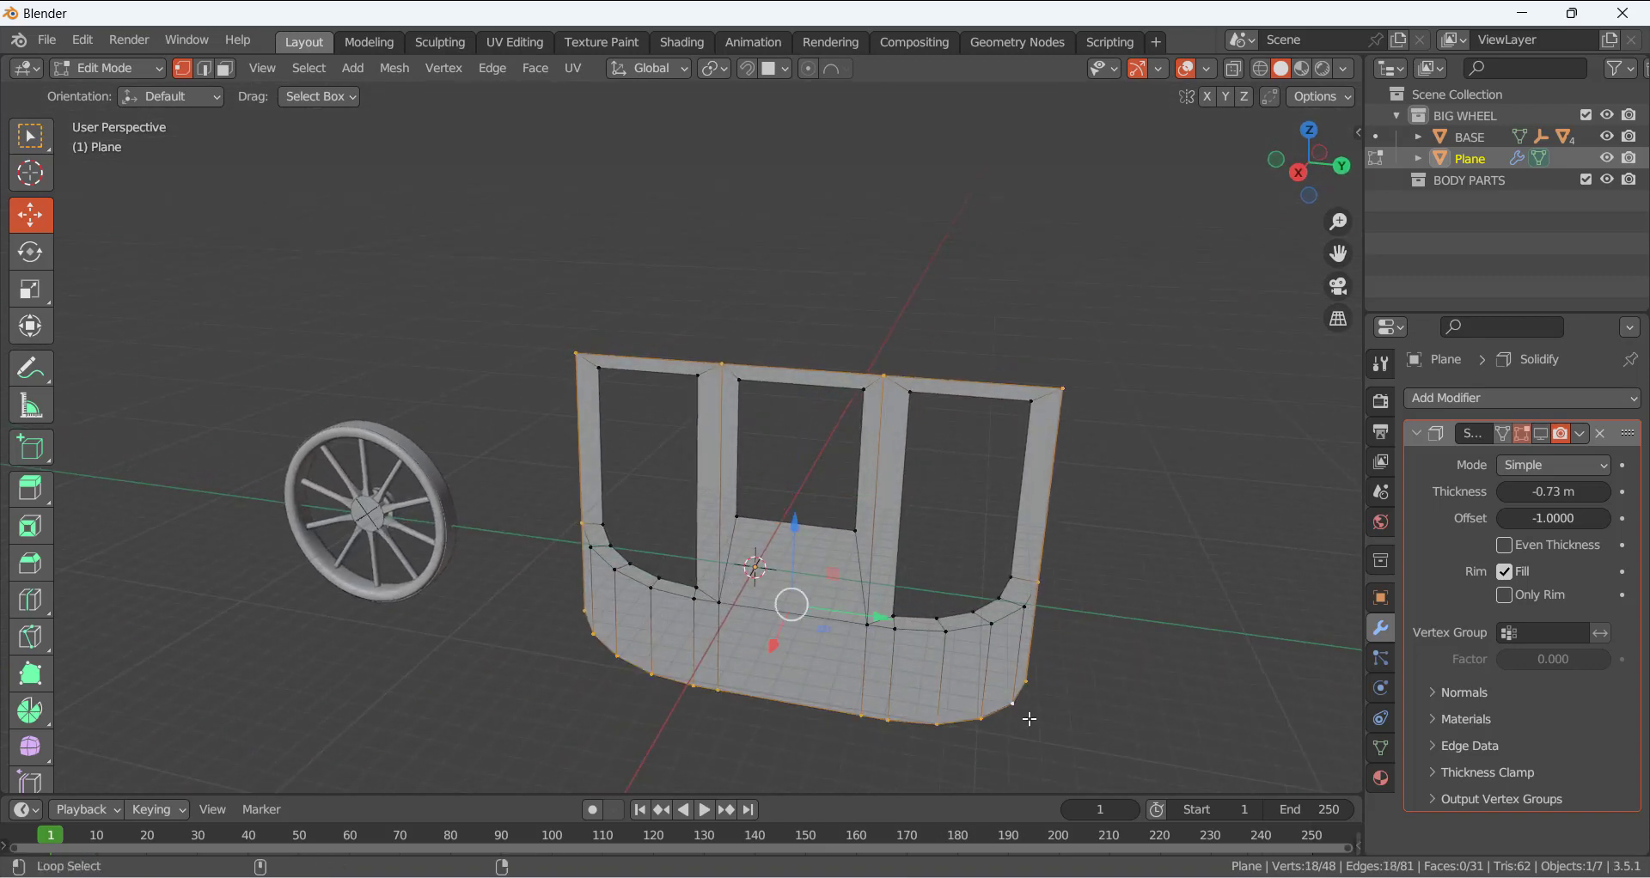
pyautogui.moveTo(577, 494); pyautogui.dragTo(895, 424, button='middle')
# - Add a Mirror modifier to the side panel and set its mirror axis to Y only
pyautogui.click(1415, 434)
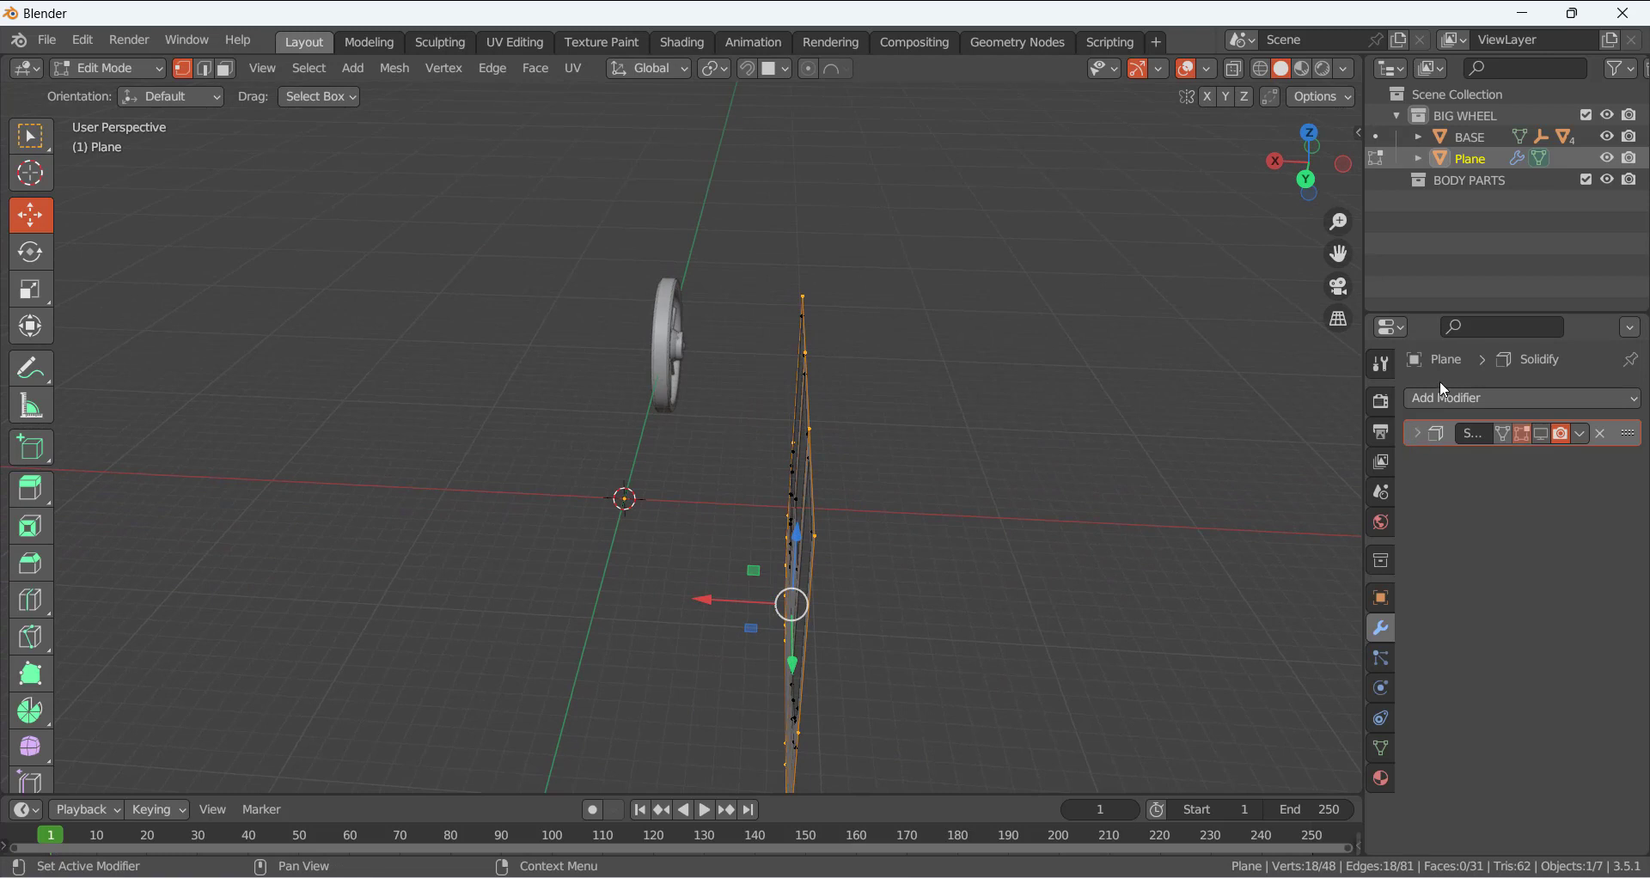
pyautogui.click(1444, 398)
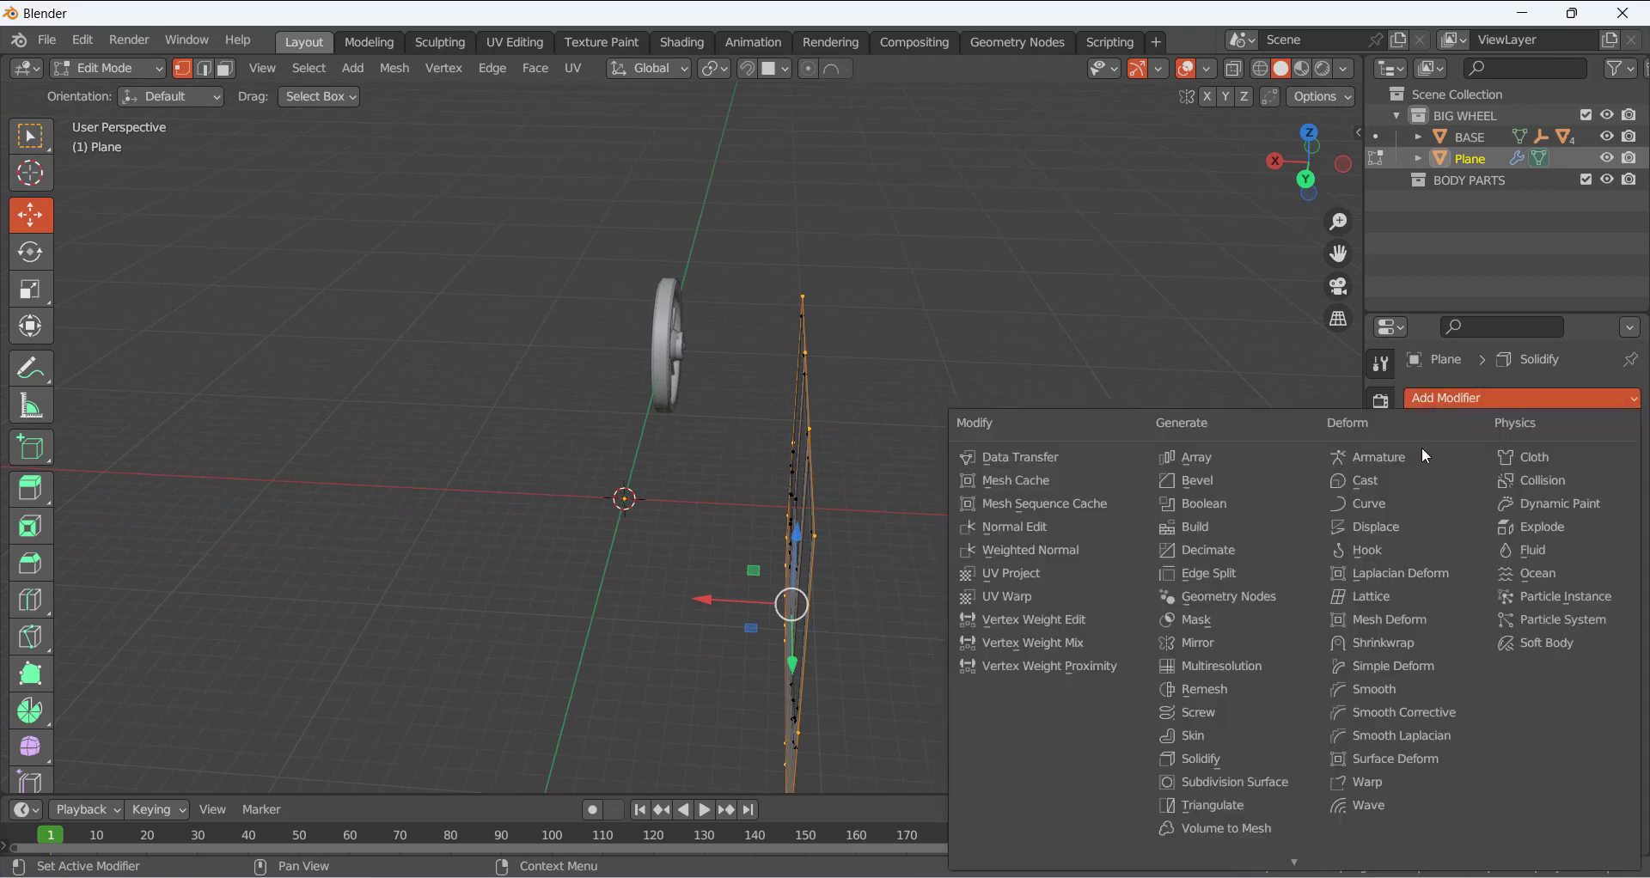
pyautogui.click(1208, 639)
pyautogui.moveTo(800, 566); pyautogui.dragTo(718, 535, button='middle')
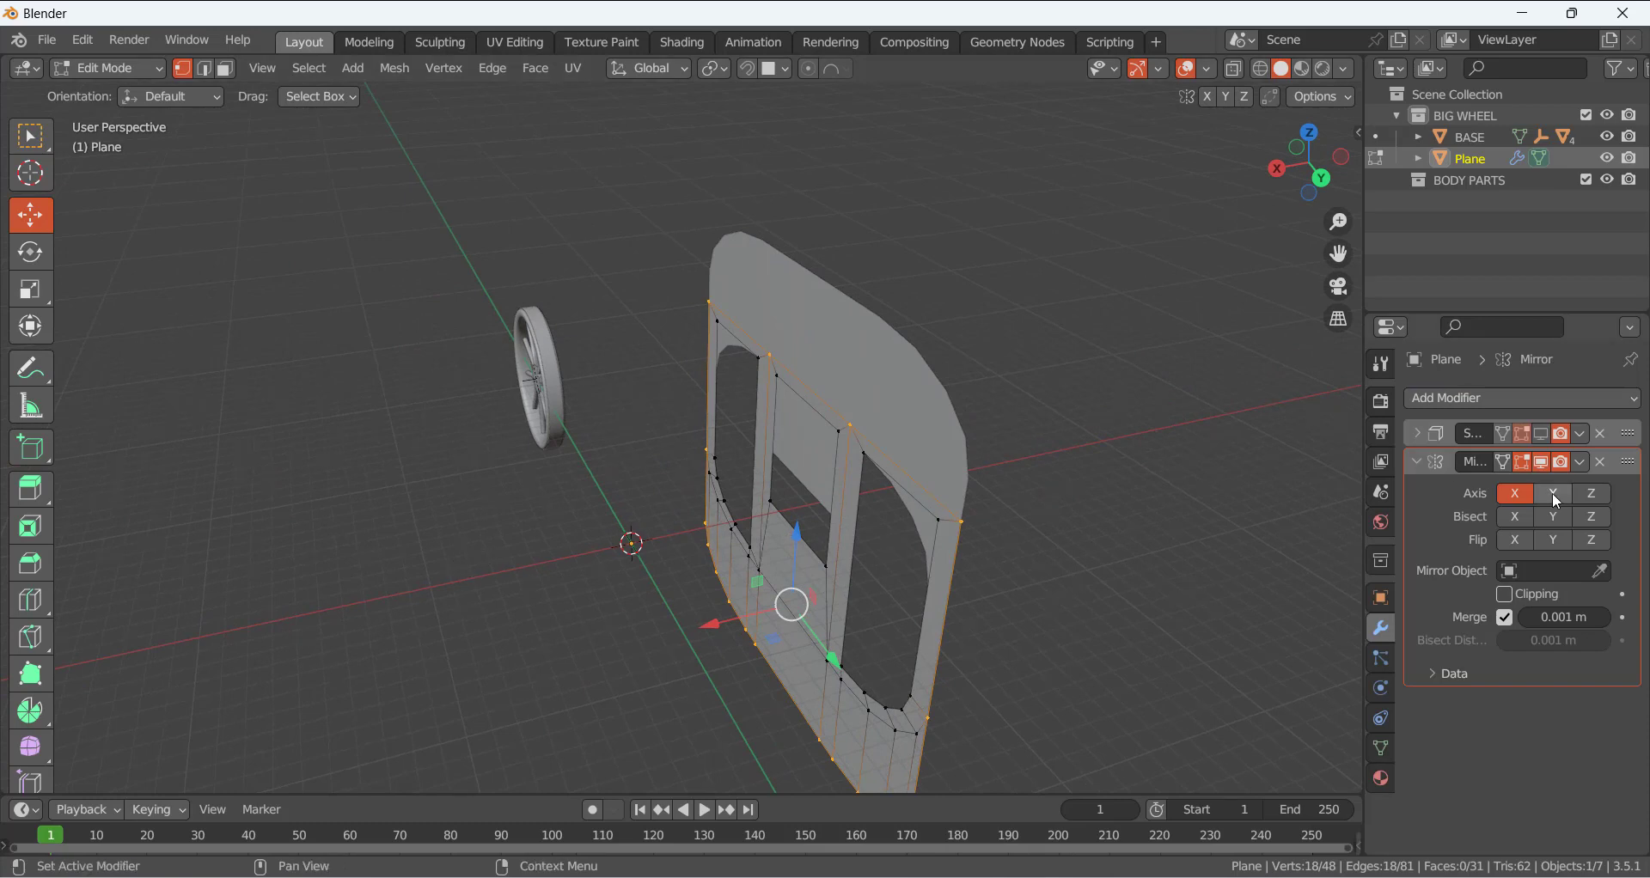
pyautogui.click(1515, 494)
# - Apply all transforms to the panel and enable both X and Y as mirror axes
pyautogui.moveTo(825, 585); pyautogui.dragTo(816, 578, button='middle')
pyautogui.press('Tab')
pyautogui.hotkey('ctrl', 'a')
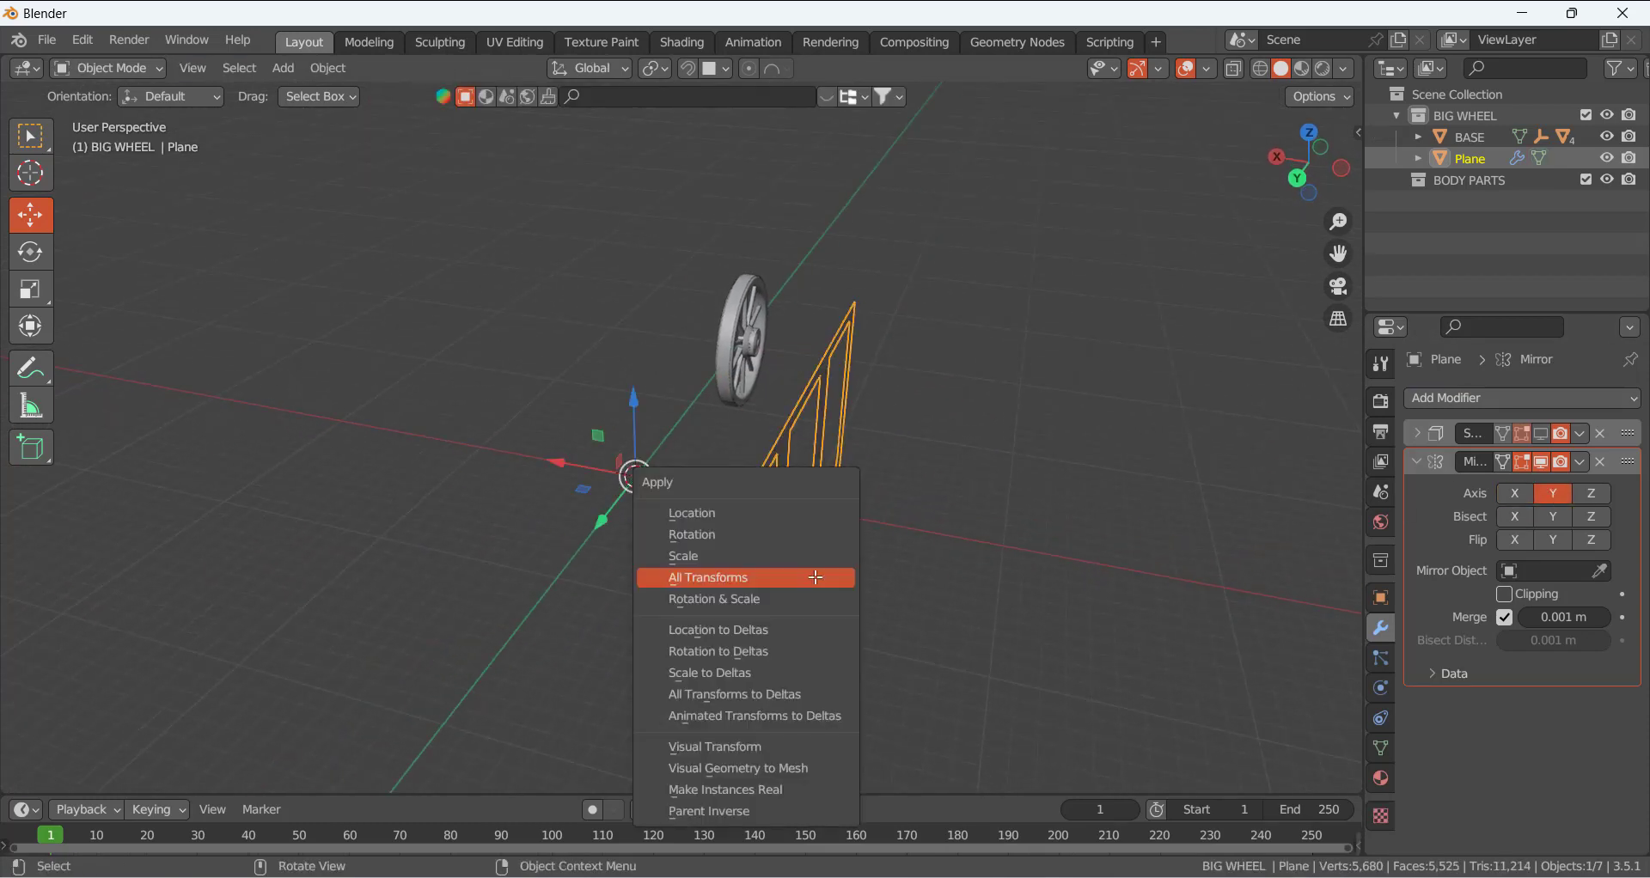
pyautogui.click(824, 575)
pyautogui.press('Tab')
pyautogui.moveTo(825, 569); pyautogui.dragTo(887, 567, button='middle')
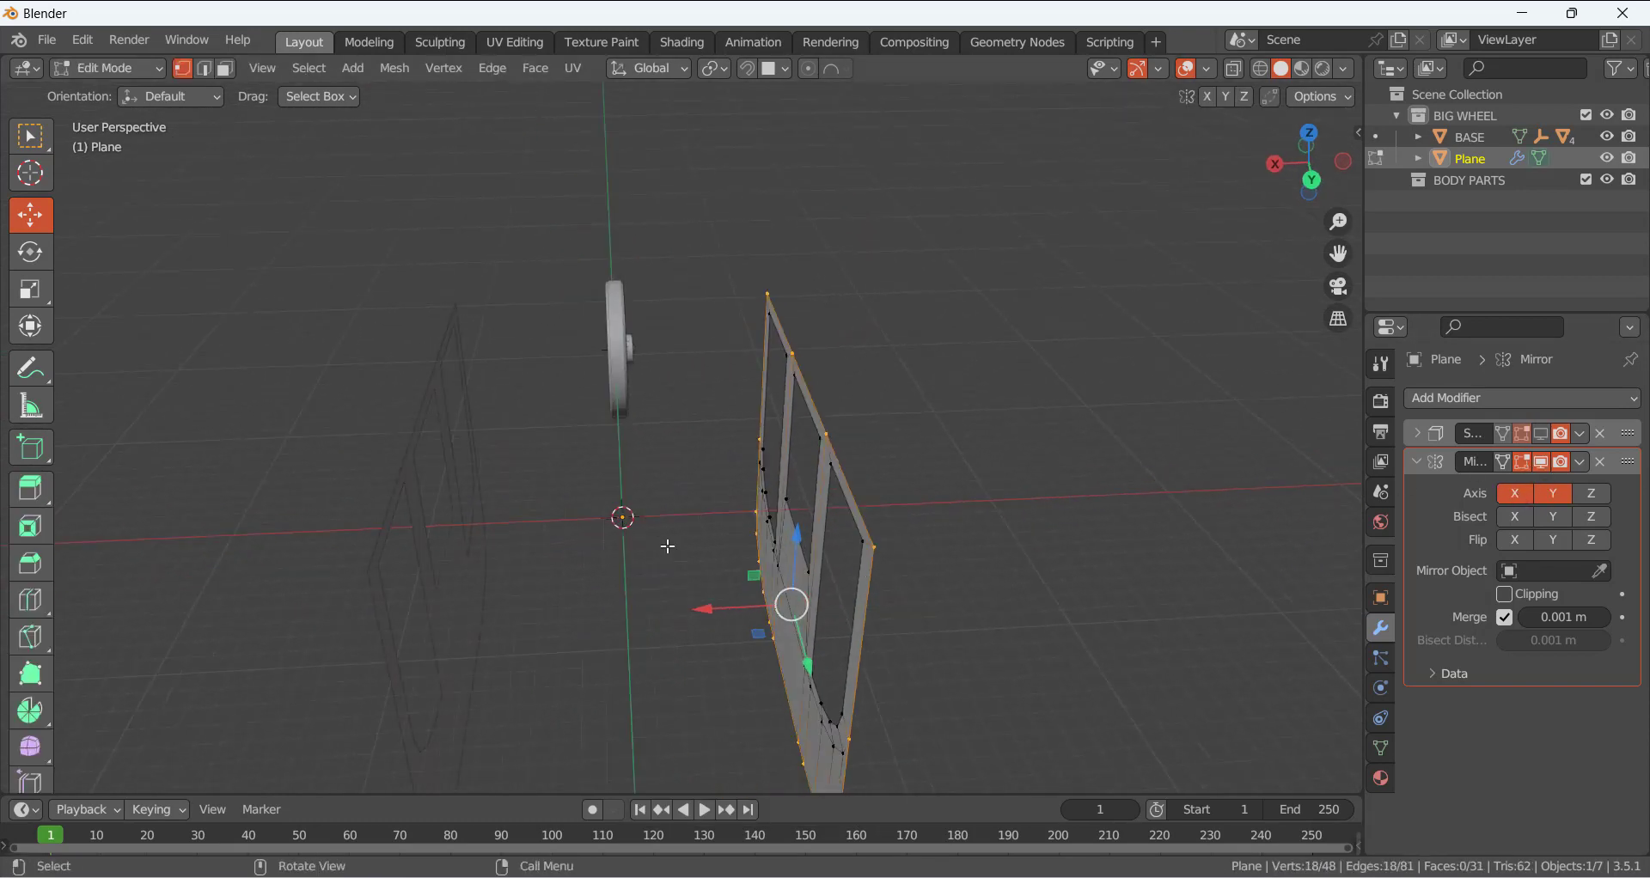
# - Enable the Mirror modifier's on-cage display so the mirrored panel shows its edit mesh
pyautogui.moveTo(671, 546); pyautogui.dragTo(590, 509, button='middle')
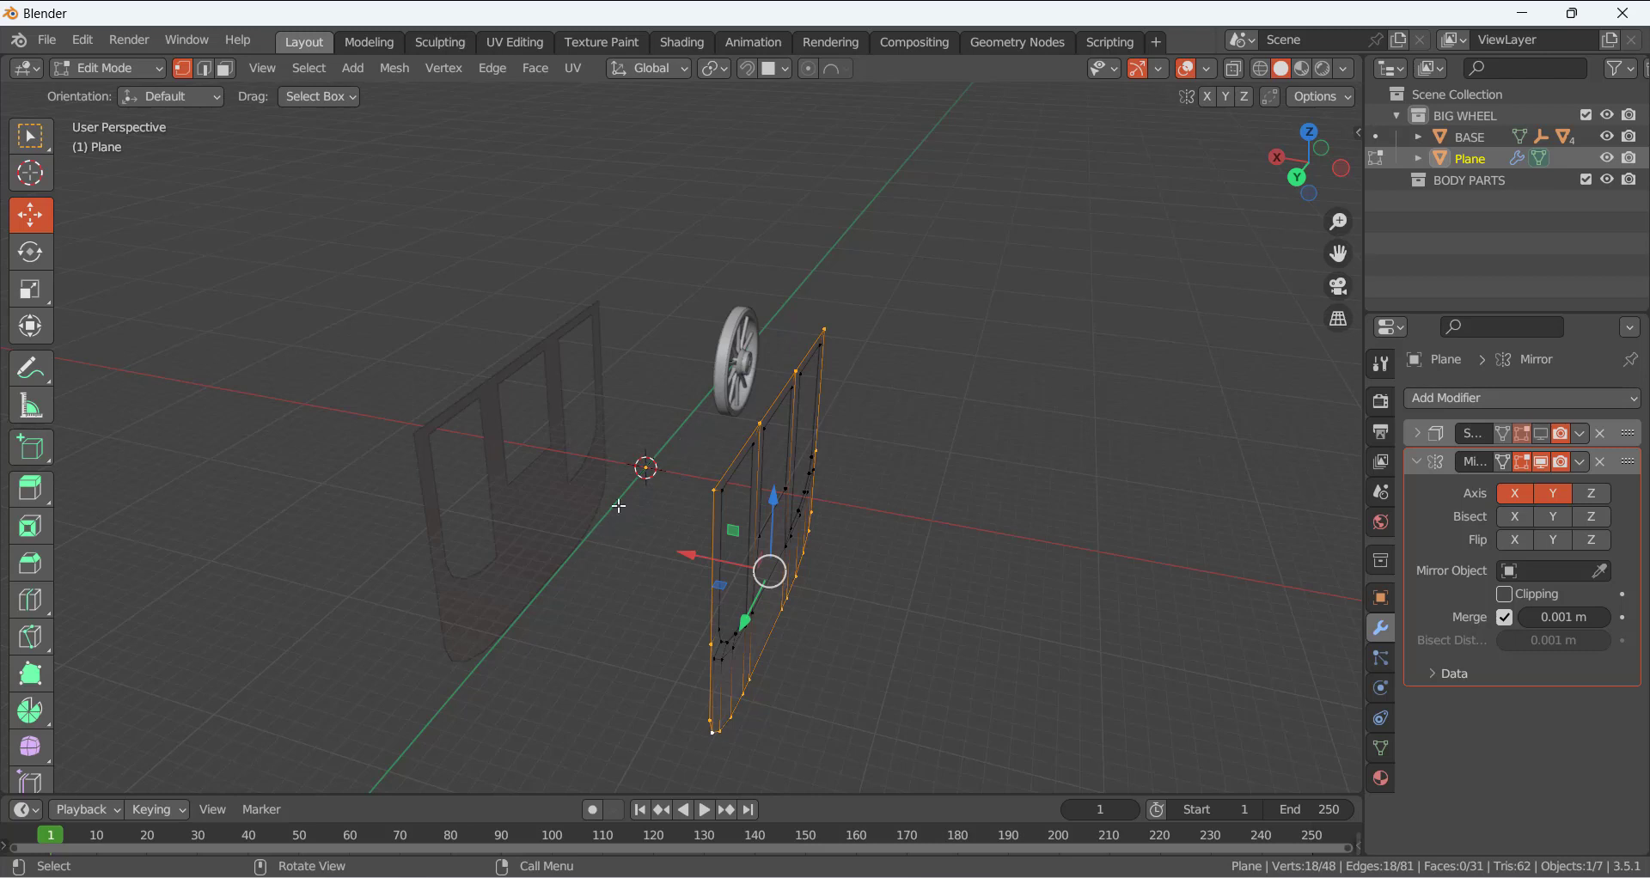
pyautogui.moveTo(498, 432); pyautogui.dragTo(550, 464, button='middle')
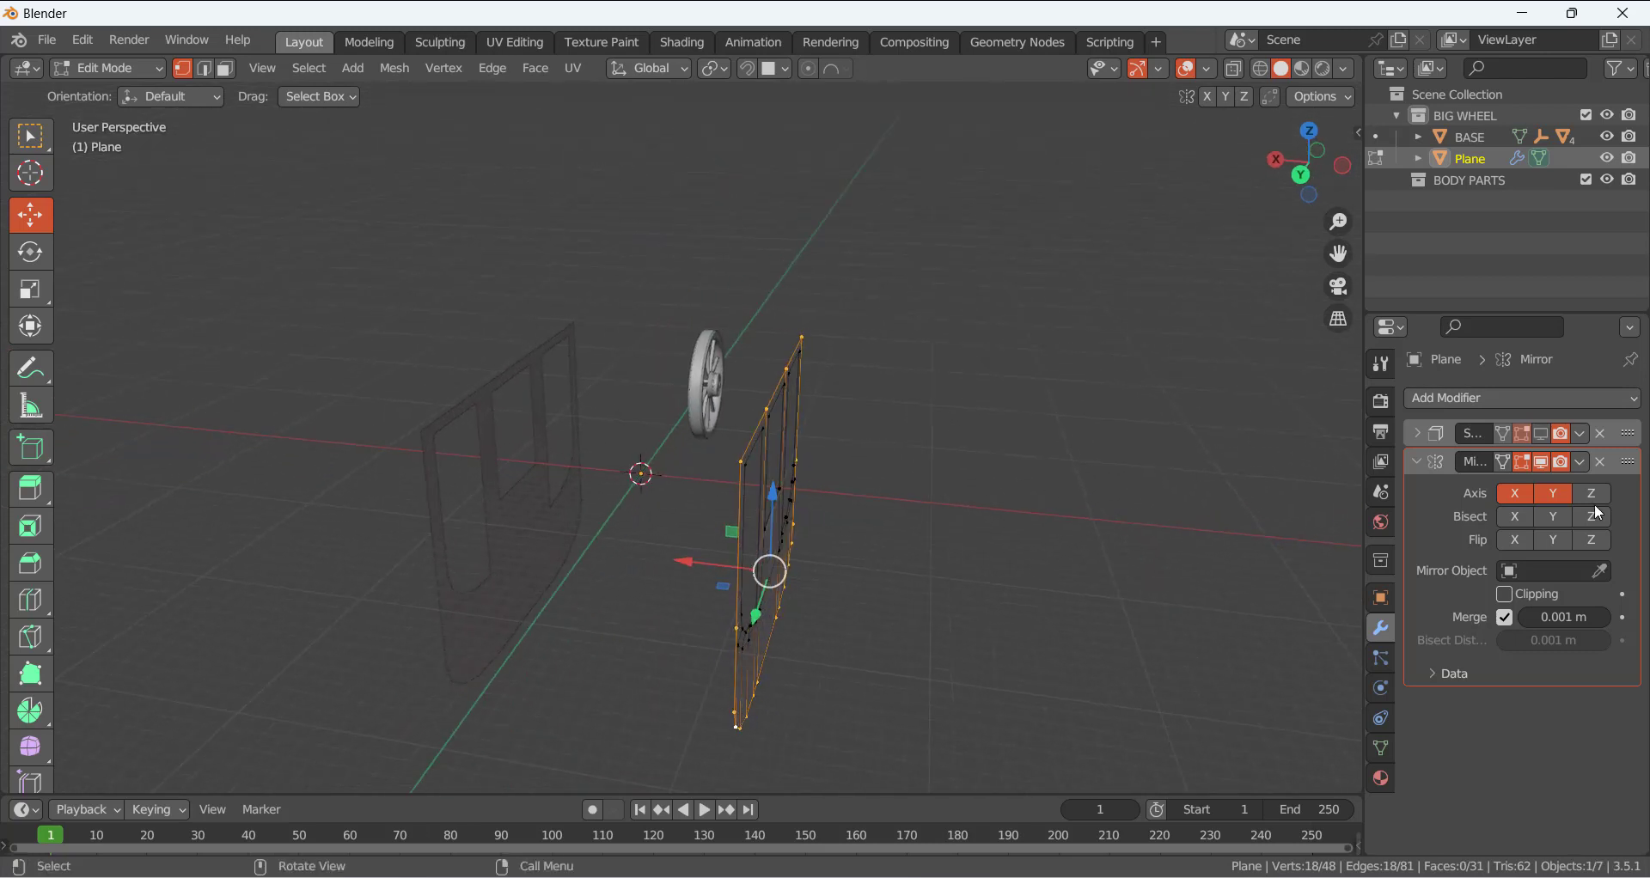
pyautogui.doubleClick(1475, 463)
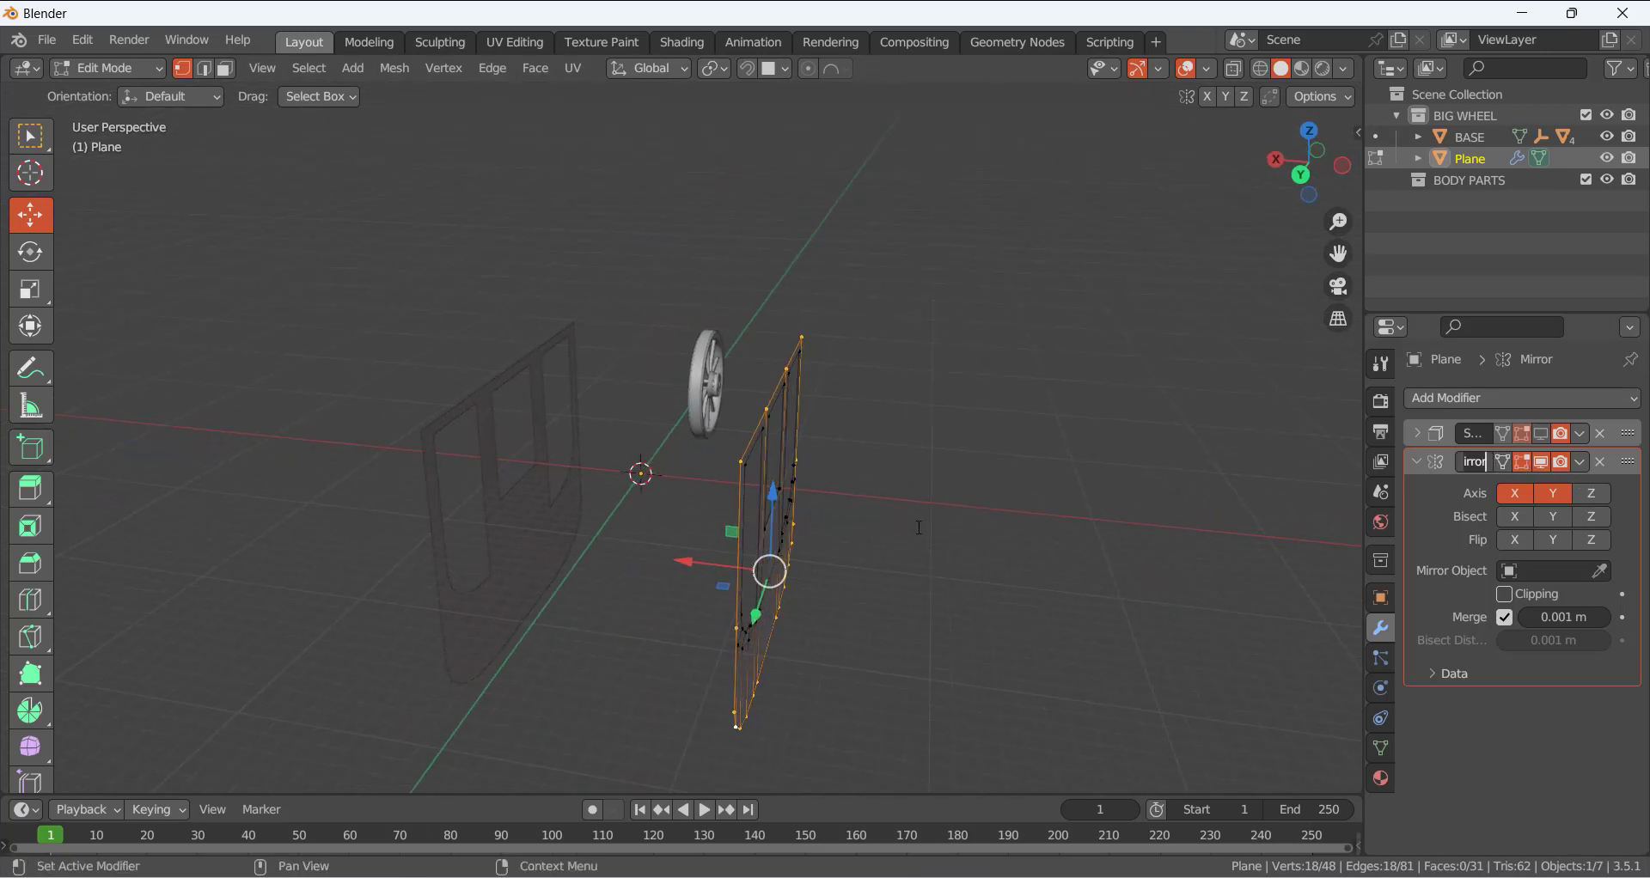
pyautogui.click(1503, 469)
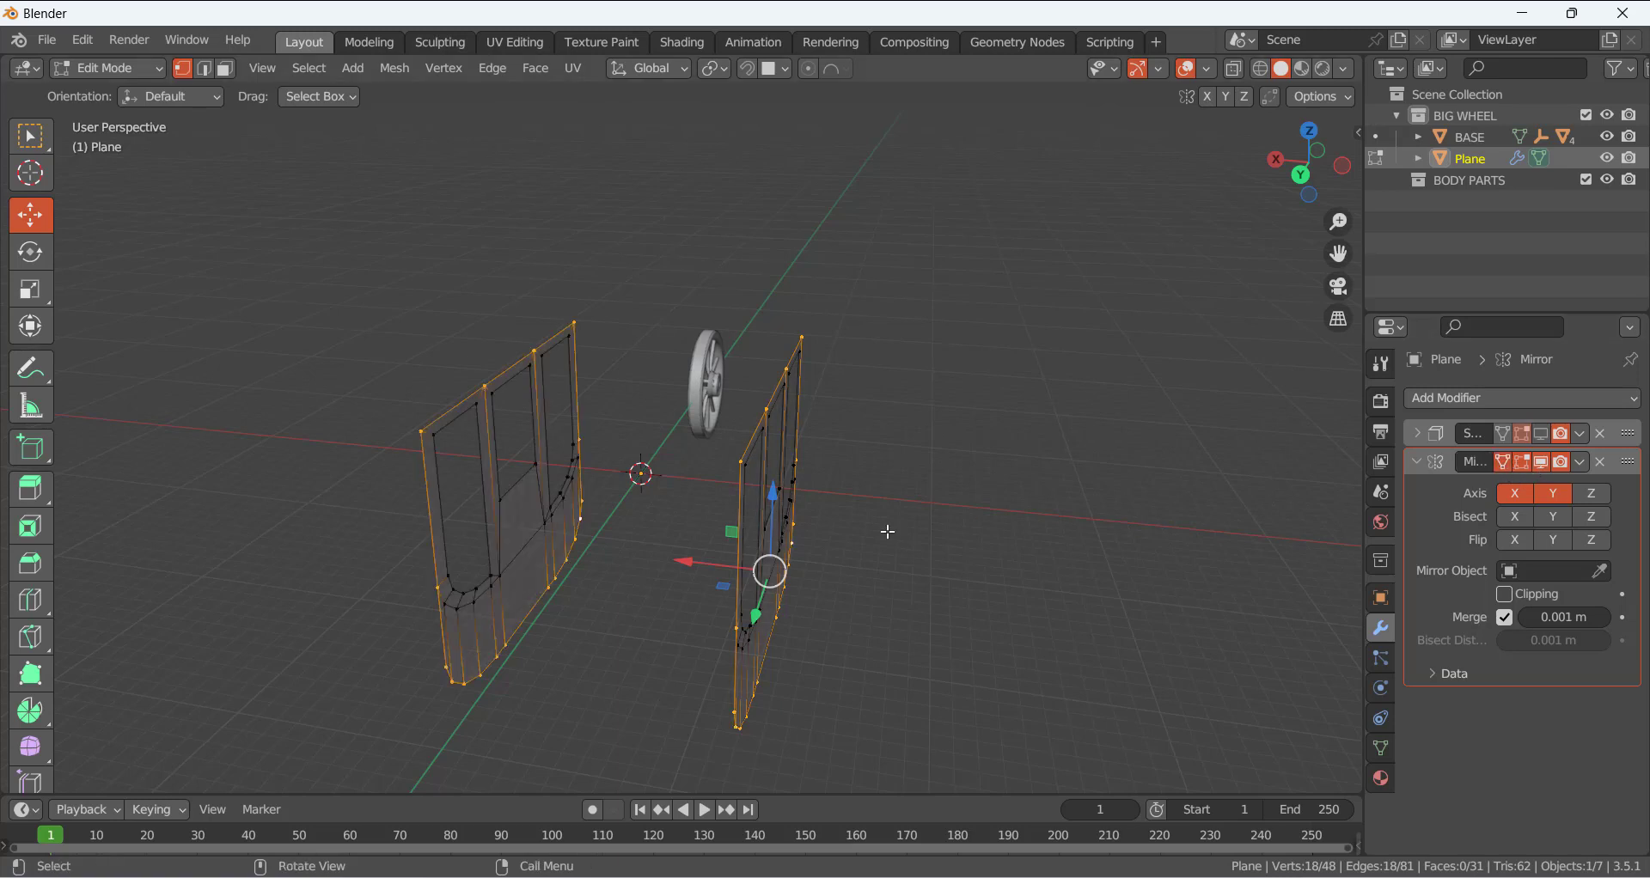
# - Enable clipping on the panel's Mirror modifier
pyautogui.moveTo(885, 527); pyautogui.dragTo(950, 473, button='middle')
pyautogui.click(1505, 594)
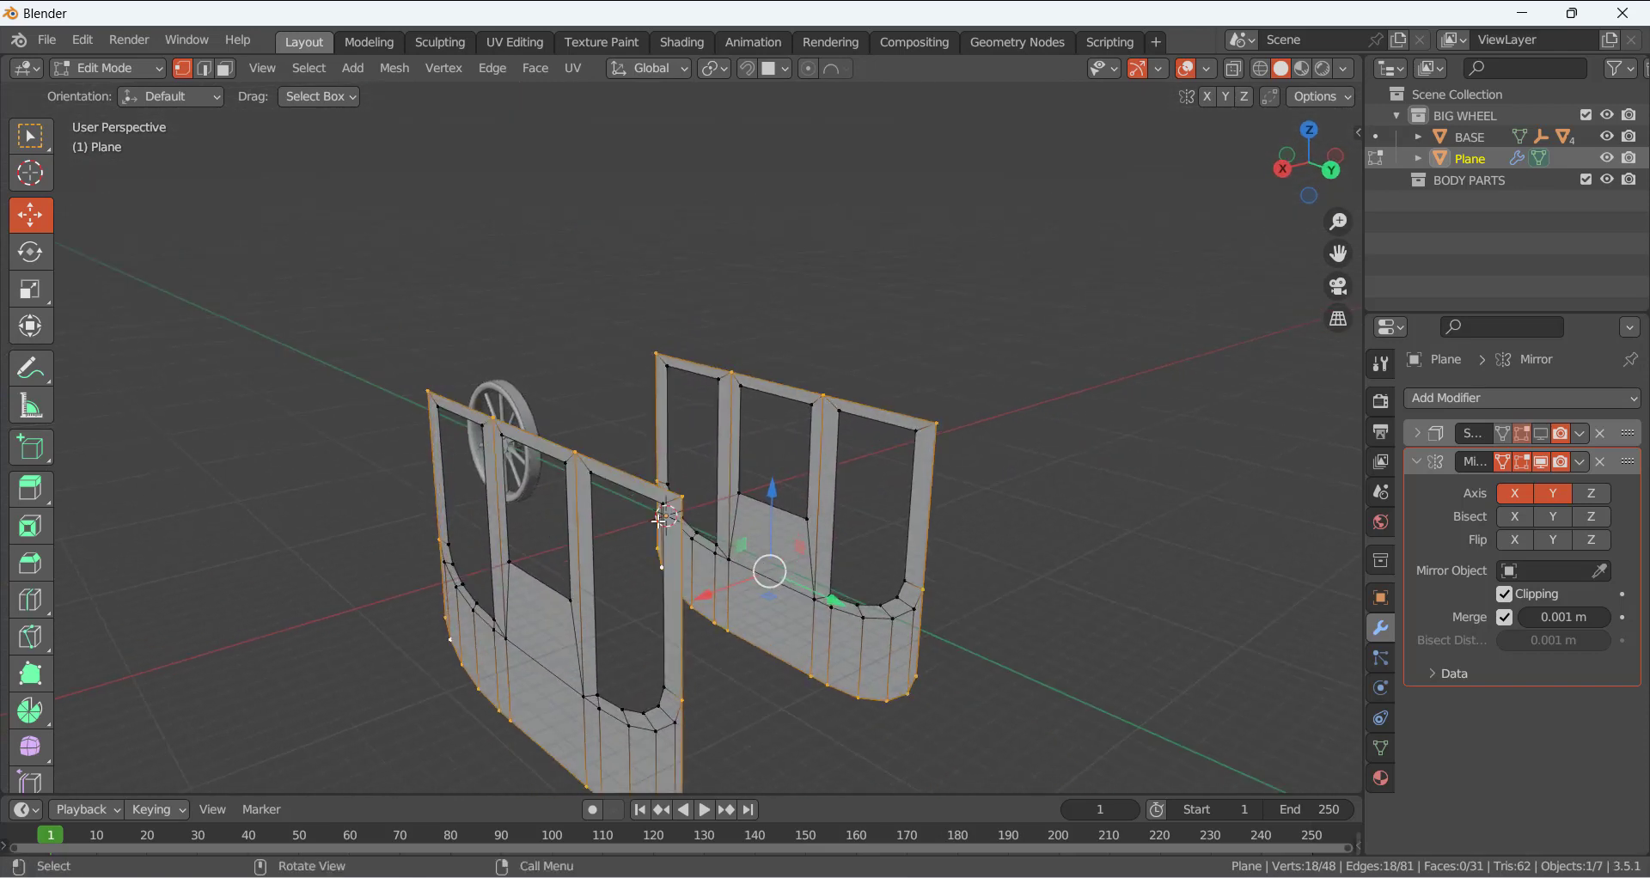
pyautogui.moveTo(716, 391); pyautogui.dragTo(667, 381, button='middle')
pyautogui.moveTo(798, 543); pyautogui.dragTo(1112, 664, button='middle')
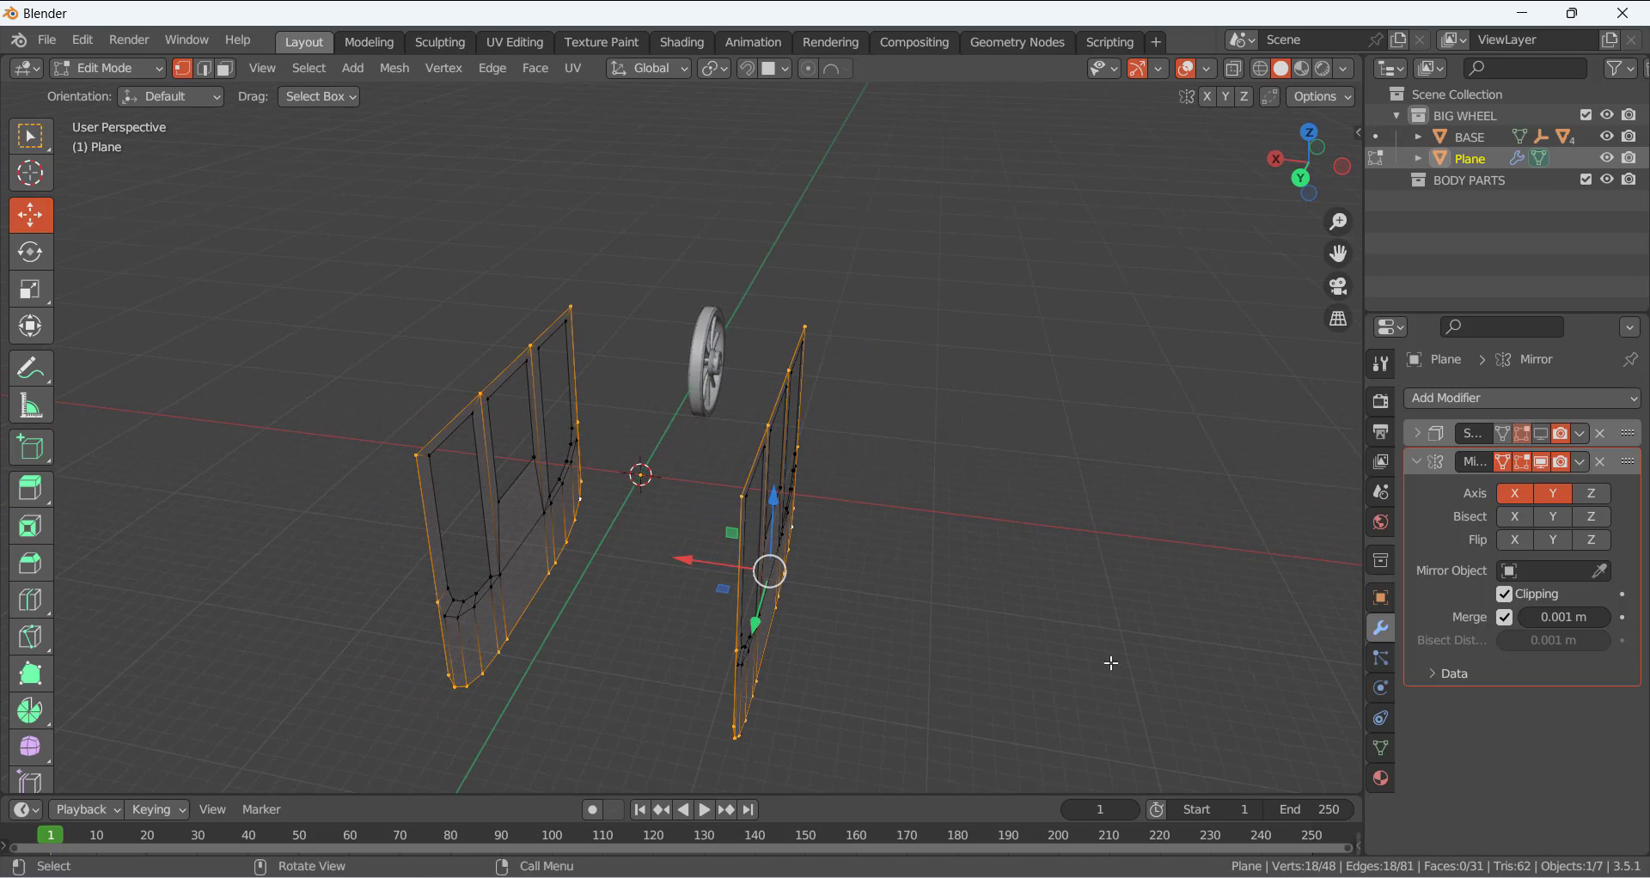
# - Extrude the selected outer boundary along X until both mirrored halves meet at the centre, and leave mesh editing
pyautogui.press('e')
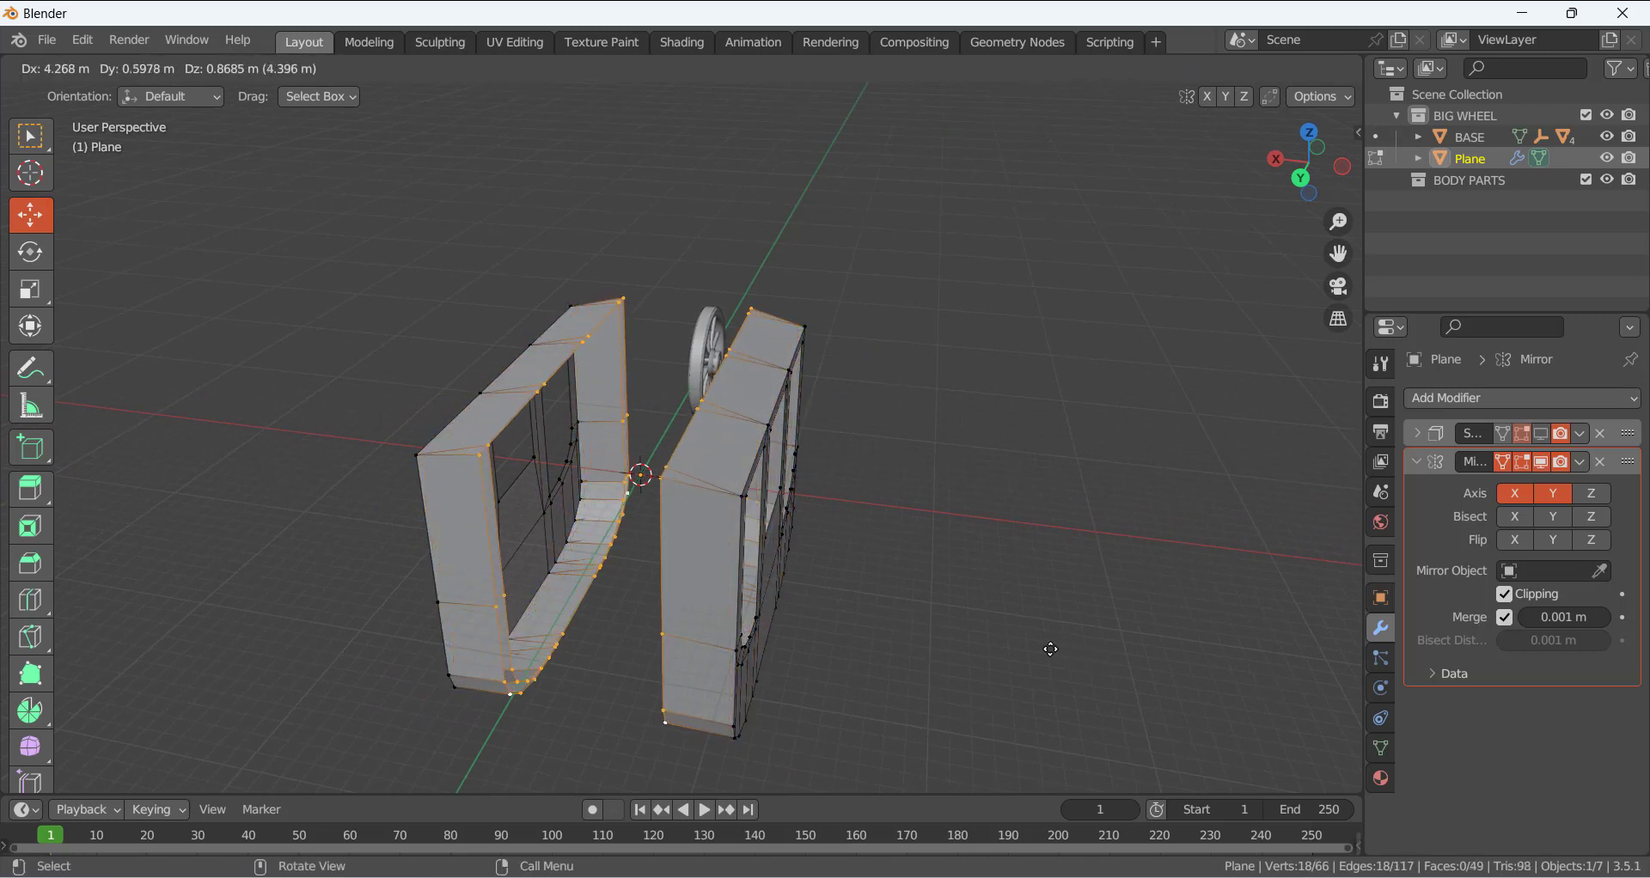
pyautogui.press('x')
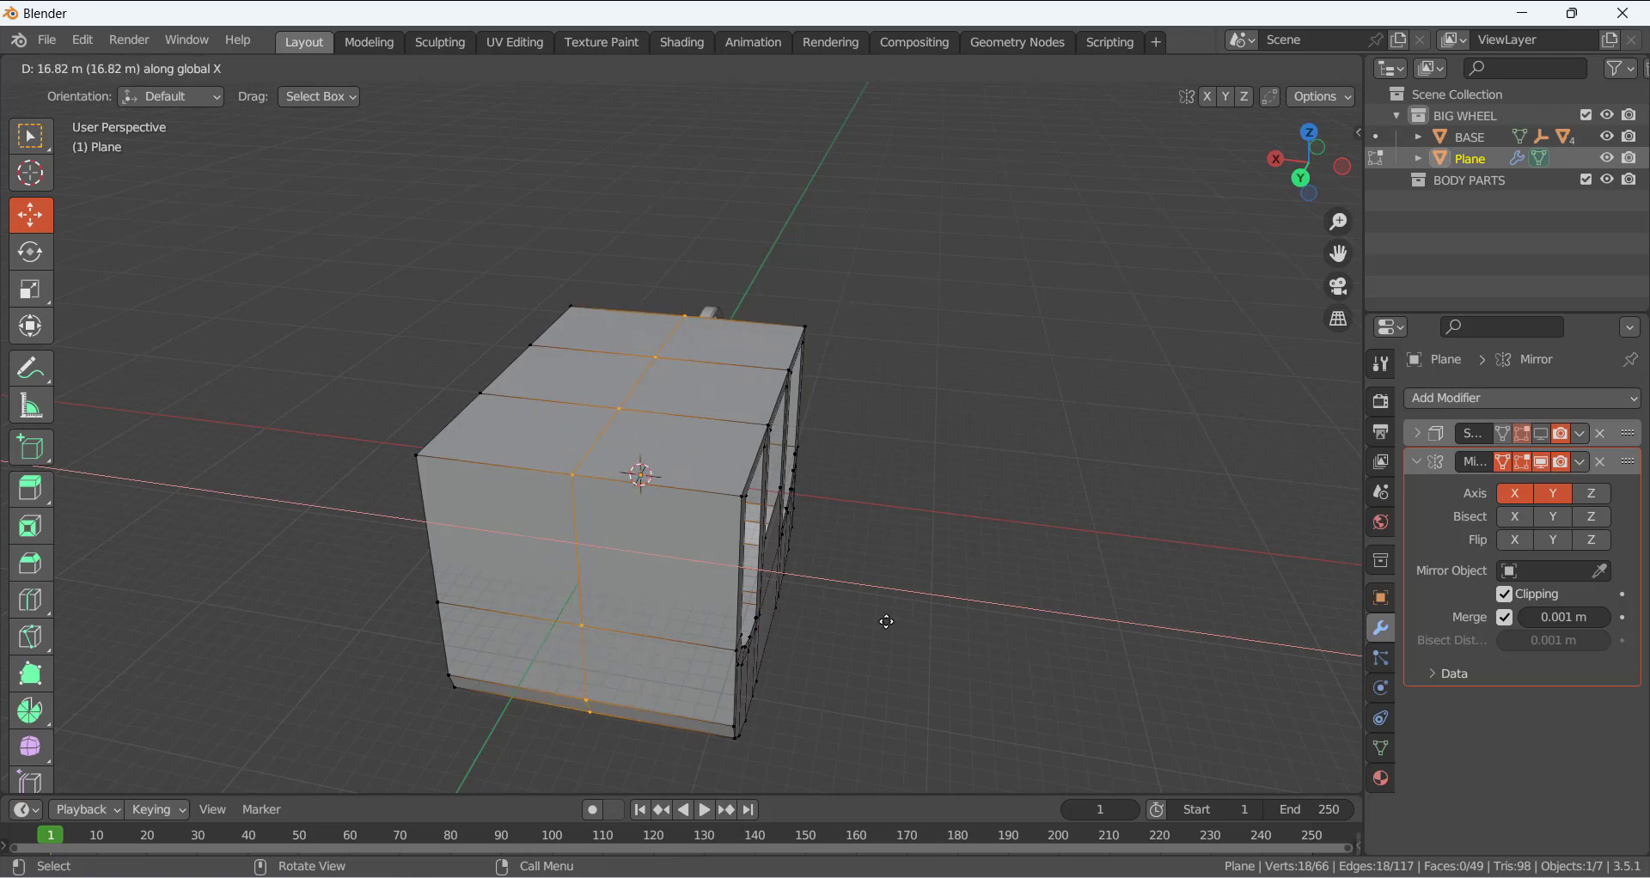
pyautogui.click(825, 593)
pyautogui.moveTo(818, 592); pyautogui.dragTo(742, 526, button='middle')
pyautogui.press('Tab')
pyautogui.scroll(-3, 960, 589)
pyautogui.click(777, 582)
# - Examine the carriage body's roof, ends, windows and curved bottom from several sides
pyautogui.scroll(2, 756, 576)
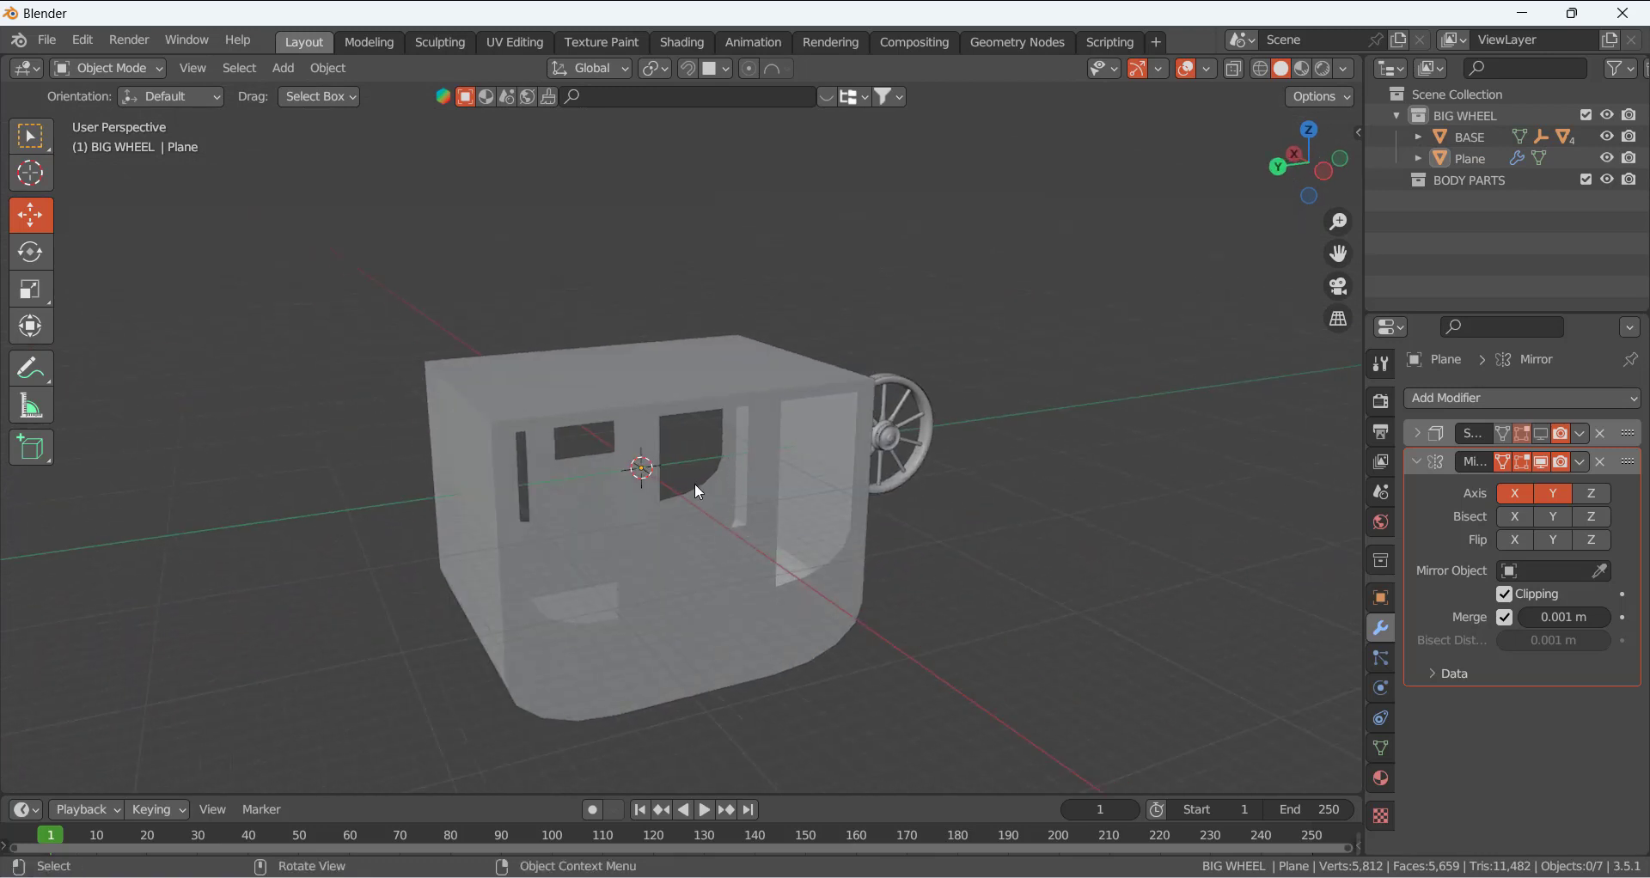
pyautogui.press('Tab')
pyautogui.moveTo(608, 514); pyautogui.dragTo(790, 476, button='middle')
pyautogui.press('Tab')
pyautogui.scroll(3, 695, 431)
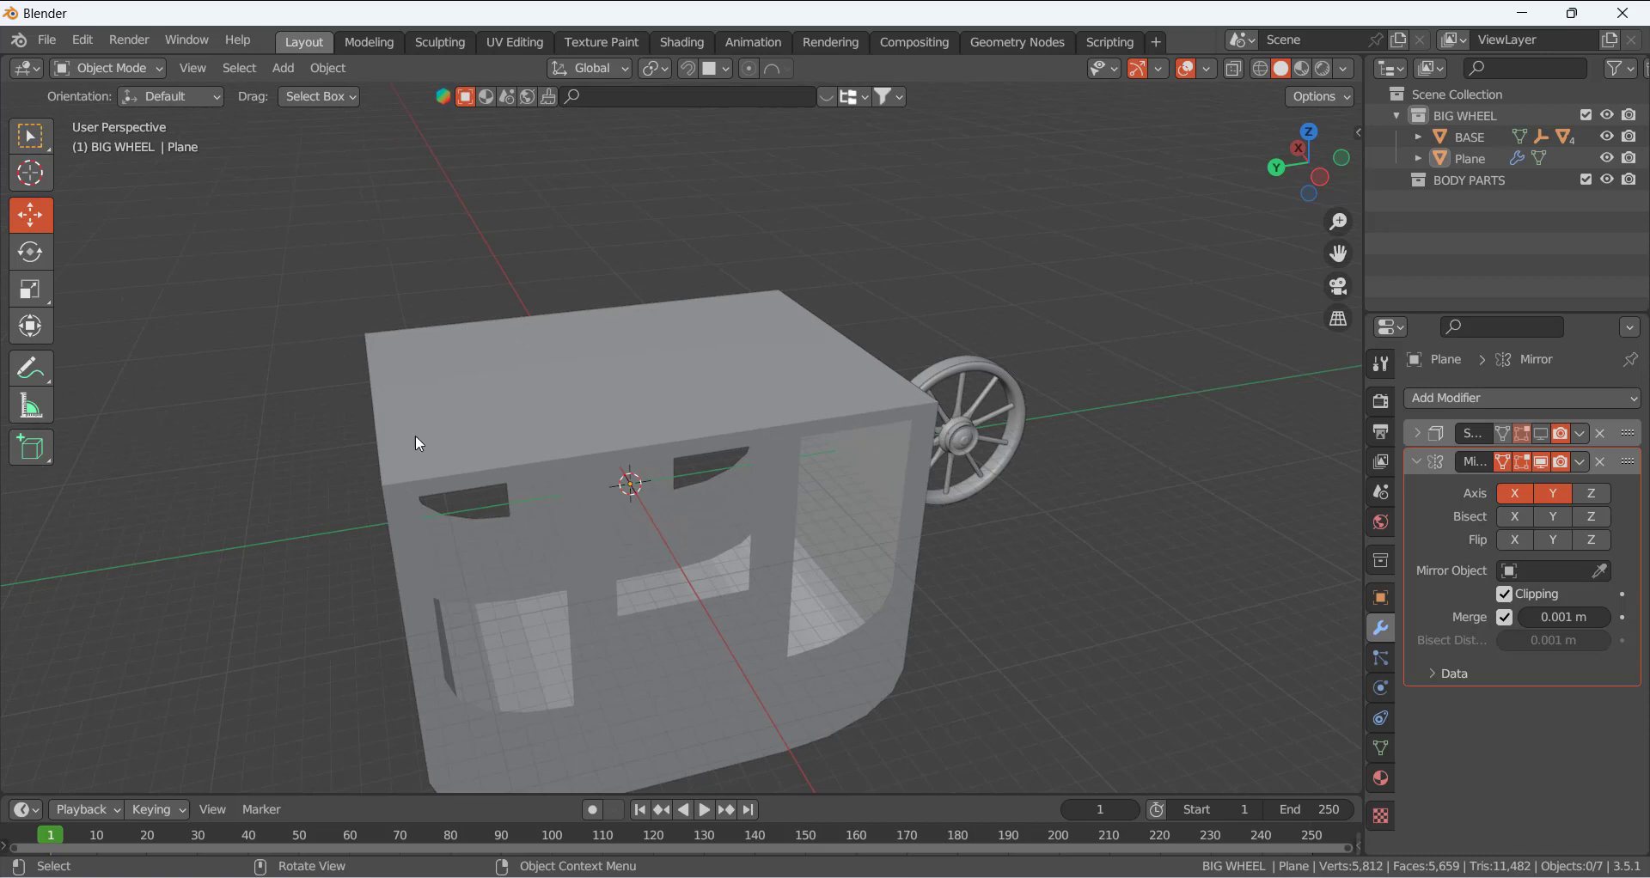
pyautogui.scroll(-3, 1085, 462)
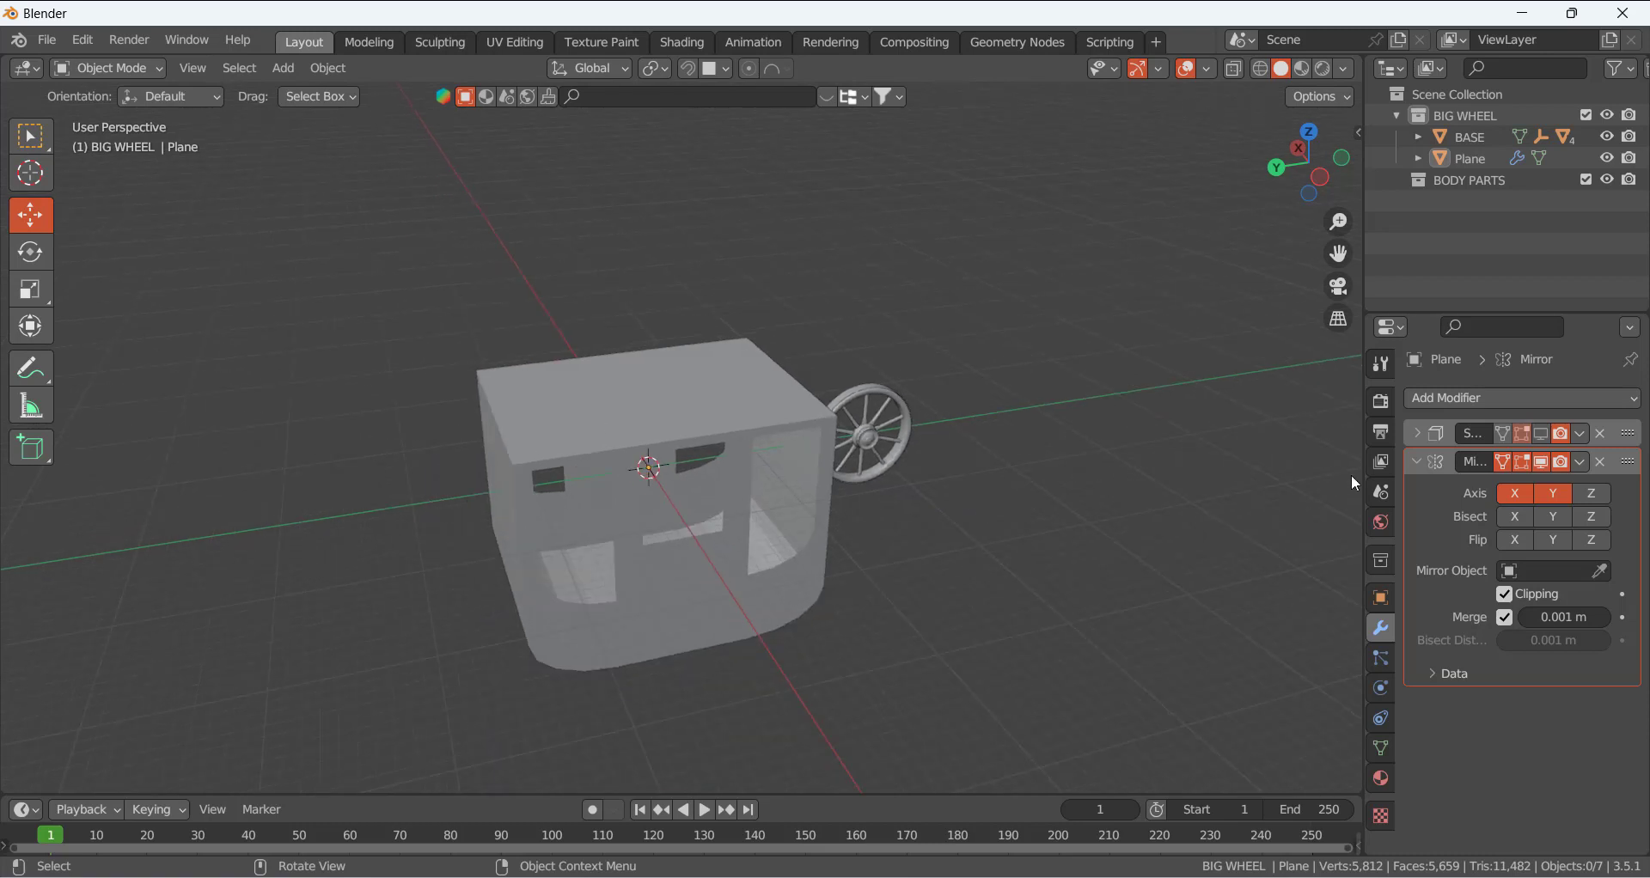
pyautogui.click(1417, 461)
pyautogui.moveTo(919, 526)
pyautogui.mouseDown(button='middle')
pyautogui.moveTo(767, 461)
pyautogui.moveTo(811, 471)
pyautogui.moveTo(707, 523)
pyautogui.moveTo(771, 479)
pyautogui.moveTo(918, 509)
pyautogui.moveTo(891, 538)
pyautogui.mouseUp(button='middle')
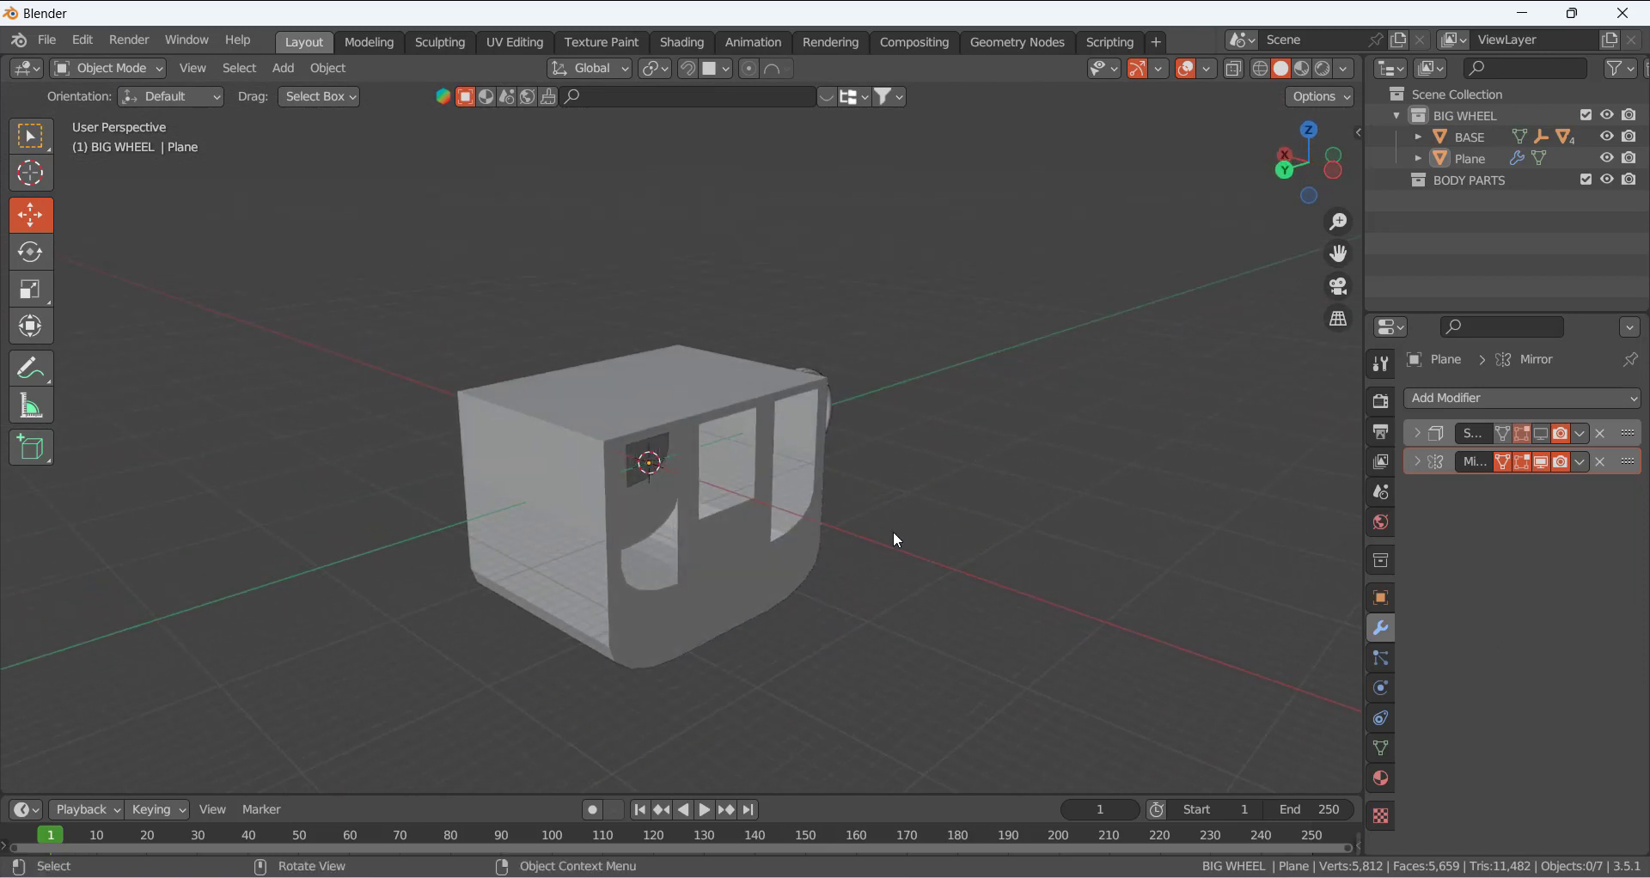
pyautogui.click(762, 579)
pyautogui.moveTo(762, 579); pyautogui.dragTo(894, 612, button='middle')
pyautogui.click(921, 599)
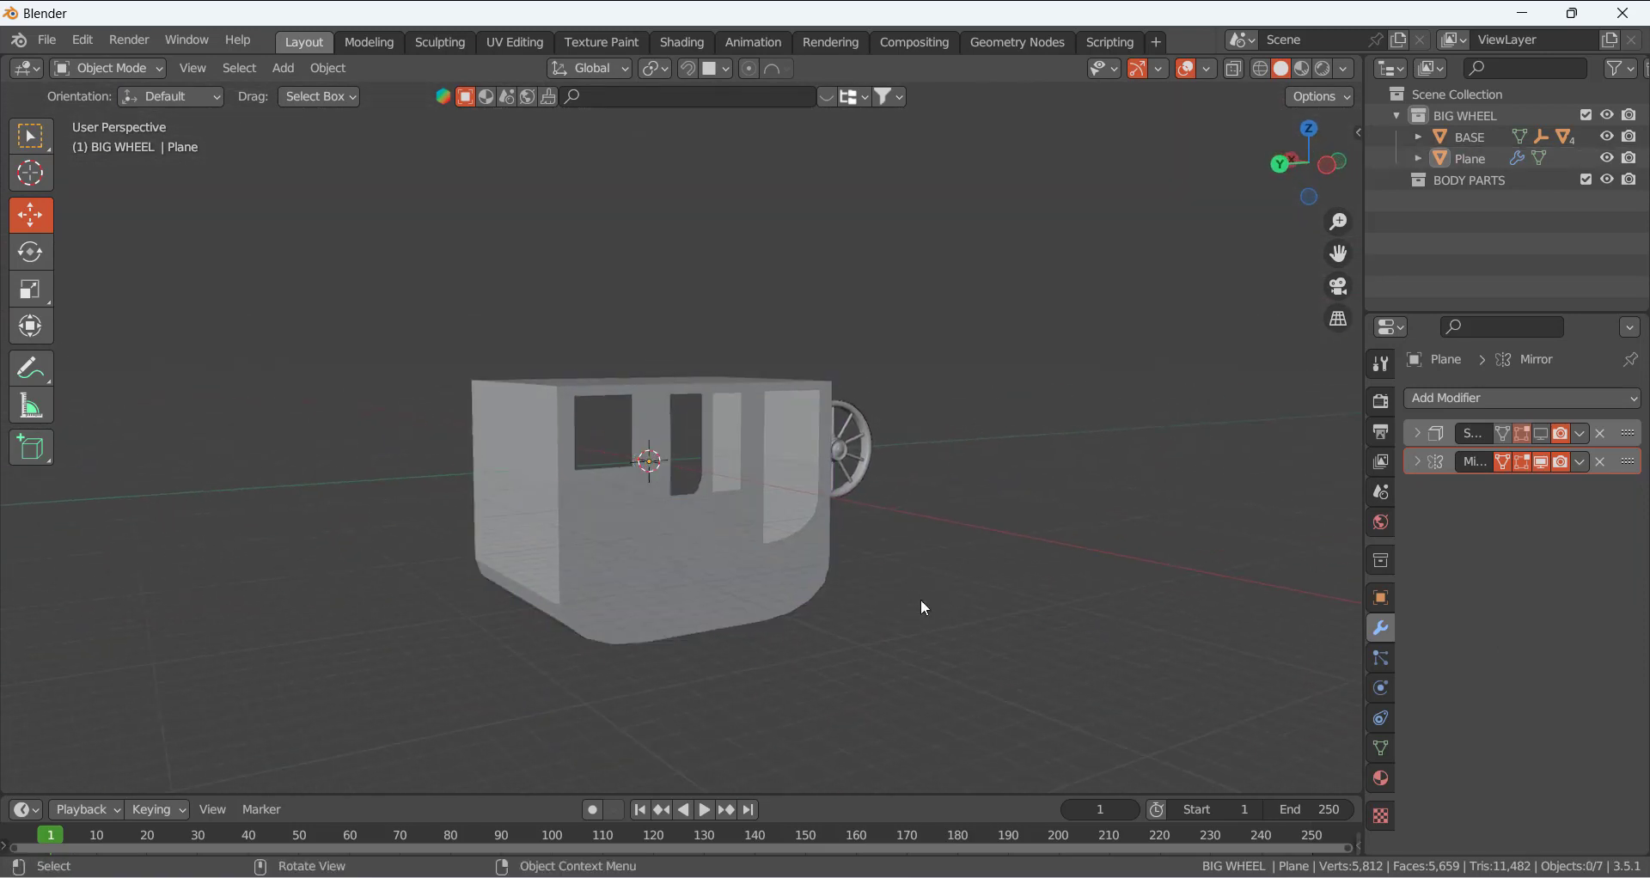
pyautogui.scroll(-3, 780, 514)
pyautogui.moveTo(781, 514); pyautogui.dragTo(720, 550, button='middle')
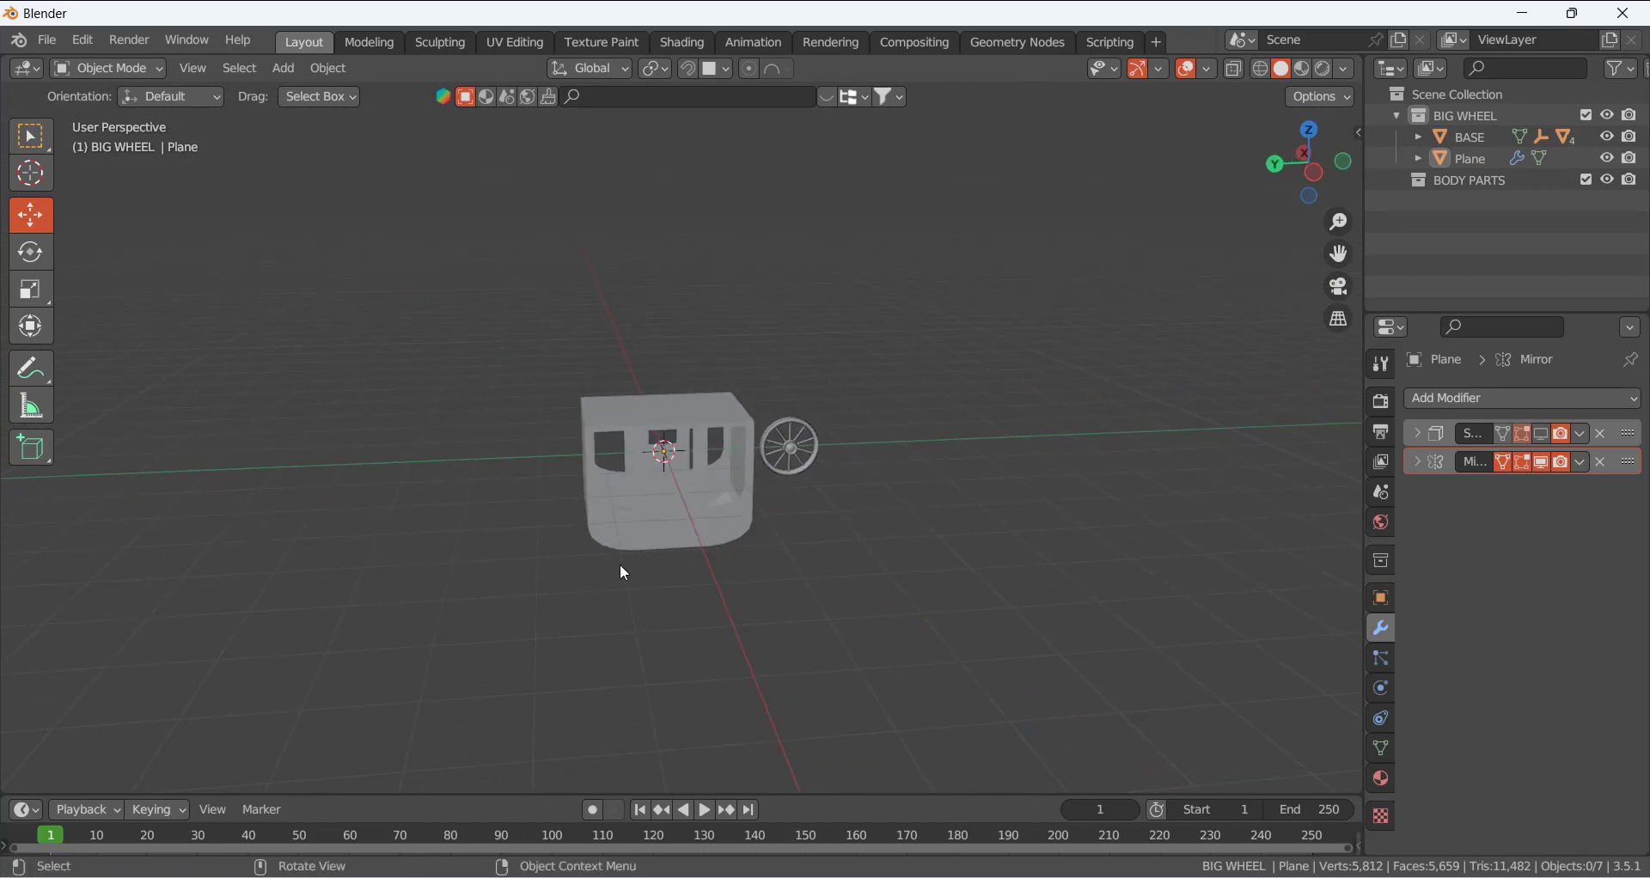
pyautogui.moveTo(624, 573); pyautogui.dragTo(674, 469, button='middle')
pyautogui.moveTo(777, 580); pyautogui.dragTo(869, 529, button='middle')
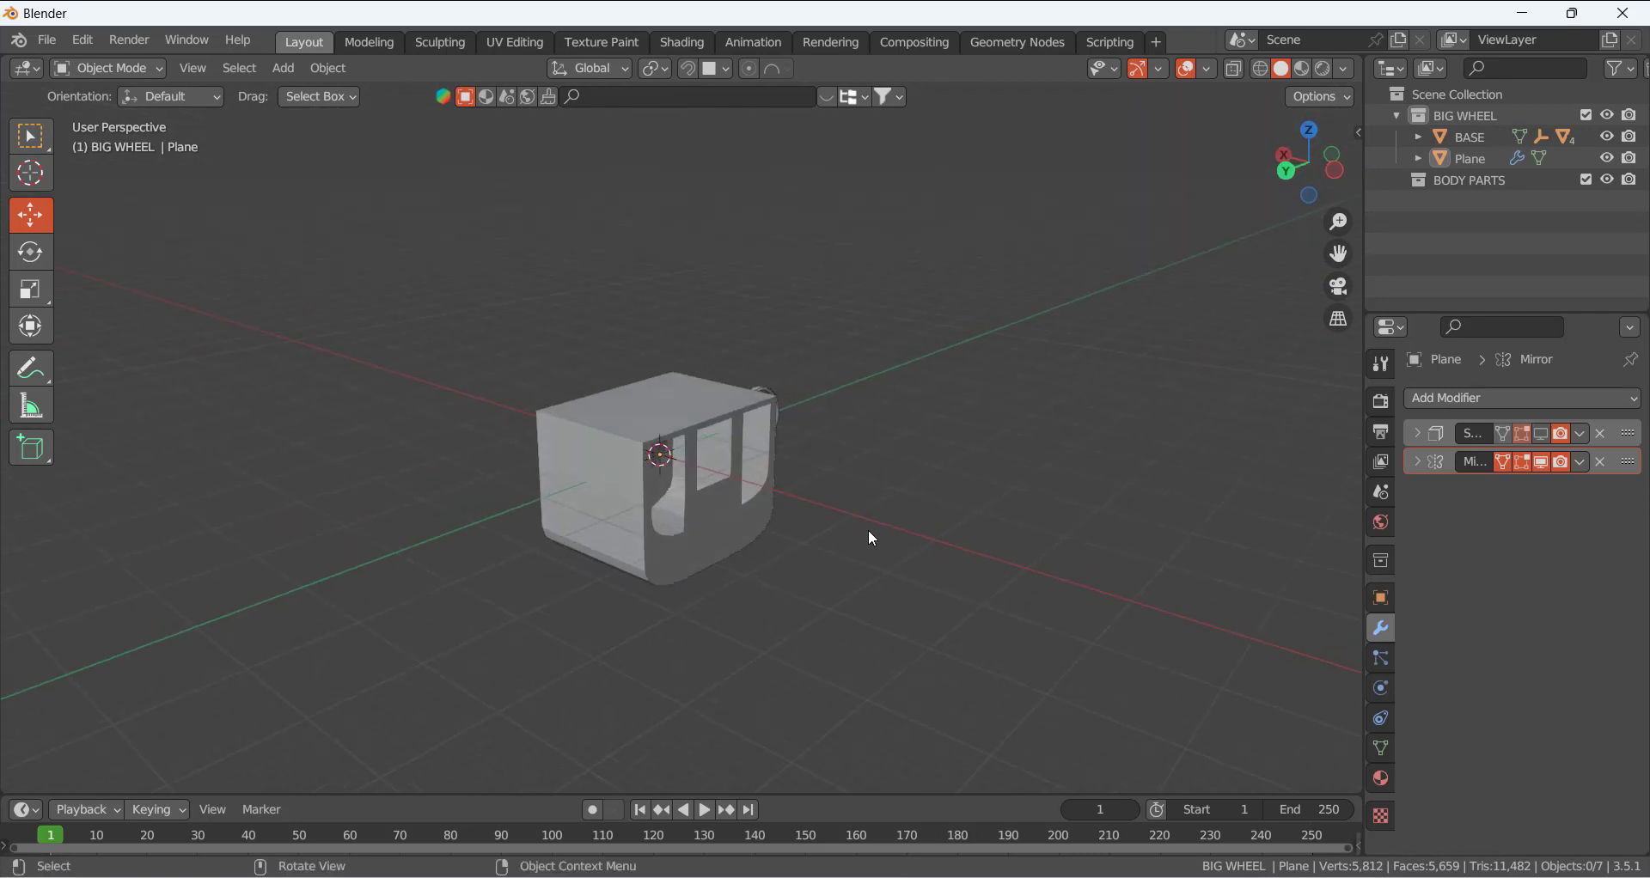
# - Add a mesh plane at the origin and scale it up to slightly larger than the carriage body's footprint
pyautogui.hotkey('shift', 'a')
pyautogui.moveTo(772, 447)
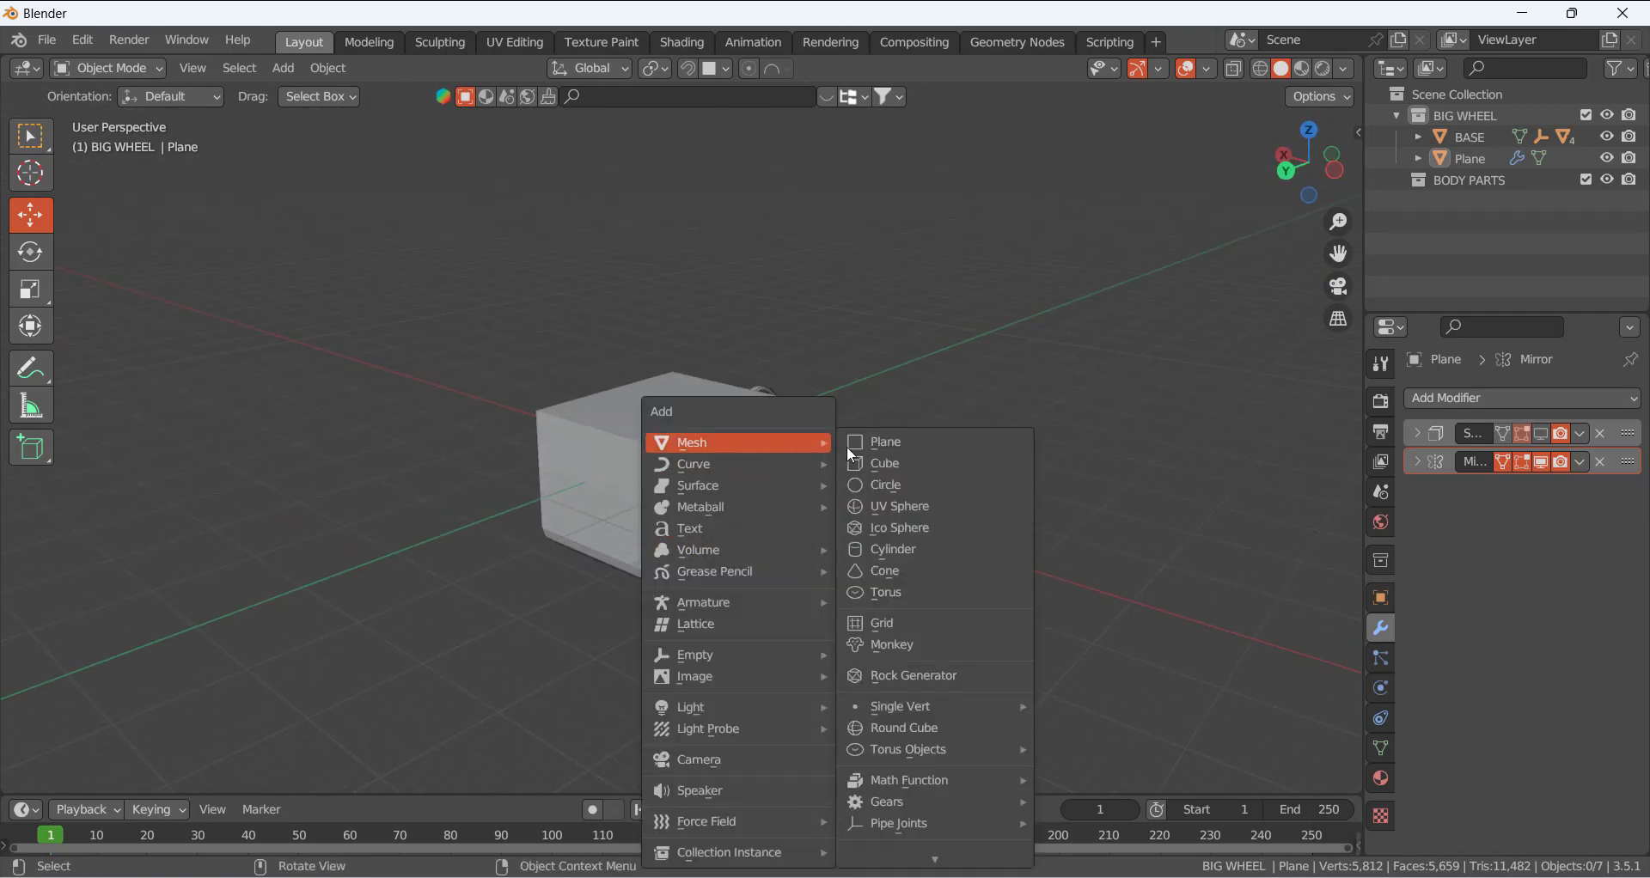
pyautogui.click(890, 442)
pyautogui.press('s')
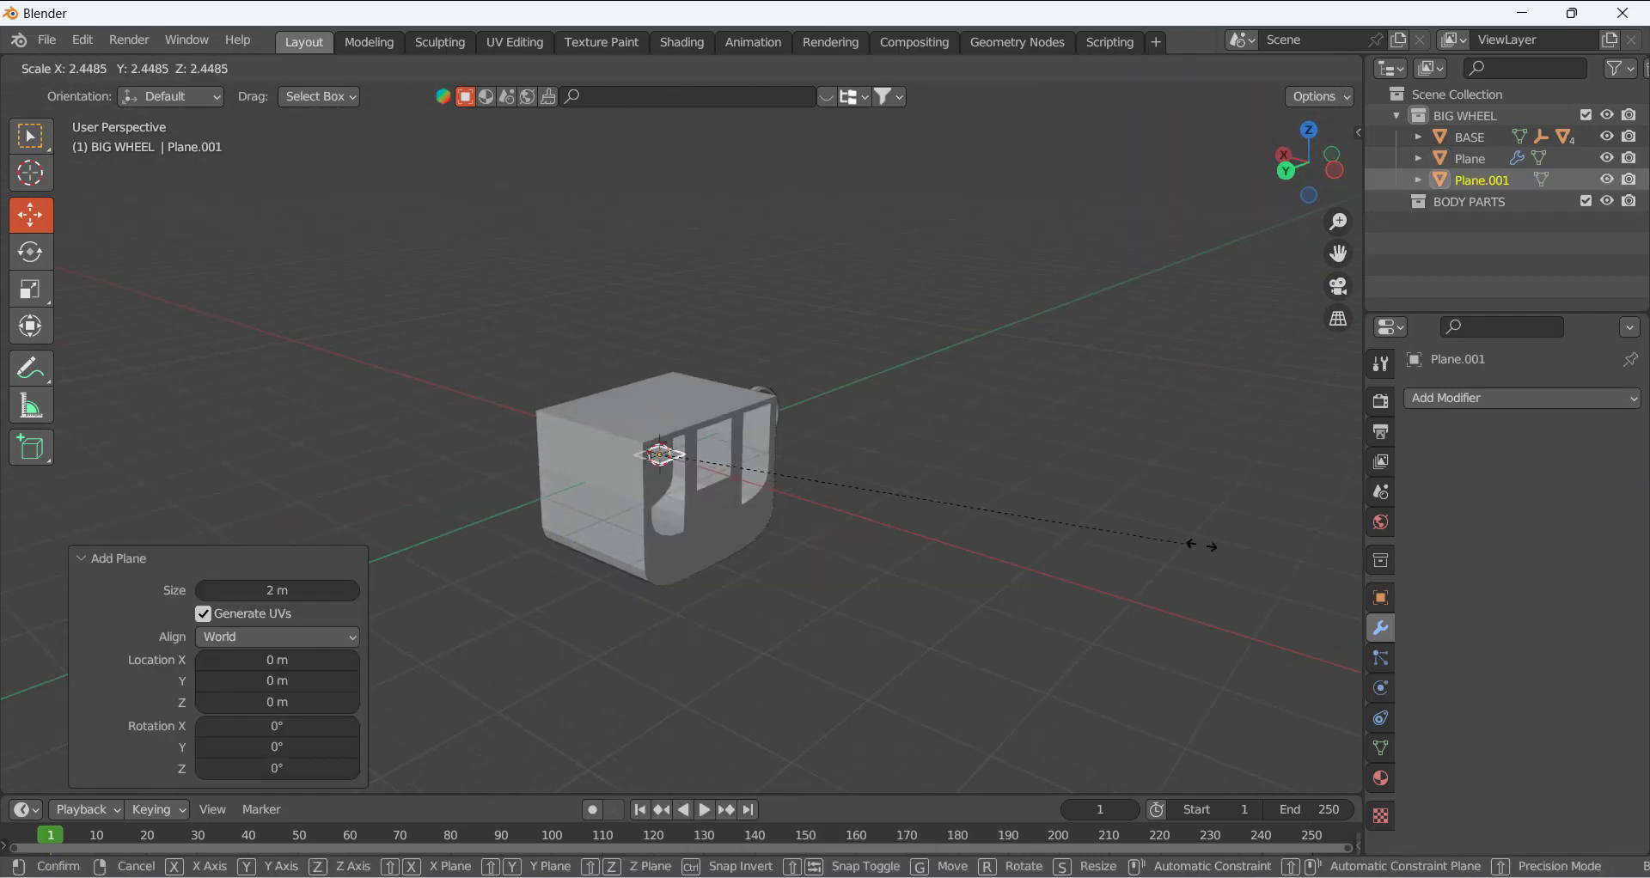
pyautogui.click(1264, 578)
# - Lower the plane along Z until it lies below the carriage body
pyautogui.moveTo(650, 382); pyautogui.dragTo(784, 598)
pyautogui.moveTo(784, 598); pyautogui.dragTo(669, 565, button='middle')
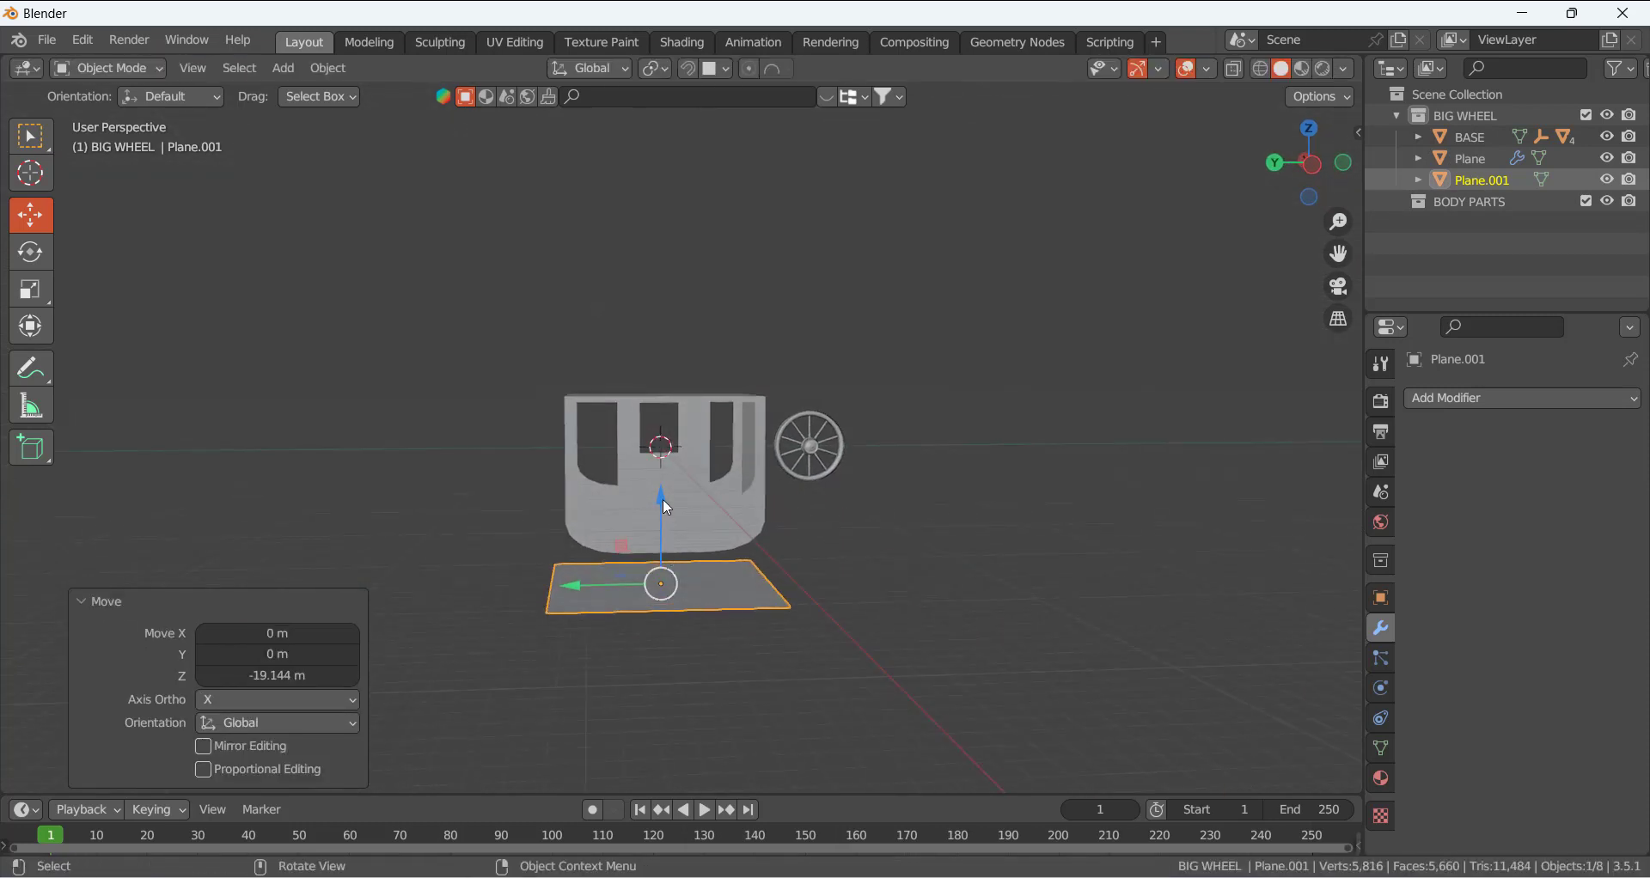
pyautogui.moveTo(662, 499); pyautogui.dragTo(693, 597)
pyautogui.click(1014, 662)
# - Fine-tune the plane's height under the carriage body in the right orthographic view
pyautogui.press('KP_1')
pyautogui.click(649, 553)
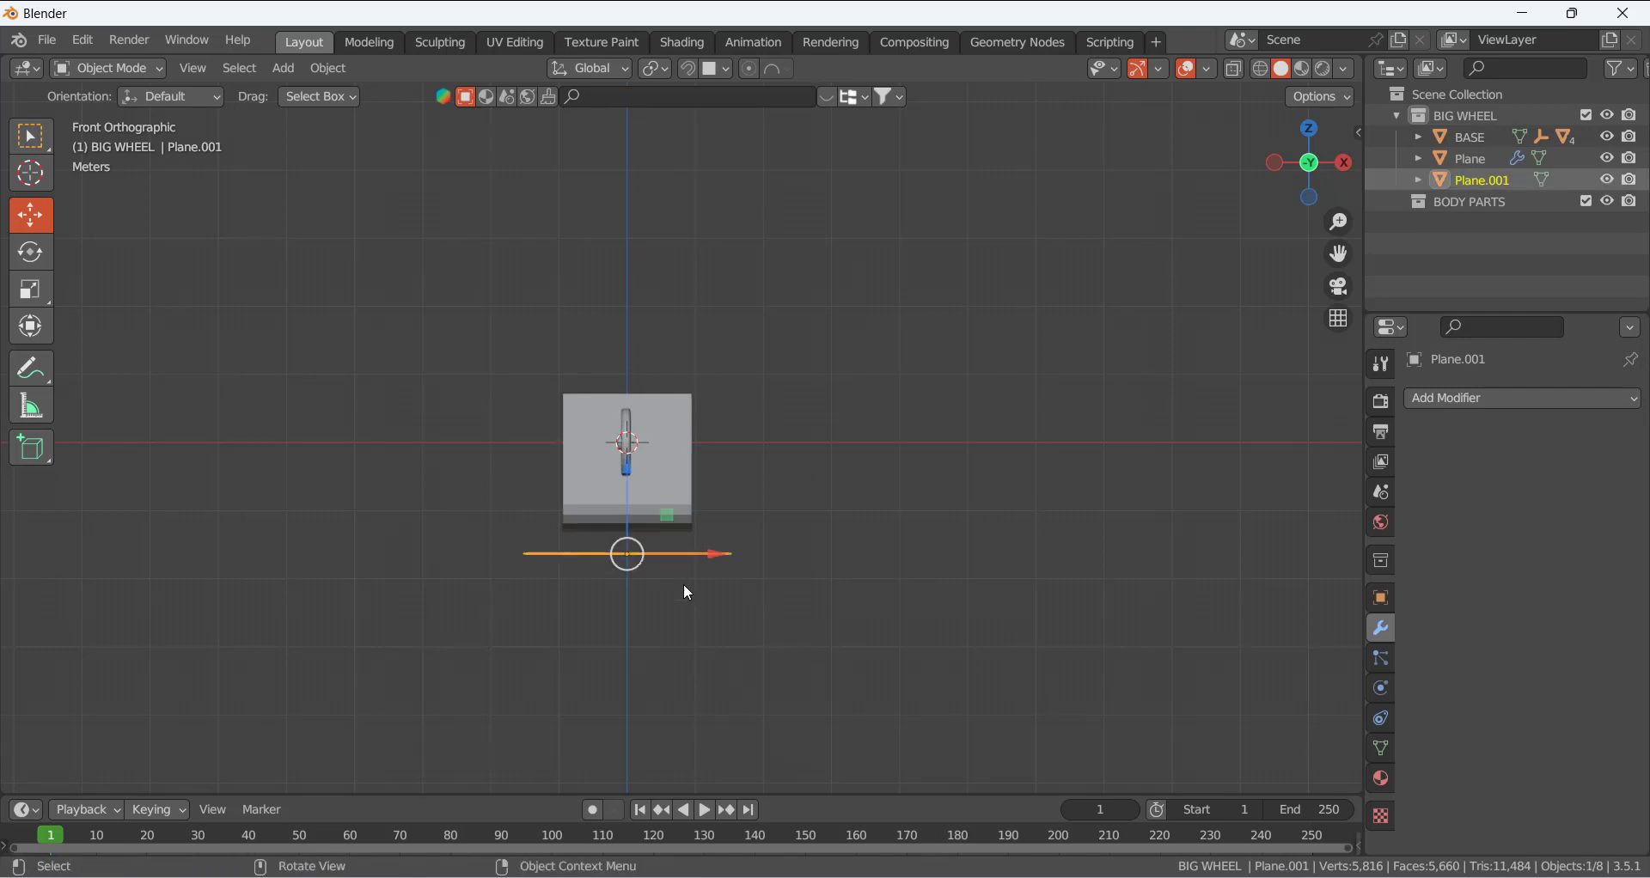
pyautogui.moveTo(685, 590)
pyautogui.mouseDown(button='middle')
pyautogui.moveTo(617, 562)
pyautogui.moveTo(740, 570)
pyautogui.moveTo(671, 579)
pyautogui.mouseUp(button='middle')
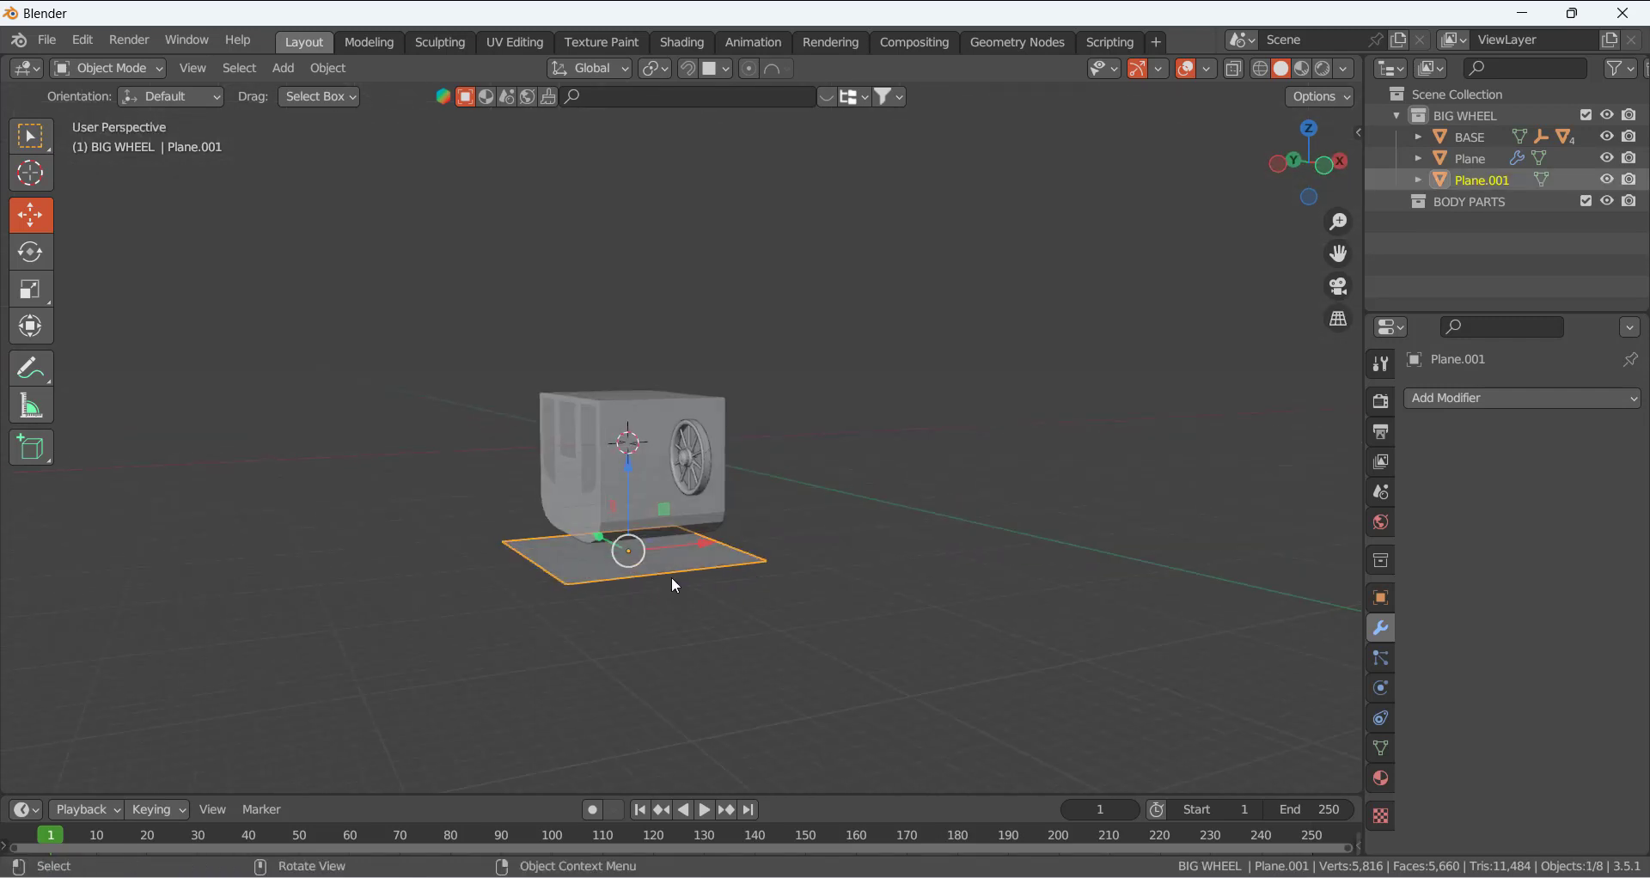
pyautogui.press('KP_3')
pyautogui.scroll(6, 674, 580)
pyautogui.scroll(-2, 690, 577)
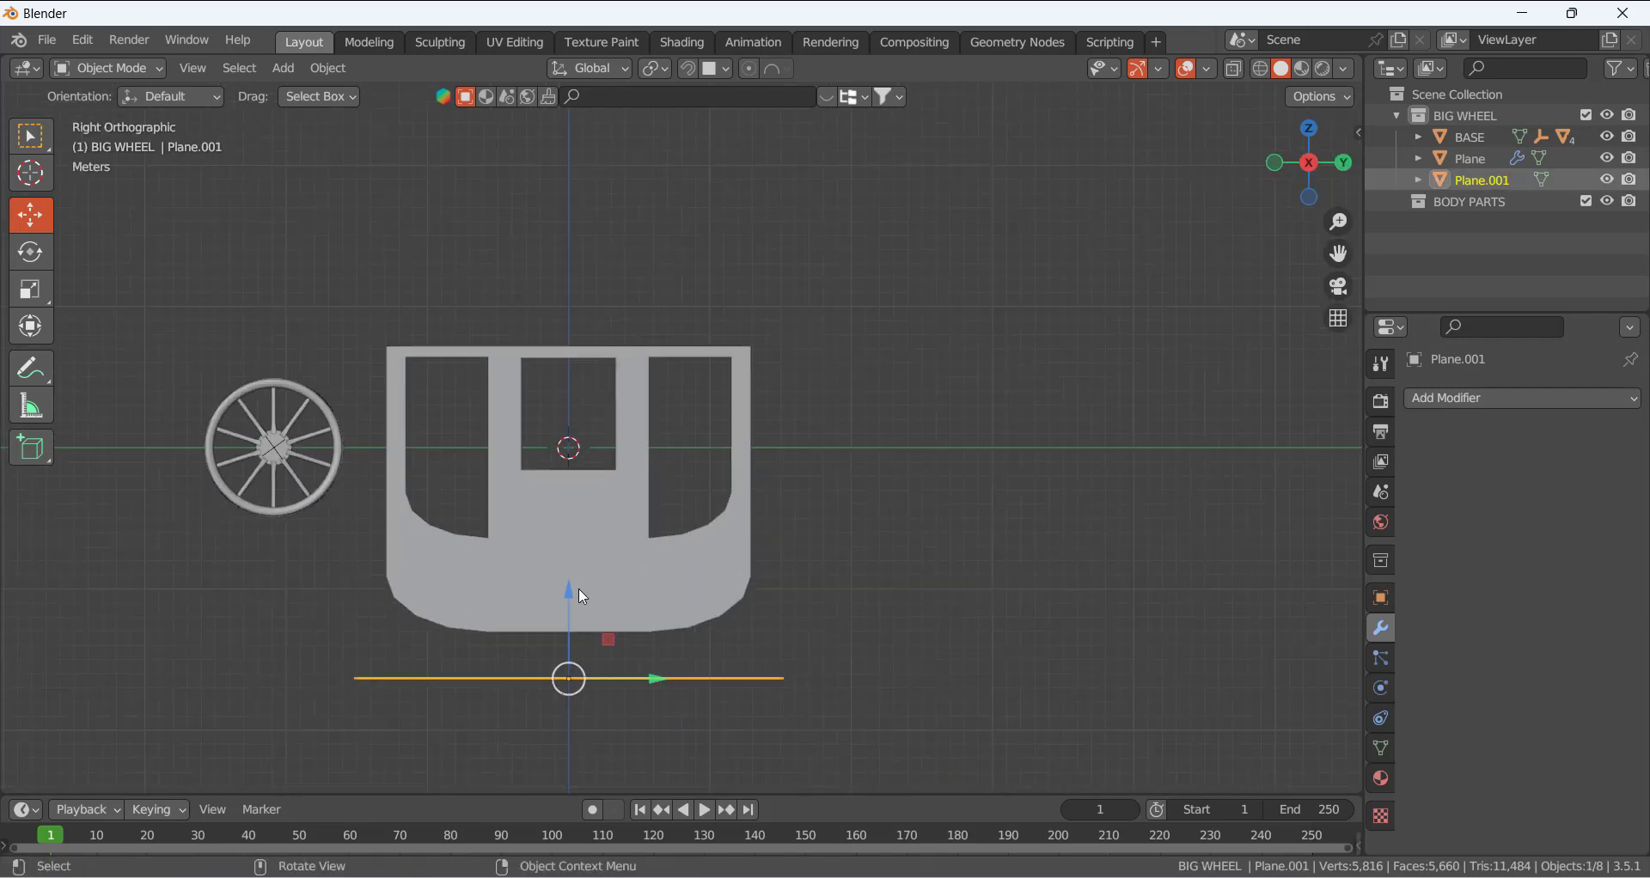
pyautogui.moveTo(565, 592)
pyautogui.mouseDown()
pyautogui.moveTo(569, 560)
pyautogui.moveTo(569, 583)
pyautogui.mouseUp()
pyautogui.click(809, 507)
pyautogui.scroll(-3, 809, 508)
pyautogui.moveTo(504, 541); pyautogui.dragTo(608, 578, button='middle')
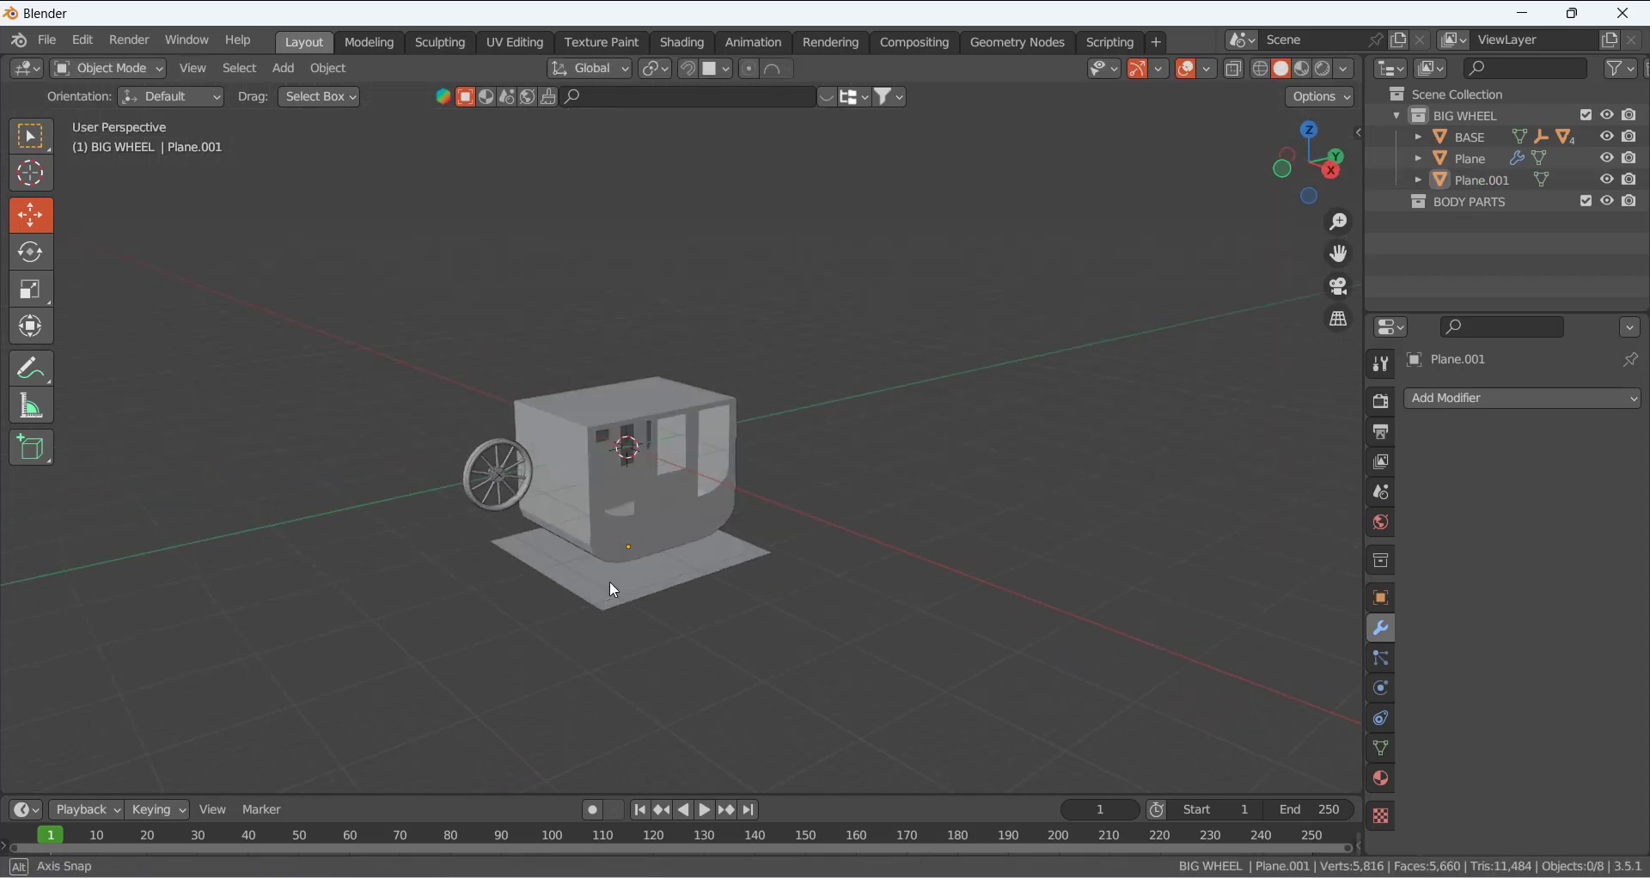
# - Apply all transforms to the plane beneath the carriage body
pyautogui.click(646, 615)
pyautogui.hotkey('ctrl', 'a')
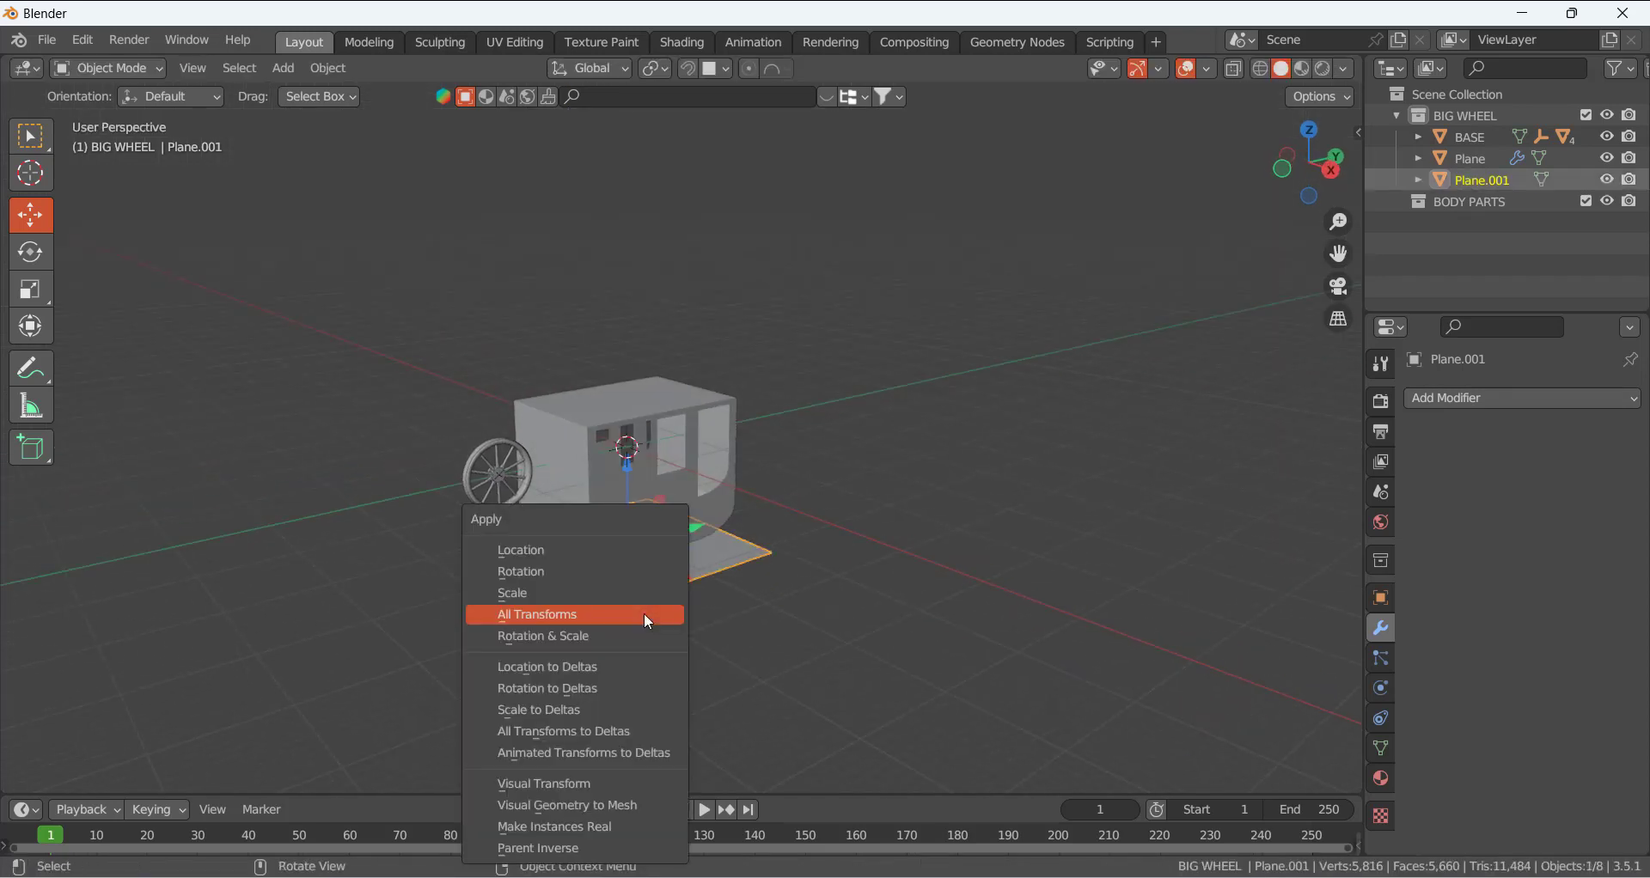
pyautogui.click(644, 614)
# - Delete the plane's two opposite edges running along X, keeping only the two edges along the carriage's sides
pyautogui.scroll(1, 592, 614)
pyautogui.press('Tab')
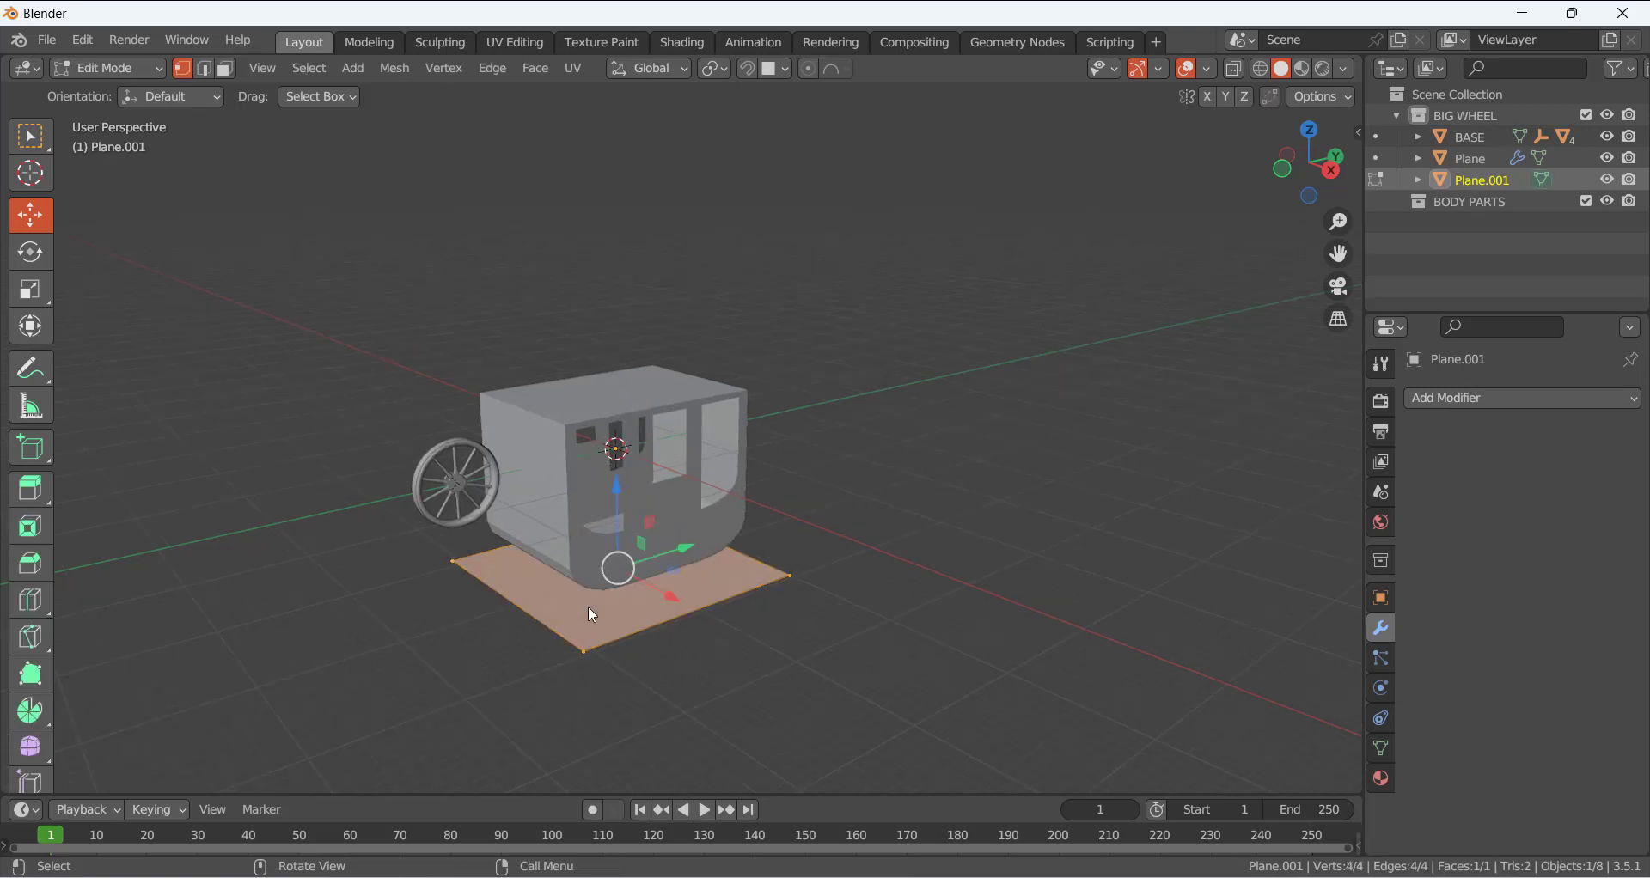
pyautogui.press('2')
pyautogui.click(540, 620)
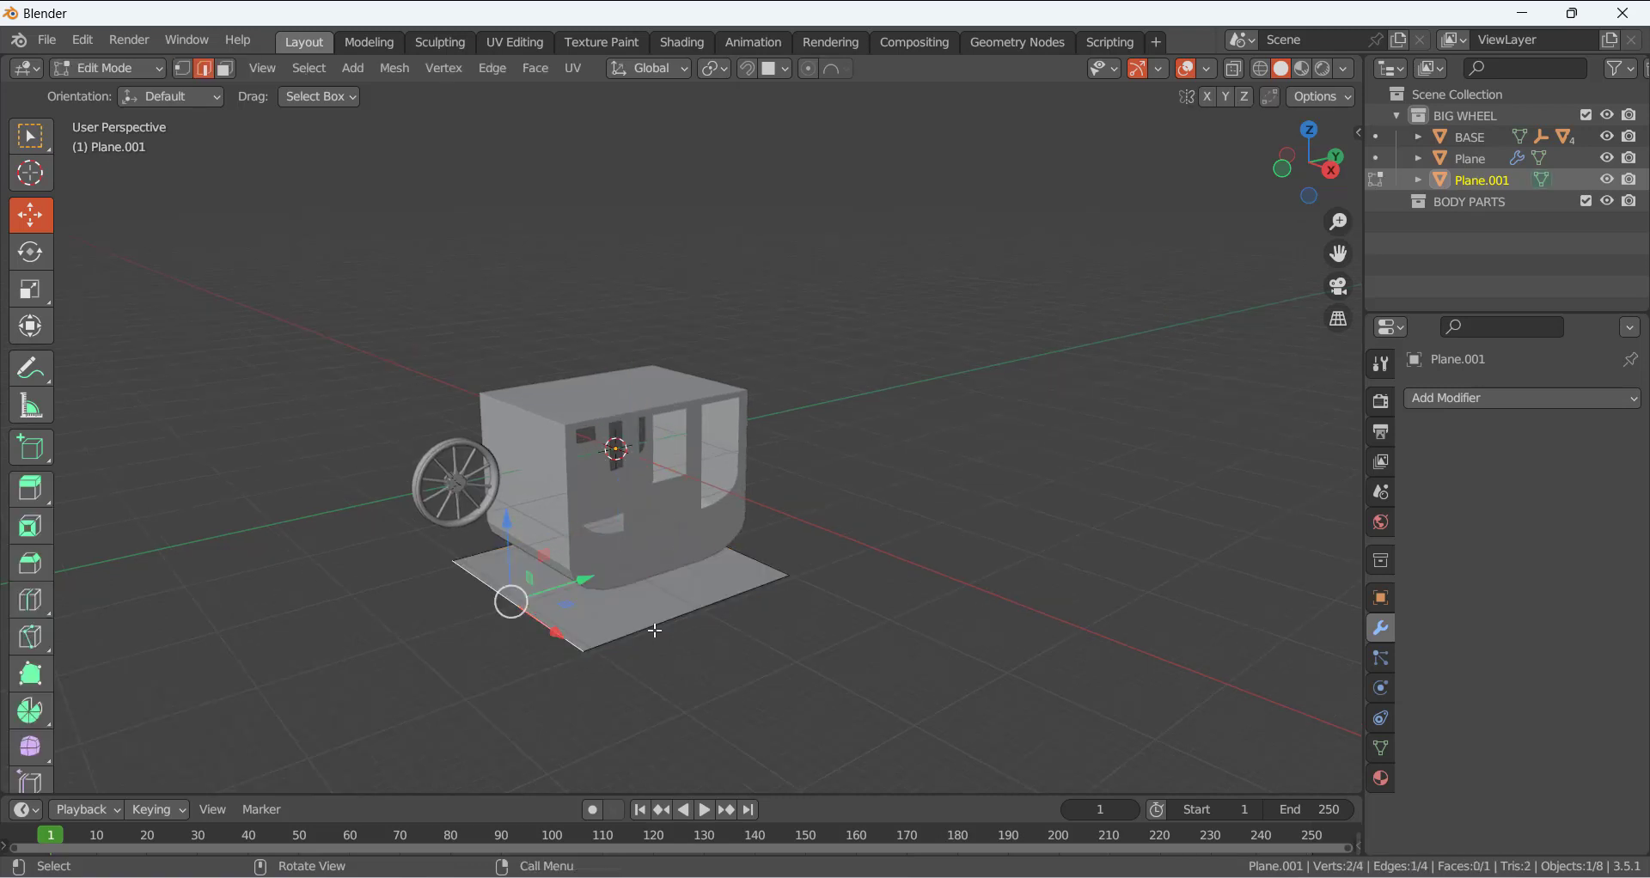
pyautogui.keyDown('shift'); pyautogui.click(752, 563); pyautogui.keyUp('shift')
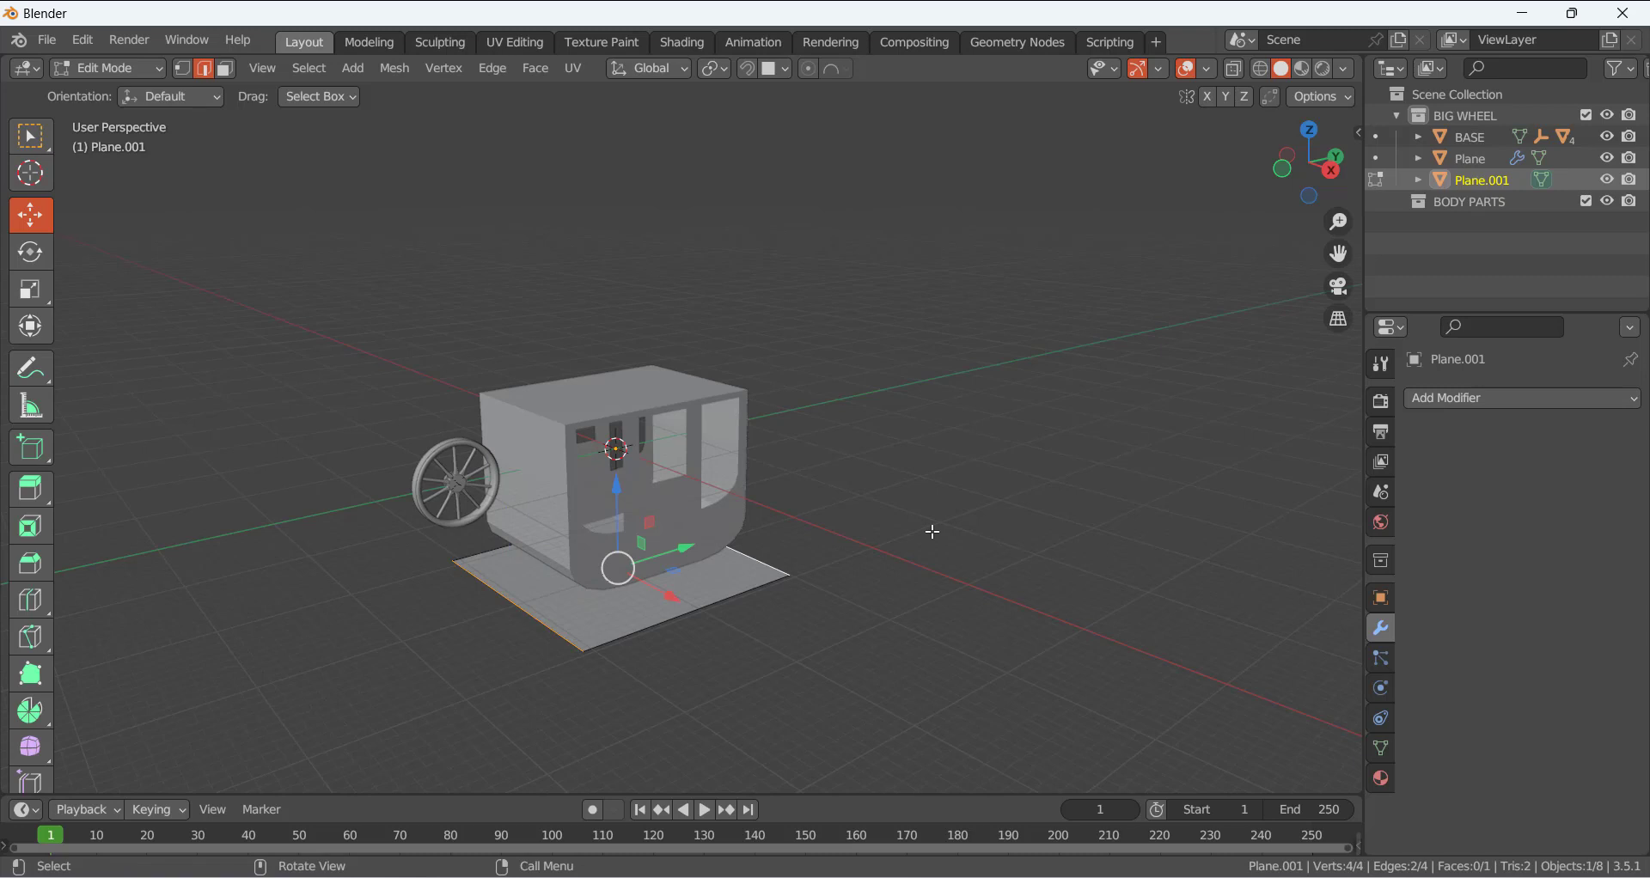
pyautogui.press('x')
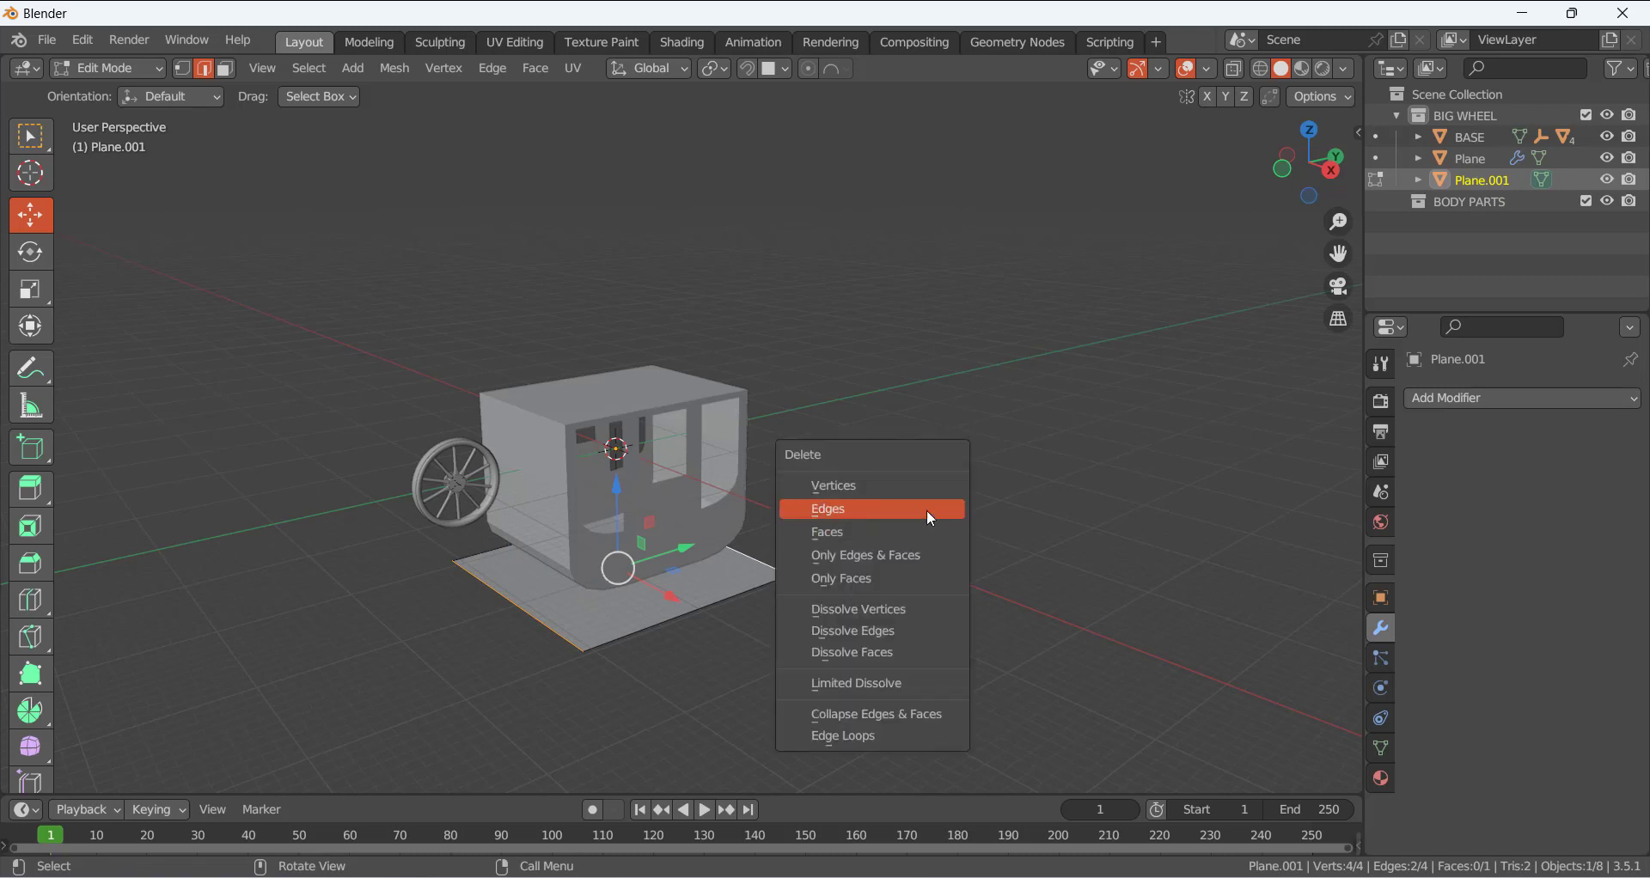
pyautogui.click(918, 507)
pyautogui.moveTo(647, 579); pyautogui.dragTo(670, 601, button='middle')
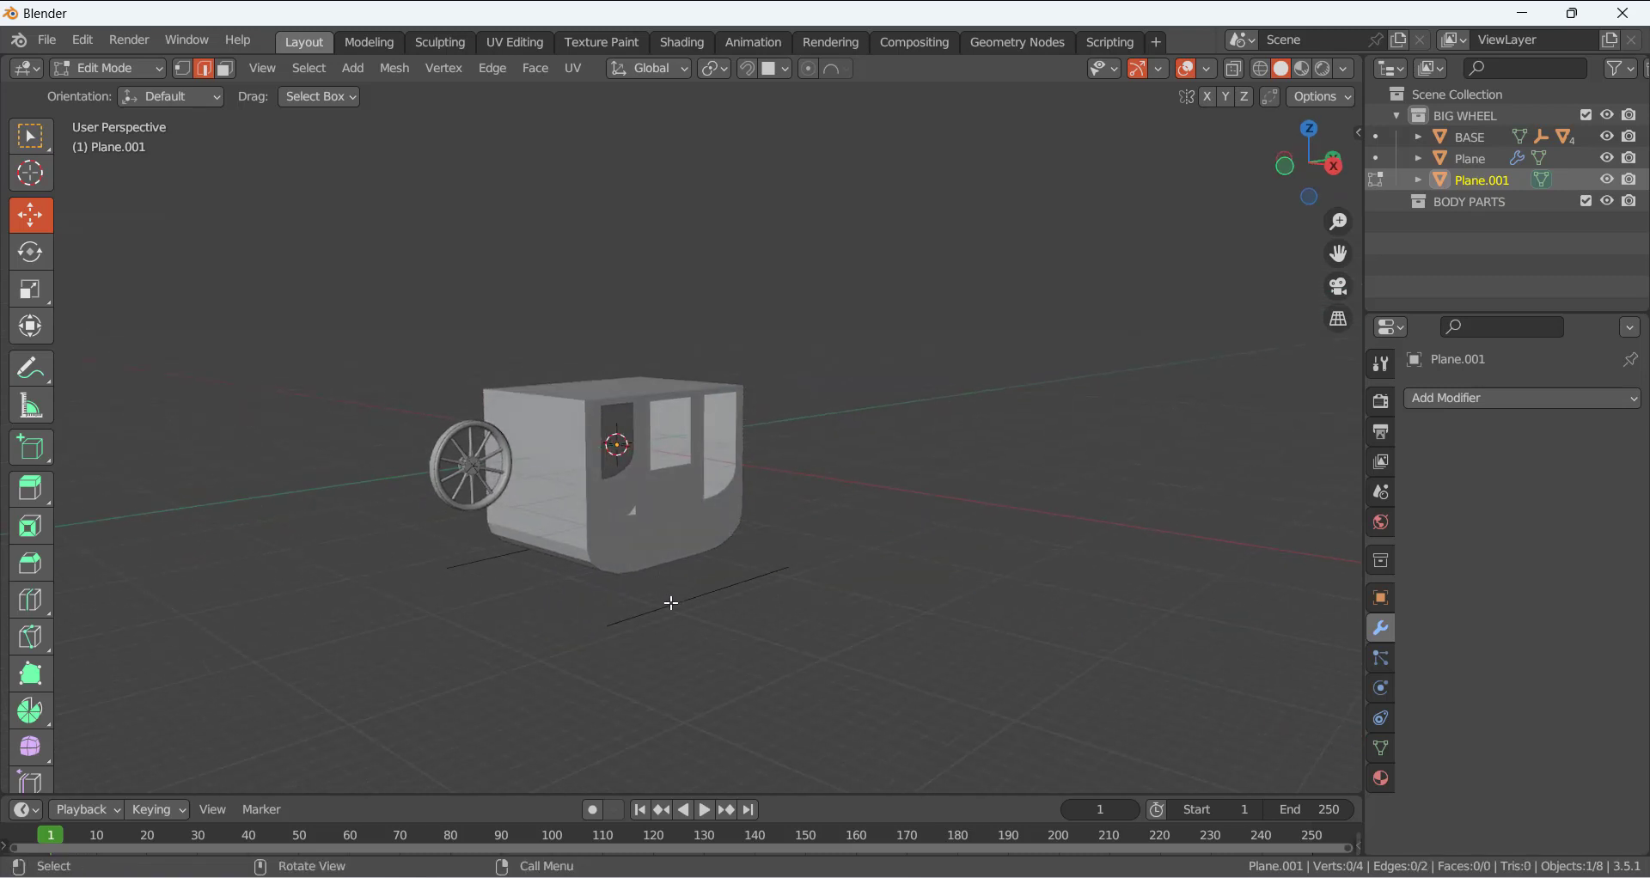
# - Convert the object with the two remaining side edges from a mesh to a curve
pyautogui.click(671, 603)
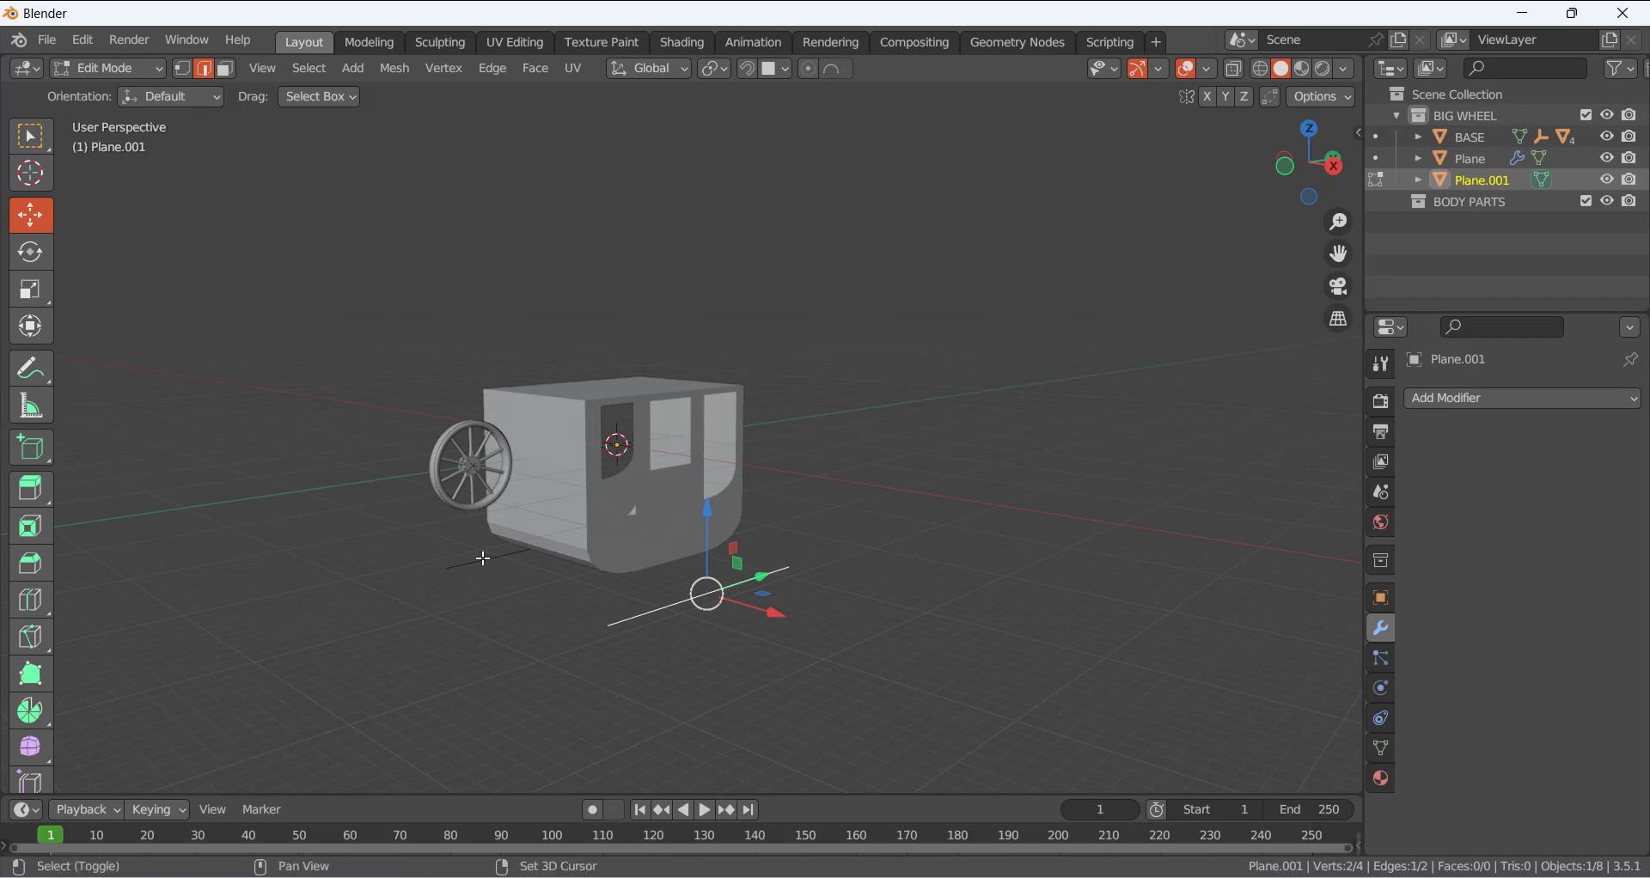
pyautogui.keyDown('shift'); pyautogui.click(483, 558); pyautogui.keyUp('shift')
pyautogui.moveTo(504, 604); pyautogui.dragTo(708, 657, button='middle')
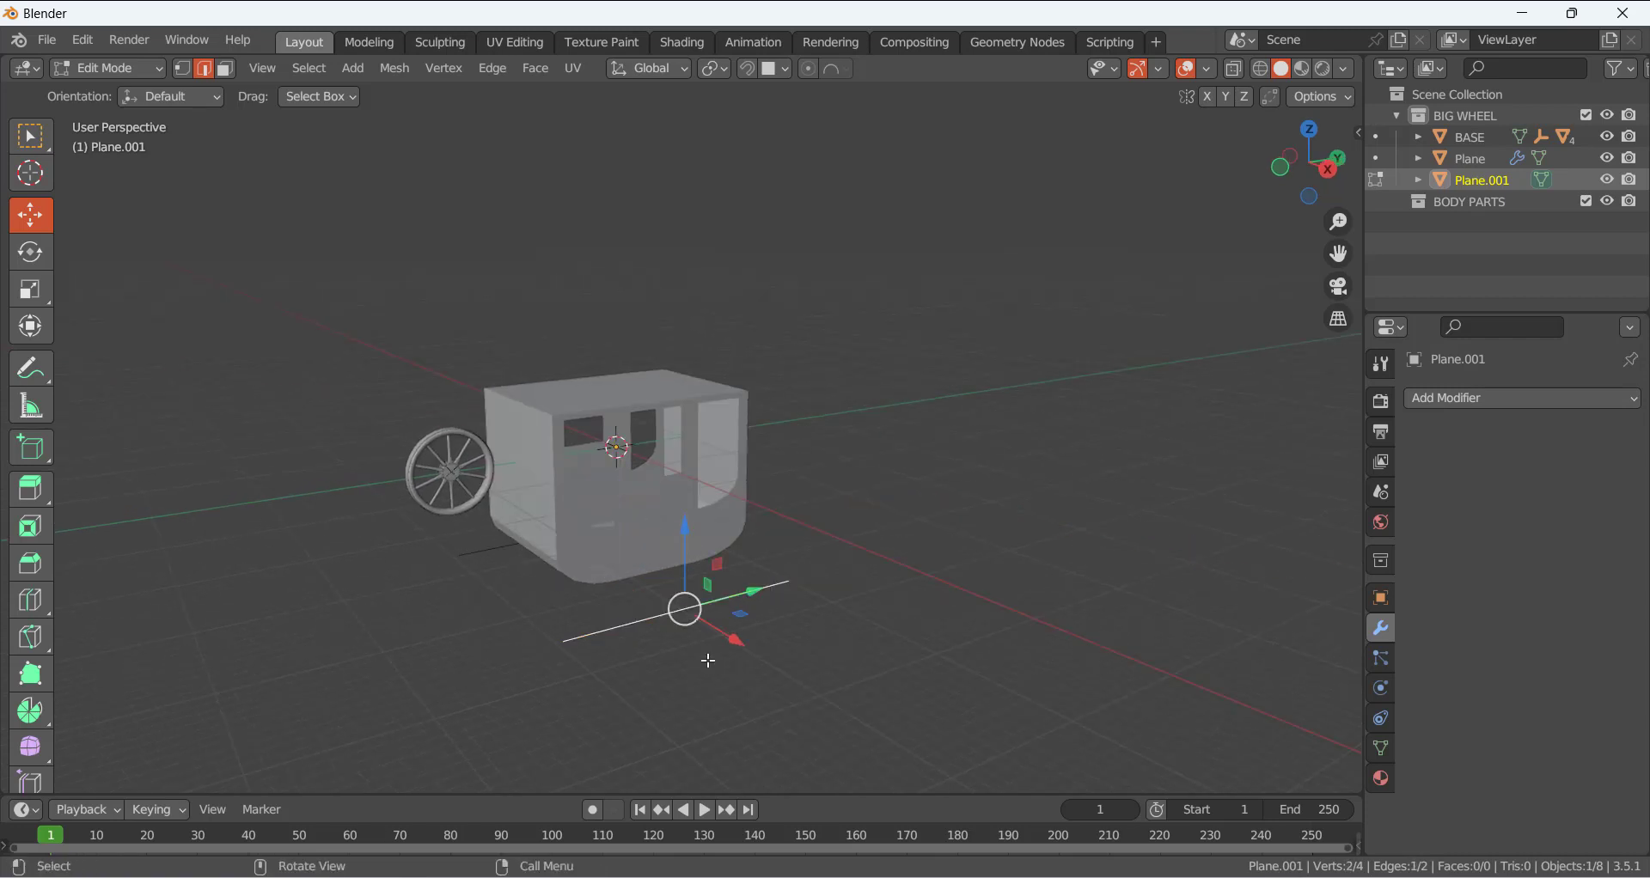
pyautogui.press('Tab')
pyautogui.moveTo(618, 614); pyautogui.dragTo(636, 565, button='middle')
pyautogui.rightClick(627, 590)
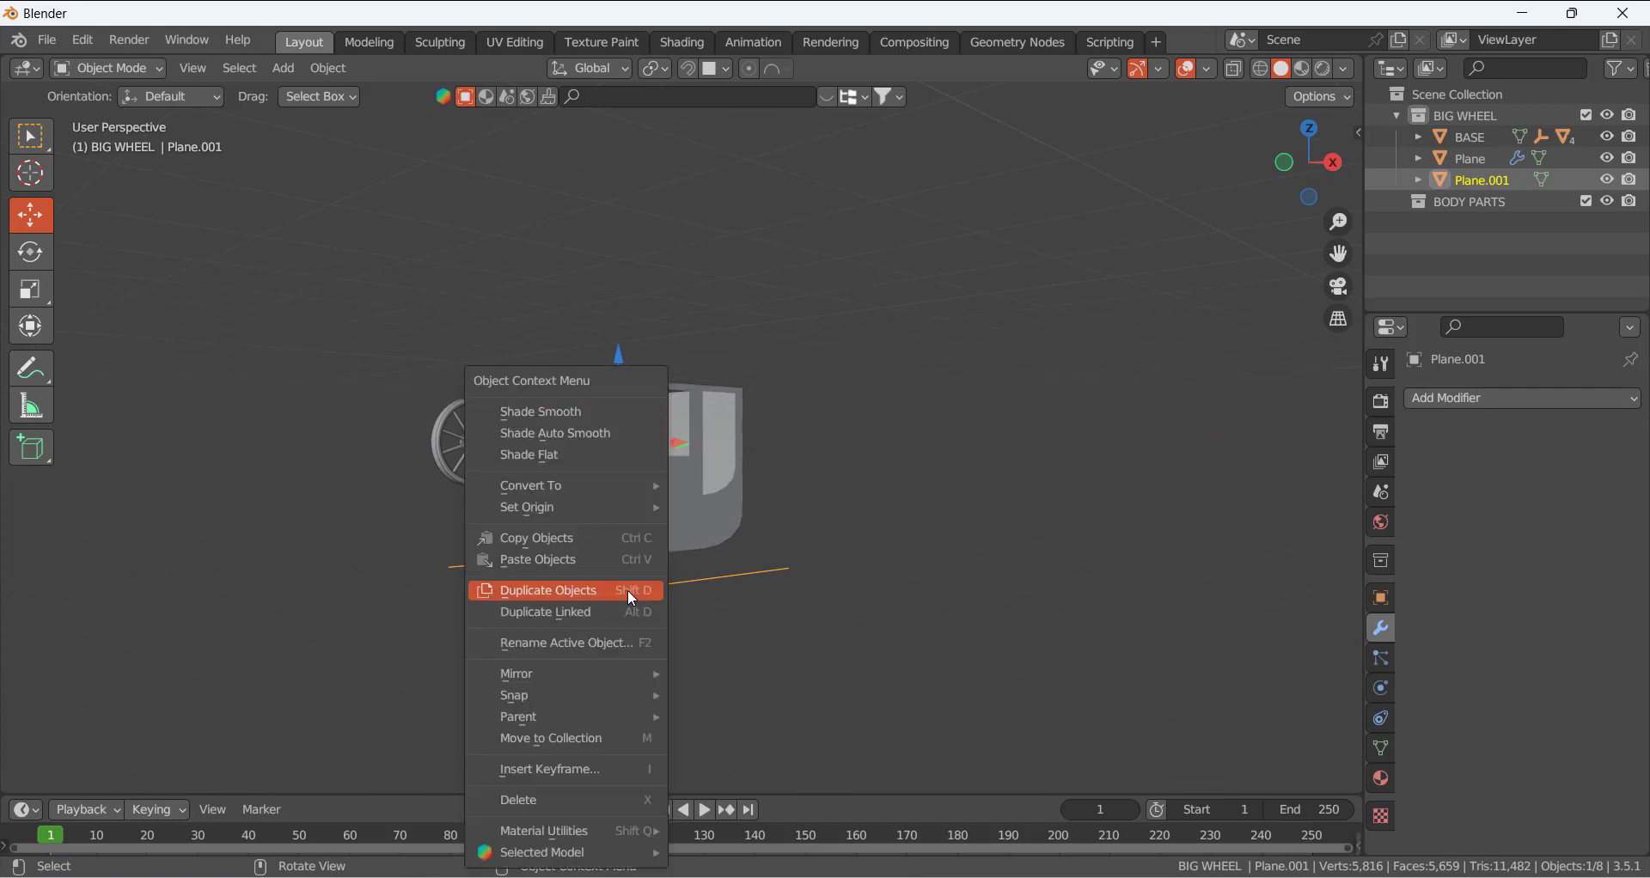
pyautogui.click(327, 69)
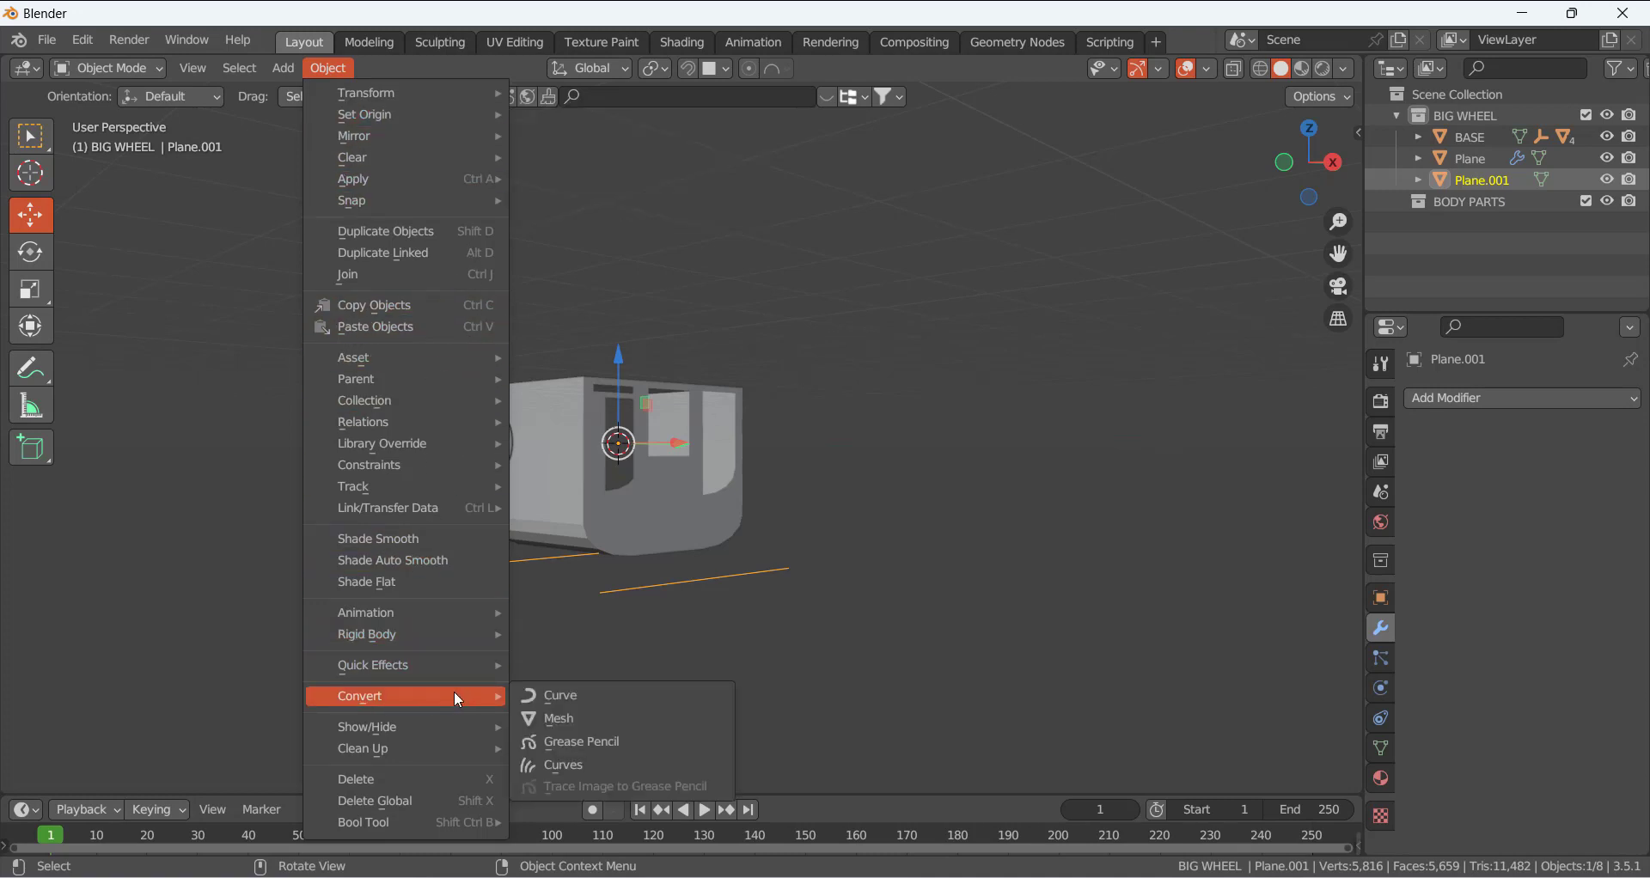
pyautogui.rightClick(882, 429)
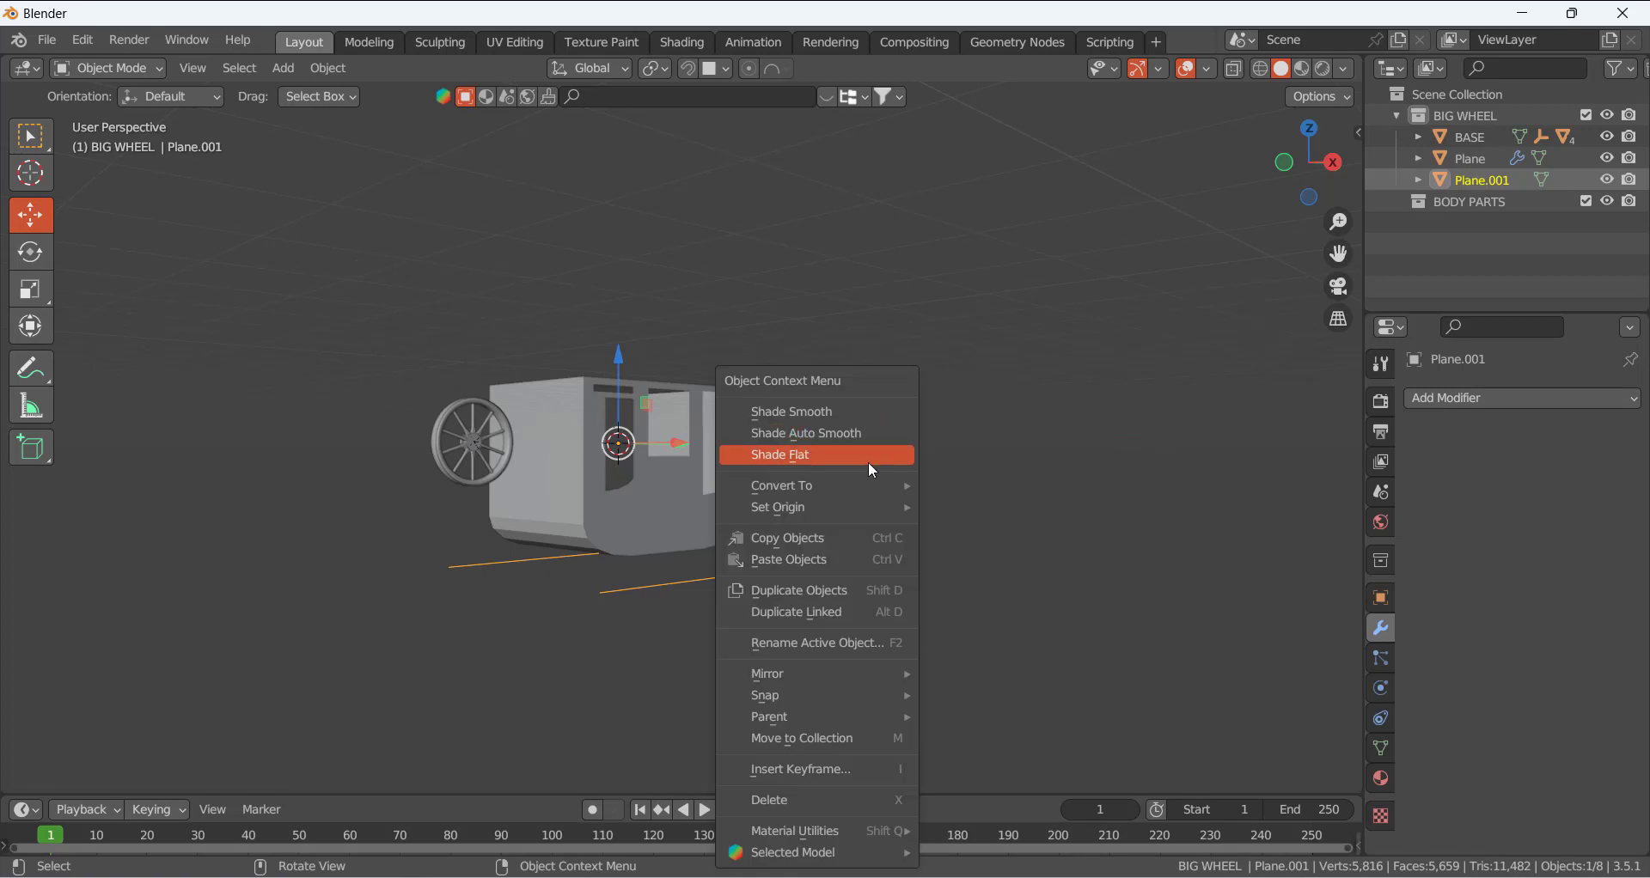
pyautogui.moveTo(868, 482)
pyautogui.click(954, 490)
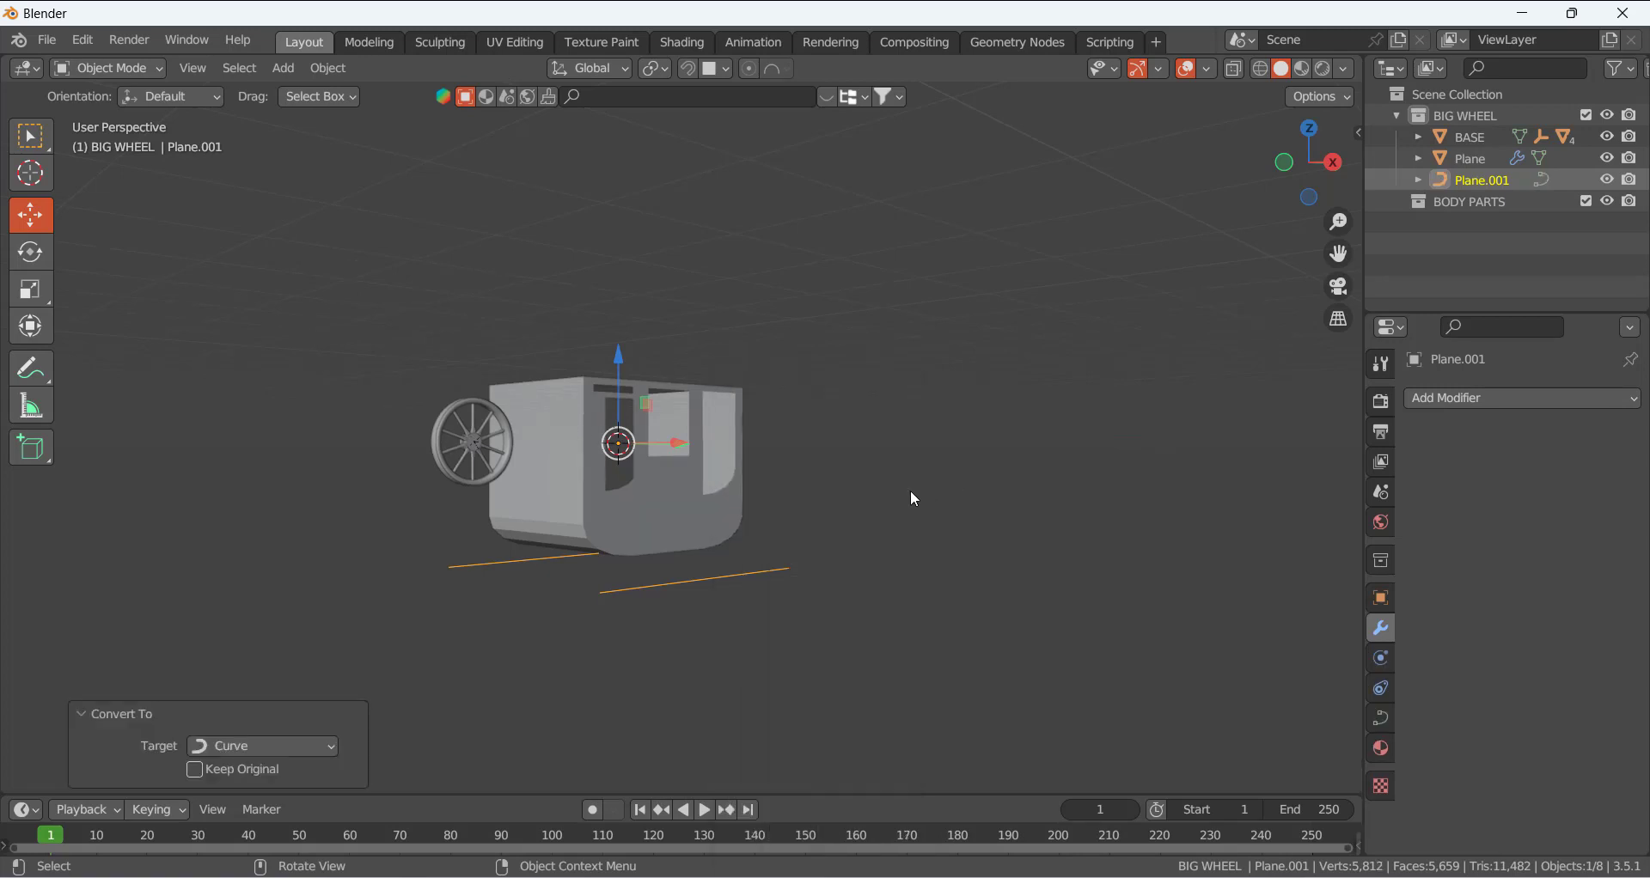
# - Give the two rail curves beneath the carriage a round bevel with a depth of 0.8 m
pyautogui.moveTo(910, 489); pyautogui.dragTo(714, 590, button='middle')
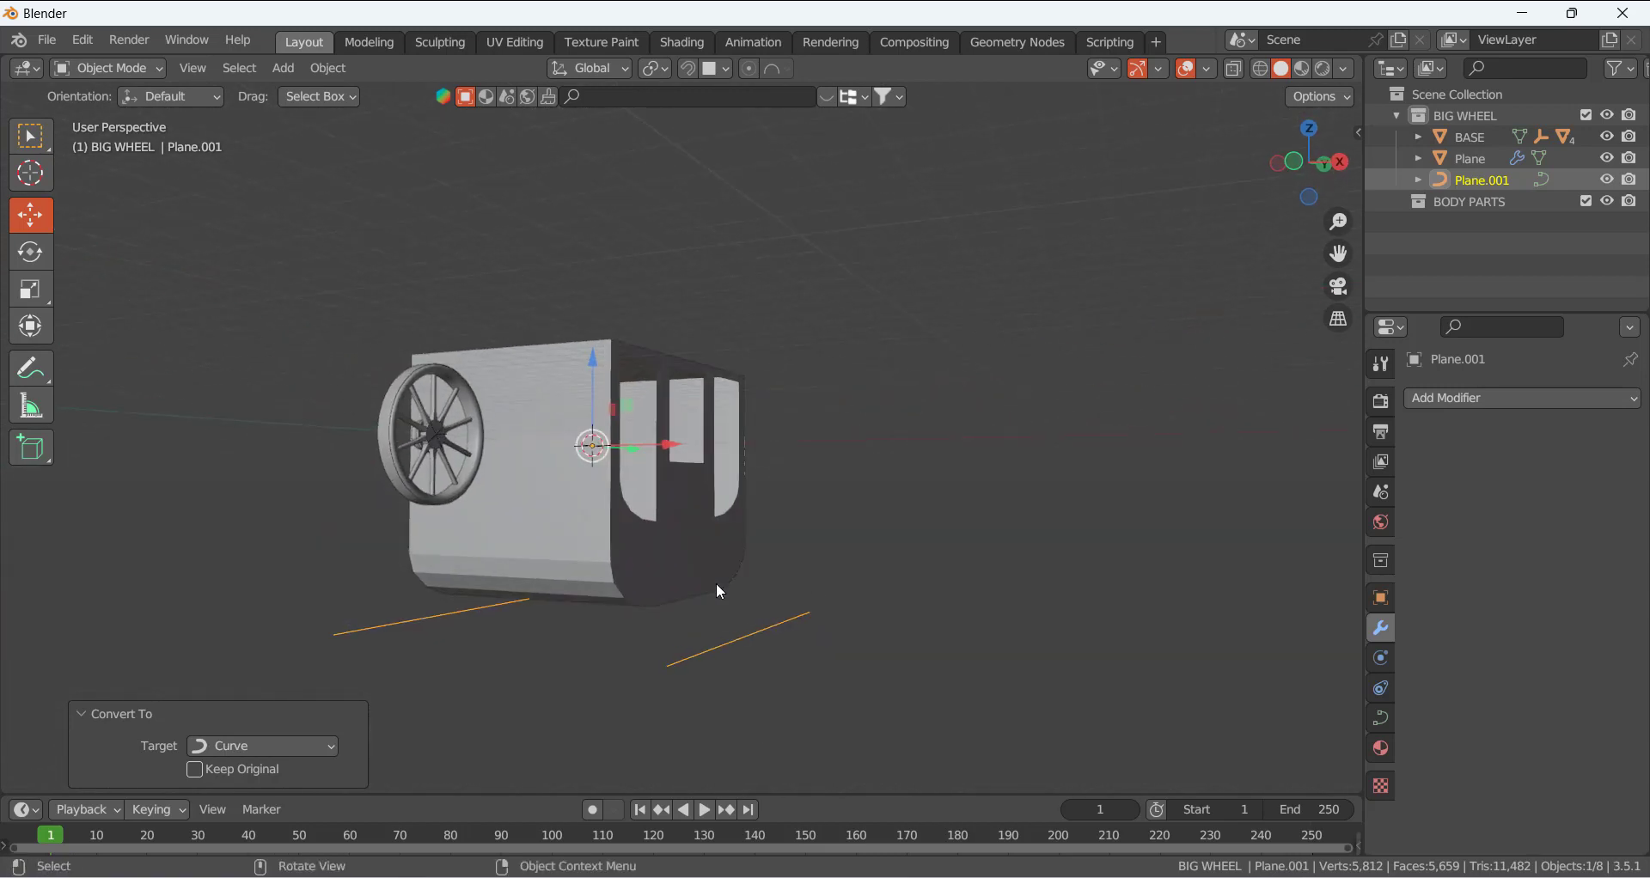
pyautogui.moveTo(693, 663); pyautogui.dragTo(685, 638, button='middle')
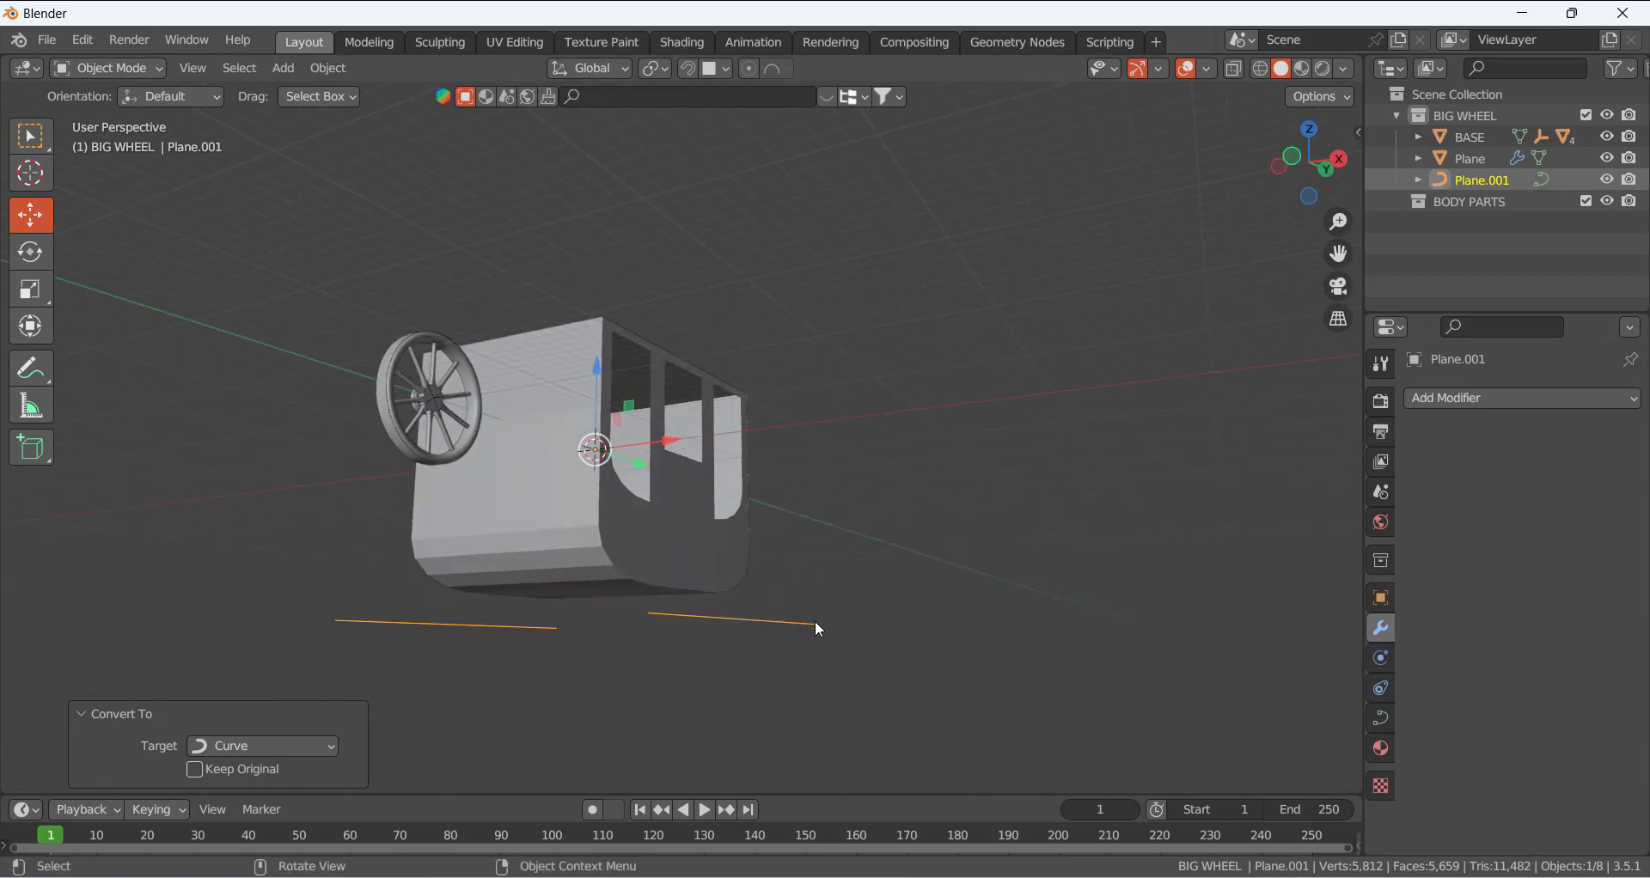
pyautogui.click(1381, 718)
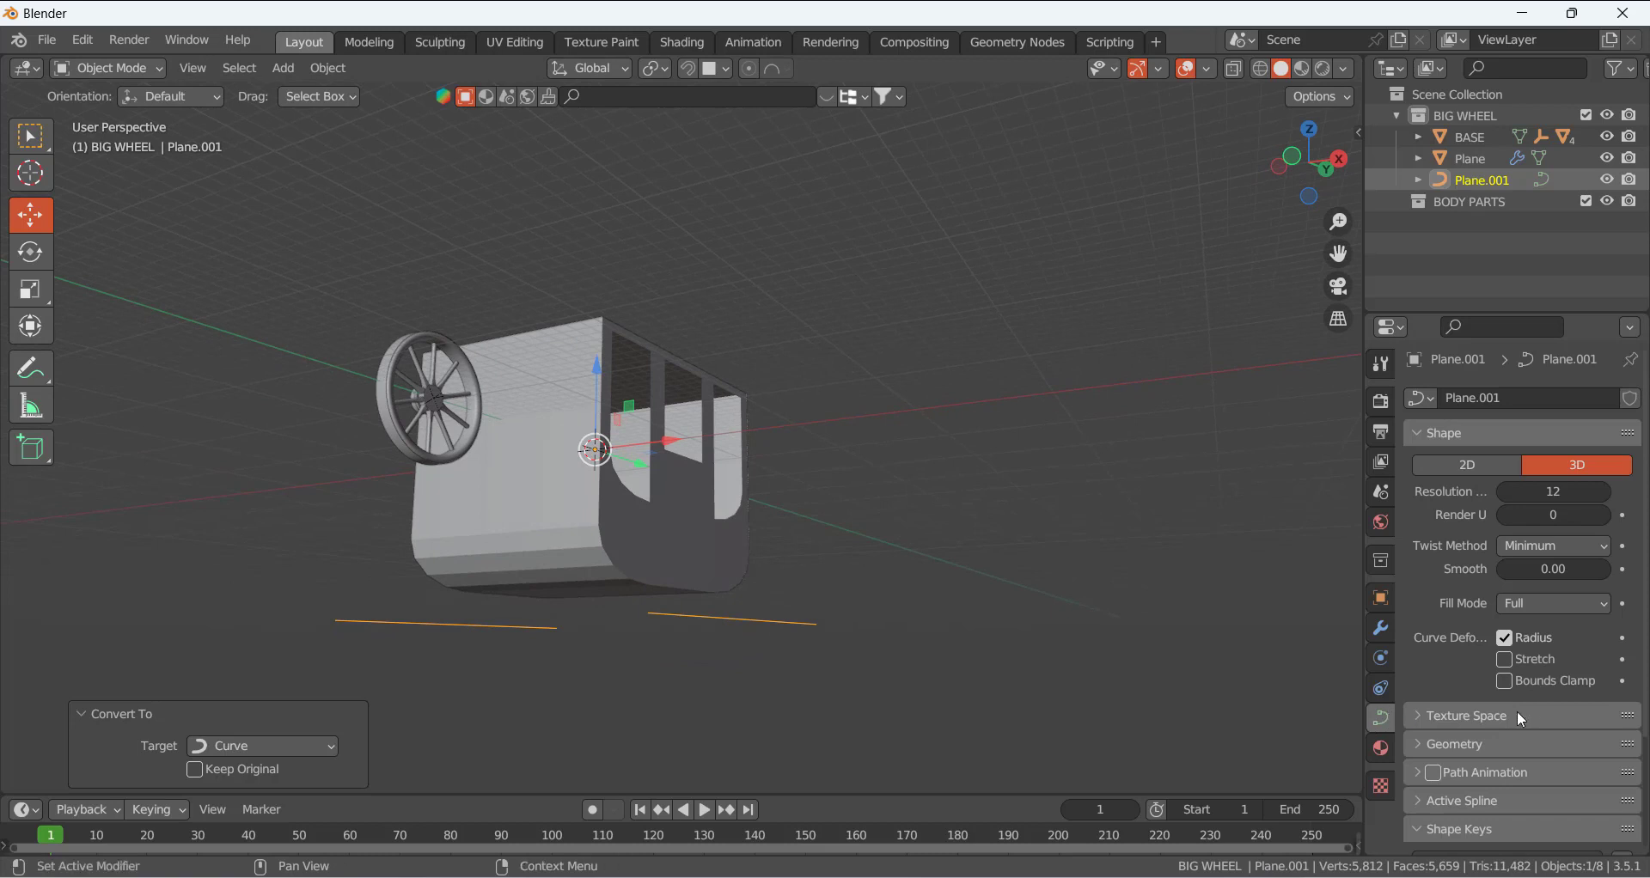
pyautogui.scroll(-4, 1526, 711)
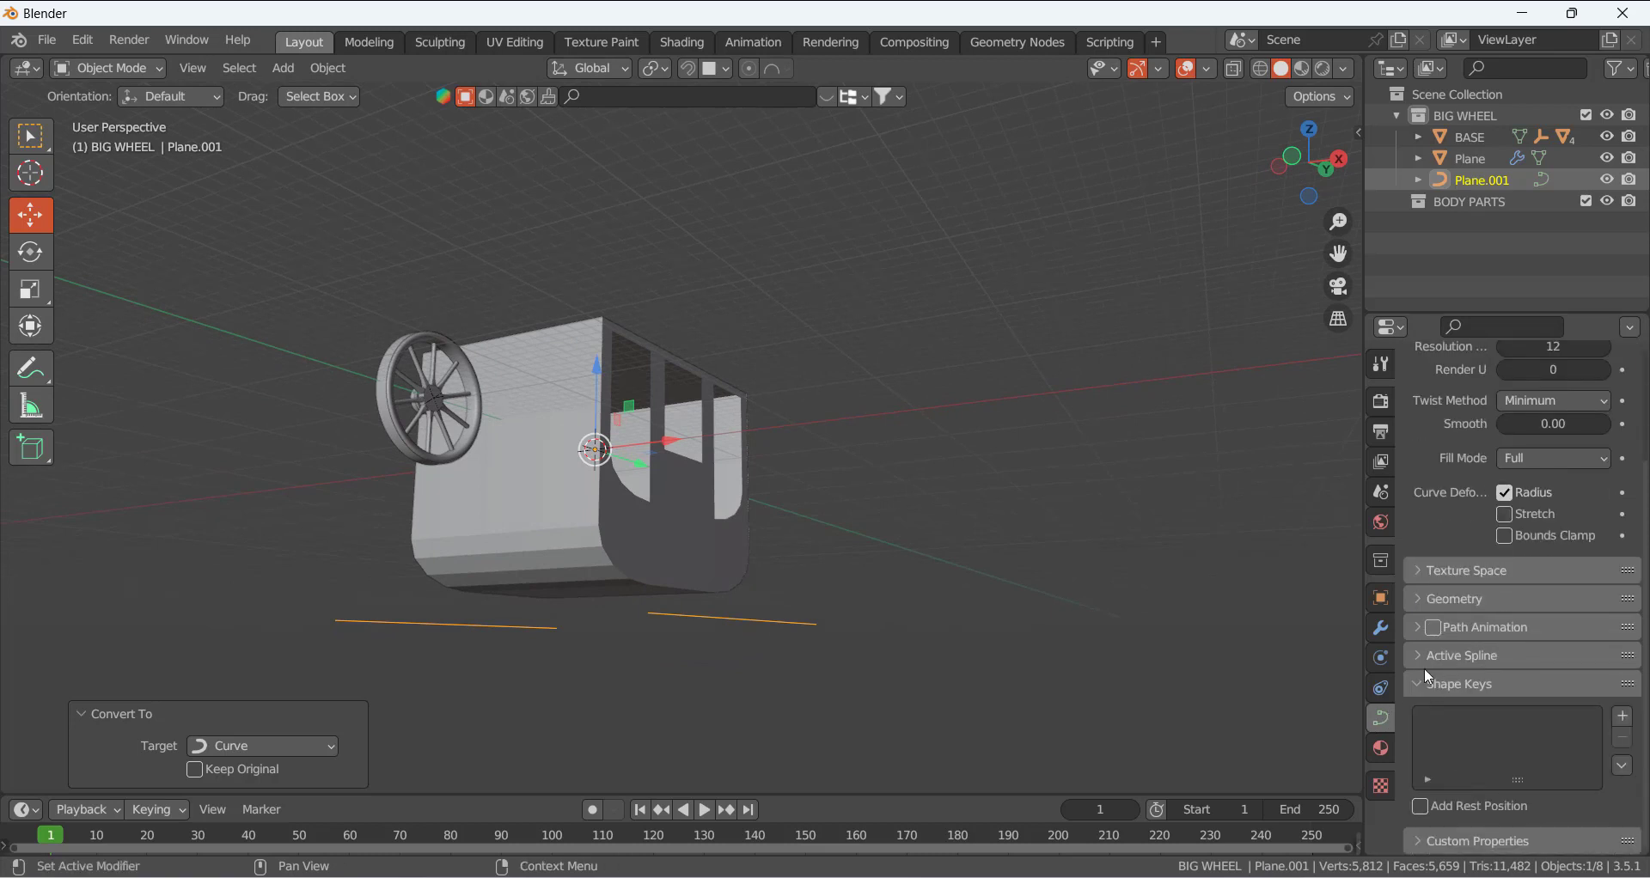
pyautogui.click(1417, 599)
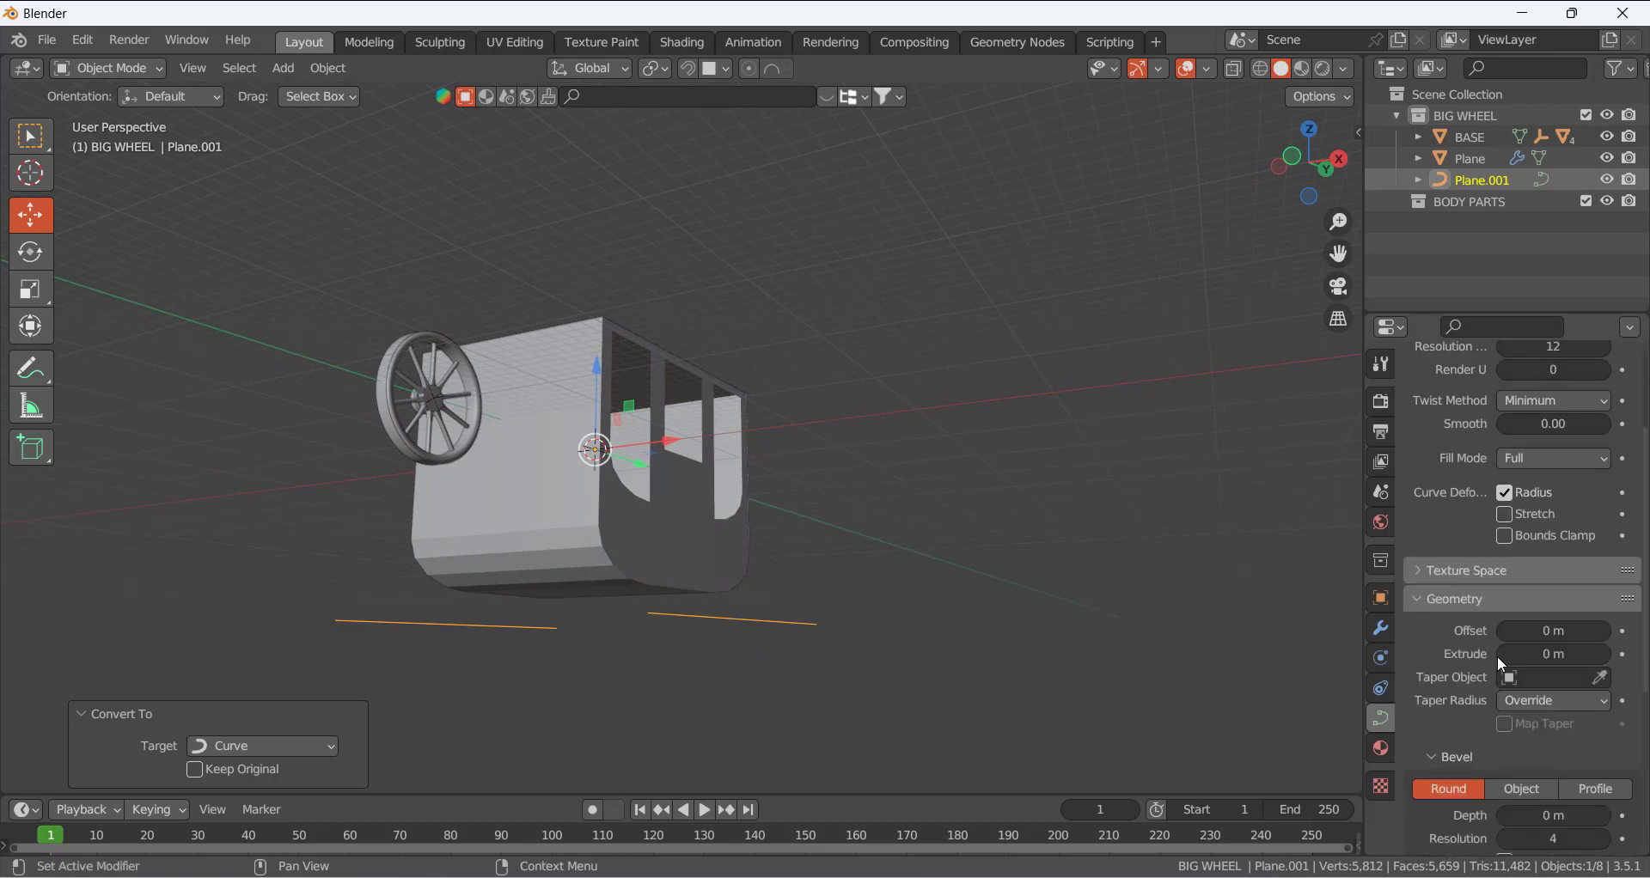
pyautogui.scroll(-5, 1487, 666)
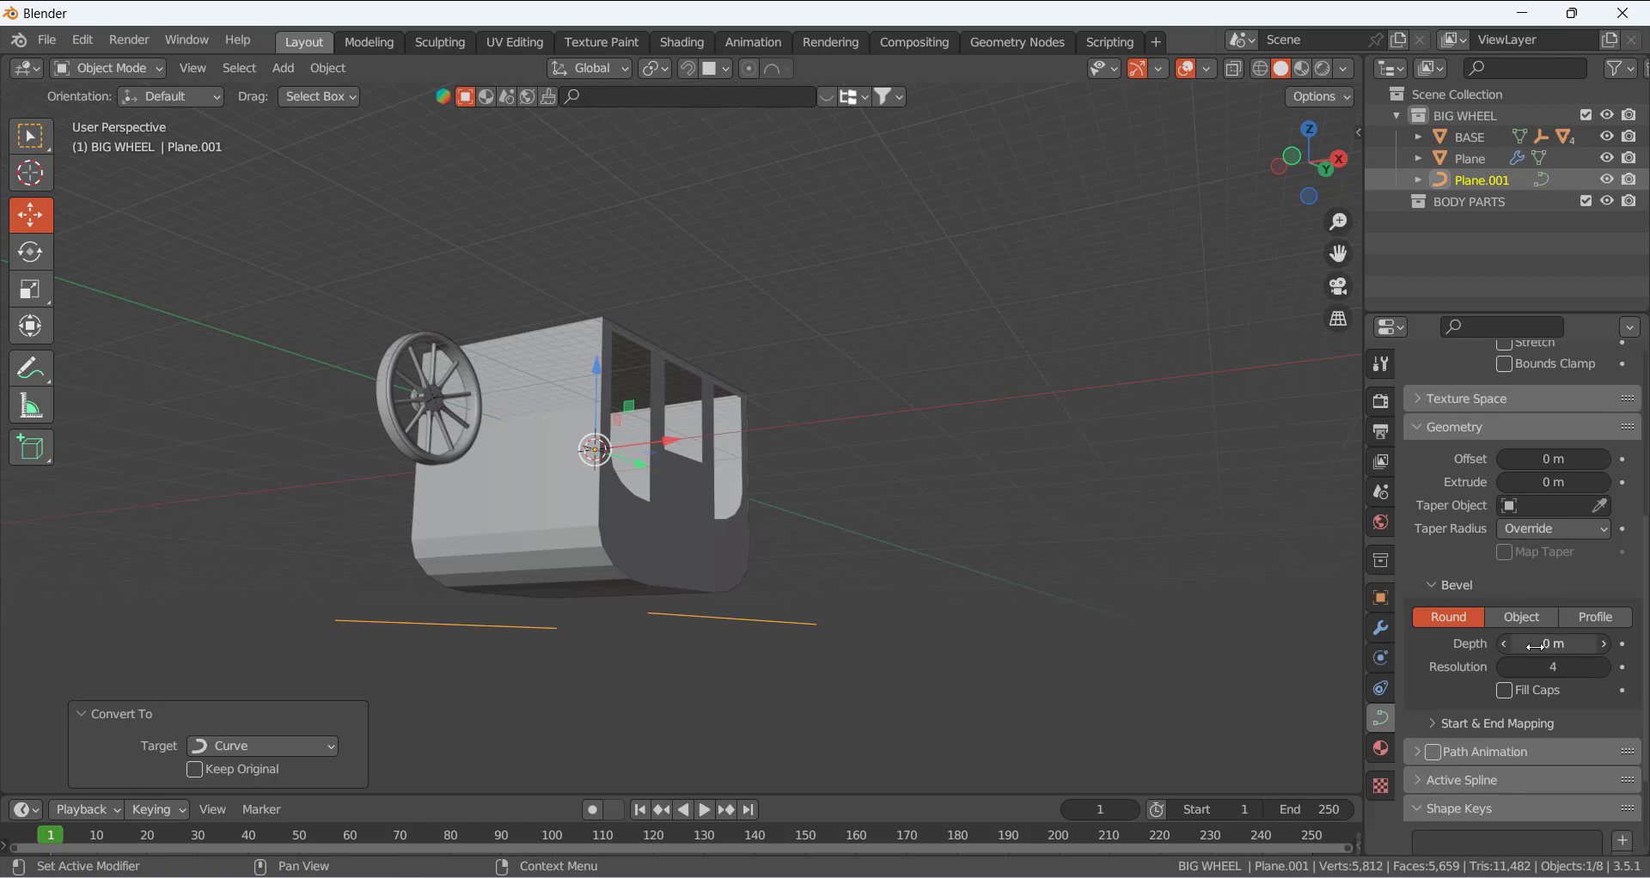
pyautogui.moveTo(1536, 645); pyautogui.dragTo(1581, 645)
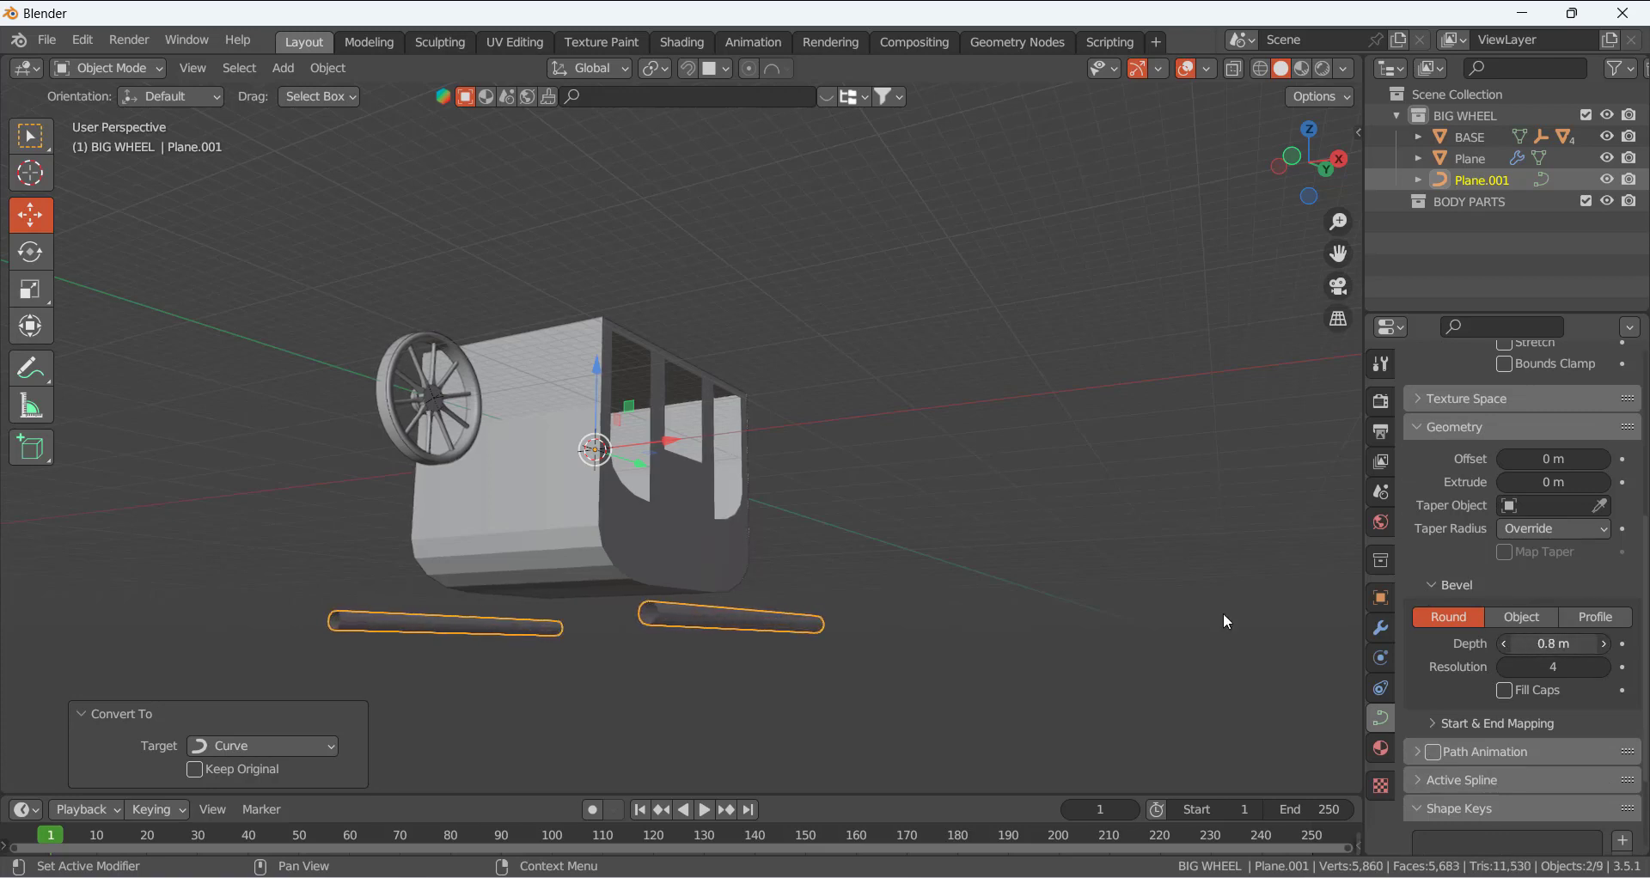
# - Switch the rail curves' bevel from round to a custom profile
pyautogui.moveTo(880, 617); pyautogui.dragTo(956, 641, button='middle')
pyautogui.scroll(2, 777, 646)
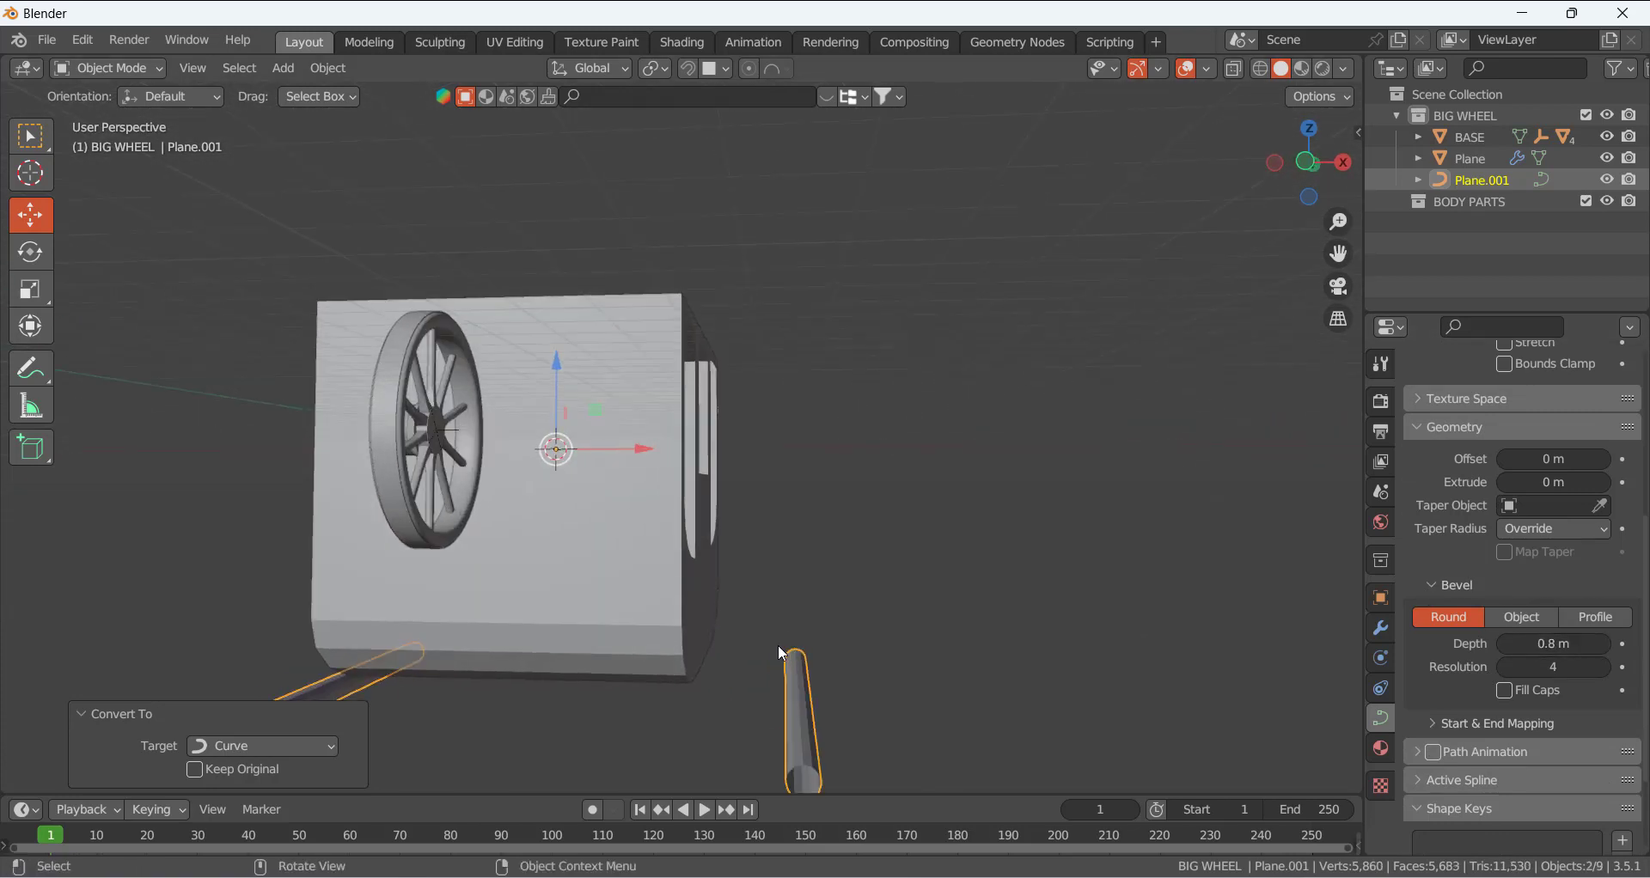
pyautogui.moveTo(779, 647); pyautogui.dragTo(948, 576, button='middle')
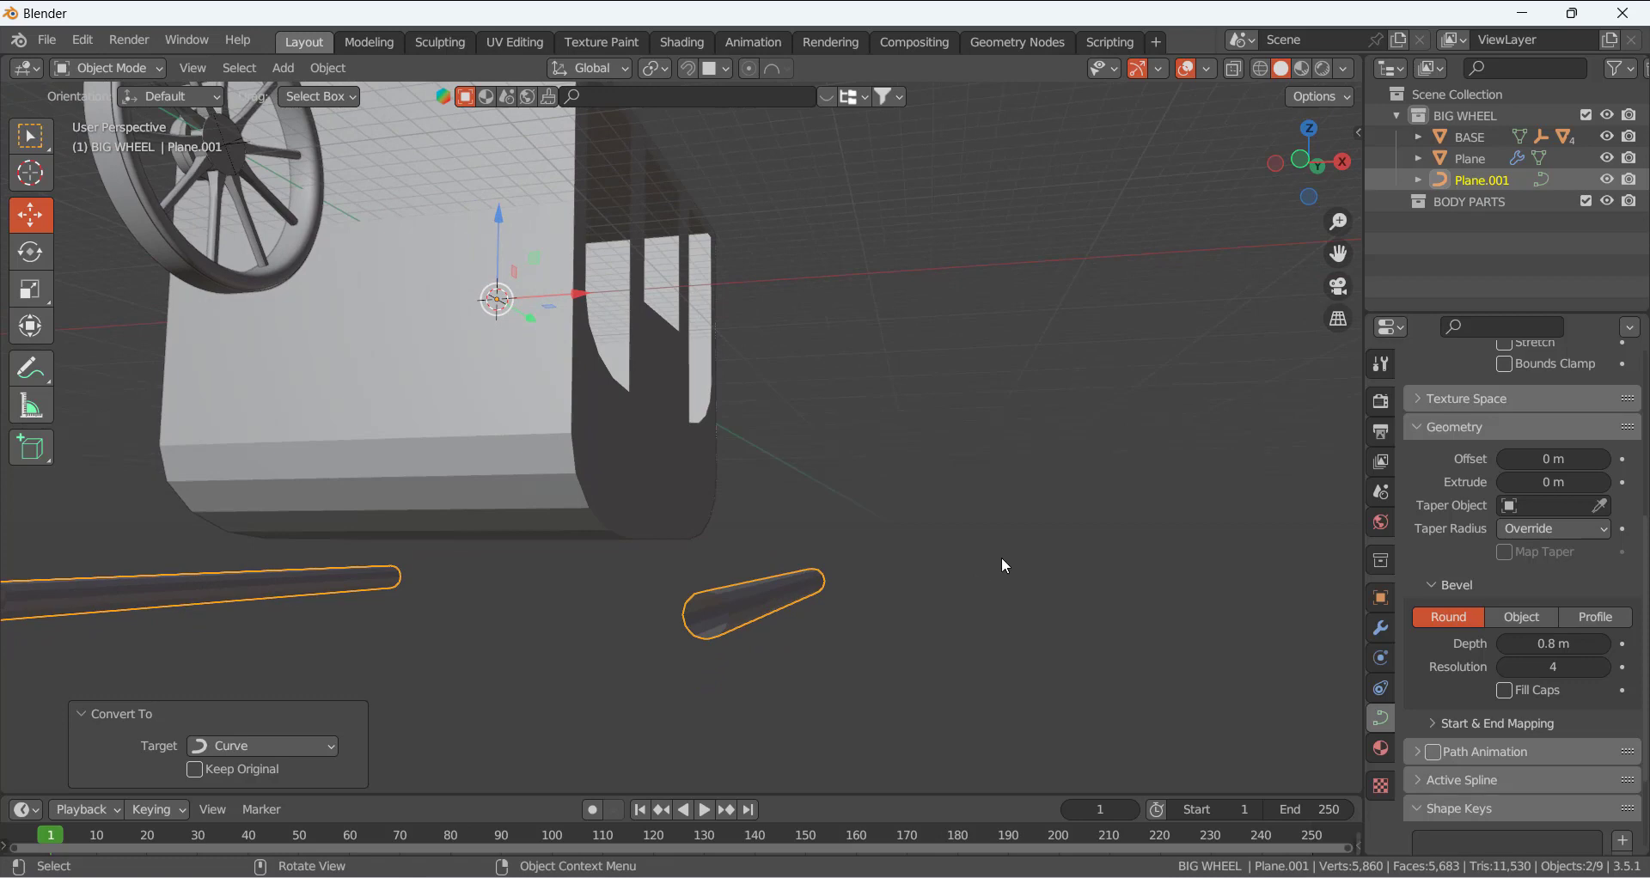
pyautogui.click(1596, 617)
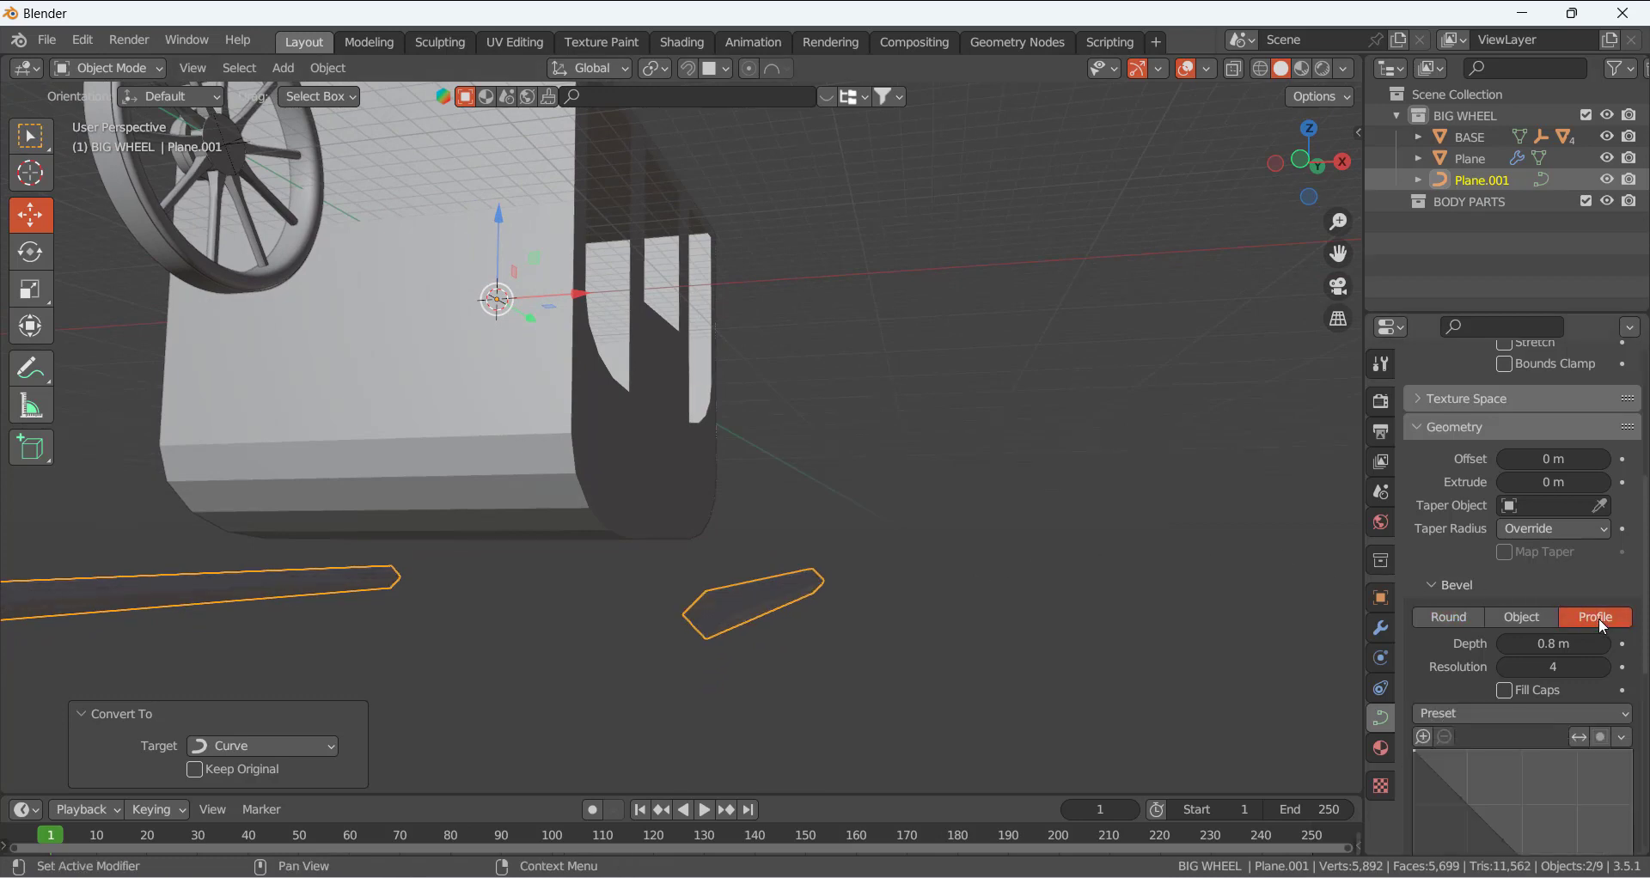
pyautogui.scroll(-3, 772, 534)
pyautogui.scroll(3, 774, 536)
pyautogui.moveTo(781, 542); pyautogui.dragTo(700, 545, button='middle')
pyautogui.scroll(-4, 1513, 703)
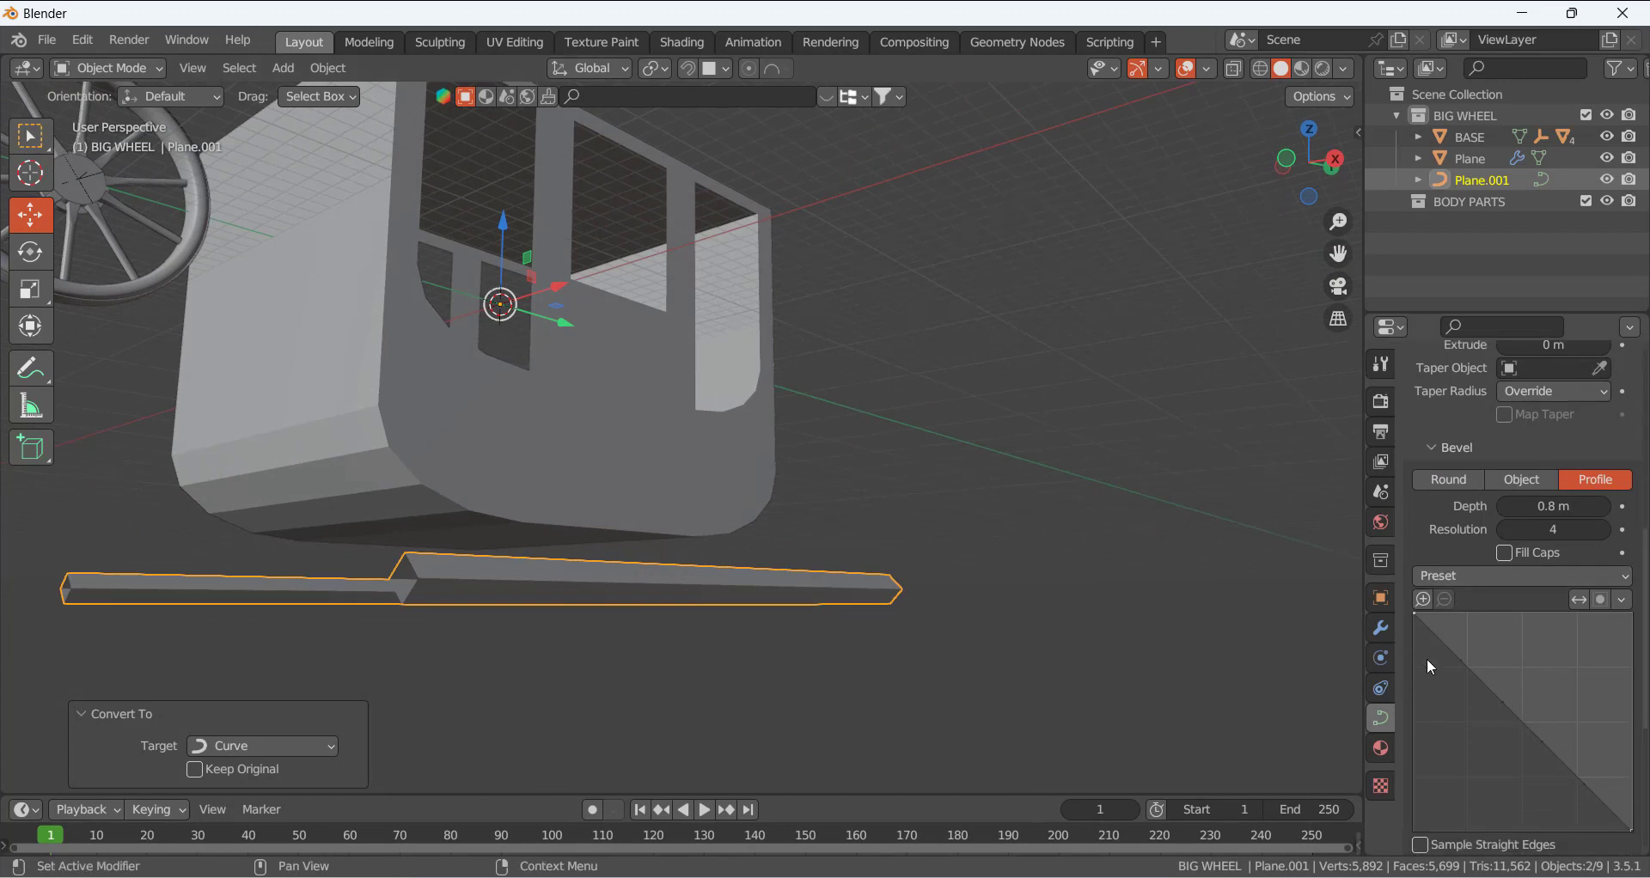
# - Add a control point midway along the bevel profile and pull it outward to about 0.88, 0.84 to round the section
pyautogui.scroll(-4, 1453, 645)
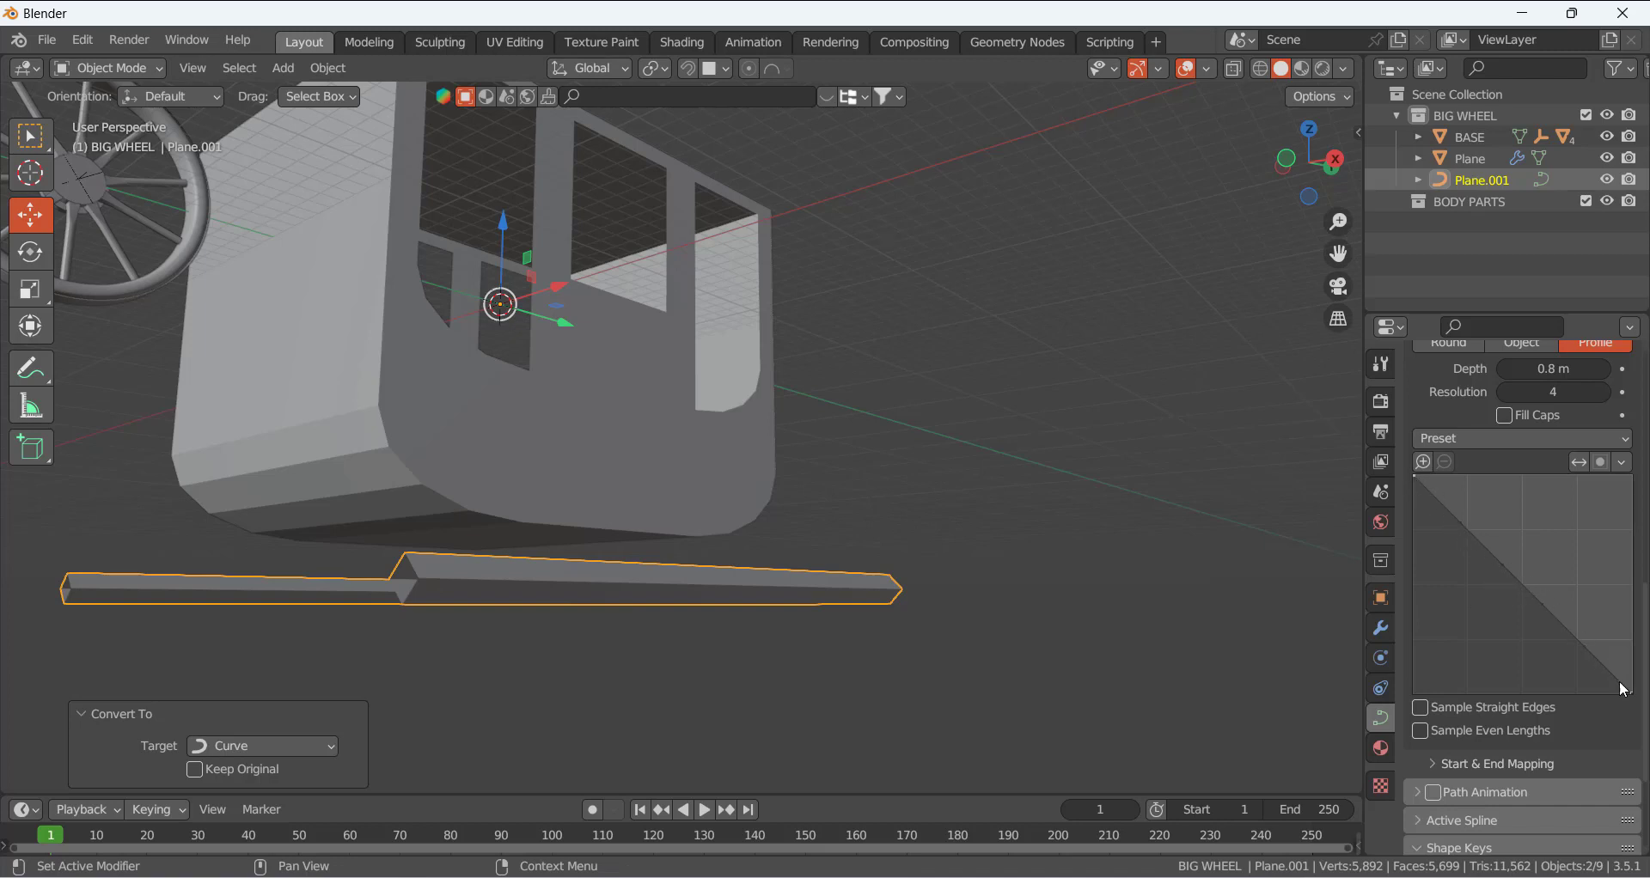
pyautogui.click(1522, 584)
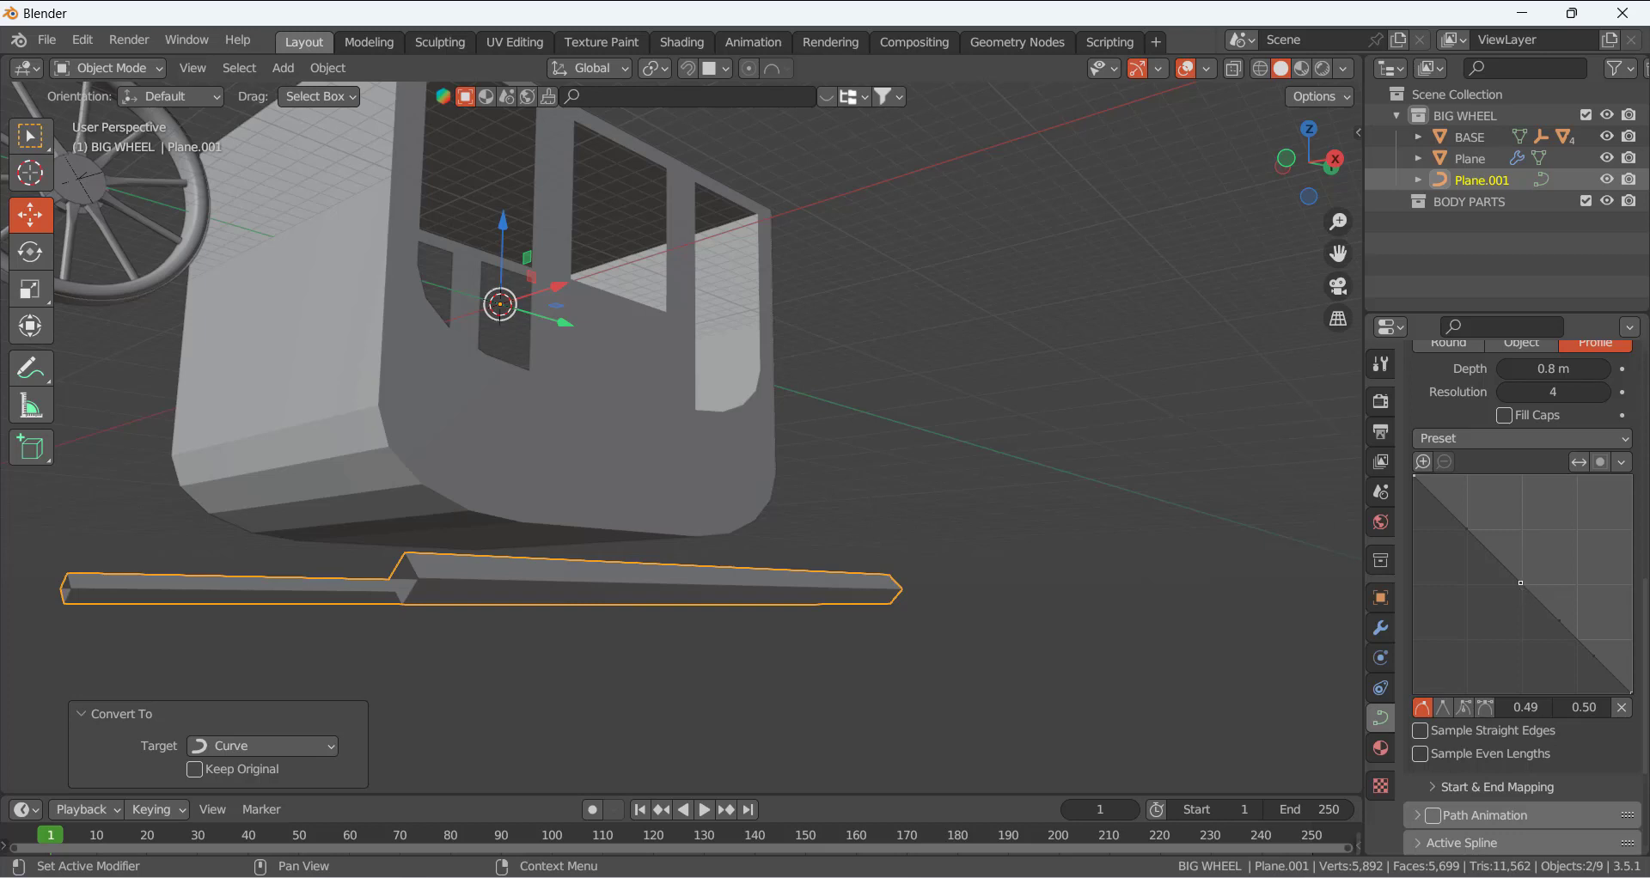
pyautogui.moveTo(1522, 584); pyautogui.dragTo(1603, 510)
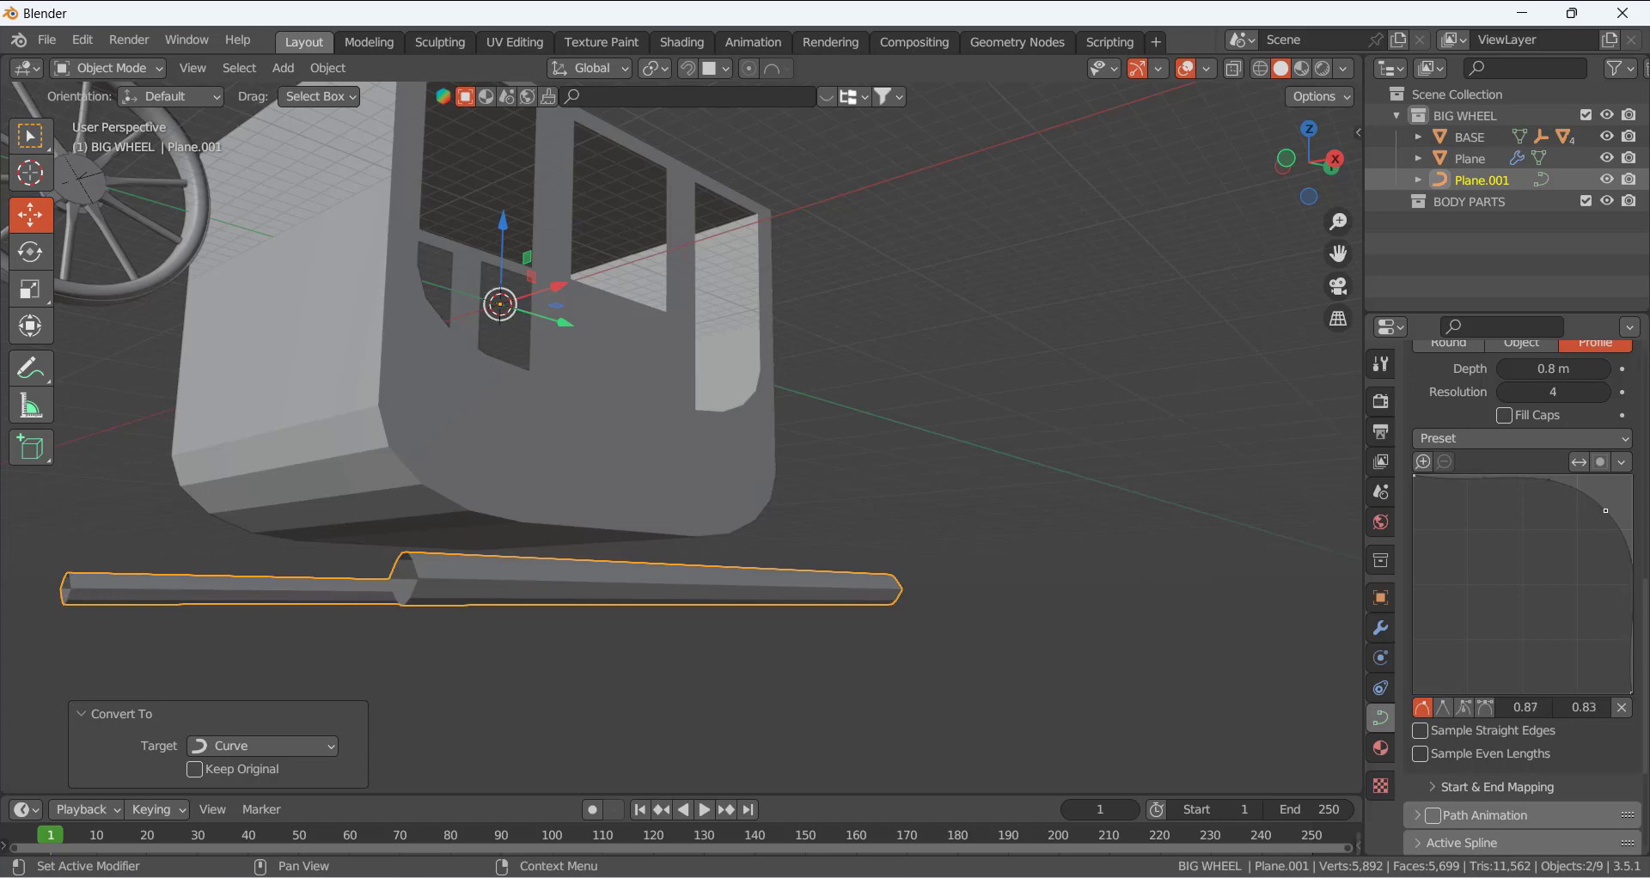
pyautogui.moveTo(671, 575); pyautogui.dragTo(727, 589, button='middle')
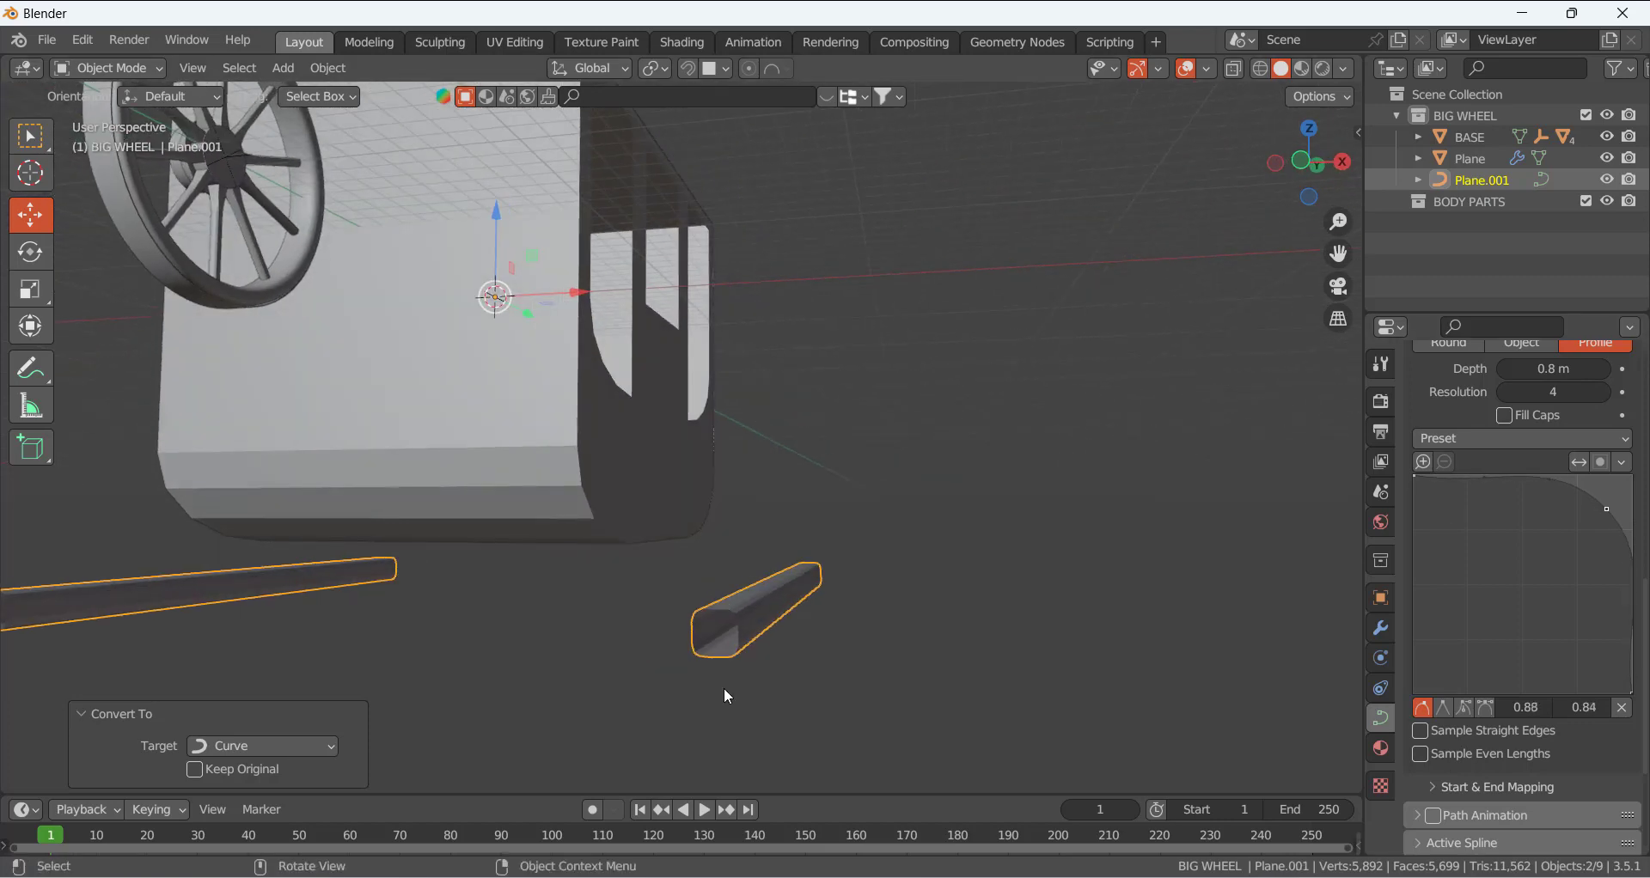
pyautogui.scroll(3, 724, 687)
pyautogui.moveTo(751, 671); pyautogui.dragTo(740, 637, button='middle')
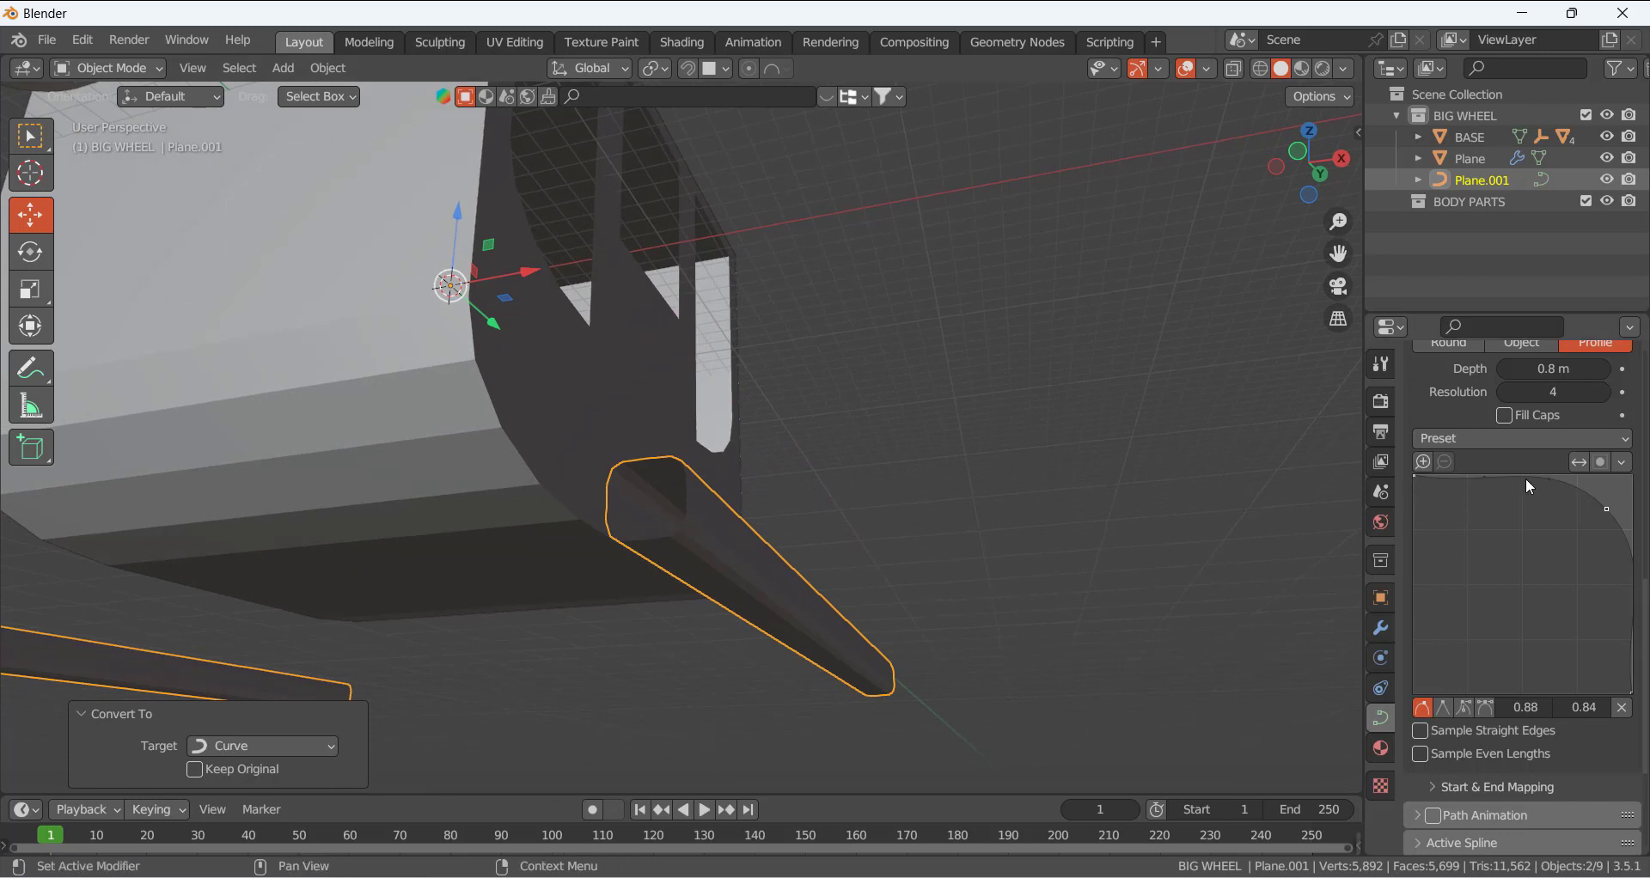
# - Add a control point on the profile's vertical side at a height of about 0.64 and set its X to 1
pyautogui.click(1632, 695)
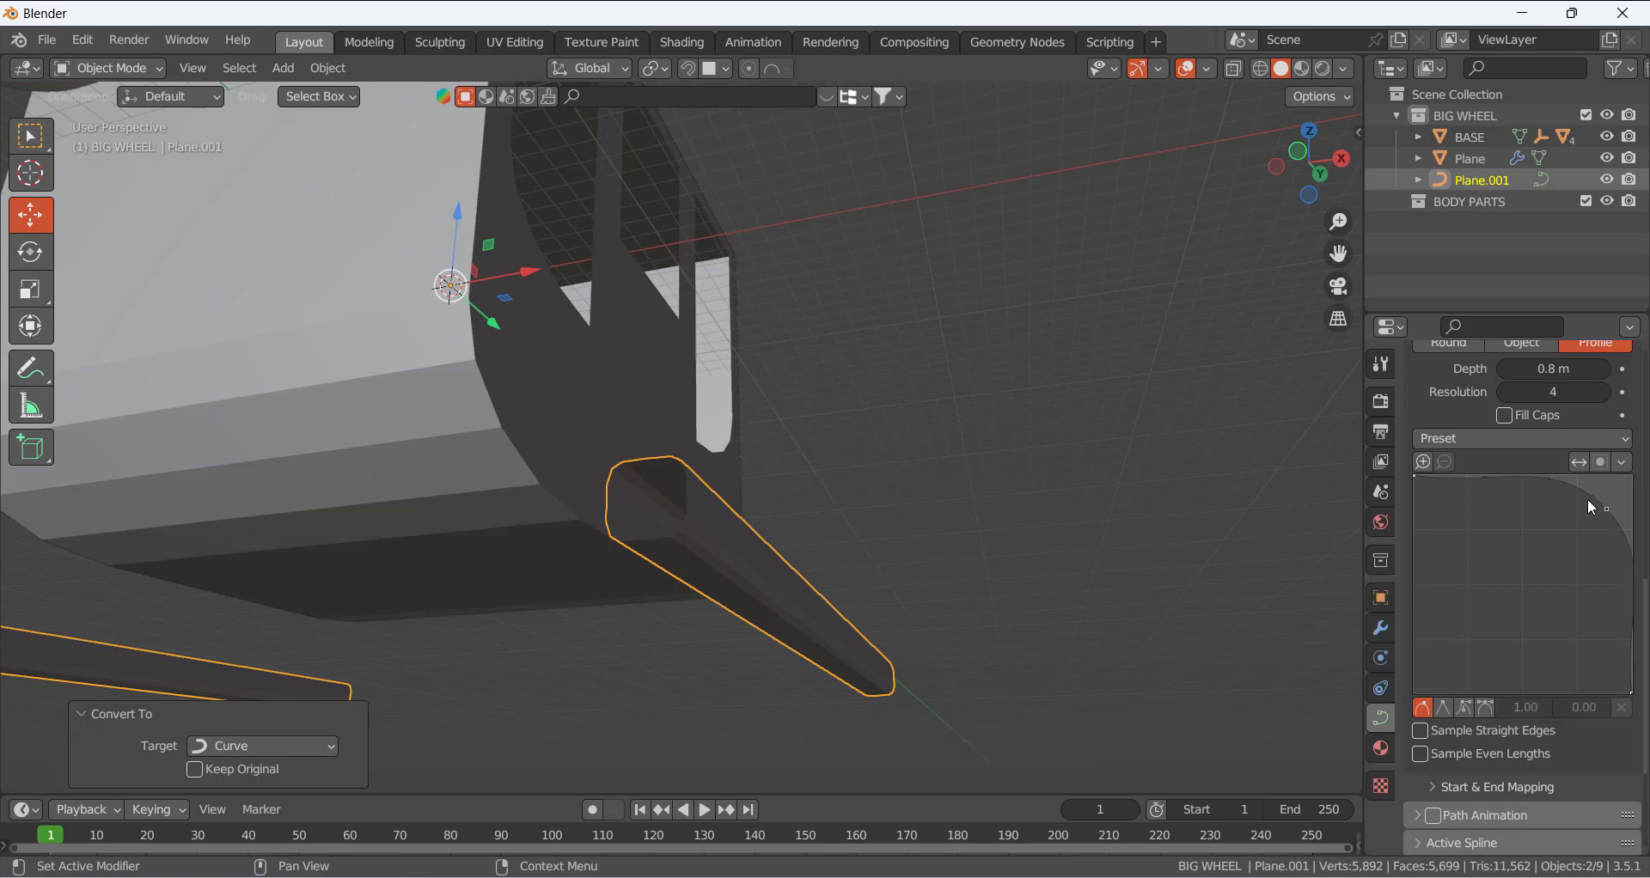
pyautogui.click(1632, 554)
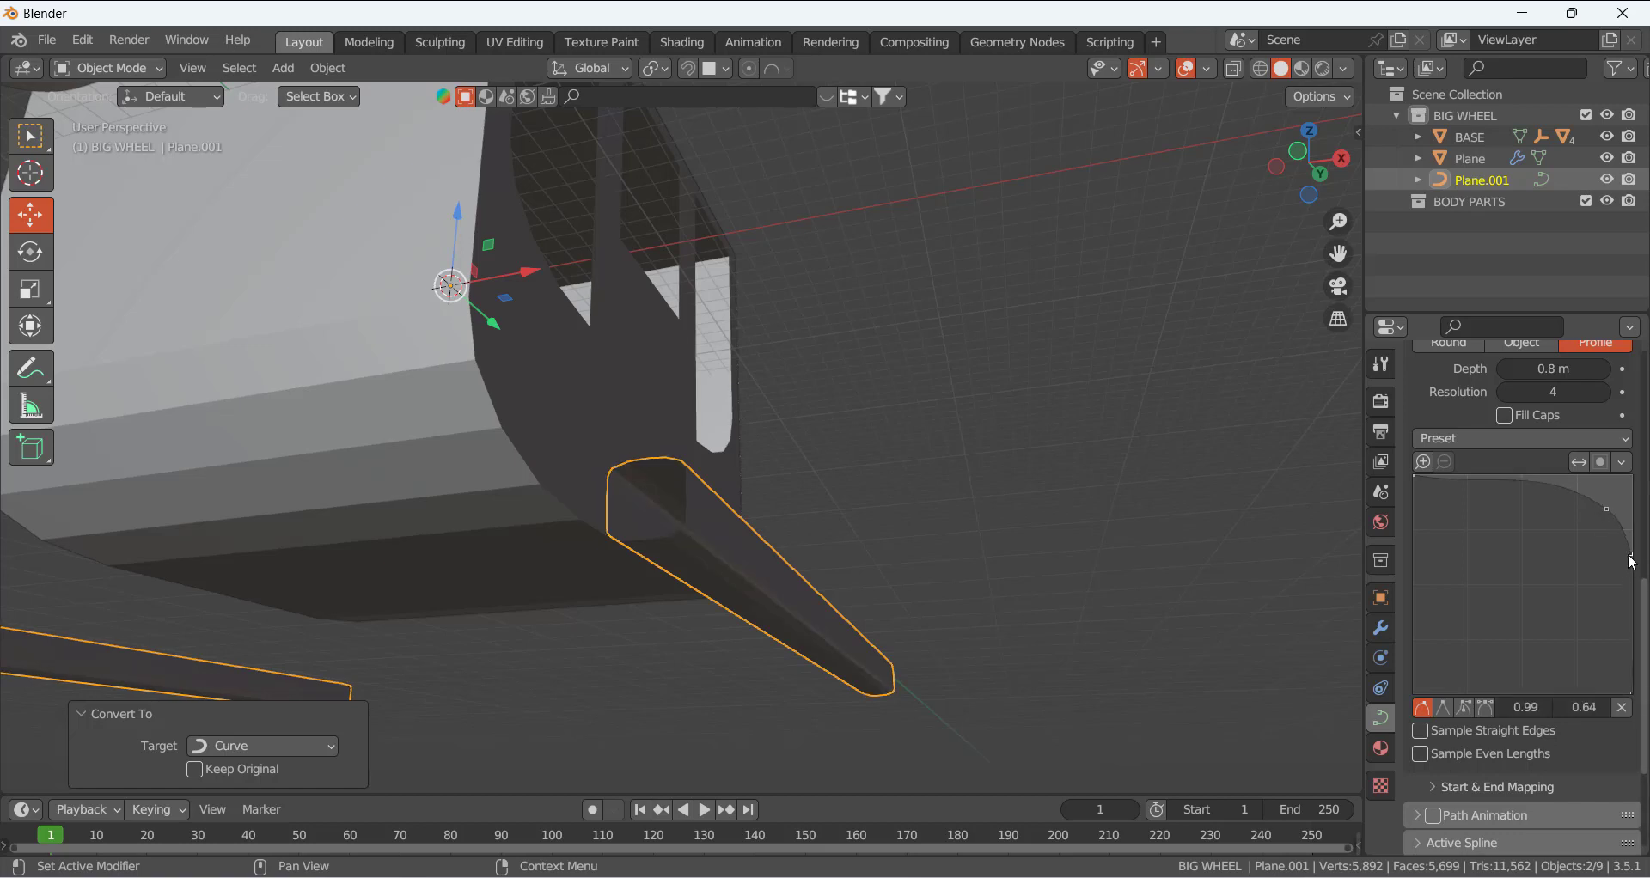
pyautogui.click(1529, 707)
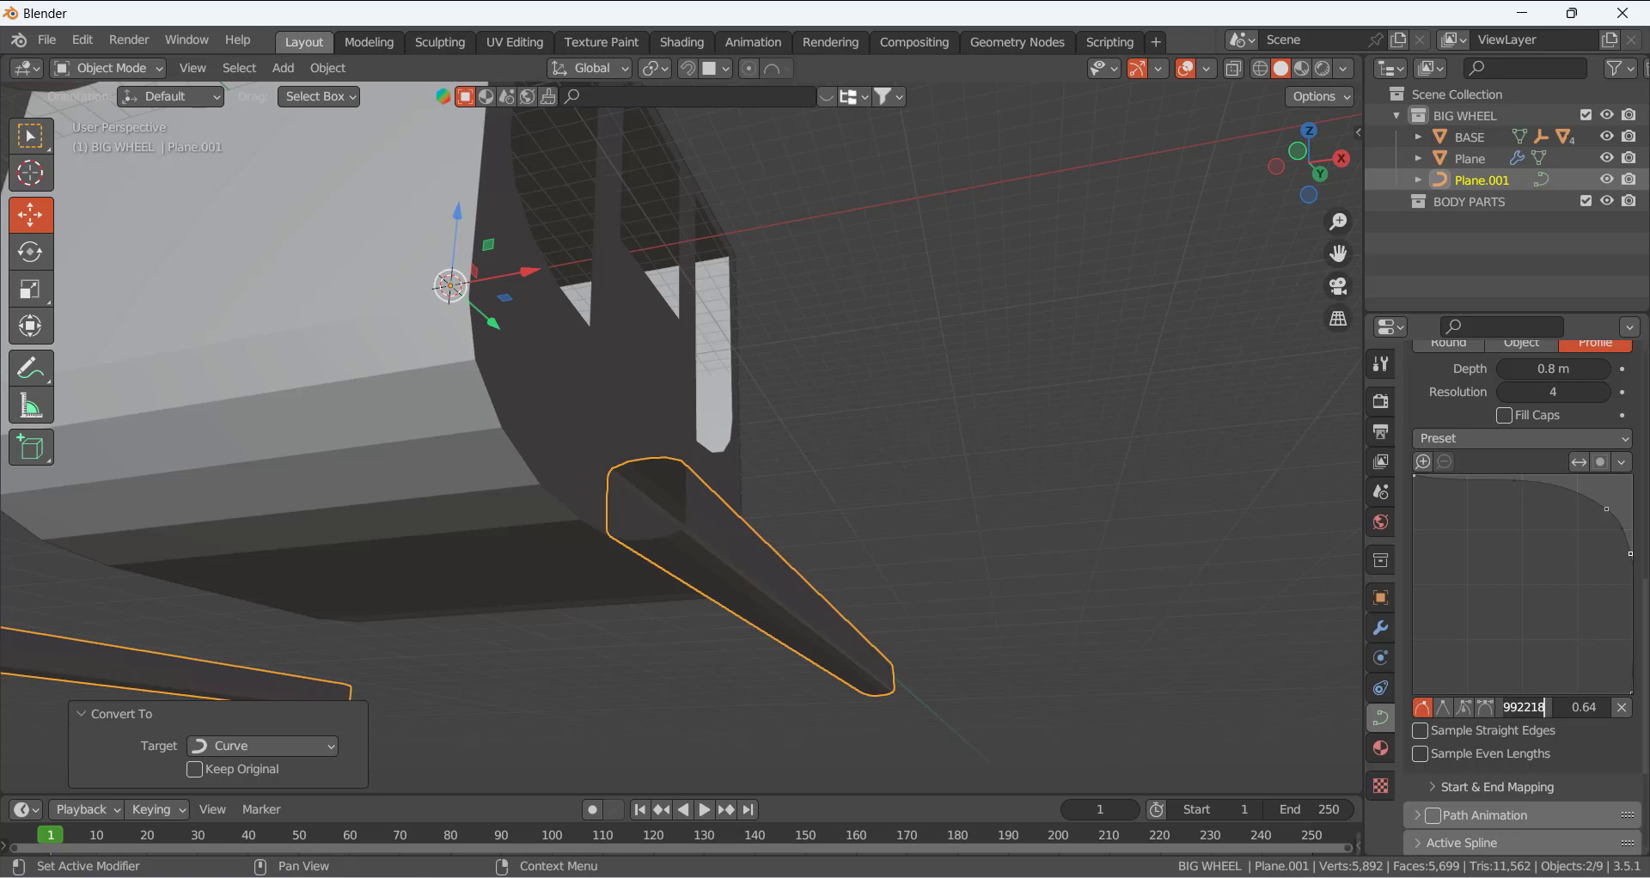
pyautogui.write('1')
pyautogui.press('Return')
# - Add a control point near the profile's upper edge at X about 0.65 and set its Y to 1
pyautogui.click(1557, 484)
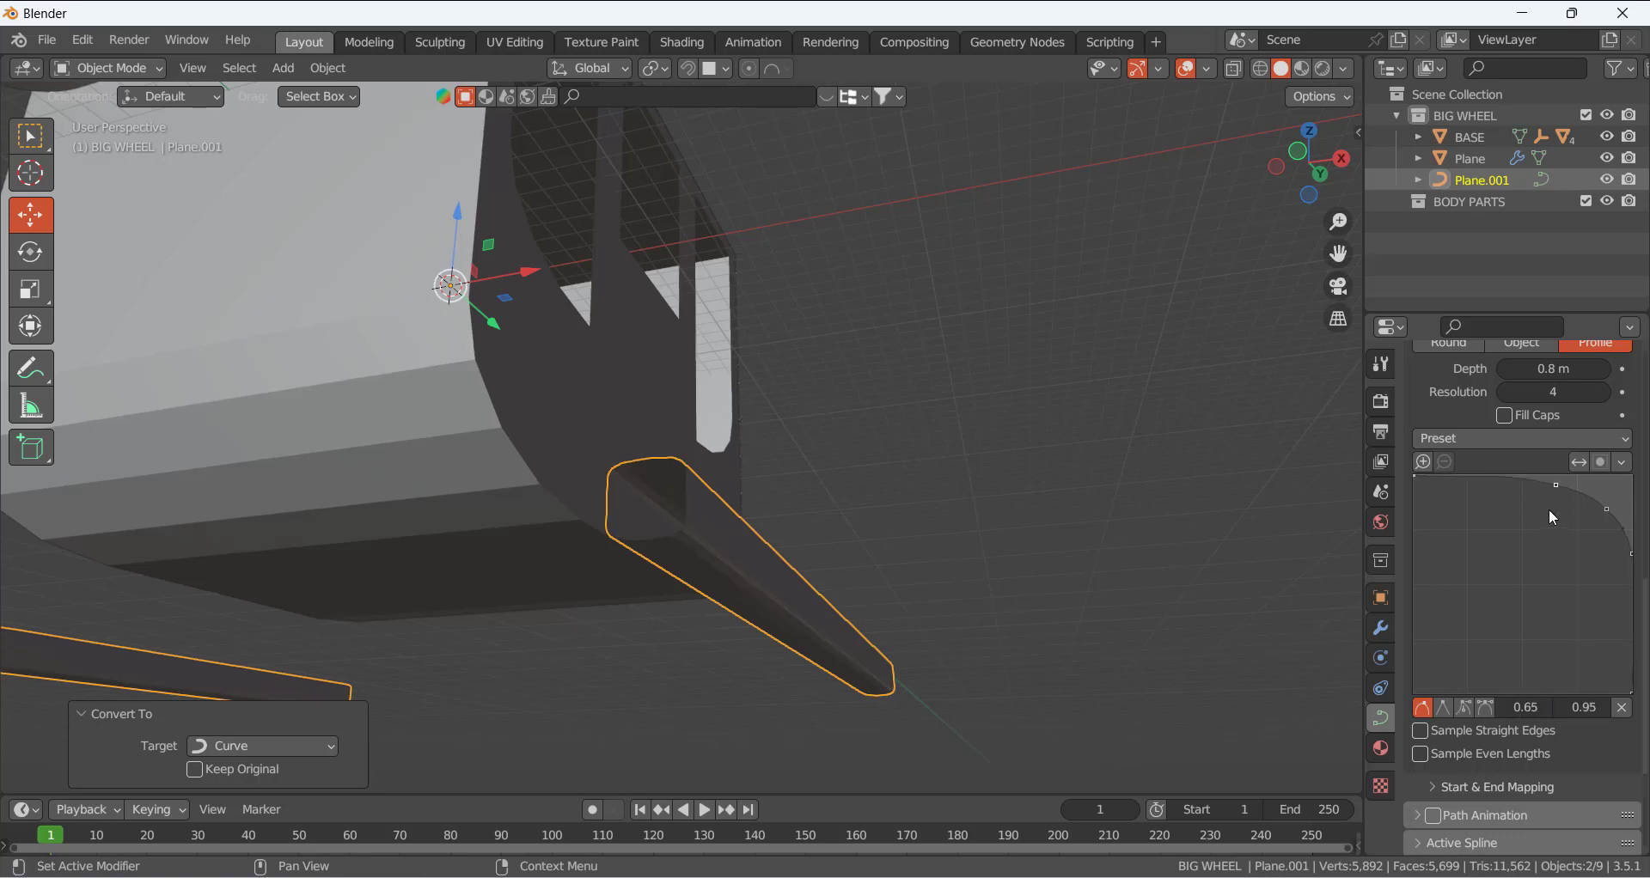
pyautogui.click(1416, 475)
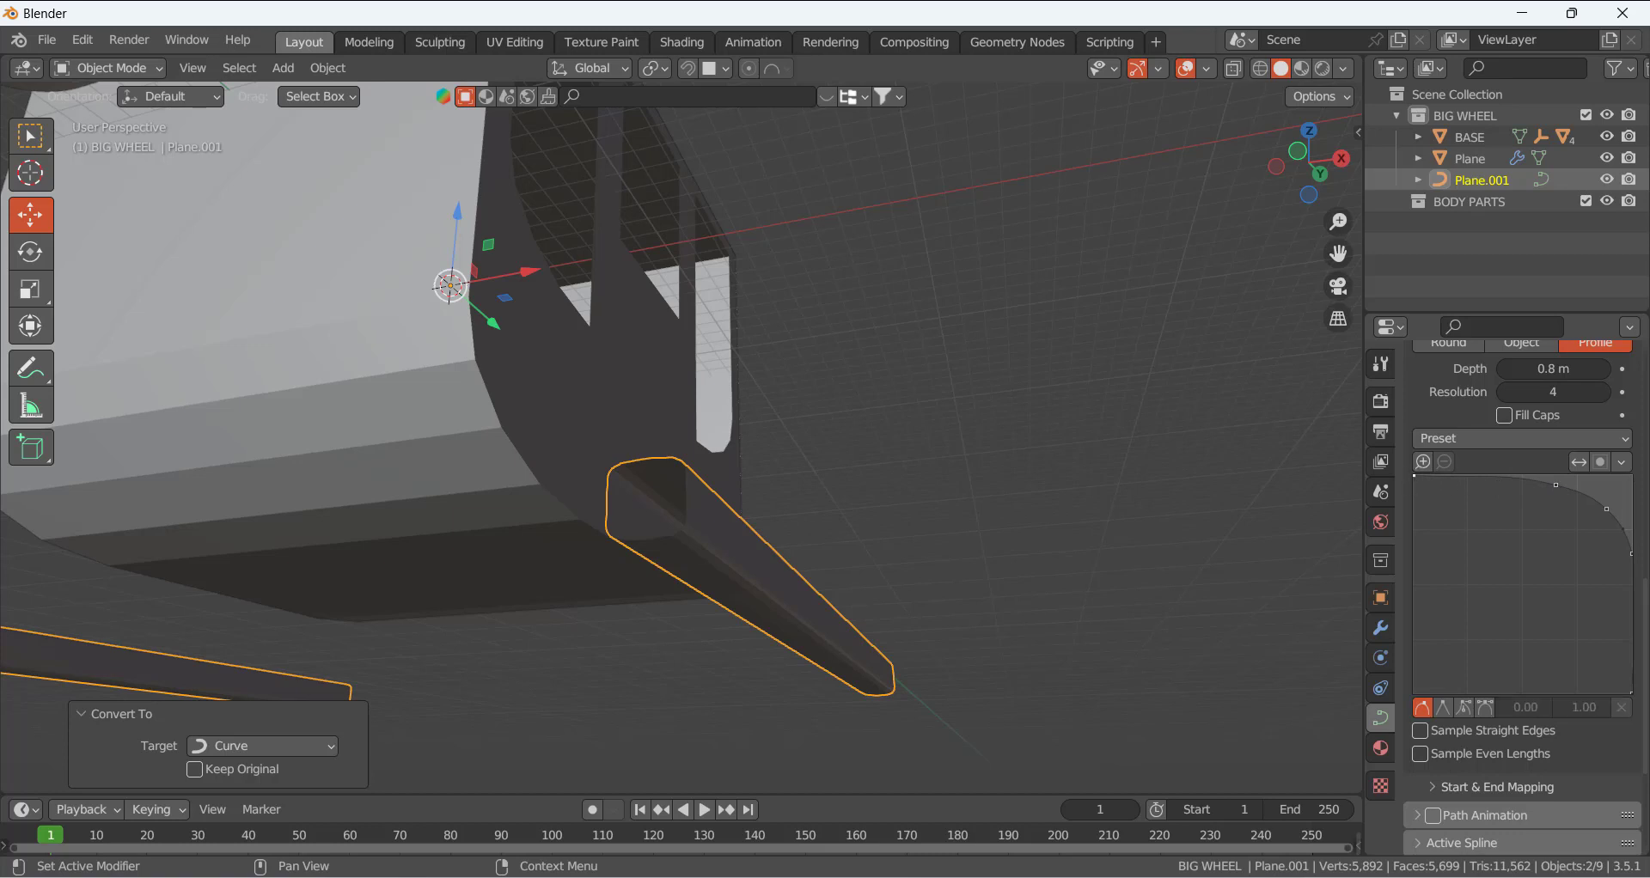
pyautogui.click(1555, 484)
pyautogui.click(1584, 708)
pyautogui.write('1')
pyautogui.press('Return')
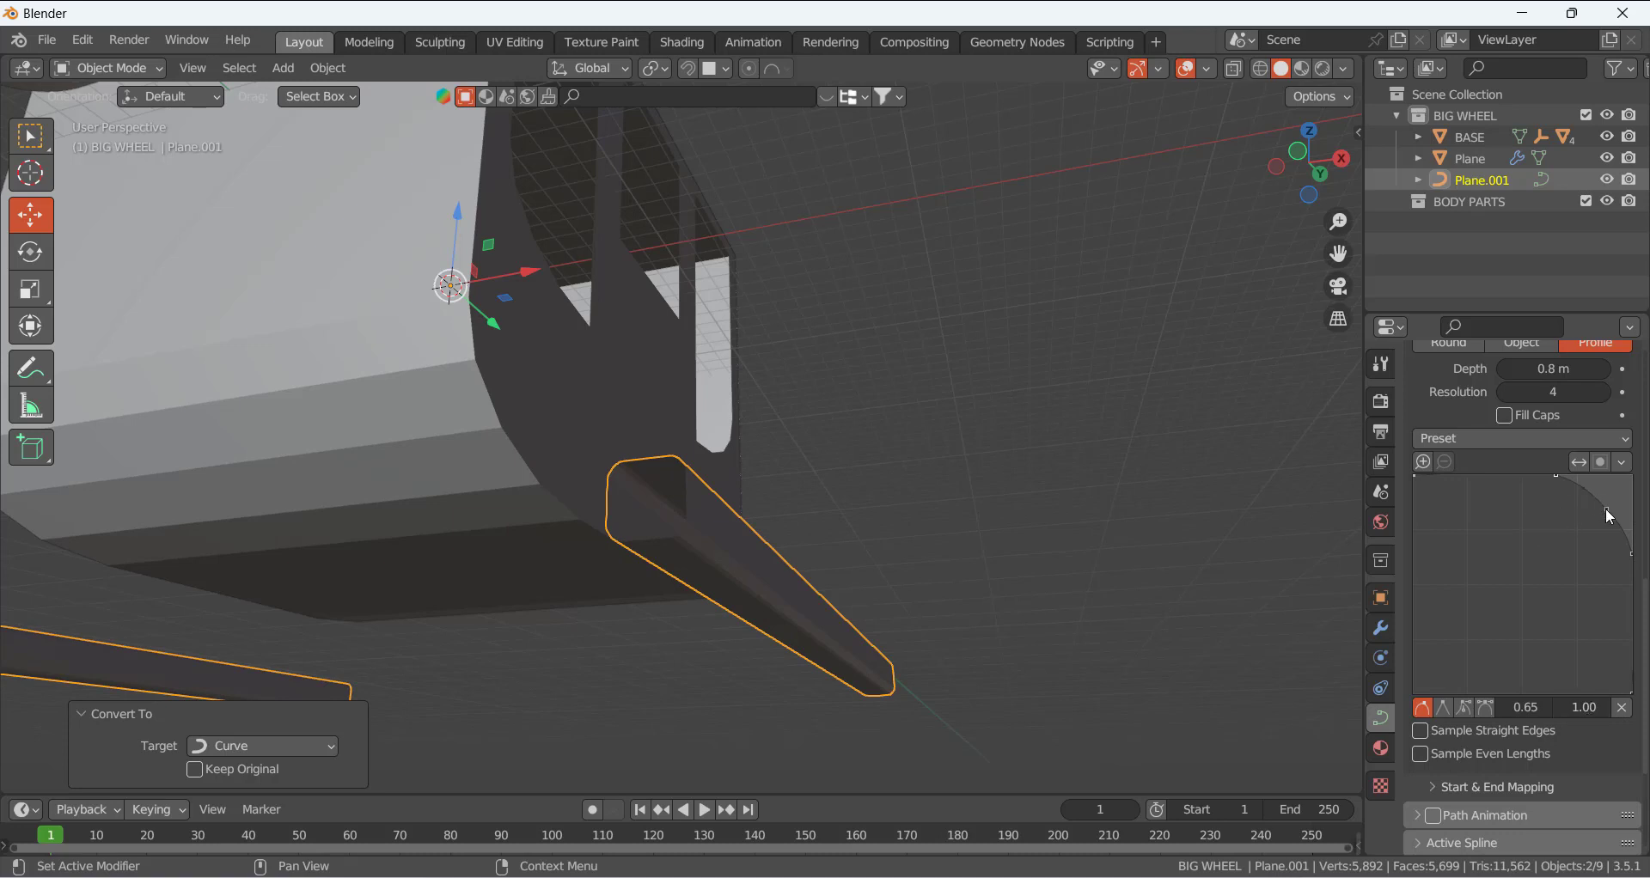
# - Move the profile's corner point outward to about 0.91, 0.91 for a squarer rail section, and deselect the rails
pyautogui.moveTo(1606, 510)
pyautogui.mouseDown()
pyautogui.moveTo(1414, 502)
pyautogui.moveTo(1594, 490)
pyautogui.mouseUp()
pyautogui.click(841, 424)
pyautogui.moveTo(841, 424); pyautogui.dragTo(765, 524, button='middle')
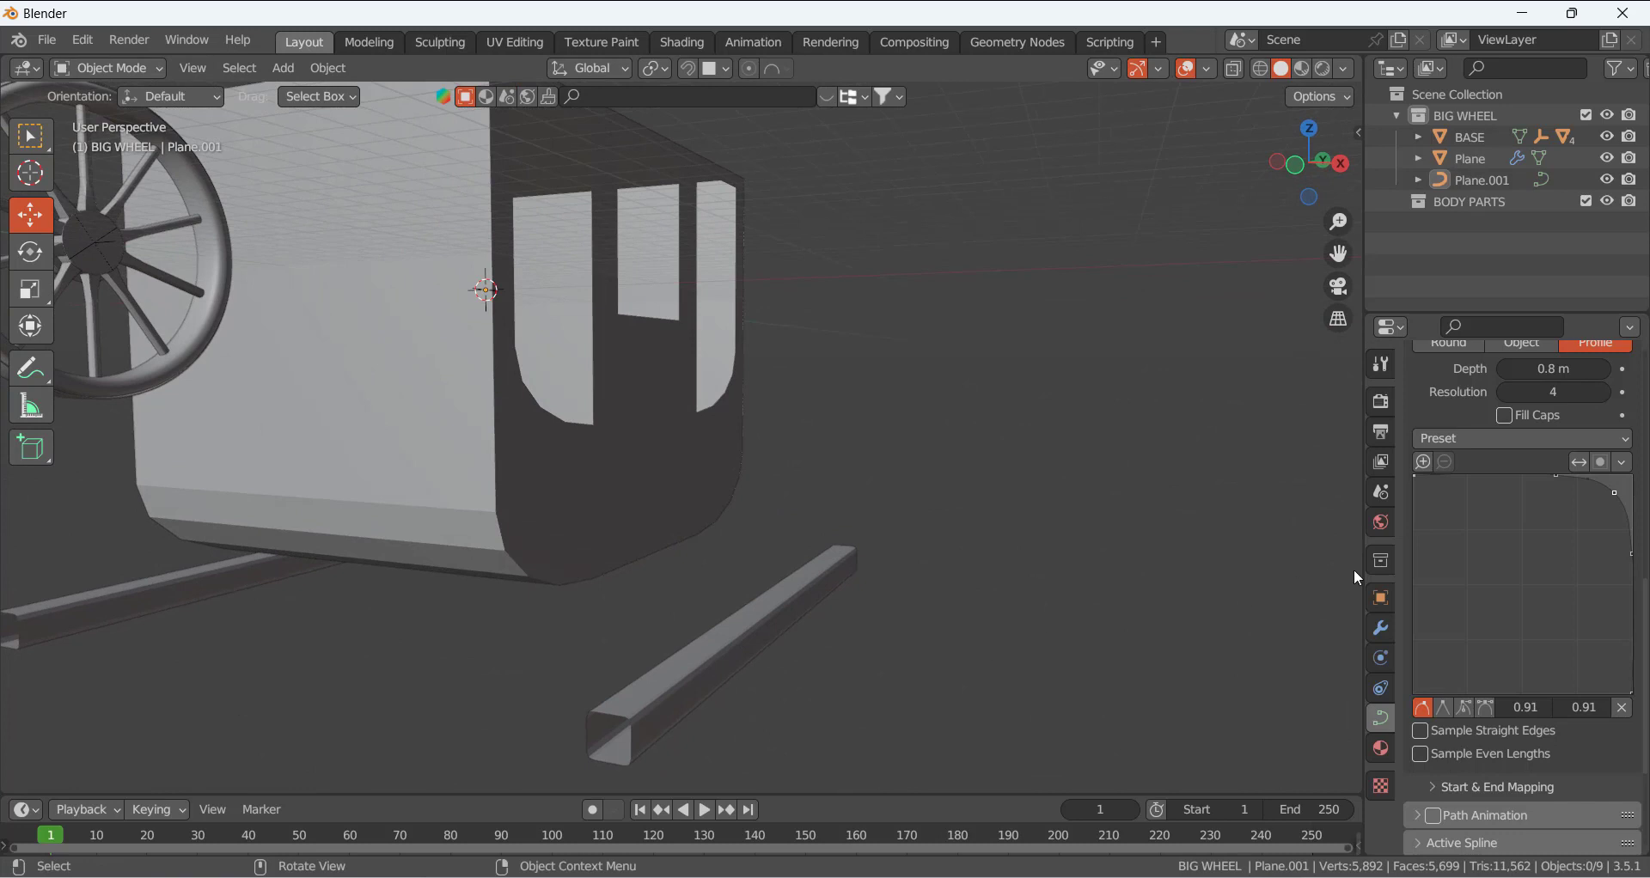
# - Raise the rail curves' bevel resolution to 6
pyautogui.scroll(3, 1500, 579)
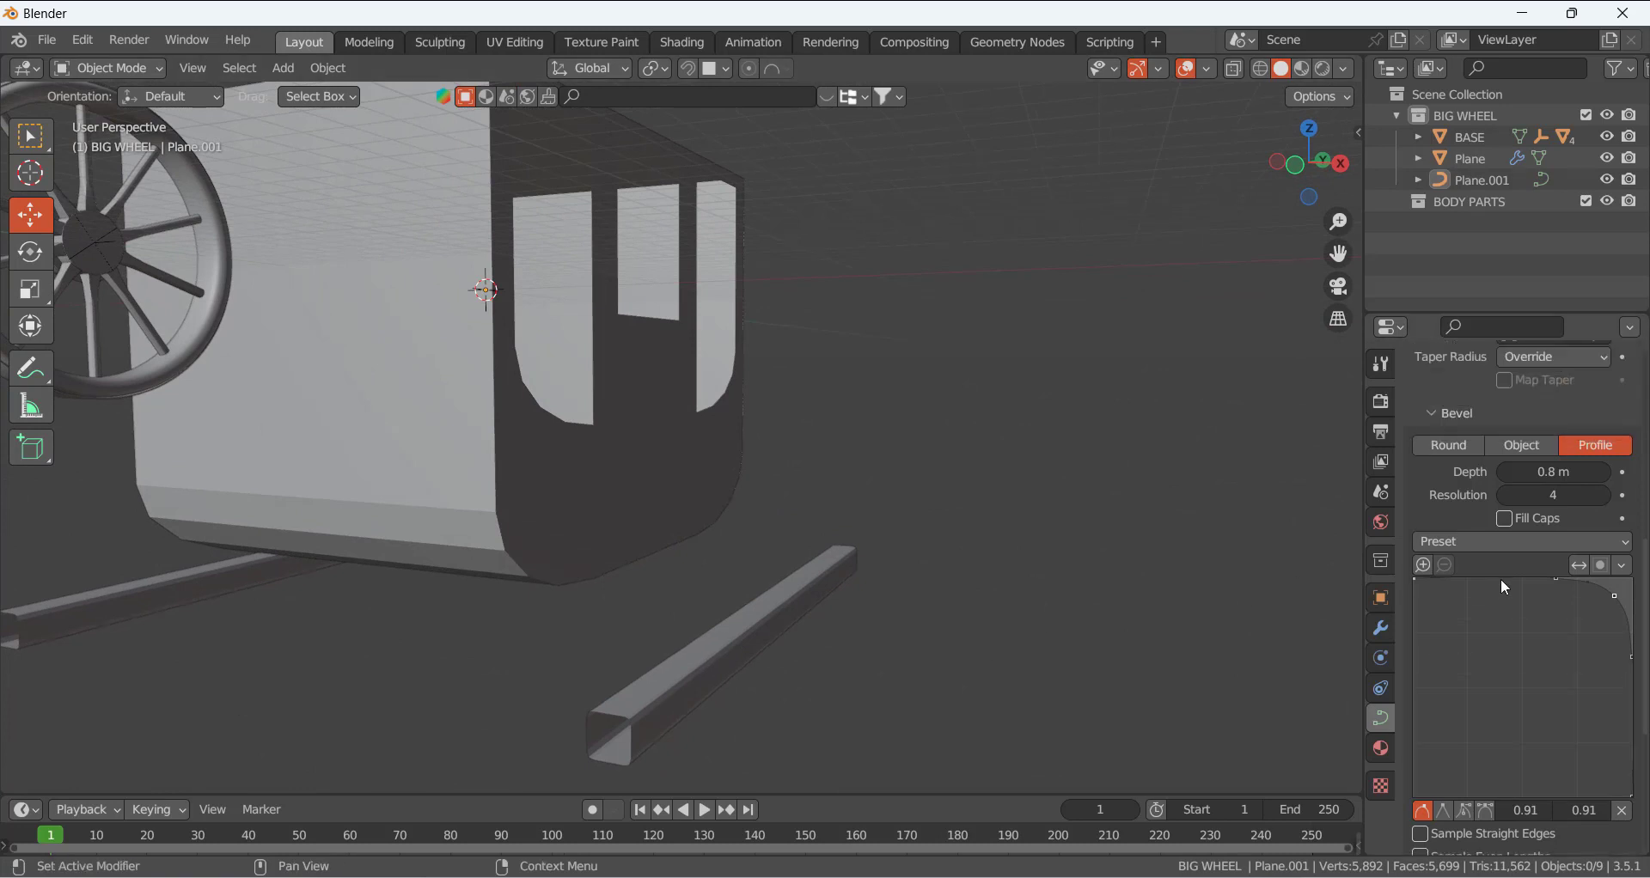
pyautogui.click(1602, 495)
pyautogui.click(1602, 495)
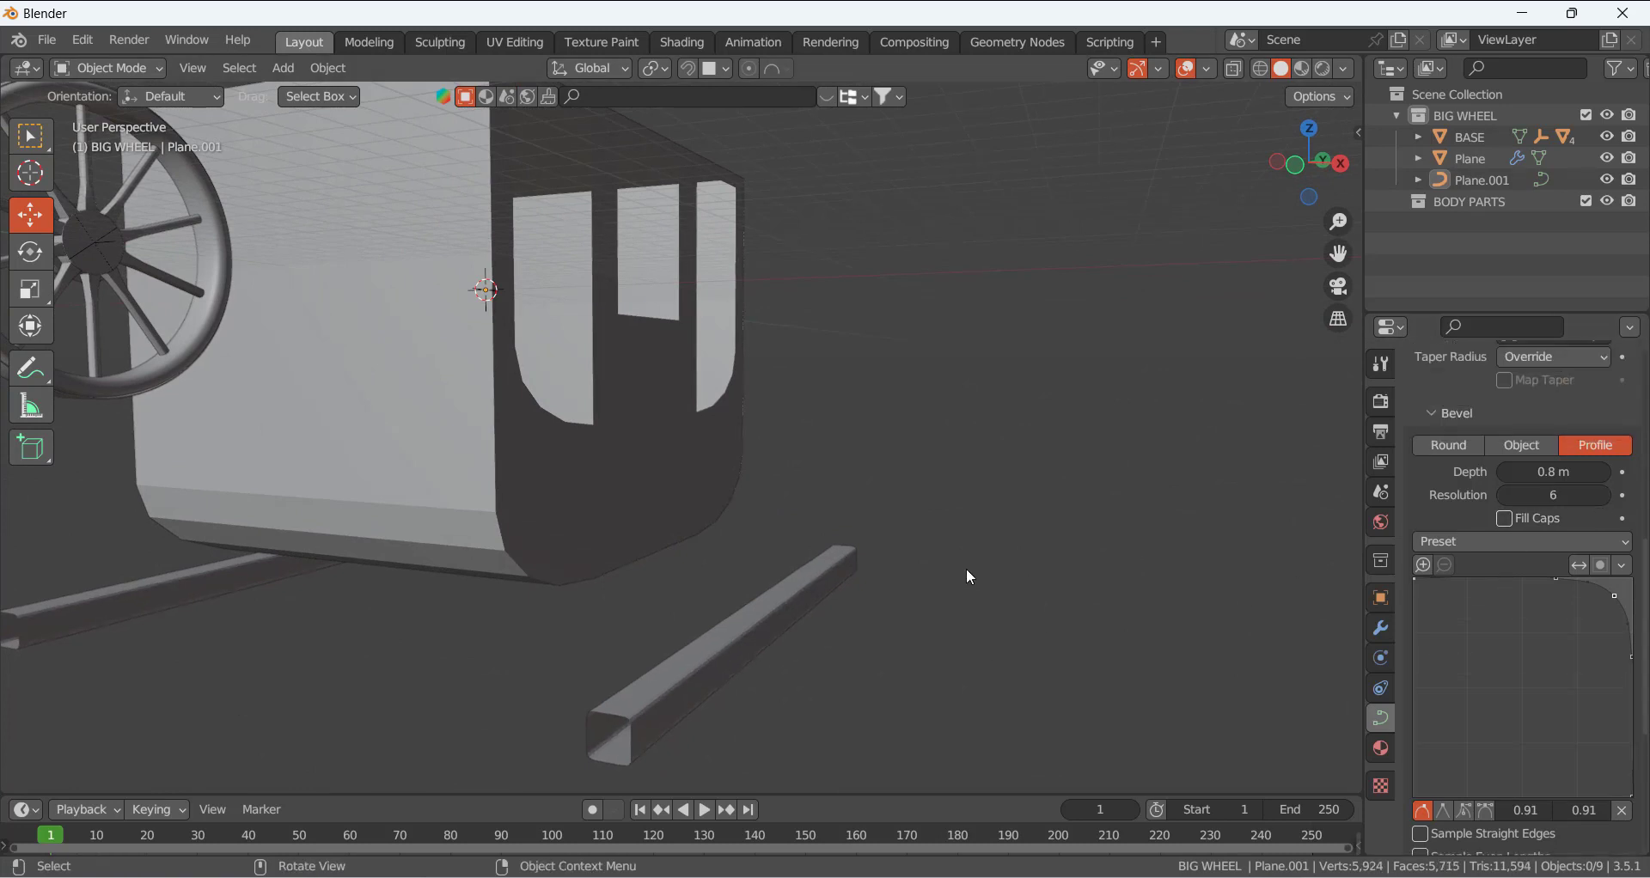
pyautogui.scroll(-4, 789, 518)
pyautogui.moveTo(657, 492); pyautogui.dragTo(713, 545, button='middle')
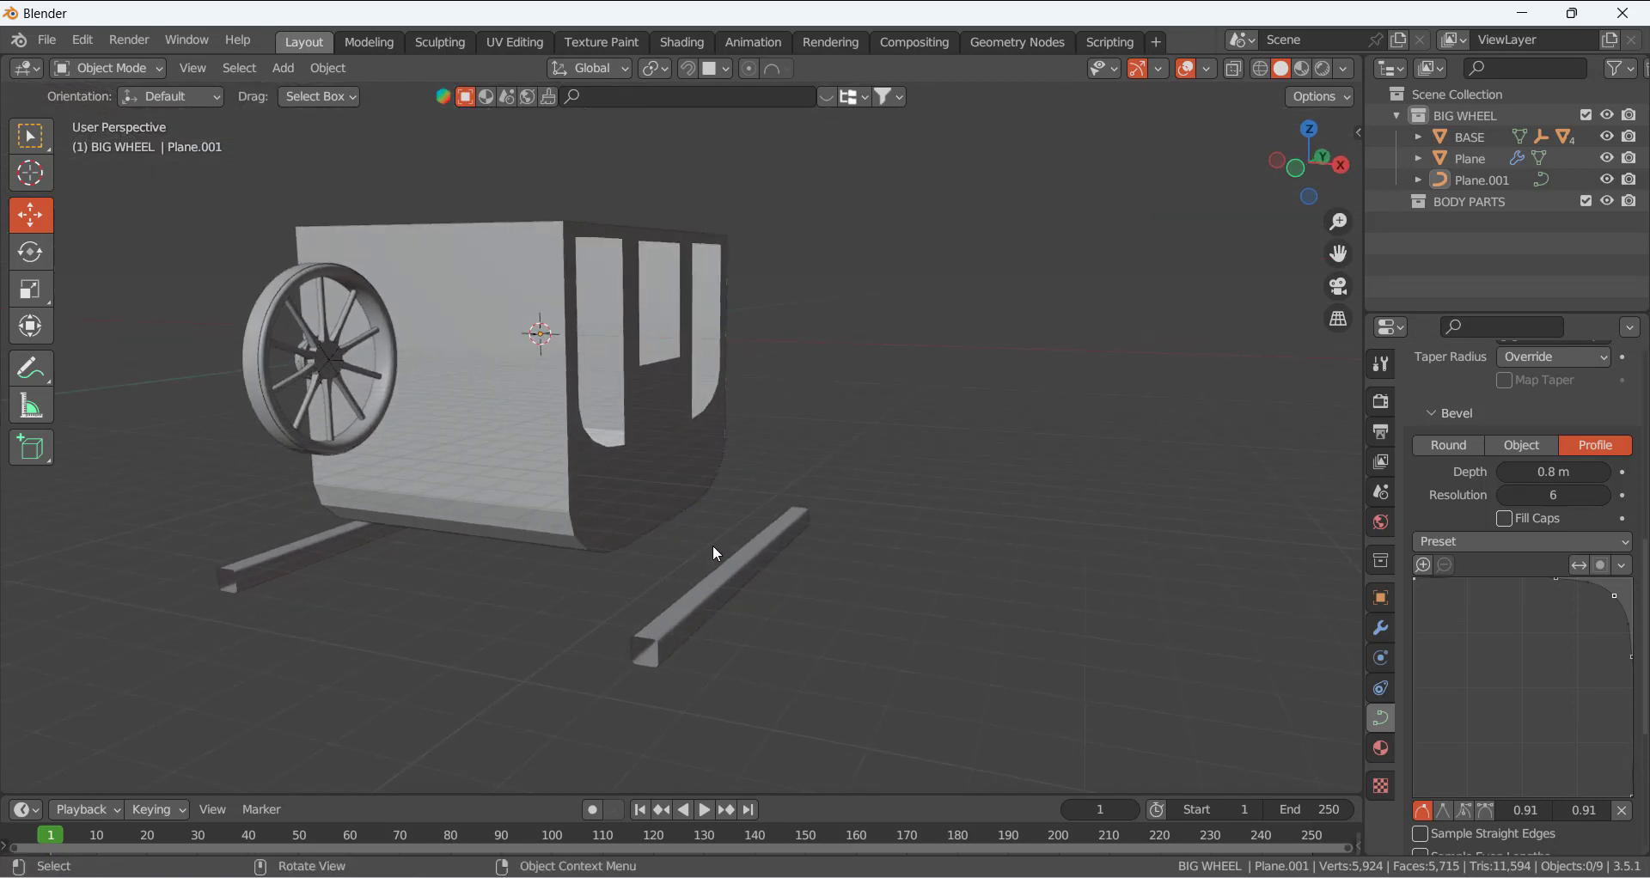
# - Edit the rail curve and bring its two rails closer together by scaling all points along X to about 0.455
pyautogui.click(738, 582)
pyautogui.press('Tab')
pyautogui.moveTo(817, 590); pyautogui.dragTo(799, 565, button='middle')
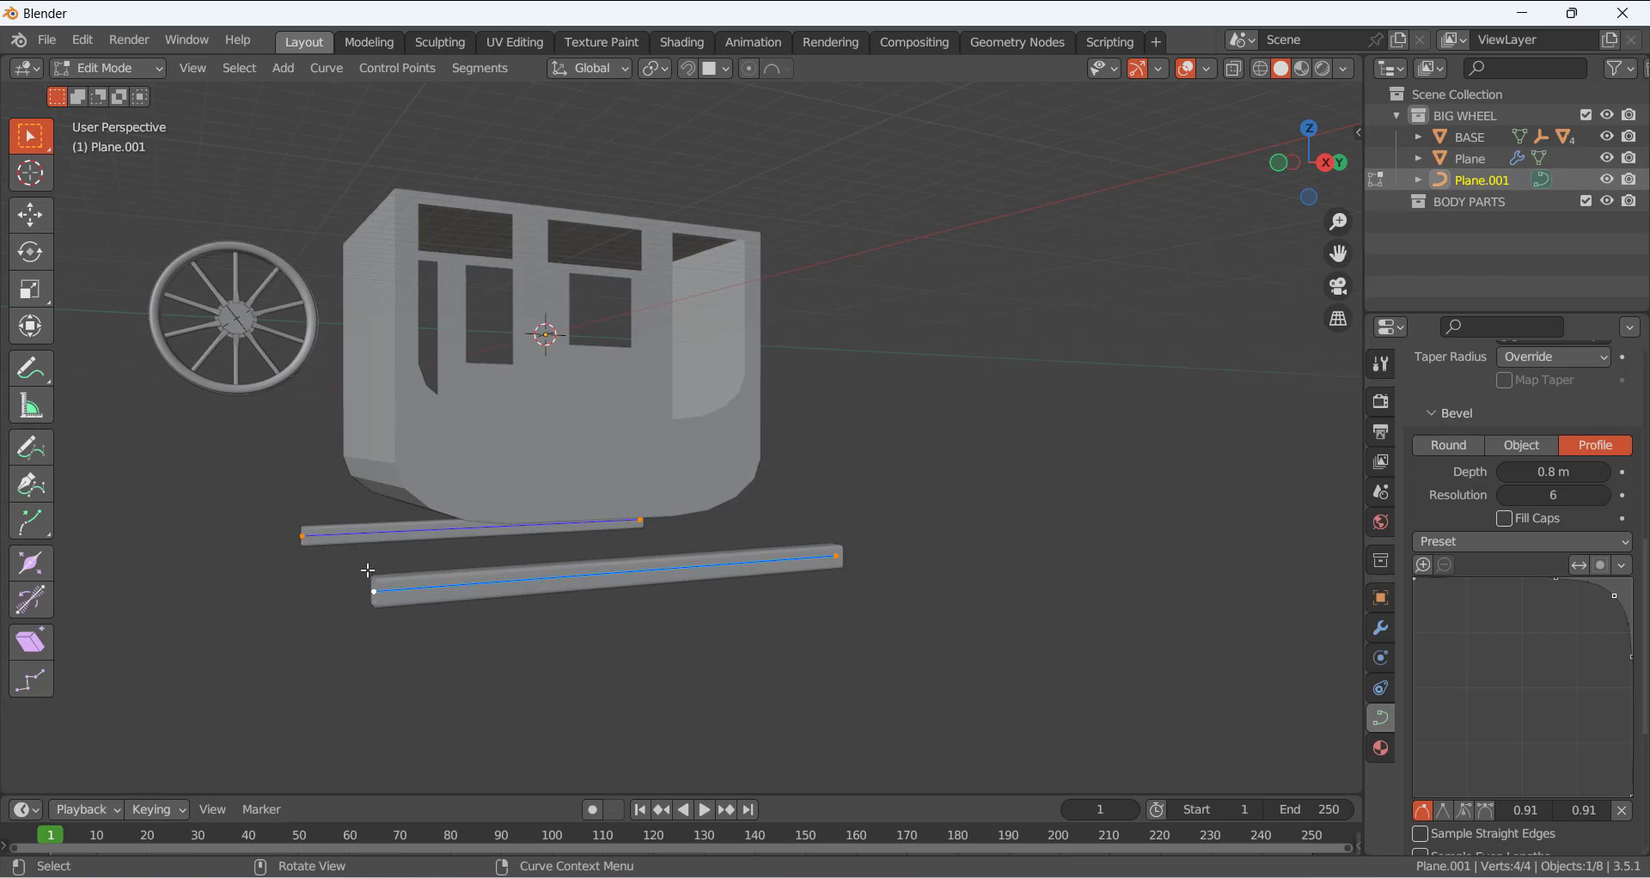
pyautogui.moveTo(368, 570)
pyautogui.mouseDown(button='middle')
pyautogui.moveTo(534, 590)
pyautogui.moveTo(400, 568)
pyautogui.mouseUp(button='middle')
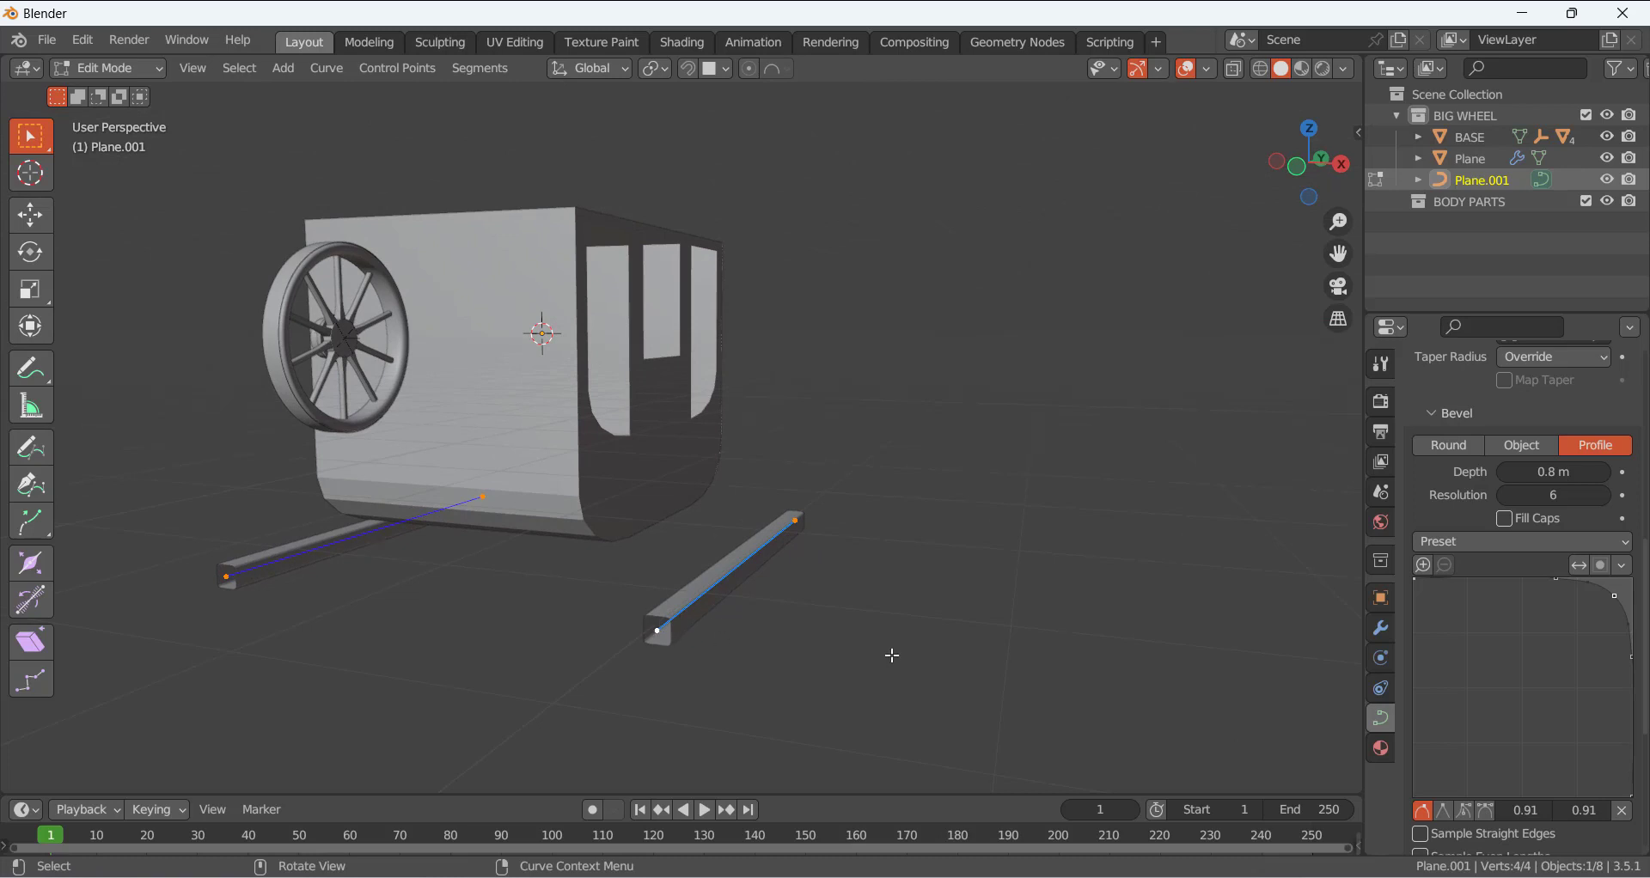
pyautogui.scroll(-2, 648, 552)
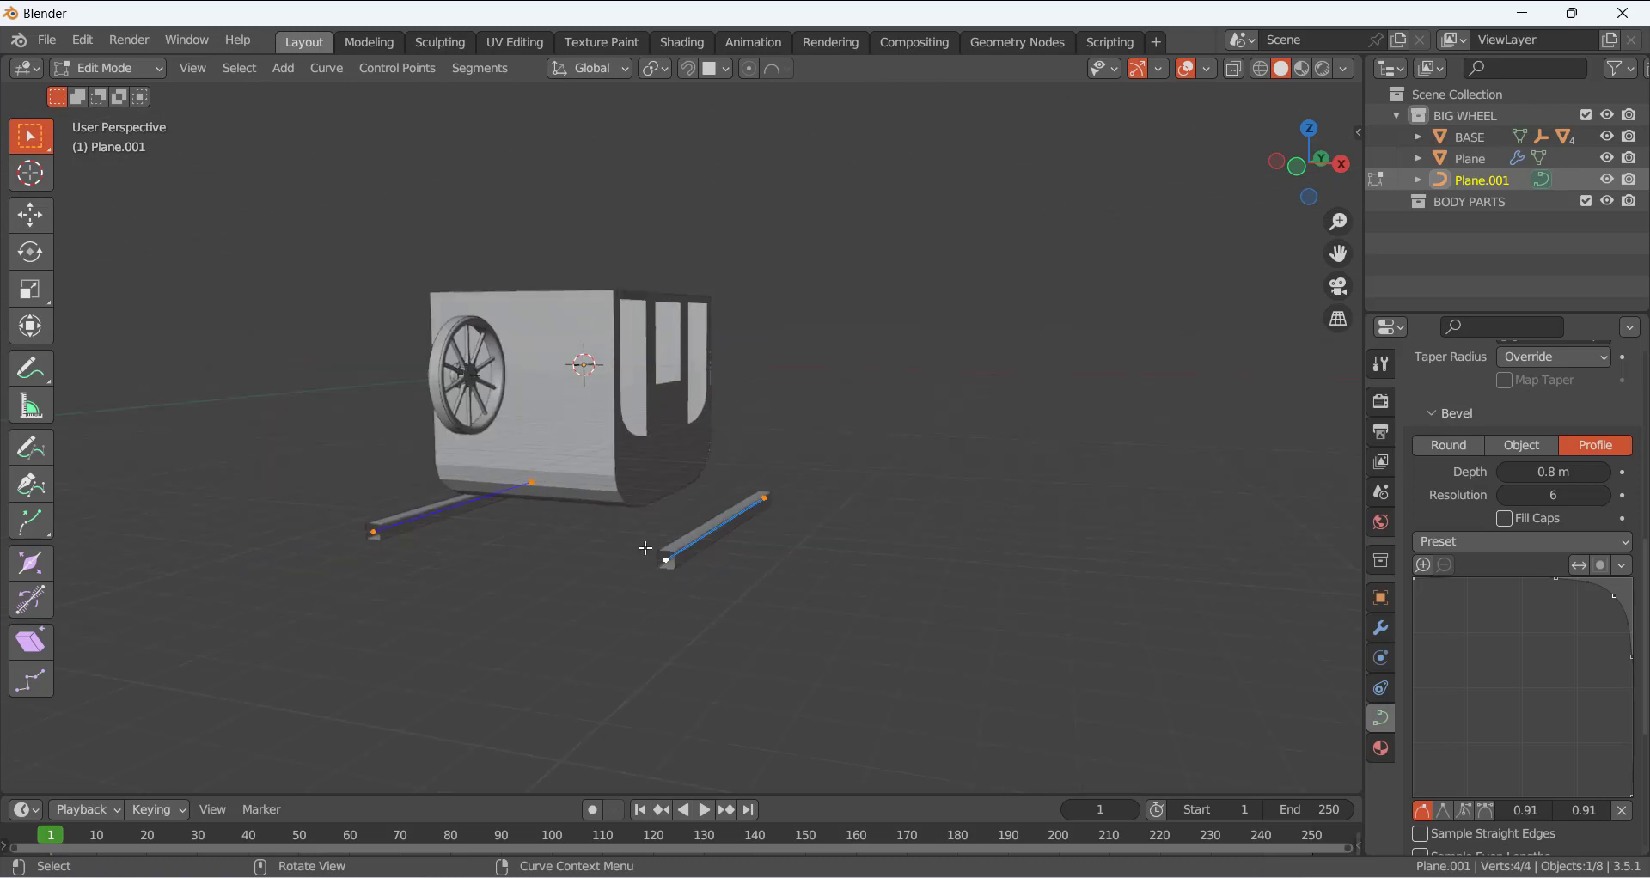
pyautogui.moveTo(648, 553); pyautogui.dragTo(674, 560, button='middle')
pyautogui.press('s')
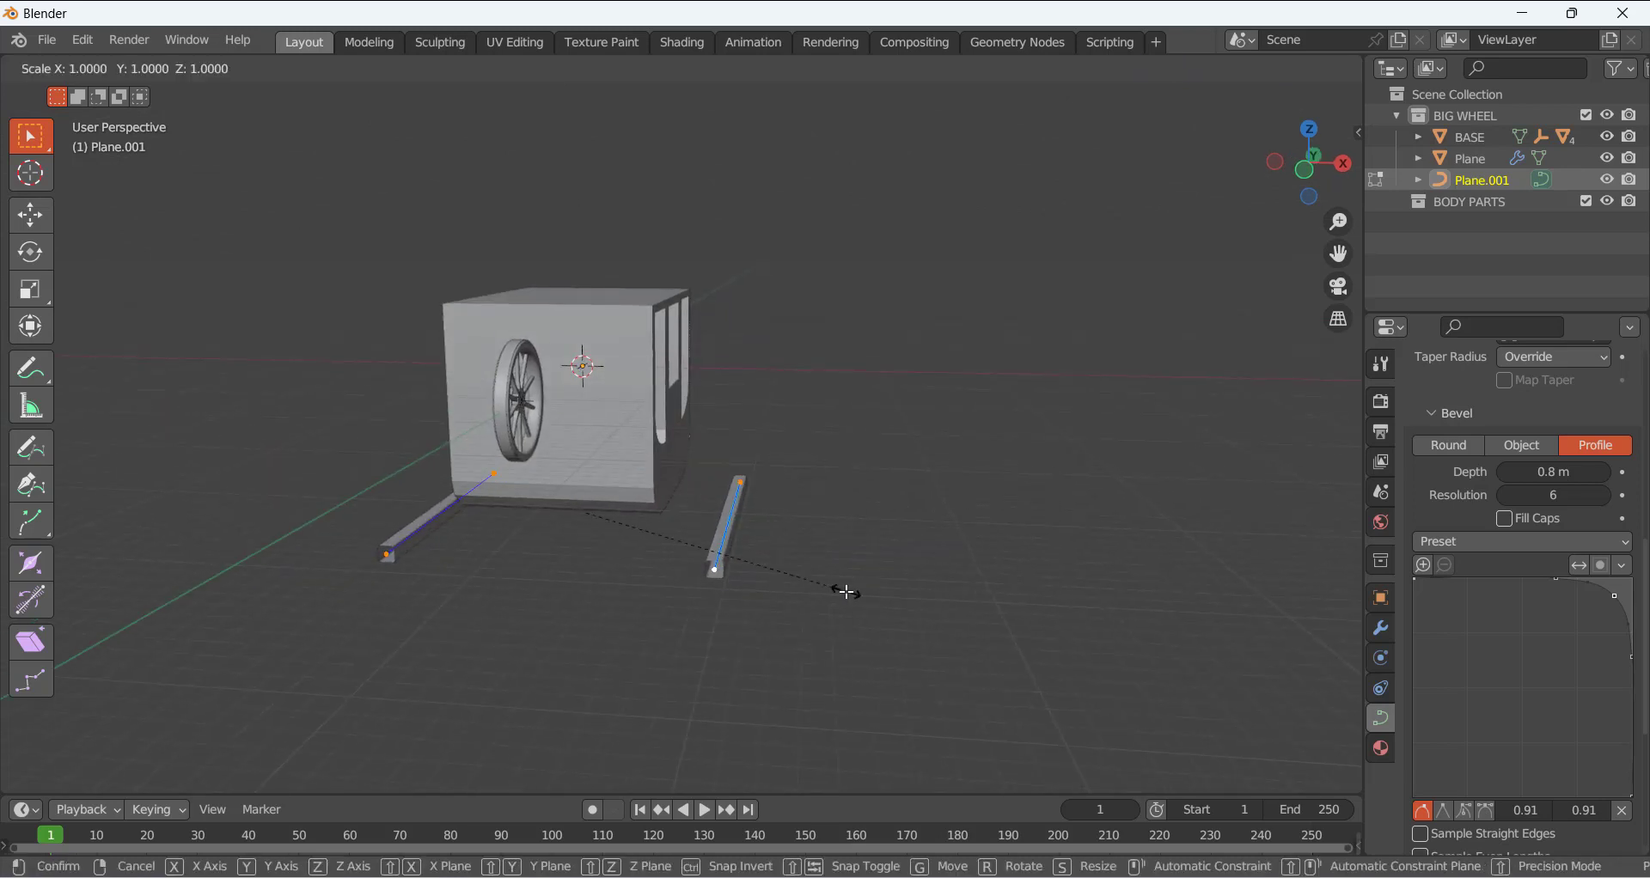
pyautogui.press('x')
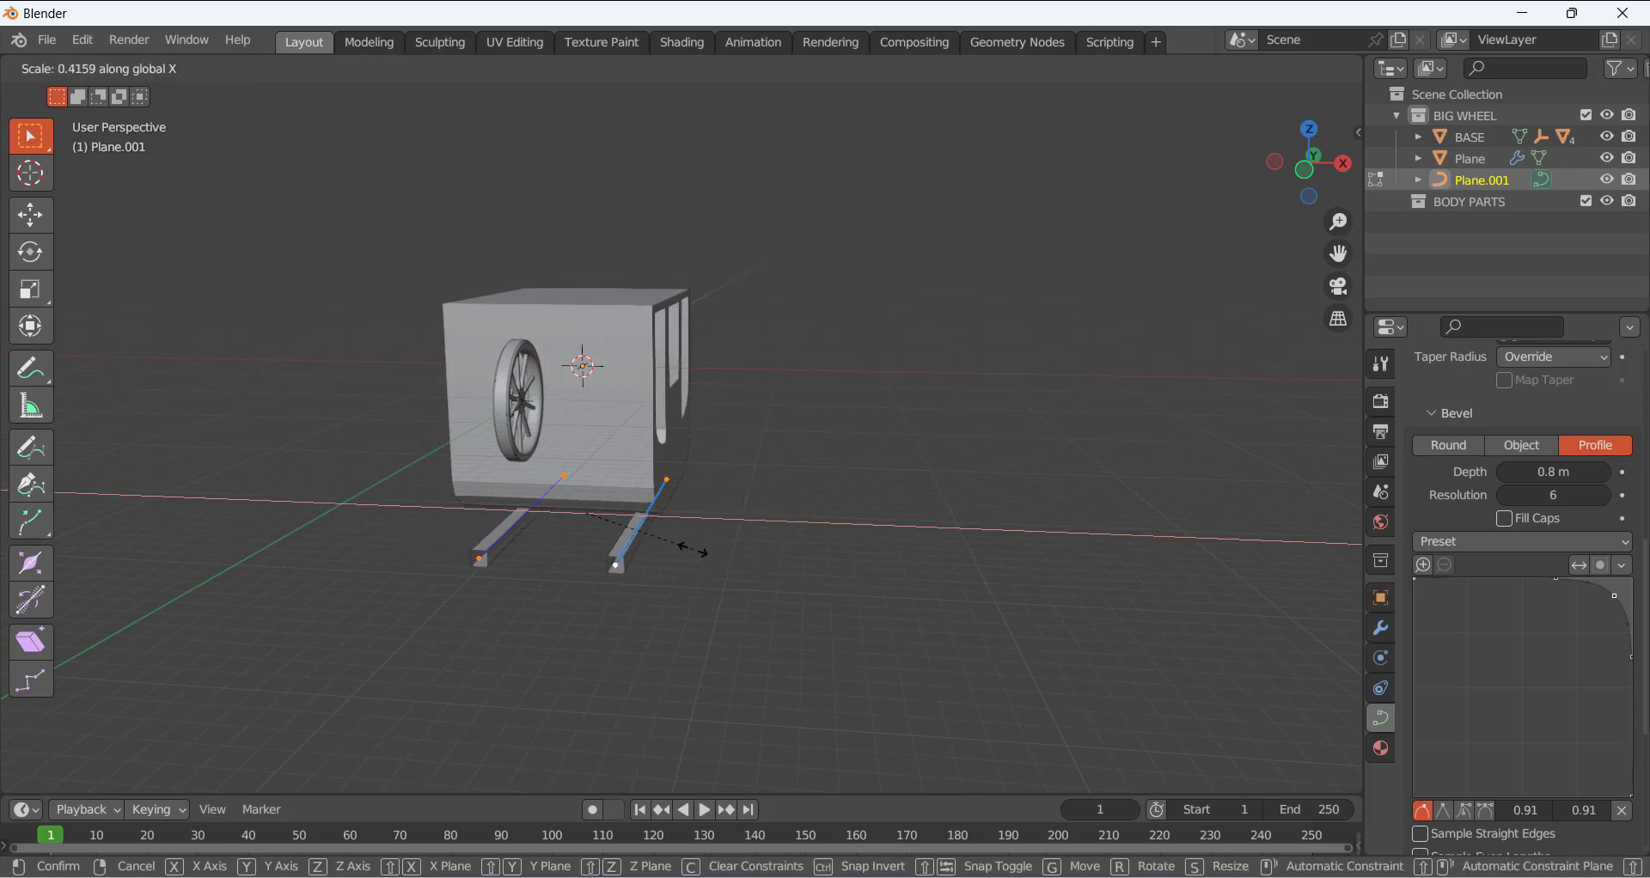
pyautogui.click(718, 560)
pyautogui.moveTo(719, 560)
pyautogui.mouseDown(button='middle')
pyautogui.moveTo(719, 464)
pyautogui.moveTo(721, 542)
pyautogui.mouseUp(button='middle')
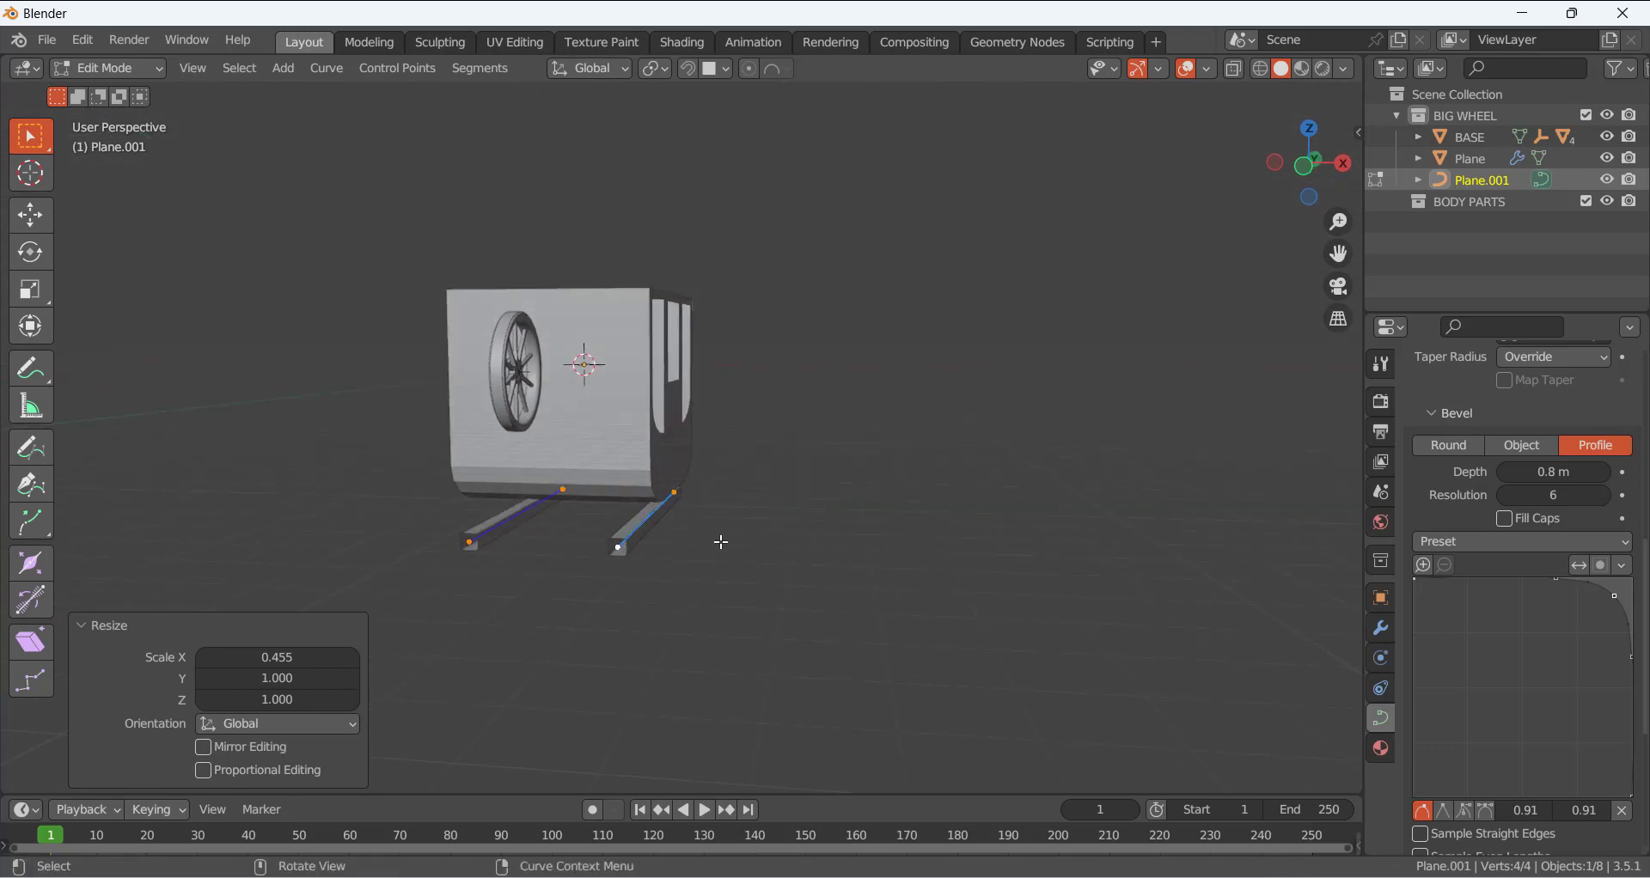
# - Spread the two rails farther apart by scaling all points along X to about 1.4, and again slightly more
pyautogui.press('s')
pyautogui.press('x')
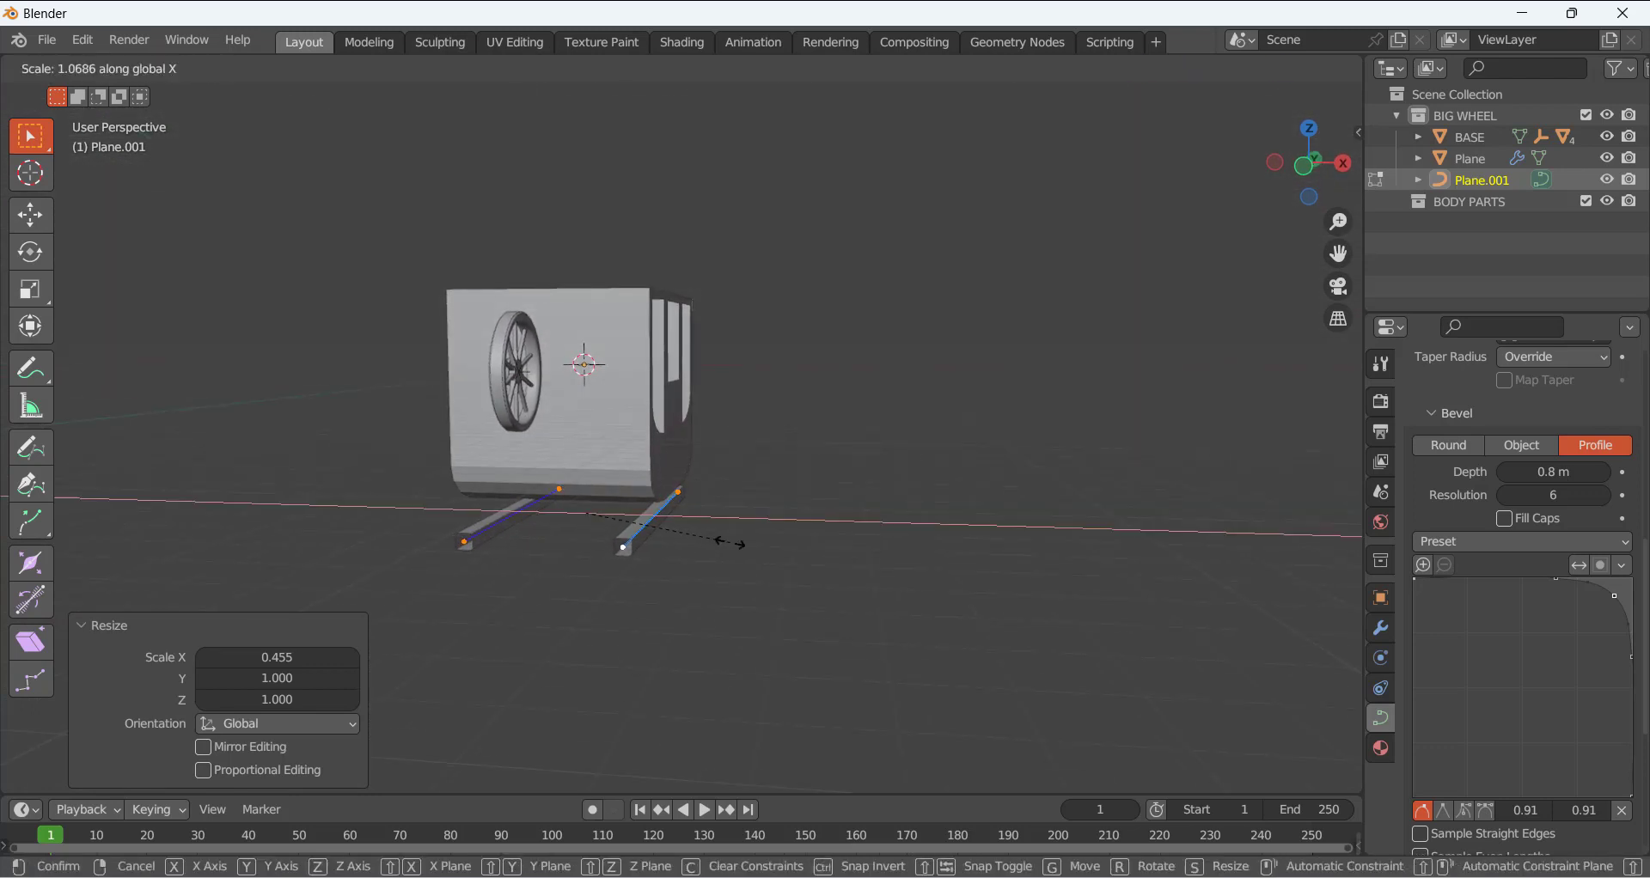
pyautogui.click(776, 552)
pyautogui.moveTo(728, 498)
pyautogui.mouseDown(button='middle')
pyautogui.moveTo(751, 556)
pyautogui.moveTo(740, 622)
pyautogui.moveTo(715, 511)
pyautogui.mouseUp(button='middle')
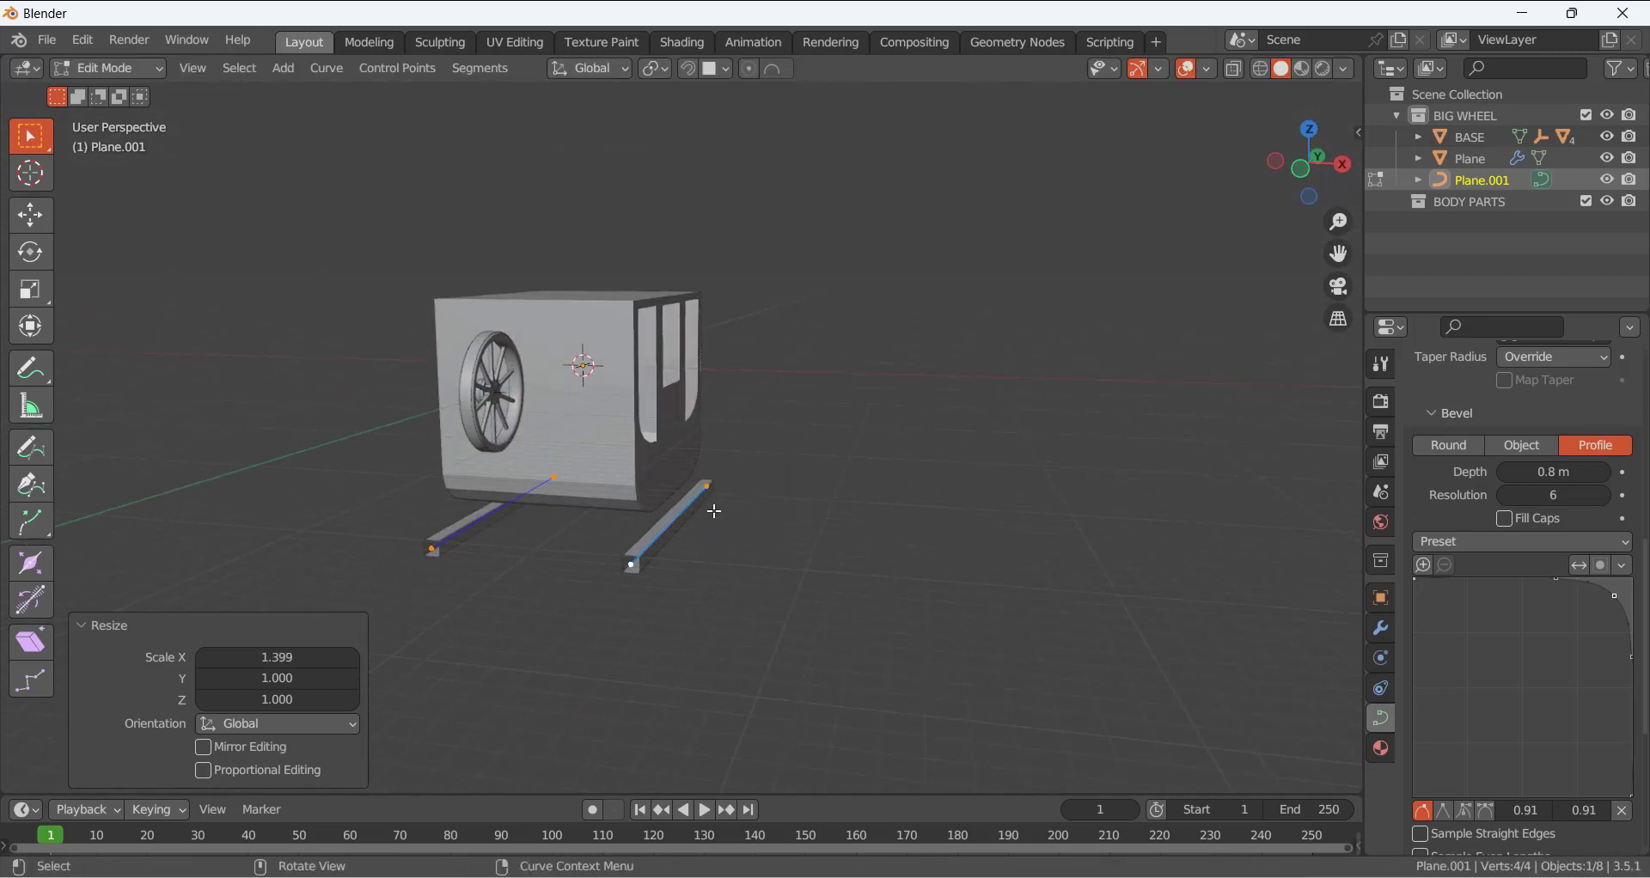
pyautogui.press('s')
pyautogui.press('x')
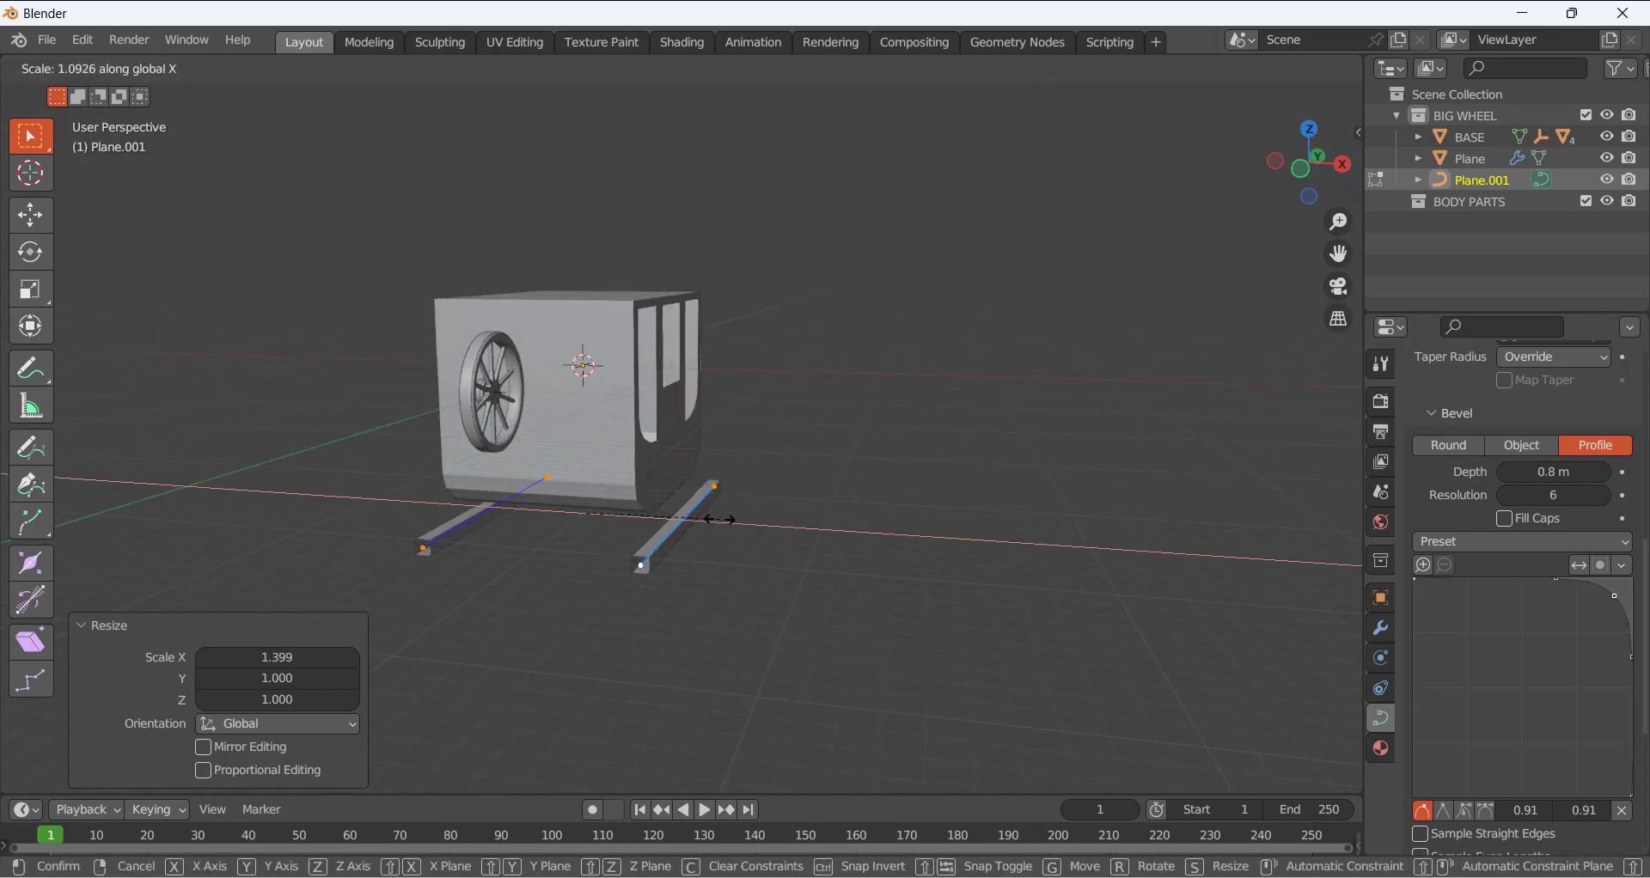
pyautogui.click(711, 516)
pyautogui.moveTo(712, 516); pyautogui.dragTo(757, 589, button='middle')
pyautogui.press('Tab')
# - Duplicate the rail pair in place and rotate the copy 90° about the Z axis to make crossbars
pyautogui.rightClick(763, 507)
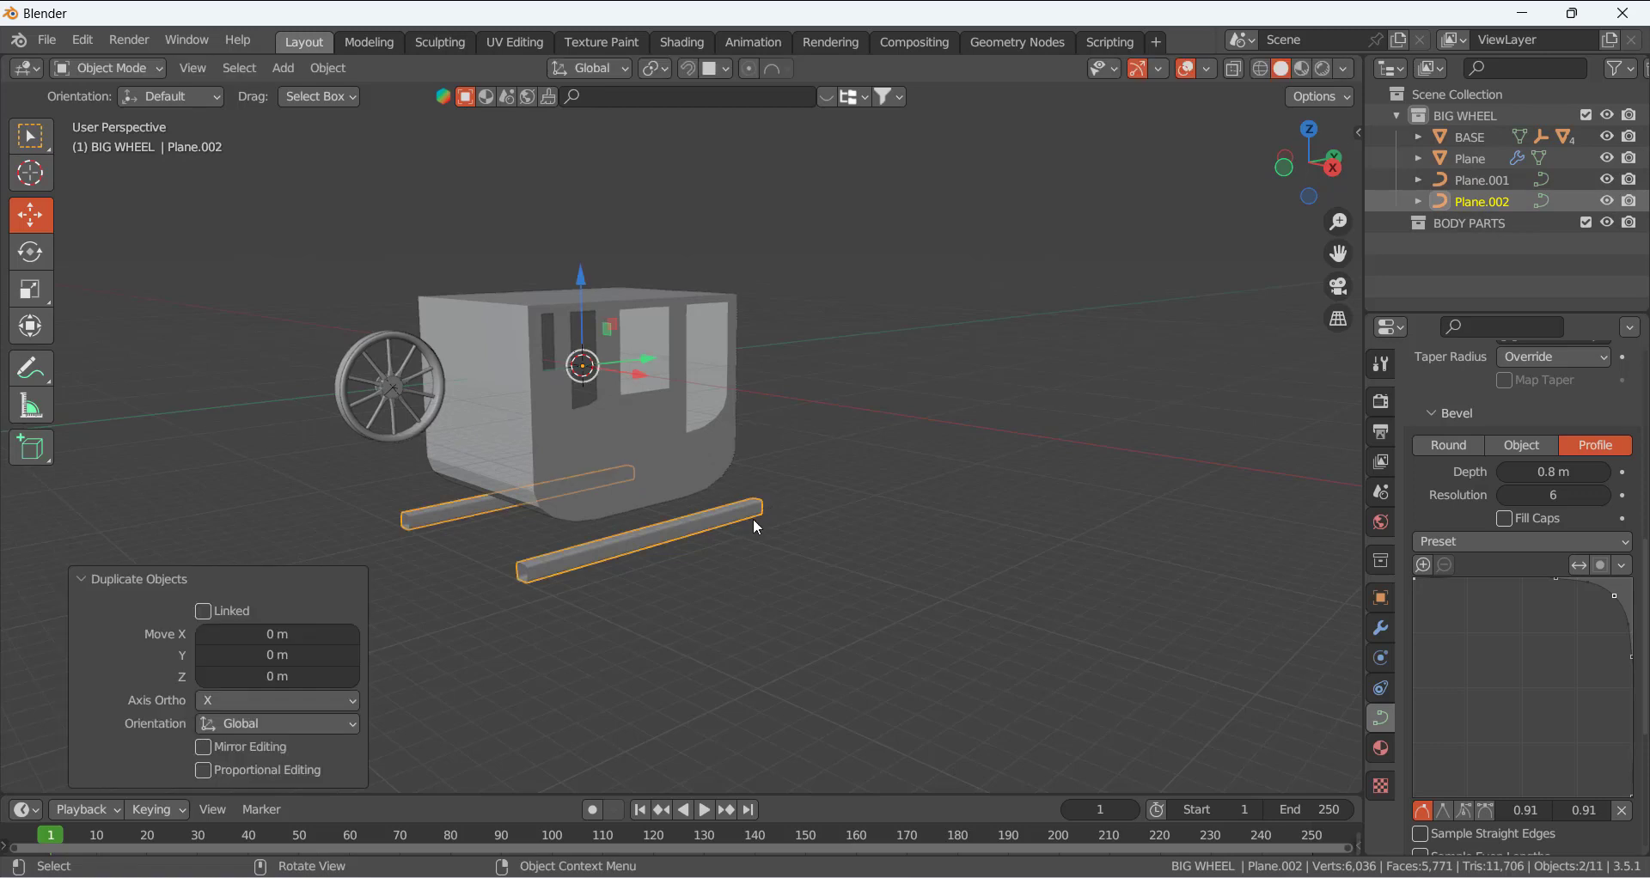
pyautogui.moveTo(599, 557); pyautogui.dragTo(761, 565, button='middle')
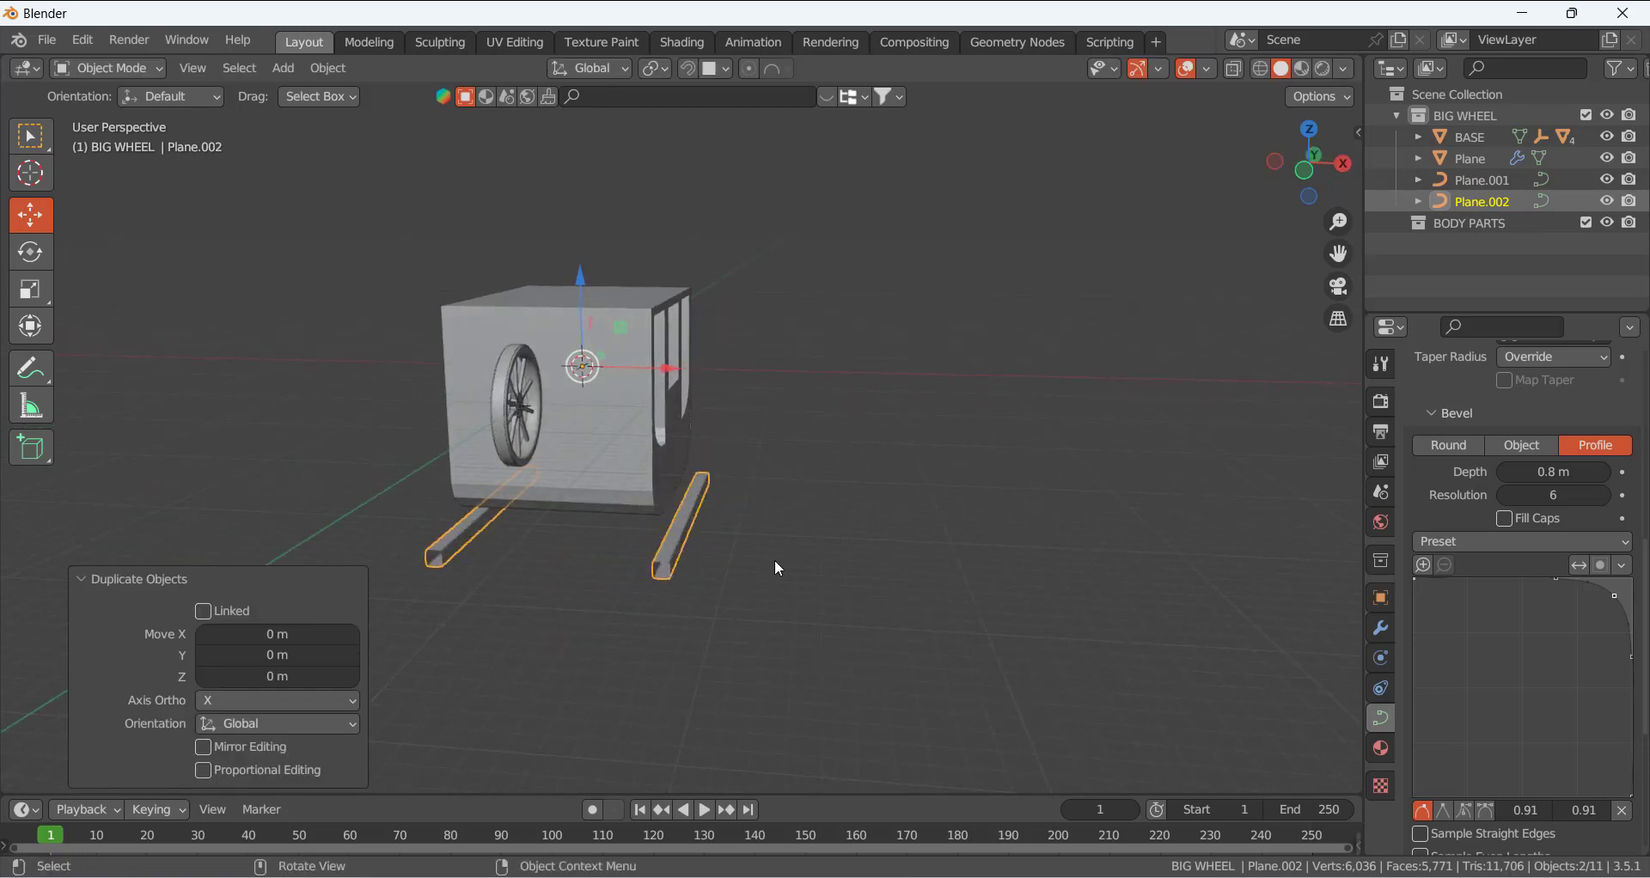
pyautogui.press('r')
pyautogui.press('z')
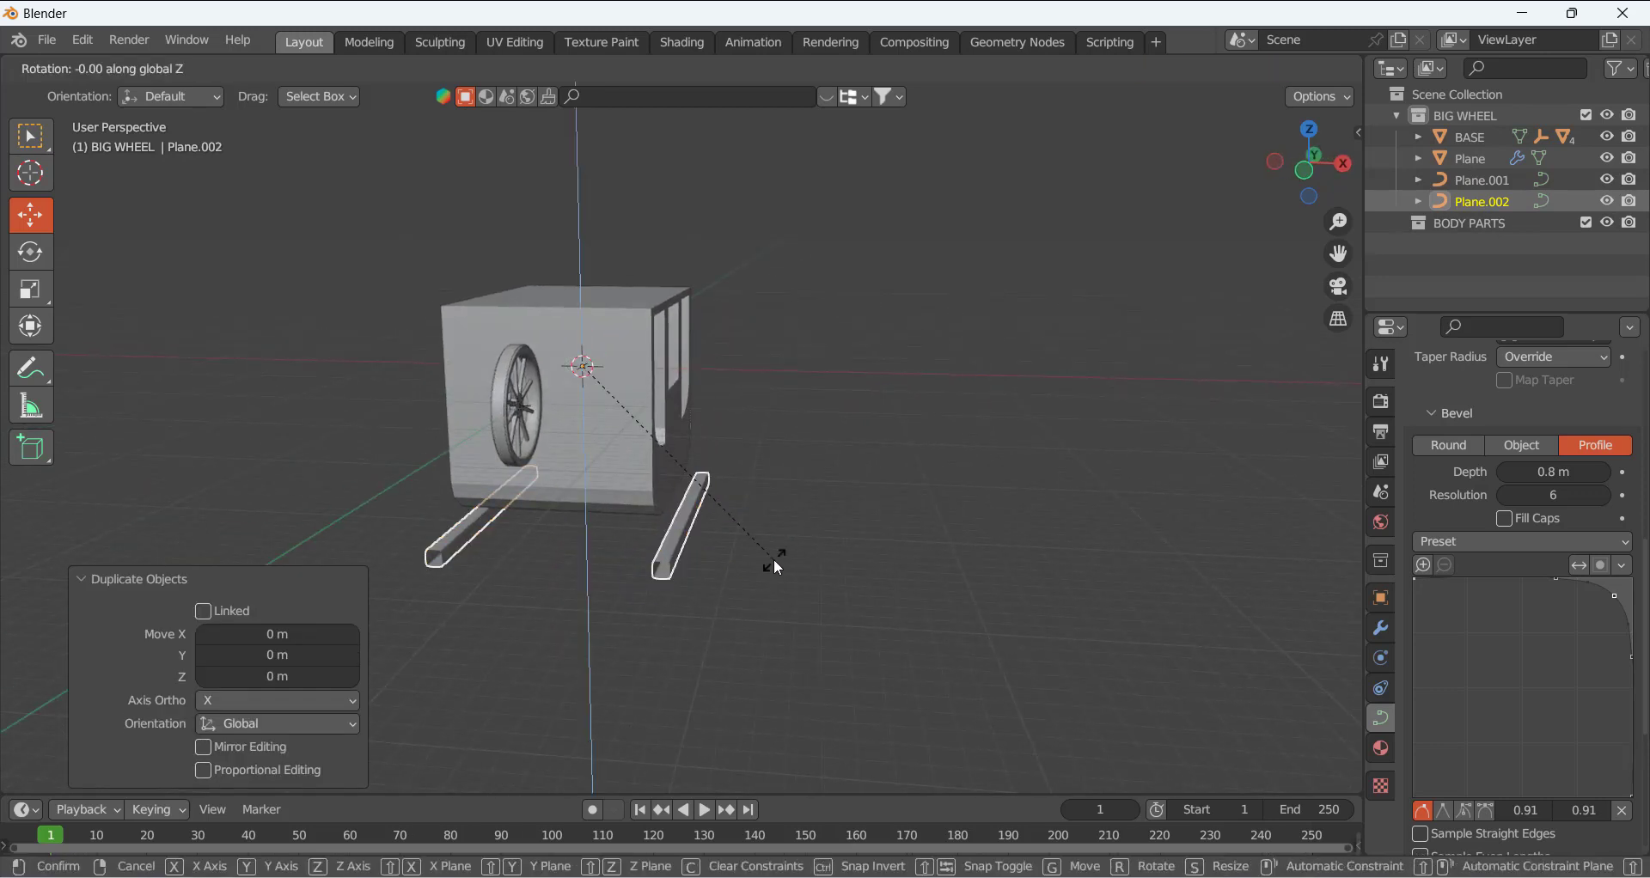
pyautogui.click(542, 632)
pyautogui.click(292, 676)
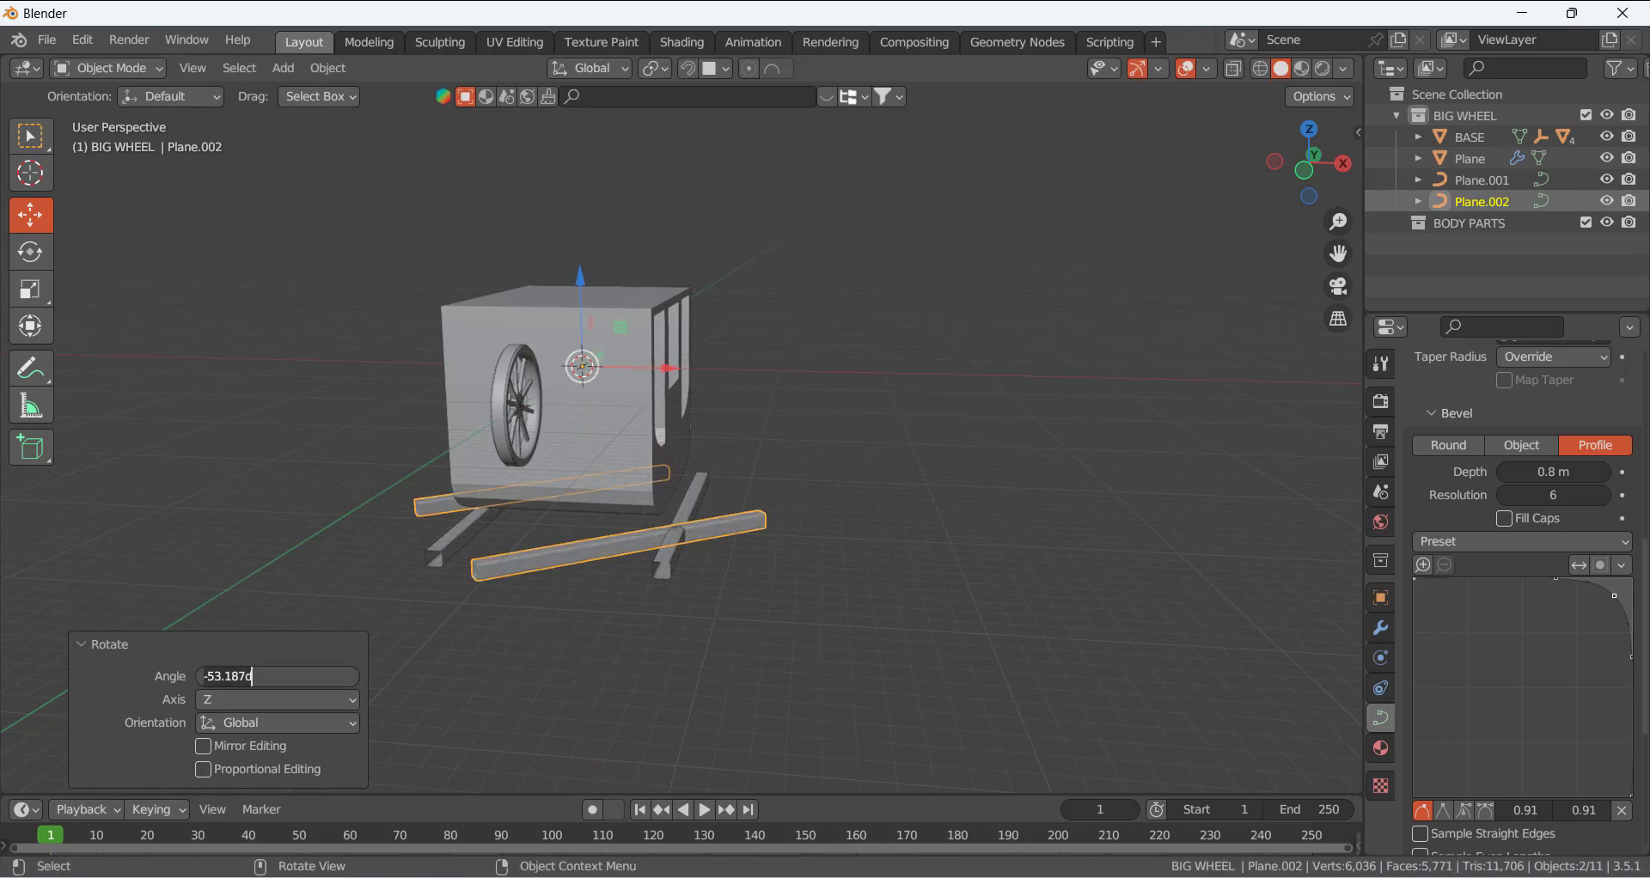
pyautogui.write('90')
pyautogui.press('Return')
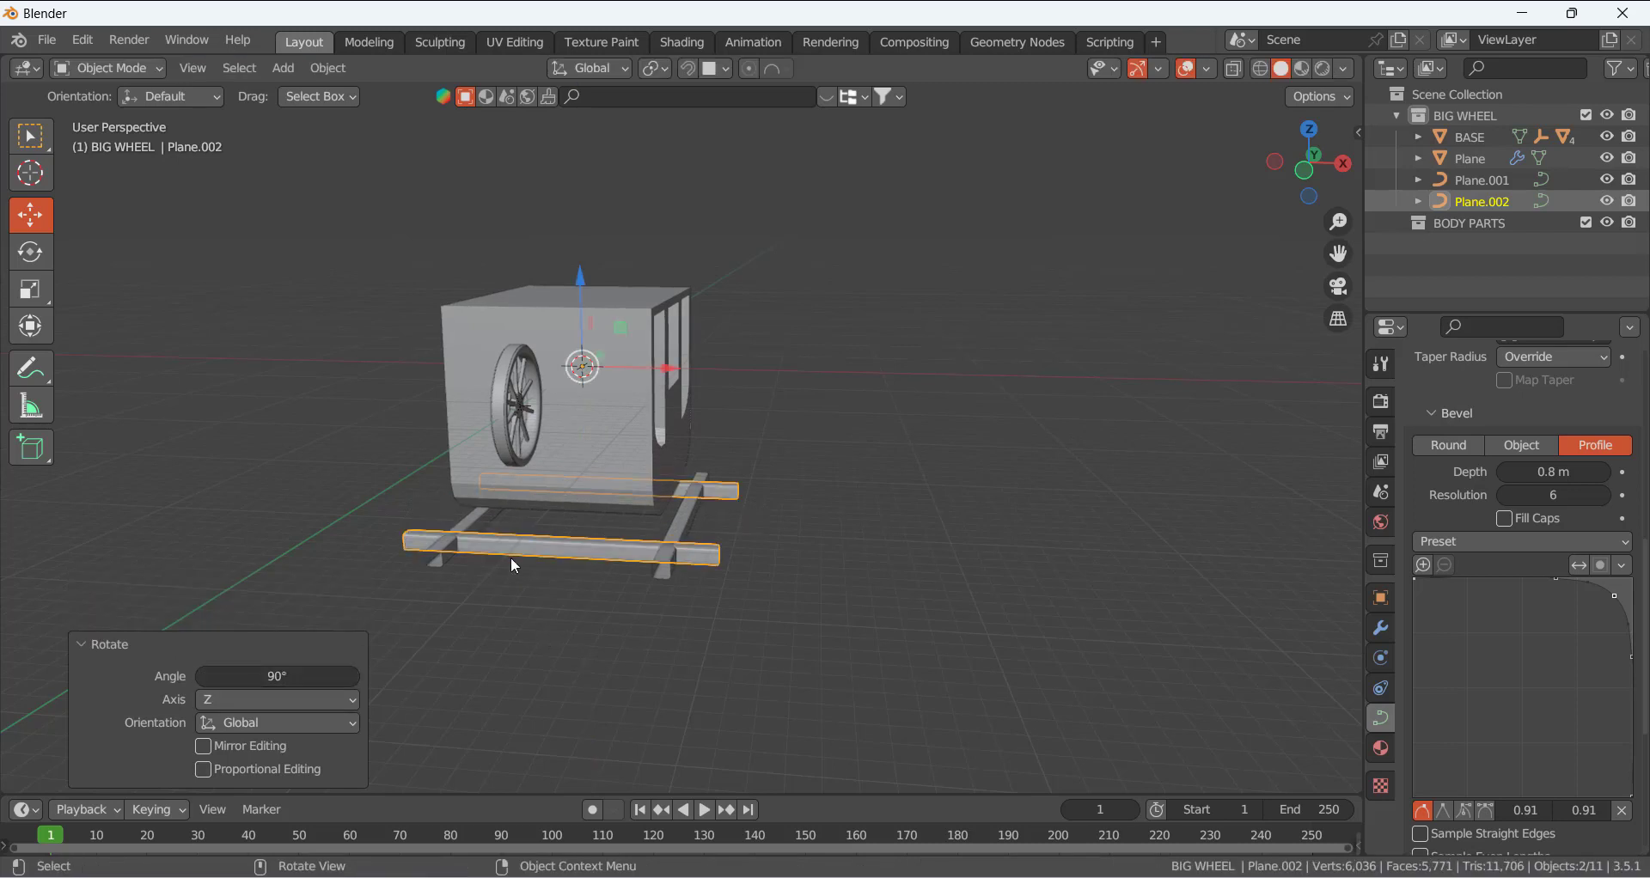
# - Shorten the crossbars to fit between the rails by scaling their points along X to about 0.651
pyautogui.scroll(2, 513, 550)
pyautogui.press('Tab')
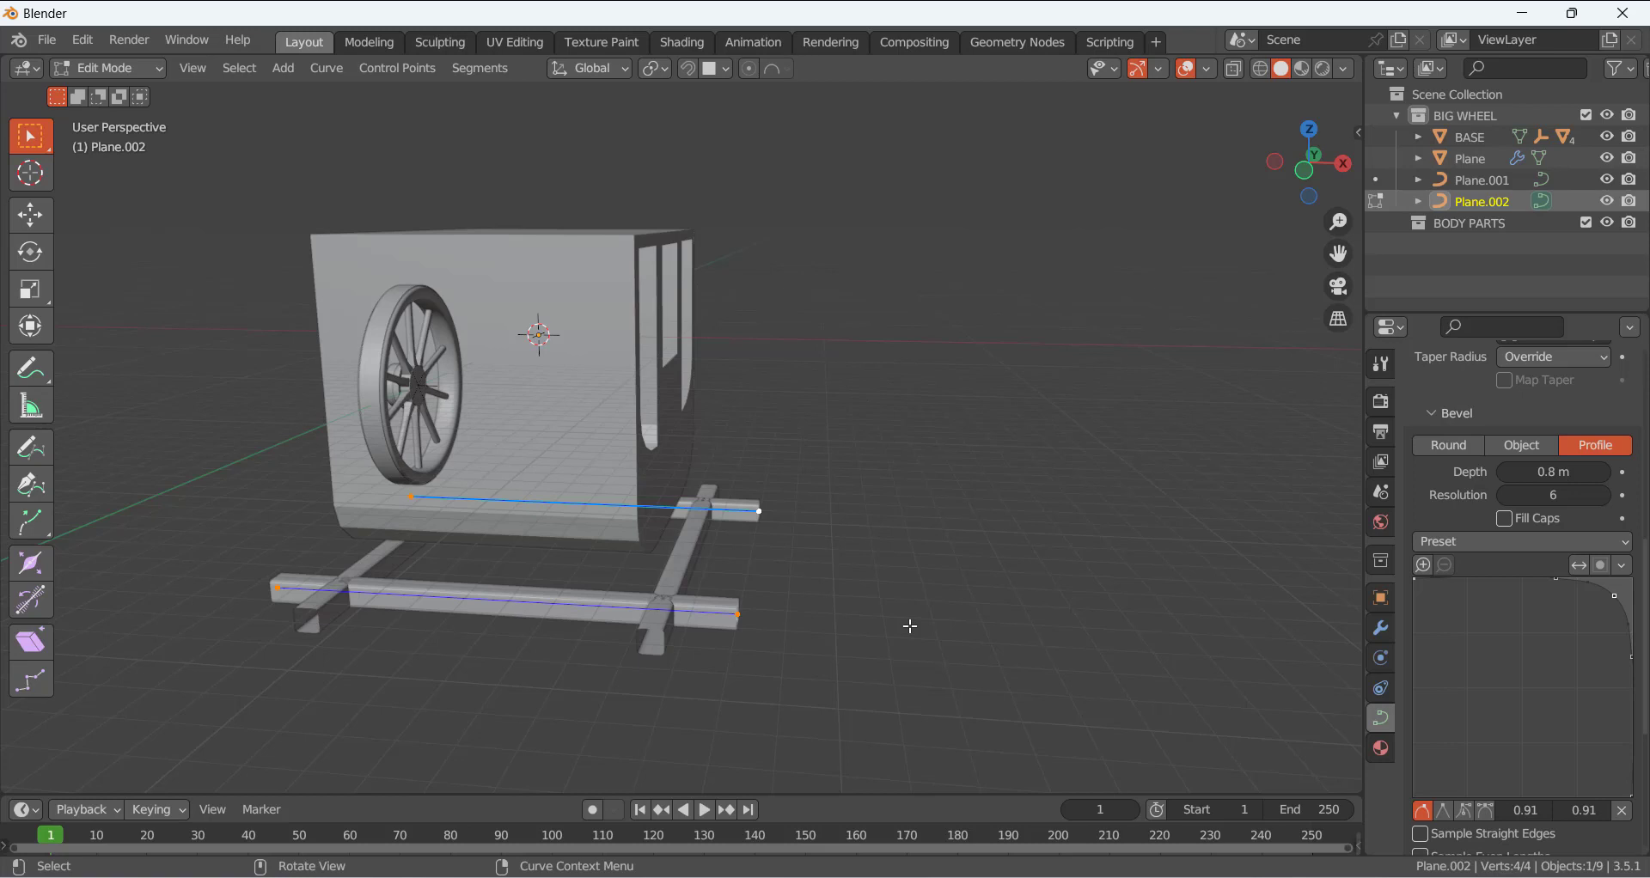
pyautogui.press('s')
pyautogui.press('x')
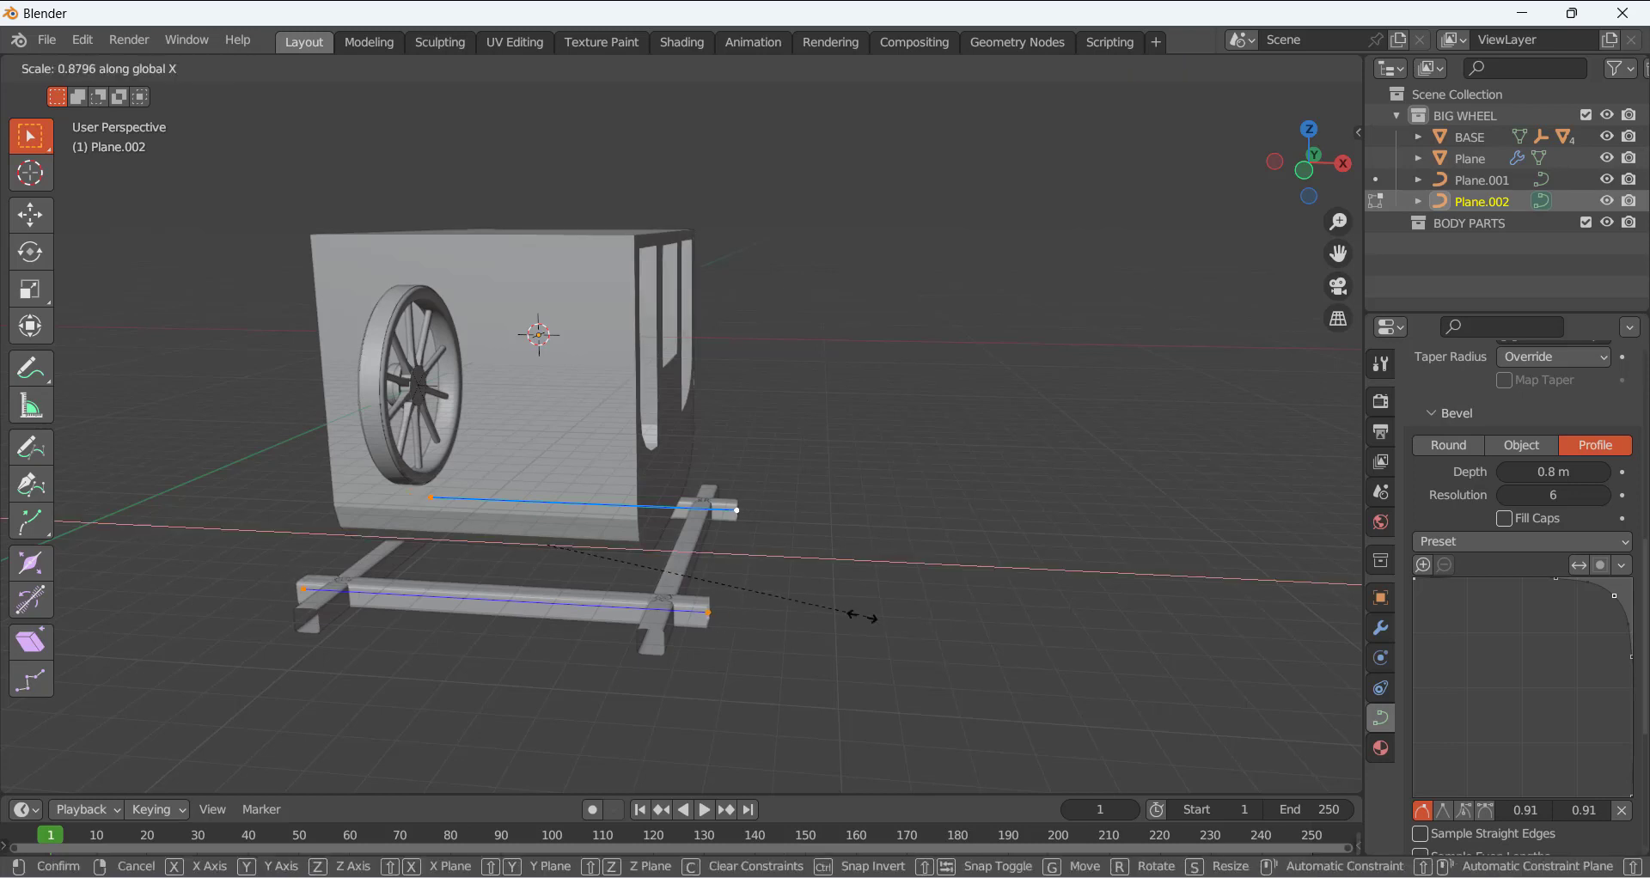
pyautogui.click(780, 614)
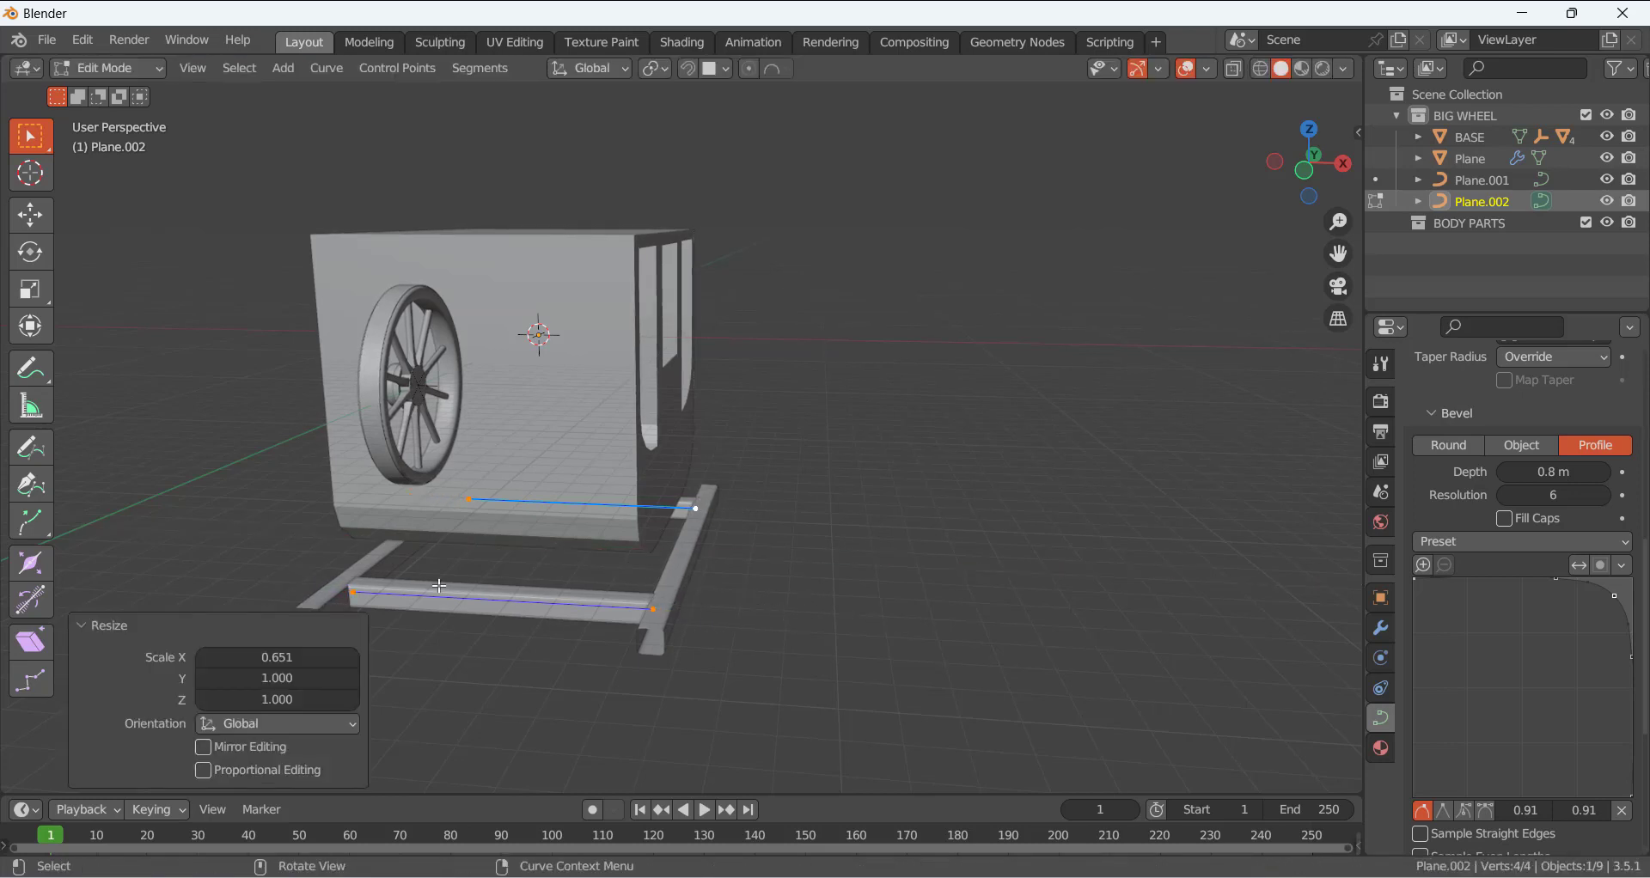
# - Set the crossbars' bevel depth to 0.6 m
pyautogui.moveTo(438, 586); pyautogui.dragTo(630, 629, button='middle')
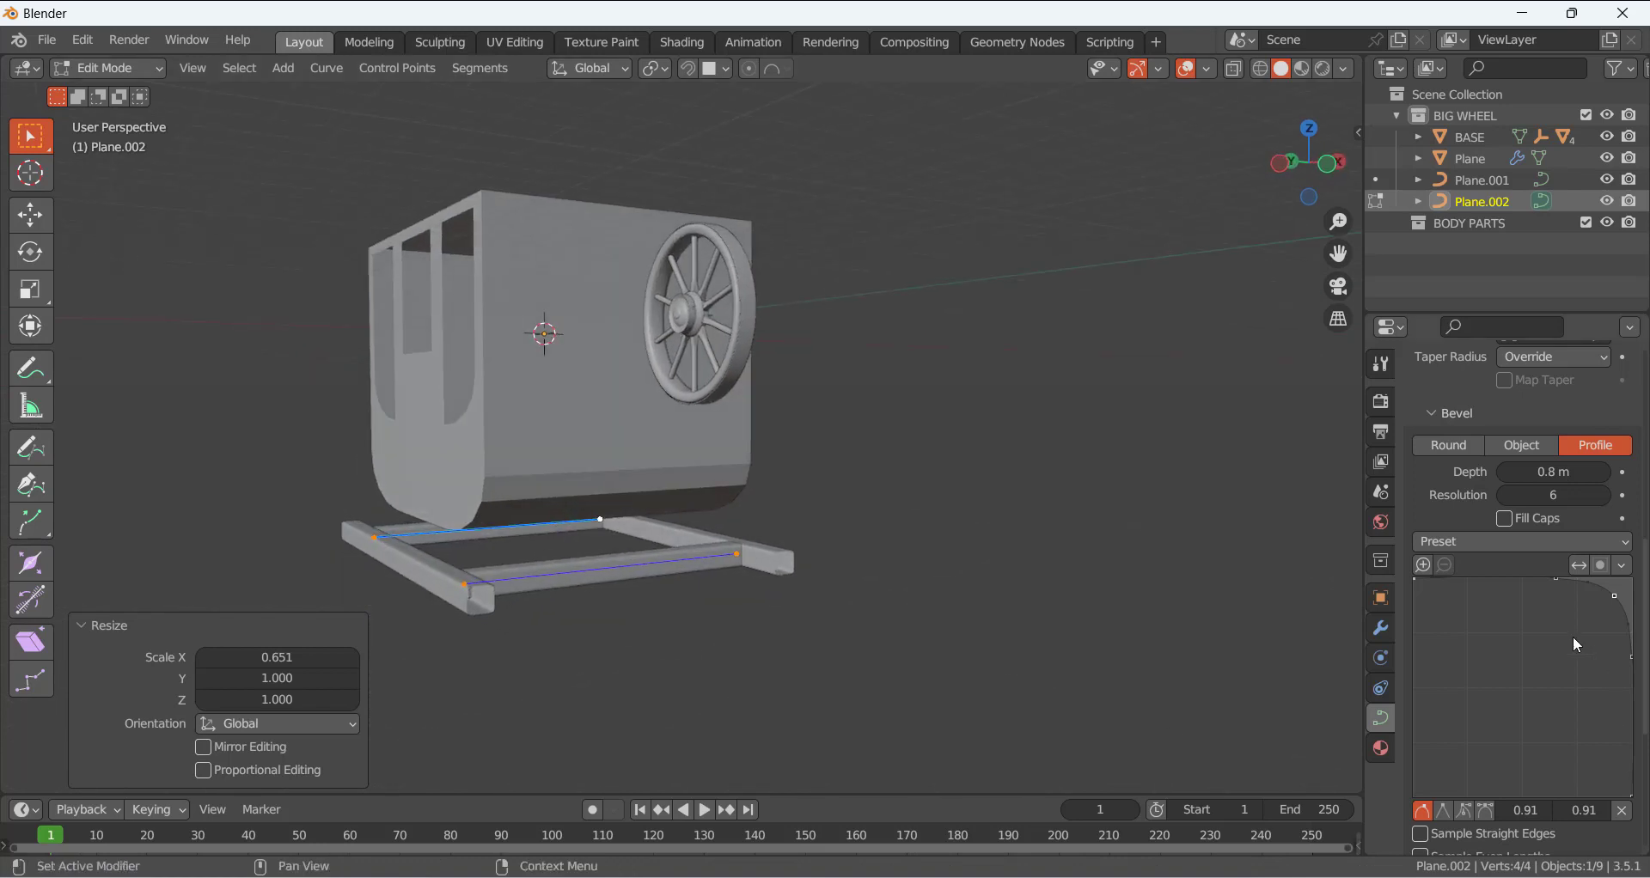
pyautogui.scroll(-5, 1499, 743)
pyautogui.scroll(5, 1499, 736)
pyautogui.doubleClick(1553, 472)
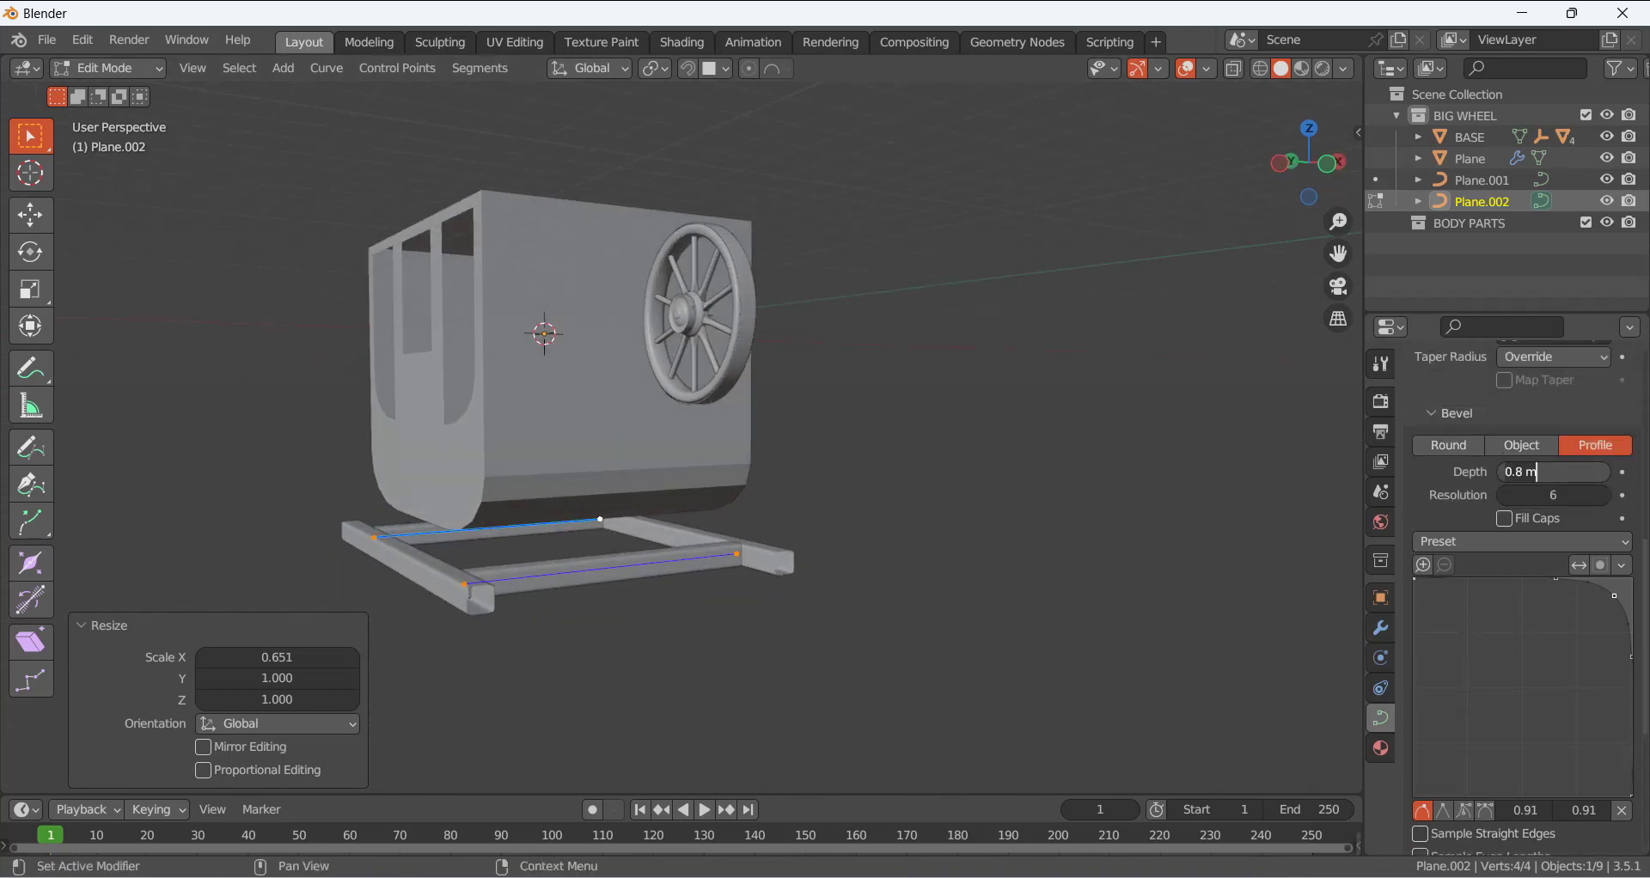
pyautogui.write('0.6')
pyautogui.press('Return')
pyautogui.scroll(4, 723, 568)
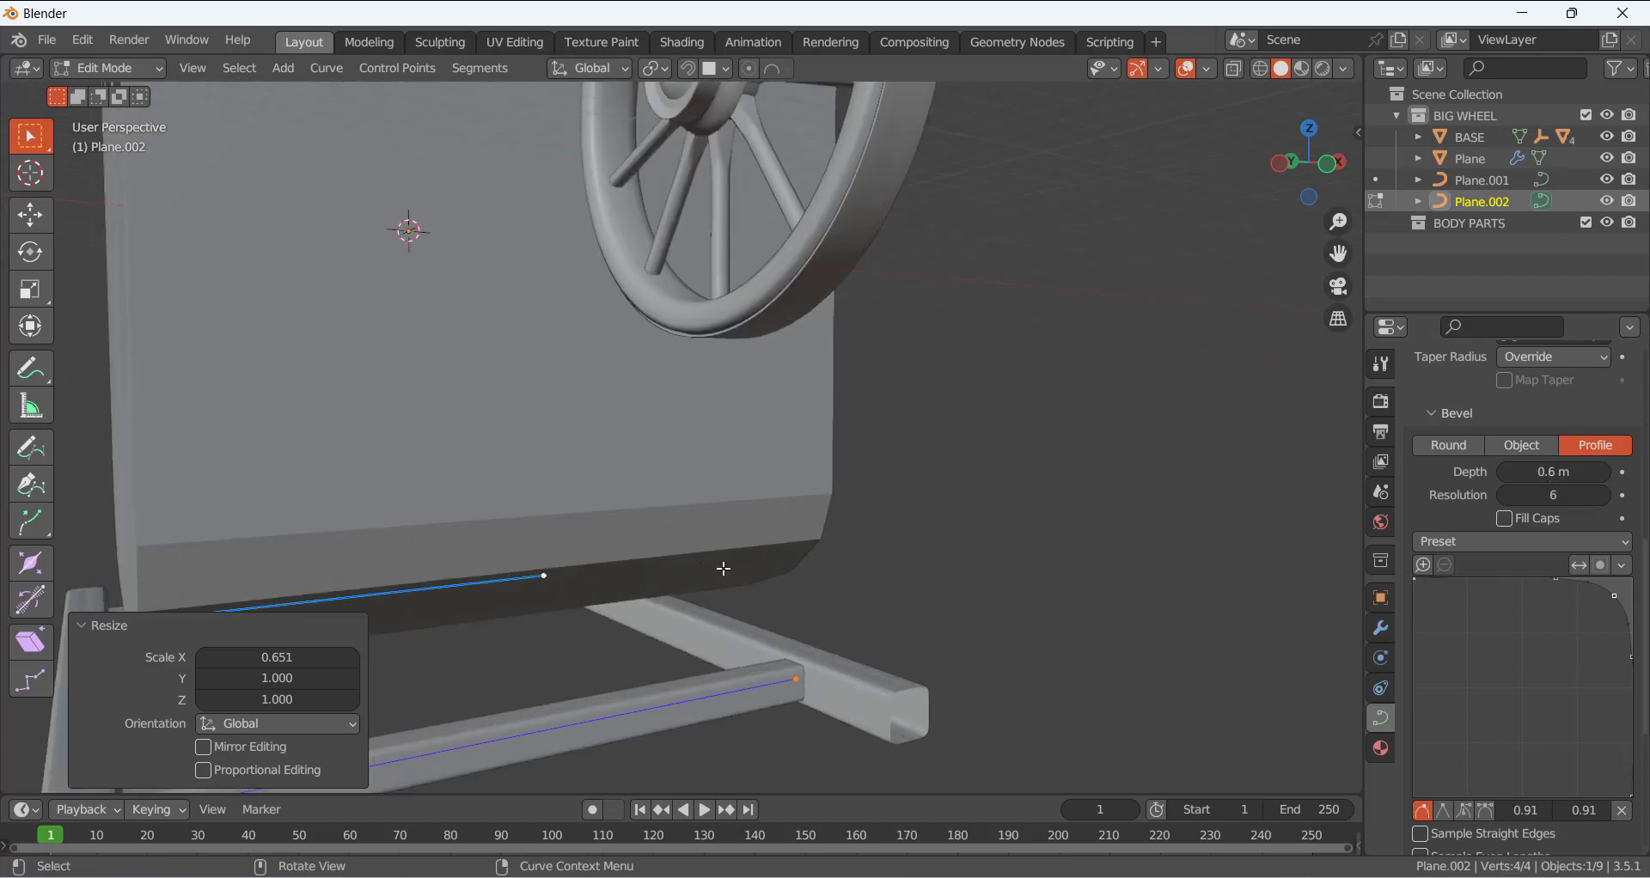
pyautogui.moveTo(782, 648)
pyautogui.mouseDown(button='middle')
pyautogui.moveTo(784, 598)
pyautogui.moveTo(838, 611)
pyautogui.moveTo(812, 642)
pyautogui.mouseUp(button='middle')
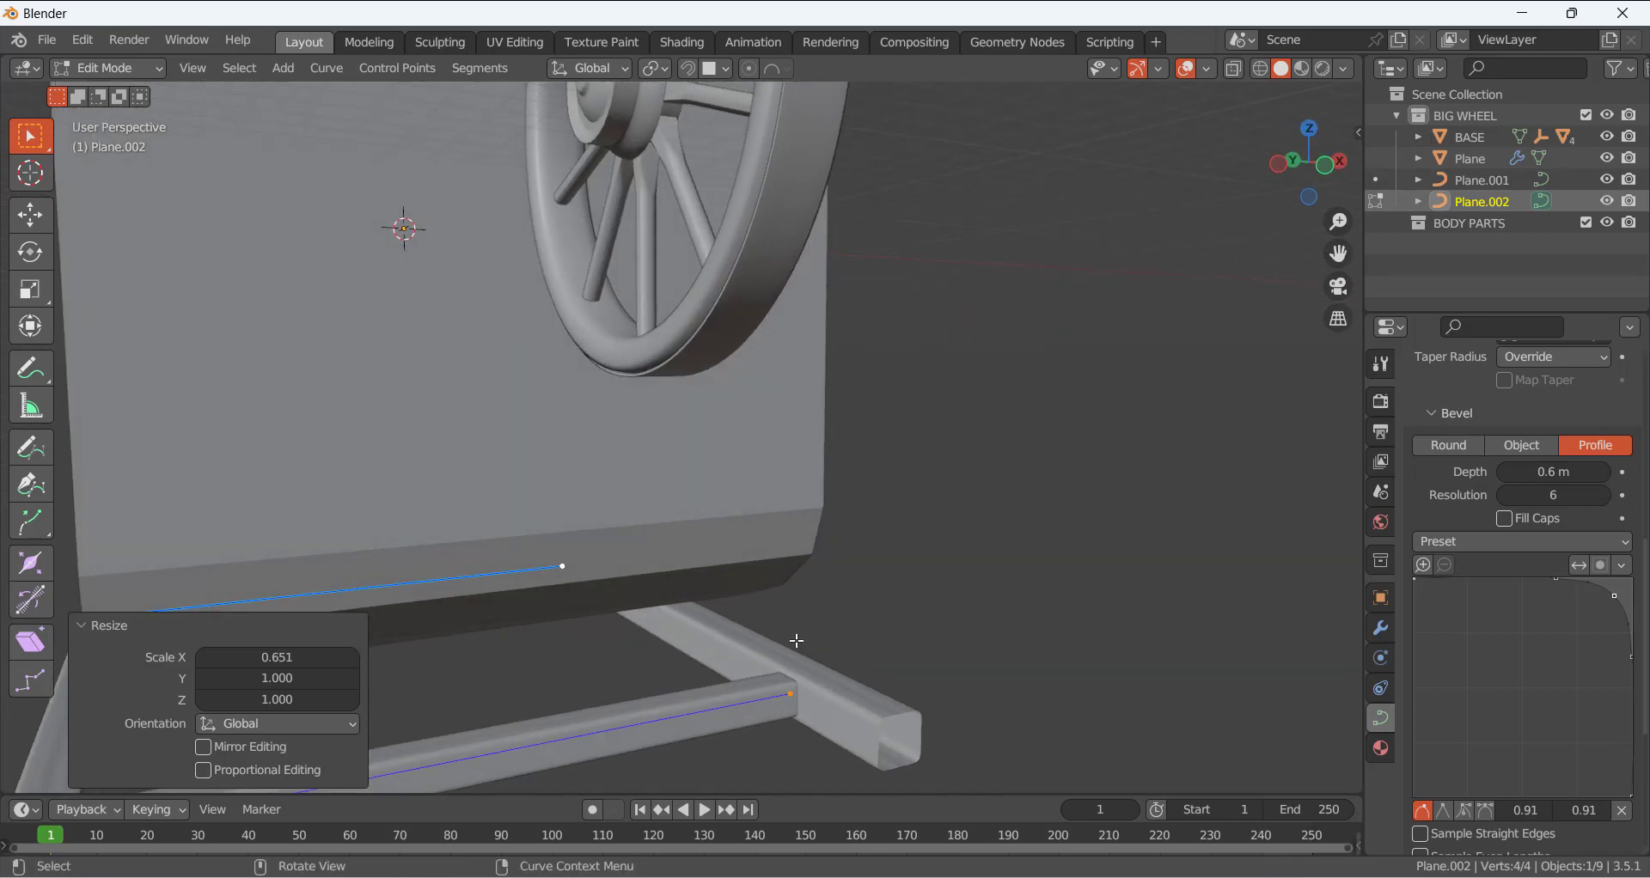
pyautogui.scroll(-3, 797, 640)
# - Duplicate the crossbars in place and rotate the copy 90° about the Y axis to make upright posts
pyautogui.click(821, 526)
pyautogui.moveTo(799, 519); pyautogui.dragTo(511, 539, button='middle')
pyautogui.moveTo(463, 598); pyautogui.dragTo(510, 630, button='middle')
pyautogui.press('Tab')
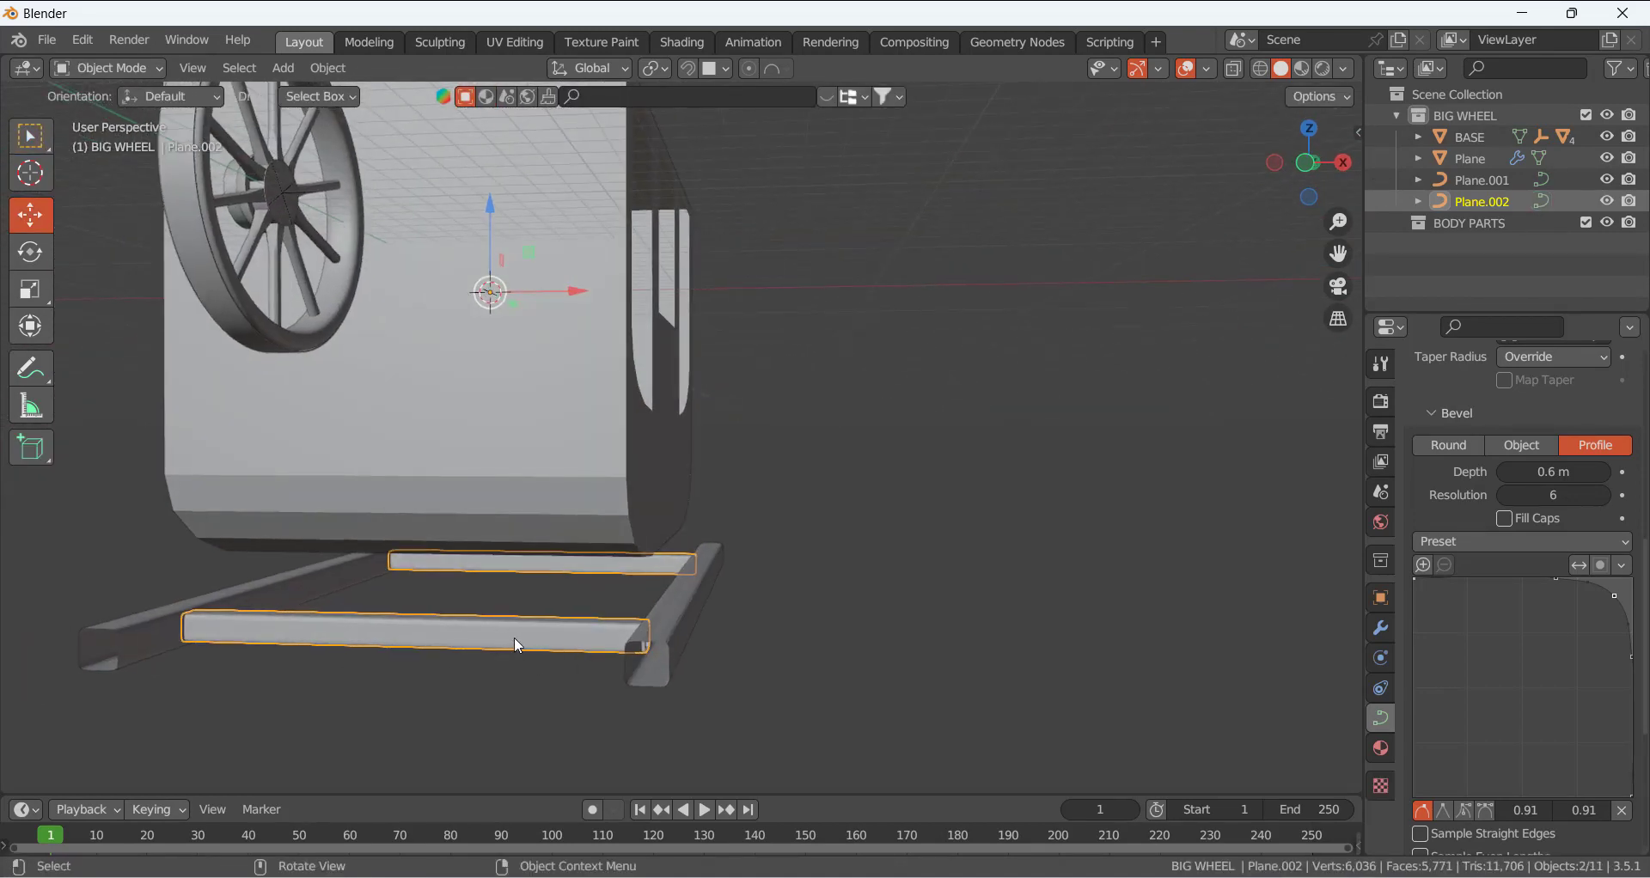
pyautogui.hotkey('shift', 'd')
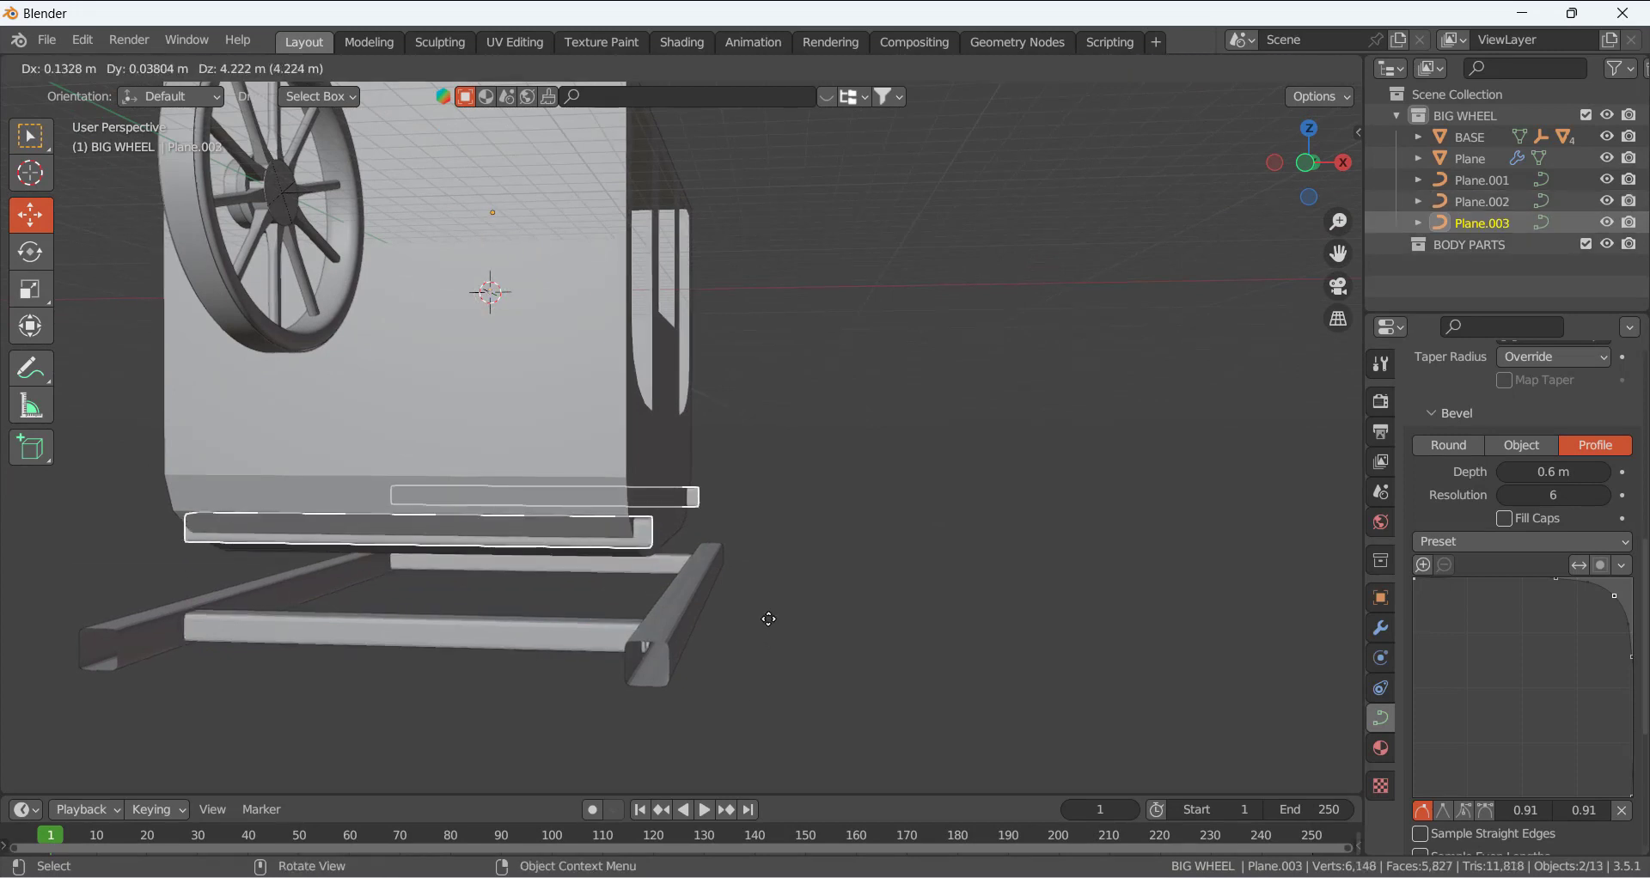
pyautogui.rightClick(853, 622)
pyautogui.scroll(-3, 872, 620)
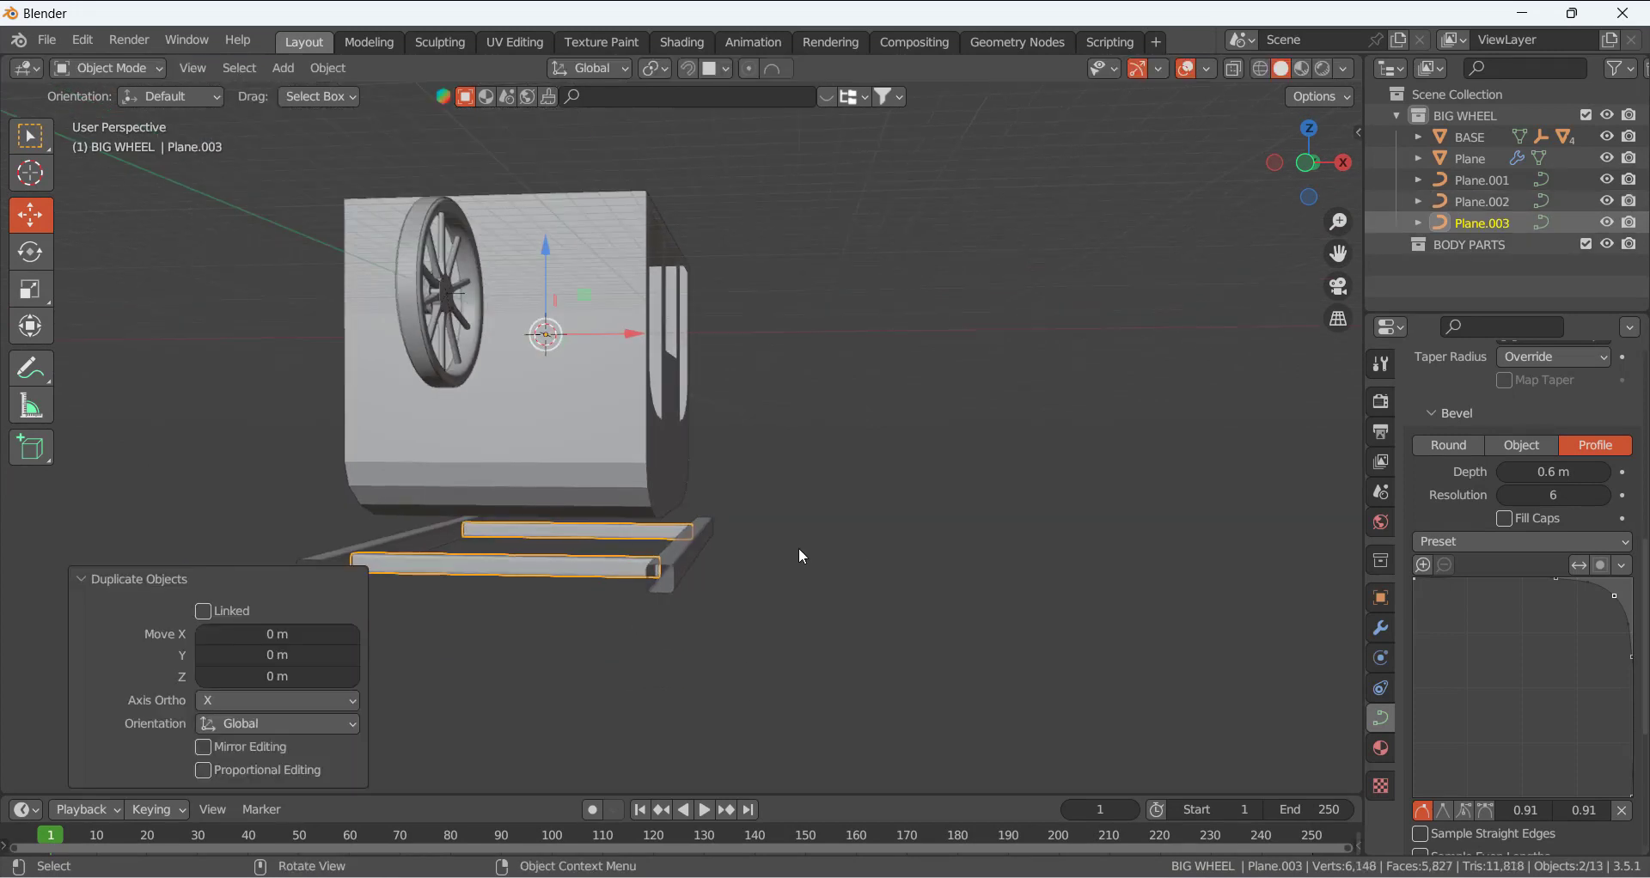
pyautogui.press('r')
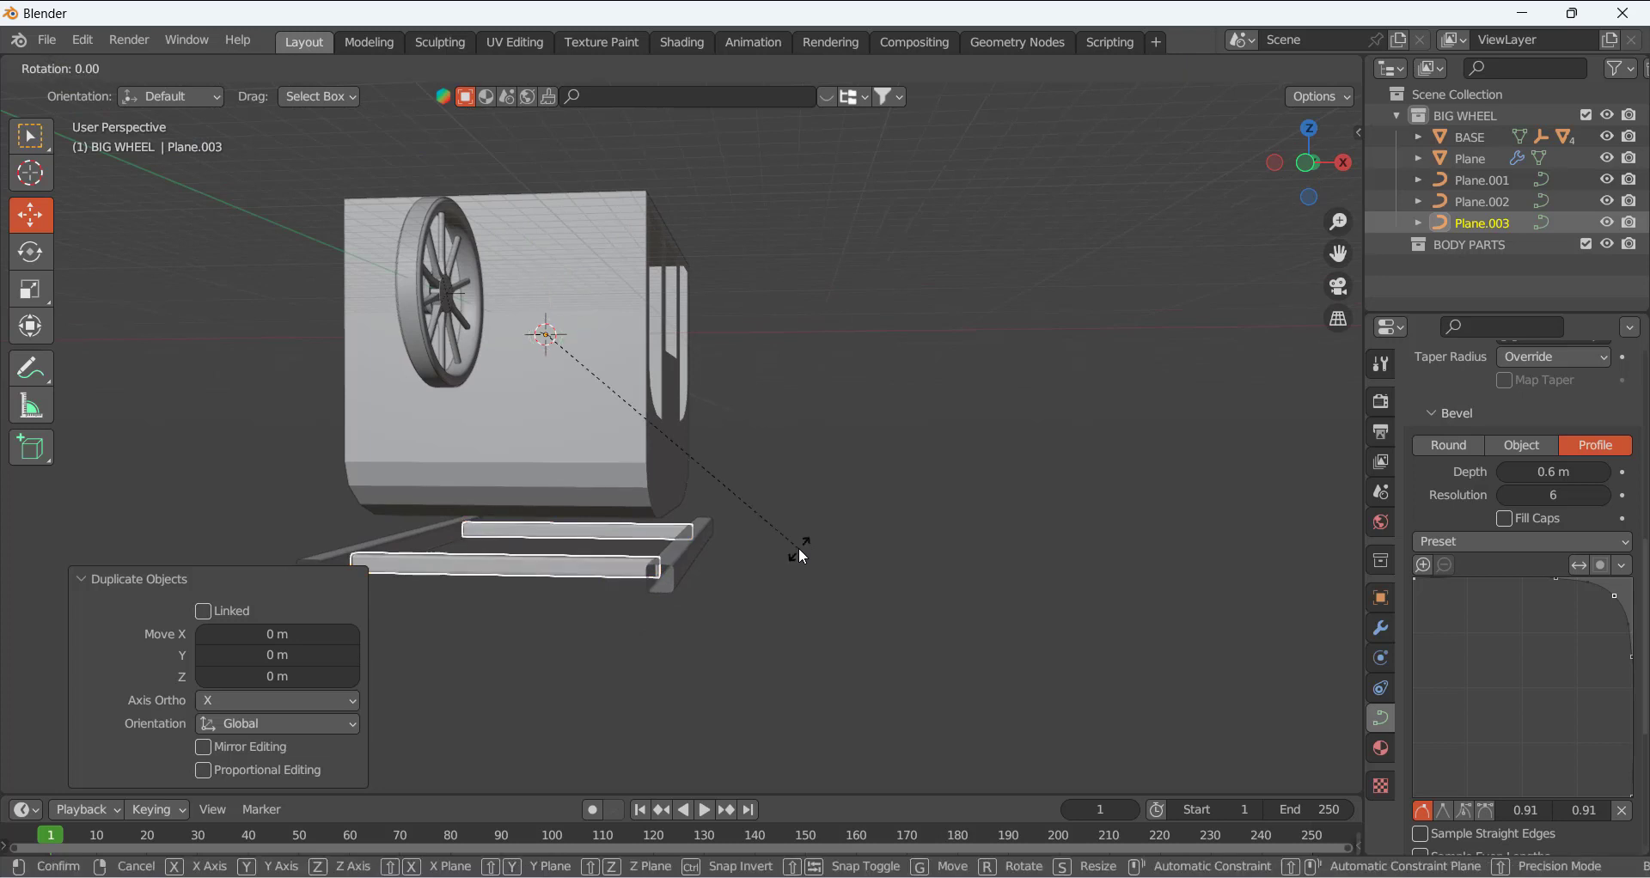
pyautogui.press('y')
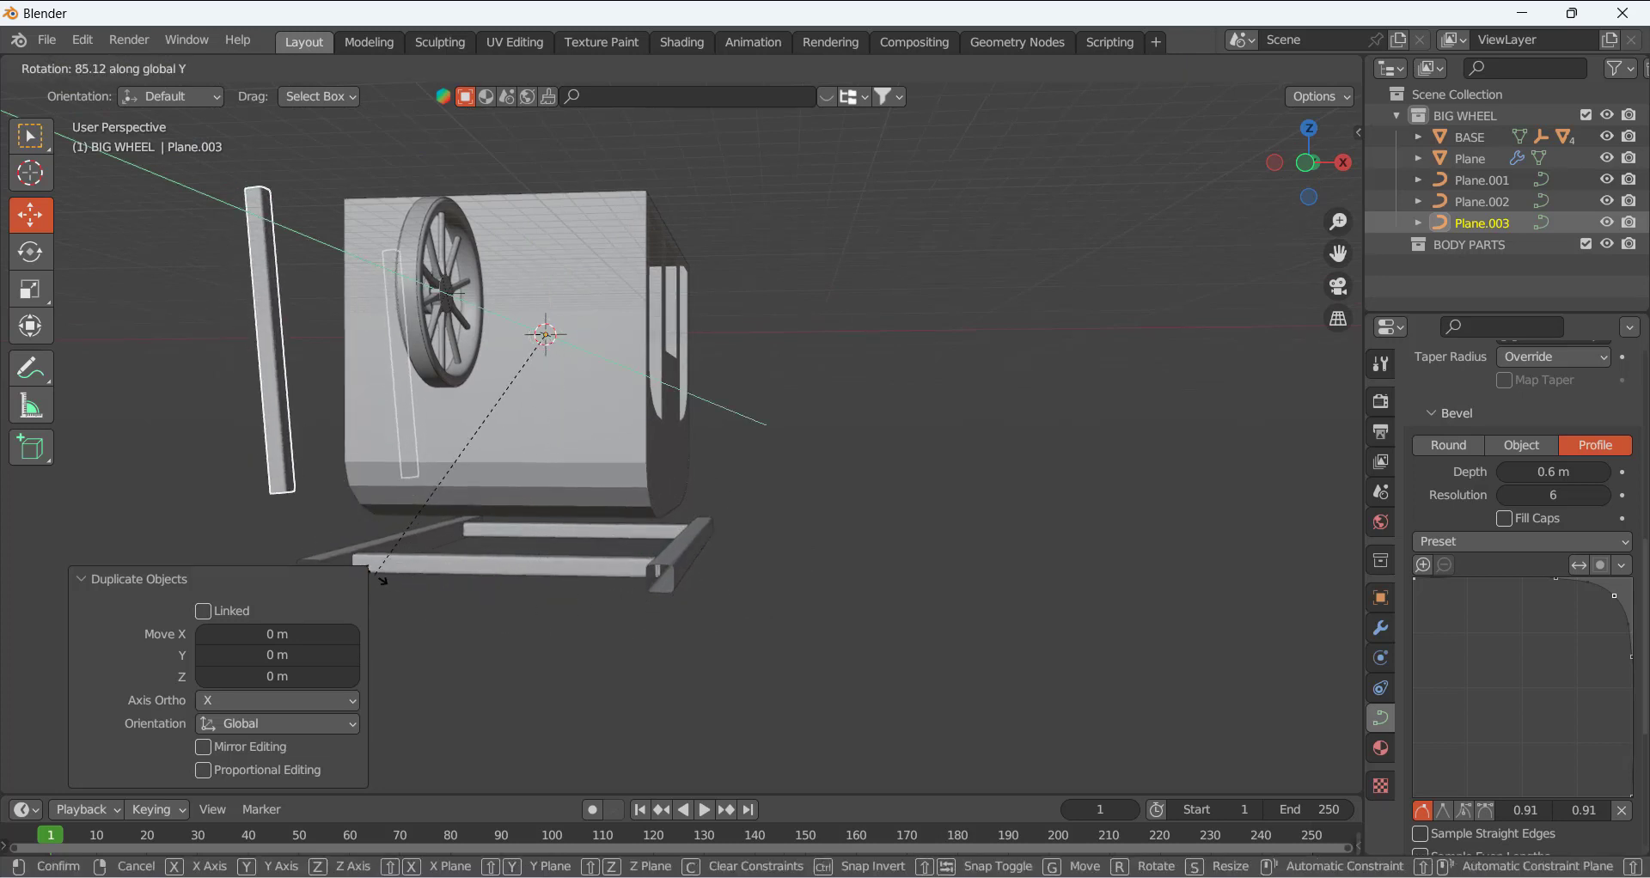
pyautogui.write('90')
pyautogui.press('Return')
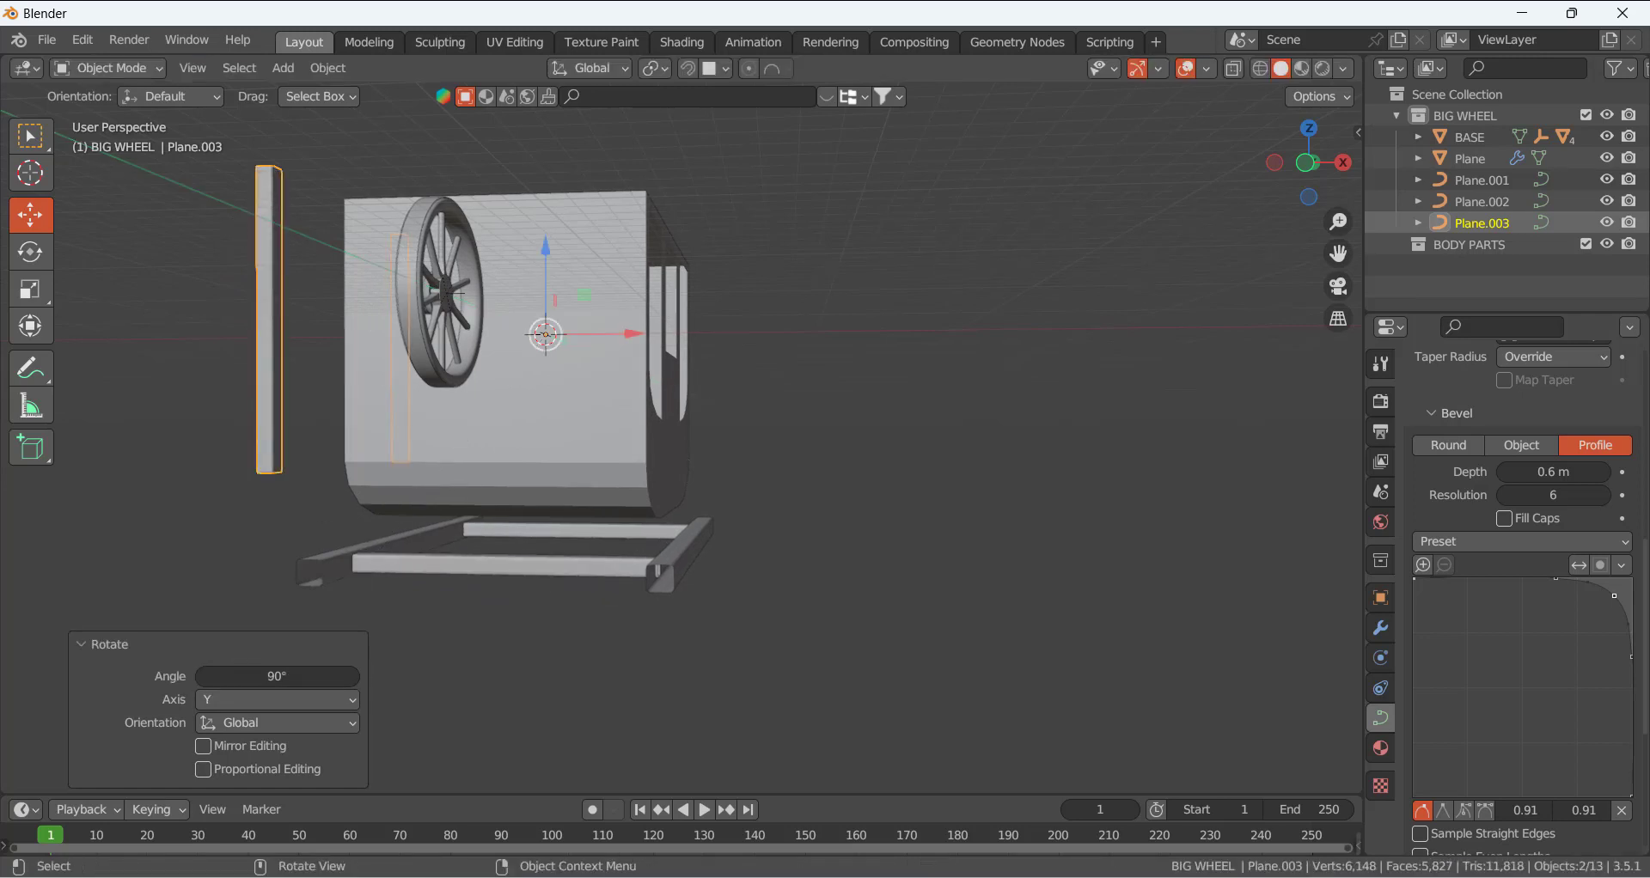
# - Shorten the upright posts by scaling their curve points along Z to about 0.186
pyautogui.scroll(-3, 373, 559)
pyautogui.moveTo(373, 559); pyautogui.dragTo(503, 358, button='middle')
pyautogui.press('Tab')
pyautogui.press('s')
pyautogui.press('z')
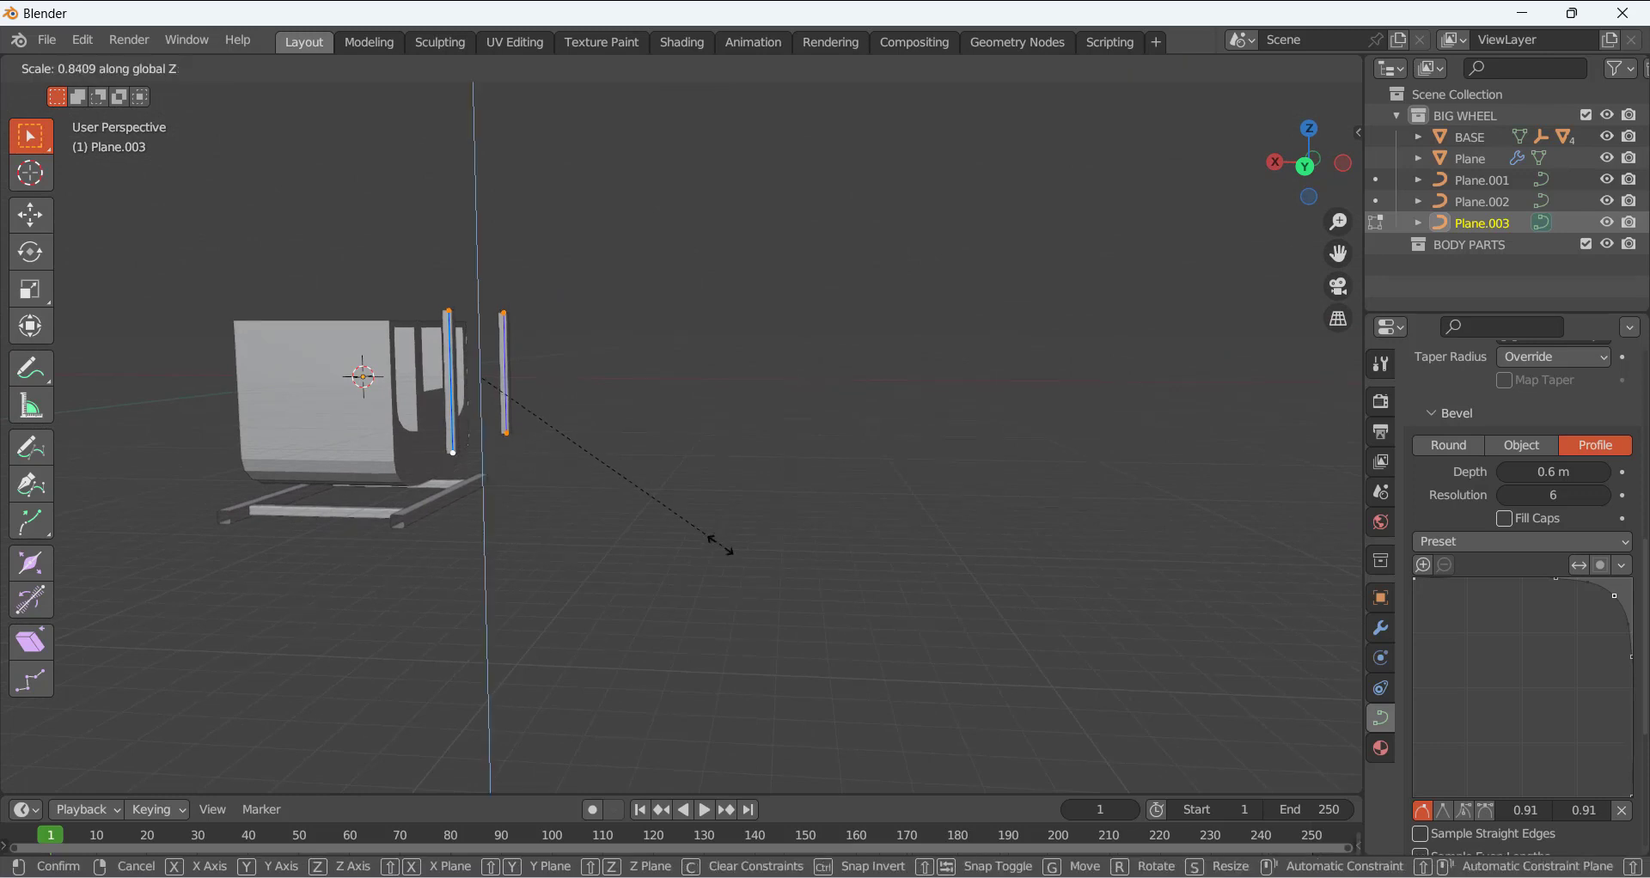
pyautogui.click(600, 457)
# - In front view, move the posts beneath the carriage body, about 9.55 m along X and -13.62 m along Z
pyautogui.moveTo(502, 465); pyautogui.dragTo(378, 485, button='middle')
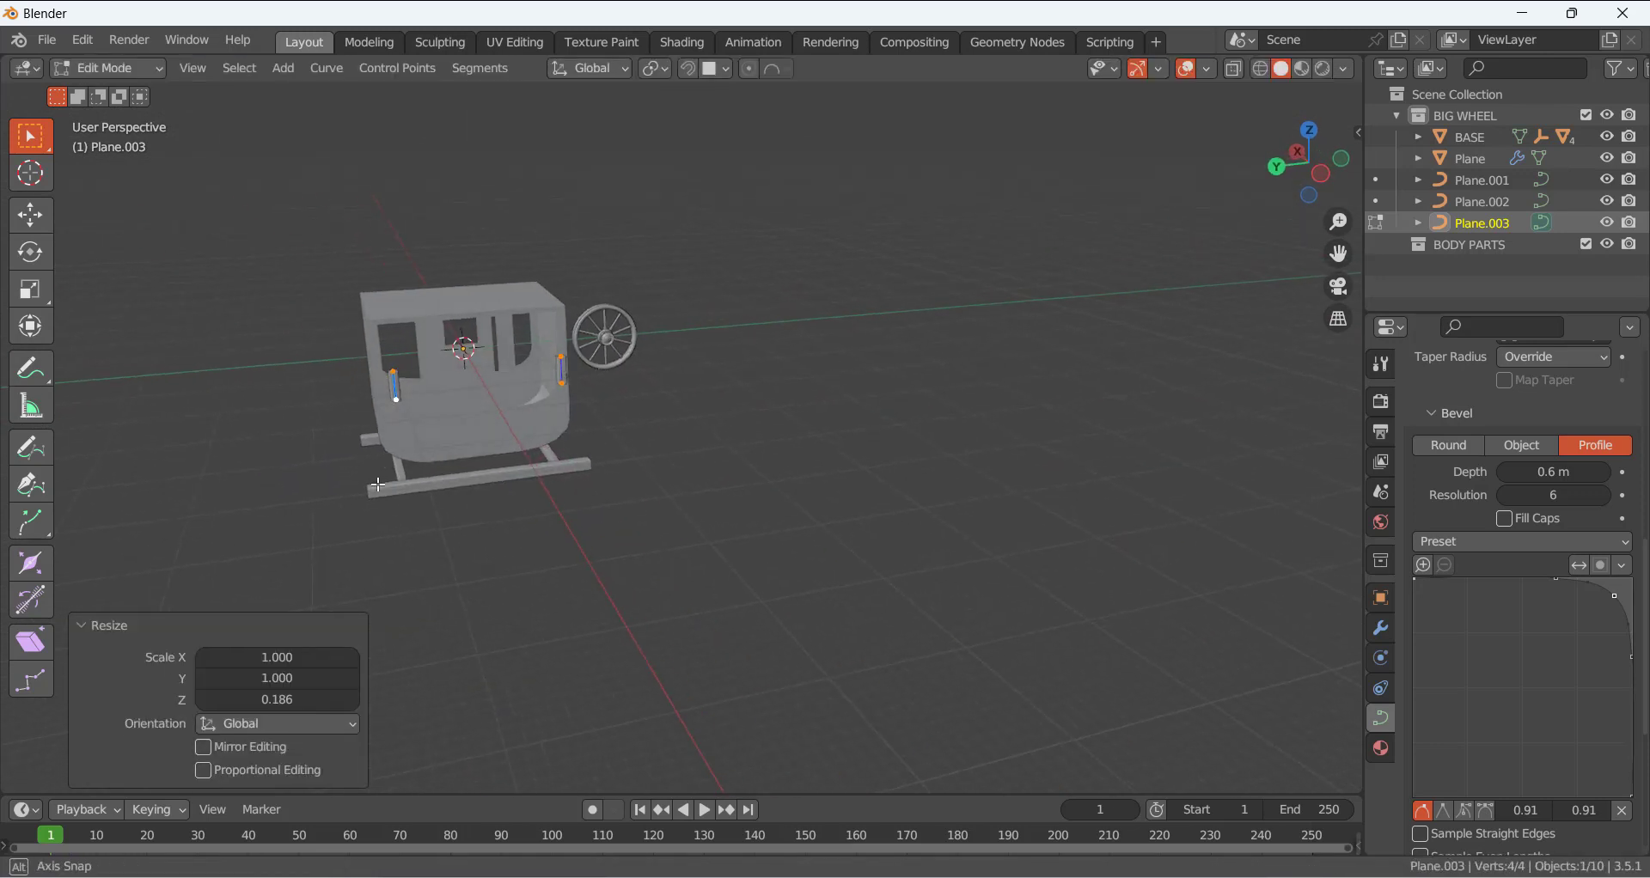
pyautogui.press('KP_1')
pyautogui.scroll(3, 379, 485)
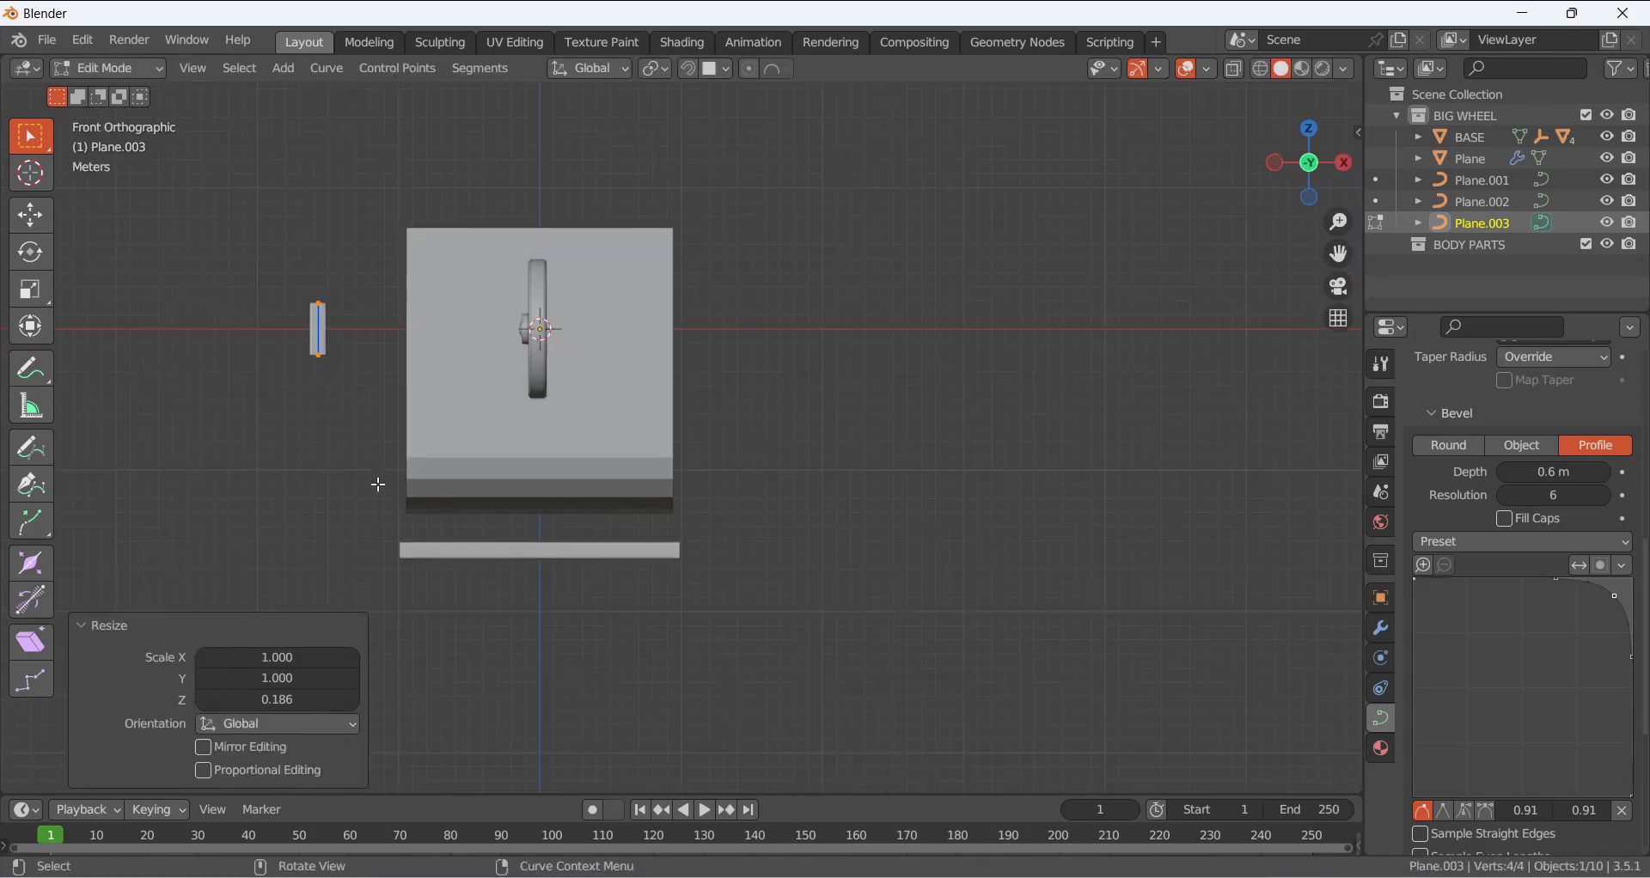
pyautogui.press('g')
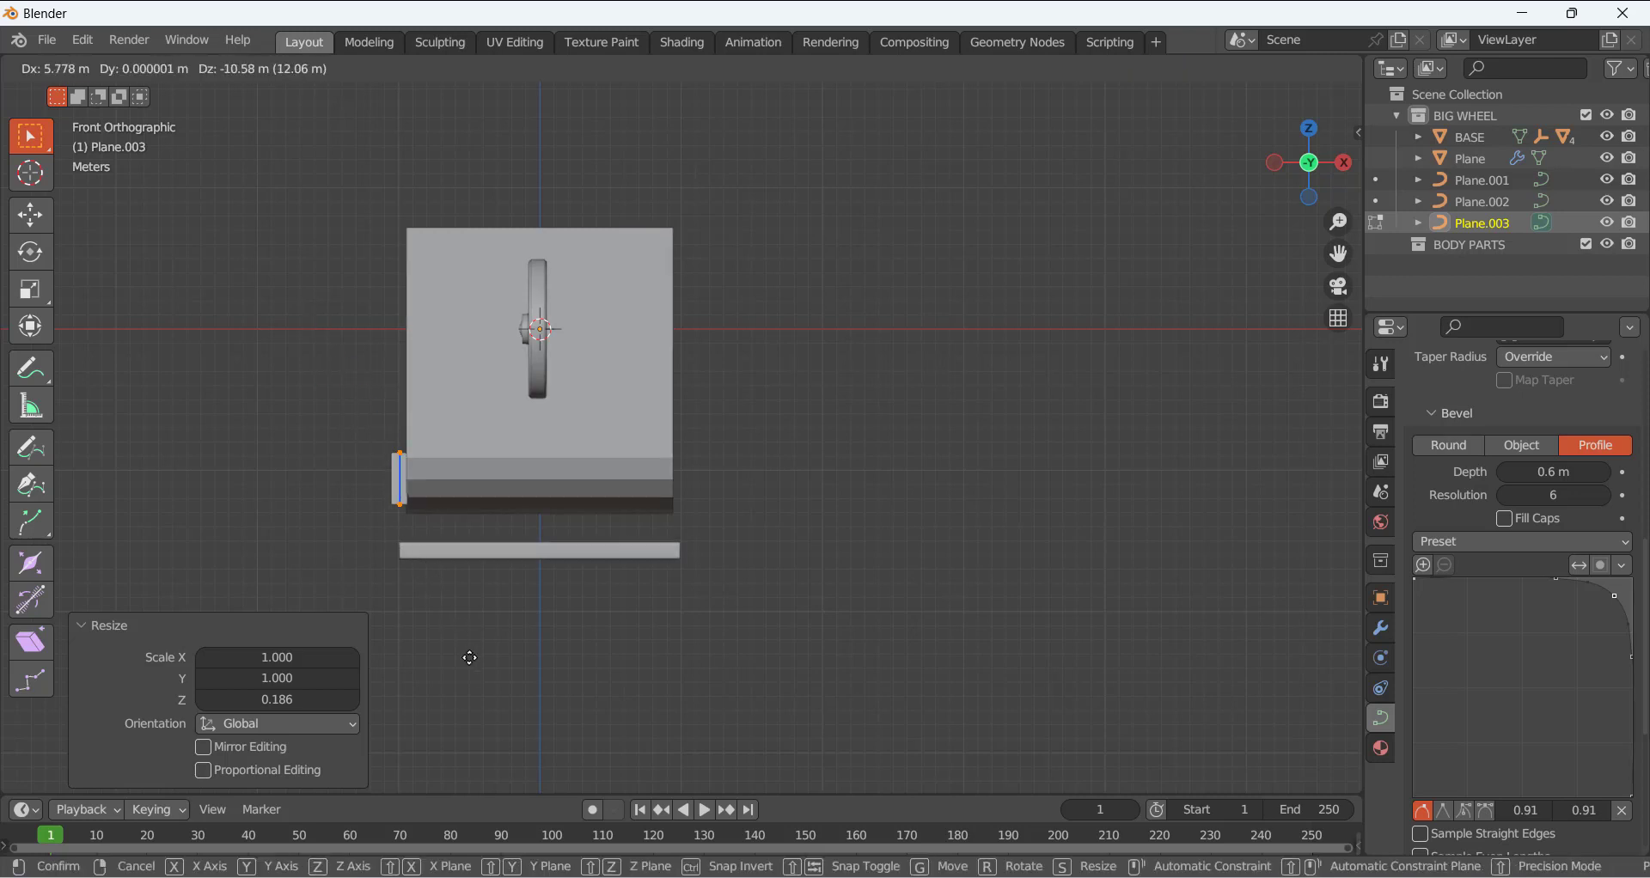
pyautogui.click(512, 677)
pyautogui.moveTo(512, 677); pyautogui.dragTo(608, 614, button='middle')
pyautogui.scroll(2, 641, 521)
pyautogui.moveTo(574, 495)
pyautogui.mouseDown(button='middle')
pyautogui.moveTo(624, 437)
pyautogui.moveTo(629, 495)
pyautogui.moveTo(553, 473)
pyautogui.mouseUp(button='middle')
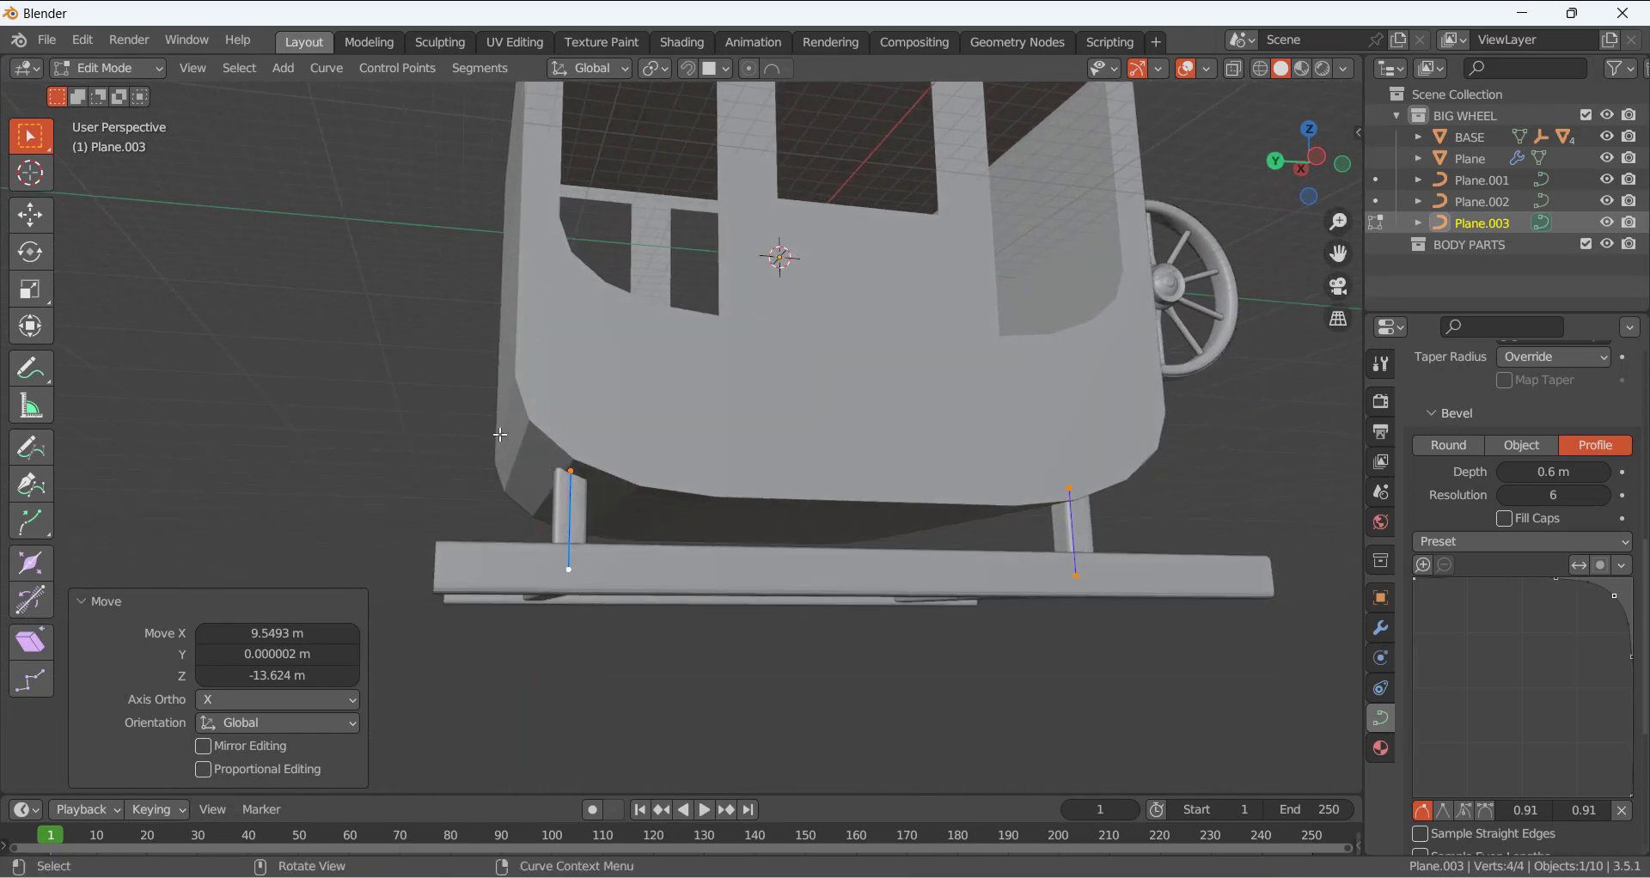
# - Scale all the posts' points along Z to about 0.97 and finish editing the curve
pyautogui.press('a')
pyautogui.press('s')
pyautogui.press('z')
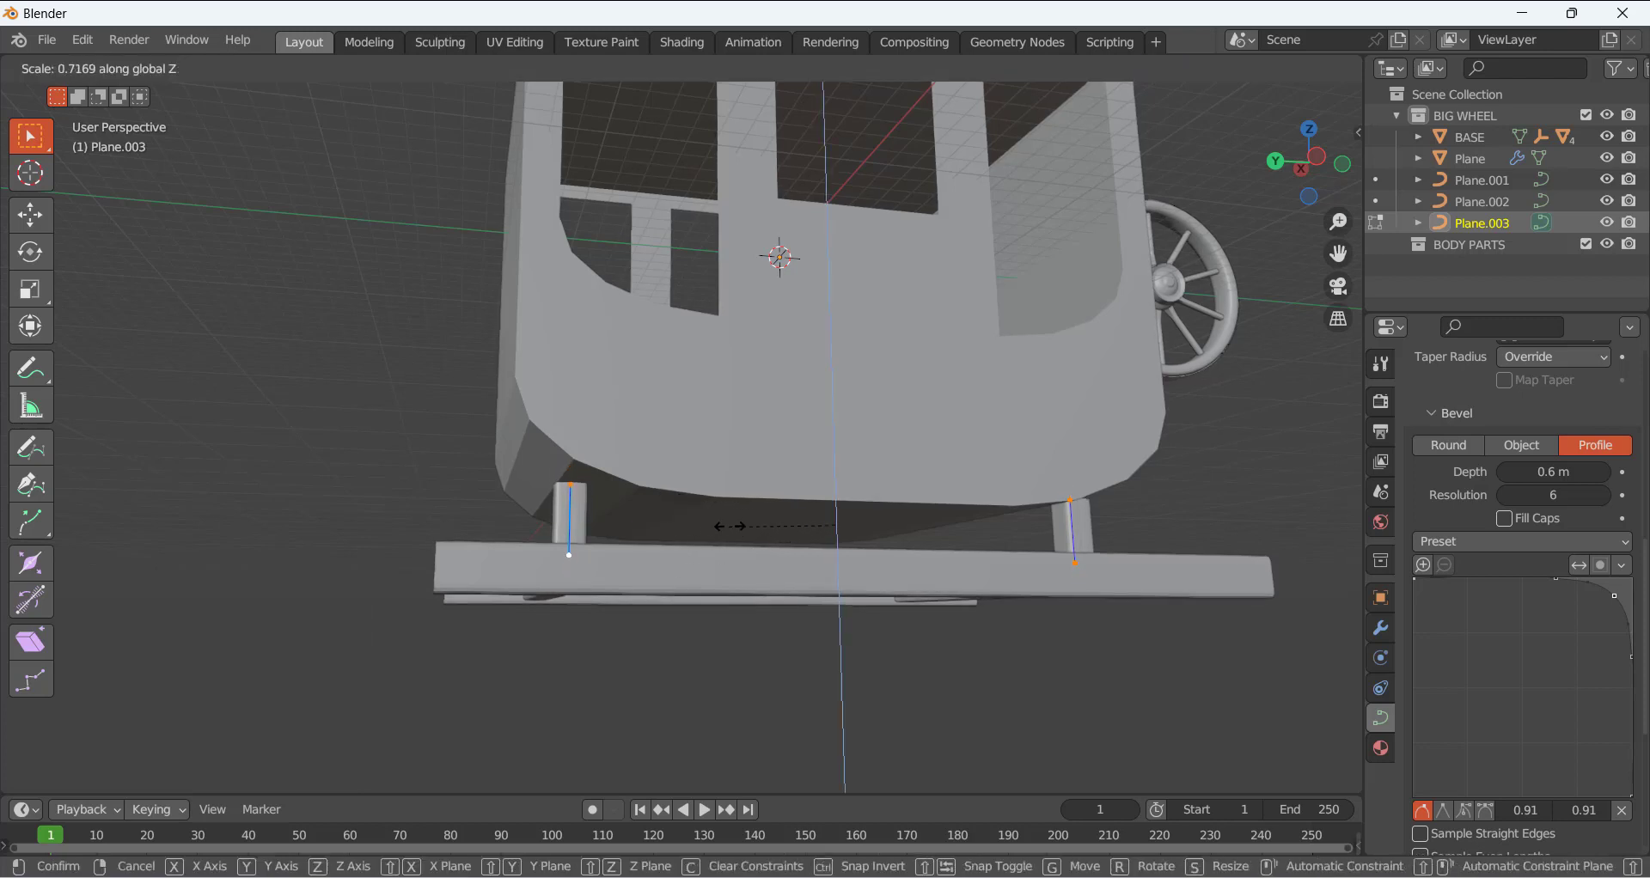
pyautogui.click(714, 574)
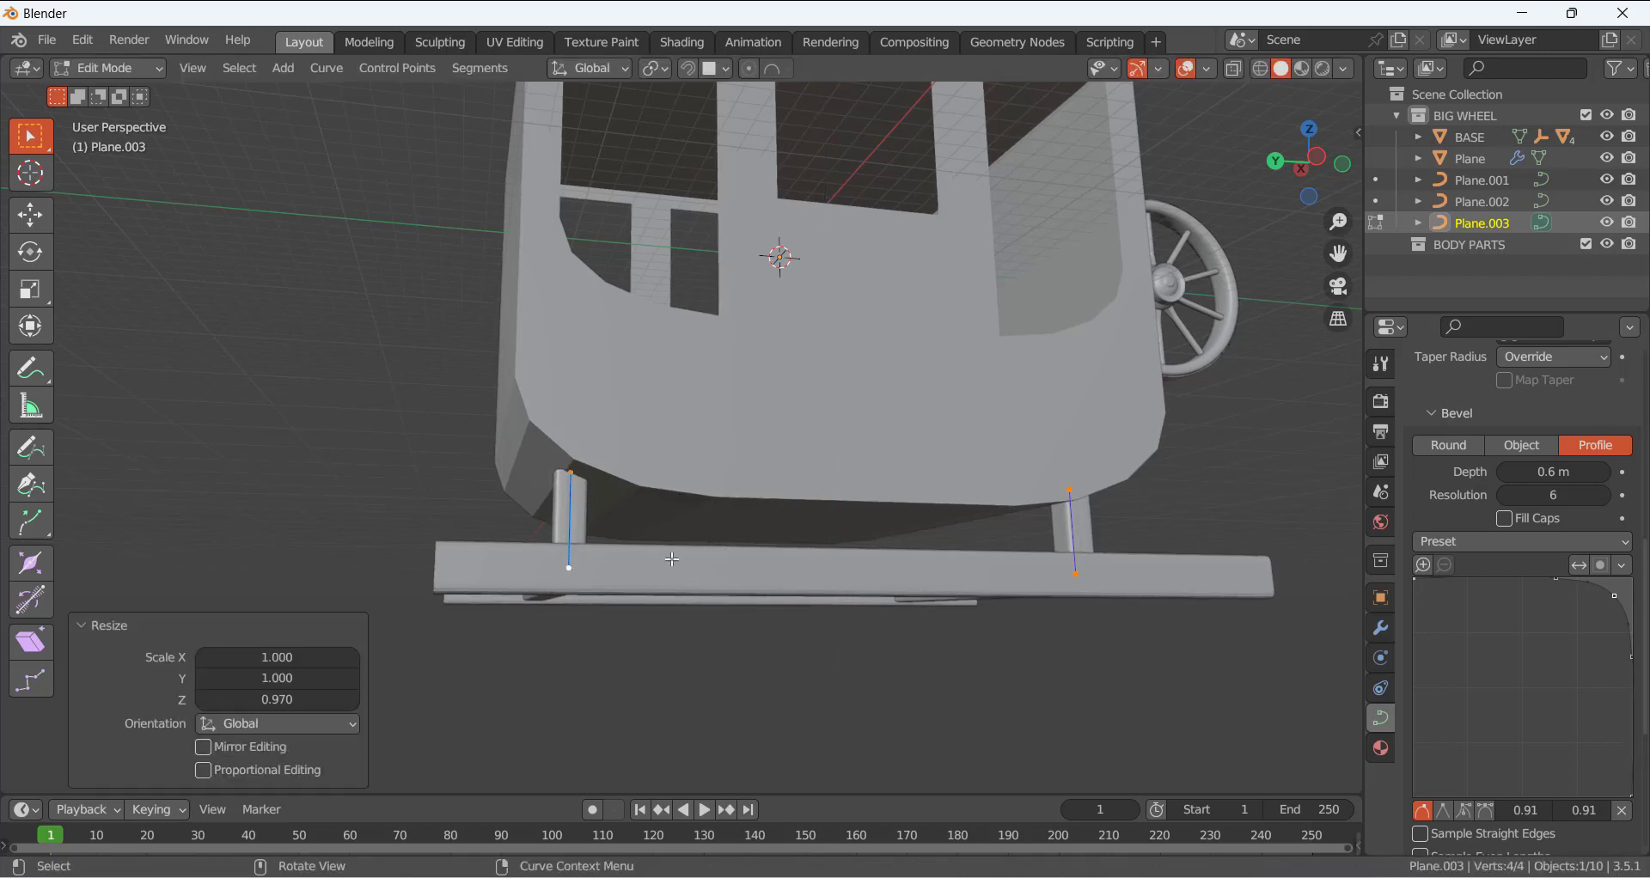
pyautogui.moveTo(714, 574); pyautogui.dragTo(655, 590, button='middle')
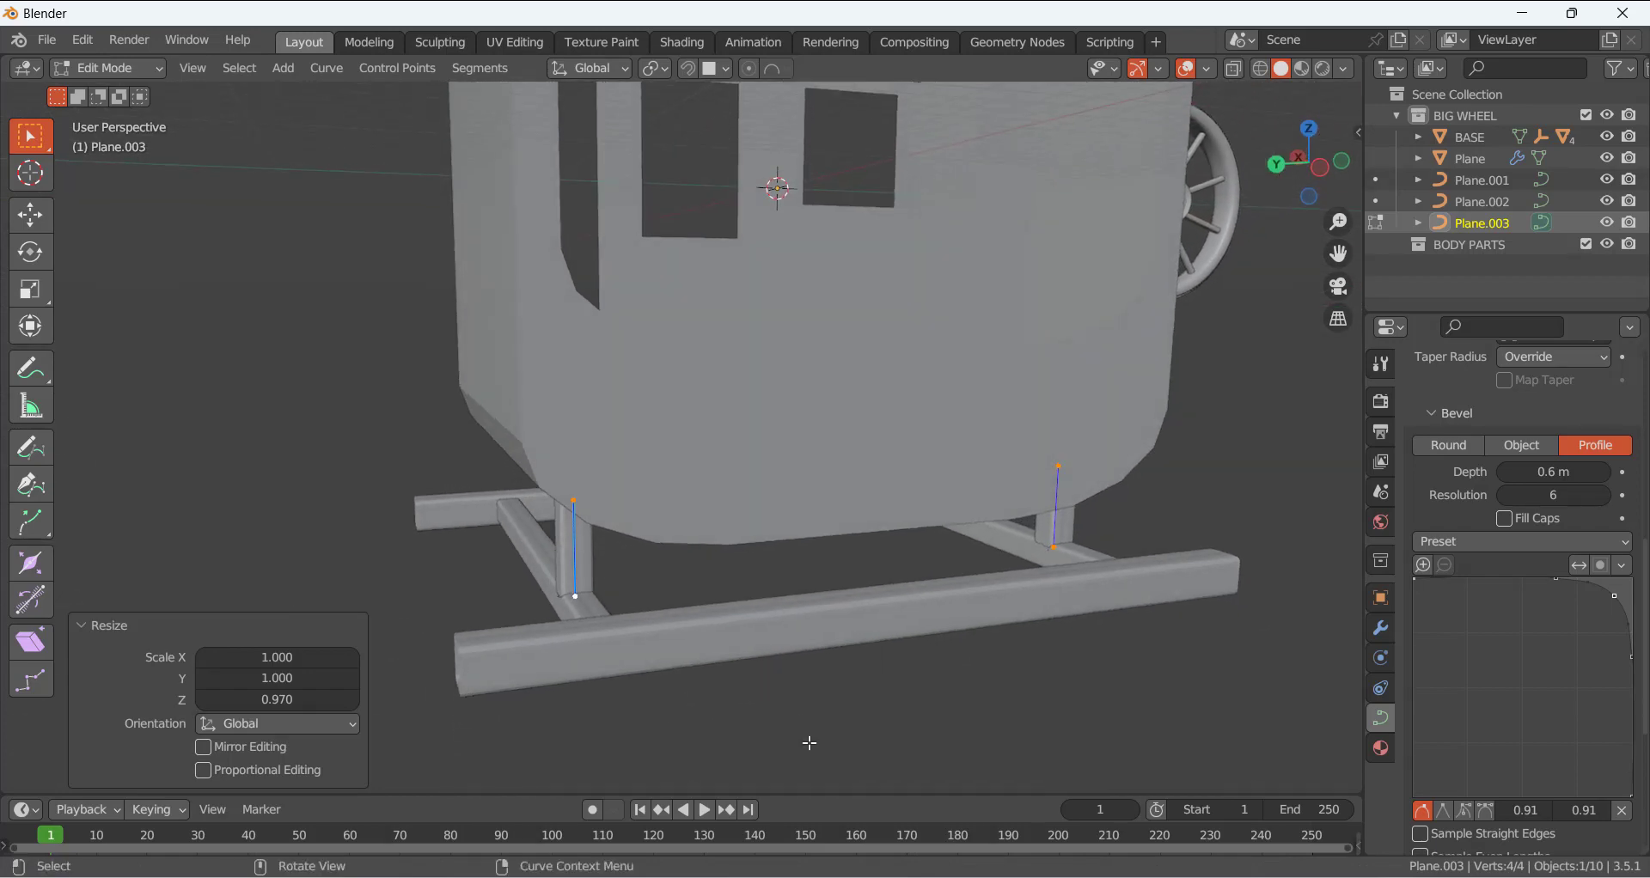
pyautogui.press('Tab')
# - Thin the posts by setting their bevel depth to 0.4 m, and deselect them
pyautogui.moveTo(743, 744); pyautogui.dragTo(717, 597, button='middle')
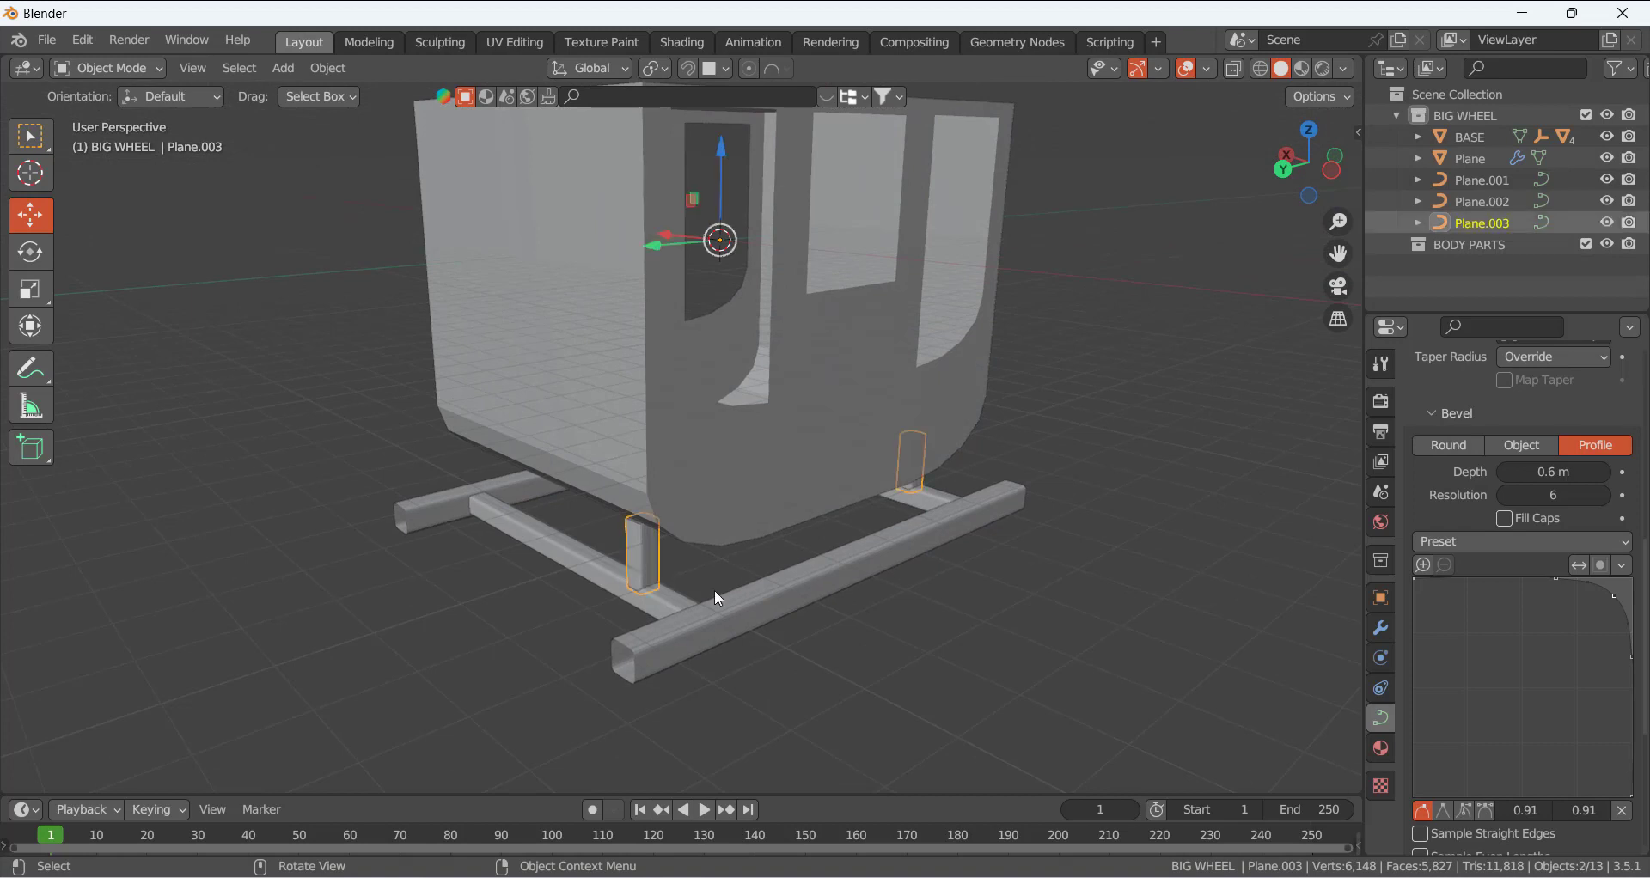
pyautogui.click(1544, 472)
pyautogui.write('0.4')
pyautogui.press('Return')
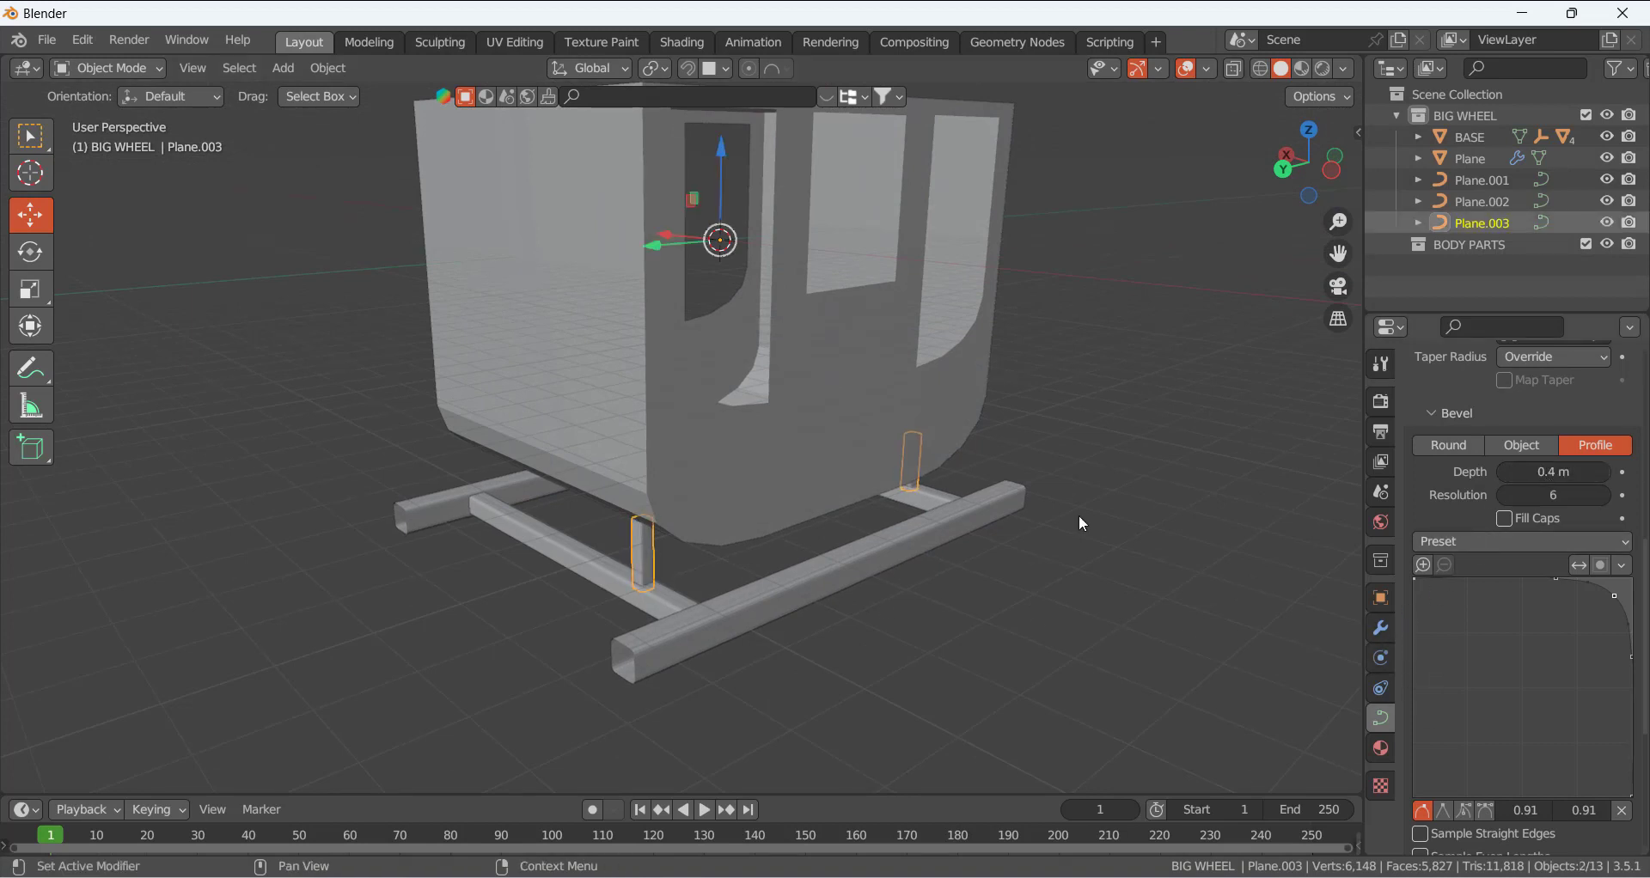
pyautogui.click(956, 631)
# - Edit the crossbar curve and scale all its points along X to about 0.997
pyautogui.scroll(3, 704, 547)
pyautogui.moveTo(703, 543); pyautogui.dragTo(587, 649, button='middle')
pyautogui.moveTo(591, 567); pyautogui.dragTo(1075, 713, button='middle')
pyautogui.click(607, 549)
pyautogui.press('Tab')
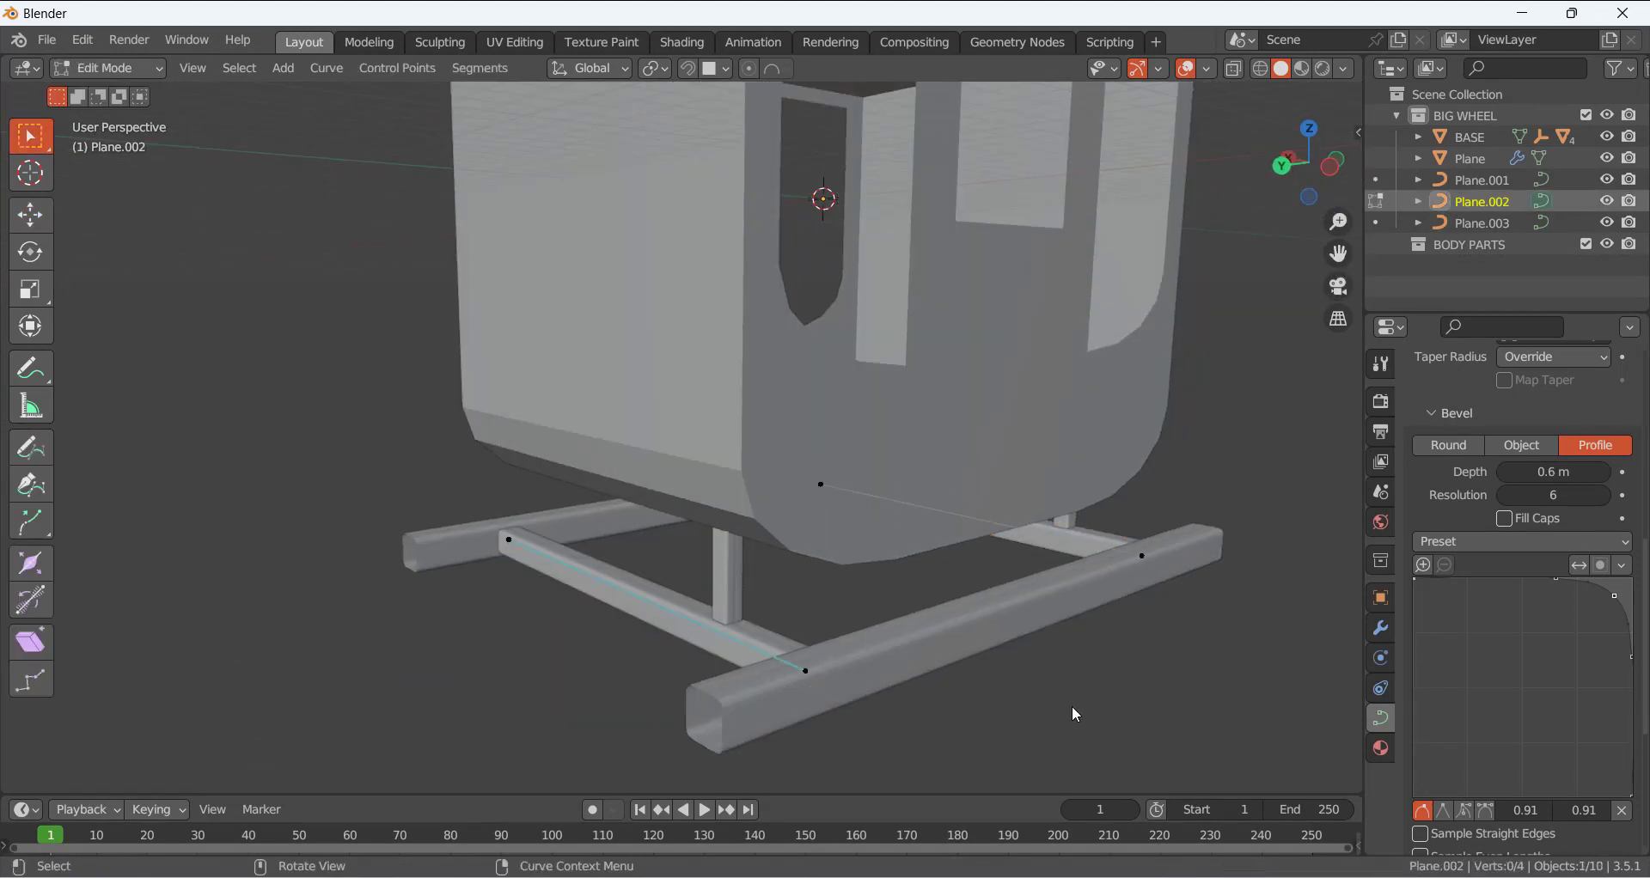
pyautogui.press('a')
pyautogui.press('s')
pyautogui.press('x')
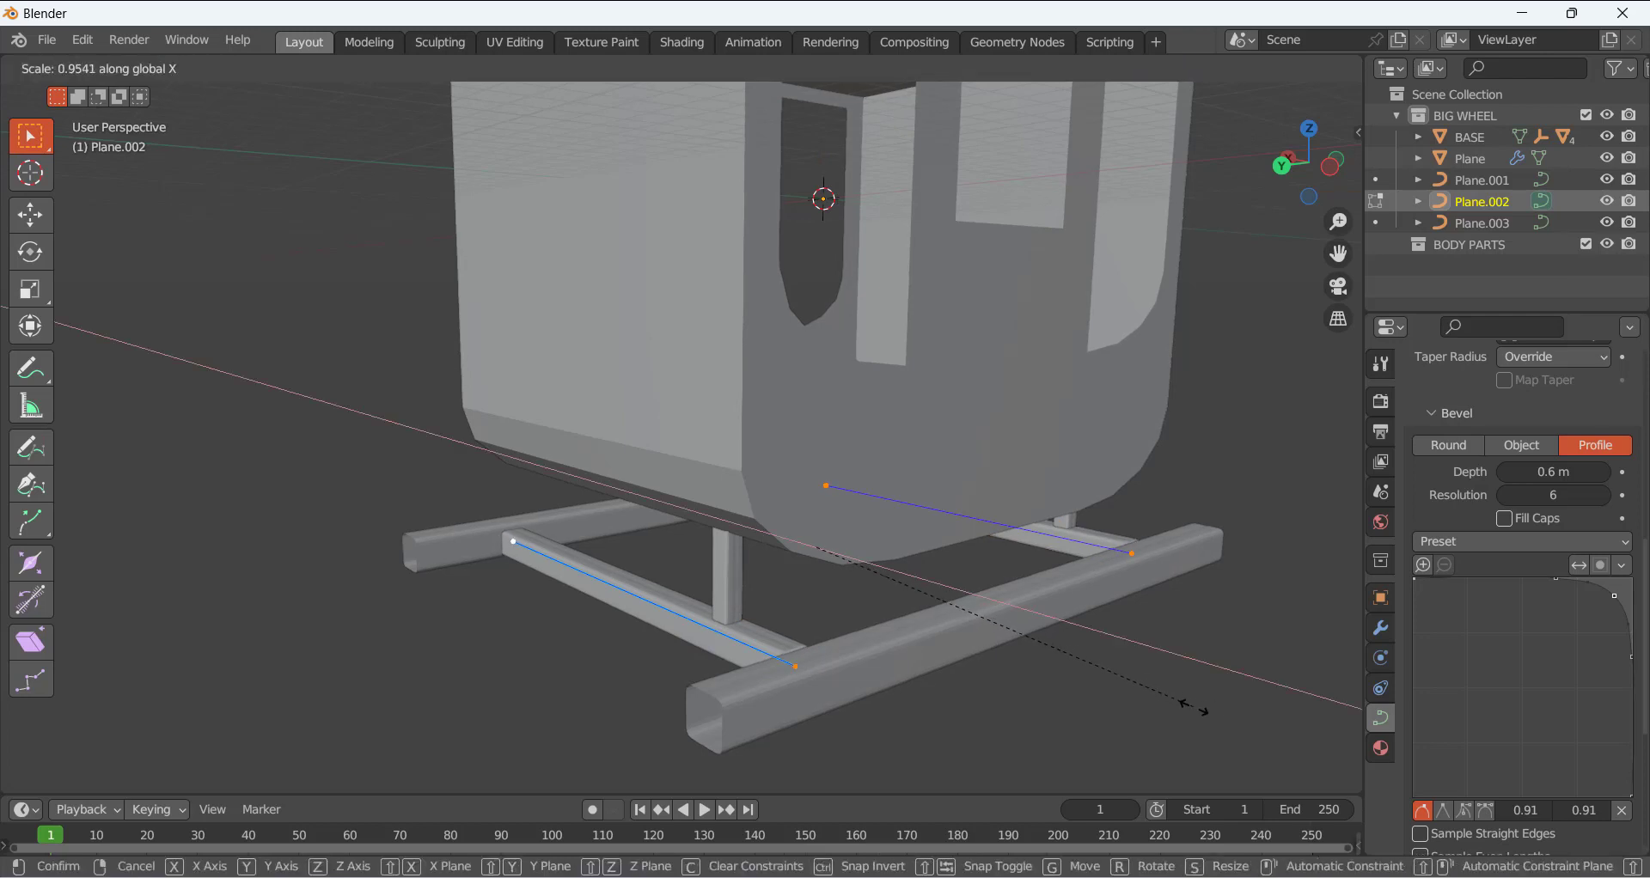
pyautogui.click(1206, 715)
# - Bring the two crossbars closer together by scaling their points along Y, and deselect the points
pyautogui.press('s')
pyautogui.press('y')
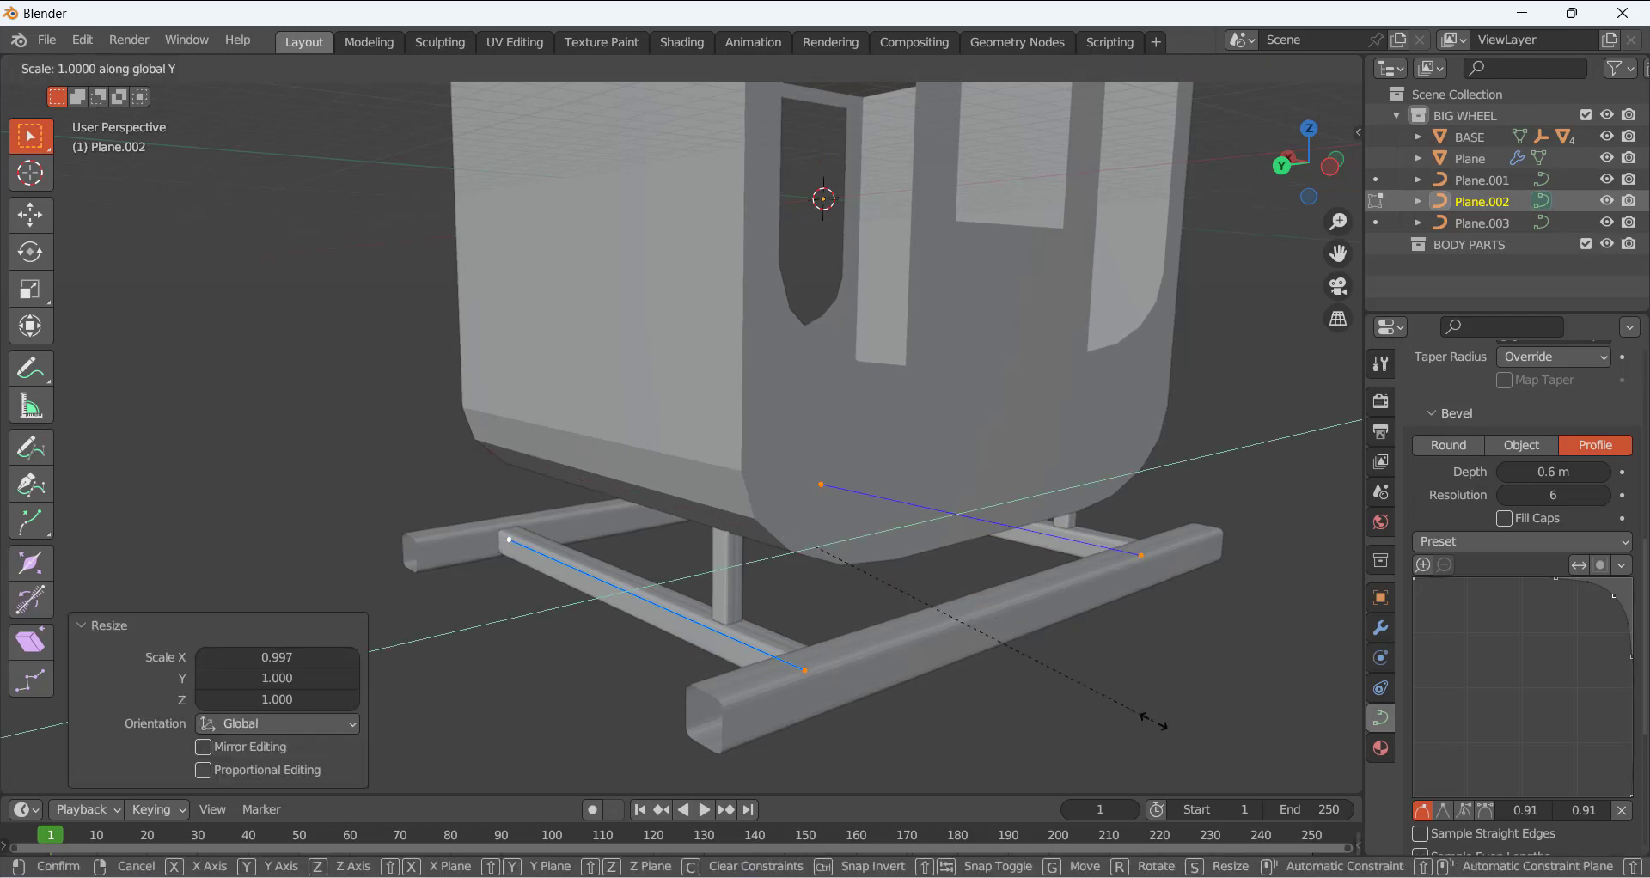
pyautogui.click(999, 682)
pyautogui.moveTo(905, 673); pyautogui.dragTo(837, 700, button='middle')
pyautogui.click(556, 533)
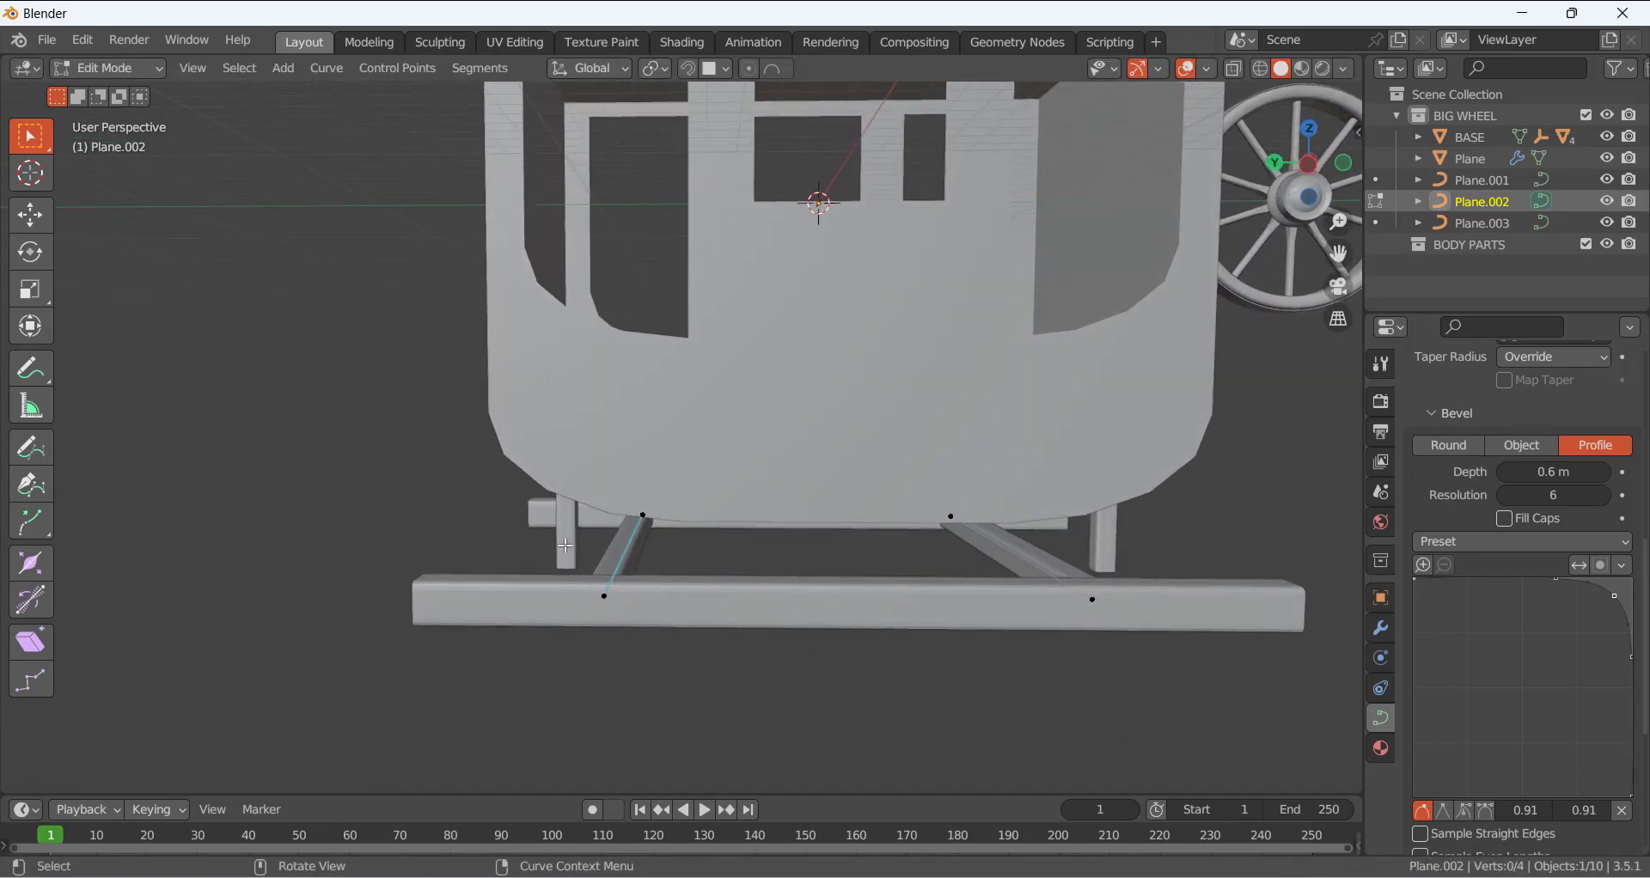
# - Bring the posts closer together by scaling all their curve points along Y to 0.818, and finish editing the curve
pyautogui.press('Tab')
pyautogui.click(569, 537)
pyautogui.press('Tab')
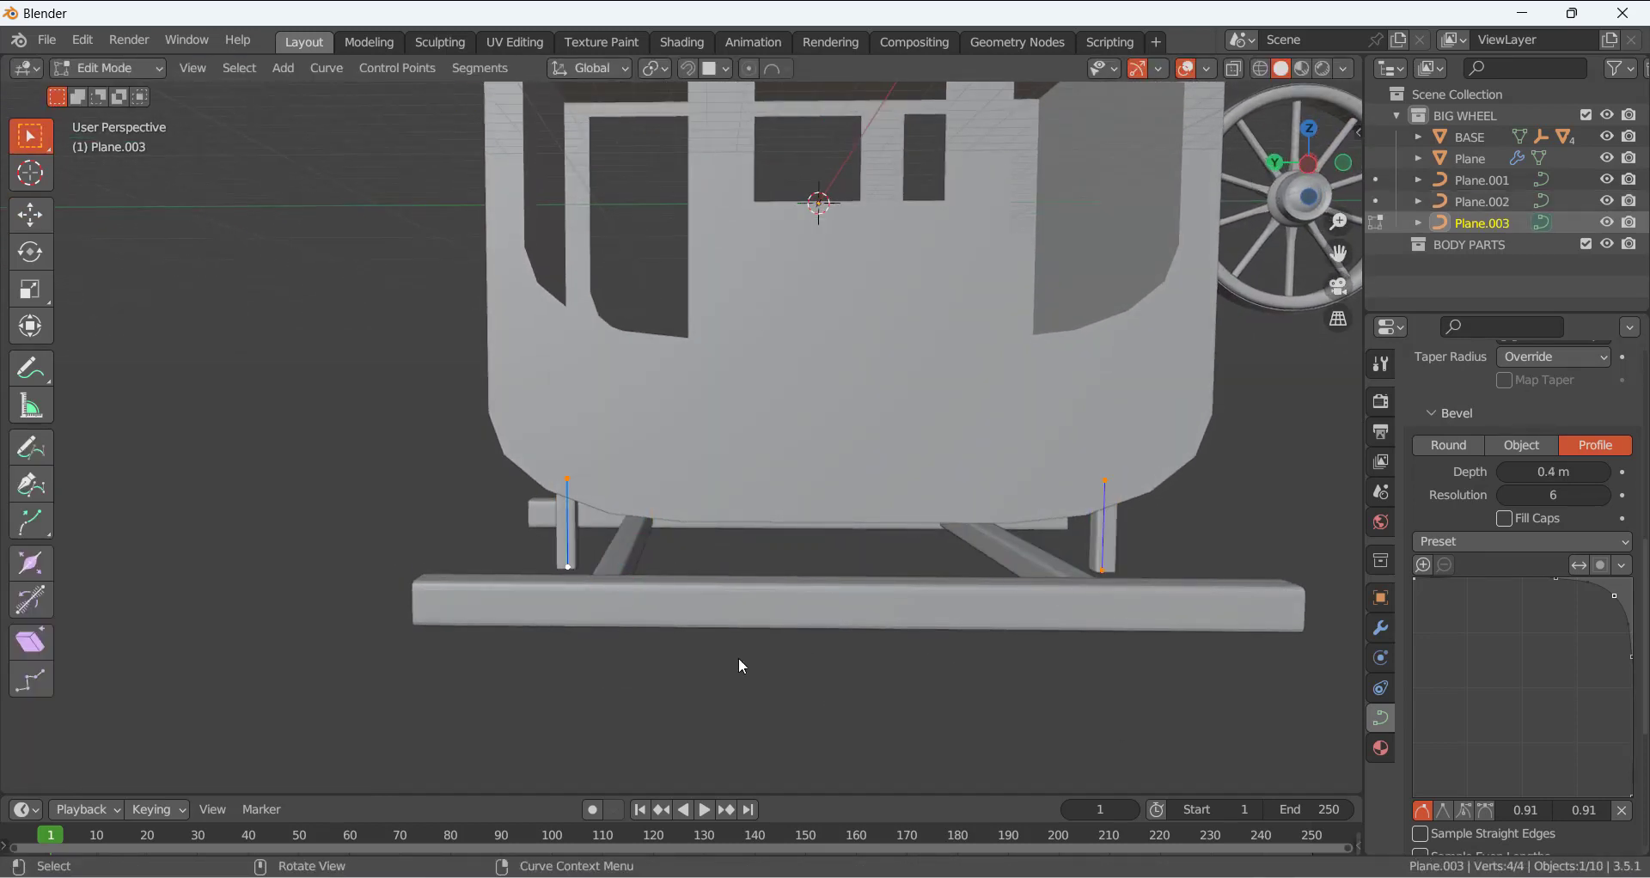
pyautogui.moveTo(808, 685); pyautogui.dragTo(807, 693, button='middle')
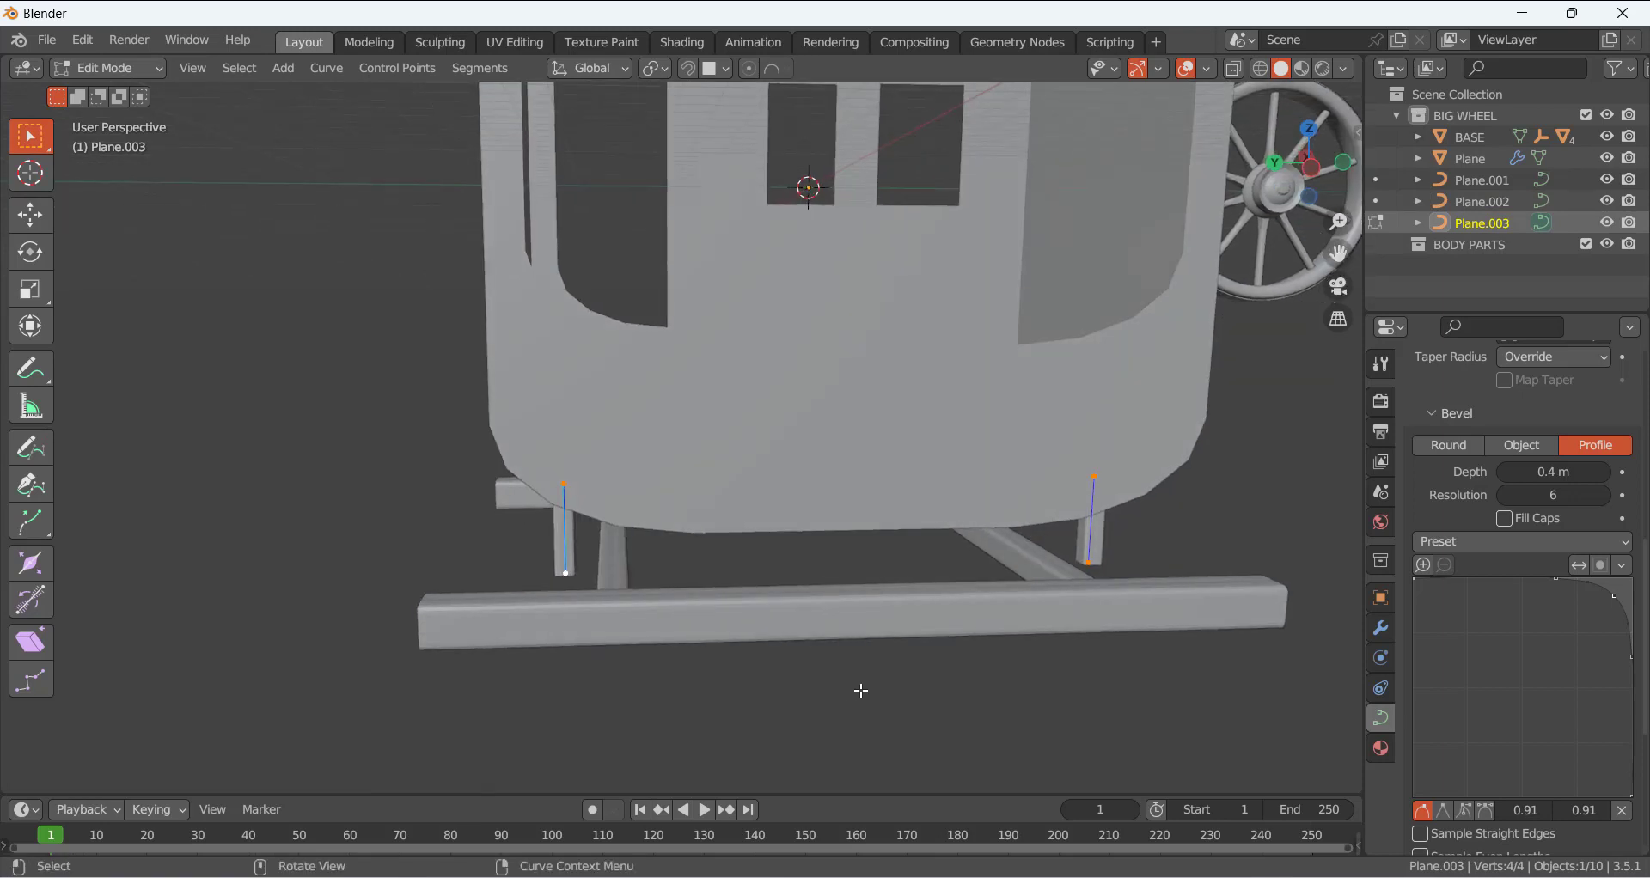
pyautogui.press('s')
pyautogui.press('y')
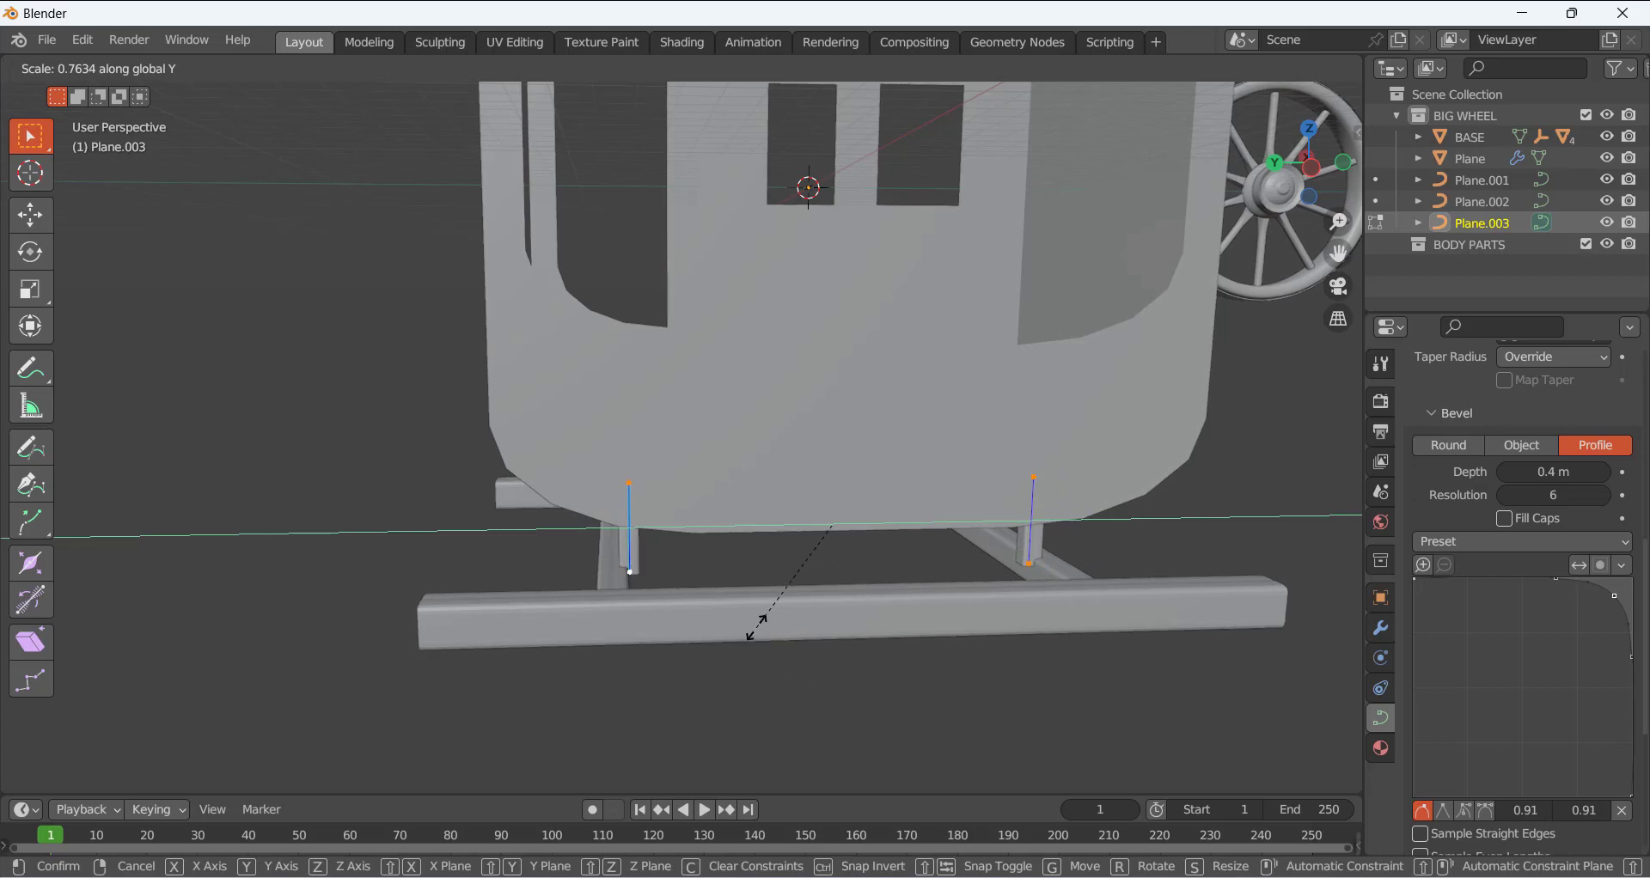
pyautogui.click(770, 662)
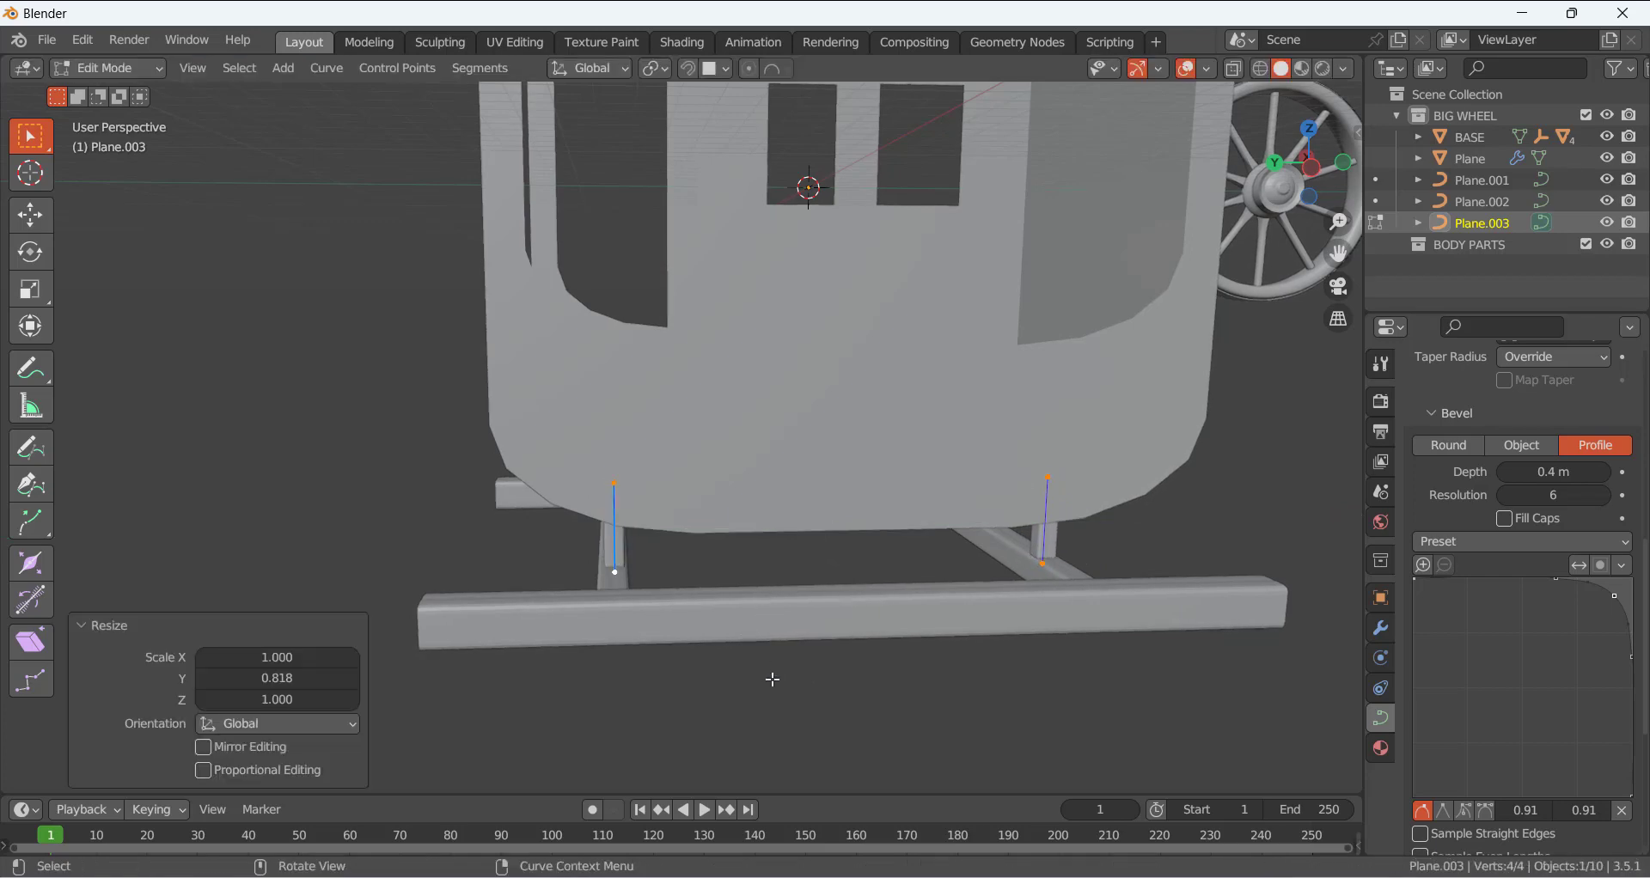
pyautogui.click(777, 545)
pyautogui.moveTo(777, 545)
pyautogui.mouseDown(button='middle')
pyautogui.moveTo(872, 568)
pyautogui.moveTo(662, 512)
pyautogui.moveTo(805, 528)
pyautogui.mouseUp(button='middle')
pyautogui.scroll(-3, 872, 567)
pyautogui.press('Tab')
pyautogui.scroll(-3, 787, 559)
pyautogui.click(807, 532)
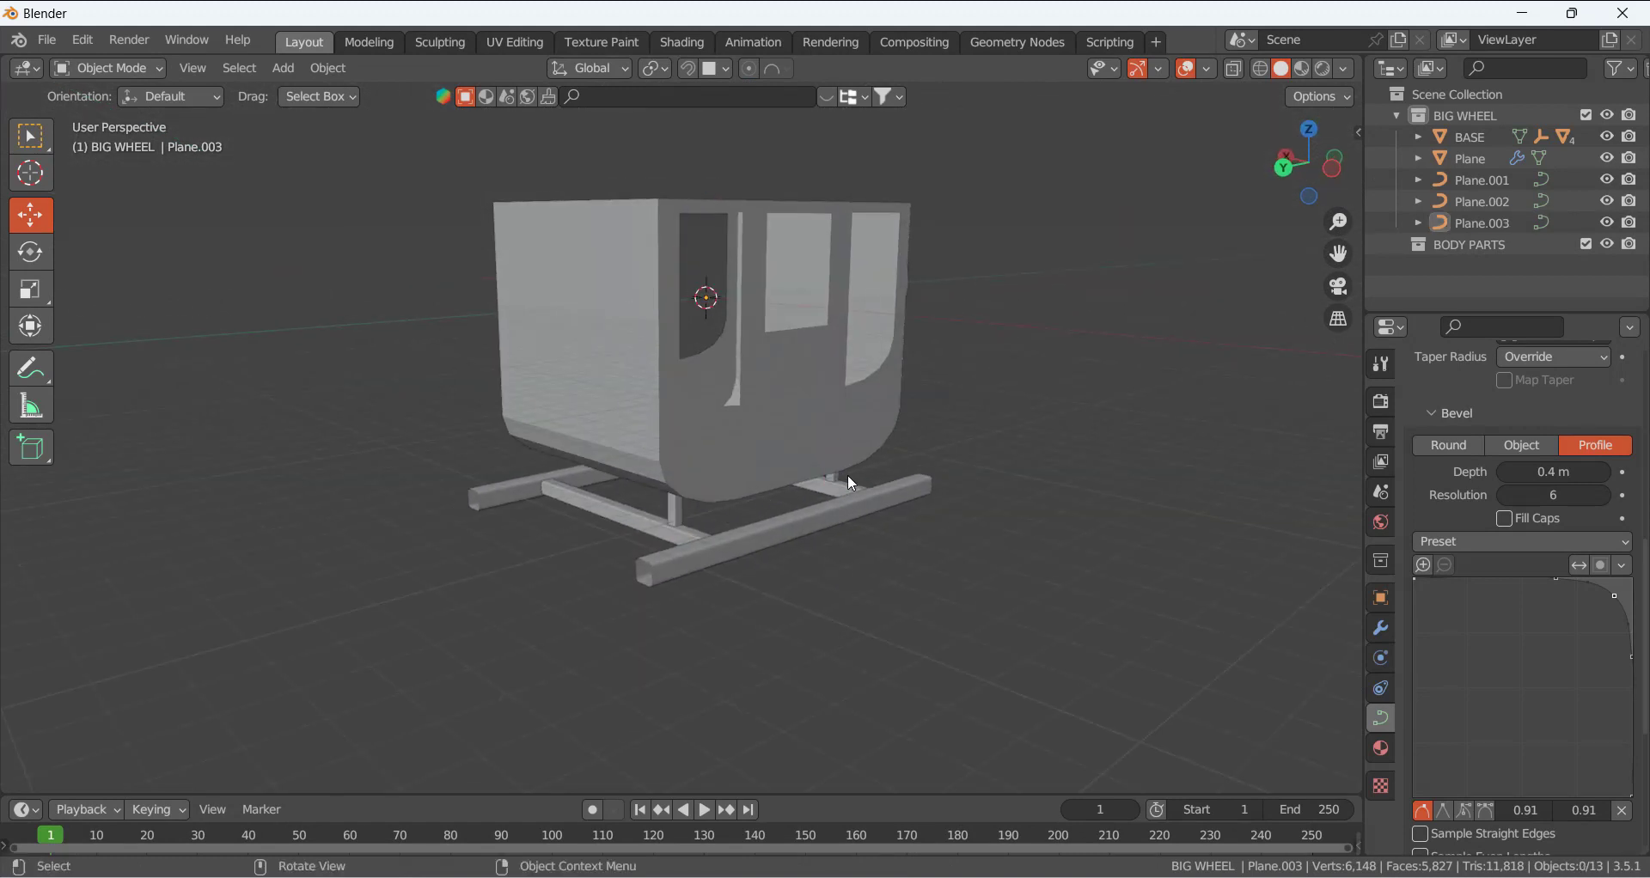
pyautogui.moveTo(848, 474); pyautogui.dragTo(756, 534, button='middle')
pyautogui.scroll(-2, 664, 535)
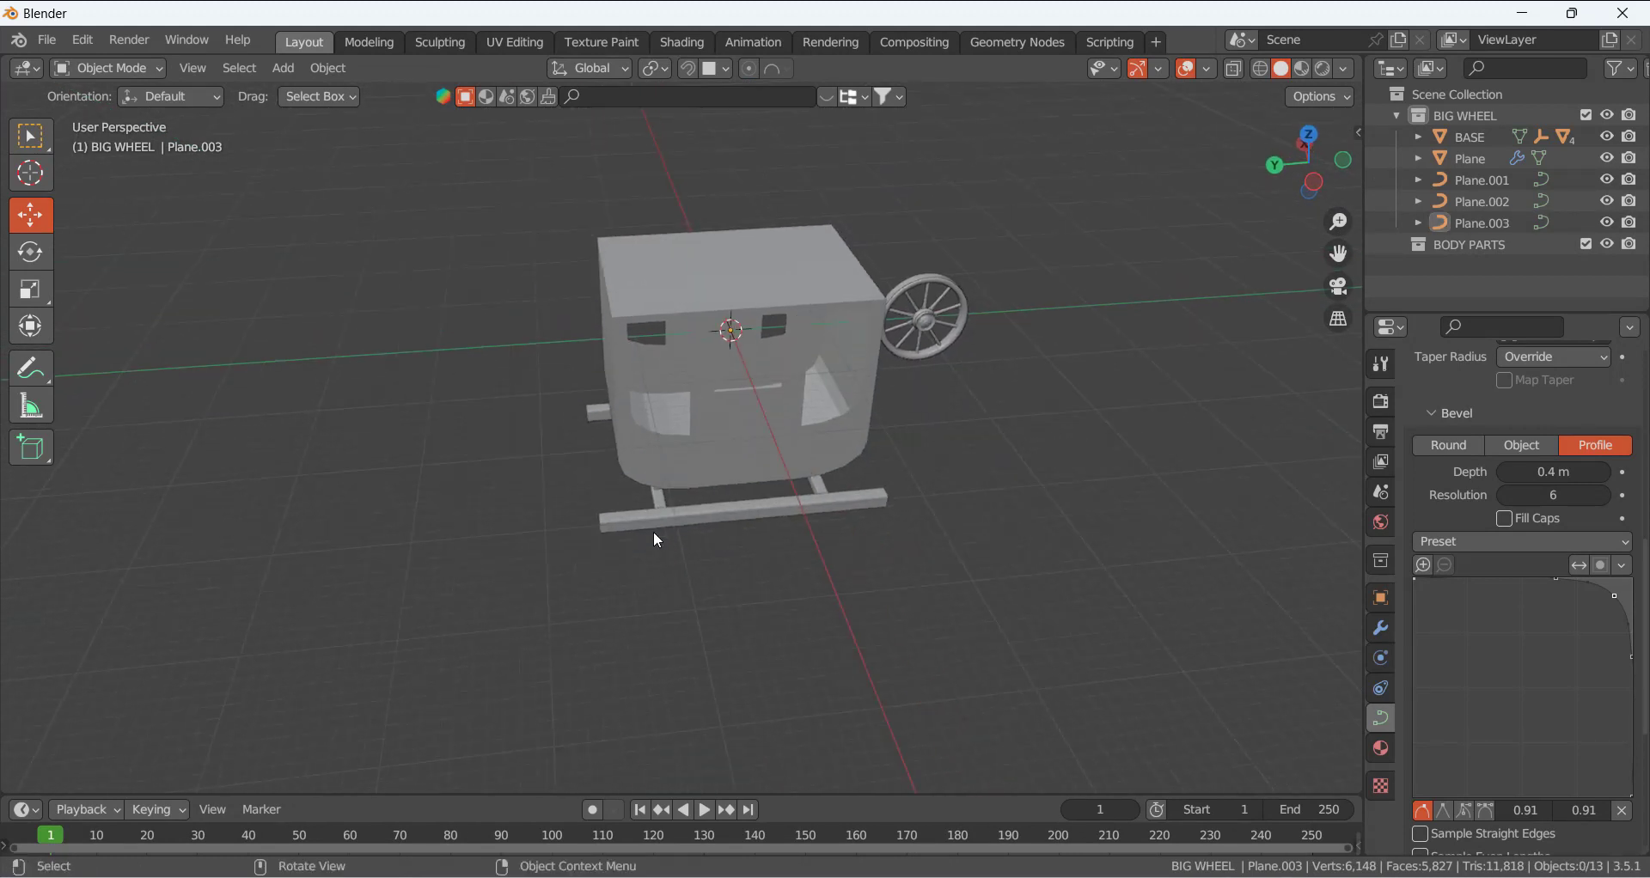
pyautogui.scroll(2, 652, 523)
pyautogui.scroll(-3, 651, 512)
pyautogui.moveTo(658, 516); pyautogui.dragTo(730, 342, button='middle')
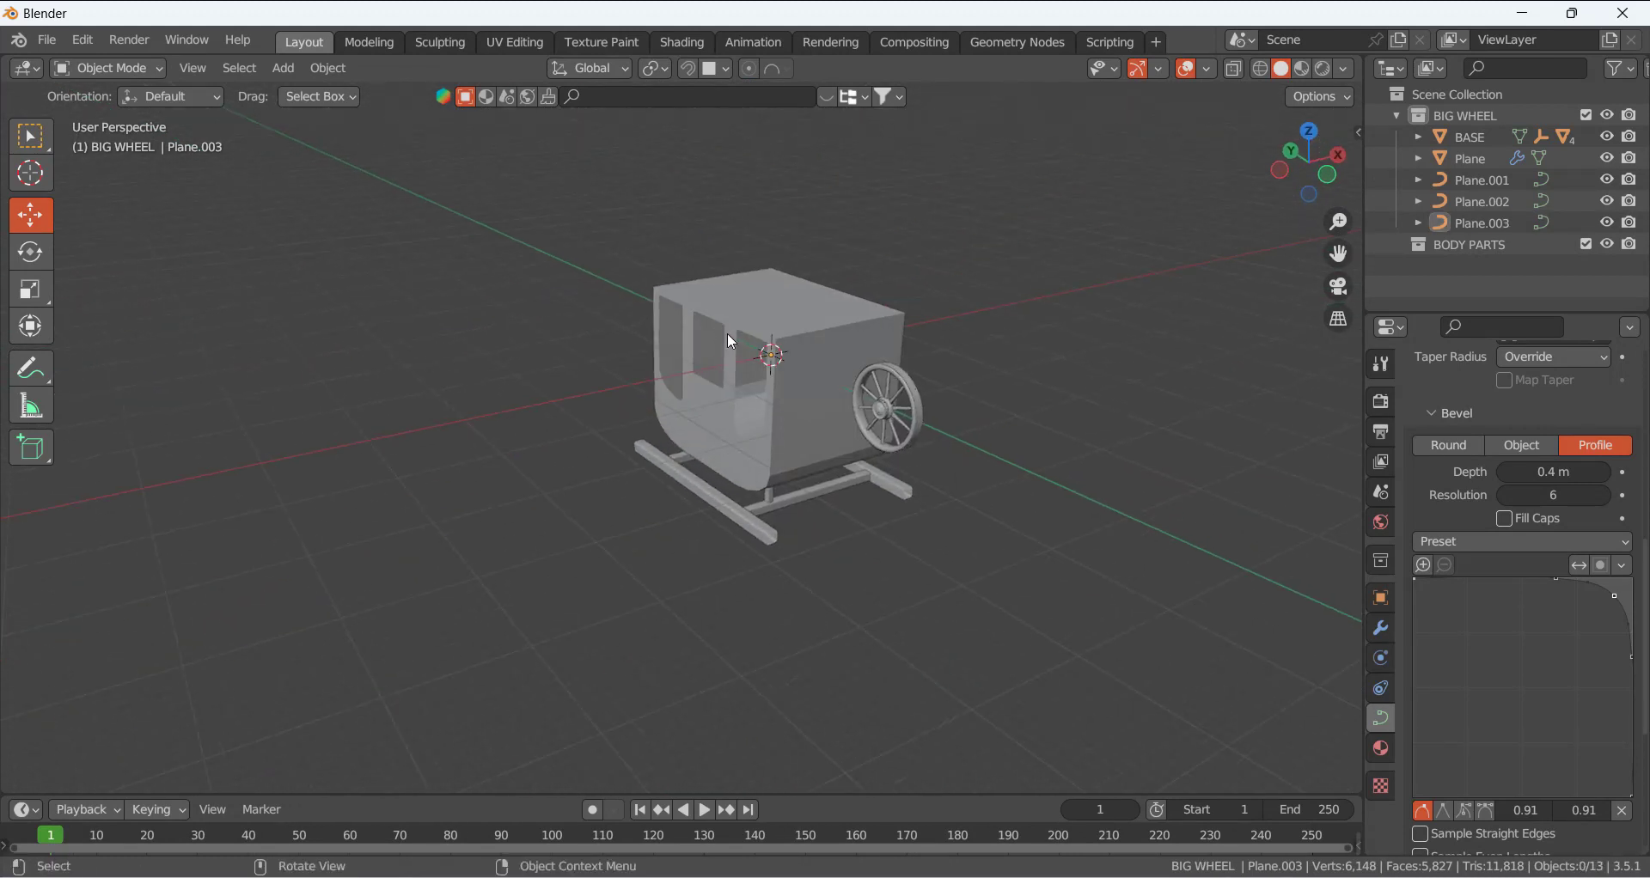
pyautogui.click(1468, 115)
pyautogui.rightClick(1469, 116)
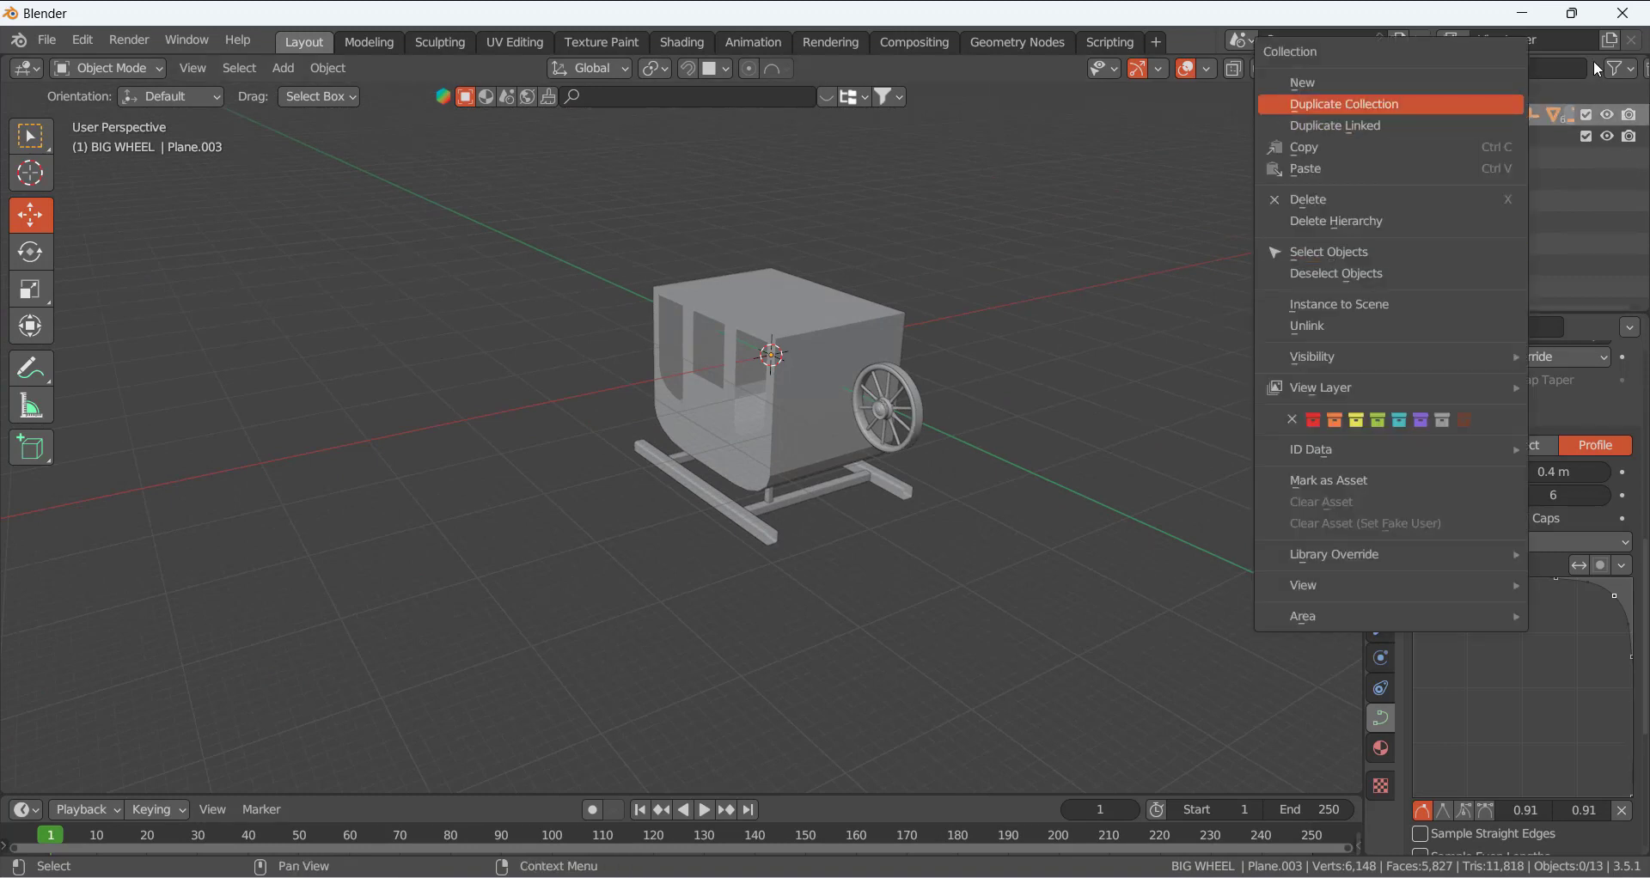
pyautogui.scroll(3, 789, 574)
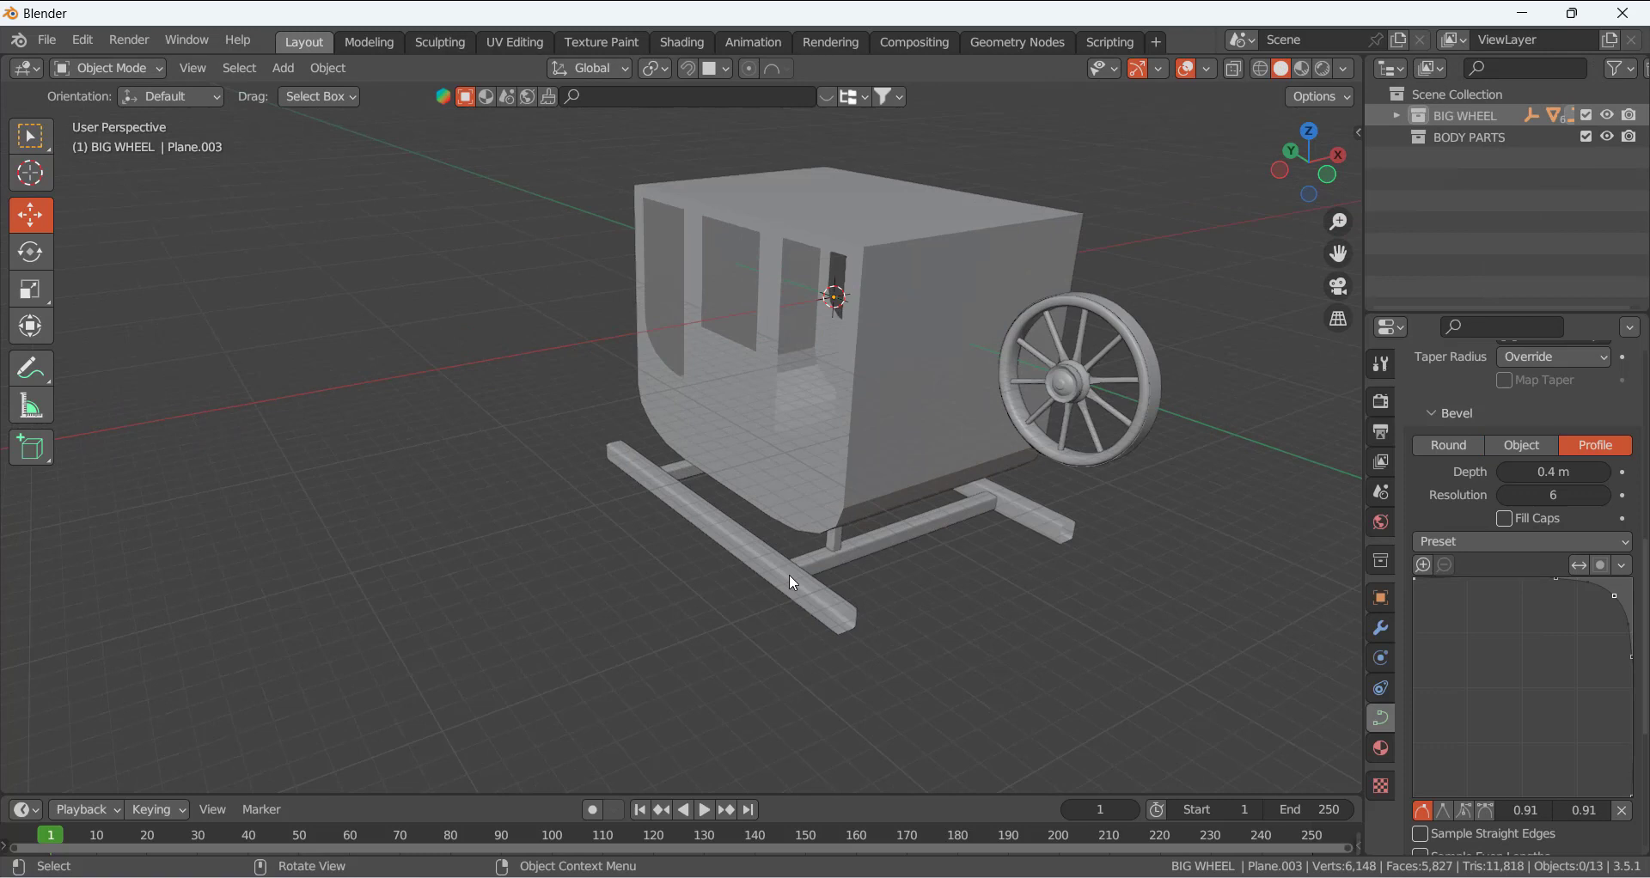
# - Apply the location, rotation and scale transforms to the posts
pyautogui.click(832, 535)
pyautogui.hotkey('ctrl', 'a')
pyautogui.click(951, 600)
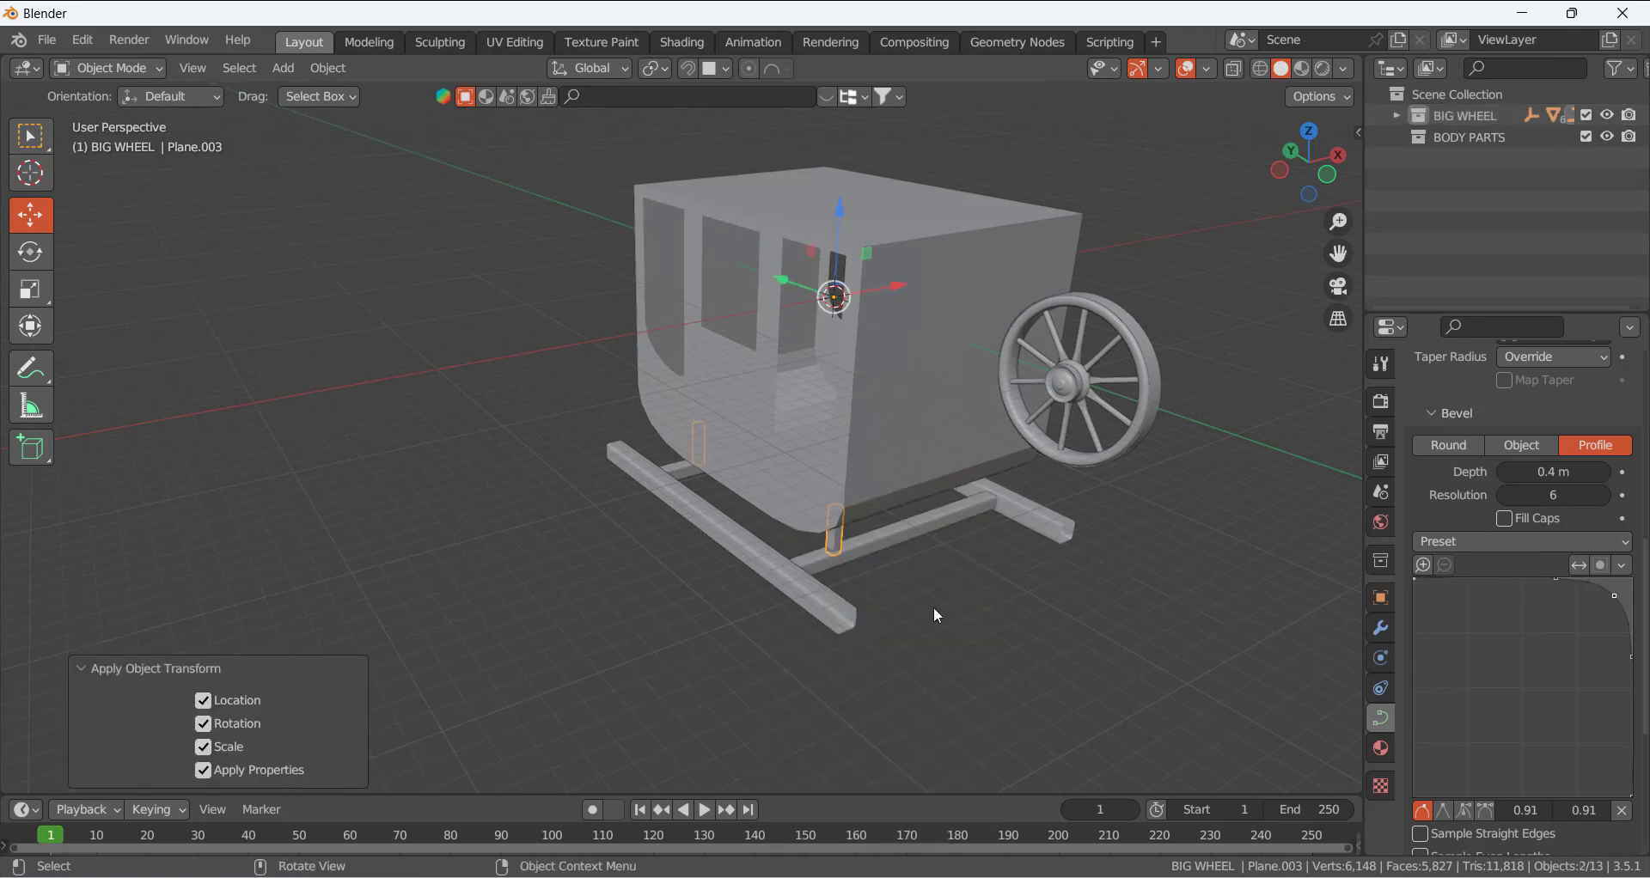
# - Add a Mirror modifier on the X axis to the posts, and deselect them
pyautogui.moveTo(935, 608); pyautogui.dragTo(937, 569, button='middle')
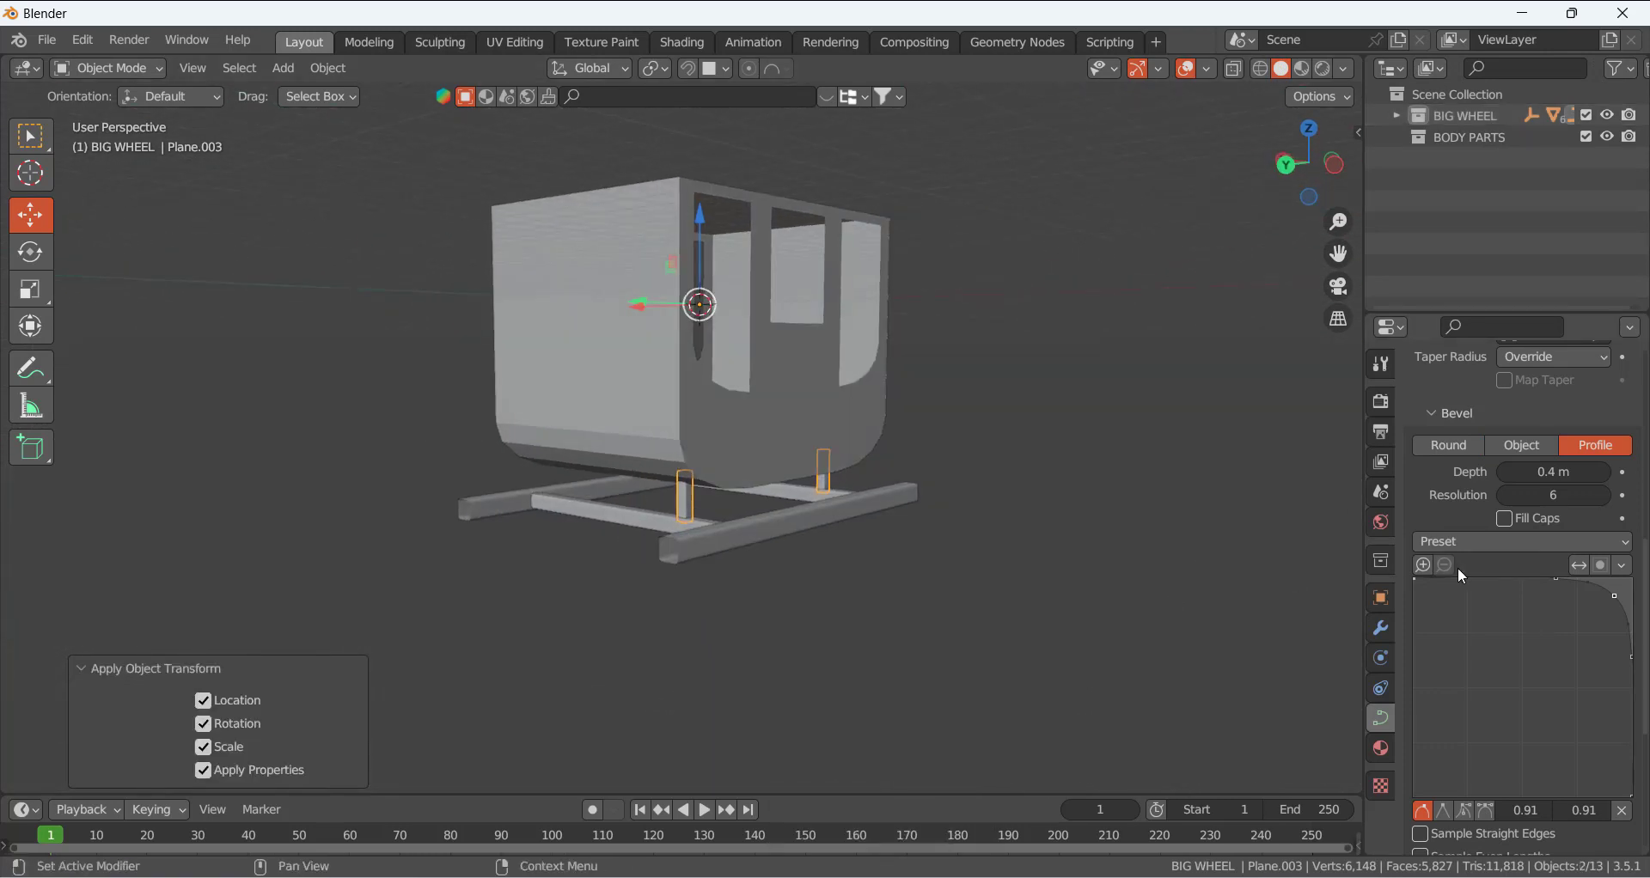
pyautogui.click(1380, 629)
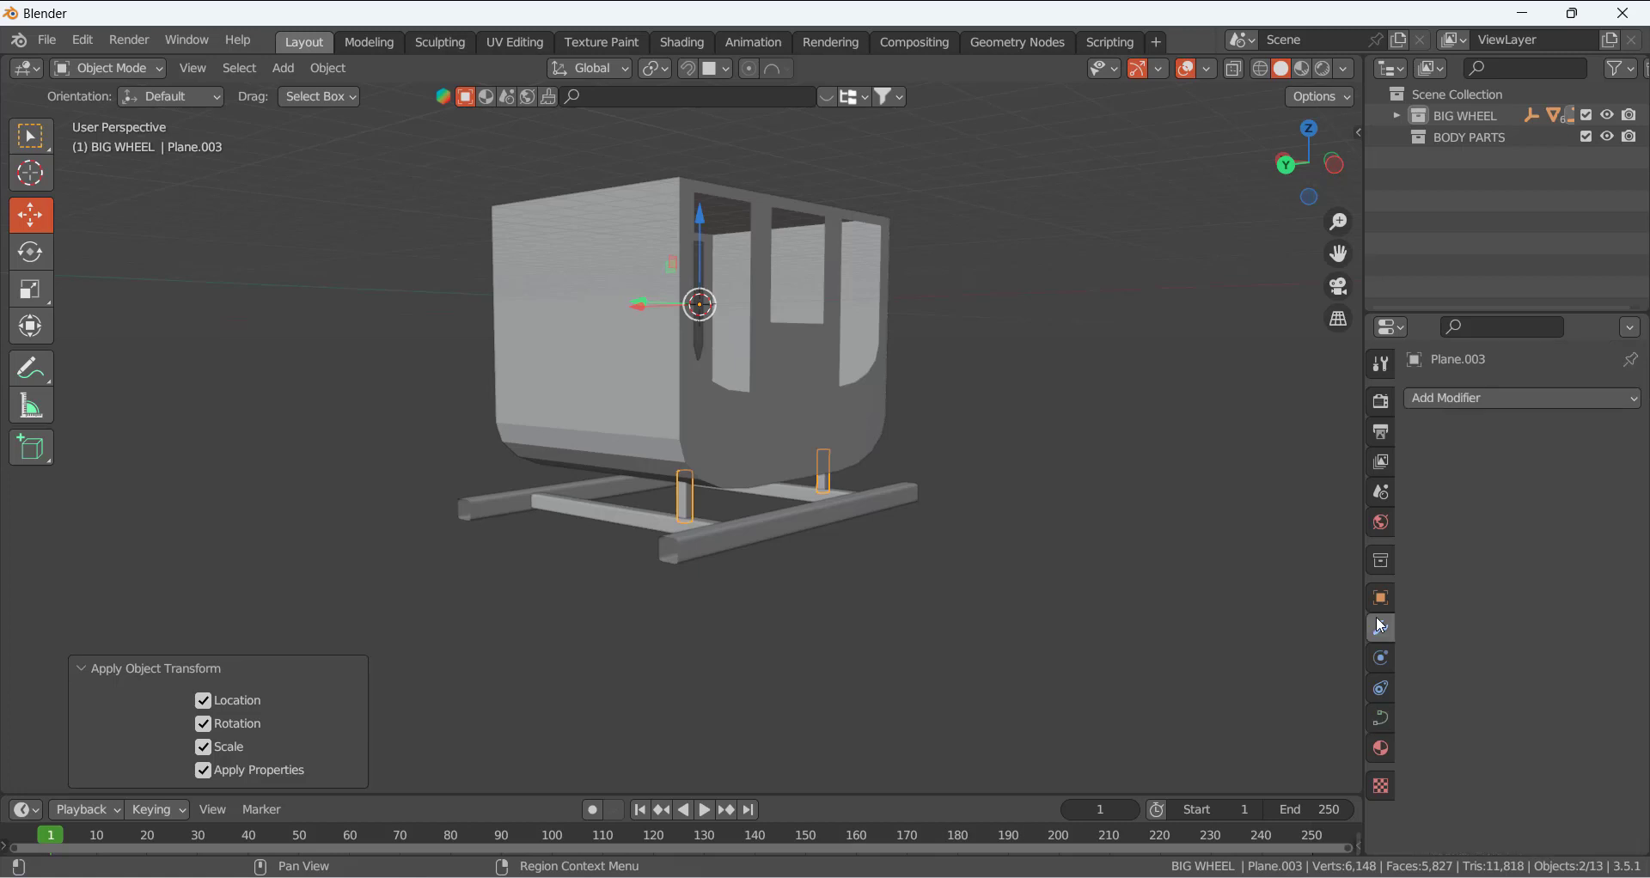
pyautogui.click(1458, 404)
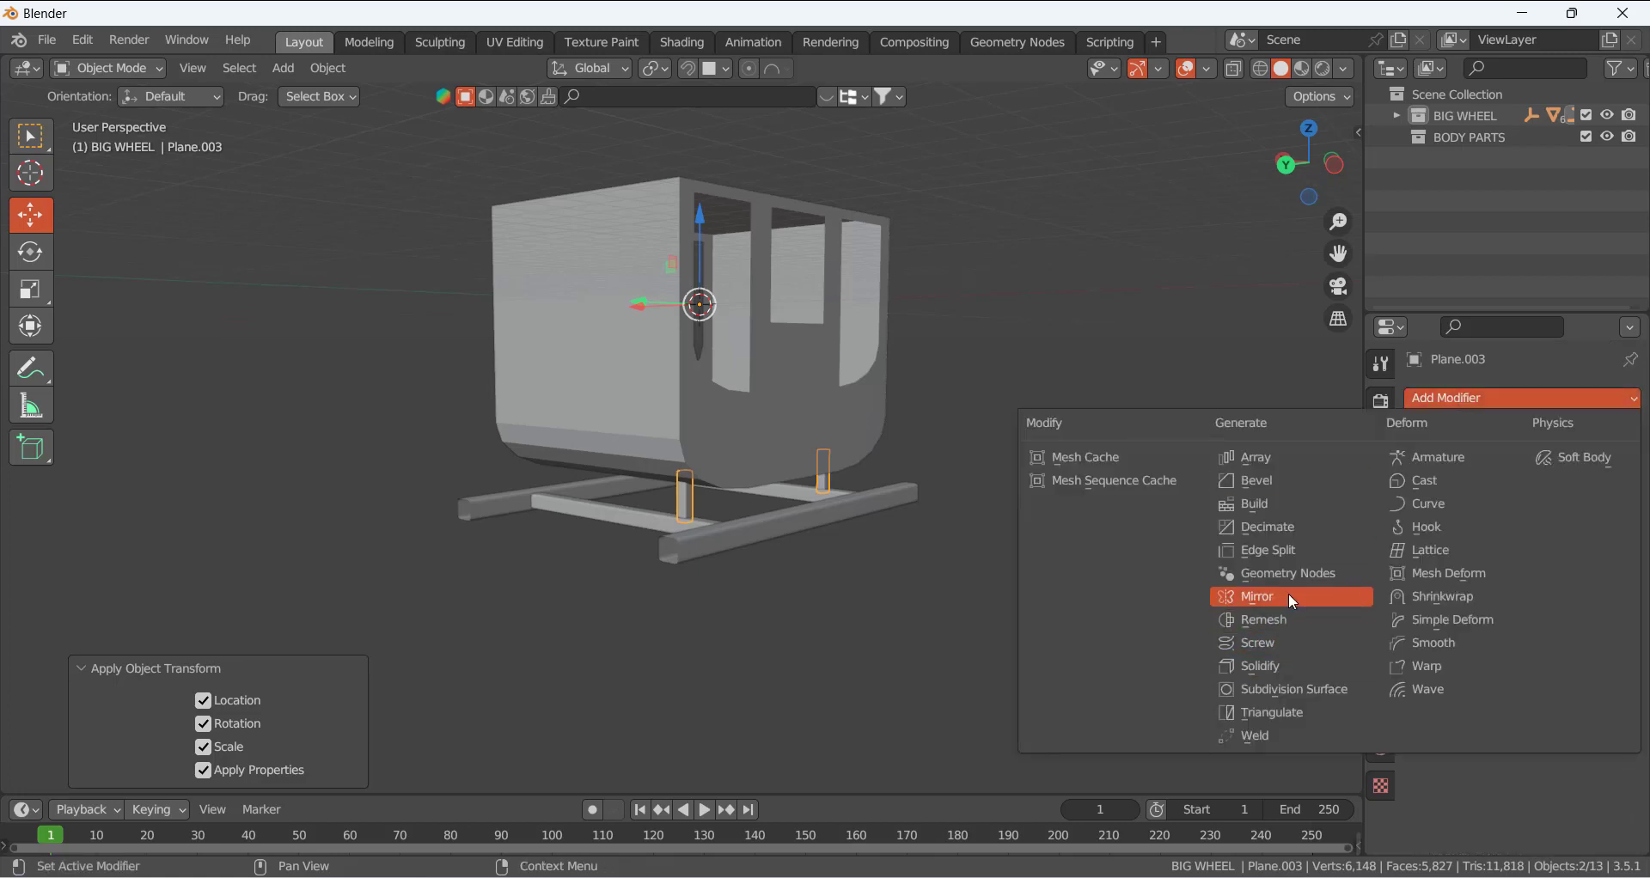
pyautogui.click(1251, 596)
pyautogui.moveTo(772, 533); pyautogui.dragTo(723, 502, button='middle')
pyautogui.click(973, 633)
pyautogui.scroll(3, 573, 495)
pyautogui.moveTo(552, 516); pyautogui.dragTo(512, 534, button='middle')
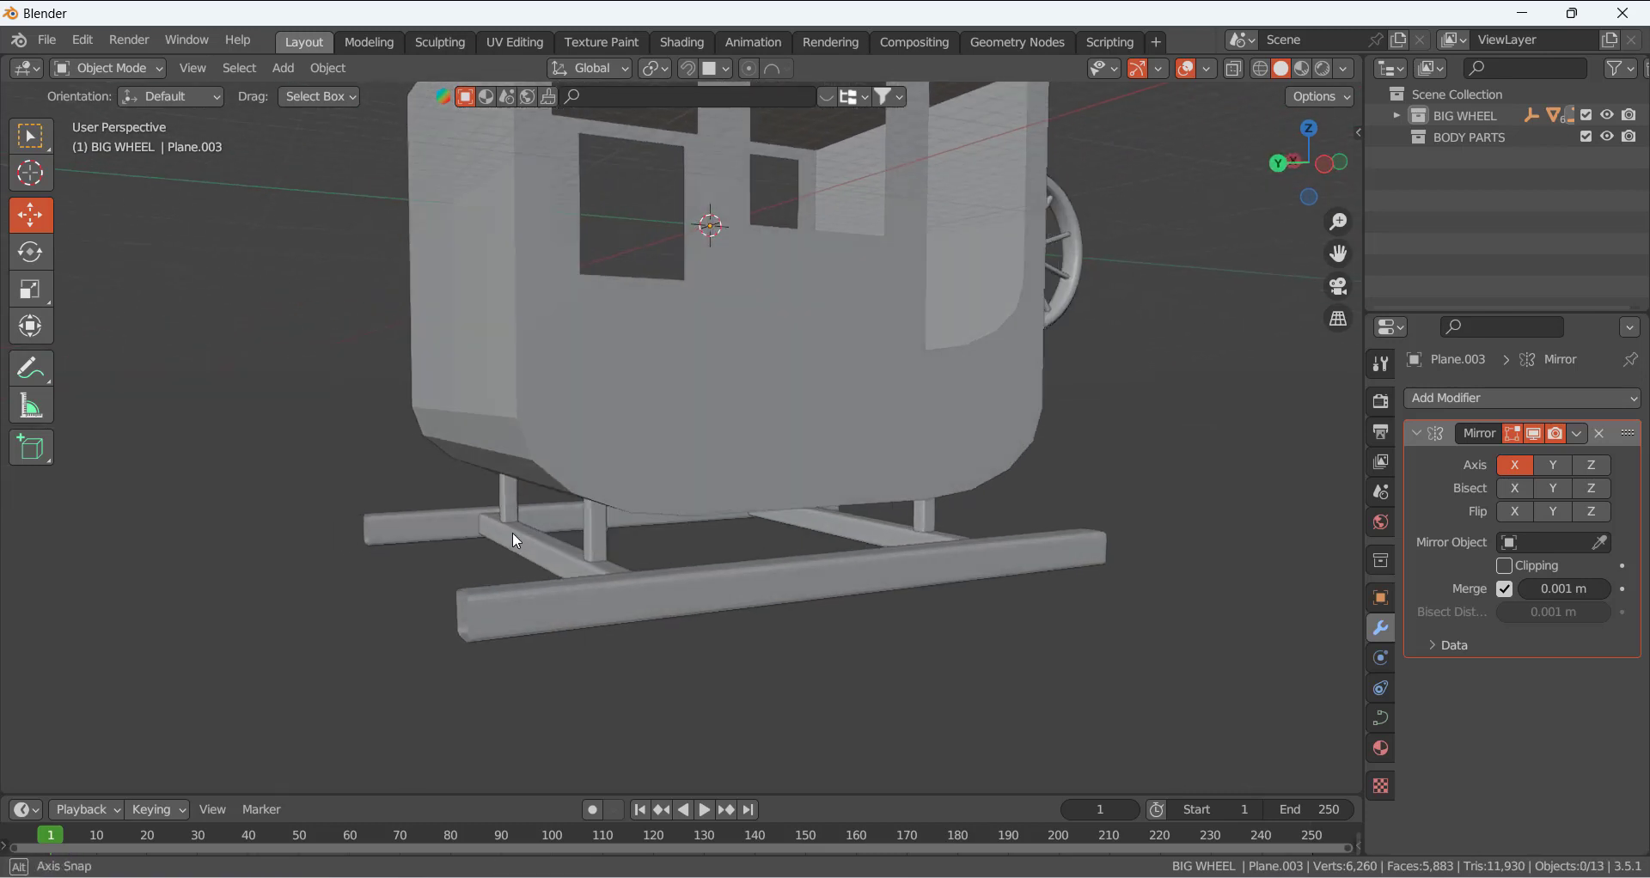
pyautogui.scroll(1, 579, 652)
pyautogui.scroll(-2, 579, 654)
pyautogui.click(559, 577)
pyautogui.scroll(-2, 546, 621)
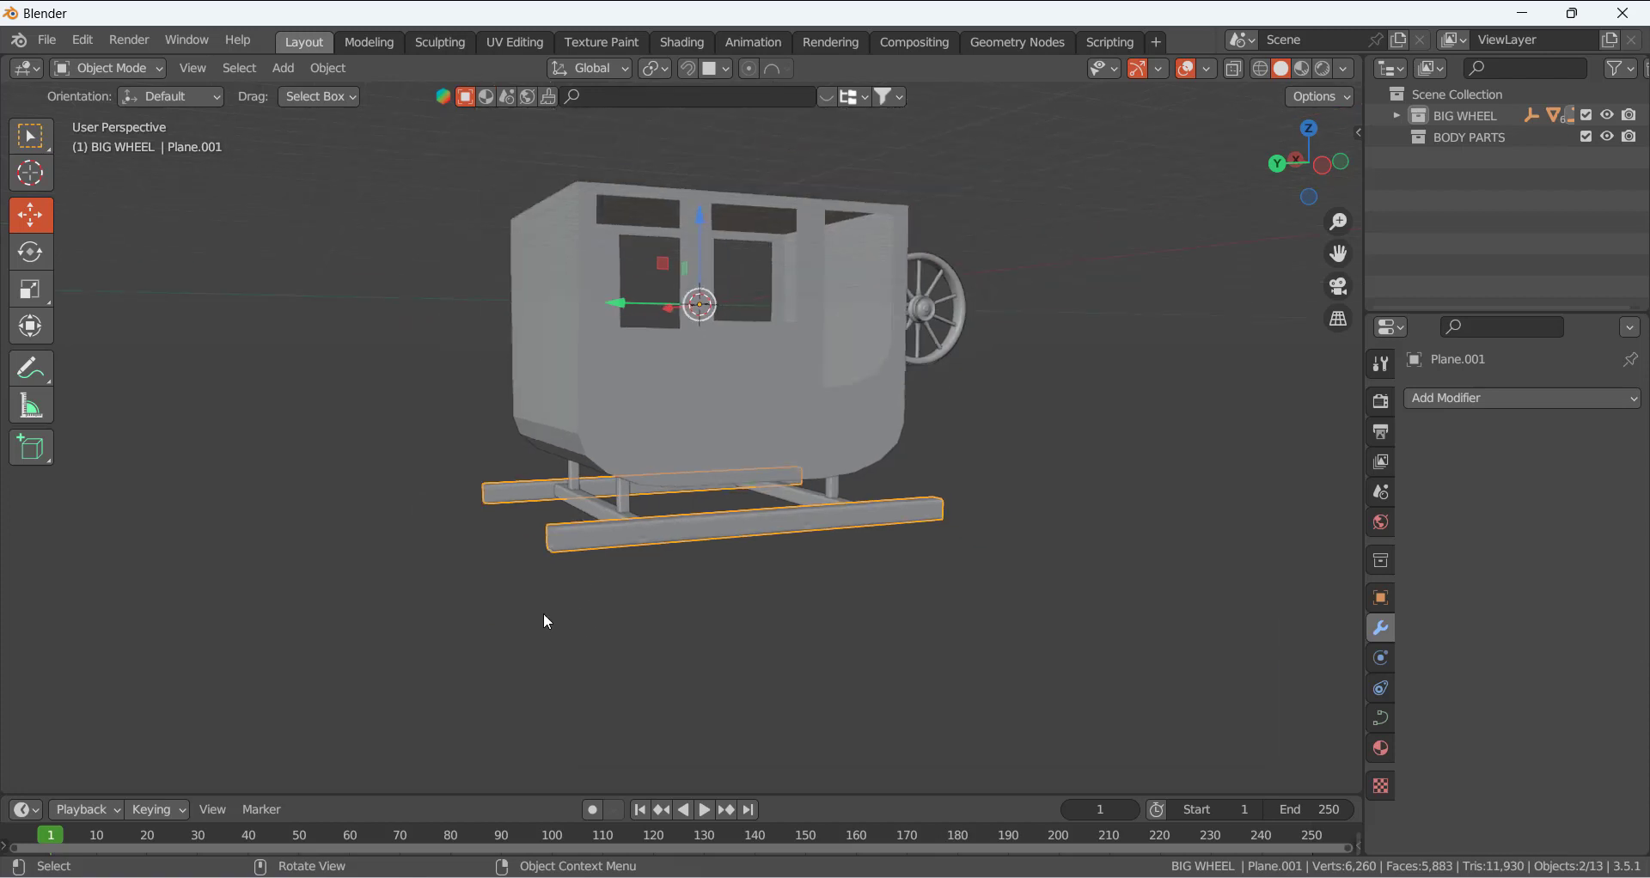
pyautogui.moveTo(768, 582); pyautogui.dragTo(571, 633, button='middle')
pyautogui.click(988, 331)
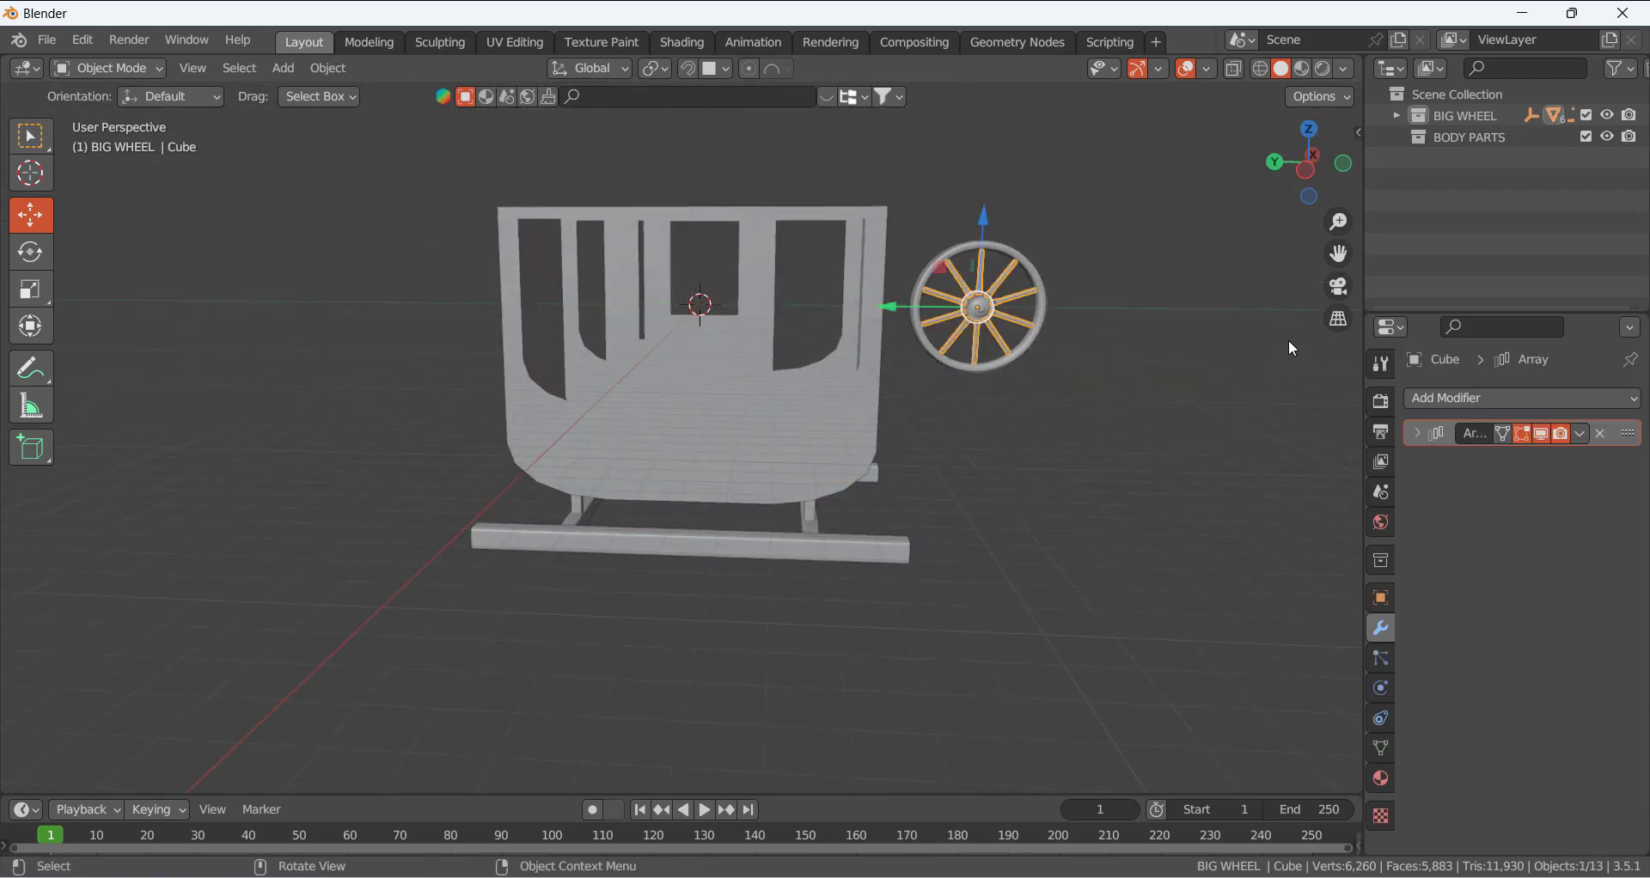
pyautogui.click(1186, 362)
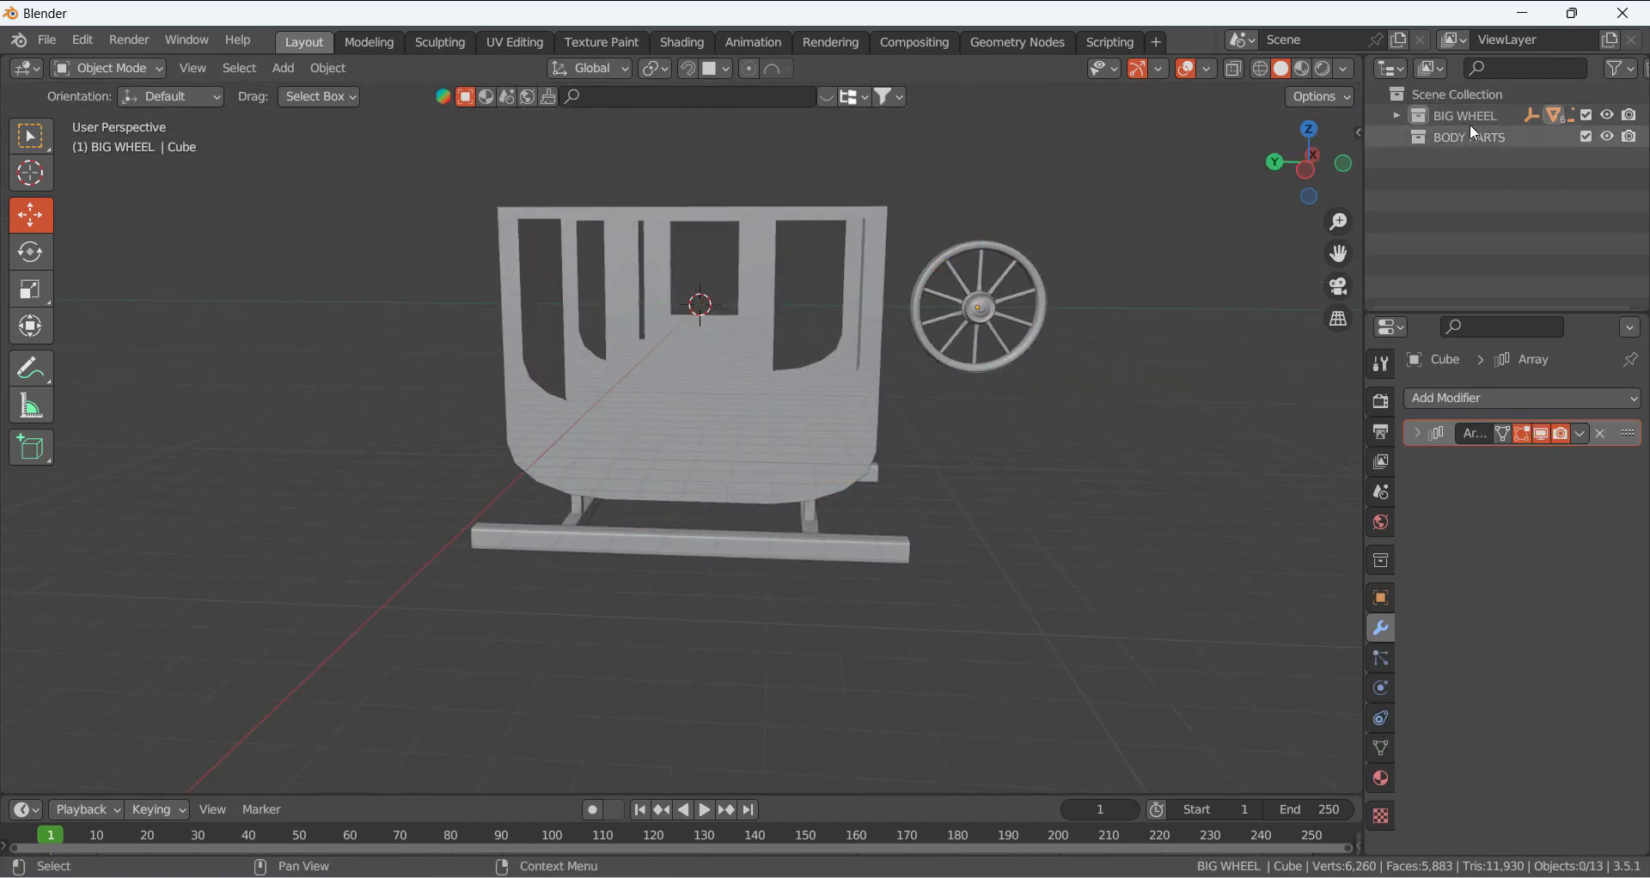
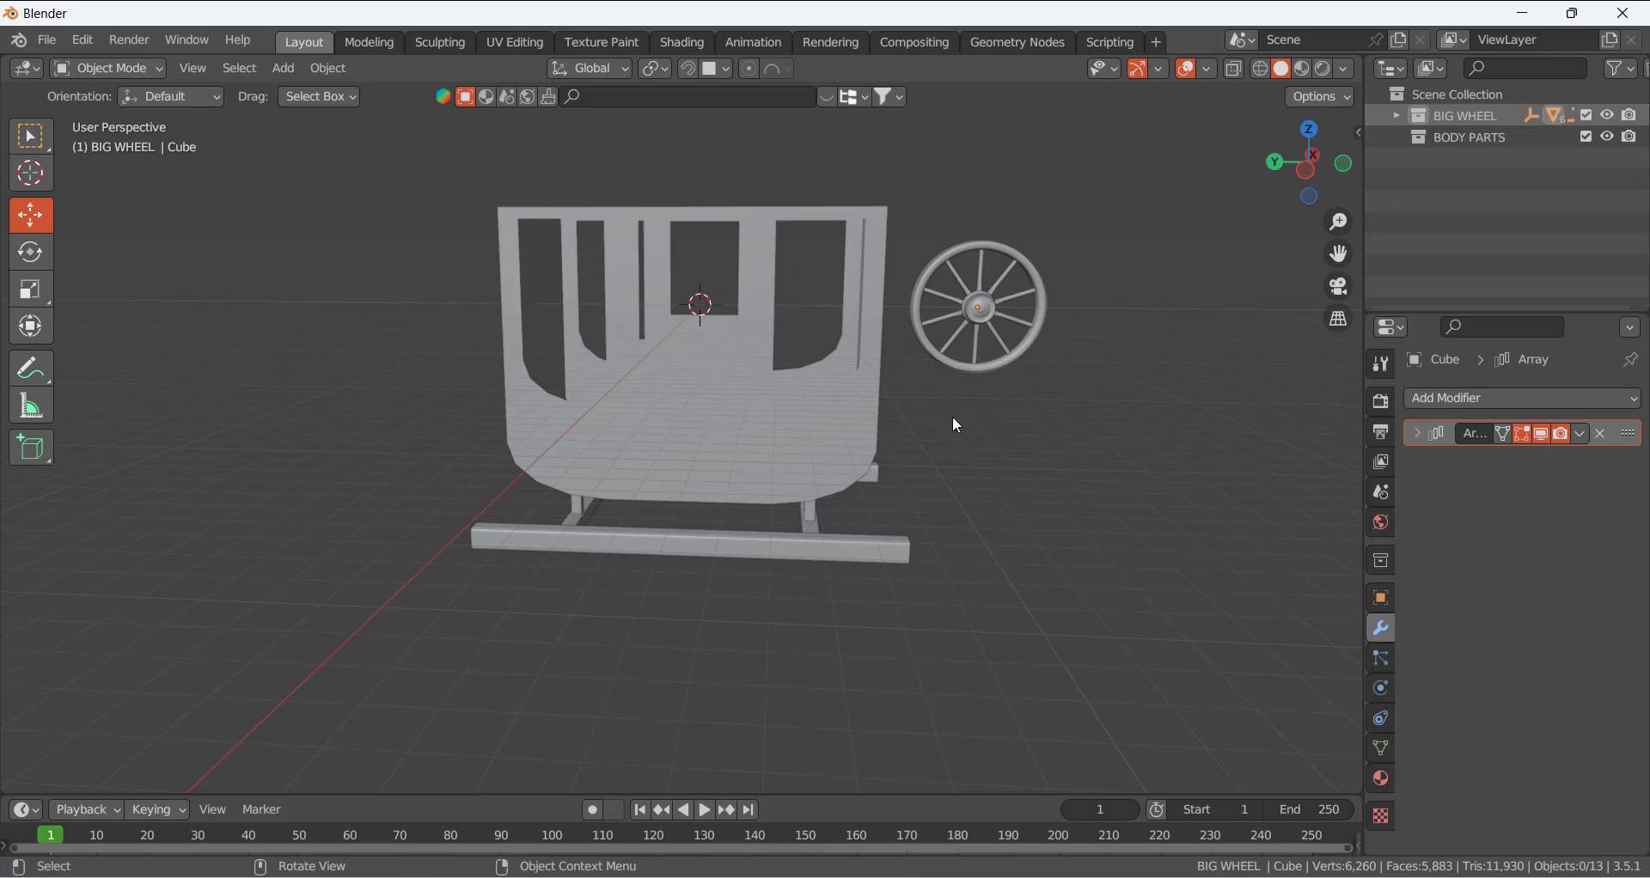
pyautogui.moveTo(954, 425); pyautogui.dragTo(1037, 468, button='middle')
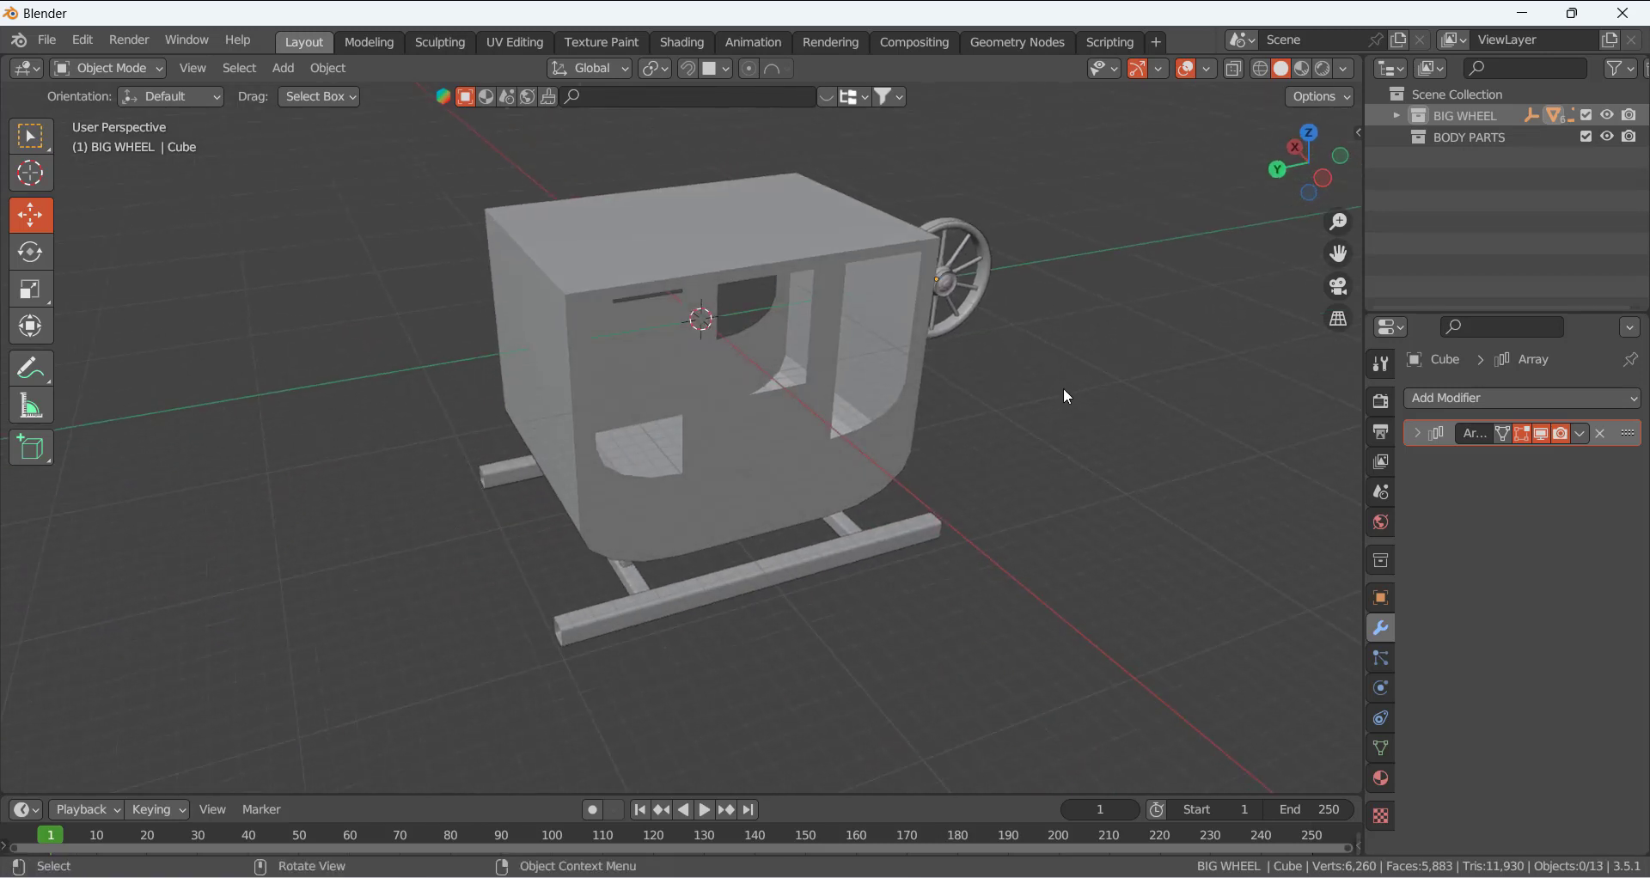
pyautogui.moveTo(1064, 389); pyautogui.dragTo(1005, 382, button='middle')
# - Examine which objects belong to the BIG WHEEL and BODY PARTS collections by selecting all of BIG WHEEL's objects and expanding its contents
pyautogui.rightClick(1473, 116)
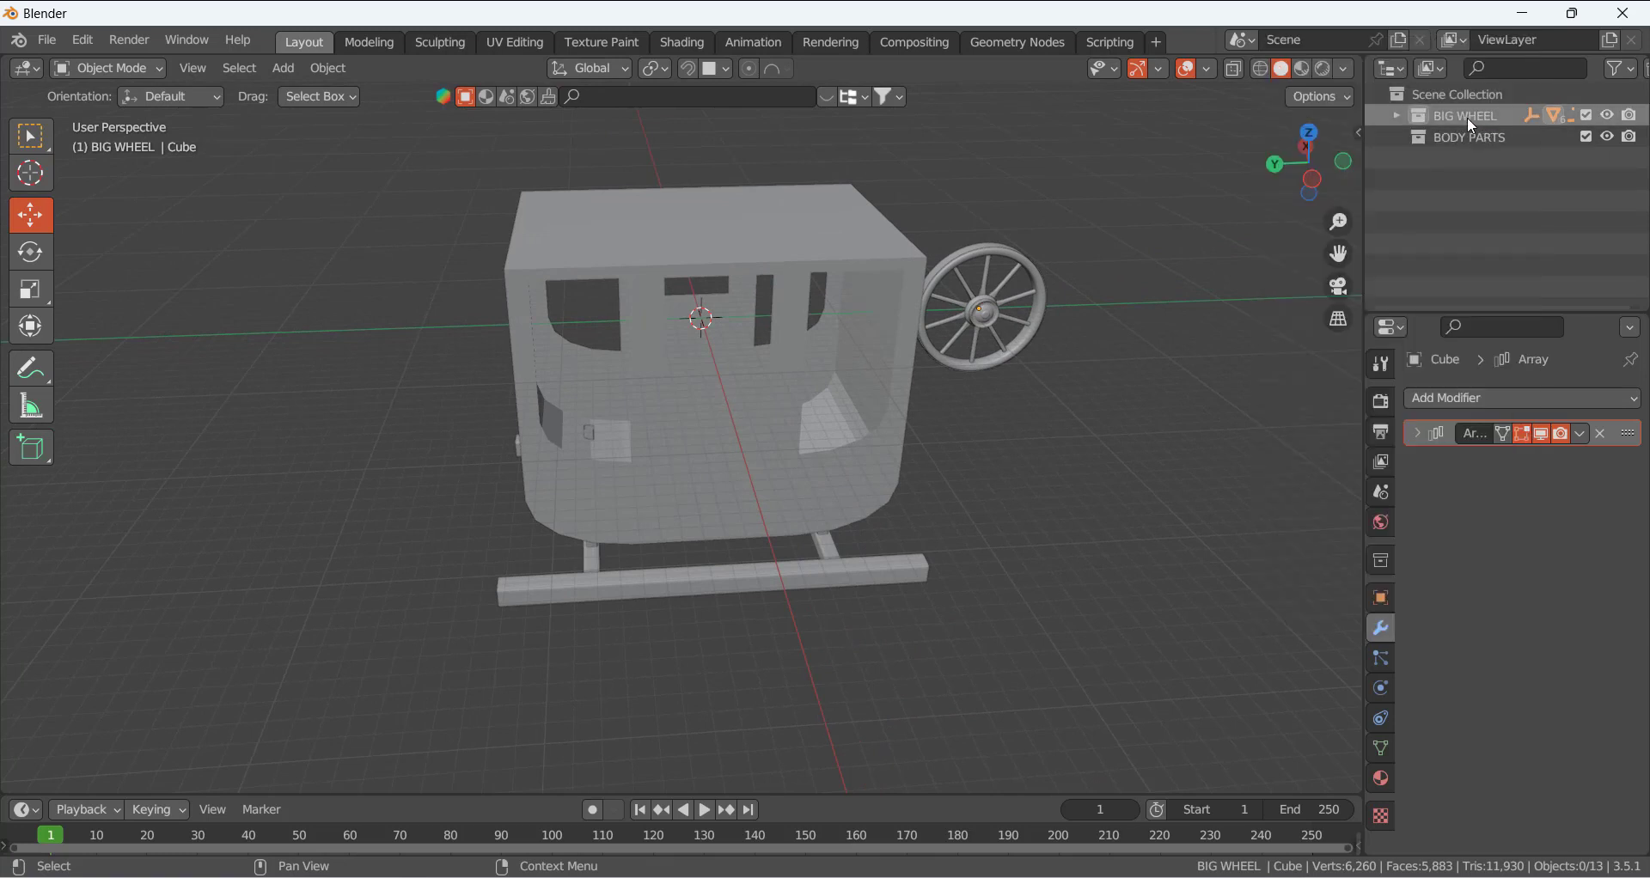
pyautogui.rightClick(1468, 120)
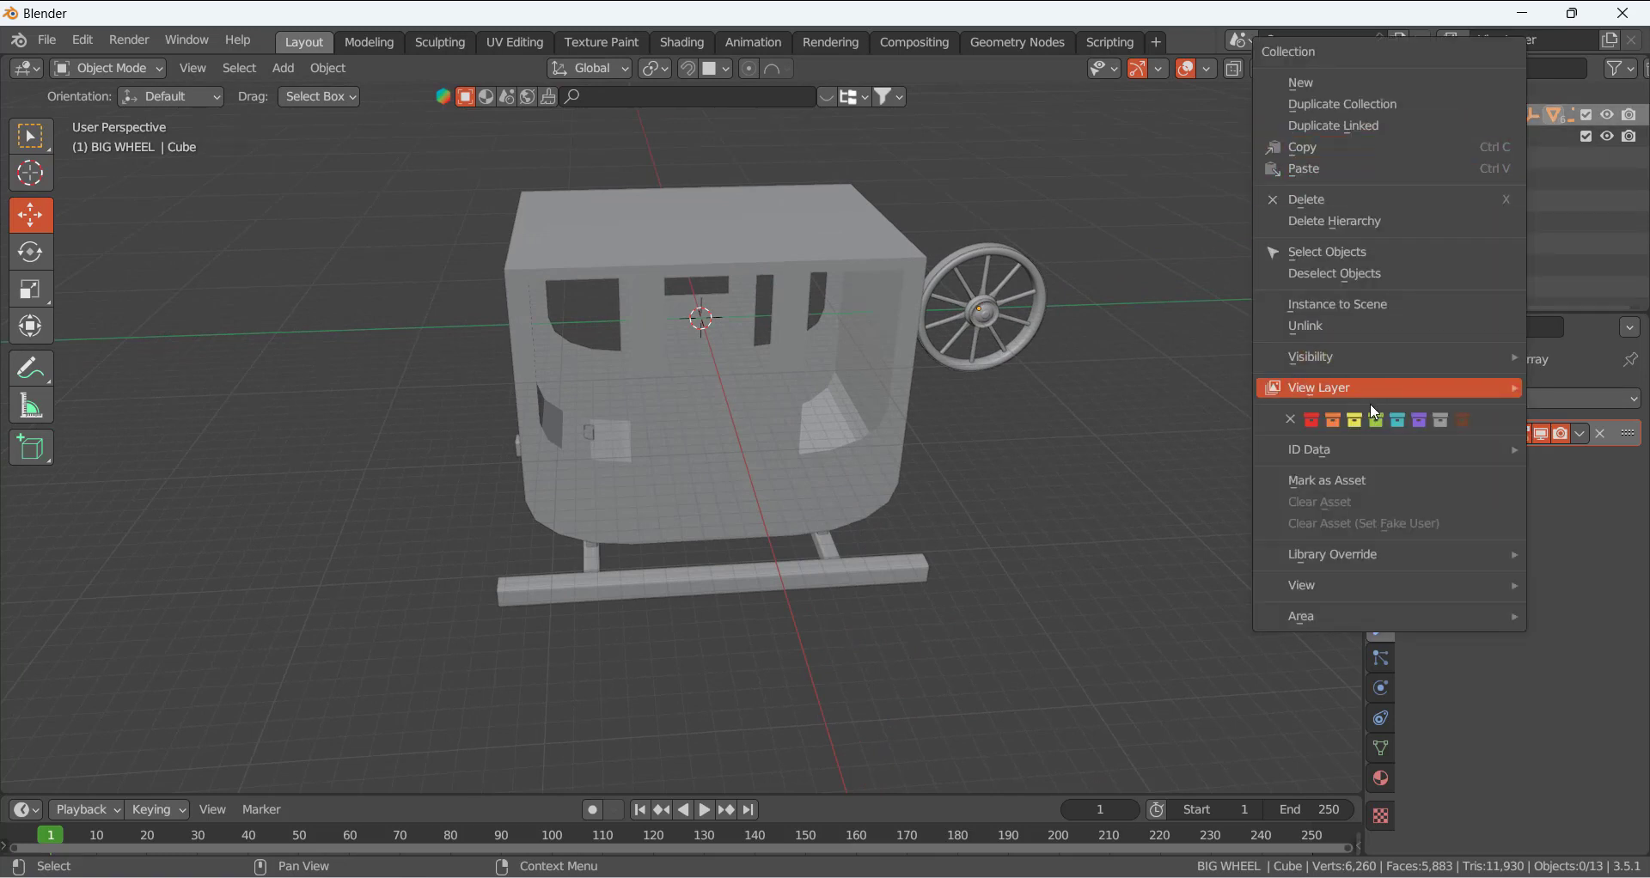
pyautogui.click(1353, 249)
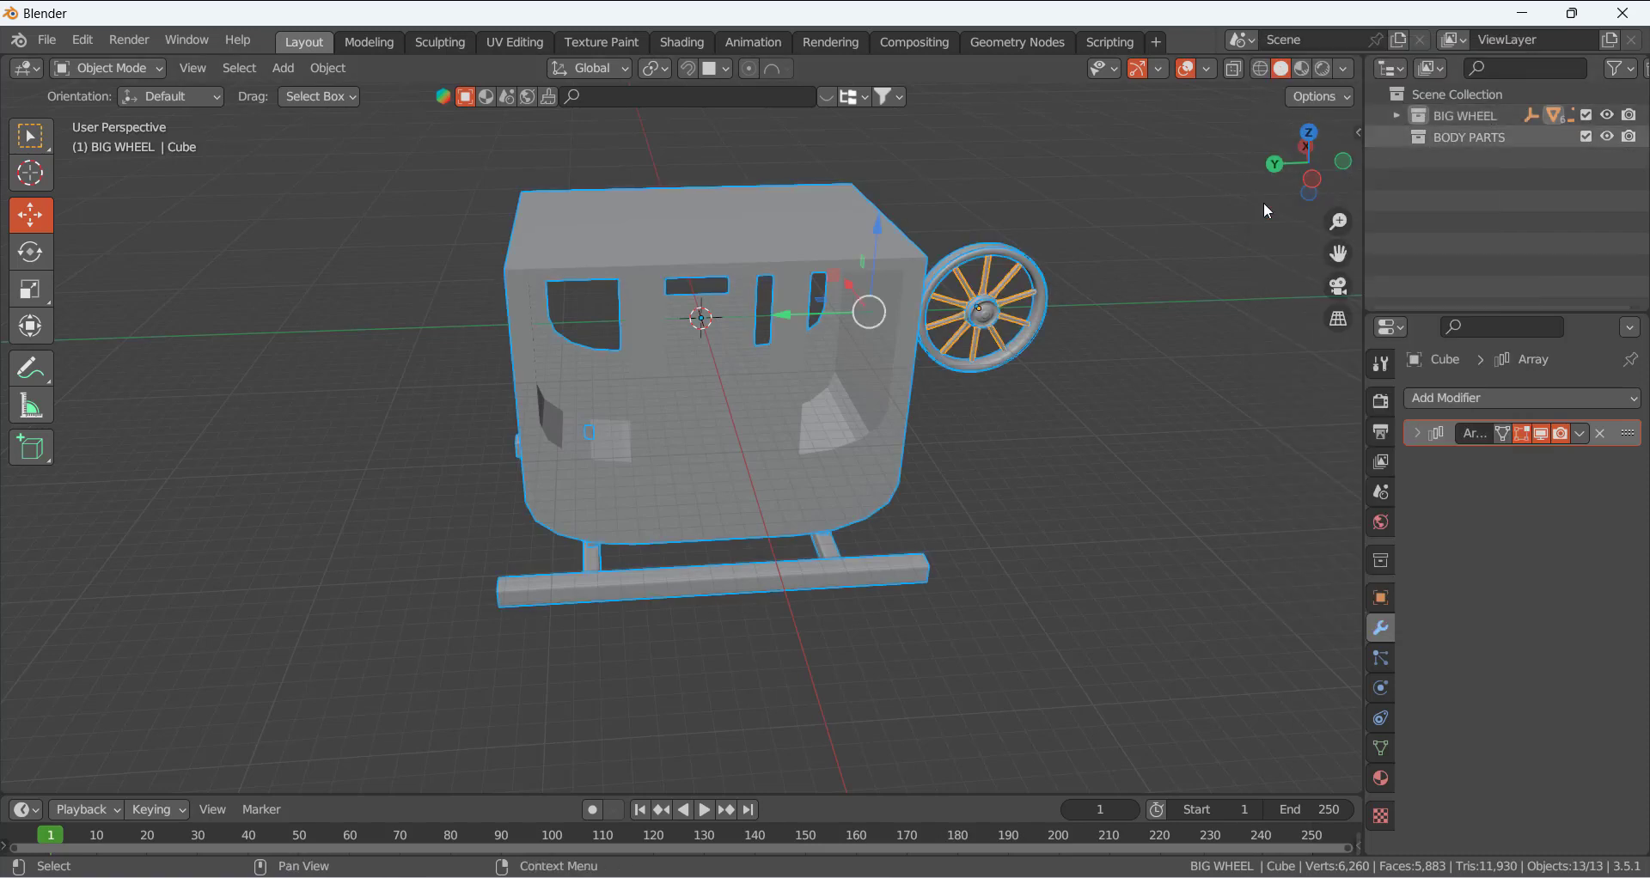
pyautogui.moveTo(1263, 202); pyautogui.dragTo(1122, 280, button='middle')
pyautogui.click(1095, 276)
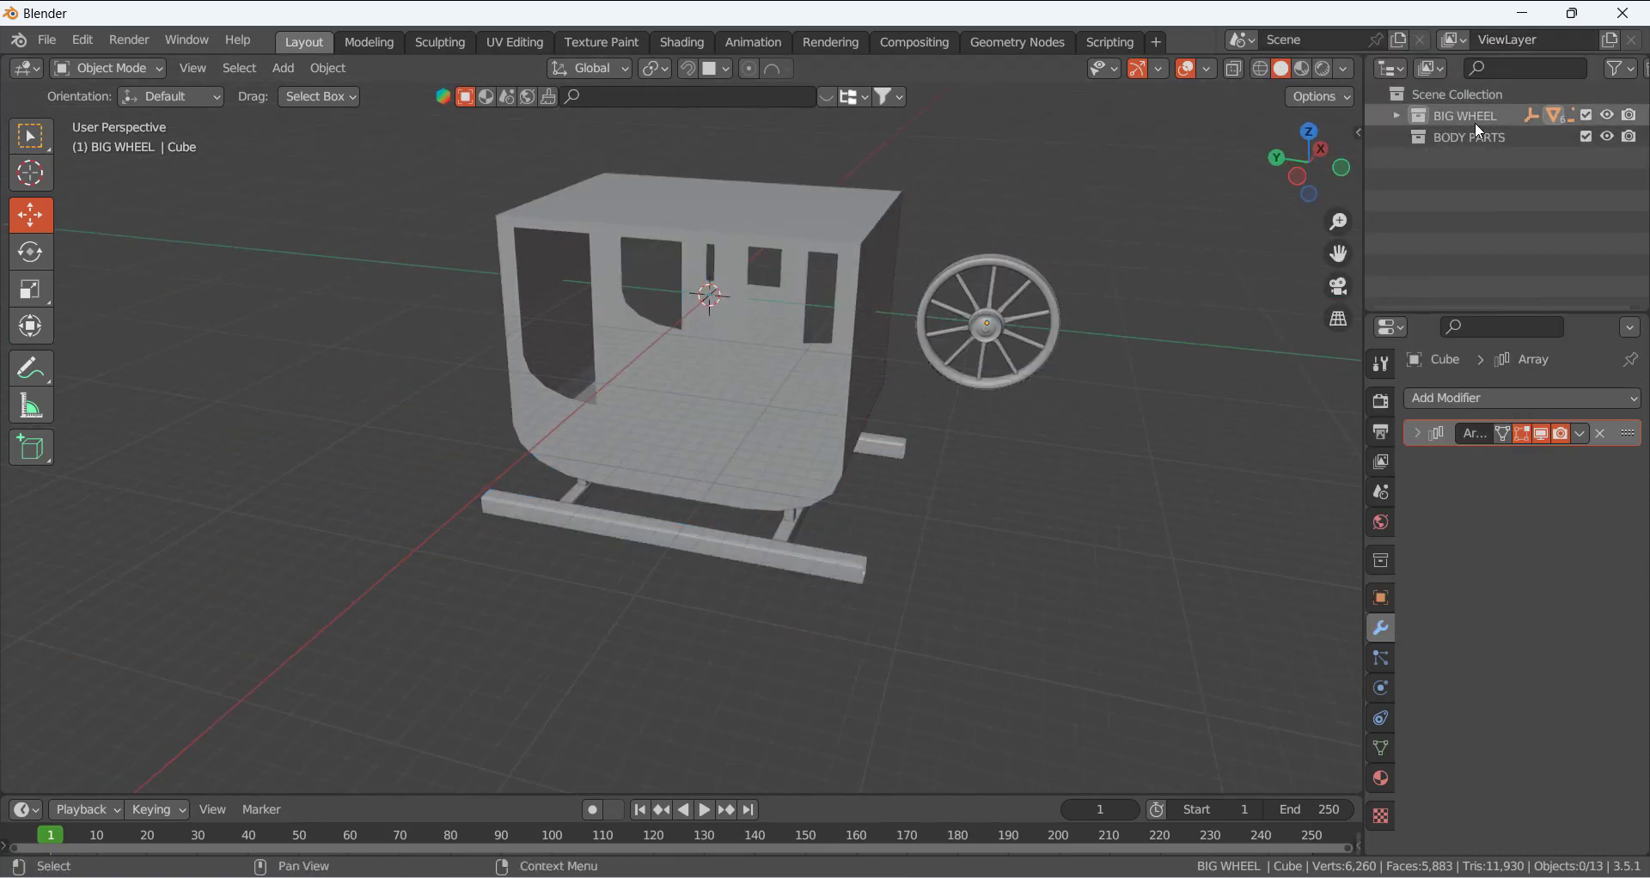
pyautogui.click(1453, 135)
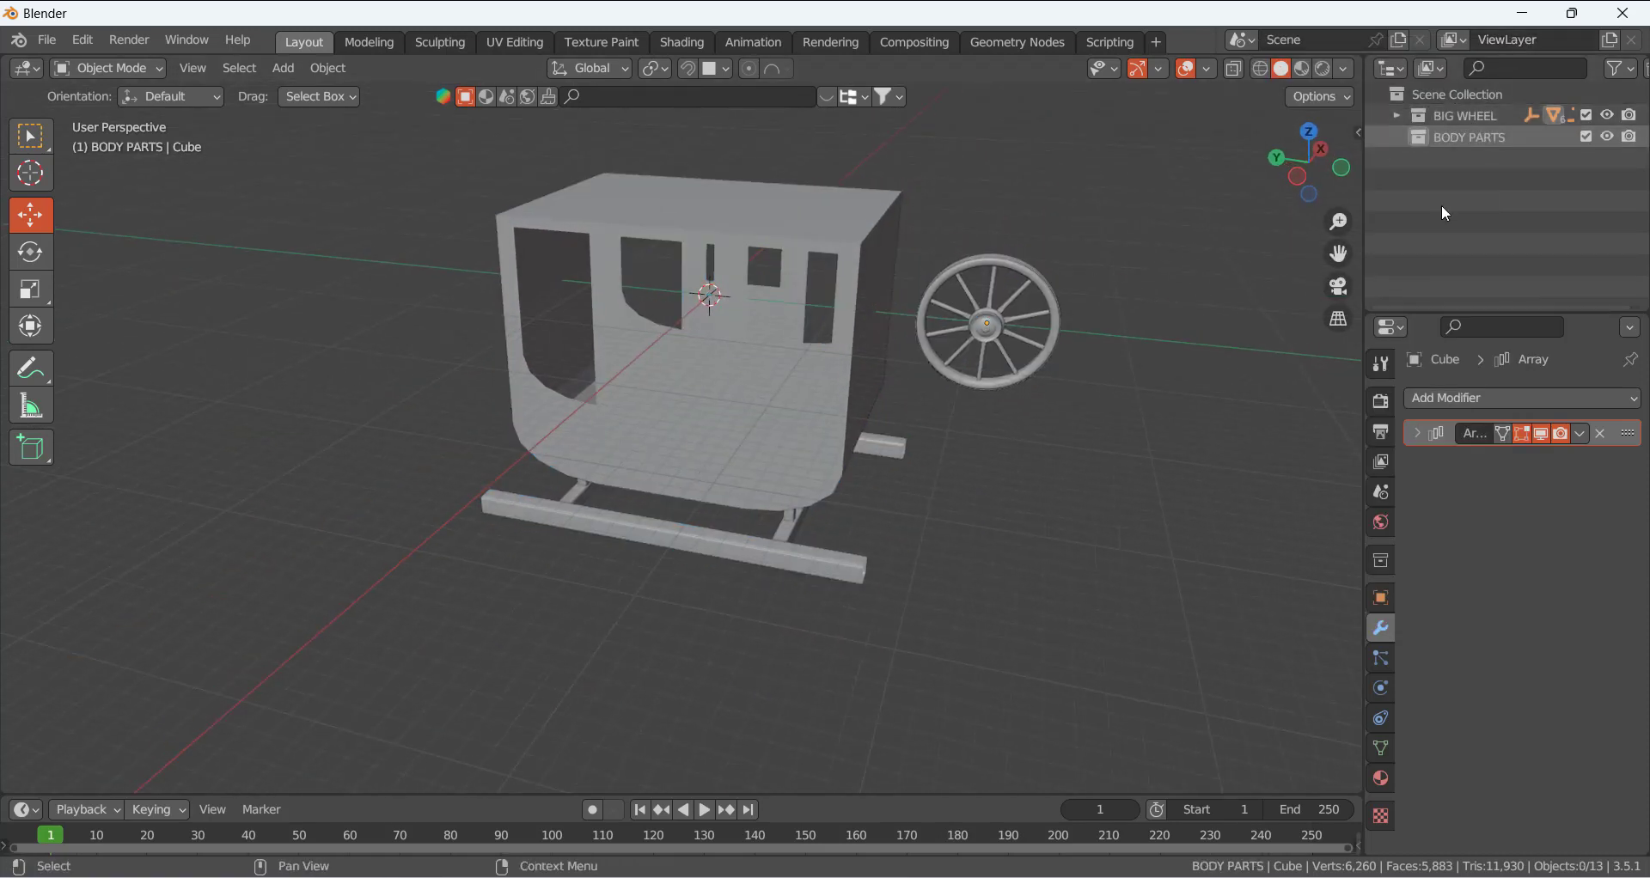
pyautogui.click(1397, 115)
pyautogui.click(1398, 115)
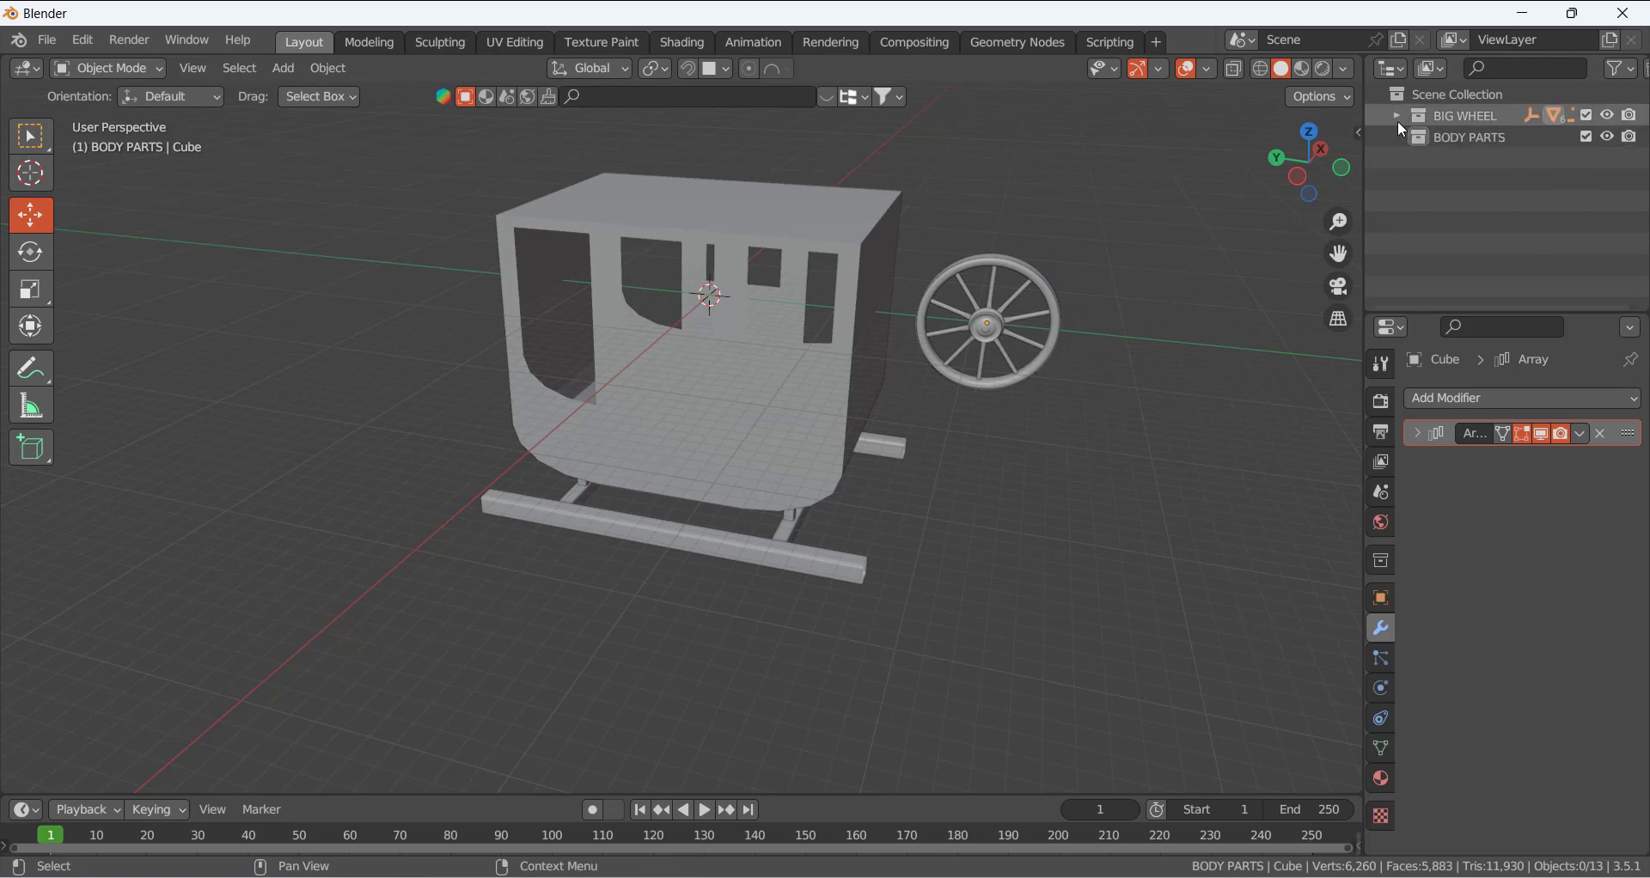
pyautogui.click(1452, 114)
pyautogui.rightClick(1472, 117)
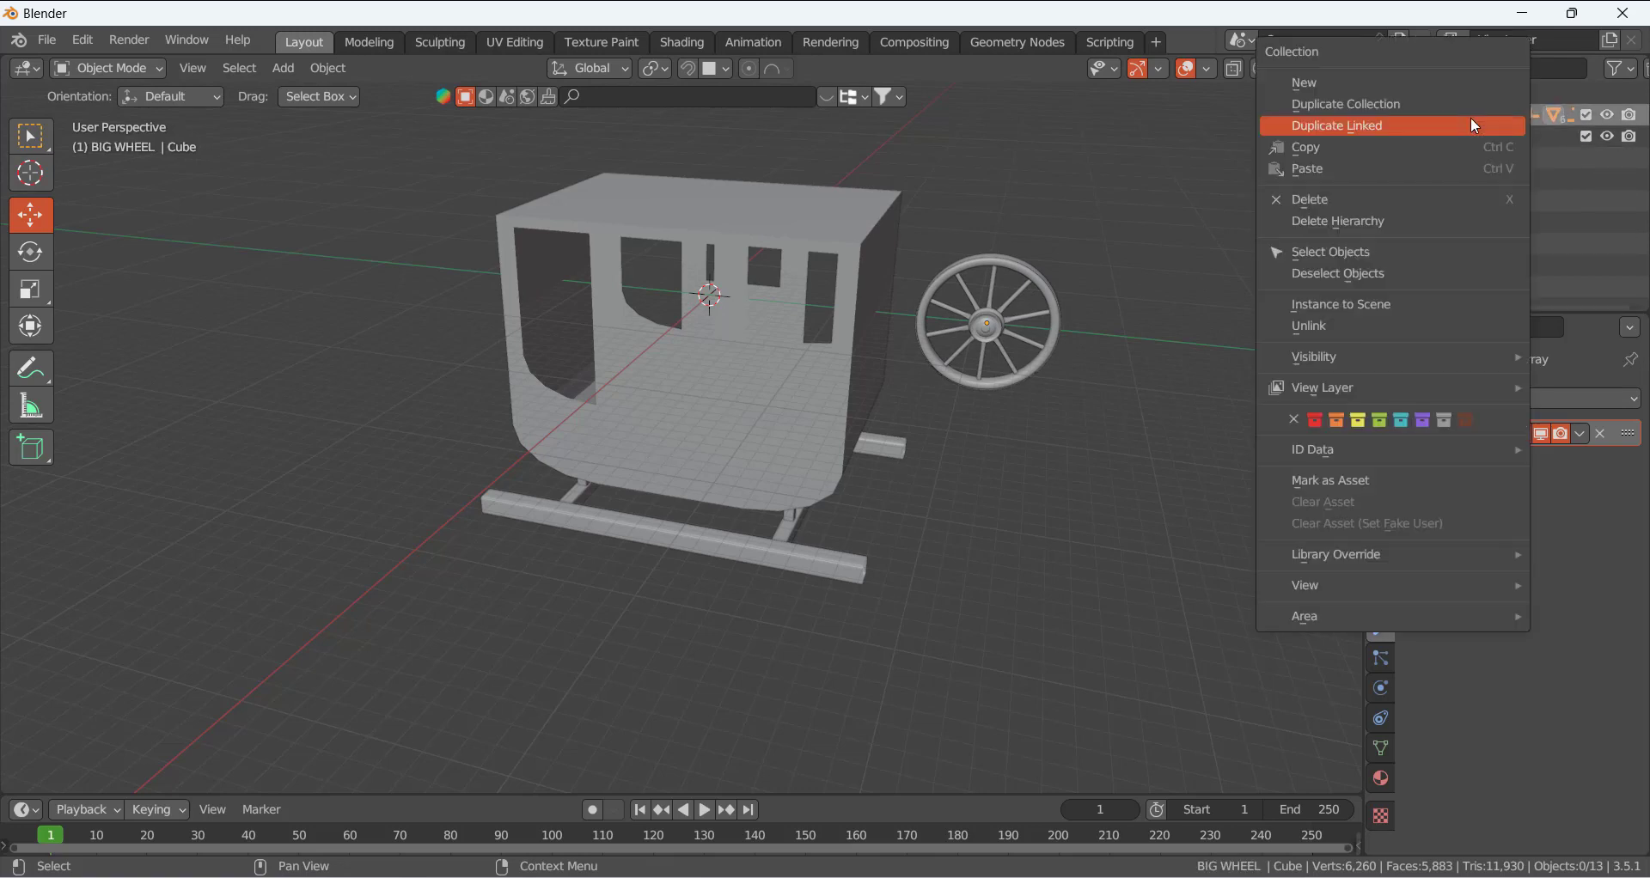
pyautogui.click(1381, 250)
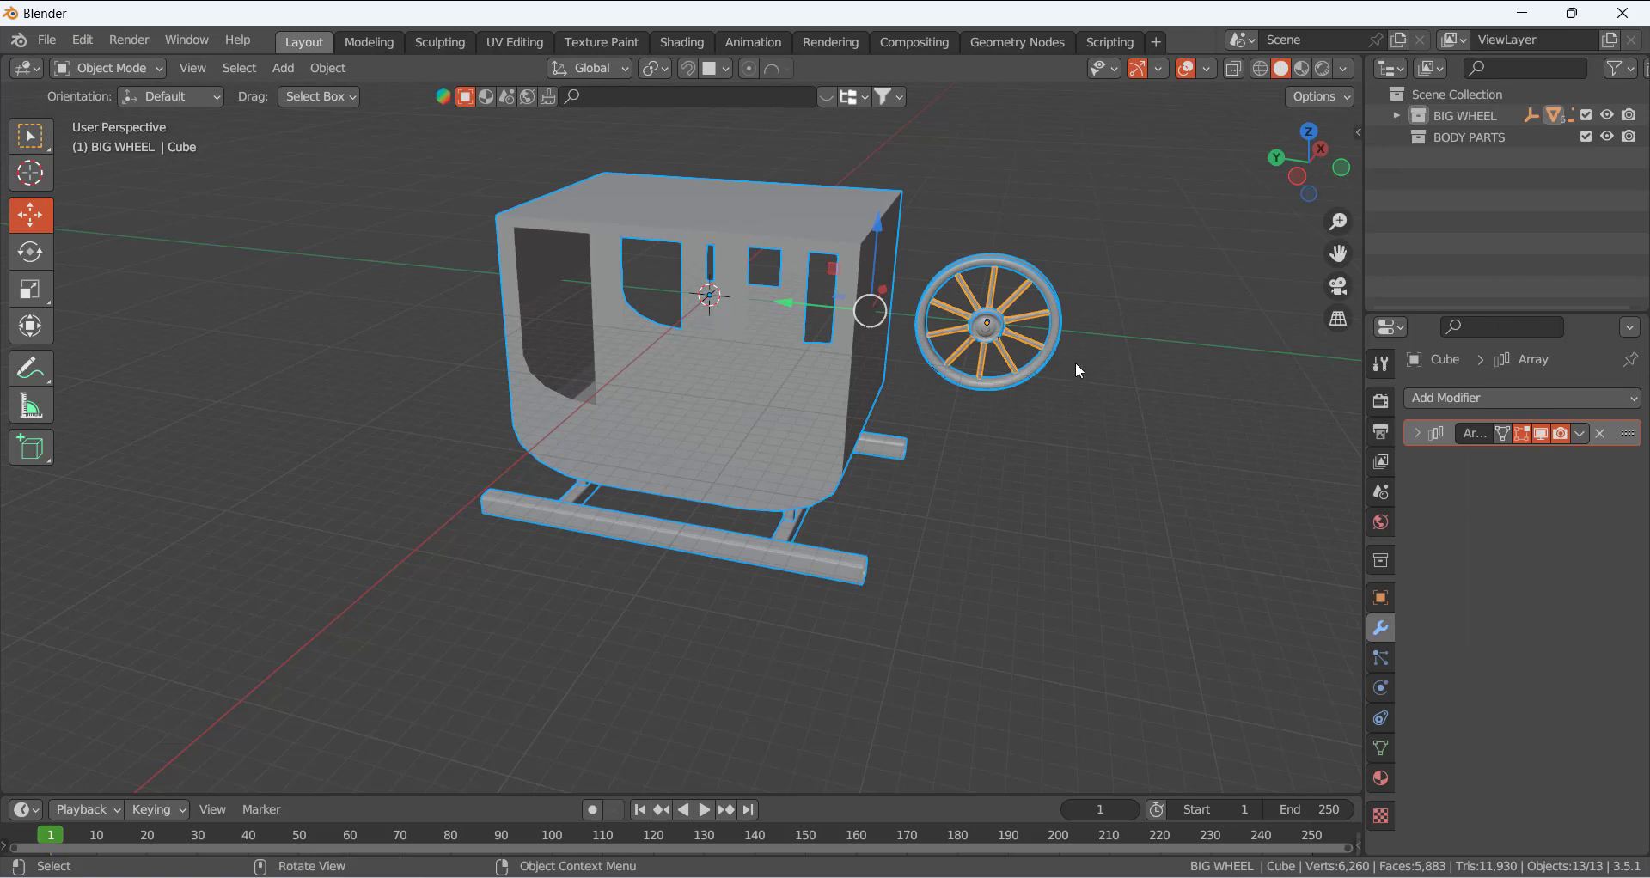
pyautogui.click(1296, 251)
pyautogui.click(1461, 136)
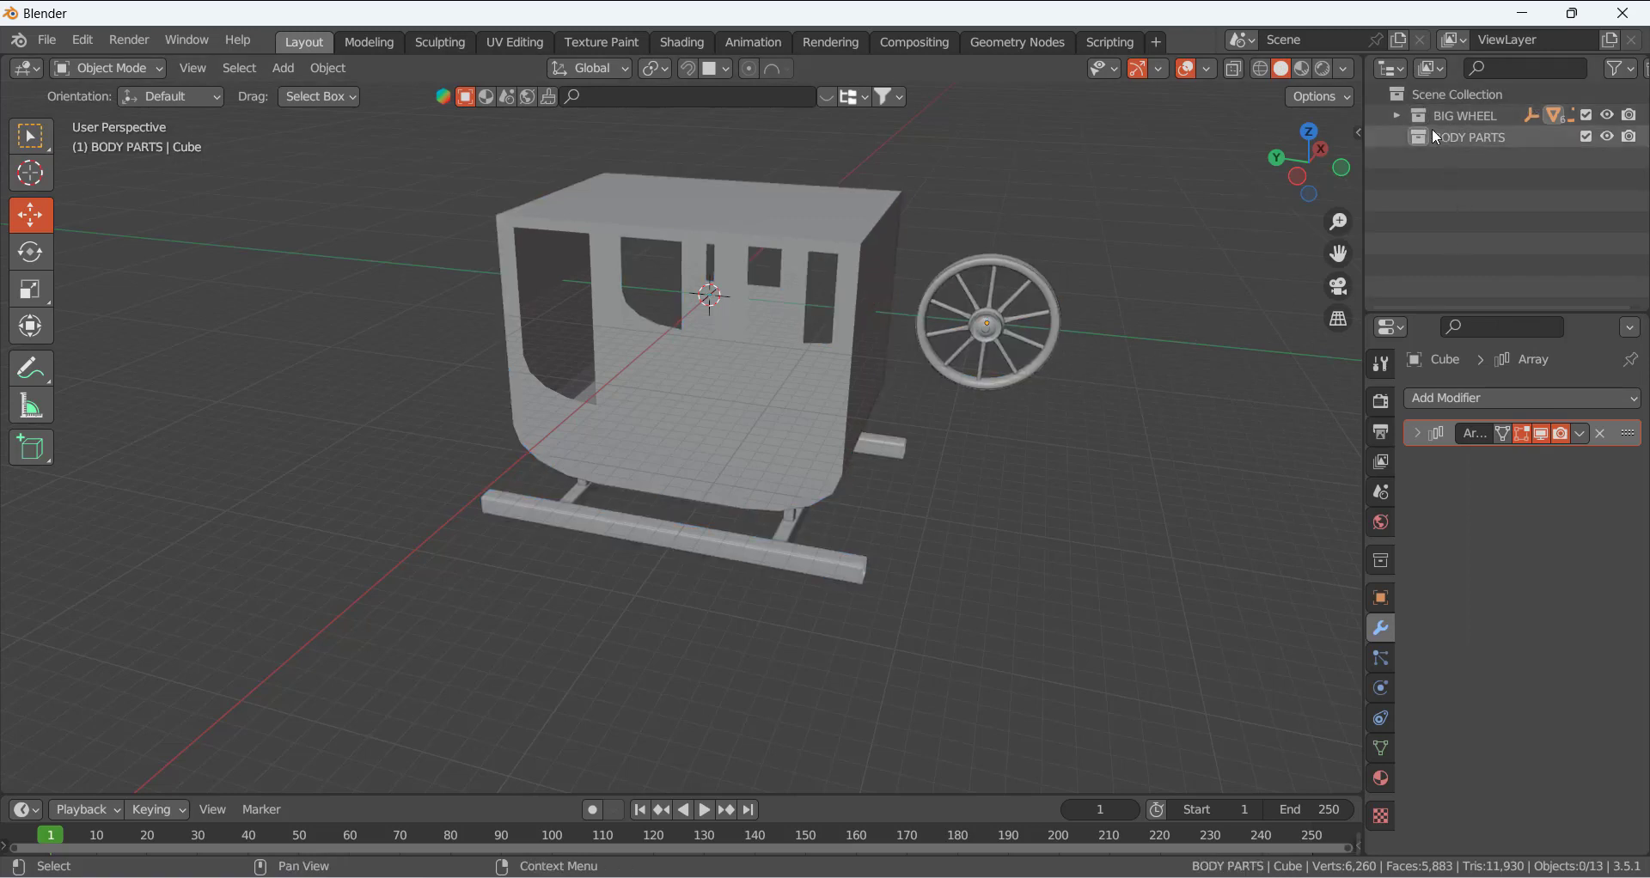
pyautogui.click(1397, 116)
pyautogui.click(1398, 115)
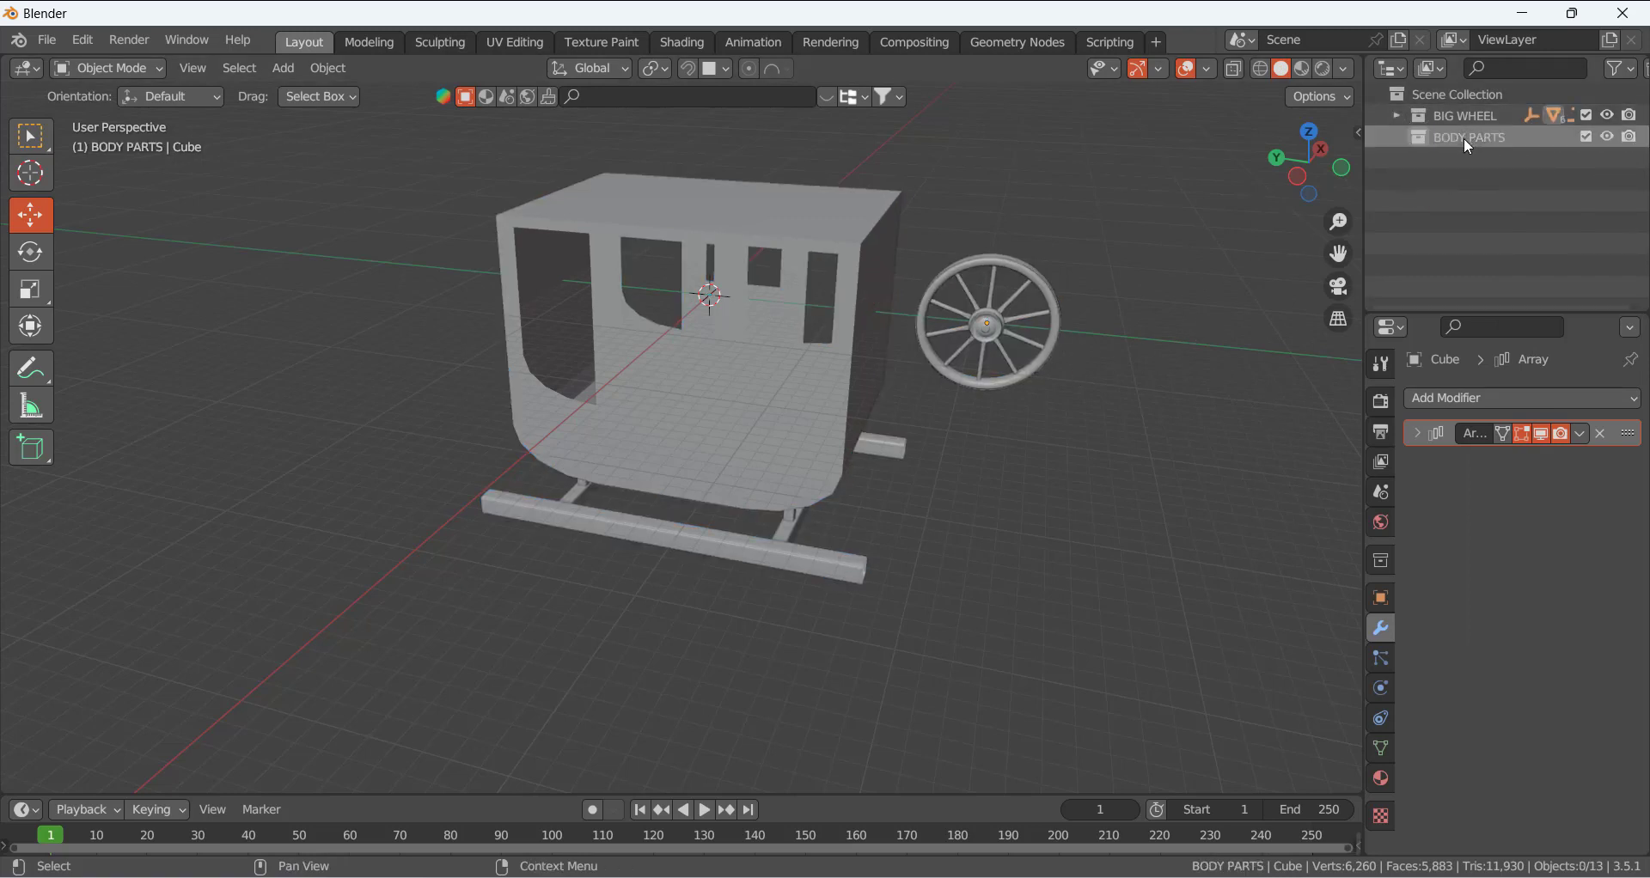
pyautogui.click(1397, 115)
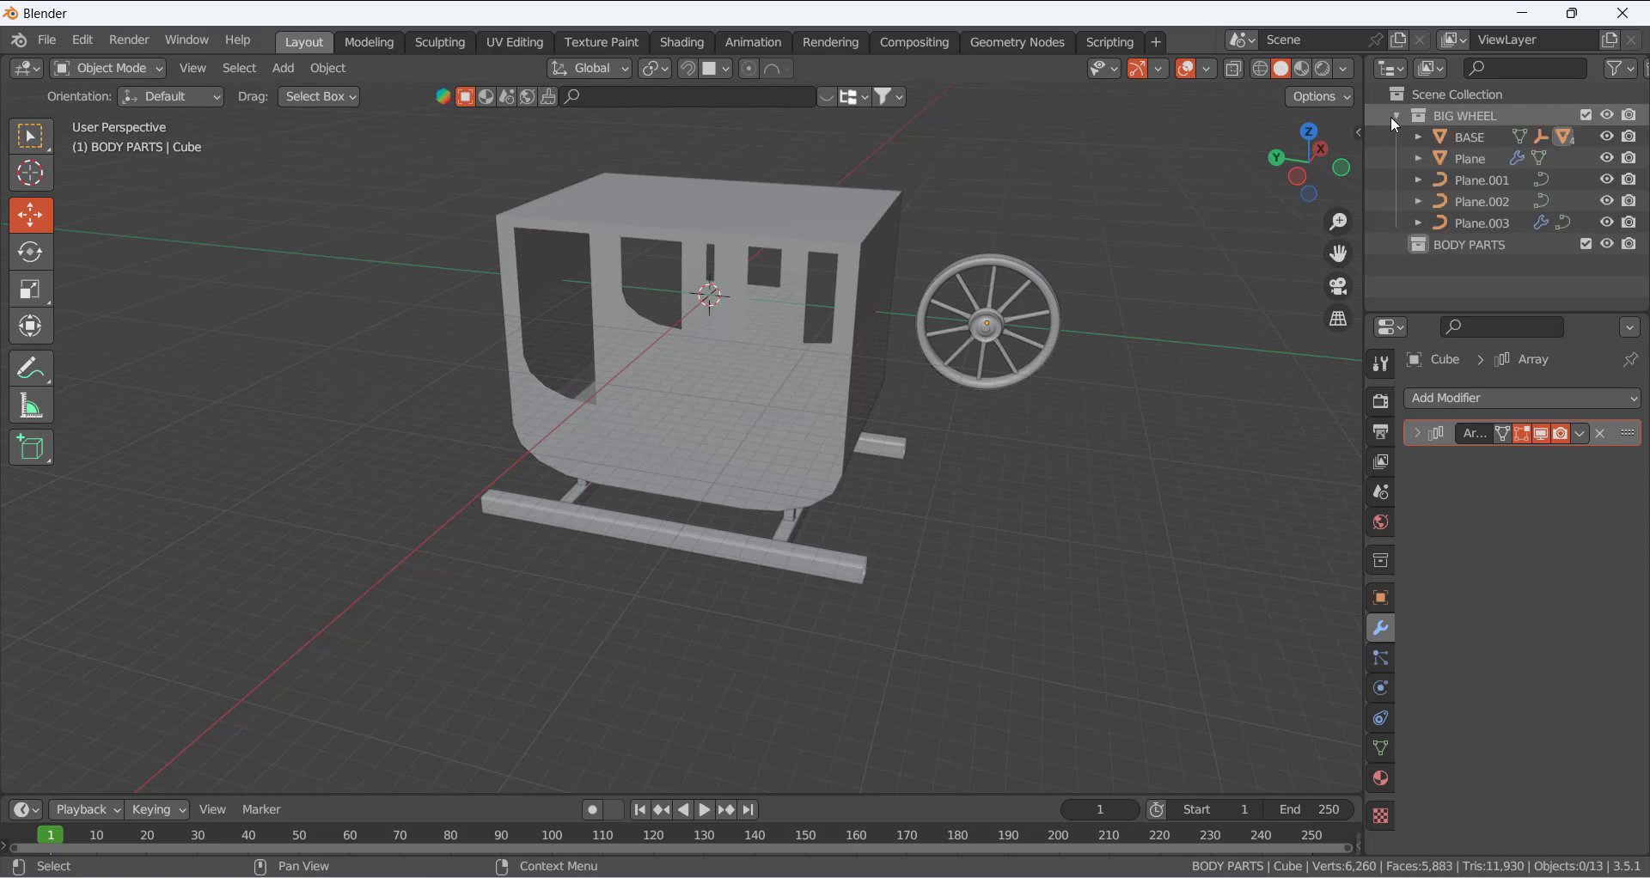
pyautogui.rightClick(1458, 125)
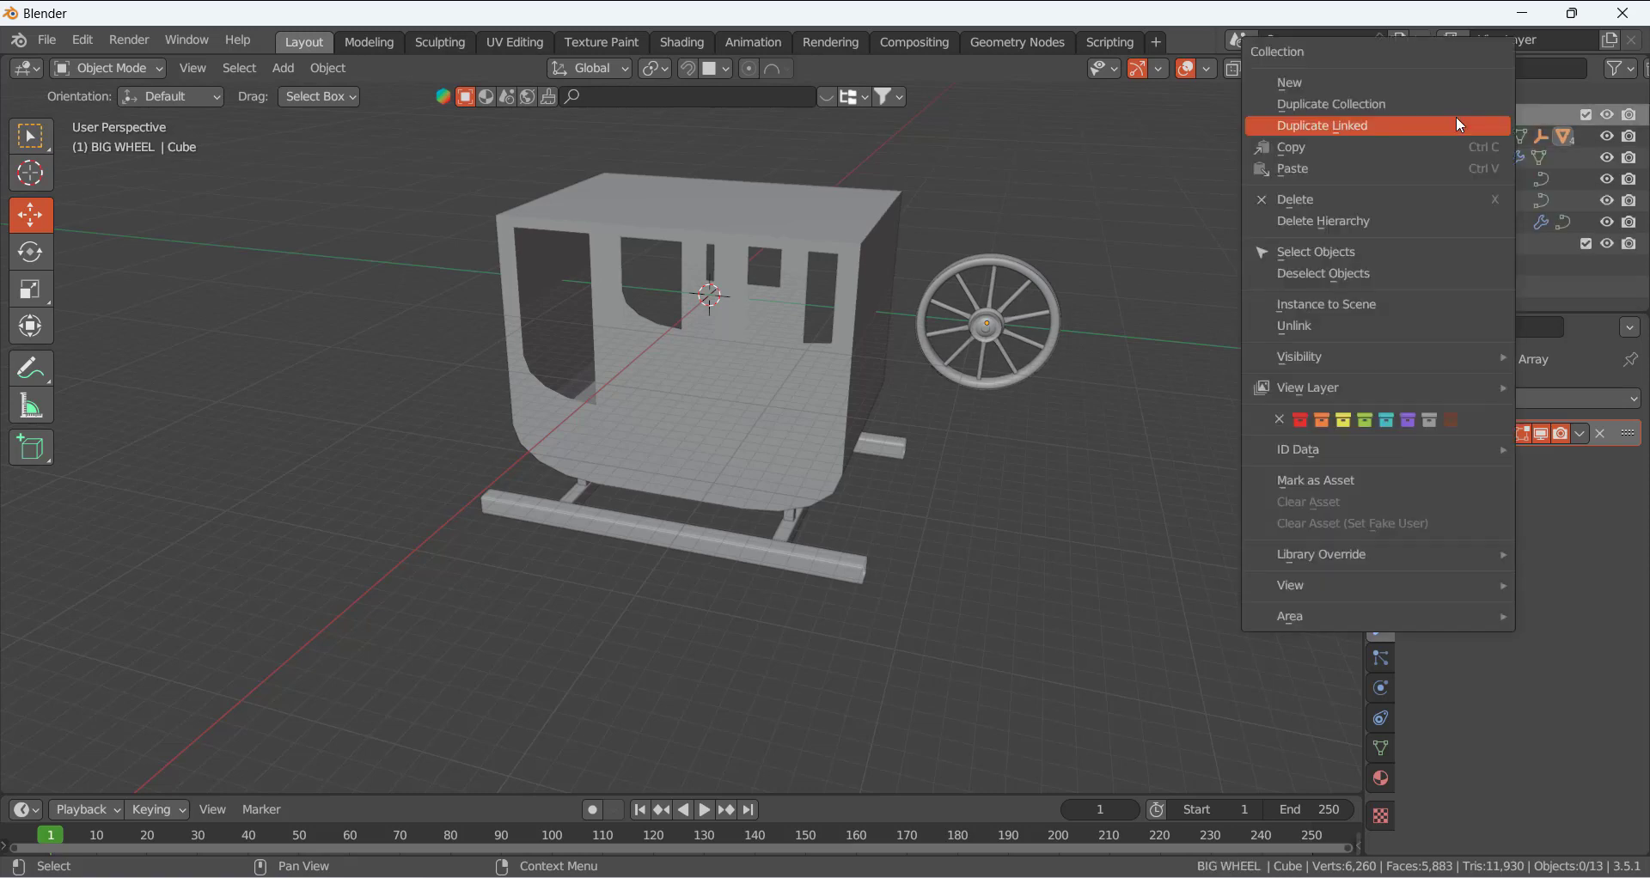
pyautogui.click(1354, 252)
pyautogui.moveTo(989, 372)
pyautogui.mouseDown(button='middle')
pyautogui.moveTo(965, 334)
pyautogui.moveTo(984, 348)
pyautogui.mouseUp(button='middle')
pyautogui.click(1139, 401)
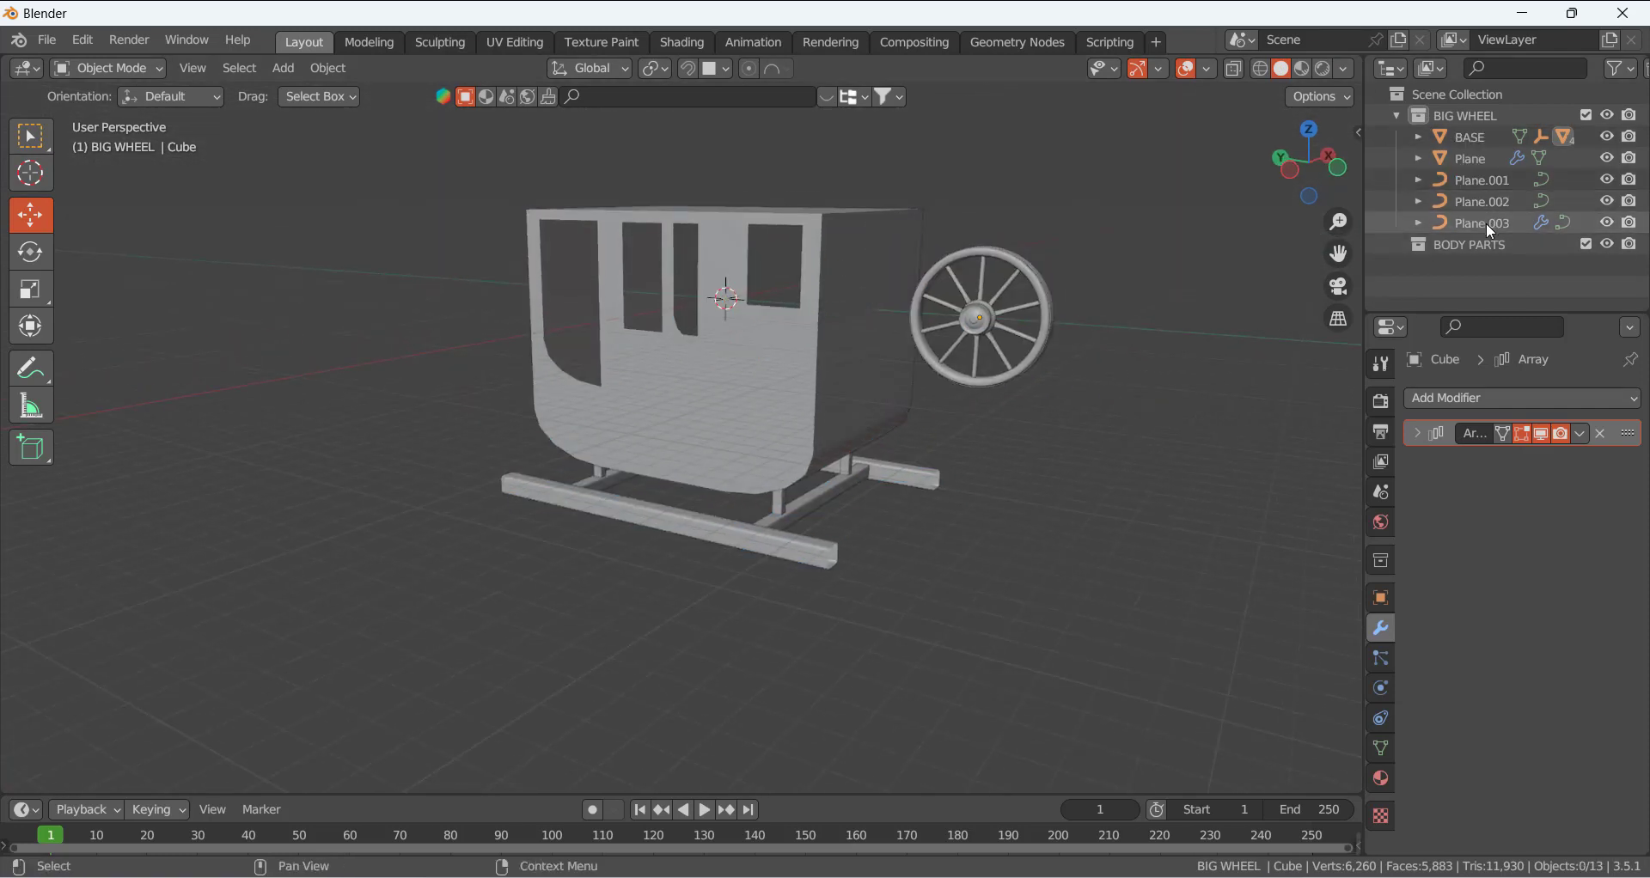
# - Move the body, rails, crossbars and posts from the BIG WHEEL collection into BODY PARTS, and deselect them
pyautogui.click(1487, 224)
pyautogui.click(1483, 204)
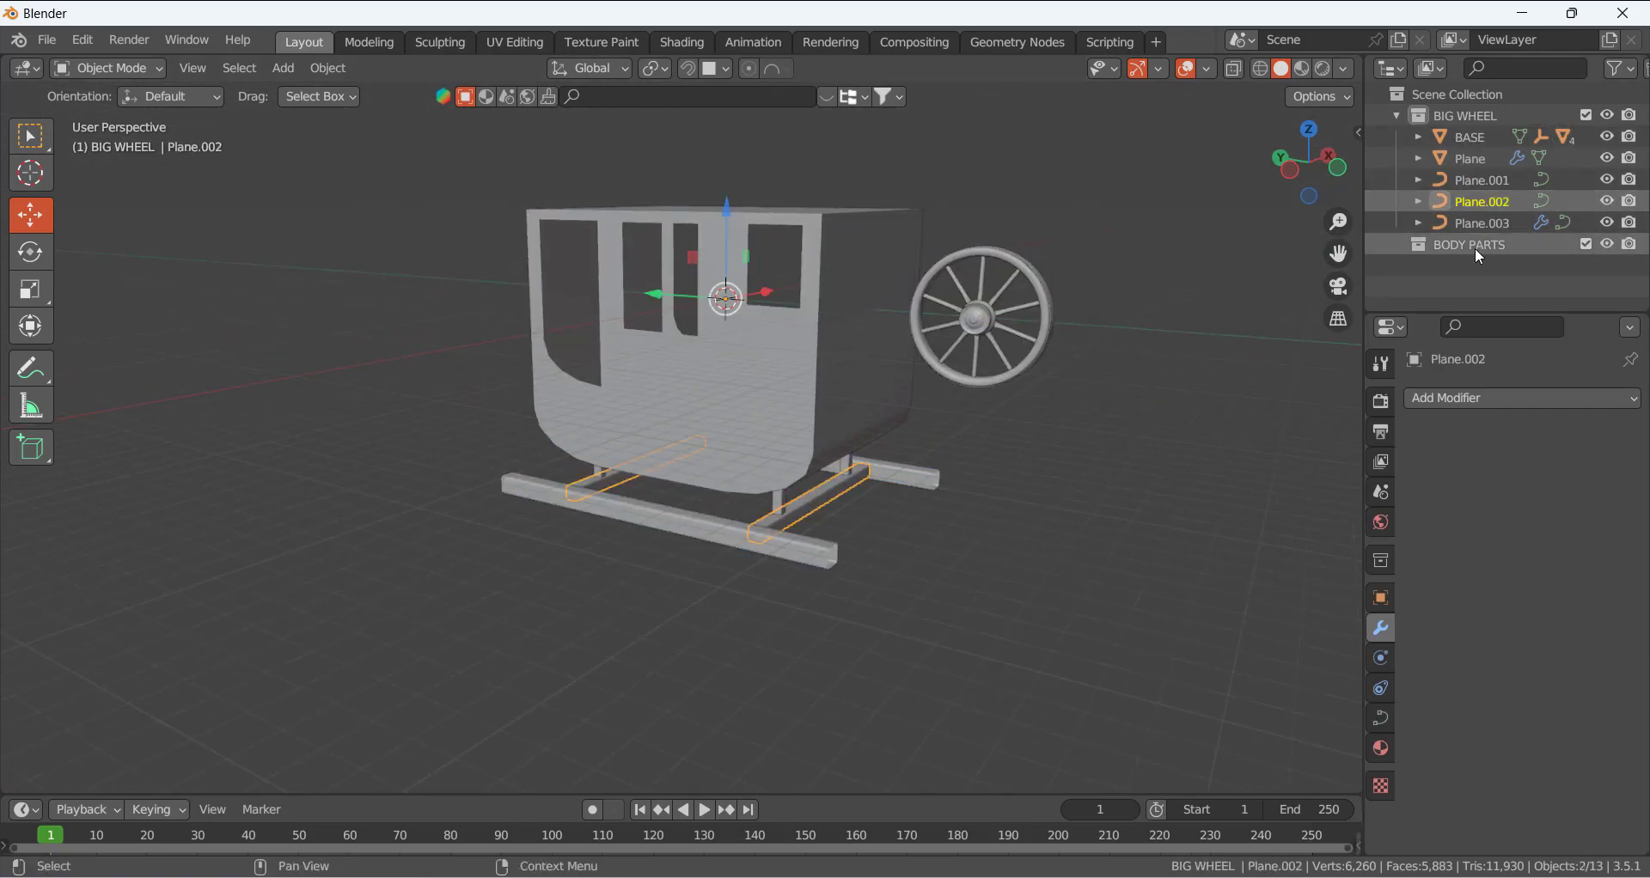
pyautogui.click(1397, 116)
pyautogui.click(1397, 117)
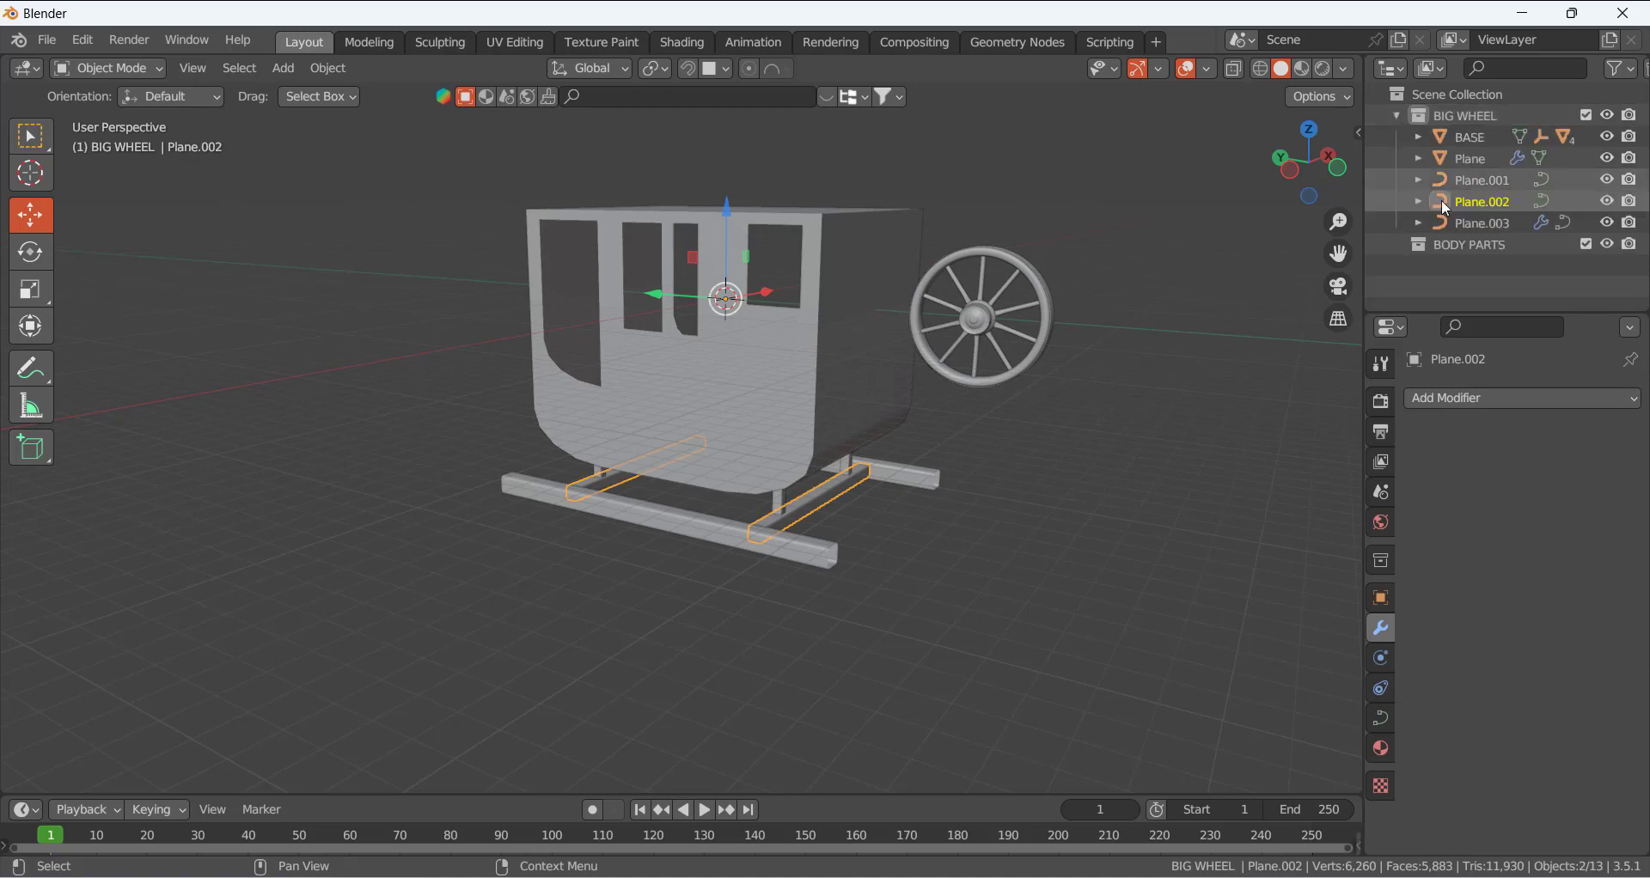
pyautogui.click(1461, 159)
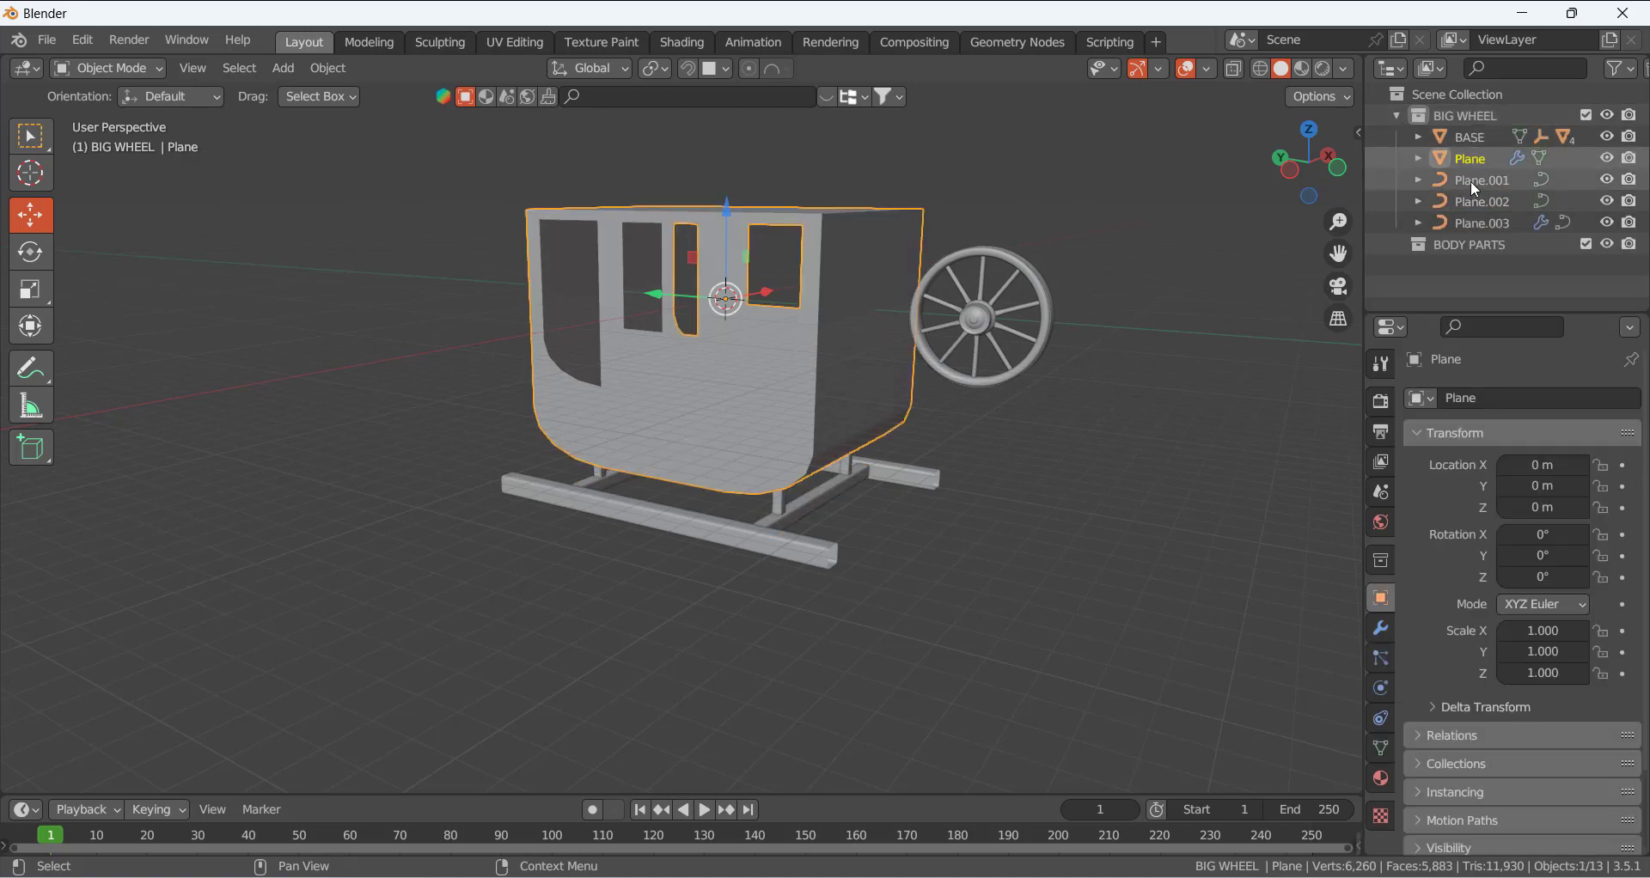
pyautogui.keyDown('shift'); pyautogui.click(1472, 183); pyautogui.keyUp('shift')
pyautogui.keyDown('shift'); pyautogui.click(1481, 201); pyautogui.keyUp('shift')
pyautogui.keyDown('shift'); pyautogui.click(1483, 221); pyautogui.keyUp('shift')
pyautogui.moveTo(1473, 163); pyautogui.dragTo(1485, 247)
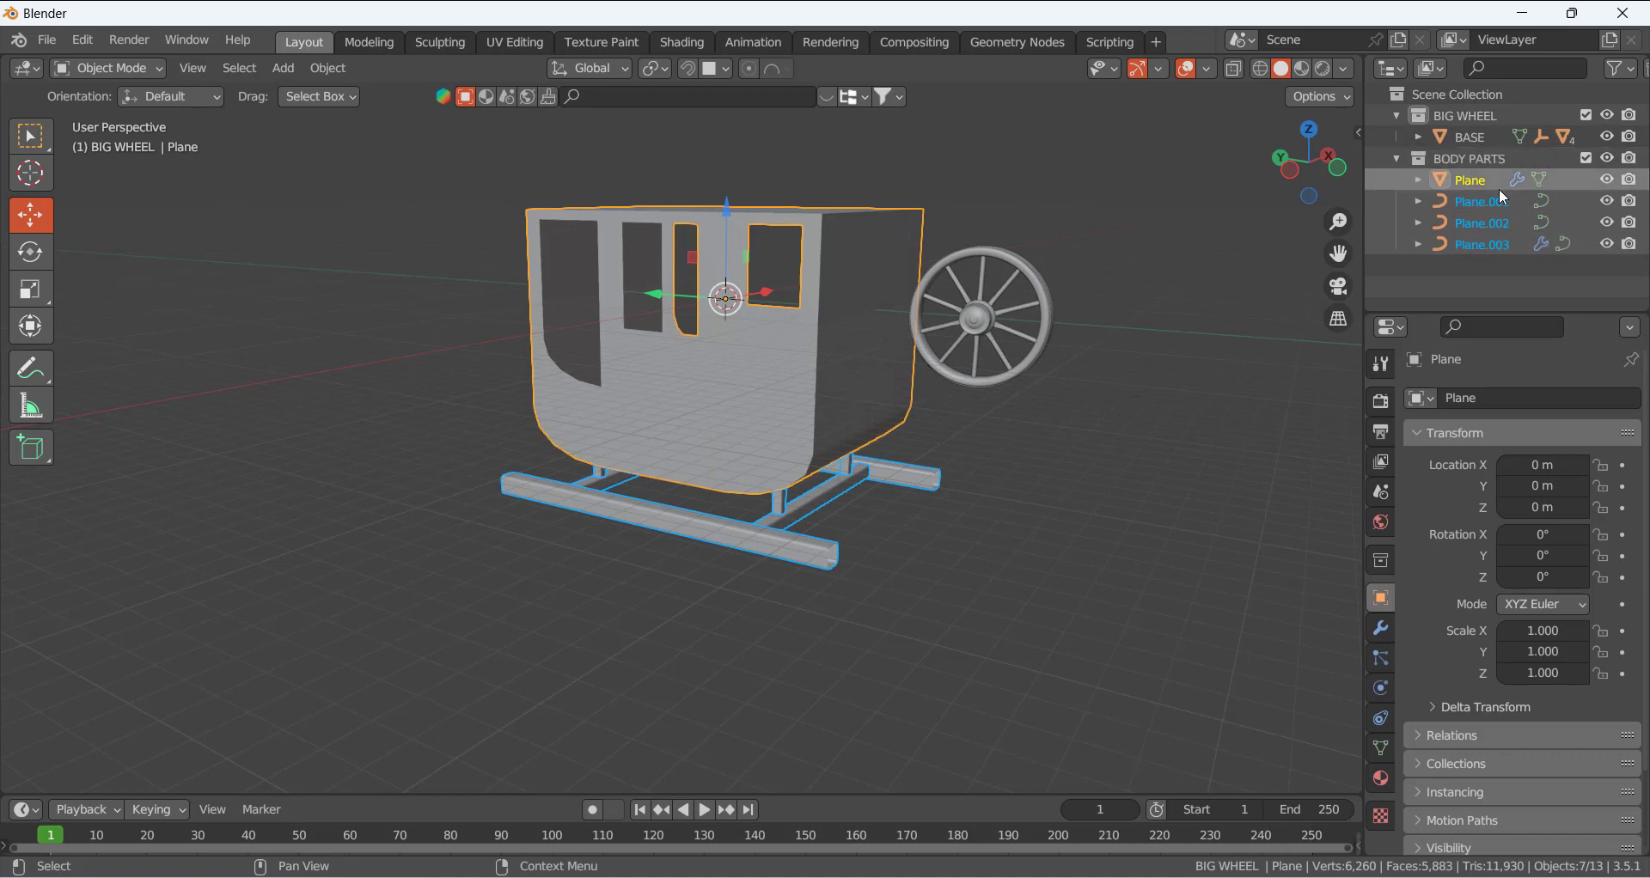
pyautogui.click(1142, 243)
# - Select all objects in the BIG WHEEL collection and move the wheel about -10.218 m along X, to the carriage's side
pyautogui.click(1469, 137)
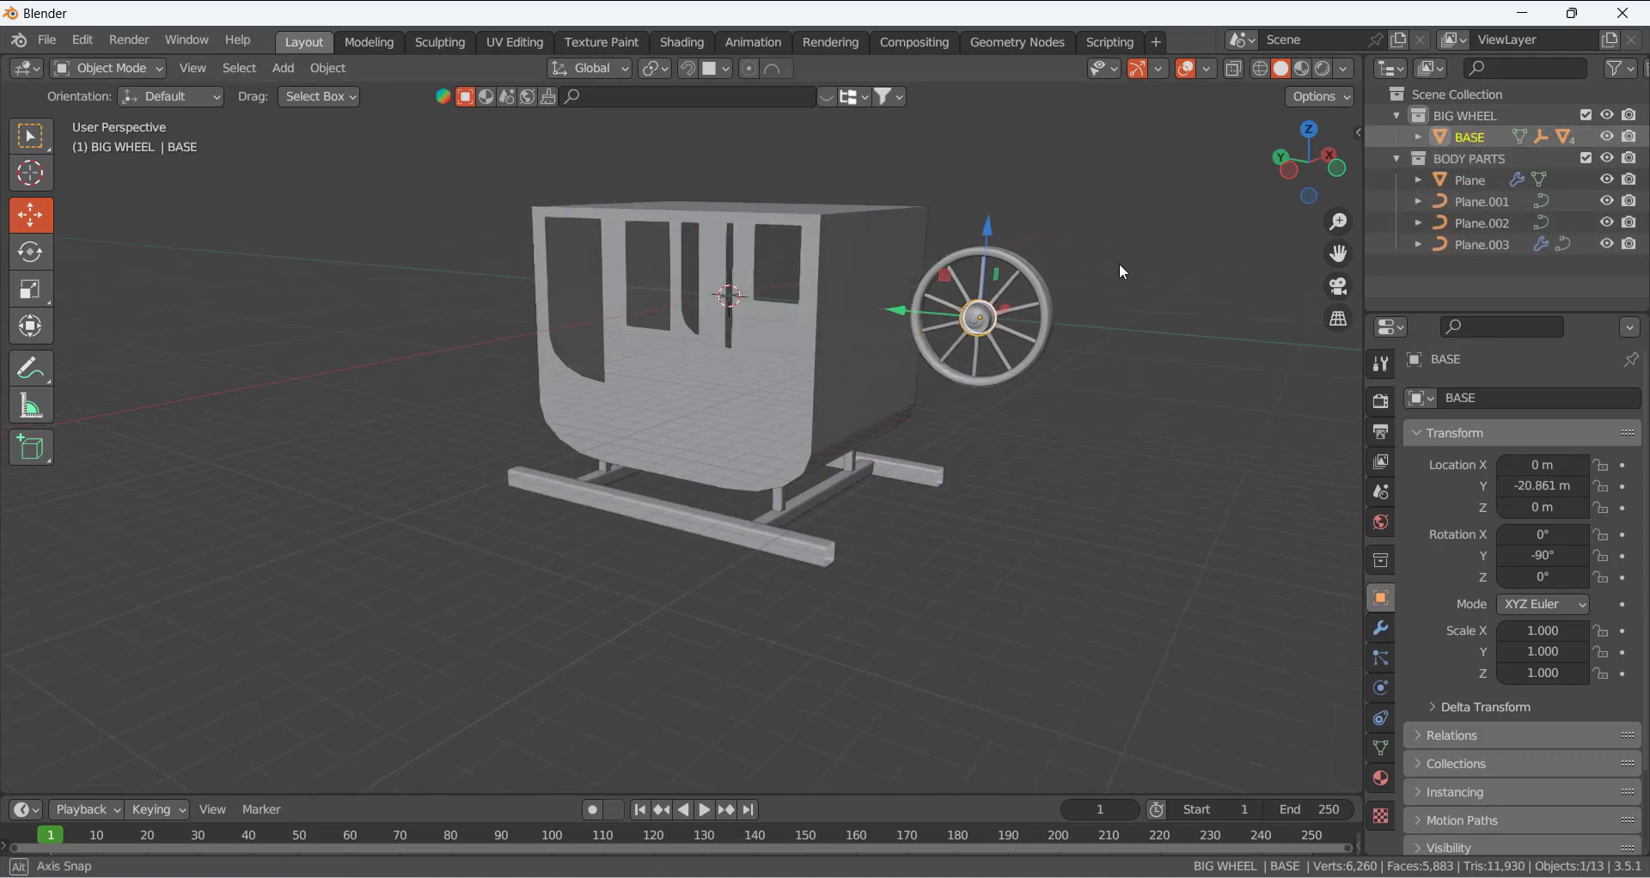
pyautogui.moveTo(1119, 263); pyautogui.dragTo(1186, 232, button='middle')
pyautogui.rightClick(1445, 112)
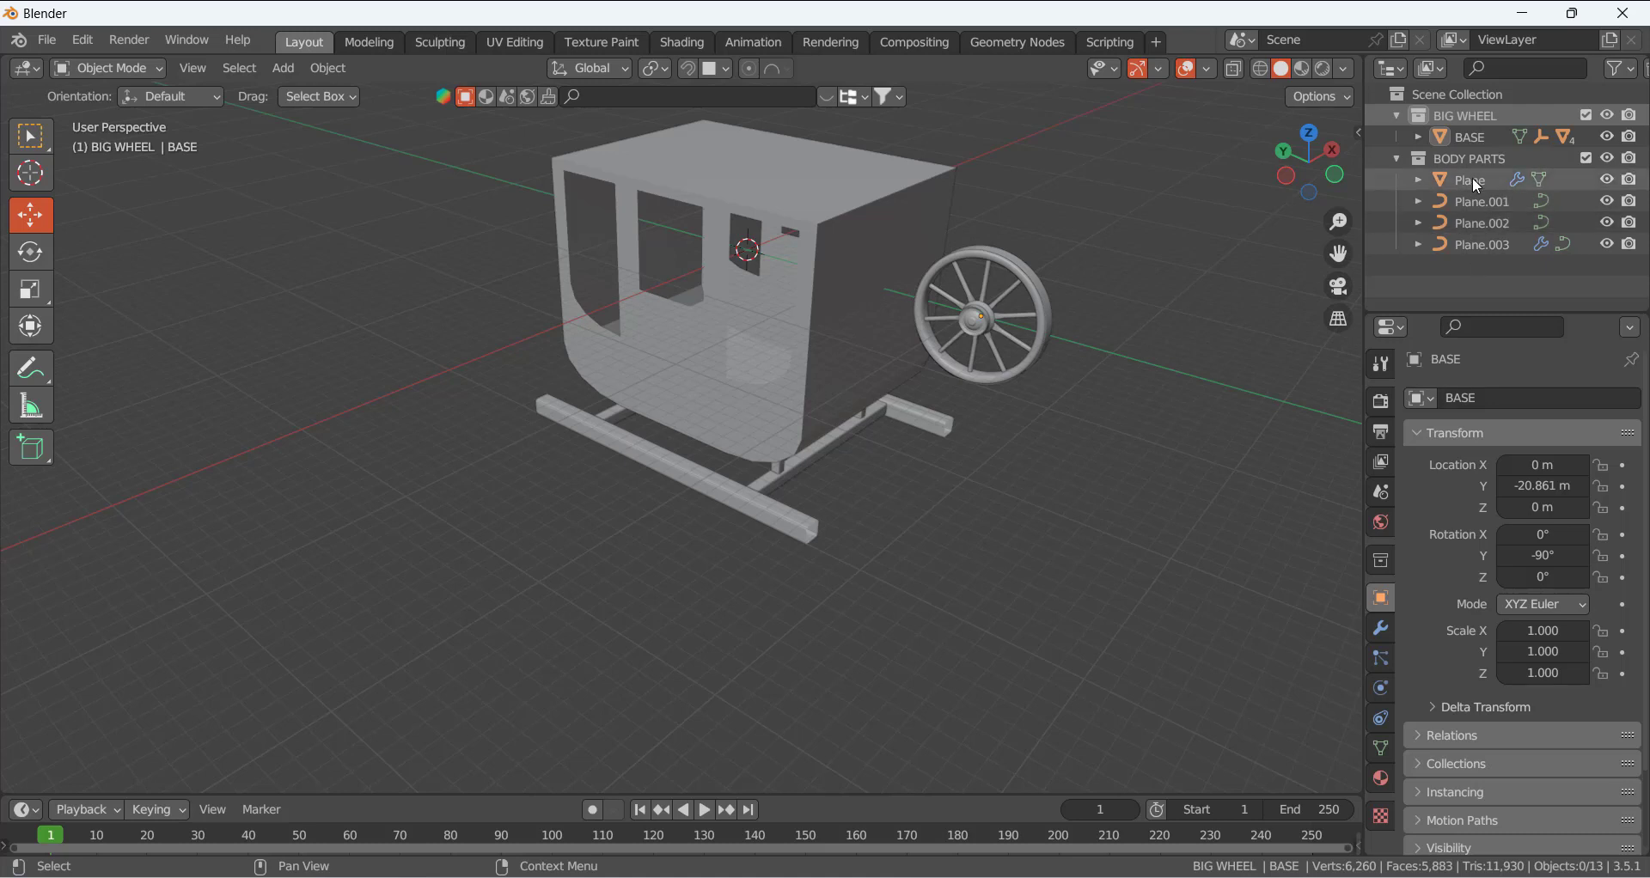
pyautogui.rightClick(1458, 117)
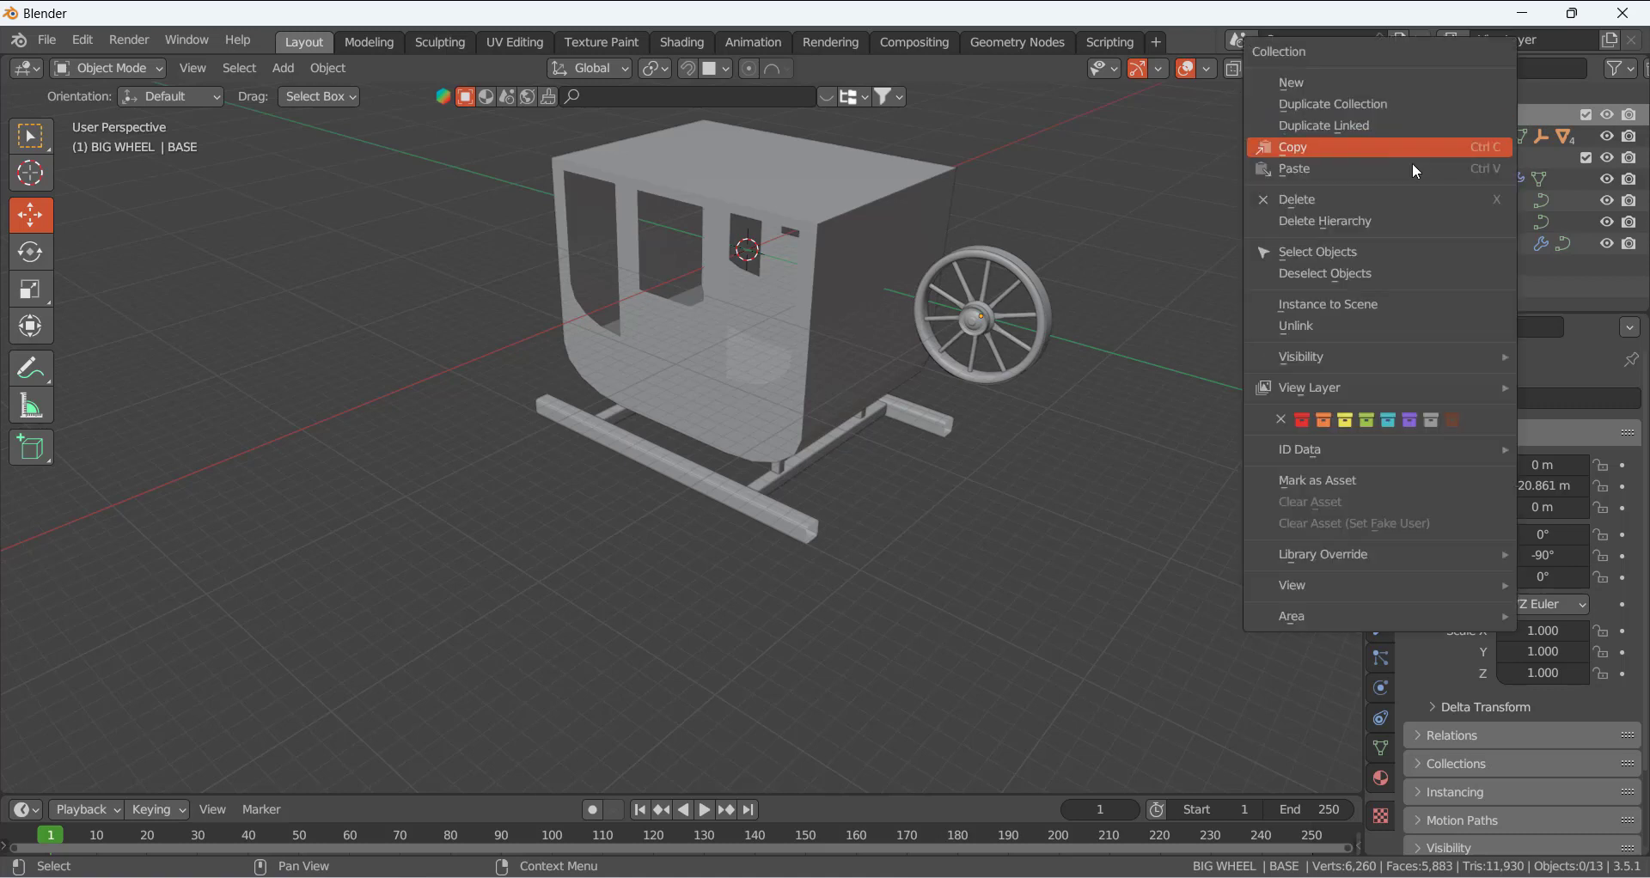
pyautogui.click(1453, 253)
pyautogui.moveTo(1142, 323); pyautogui.dragTo(963, 357, button='middle')
pyautogui.press('KP_1')
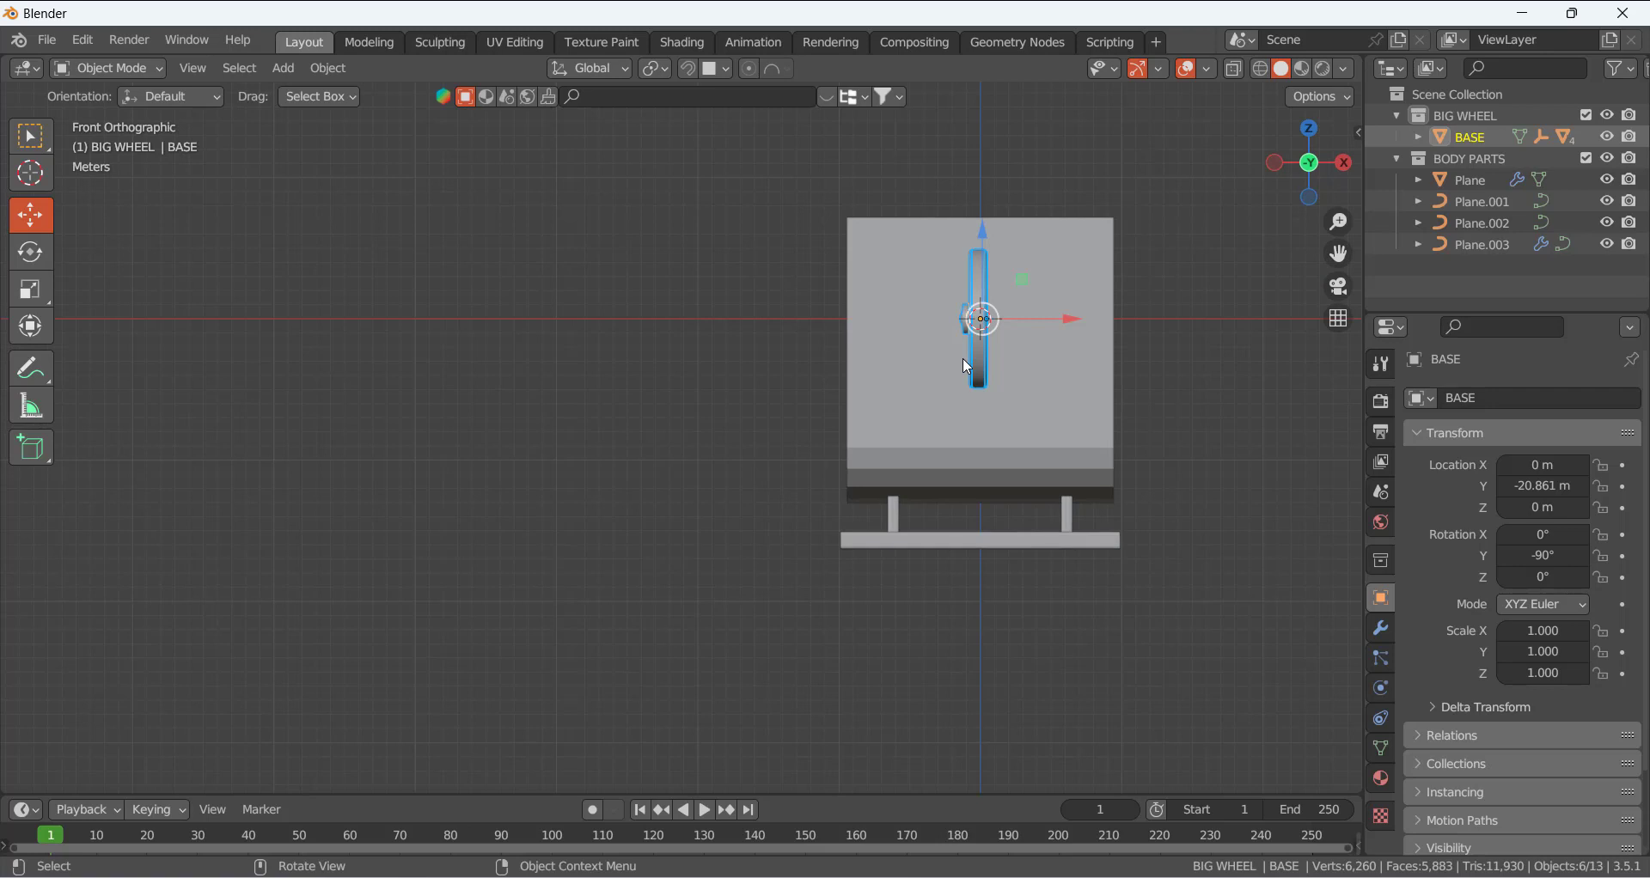
pyautogui.moveTo(1073, 320); pyautogui.dragTo(925, 339)
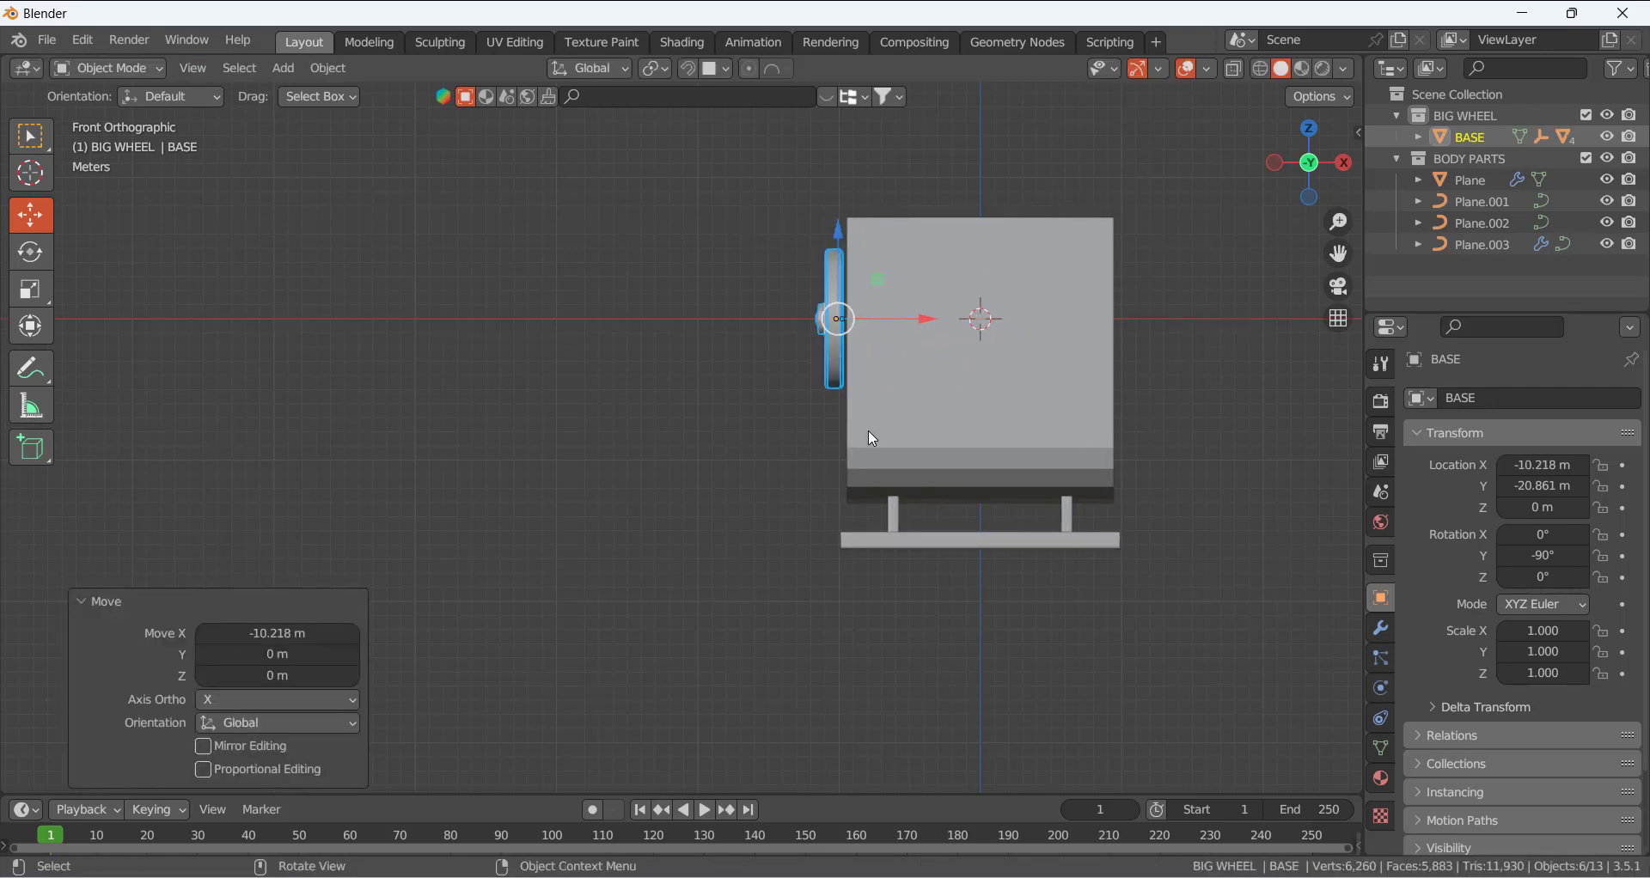
# - Move the wheel beside one end of the rail, to about Y 8.58 m and Z -16.73 m, and deselect it
pyautogui.press('KP_3')
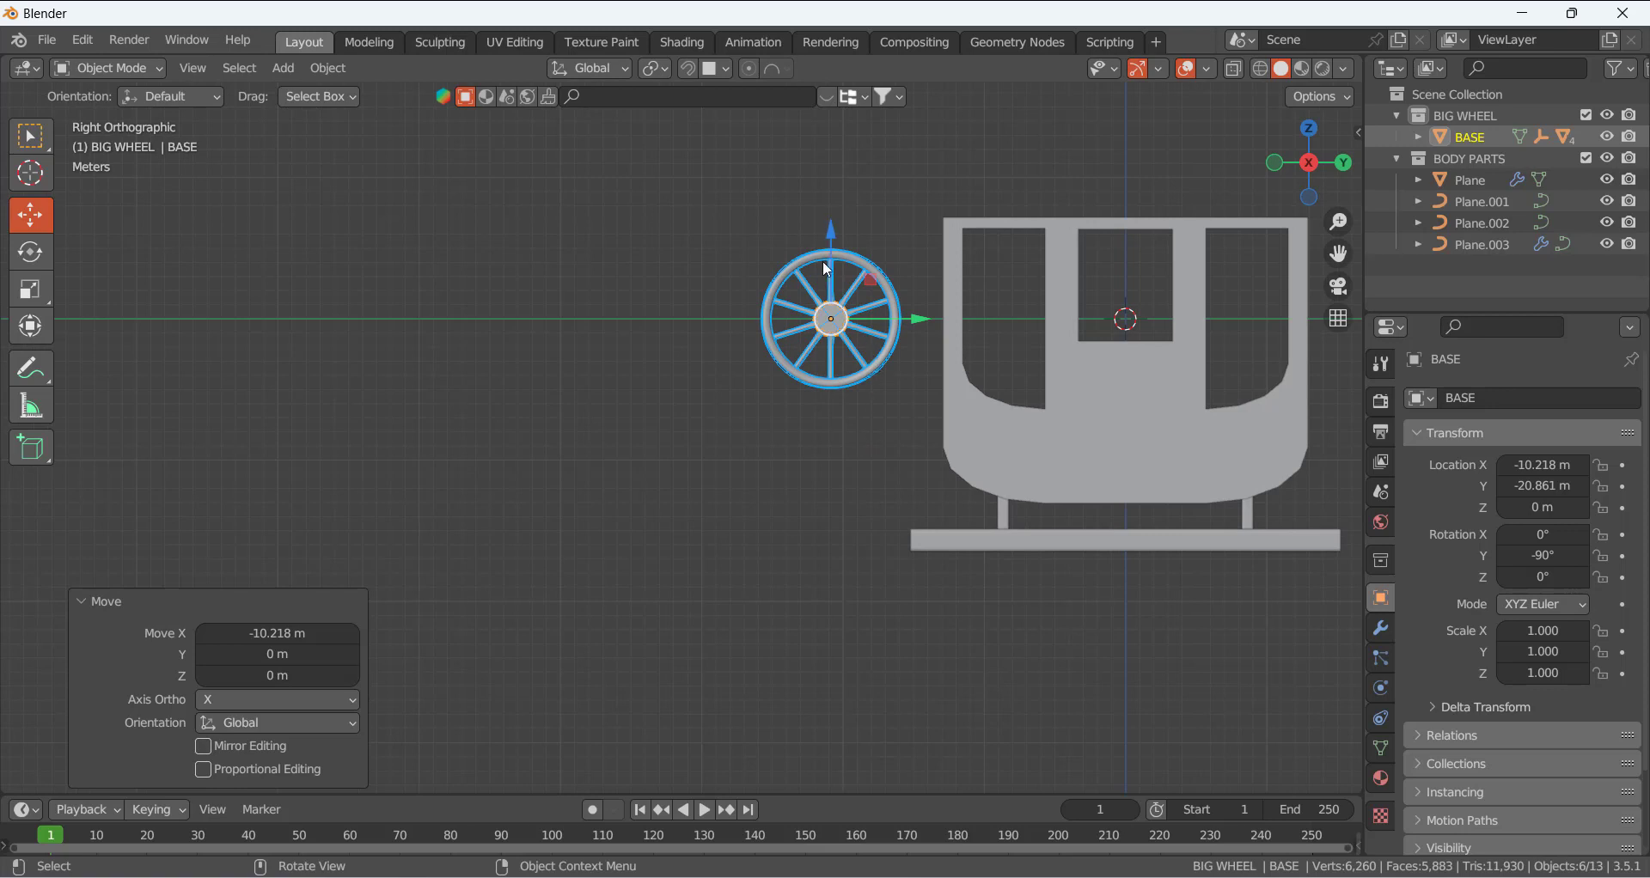
pyautogui.moveTo(834, 234); pyautogui.dragTo(1315, 563)
pyautogui.scroll(-4, 932, 602)
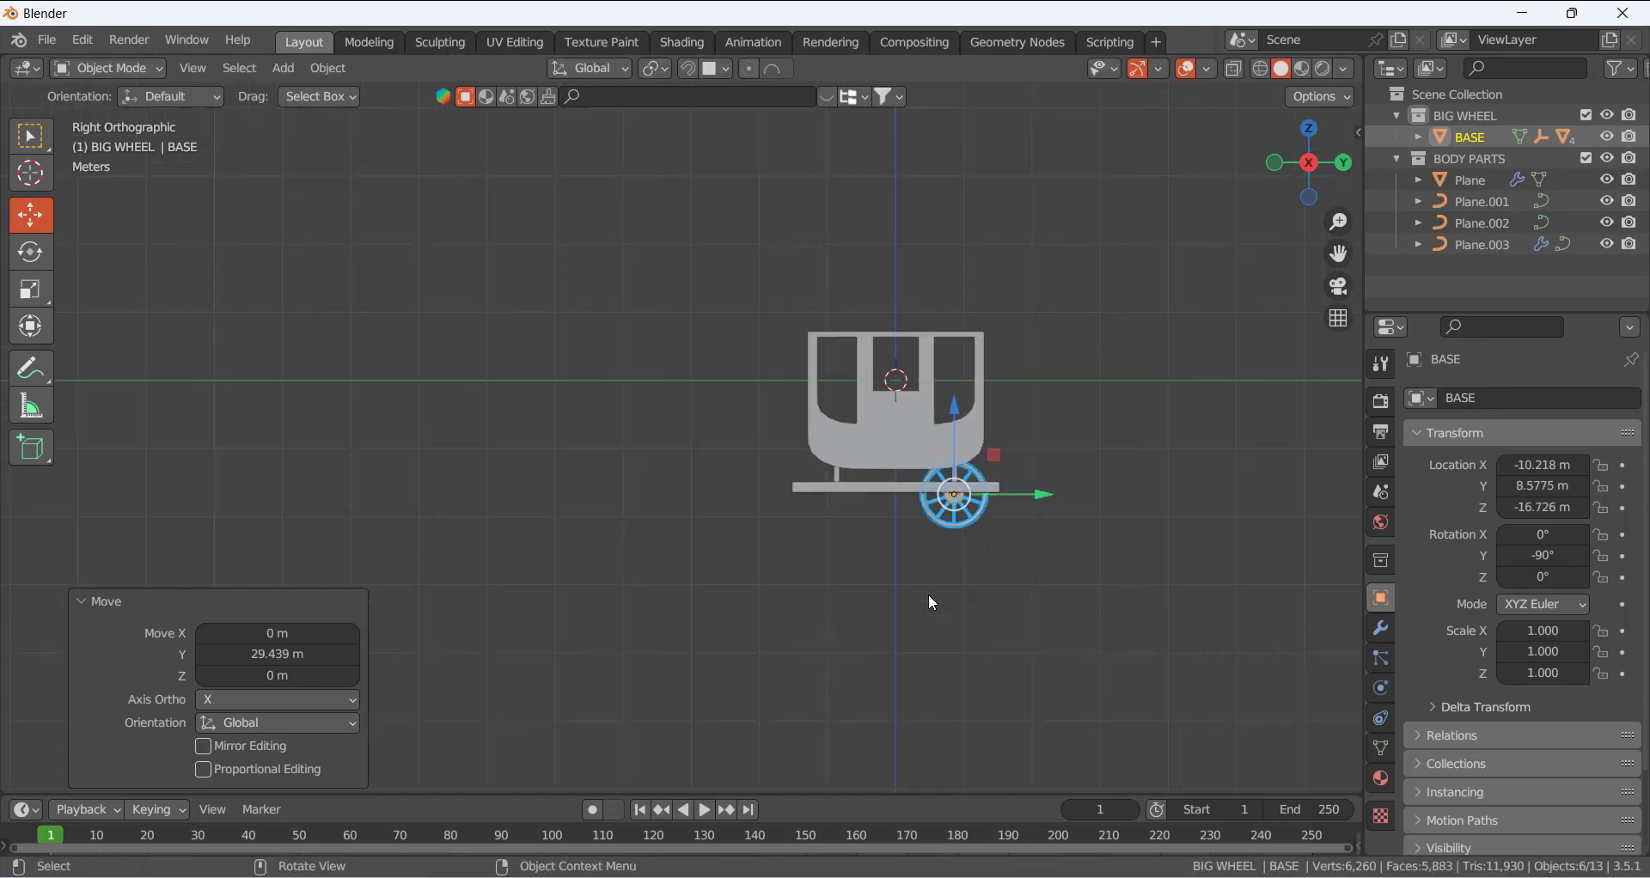
pyautogui.moveTo(928, 595); pyautogui.dragTo(683, 482, button='middle')
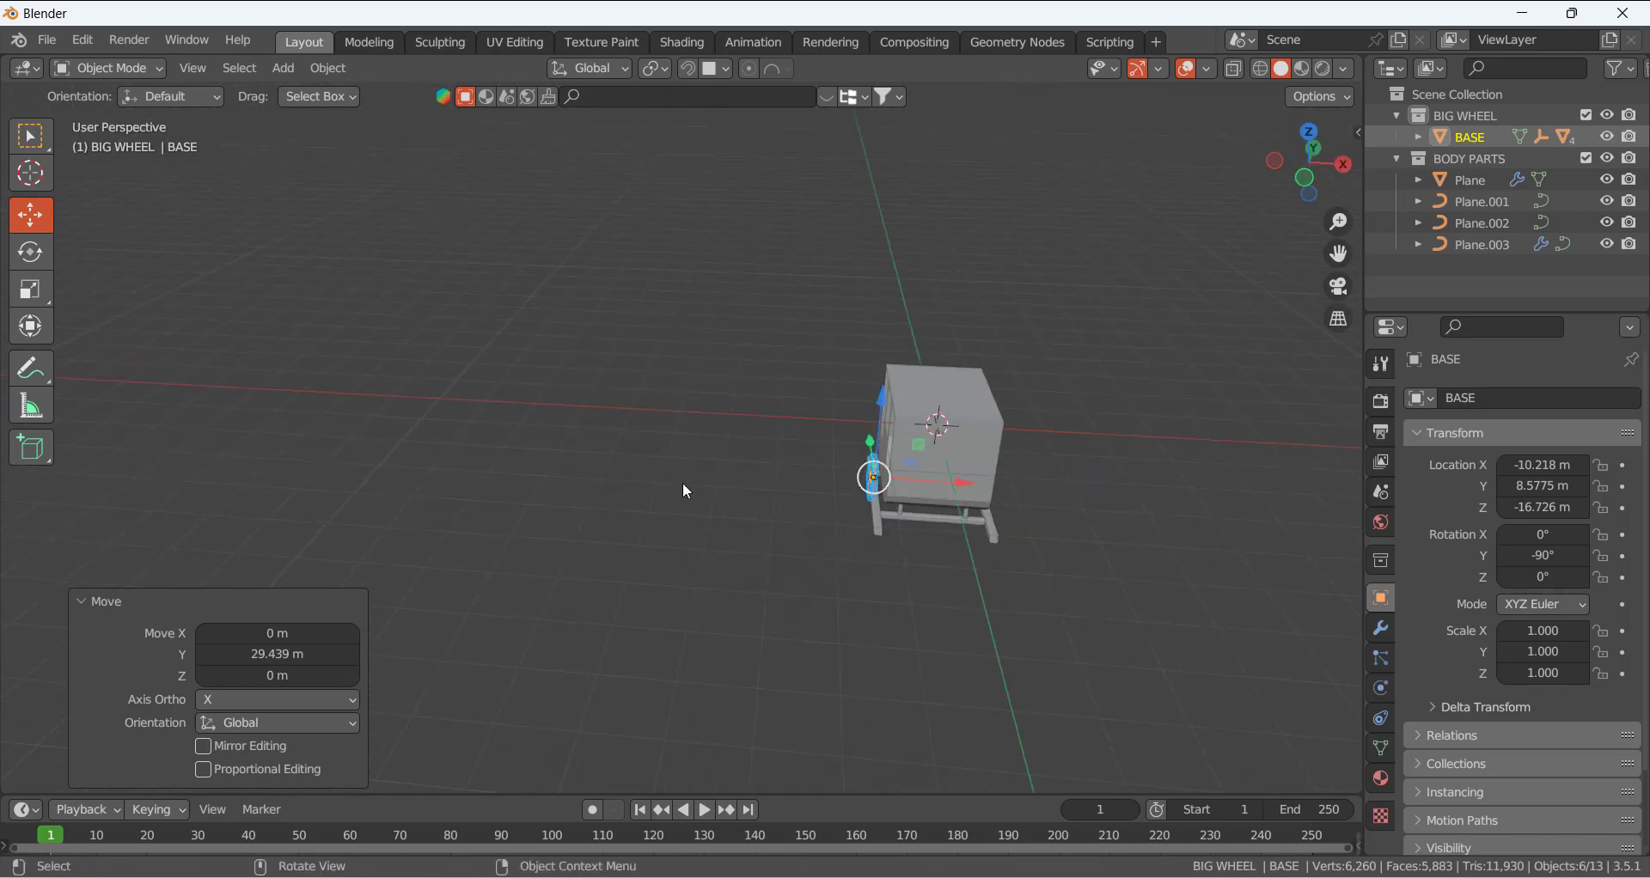
pyautogui.click(756, 515)
# - Examine the wheel's placement against the rail and carriage body from several angles
pyautogui.scroll(4, 797, 535)
pyautogui.moveTo(797, 534); pyautogui.dragTo(1266, 517, button='middle')
pyautogui.scroll(3, 1121, 561)
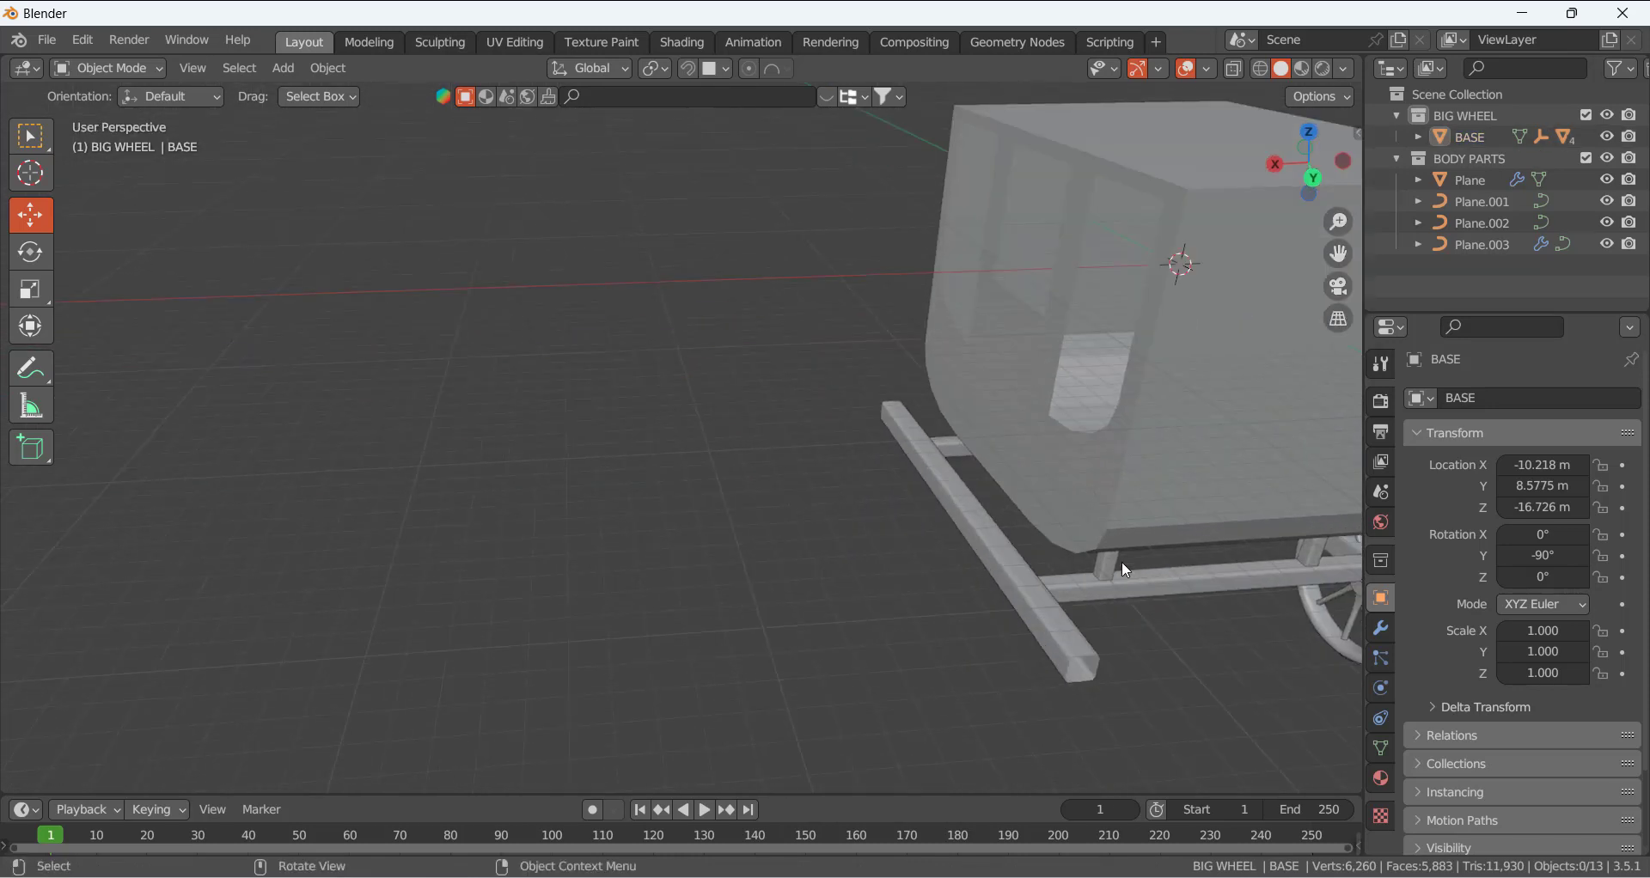
pyautogui.moveTo(1122, 560); pyautogui.dragTo(1006, 537, button='middle')
pyautogui.scroll(-5, 864, 564)
pyautogui.press('KP_1')
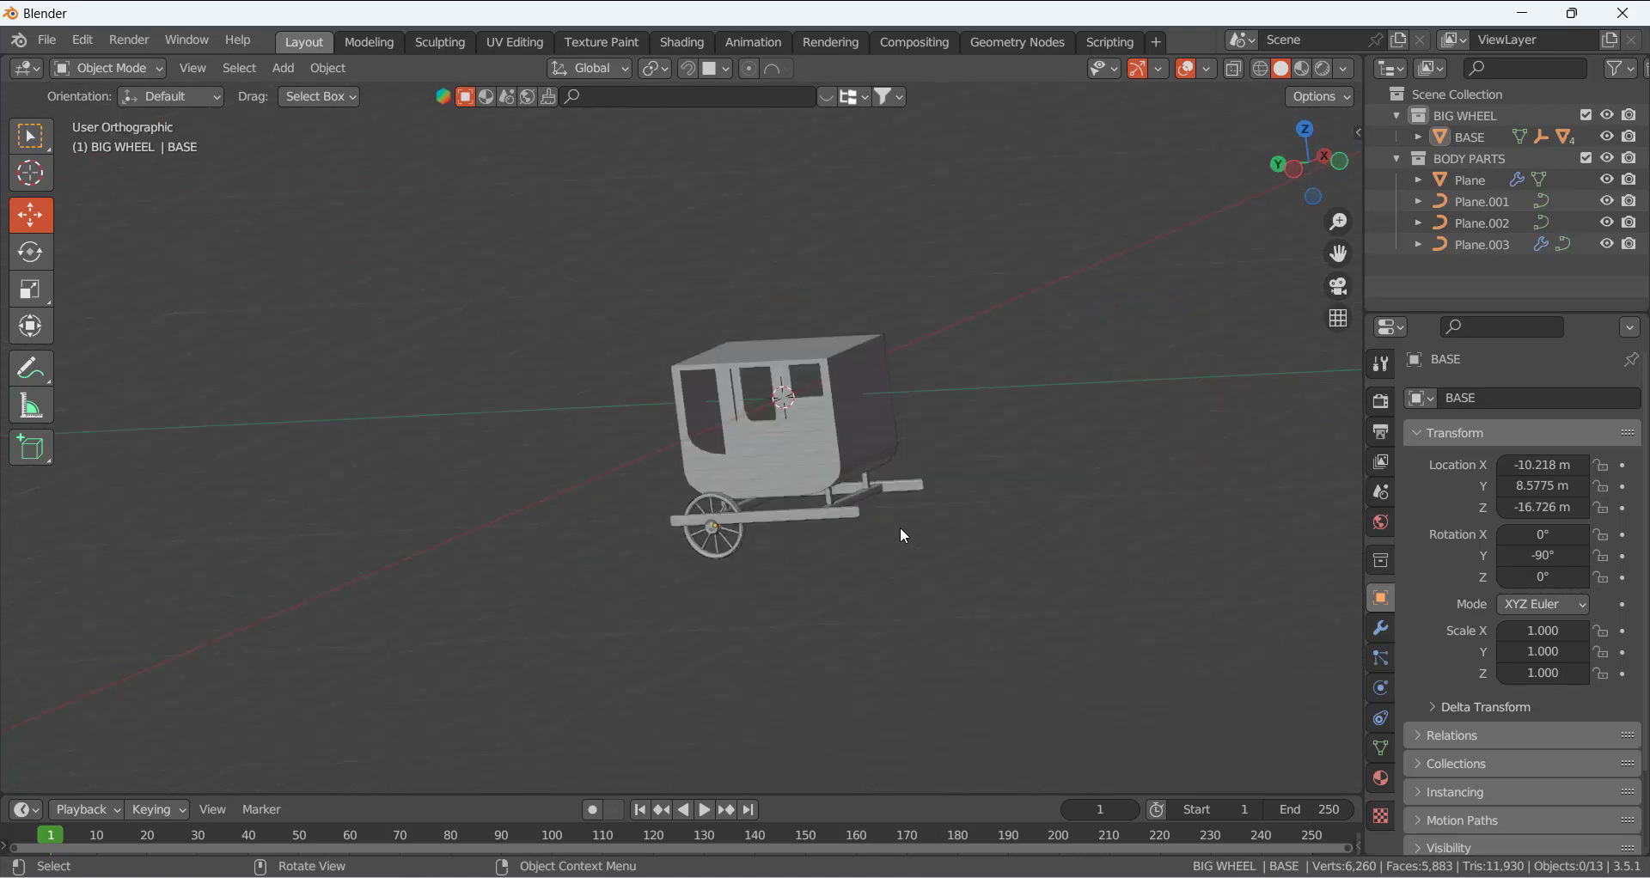
pyautogui.scroll(-5, 900, 528)
pyautogui.moveTo(804, 476); pyautogui.dragTo(713, 484, button='middle')
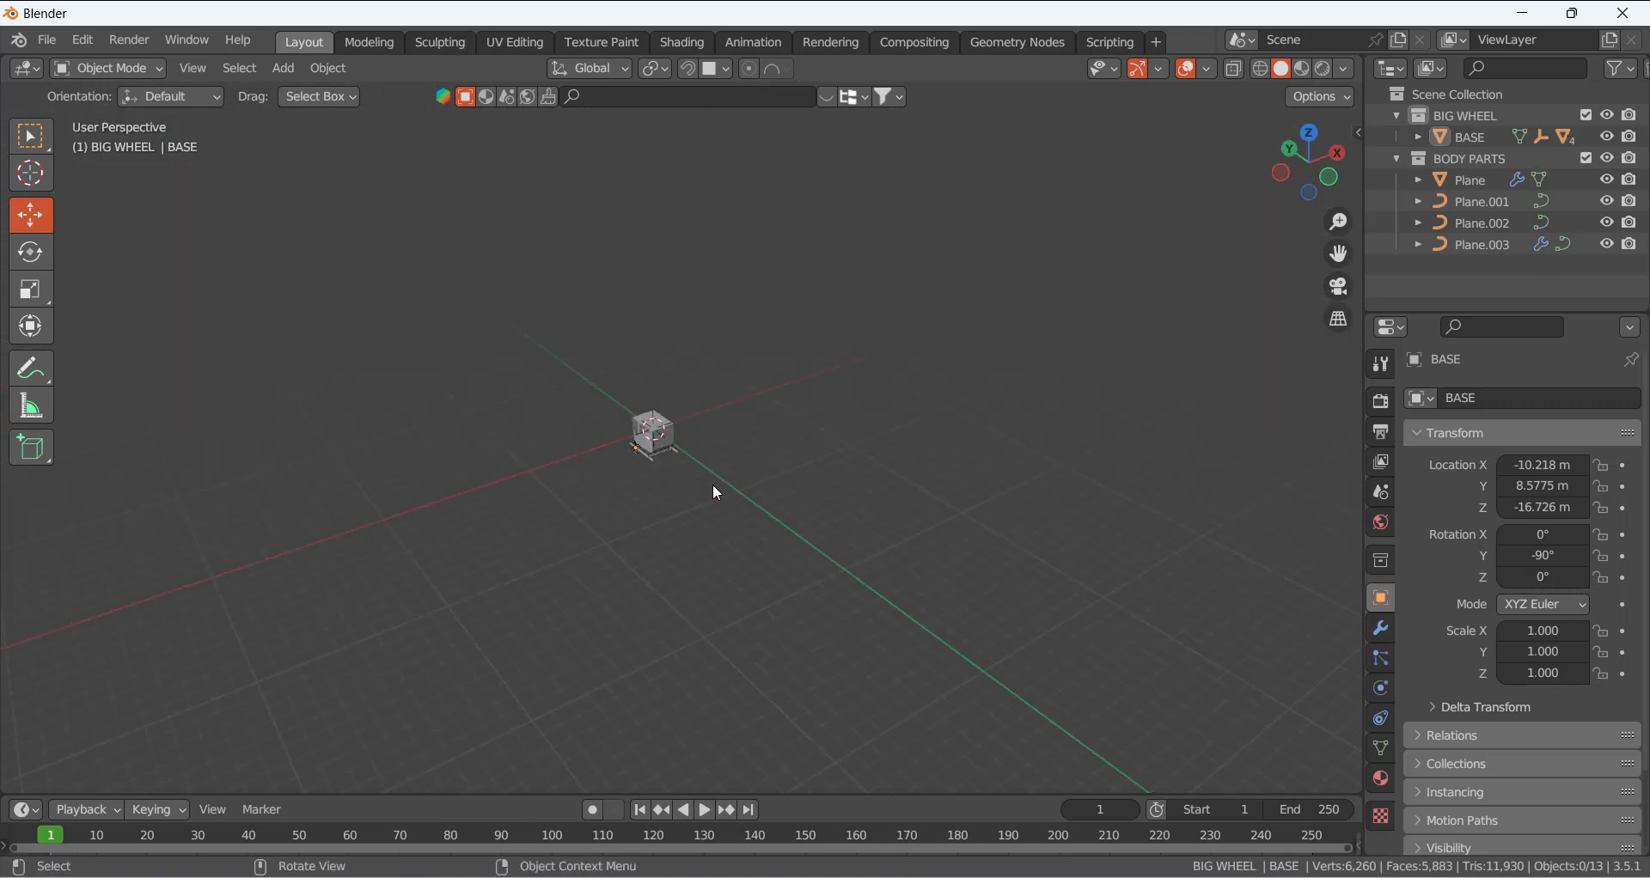
pyautogui.scroll(6, 714, 491)
pyautogui.moveTo(535, 511); pyautogui.dragTo(770, 427, button='middle')
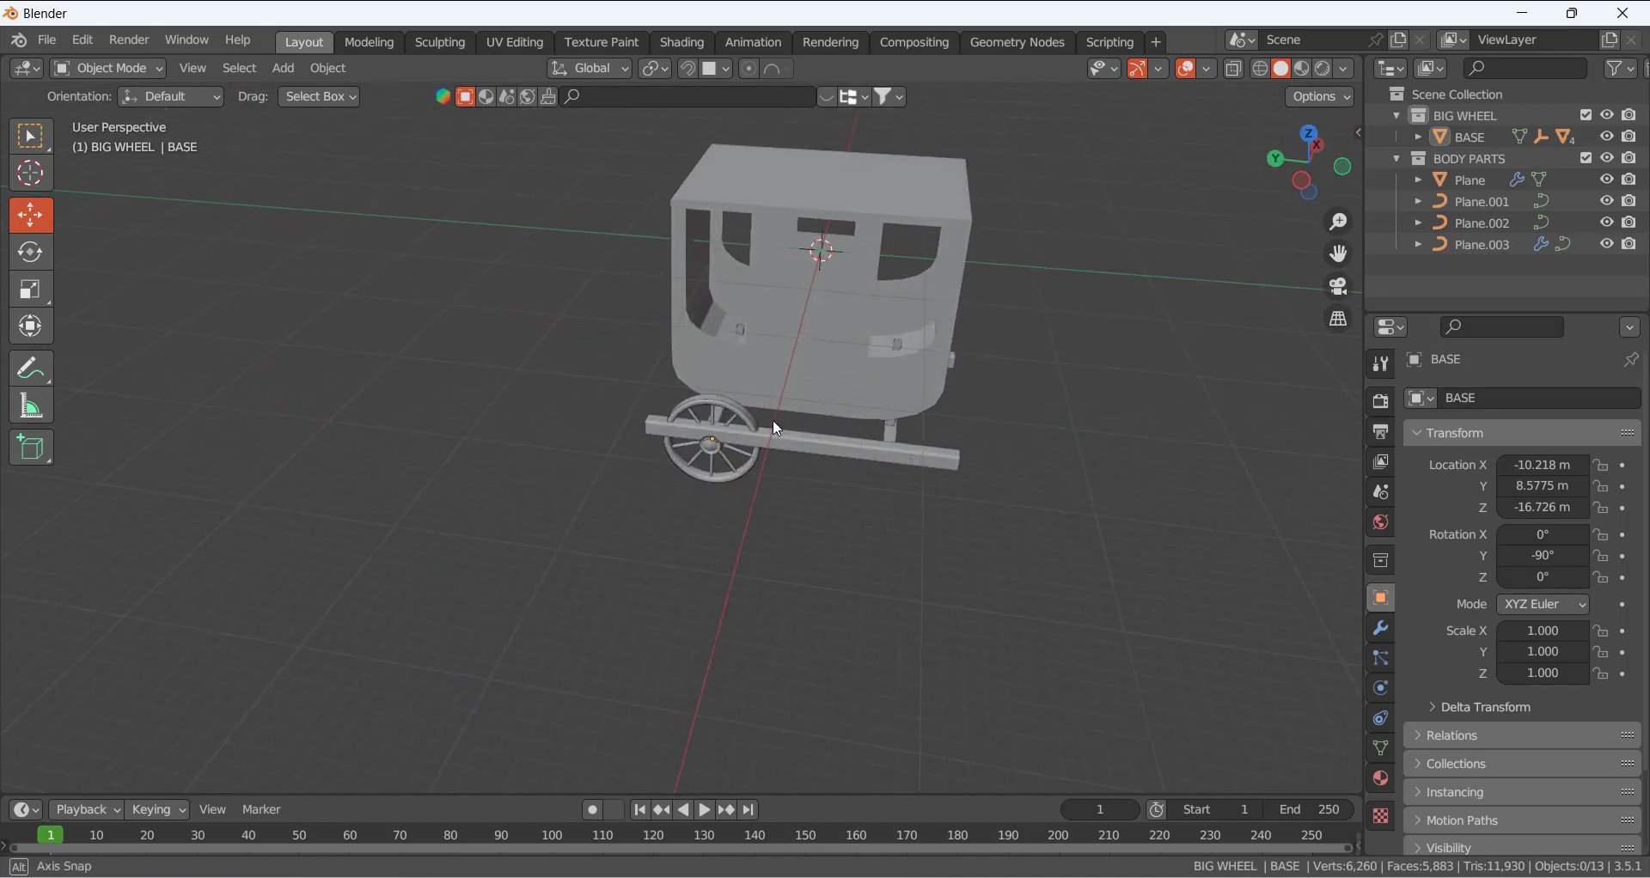
pyautogui.scroll(3, 672, 491)
pyautogui.click(739, 385)
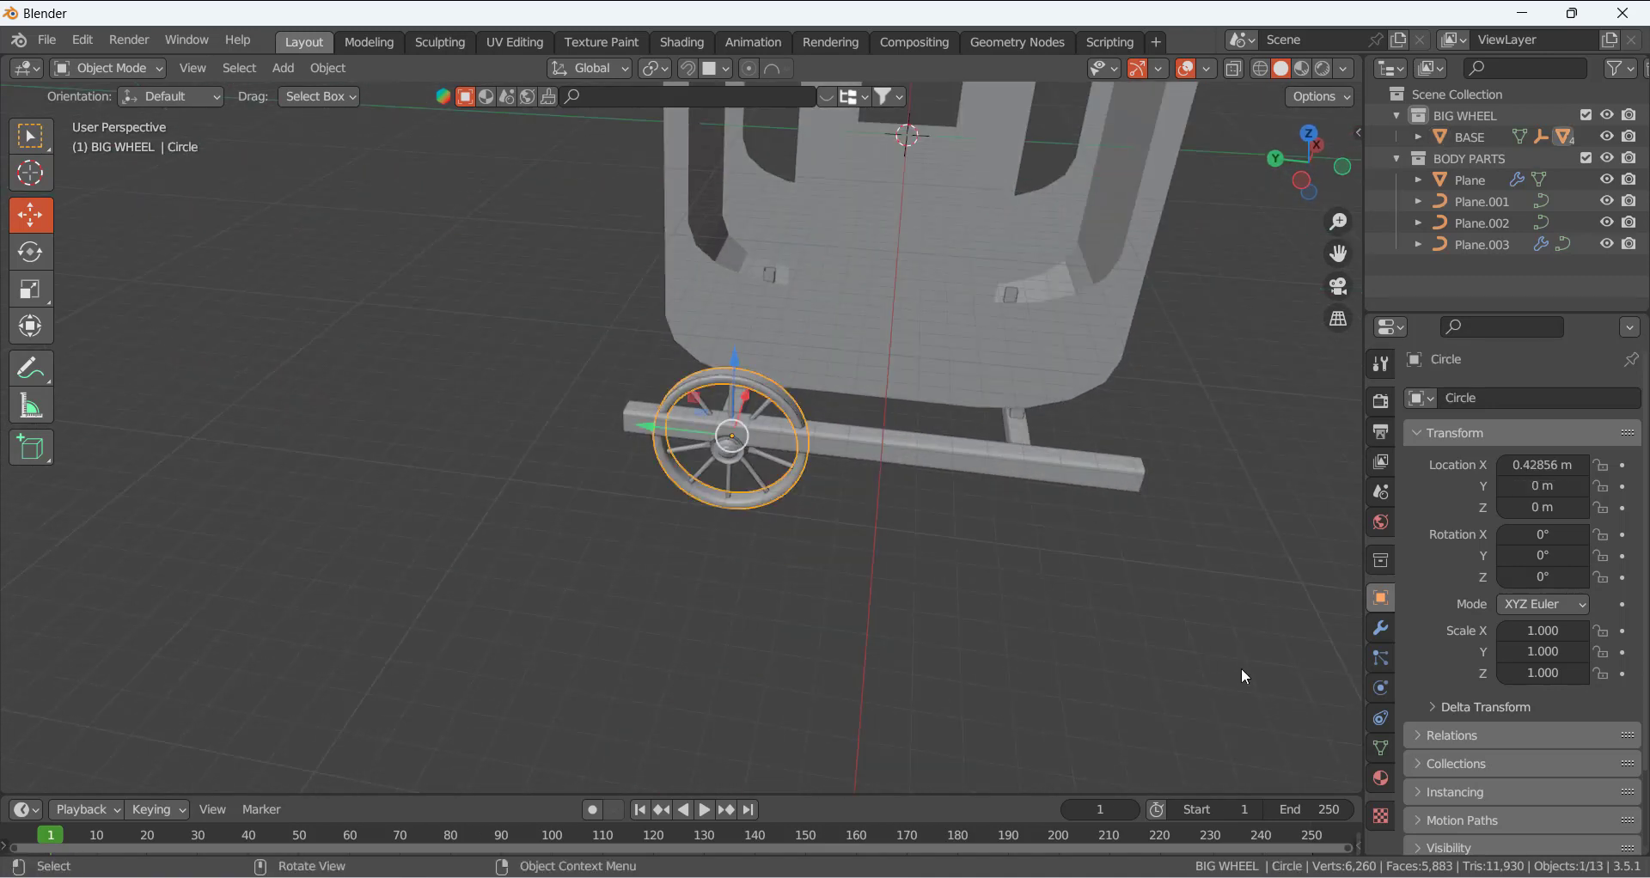
pyautogui.click(1241, 668)
# - Select all objects in the BIG WHEEL collection and adjust the wheel along X, finishing with about 0.159 m toward the rail
pyautogui.rightClick(1465, 115)
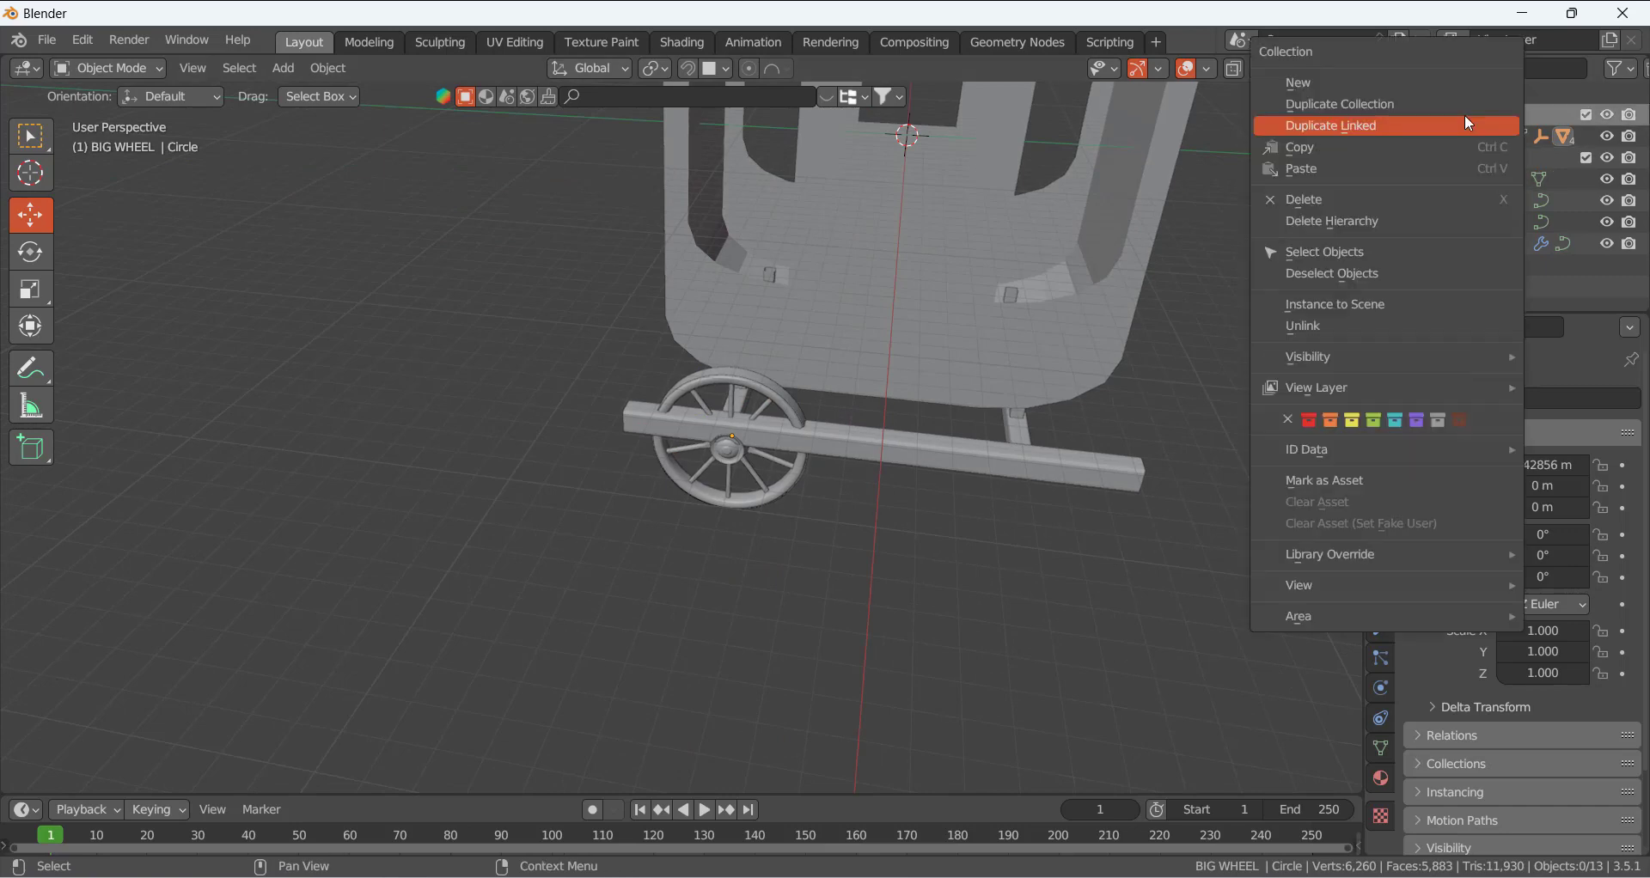
pyautogui.click(1372, 247)
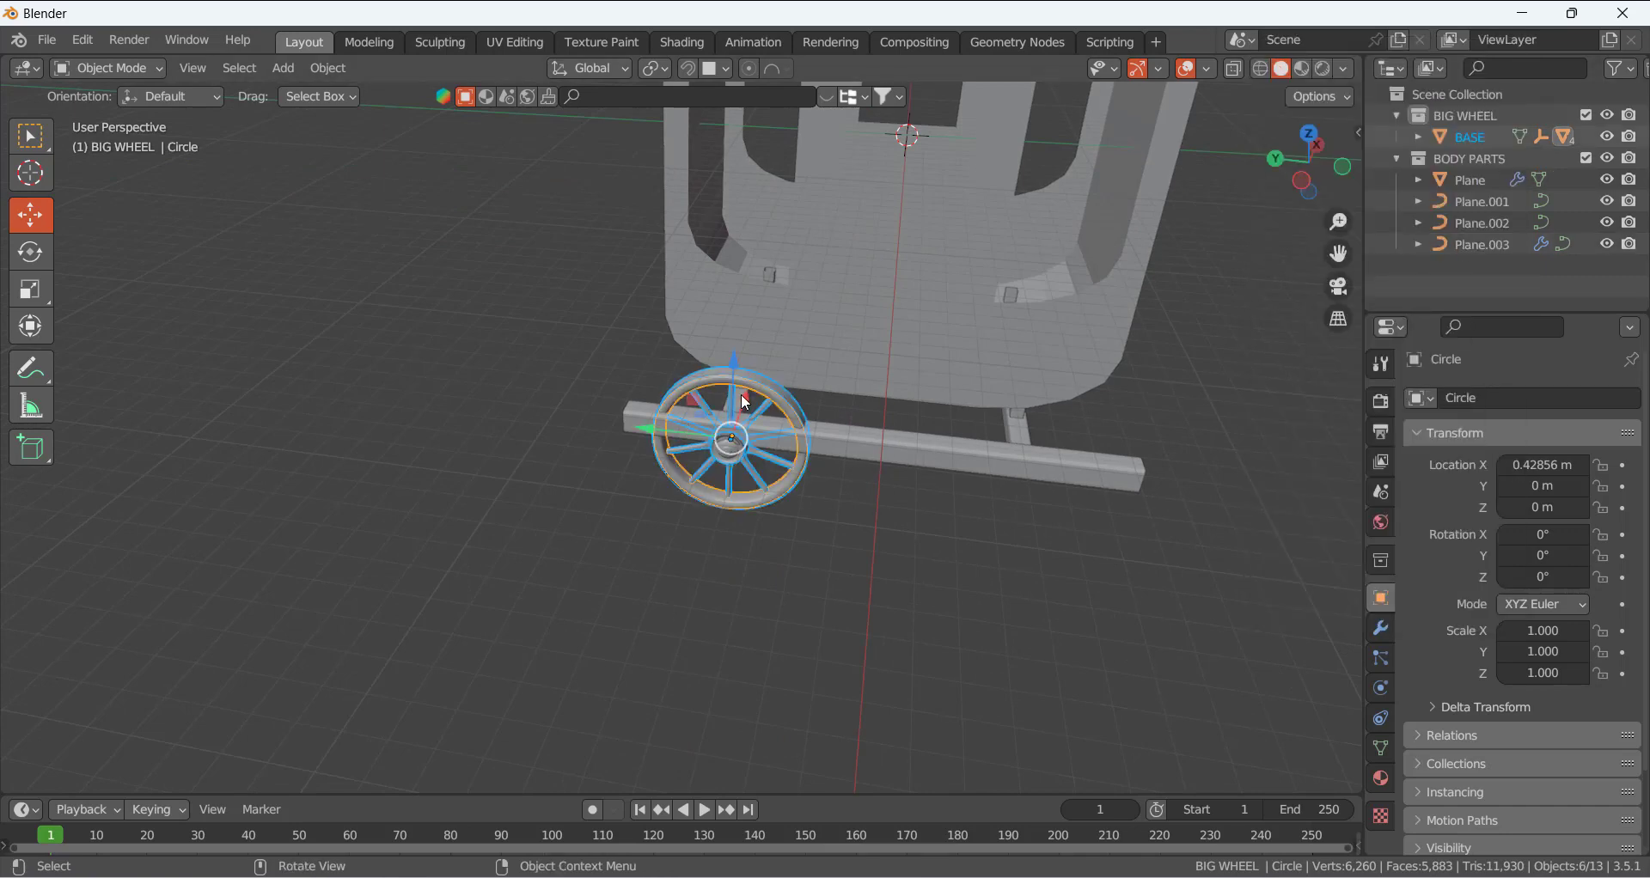
pyautogui.moveTo(745, 402); pyautogui.dragTo(741, 447)
pyautogui.moveTo(741, 447); pyautogui.dragTo(504, 459, button='middle')
pyautogui.scroll(-3, 504, 459)
pyautogui.moveTo(694, 349); pyautogui.dragTo(829, 282, button='middle')
pyautogui.scroll(4, 739, 451)
pyautogui.moveTo(581, 430); pyautogui.dragTo(838, 440, button='middle')
pyautogui.scroll(3, 838, 440)
pyautogui.moveTo(812, 506); pyautogui.dragTo(805, 539, button='middle')
pyautogui.moveTo(728, 506); pyautogui.dragTo(909, 519)
pyautogui.moveTo(909, 519); pyautogui.dragTo(919, 368, button='middle')
pyautogui.moveTo(796, 516); pyautogui.dragTo(763, 682, button='middle')
pyautogui.scroll(-4, 885, 529)
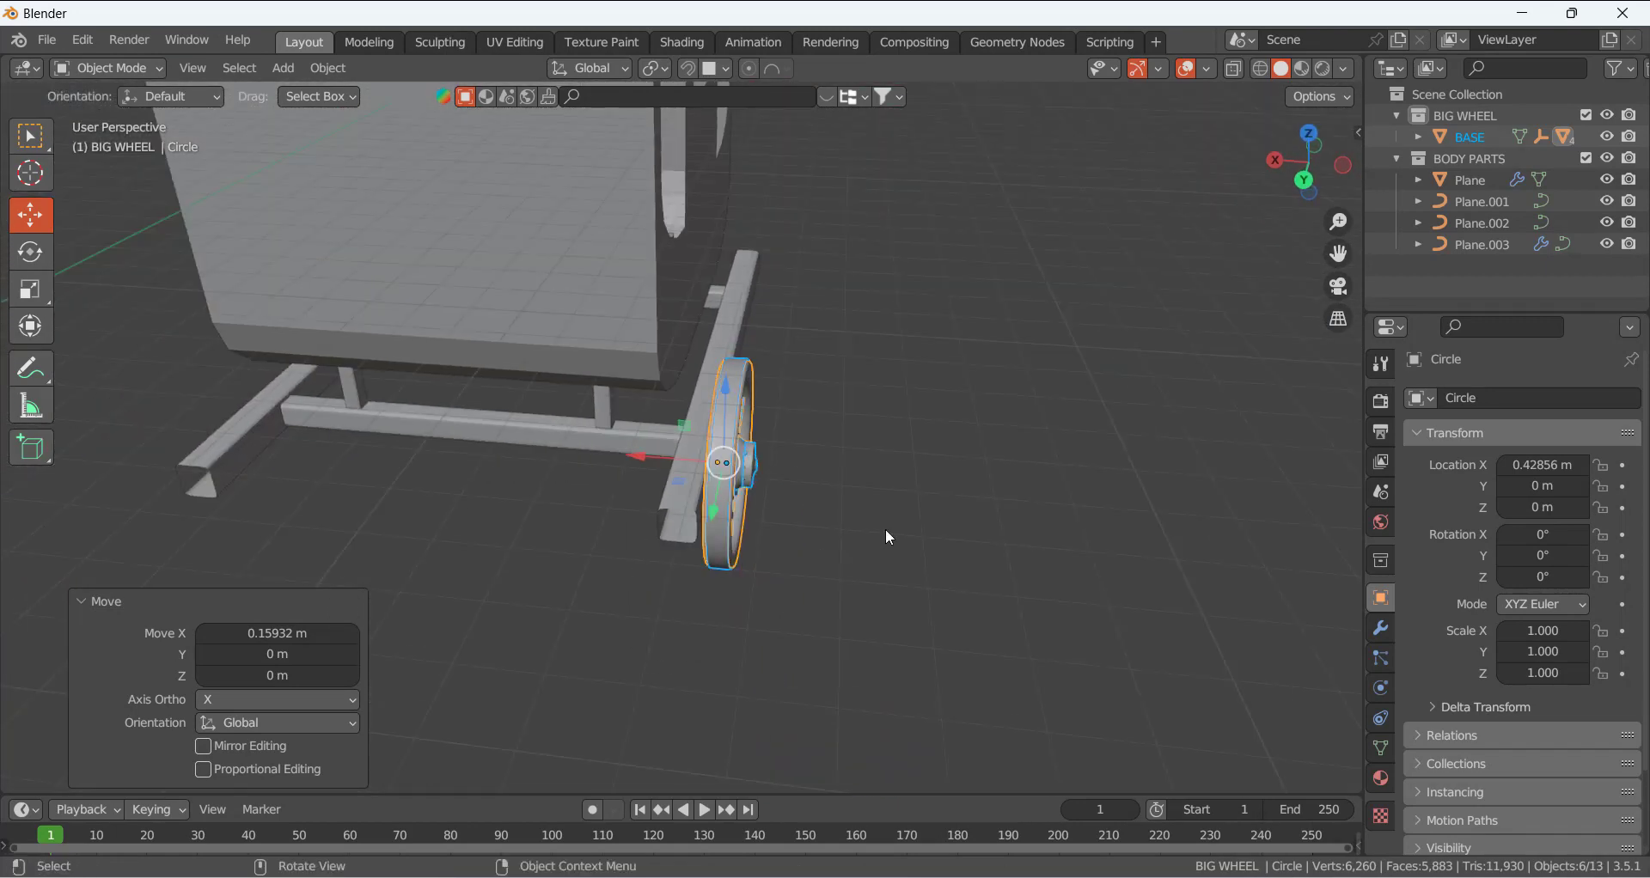
pyautogui.click(885, 528)
# - Select all BIG WHEEL objects again, raise the wheel slightly along Z, and deselect it
pyautogui.moveTo(885, 528); pyautogui.dragTo(839, 294, button='middle')
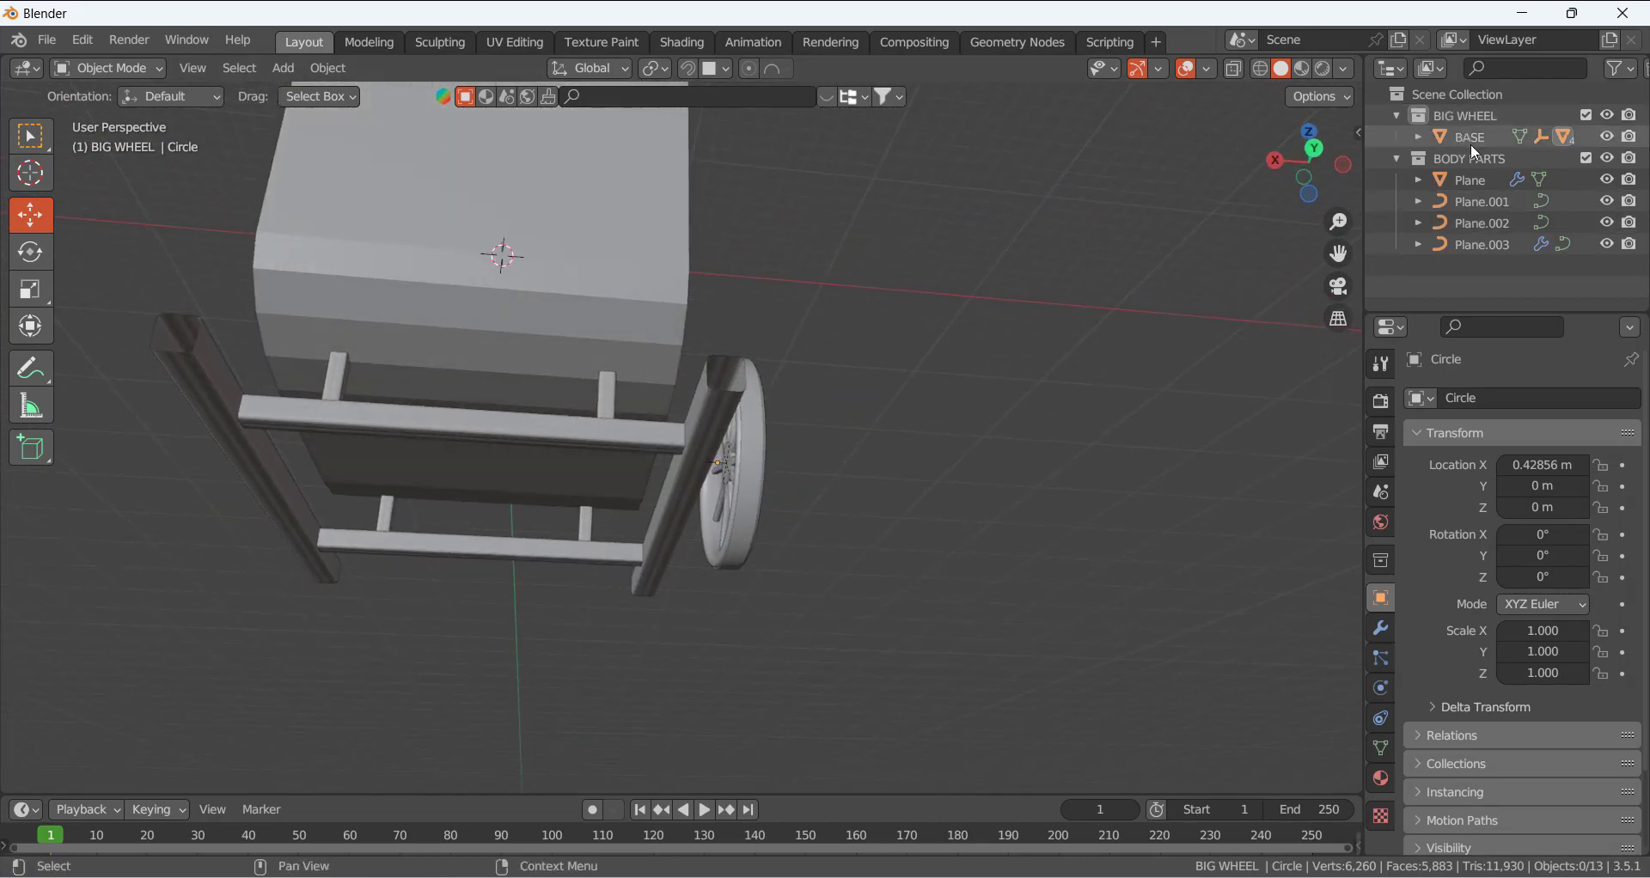
pyautogui.rightClick(1458, 110)
pyautogui.click(1332, 251)
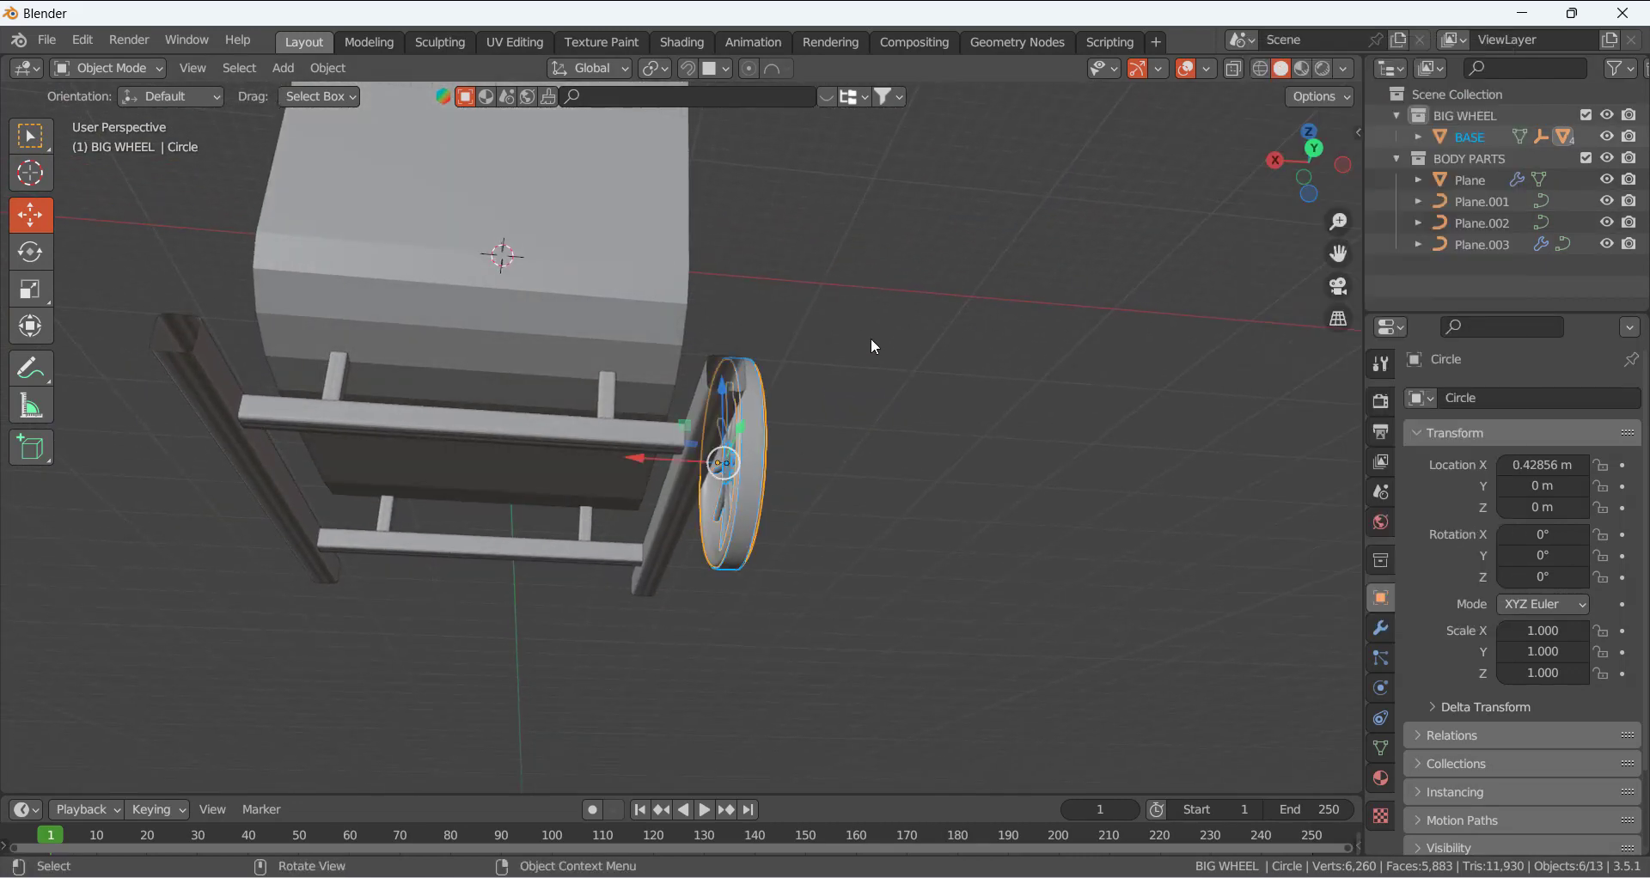
pyautogui.moveTo(726, 392); pyautogui.dragTo(723, 366)
pyautogui.moveTo(716, 357); pyautogui.dragTo(718, 632, button='middle')
pyautogui.click(910, 543)
pyautogui.scroll(5, 746, 440)
pyautogui.moveTo(746, 442); pyautogui.dragTo(739, 349, button='middle')
# - Select all BIG WHEEL objects and lower the wheel along Z to about -15.41 m, and deselect it
pyautogui.rightClick(1463, 114)
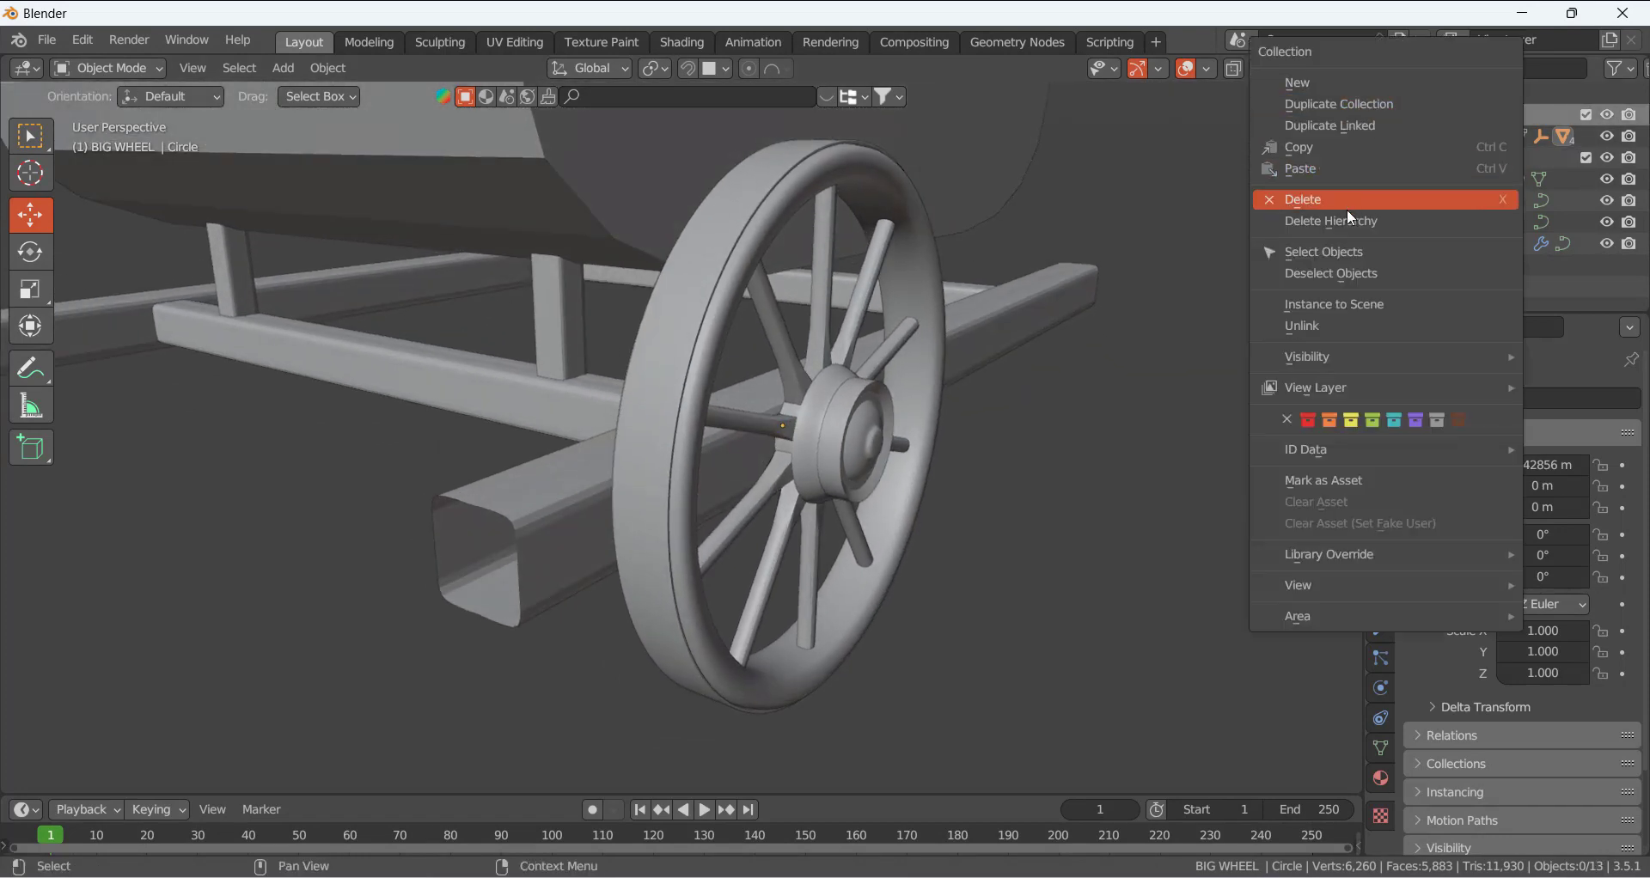
pyautogui.click(1347, 251)
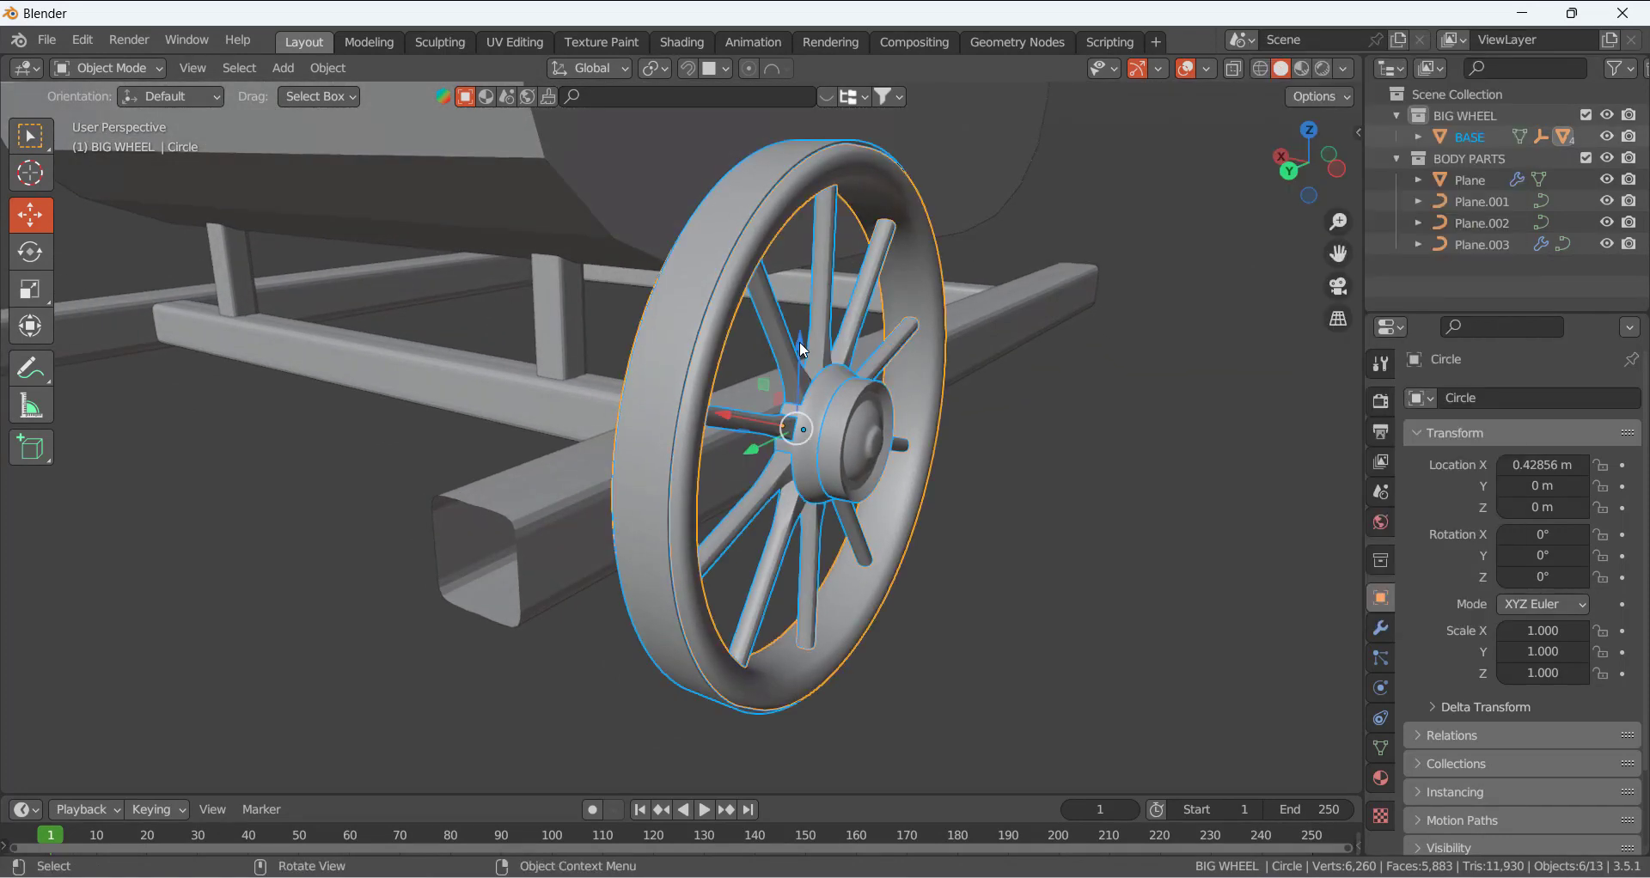
pyautogui.moveTo(797, 339); pyautogui.dragTo(798, 397)
pyautogui.moveTo(798, 397); pyautogui.dragTo(1152, 481, button='middle')
pyautogui.scroll(3, 1164, 481)
pyautogui.click(1164, 481)
pyautogui.moveTo(961, 466)
pyautogui.mouseDown(button='middle')
pyautogui.moveTo(1035, 471)
pyautogui.moveTo(975, 446)
pyautogui.moveTo(945, 468)
pyautogui.moveTo(968, 469)
pyautogui.mouseUp(button='middle')
pyautogui.scroll(-5, 963, 461)
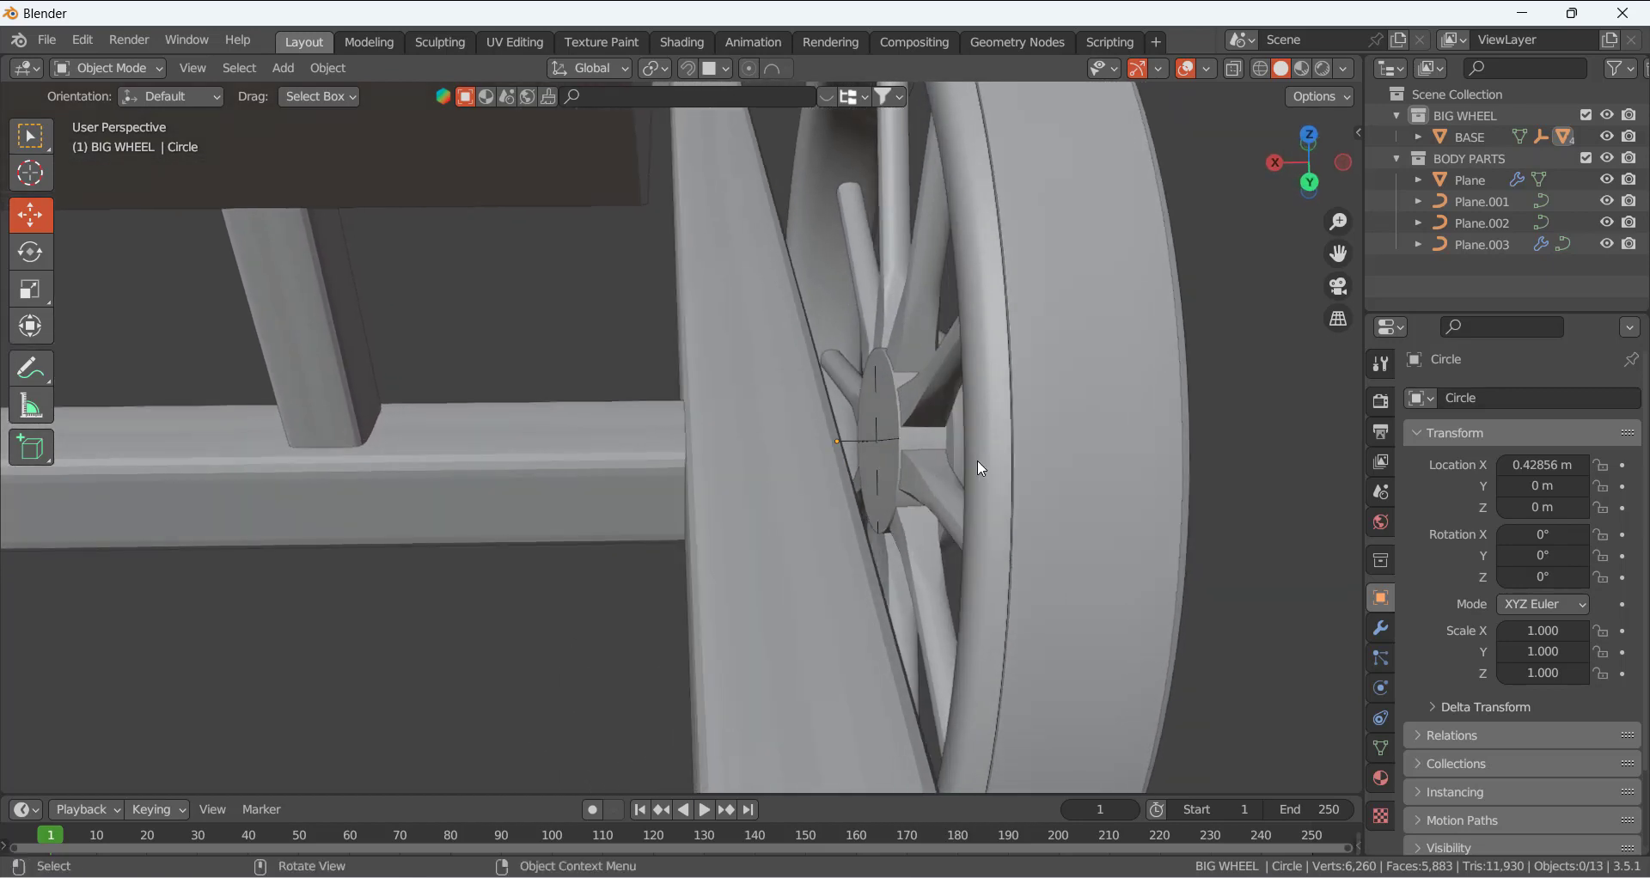
# - Select the wheel ring together with the circular rim and shift both slightly outward along X, away from the rail
pyautogui.scroll(2, 941, 440)
pyautogui.click(826, 357)
pyautogui.moveTo(826, 358); pyautogui.dragTo(894, 387, button='middle')
pyautogui.click(892, 385)
pyautogui.scroll(-4, 894, 394)
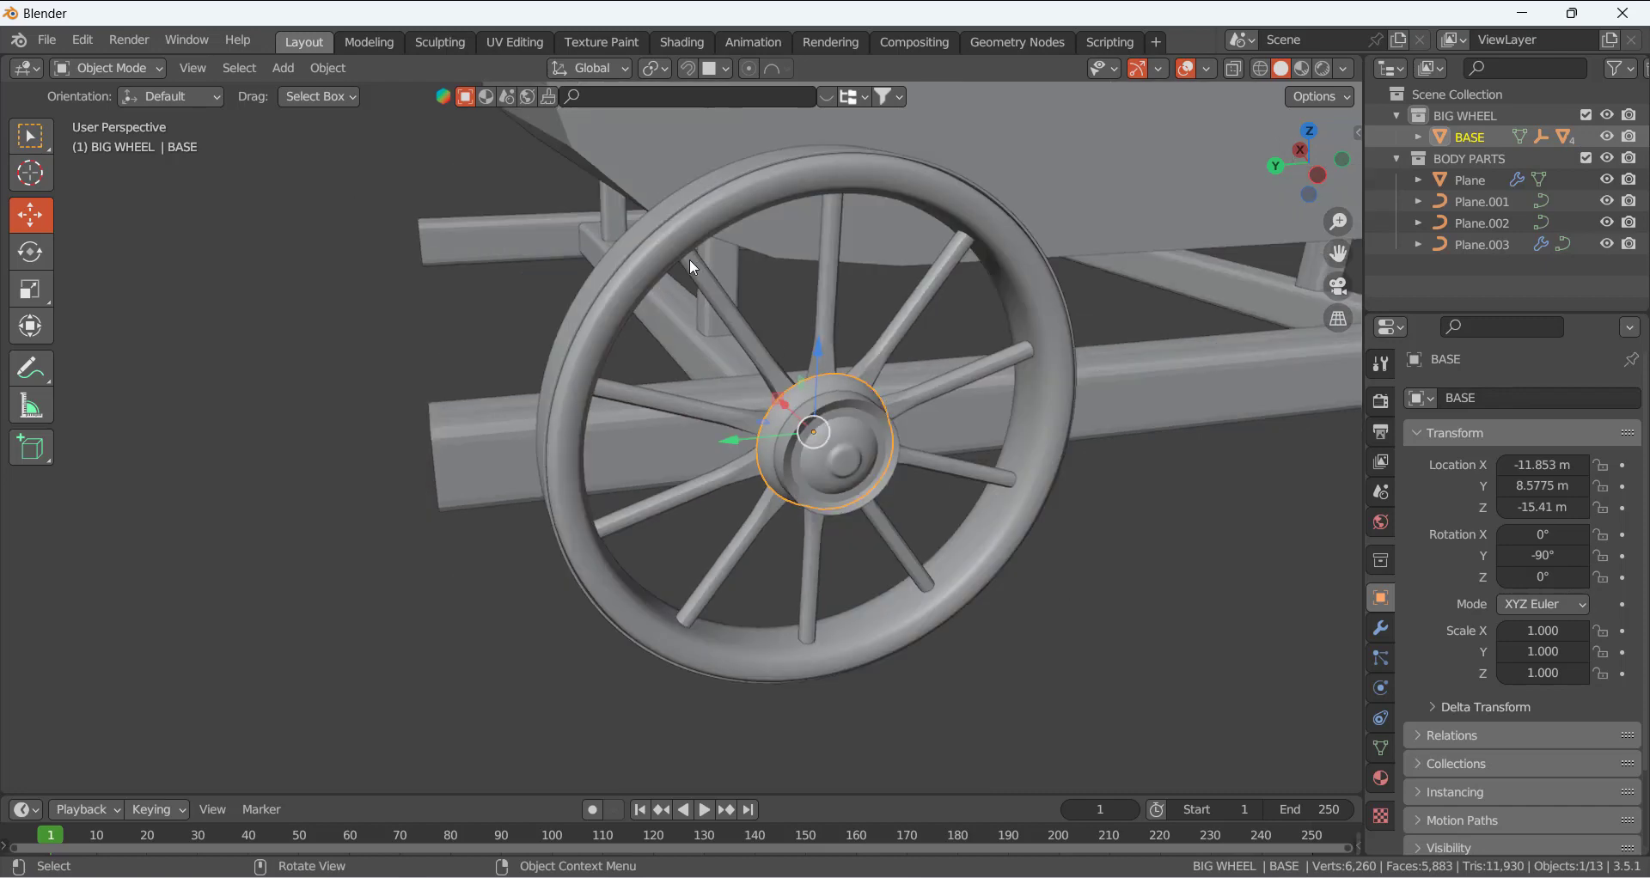
pyautogui.scroll(1, 679, 254)
pyautogui.click(672, 251)
pyautogui.keyDown('shift'); pyautogui.click(647, 230); pyautogui.keyUp('shift')
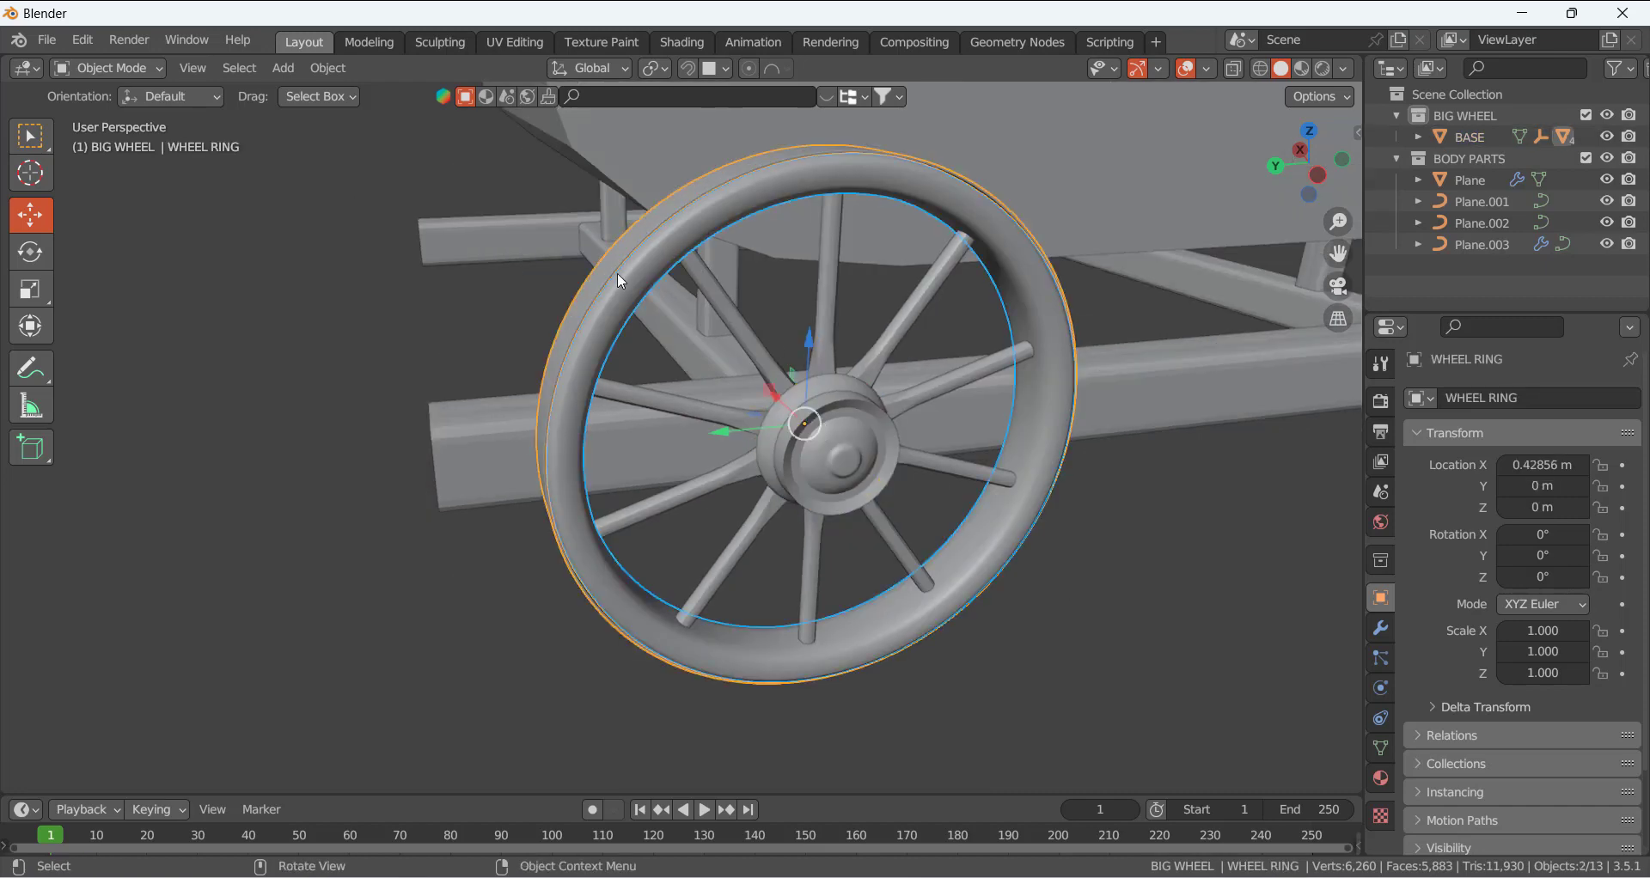
pyautogui.moveTo(617, 271); pyautogui.dragTo(808, 318, button='middle')
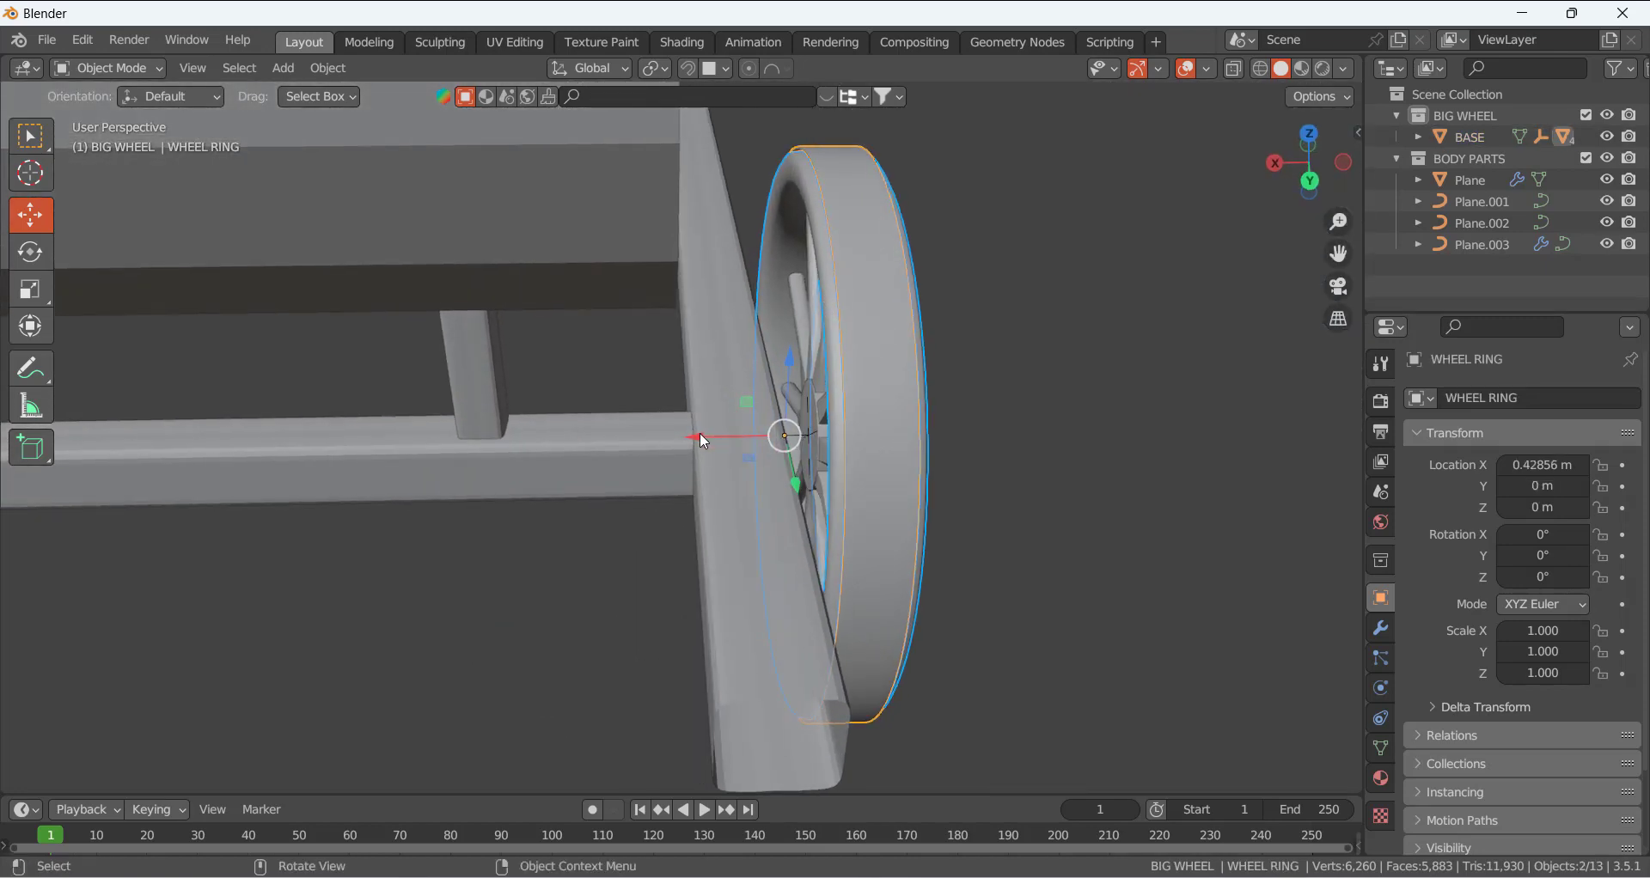
pyautogui.moveTo(700, 433); pyautogui.dragTo(727, 434)
pyautogui.click(1015, 429)
# - Extend the wheel hub's inner face along X toward the rail by about 0.33 m plus a slight further move, and finish editing
pyautogui.moveTo(1013, 424)
pyautogui.mouseDown(button='middle')
pyautogui.moveTo(1012, 391)
pyautogui.moveTo(1027, 417)
pyautogui.mouseUp(button='middle')
pyautogui.scroll(3, 930, 420)
pyautogui.click(913, 406)
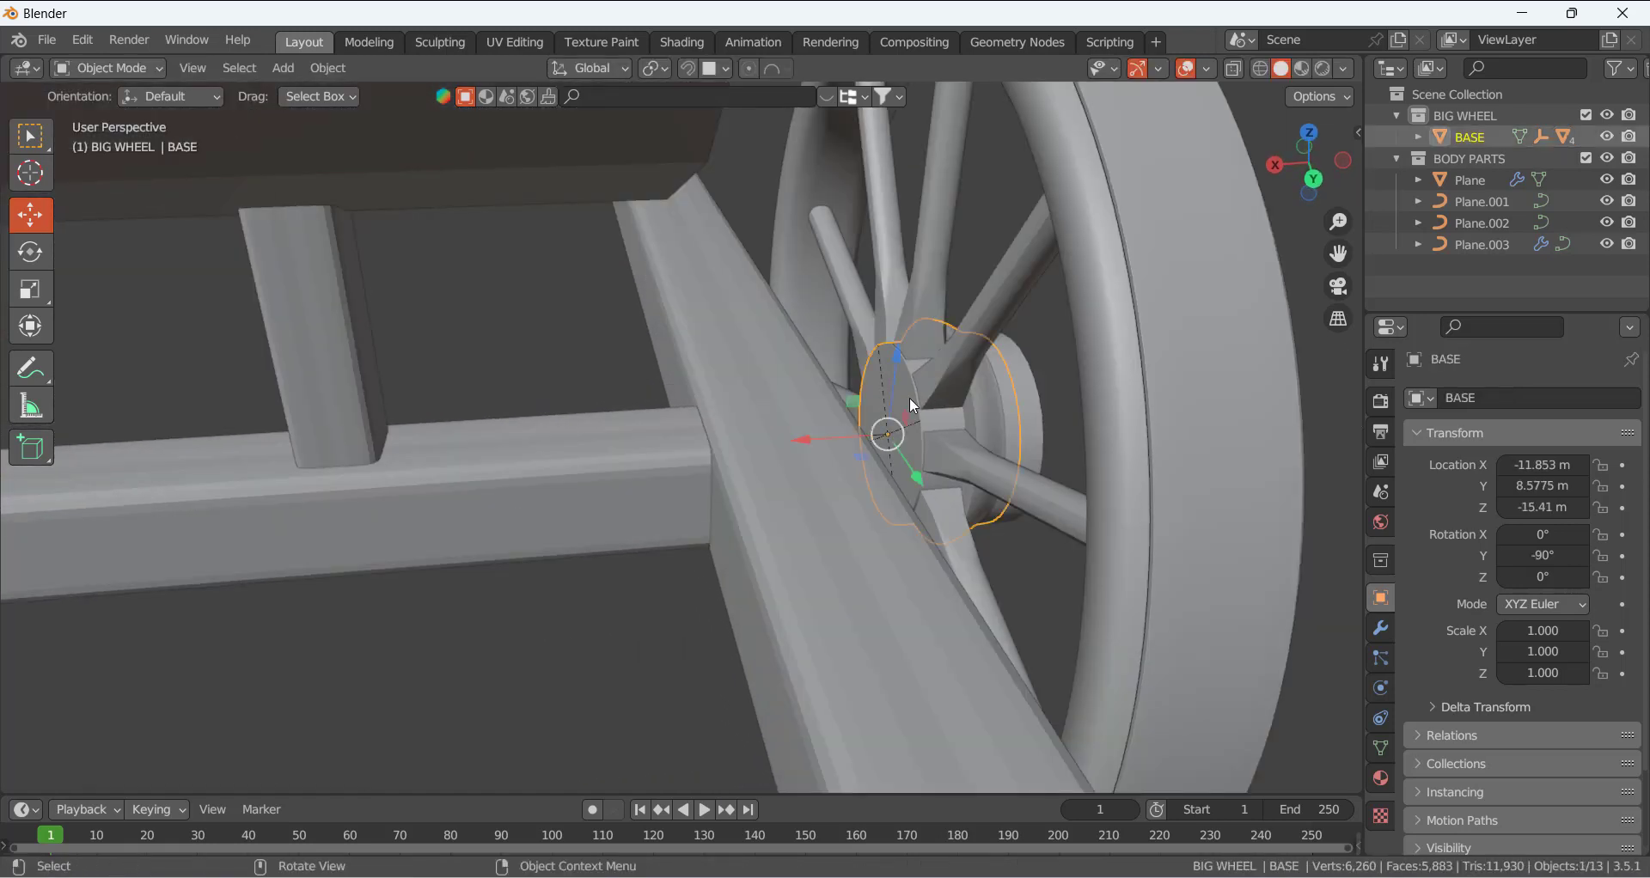
pyautogui.press('Tab')
pyautogui.click(893, 404)
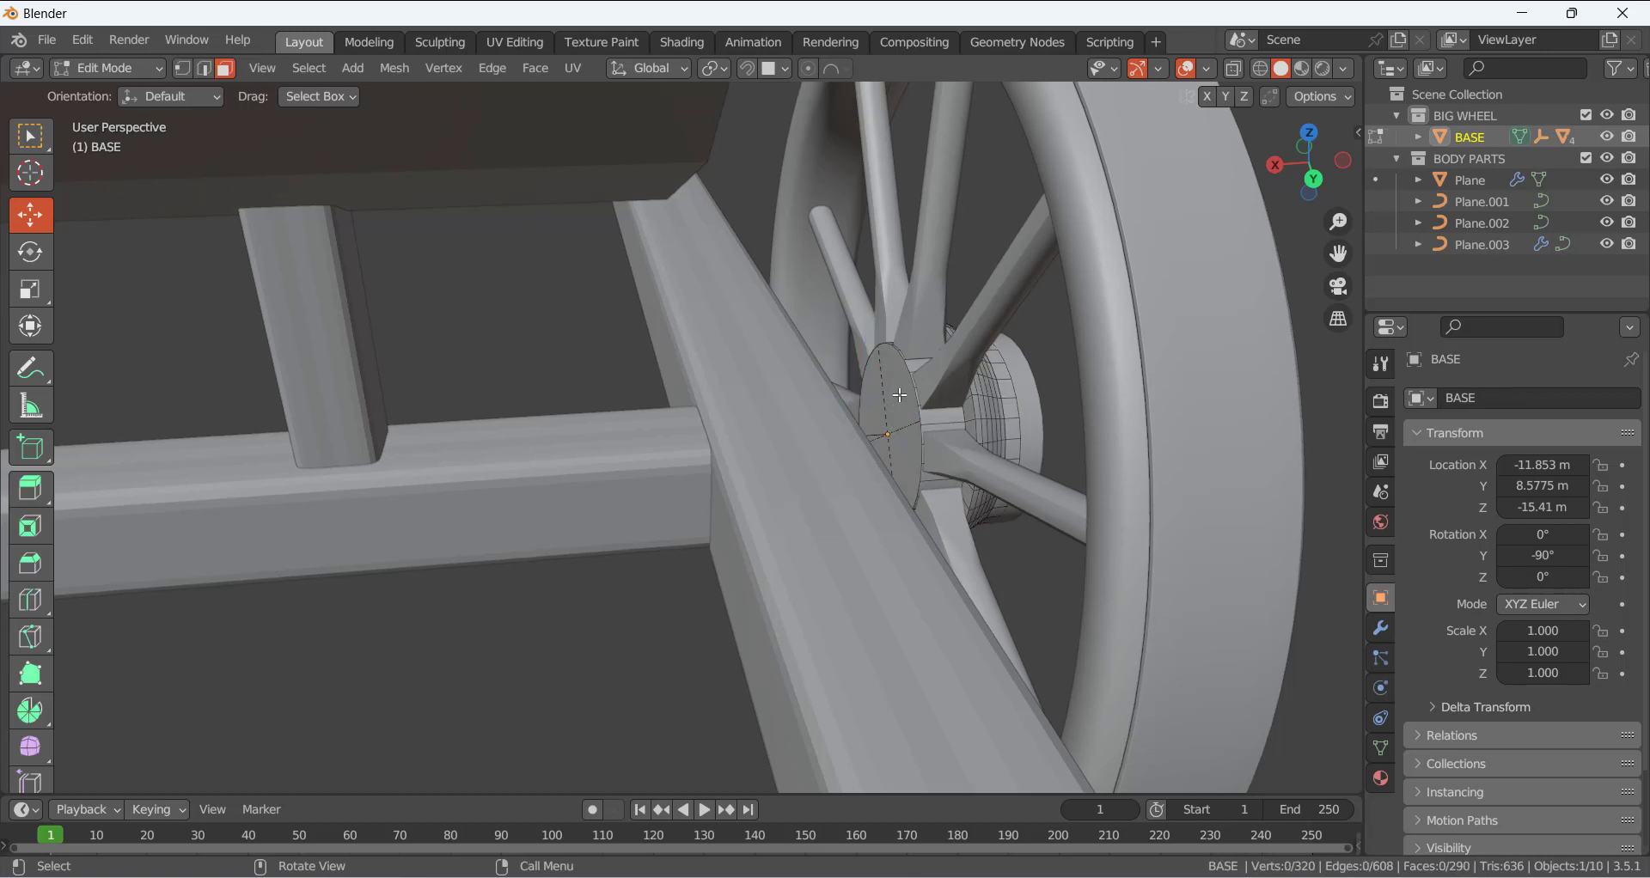
pyautogui.click(900, 394)
pyautogui.moveTo(899, 395); pyautogui.dragTo(887, 432, button='middle')
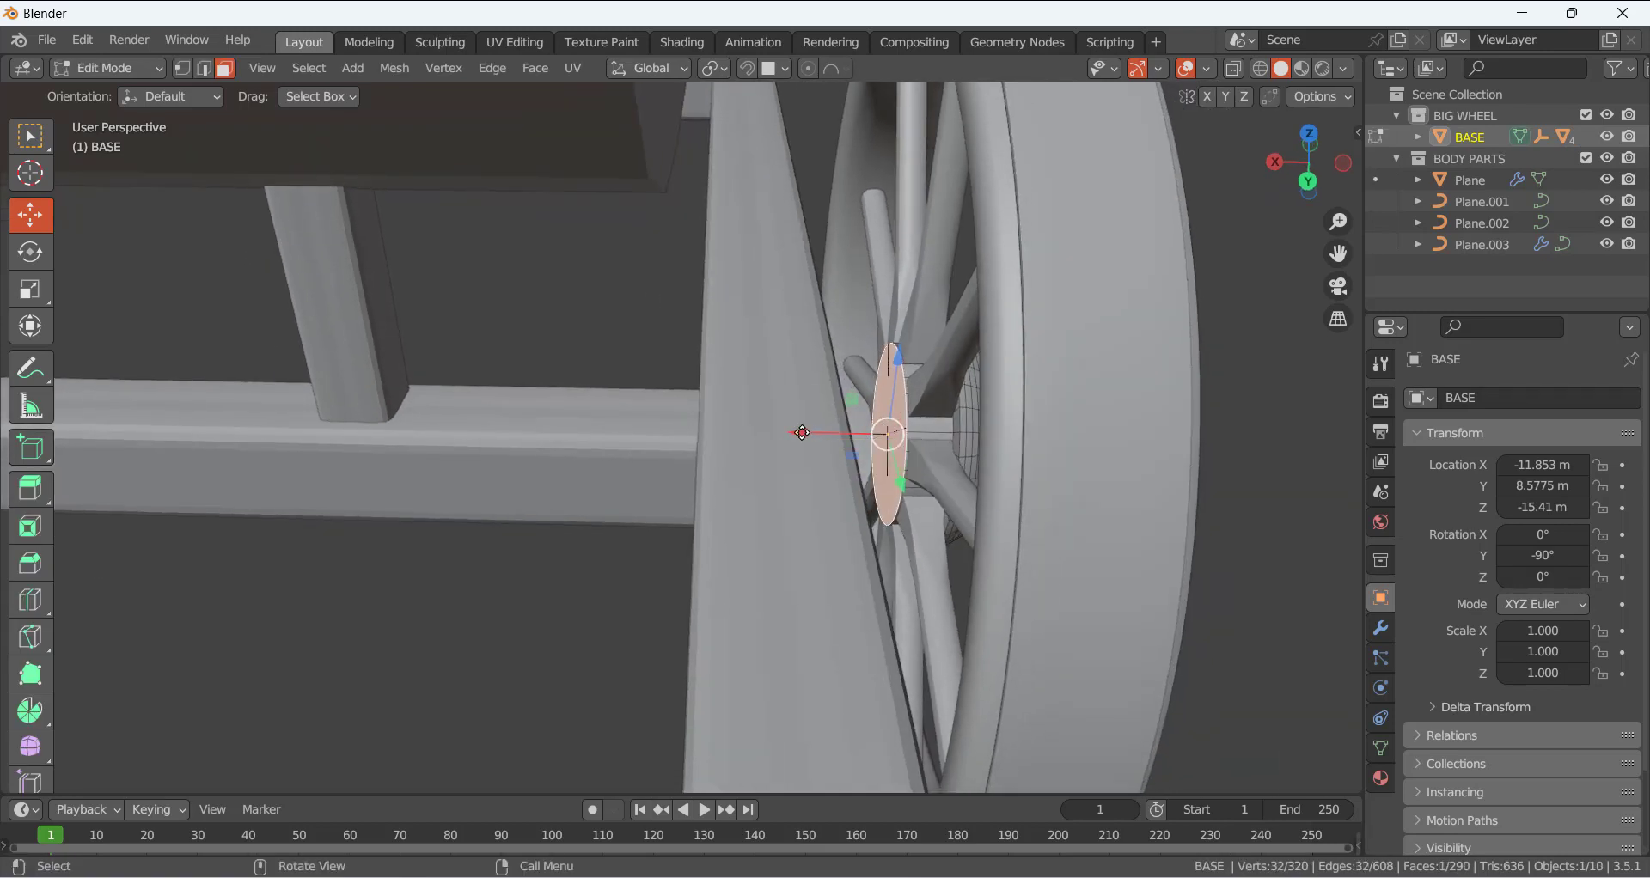
pyautogui.moveTo(799, 434); pyautogui.dragTo(777, 434)
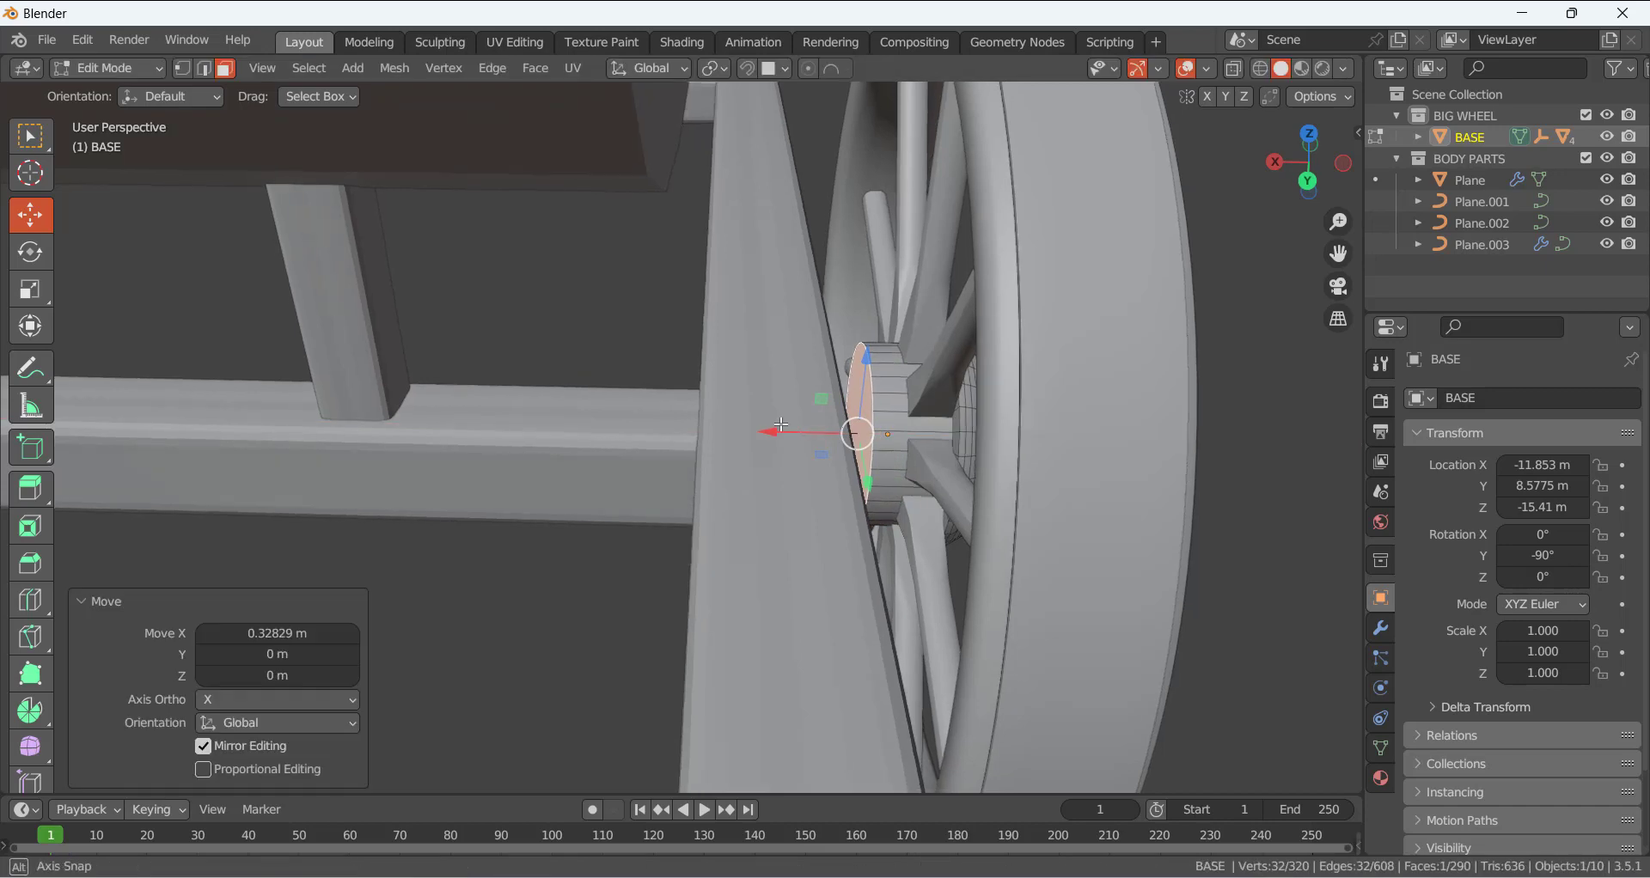
pyautogui.moveTo(776, 433); pyautogui.dragTo(782, 392, button='middle')
pyautogui.moveTo(778, 430); pyautogui.dragTo(768, 430)
pyautogui.moveTo(770, 426); pyautogui.dragTo(1048, 476, button='middle')
pyautogui.press('Tab')
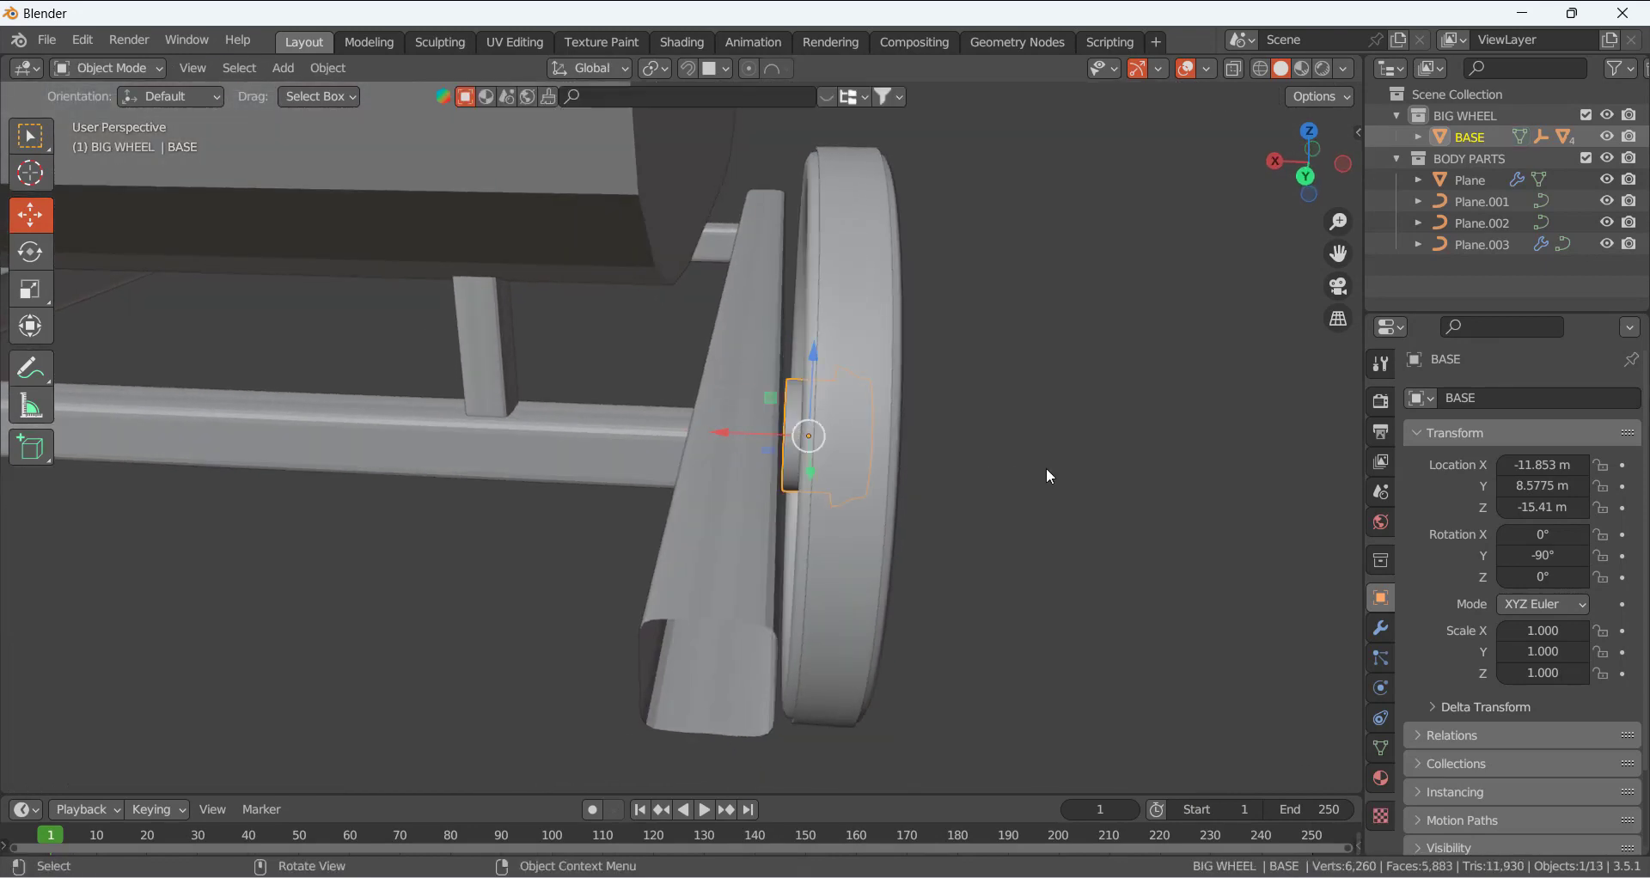
pyautogui.scroll(-3, 1045, 473)
pyautogui.moveTo(813, 444); pyautogui.dragTo(593, 445, button='middle')
pyautogui.scroll(10, 774, 447)
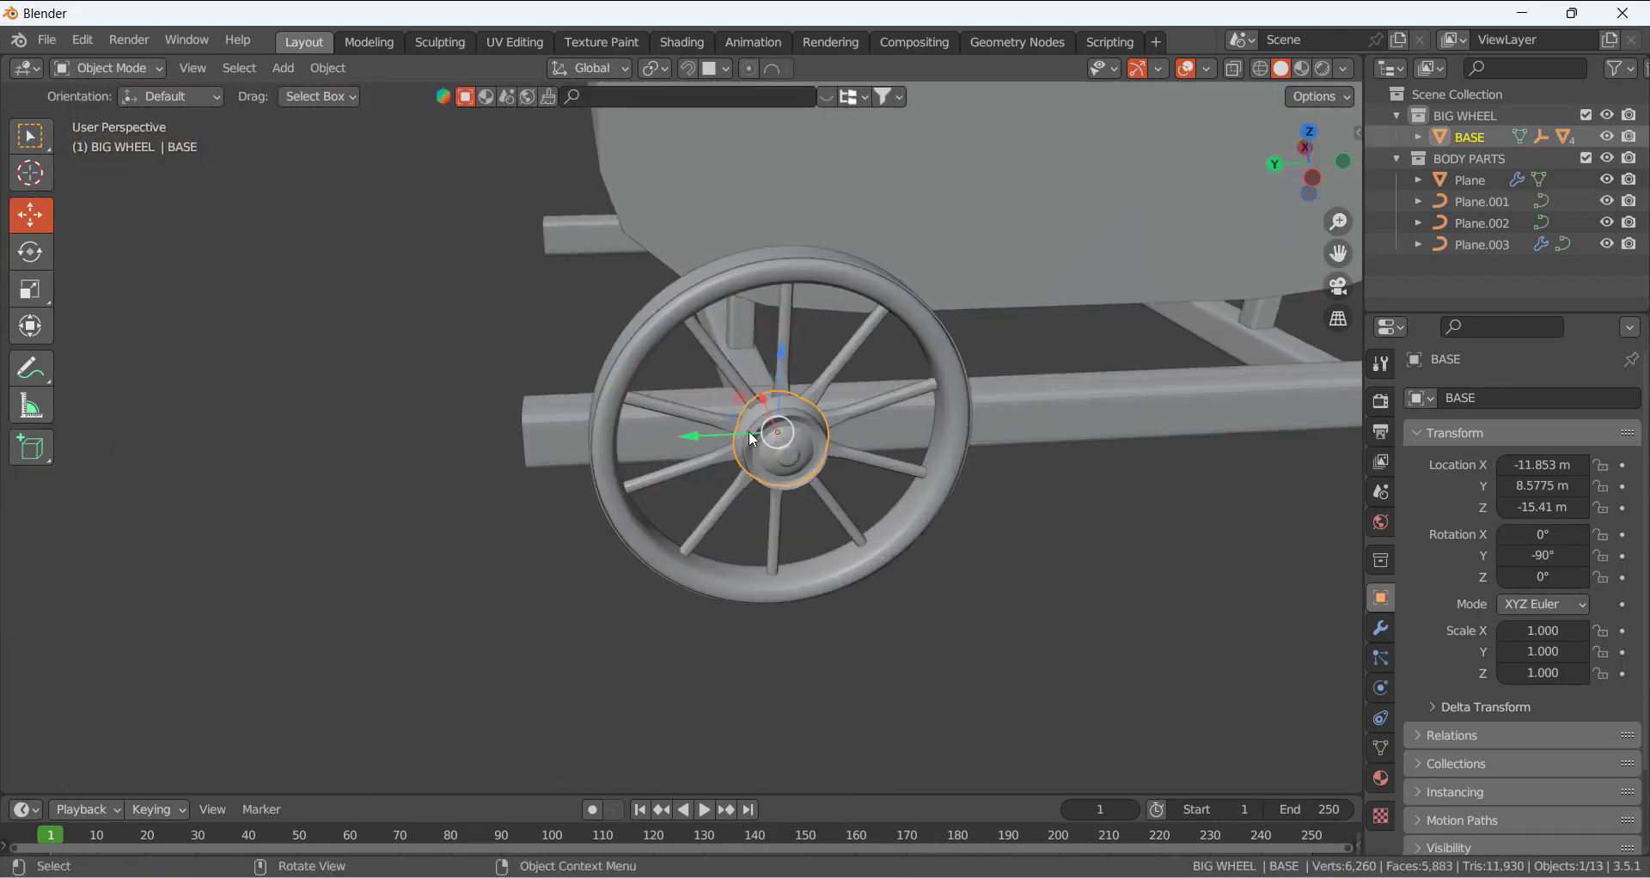
pyautogui.scroll(-8, 847, 477)
pyautogui.click(1121, 599)
pyautogui.click(1017, 416)
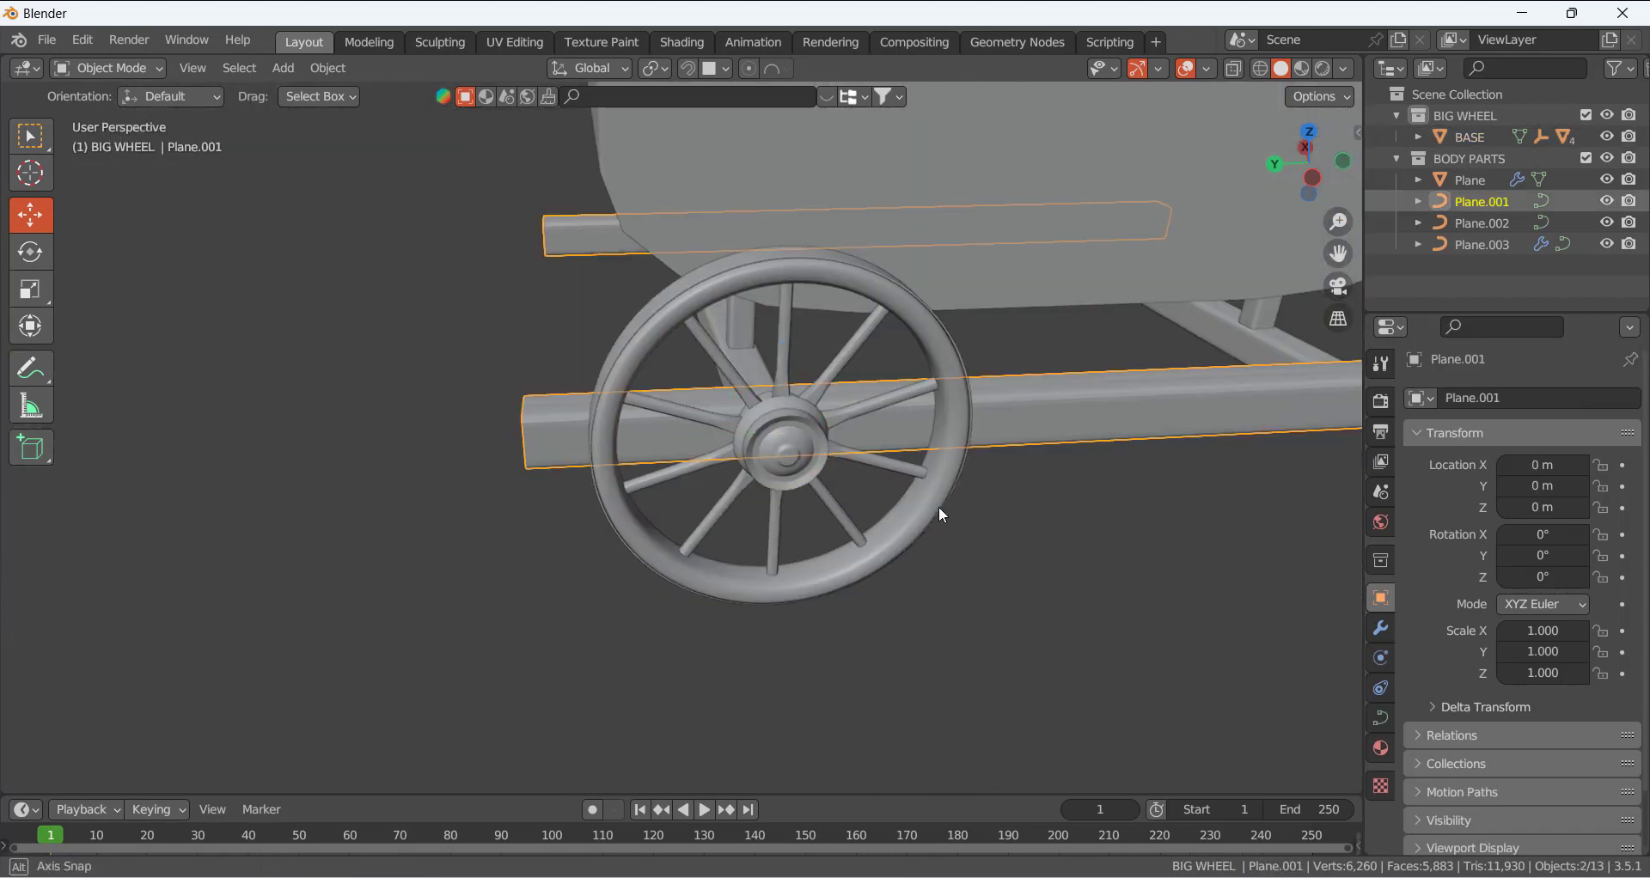
pyautogui.moveTo(939, 508); pyautogui.dragTo(1032, 525, button='middle')
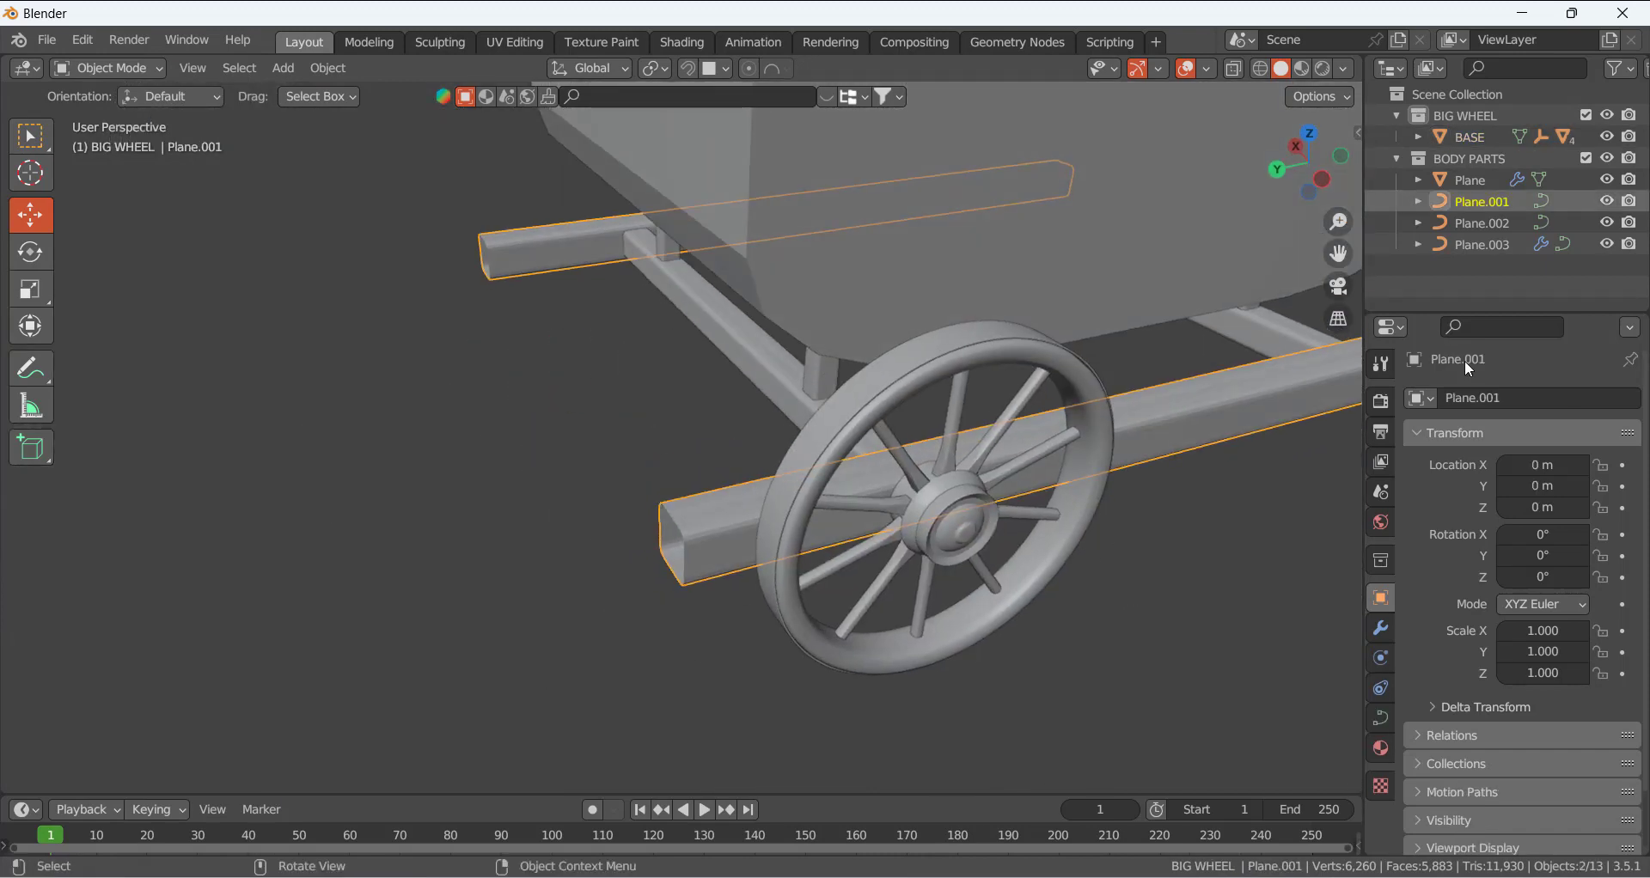
# - Add a collection instance of BIG WHEEL, aligned to World, at location 0 m with no rotation
pyautogui.click(1452, 119)
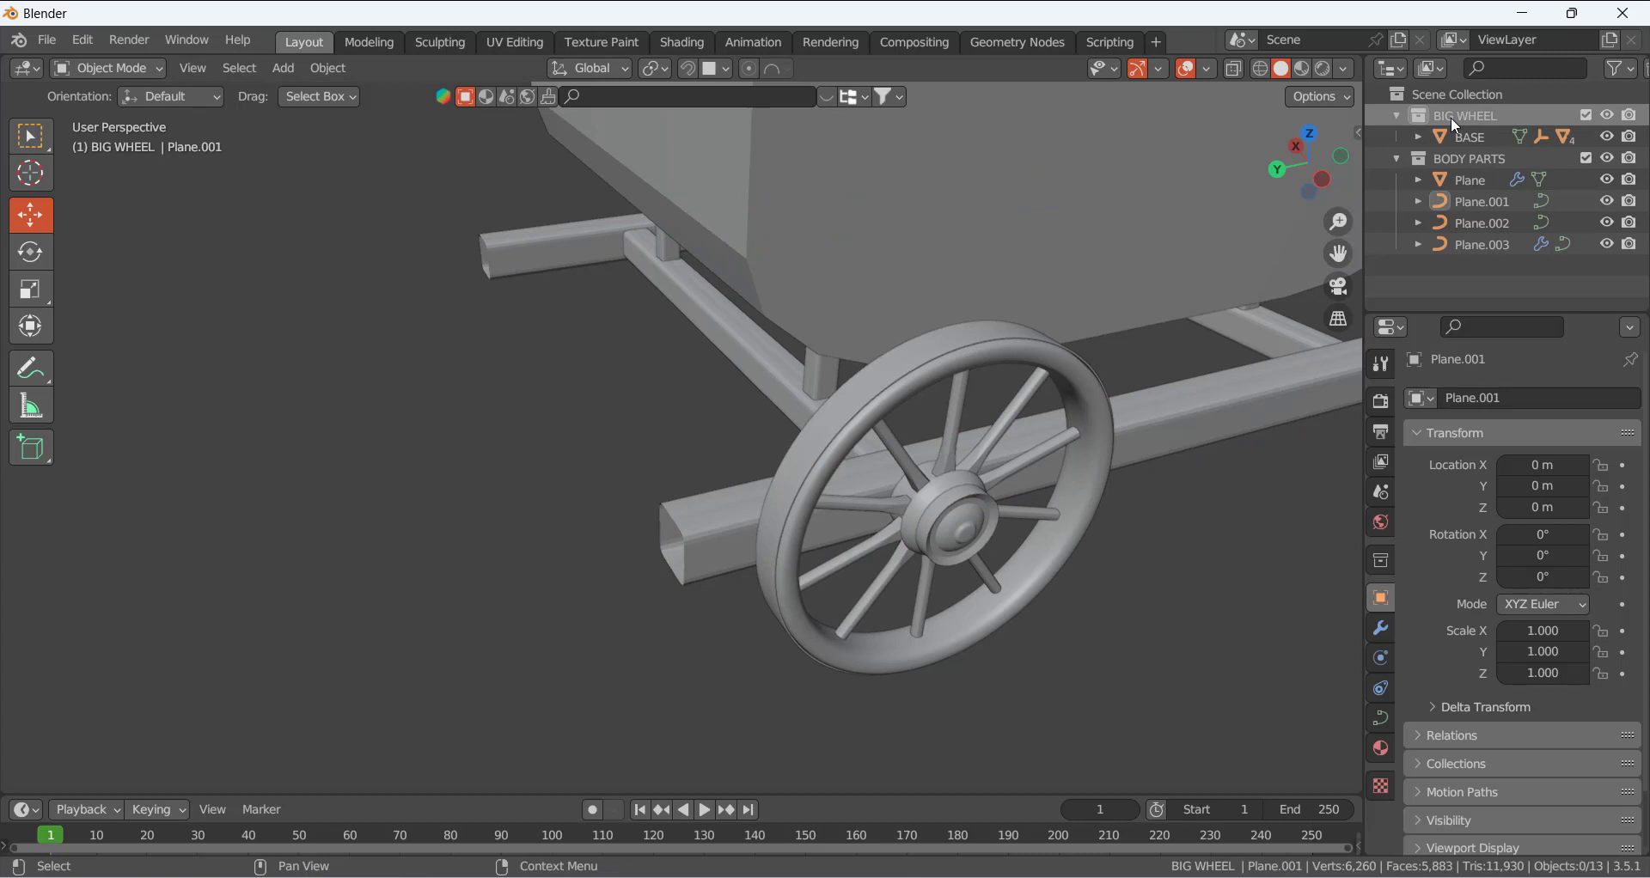
pyautogui.scroll(-8, 710, 388)
pyautogui.scroll(-4, 667, 380)
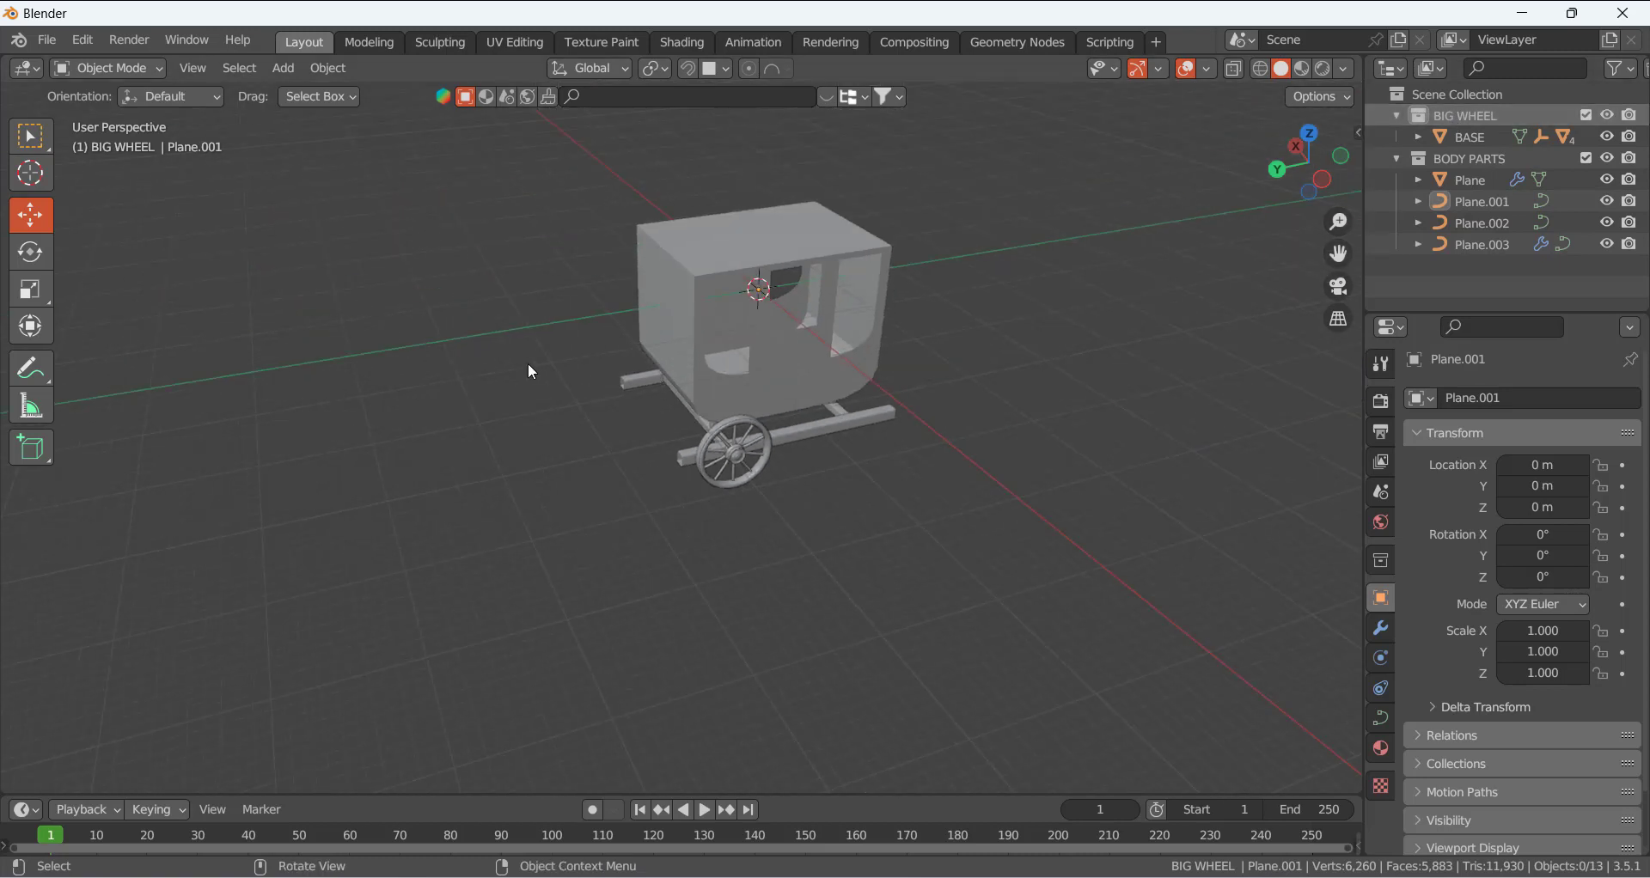
pyautogui.moveTo(527, 365); pyautogui.dragTo(683, 364, button='middle')
pyautogui.moveTo(878, 488); pyautogui.dragTo(960, 464, button='middle')
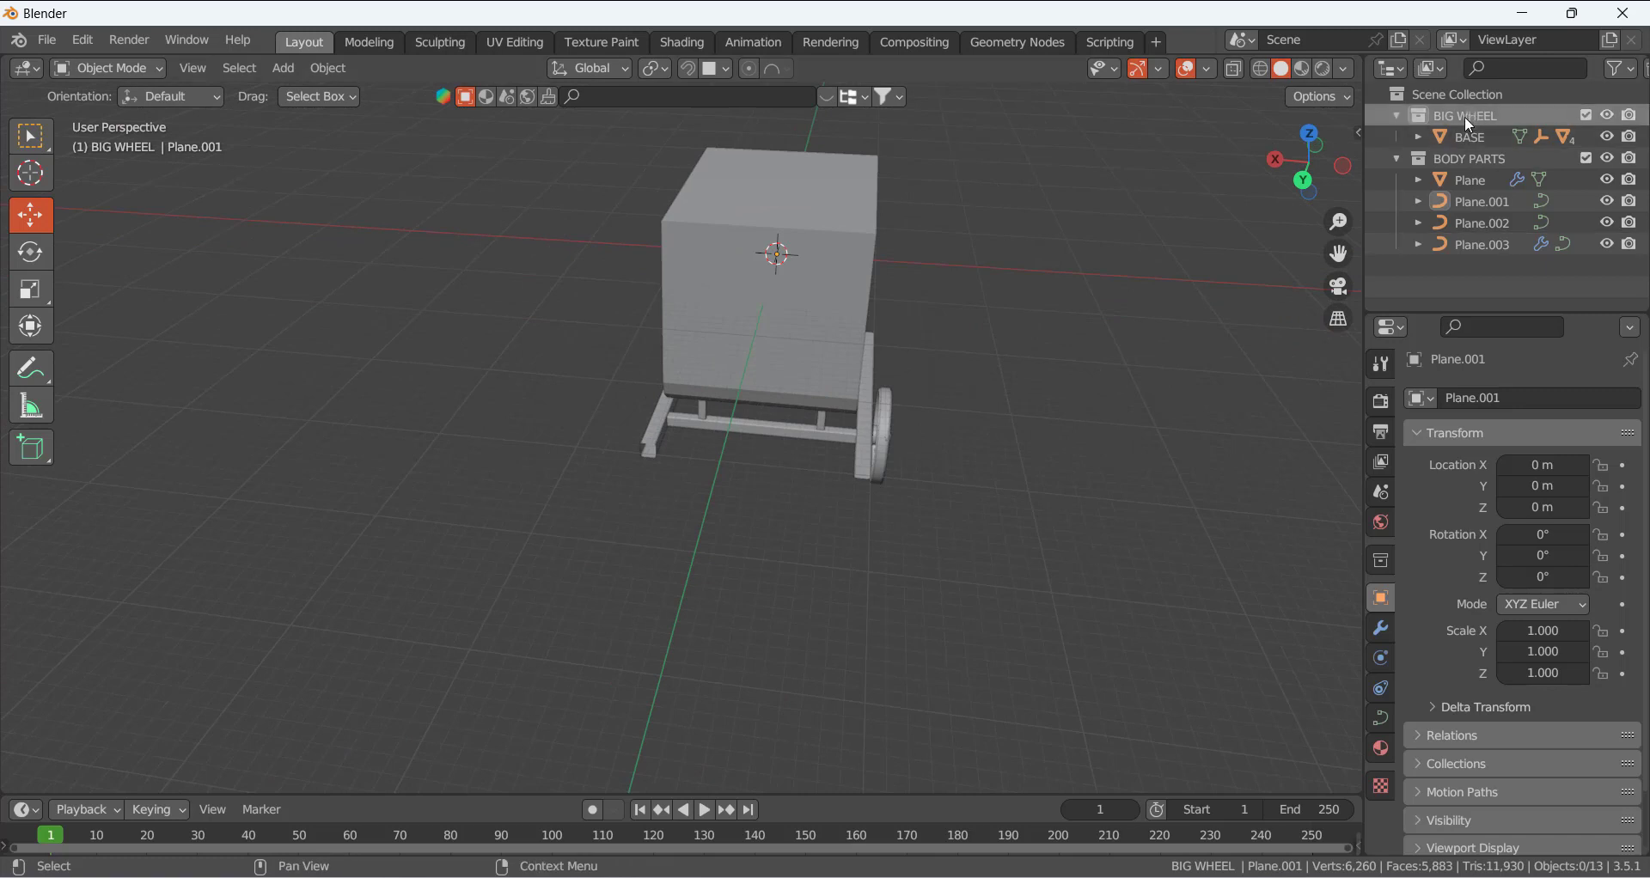
pyautogui.click(286, 69)
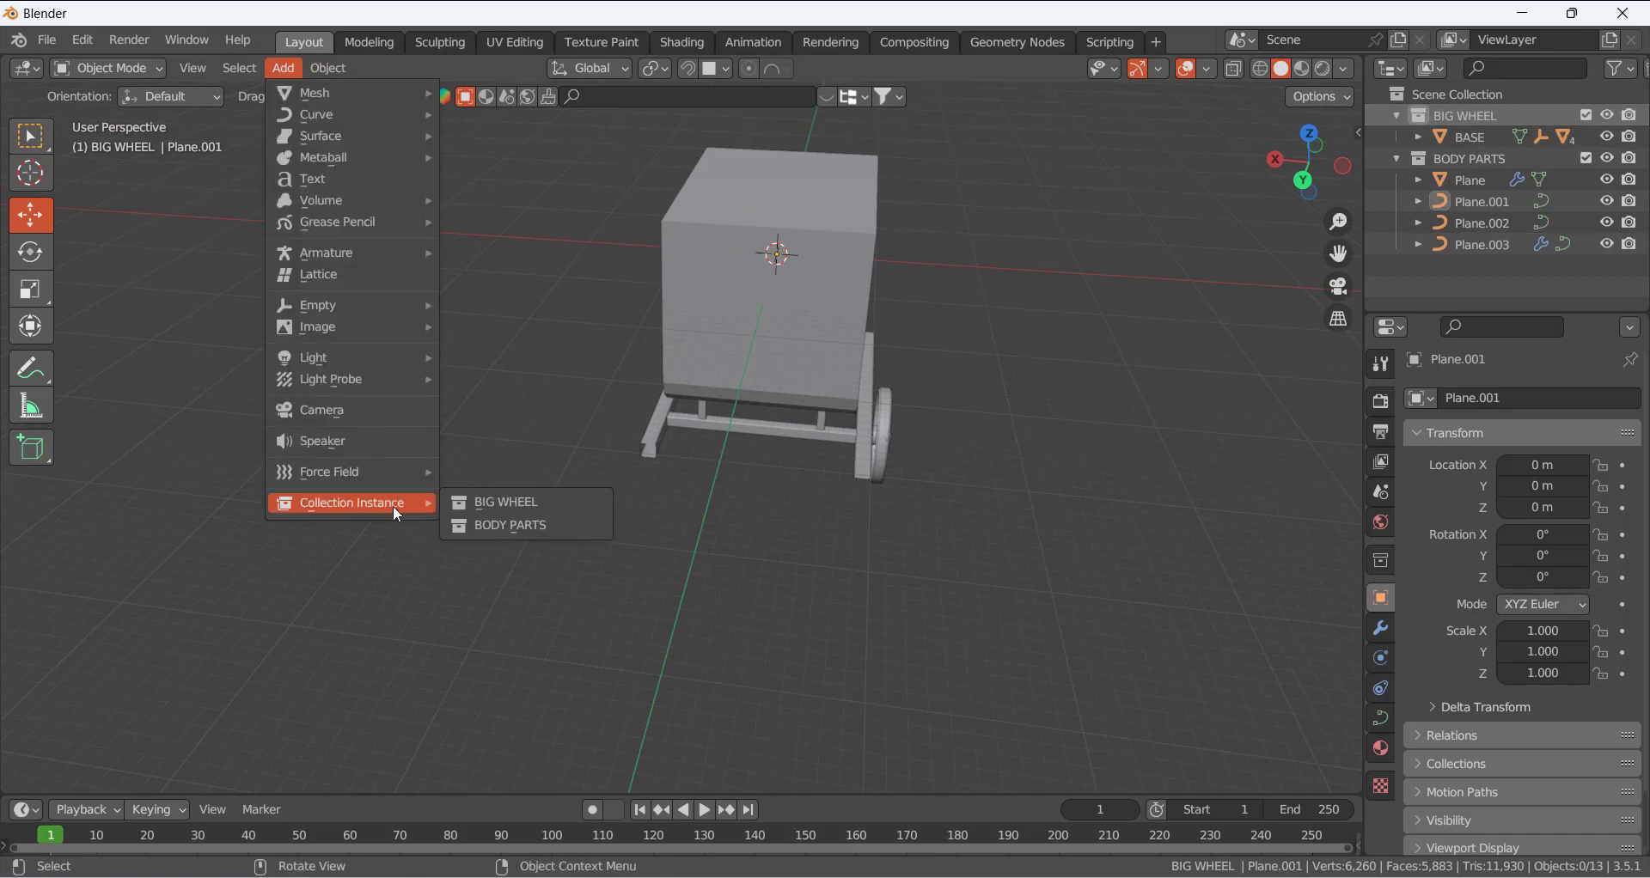
pyautogui.click(530, 501)
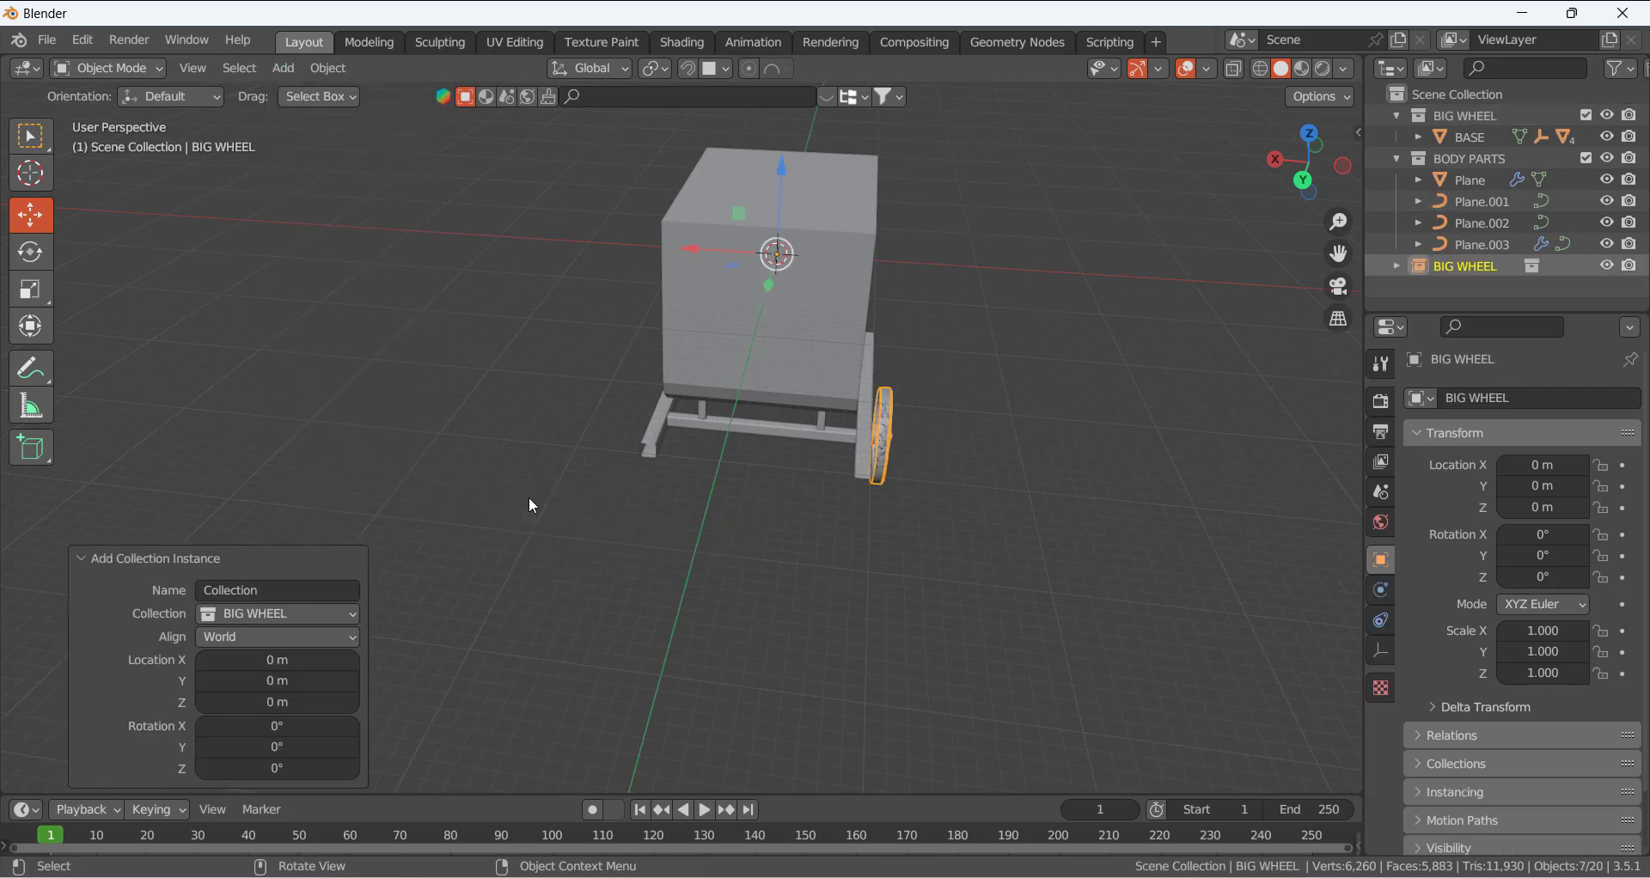
pyautogui.moveTo(529, 497); pyautogui.dragTo(657, 496, button='middle')
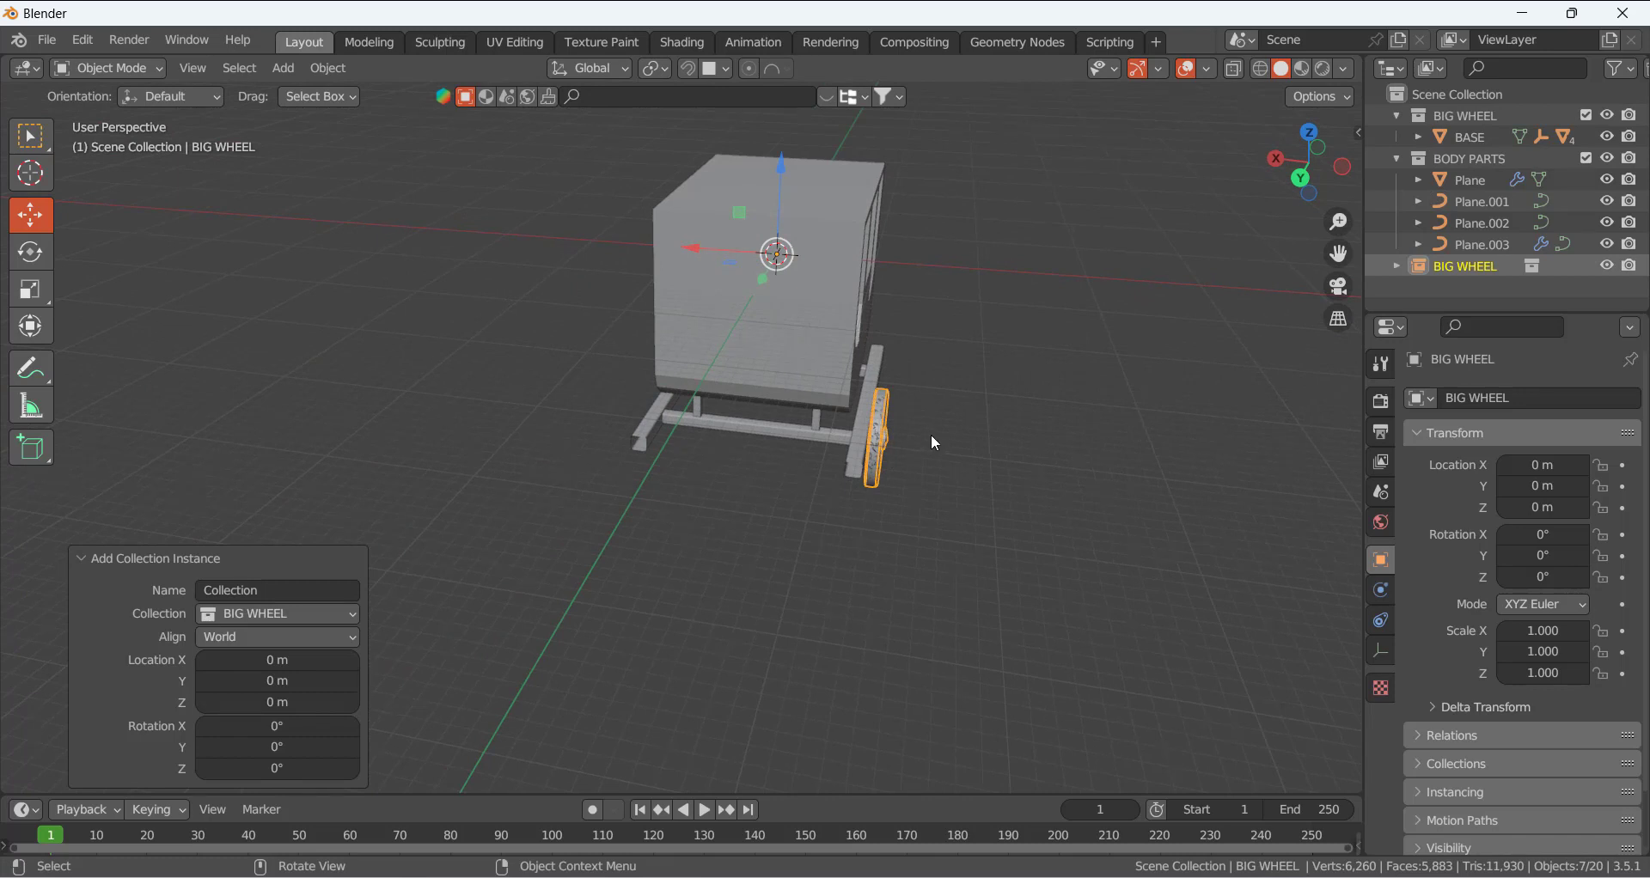
# - Mirror the BIG WHEEL instance along local X so it sits on the carriage's opposite side, and deselect it
pyautogui.press('F3')
pyautogui.write('mir')
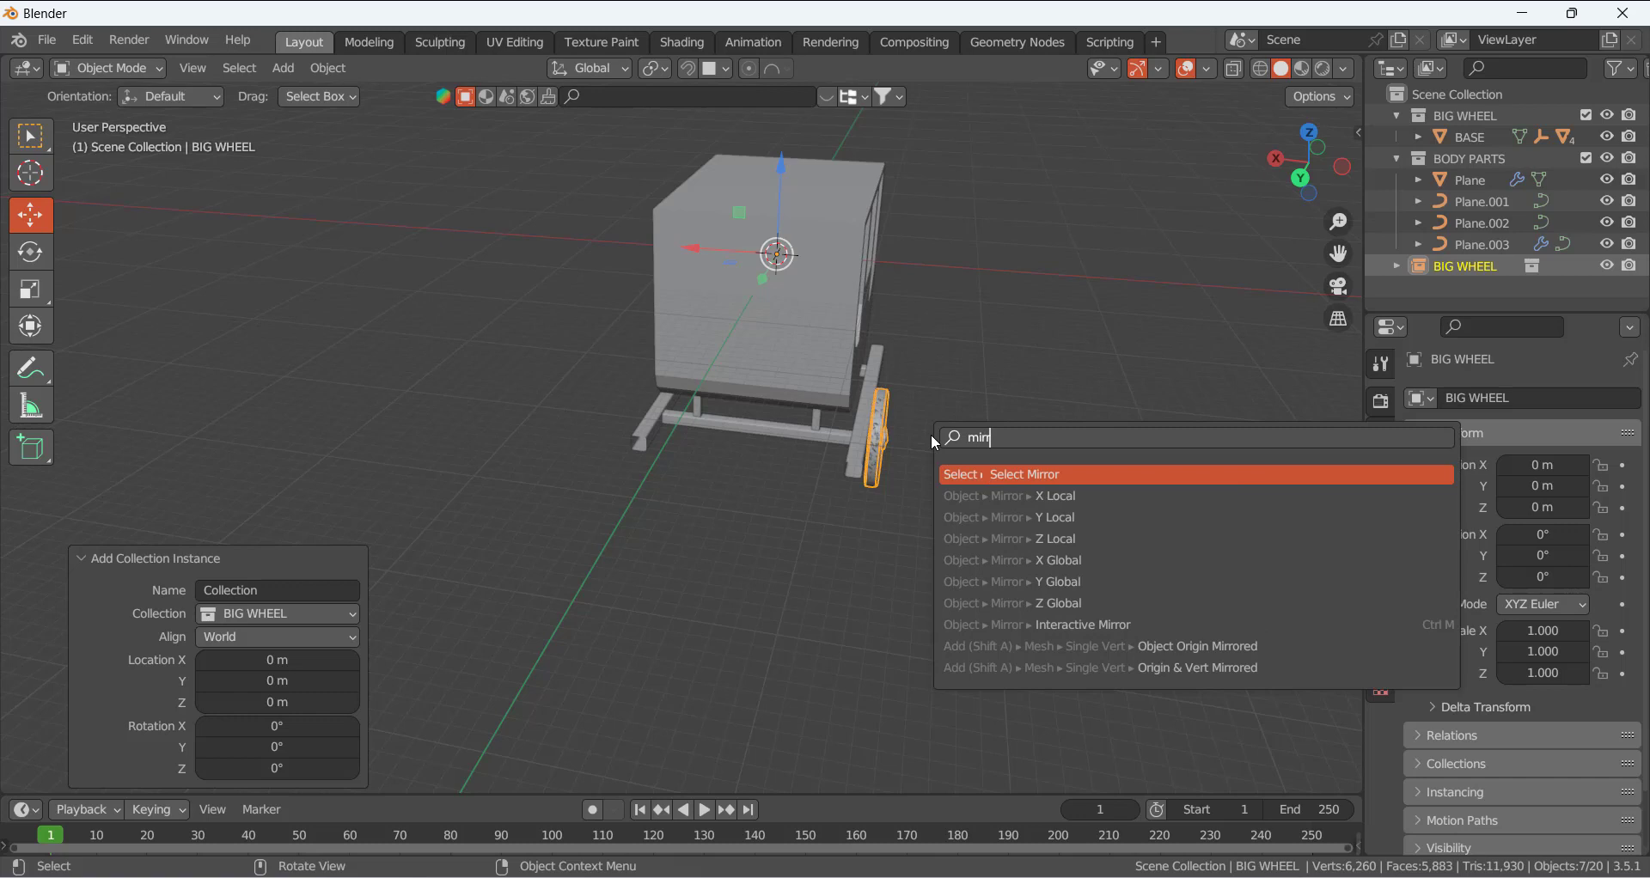
pyautogui.click(1040, 496)
pyautogui.moveTo(684, 426); pyautogui.dragTo(701, 344, button='middle')
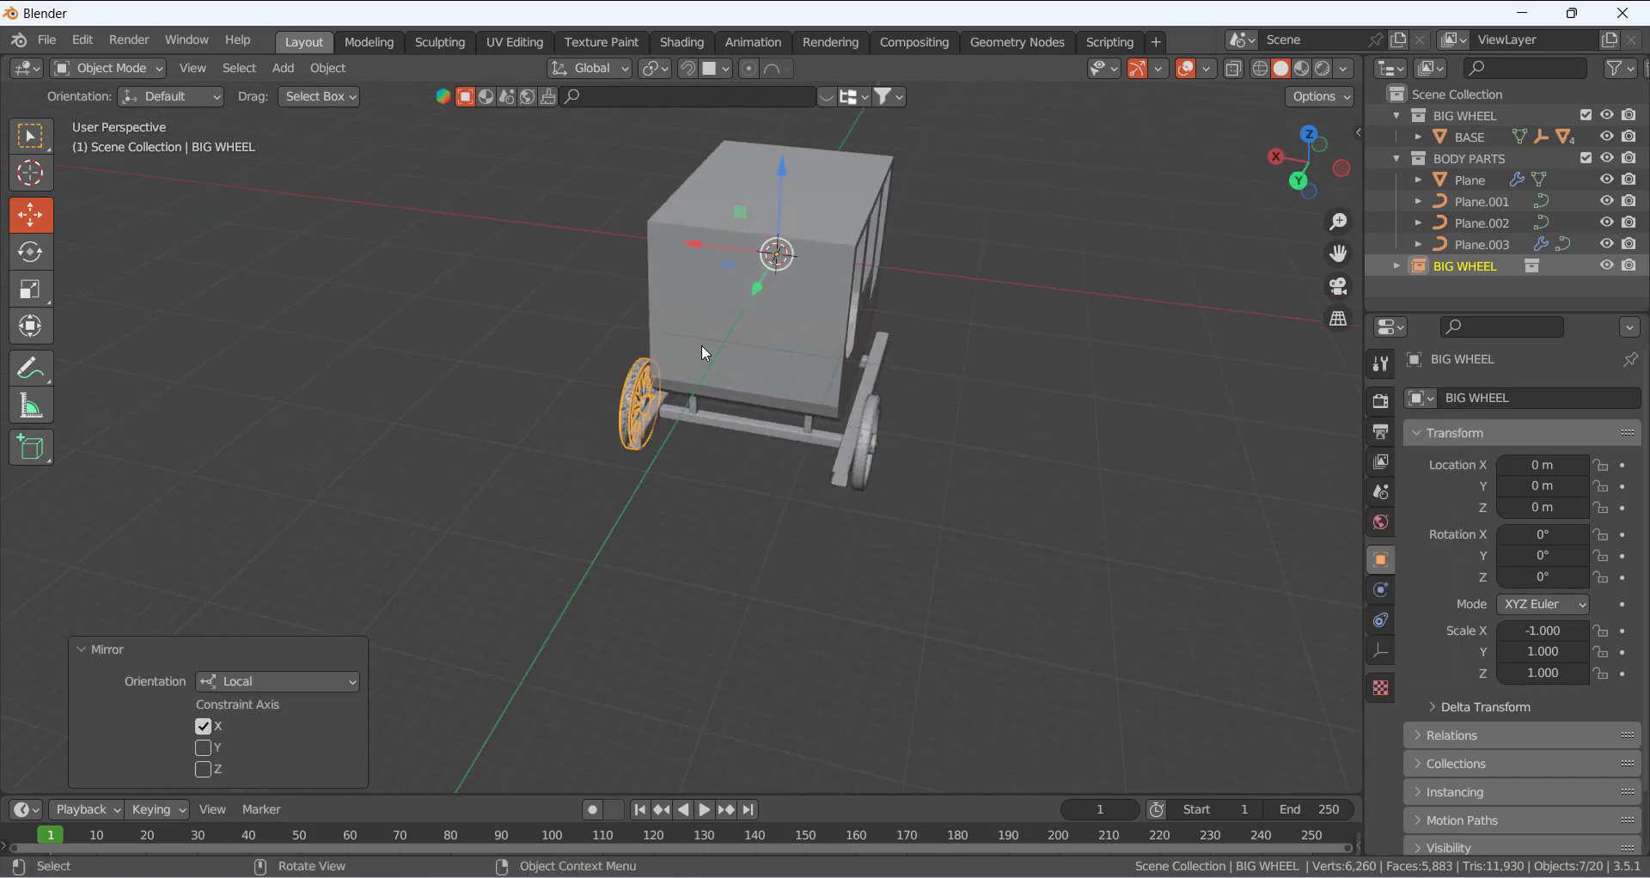
pyautogui.scroll(4, 702, 343)
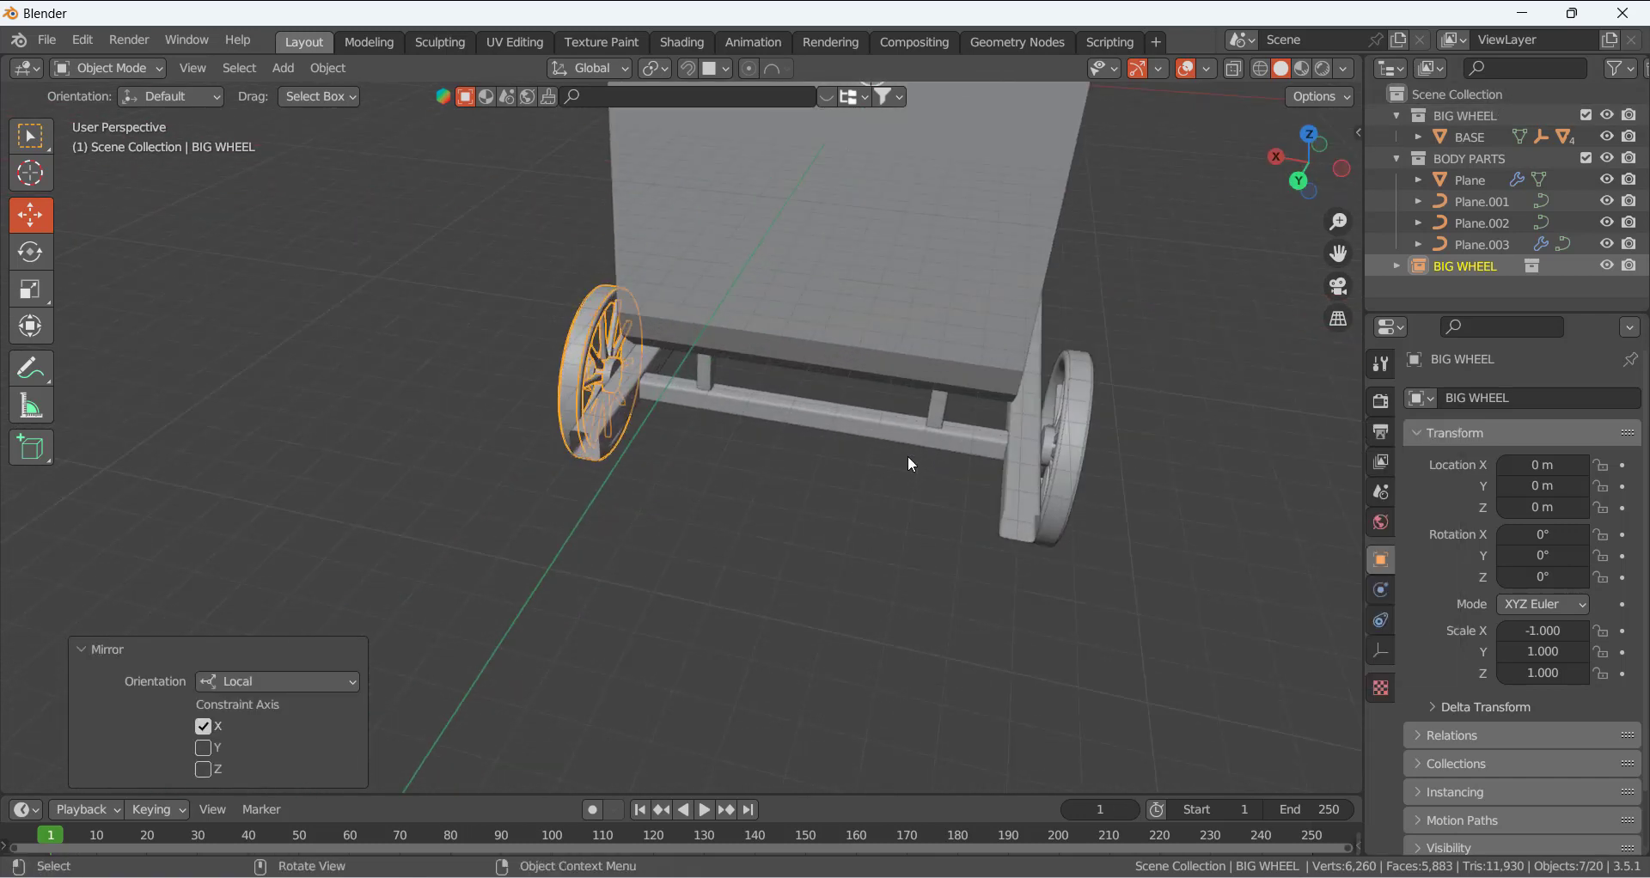
pyautogui.moveTo(911, 464)
pyautogui.mouseDown(button='middle')
pyautogui.moveTo(869, 428)
pyautogui.moveTo(980, 465)
pyautogui.moveTo(898, 488)
pyautogui.mouseUp(button='middle')
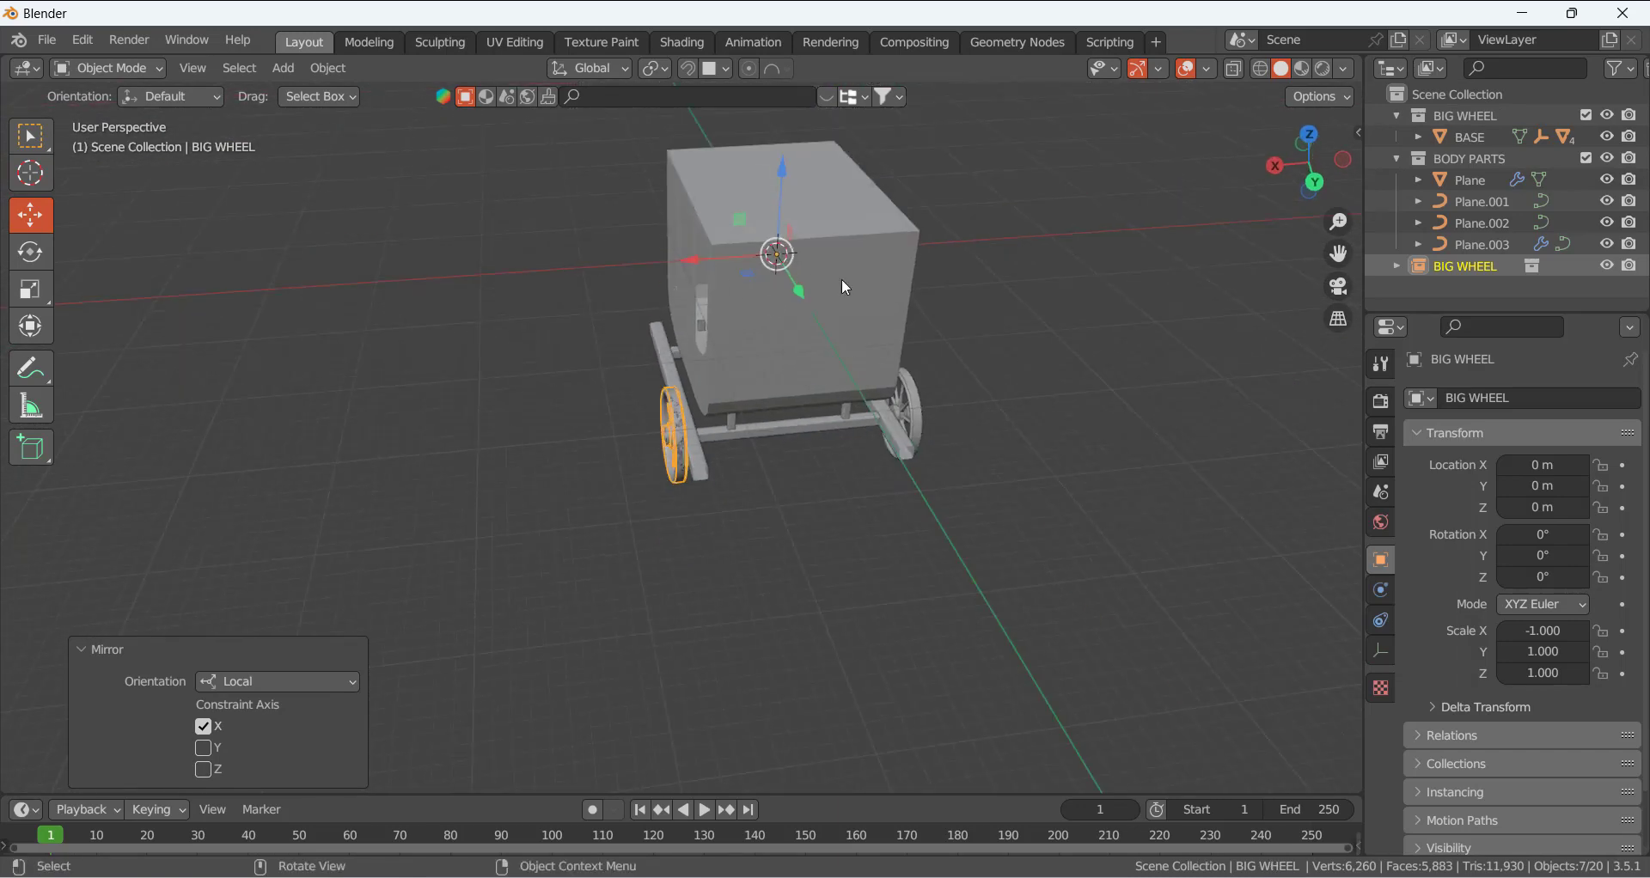
pyautogui.moveTo(776, 364); pyautogui.dragTo(710, 497, button='middle')
pyautogui.click(710, 498)
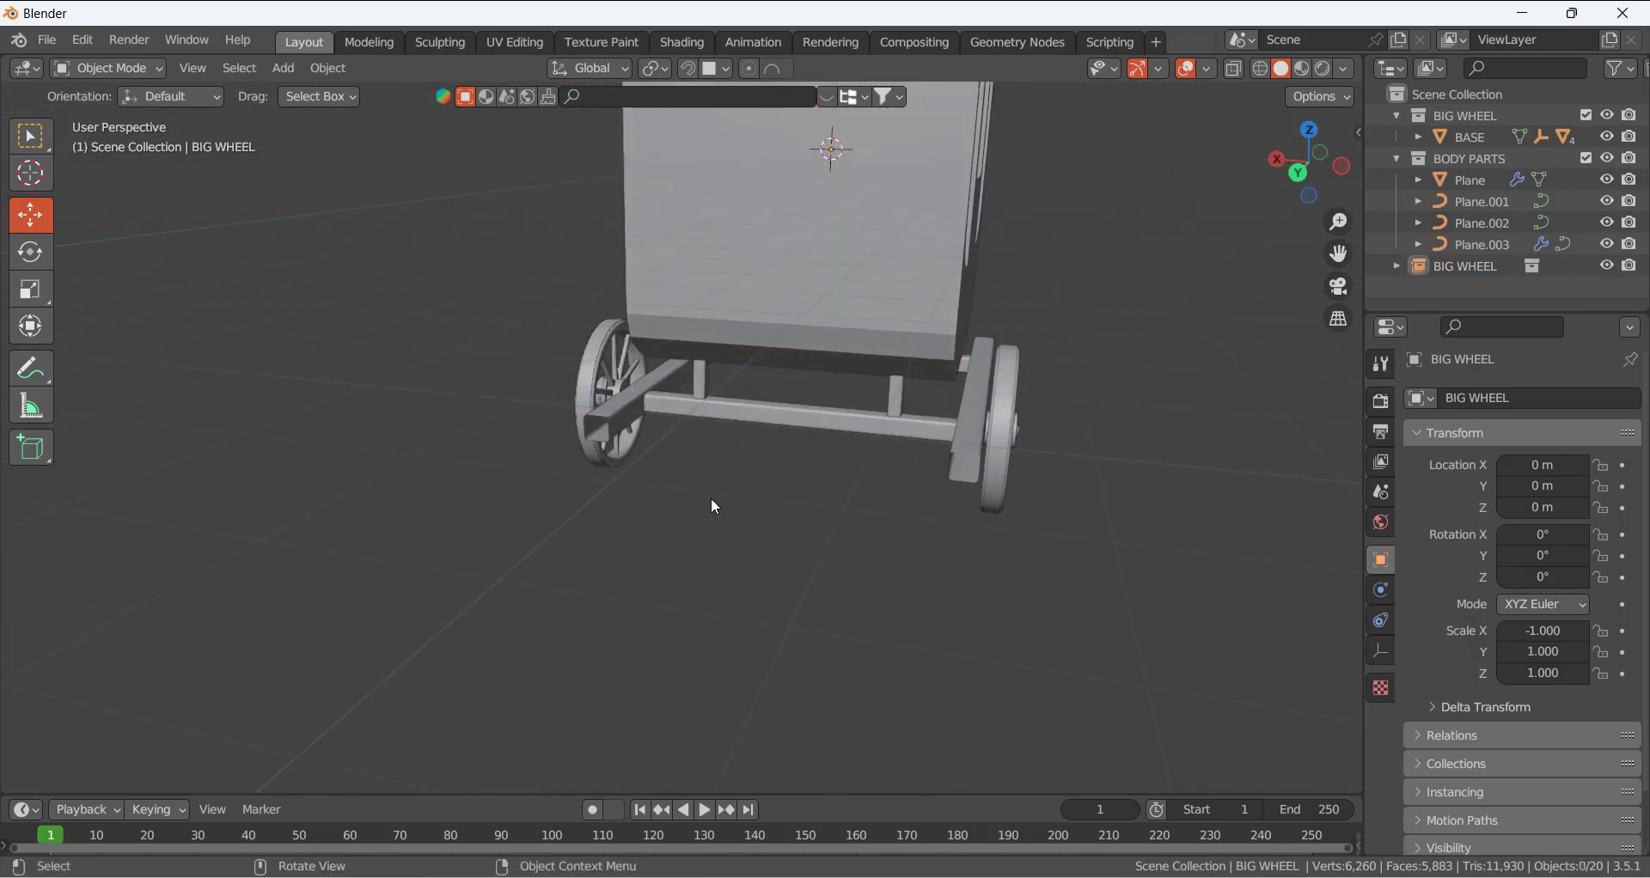
# - Collapse the BODY PARTS collection, duplicate the BIG WHEEL collection, and rename the copy small
pyautogui.scroll(3, 648, 449)
pyautogui.scroll(-3, 648, 448)
pyautogui.click(1397, 159)
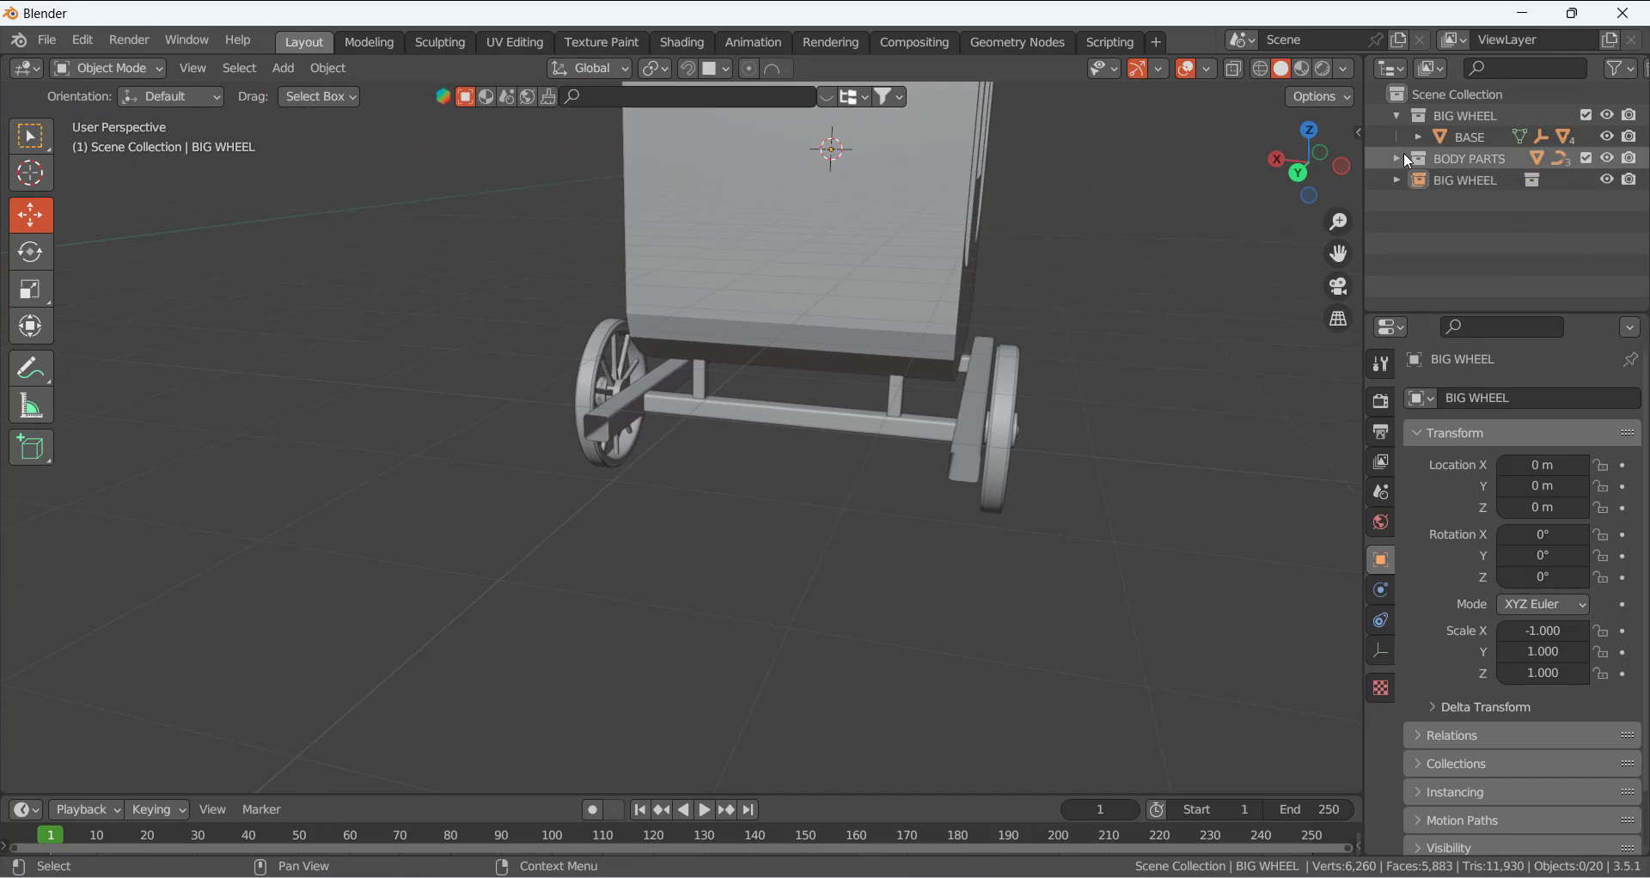
pyautogui.click(1474, 117)
pyautogui.rightClick(1473, 115)
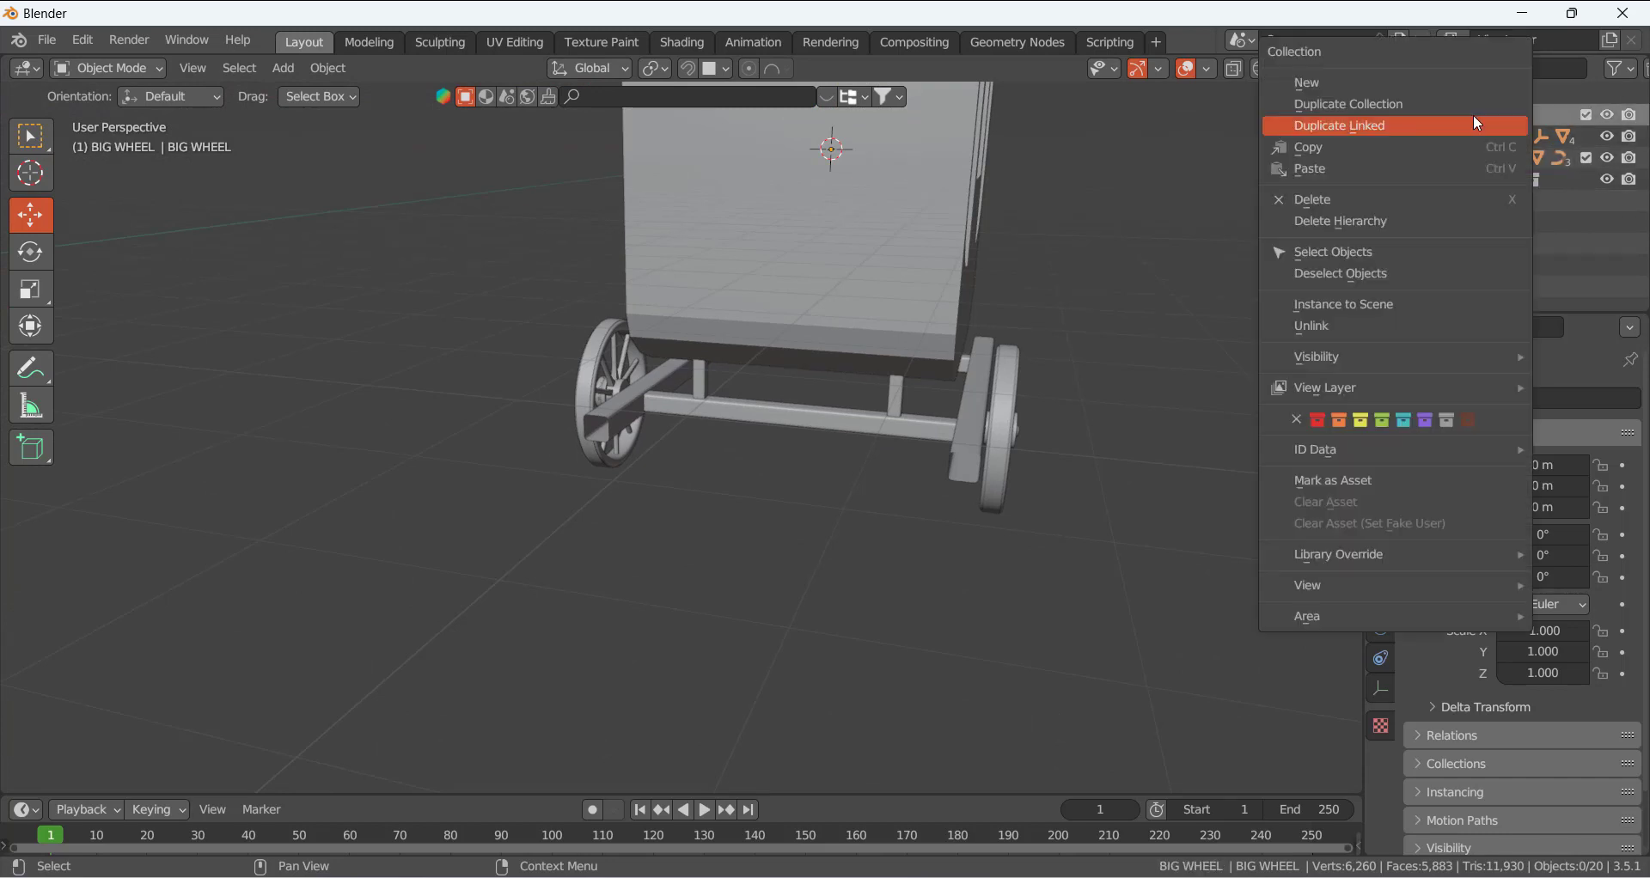
pyautogui.click(1389, 103)
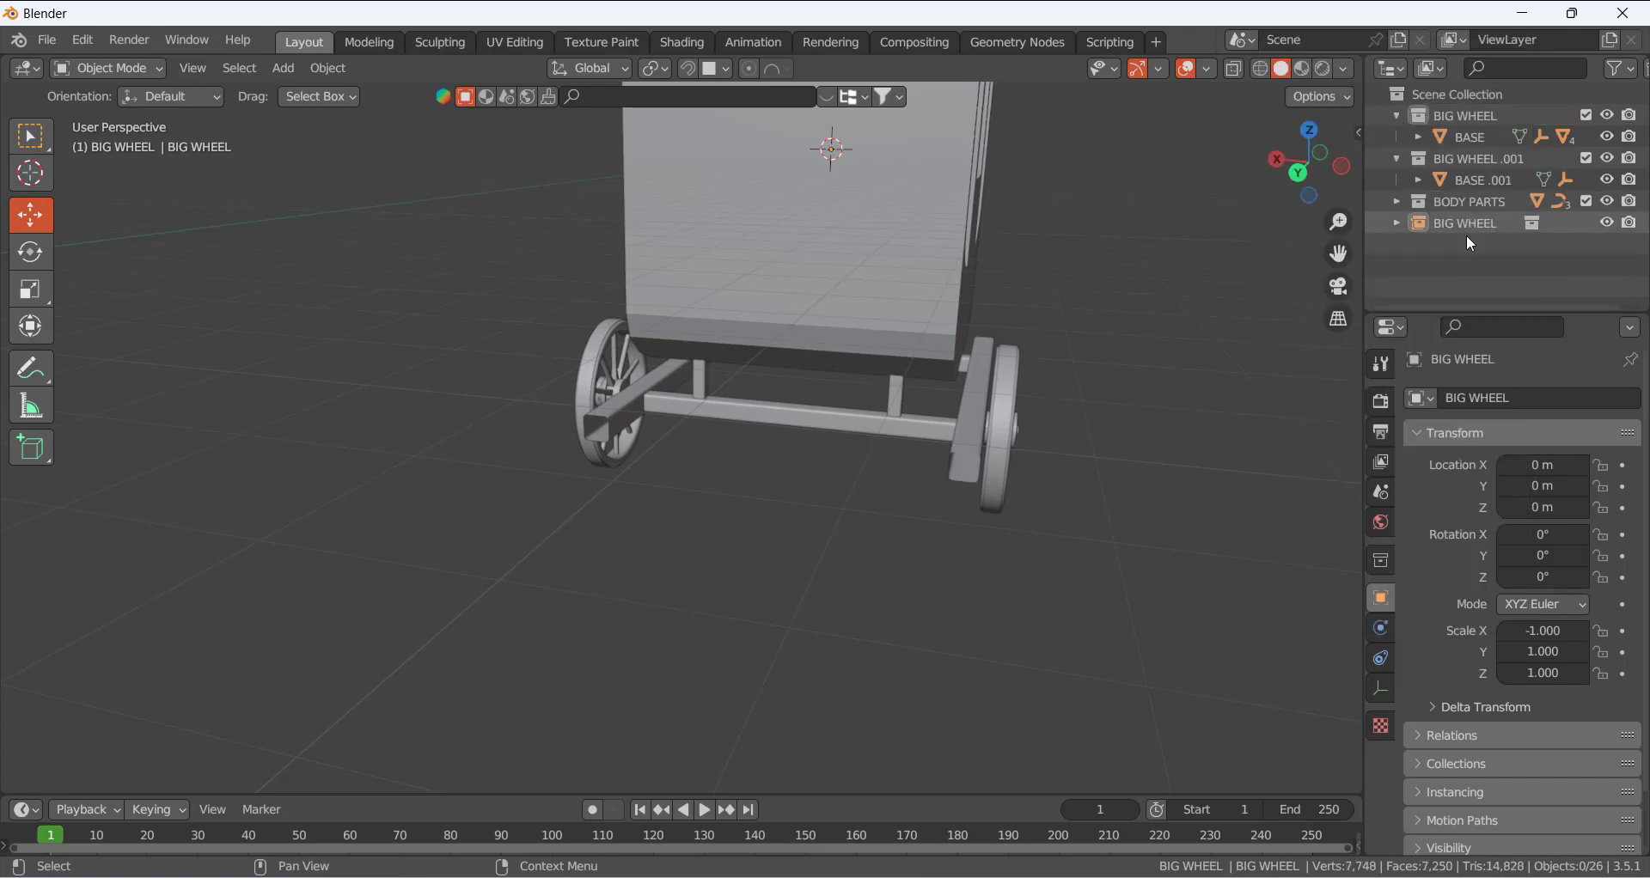
pyautogui.doubleClick(1482, 158)
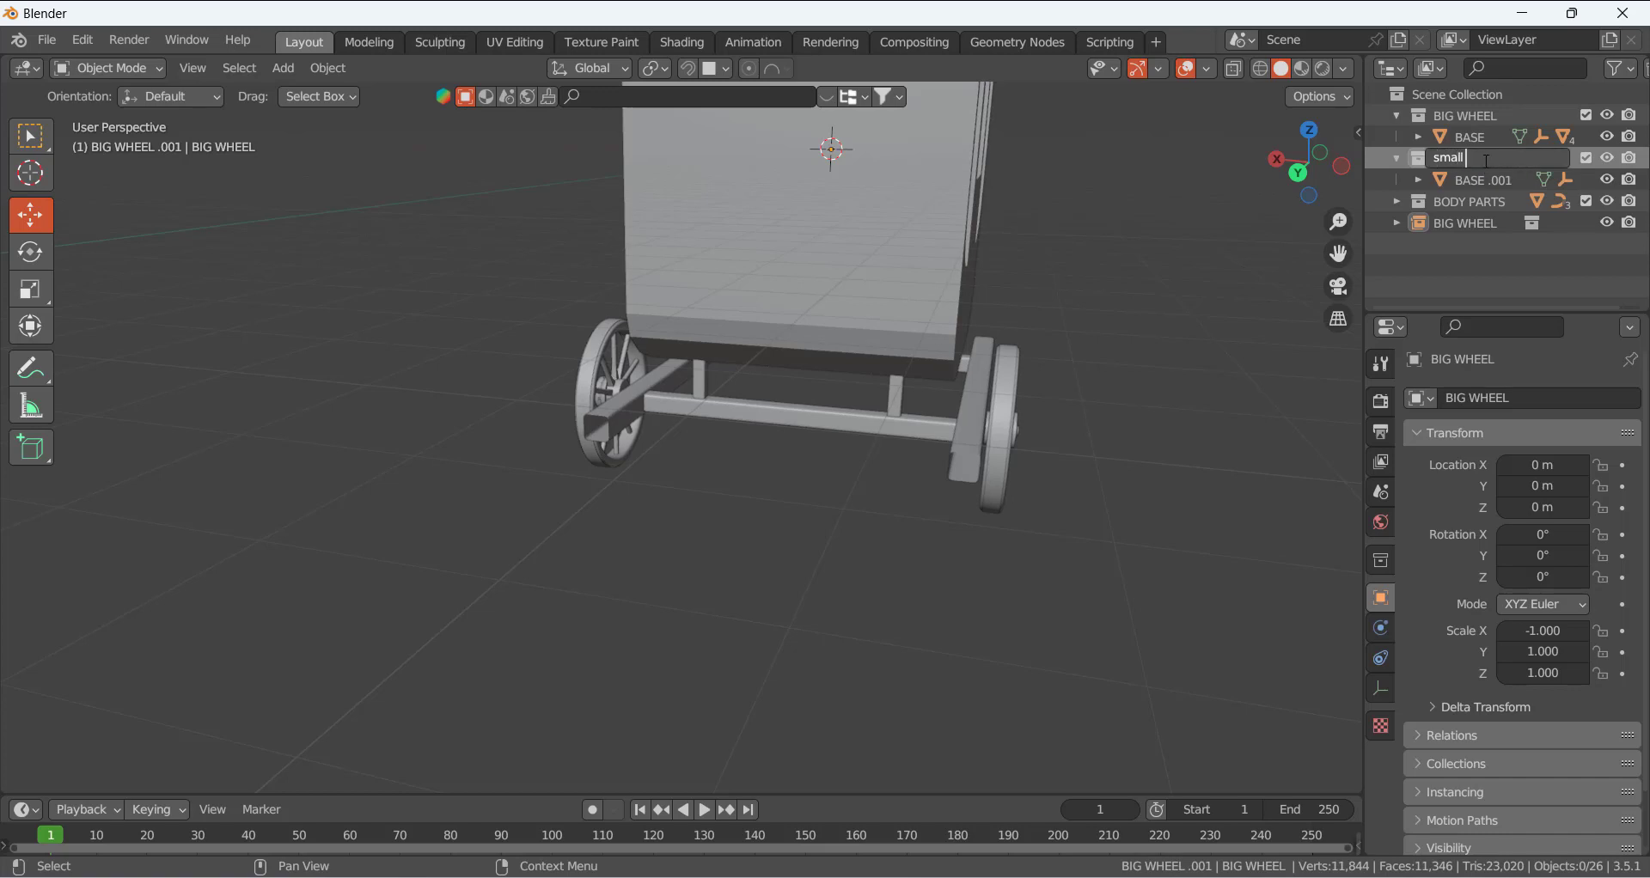
pyautogui.press('Return')
# - Select all objects in the small collection and move the duplicated wheel about -17.255 m along Y toward the other rail end
pyautogui.rightClick(1509, 160)
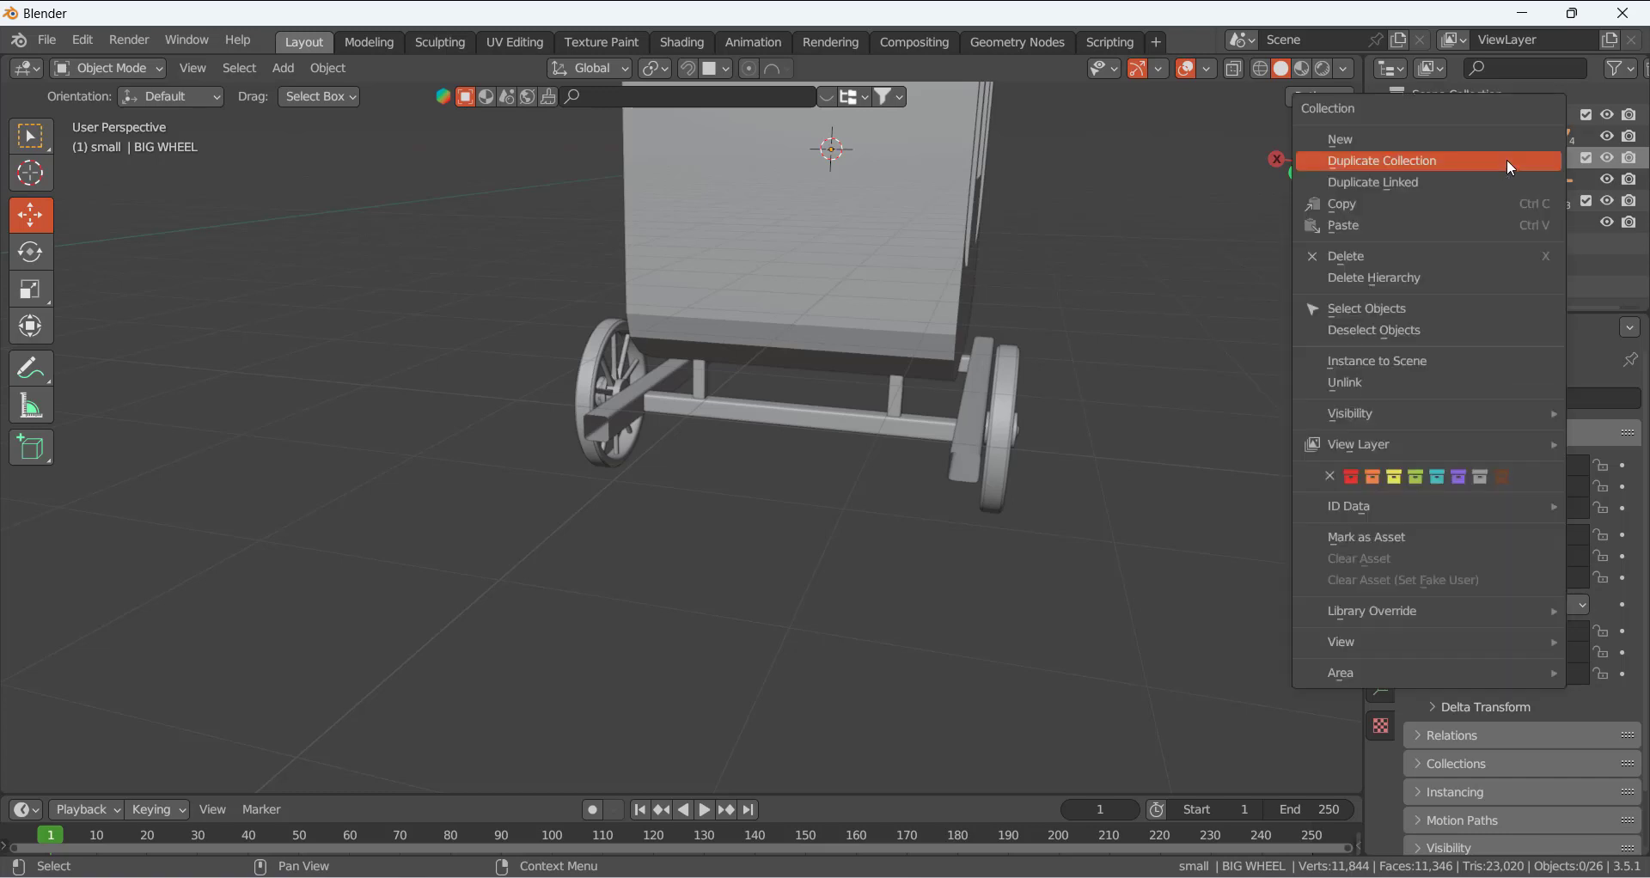
pyautogui.click(1406, 306)
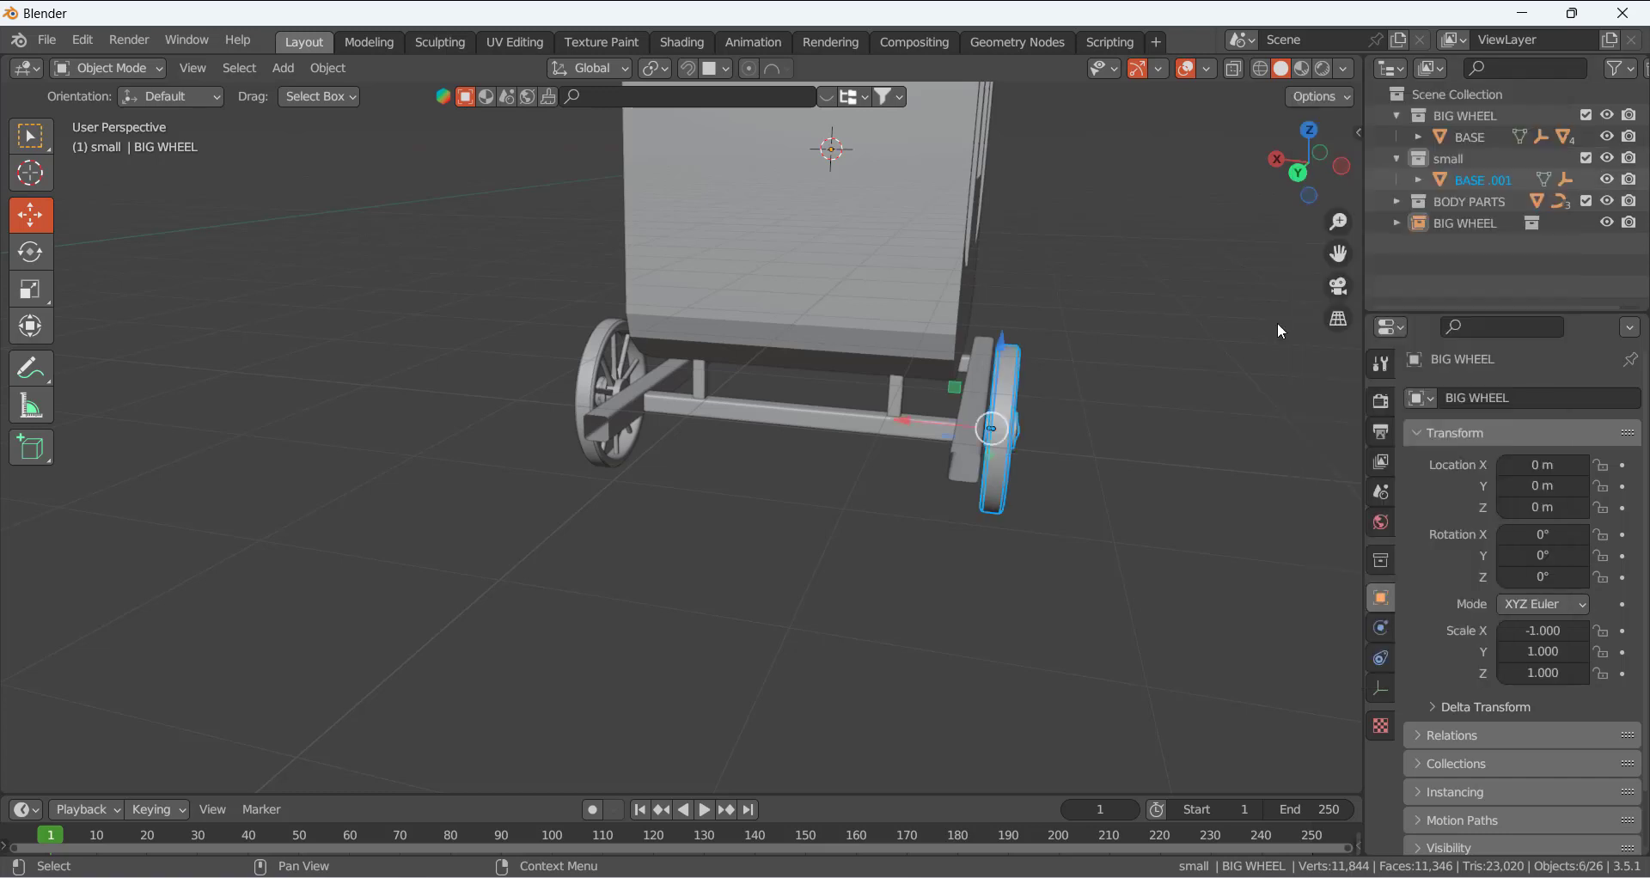
pyautogui.moveTo(1085, 365); pyautogui.dragTo(927, 405, button='middle')
pyautogui.moveTo(915, 423); pyautogui.dragTo(1229, 445)
pyautogui.moveTo(950, 416); pyautogui.dragTo(984, 415, button='middle')
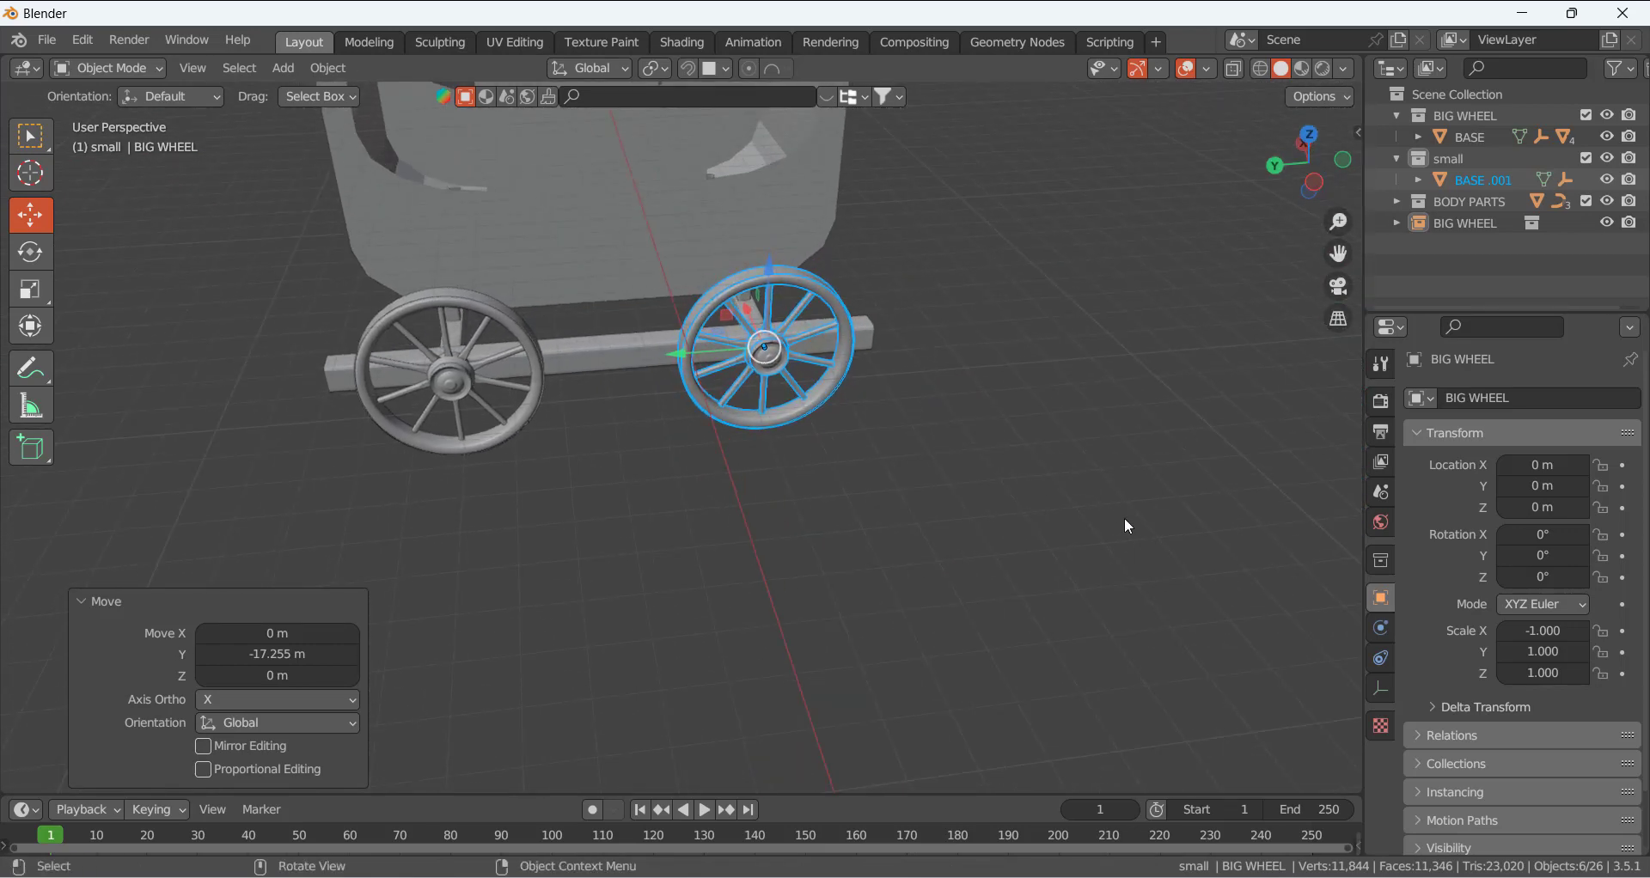
# - Scale the duplicated wheel down uniformly by about 0.658 and by a further 0.765
pyautogui.press('s')
pyautogui.click(997, 475)
pyautogui.press('KP_5')
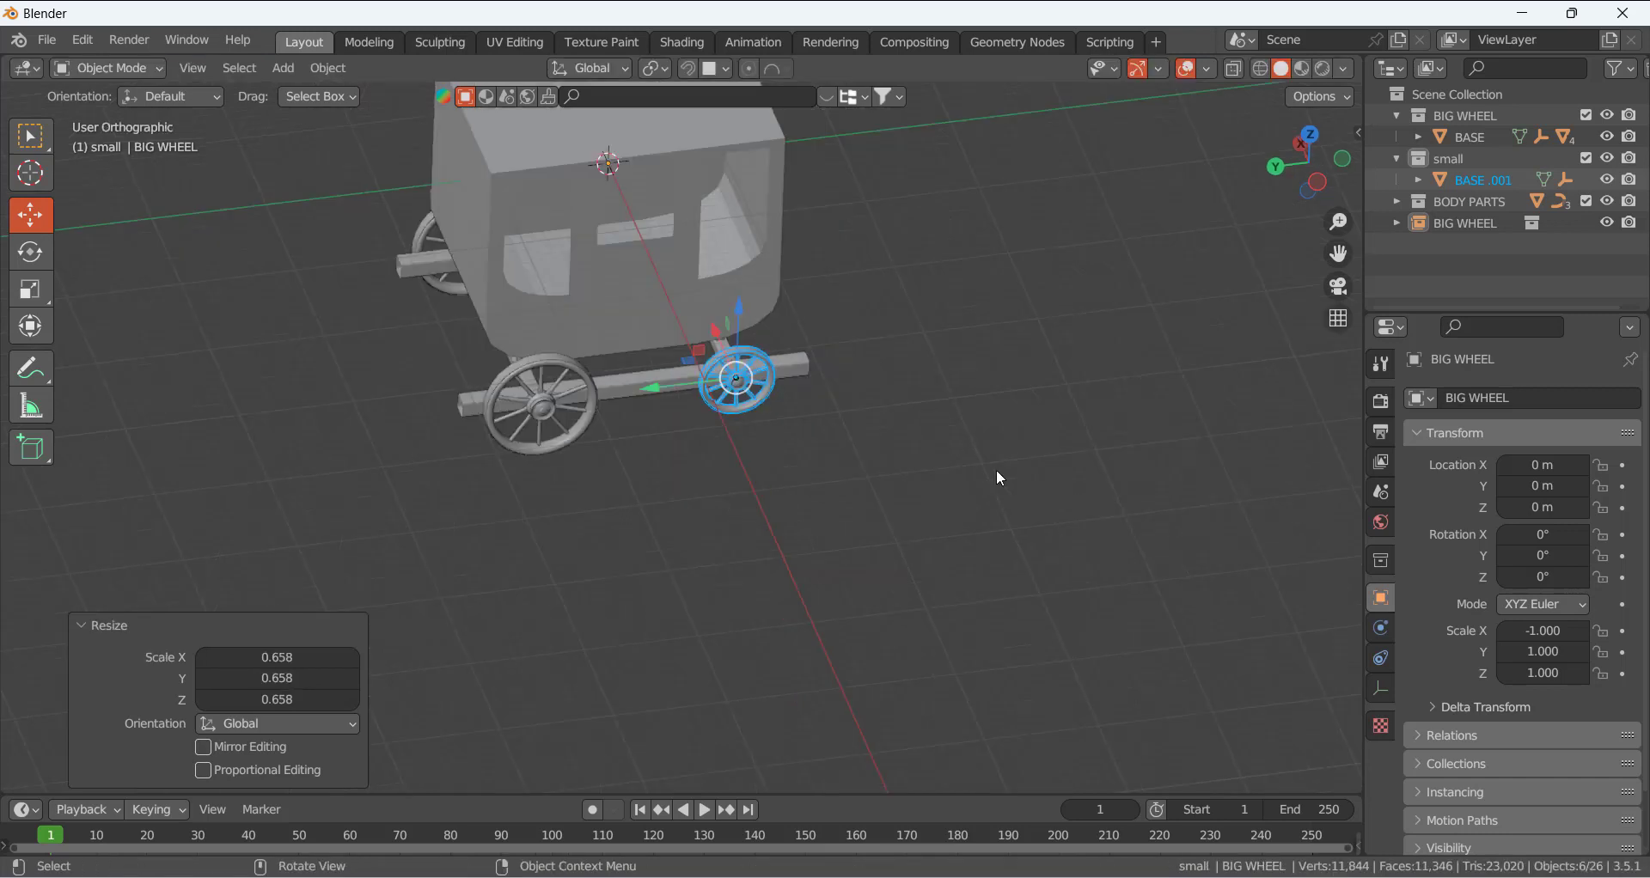
pyautogui.press('KP_3')
pyautogui.press('ctrl+KP_3')
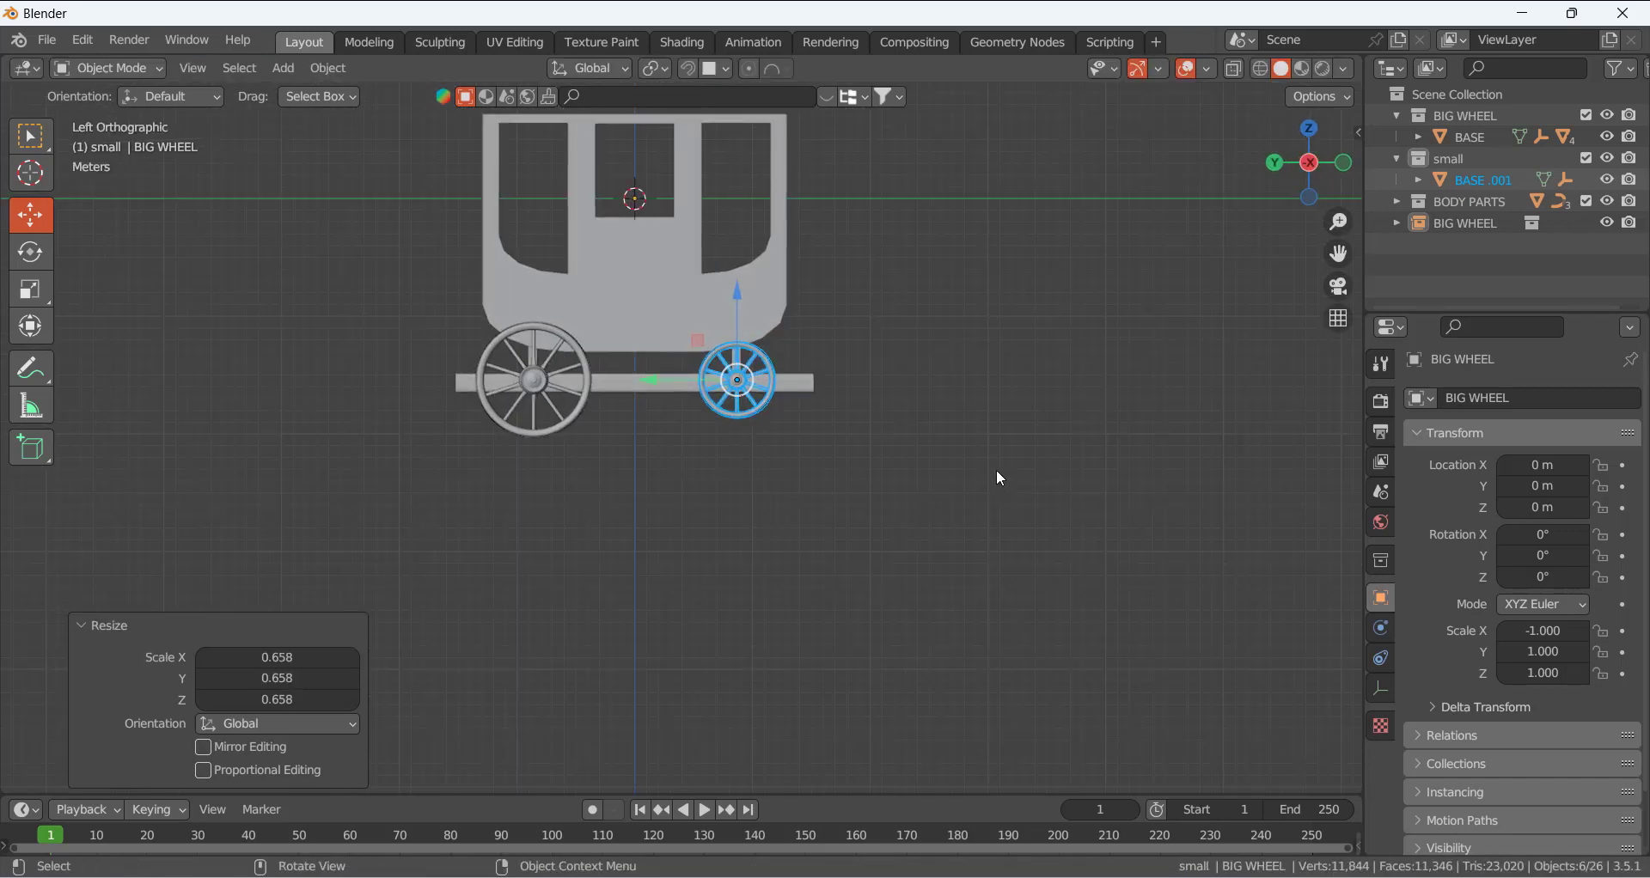
pyautogui.scroll(3, 997, 469)
pyautogui.press('s')
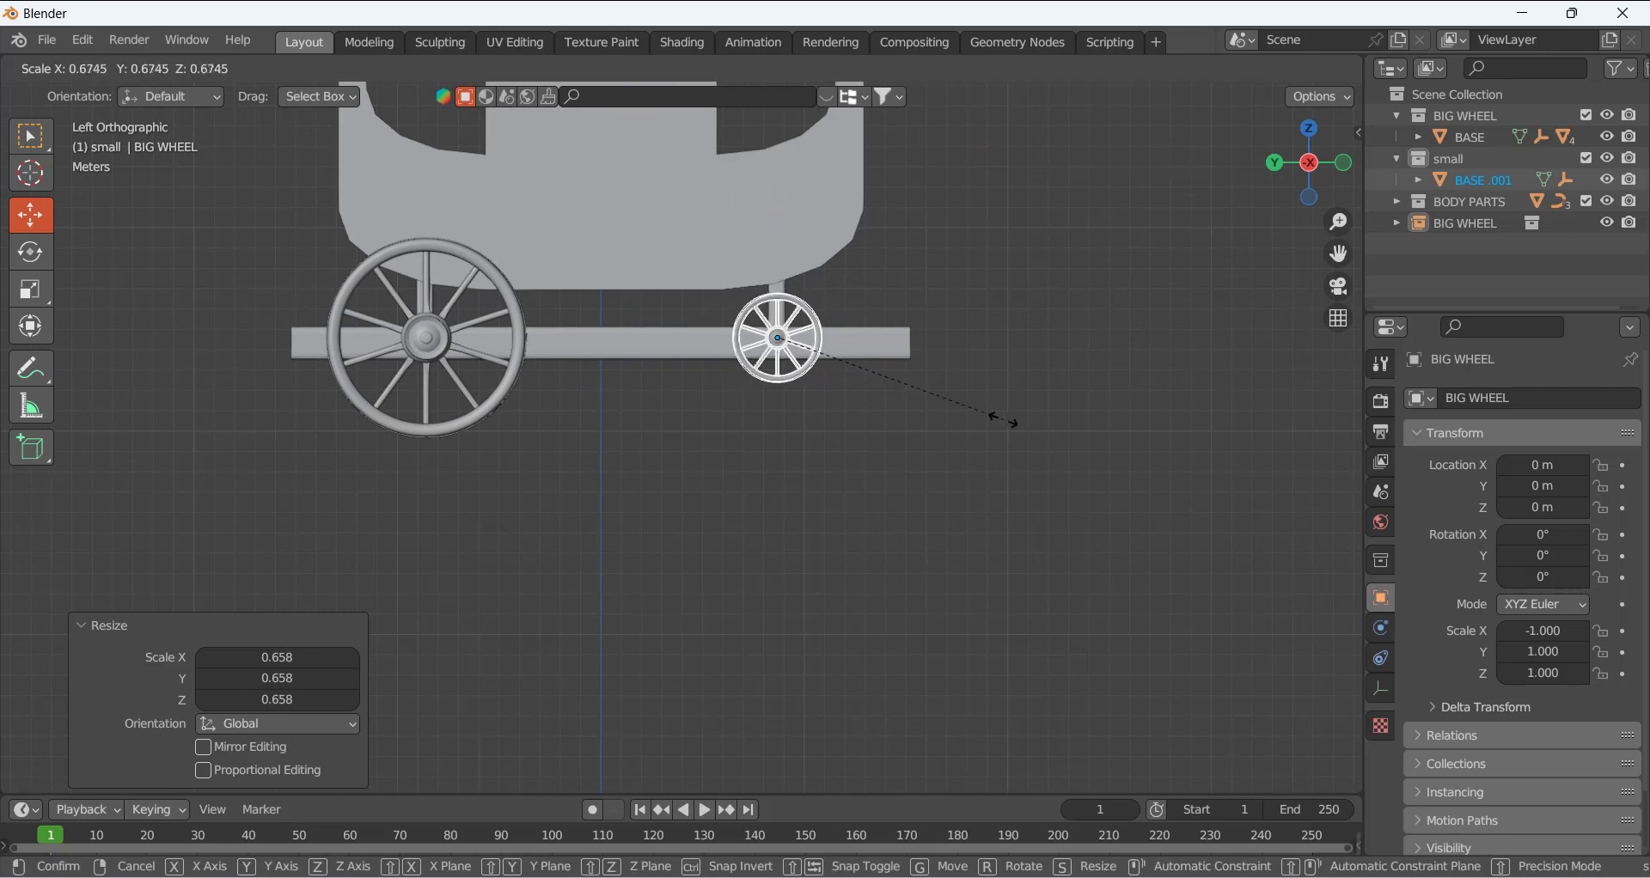
pyautogui.click(1031, 444)
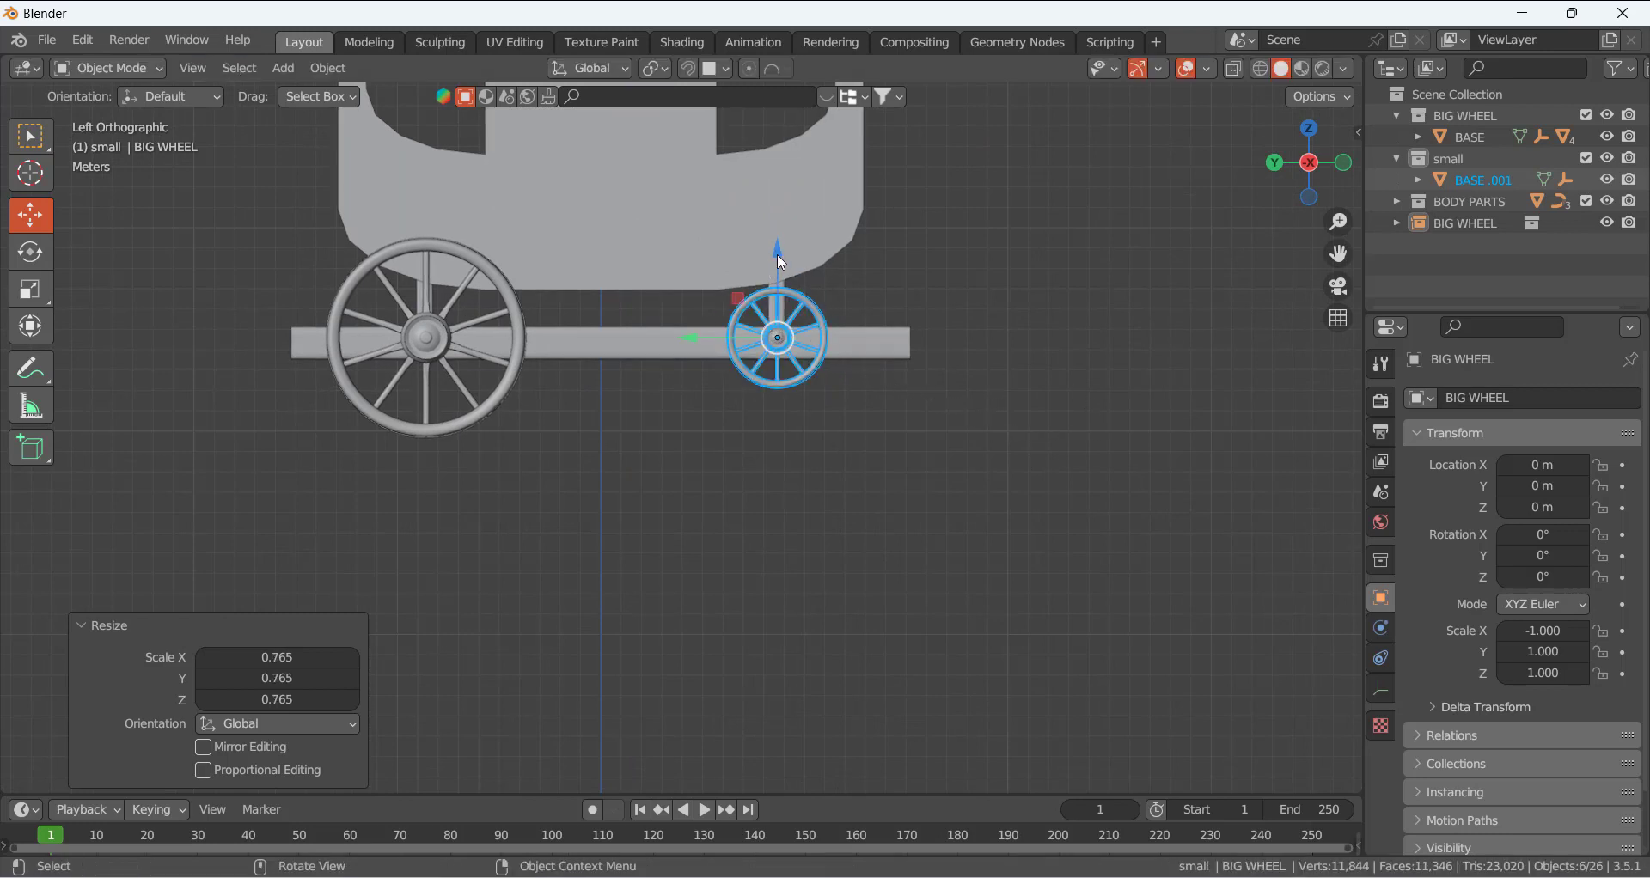
# - Lower the small wheel about 2.9145 m along Z, shift it about -12.71 m along Y beyond the rail end, and deselect it
pyautogui.press('g')
pyautogui.press('z')
pyautogui.click(758, 345)
pyautogui.press('g')
pyautogui.press('y')
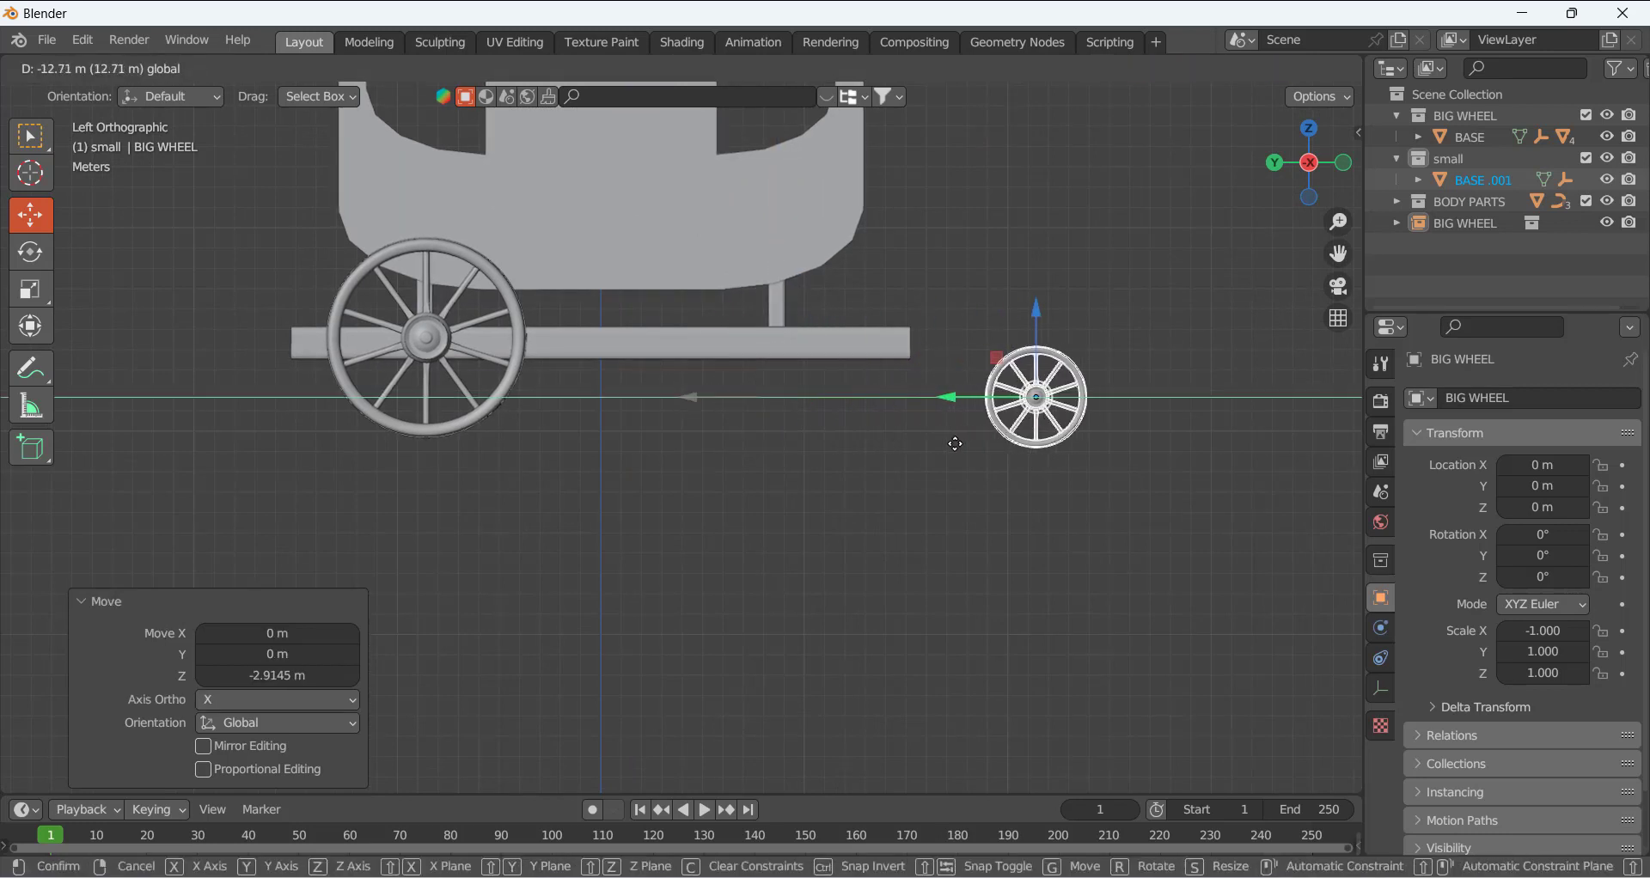
pyautogui.click(954, 443)
pyautogui.moveTo(858, 508); pyautogui.dragTo(966, 456, button='middle')
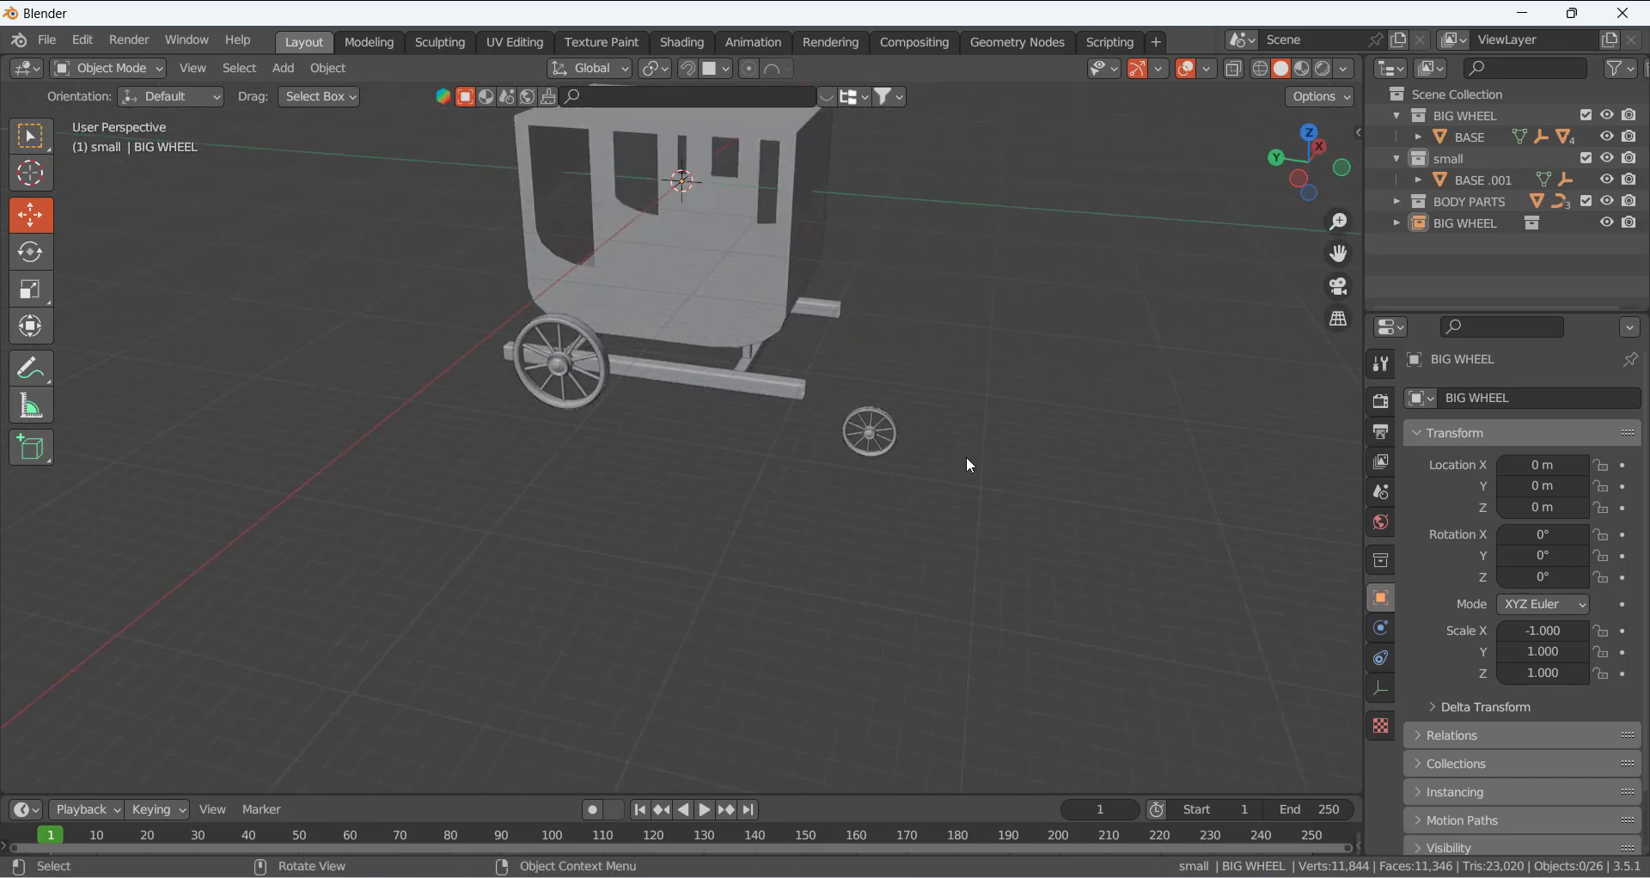
# - Reselect all objects in the small collection, move the wheel 25.343 m along Y beside the big wheel, and raise it slightly along Z
pyautogui.scroll(3, 967, 457)
pyautogui.keyDown('shift'); pyautogui.moveTo(967, 351); pyautogui.dragTo(875, 360, button='middle'); pyautogui.keyUp('shift')
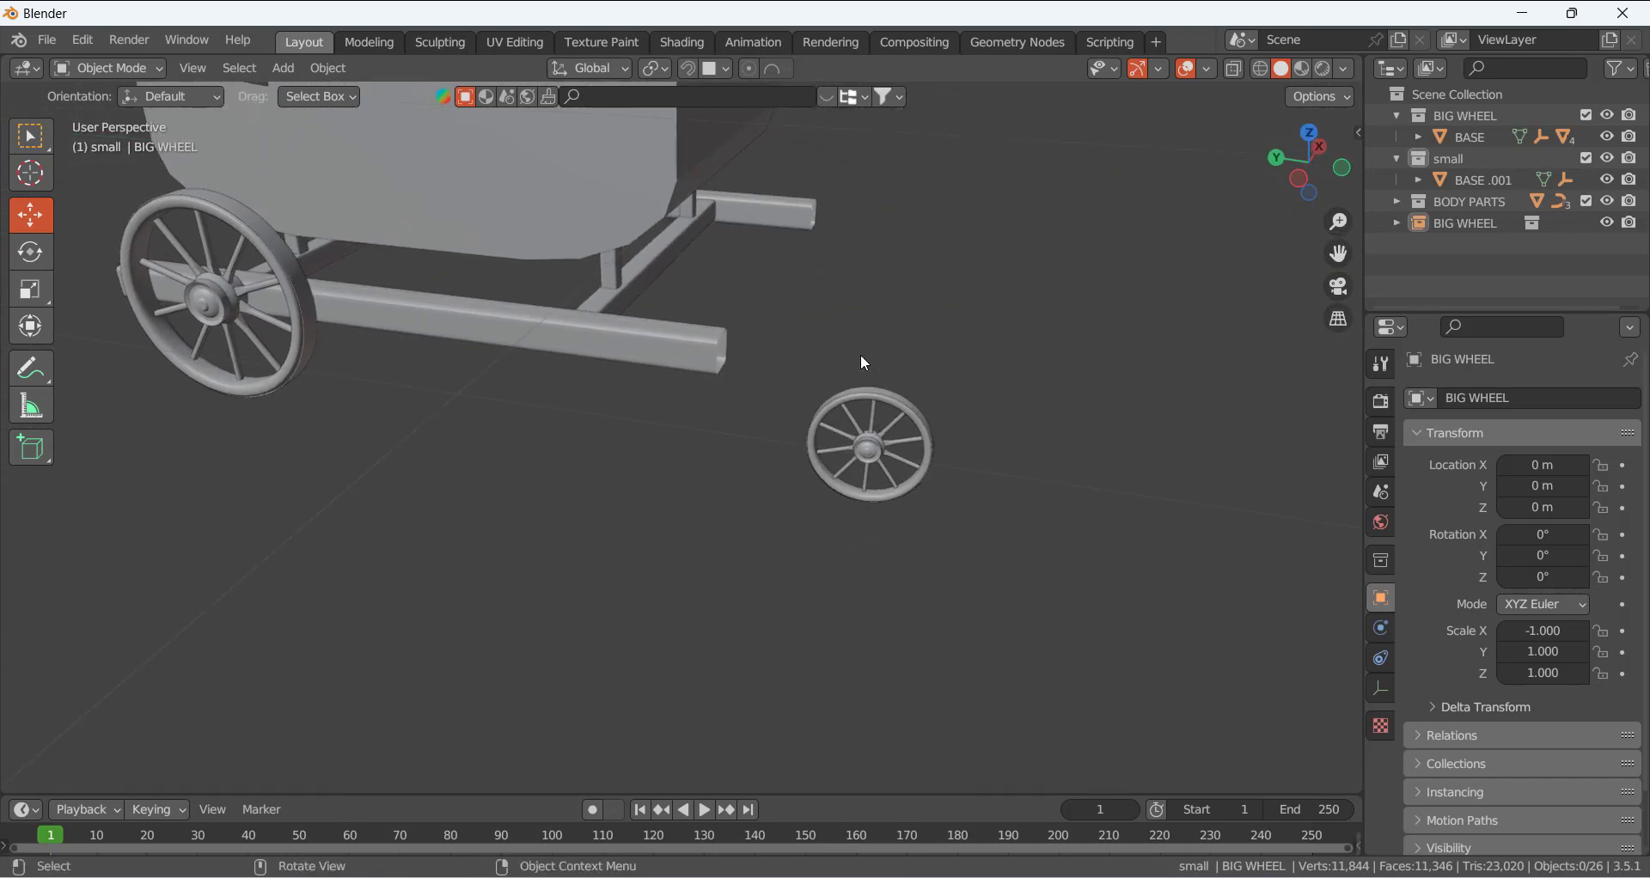
pyautogui.press('KP_1')
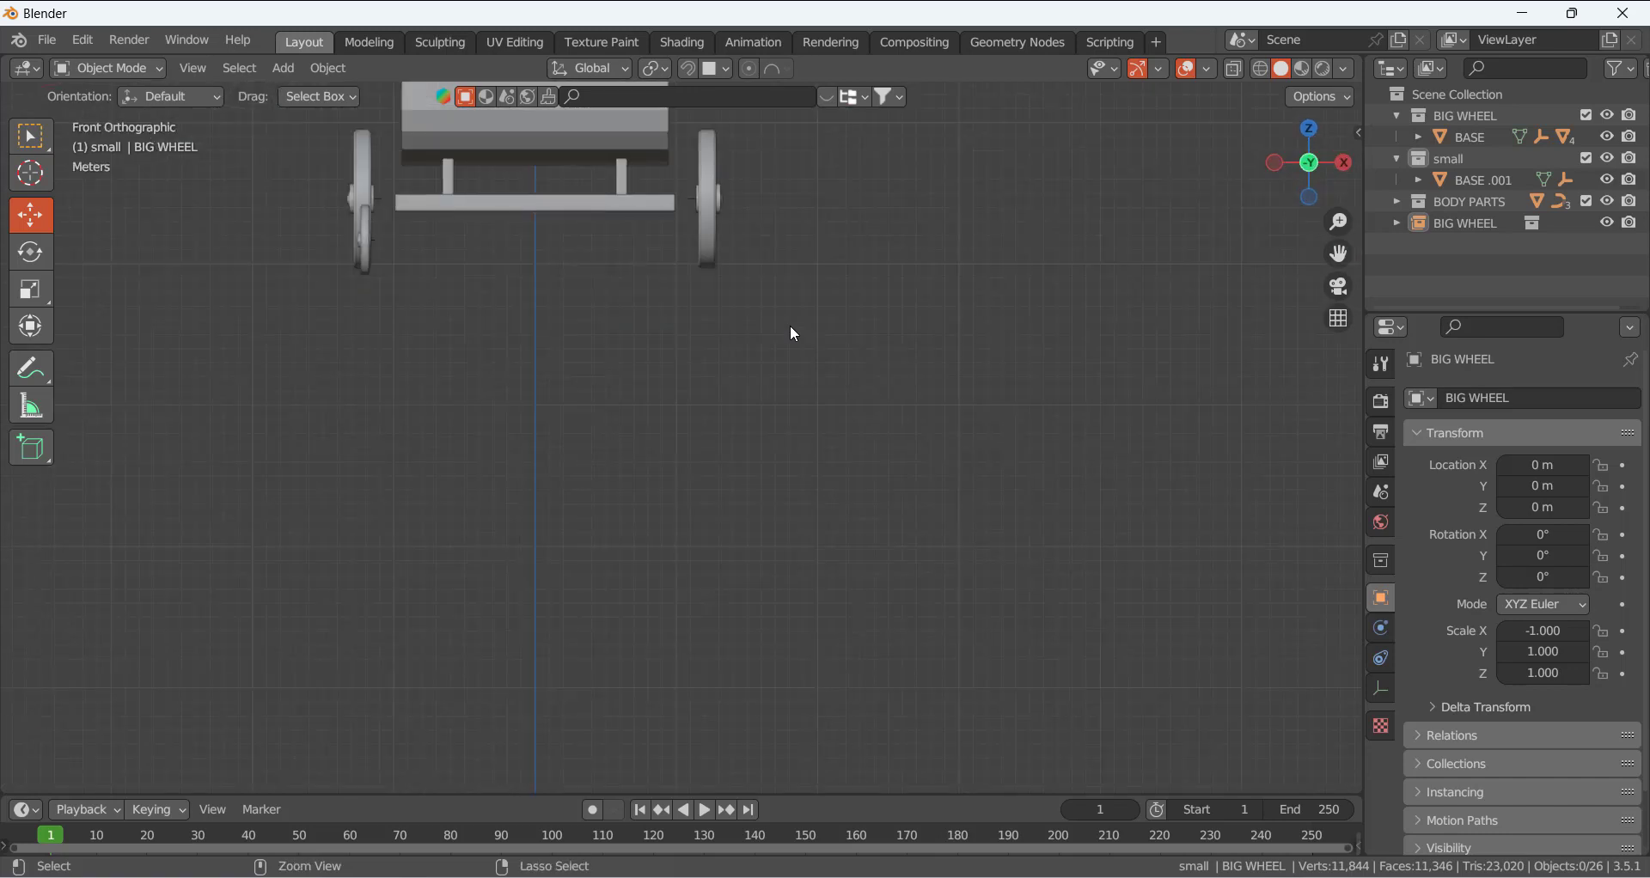
pyautogui.press('ctrl+KP_3')
pyautogui.scroll(1, 793, 333)
pyautogui.keyDown('shift'); pyautogui.scroll(5, 774, 275); pyautogui.keyUp('shift')
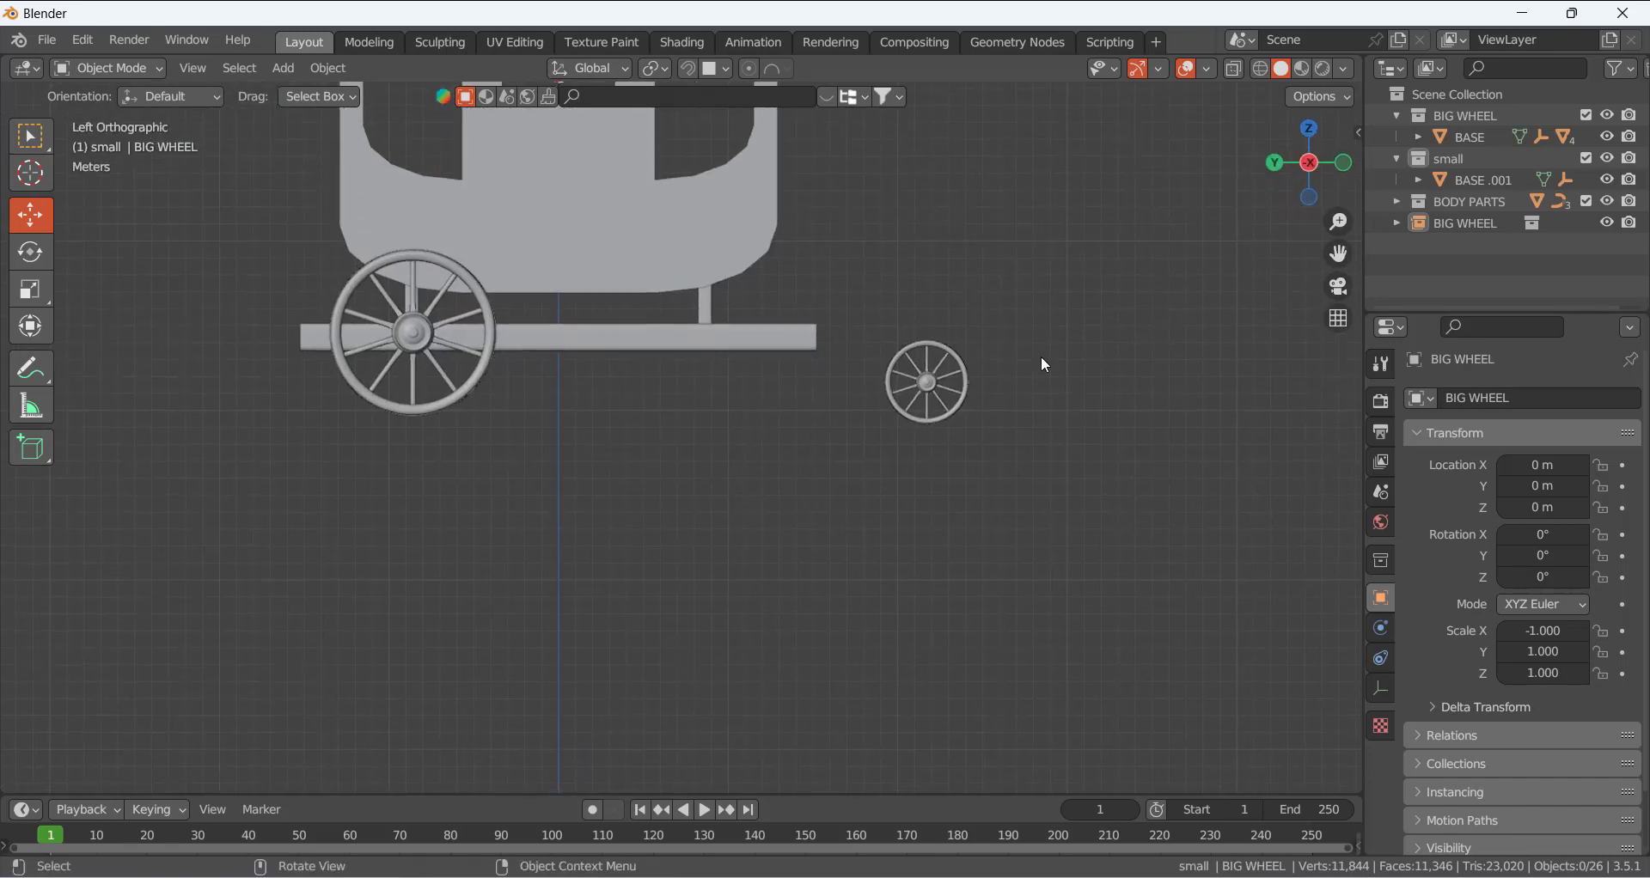
pyautogui.rightClick(1452, 158)
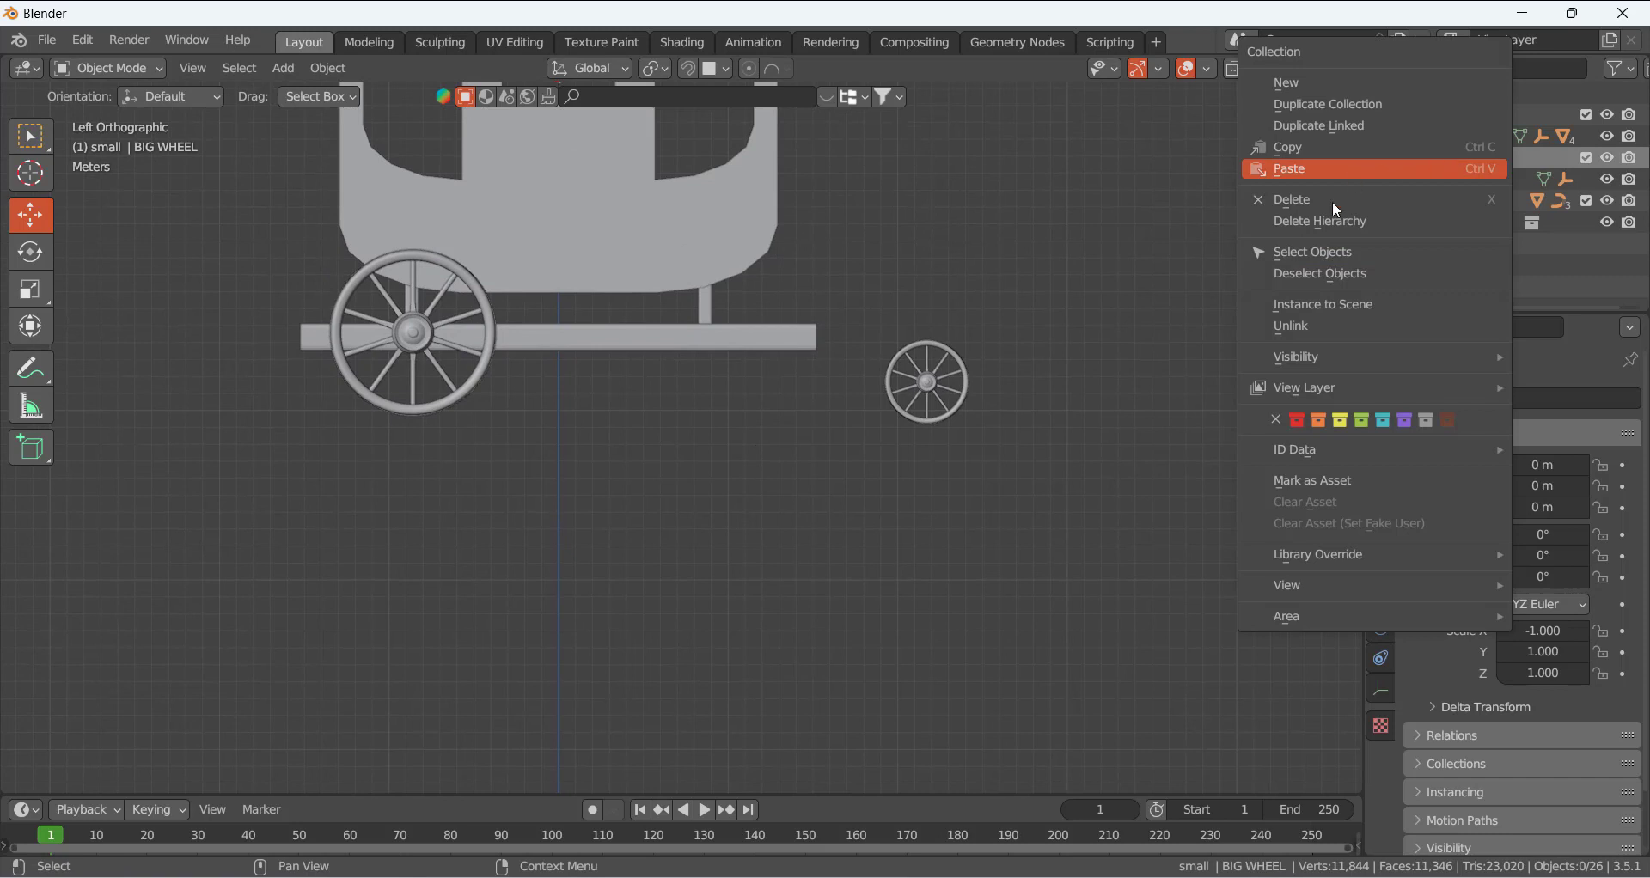
pyautogui.click(1332, 267)
pyautogui.moveTo(888, 395); pyautogui.dragTo(457, 394)
pyautogui.scroll(2, 442, 357)
pyautogui.scroll(3, 468, 464)
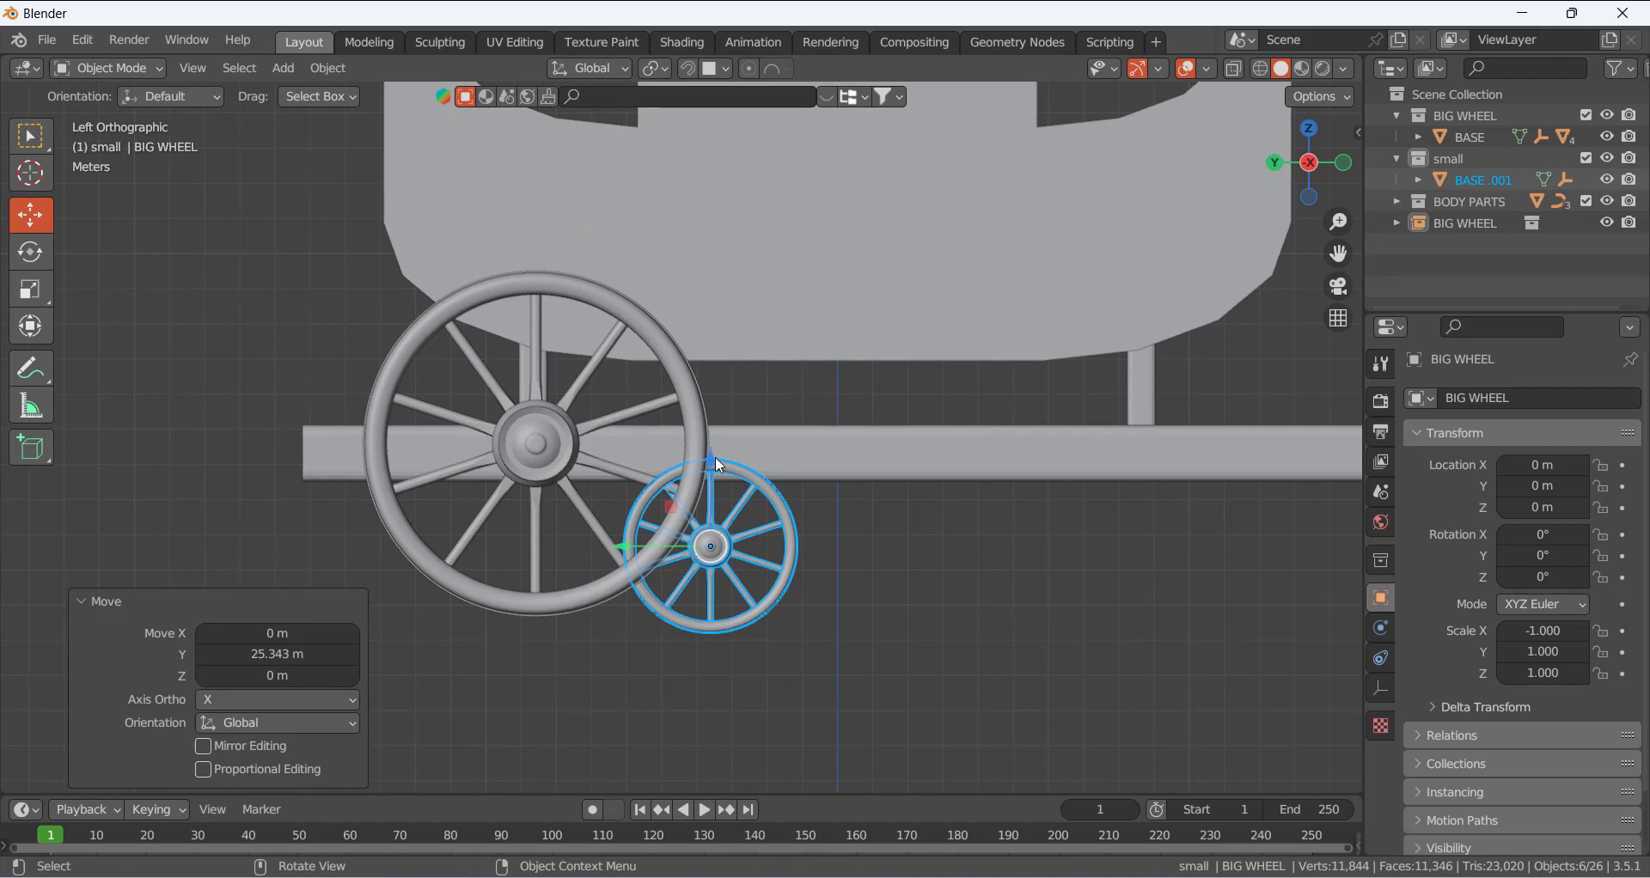
pyautogui.moveTo(713, 464)
pyautogui.mouseDown()
pyautogui.moveTo(713, 422)
pyautogui.moveTo(712, 439)
pyautogui.mouseUp()
# - Move the small wheel about -18.831 m along Y to the free end of the rail
pyautogui.scroll(-2, 729, 547)
pyautogui.moveTo(628, 511); pyautogui.dragTo(1071, 525)
pyautogui.scroll(-2, 877, 508)
pyautogui.moveTo(925, 404); pyautogui.dragTo(567, 473, button='middle')
pyautogui.scroll(3, 1143, 495)
pyautogui.moveTo(1144, 497); pyautogui.dragTo(1044, 472, button='middle')
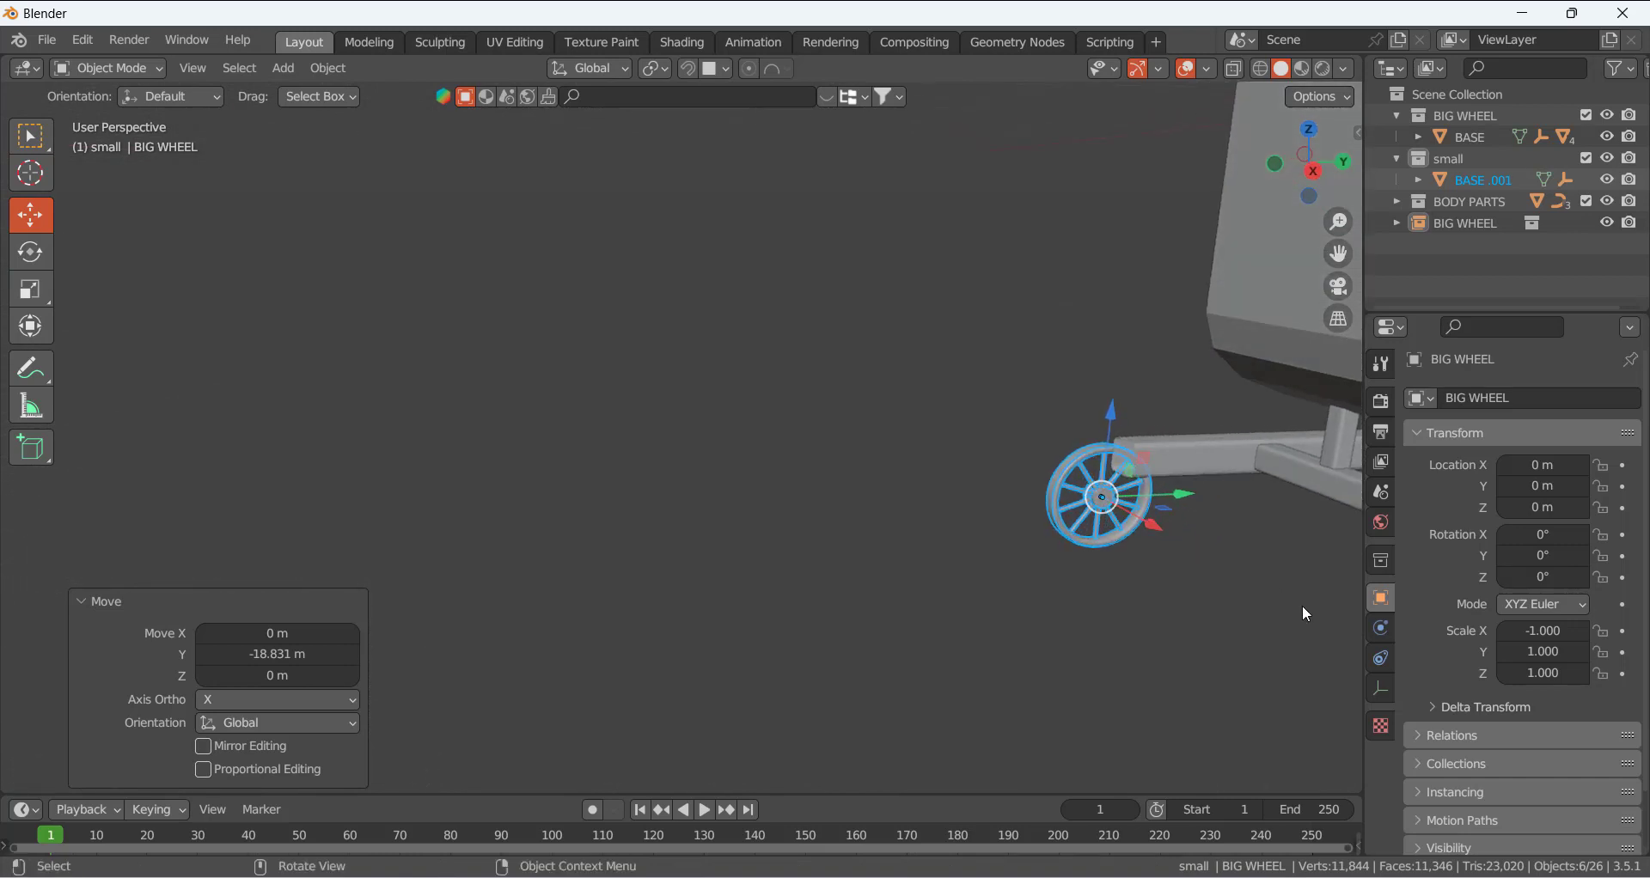
# - Extrude the rail curve's end point beside the small wheel about 3.656 m downward along Z to form a post
pyautogui.click(1302, 606)
pyautogui.click(1200, 465)
pyautogui.press('Tab')
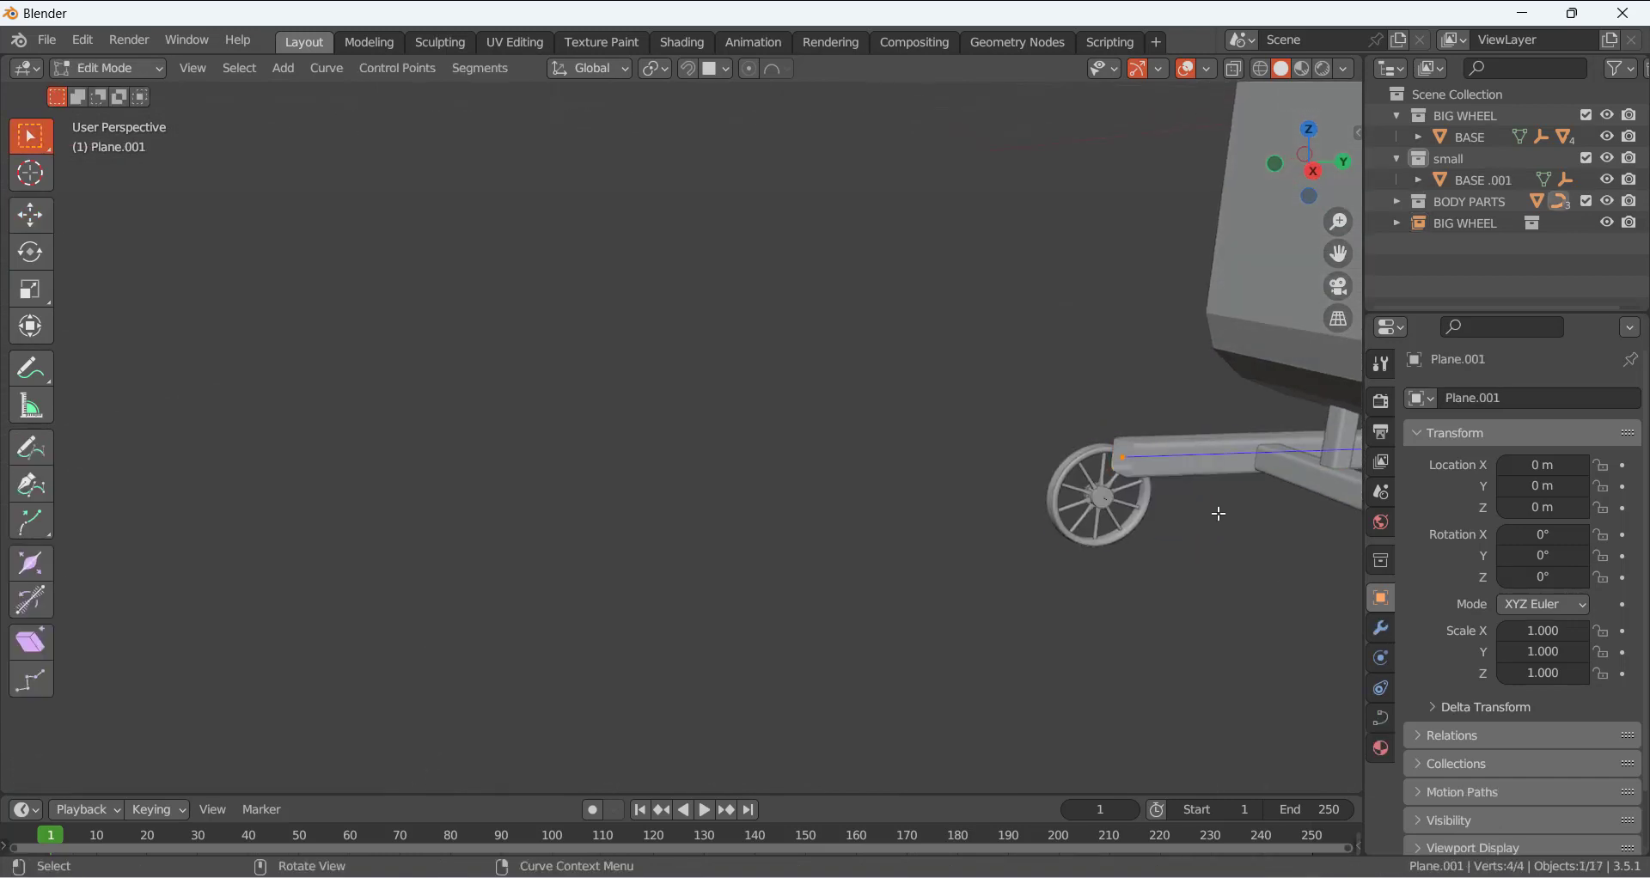
pyautogui.moveTo(1201, 489); pyautogui.dragTo(887, 417, button='middle')
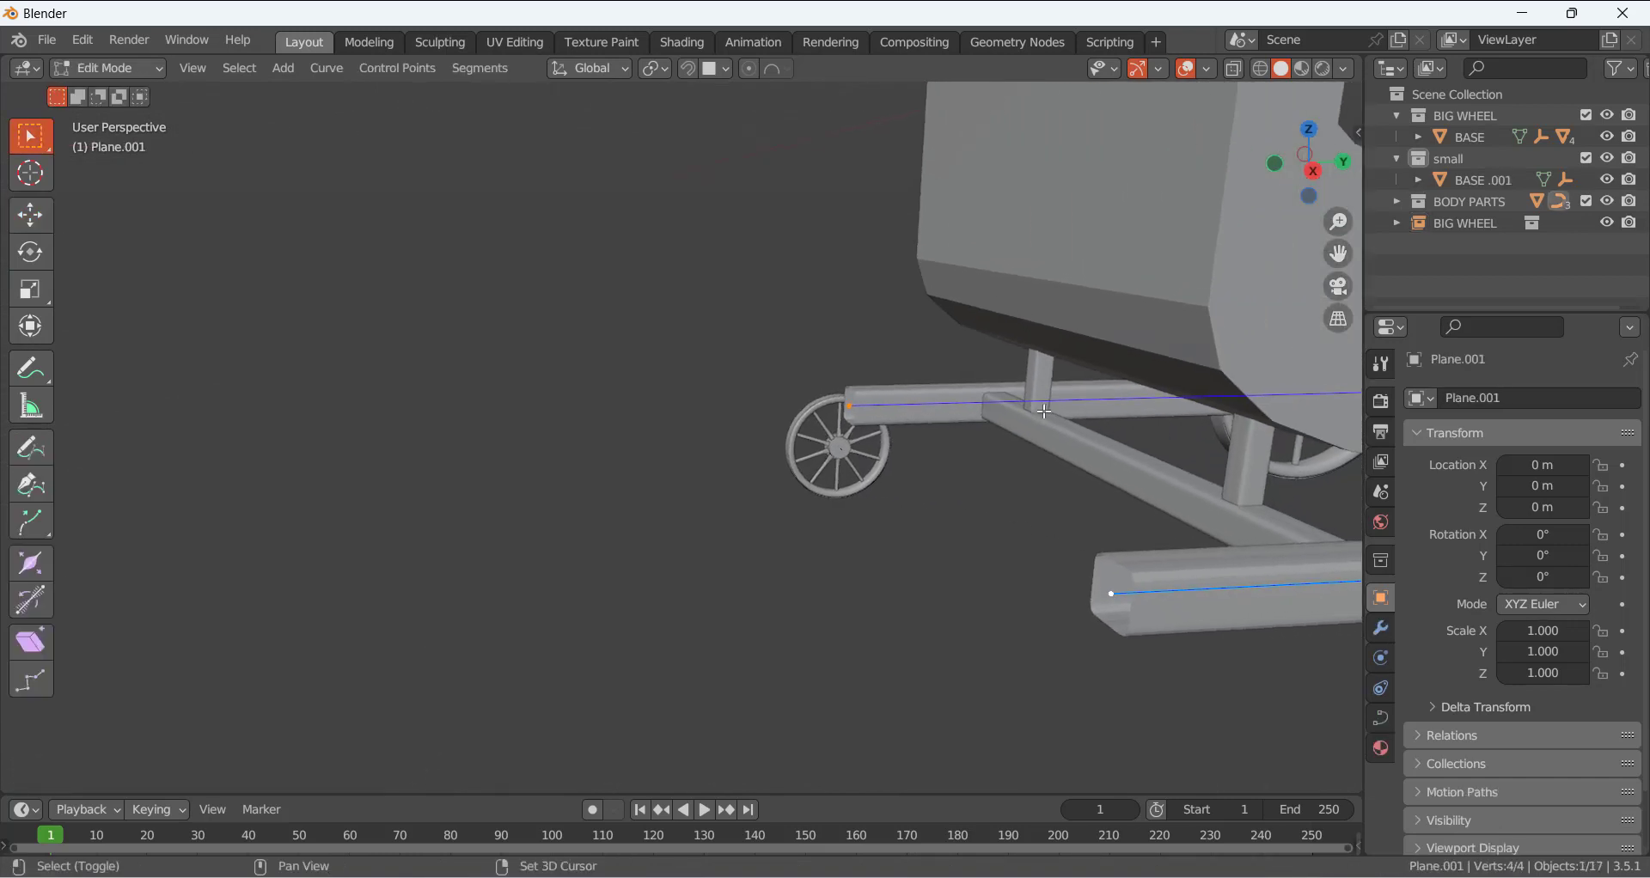
pyautogui.scroll(2, 887, 417)
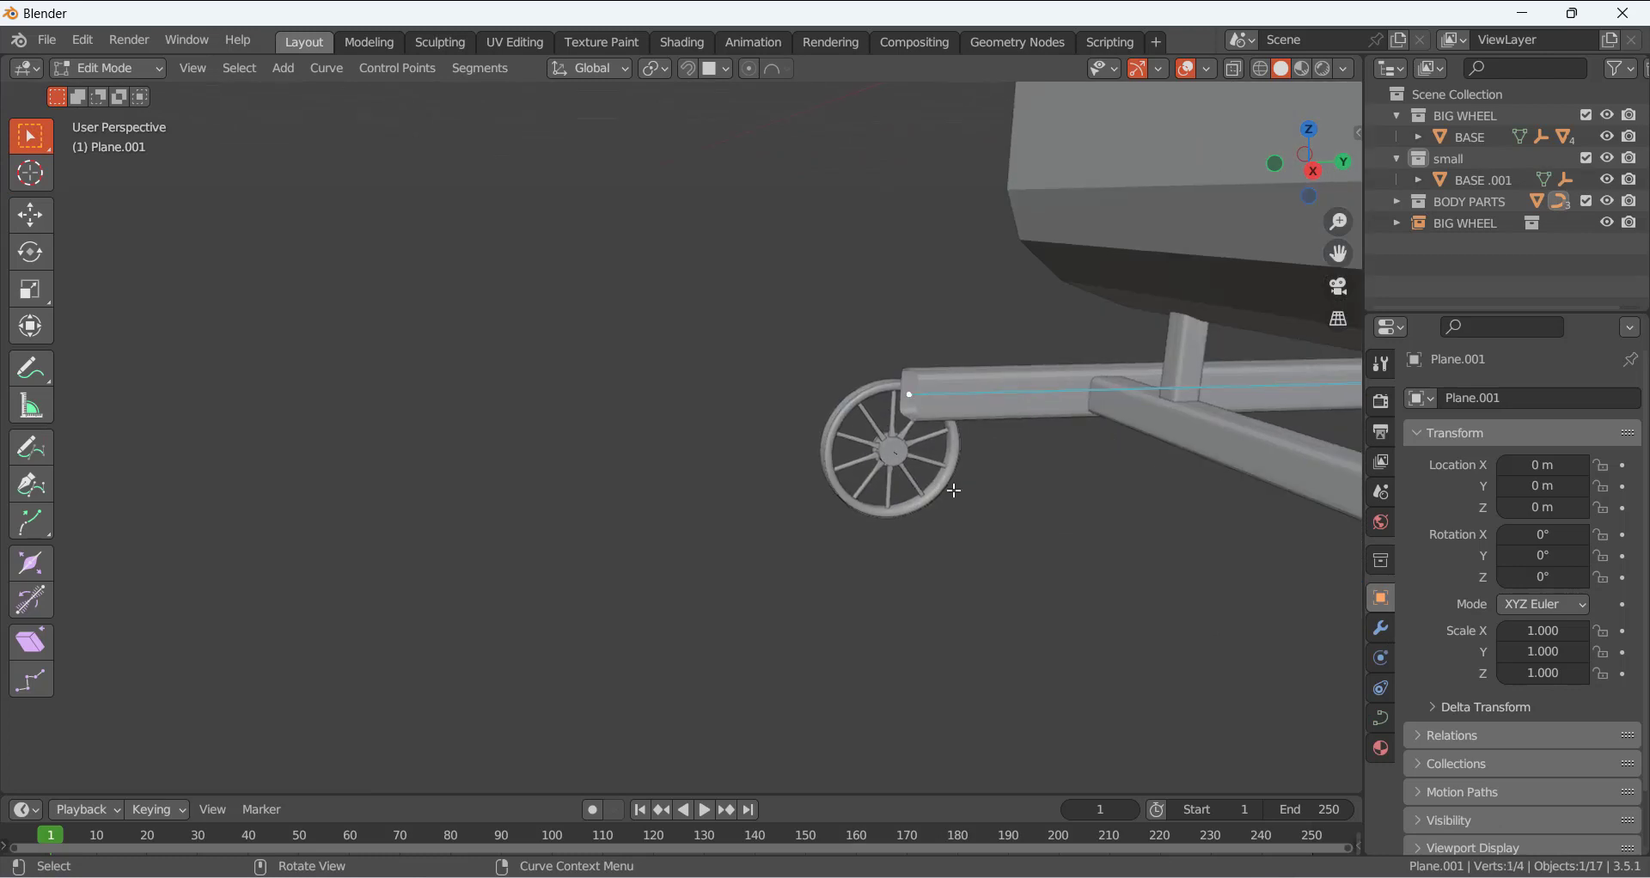
pyautogui.press('e')
pyautogui.press('z')
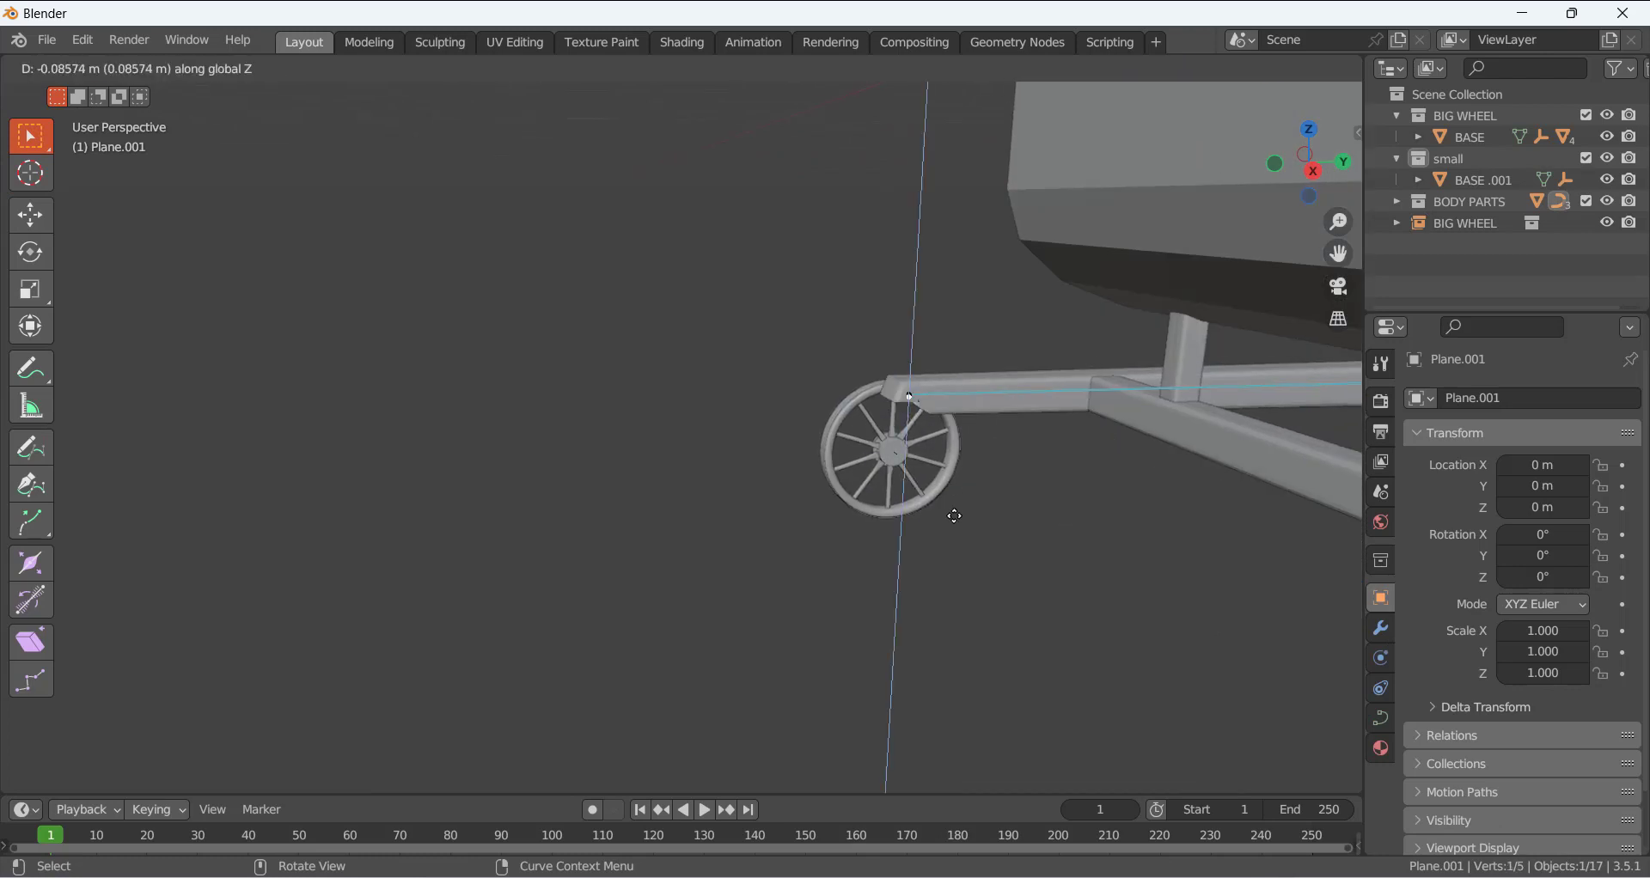
pyautogui.click(957, 596)
pyautogui.moveTo(957, 596); pyautogui.dragTo(991, 513, button='middle')
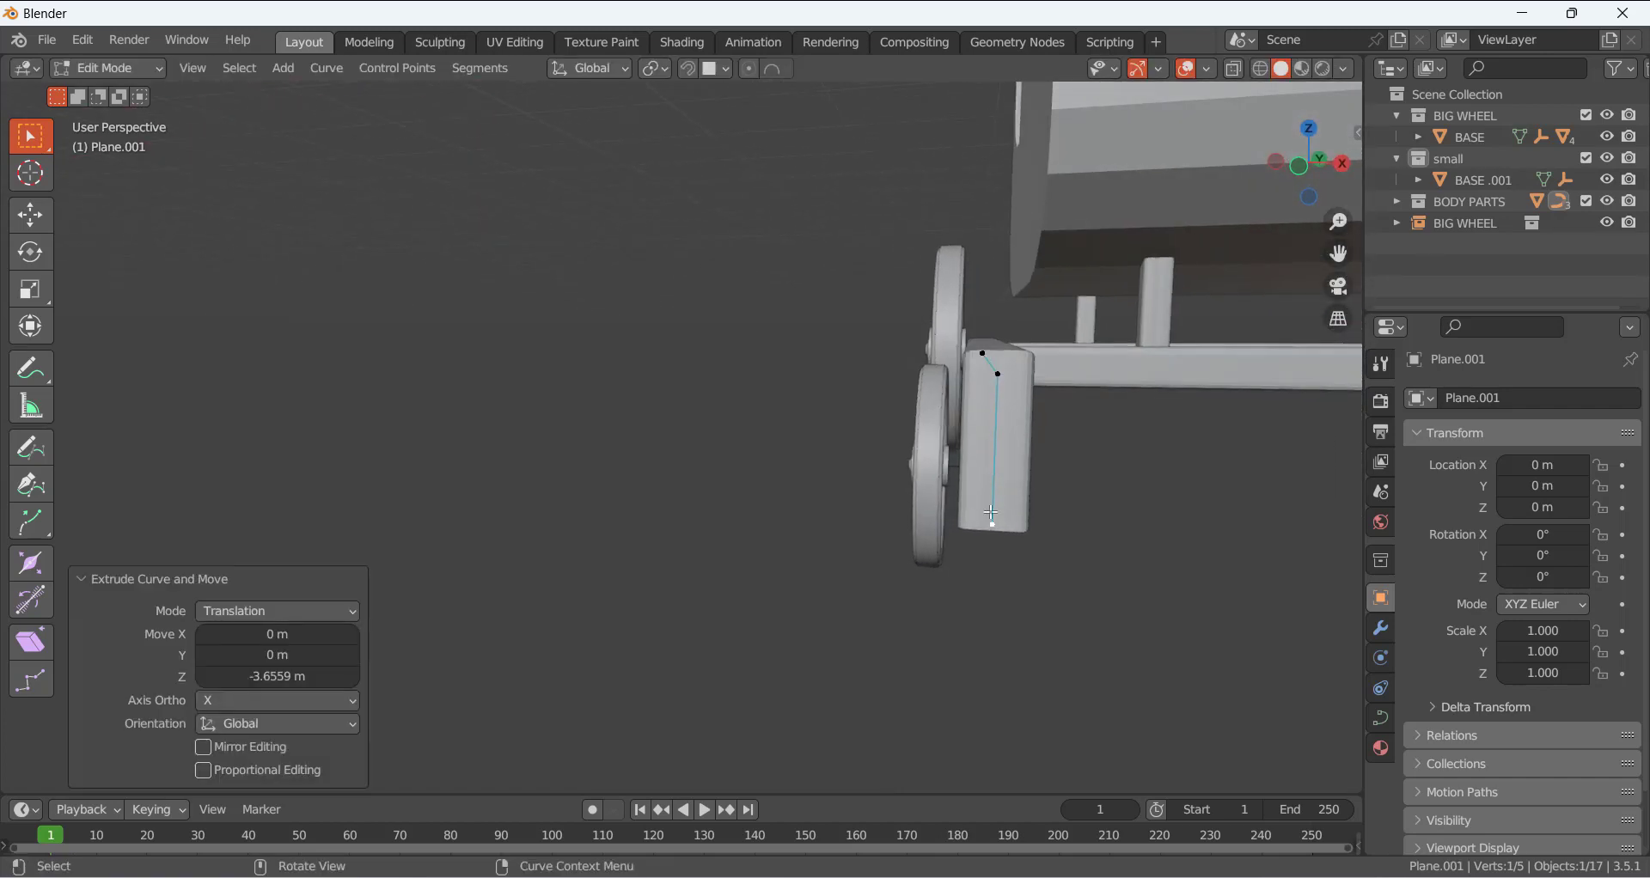
# - Raise the new post's lower end point slightly along Z and return to Object Mode
pyautogui.press('g')
pyautogui.press('z')
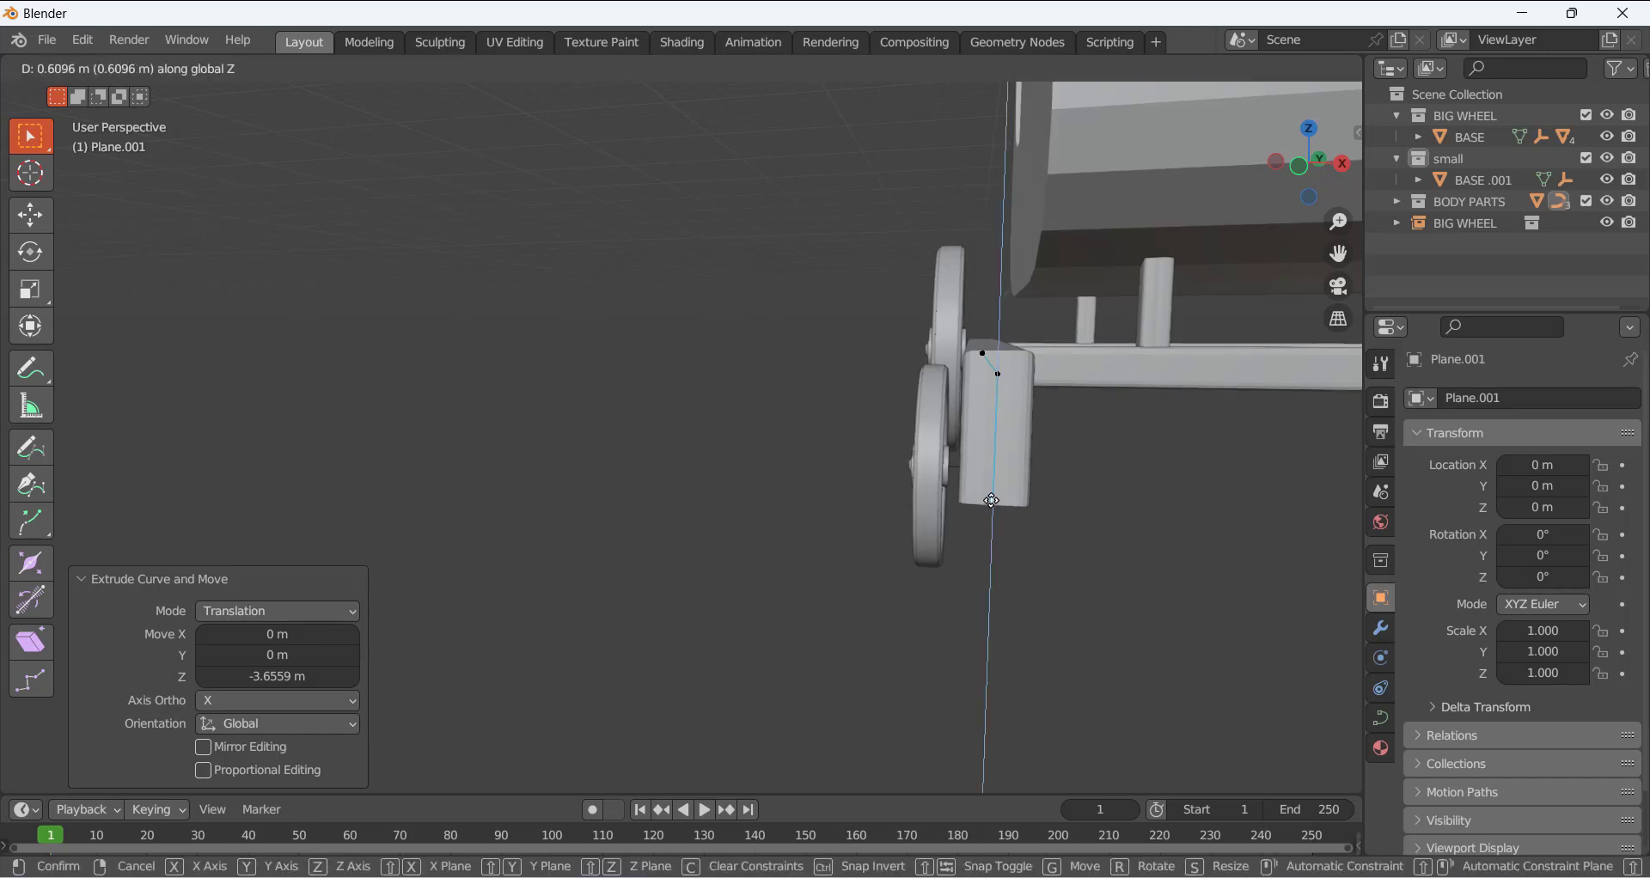
pyautogui.click(810, 524)
pyautogui.moveTo(810, 524); pyautogui.dragTo(817, 546, button='middle')
pyautogui.press('Tab')
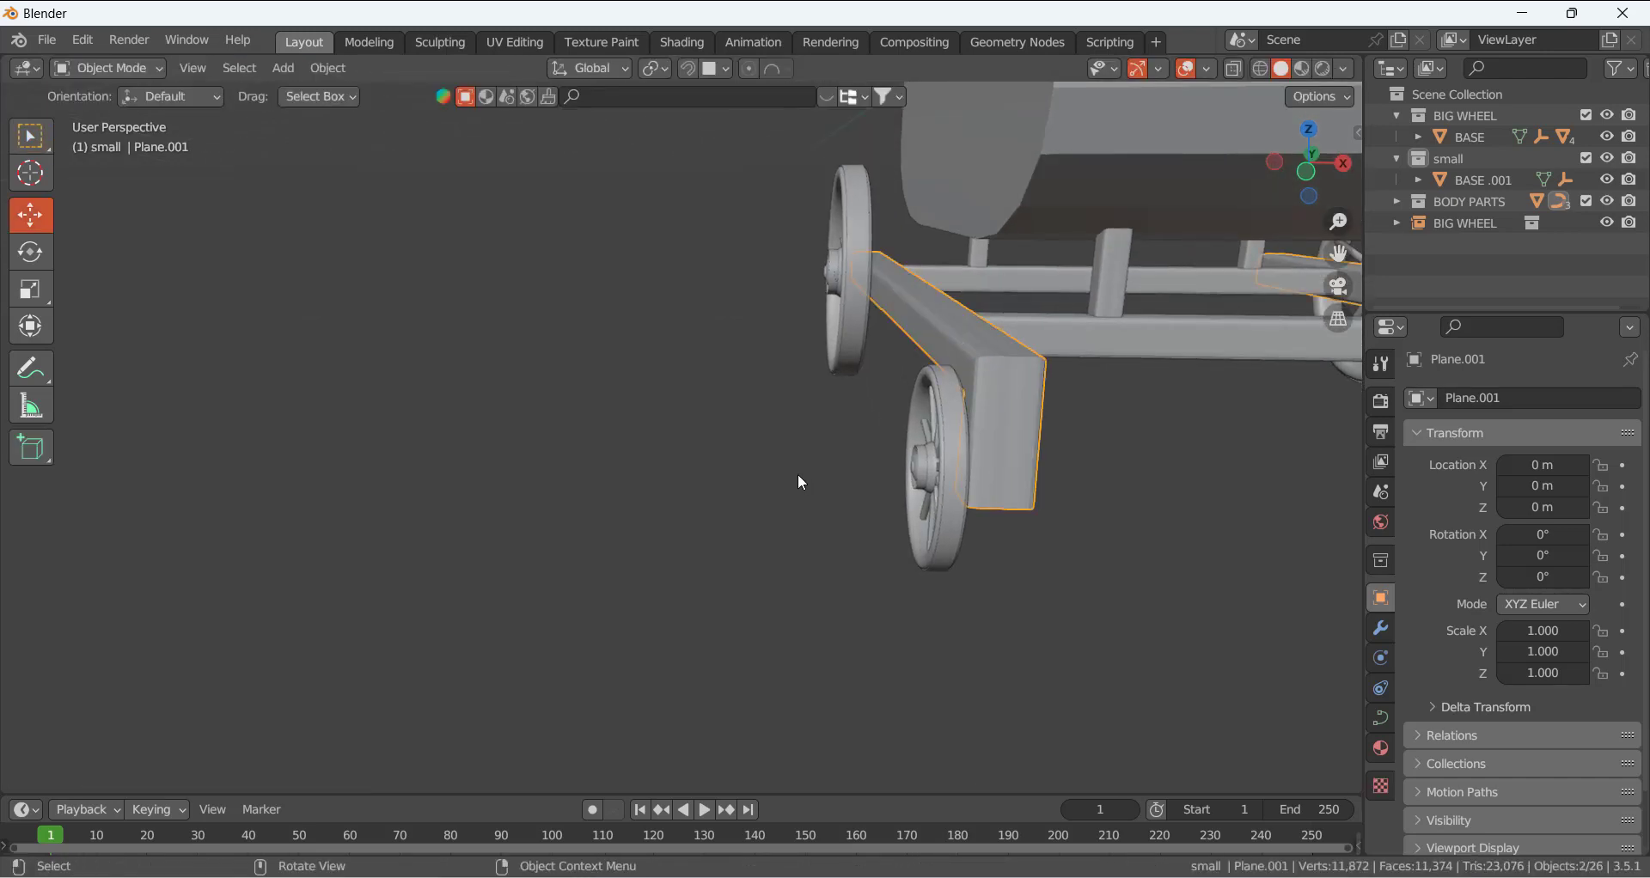
# - Select all objects in the small collection, shift the wheel slightly along X against the post, and deselect it
pyautogui.moveTo(798, 473); pyautogui.dragTo(1074, 673, button='middle')
pyautogui.click(916, 545)
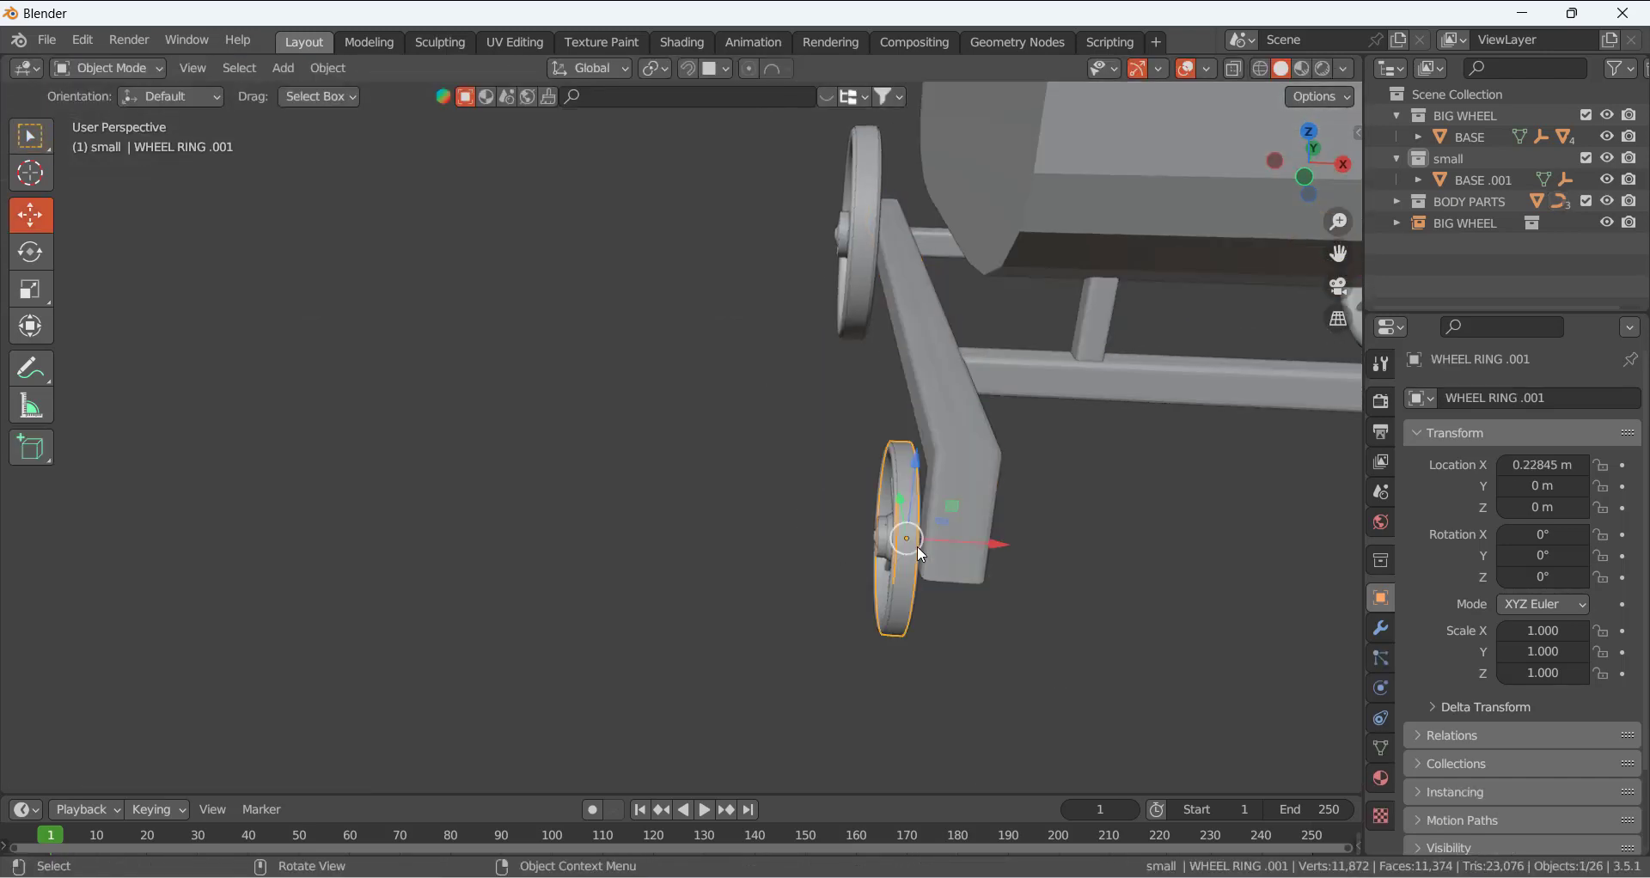
pyautogui.rightClick(1450, 163)
pyautogui.click(1303, 252)
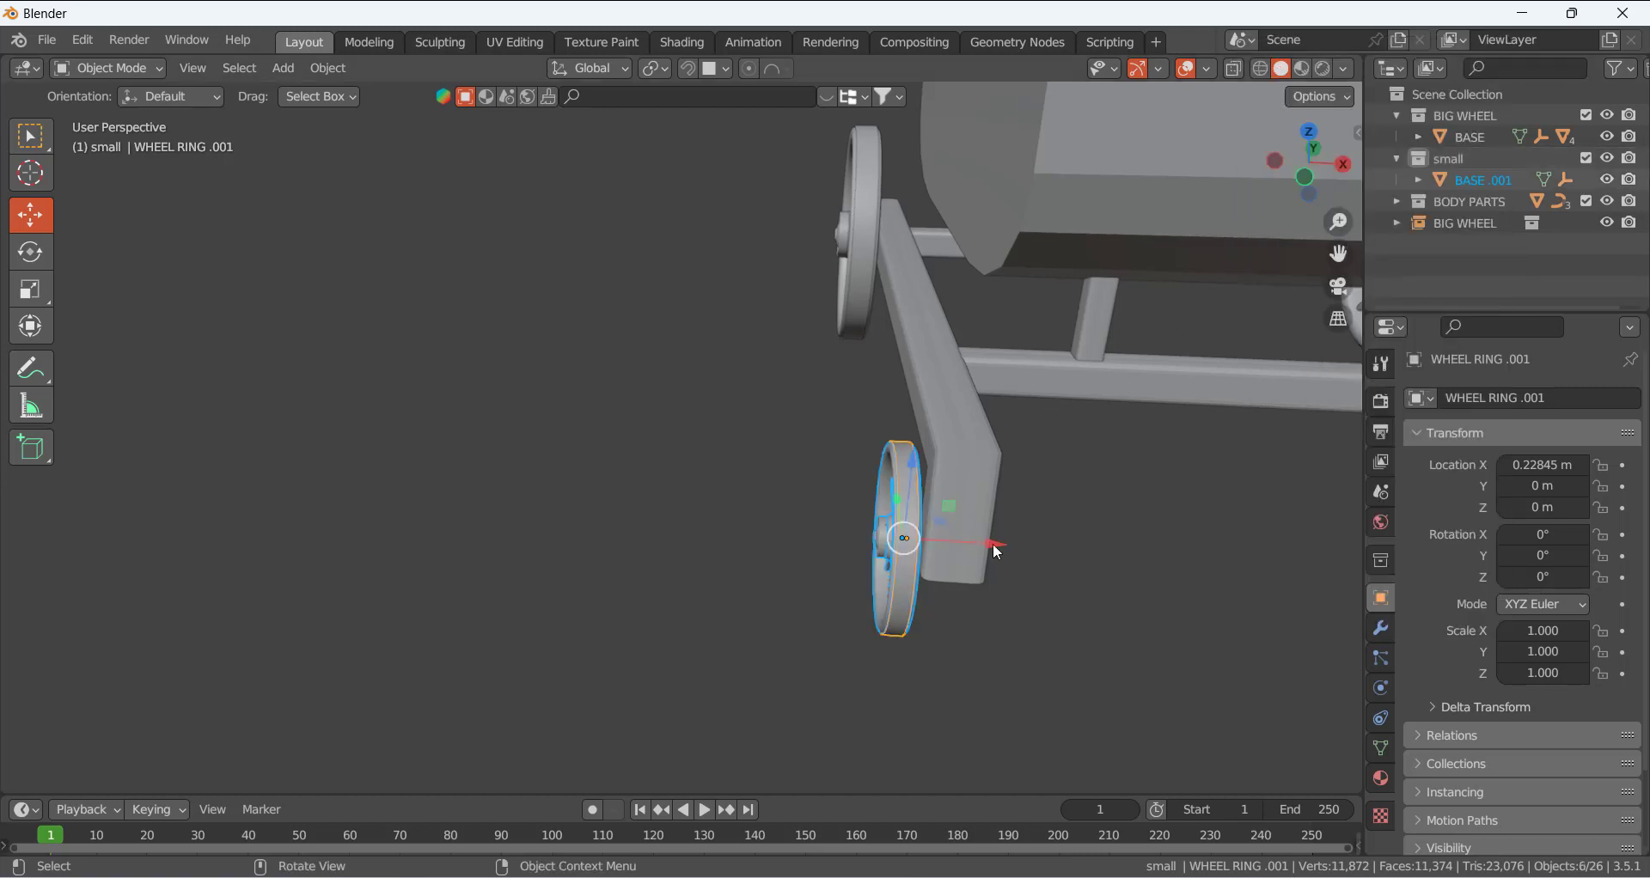
pyautogui.moveTo(997, 552); pyautogui.dragTo(1028, 529, button='middle')
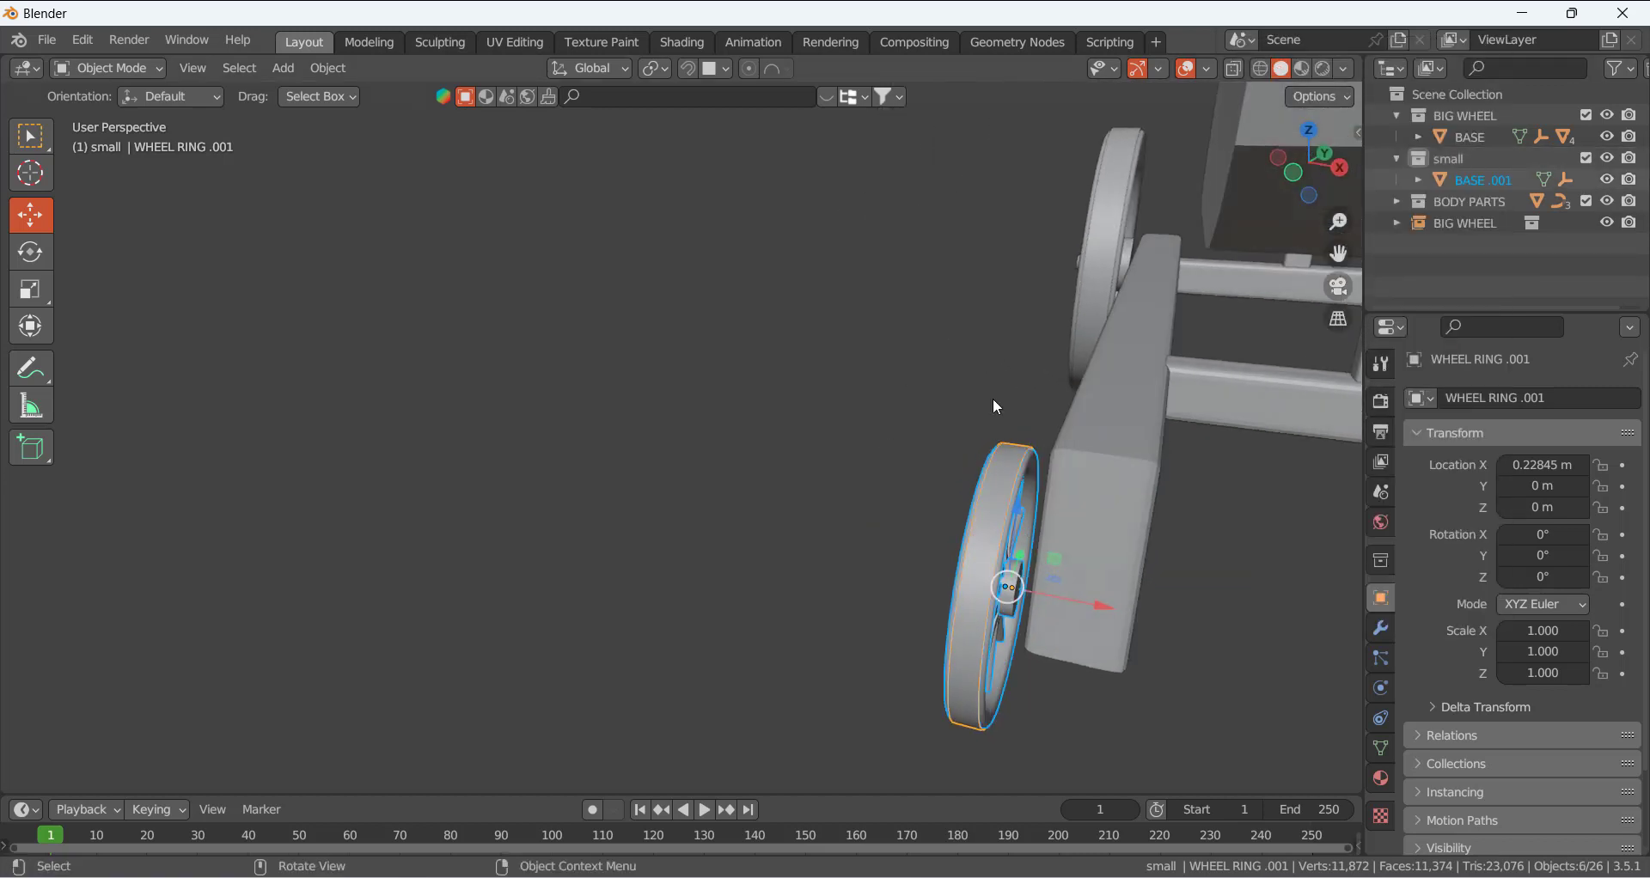
pyautogui.press('KP_1')
pyautogui.scroll(4, 992, 398)
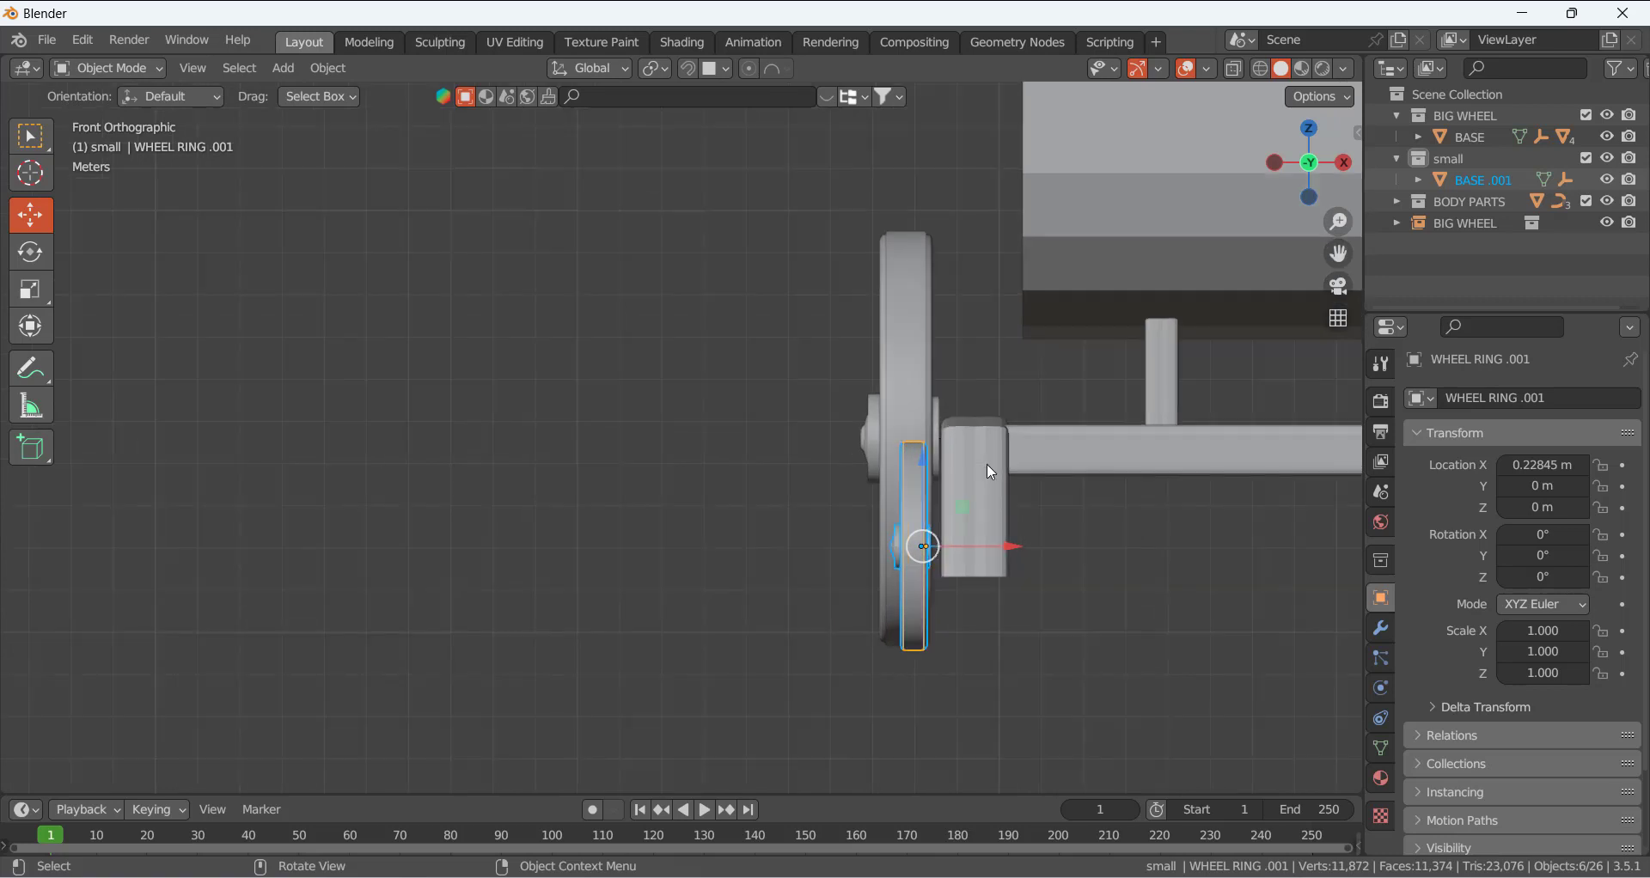
pyautogui.moveTo(1015, 544); pyautogui.dragTo(1030, 545)
pyautogui.click(1023, 584)
# - Examine the small wheel's fit against the rail post from several sides of the undercarriage
pyautogui.moveTo(612, 378); pyautogui.dragTo(729, 430, button='middle')
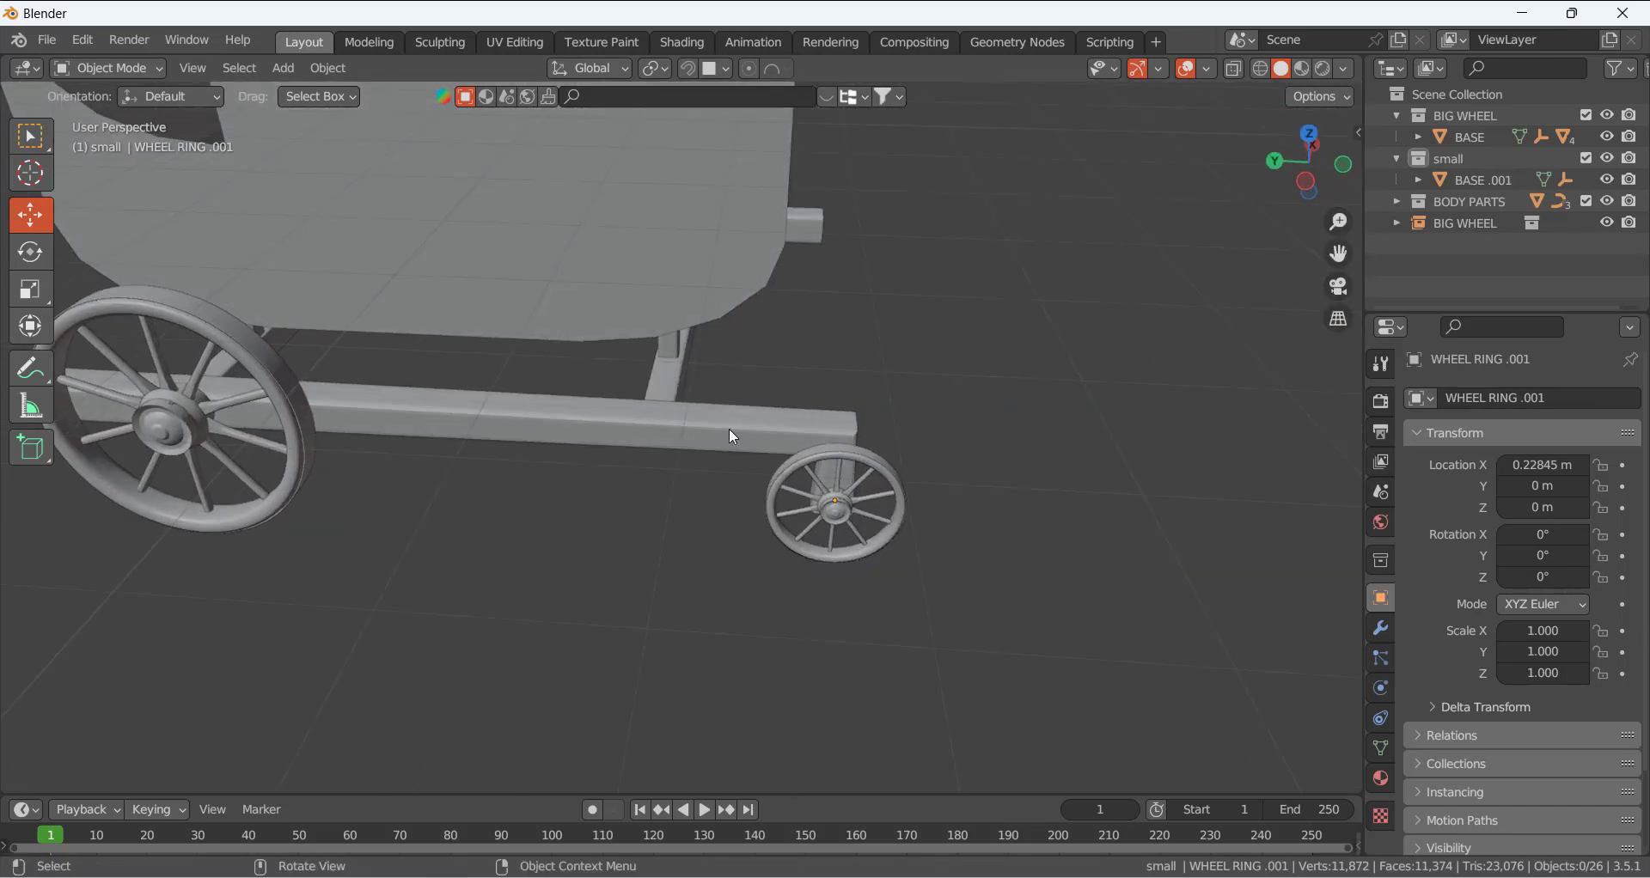
pyautogui.scroll(-6, 746, 417)
pyautogui.scroll(3, 771, 387)
pyautogui.scroll(2, 915, 448)
pyautogui.moveTo(915, 448); pyautogui.dragTo(776, 425, button='middle')
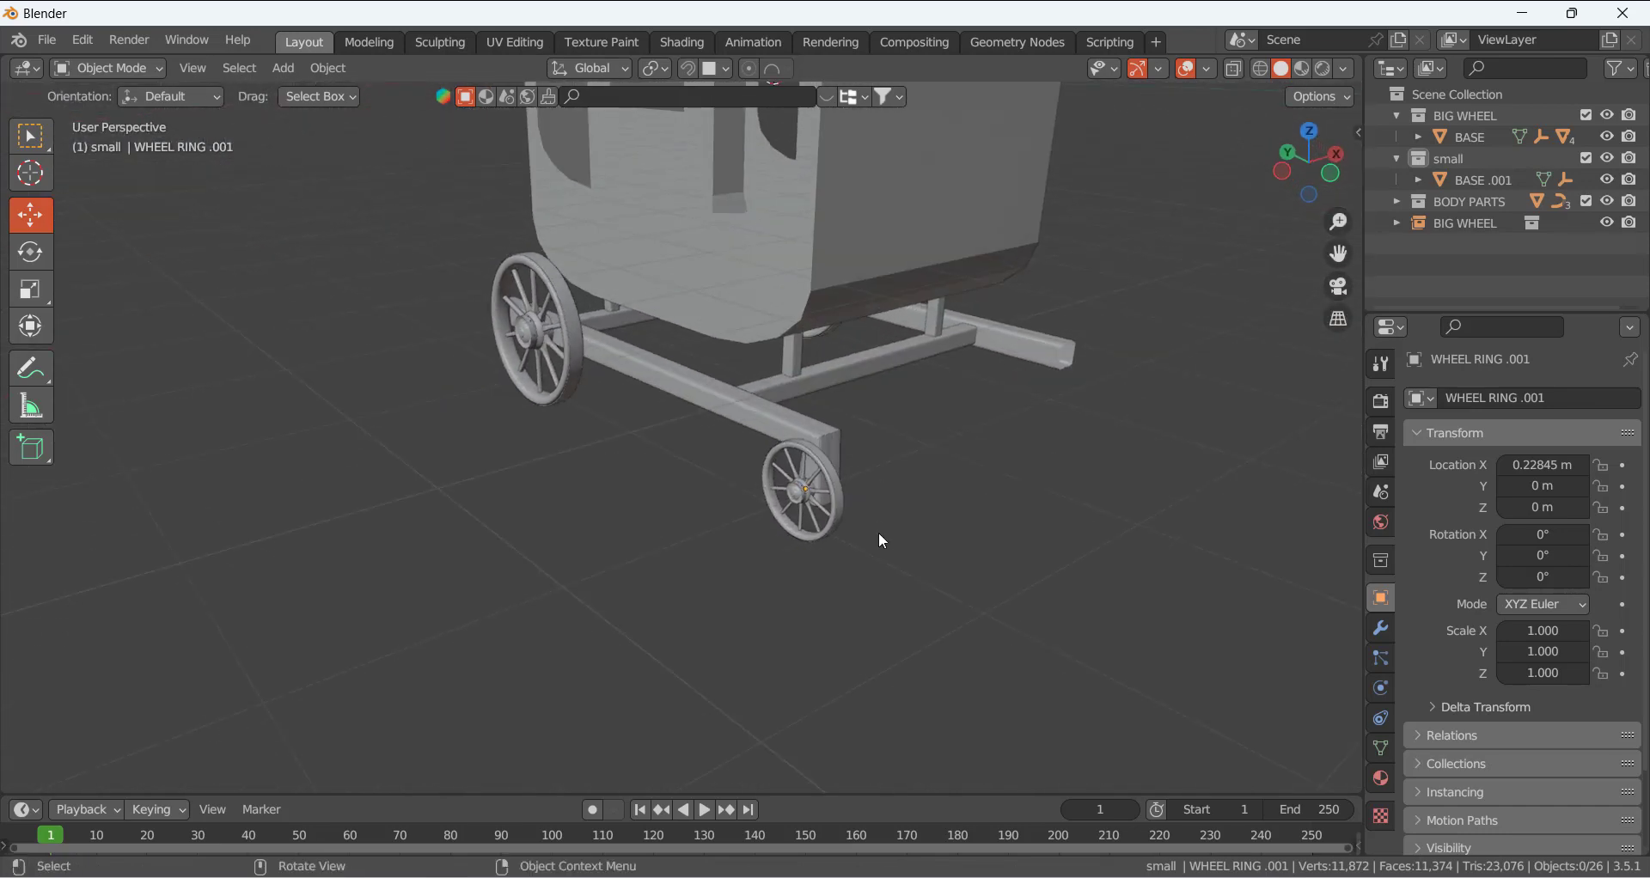
pyautogui.scroll(2, 882, 540)
pyautogui.click(972, 524)
pyautogui.click(1123, 508)
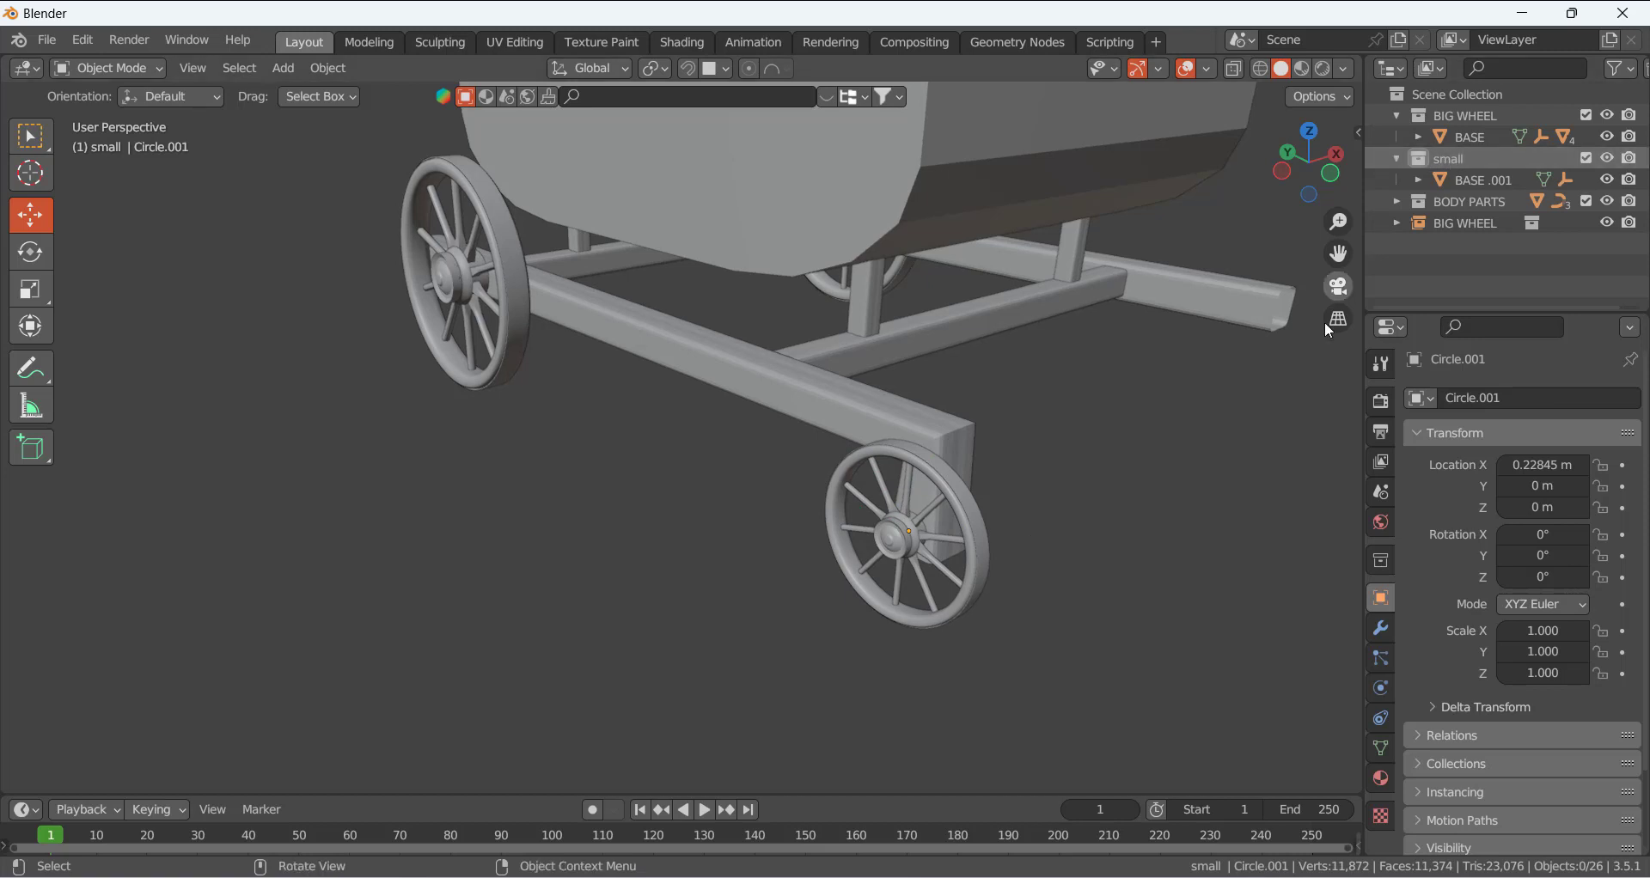
# - Select the objects of the small collection and add a collection instance of small
pyautogui.click(281, 70)
pyautogui.rightClick(1447, 157)
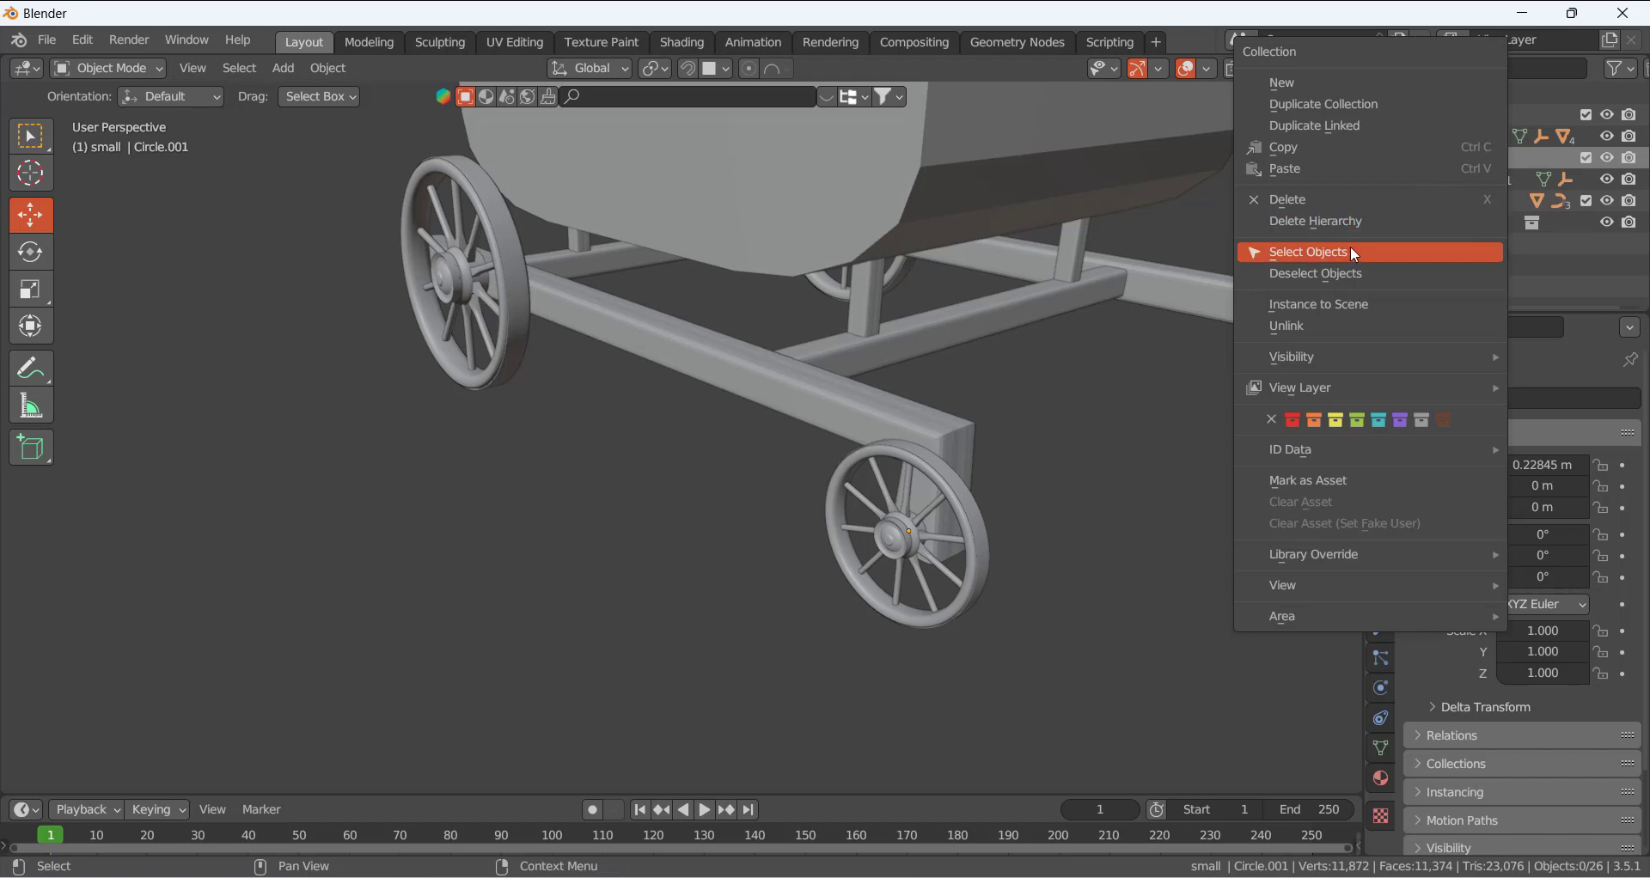
pyautogui.click(1351, 247)
pyautogui.click(293, 72)
pyautogui.moveTo(387, 505)
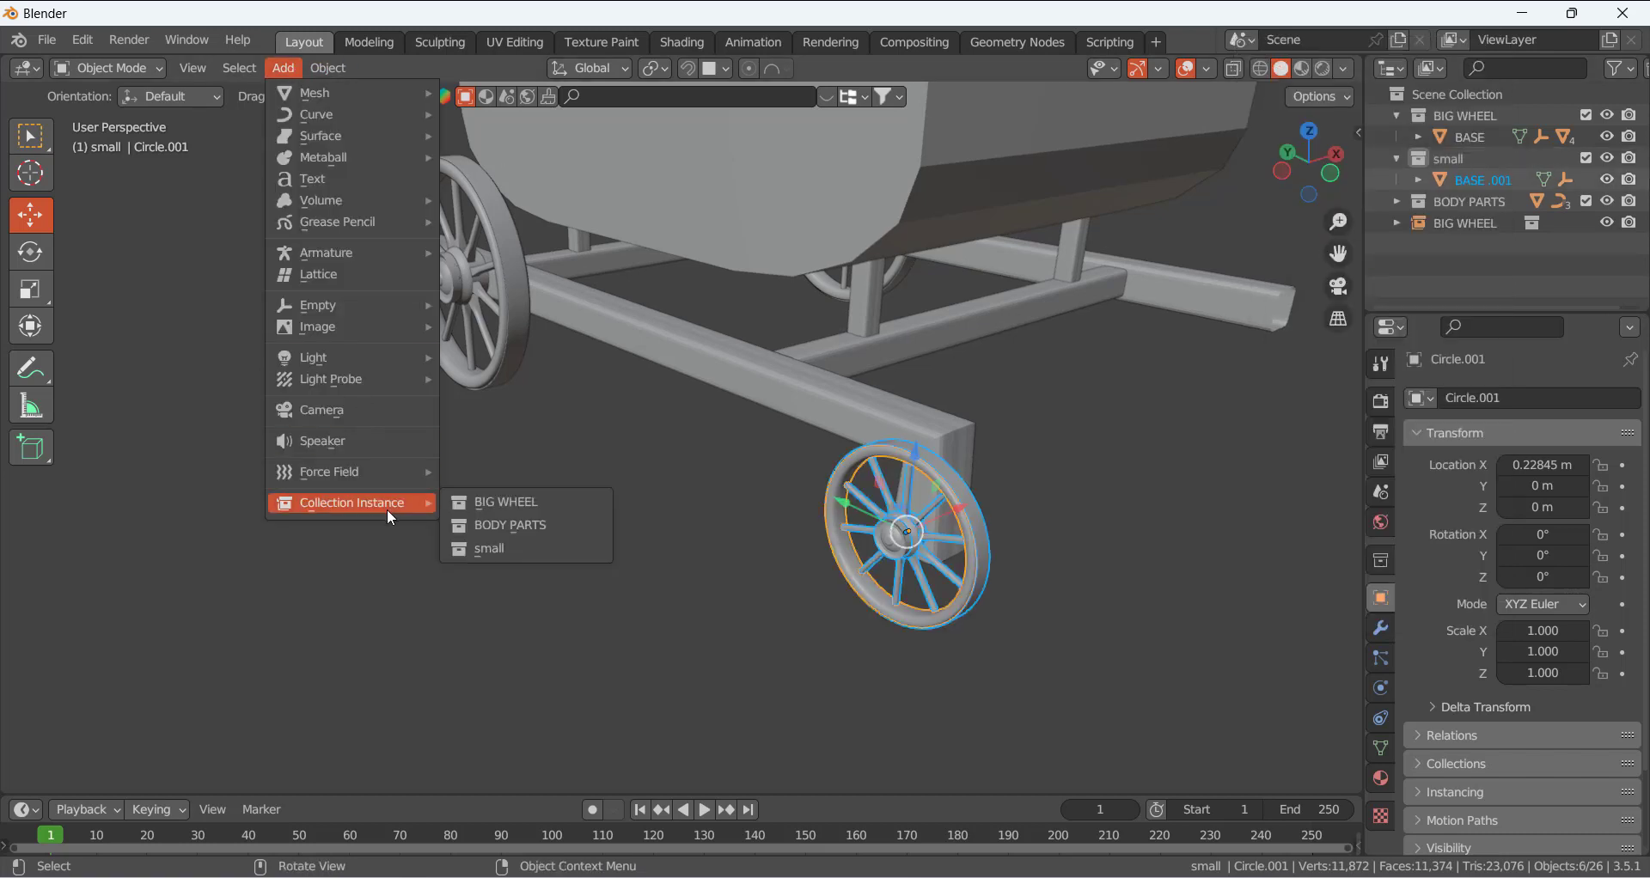
pyautogui.click(508, 550)
# - Mirror the small wheel instance along its local X axis to the opposite rail and deselect it
pyautogui.scroll(-5, 573, 557)
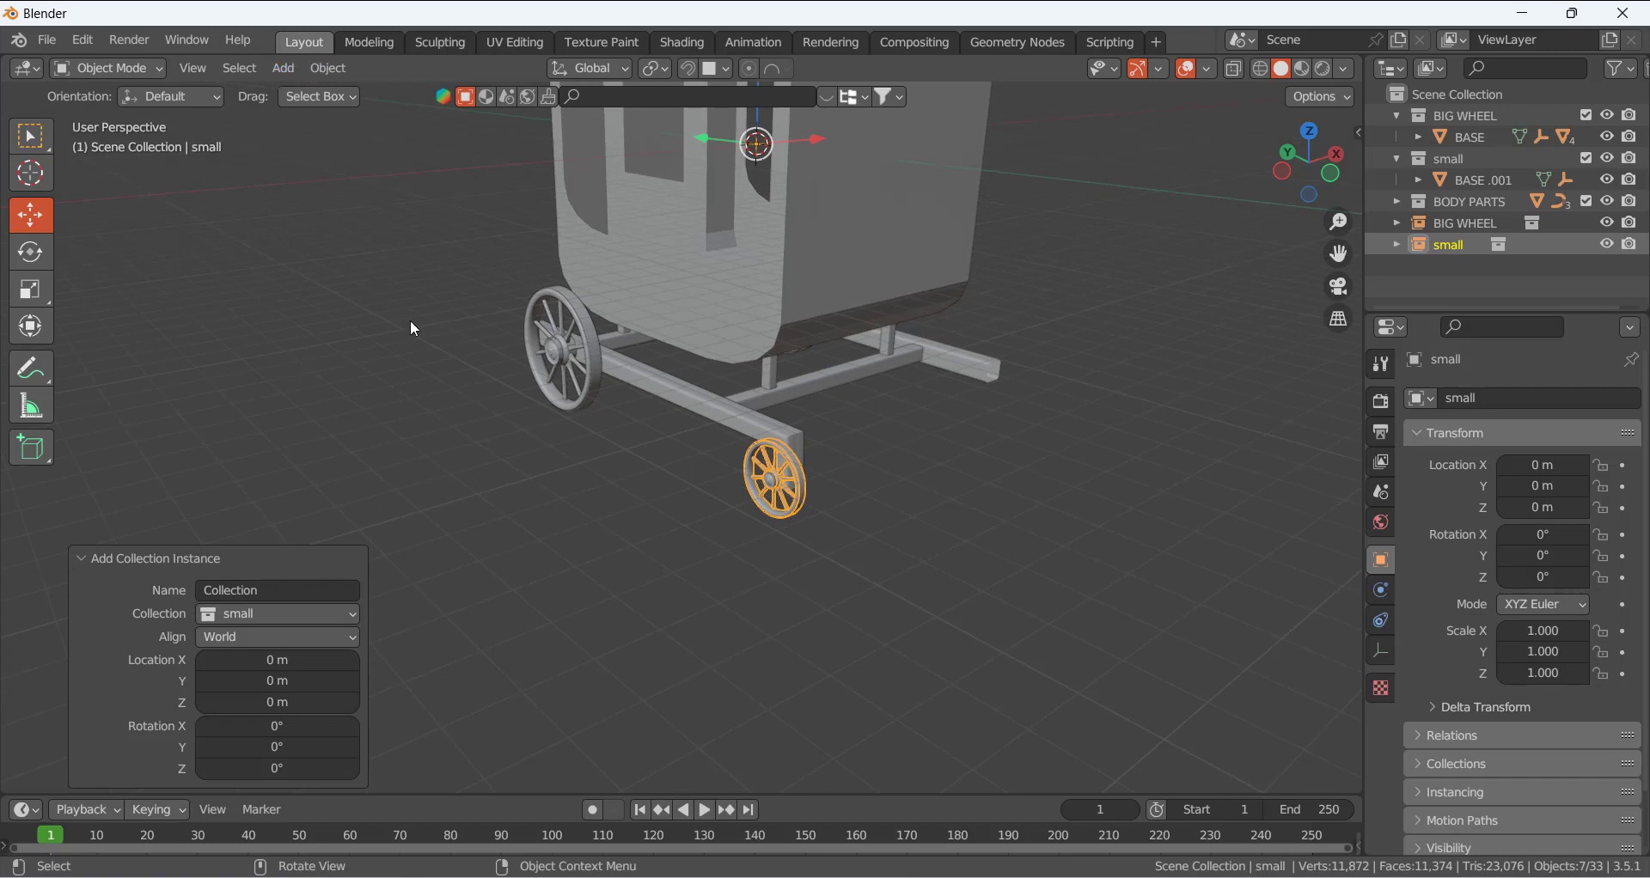
pyautogui.press('F3')
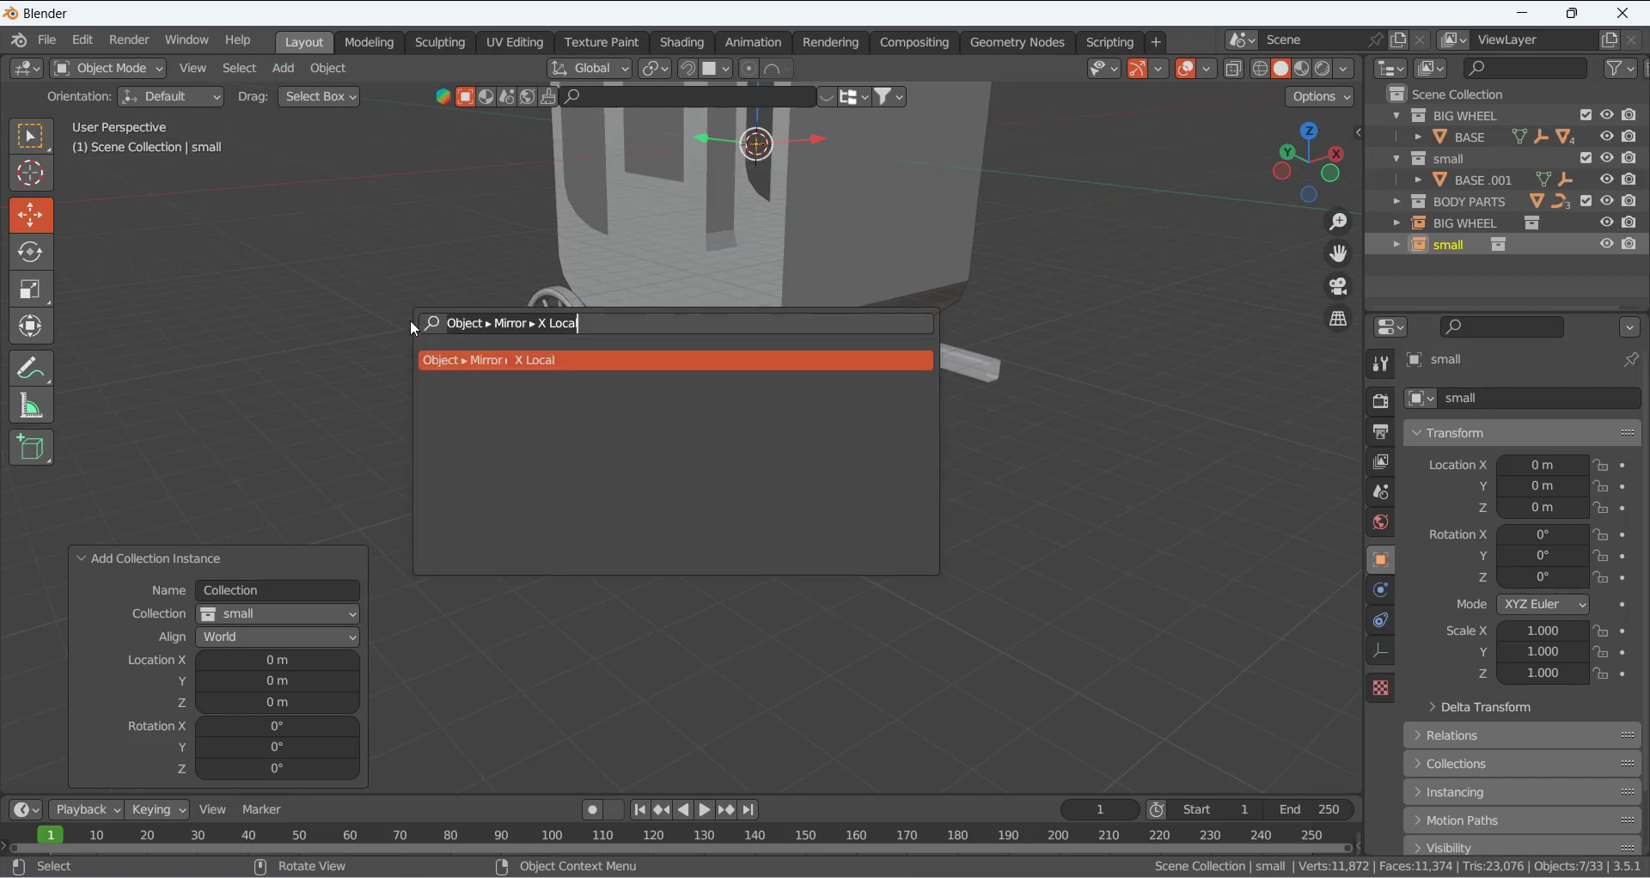
pyautogui.click(518, 361)
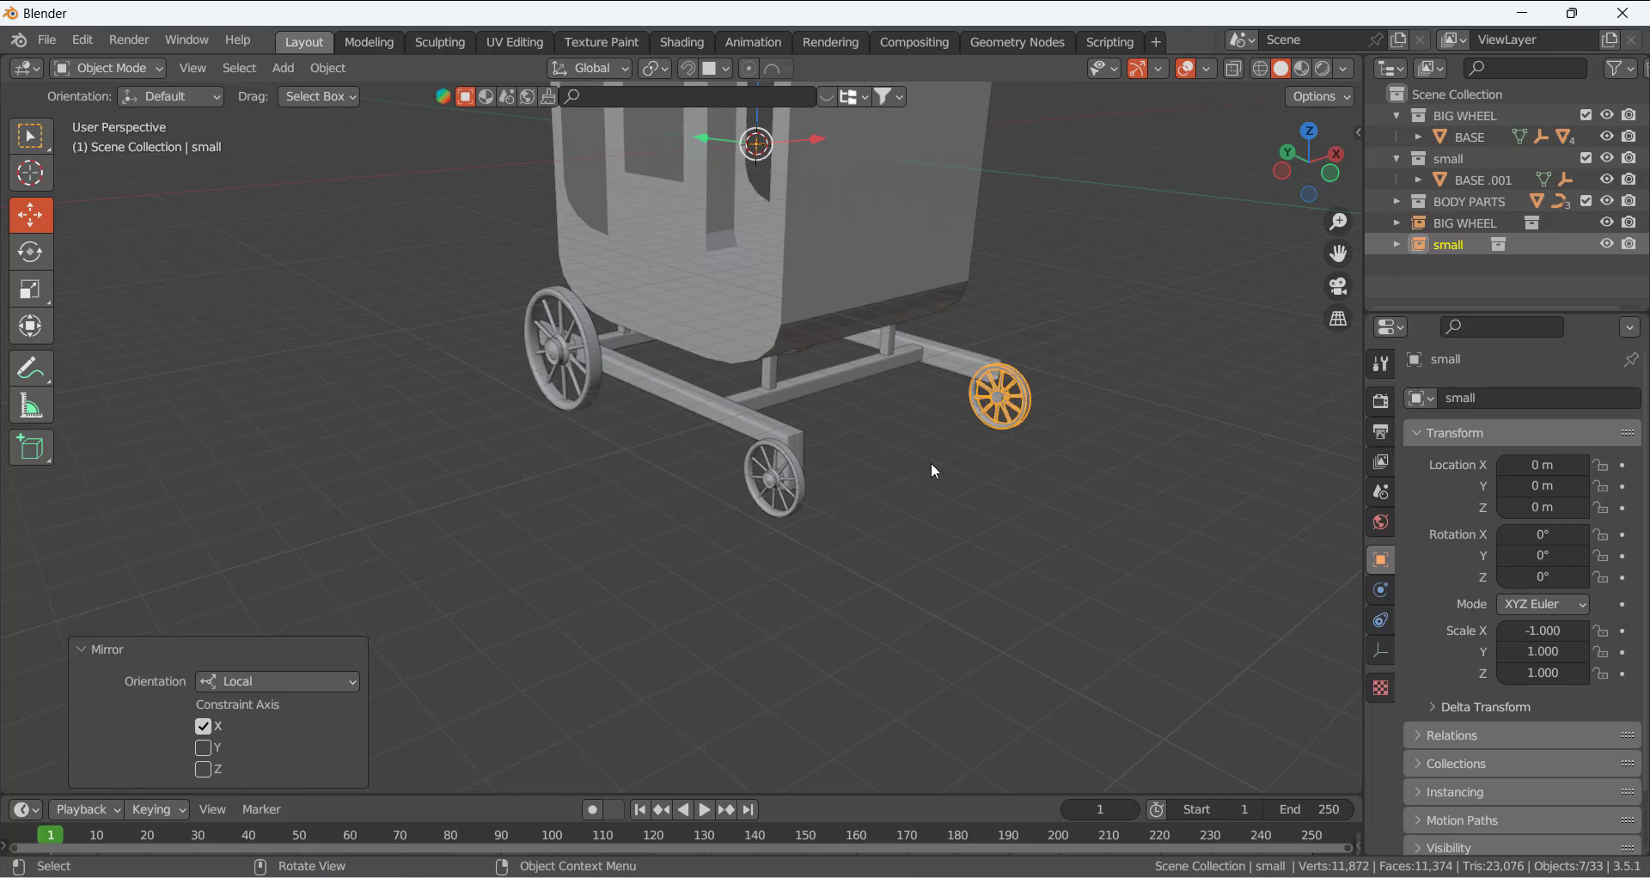
pyautogui.moveTo(931, 462)
pyautogui.mouseDown(button='middle')
pyautogui.moveTo(760, 475)
pyautogui.moveTo(815, 452)
pyautogui.moveTo(925, 460)
pyautogui.mouseUp(button='middle')
pyautogui.click(759, 476)
# - Extrude the opposite rail's end point beside the mirrored small wheel about 3.16 m downward along Z
pyautogui.click(489, 462)
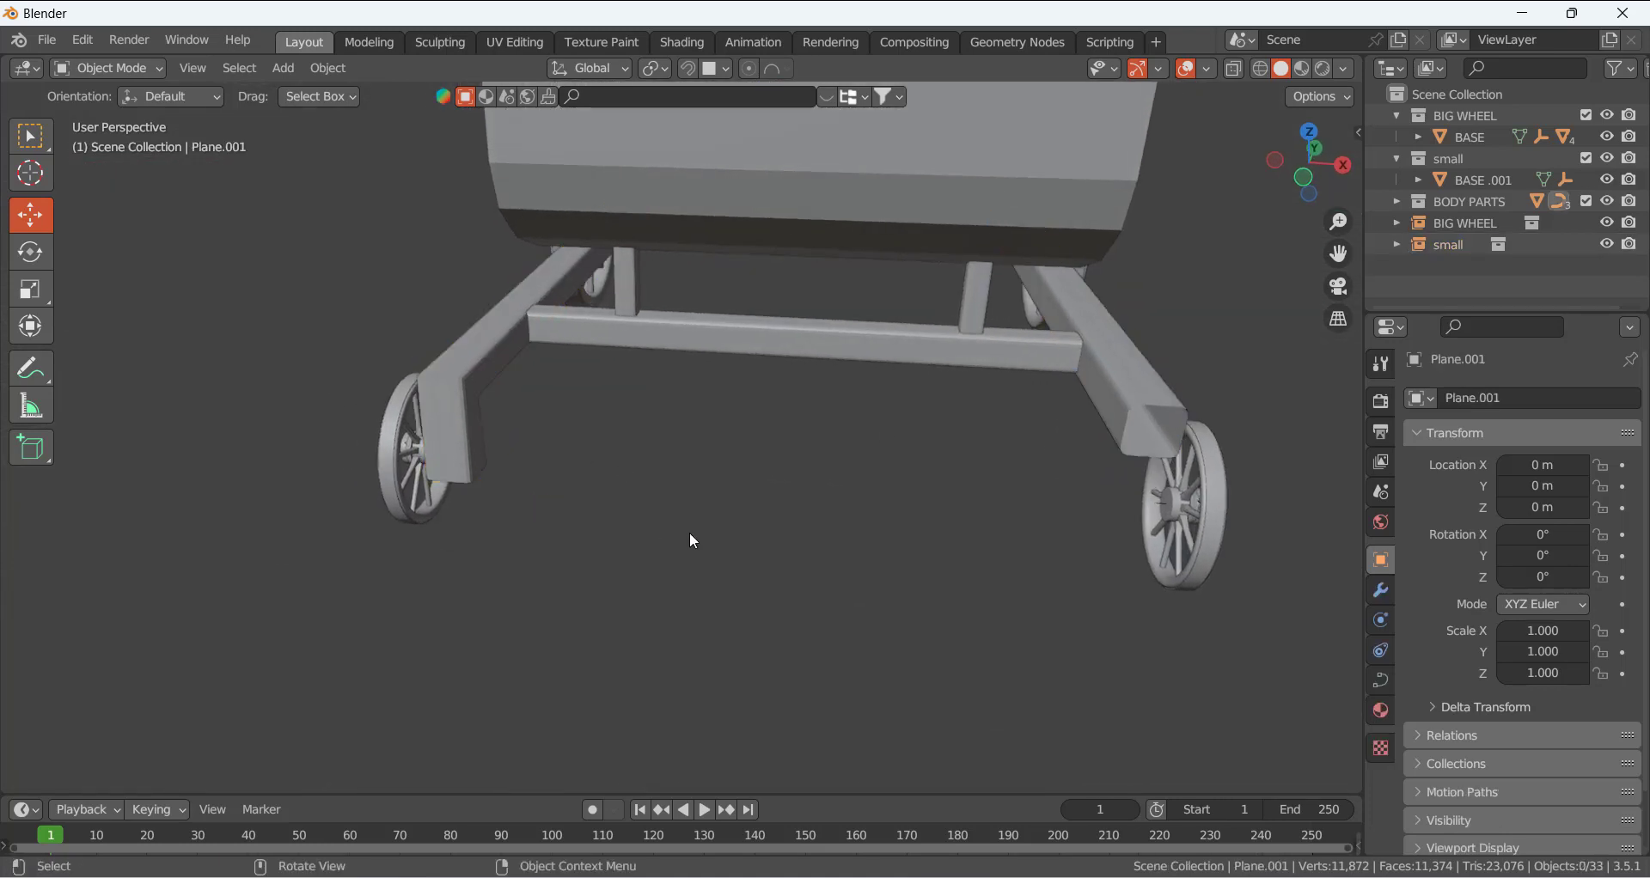
pyautogui.keyDown('shift'); pyautogui.click(1140, 443); pyautogui.keyUp('shift')
pyautogui.press('Tab')
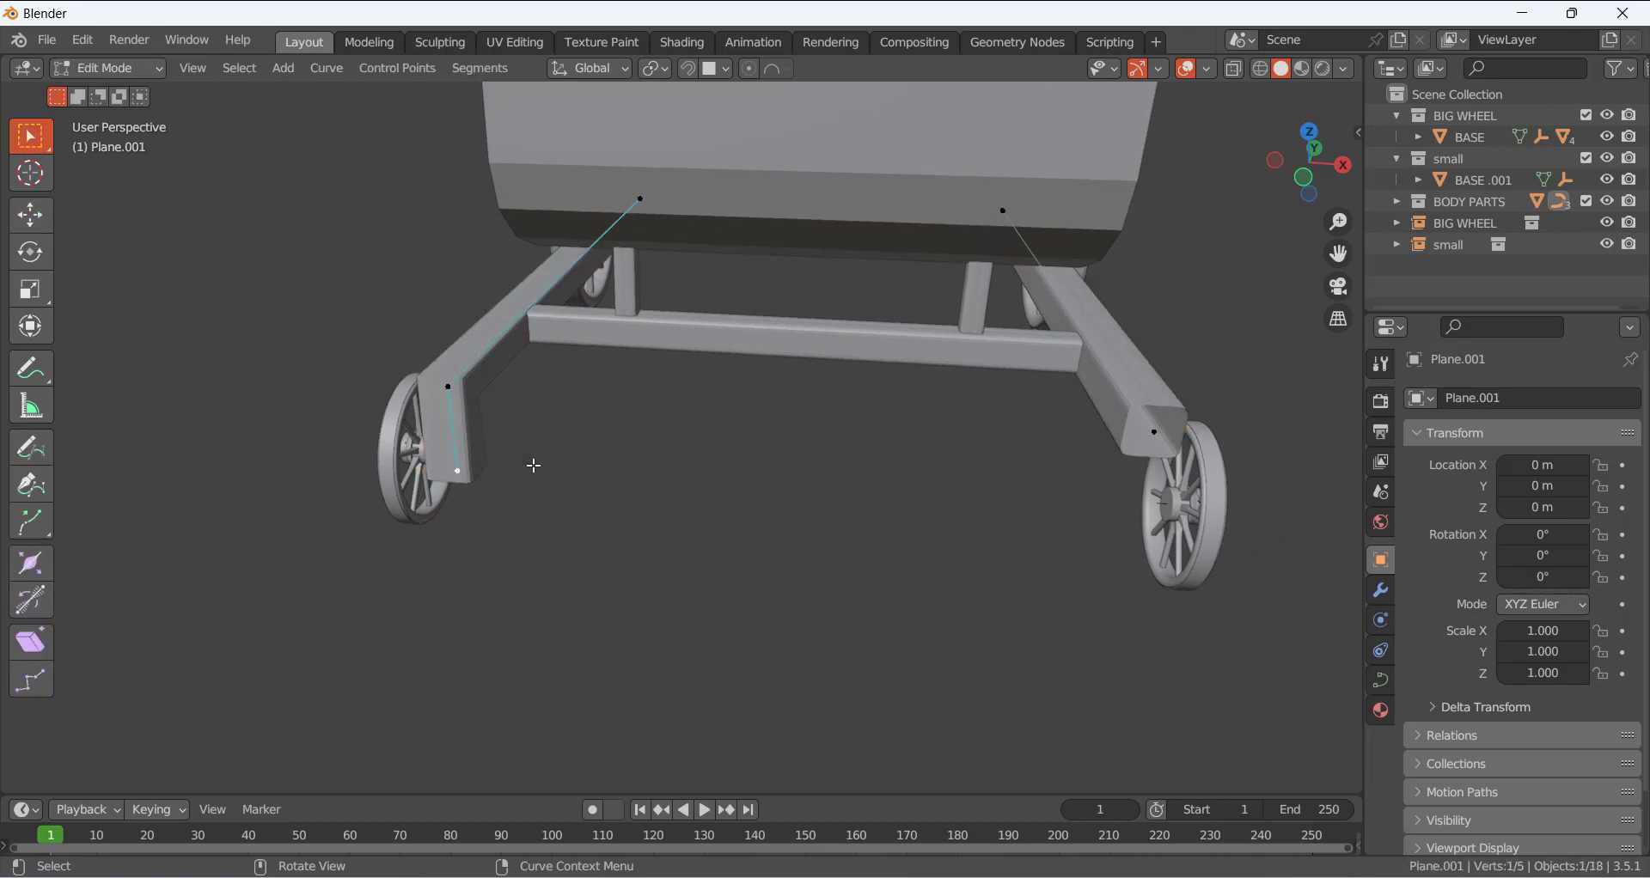
pyautogui.moveTo(1087, 488); pyautogui.dragTo(1065, 445, button='middle')
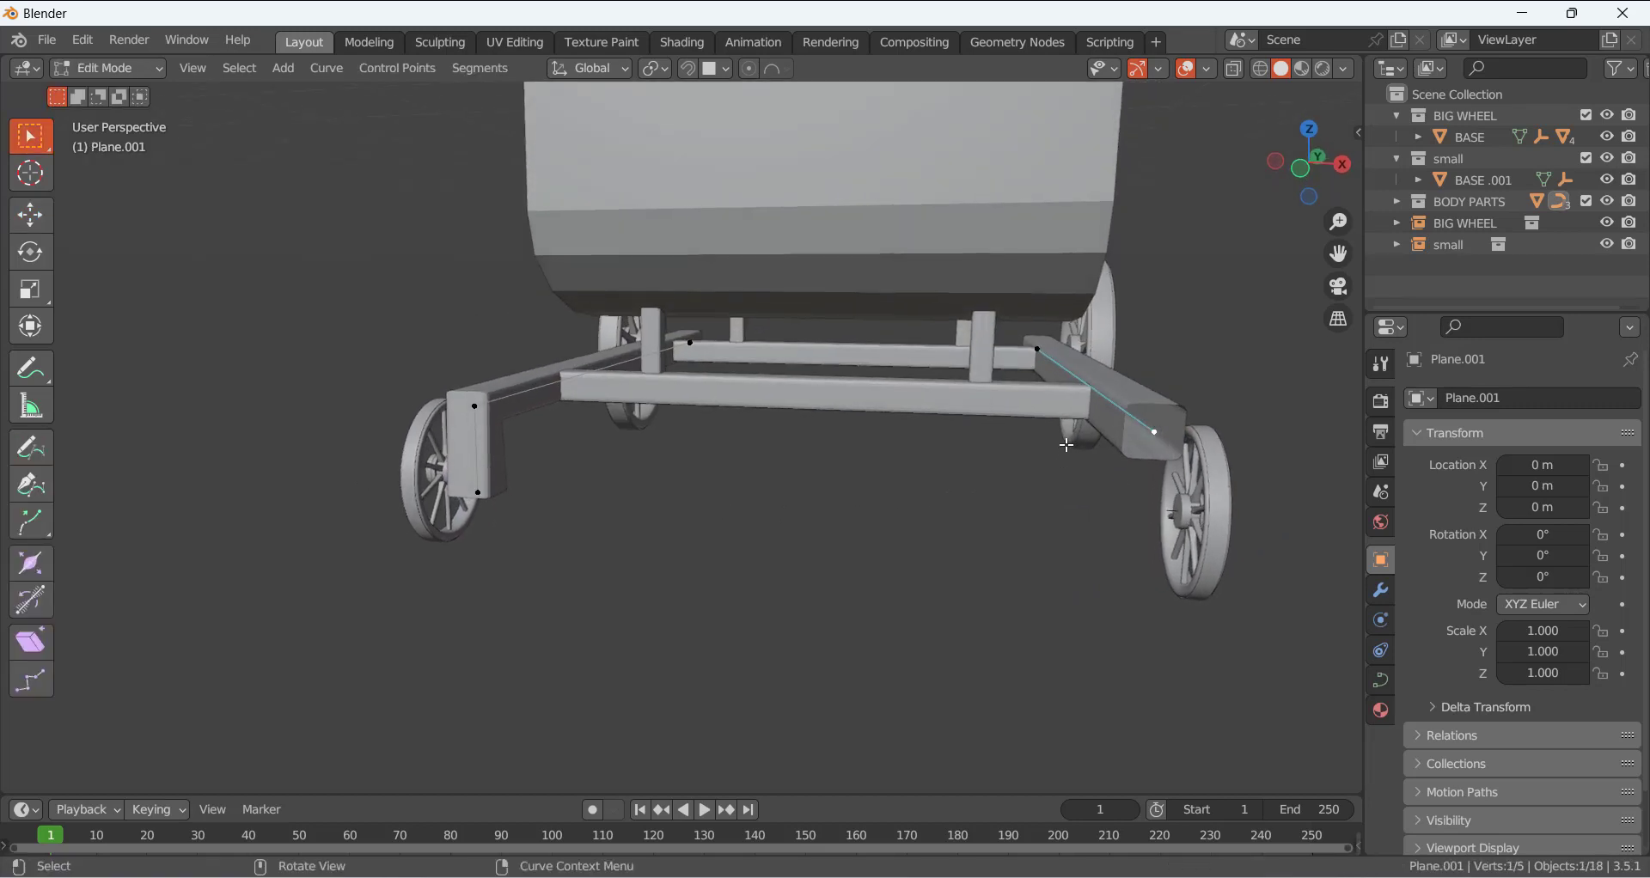
pyautogui.press('e')
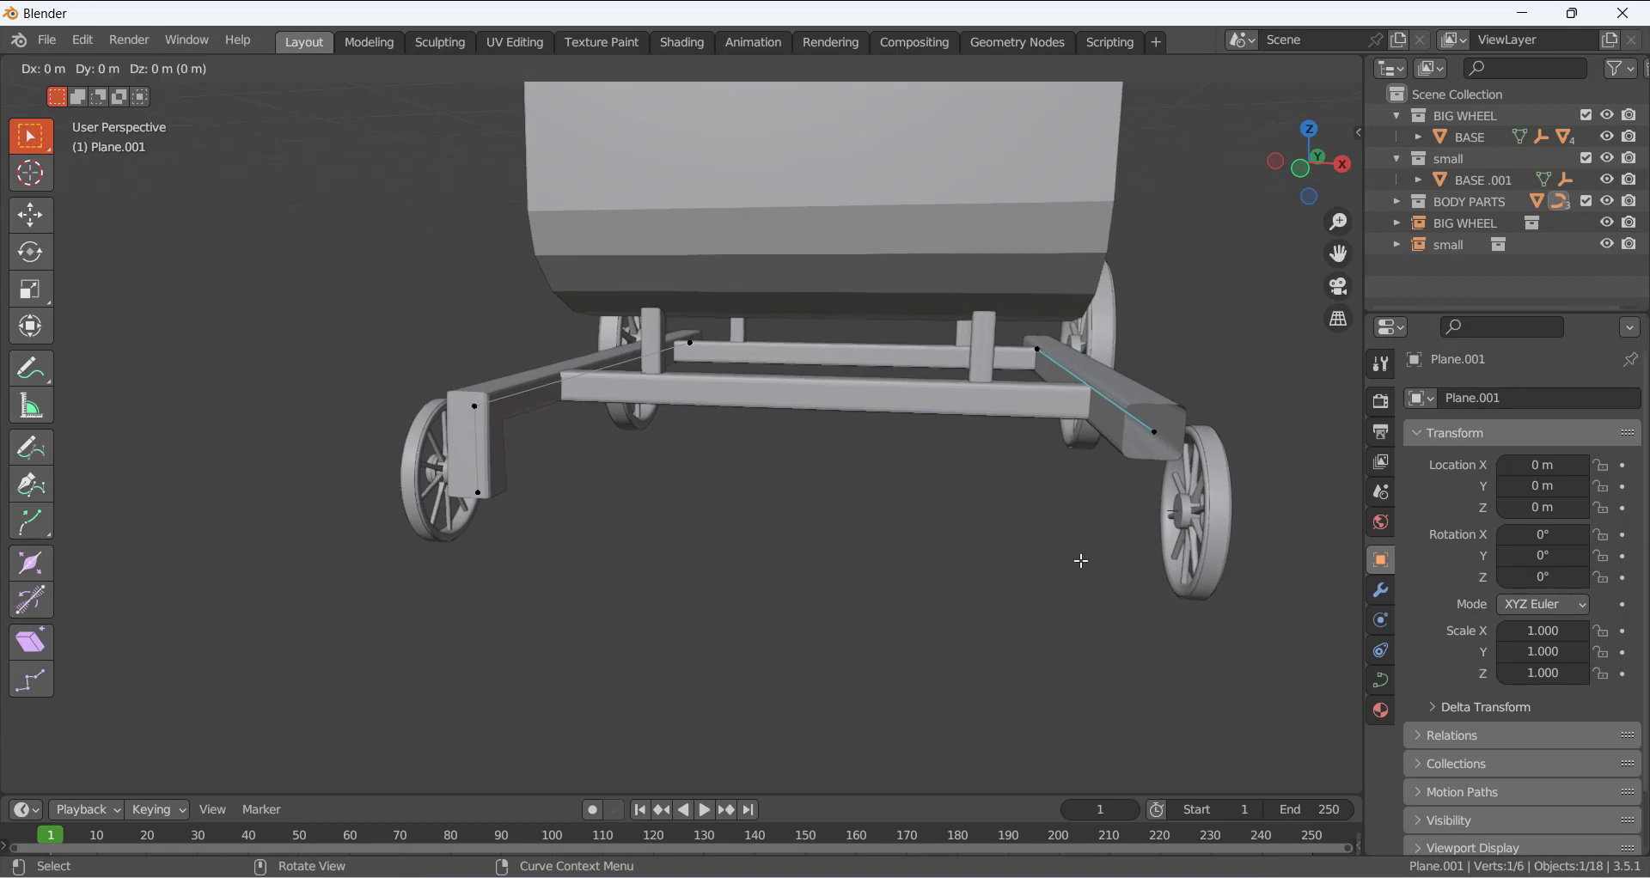
pyautogui.press('z')
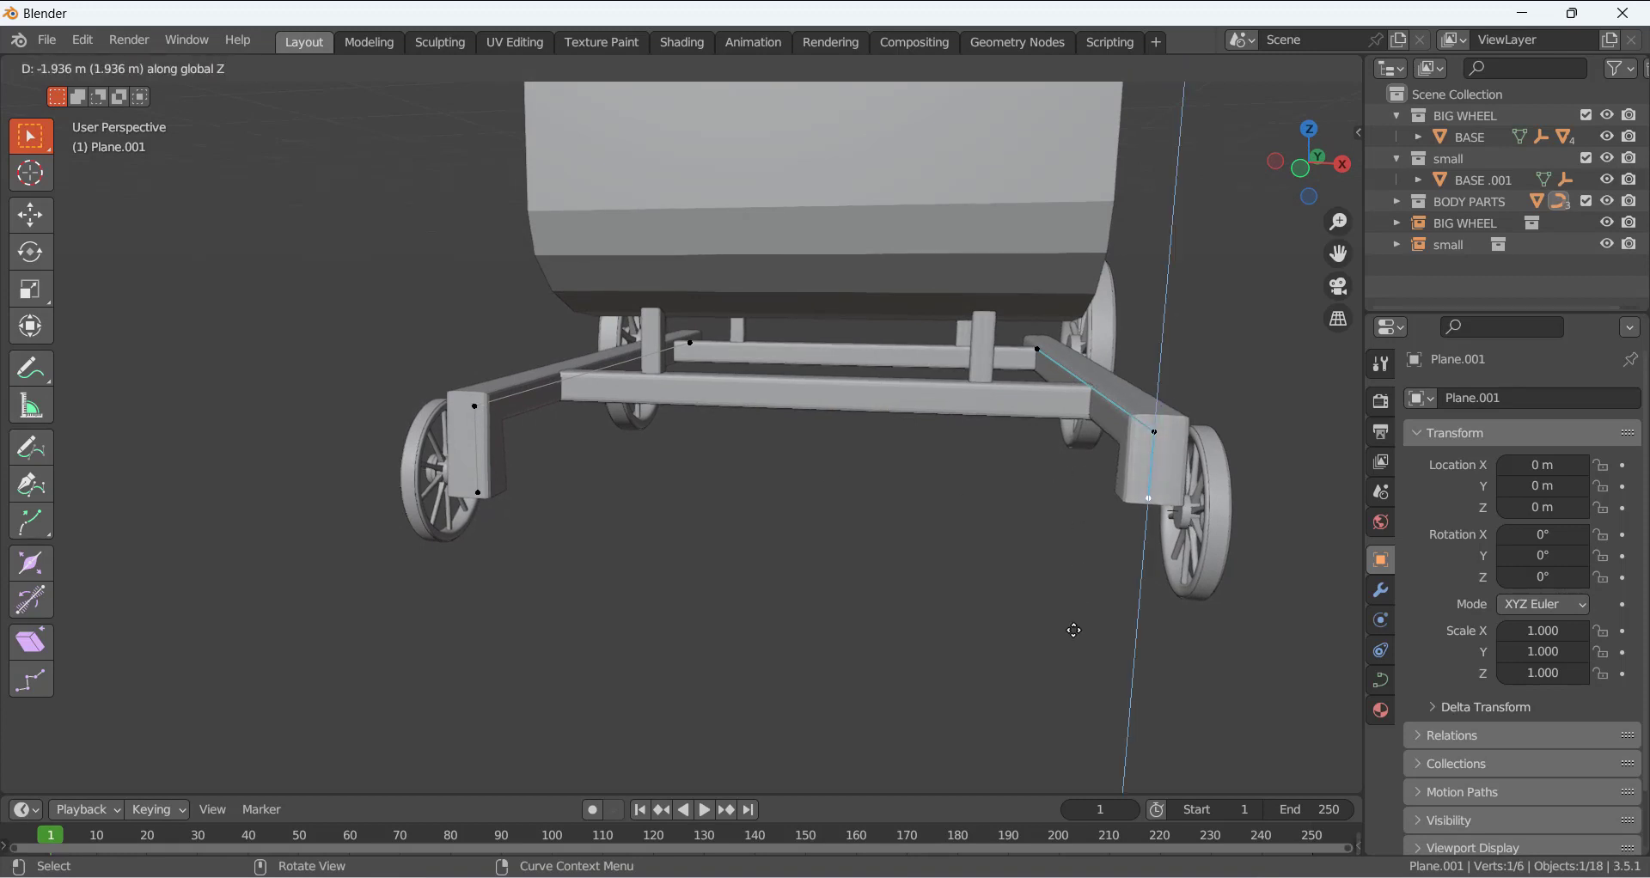
pyautogui.click(1072, 669)
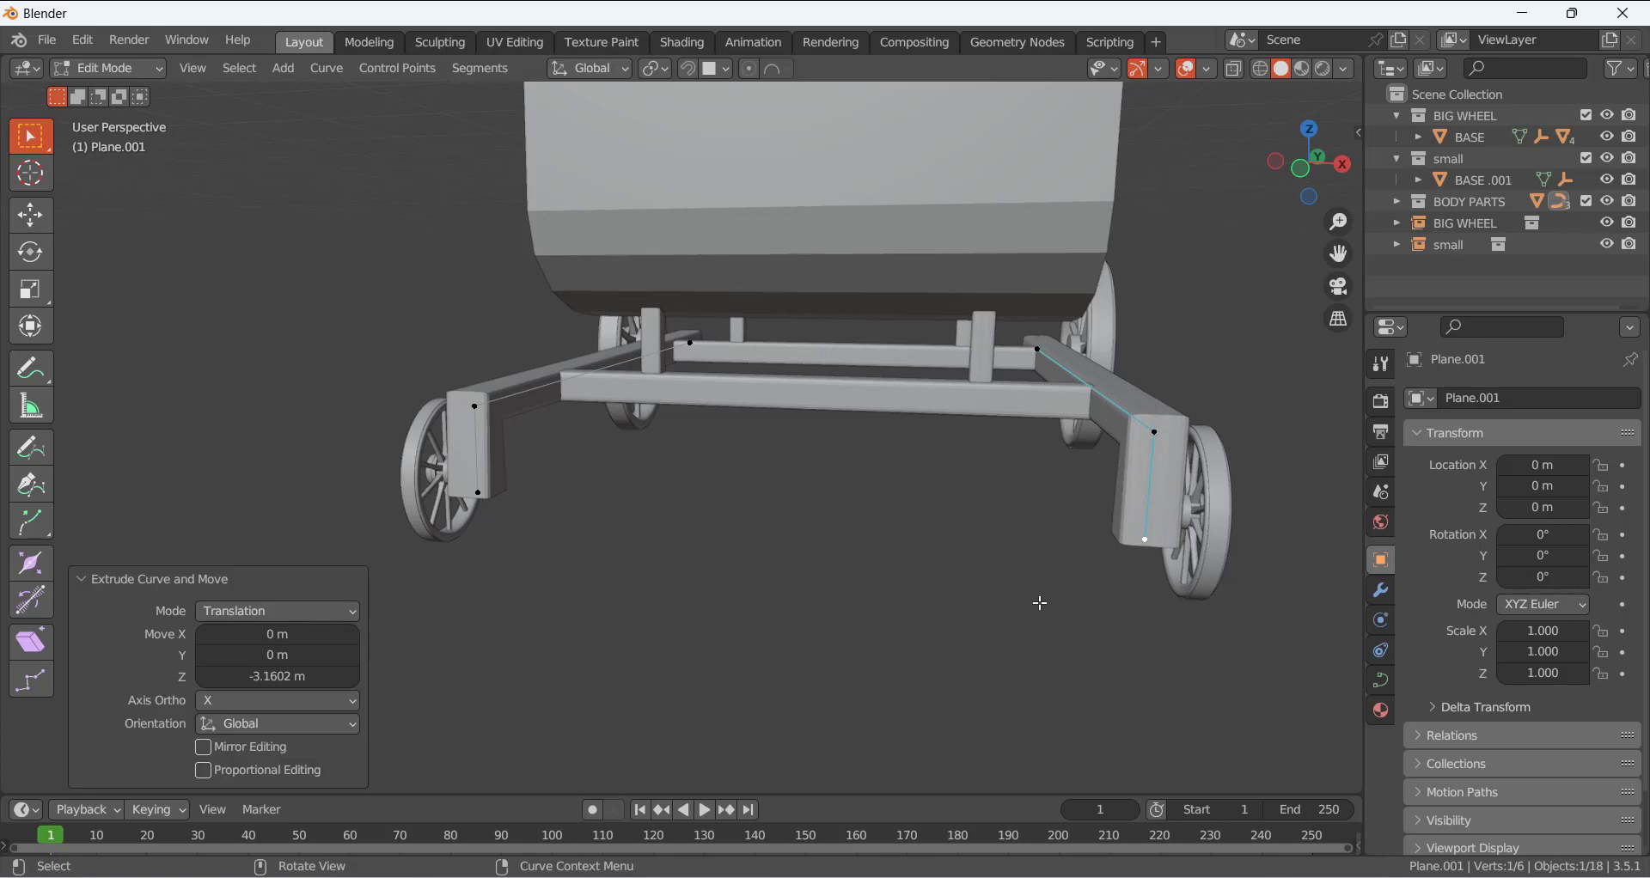
# - Raise the second post's lower end about 0.147 m along Z to match the first post, then exit Edit Mode and deselect
pyautogui.press('KP_1')
pyautogui.scroll(2, 1039, 603)
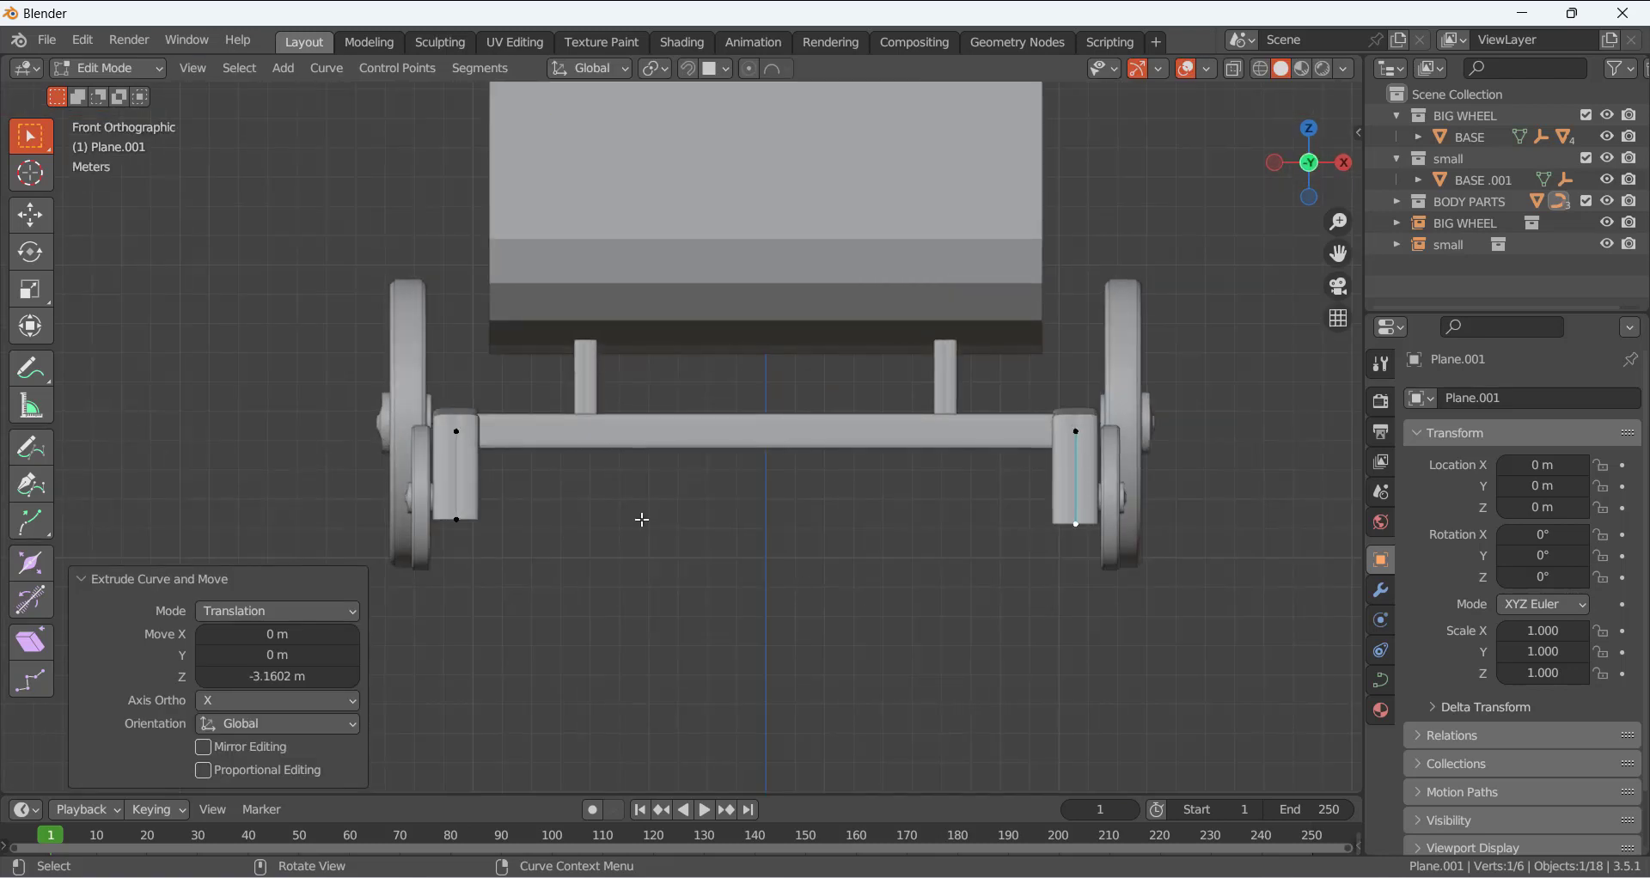
pyautogui.press('g')
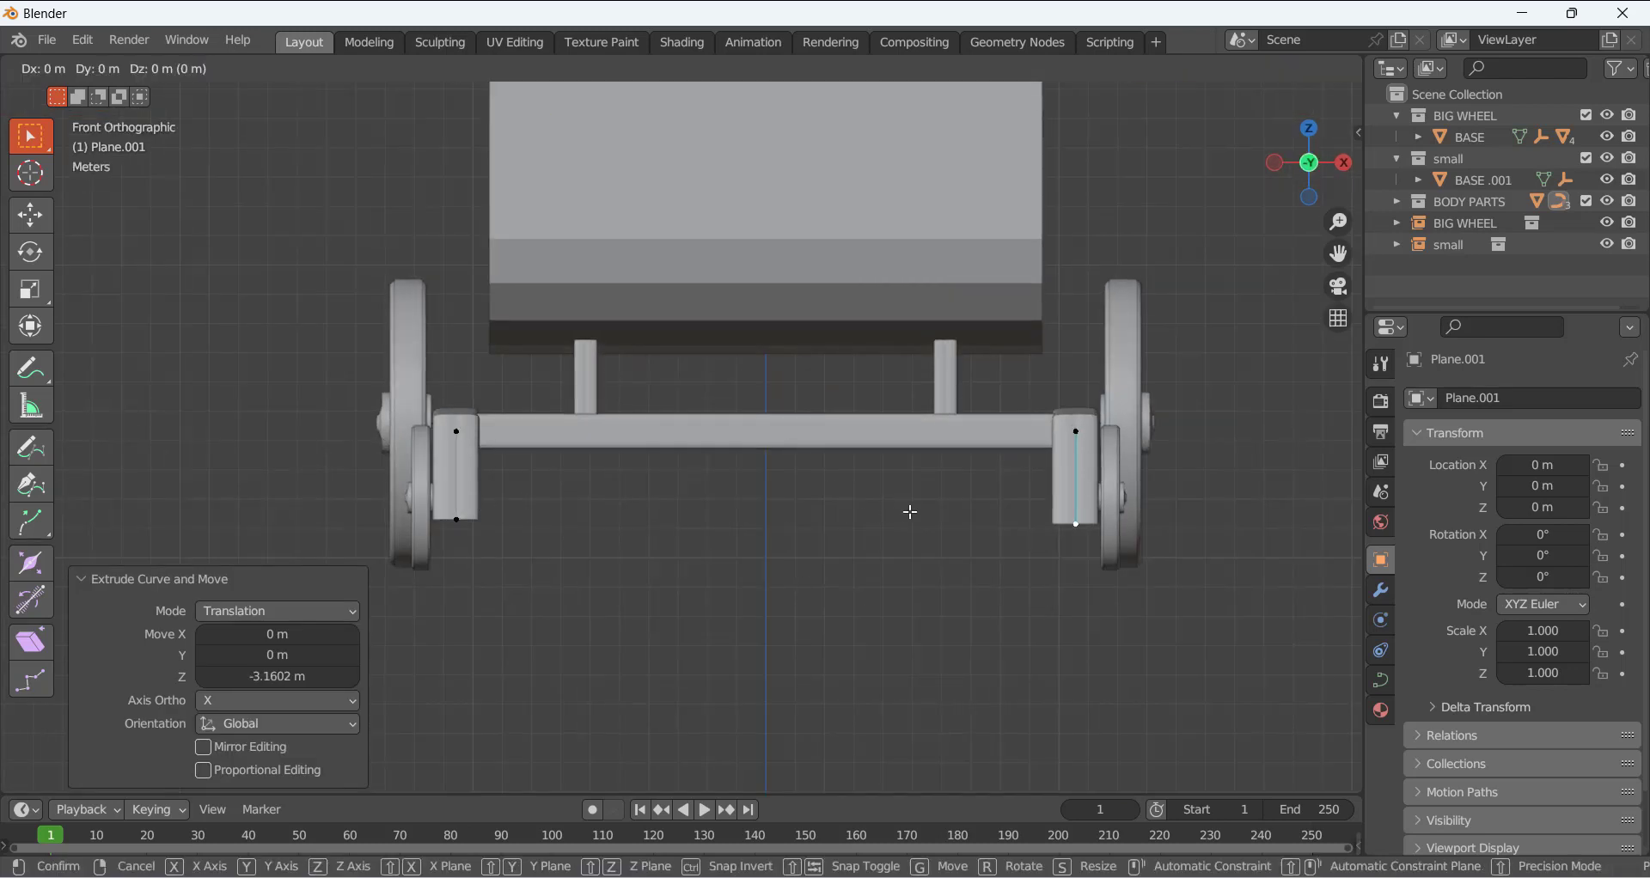
pyautogui.press('z')
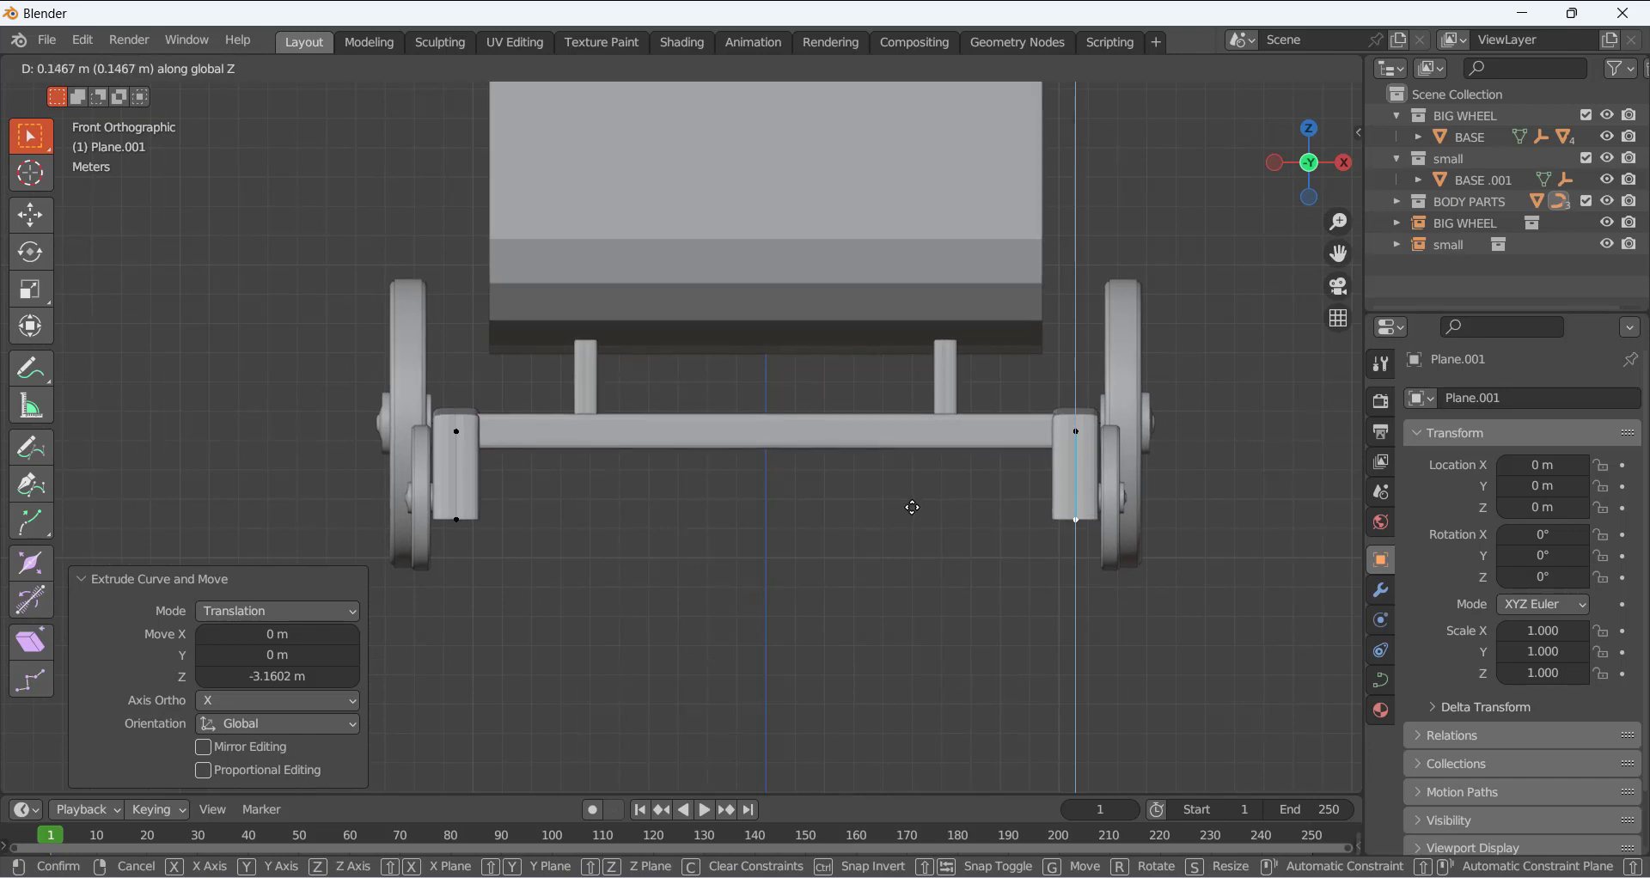
pyautogui.click(914, 507)
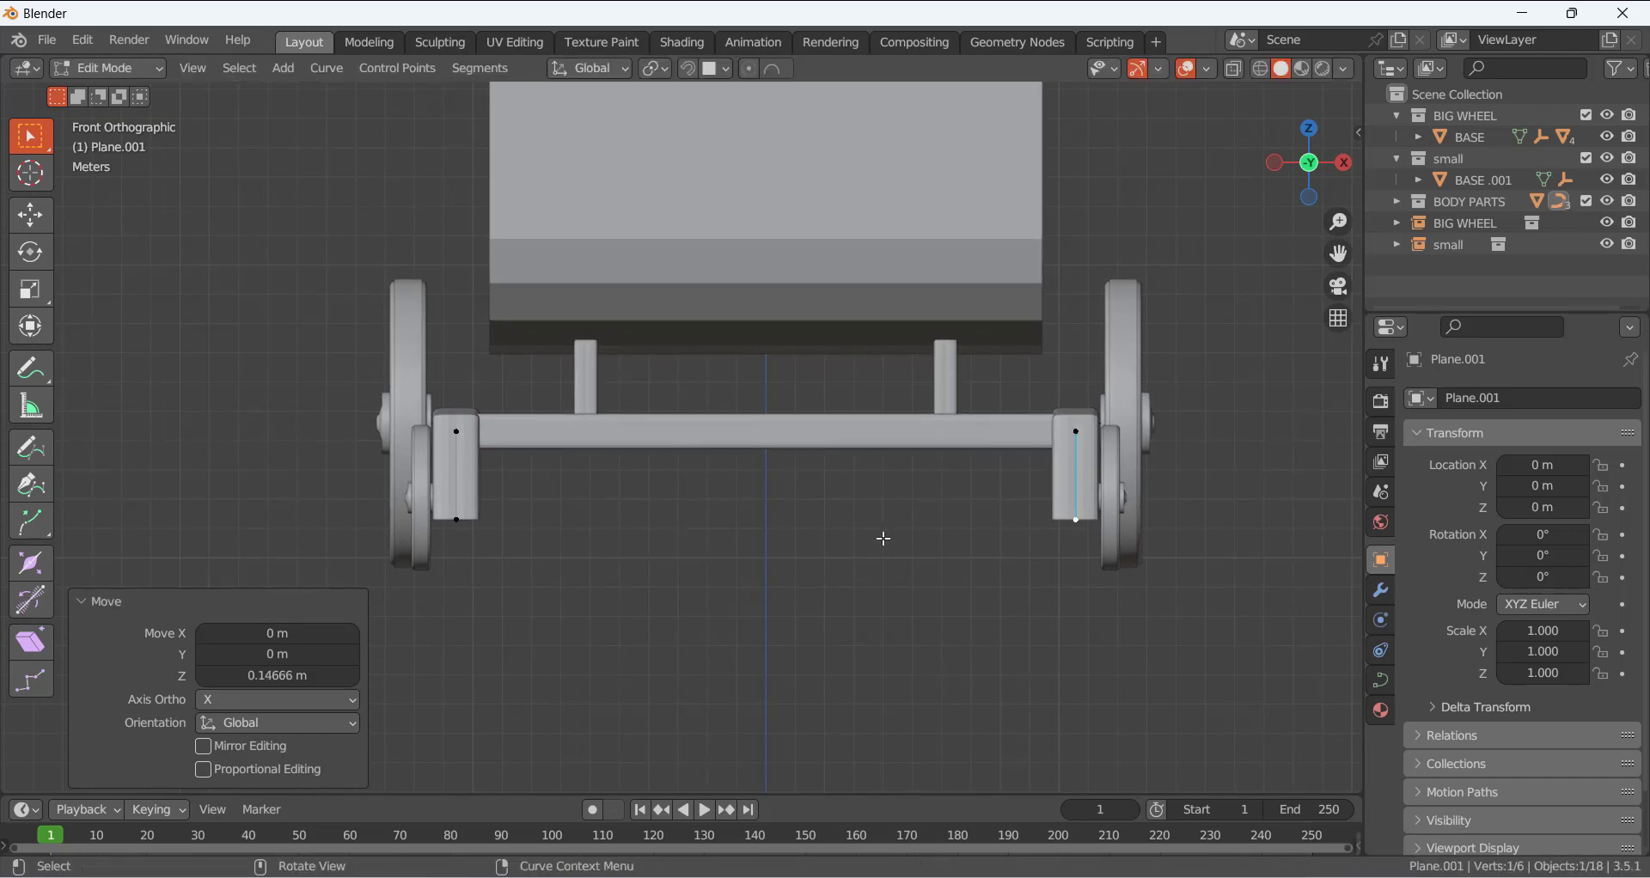
pyautogui.press('Tab')
pyautogui.moveTo(883, 538); pyautogui.dragTo(932, 534, button='middle')
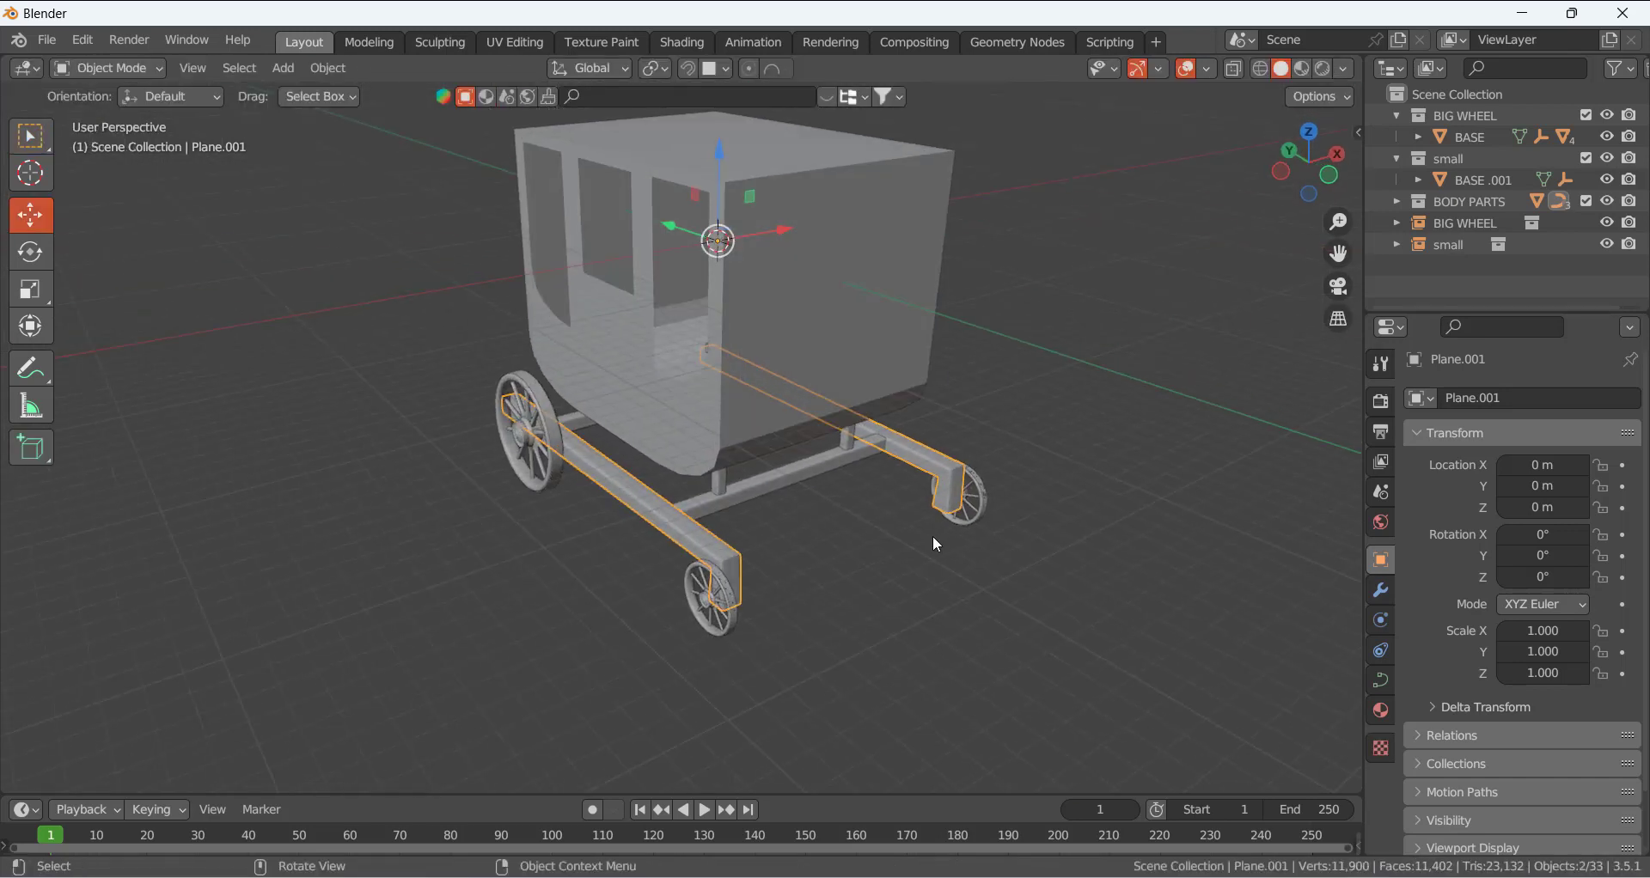
pyautogui.click(879, 562)
# - Raise the carriage body slightly along Z to a Z location of about 1.104 m and deselect it
pyautogui.scroll(2, 795, 476)
pyautogui.scroll(-3, 790, 476)
pyautogui.moveTo(600, 414); pyautogui.dragTo(774, 396, button='middle')
pyautogui.moveTo(832, 452); pyautogui.dragTo(724, 508, button='middle')
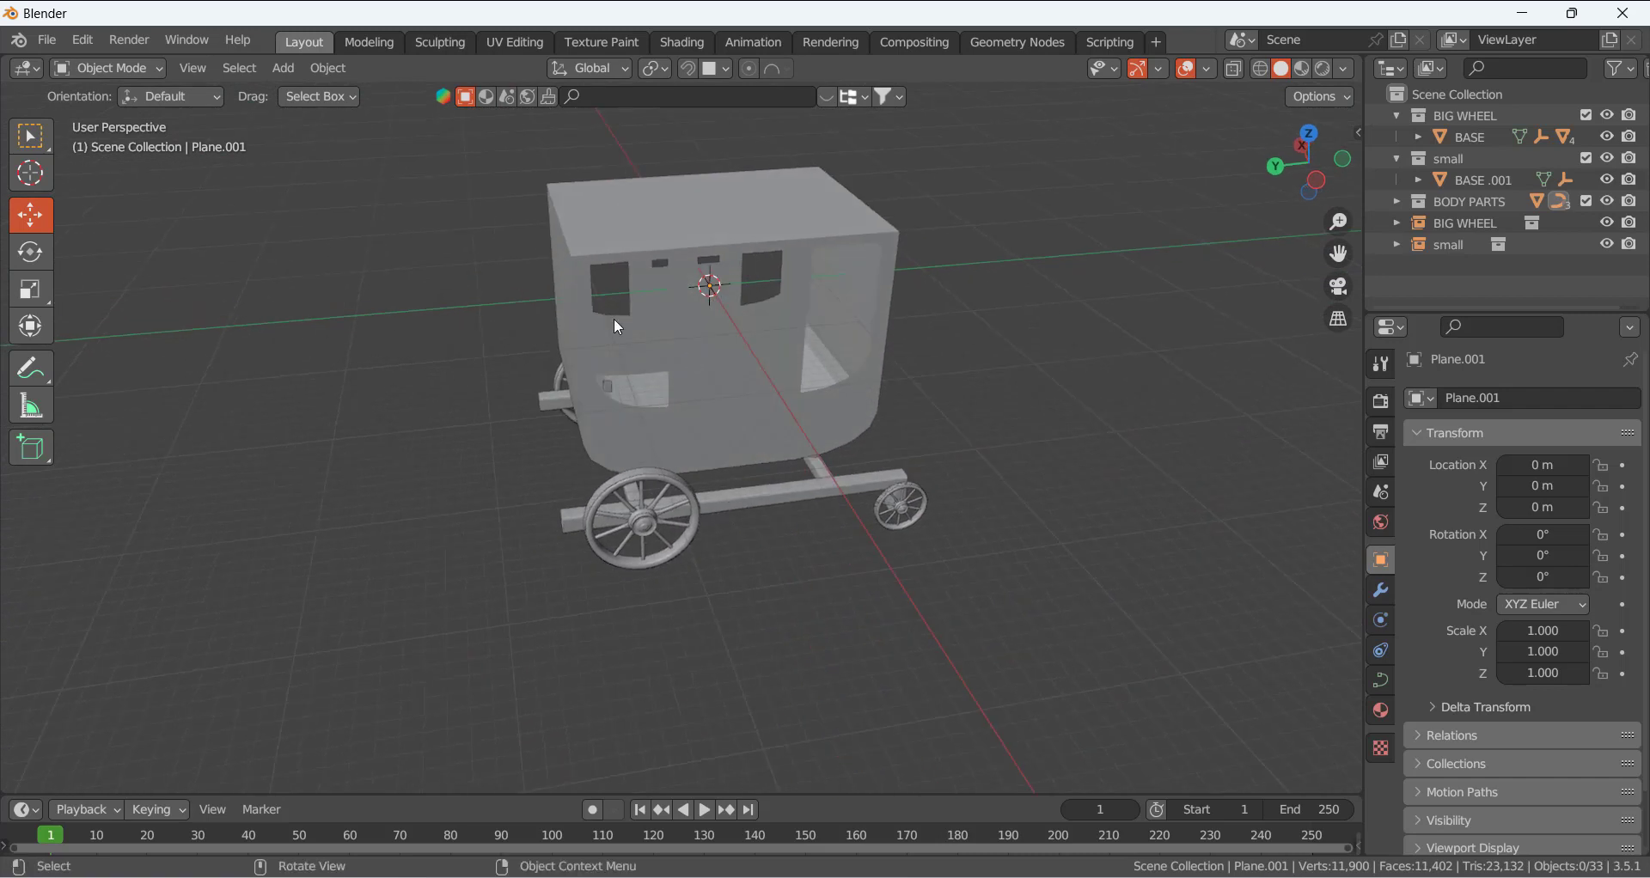
pyautogui.scroll(2, 616, 322)
pyautogui.click(719, 378)
pyautogui.scroll(-3, 787, 370)
pyautogui.moveTo(761, 234); pyautogui.dragTo(703, 236, button='middle')
pyautogui.moveTo(703, 234); pyautogui.dragTo(703, 221)
pyautogui.moveTo(868, 378); pyautogui.dragTo(852, 301, button='middle')
pyautogui.click(852, 304)
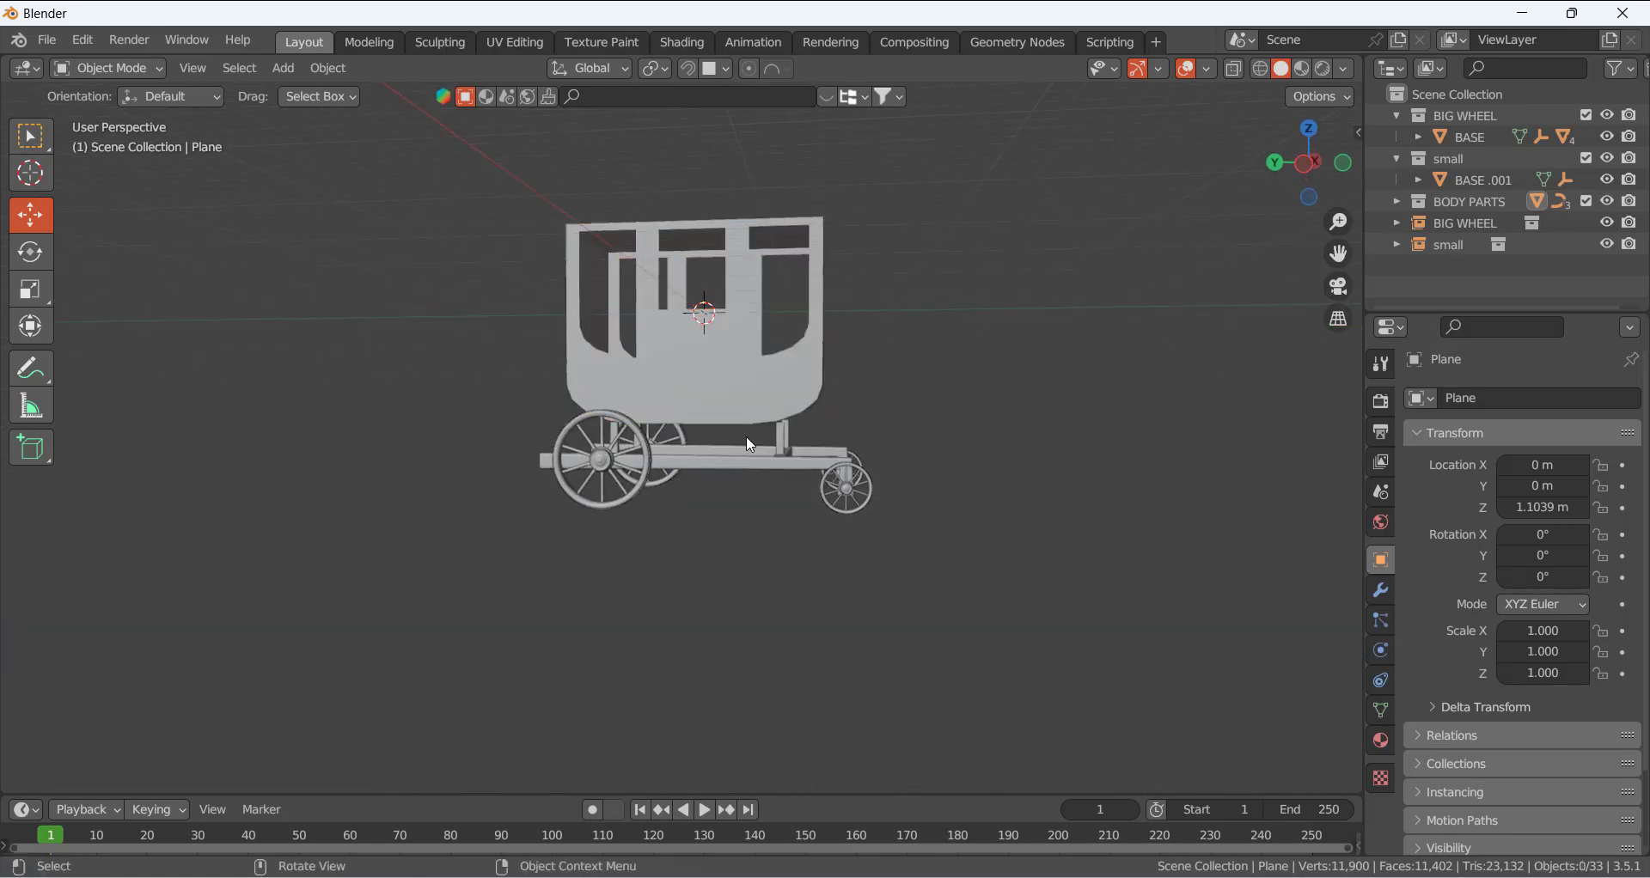
# - Reselect the carriage body and lower it about 0.527 m along Z toward the undercarriage
pyautogui.scroll(2, 746, 435)
pyautogui.scroll(1, 863, 440)
pyautogui.moveTo(863, 440); pyautogui.dragTo(807, 429, button='middle')
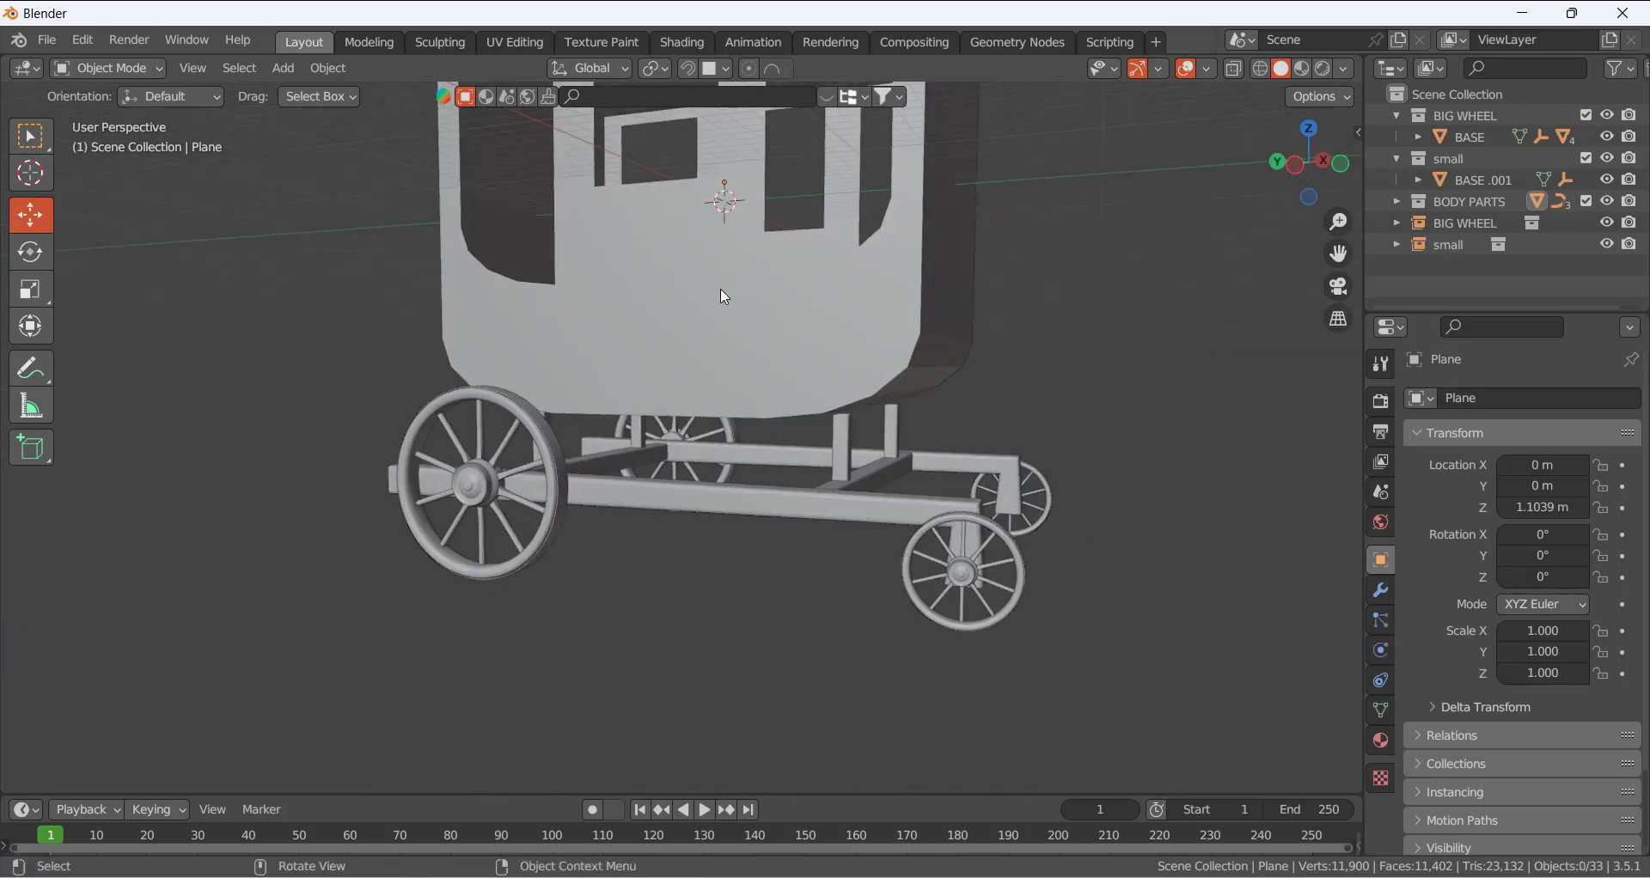
pyautogui.scroll(-3, 720, 292)
pyautogui.moveTo(704, 276); pyautogui.dragTo(719, 295, button='middle')
pyautogui.click(712, 336)
pyautogui.scroll(1, 710, 340)
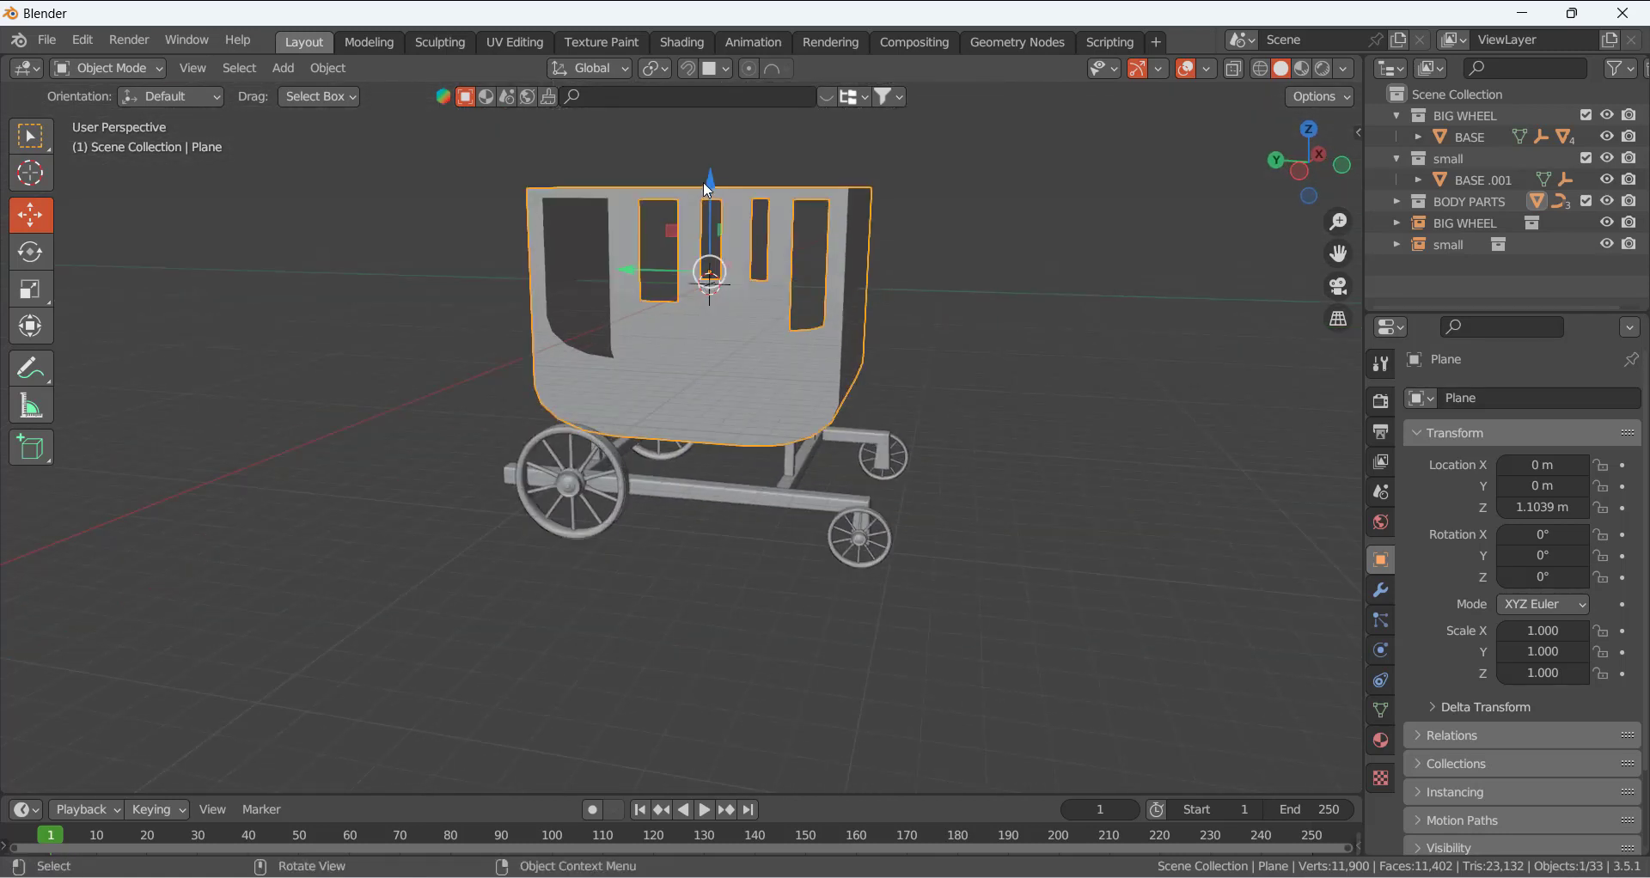
pyautogui.moveTo(703, 182); pyautogui.dragTo(686, 246)
pyautogui.moveTo(686, 246); pyautogui.dragTo(725, 320, button='middle')
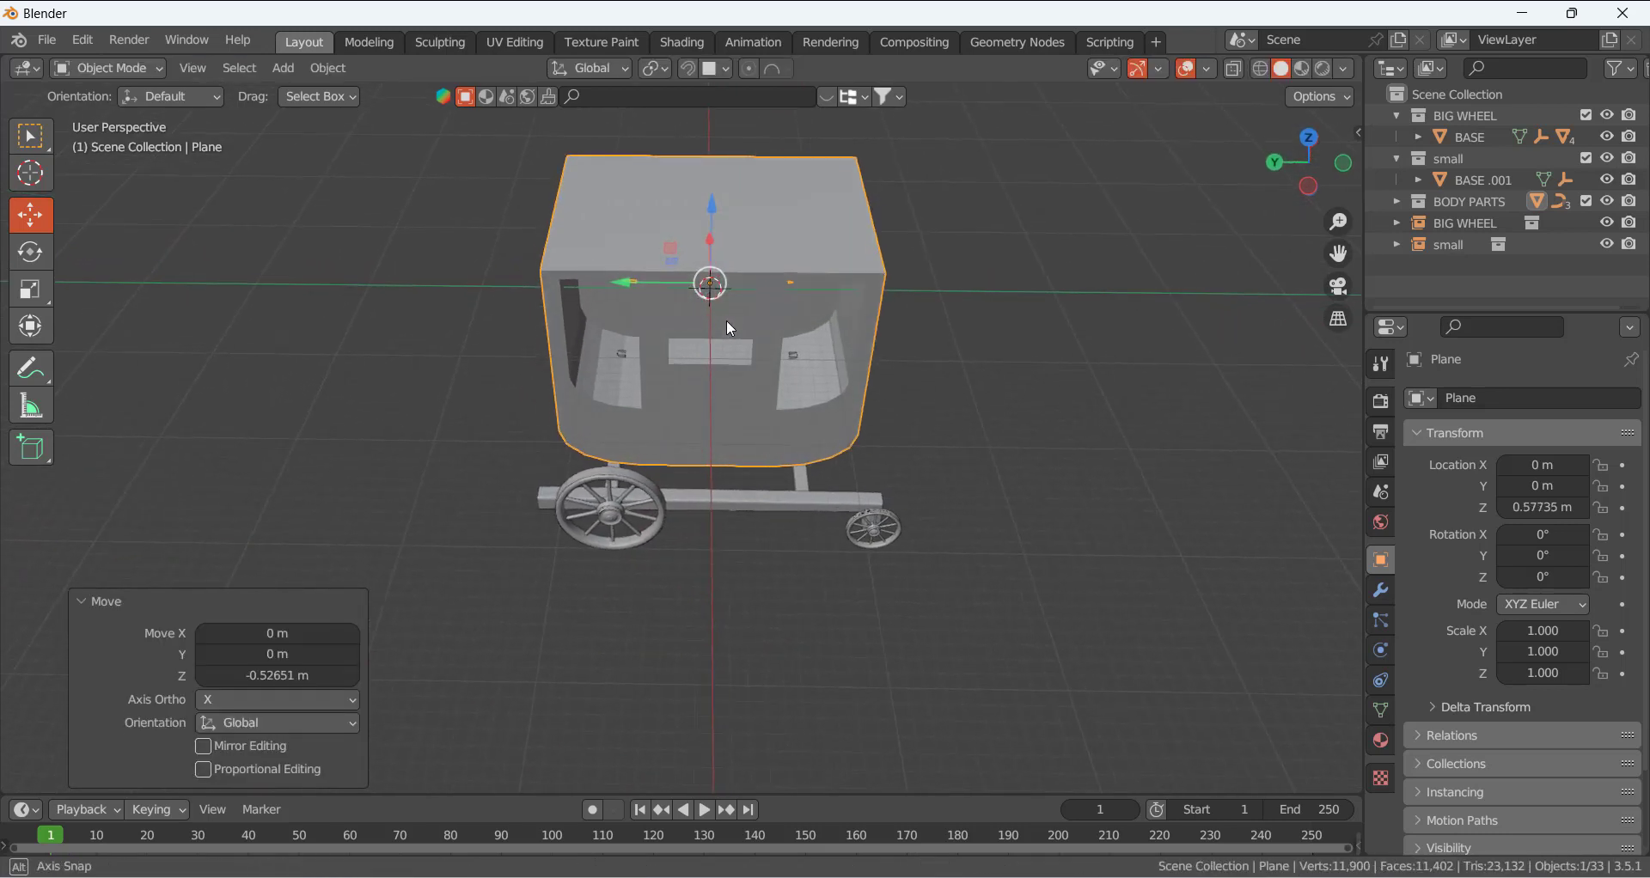
# - Raise the carriage body about 0.821 m along Z so it clears the undercarriage
pyautogui.scroll(2, 725, 320)
pyautogui.moveTo(718, 161); pyautogui.dragTo(718, 149)
pyautogui.moveTo(726, 365); pyautogui.dragTo(712, 262, button='middle')
pyautogui.scroll(3, 977, 447)
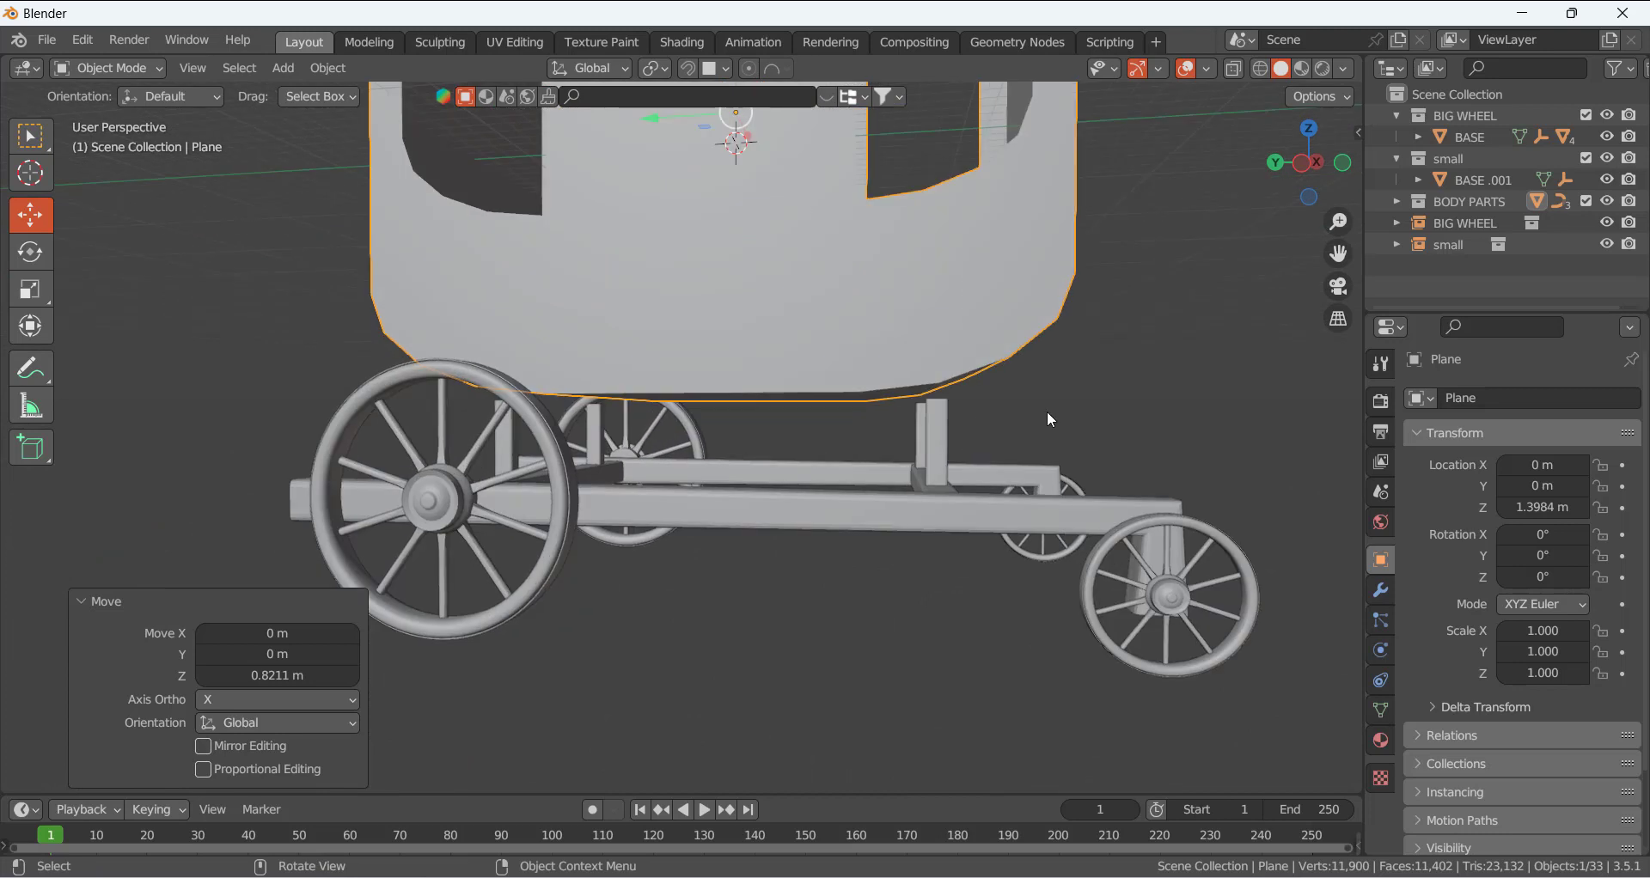
# - Raise the upper end points of the support posts along Z toward the body's underside, exit Edit Mode and deselect
pyautogui.click(937, 440)
pyautogui.press('Tab')
pyautogui.moveTo(1021, 419); pyautogui.dragTo(931, 412, button='middle')
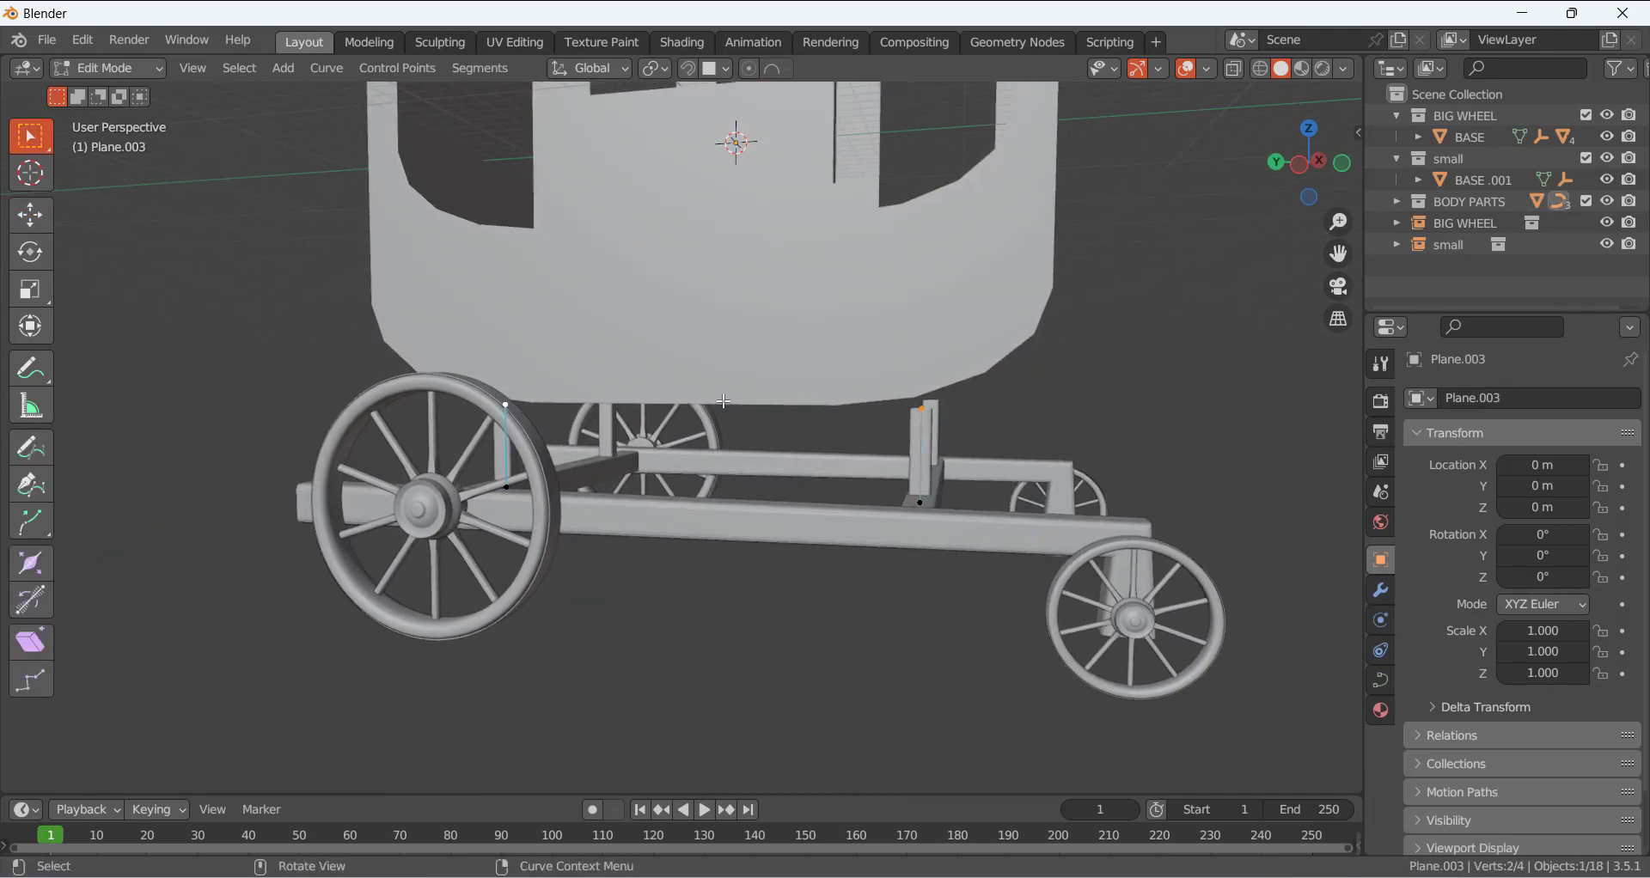
pyautogui.scroll(-4, 722, 402)
pyautogui.moveTo(722, 402); pyautogui.dragTo(755, 423, button='middle')
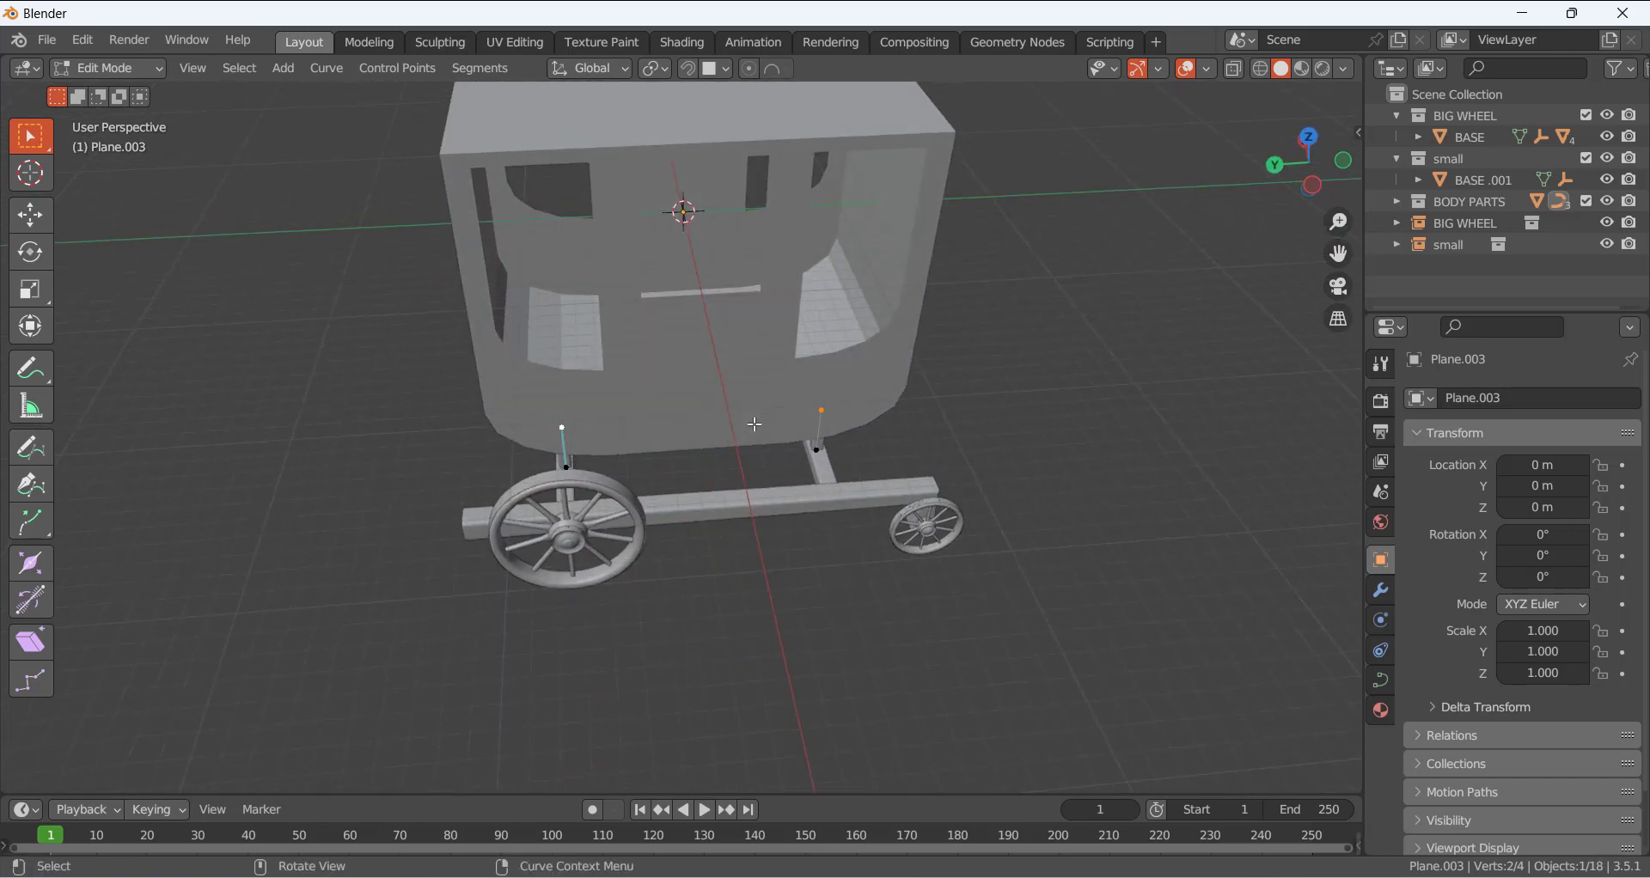
pyautogui.press('g')
pyautogui.press('z')
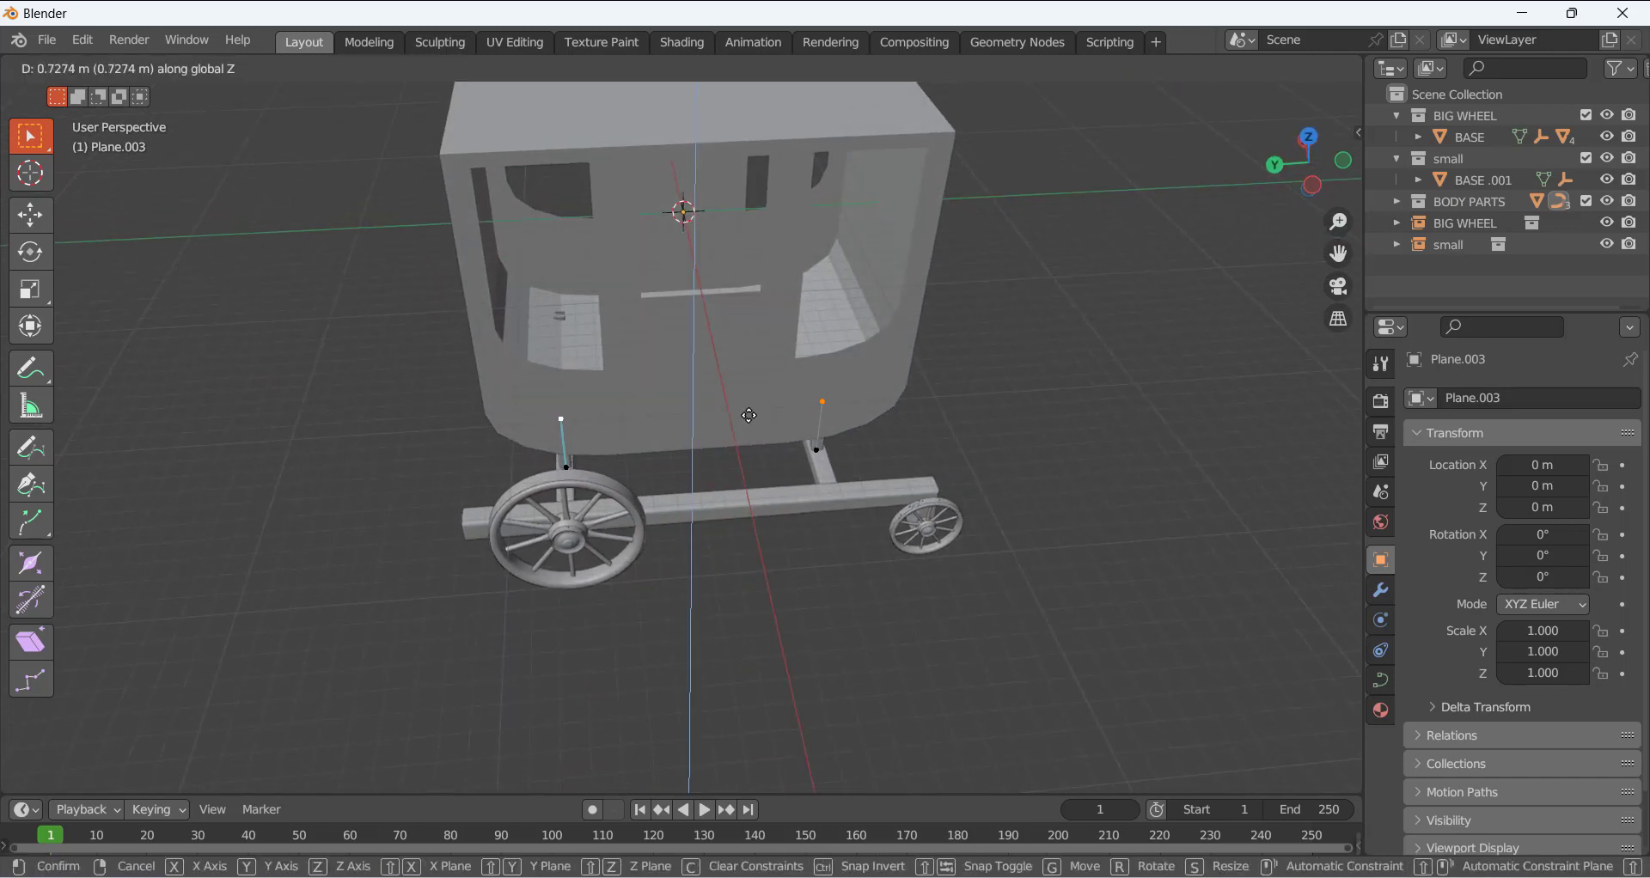
pyautogui.click(749, 419)
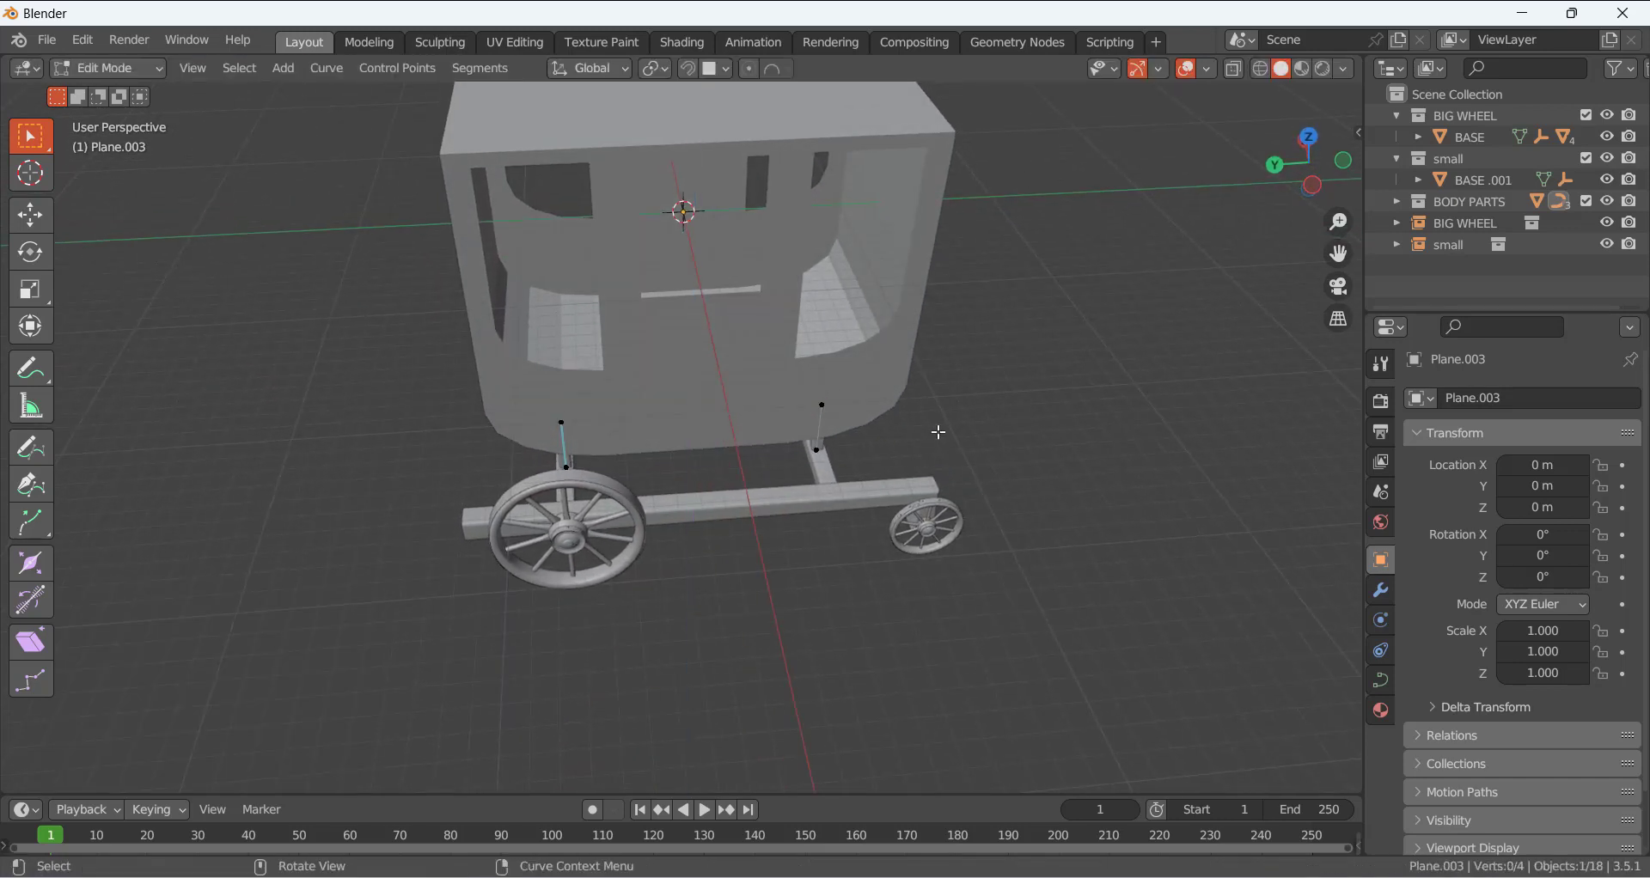
pyautogui.moveTo(949, 436); pyautogui.dragTo(778, 434, button='middle')
pyautogui.press('Tab')
pyautogui.scroll(-4, 982, 392)
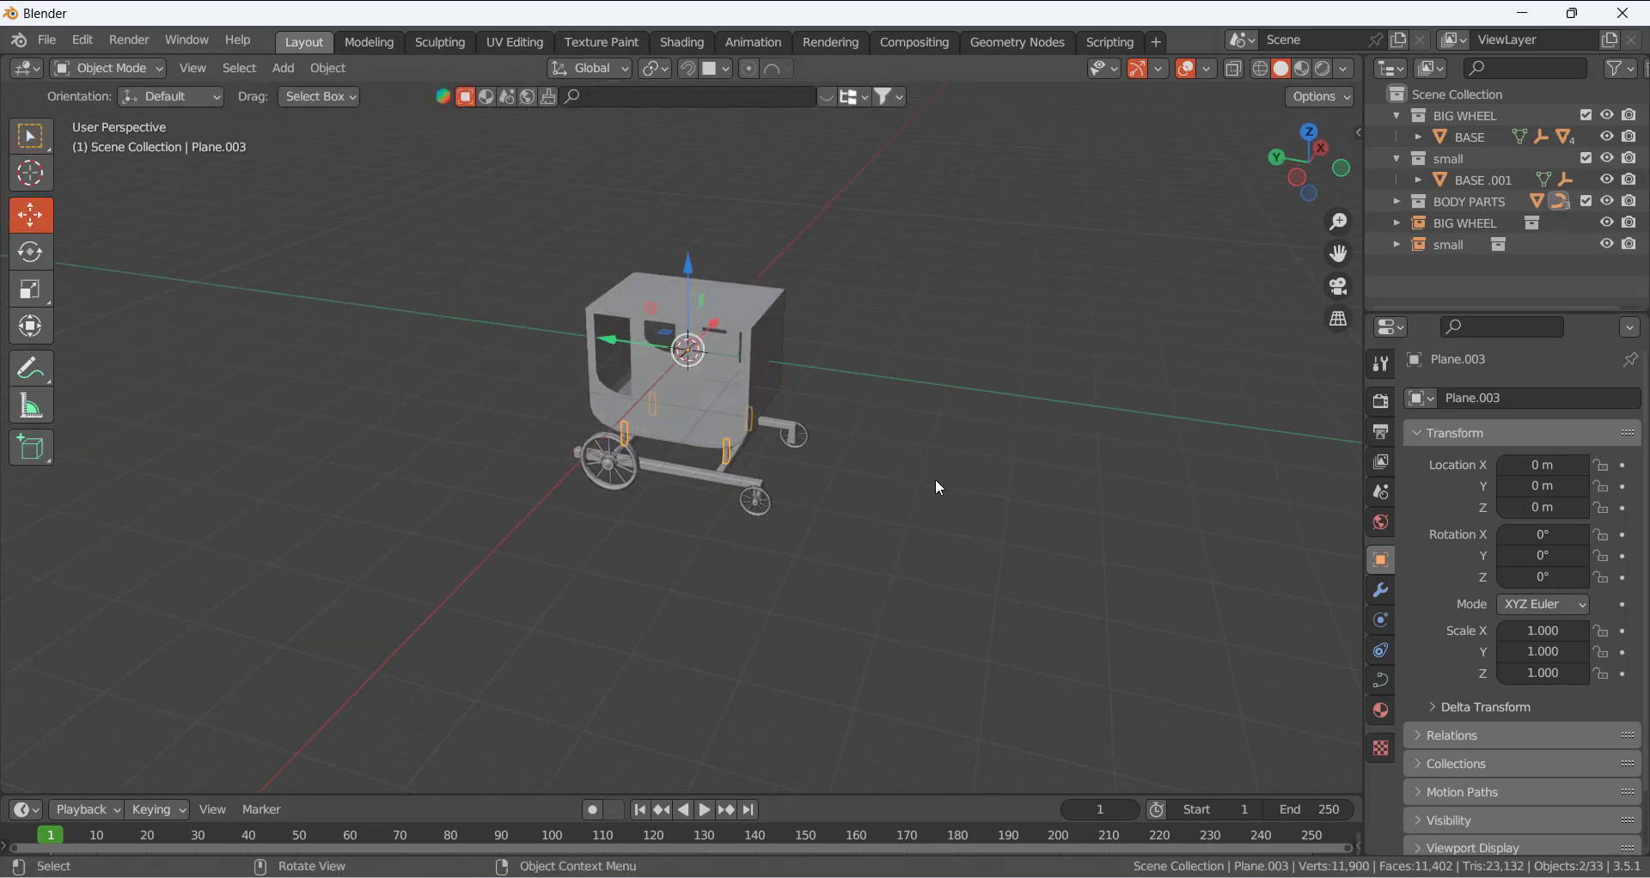
pyautogui.click(935, 478)
# - Shade the carriage body smooth with Auto Smooth enabled at 30°, and deselect it
pyautogui.scroll(3, 710, 331)
pyautogui.scroll(-3, 726, 323)
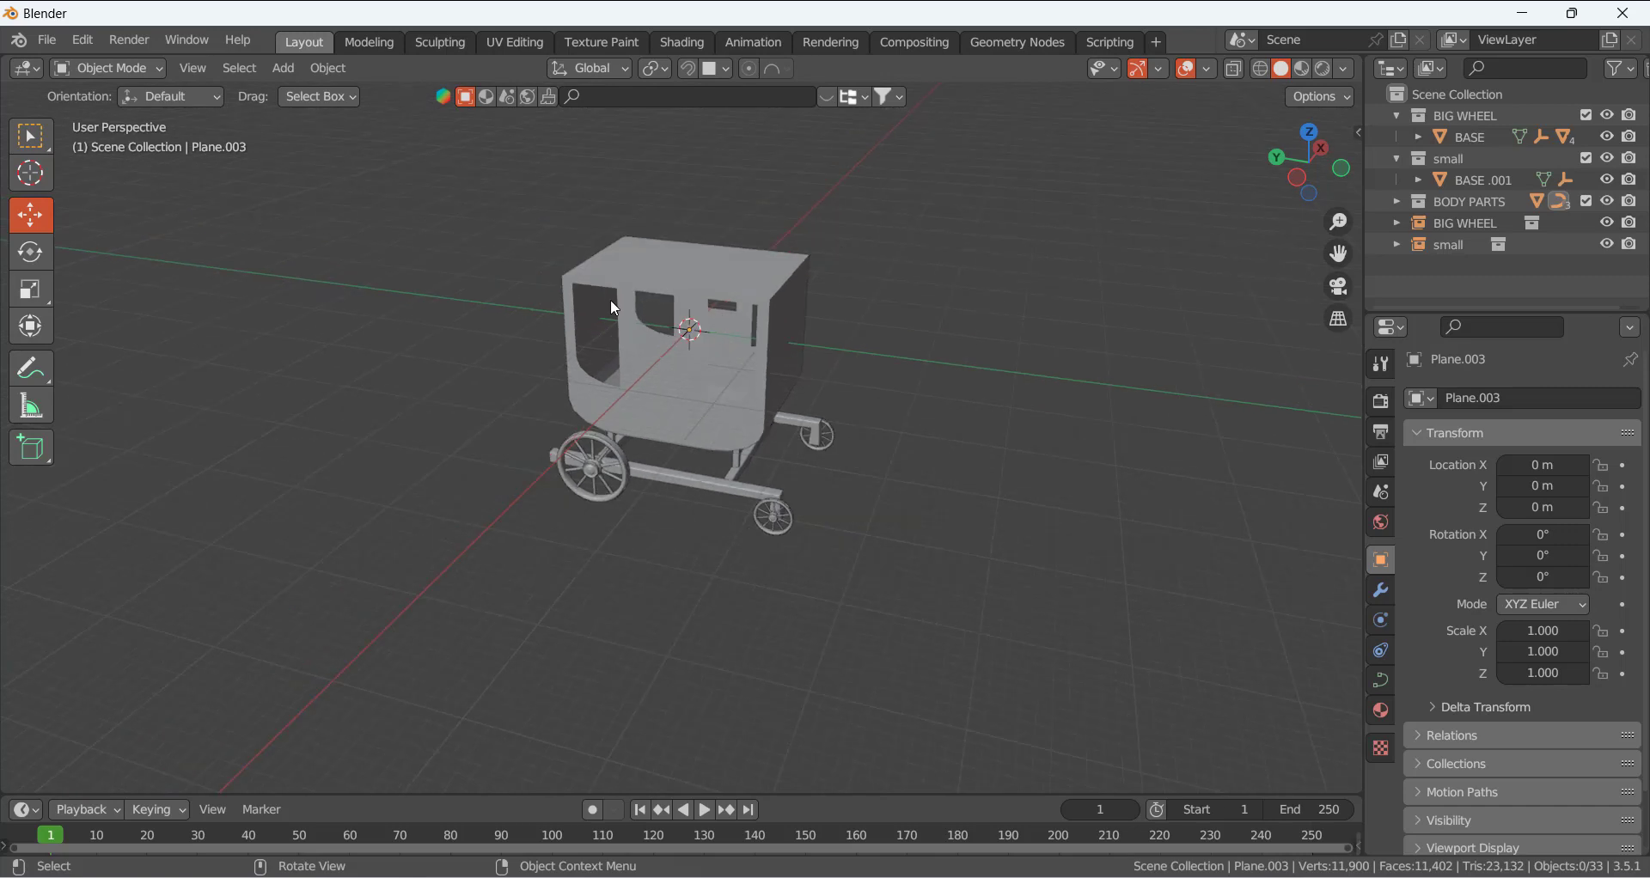
pyautogui.scroll(3, 610, 299)
pyautogui.moveTo(601, 301)
pyautogui.mouseDown(button='middle')
pyautogui.moveTo(662, 246)
pyautogui.moveTo(602, 303)
pyautogui.mouseUp(button='middle')
pyautogui.click(602, 302)
pyautogui.rightClick(601, 303)
pyautogui.click(552, 227)
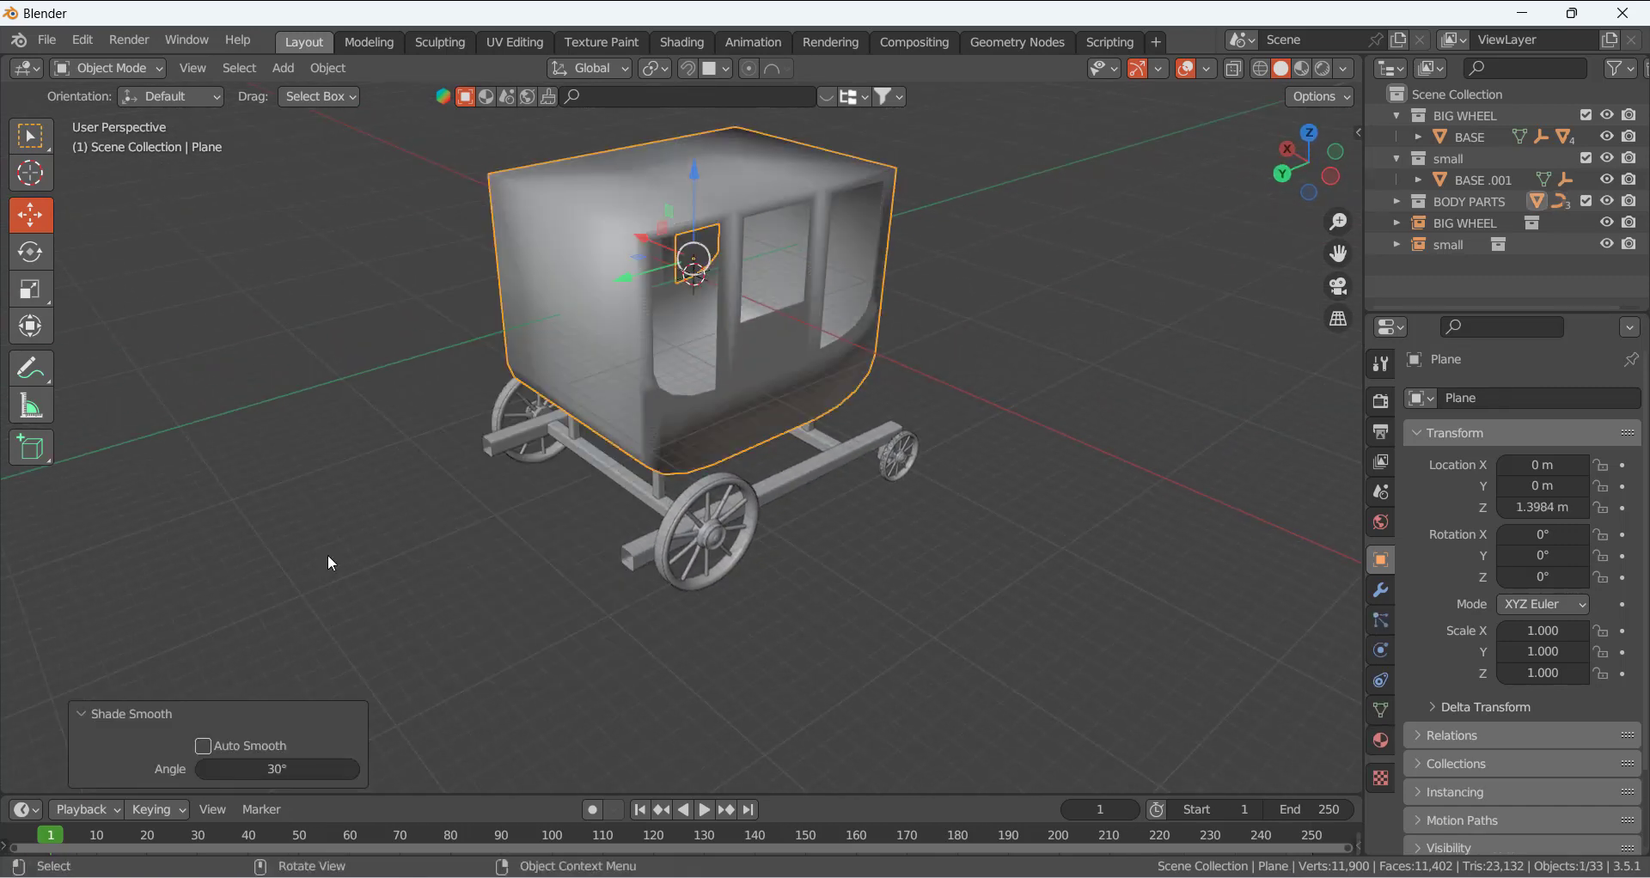
pyautogui.click(203, 746)
pyautogui.moveTo(332, 557)
pyautogui.mouseDown(button='middle')
pyautogui.moveTo(298, 550)
pyautogui.moveTo(308, 539)
pyautogui.mouseUp(button='middle')
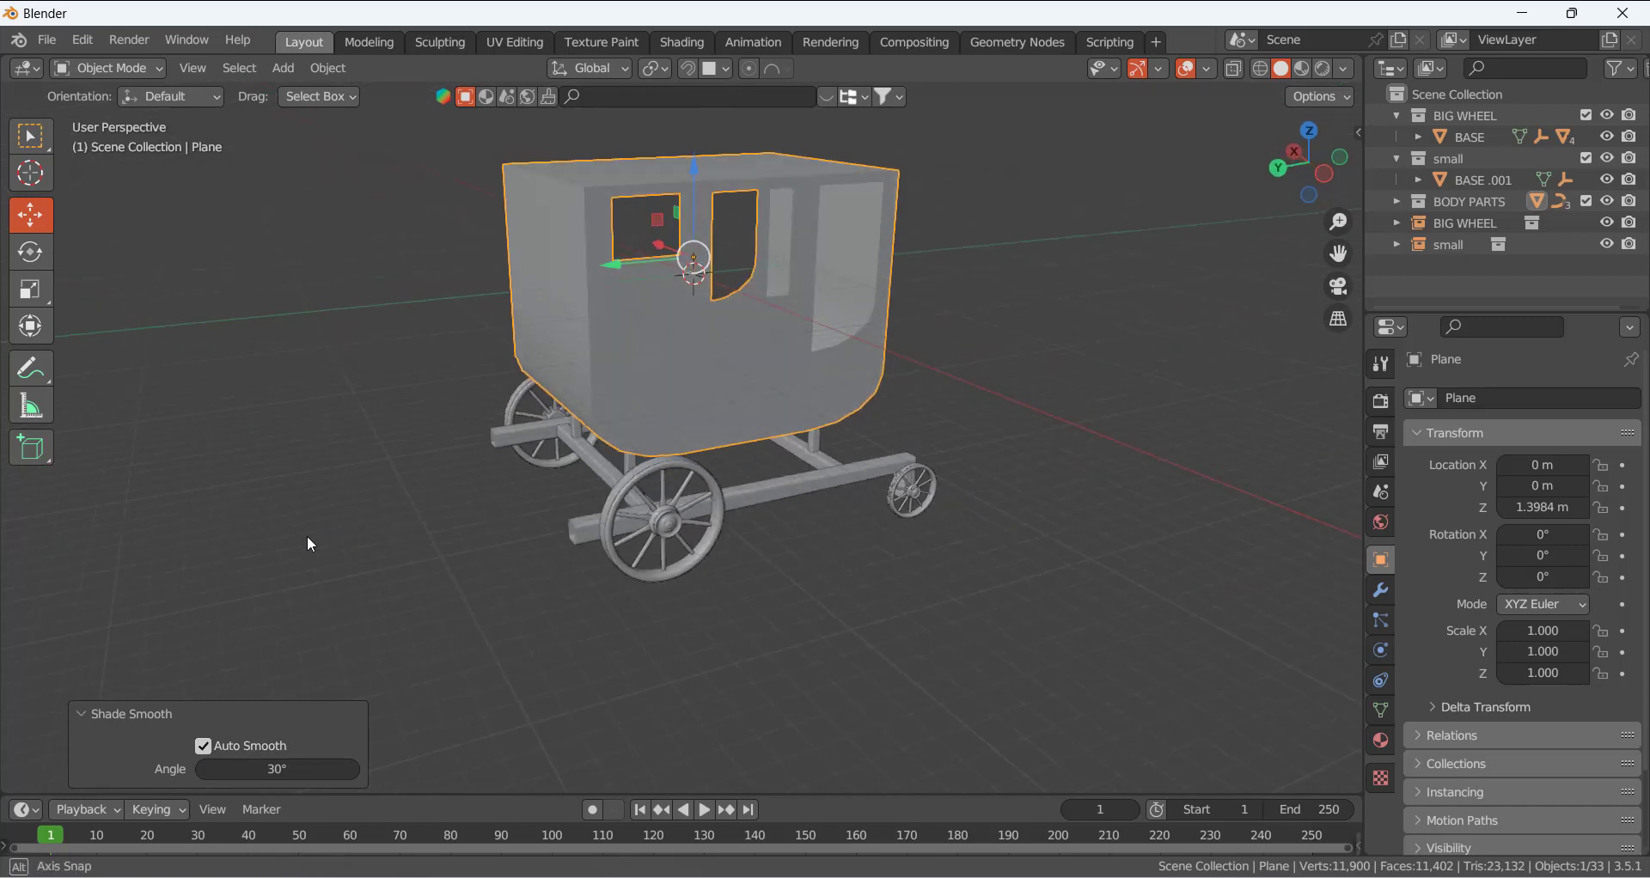
pyautogui.click(465, 455)
# - Enable Fill Caps on the curves of the side rails, the cross beams and the support posts, closing their open ends
pyautogui.scroll(3, 636, 432)
pyautogui.scroll(-4, 632, 427)
pyautogui.moveTo(689, 386); pyautogui.dragTo(636, 436, button='middle')
pyautogui.scroll(4, 641, 468)
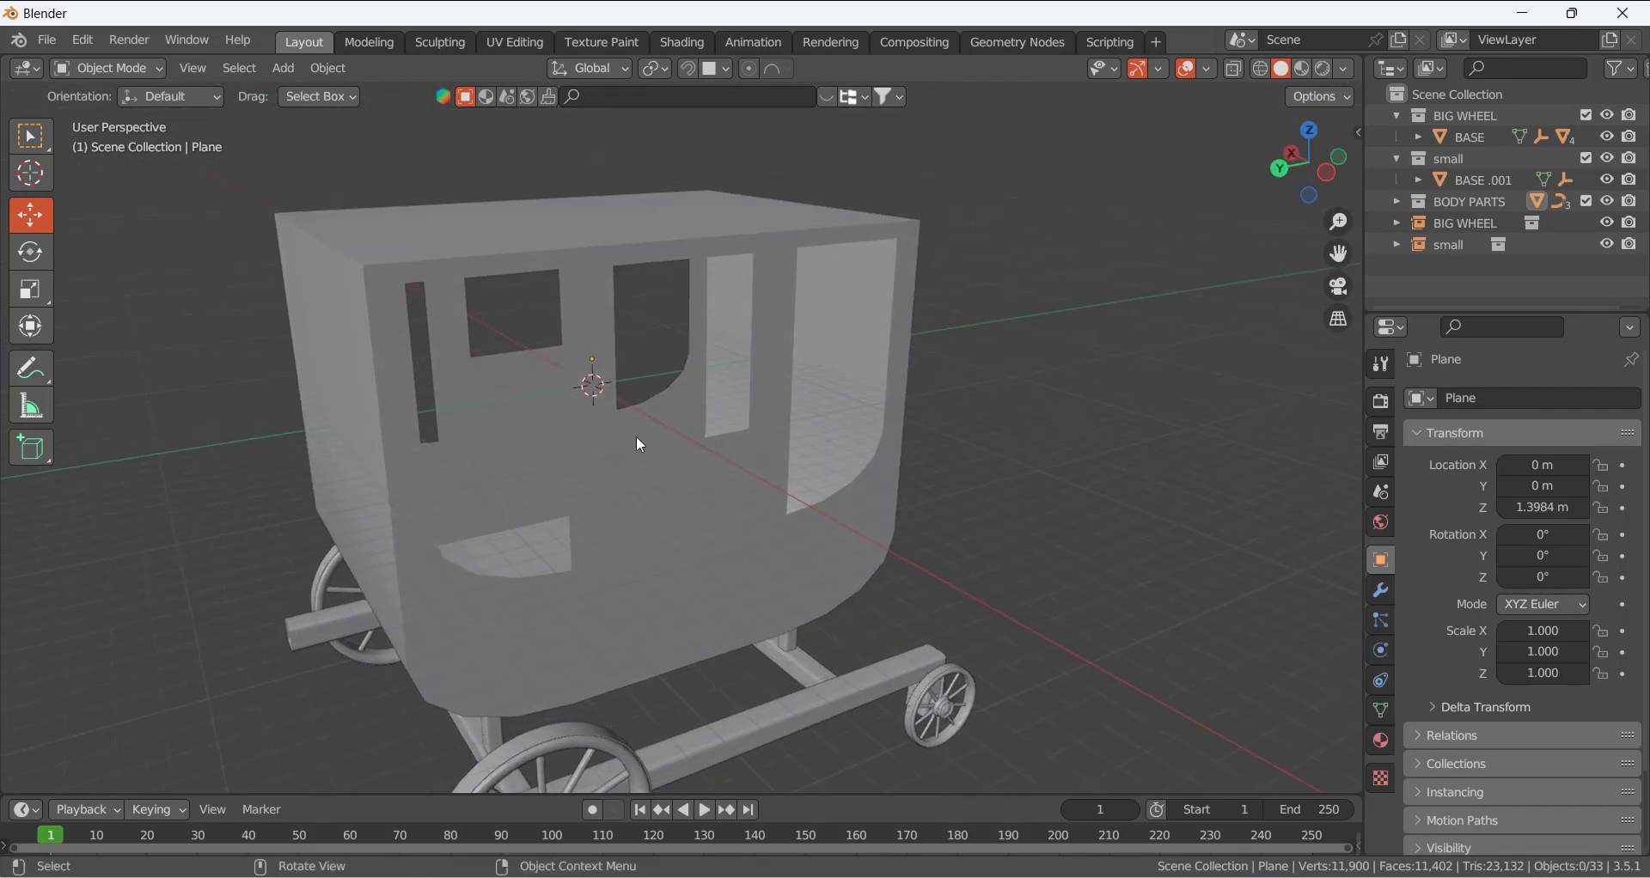
pyautogui.scroll(-3, 636, 436)
pyautogui.scroll(3, 665, 638)
pyautogui.scroll(-3, 666, 637)
pyautogui.moveTo(666, 636); pyautogui.dragTo(756, 555, button='middle')
pyautogui.click(756, 555)
pyautogui.scroll(3, 570, 619)
pyautogui.moveTo(571, 619); pyautogui.dragTo(556, 590, button='middle')
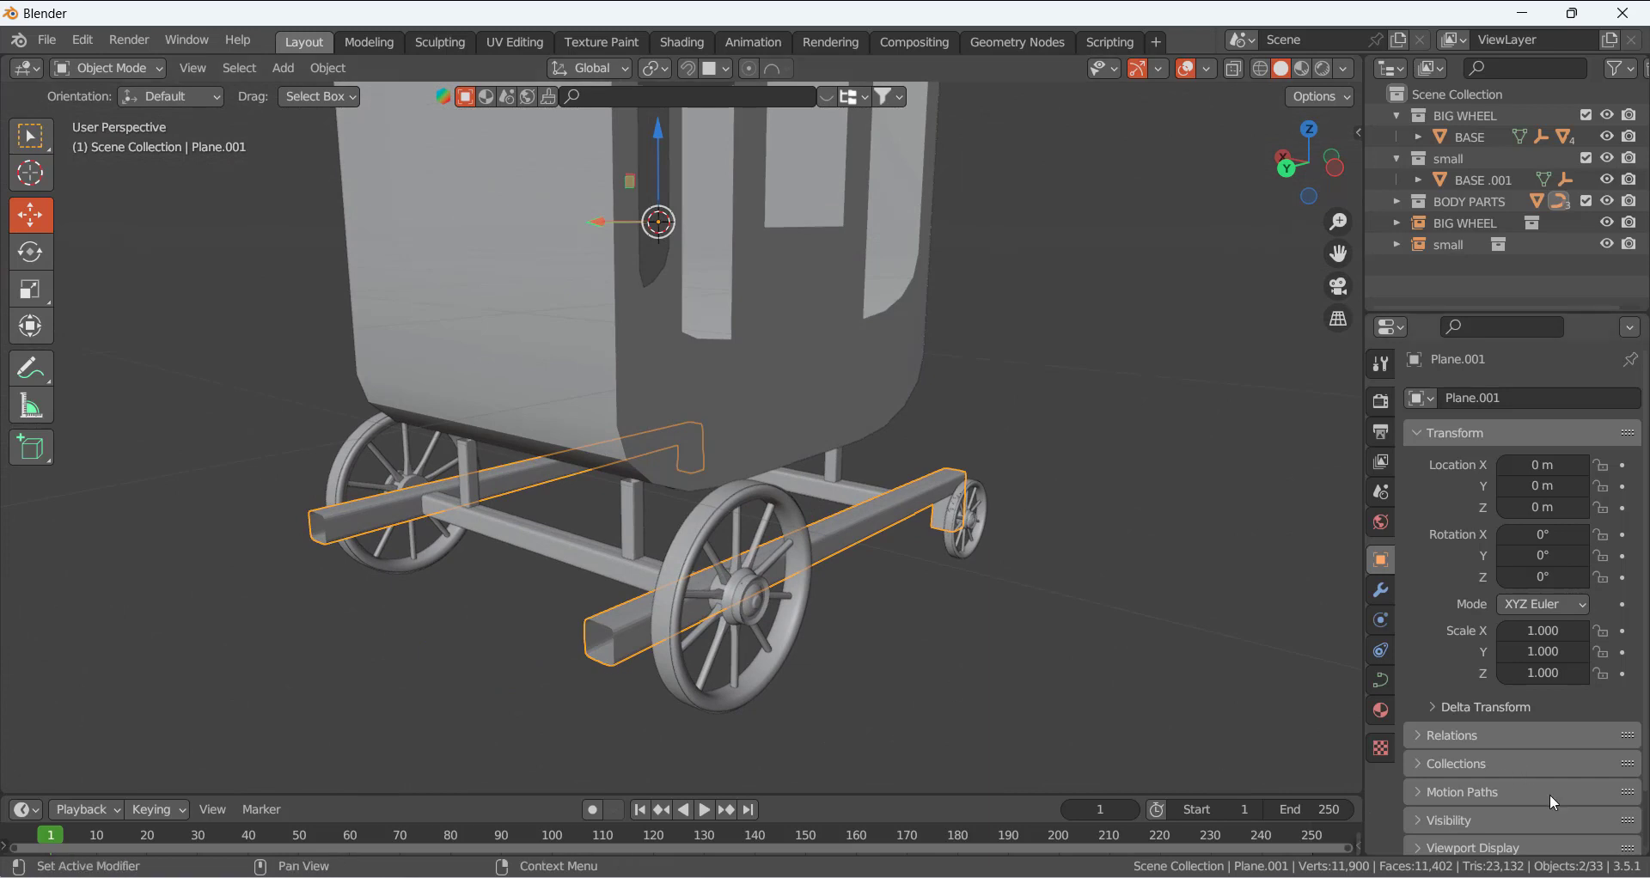
pyautogui.click(1381, 680)
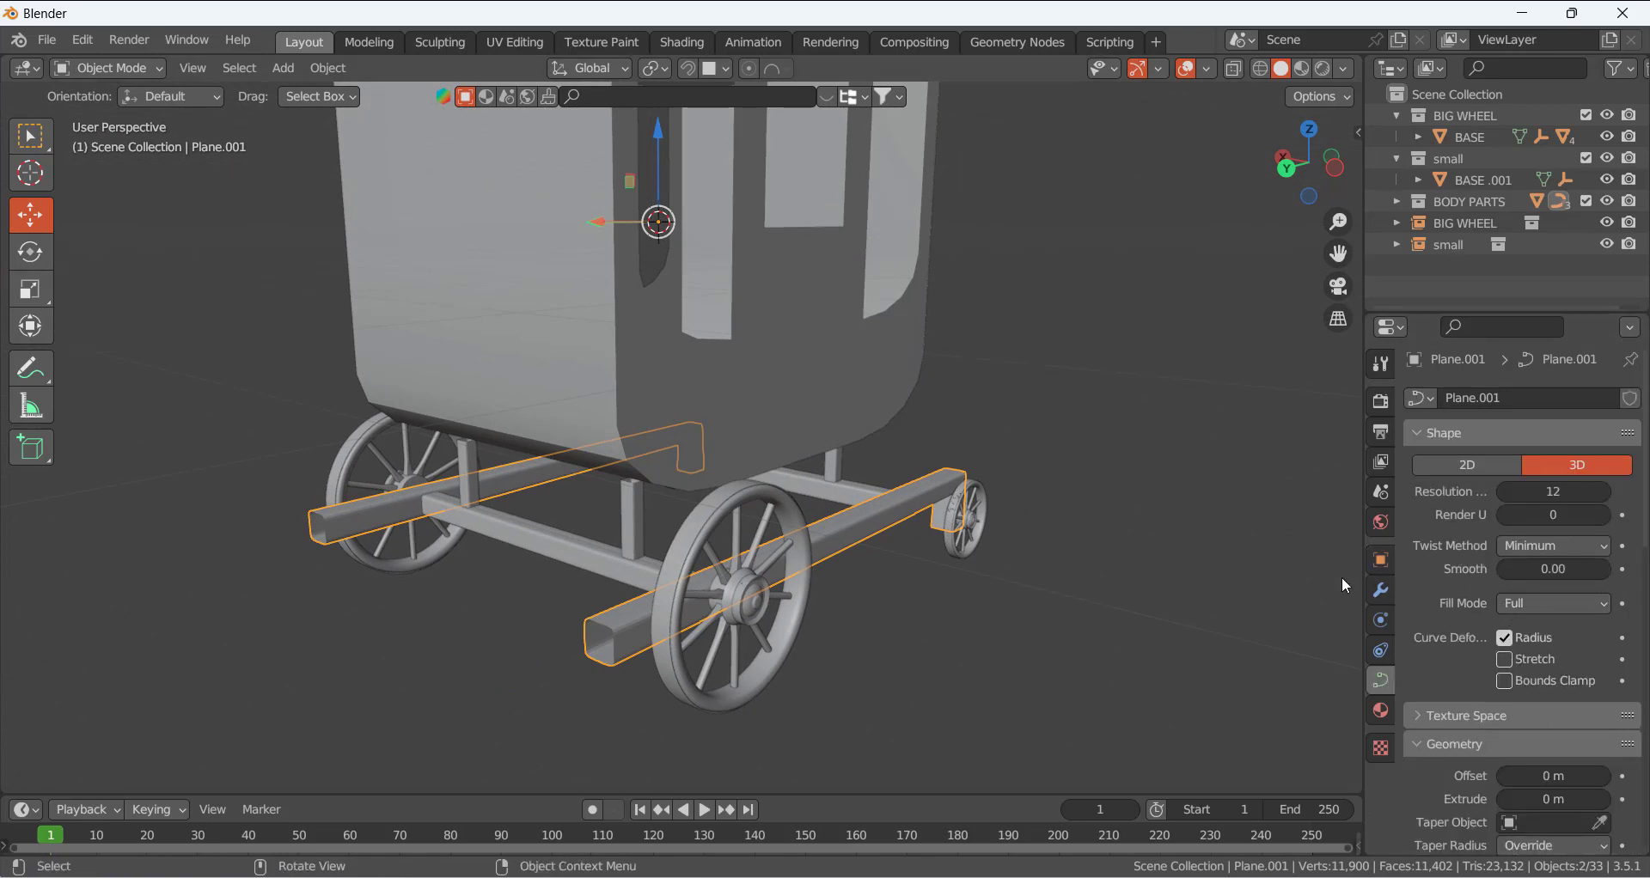
pyautogui.scroll(-10, 1452, 627)
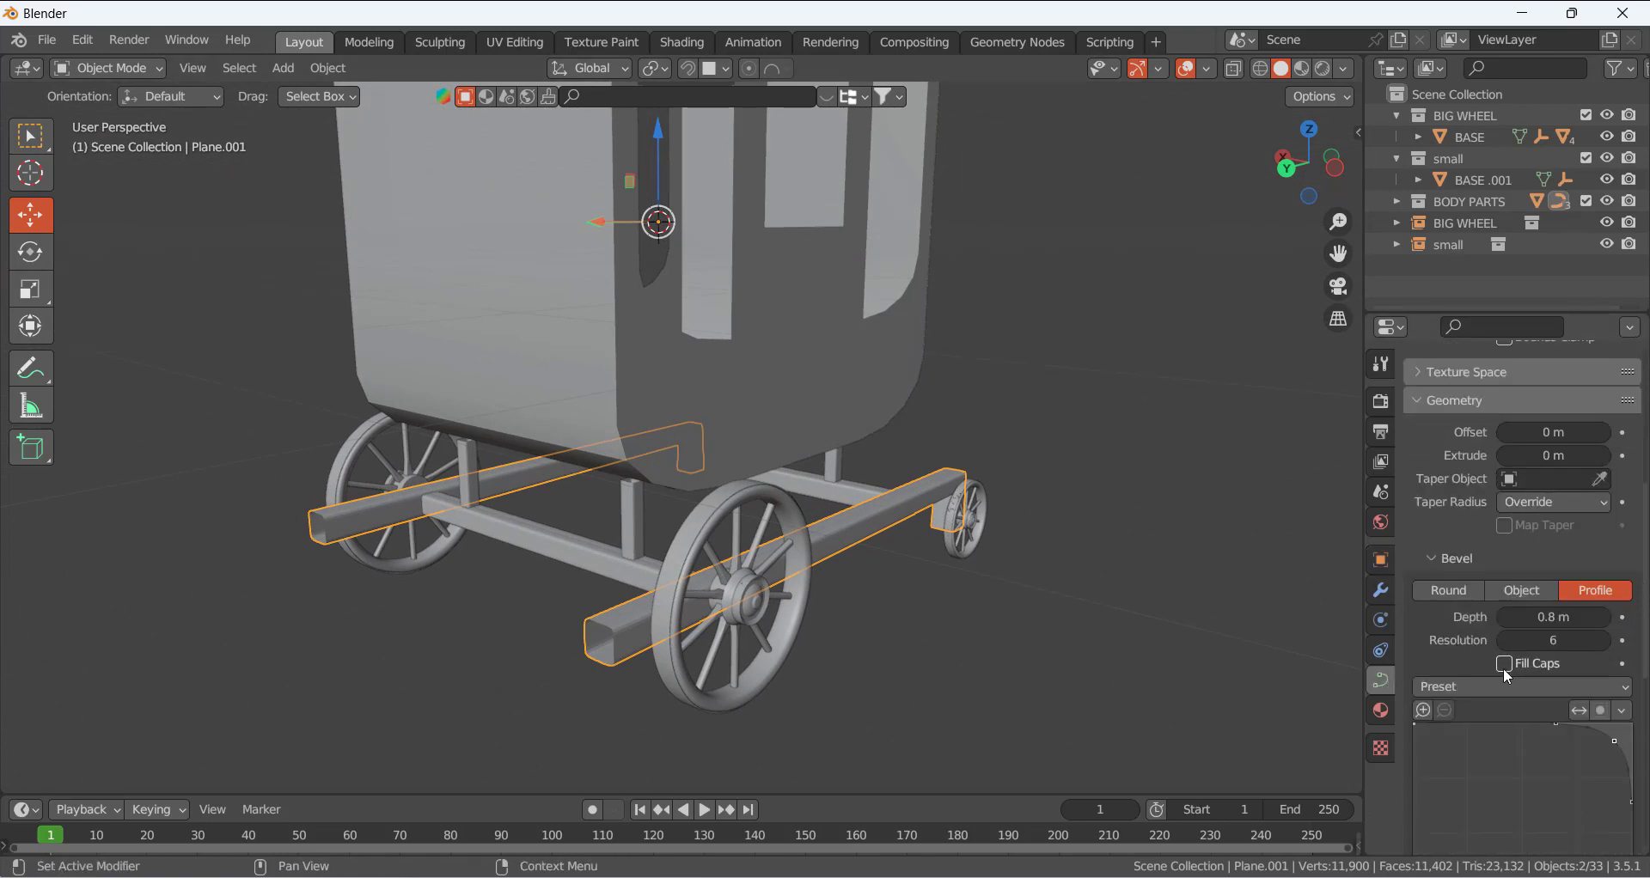
pyautogui.click(673, 523)
pyautogui.click(601, 560)
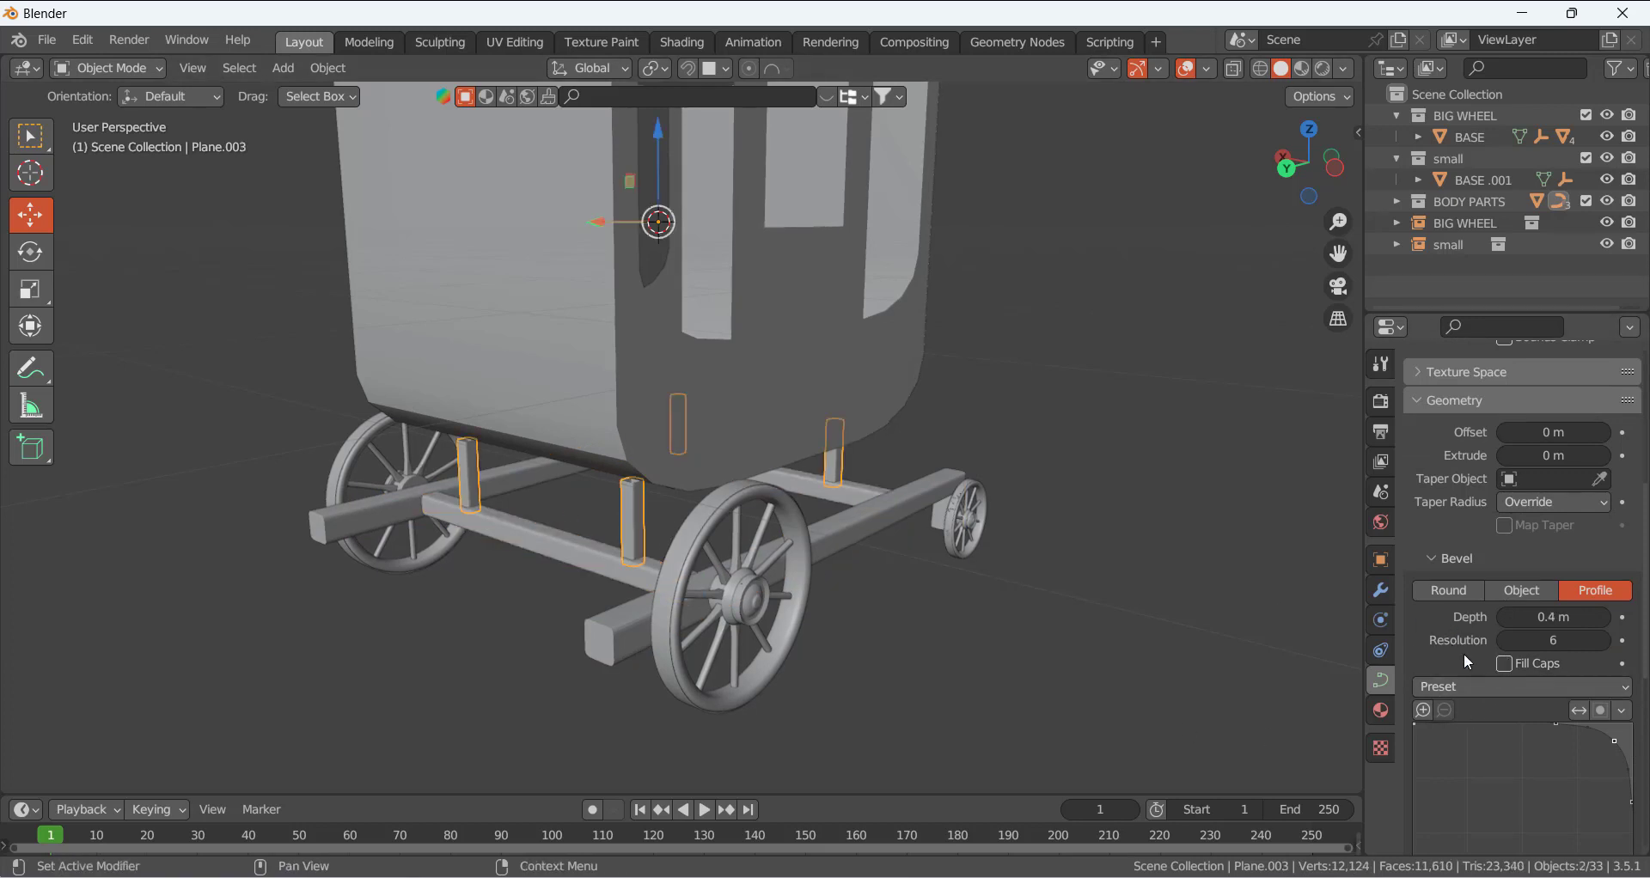
pyautogui.click(1504, 664)
pyautogui.click(863, 662)
# - Raise the upper end points of both support posts about 0.32 m along Z to meet the carriage body's underside
pyautogui.scroll(3, 548, 446)
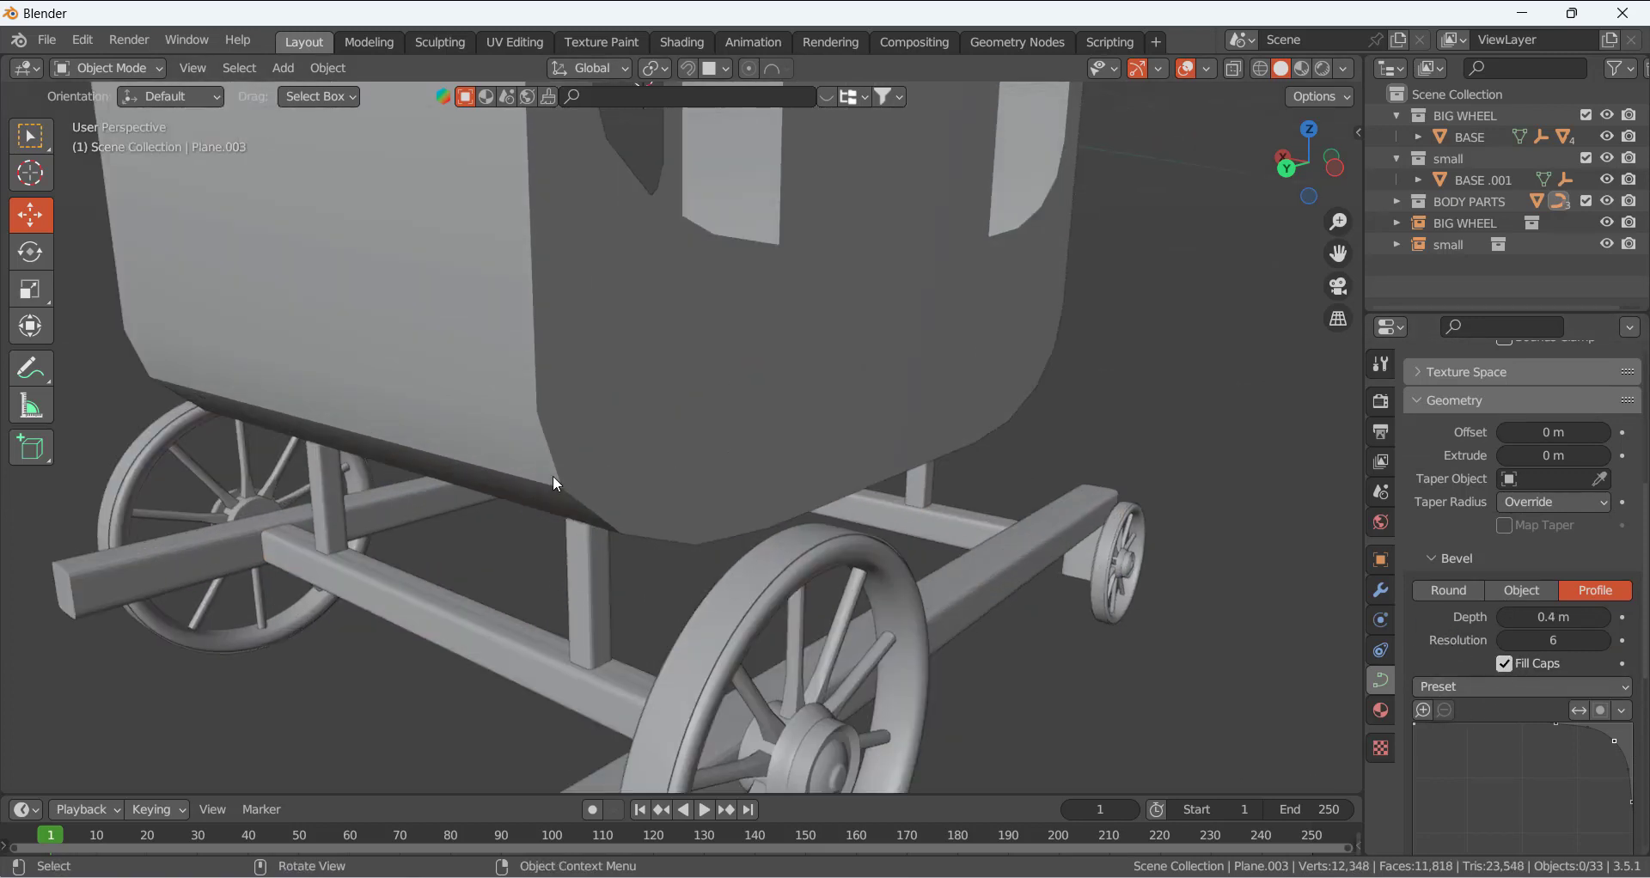
pyautogui.moveTo(554, 476); pyautogui.dragTo(564, 471, button='middle')
pyautogui.click(620, 501)
pyautogui.scroll(2, 629, 521)
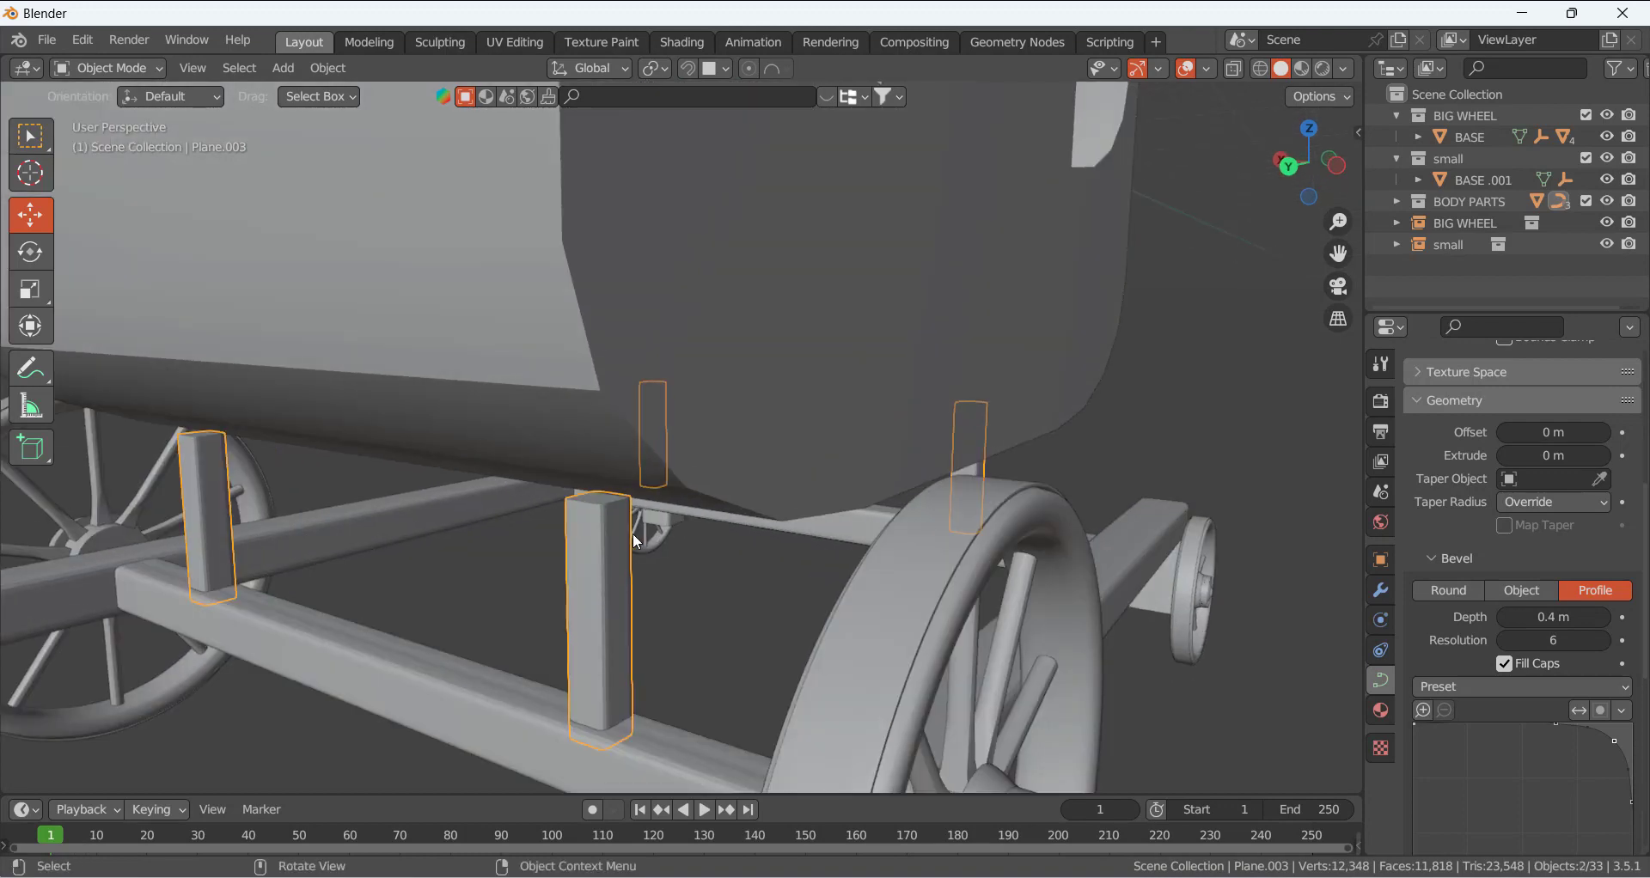
pyautogui.press('Tab')
pyautogui.keyDown('shift'); pyautogui.click(971, 404); pyautogui.keyUp('shift')
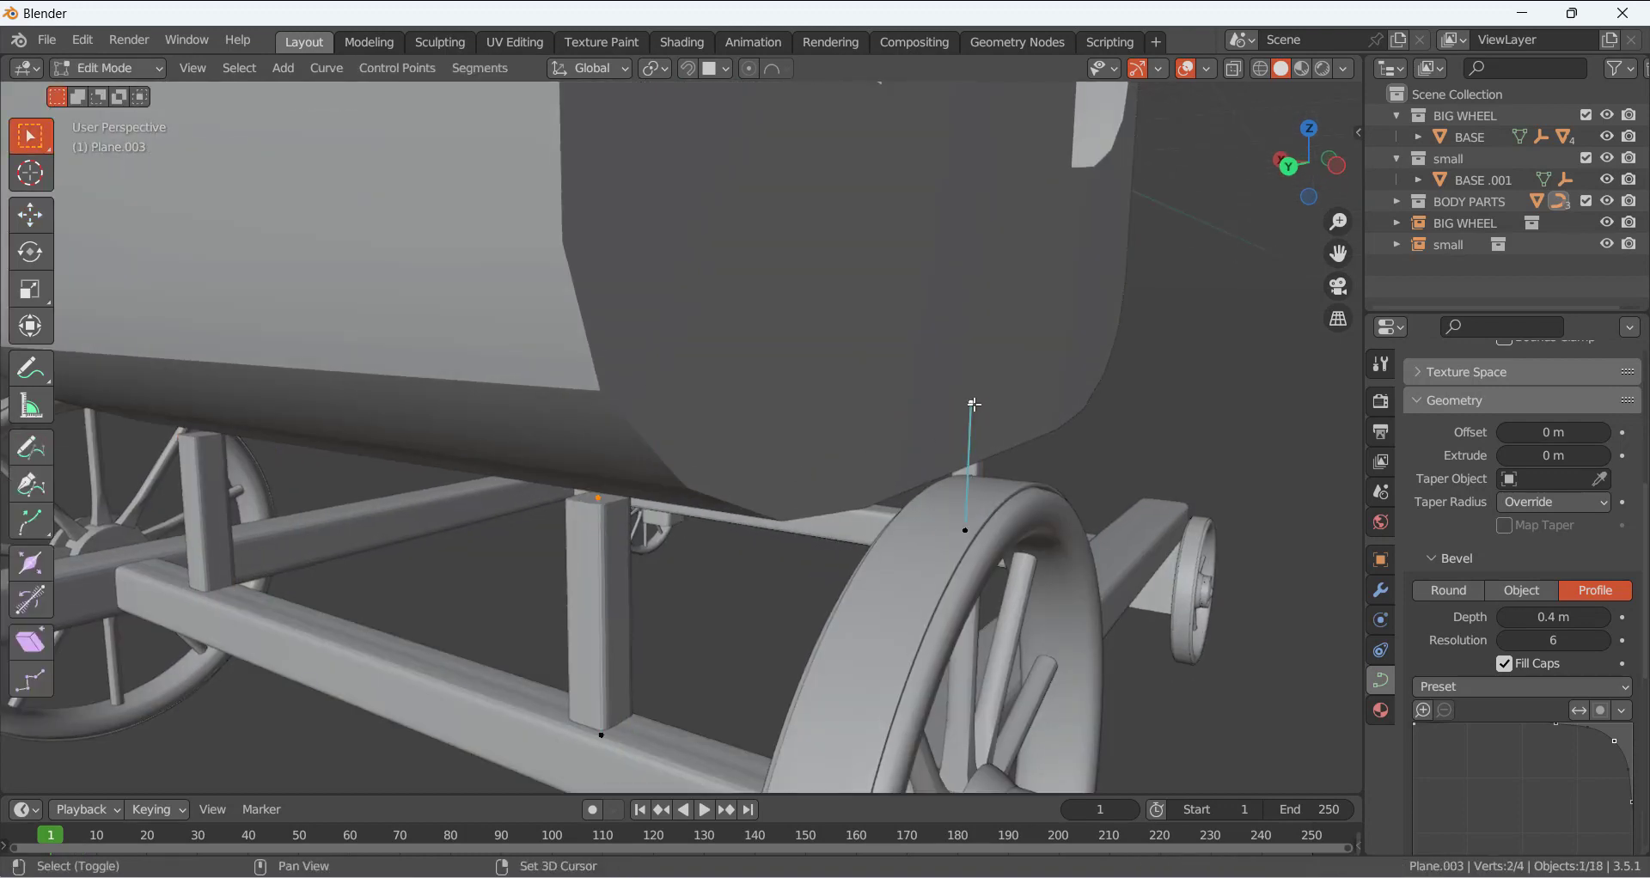
pyautogui.press('g')
pyautogui.press('z')
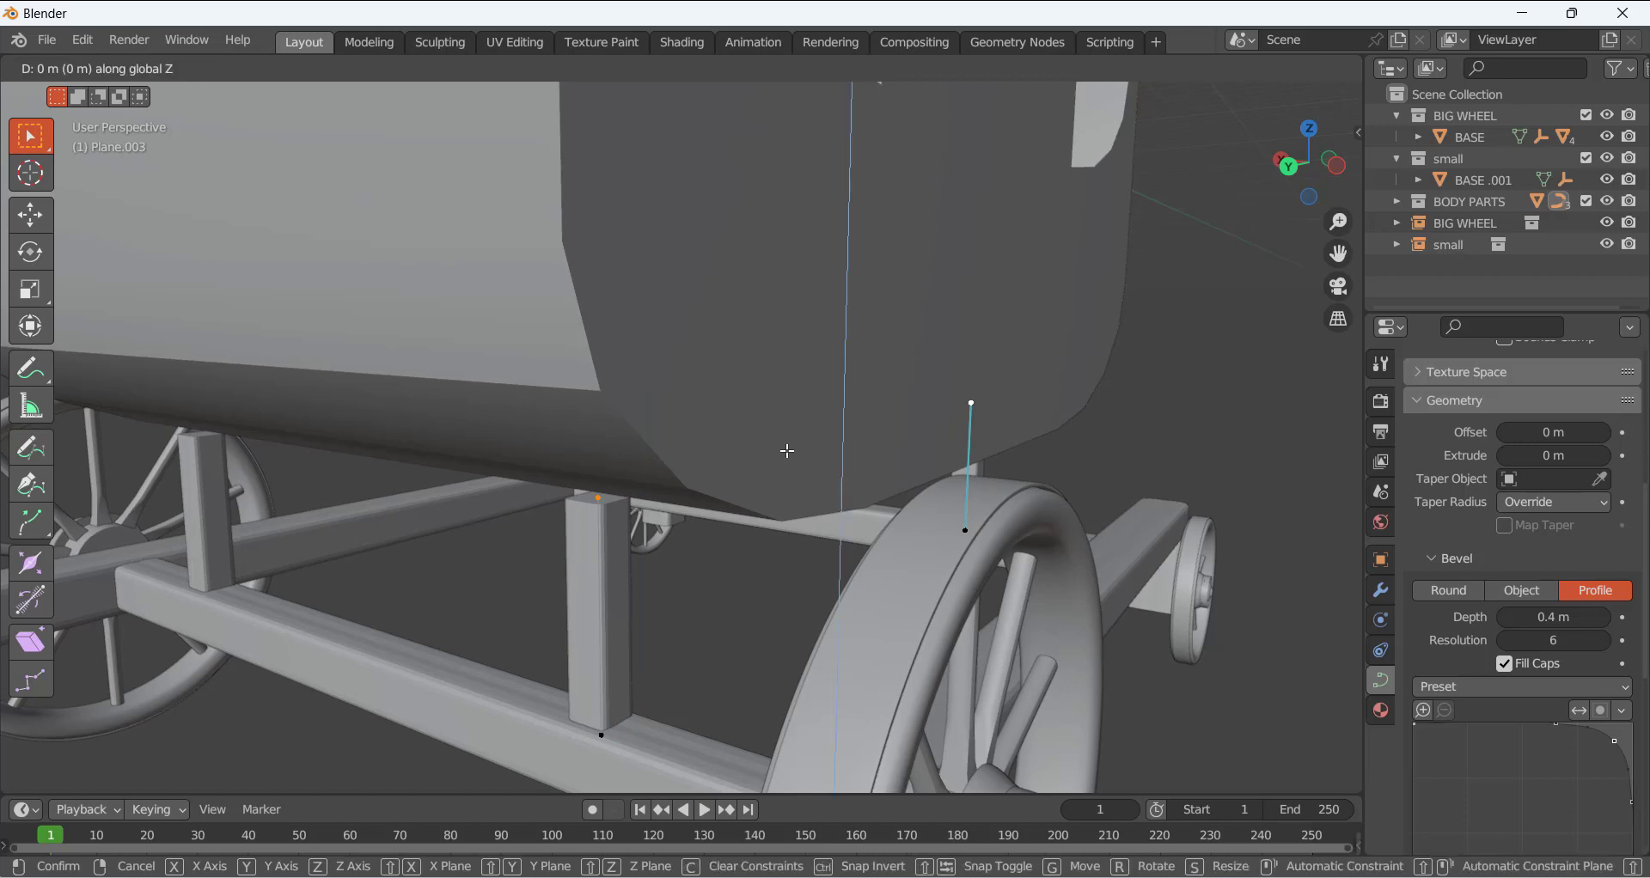
pyautogui.click(783, 437)
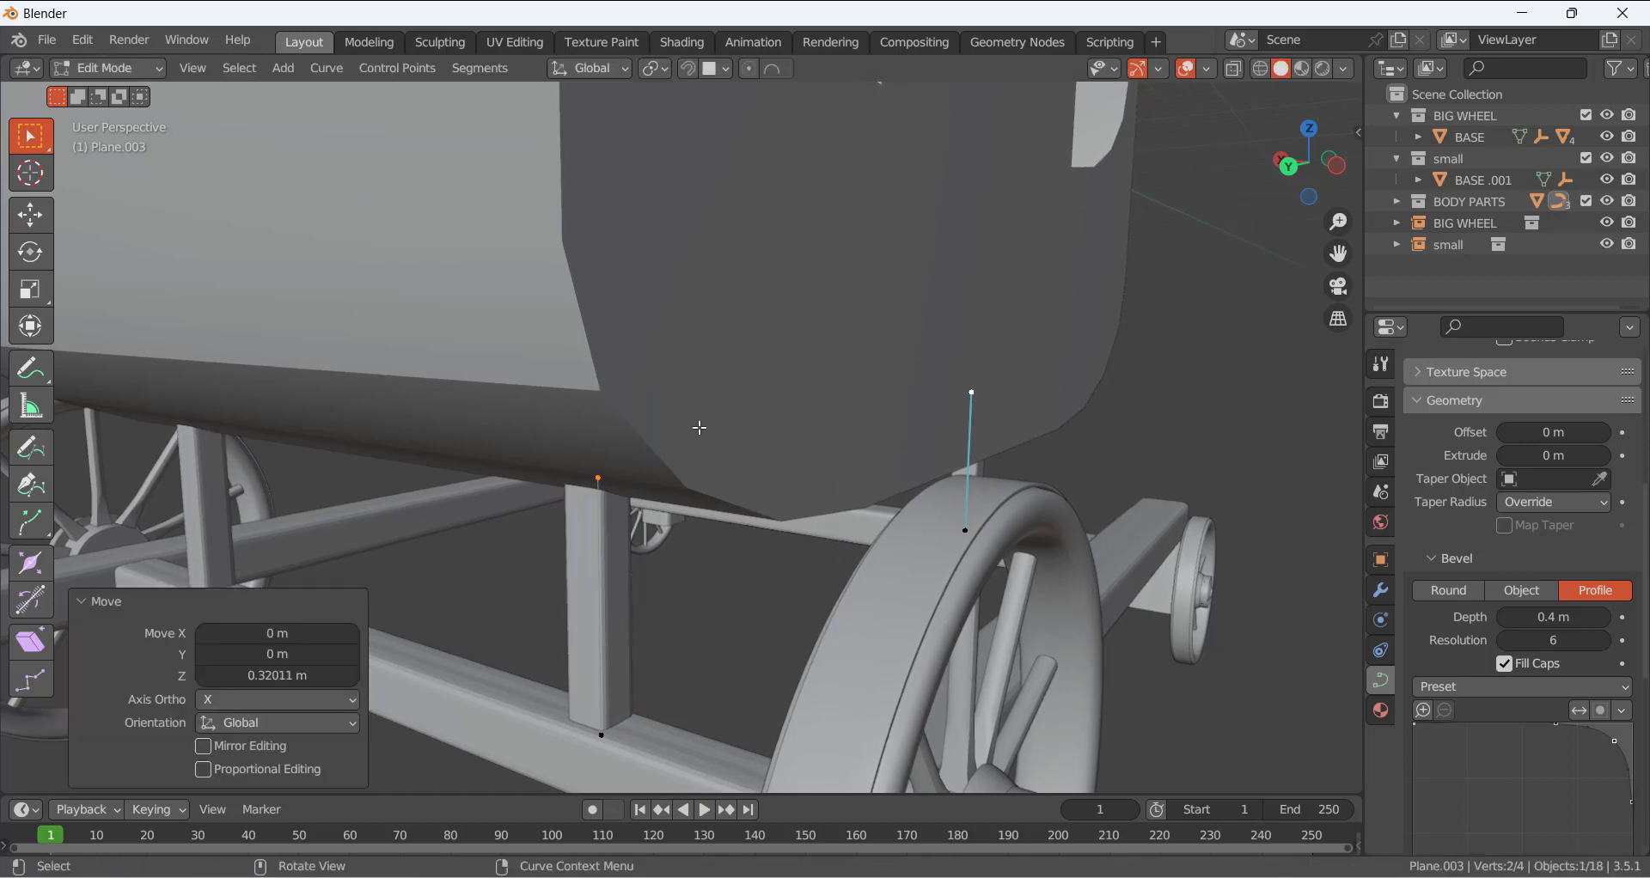
pyautogui.moveTo(783, 437); pyautogui.dragTo(844, 354, button='middle')
pyautogui.click(1136, 376)
pyautogui.press('Tab')
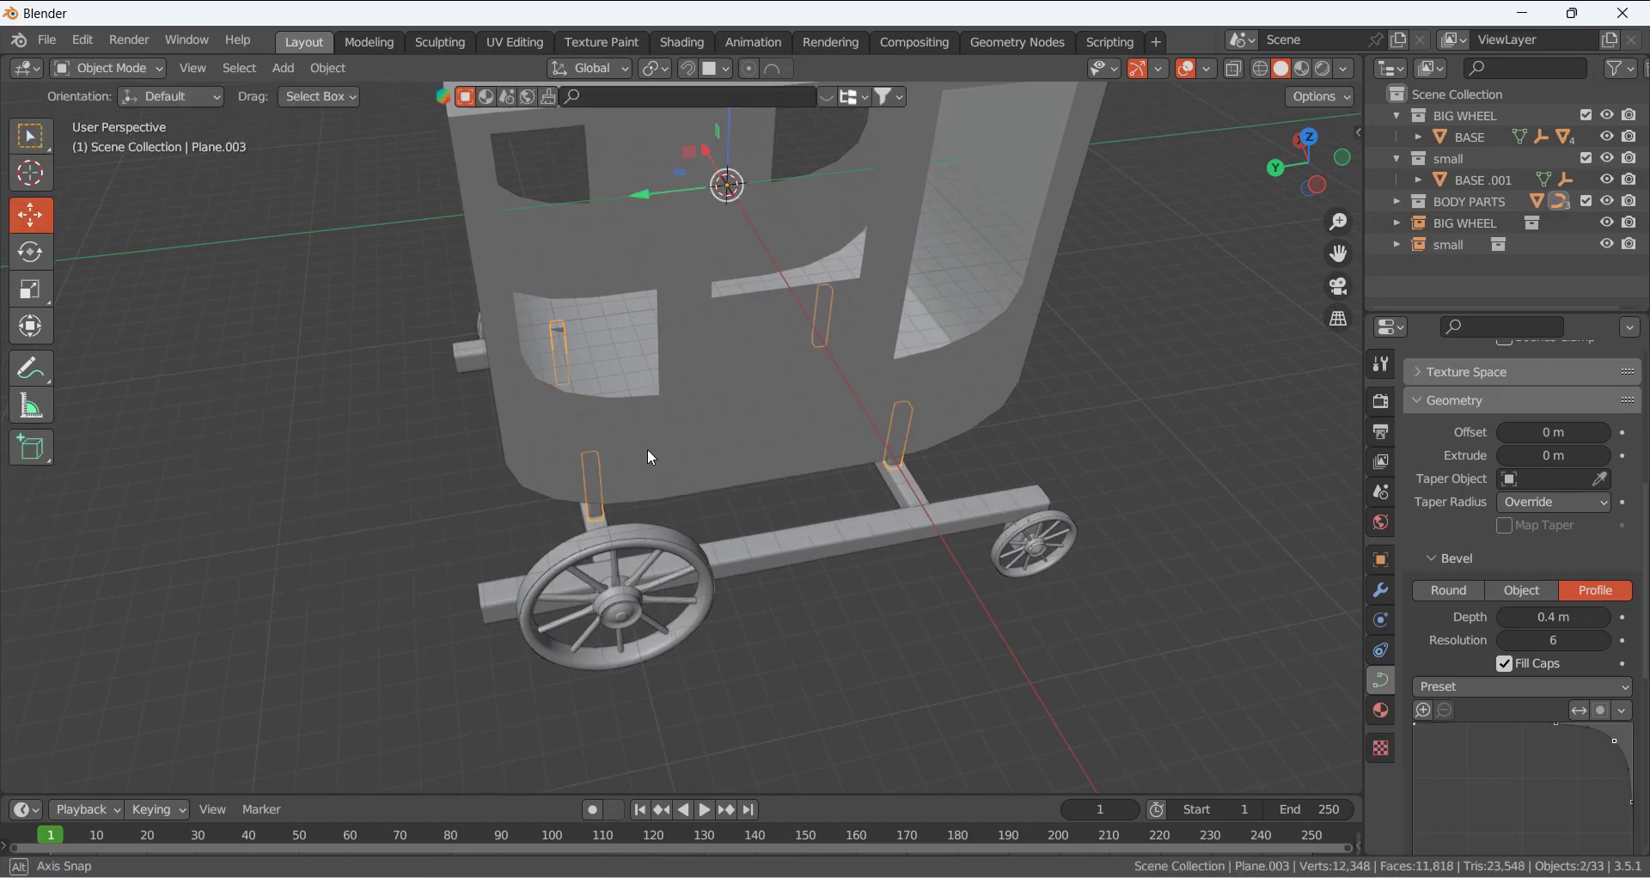
pyautogui.moveTo(647, 449); pyautogui.dragTo(585, 348, button='middle')
pyautogui.moveTo(830, 405); pyautogui.dragTo(824, 449, button='middle')
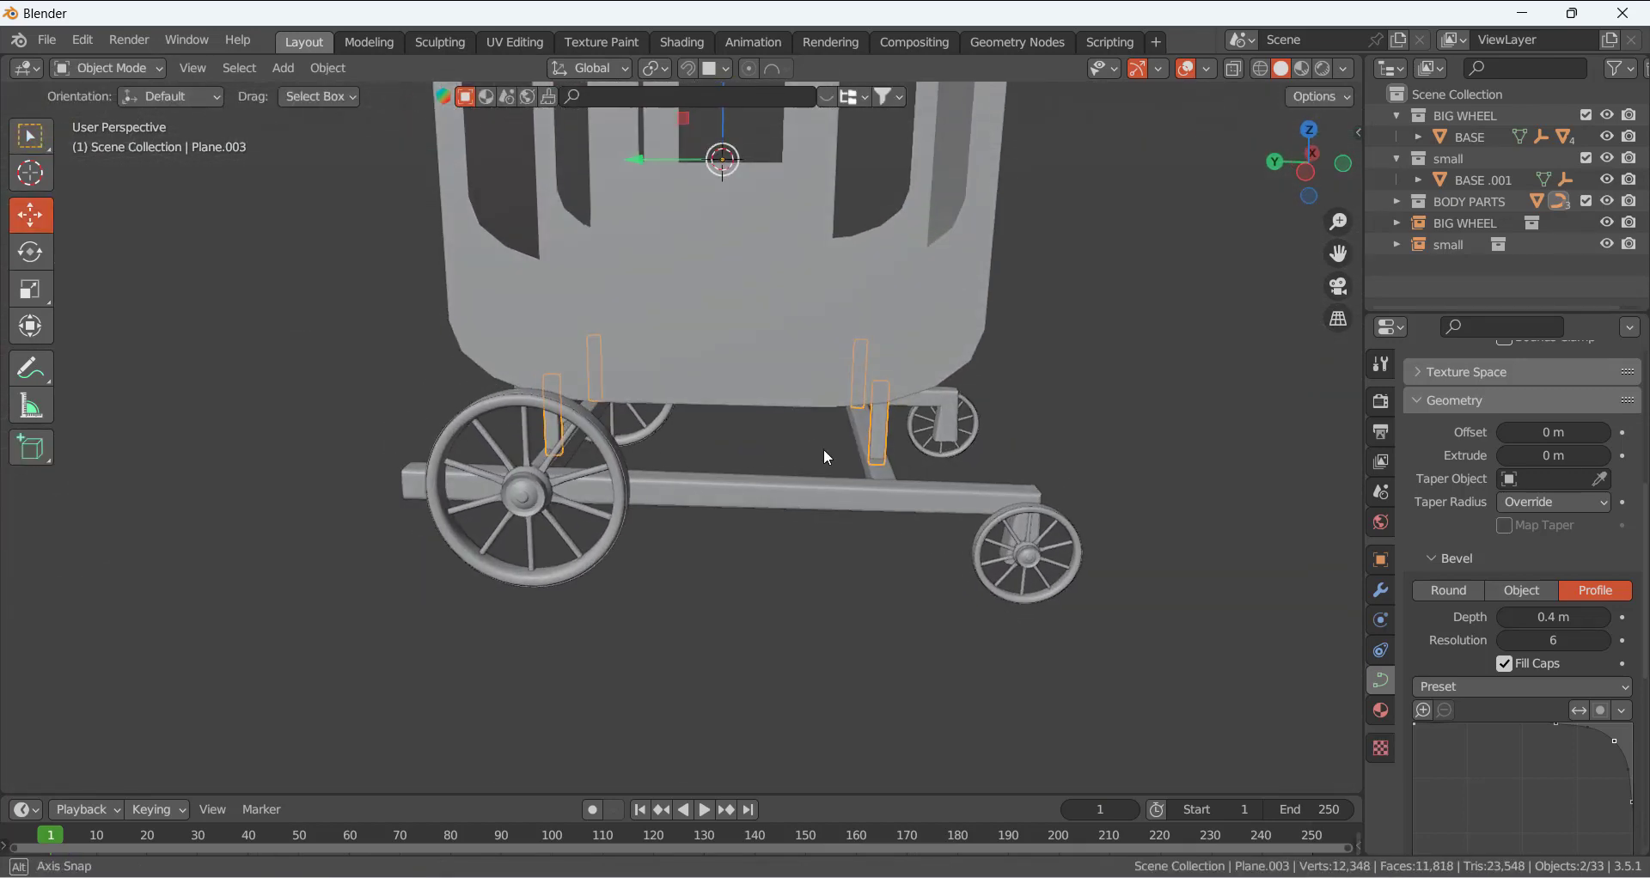
pyautogui.click(1021, 423)
# - Scale the cross beams' control points inward along Y to bring the two beams closer together
pyautogui.moveTo(832, 378)
pyautogui.mouseDown(button='middle')
pyautogui.moveTo(756, 364)
pyautogui.moveTo(840, 406)
pyautogui.mouseUp(button='middle')
pyautogui.hotkey('ctrl', 'z')
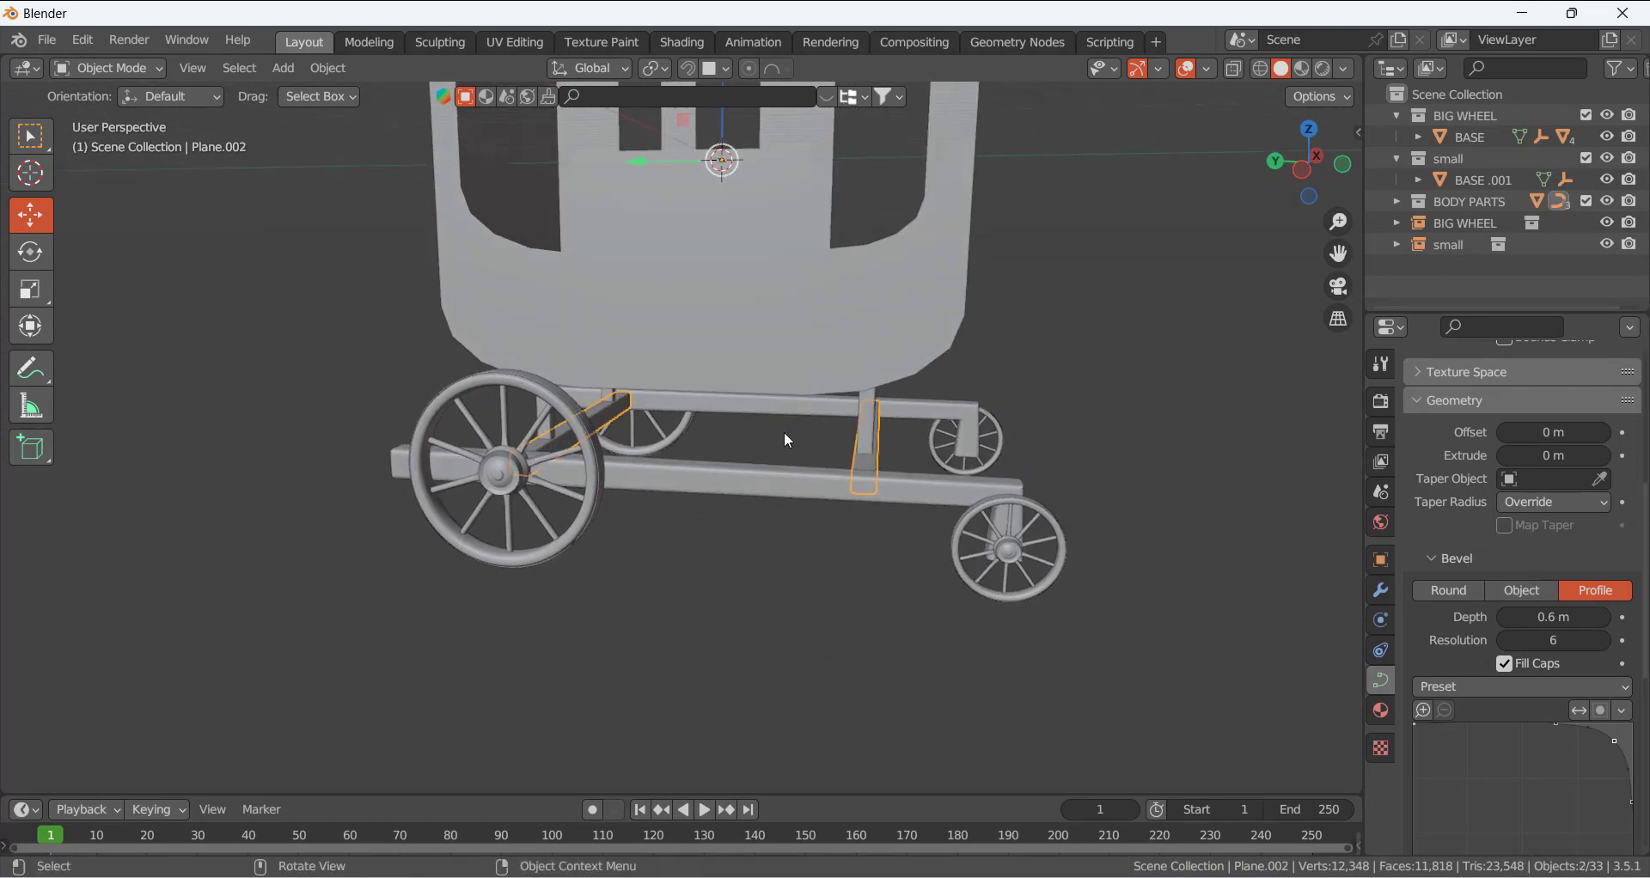
pyautogui.press('Tab')
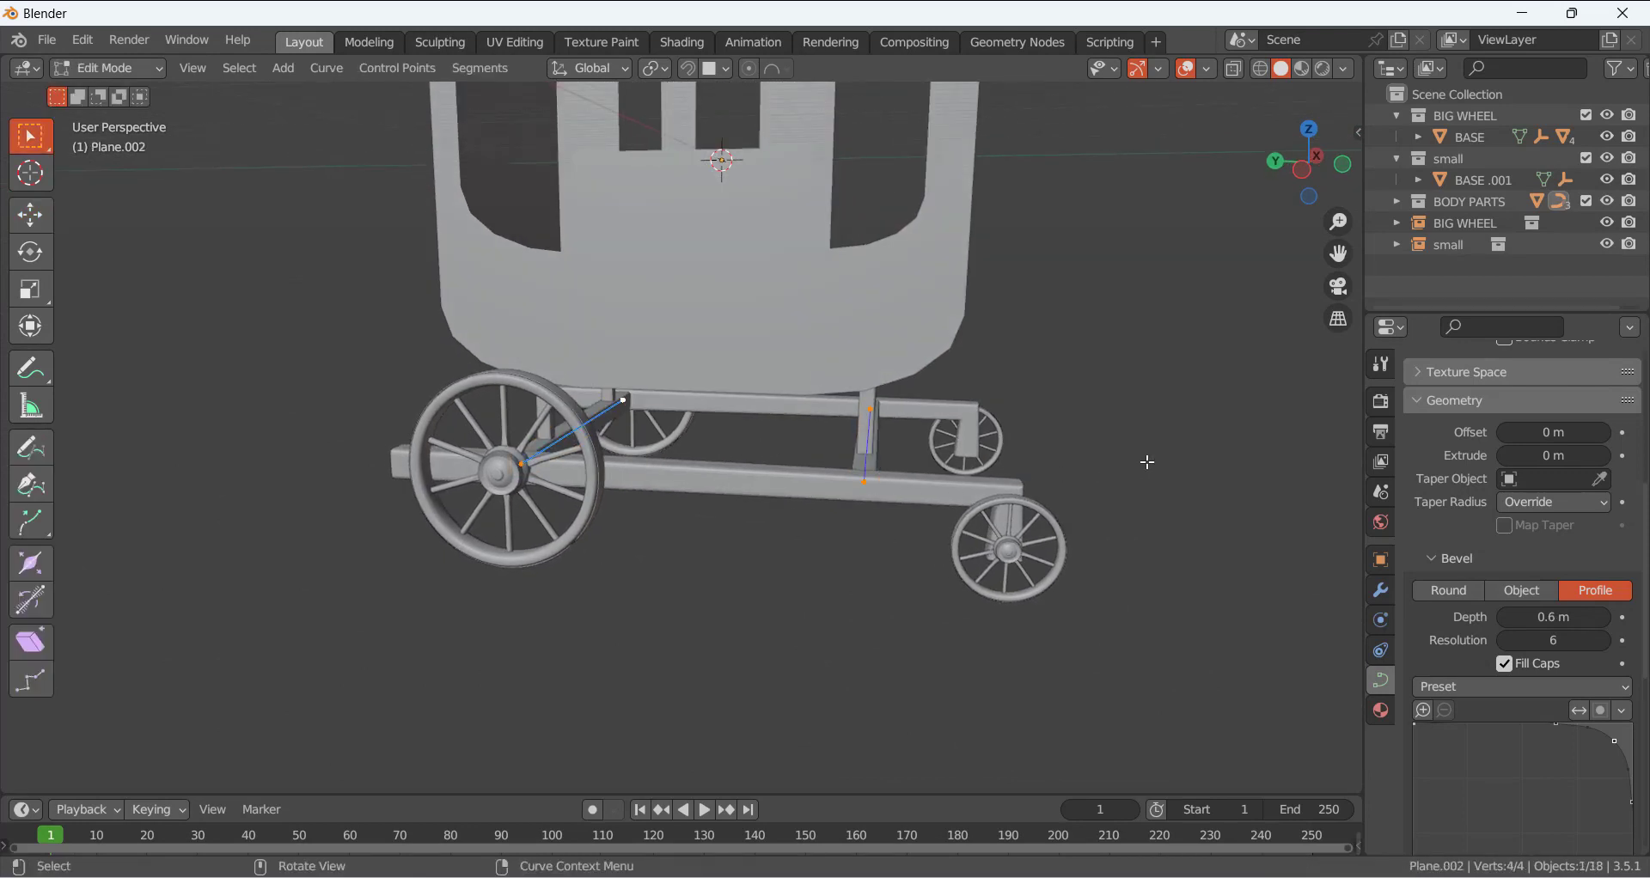
pyautogui.moveTo(810, 449); pyautogui.dragTo(1044, 490, button='middle')
pyautogui.press('s')
pyautogui.press('y')
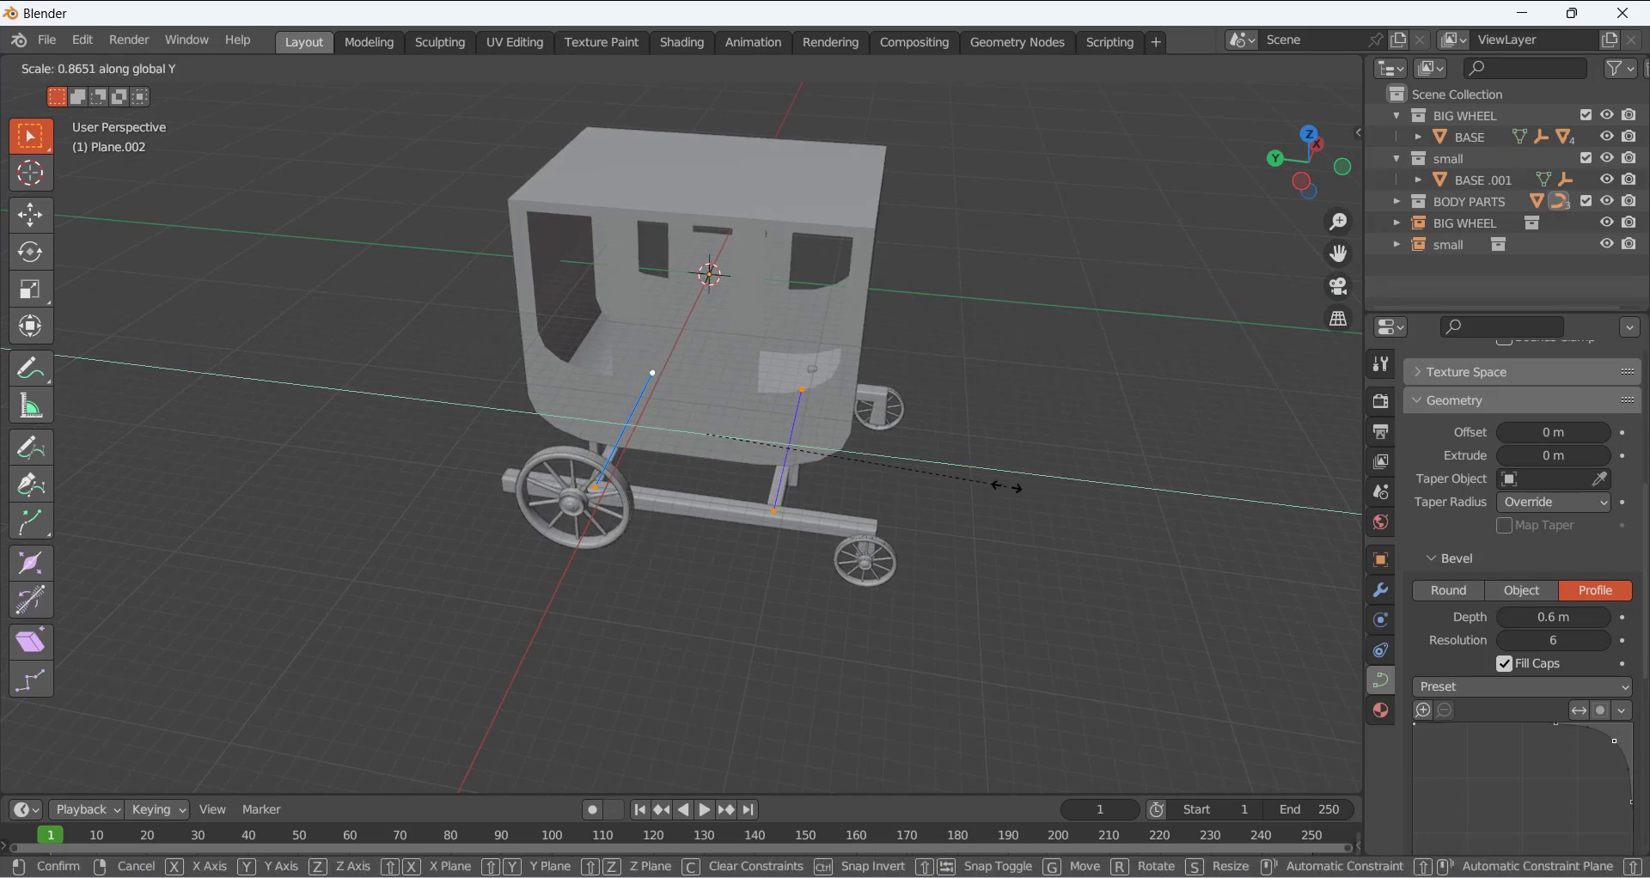
pyautogui.click(929, 477)
pyautogui.press('Tab')
# - Scale the support posts' control points to about 0.883 along Y so they line up with the cross beams
pyautogui.scroll(1, 789, 468)
pyautogui.moveTo(821, 472); pyautogui.dragTo(730, 452, button='middle')
pyautogui.click(831, 413)
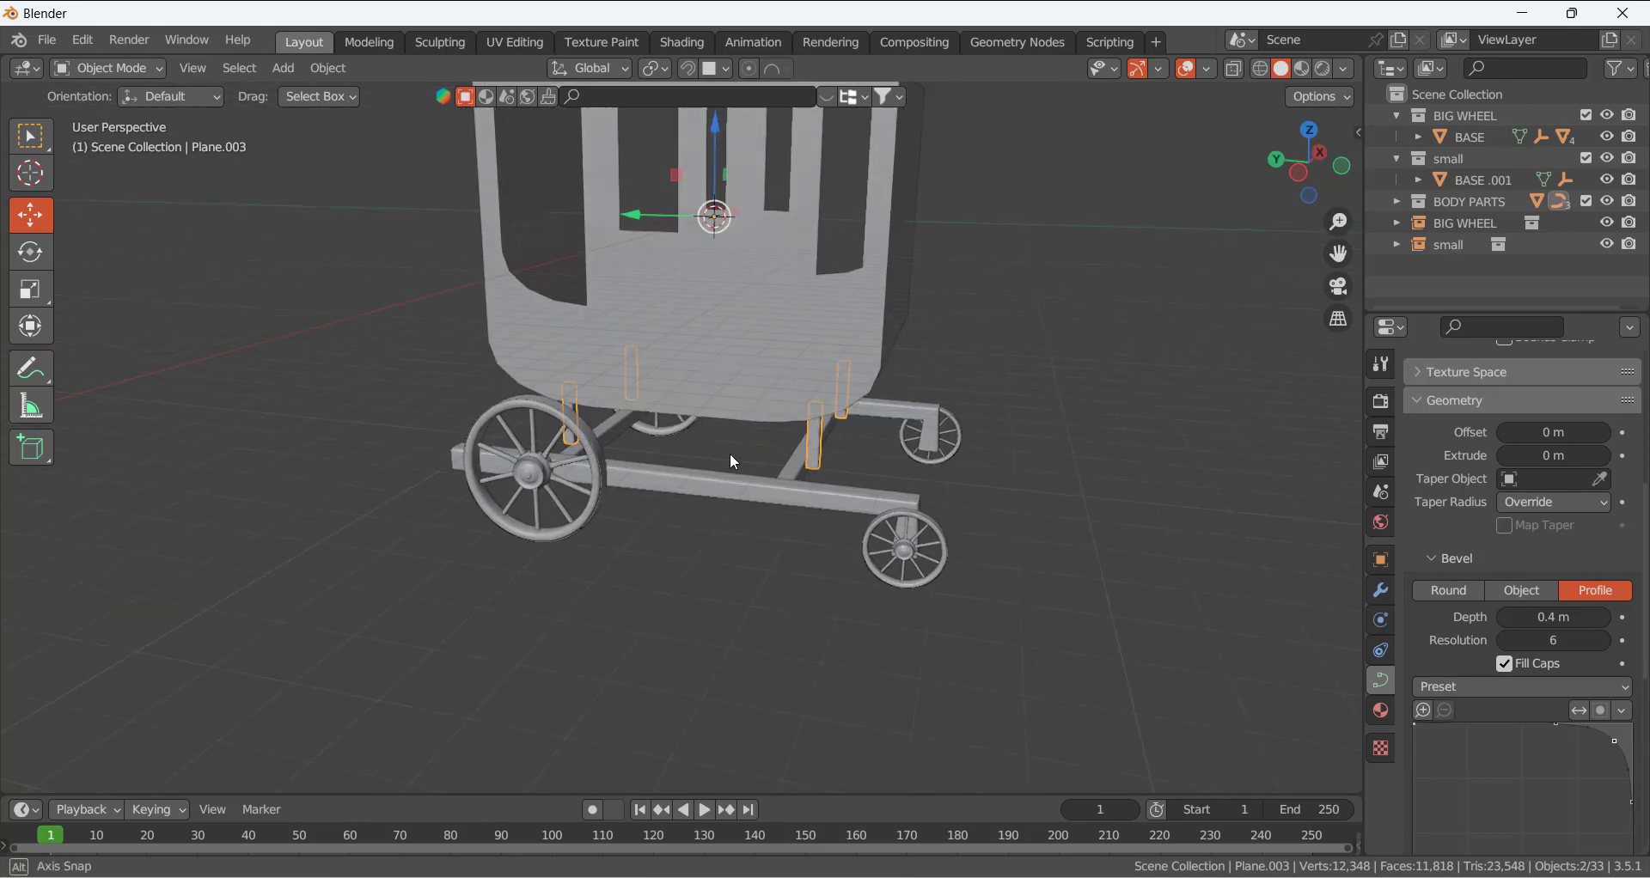
pyautogui.press('Tab')
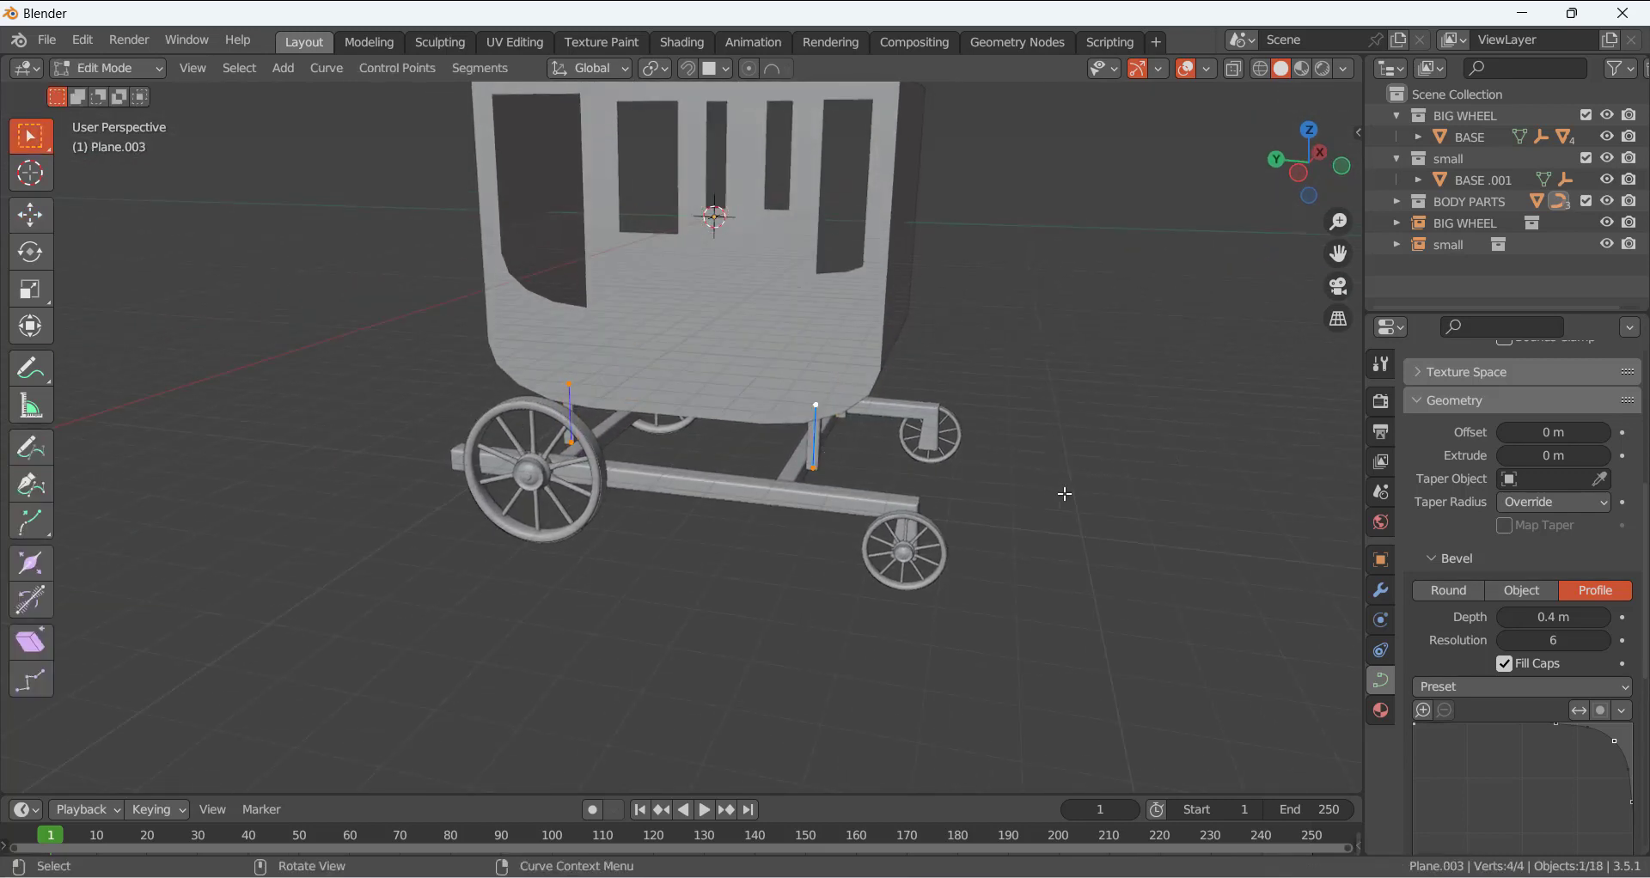
pyautogui.press('s')
pyautogui.press('y')
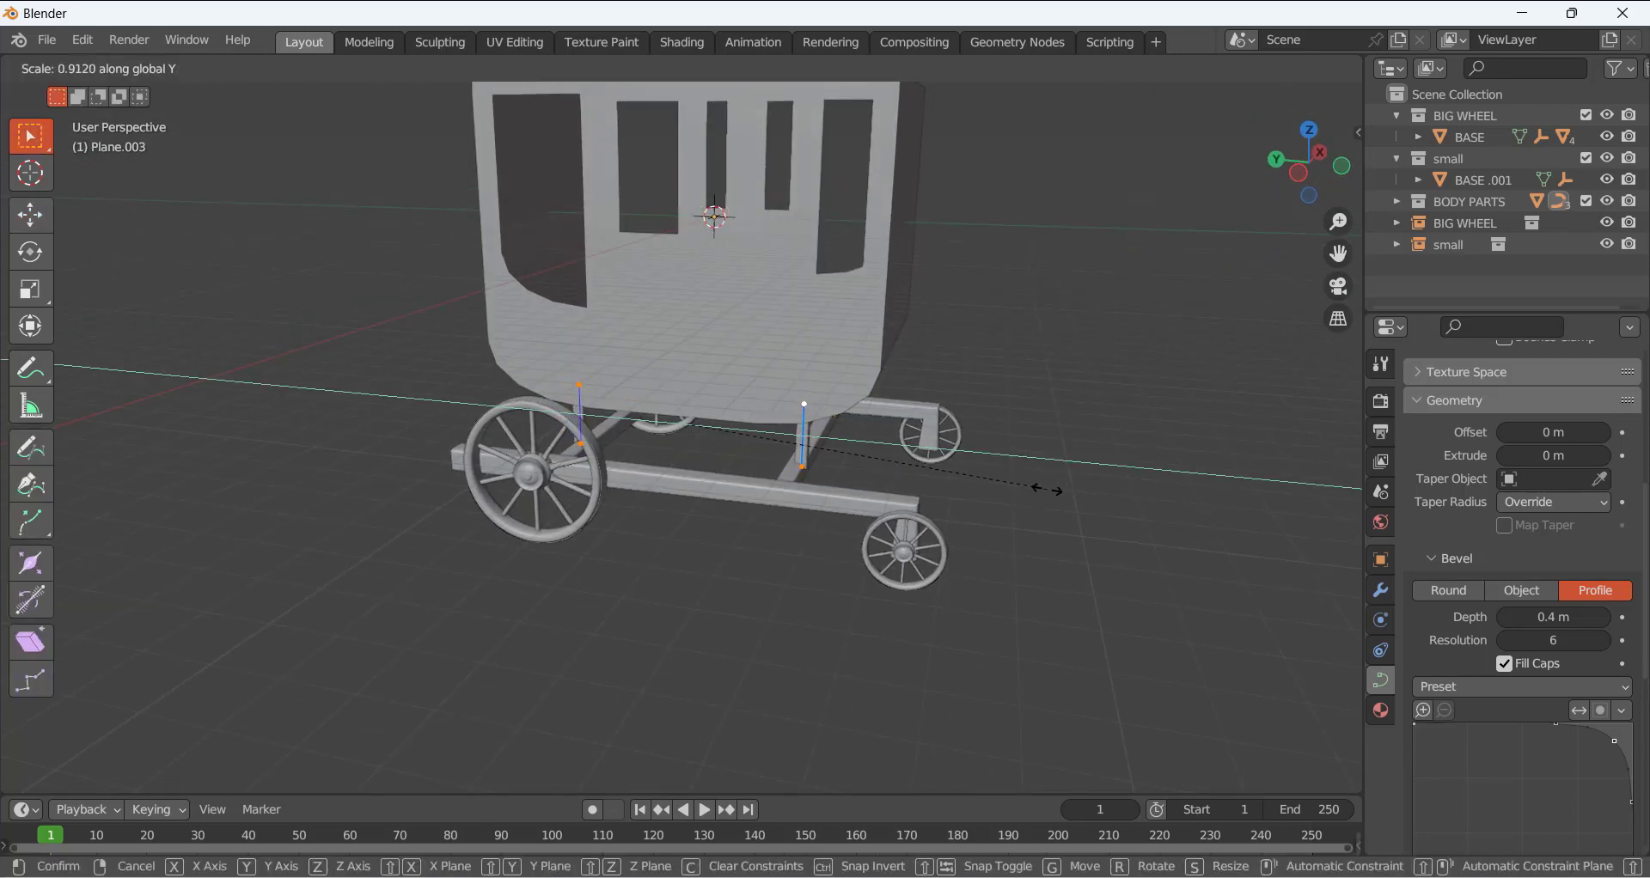
pyautogui.click(1016, 487)
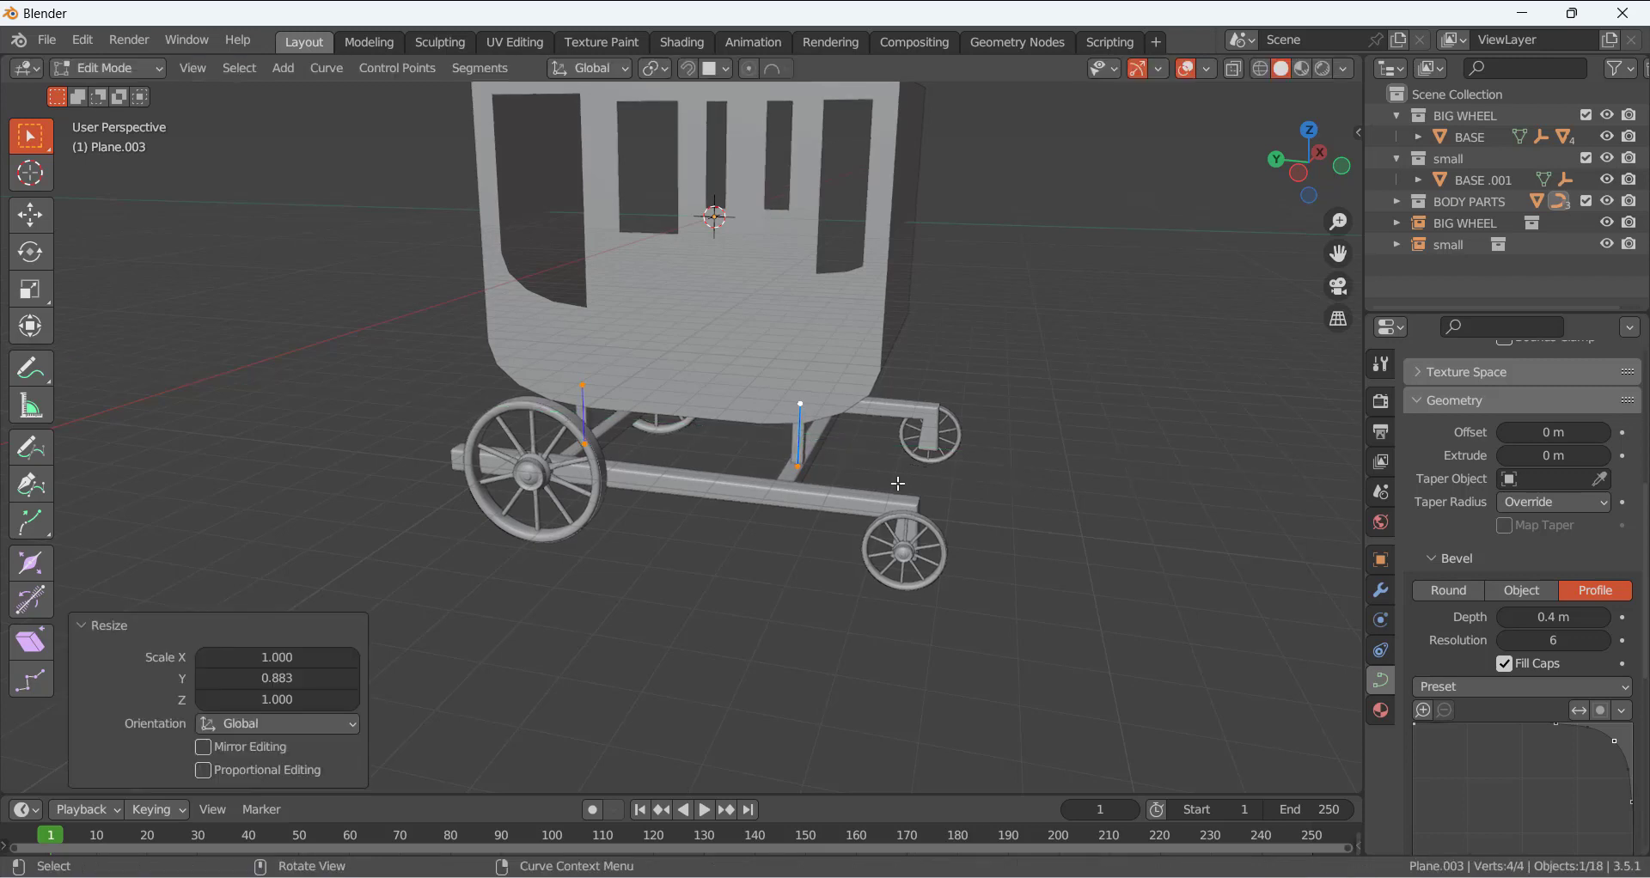
pyautogui.press('Tab')
# - Turn on the viewport display of the carriage body's Solidify modifier and deselect the body
pyautogui.moveTo(884, 509); pyautogui.dragTo(1049, 524, button='middle')
pyautogui.scroll(4, 791, 386)
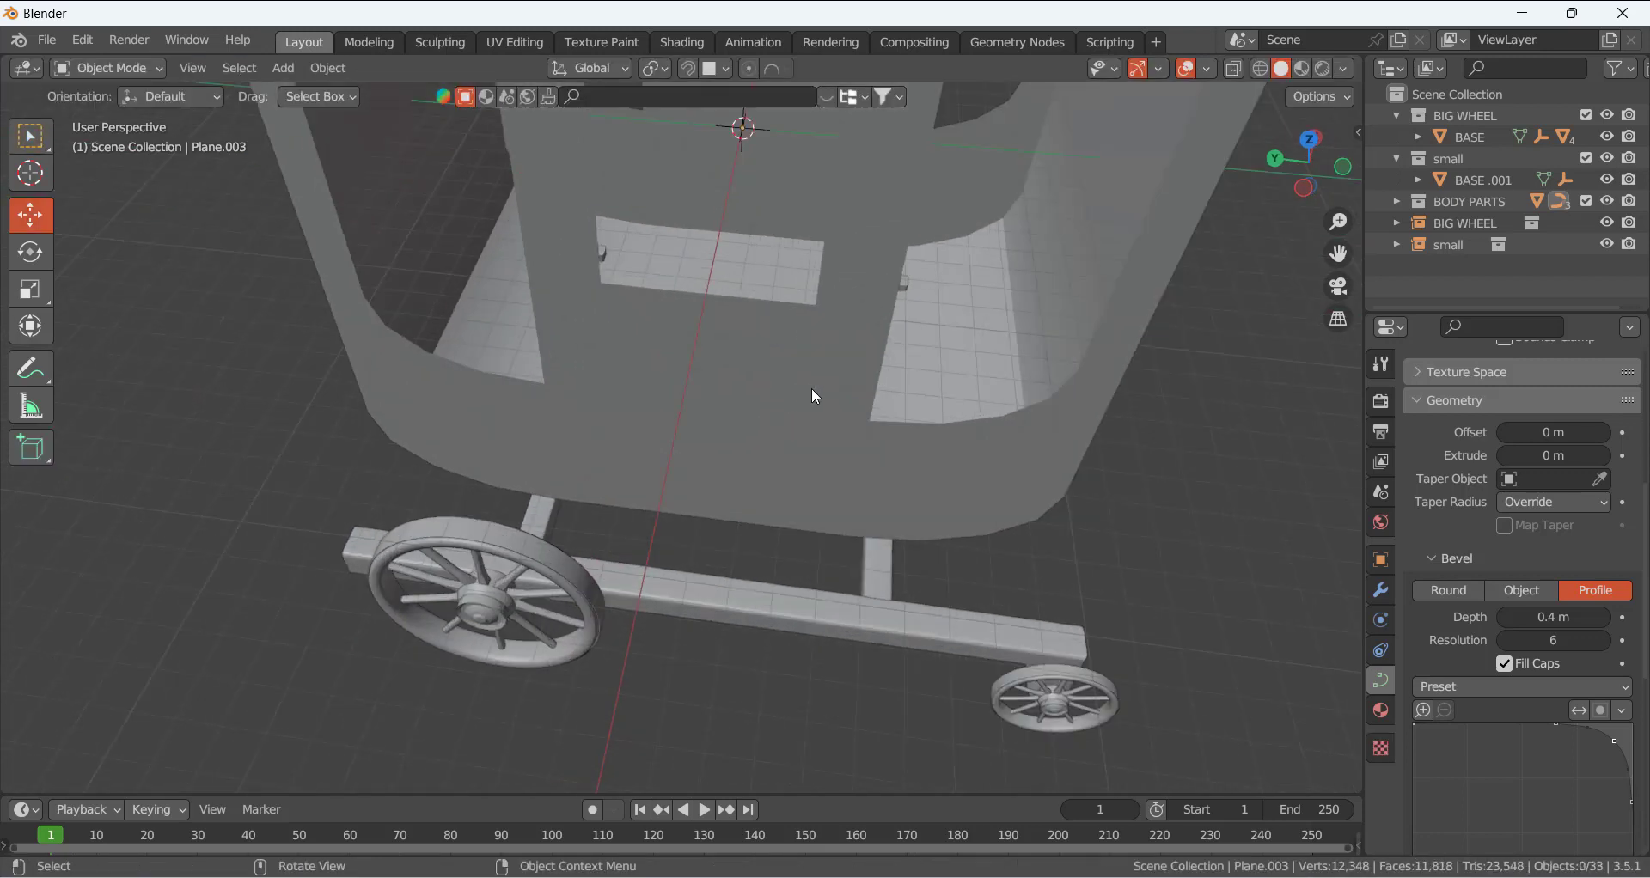
pyautogui.moveTo(815, 395)
pyautogui.mouseDown(button='middle')
pyautogui.moveTo(777, 383)
pyautogui.moveTo(792, 375)
pyautogui.mouseUp(button='middle')
pyautogui.click(875, 470)
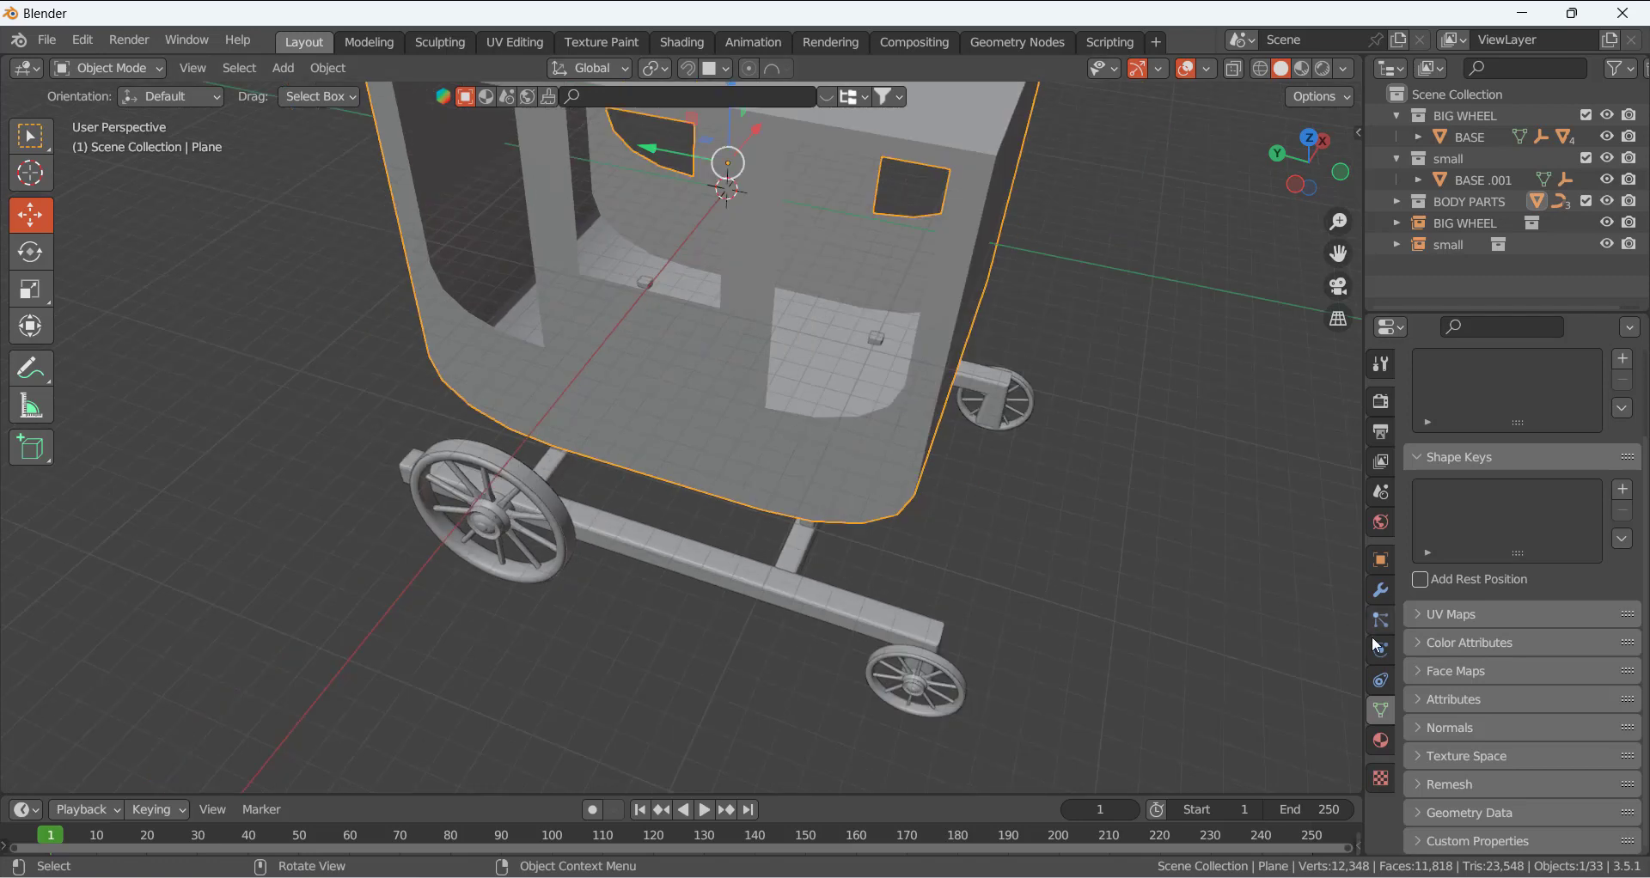
pyautogui.click(1380, 590)
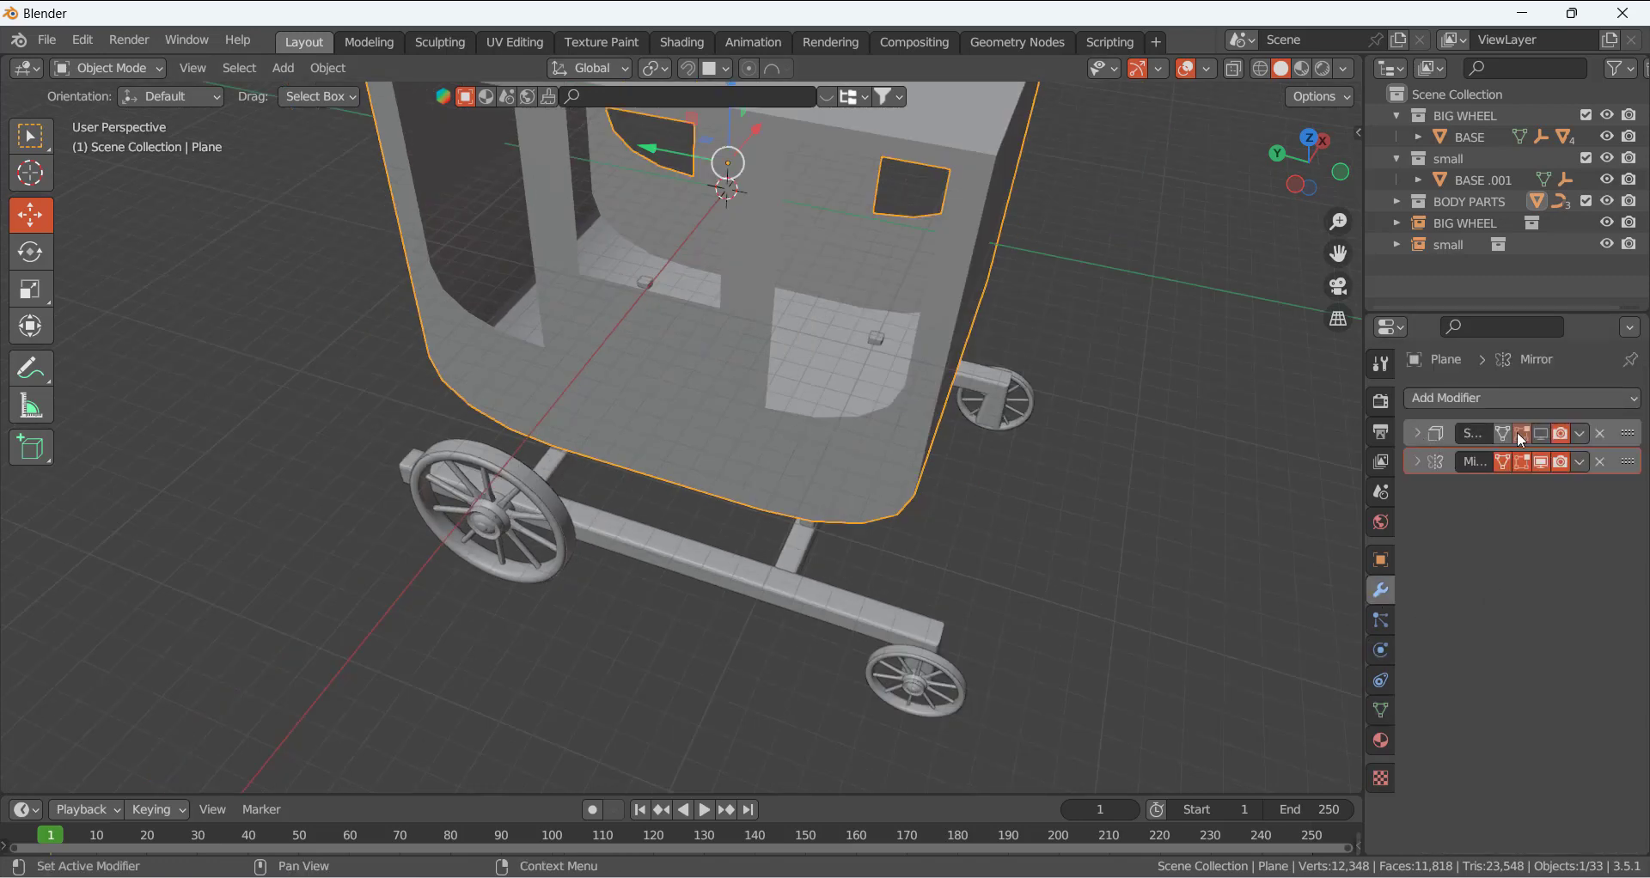
pyautogui.click(1541, 433)
pyautogui.moveTo(1185, 443); pyautogui.dragTo(1042, 443, button='middle')
pyautogui.click(1070, 346)
# - Create a new material on the carriage body with an orange base color of about hue 0.06 and saturation 0.81
pyautogui.moveTo(879, 327); pyautogui.dragTo(925, 195, button='middle')
pyautogui.scroll(-5, 857, 349)
pyautogui.moveTo(849, 365); pyautogui.dragTo(838, 428, button='middle')
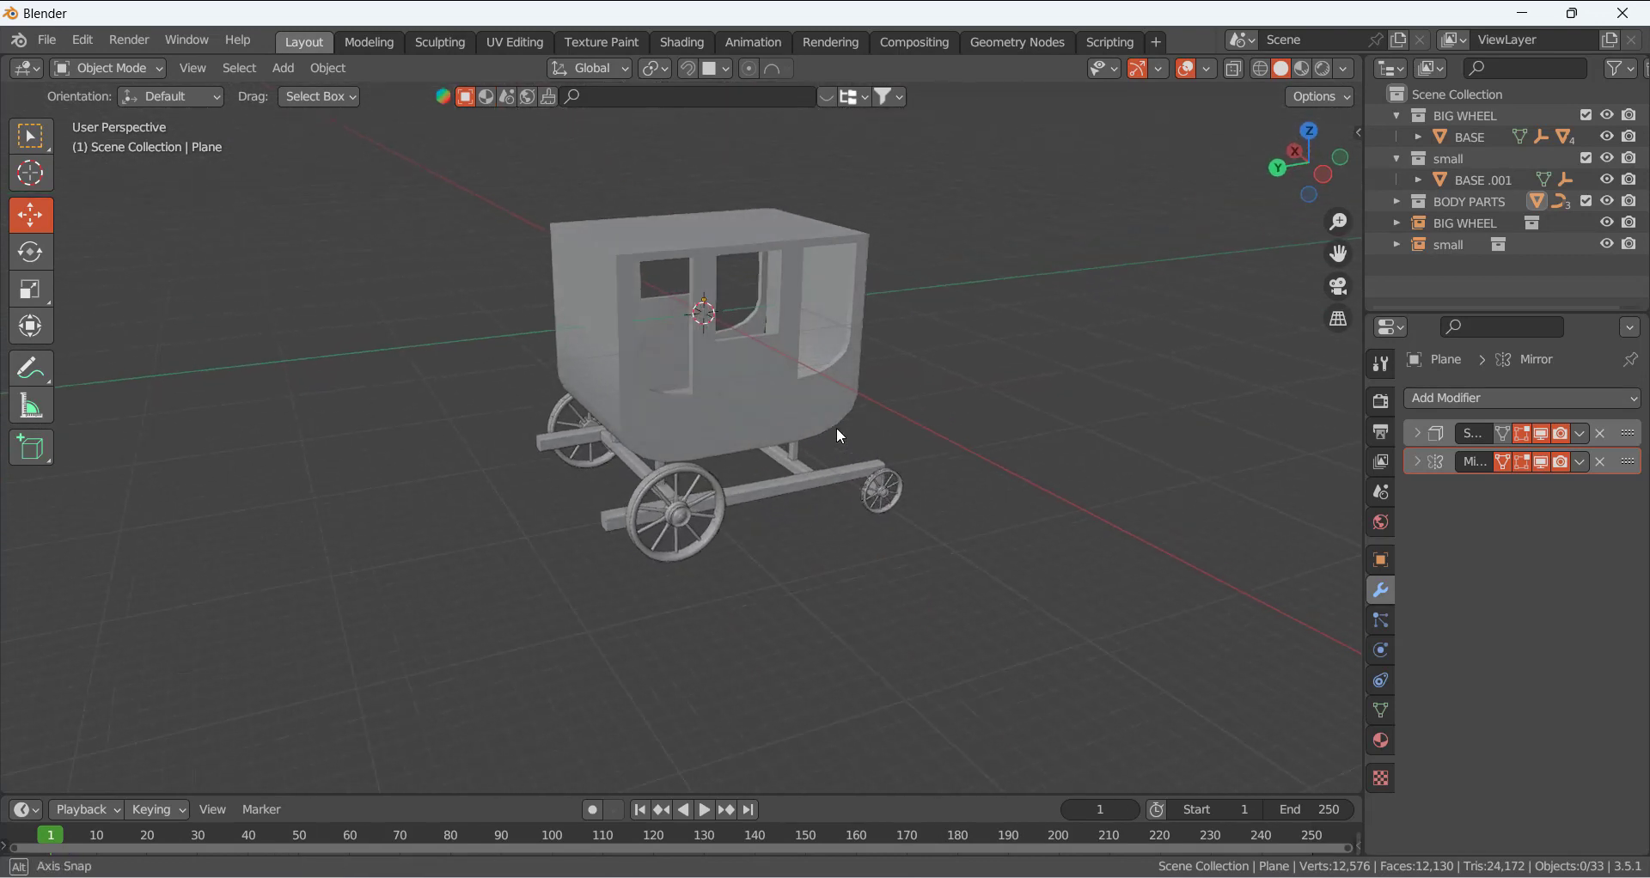
pyautogui.scroll(-2, 792, 421)
pyautogui.scroll(4, 693, 356)
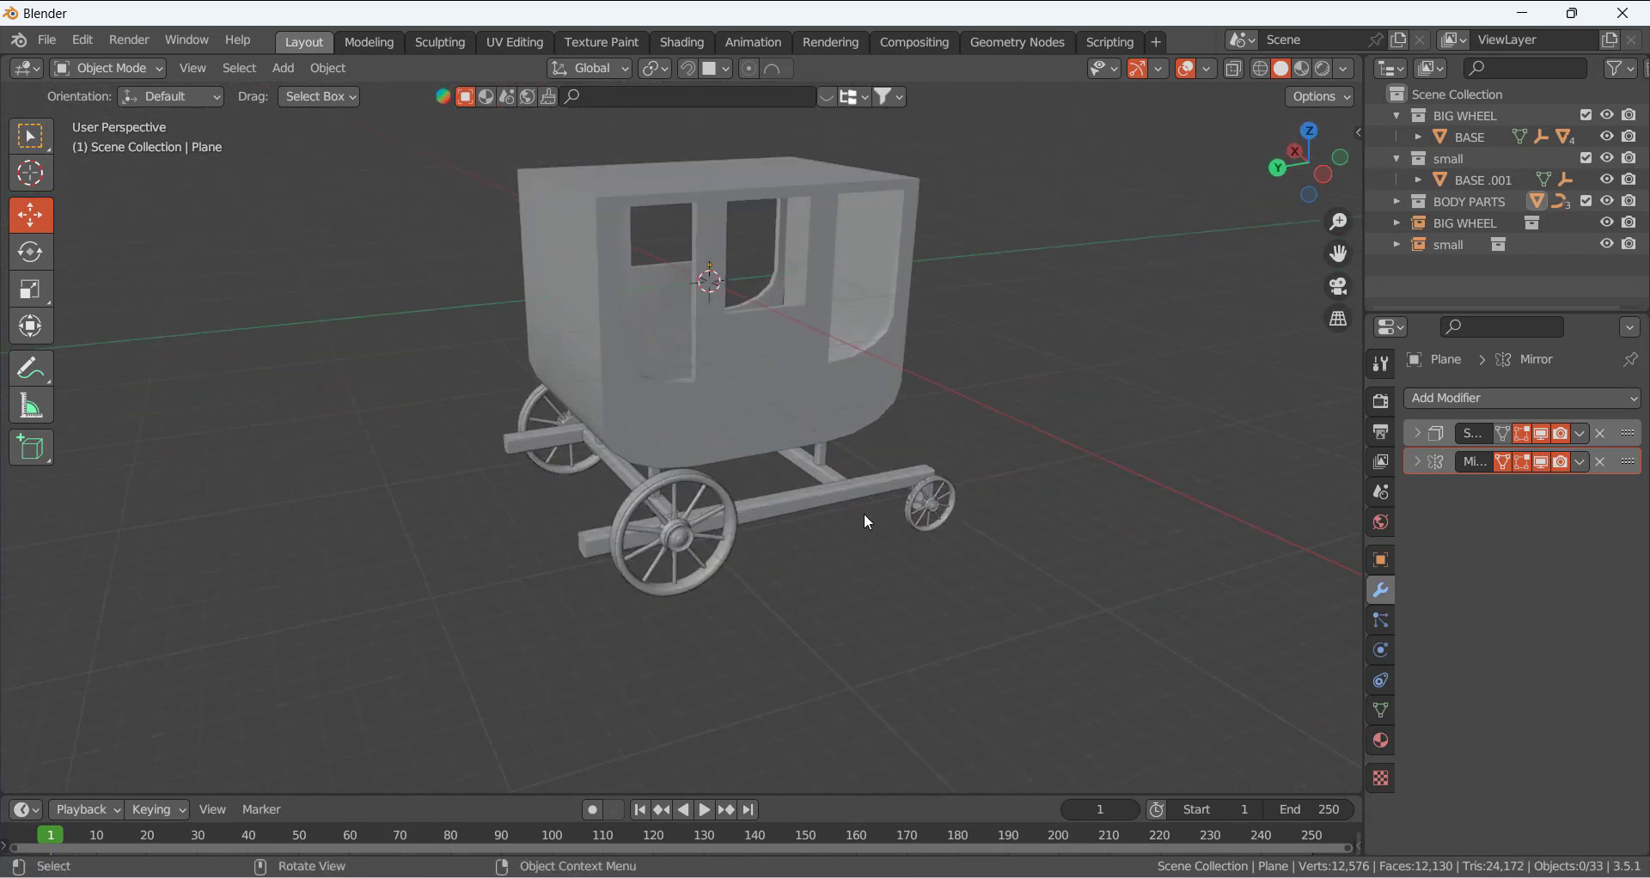
pyautogui.click(742, 402)
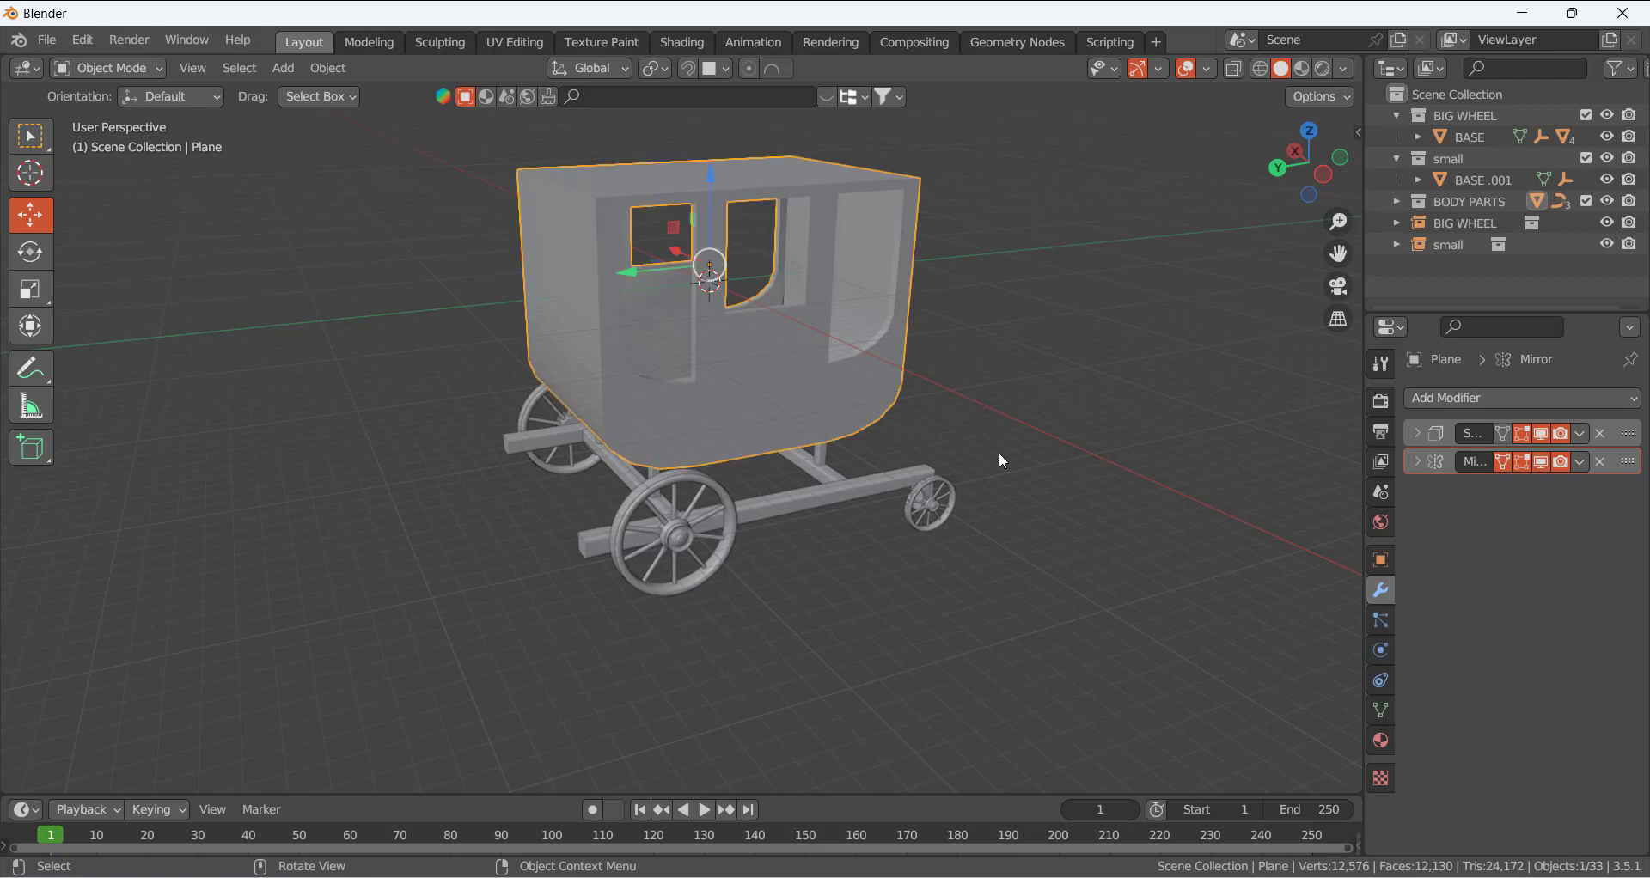
pyautogui.scroll(1, 798, 456)
pyautogui.click(1380, 741)
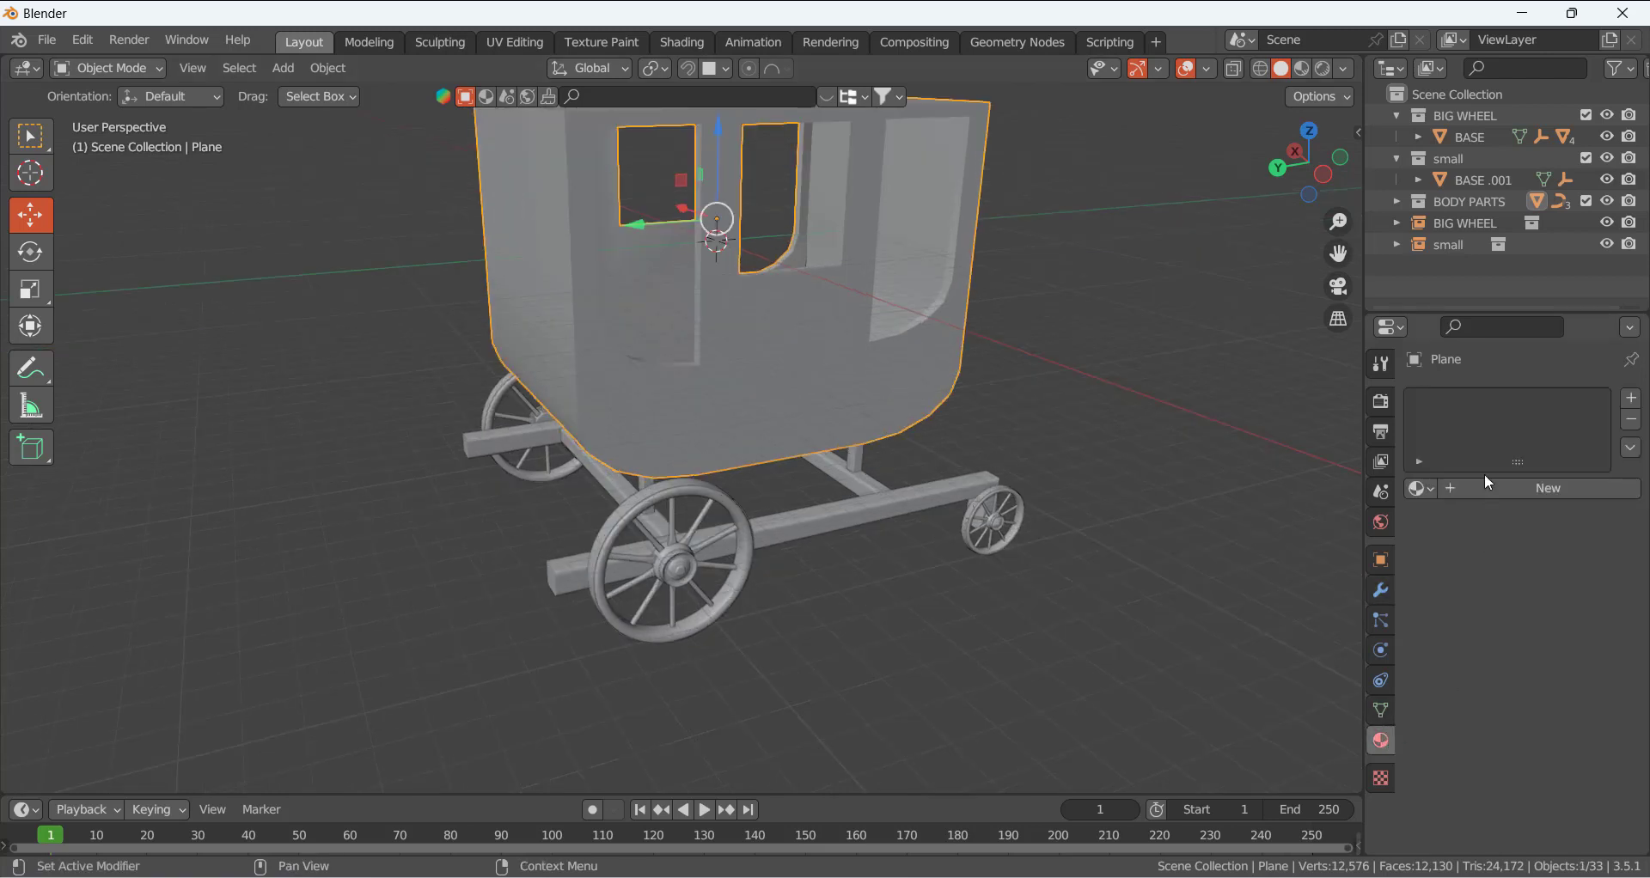
pyautogui.click(1494, 501)
pyautogui.click(1561, 709)
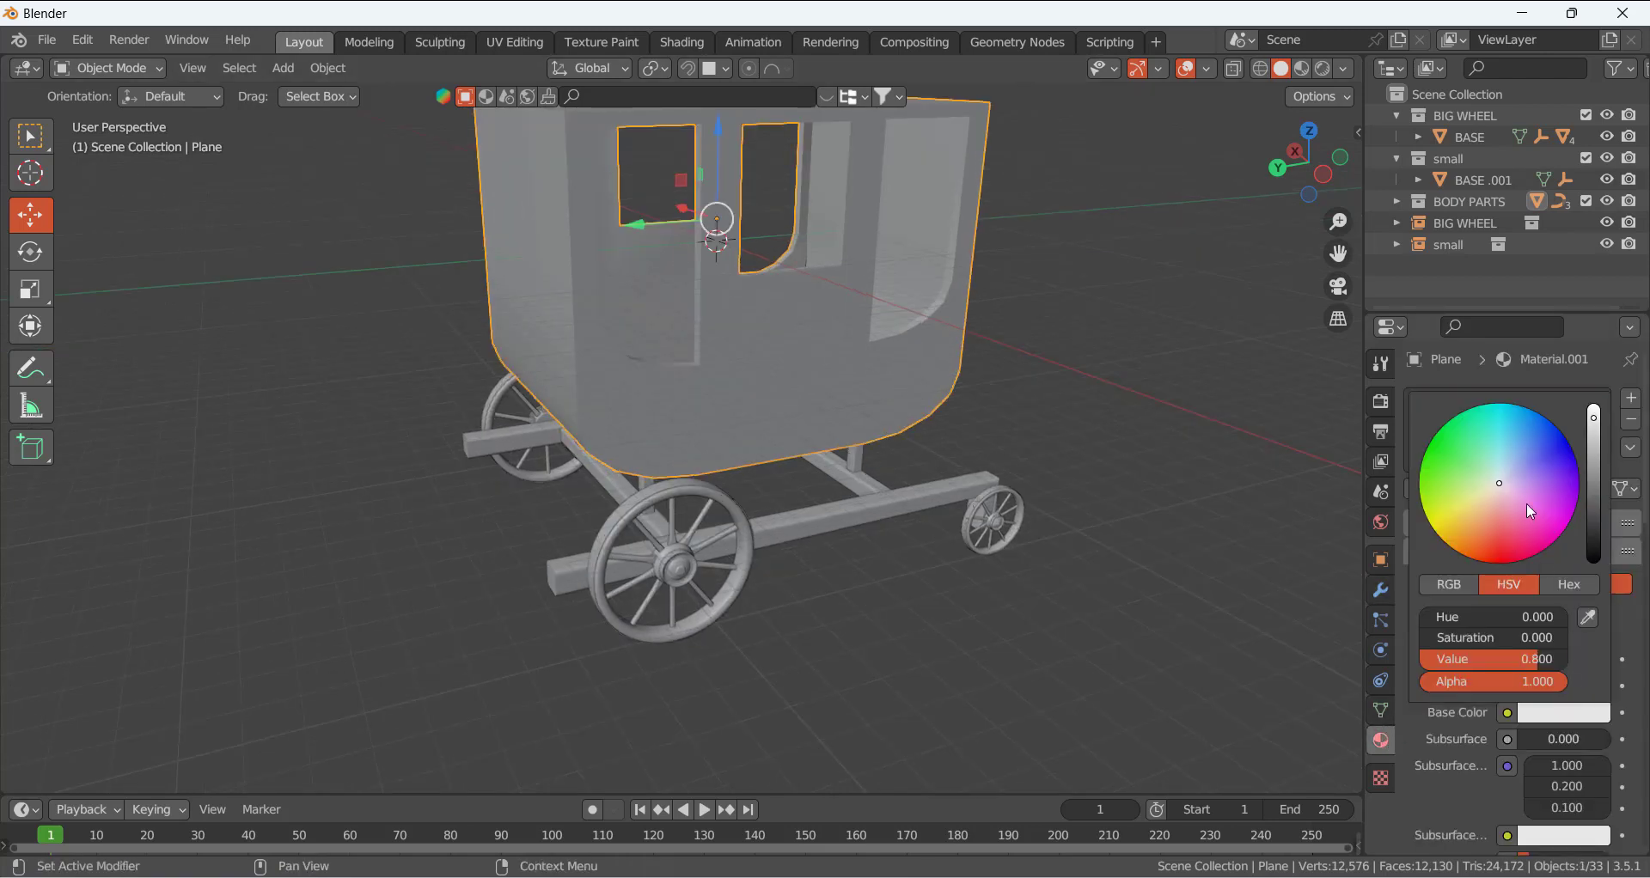
pyautogui.moveTo(1505, 491); pyautogui.dragTo(1484, 518)
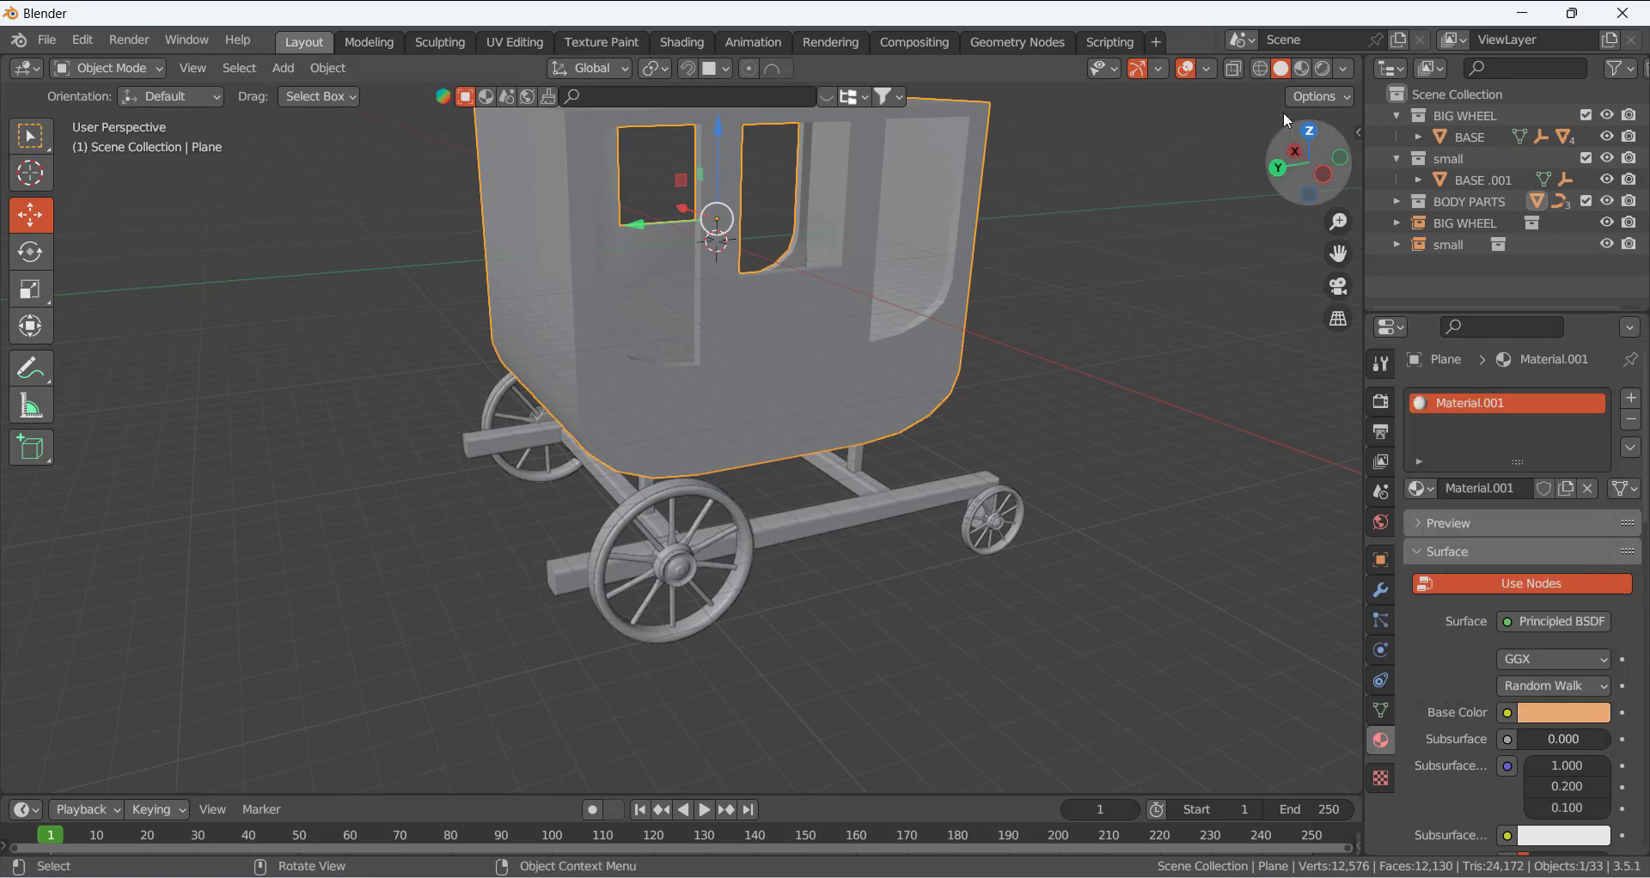
# - Switch the viewport to Material Preview shading and shift the body's base color to a stronger orange
pyautogui.click(1301, 68)
pyautogui.click(1562, 712)
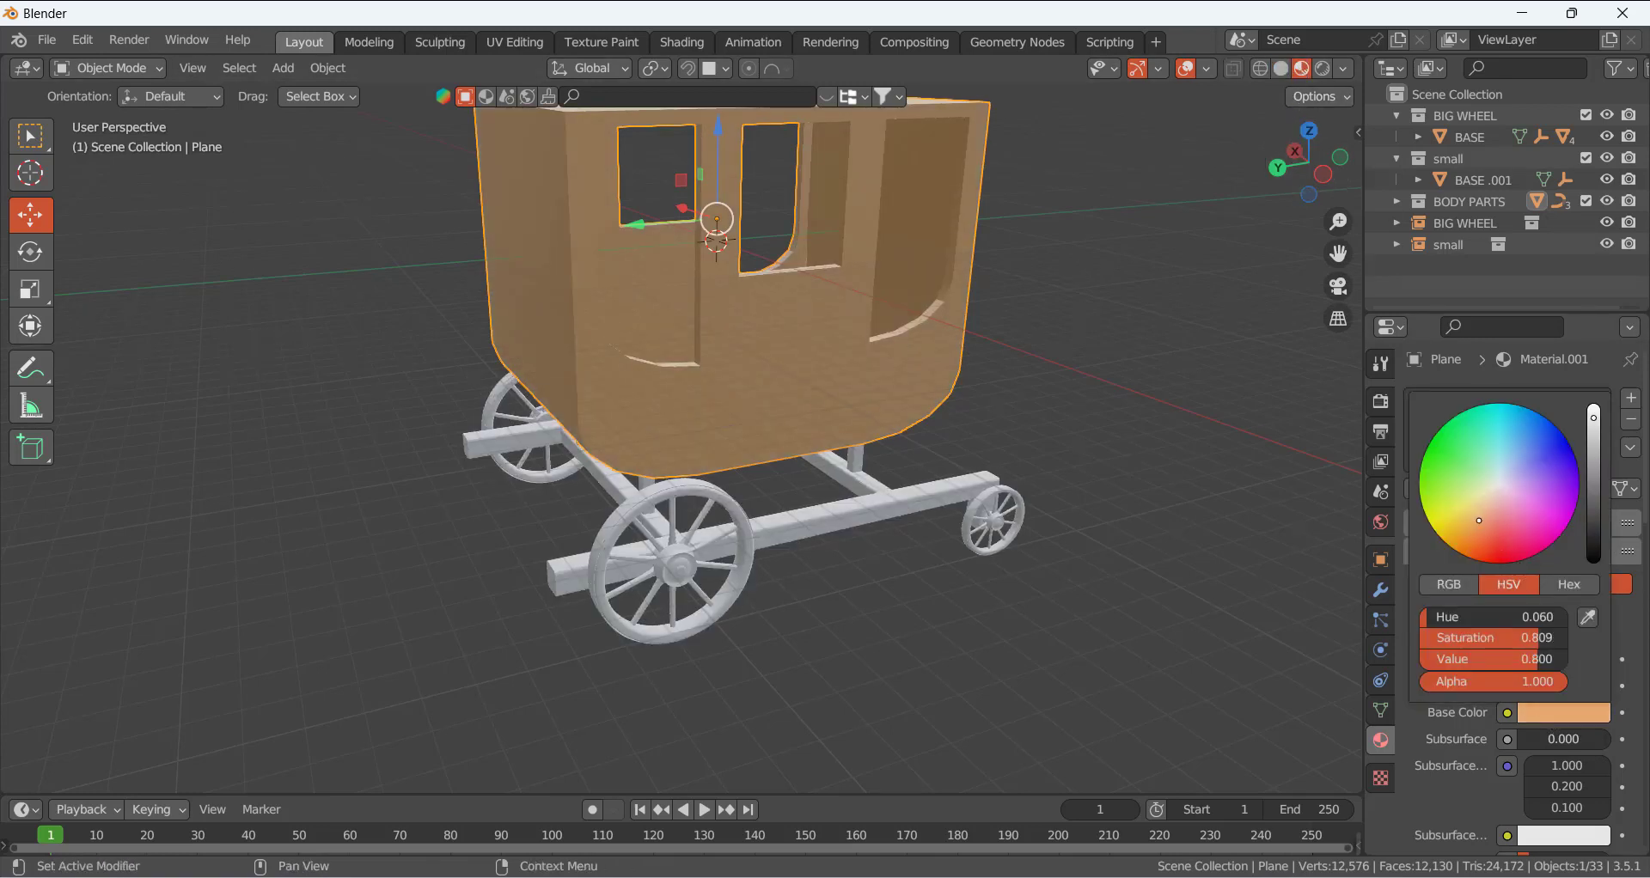
pyautogui.click(978, 550)
# - Assign the existing Material.001 to the long side beams and the cross beams of the undercarriage
pyautogui.scroll(3, 735, 538)
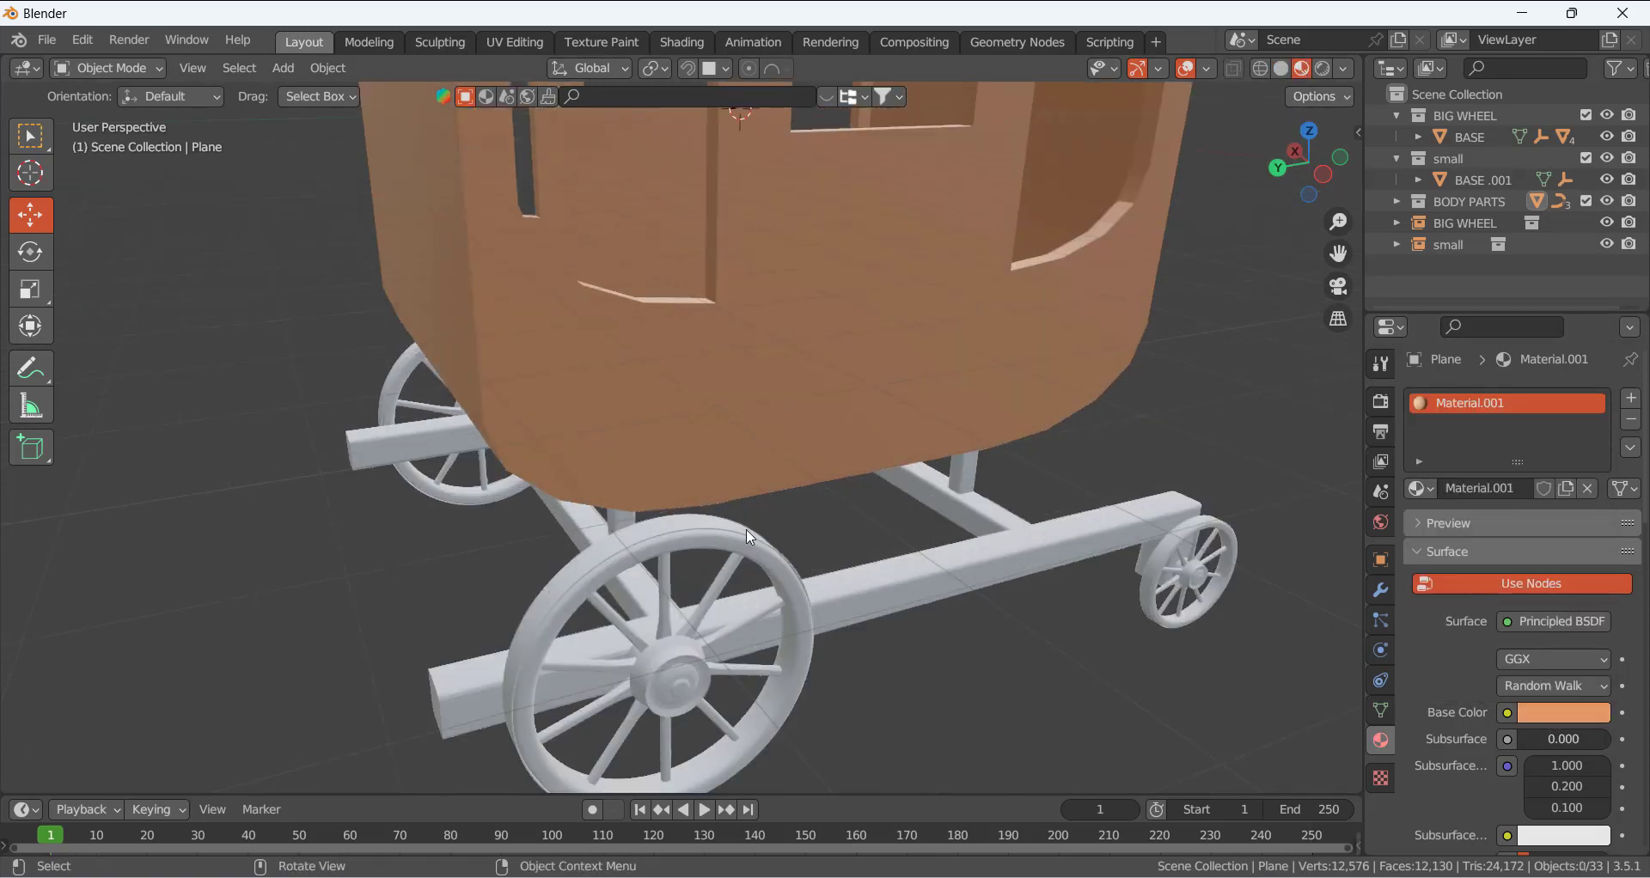
pyautogui.click(965, 580)
pyautogui.click(1418, 488)
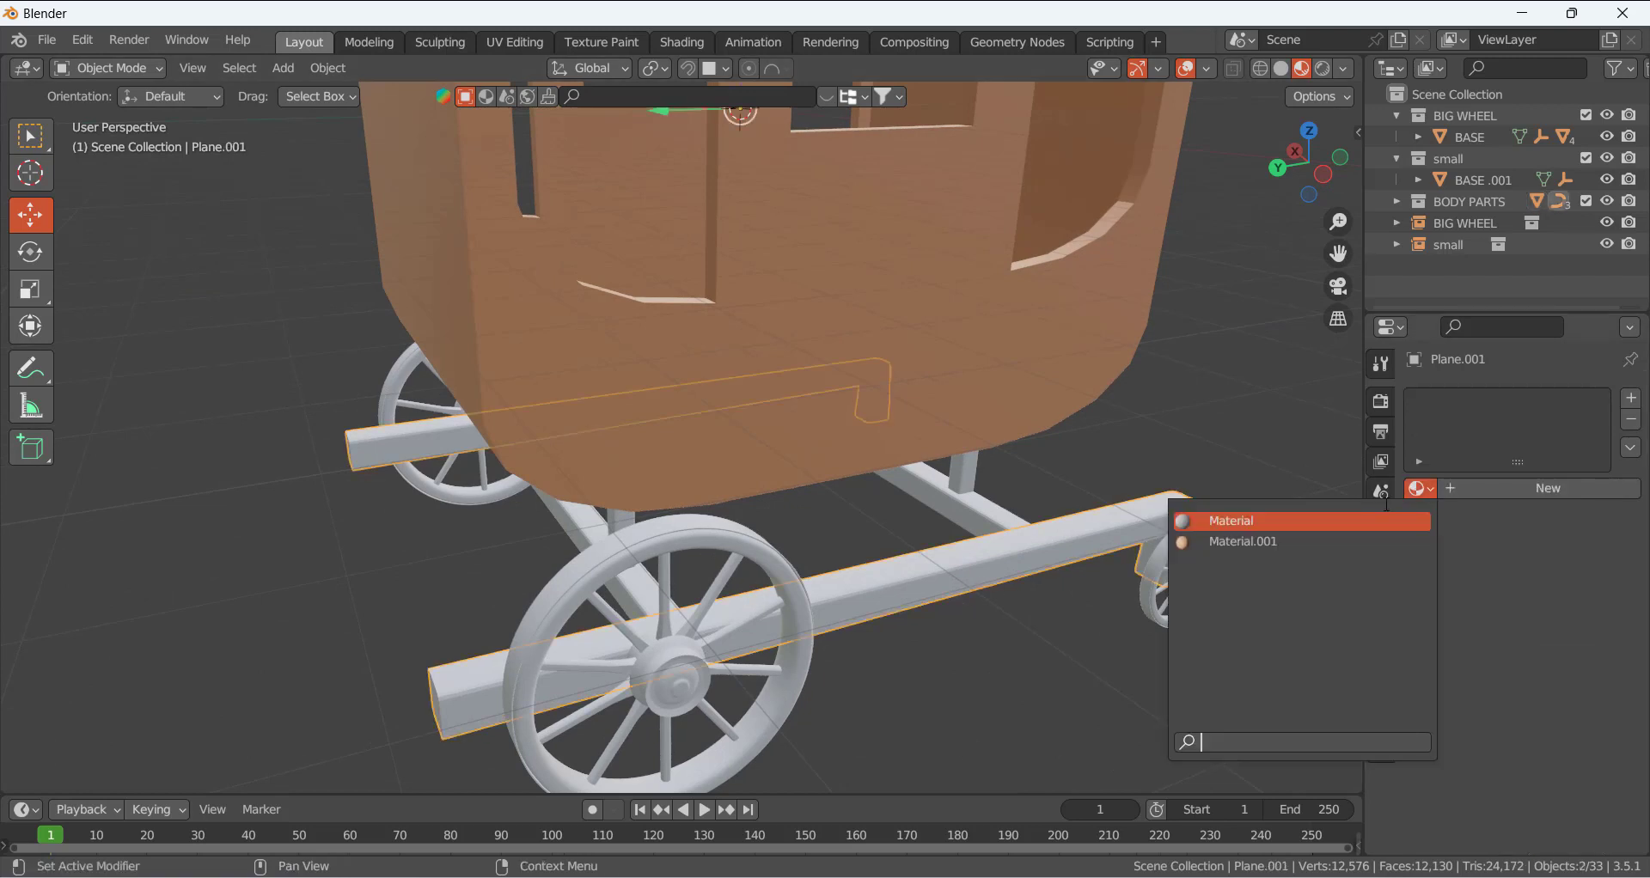
pyautogui.click(1243, 541)
pyautogui.click(946, 511)
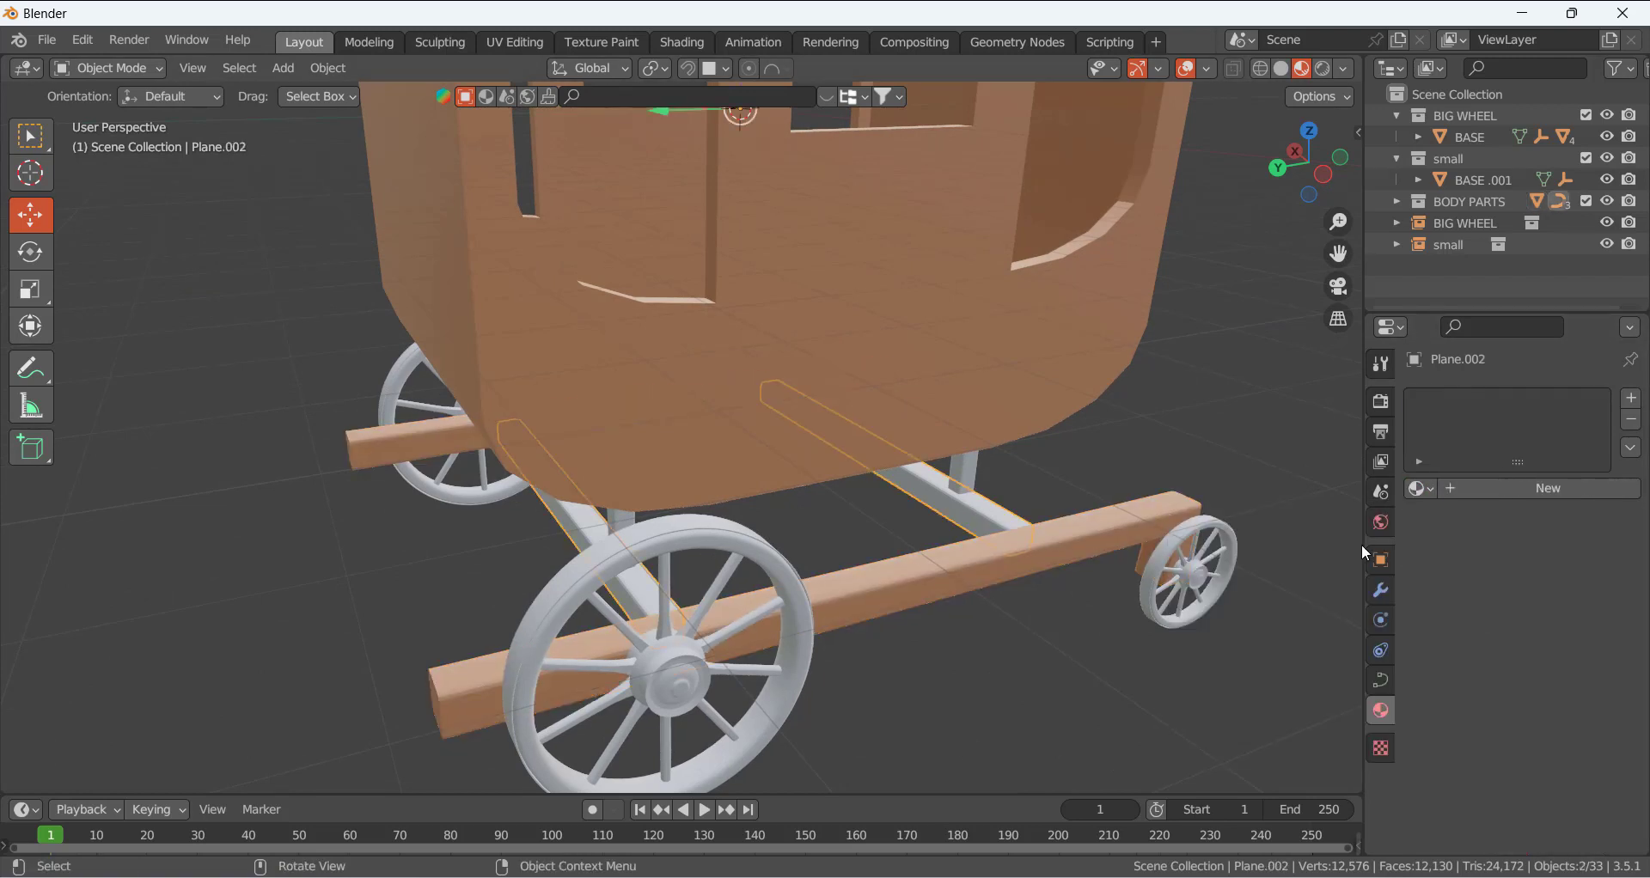
pyautogui.click(1419, 490)
pyautogui.click(1242, 542)
# - Assign Material.001 to the support posts and to the spokes of the large wheel
pyautogui.click(966, 477)
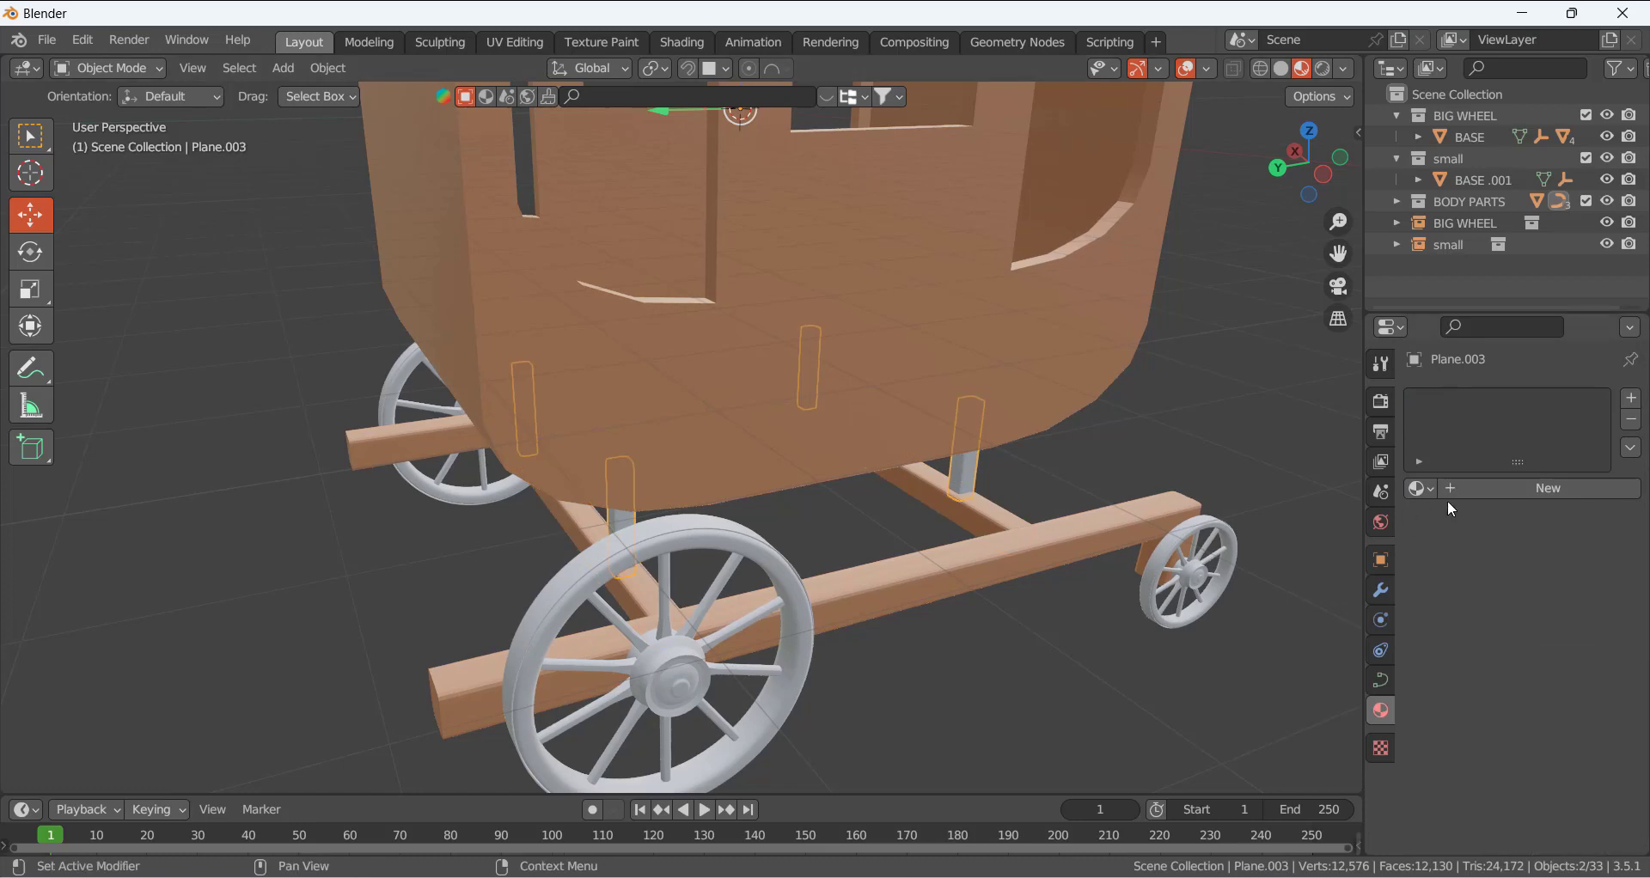
pyautogui.click(1419, 490)
pyautogui.click(1243, 541)
pyautogui.scroll(-3, 925, 688)
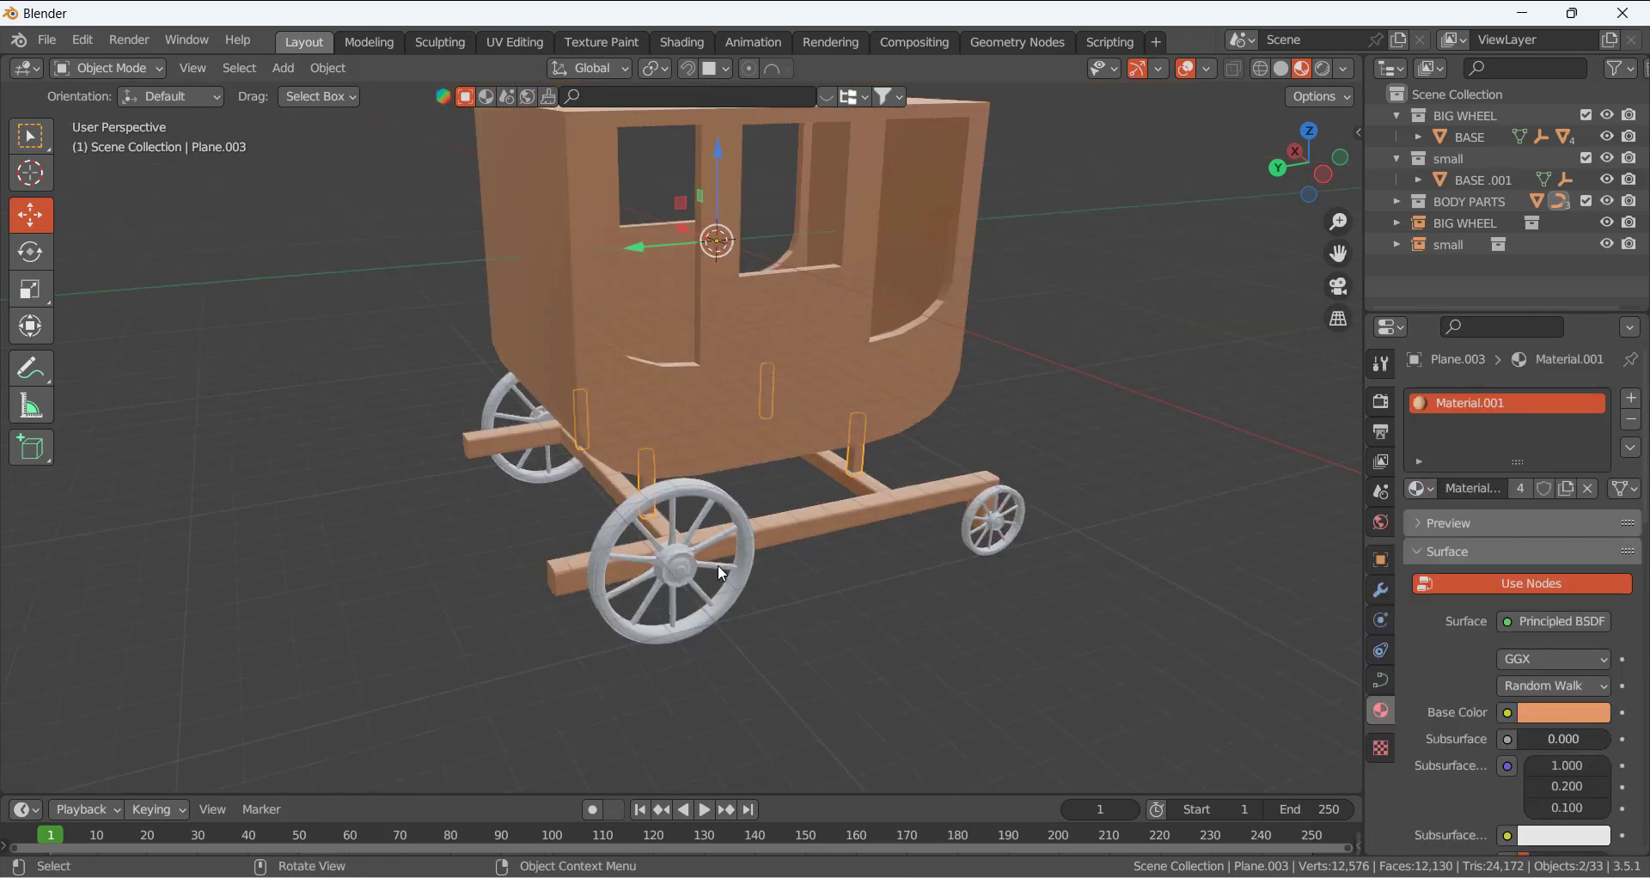
pyautogui.click(722, 573)
pyautogui.click(1419, 489)
pyautogui.click(1243, 542)
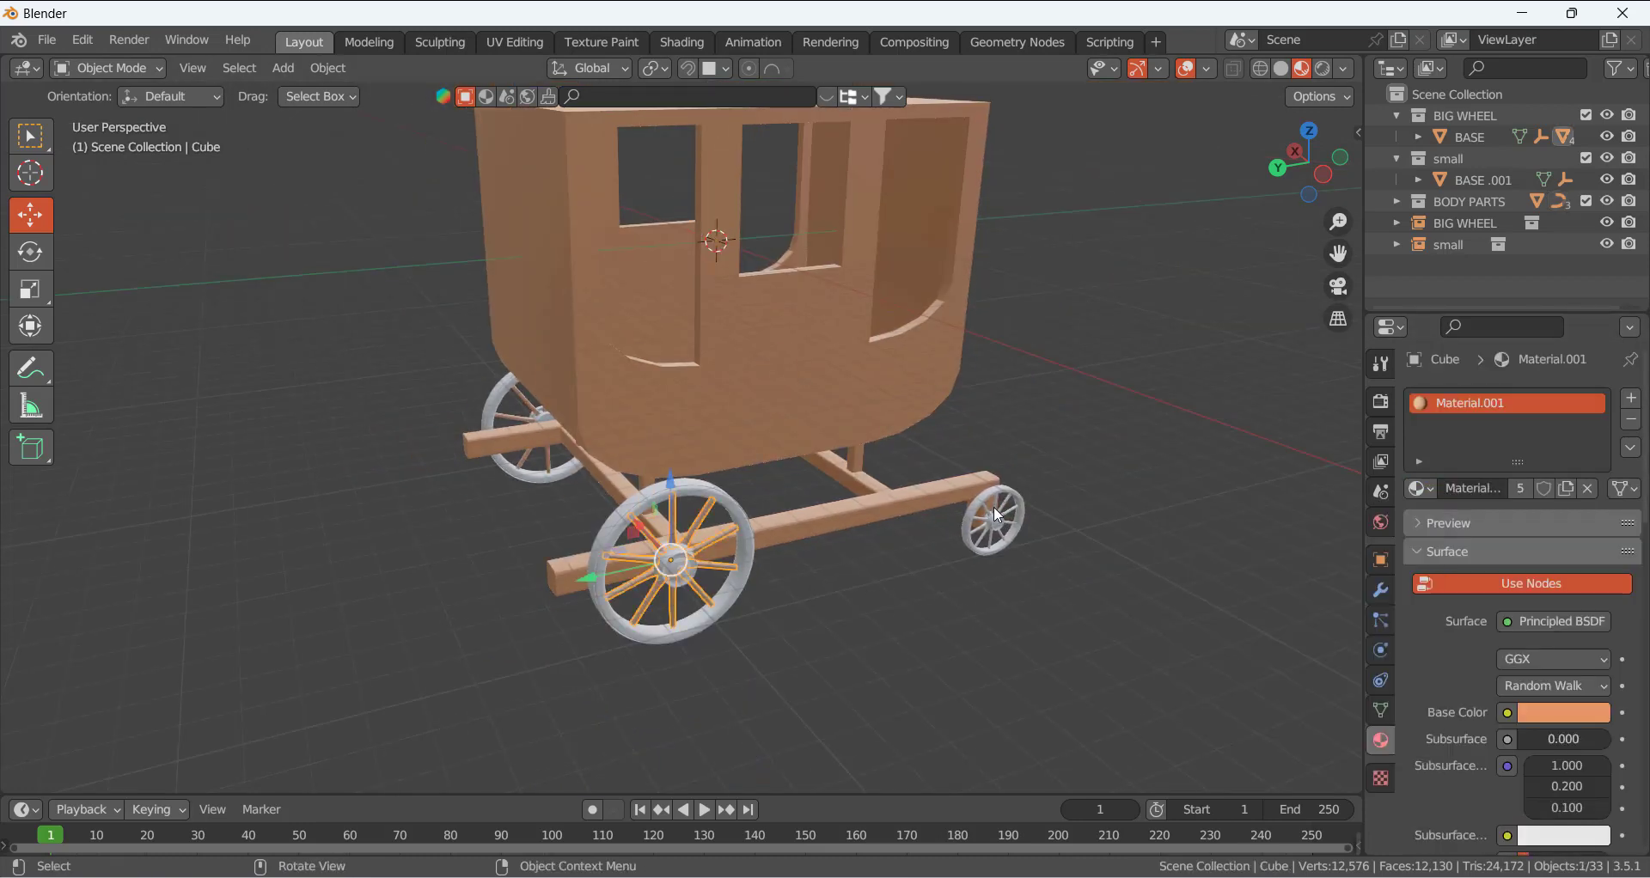
# - Create a new material on the large wheel's outer ring and name it "metal"
pyautogui.scroll(2, 863, 573)
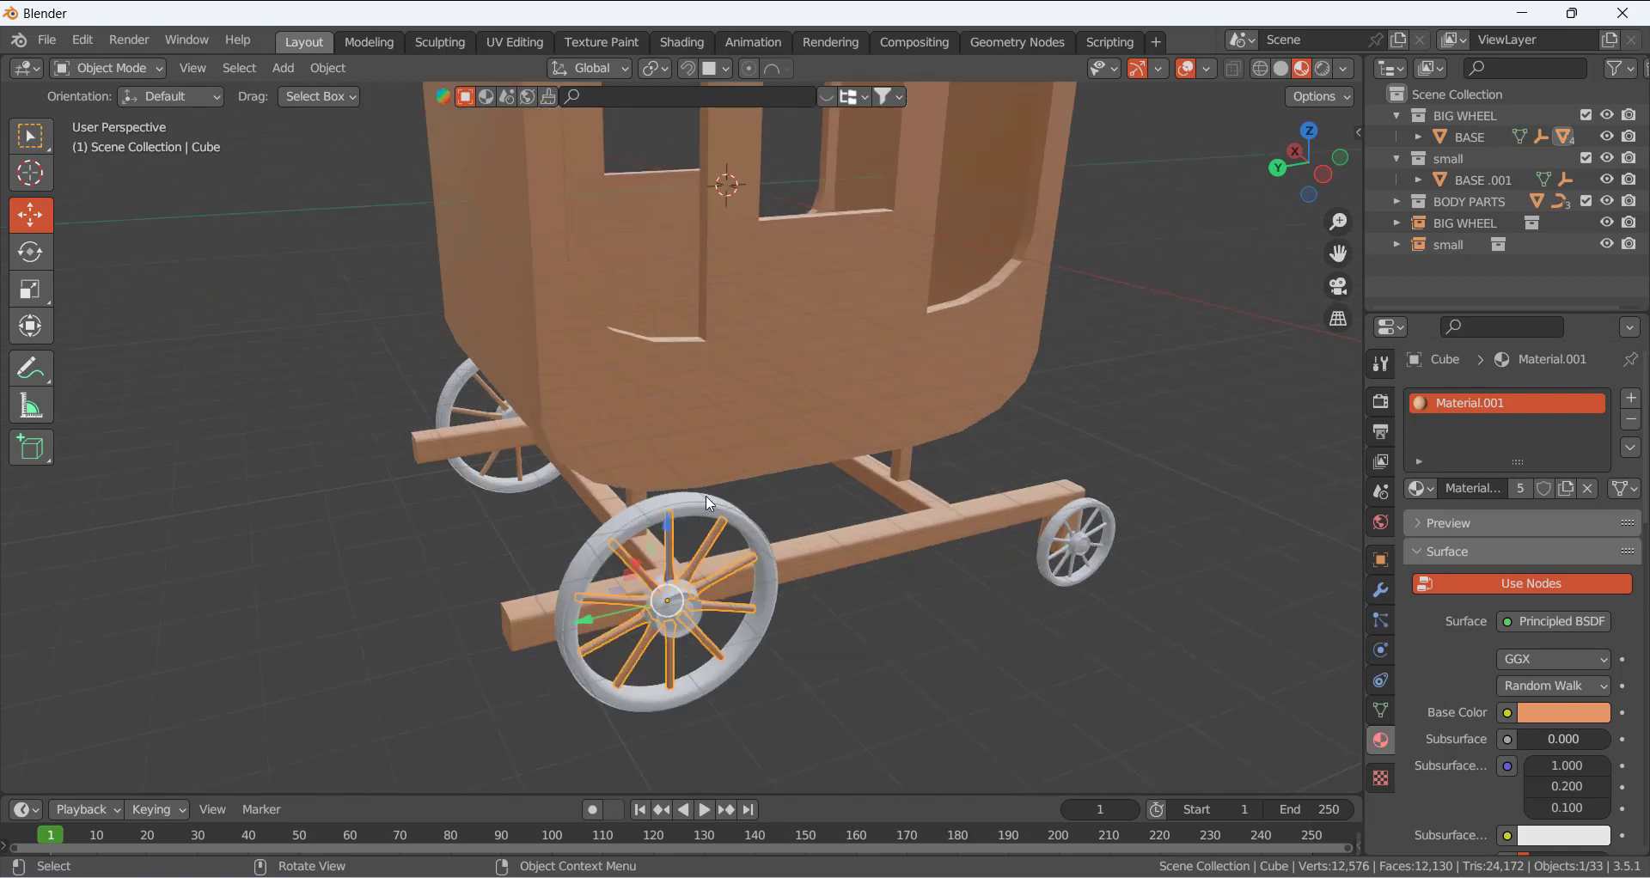
pyautogui.click(710, 504)
pyautogui.click(1564, 486)
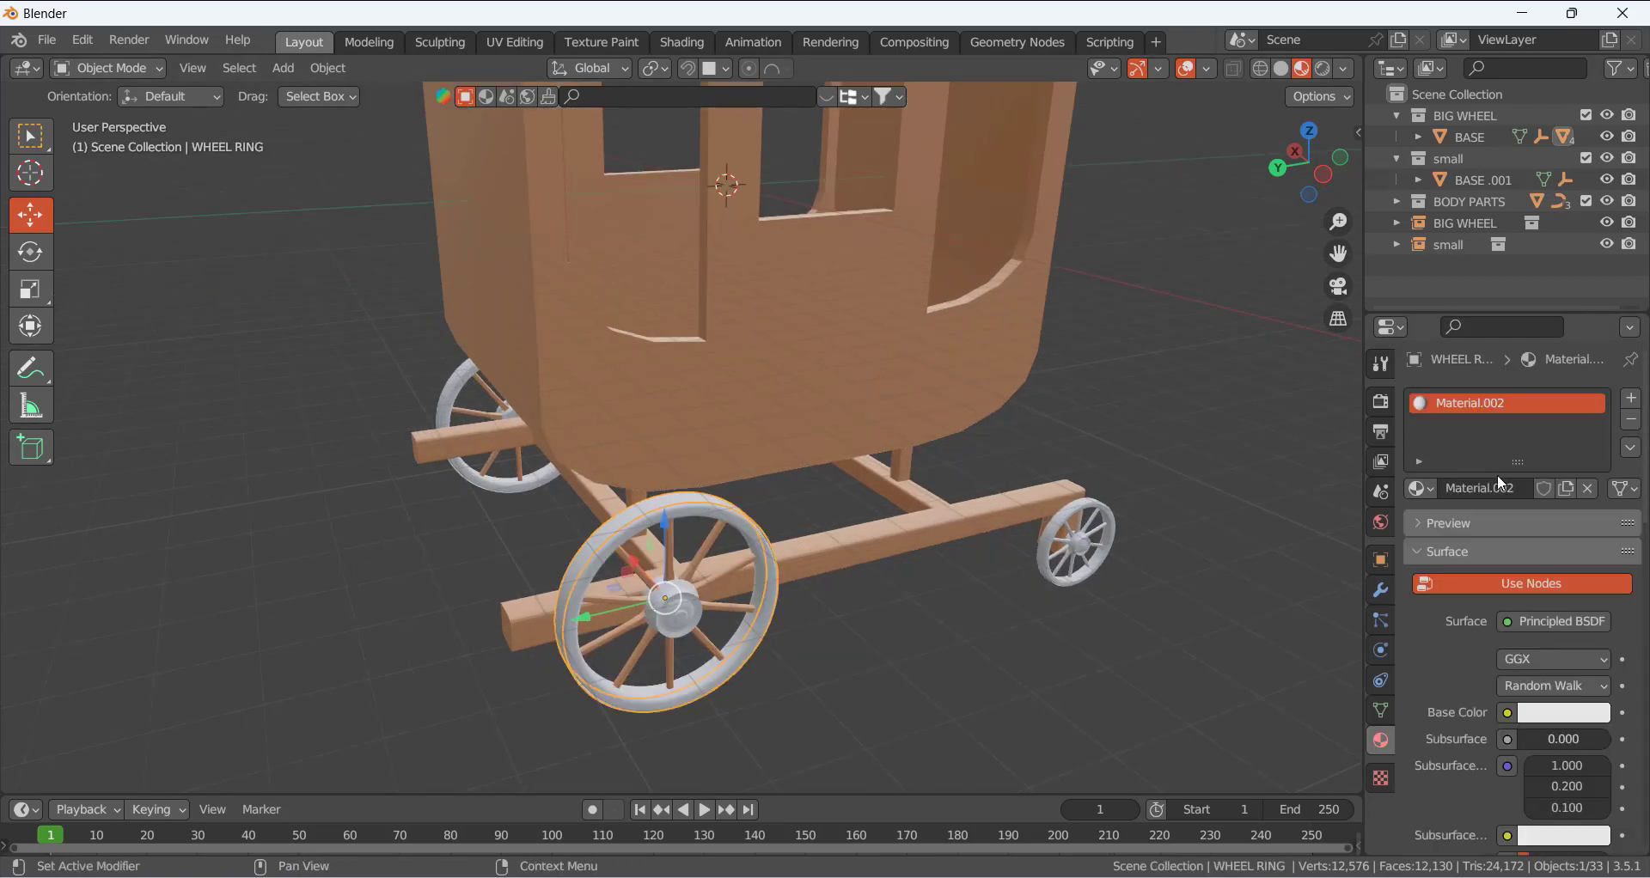
pyautogui.doubleClick(1498, 486)
pyautogui.hotkey('ctrl', 'a')
pyautogui.write('metal')
pyautogui.press('Return')
# - Darken the metal material's base color to a value of about 0.1, raise its Metallic setting, and deselect the ring
pyautogui.click(1590, 713)
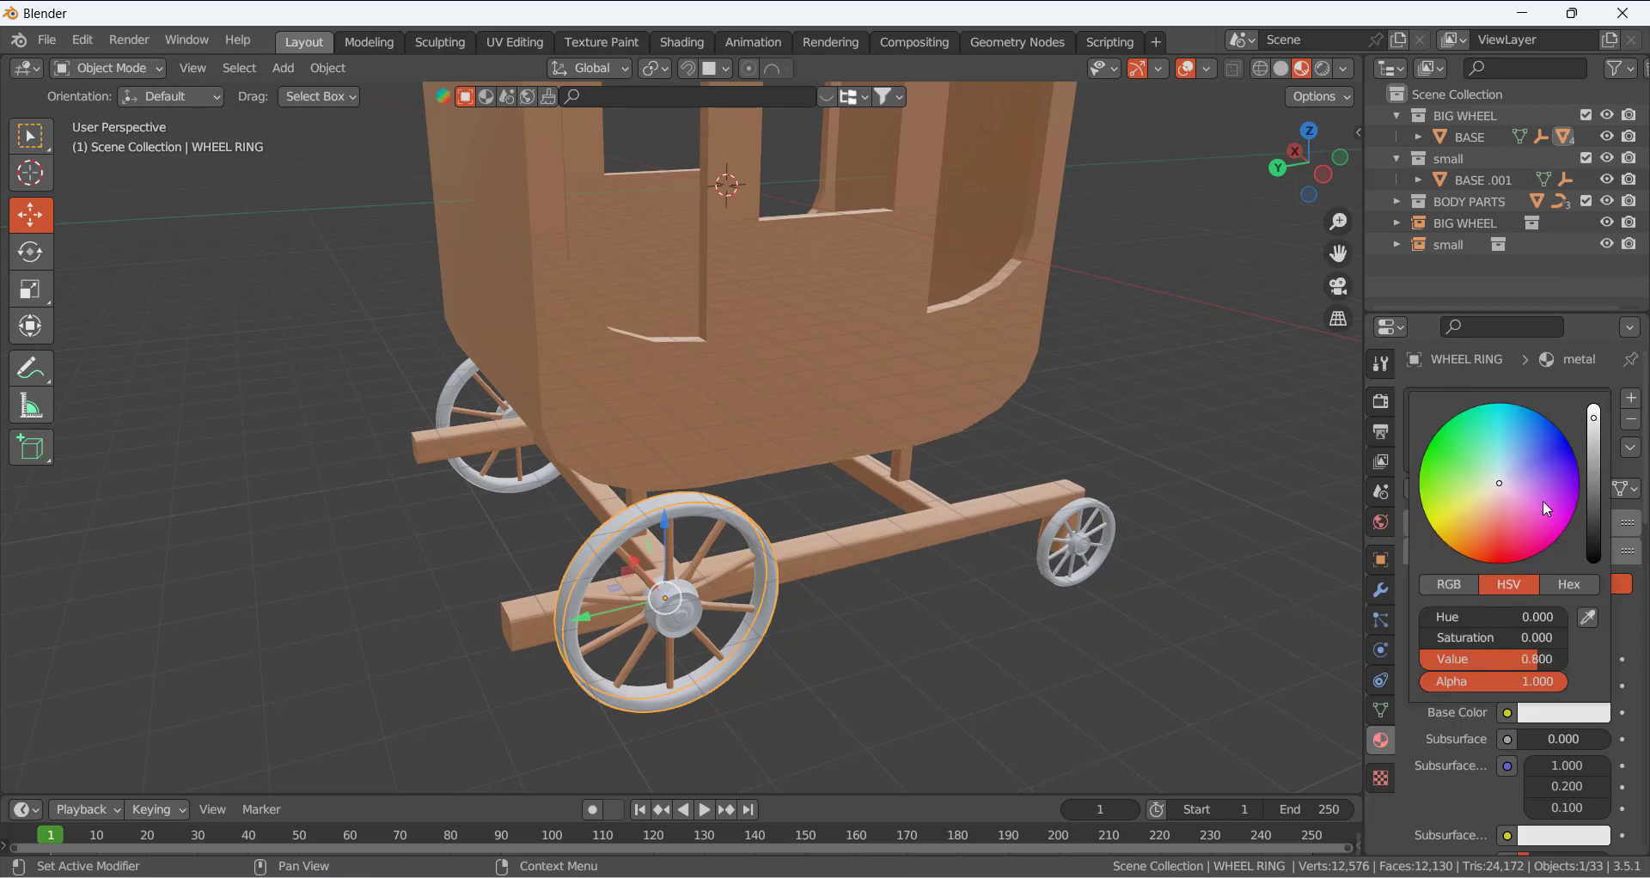
pyautogui.moveTo(1594, 425); pyautogui.dragTo(1595, 524)
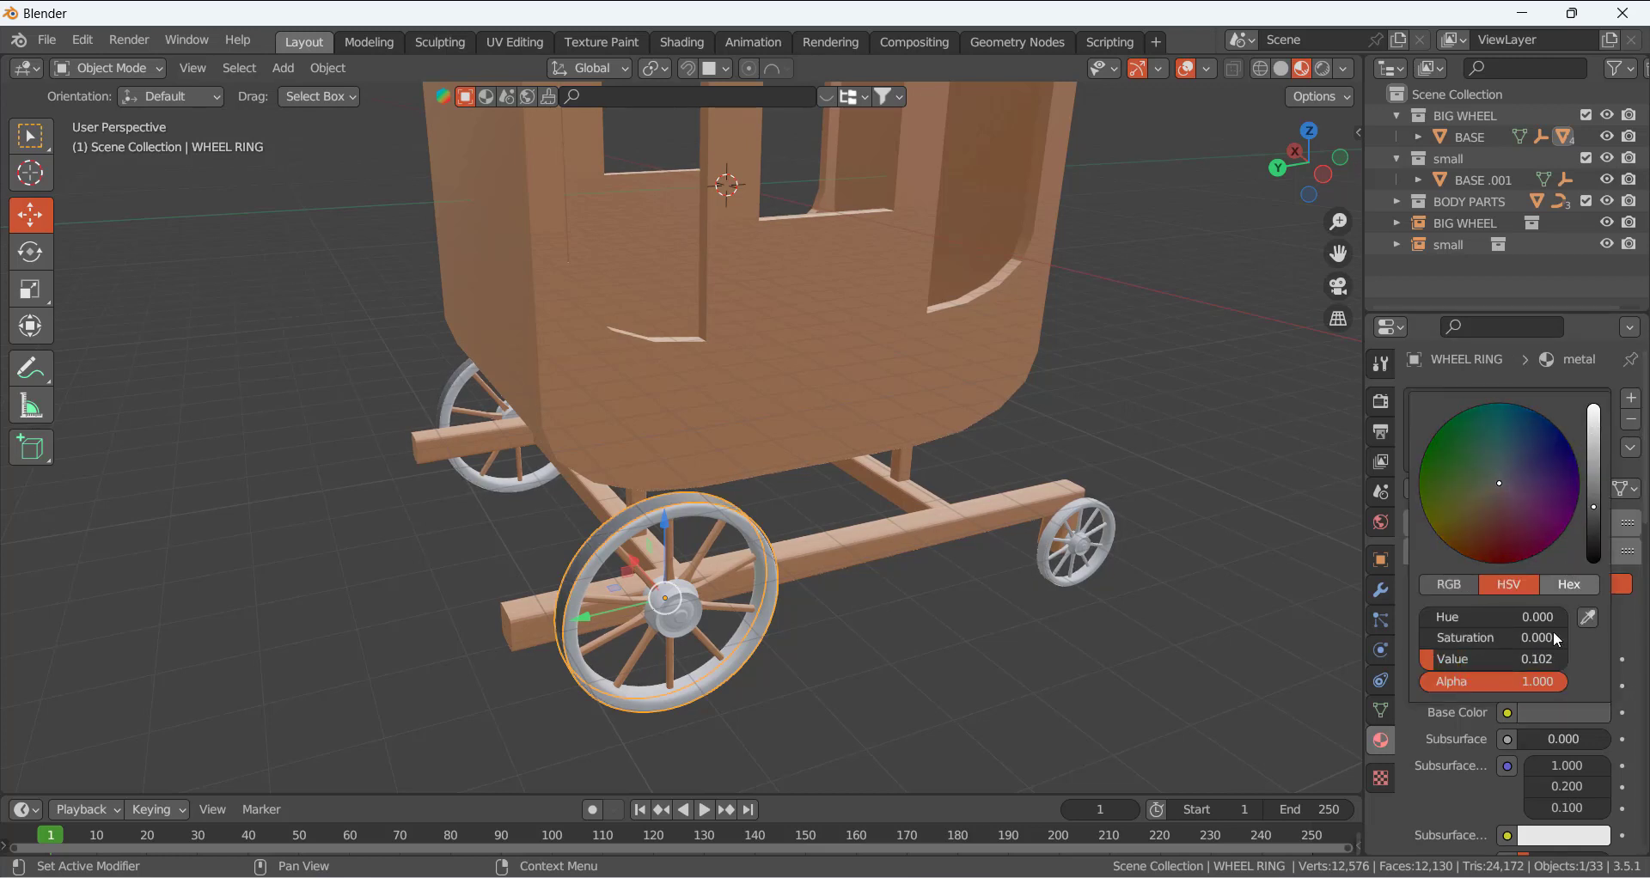
pyautogui.scroll(-4, 1557, 791)
pyautogui.moveTo(1523, 781); pyautogui.dragTo(1624, 781)
pyautogui.click(997, 719)
pyautogui.click(1078, 506)
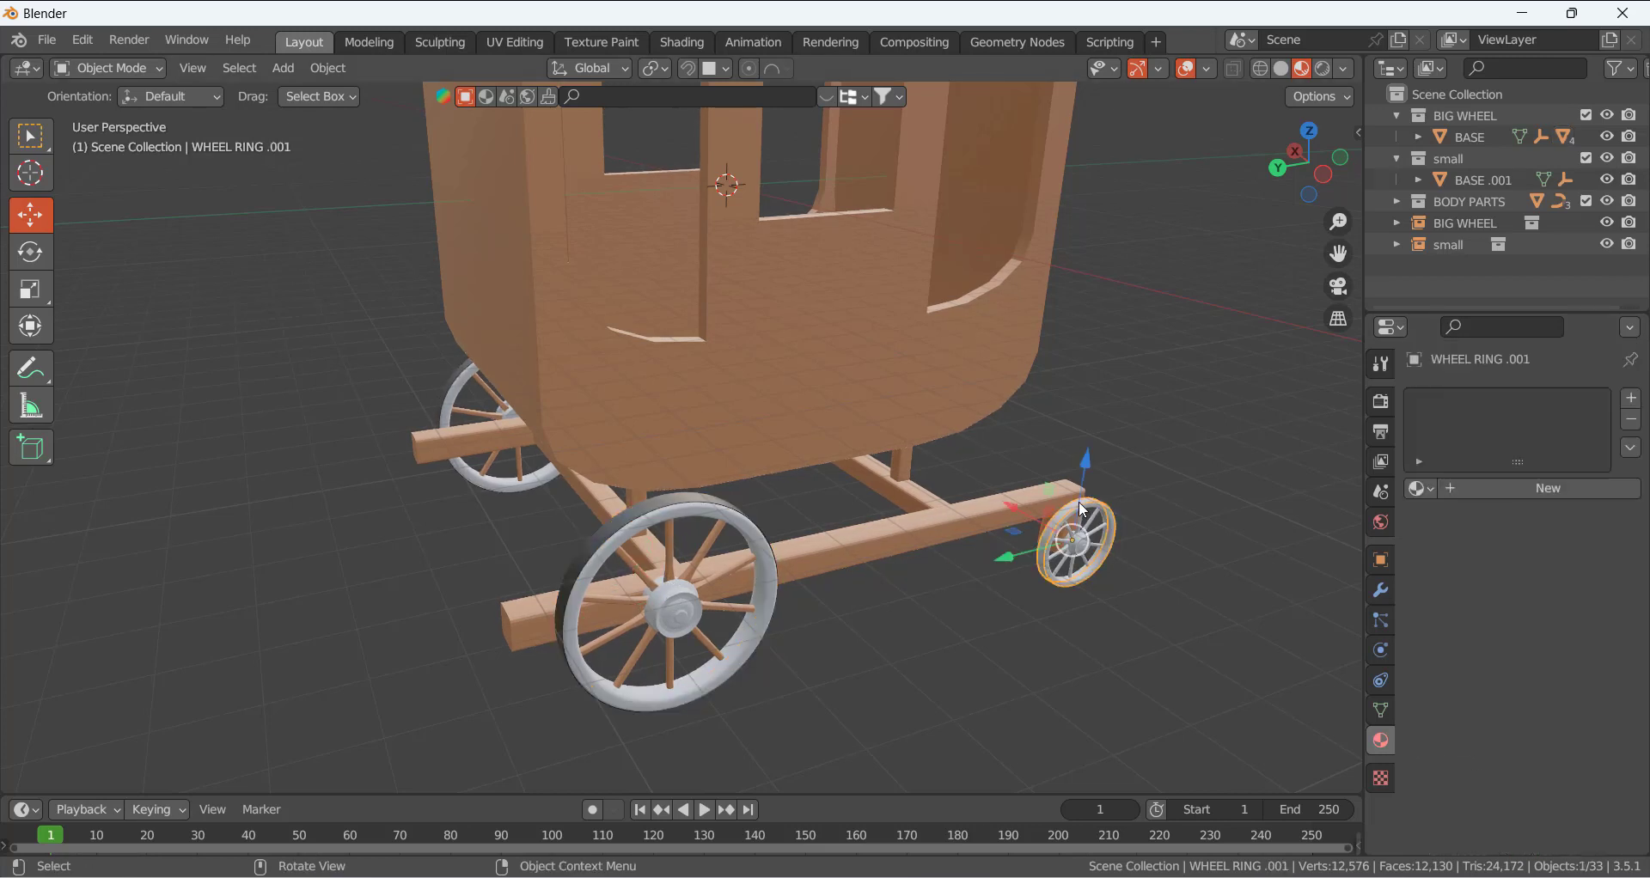
pyautogui.scroll(-4, 911, 469)
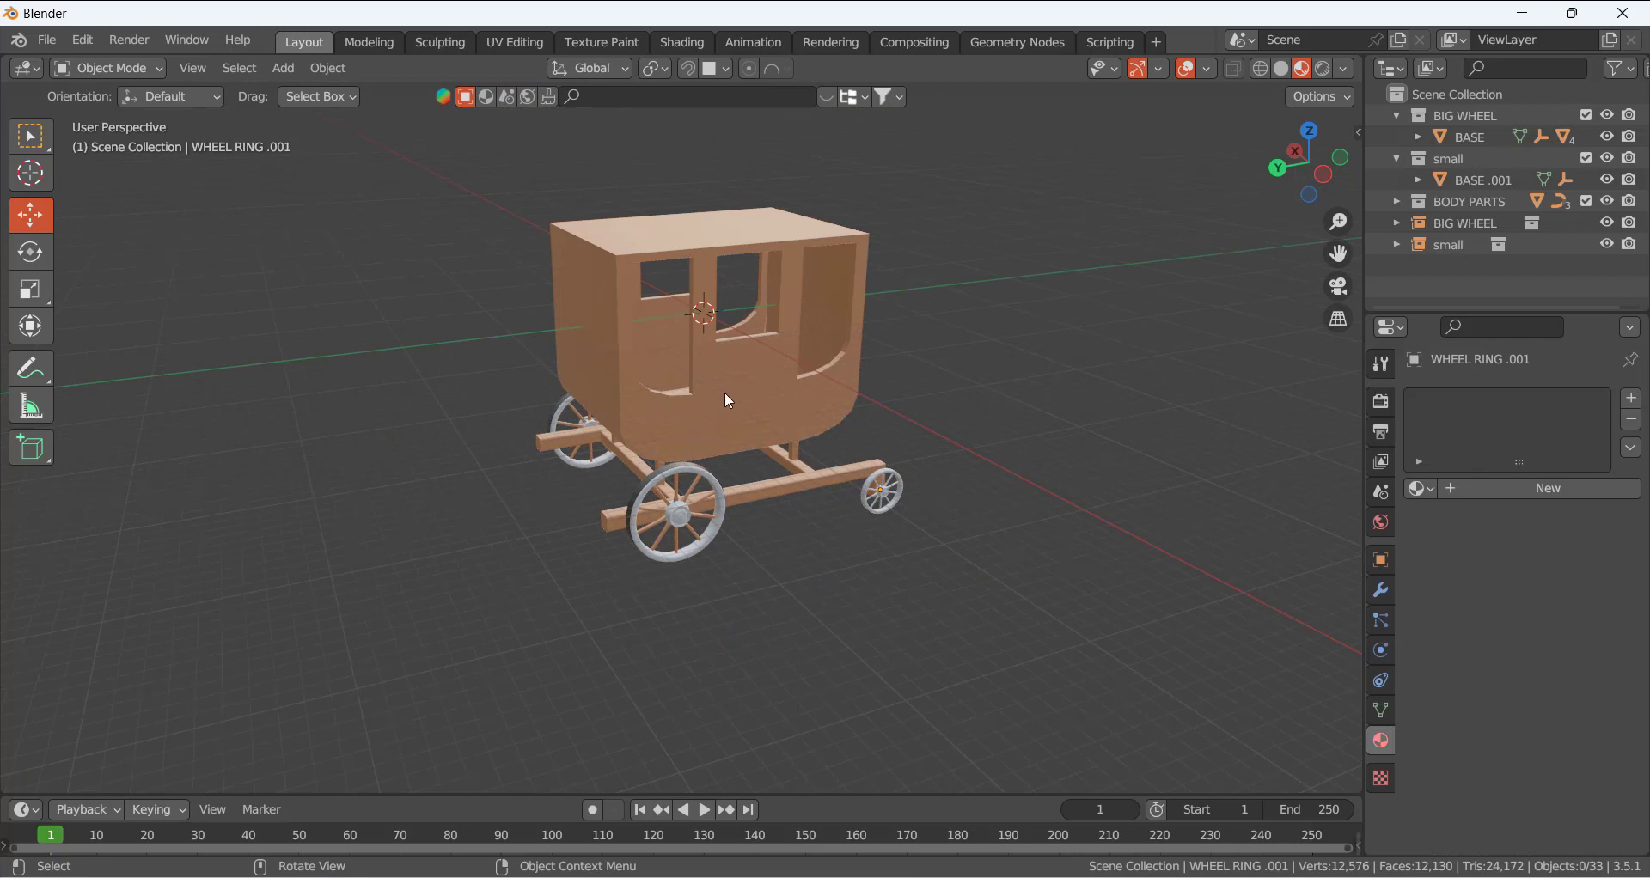
pyautogui.scroll(2, 794, 375)
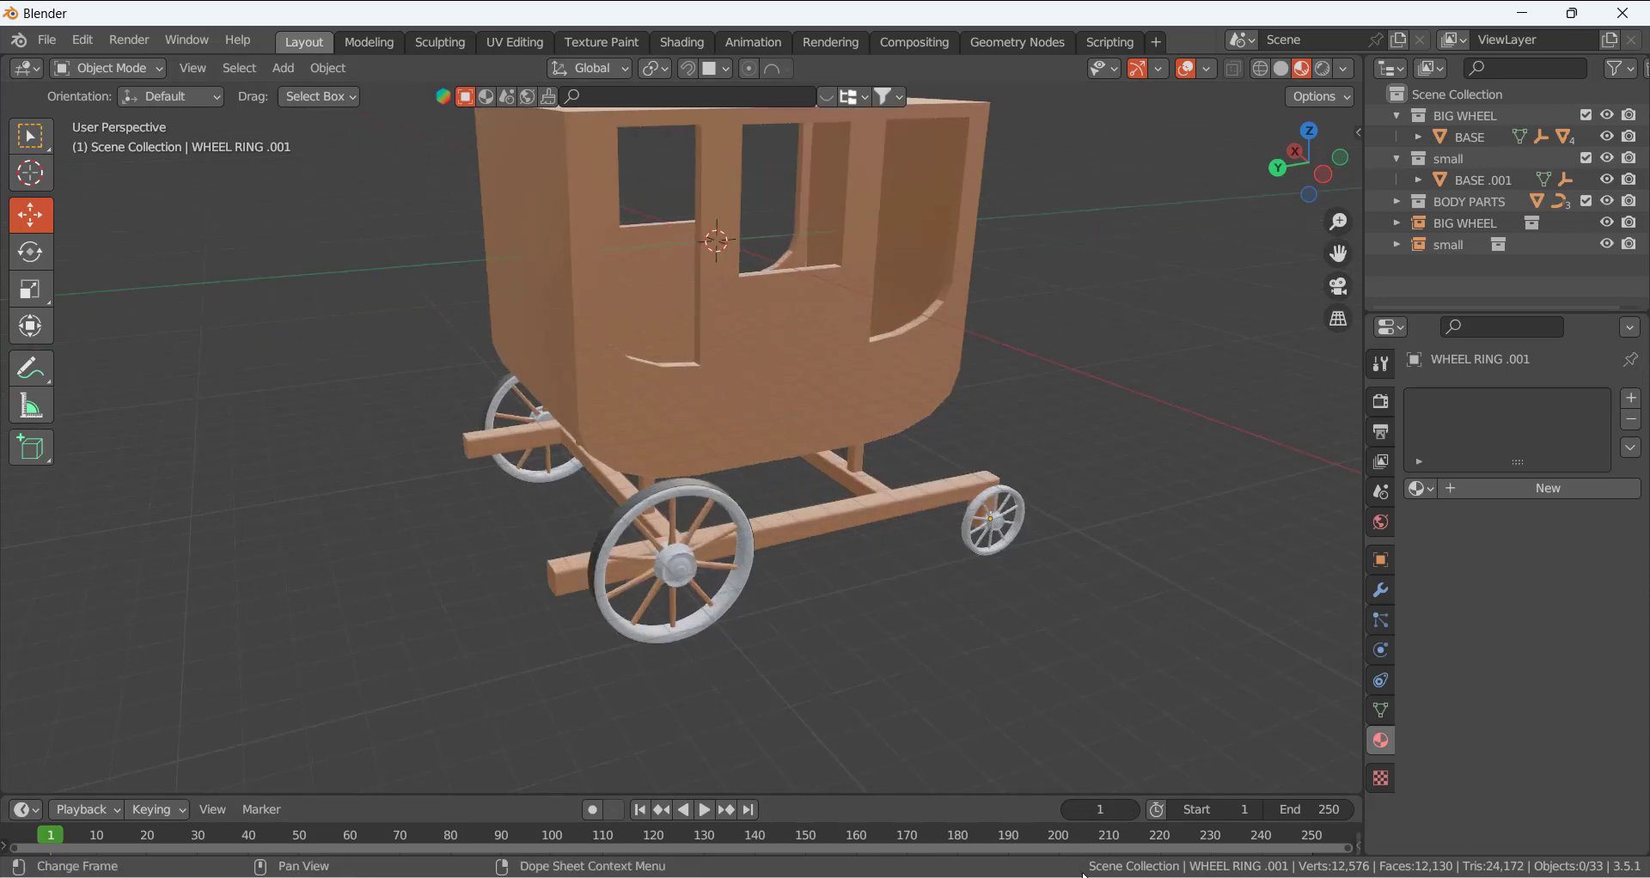